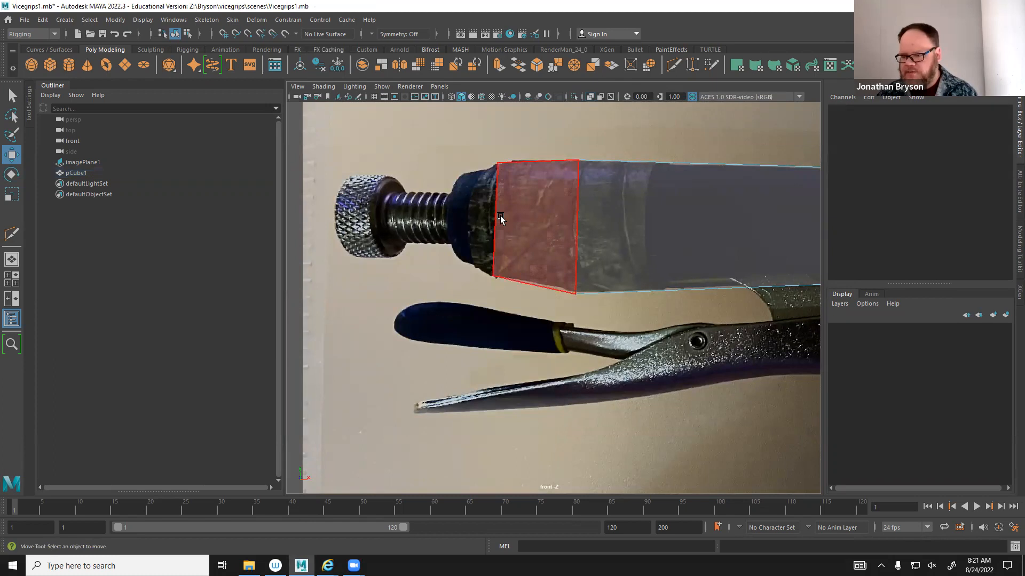
Extrude the handle block's end face nearest the adjustment screw outward by a Local Translate Z of about 1.168.
key("space")
key("space")
left_click_drag(498, 255, 744, 290, "alt")
scroll(743, 290, "up", 5)
middle_click_drag(594, 167, 531, 320, "alt")
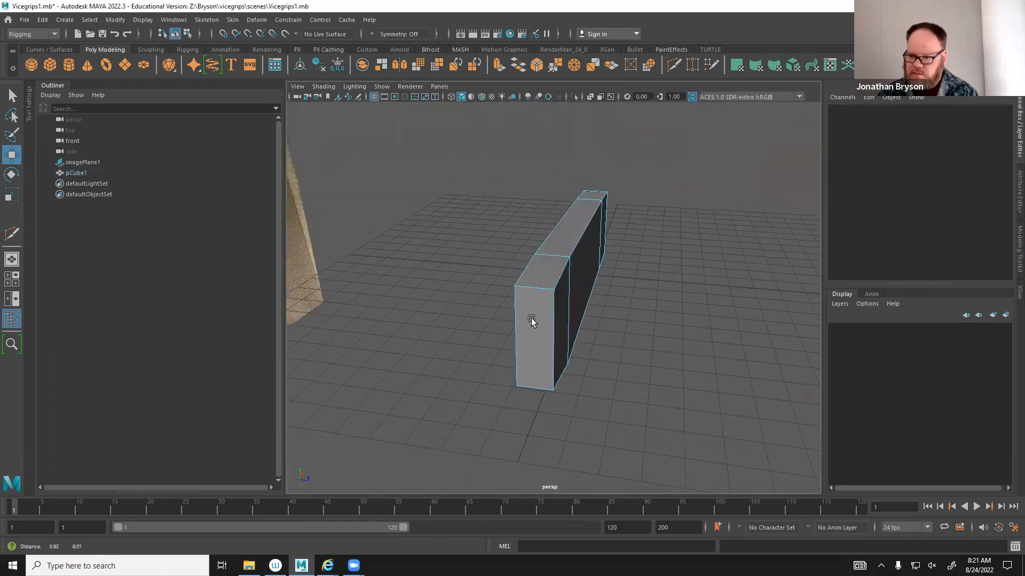
left_click(532, 320)
left_click_drag(702, 339, 585, 303, "alt")
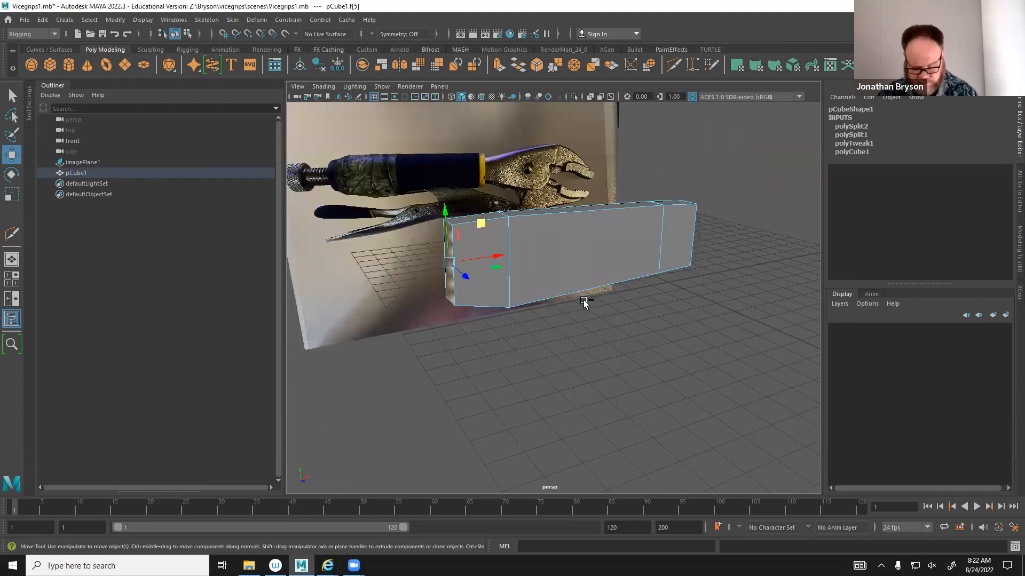
key("ctrl+e")
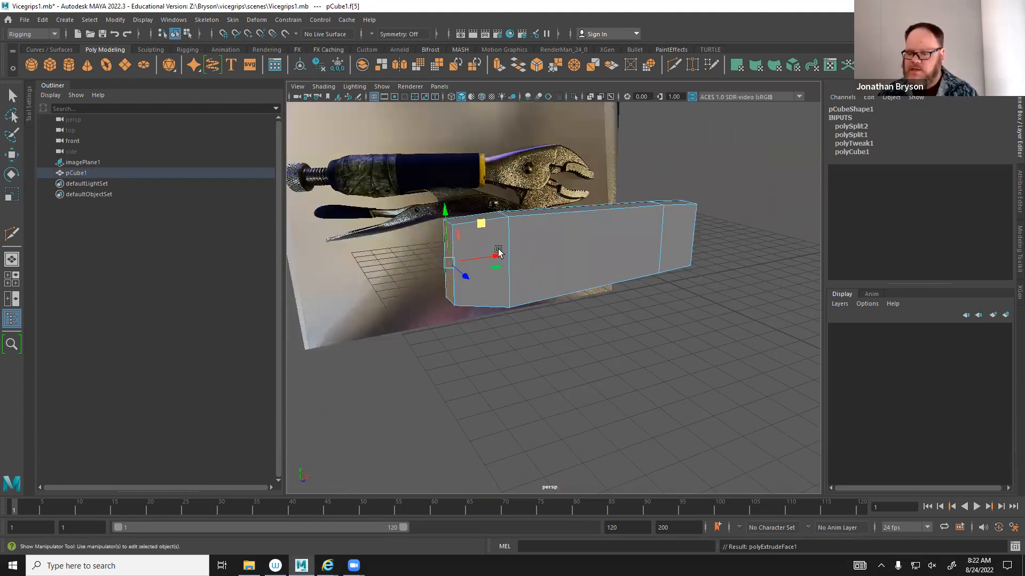
left_click_drag(408, 267, 374, 269)
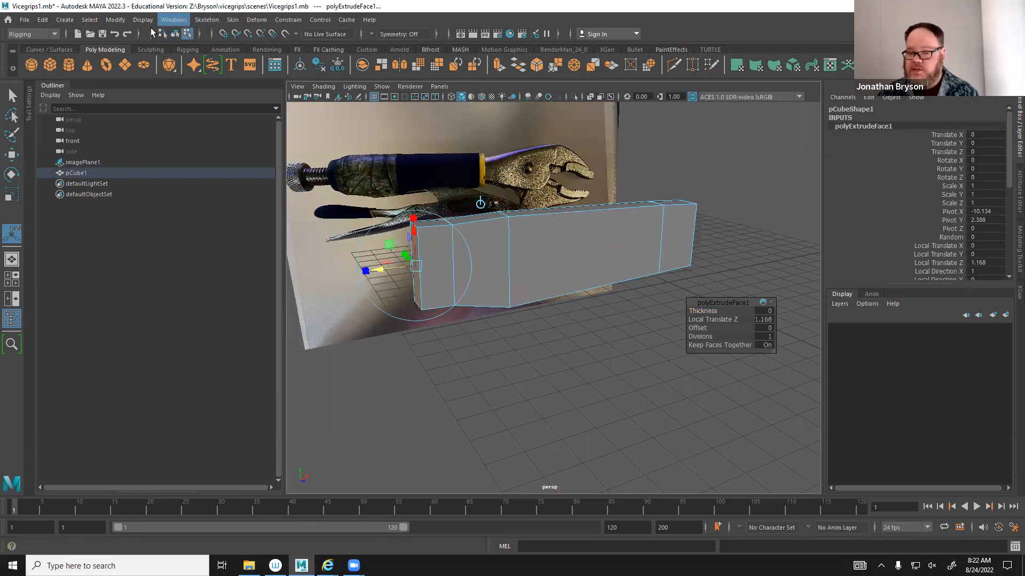
Switch to the Modeling menu set and look up the Extrude command among the mesh editing operations.
left_click(52, 33)
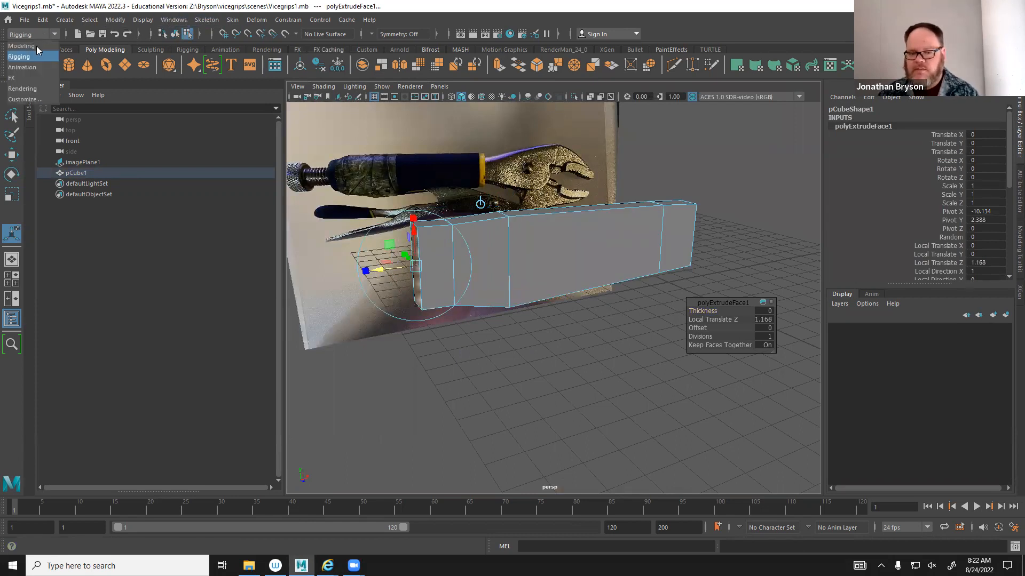
left_click(30, 46)
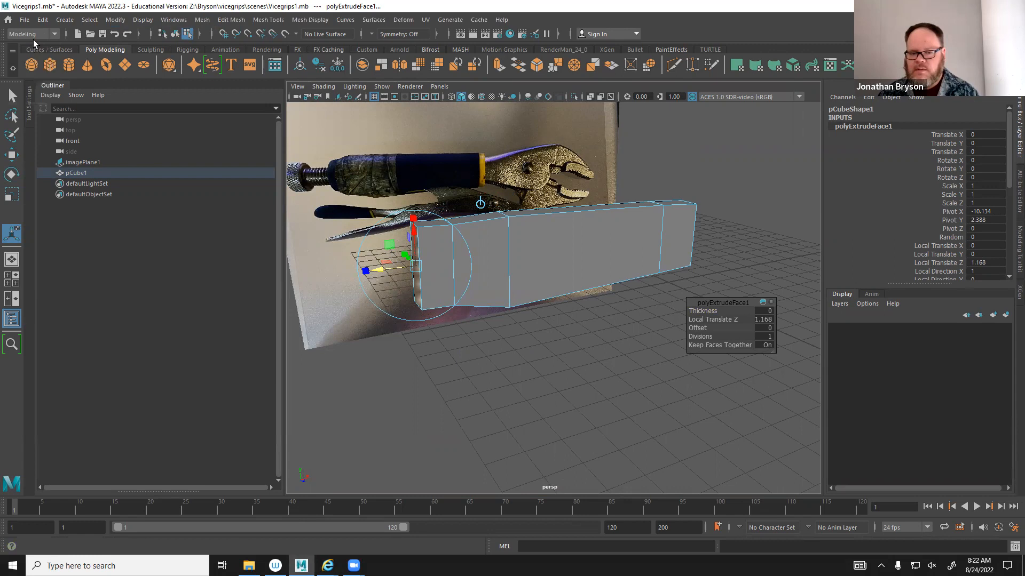
left_click(226, 22)
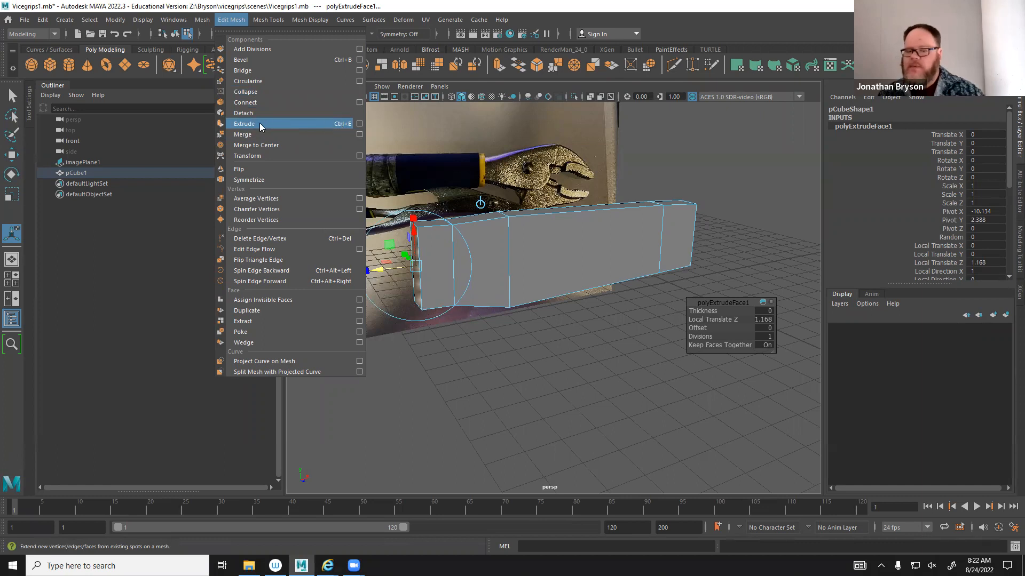
In the front view, move the extruded end's upper and lower corner vertices inward onto the handle's tapered outline.
left_click_drag(613, 242, 527, 238, "alt")
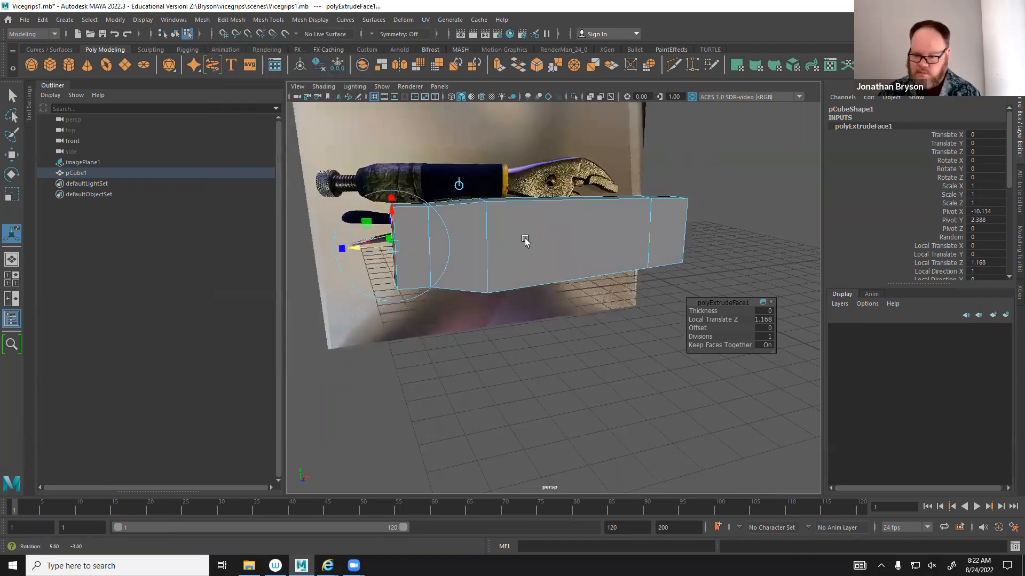
left_click(553, 246)
key("space")
key("space")
middle_click_drag(550, 234, 590, 259, "alt")
right_click_drag(551, 247, 577, 229, "alt")
middle_click_drag(482, 135, 495, 184, "alt")
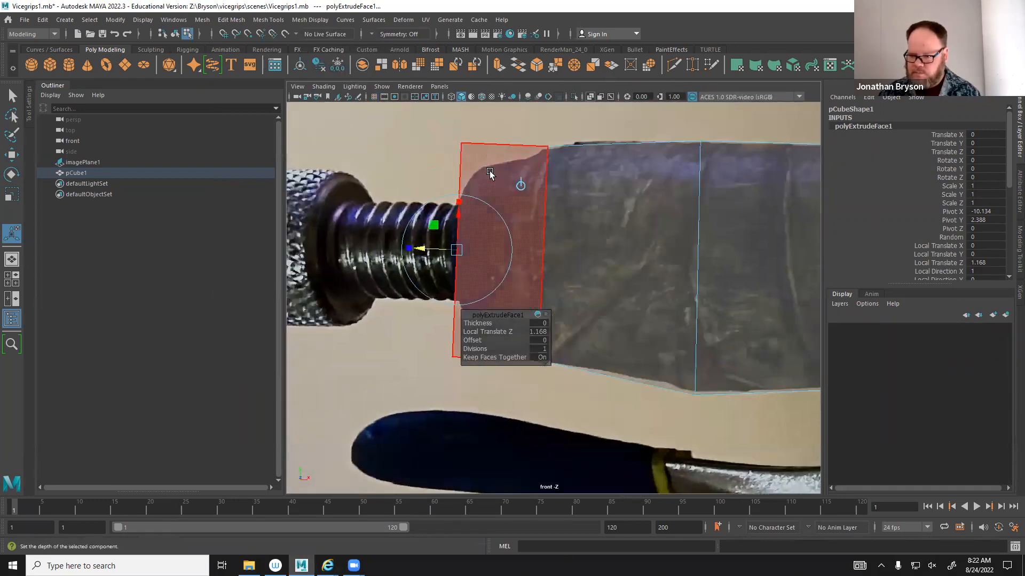
right_click_drag(478, 143, 427, 144)
left_click_drag(435, 127, 472, 145)
key("w")
middle_click_drag(497, 111, 496, 142)
left_click_drag(430, 348, 460, 366)
middle_click_drag(490, 320, 502, 292)
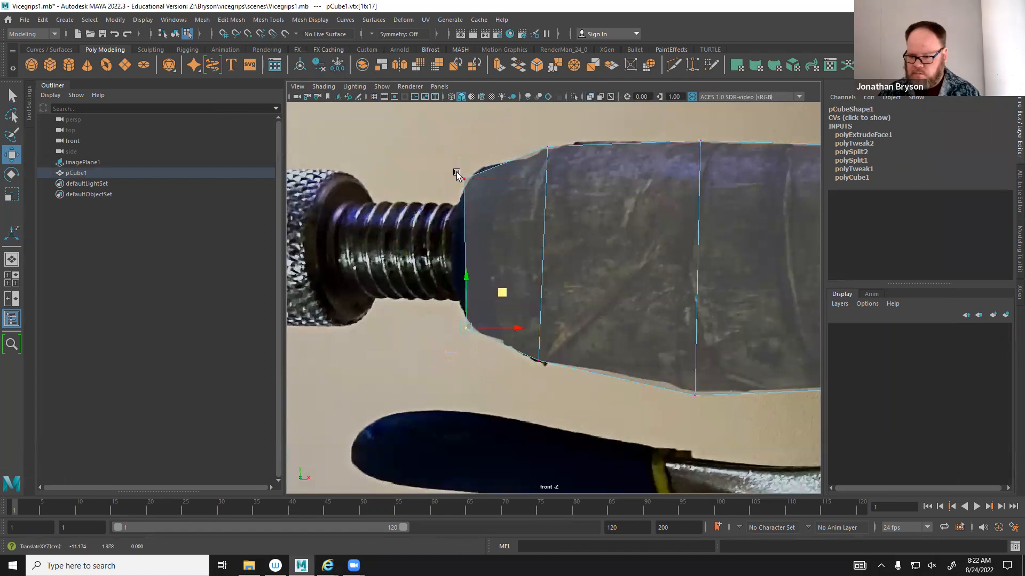
Nudge the upper and lower end vertices inward to match the curve of the handle's tip more closely.
left_click_drag(442, 152, 474, 194)
middle_click_drag(497, 141, 512, 131)
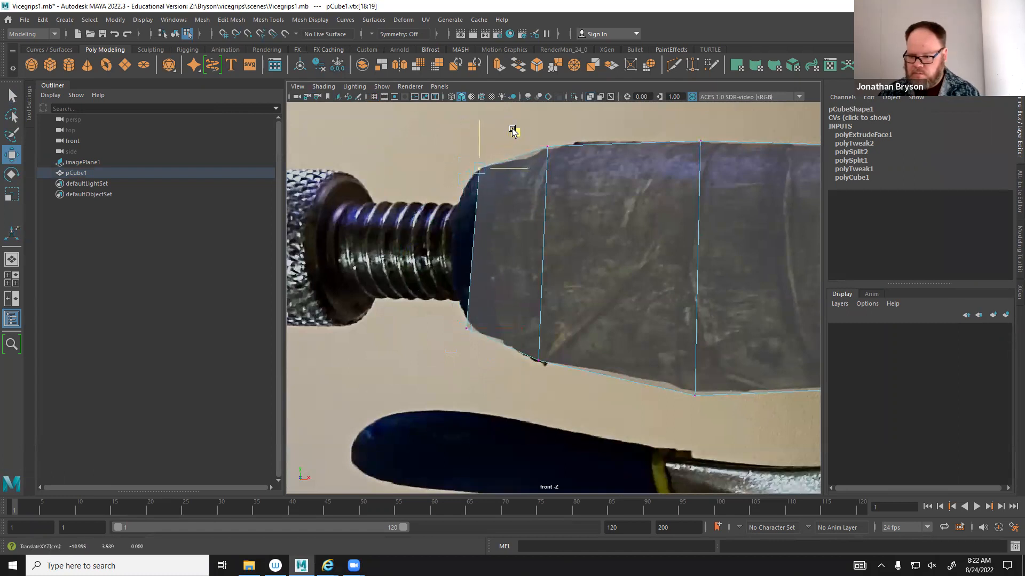
left_click_drag(435, 308, 480, 355)
mouse_move(502, 299)
middle_mouse_down()
mouse_move(509, 305)
mouse_move(509, 293)
middle_mouse_up()
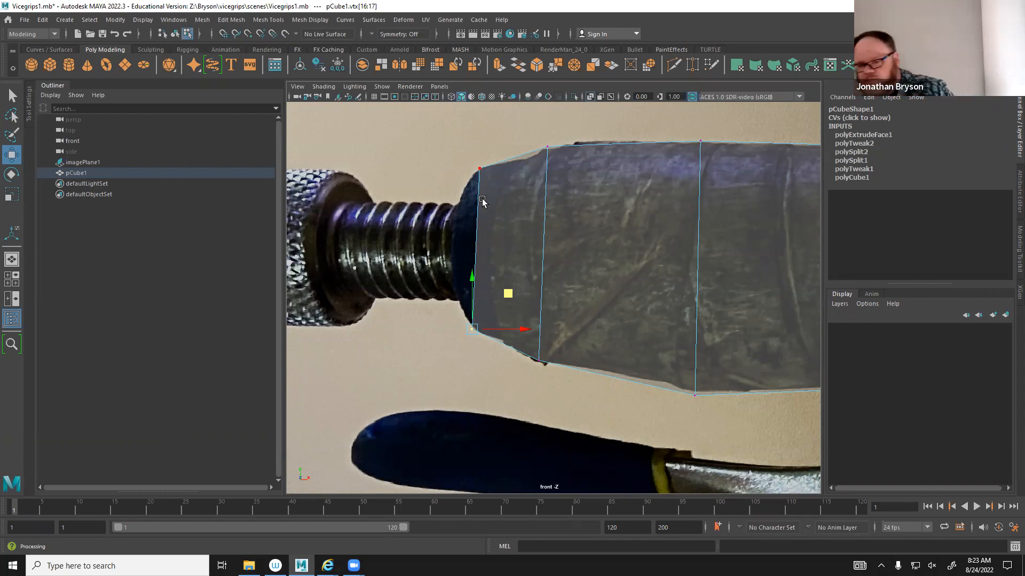
Select all vertices of the tip end and scale them flat along X to make the end edge vertical.
left_click_drag(444, 139, 512, 207)
left_click_drag(450, 311, 478, 354, "shift")
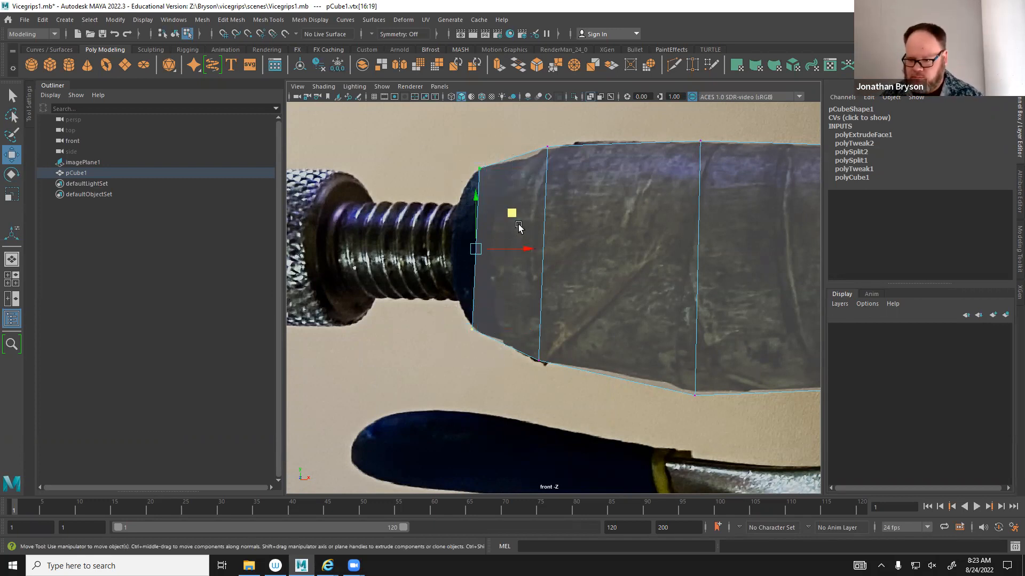
key("r")
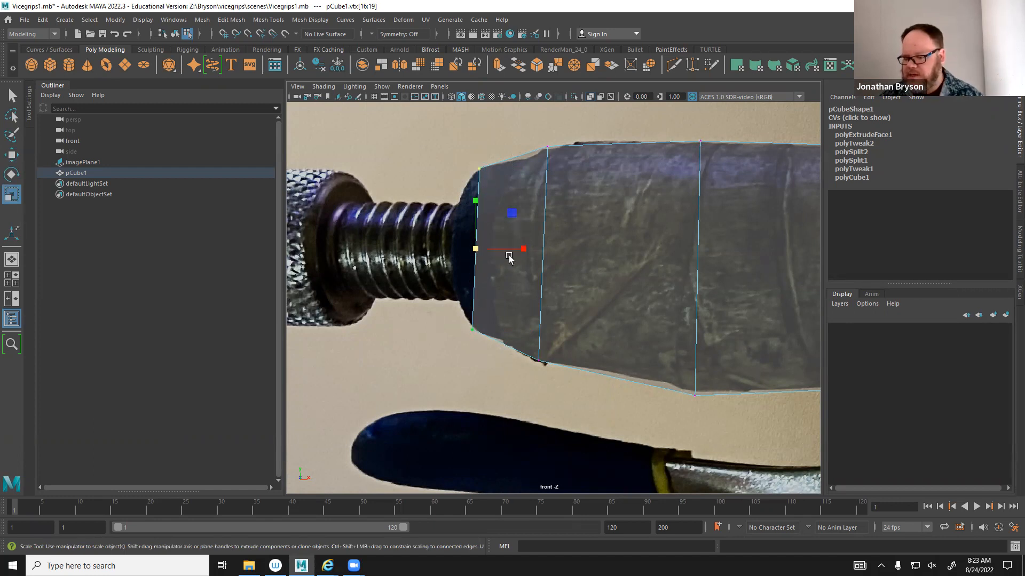
left_click_drag(523, 249, 470, 249)
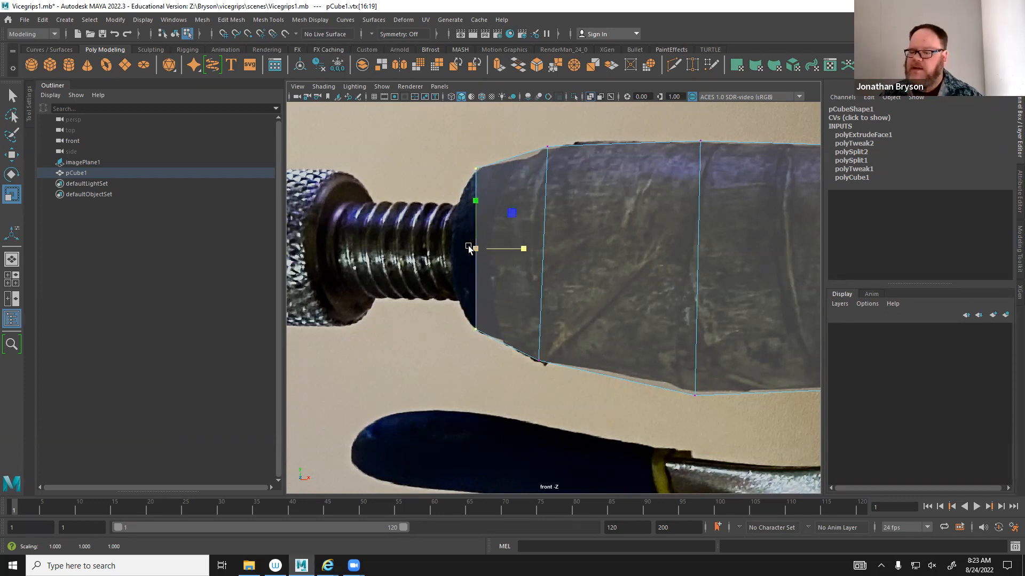
Scale the second and third vertex columns from the tip flat along X so each column is vertical.
left_click_drag(533, 129, 565, 385)
left_click_drag(591, 253, 544, 255)
middle_click_drag(607, 300, 418, 302, "alt")
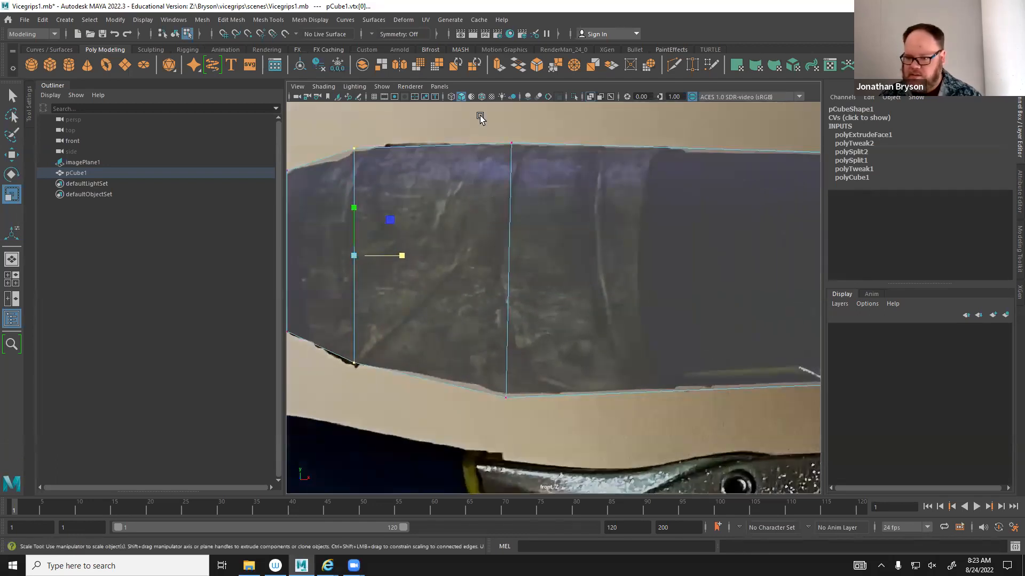
left_click_drag(585, 379, 585, 406)
left_click_drag(555, 270, 456, 273)
Return from vertex editing to the whole handle mesh and frame it in the perspective view.
middle_click_drag(749, 337, 455, 319, "alt")
middle_click_drag(704, 313, 459, 312, "alt")
right_click_drag(576, 180, 641, 154)
key("q")
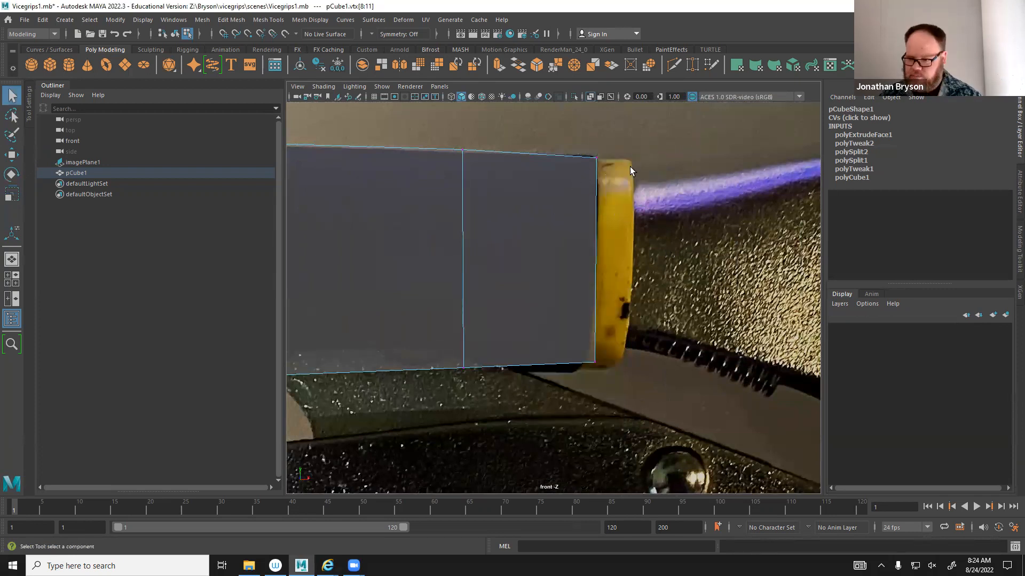
key("space")
key("space")
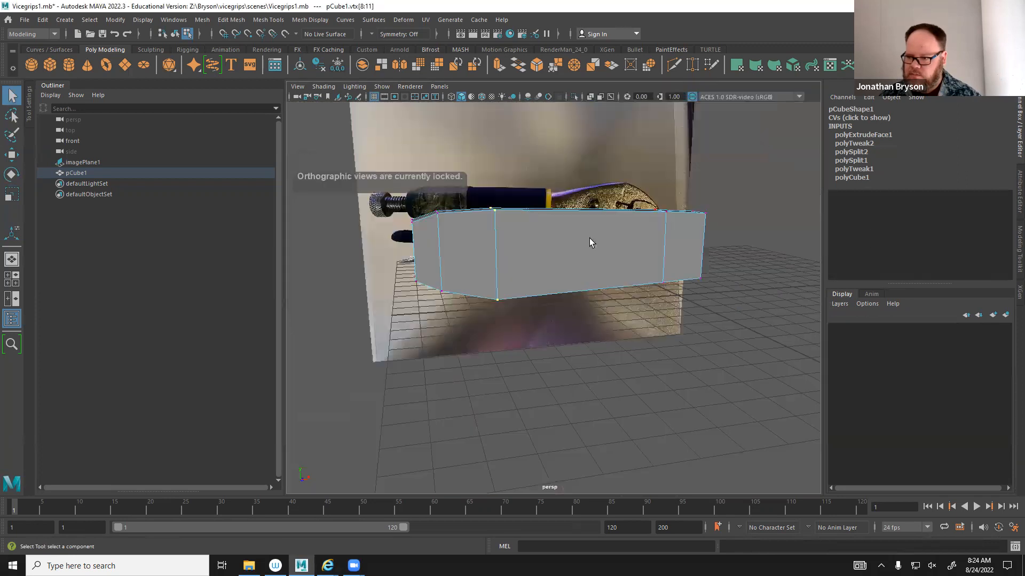
left_click_drag(579, 258, 712, 276, "alt")
right_click_drag(712, 277, 732, 245)
key("f")
left_click_drag(610, 321, 510, 347, "alt")
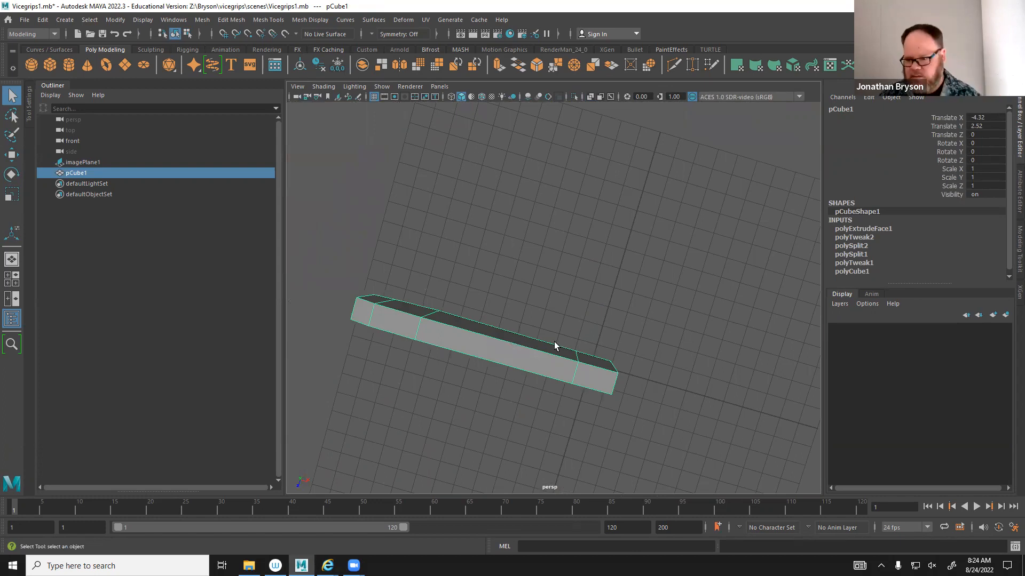
Start an image plane import for the top view and open the 20220816_153059739_iOS folder.
key("space")
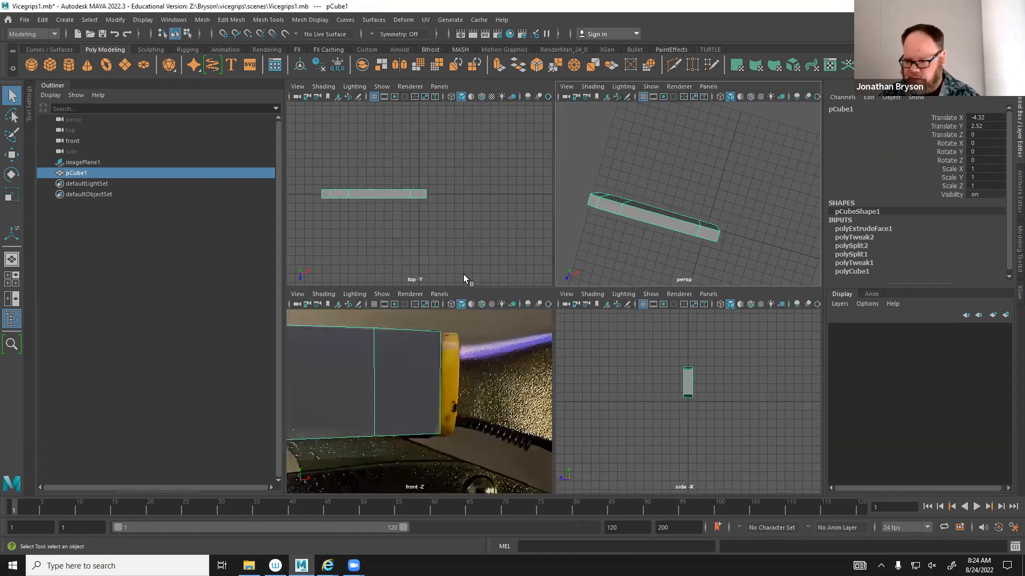
key("space")
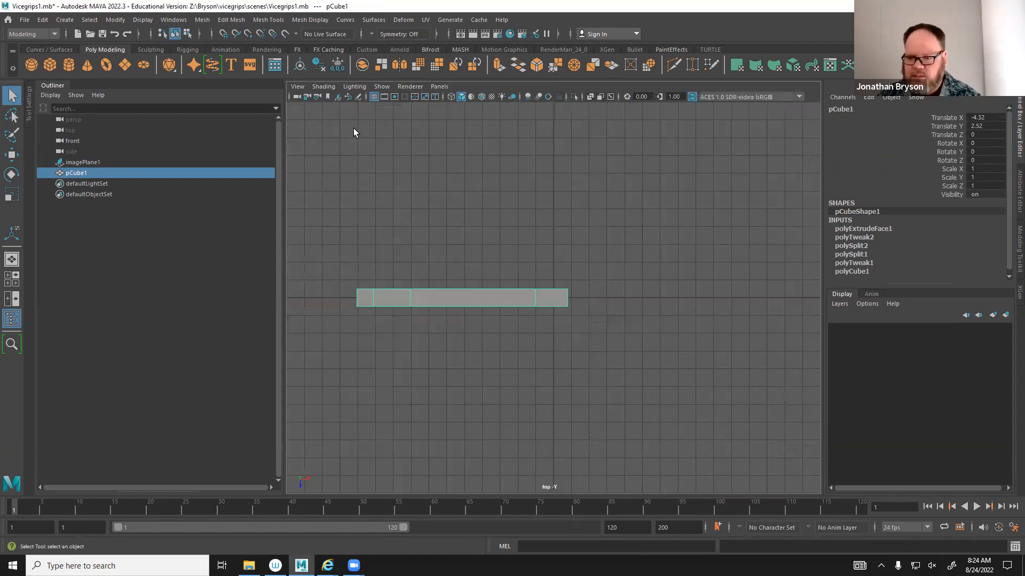
left_click(322, 88)
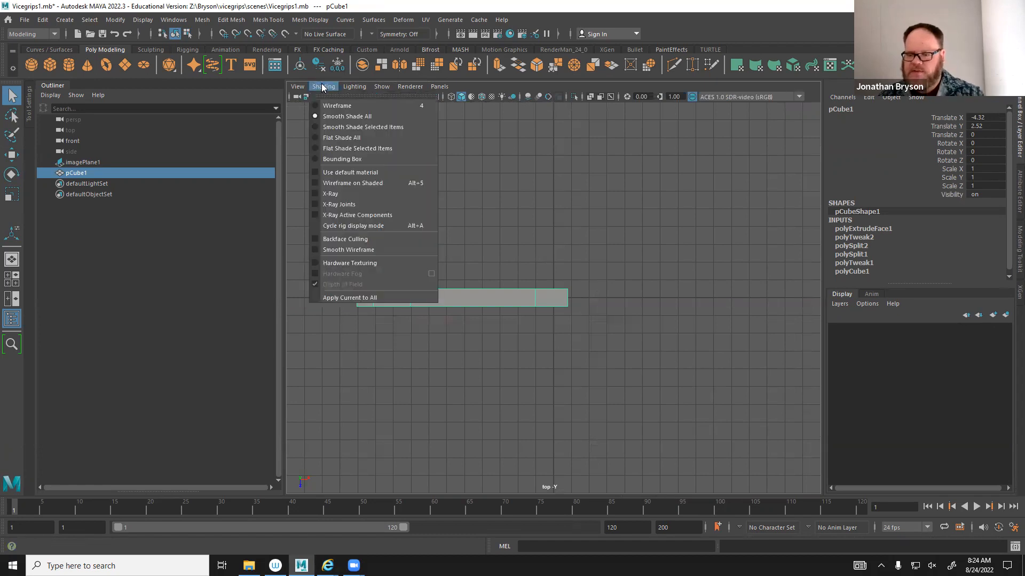
mouse_move(302, 88)
mouse_move(332, 327)
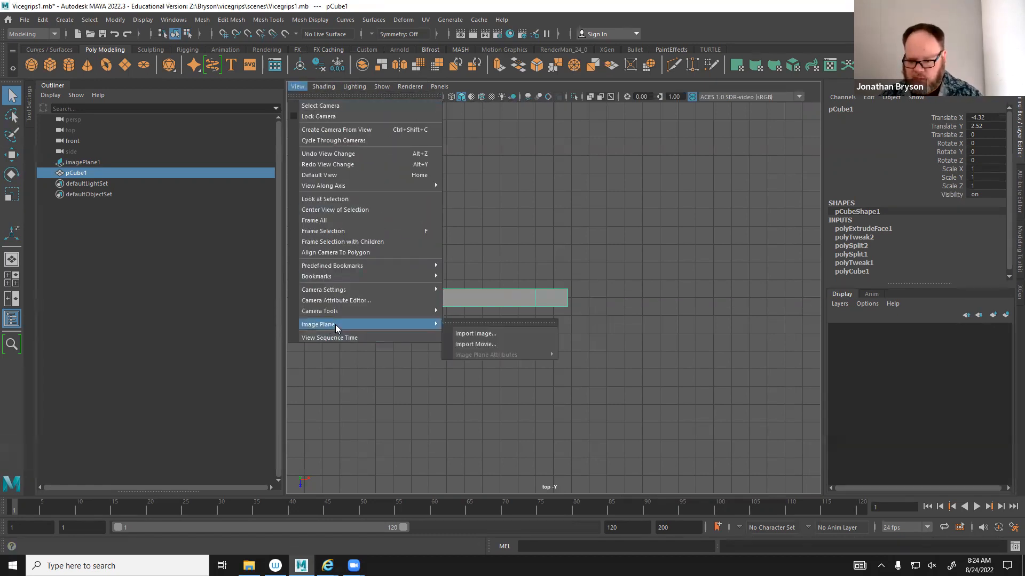
left_click(488, 334)
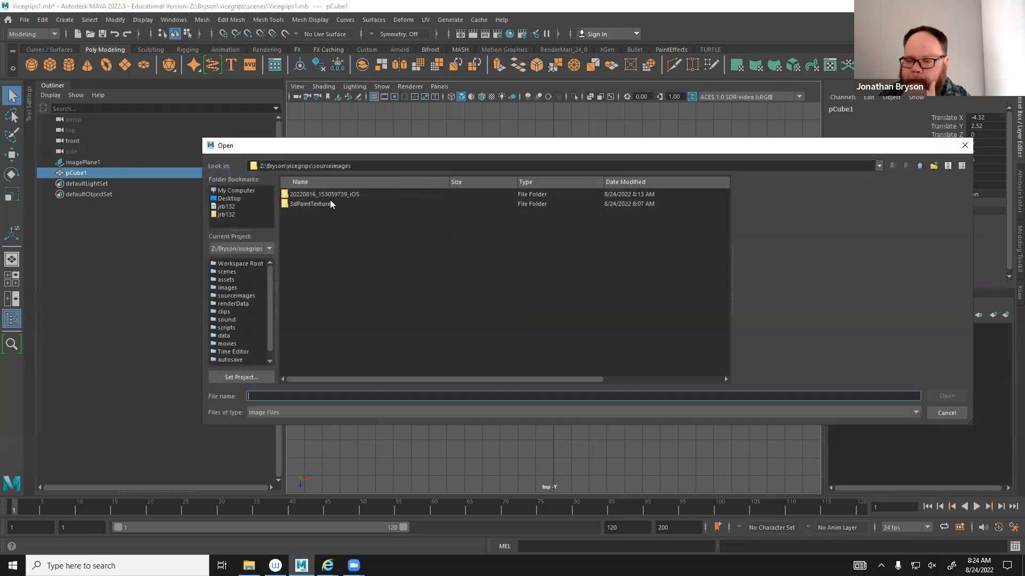
double_click(335, 193)
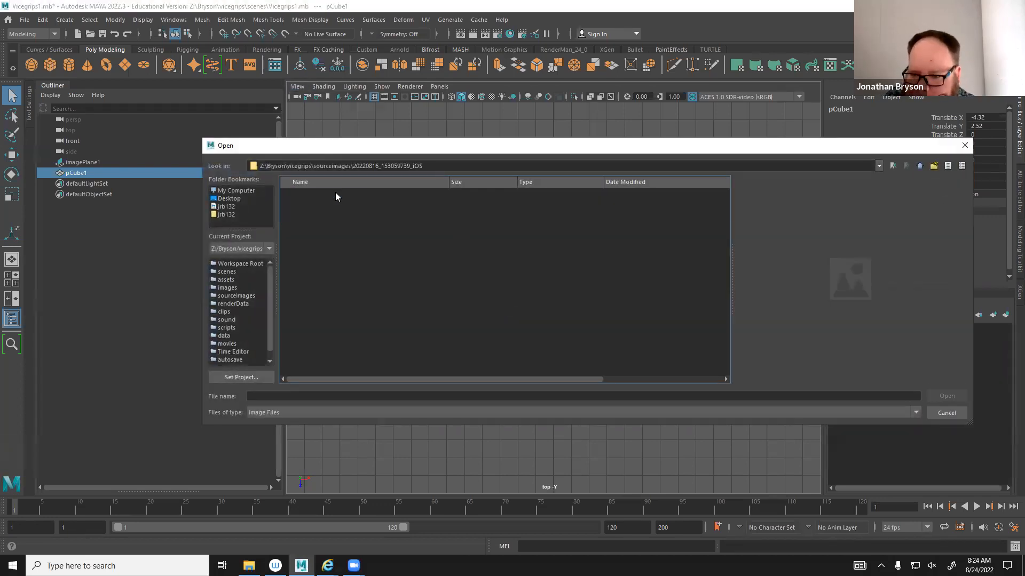
left_click(339, 197)
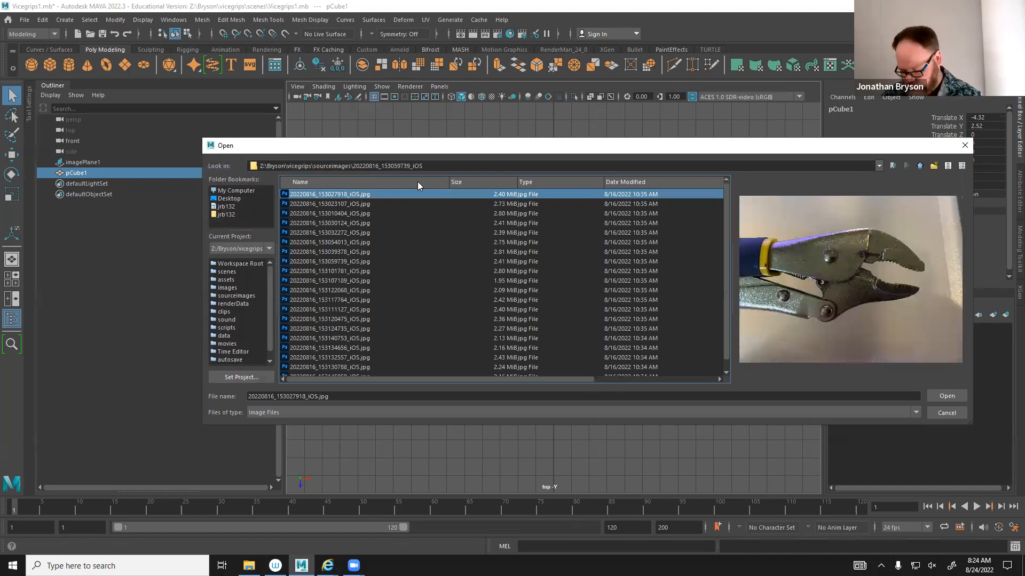
Look through the vise grip photos for a usable top-view reference and close the file browser without importing.
key("Down")
key("Down")
key("Down")
key("Down")
key("Down")
key("Down")
key("Down")
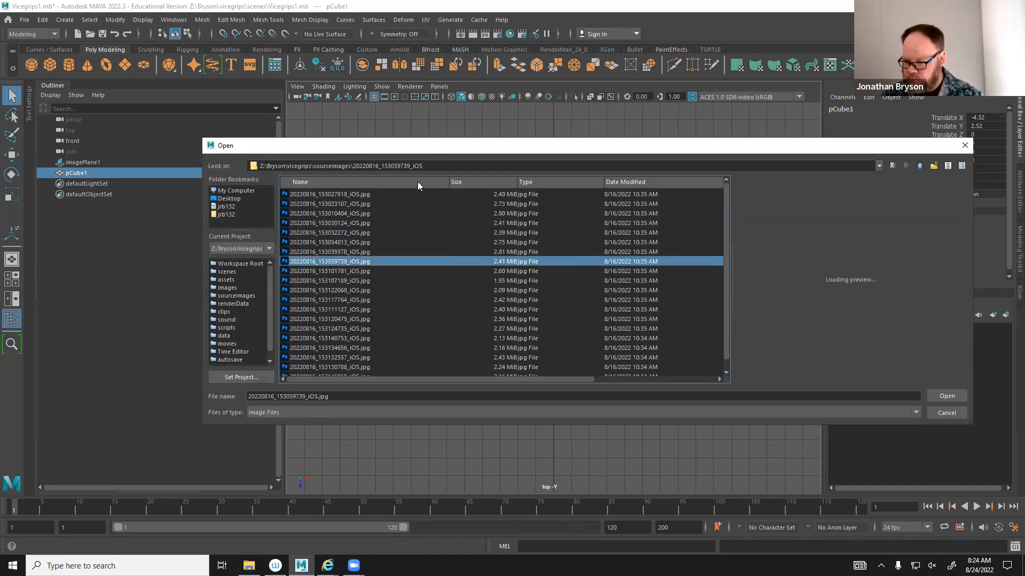
key("Down")
key("Down")
key("Down")
key("Down")
key("Down")
key("Down")
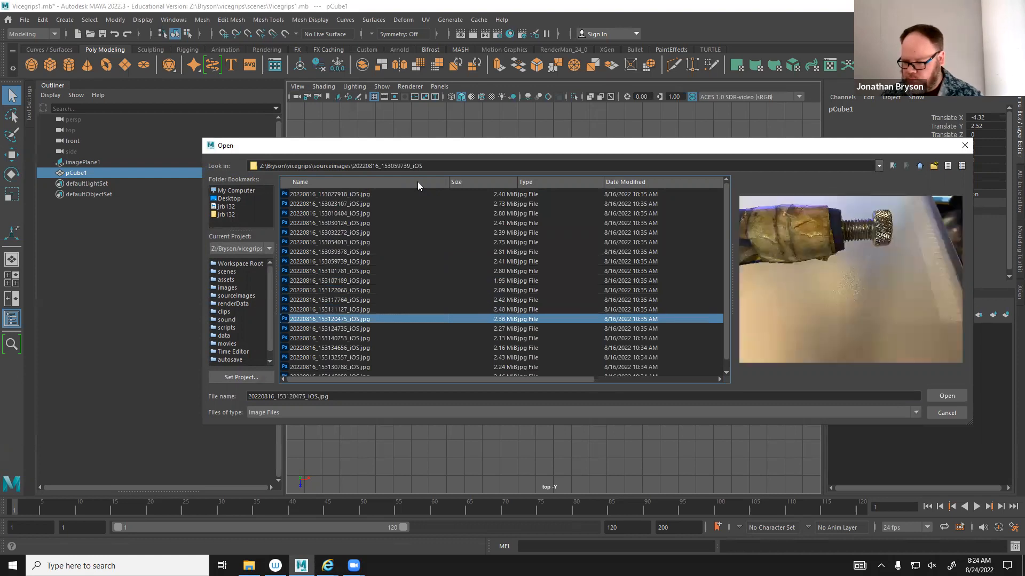
key("Down")
key("Down")
key("Down")
key("Down")
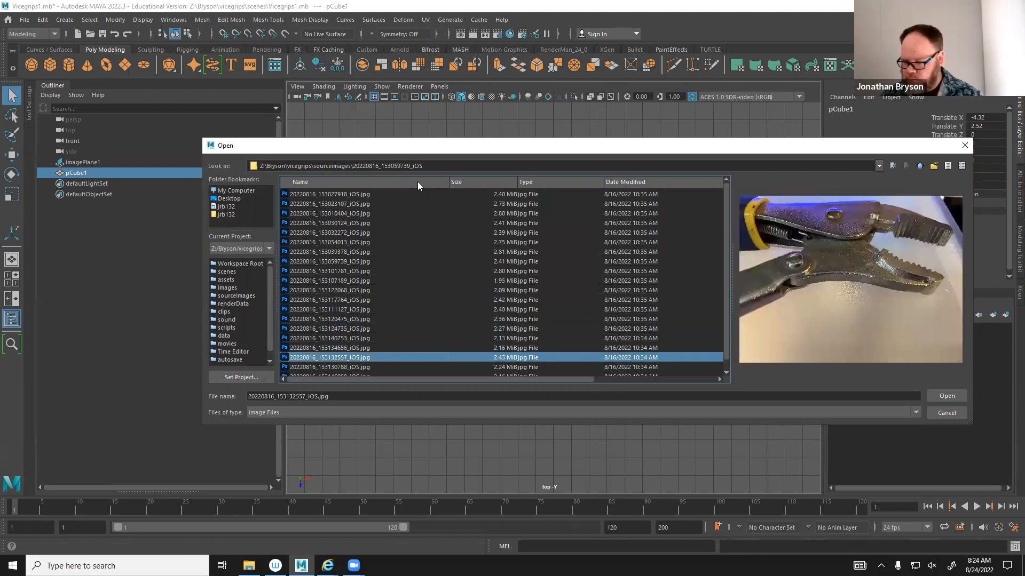
key("Down")
key("Down")
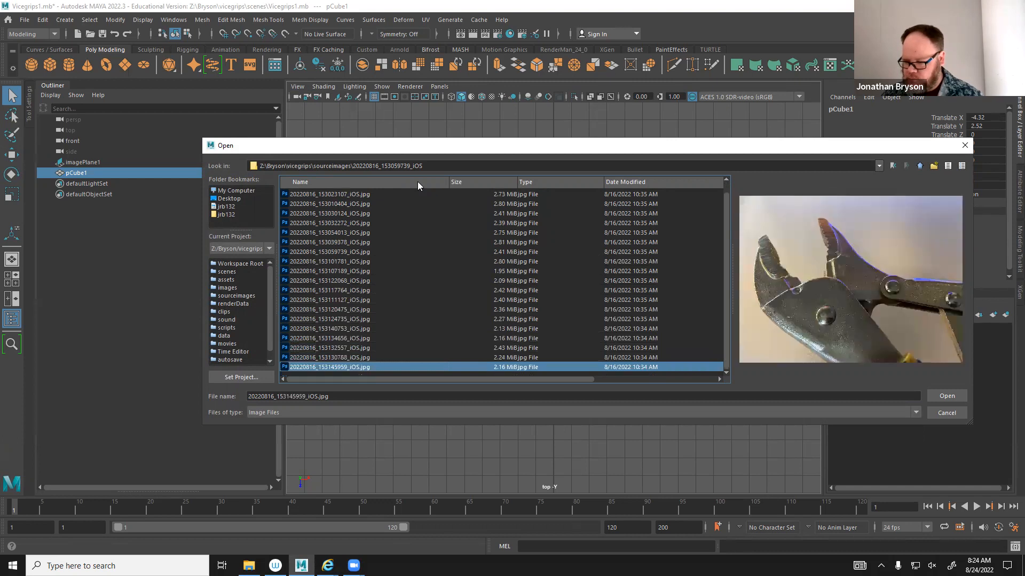
key("Up")
key("Up")
key("Up")
key("Up")
key("Up")
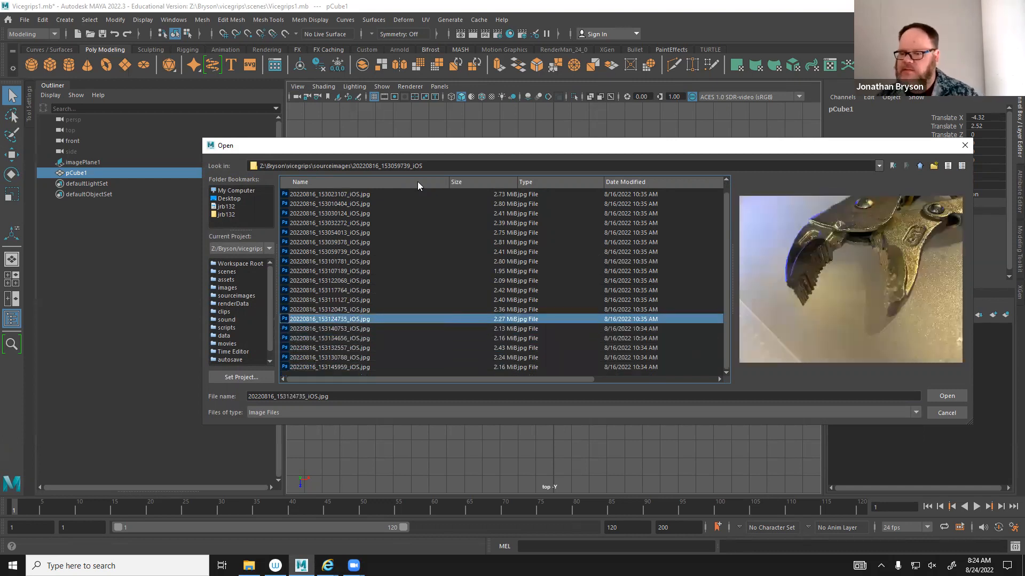
left_click(965, 146)
In the perspective view, select the handle's bottom row of vertices and scale them wider across the block's thickness.
key("space")
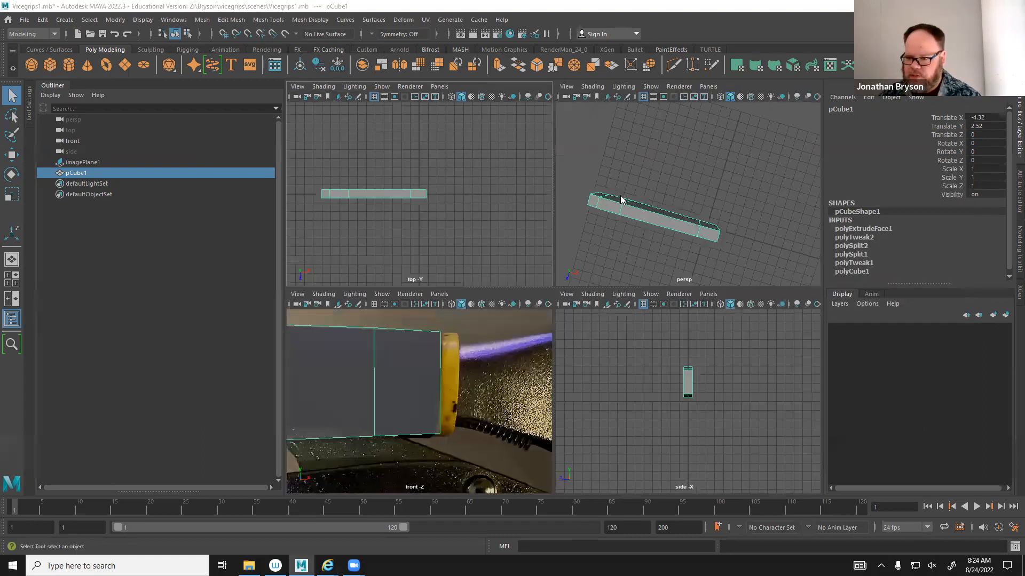
key("space")
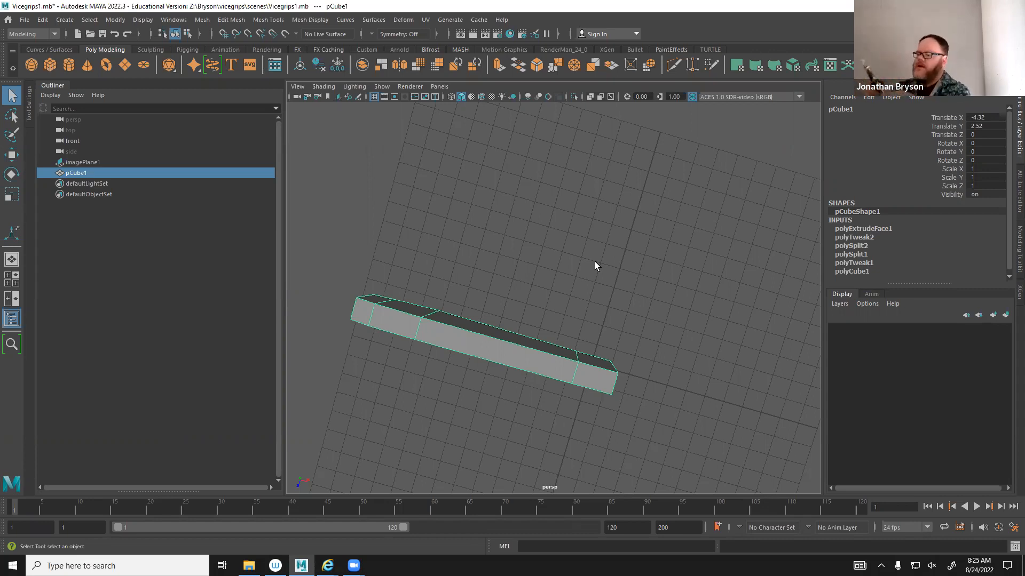
left_click_drag(661, 282, 500, 313, "alt")
right_click_drag(499, 312, 623, 326, "alt")
left_click_drag(622, 325, 443, 294, "alt")
right_click_drag(443, 271, 394, 271)
left_click_drag(438, 315, 547, 320, "alt")
left_click_drag(348, 272, 515, 343)
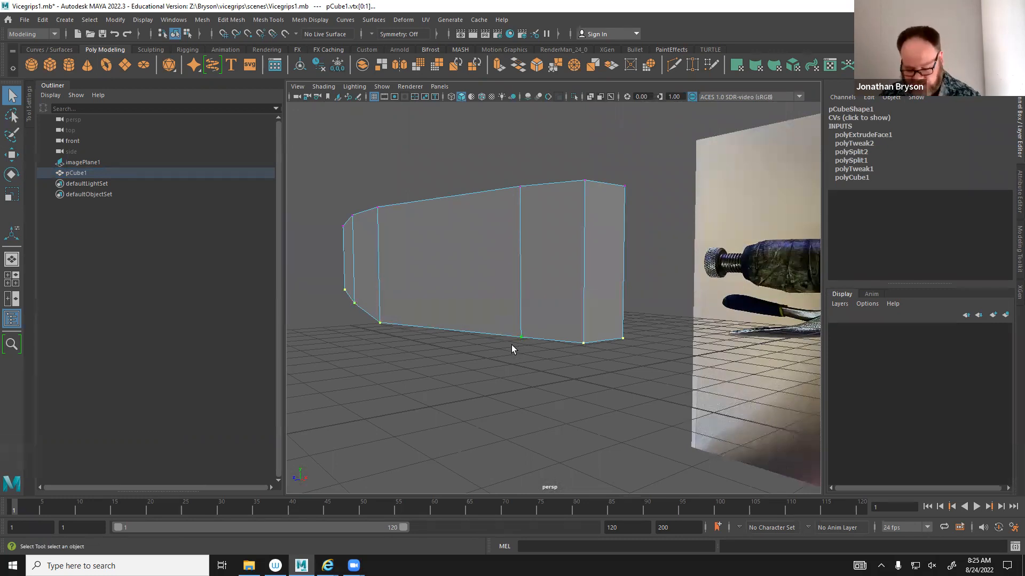
key("r")
left_click_drag(553, 336, 380, 308, "alt")
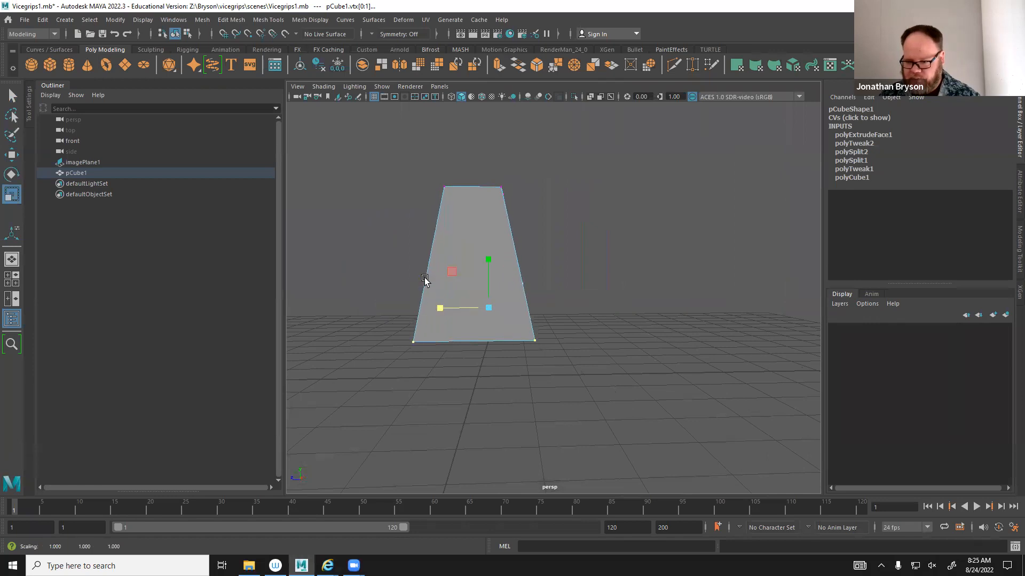
Insert three horizontal edge loops along the handle with Multi-Cut, dividing its height into four bands.
right_click_drag(426, 274, 375, 275, "shift")
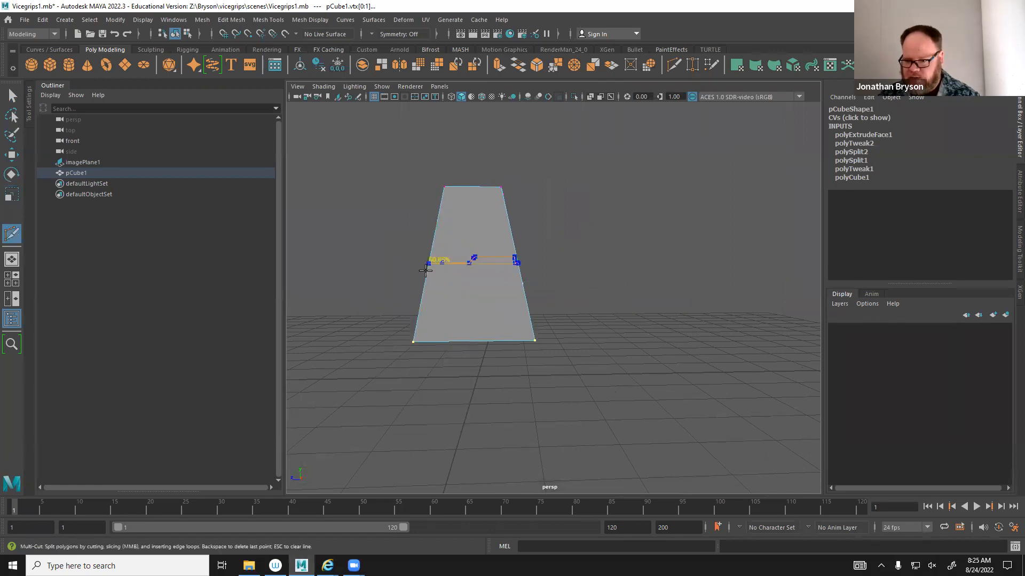
left_click(428, 269, "ctrl")
left_click_drag(431, 297, 536, 300, "alt")
left_click(472, 230, "ctrl")
left_click(444, 325)
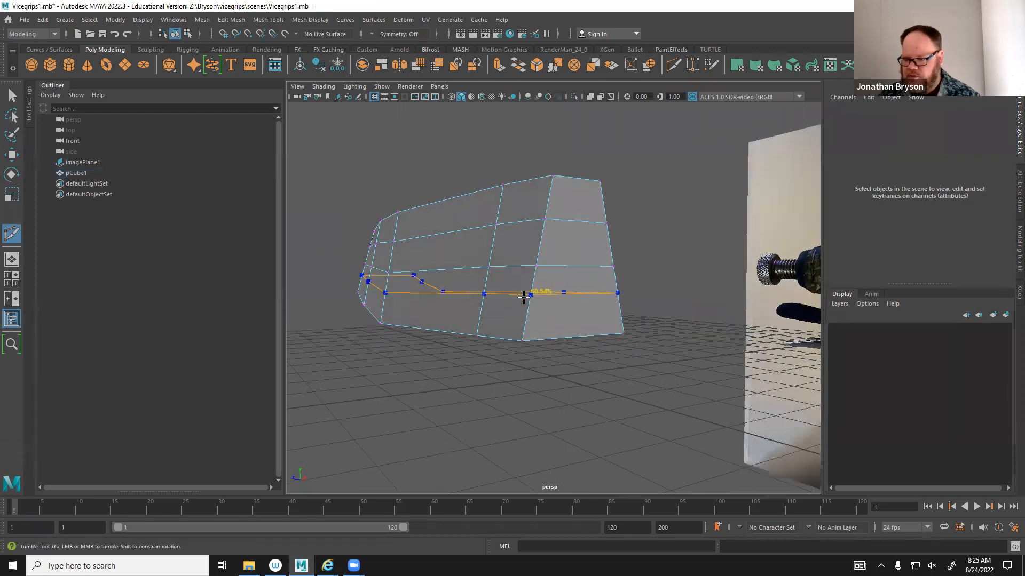
left_click(543, 302, "ctrl")
mouse_move(492, 297)
left_mouse_down("alt")
mouse_move(474, 297)
mouse_move(477, 305)
left_mouse_up("alt")
key("q")
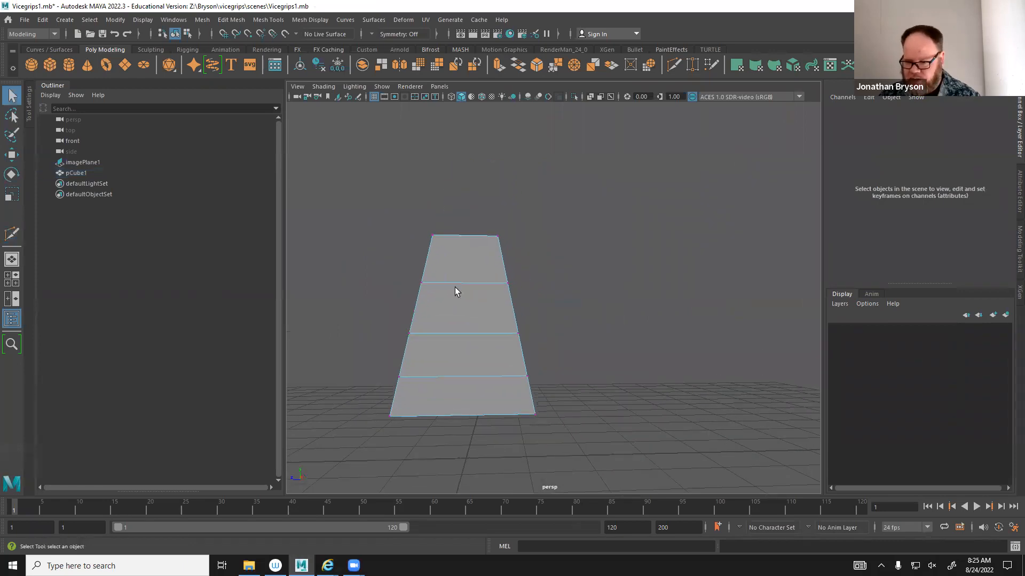
Select the uppermost of the new horizontal edge loops and scale it wider across the handle's thickness.
right_click_drag(444, 275, 448, 247)
left_click(452, 284)
left_click_drag(452, 285, 512, 348, "alt")
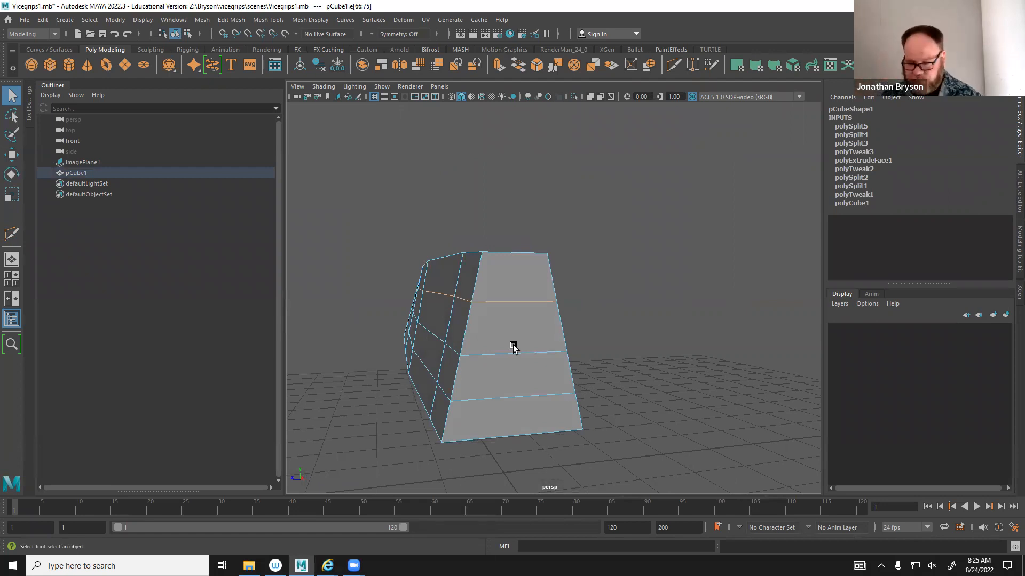
key("r")
left_click_drag(480, 327, 391, 286, "alt")
left_click_drag(446, 338, 394, 348, "alt")
Scale the remaining horizontal edge loops one by one across the thickness to round the handle's sides.
double_click(439, 335)
double_click(418, 368)
left_click_drag(508, 361, 562, 327, "alt")
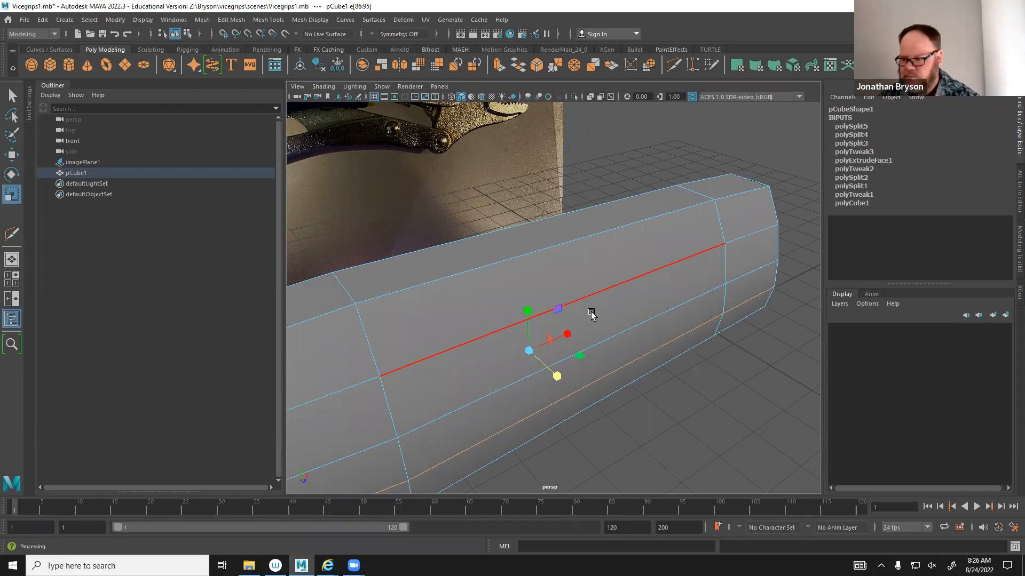
left_click_drag(635, 320, 657, 314, "alt")
double_click(637, 331)
mouse_move(650, 277)
left_mouse_down()
mouse_move(681, 279)
mouse_move(656, 277)
left_mouse_up()
double_click(656, 231)
left_click_drag(651, 233, 661, 234)
Select the strip of faces running along the handle's underside.
left_click_drag(700, 267, 583, 211, "alt")
right_click_drag(577, 199, 579, 232)
left_click(576, 217)
left_click(604, 353, "shift")
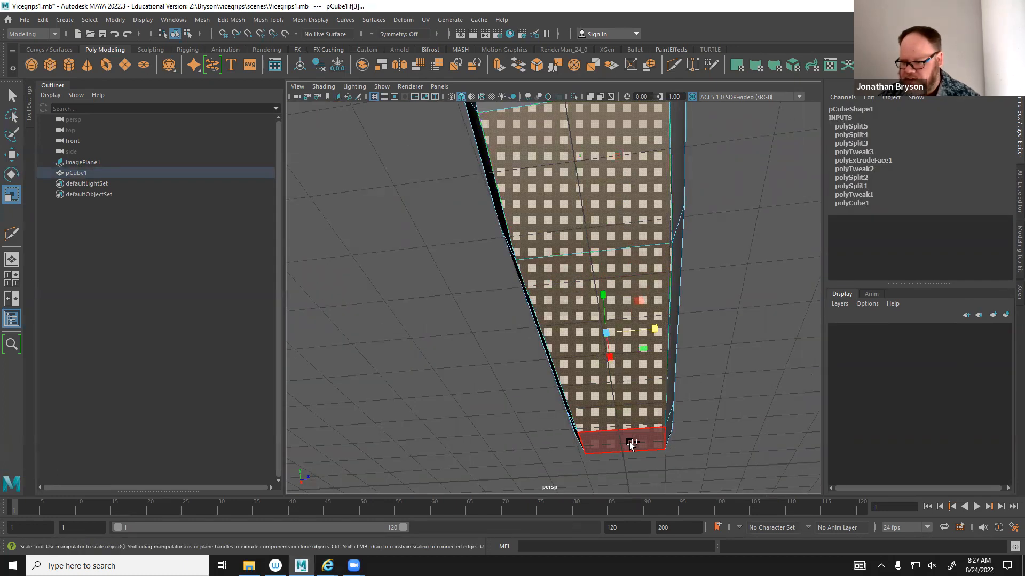
left_click(629, 443, "shift")
middle_click_drag(564, 201, 596, 412, "alt")
left_click(595, 229, "shift")
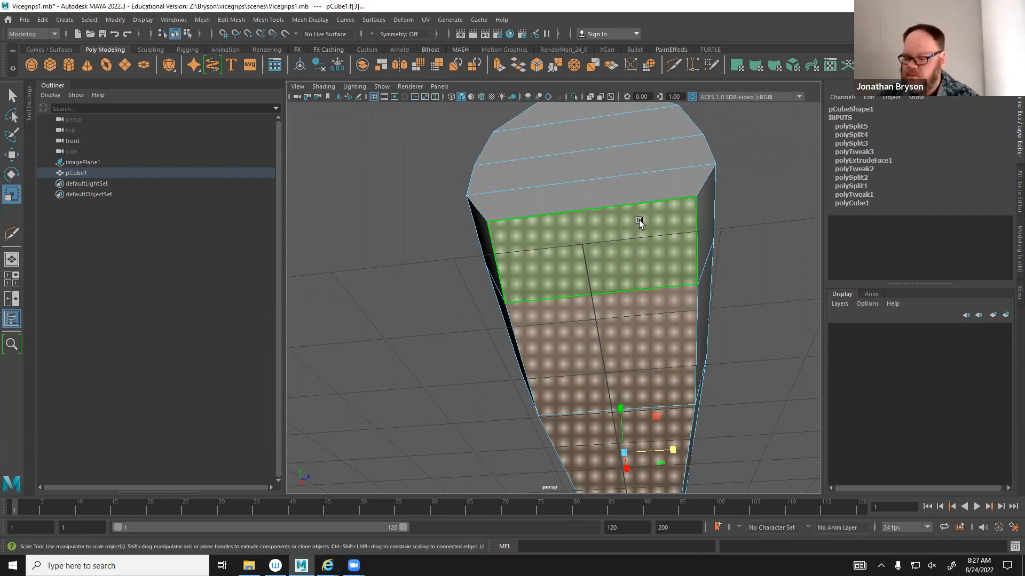
left_click_drag(633, 210, 666, 279, "alt")
Compare the handle mesh with the reference photo in the front view.
key("space")
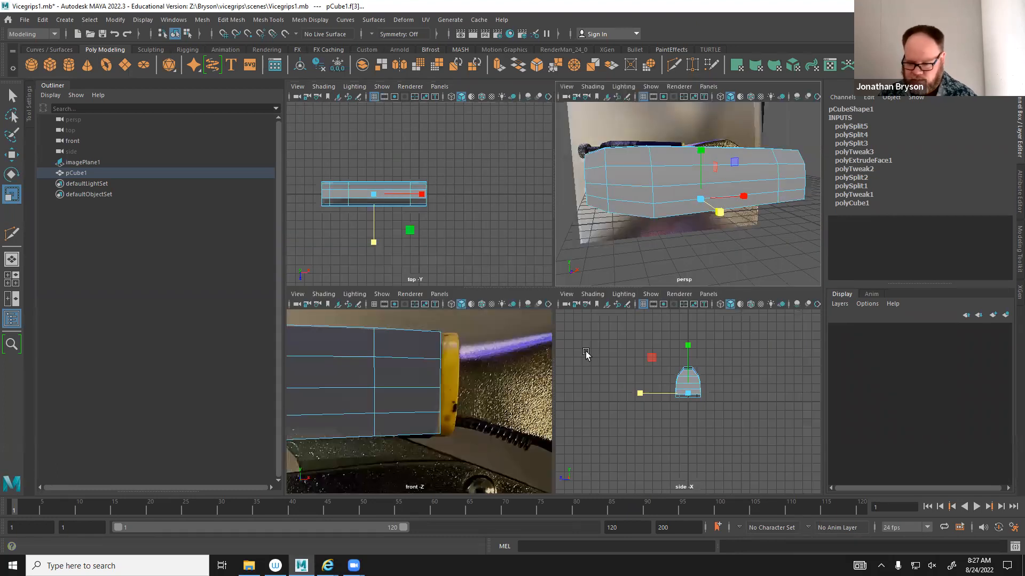
key("space")
scroll(483, 371, "down", 3)
scroll(470, 375, "up", 3)
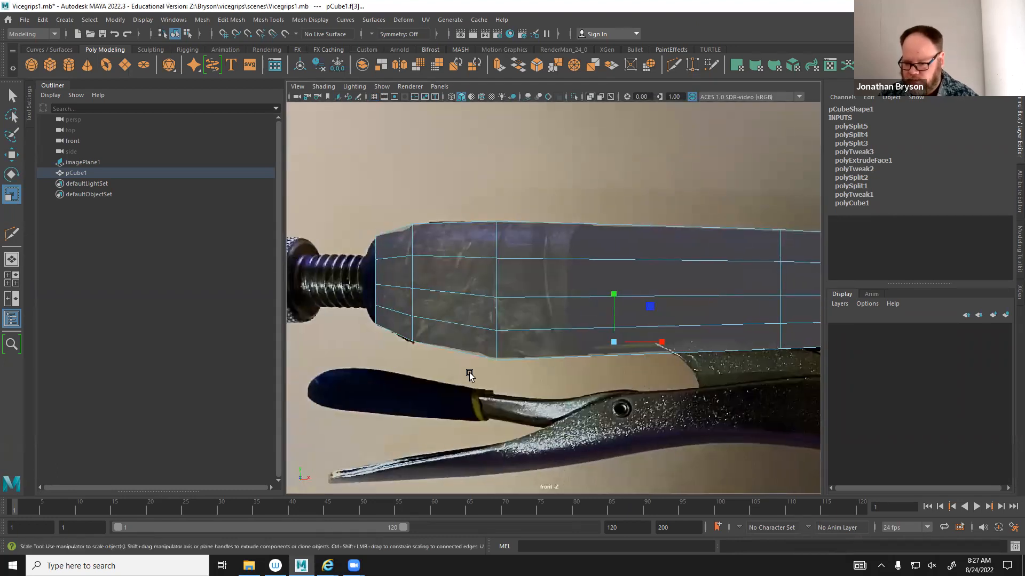
middle_click_drag(528, 361, 443, 342, "alt")
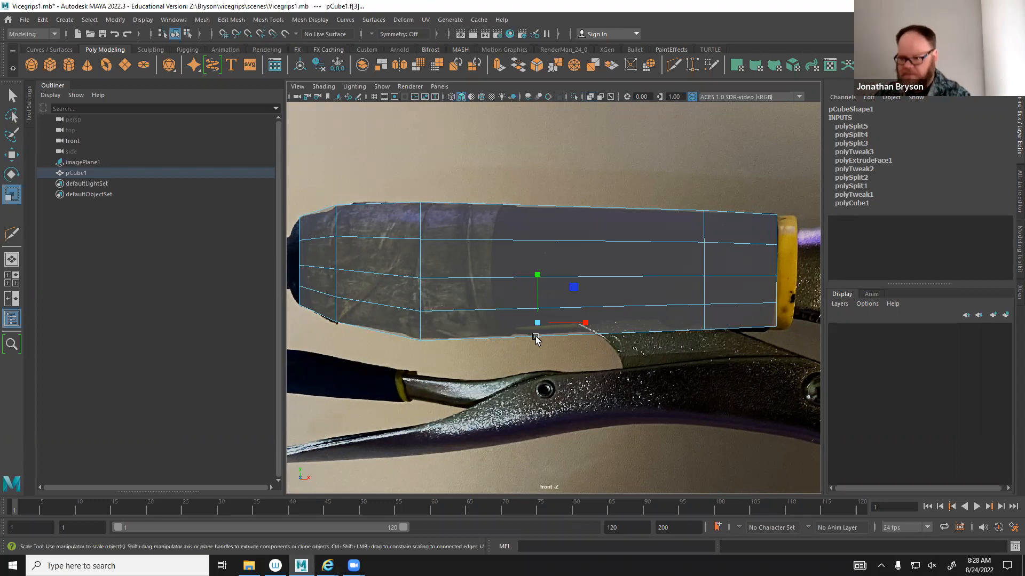
key("space")
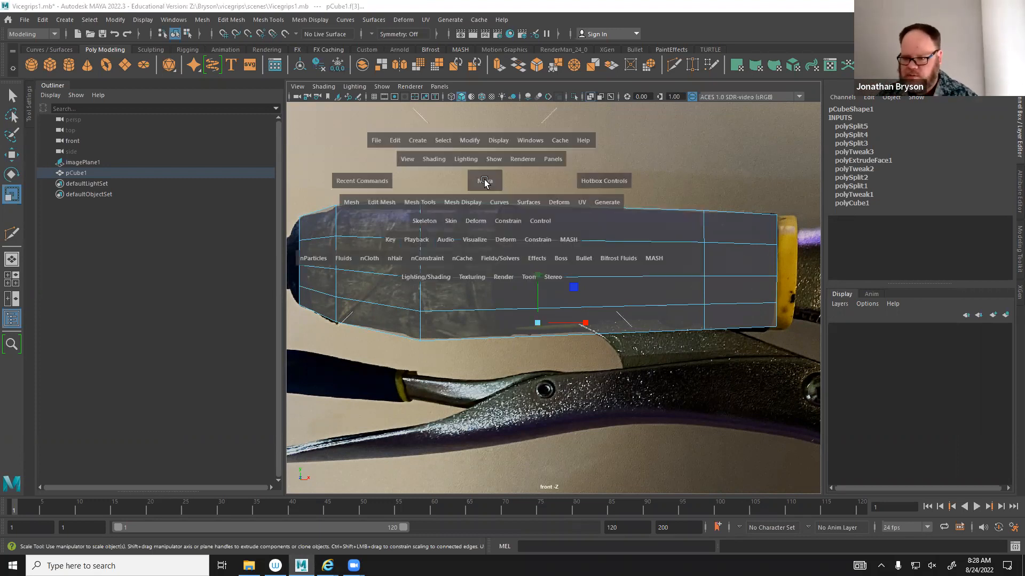
key("space")
In the perspective view, select the vertex ring at the handle's deepest section and scale it wider across the thickness.
left_click_drag(553, 311, 536, 238, "alt")
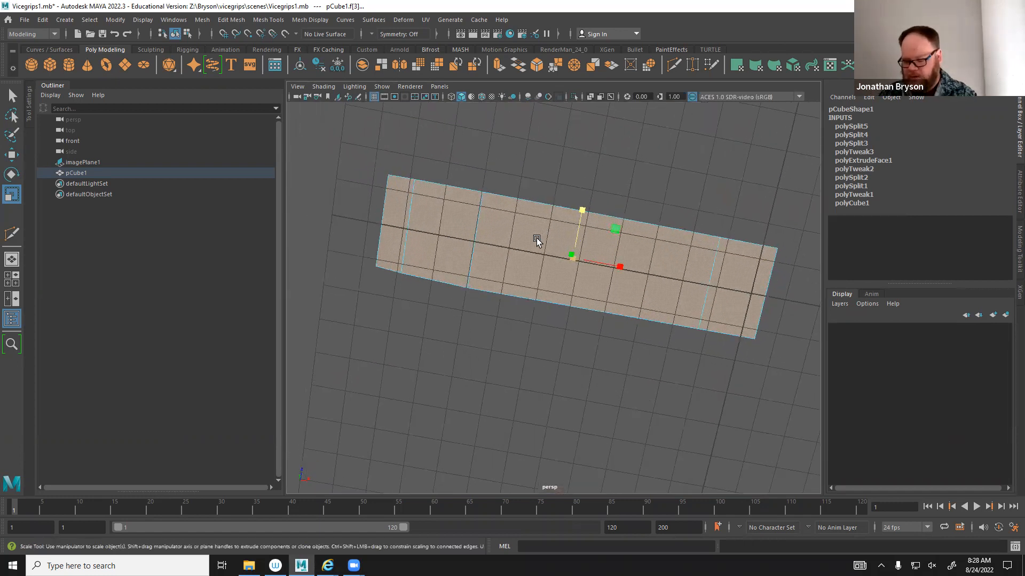
left_click_drag(590, 215, 576, 368, "alt")
middle_click_drag(576, 358, 411, 265, "alt")
left_click_drag(410, 265, 419, 275, "alt")
middle_click_drag(455, 259, 710, 215, "alt")
right_click_drag(544, 197, 534, 181)
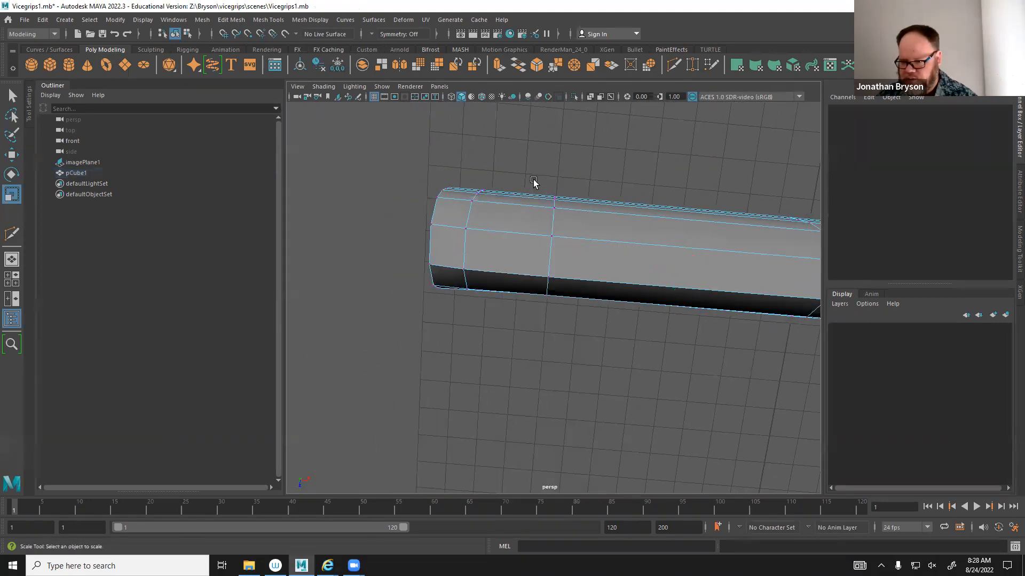
left_click_drag(534, 182, 580, 329)
left_click_drag(553, 294, 544, 307)
middle_click_drag(477, 378, 517, 392, "alt")
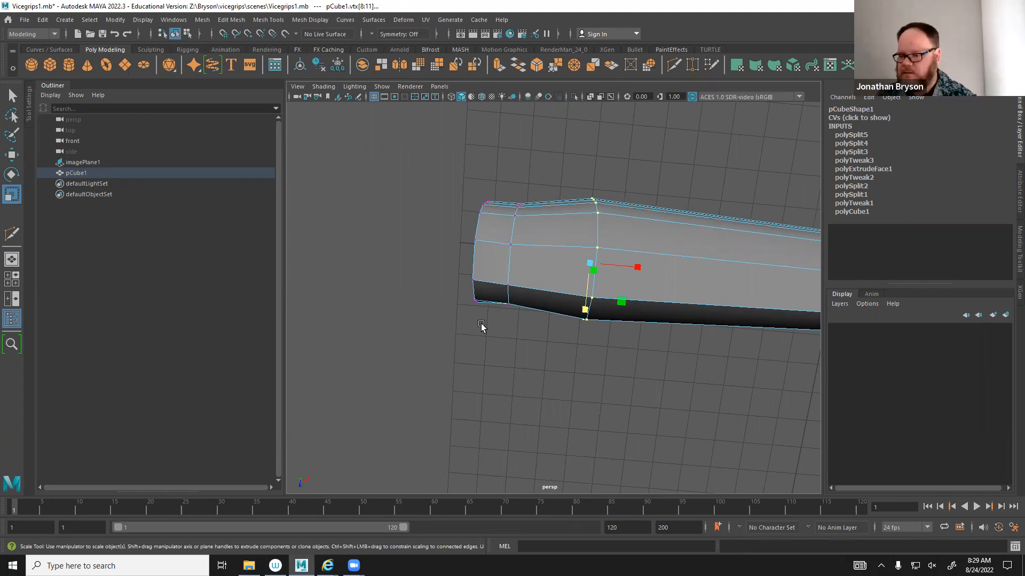
Insert an edge loop around the middle of the handle and scale it narrower across the thickness to form a waist.
middle_click_drag(703, 266, 532, 243, "alt")
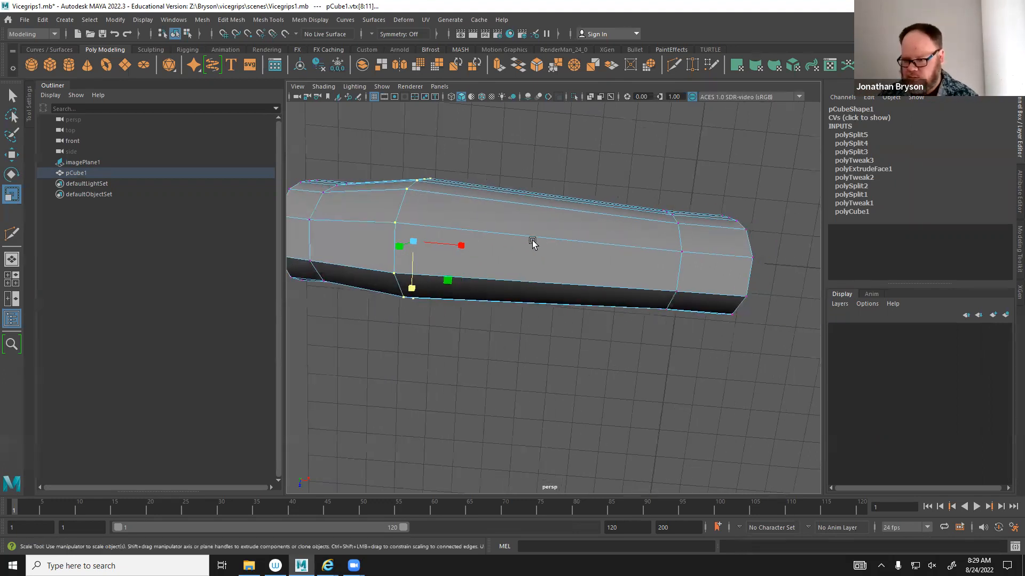
right_click_drag(533, 239, 475, 240, "shift")
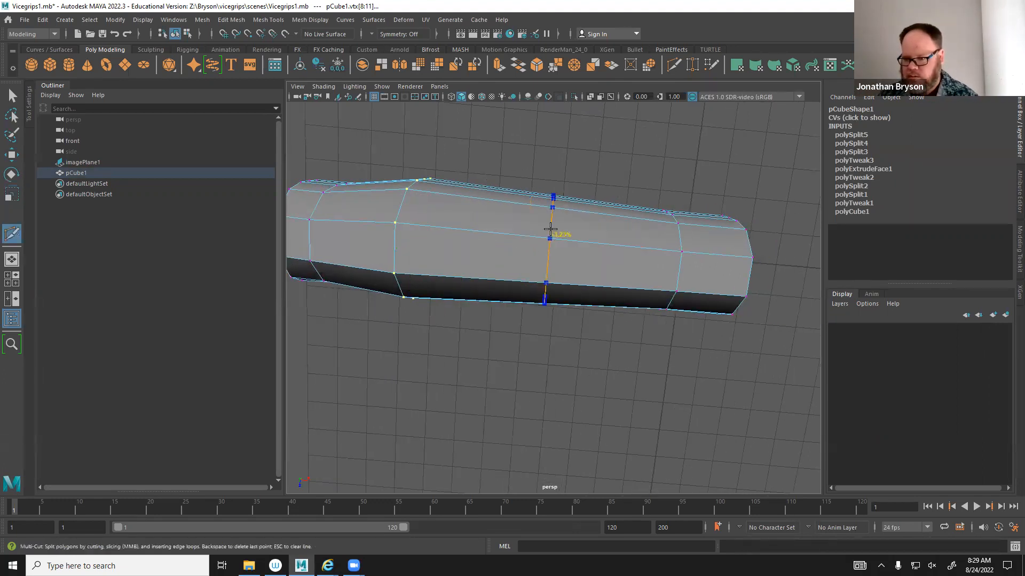
left_click(533, 234, "ctrl")
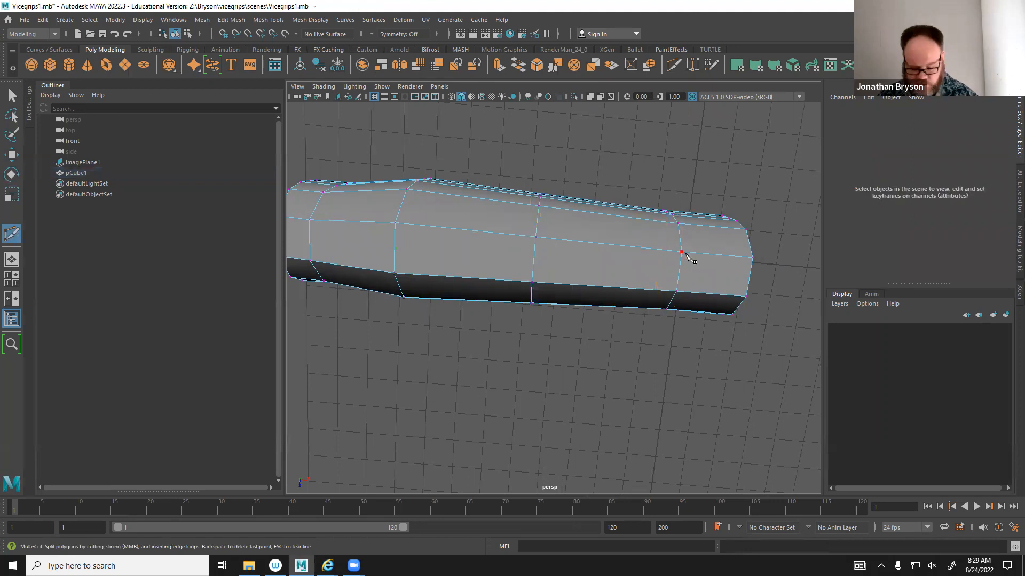
key("q")
right_click_drag(538, 228, 539, 202)
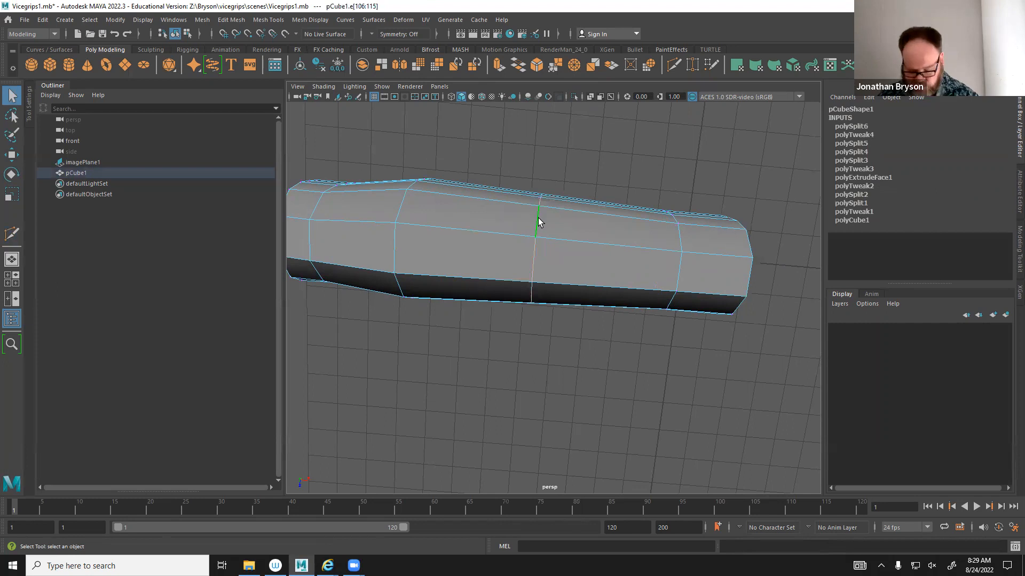
key("r")
mouse_move(557, 288)
left_mouse_down("alt")
mouse_move(579, 270)
mouse_move(532, 247)
mouse_move(508, 256)
mouse_move(565, 270)
left_mouse_up("alt")
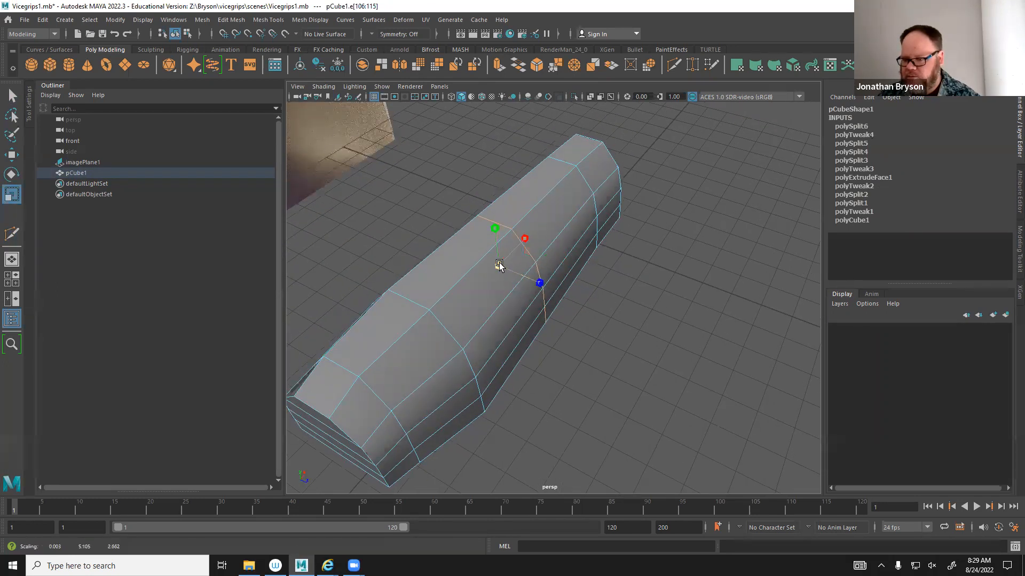
left_click_drag(539, 283, 515, 241)
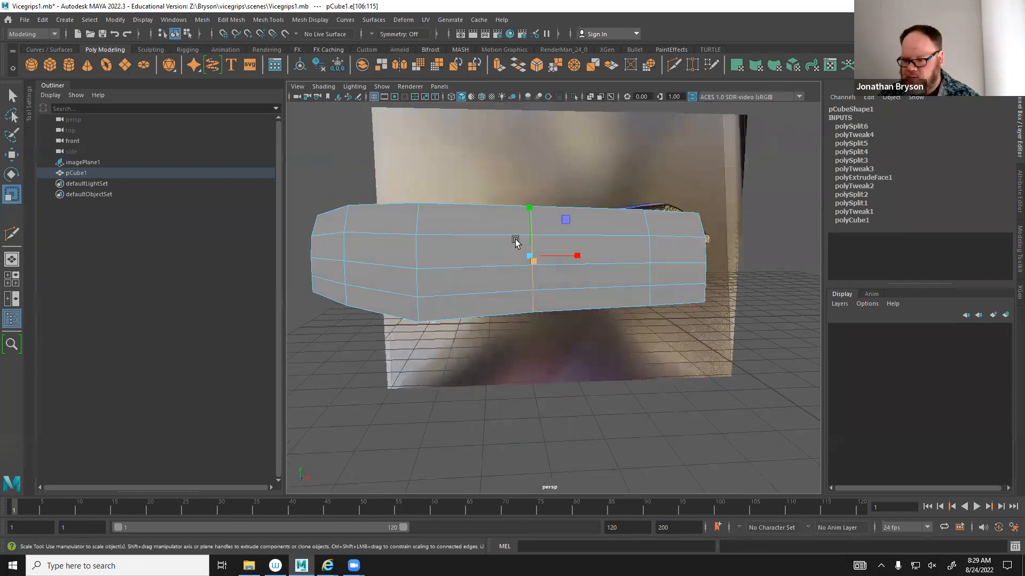
Select the vertices at the handle's jaw end and scale them narrower across the thickness.
left_click_drag(583, 284, 643, 280, "alt")
right_click_drag(645, 278, 587, 273)
left_click_drag(634, 291, 567, 280, "alt")
left_click_drag(550, 195, 633, 393)
left_click_drag(578, 352, 553, 315, "alt")
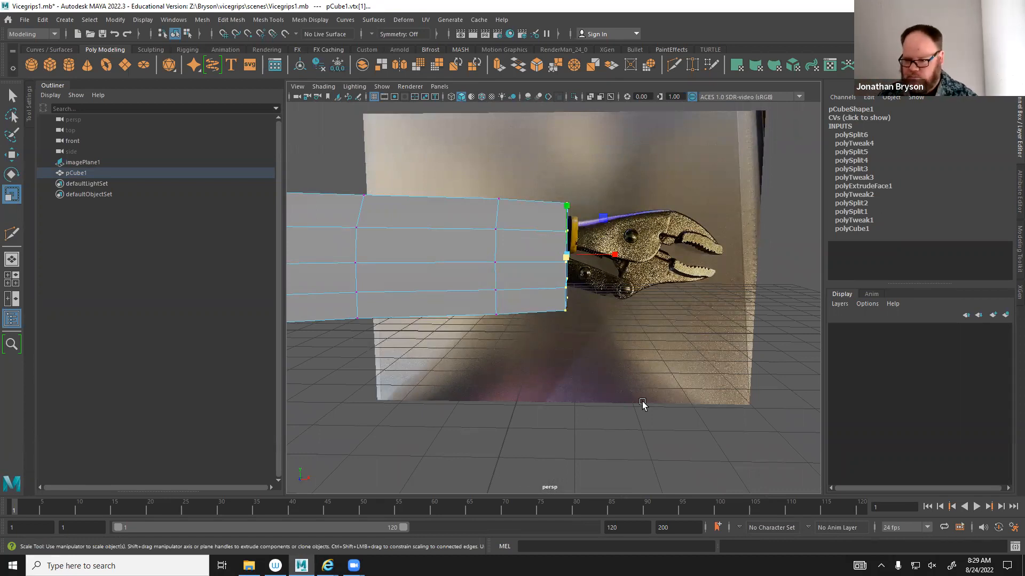
left_click_drag(591, 361, 610, 347, "alt")
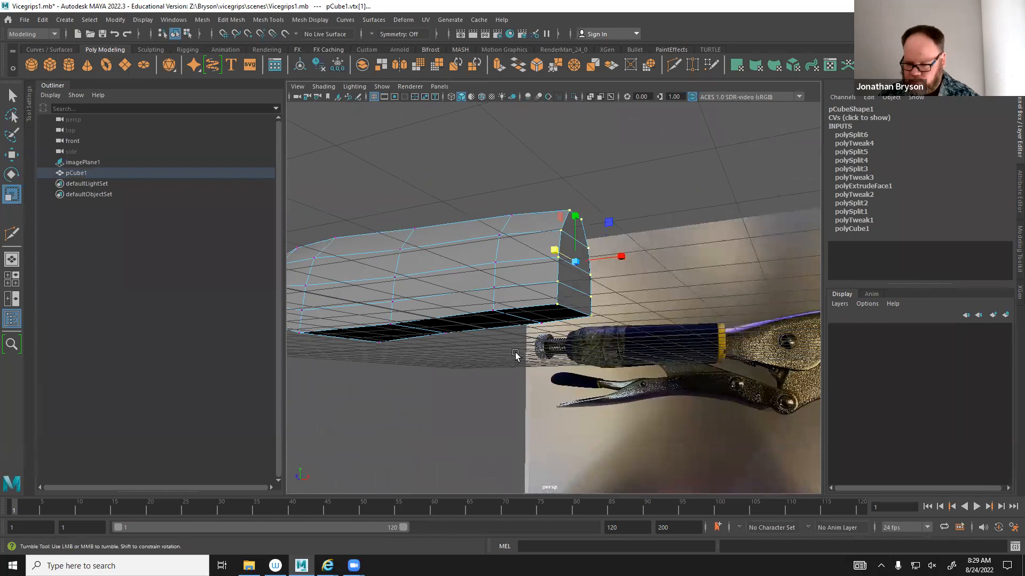
left_click_drag(522, 355, 542, 359, "alt")
In the front view, insert a vertical edge loop between the handle's deepest section and the loop near the knob end.
key("space")
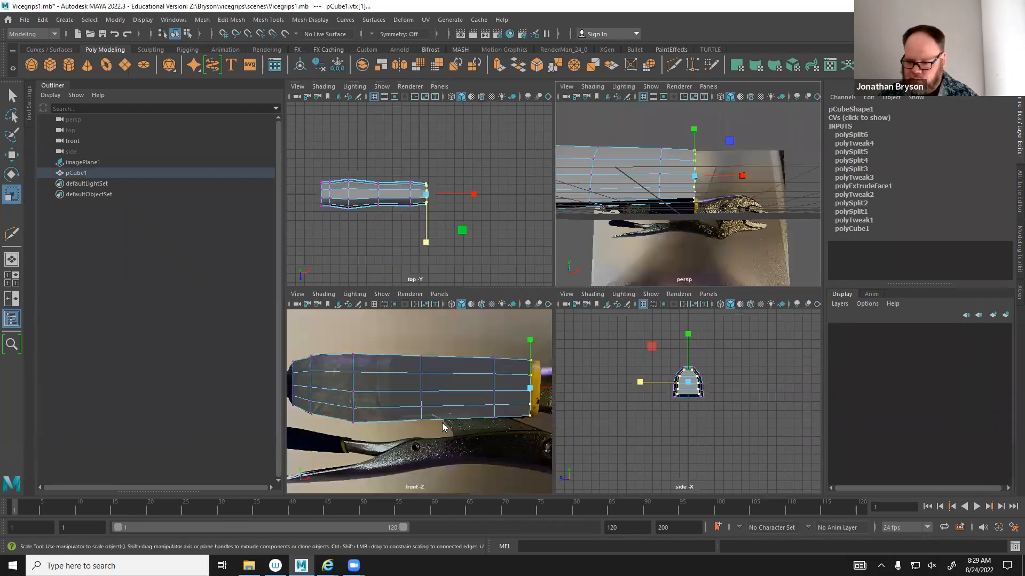
key("space")
middle_click_drag(335, 317, 325, 335, "alt")
middle_click_drag(789, 339, 908, 355, "alt")
middle_click_drag(471, 355, 599, 361, "alt")
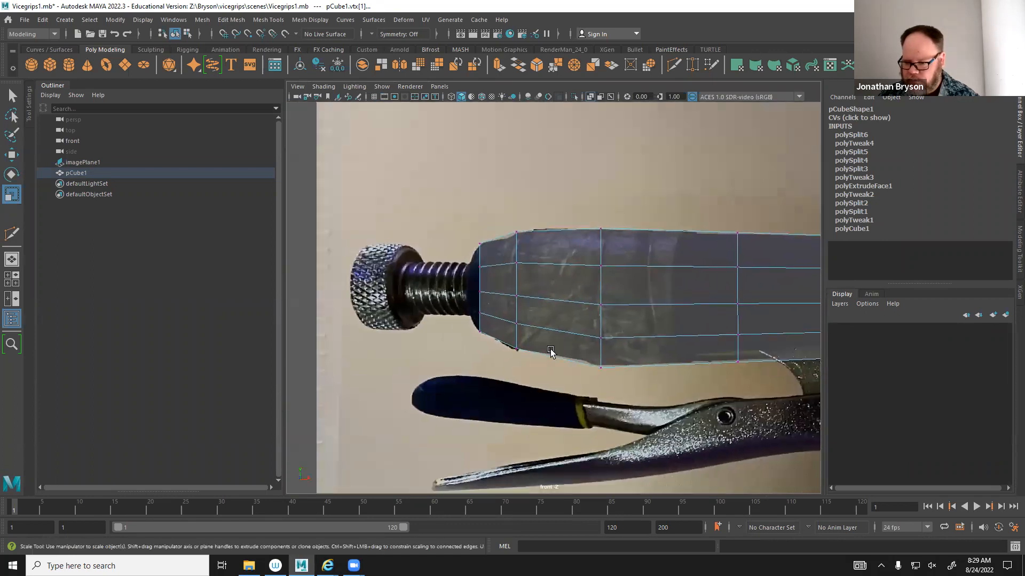
right_click_drag(547, 332, 490, 329, "shift")
left_click(554, 330, "ctrl")
key("q")
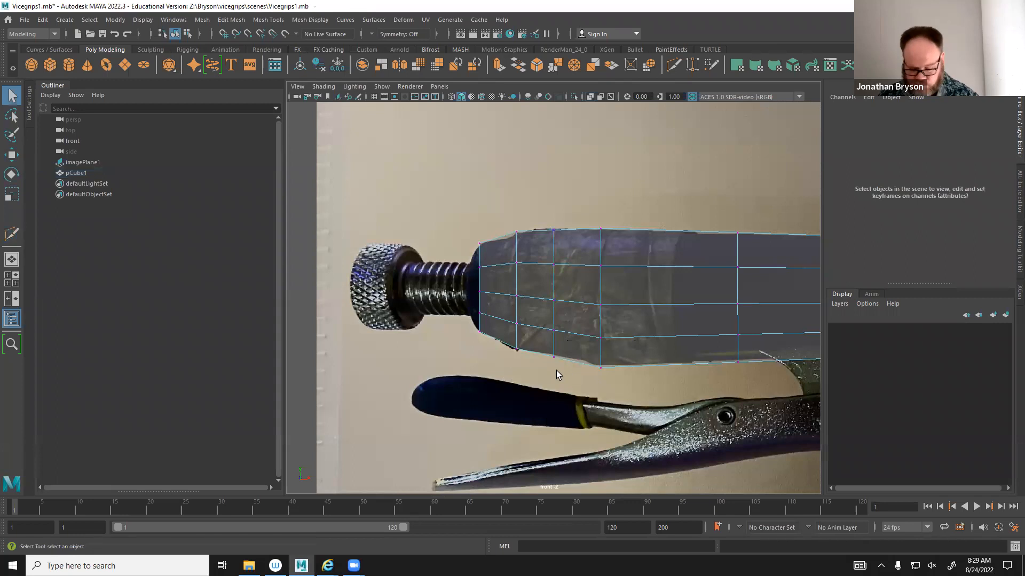
Move the new loop's bottom vertices slightly up to follow the handle's lower outline in the photo.
left_click_drag(562, 366, 546, 349)
key("w")
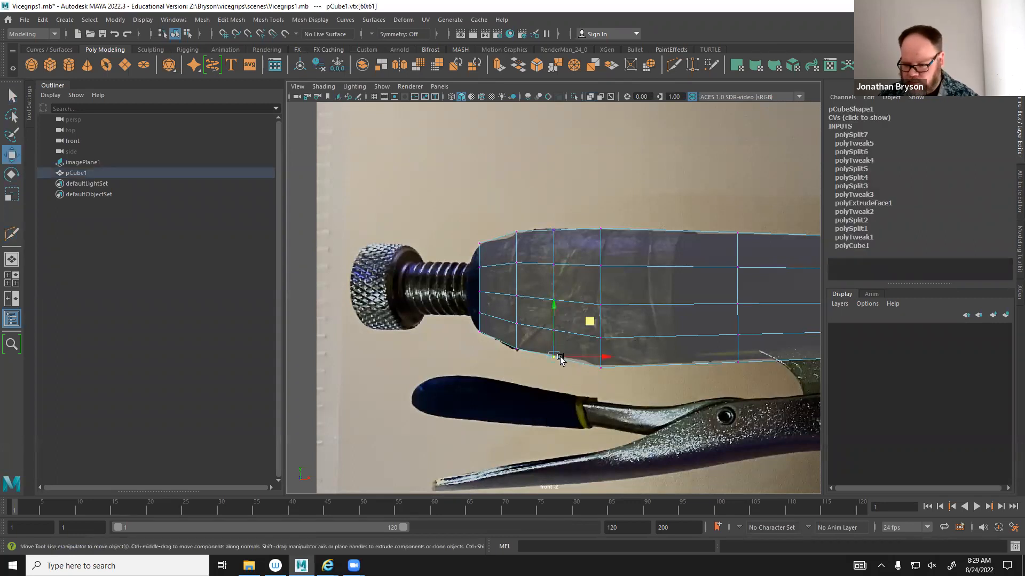
middle_click_drag(588, 320, 590, 314)
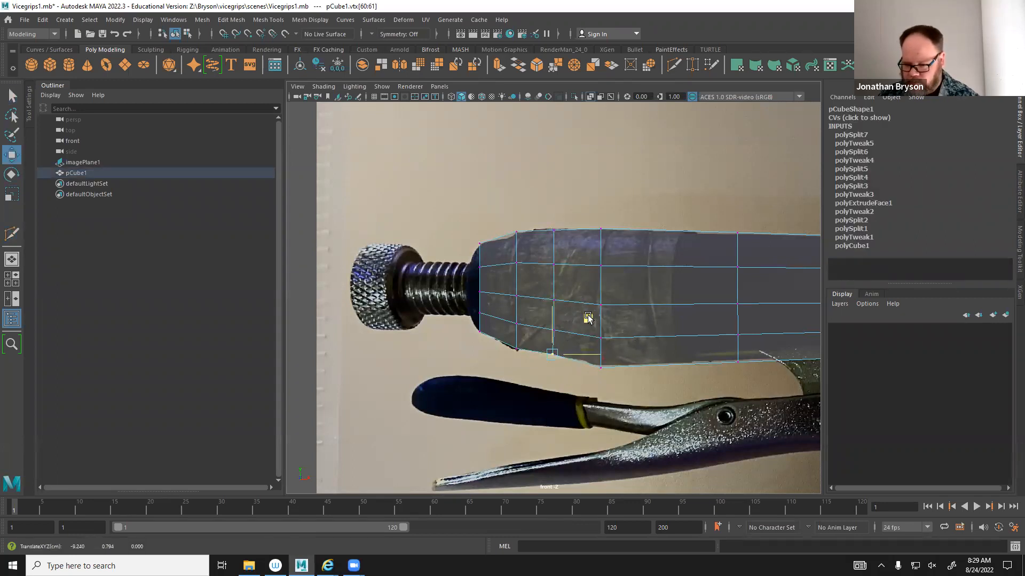
Adjust the top vertices of the new loop and of its neighbour nearer the knob to match the photo's outline.
left_click(536, 206)
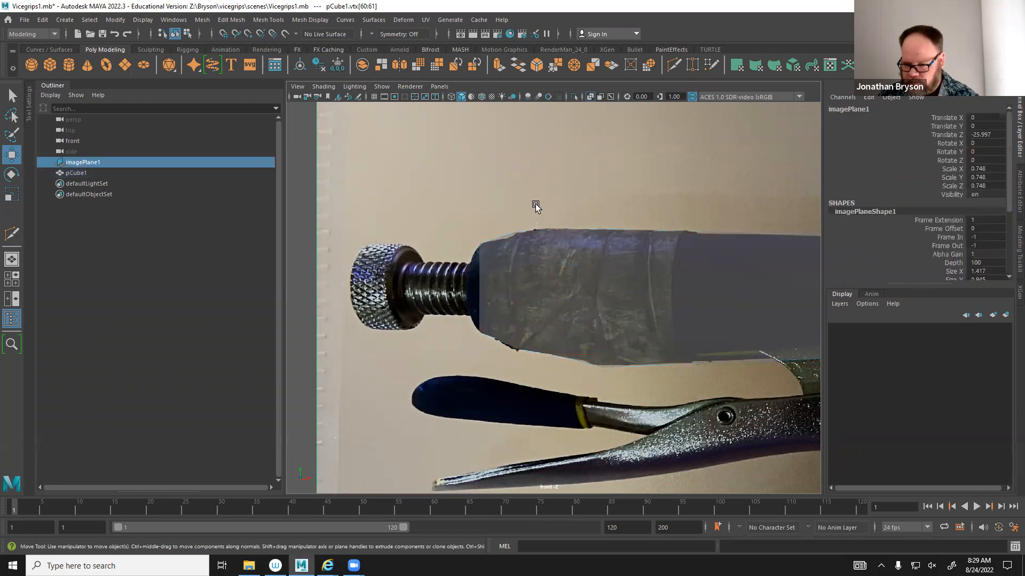
left_click(563, 242)
right_click_drag(556, 241, 506, 240)
left_click_drag(536, 219, 570, 244)
left_click_drag(552, 182, 553, 176)
left_click_drag(490, 217, 524, 240)
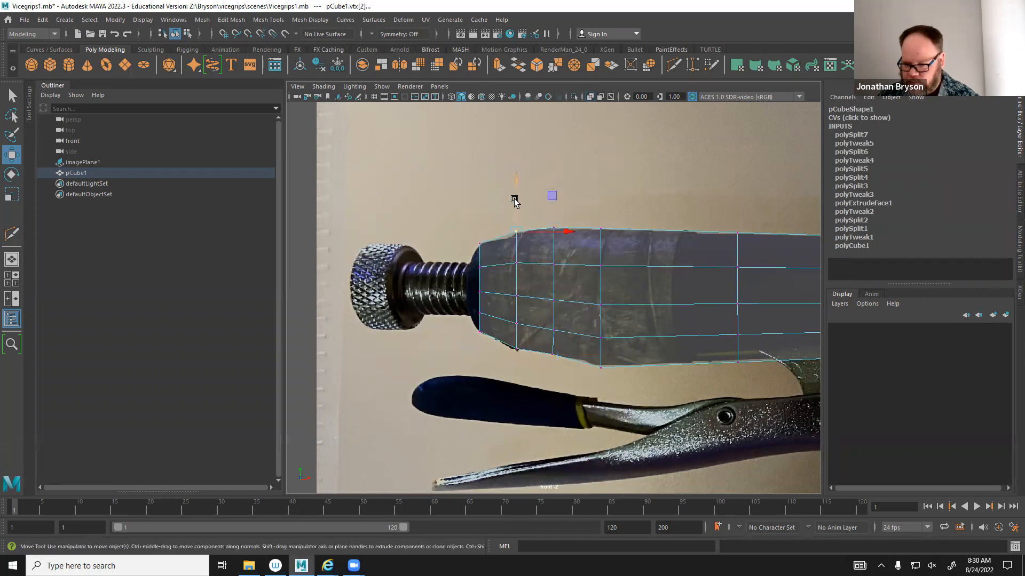
left_click_drag(514, 184, 515, 185)
Raise the middle loop's bottom vertices and lower its top vertices slightly to match the photo's outline.
middle_click_drag(630, 324, 567, 323, "alt")
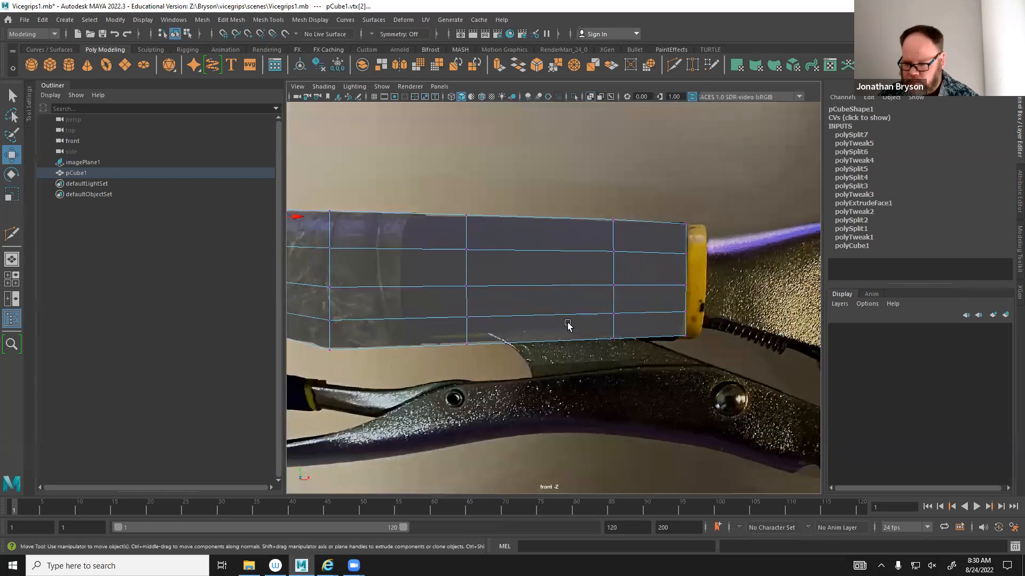
left_click_drag(489, 372, 454, 335)
left_click_drag(466, 299, 464, 286)
left_click_drag(429, 175, 495, 236)
left_click_drag(469, 168, 469, 172)
Adjust the top vertices of the two columns nearest the yellow collar to match the handle's upper outline.
left_click_drag(593, 195, 628, 231)
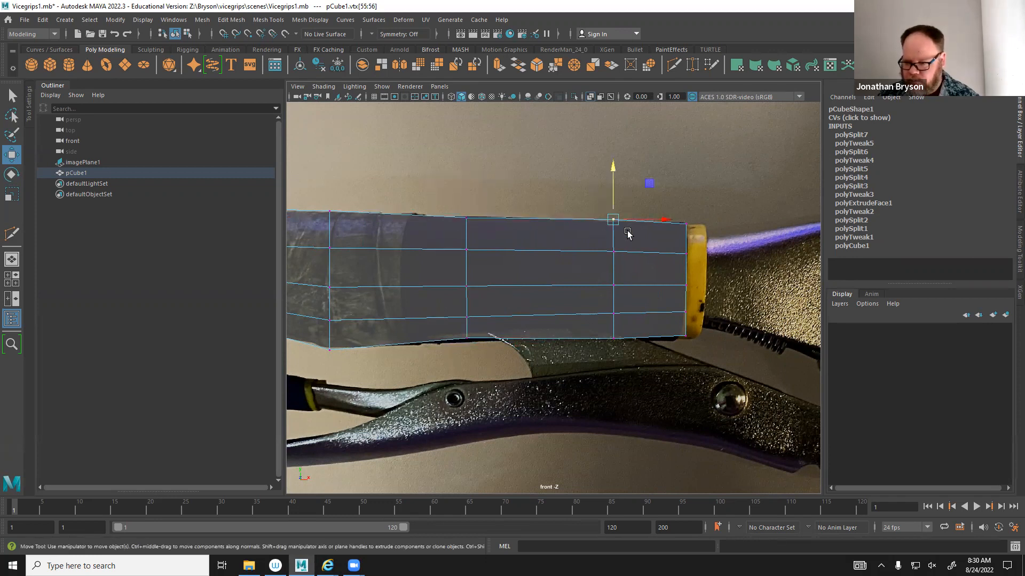
left_click_drag(612, 167, 611, 170)
left_click_drag(660, 200, 703, 239)
left_click_drag(686, 173, 687, 173)
Hide the grid in the perspective view and examine the reshaped handle from its knob end.
middle_click_drag(407, 275, 690, 280, "alt")
key("space")
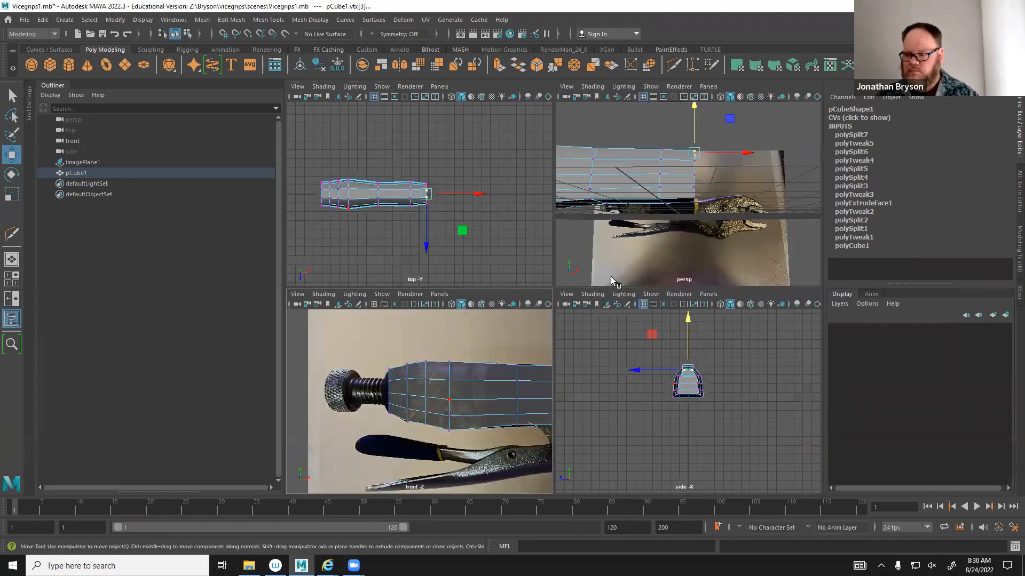
key("space")
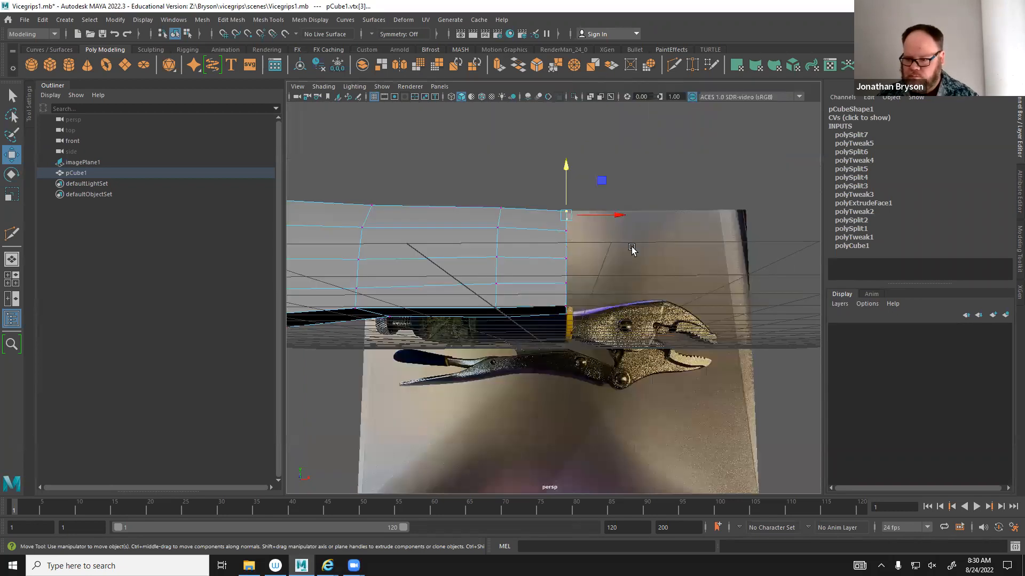
left_click_drag(629, 244, 624, 250, "alt")
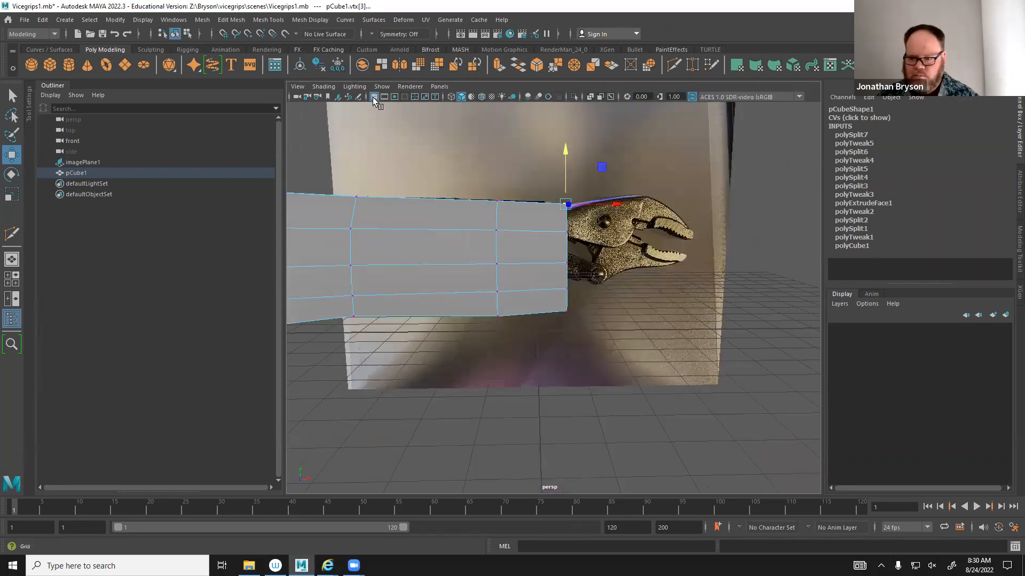
left_click_drag(460, 350, 632, 342, "alt")
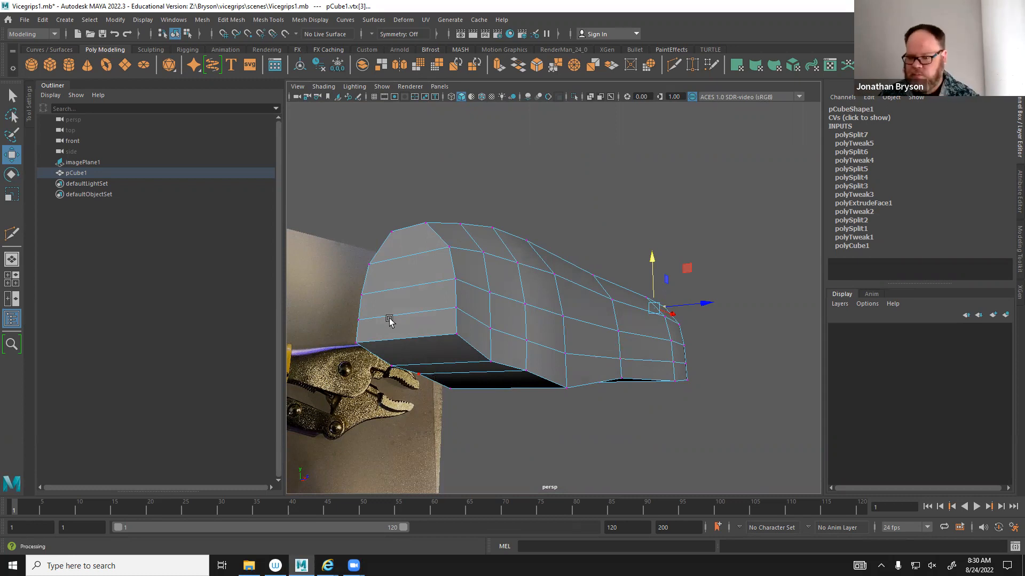
Insert an edge loop with Multi-Cut at 50% of the handle's width, running lengthwise around its centre.
left_click_drag(503, 231, 521, 309, "alt")
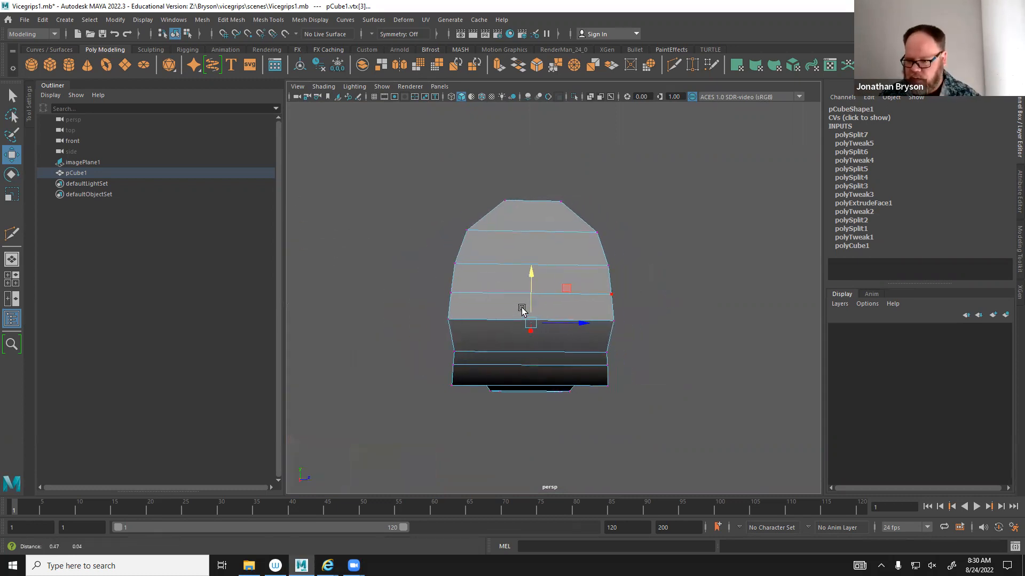
right_click_drag(503, 234, 446, 231, "shift")
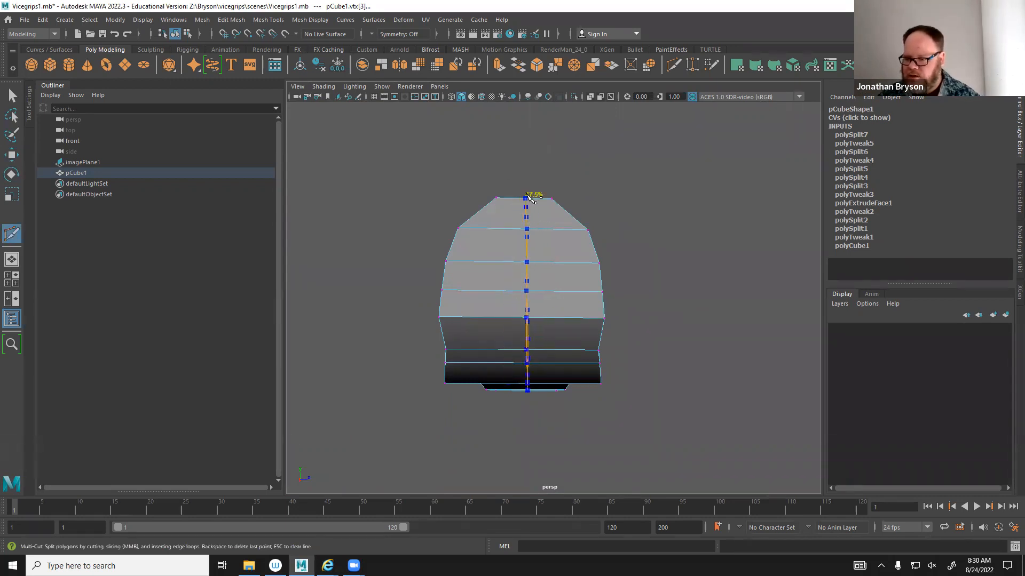
left_click(602, 292)
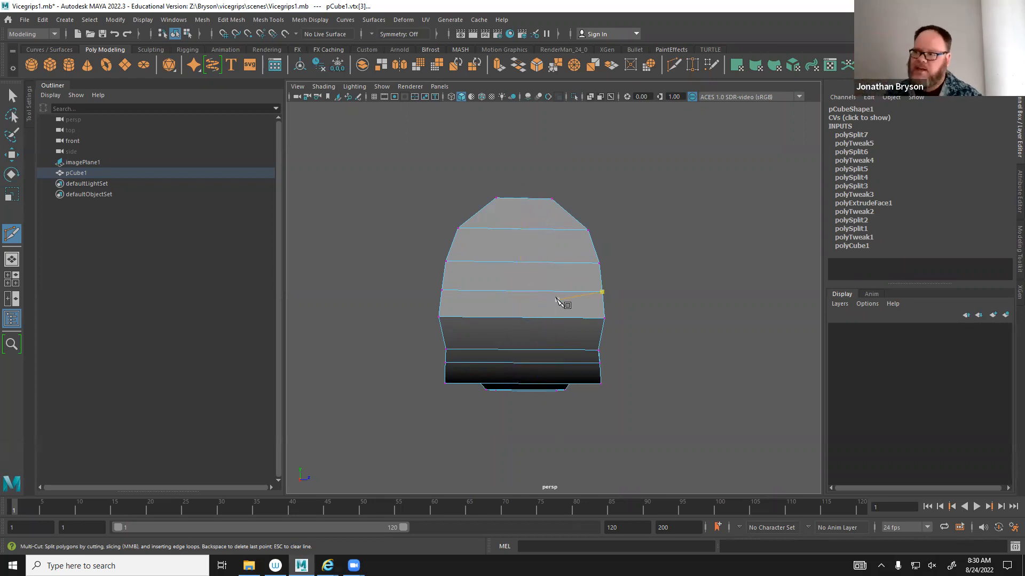
key("Escape")
key("ctrl")
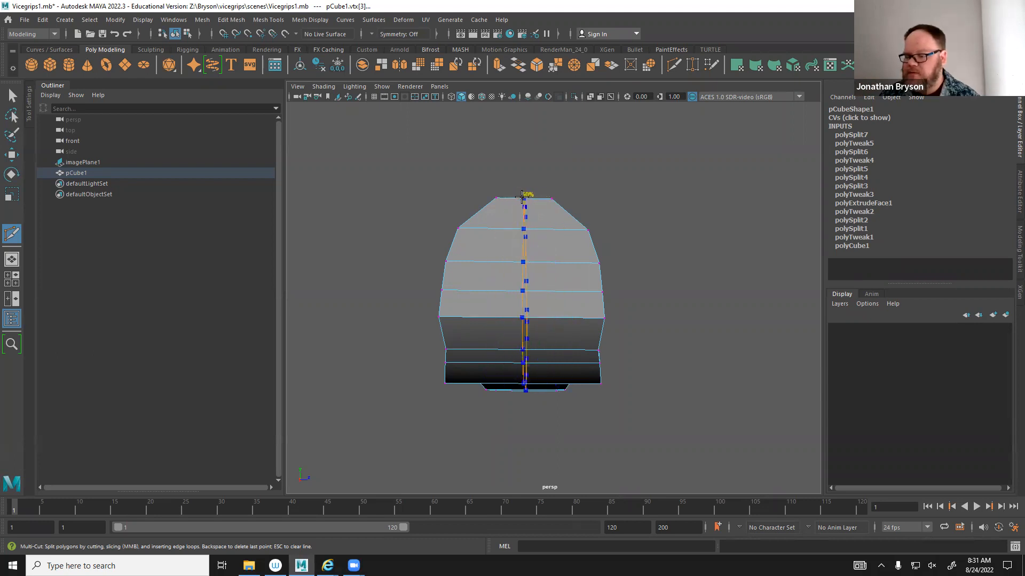
left_click(522, 197, "ctrl")
mouse_move(660, 245)
left_mouse_down("alt")
mouse_move(648, 275)
mouse_move(590, 261)
mouse_move(676, 265)
mouse_move(647, 257)
left_mouse_up("alt")
left_click_drag(689, 347, 657, 310, "alt")
key("q")
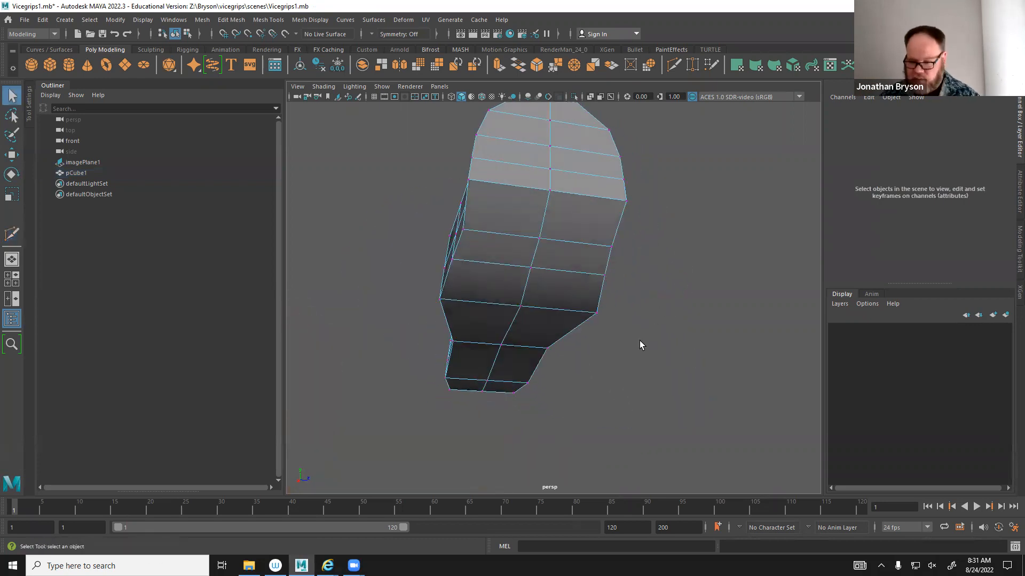
Move the centre loop's underside vertices down to give the bottom of the handle a shallow V shape.
right_click_drag(528, 211, 482, 217)
left_click_drag(592, 229, 555, 301, "alt")
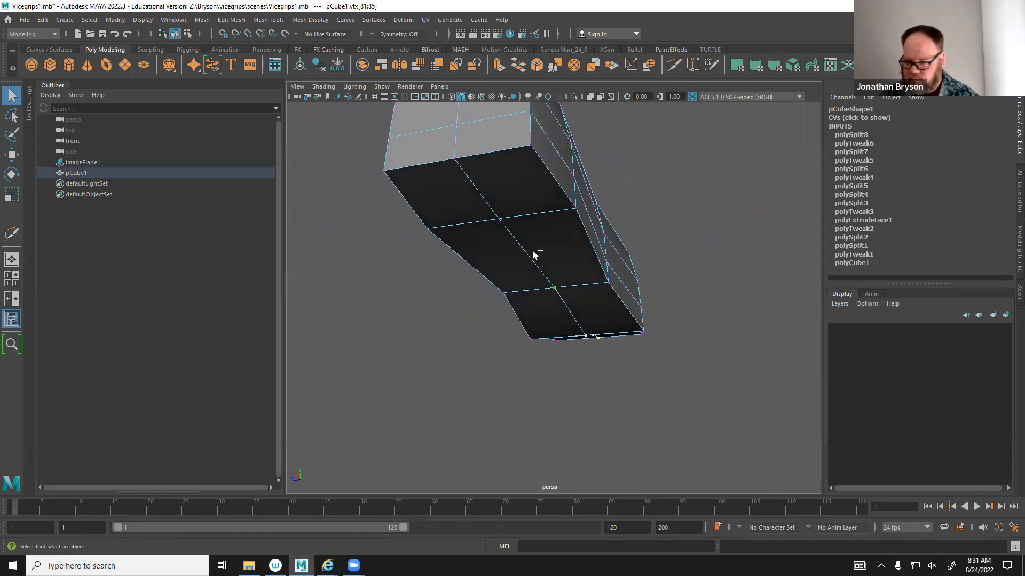
left_click_drag(488, 198, 585, 289, "alt")
key("w")
Set symmetry modelling to Object Z so that matching vertices on both sides of the handle move together.
left_click(391, 313)
left_click_drag(555, 328, 587, 258, "alt")
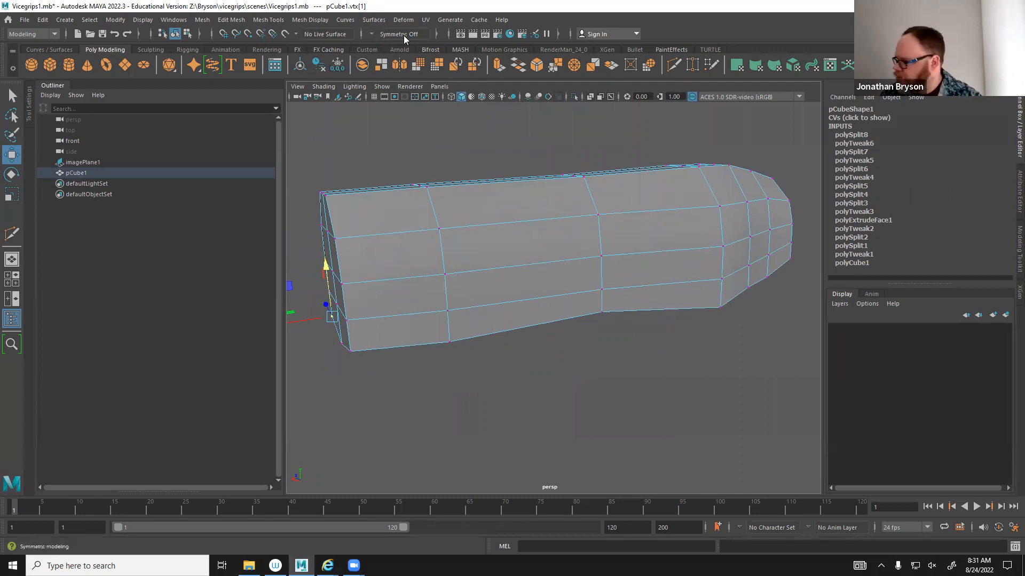
left_click(373, 33)
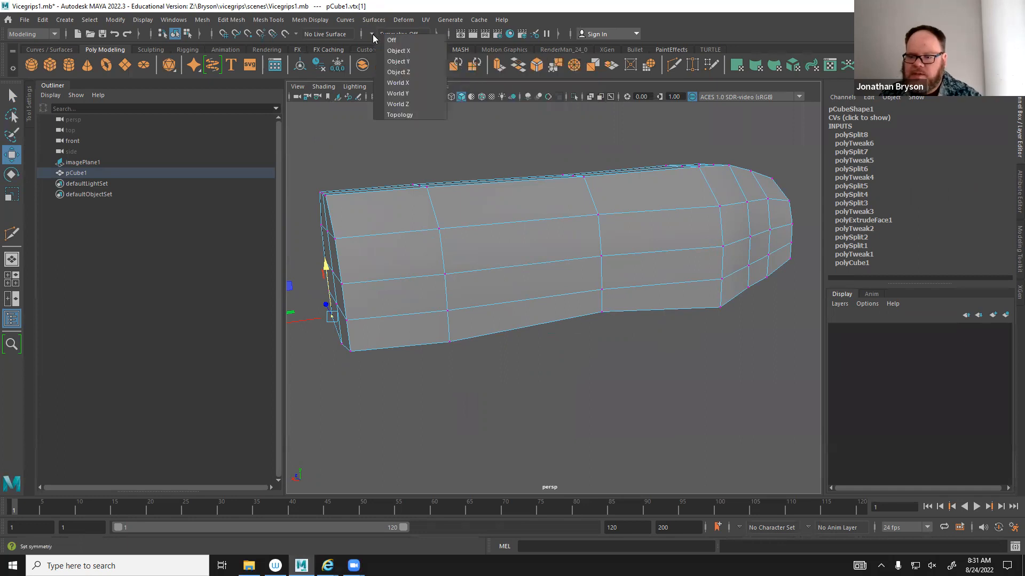
left_click(403, 51)
left_click_drag(596, 235, 505, 206, "alt")
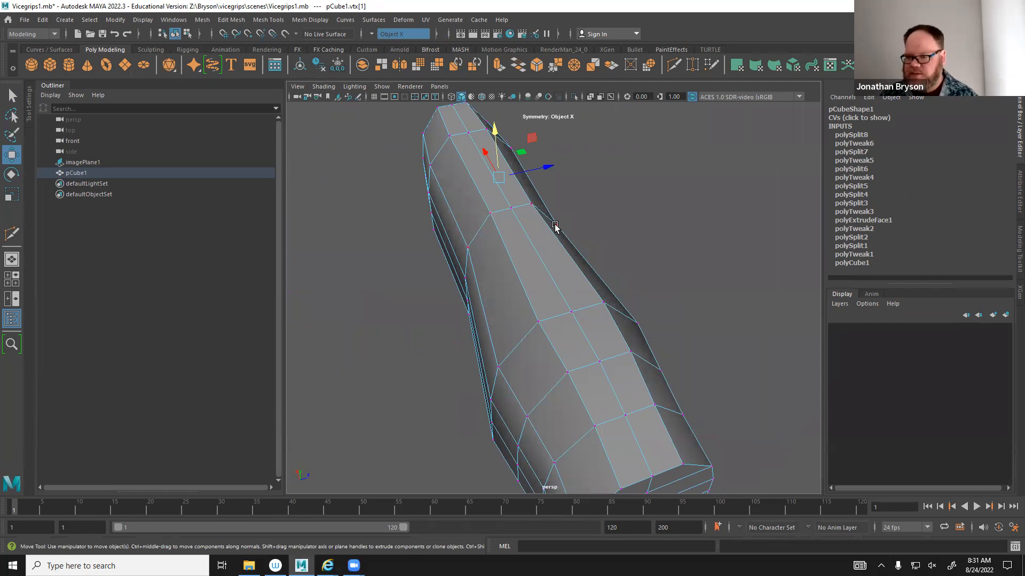
left_click(371, 32)
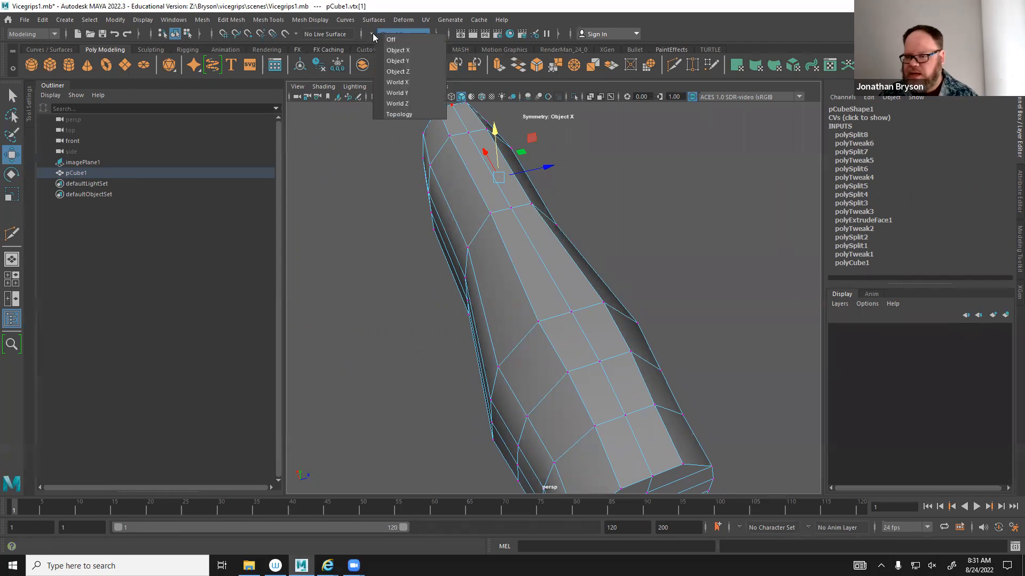
left_click(410, 72)
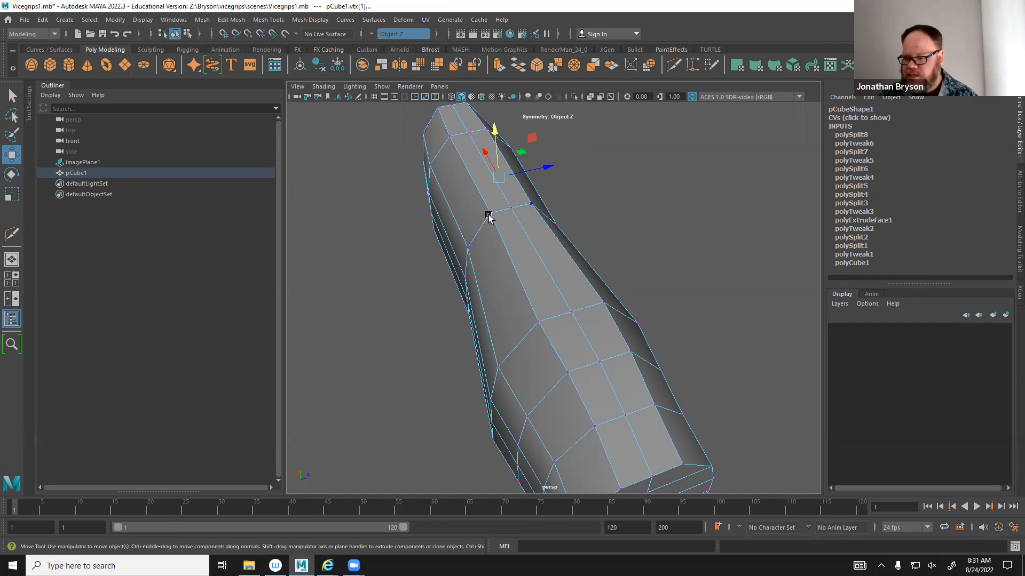
Try moving one mirrored pair of top-edge vertices with symmetry on, and undo the move.
left_click(470, 247)
left_click(532, 320)
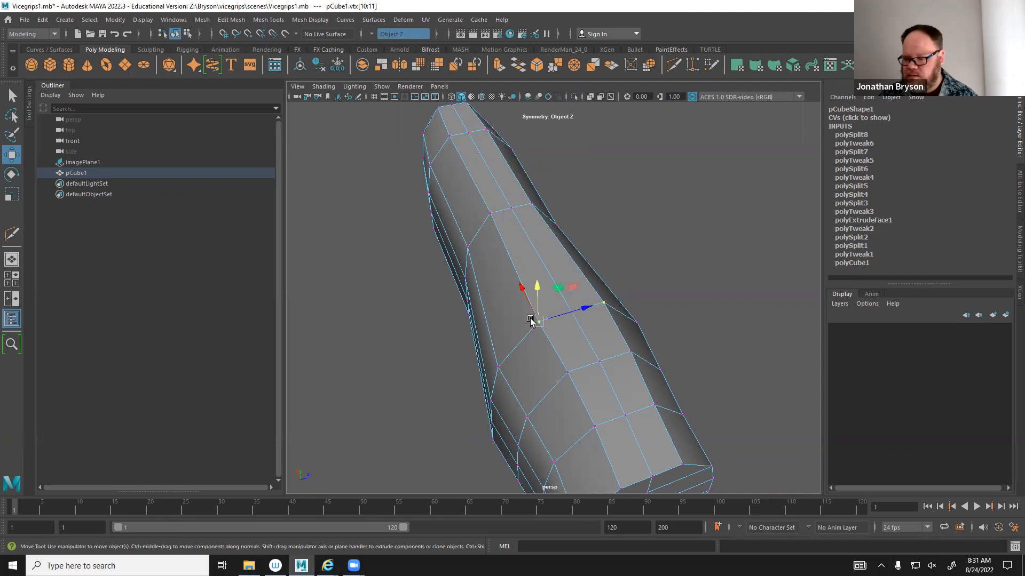
mouse_move(531, 321)
left_mouse_down()
mouse_move(503, 316)
mouse_move(514, 332)
left_mouse_up()
key("ctrl+z")
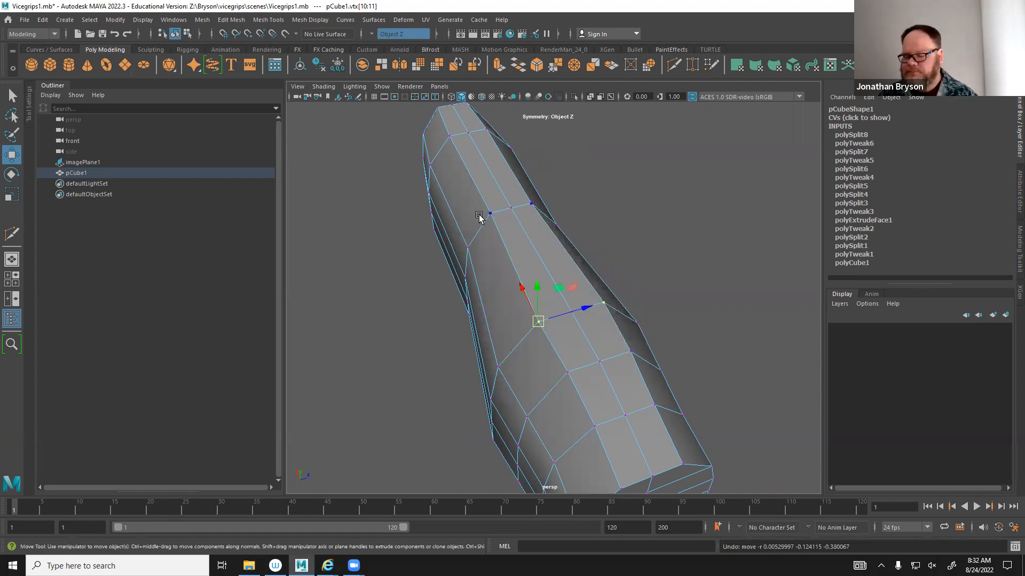
Raise and pull inward the mirrored underside-edge vertices just behind the knob-end face.
left_click_drag(608, 336, 555, 226, "alt")
left_click_drag(576, 268, 567, 249, "alt")
middle_click_drag(531, 265, 544, 273, "alt")
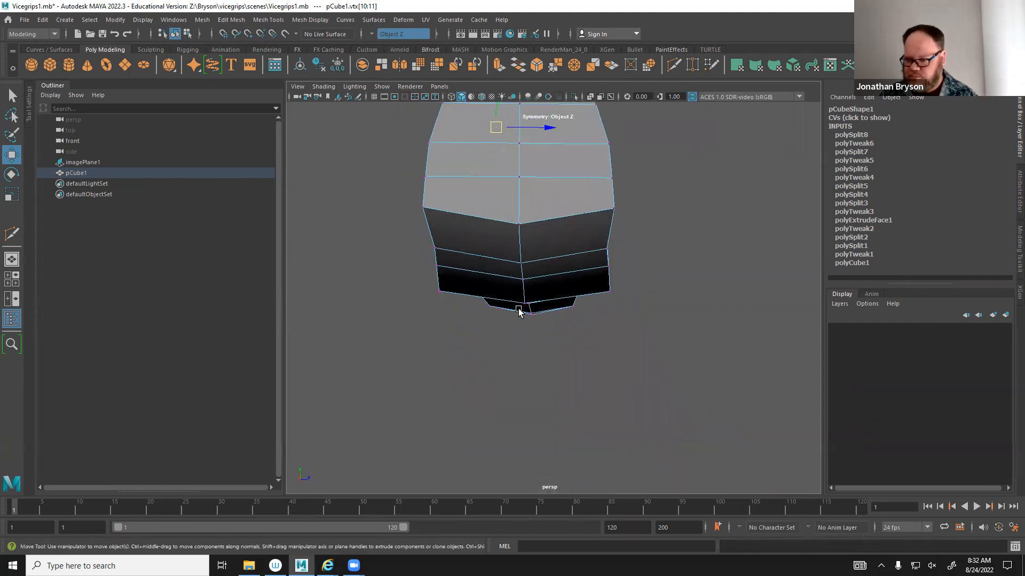
left_click(523, 291)
left_click_drag(540, 304, 616, 247, "alt")
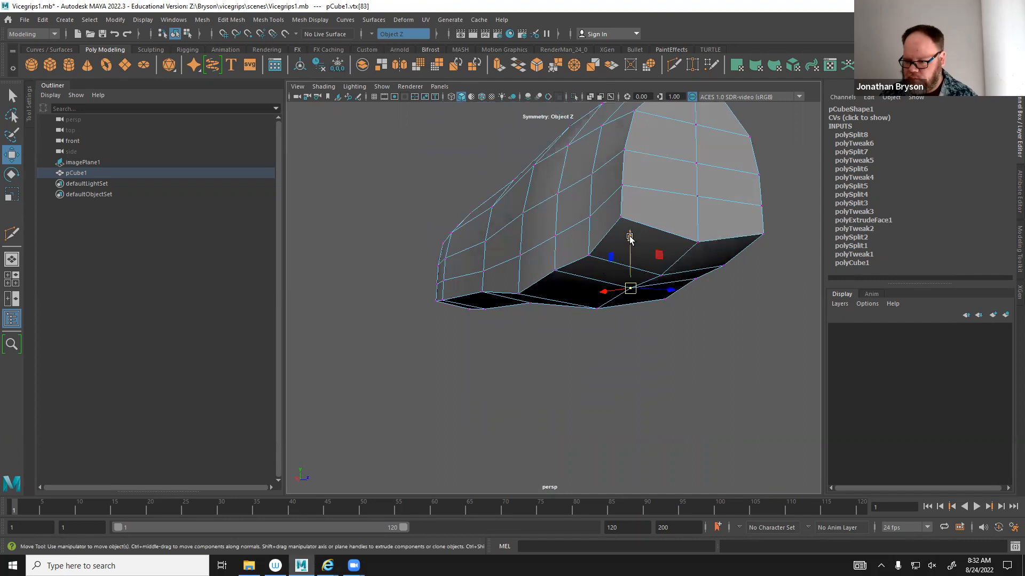
left_click(588, 255)
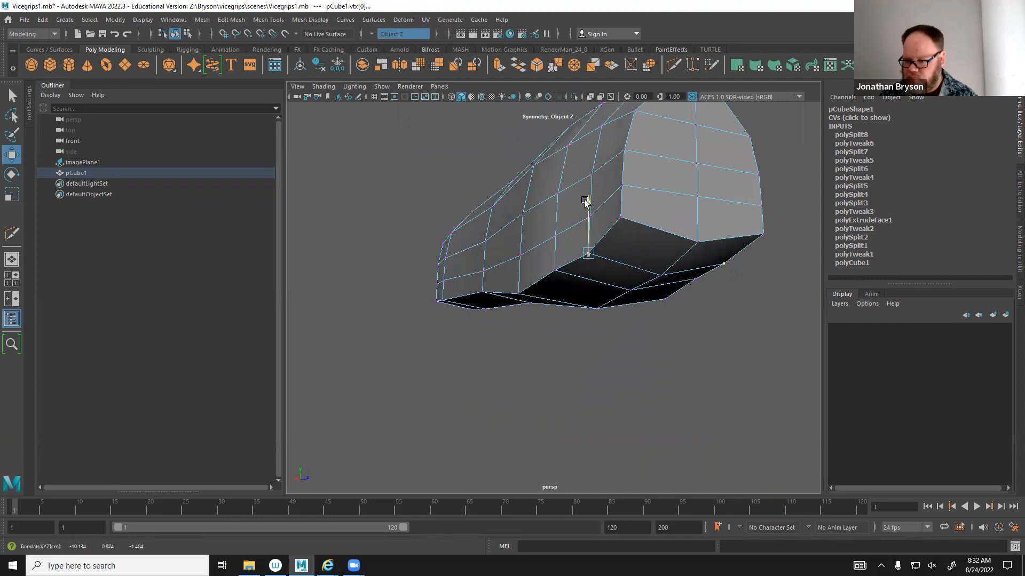
left_click_drag(646, 229, 559, 245, "alt")
middle_click_drag(560, 245, 590, 279, "alt")
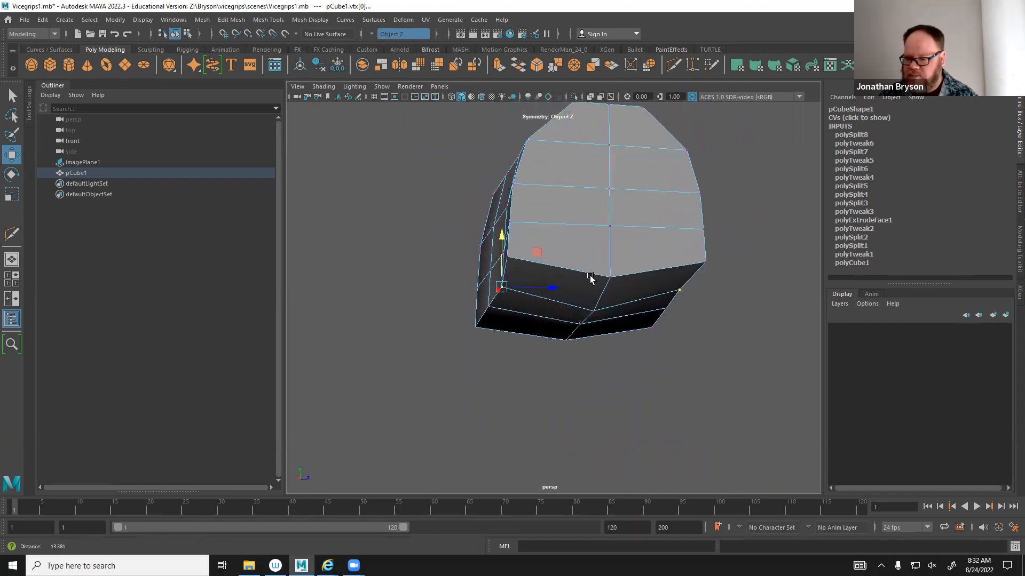
scroll(590, 279, "up", 3)
left_click_drag(536, 284, 540, 284)
Pull in the knob-end face's bottom corners and the neighbouring mirrored underside-edge vertices to round the lower edges.
left_click(497, 244)
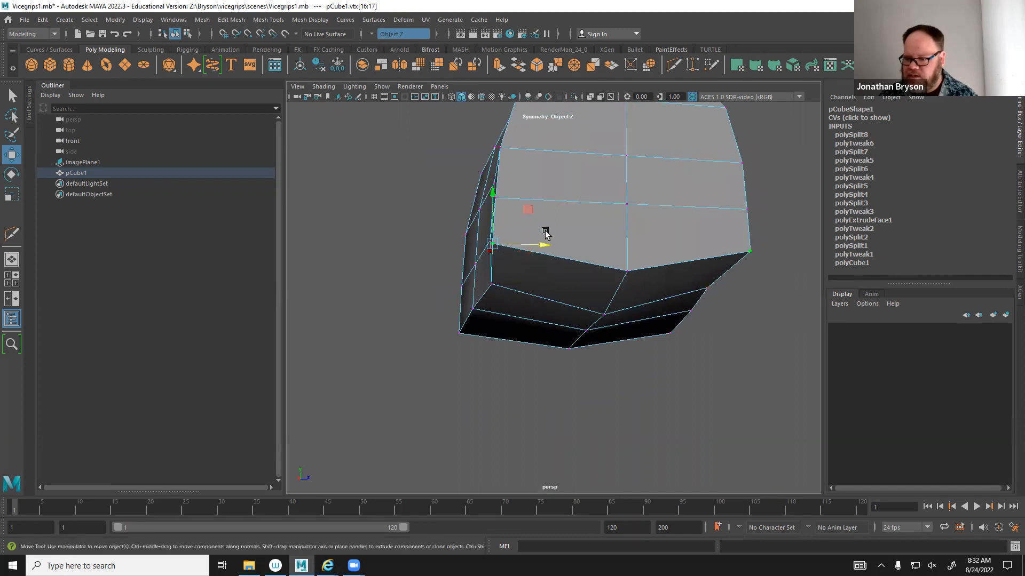
left_click_drag(530, 211, 547, 210)
left_click(462, 327)
left_click_drag(497, 294, 586, 280)
left_click(516, 293)
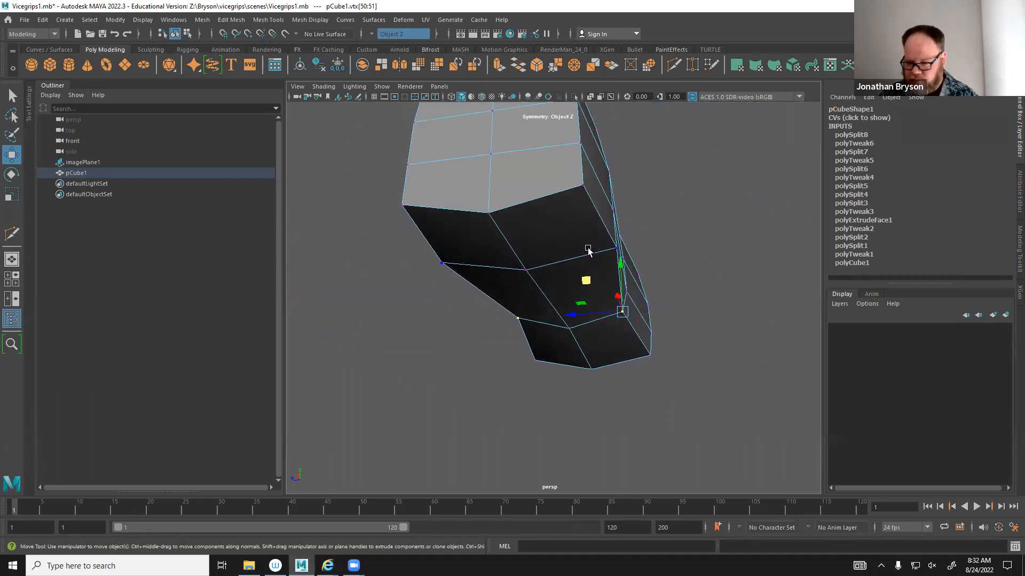
left_click(603, 248)
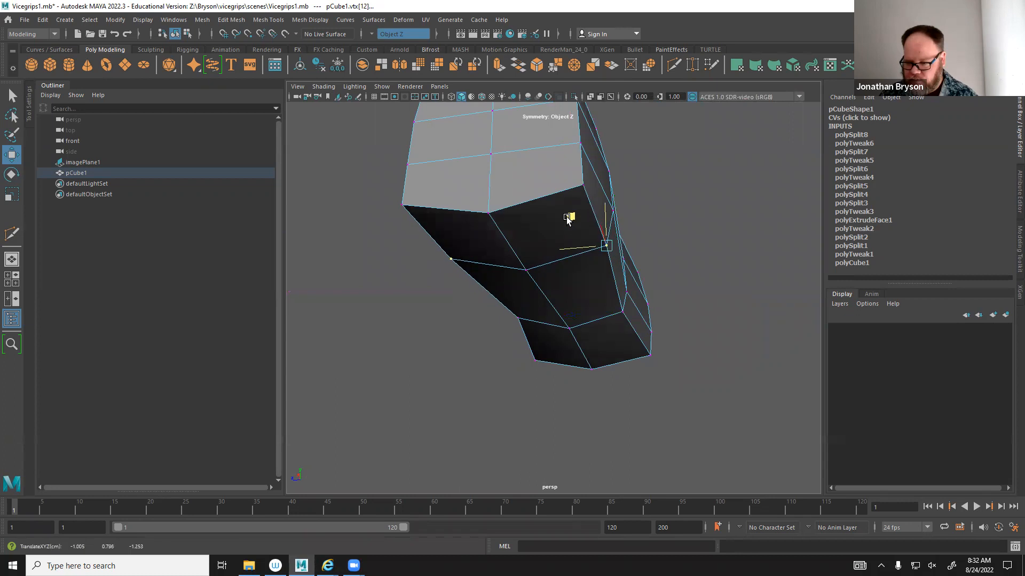
left_click_drag(557, 228, 522, 247, "alt")
Lower the mirrored top-edge vertices on either side of the centre loop, starting at the knob end, to round the top.
left_click(660, 231)
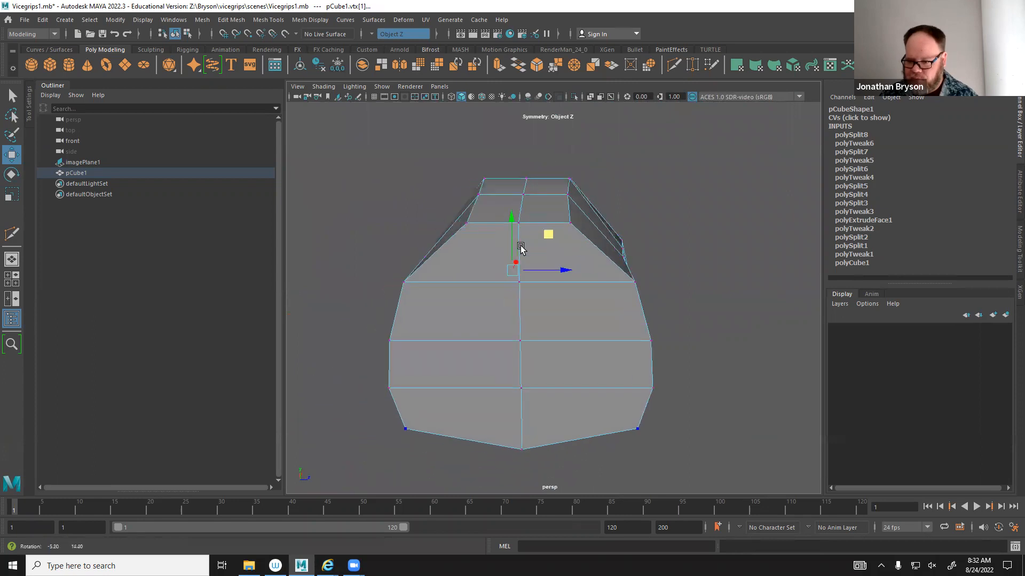
left_click(468, 223)
middle_click_drag(495, 186, 495, 196)
left_click(481, 195)
left_click_drag(513, 159, 483, 201)
left_click(485, 179)
left_click(501, 208)
left_click_drag(546, 169, 548, 176)
Lower the remaining mirrored top-edge vertices toward the collar end to continue the rounded top.
left_click_drag(472, 208, 504, 203, "alt")
right_click_drag(503, 204, 512, 235, "alt")
left_click_drag(512, 235, 490, 198, "alt")
left_click(492, 184)
left_click_drag(525, 149, 527, 155)
left_click(418, 163)
left_click(394, 160)
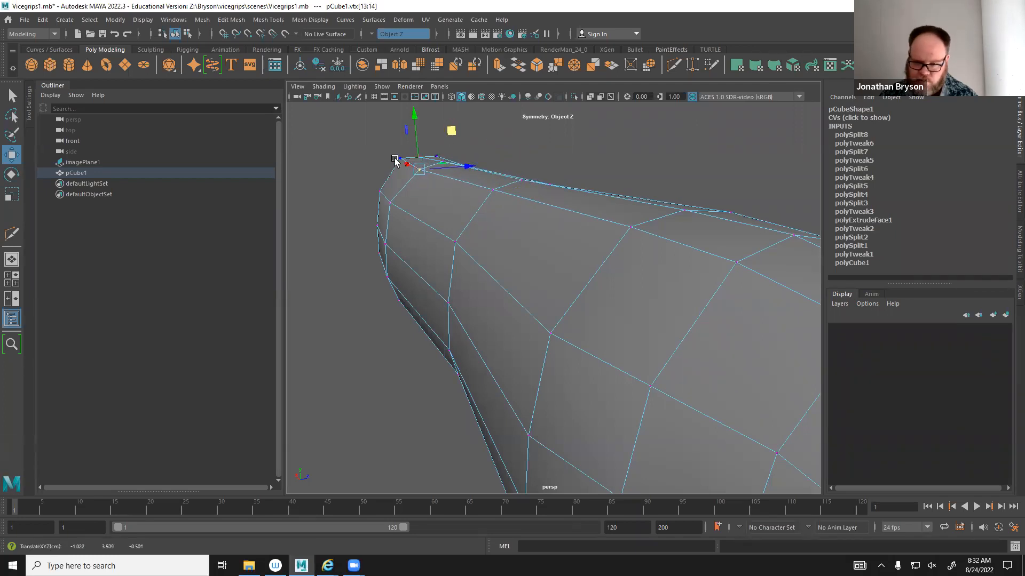
Adjust the mirrored upper-side vertices on the loop behind the knob-end face to smooth the handle's shoulder.
left_click_drag(356, 193, 635, 279, "alt")
scroll(547, 196, "down", 3)
left_click(635, 303)
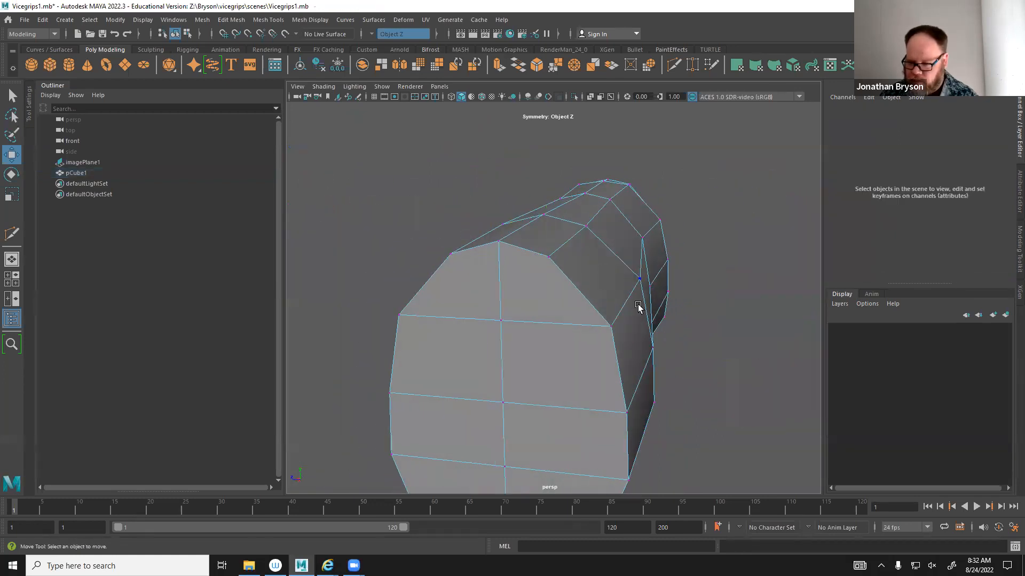
left_click(638, 279)
left_click_drag(605, 243, 609, 289)
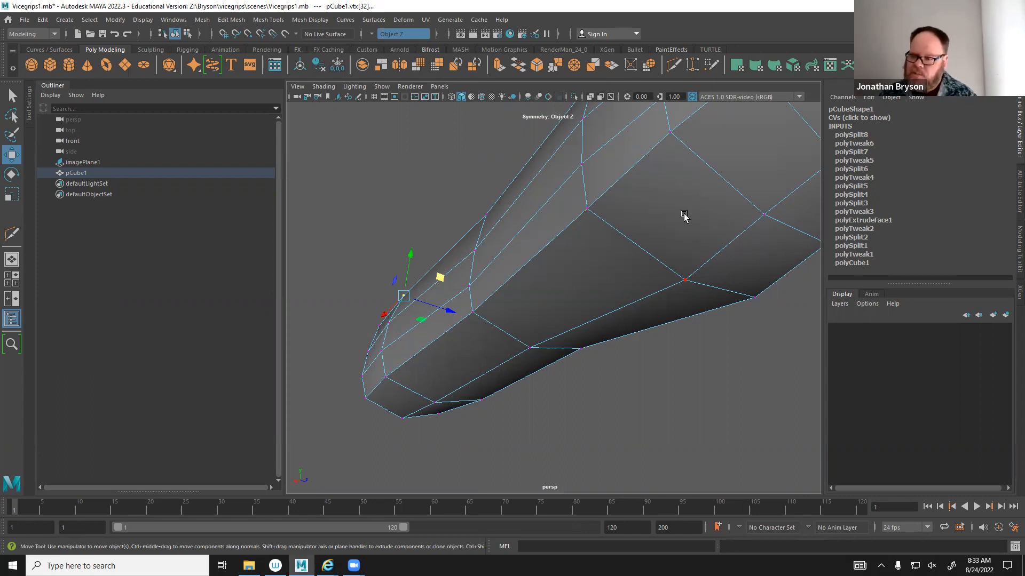
Try deleting the underside faces near the knob end on both sides of the centre loop, and undo the deletion.
left_click_drag(687, 213, 675, 192, "alt")
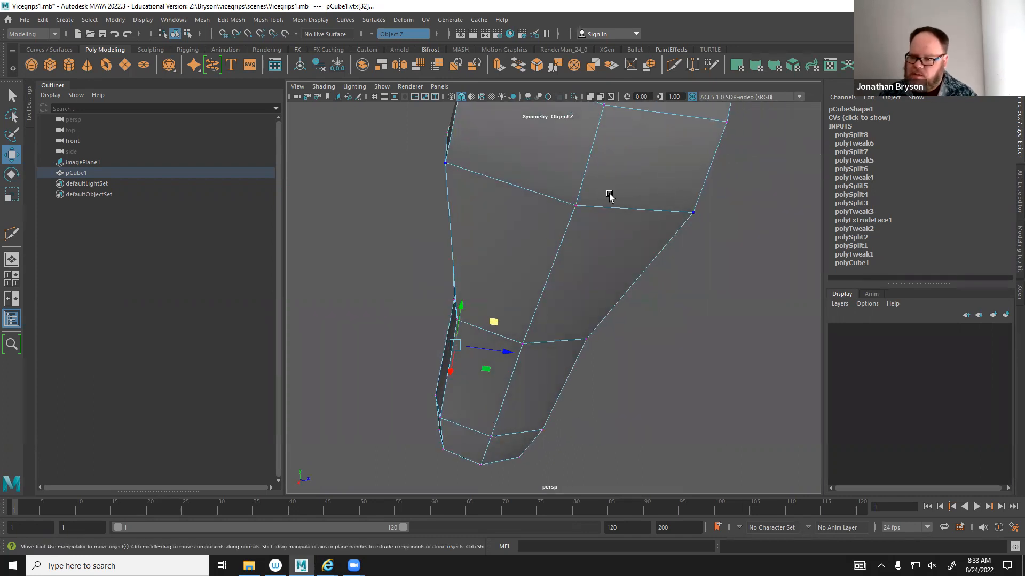
middle_click_drag(610, 196, 623, 299, "alt")
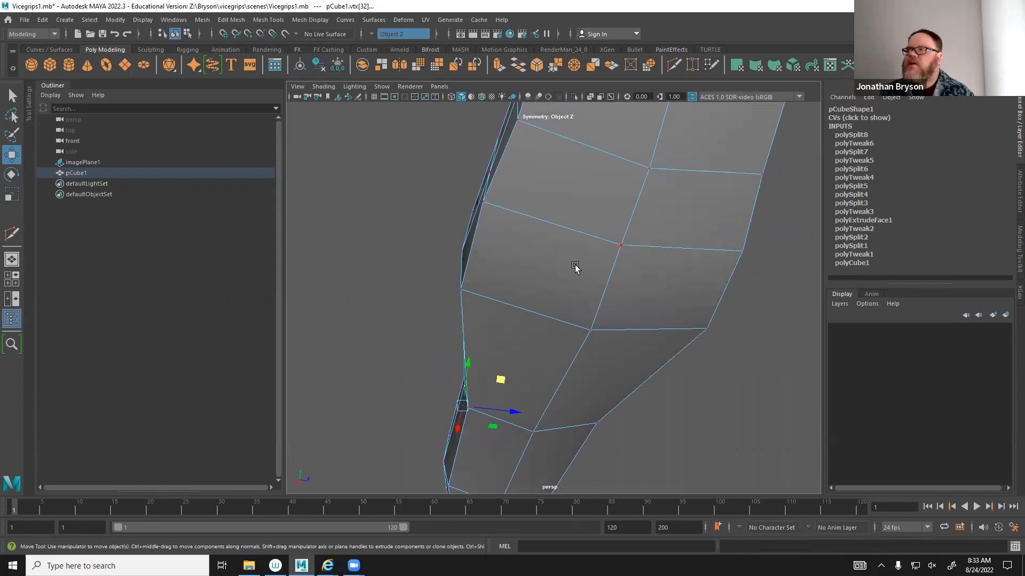
right_click_drag(563, 253, 567, 181)
left_click(565, 178)
left_click(545, 298, "shift")
left_click(533, 326, "shift")
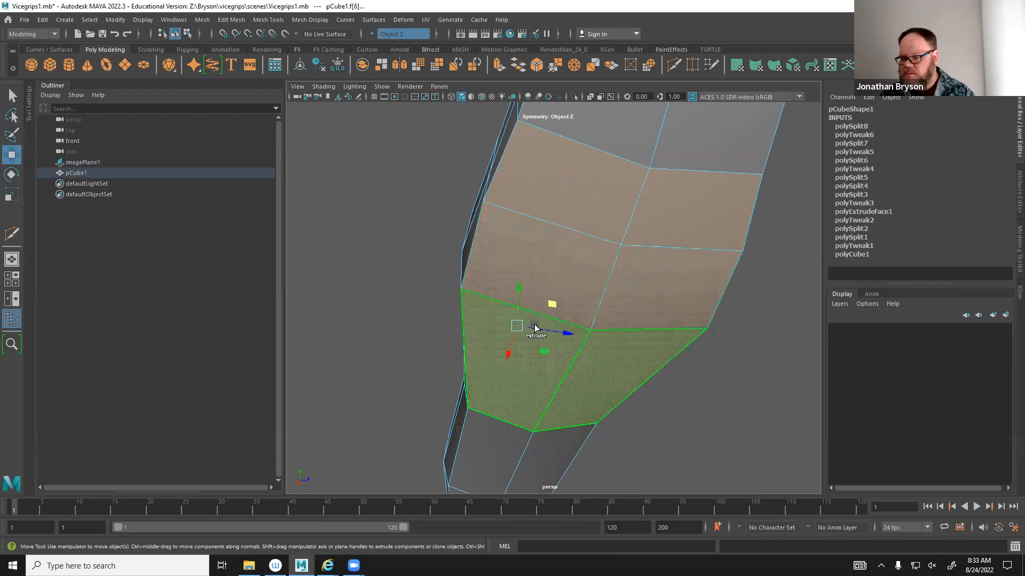
key("Delete")
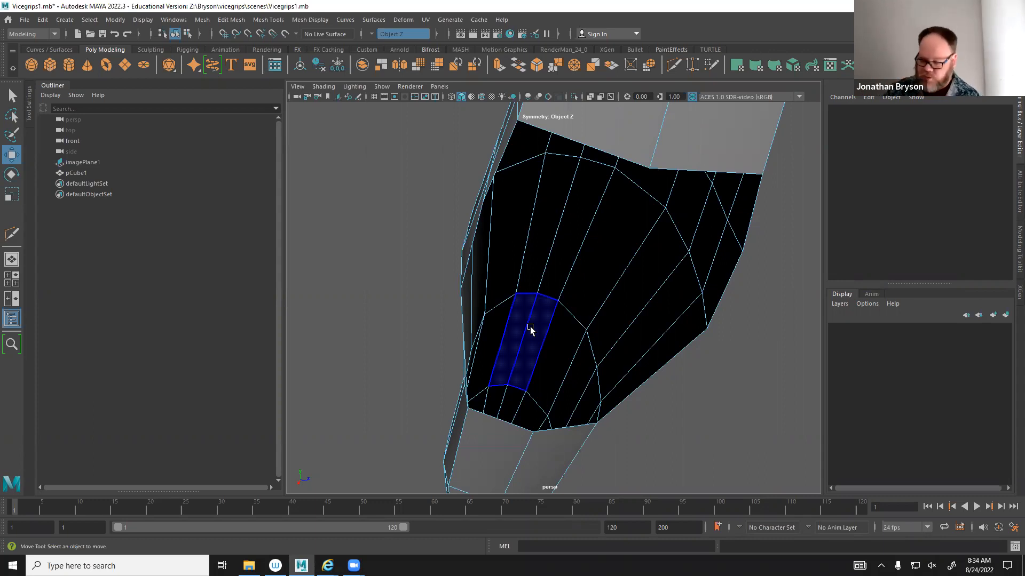
key("ctrl+z")
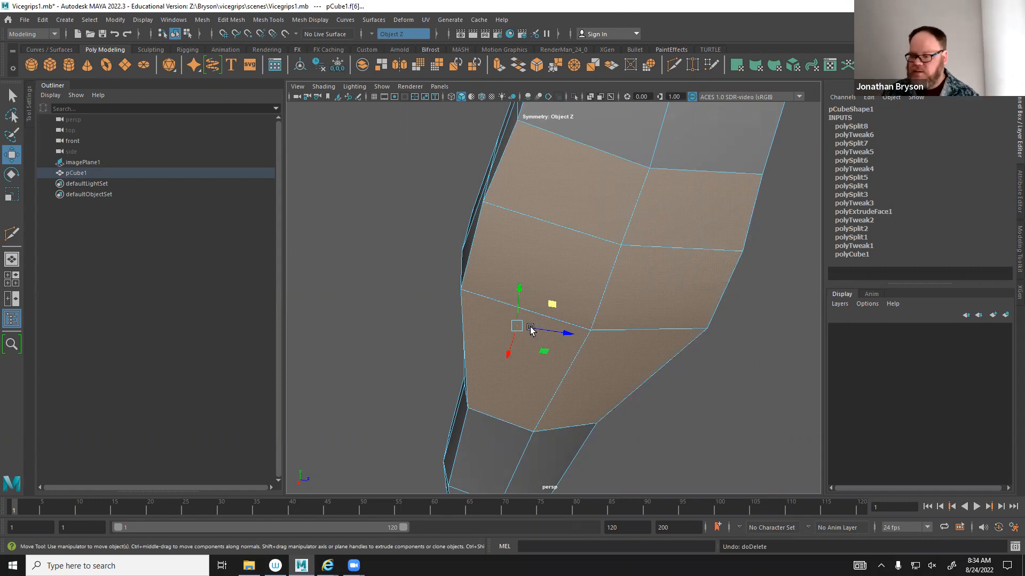
Insert an edge loop around the handle with Multi-Cut, midway along the long section toward the collar end.
scroll(520, 323, "down", 4)
left_click_drag(534, 342, 587, 347, "alt")
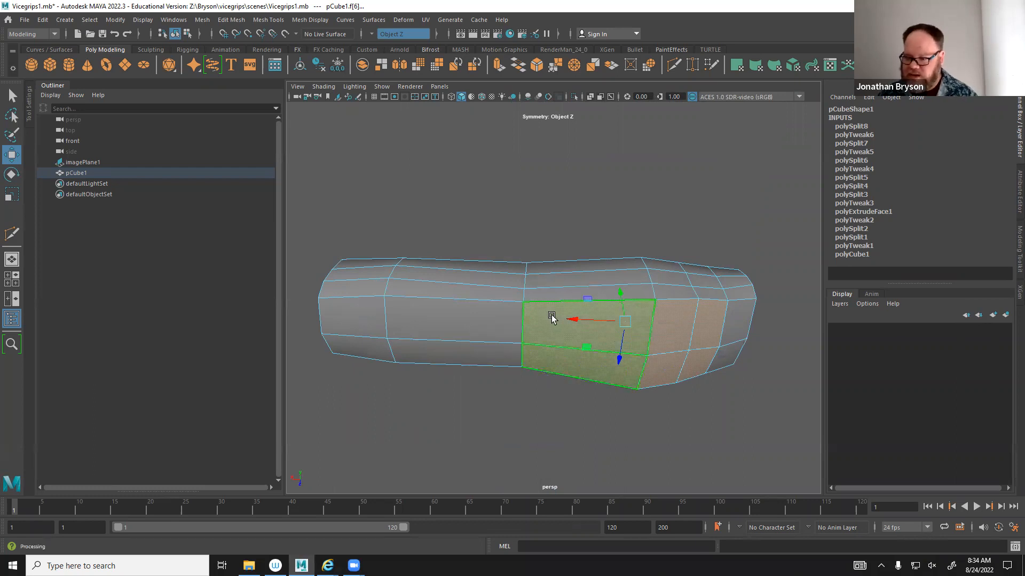
right_click_drag(485, 307, 443, 305, "shift")
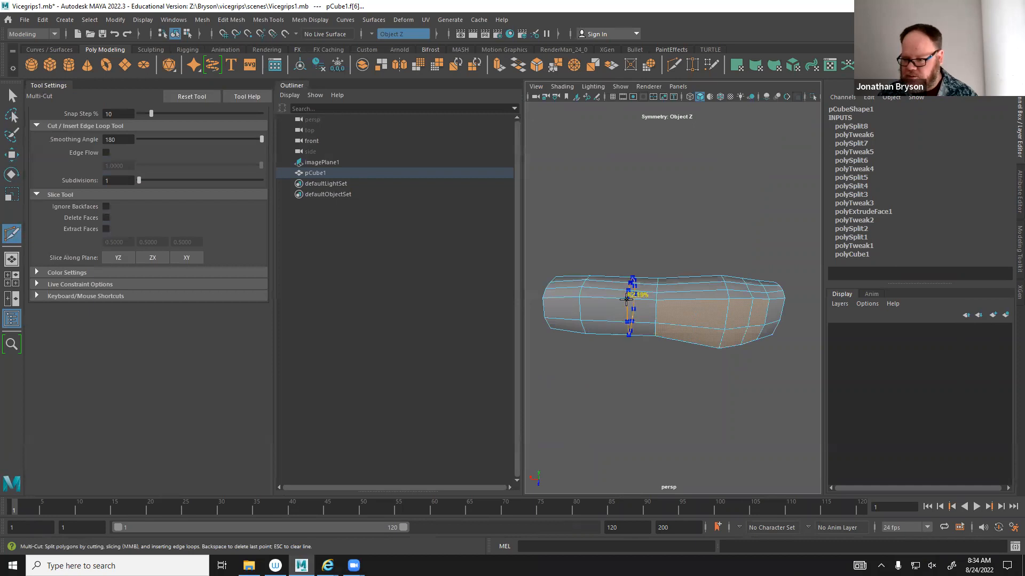
left_click(621, 299, "ctrl")
left_click_drag(688, 342, 680, 299, "alt")
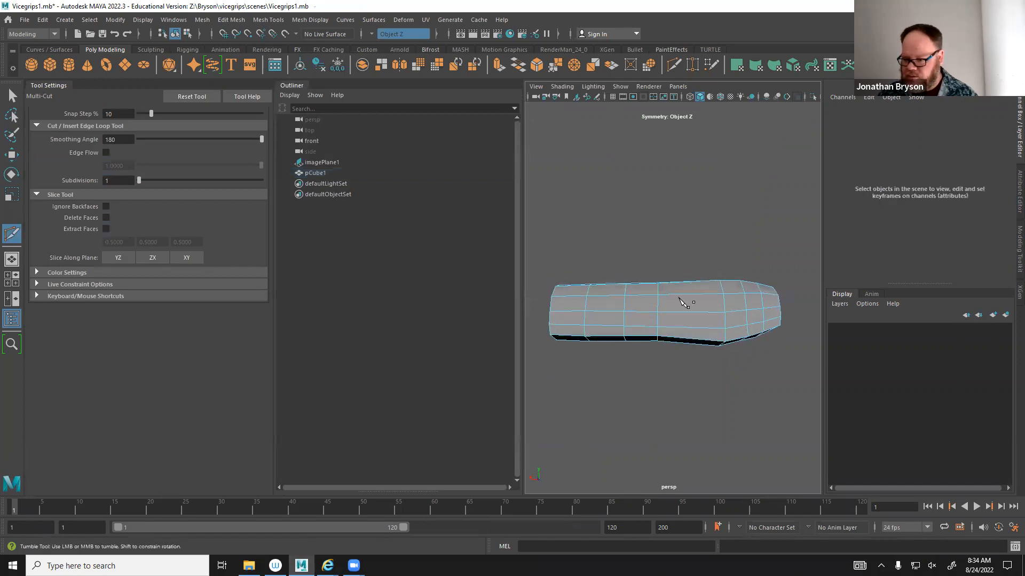
Examine the handle's underside in perspective and against the reference photo in the front view, and leave the Multi-Cut tool.
left_click_drag(694, 338, 686, 301, "alt")
middle_click_drag(690, 301, 610, 313, "alt")
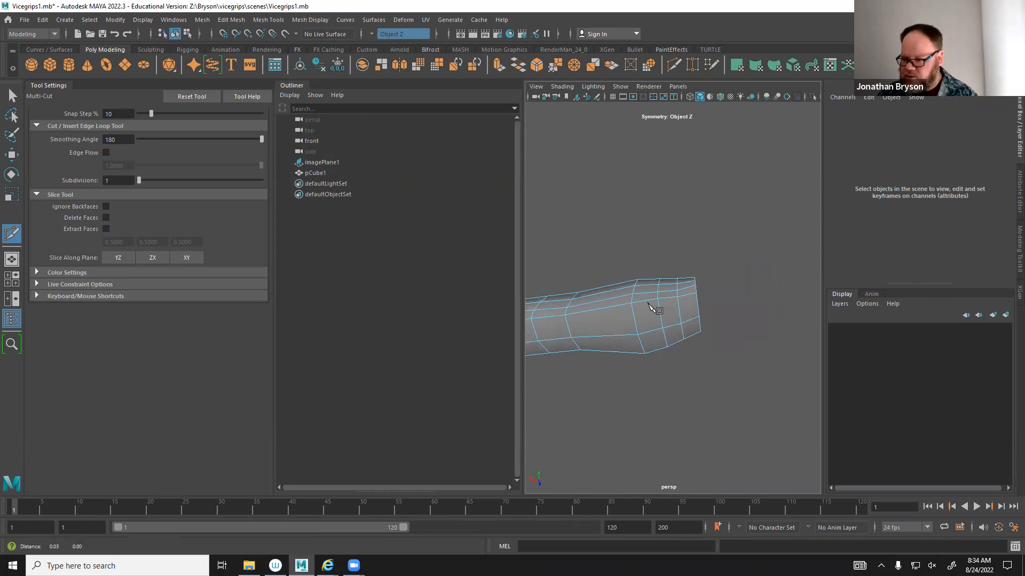
left_click_drag(656, 308, 679, 319, "alt")
key("space")
key("space")
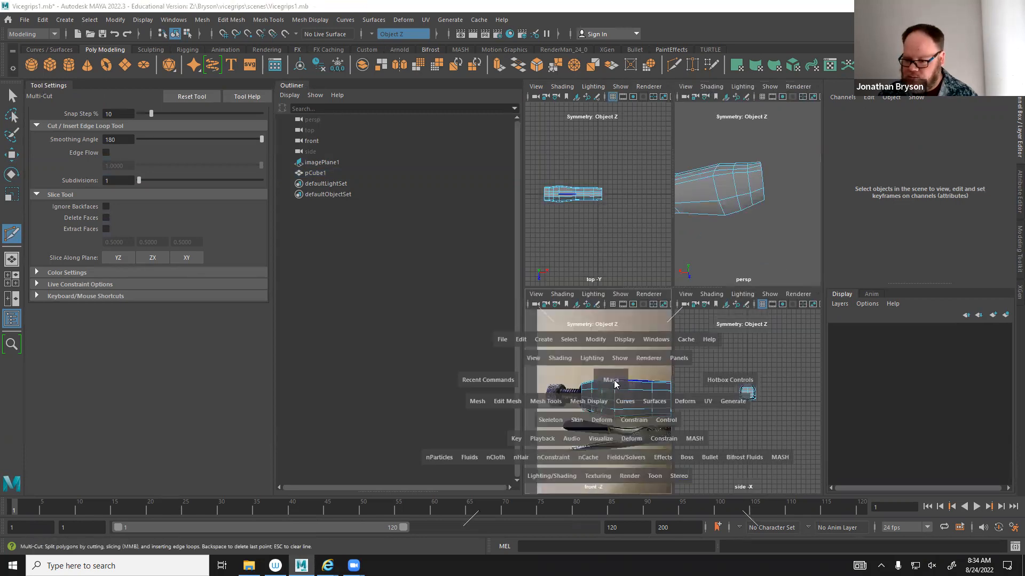
key("space")
scroll(718, 344, "up", 5)
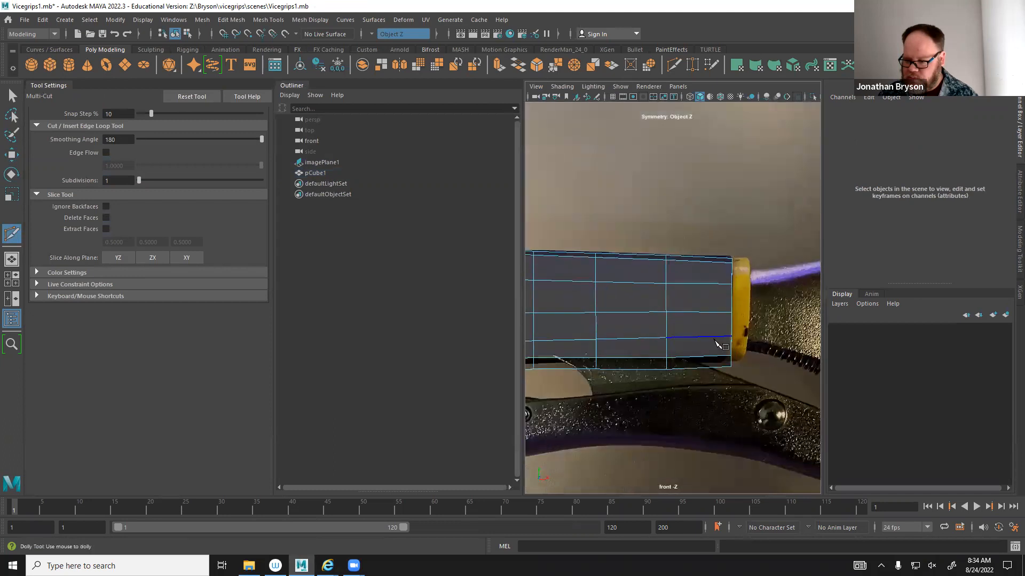
scroll(718, 344, "up", 3)
middle_click_drag(668, 412, 757, 378, "alt")
left_click(755, 358)
key("q")
Extrude the underside faces of the handle's middle section on both sides of the centre line and scale them inward as an inset.
right_click_drag(723, 357, 715, 300)
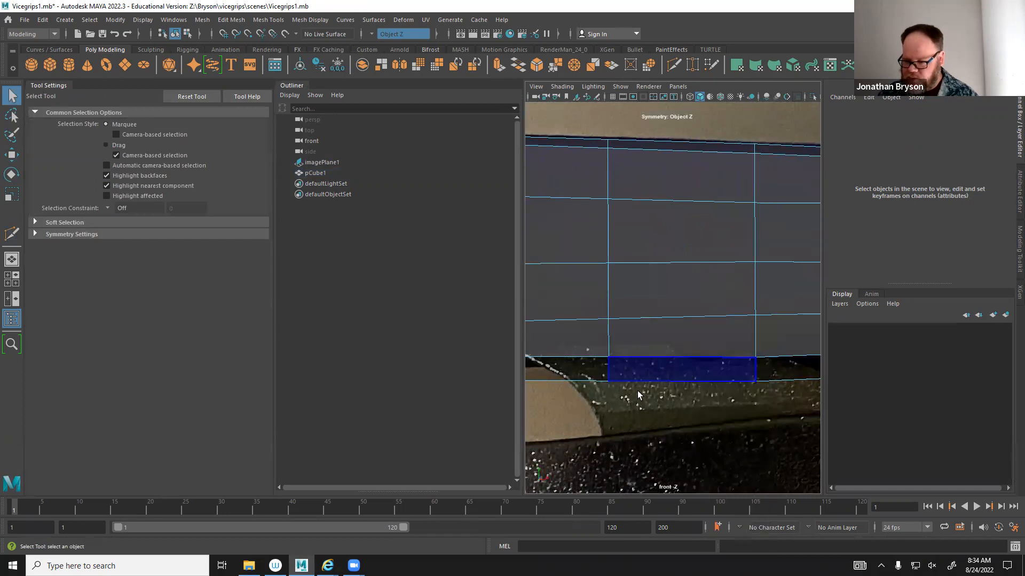
scroll(688, 369, "down", 1)
left_click(664, 365)
left_click(597, 367)
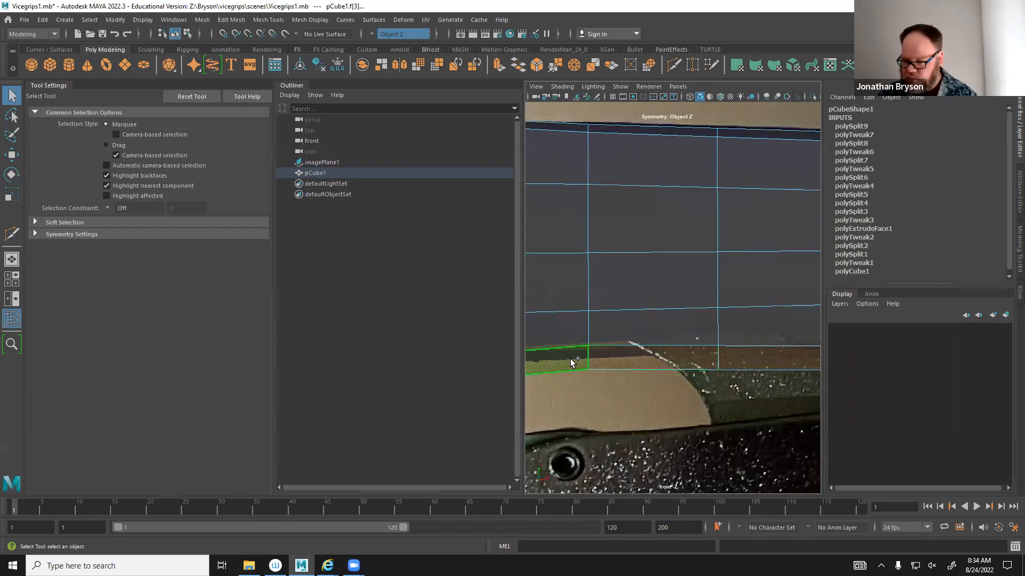
scroll(596, 362, "up", 3)
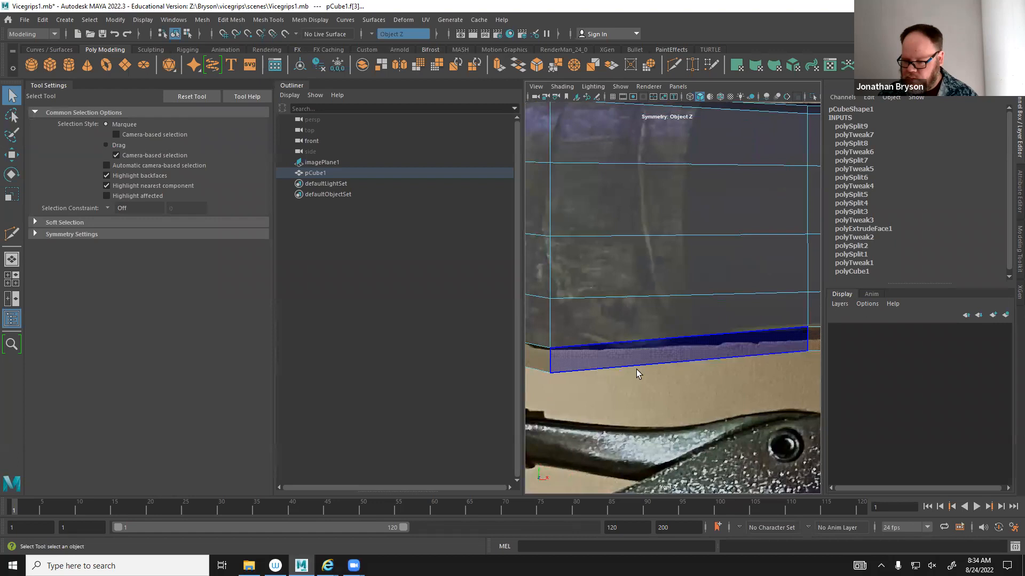
scroll(636, 369, "down", 5)
key("f")
key("space")
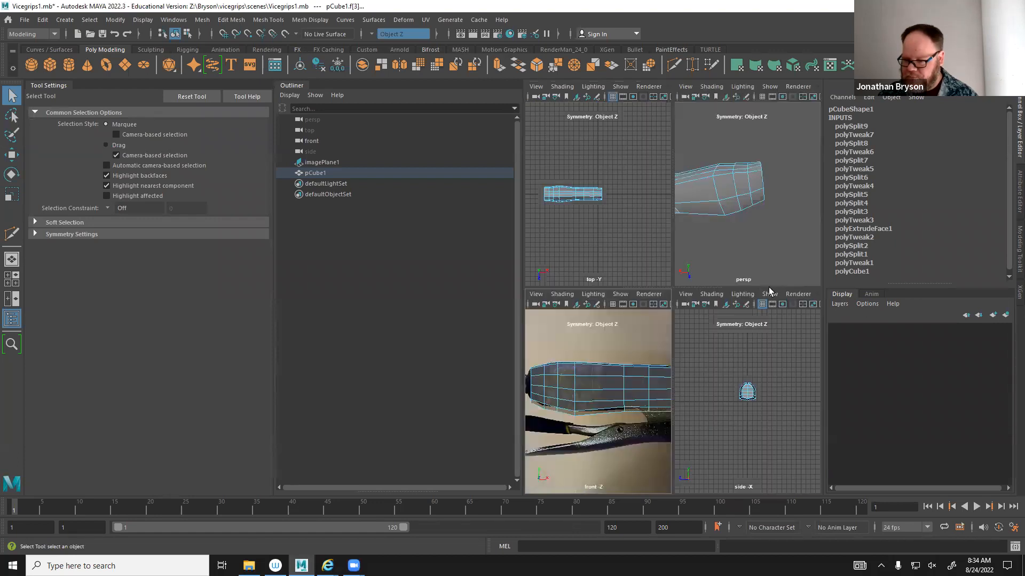
key("space")
middle_click_drag(624, 307, 744, 295, "alt")
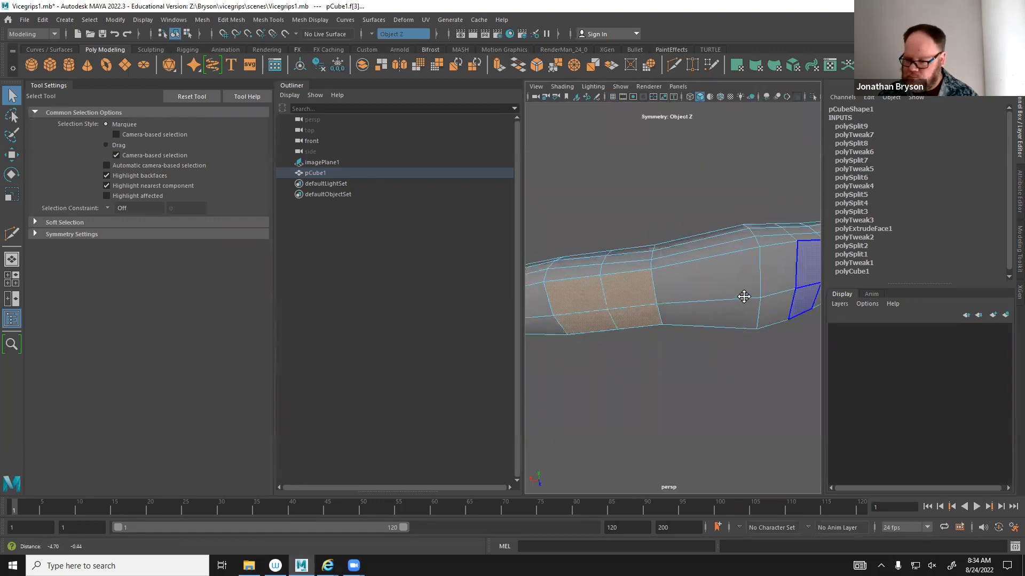
left_click(717, 289, "shift")
key("space")
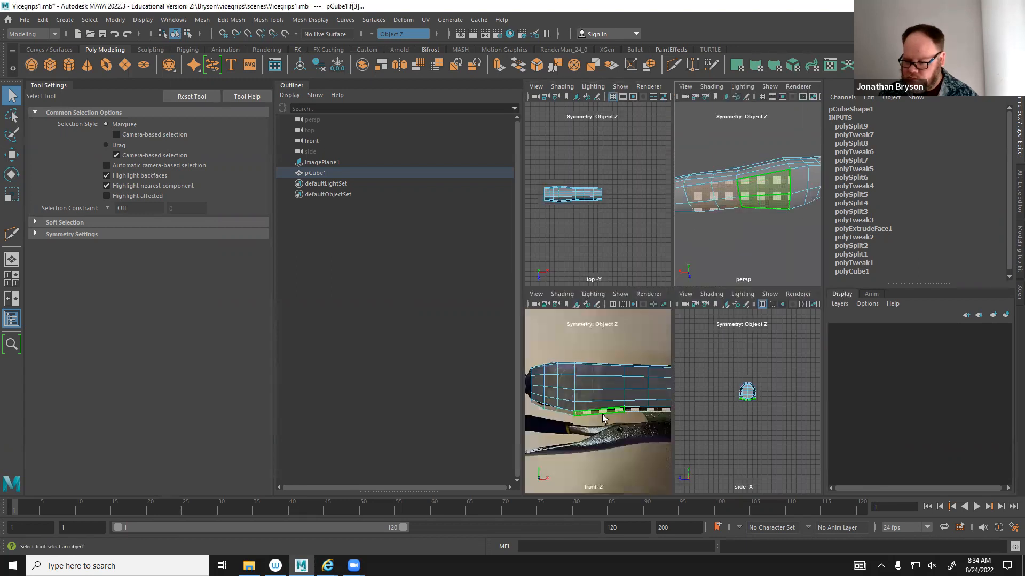
key("space")
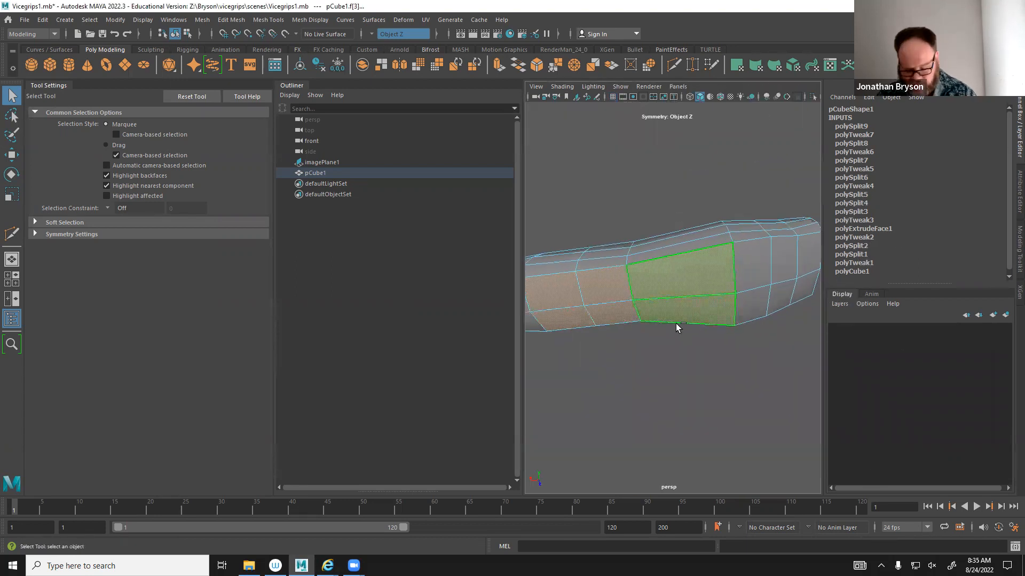
key("ctrl+e")
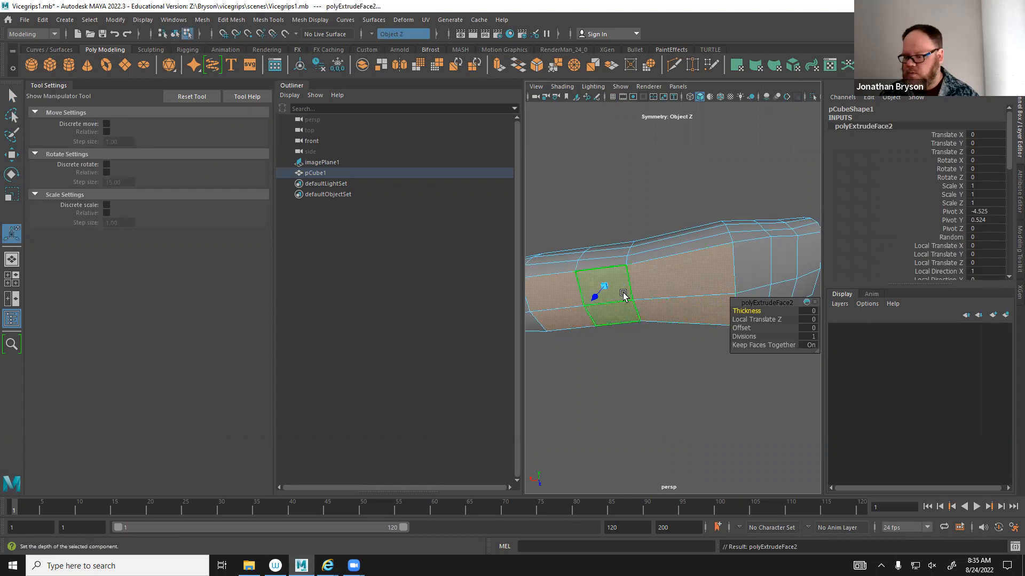
left_click_drag(603, 287, 590, 286)
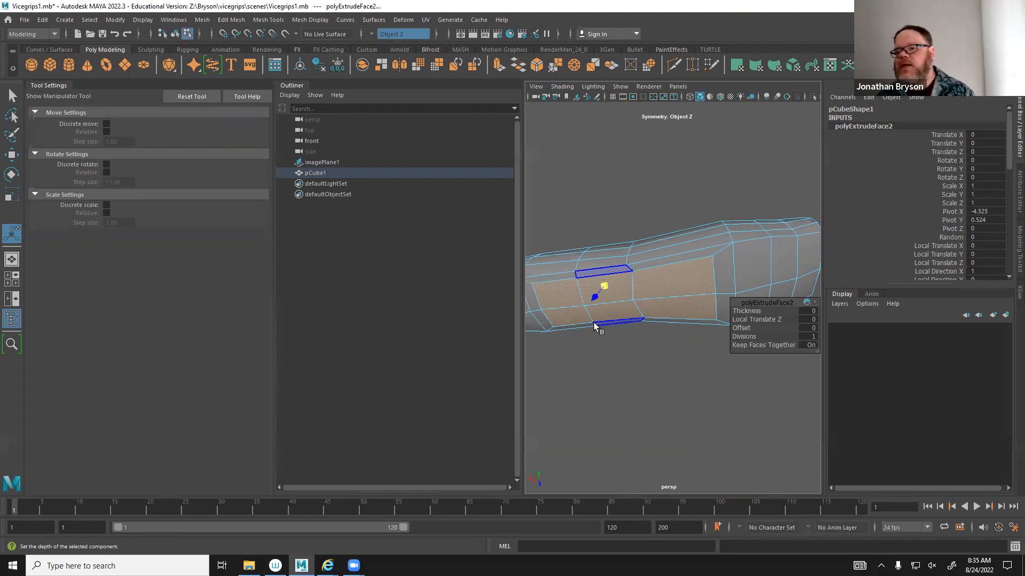
Enlarge the perspective workspace by collapsing the tool settings, and delete the inset underside faces to open the handle.
left_click_drag(643, 391, 648, 373, "alt")
key("space")
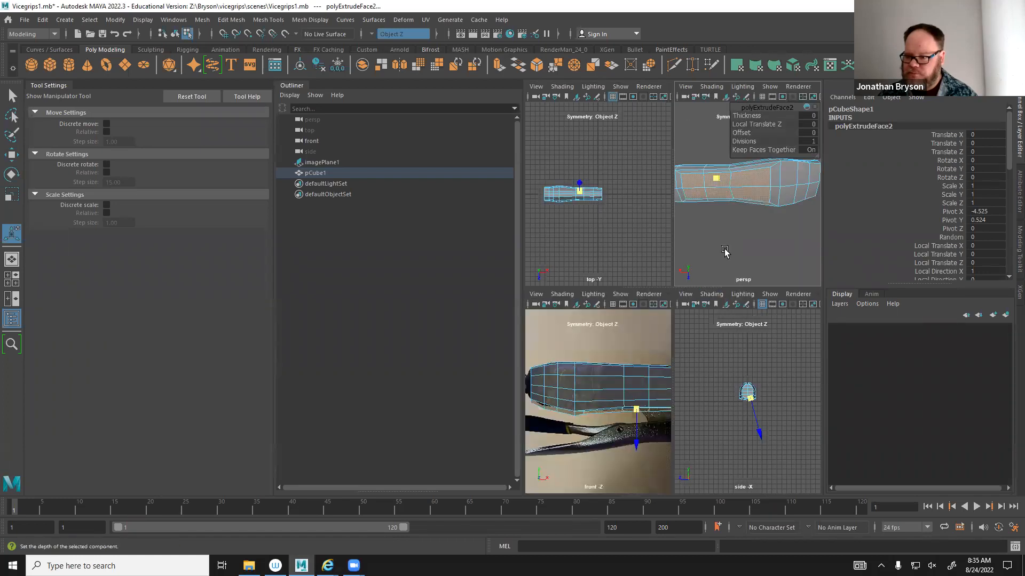
key("space")
left_click(46, 87)
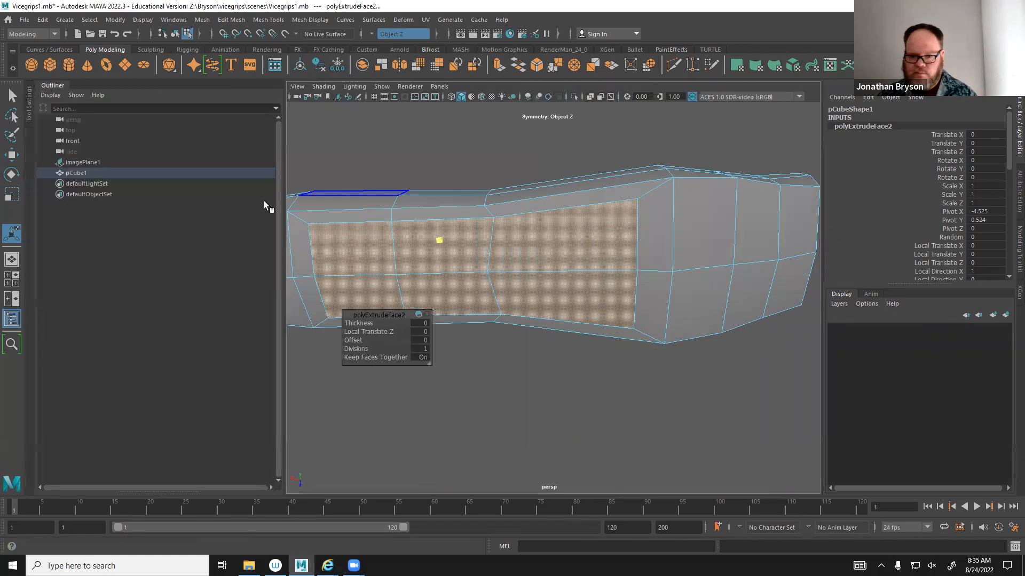
key("f")
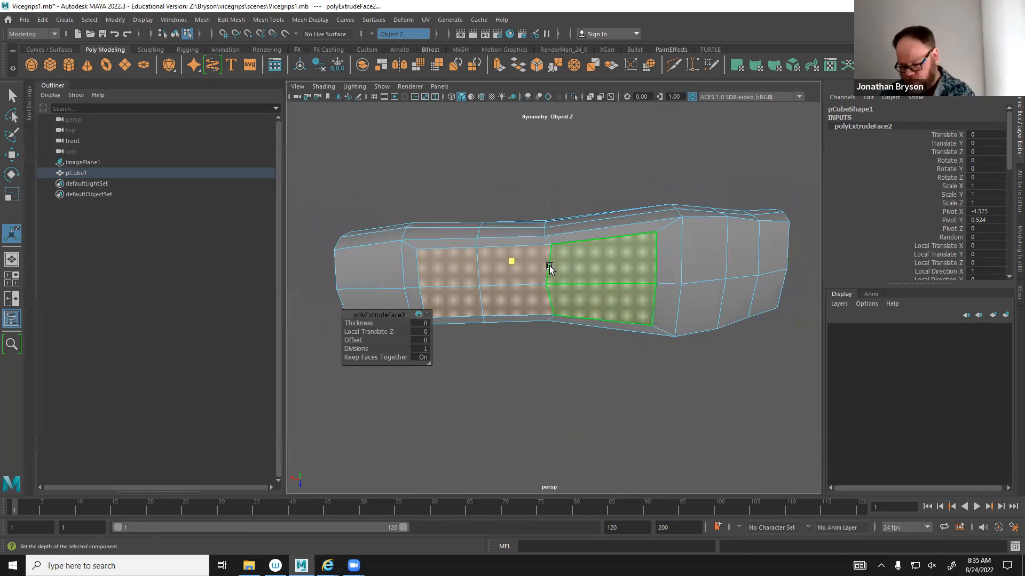
key("Delete")
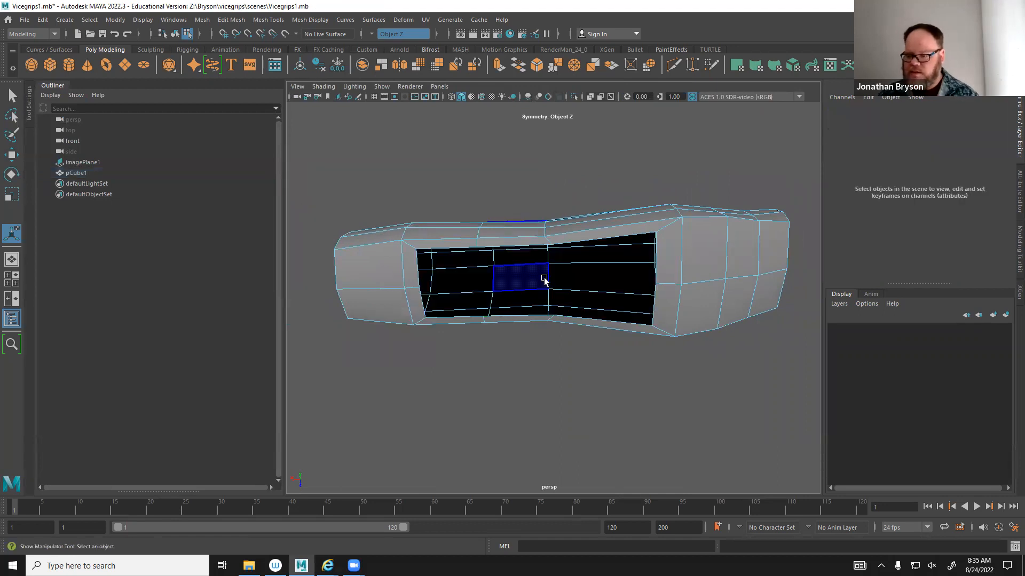
Move the mirrored corner vertices at the opening's collar end inward, leaving the centre vertex in place to angle that end.
mouse_move(535, 306)
left_mouse_down("alt")
mouse_move(560, 297)
mouse_move(624, 334)
mouse_move(514, 290)
mouse_move(512, 260)
mouse_move(523, 295)
left_mouse_up("alt")
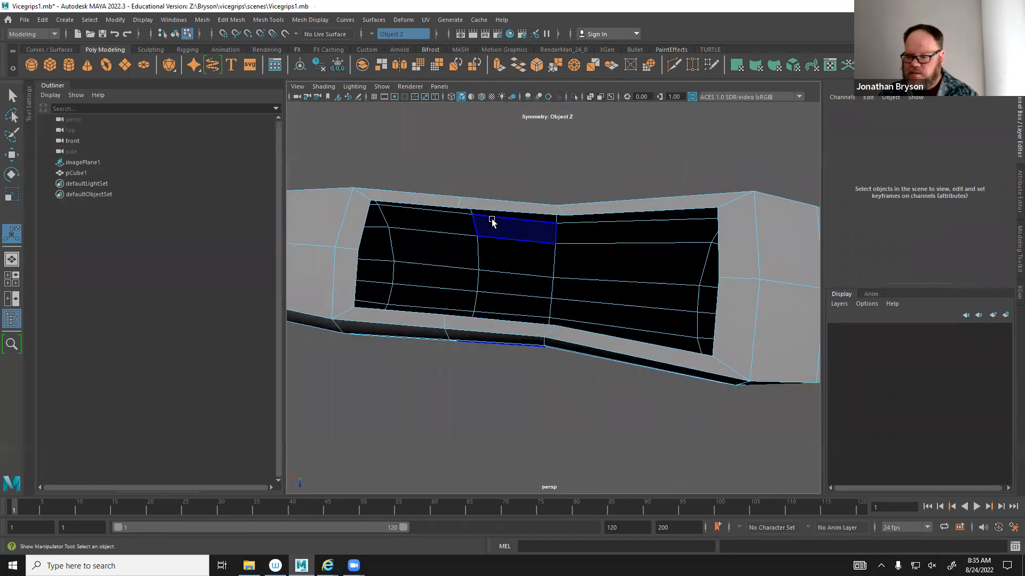
right_click_drag(487, 204, 492, 233)
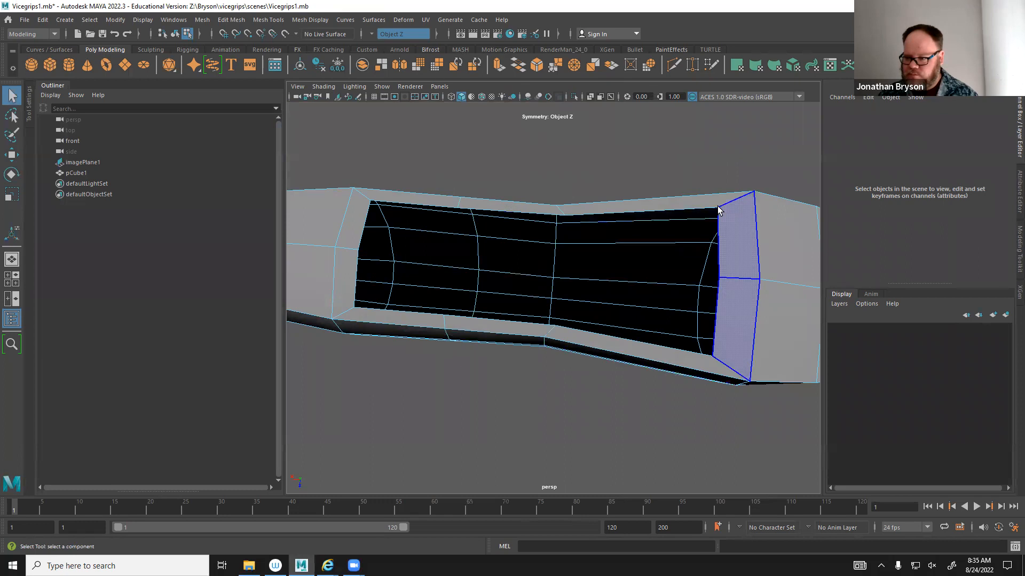
right_click_drag(718, 210, 714, 179)
left_click_drag(653, 272, 665, 287, "alt")
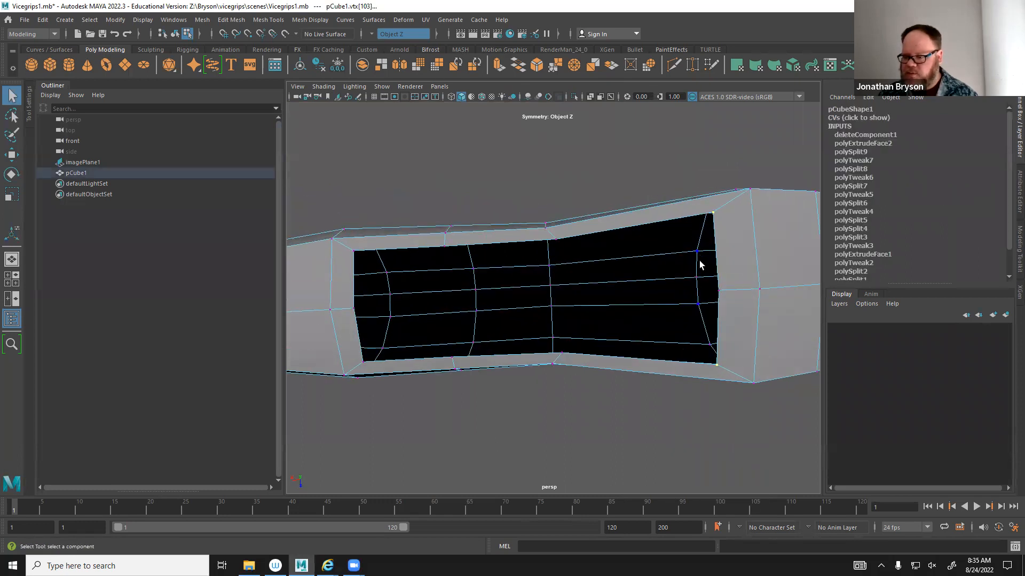
key("w")
left_click_drag(698, 286, 615, 317, "alt")
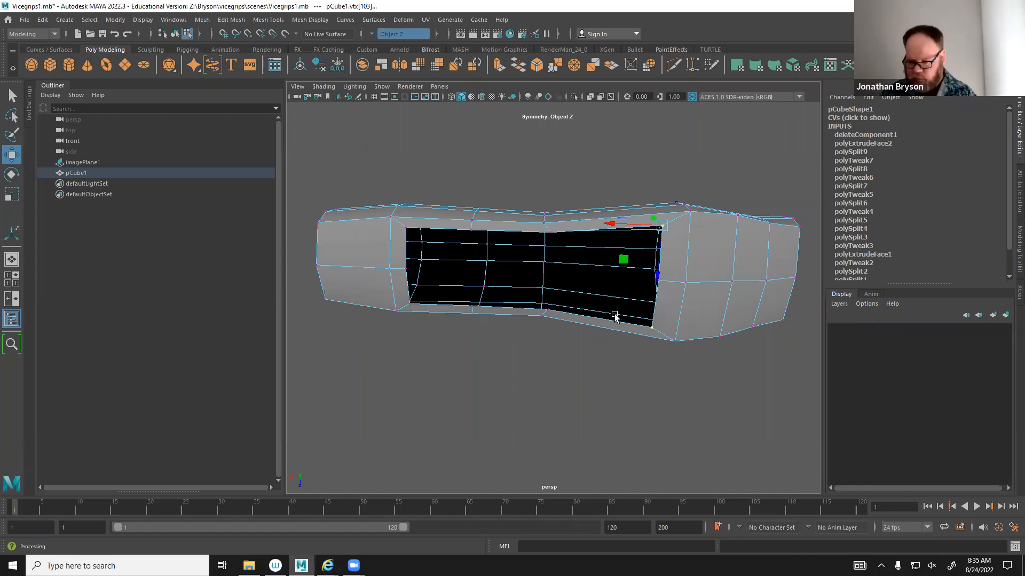
left_click(407, 227)
left_click_drag(416, 320, 507, 320, "alt")
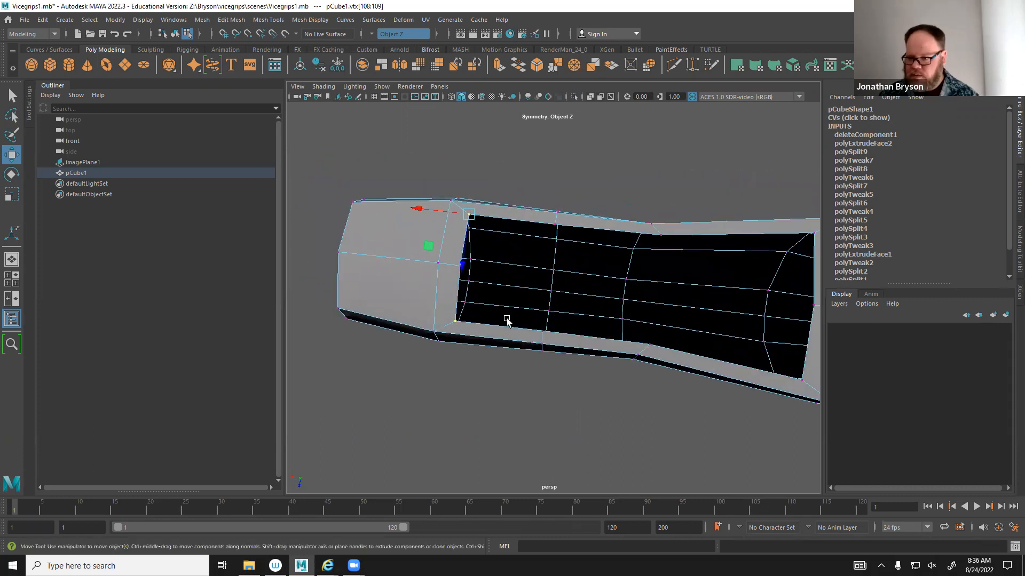
left_click_drag(467, 213, 482, 221)
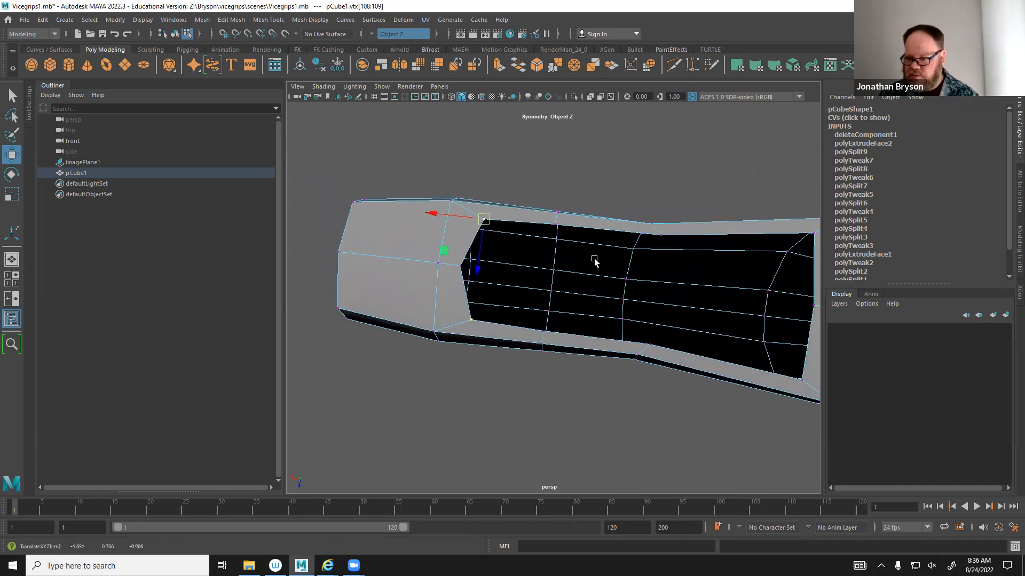
Move the two mirrored pairs of middle vertices along the opening's long sides toward the centre line.
middle_click_drag(808, 247, 630, 249, "alt")
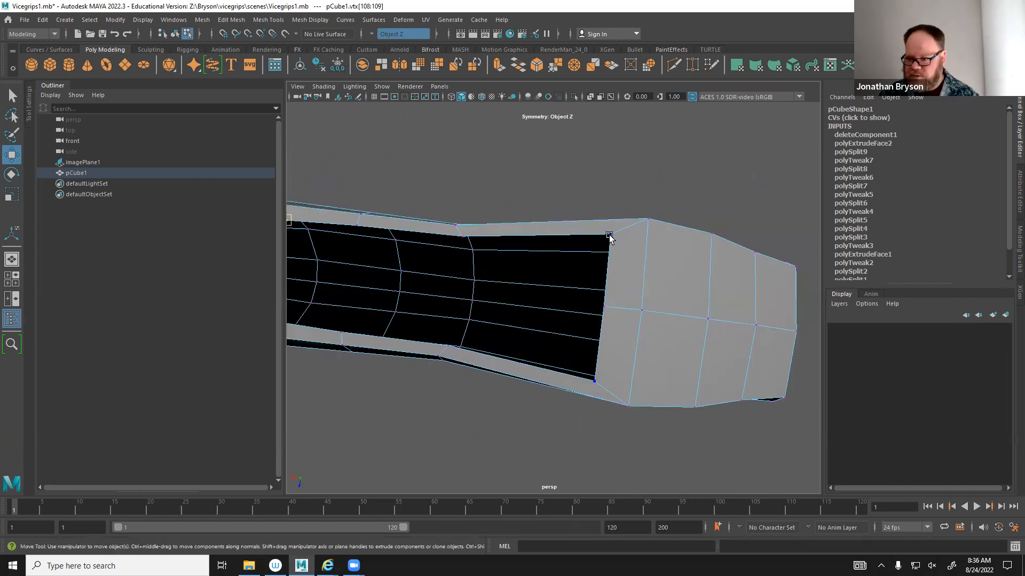
left_click_drag(609, 238, 435, 223, "alt")
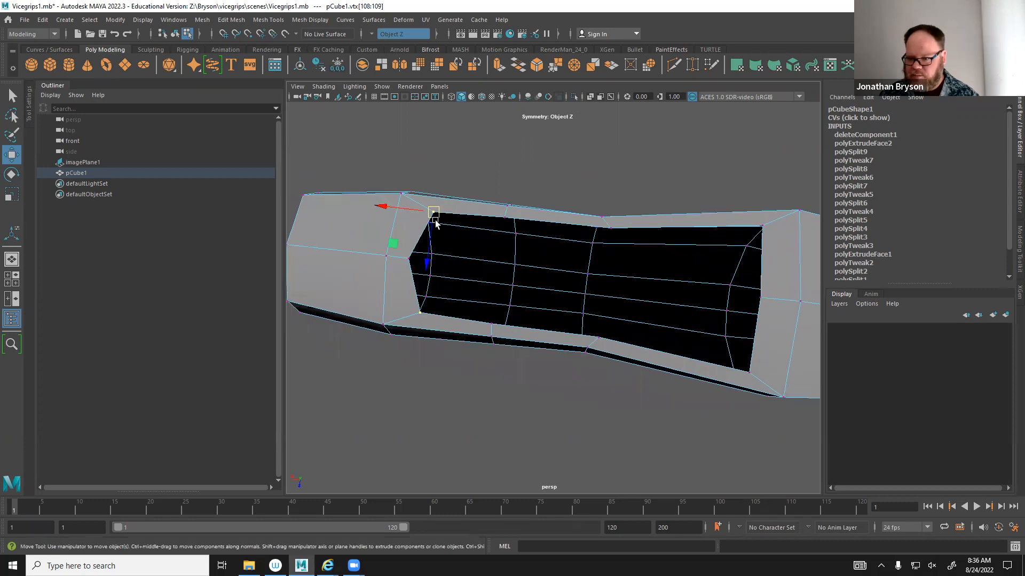
left_click(513, 219)
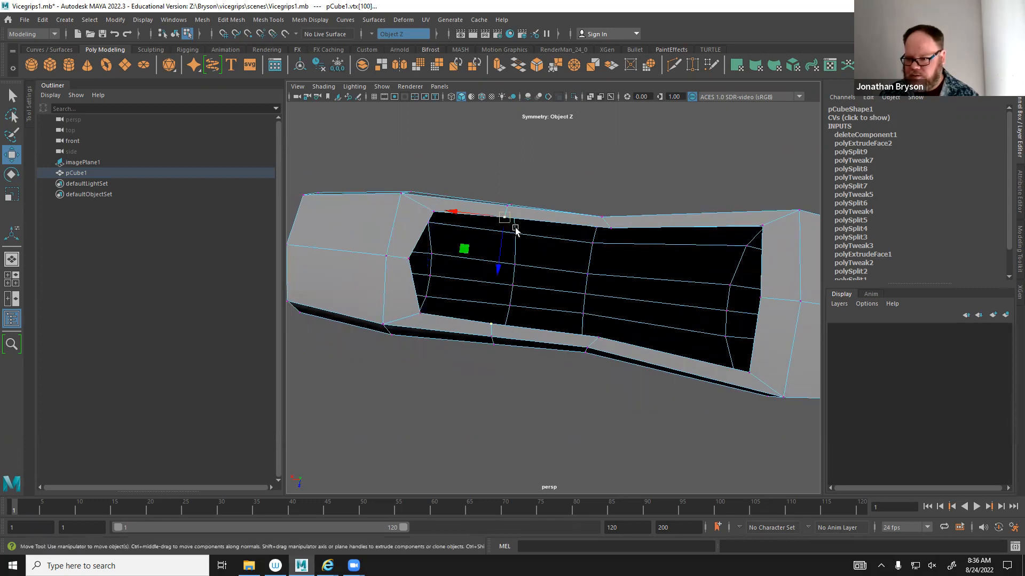
left_click_drag(510, 222, 519, 230)
left_click(612, 224)
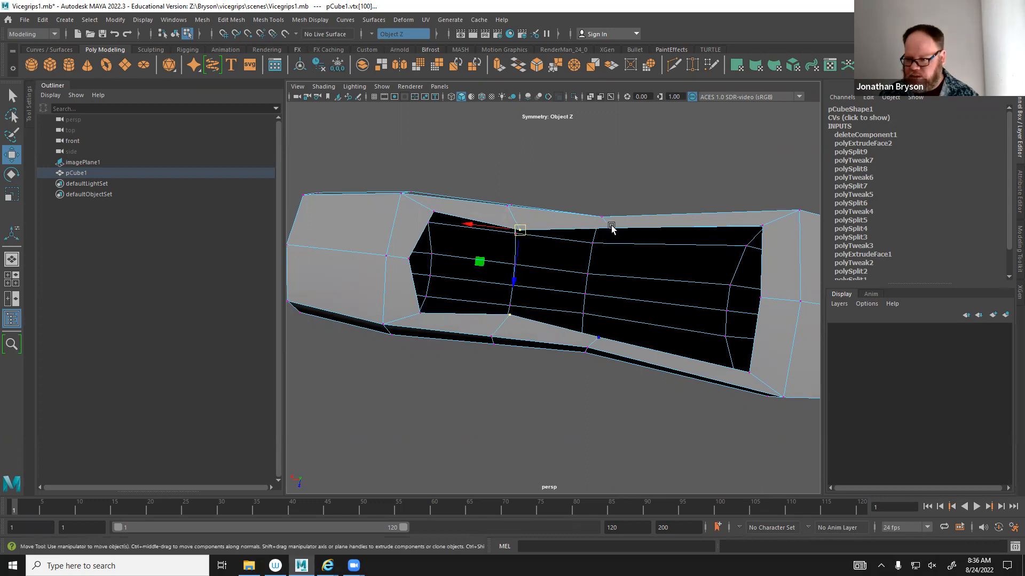
left_click_drag(610, 224, 604, 246)
Pull the opening's knob-end corner vertices inward to taper it, and fine-tune the middle rim vertices to even out the sides.
left_click(762, 229)
left_click_drag(753, 231, 736, 270)
left_click(605, 247)
left_click_drag(607, 250, 610, 246)
left_click(523, 230)
left_click_drag(523, 229, 526, 226)
left_click(609, 244)
left_click_drag(607, 244, 603, 241)
Draw the knob-end corner vertices closer together and shift the end's centre vertex slightly into the opening.
left_click(741, 267)
left_click_drag(742, 269, 750, 298)
left_click(761, 298)
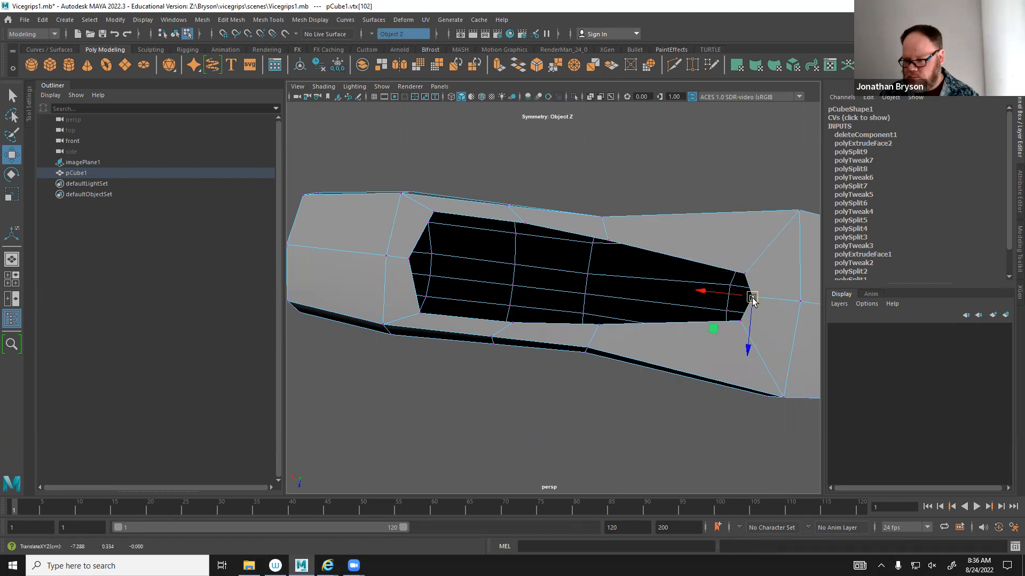
Lower the mirrored rim vertices at the opening's middle and knob end slightly from the handle body.
left_click_drag(687, 287, 655, 261, "alt")
left_click(662, 263)
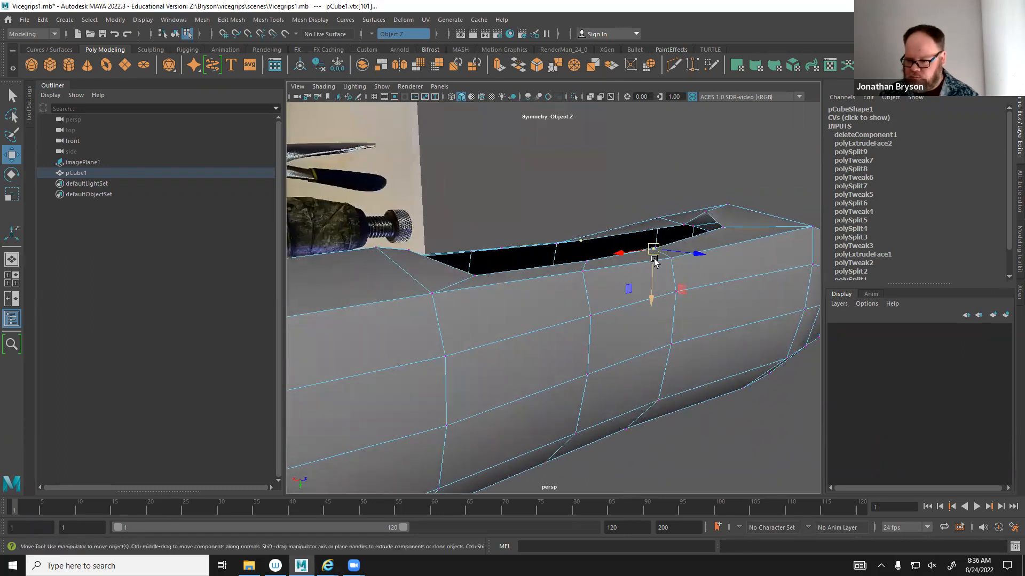
left_click_drag(648, 297, 651, 287)
left_click(723, 229)
left_click_drag(720, 274, 721, 265)
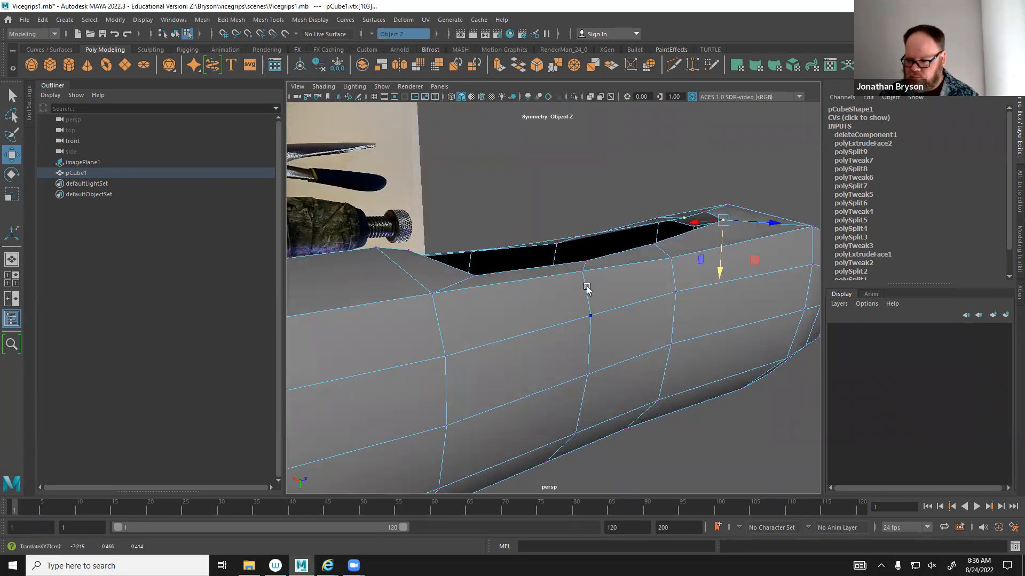
Slide the mirrored vertices on the loop beside the opening's collar half lengthwise toward the knob end to straighten the loop.
left_click(582, 265)
left_click_drag(606, 272, 531, 304, "alt")
right_click_drag(530, 305, 735, 338, "alt")
left_click_drag(734, 338, 532, 324, "alt")
left_click_drag(594, 303, 589, 263, "alt")
left_click(604, 253)
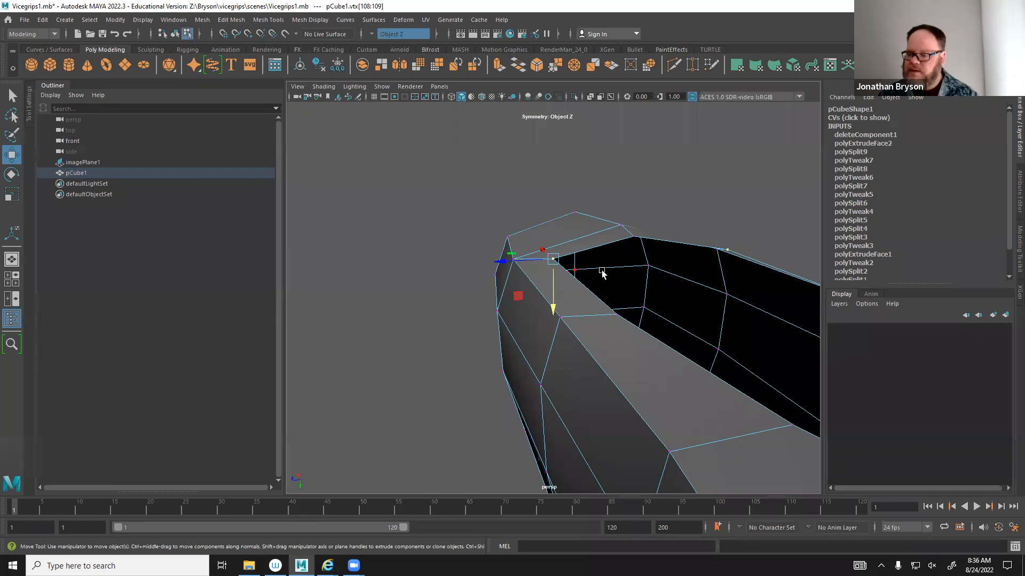
mouse_move(599, 288)
left_mouse_down("alt")
mouse_move(690, 331)
mouse_move(641, 256)
mouse_move(608, 300)
left_mouse_up("alt")
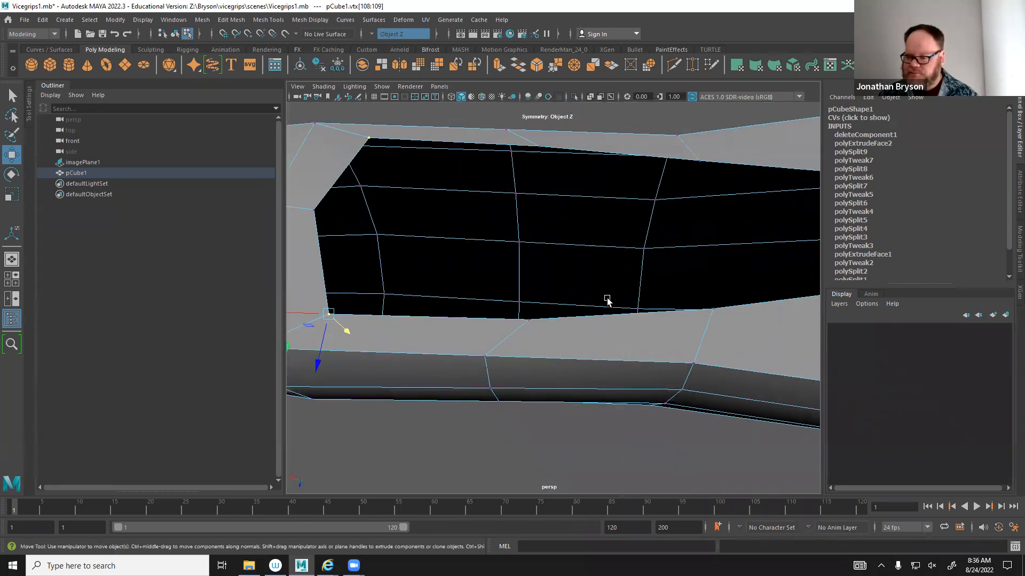
scroll(606, 298, "down", 2)
left_click(500, 345)
left_click_drag(457, 343, 470, 347)
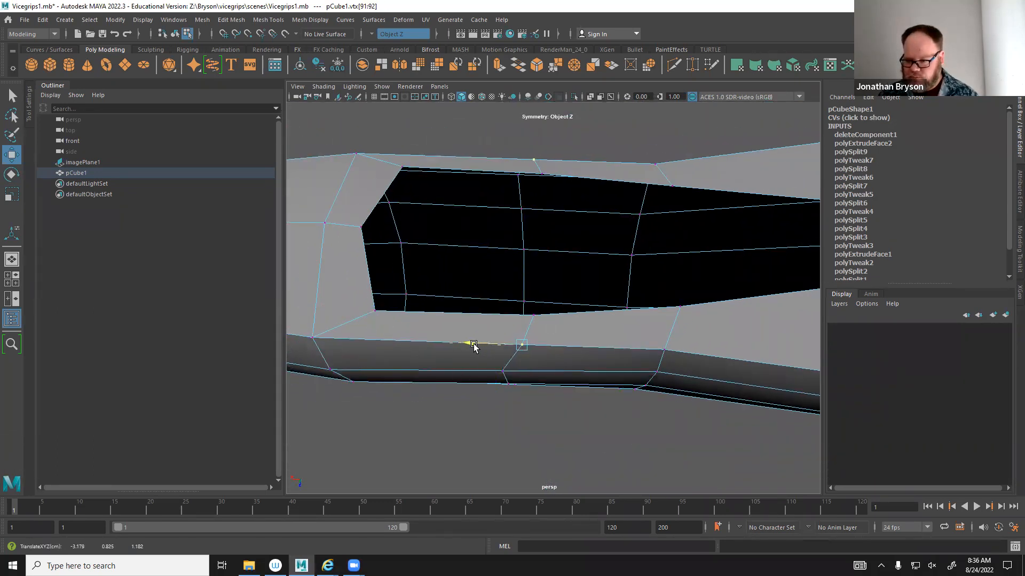
left_click(502, 370)
left_click_drag(452, 370, 512, 253)
Select the border edge loop of the handle's underside opening and extrude it into the handle to form an inner wall.
left_click_drag(420, 176, 405, 222, "alt")
right_click_drag(405, 222, 357, 225, "shift")
right_click_drag(402, 195, 406, 190, "shift")
key("q")
right_click_drag(403, 229, 403, 201)
double_click(402, 200)
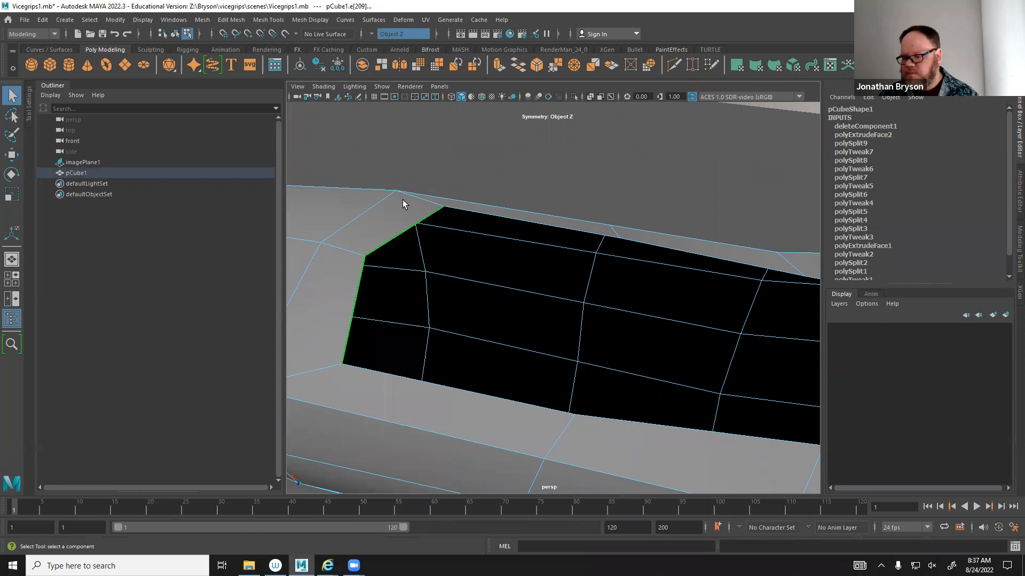
middle_click_drag(743, 289, 612, 270, "alt")
scroll(563, 269, "down", 2)
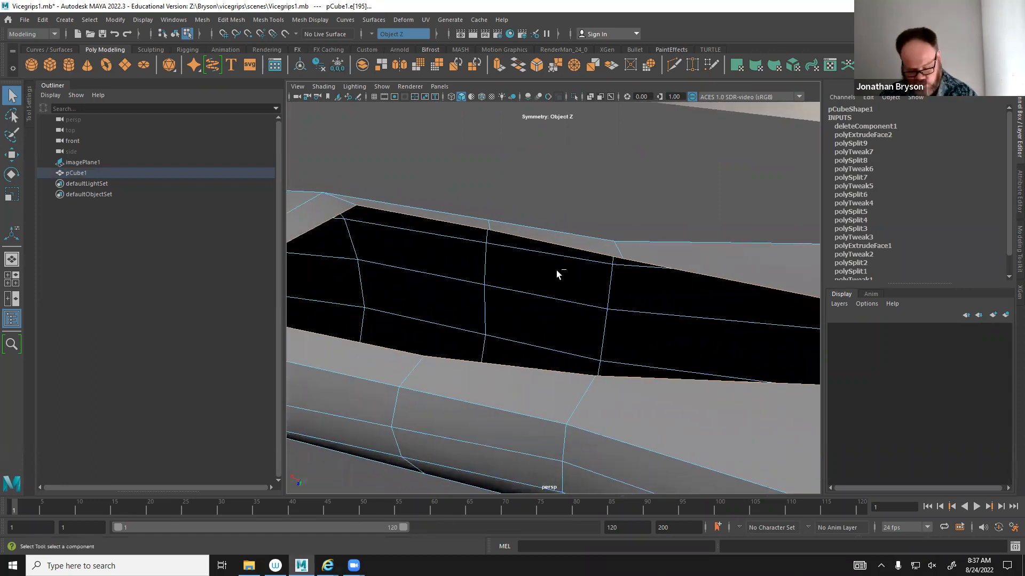
key("ctrl+e")
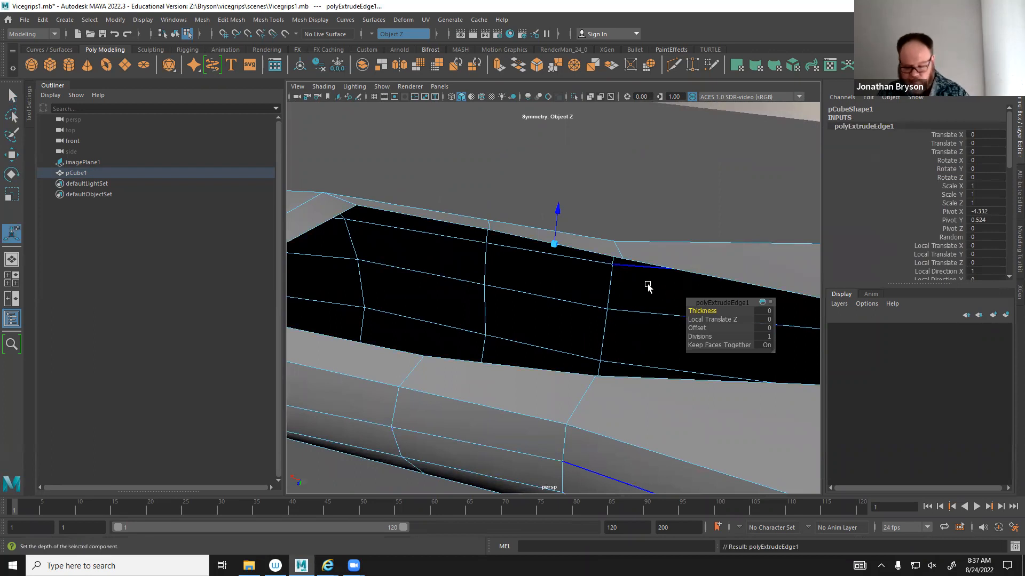
key("w")
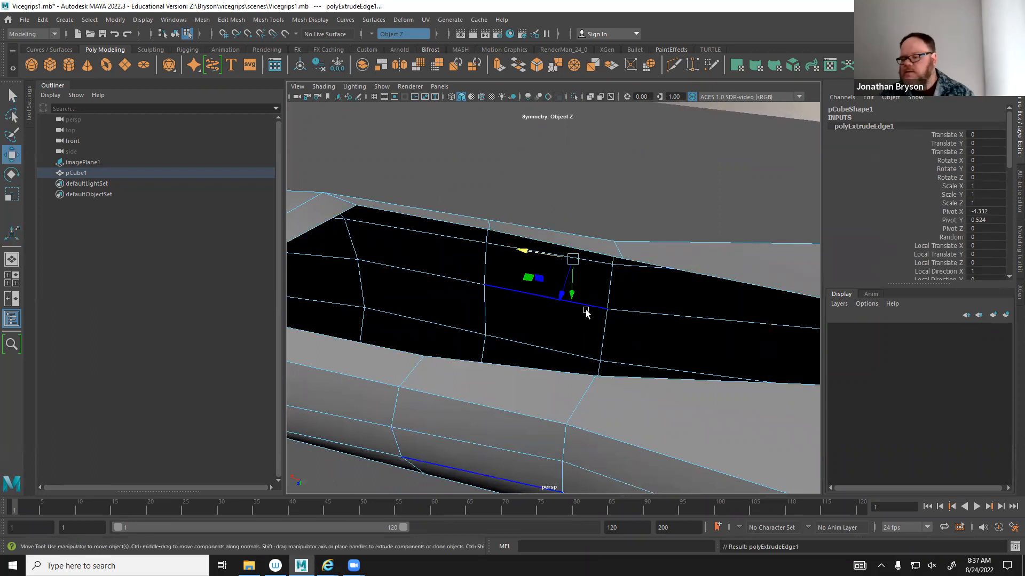
left_click_drag(572, 295, 590, 355, "alt")
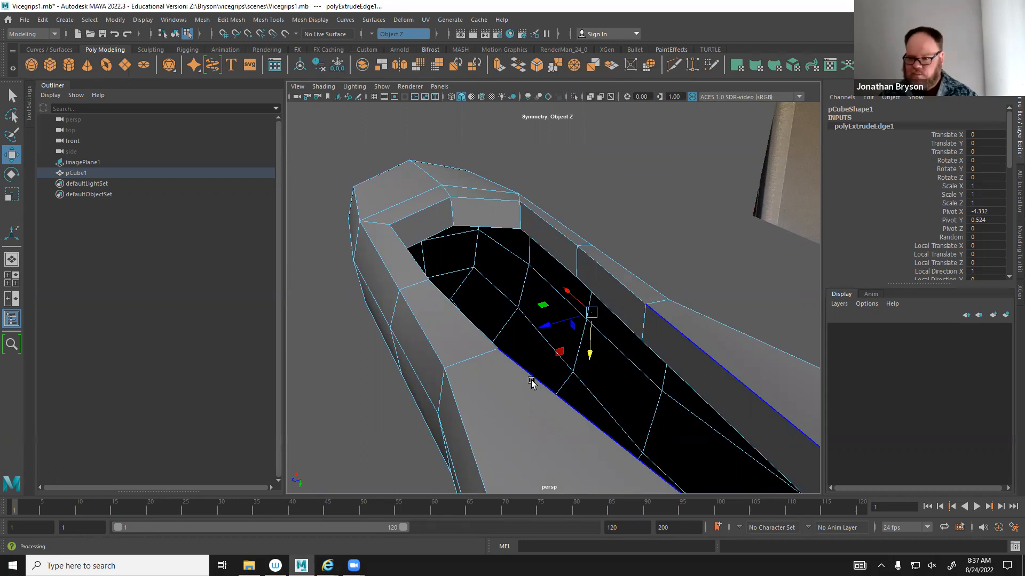
Extrude the inner wall's open border edges again with a Local Translate Z of -0.168 to form a lip inside the handle.
middle_click_drag(565, 382, 513, 337, "alt")
right_click_drag(513, 338, 553, 359, "alt")
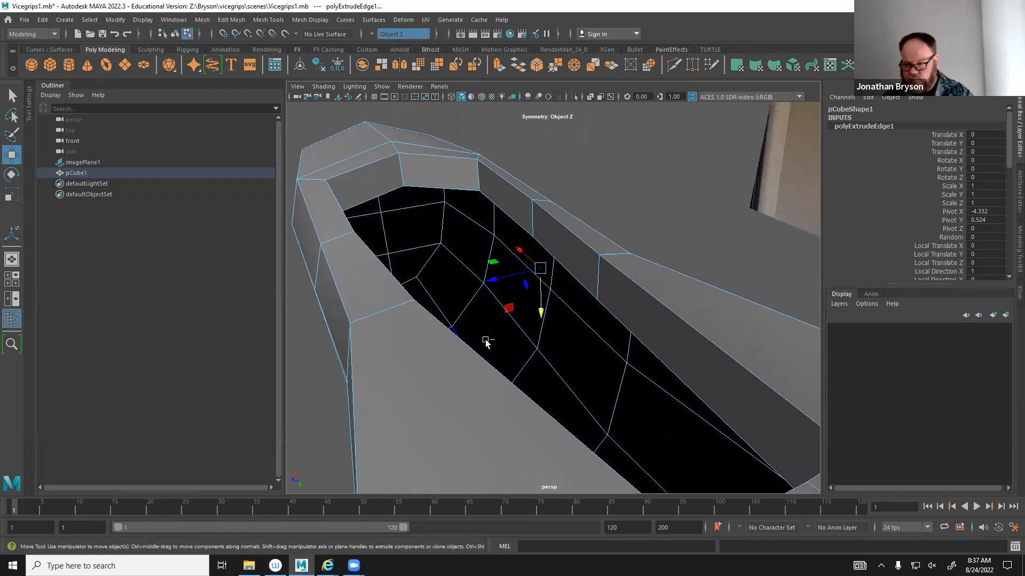
key("ctrl+e")
left_click_drag(485, 345, 555, 320, "alt")
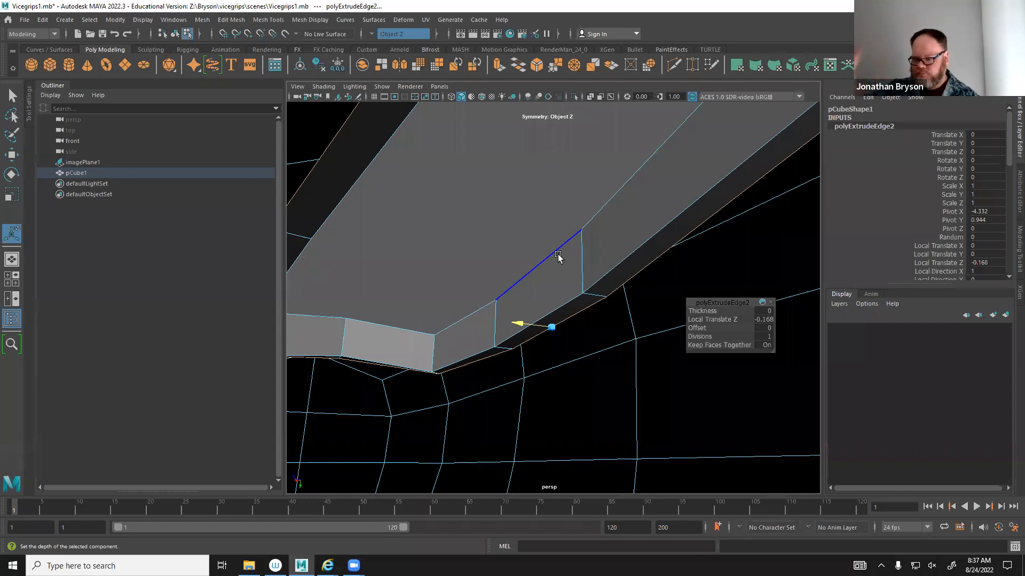
Compare the opening's extruded wall in smooth preview and in the unsmoothed mesh, viewing it from the side, the underside and both ends.
left_click_drag(521, 322, 483, 348, "alt")
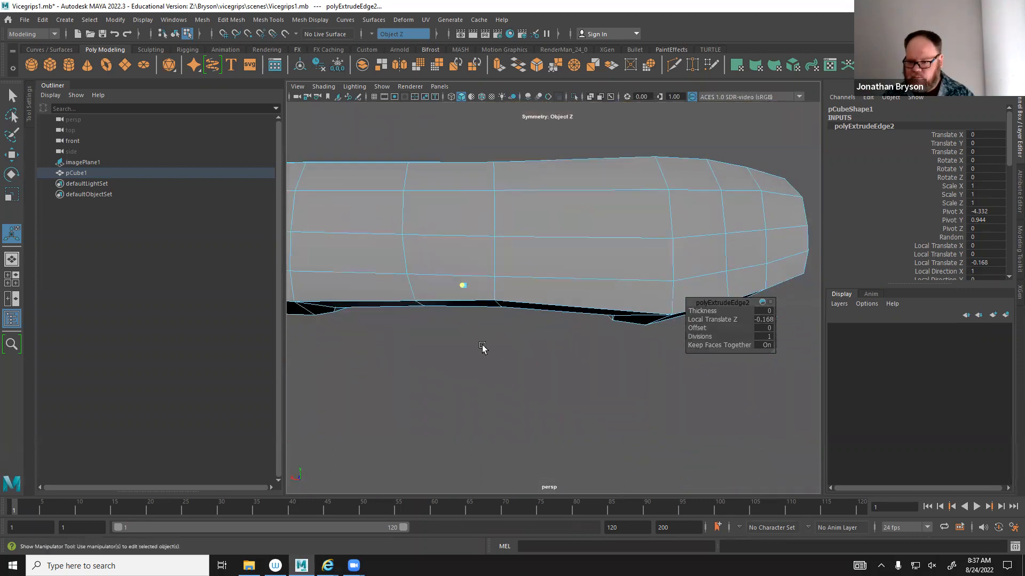
middle_click_drag(459, 375, 505, 378, "alt")
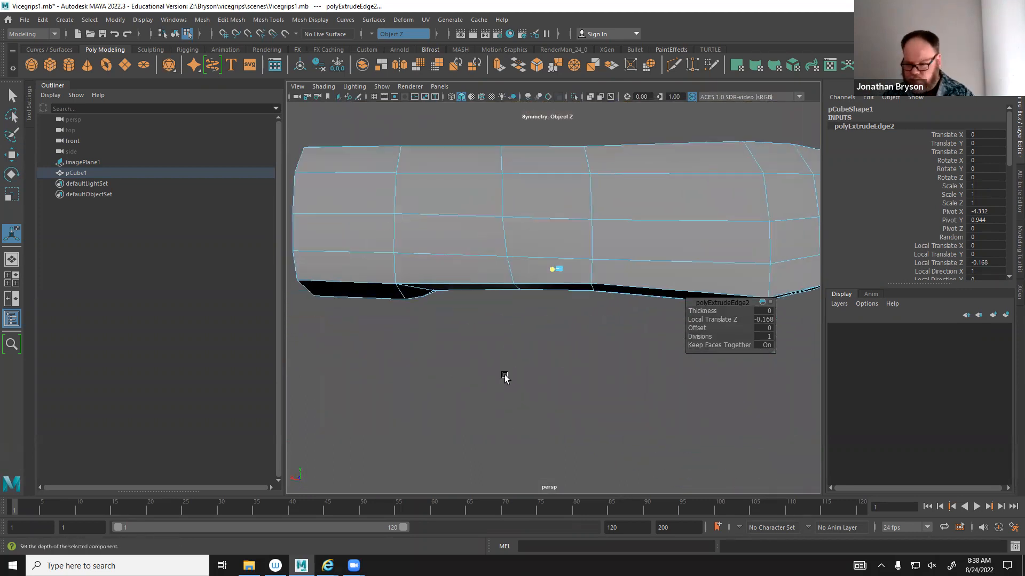
left_click_drag(508, 270, 582, 299, "alt")
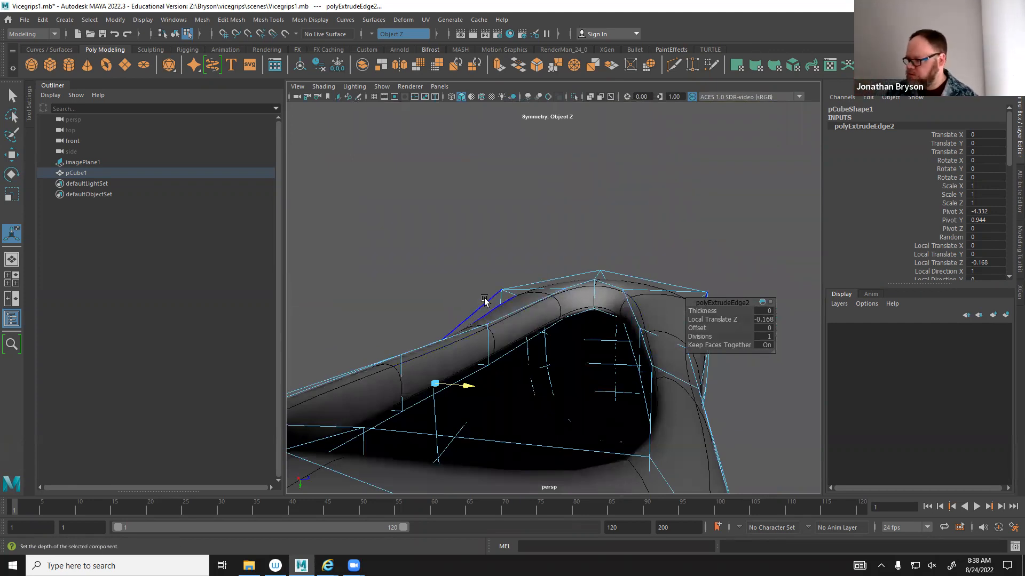
left_click_drag(484, 301, 468, 373, "alt")
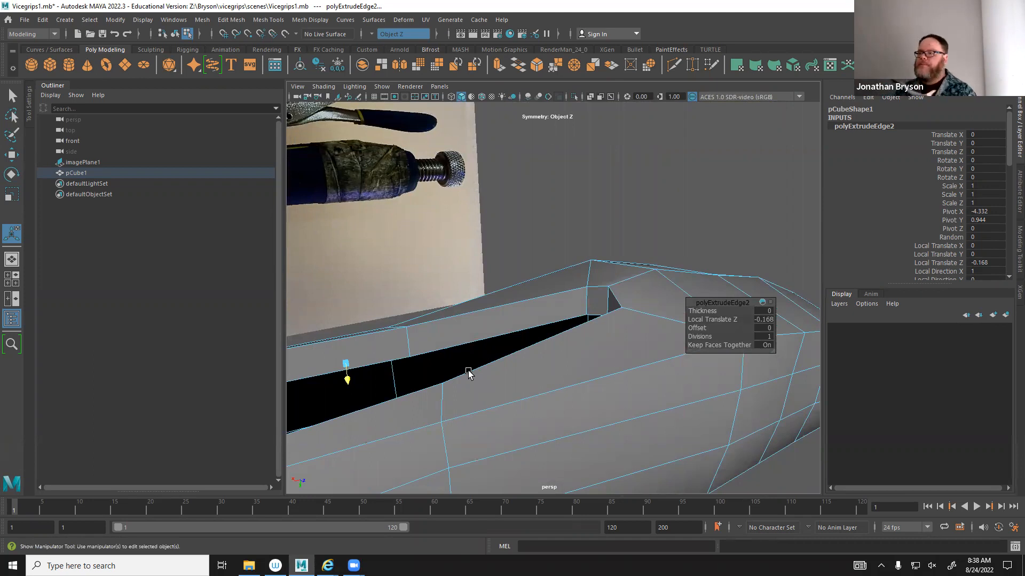
key("3")
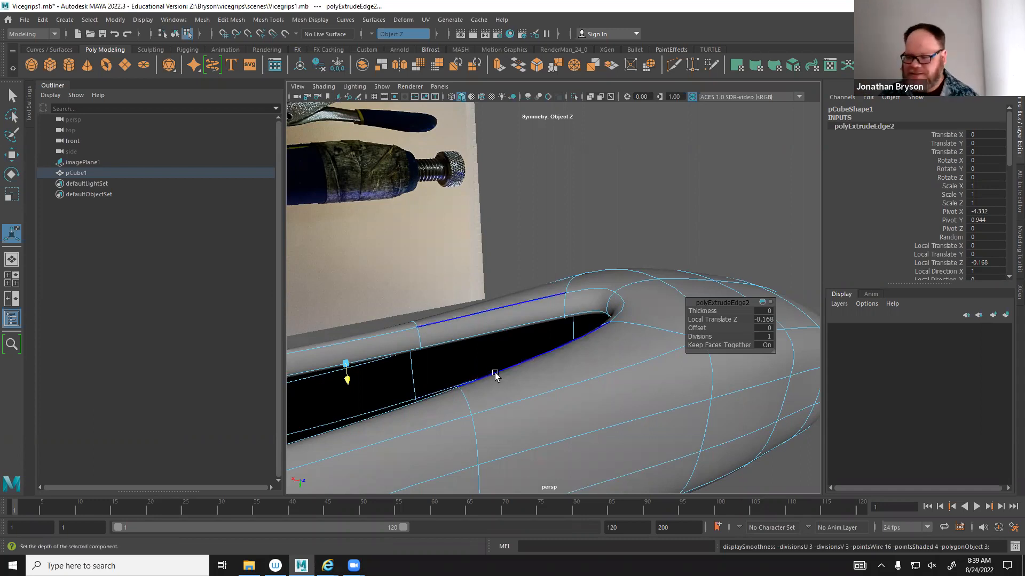
middle_click_drag(469, 373, 582, 330, "alt")
right_click_drag(583, 330, 545, 329, "alt")
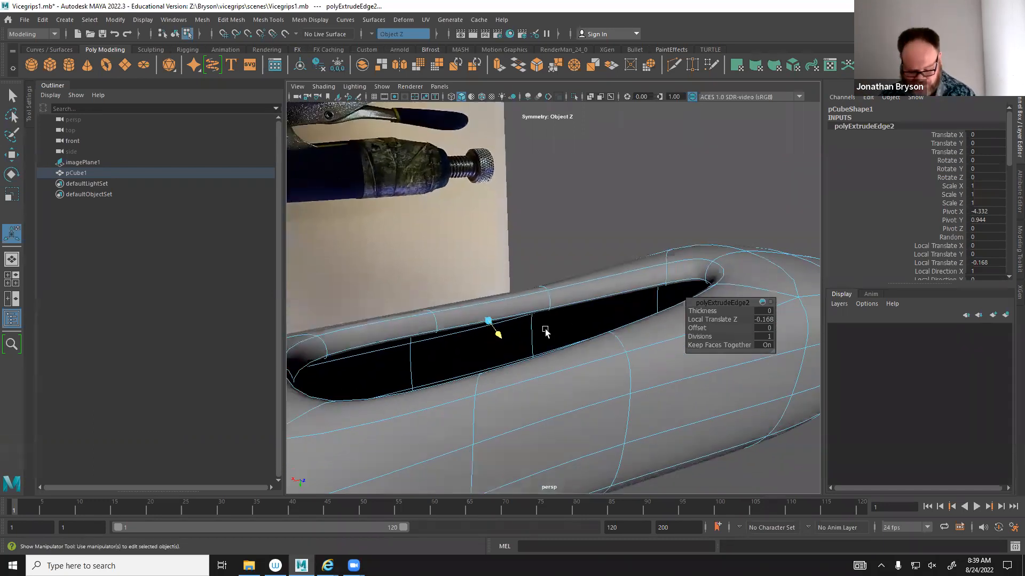
key("q")
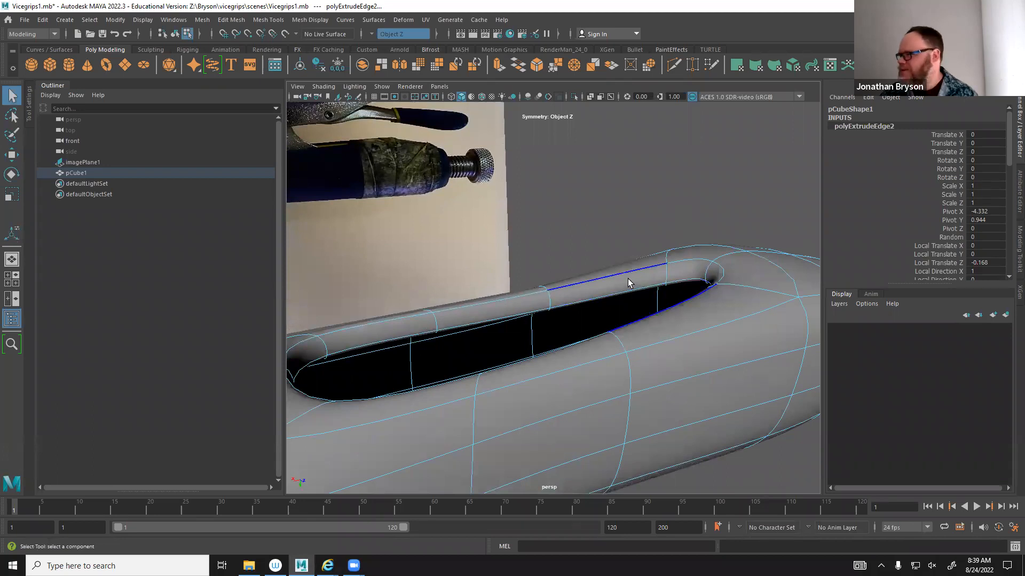
middle_click_drag(611, 291, 668, 292, "alt")
scroll(663, 296, "up", 2)
key("1")
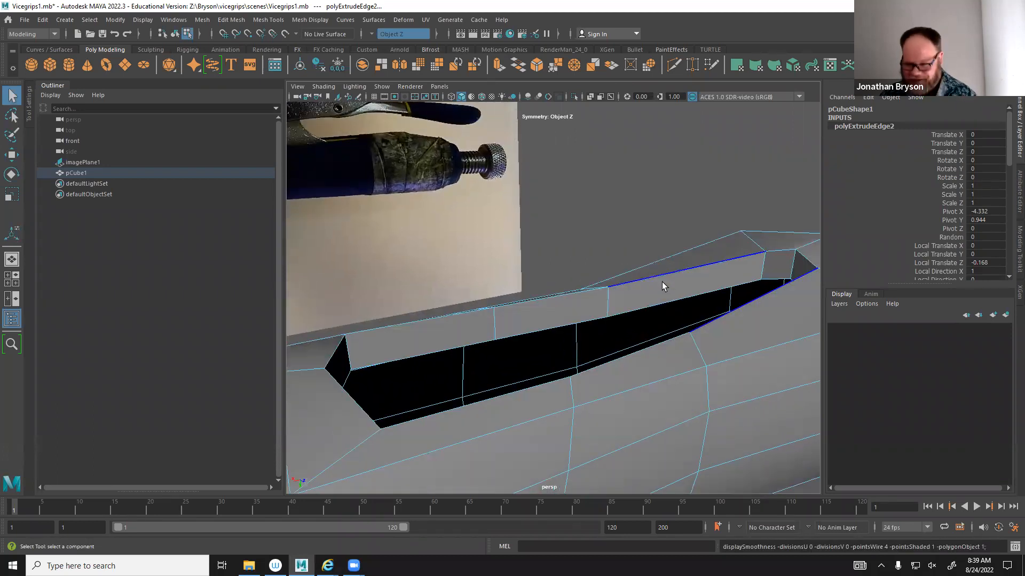
mouse_move(605, 300)
left_mouse_down("alt")
mouse_move(654, 299)
mouse_move(617, 297)
left_mouse_up("alt")
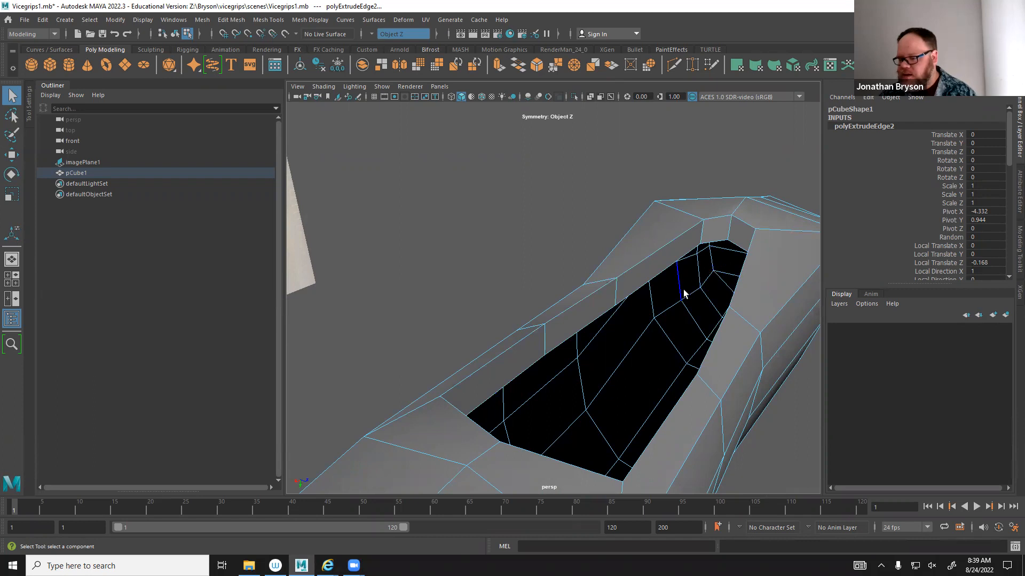
key("3")
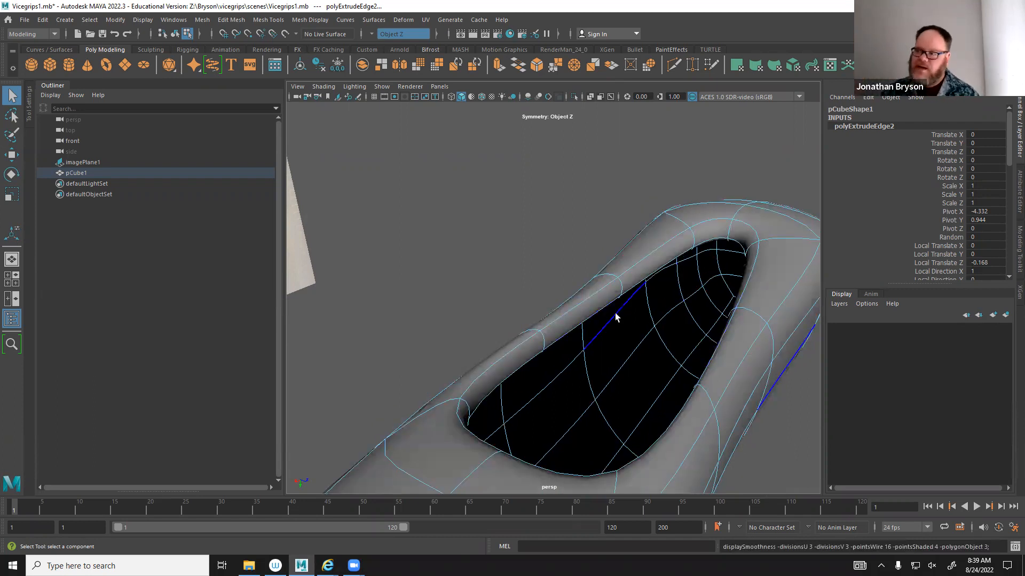
key("1")
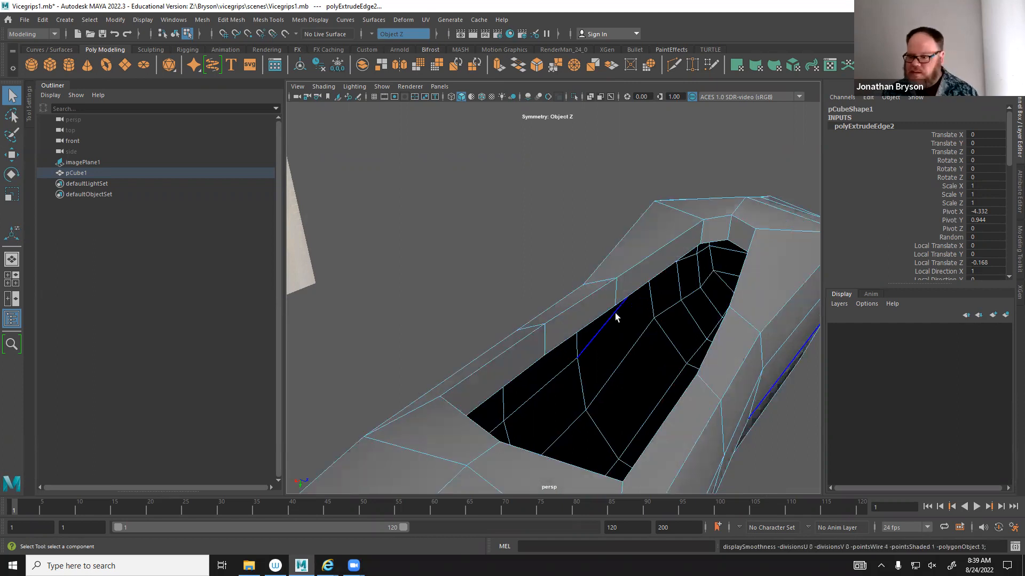
Insert an edge loop on the handle surface close around the opening's outer rim and check the sharpened edge in smooth preview.
left_click_drag(602, 335, 646, 319, "alt")
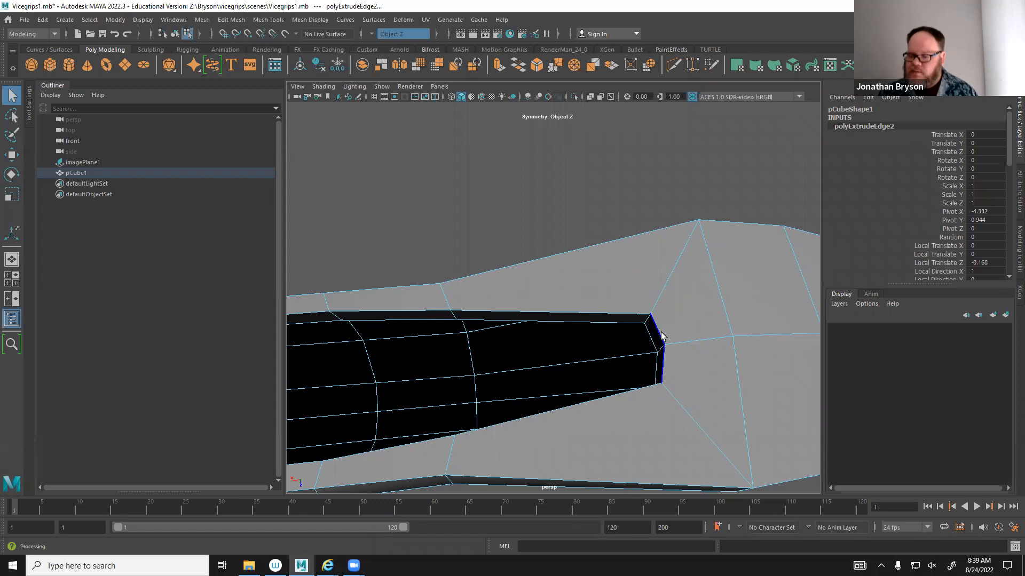
left_click_drag(645, 338, 672, 296, "alt")
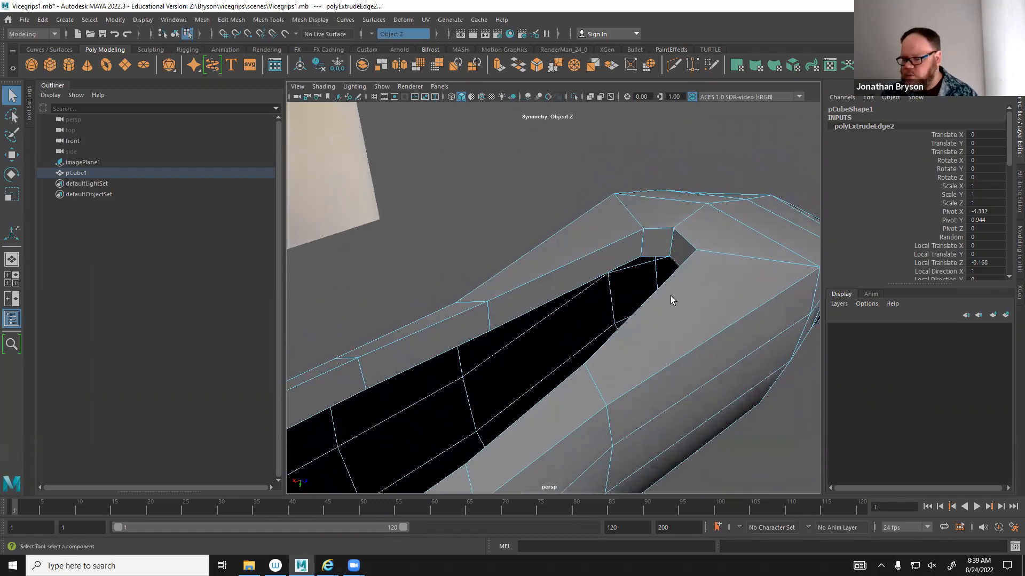
right_click_drag(650, 245, 726, 336, "alt")
left_click(659, 266)
right_click_drag(656, 264, 594, 269, "shift")
middle_click_drag(674, 293, 635, 224, "alt")
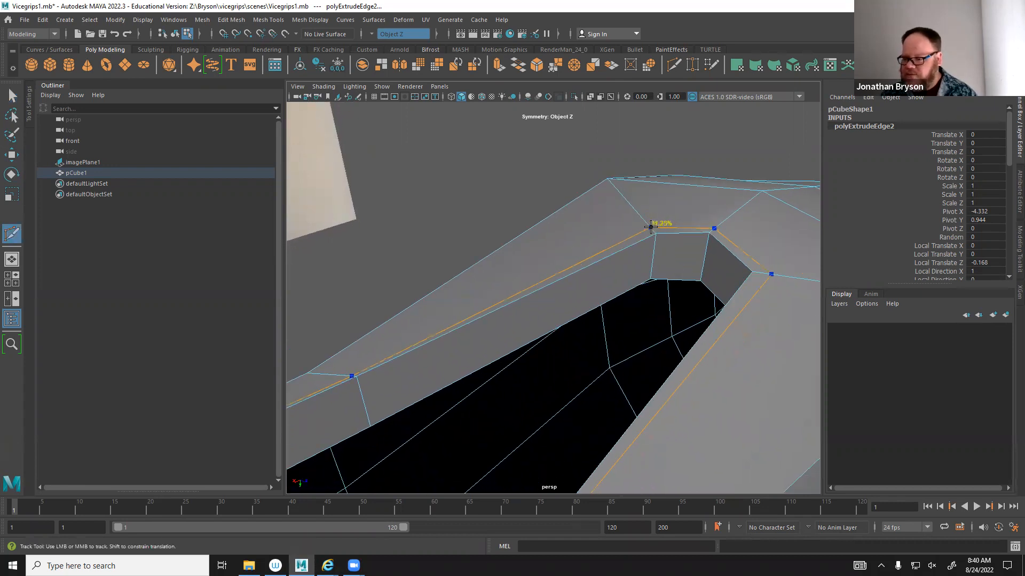
left_click(654, 228, "ctrl")
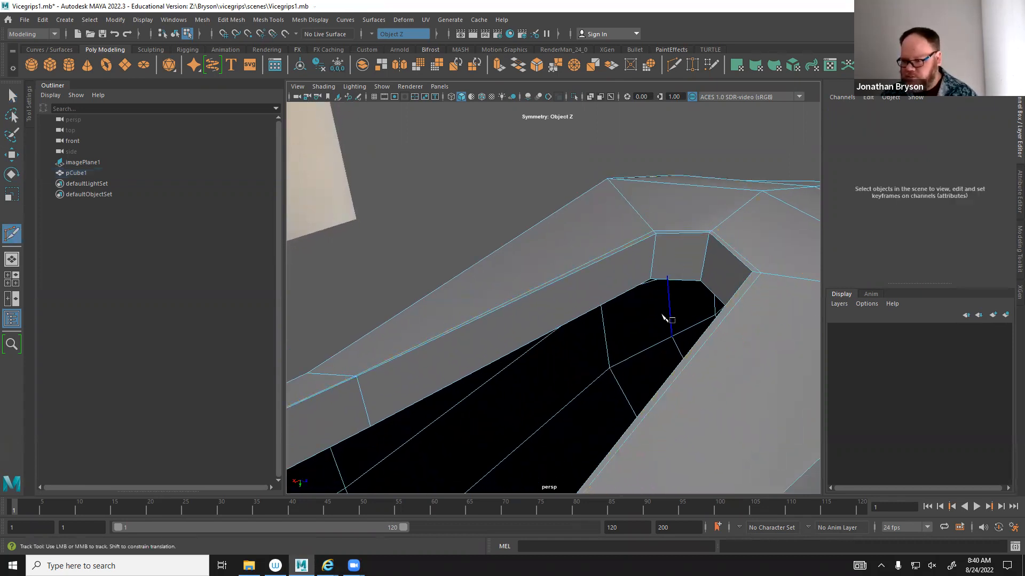
key("3")
left_click_drag(645, 315, 685, 296, "alt")
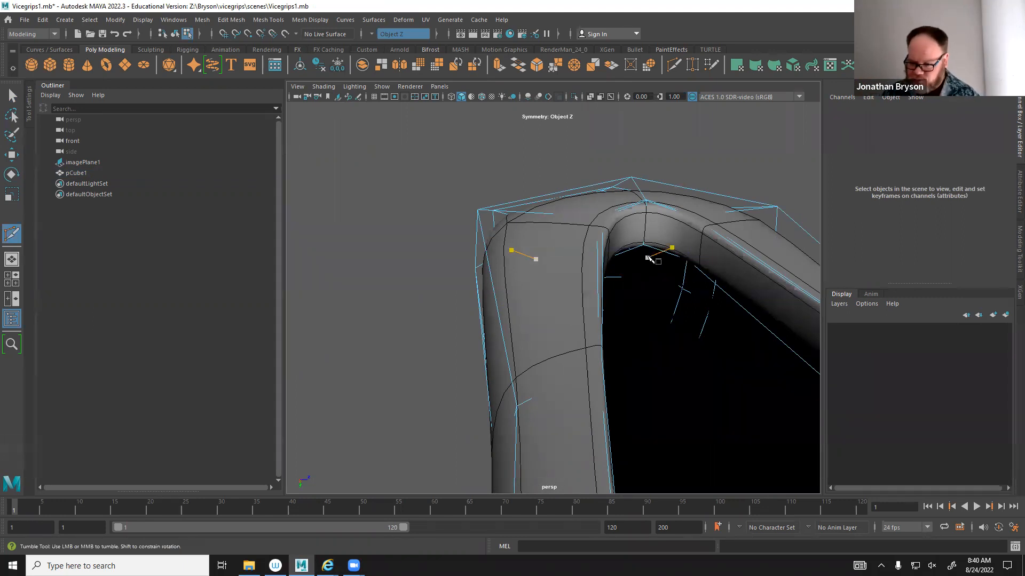
left_click_drag(642, 263, 594, 265, "alt")
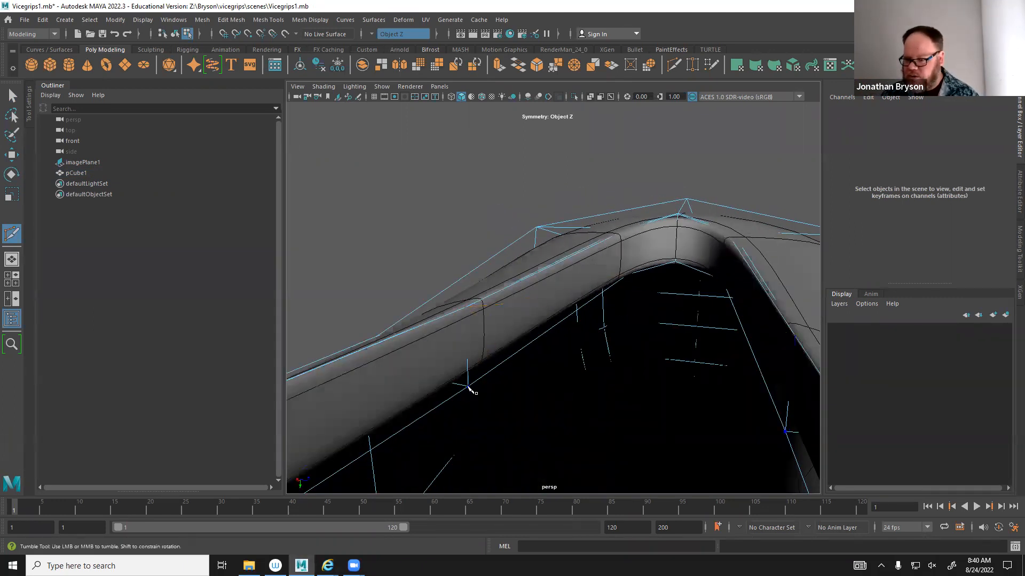
left_click_drag(469, 304, 608, 350, "alt")
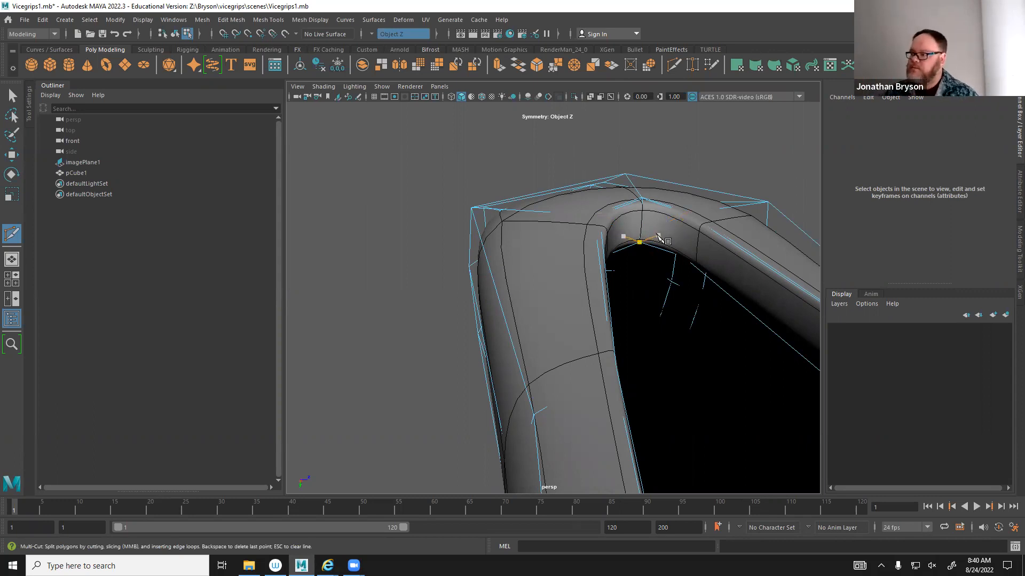
Insert another supporting edge loop on the opening's inner wall, just below the rim edge.
left_click_drag(648, 277, 680, 350, "alt")
right_click_drag(680, 350, 556, 279, "alt")
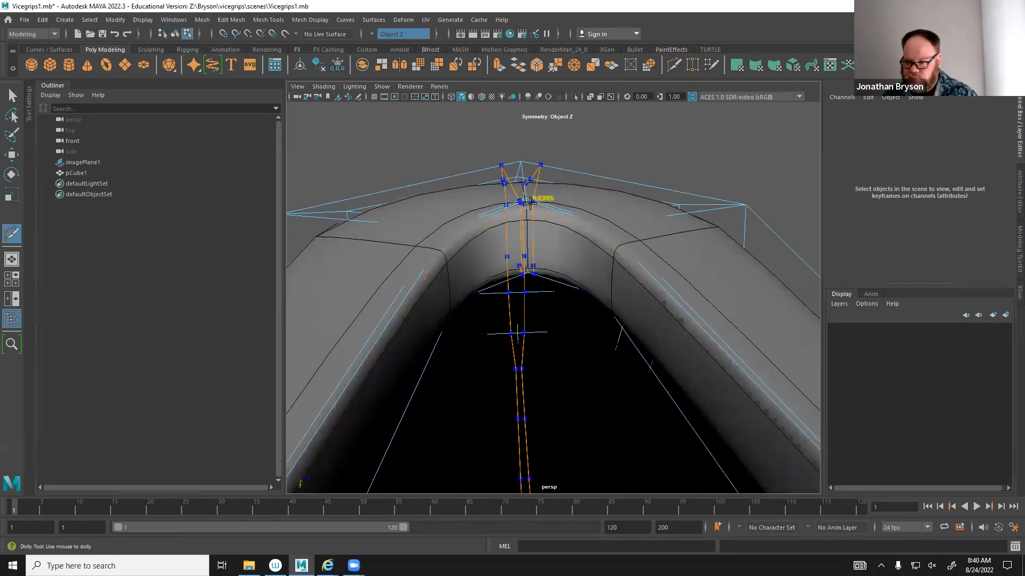
left_click_drag(533, 210, 545, 245, "alt")
middle_click_drag(654, 287, 611, 329, "alt")
left_click_drag(611, 329, 727, 384, "alt")
middle_click_drag(727, 385, 727, 337, "alt")
left_click_drag(628, 189, 547, 197, "alt")
middle_click_drag(547, 196, 668, 261, "alt")
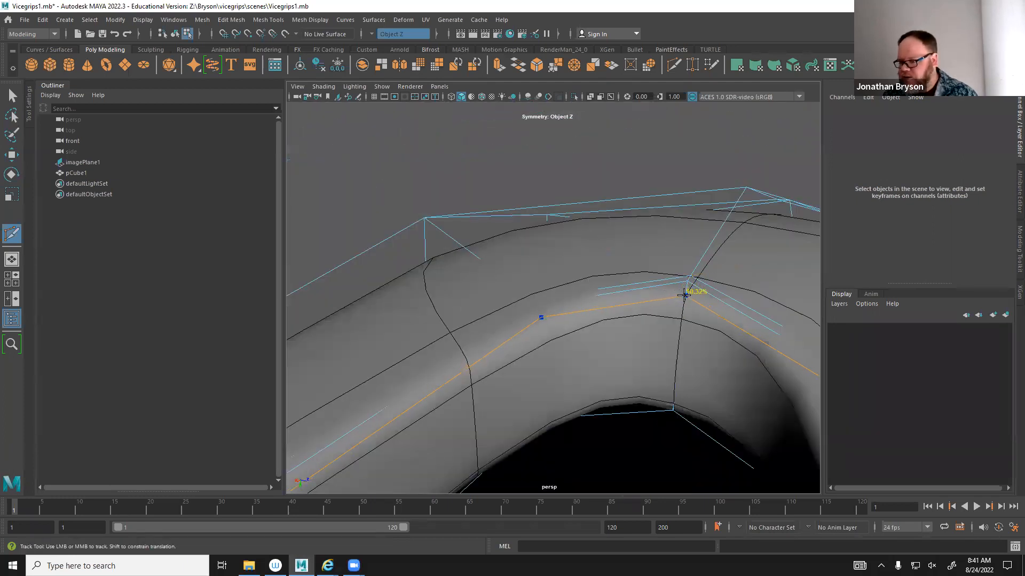
left_click_drag(685, 356, 670, 336, "alt")
middle_click_drag(670, 336, 661, 325, "alt")
left_click(583, 194)
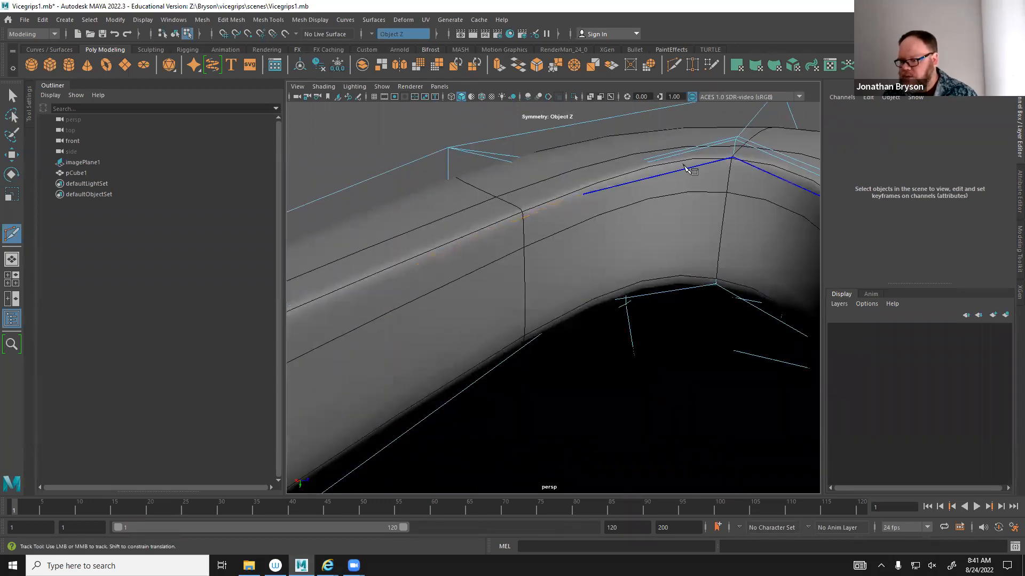
Insert a supporting edge loop around the inner wall close to its deep edge, beside the extruded lip.
left_click_drag(600, 282, 604, 251, "alt")
middle_click_drag(605, 251, 606, 283, "alt")
left_click_drag(609, 378, 620, 313, "alt")
middle_click_drag(621, 313, 621, 289, "alt")
mouse_move(621, 291)
left_mouse_down("alt")
mouse_move(659, 263)
mouse_move(583, 297)
mouse_move(601, 304)
mouse_move(584, 324)
mouse_move(608, 279)
left_mouse_up("alt")
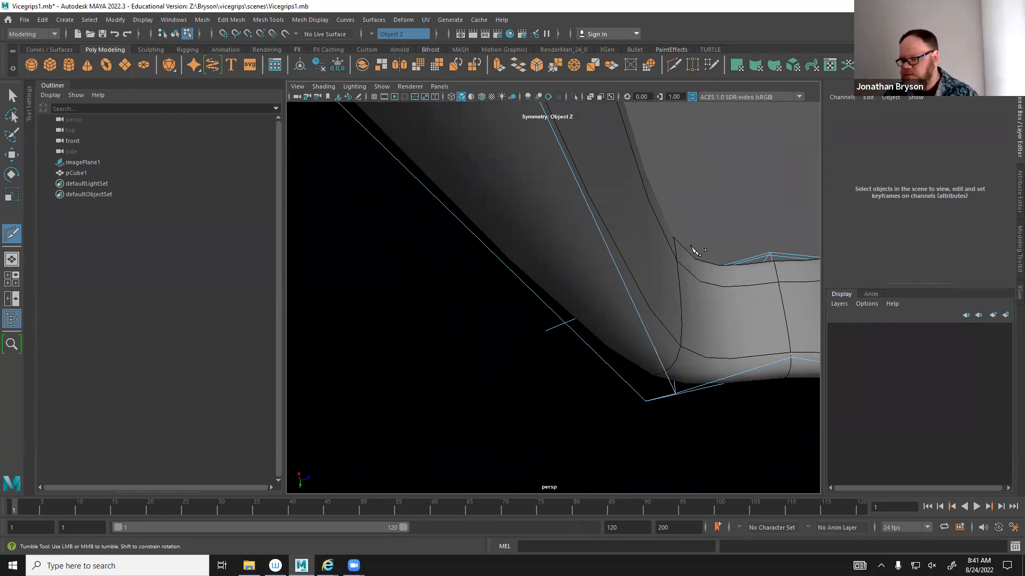
left_click_drag(691, 248, 669, 251, "alt")
middle_click_drag(630, 270, 629, 283, "alt")
left_click_drag(629, 283, 647, 316, "alt")
middle_click_drag(647, 315, 643, 305, "alt")
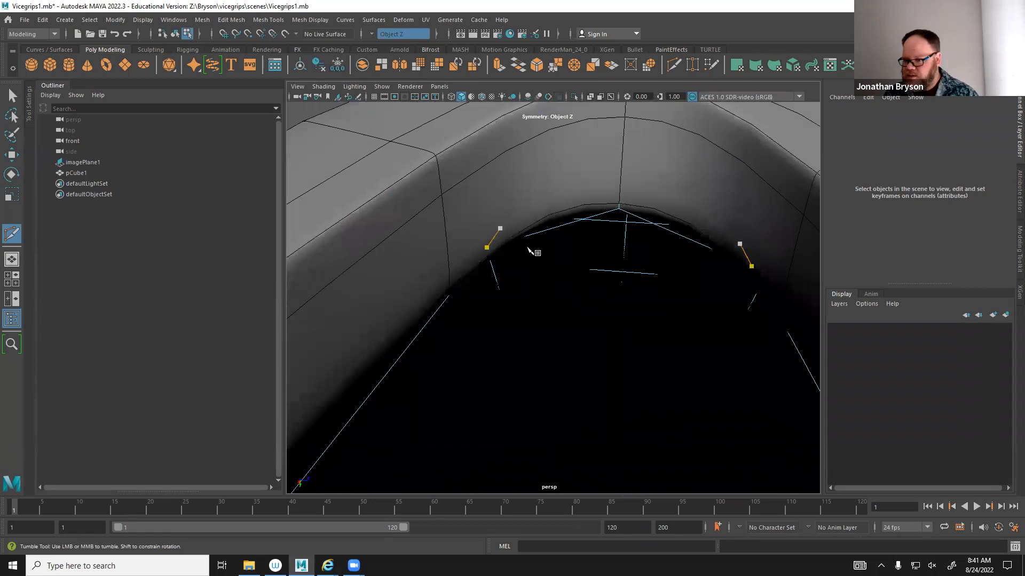
left_click_drag(529, 250, 641, 226, "alt")
middle_click_drag(641, 227, 661, 218, "alt")
left_click_drag(643, 317, 612, 393, "alt")
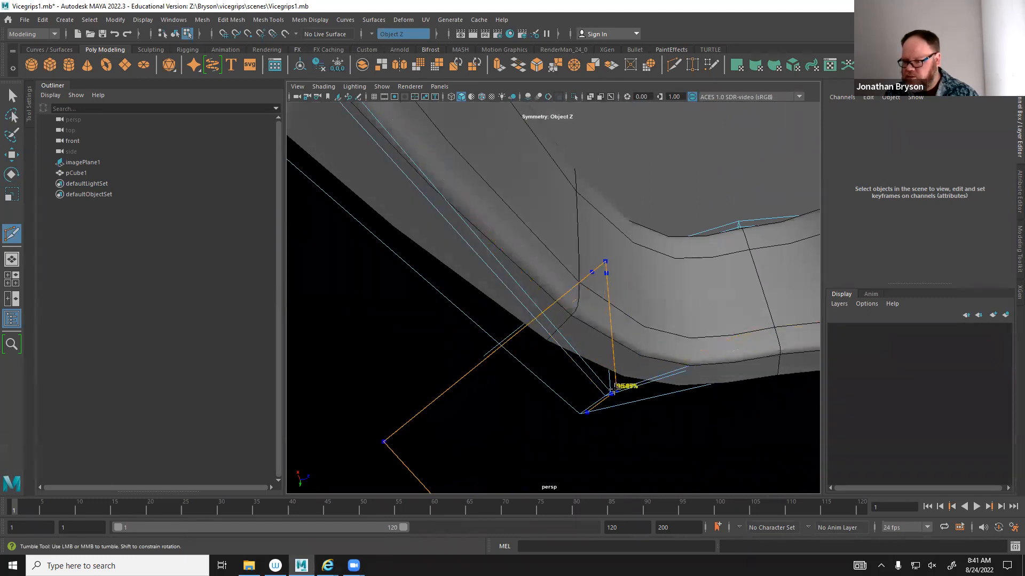
left_click(610, 381, "ctrl")
Examine the smoothed handle against the reference photo and inspect the rounded opening from the underside with the cage displayed.
left_click_drag(693, 357, 336, 324, "alt")
right_click_drag(336, 324, 474, 343, "alt")
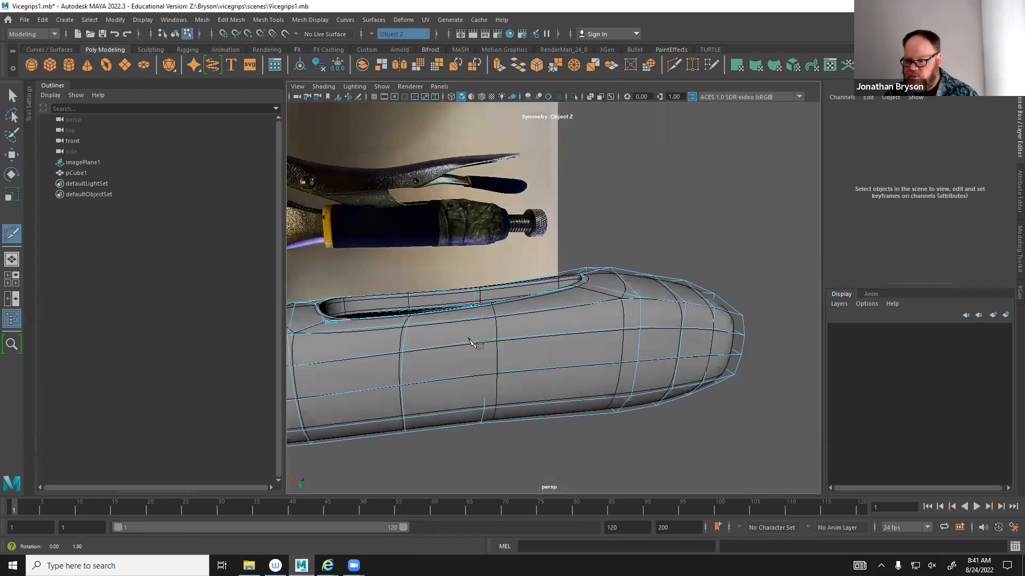
left_click_drag(473, 343, 539, 321, "alt")
middle_click_drag(405, 366, 524, 325, "alt")
left_click_drag(524, 325, 539, 335, "alt")
right_click_drag(539, 335, 660, 338, "alt")
left_click_drag(660, 337, 636, 299, "alt")
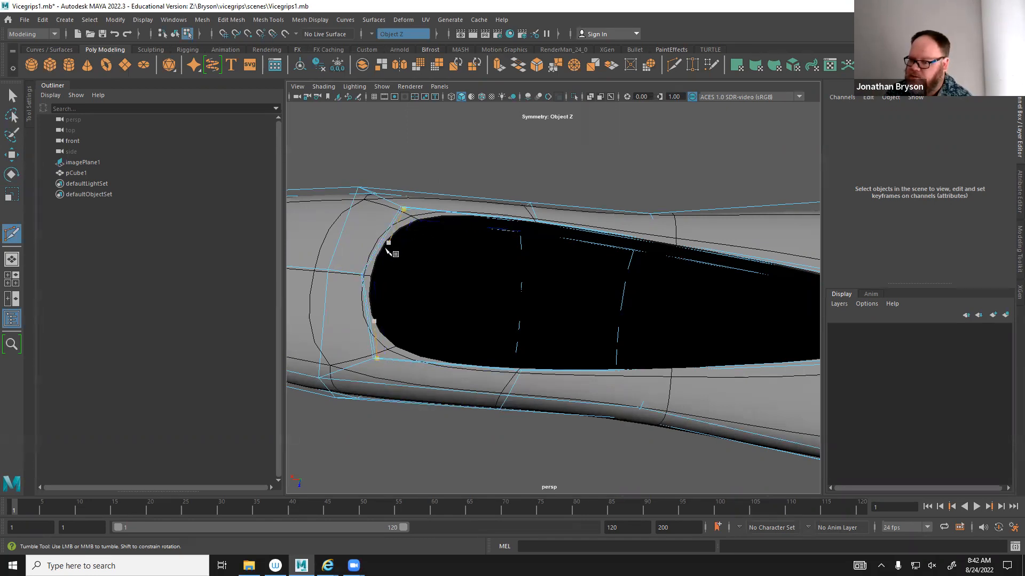
left_click(403, 250)
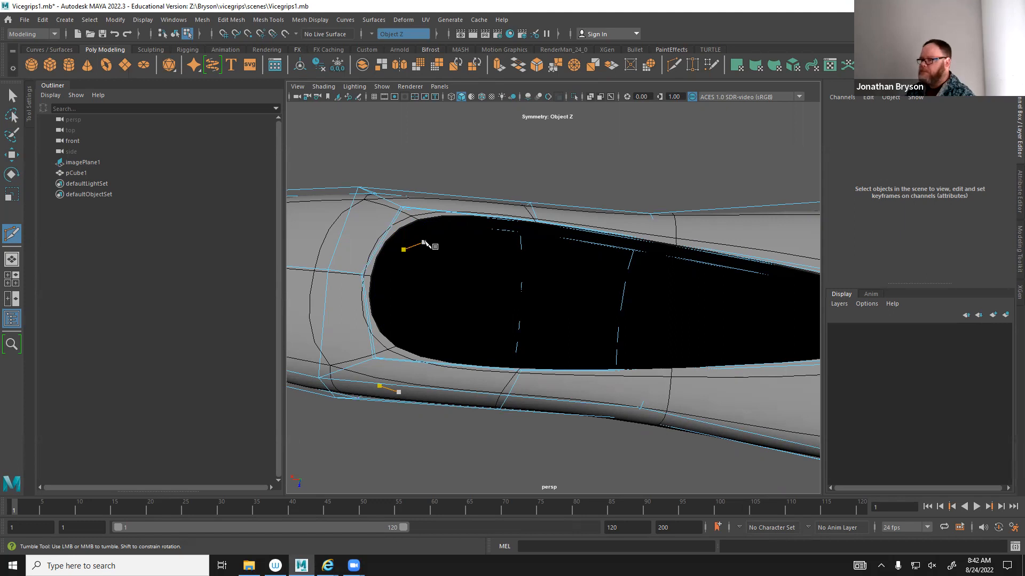
key("2")
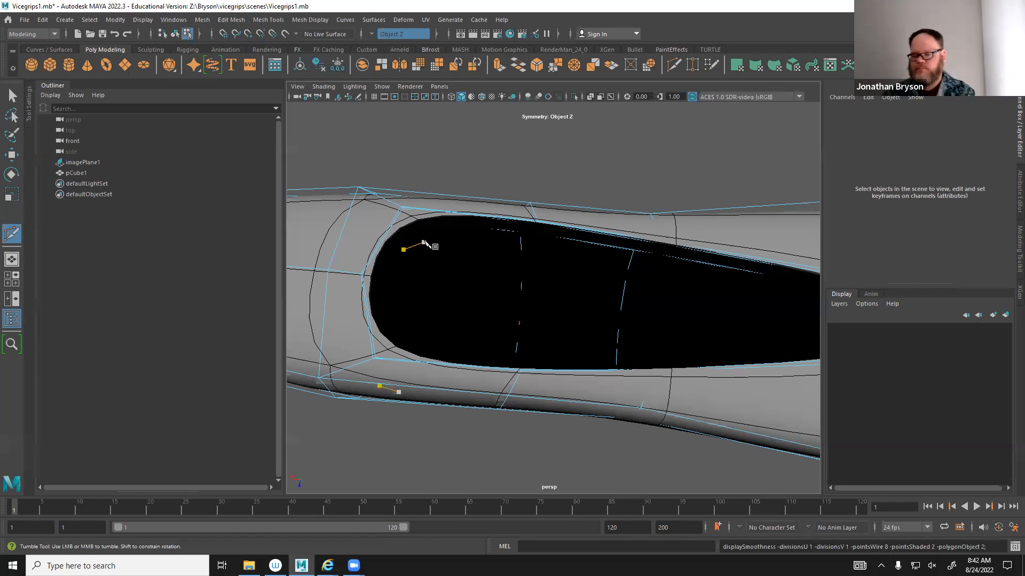
Insert a supporting edge loop around the handle body close to its flat end to sharpen that edge.
middle_click_drag(380, 348, 488, 341, "alt")
right_click_drag(489, 341, 299, 326, "alt")
left_click_drag(627, 311, 475, 224, "alt")
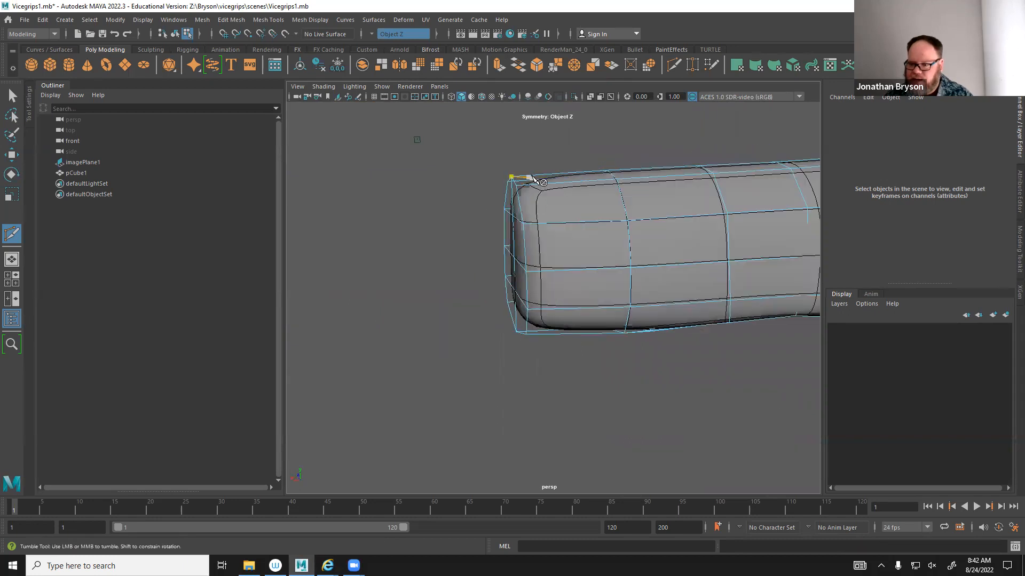
left_click(533, 222, "ctrl")
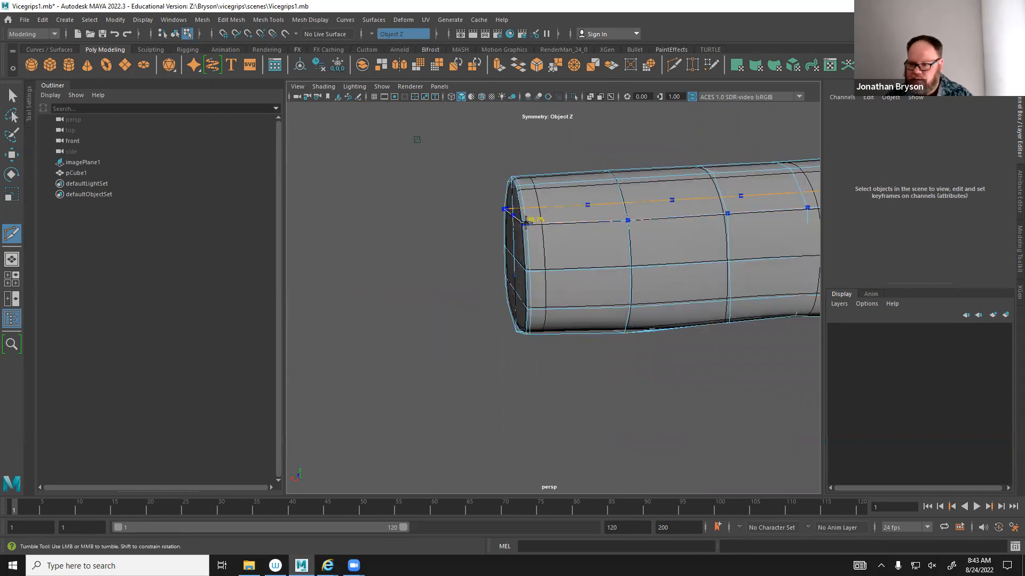
left_click_drag(623, 285, 565, 305, "alt")
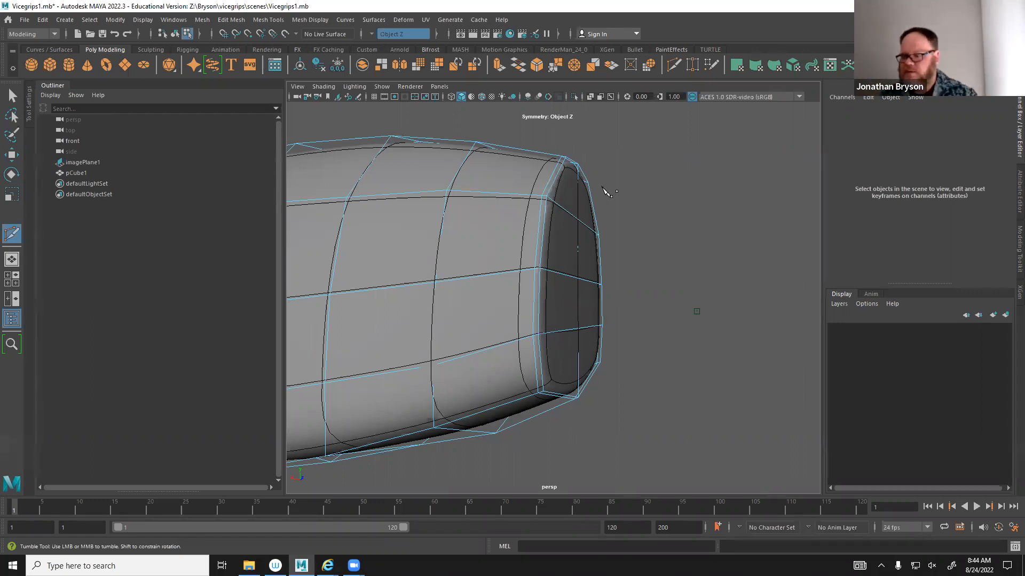
Create a polygon cylinder and move it beyond the handle's flat end, to about X -14.0 and Y 2.0.
left_click_drag(663, 223, 585, 252)
key("q")
right_click_drag(585, 250, 629, 237)
key("f")
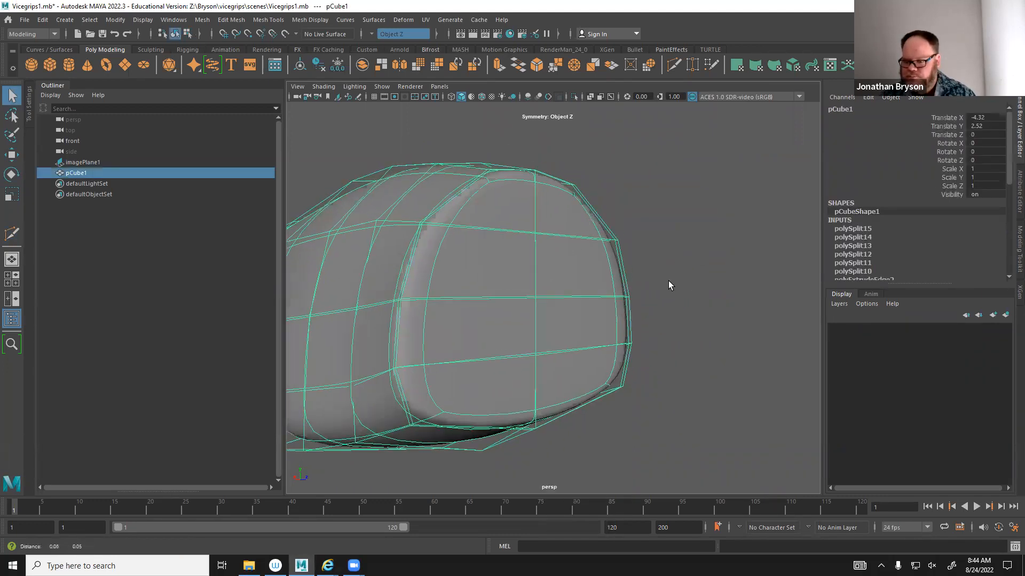
left_click(69, 65)
key("w")
left_click_drag(352, 403, 432, 405, "alt")
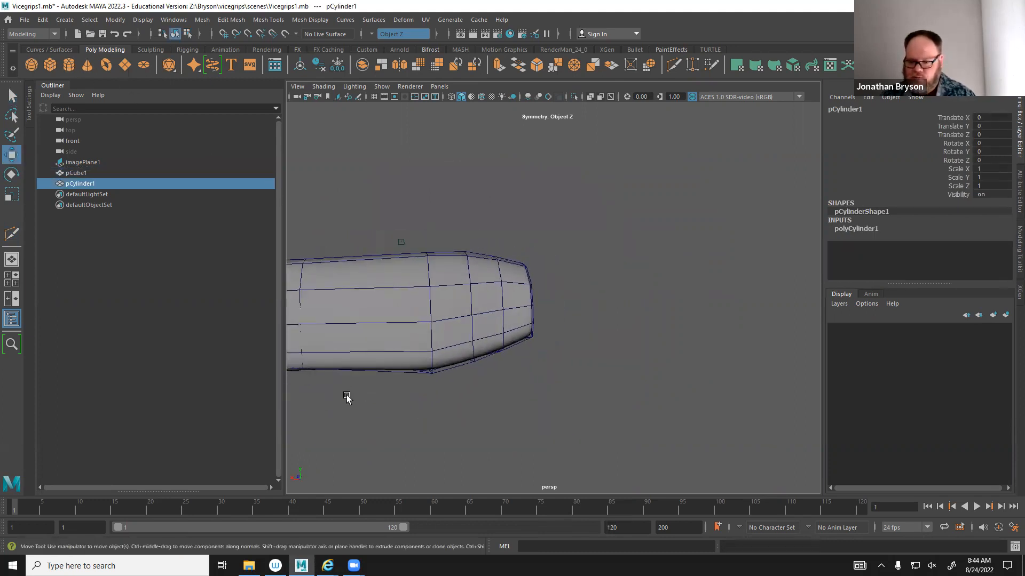
middle_click_drag(347, 398, 525, 347, "alt")
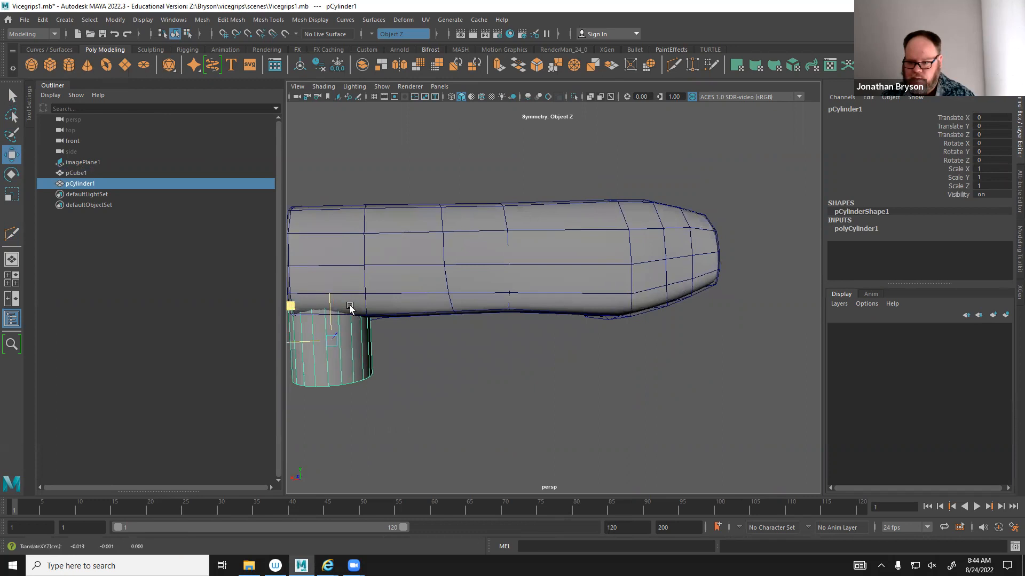
left_click_drag(292, 305, 742, 227)
middle_click_drag(742, 226, 529, 299, "alt")
left_click_drag(530, 300, 634, 309, "alt")
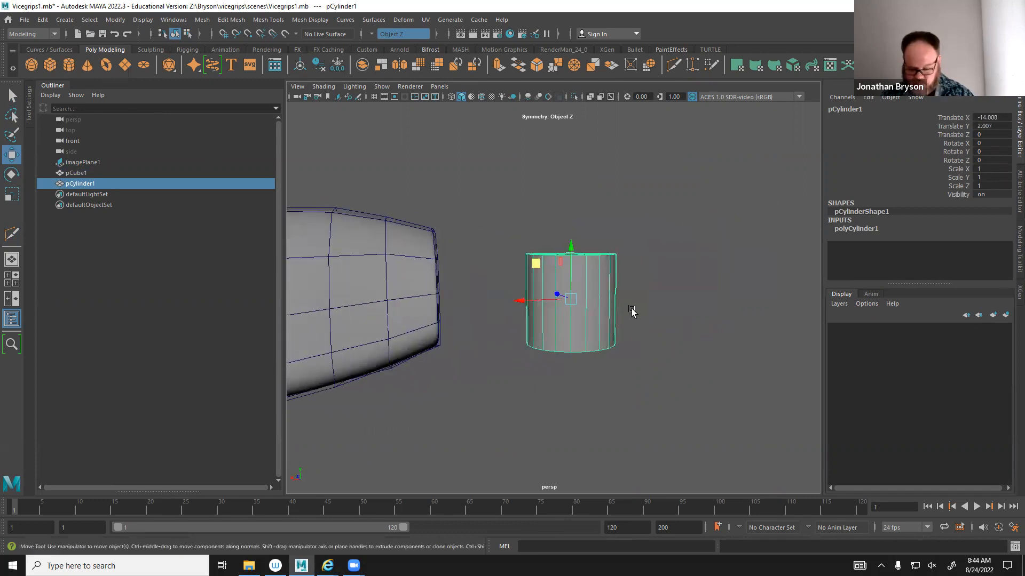
Return the handle to unsmoothed display and extrude all faces of its flat end with zero thickness.
left_click_drag(460, 279, 451, 274, "alt")
scroll(487, 256, "up", 5)
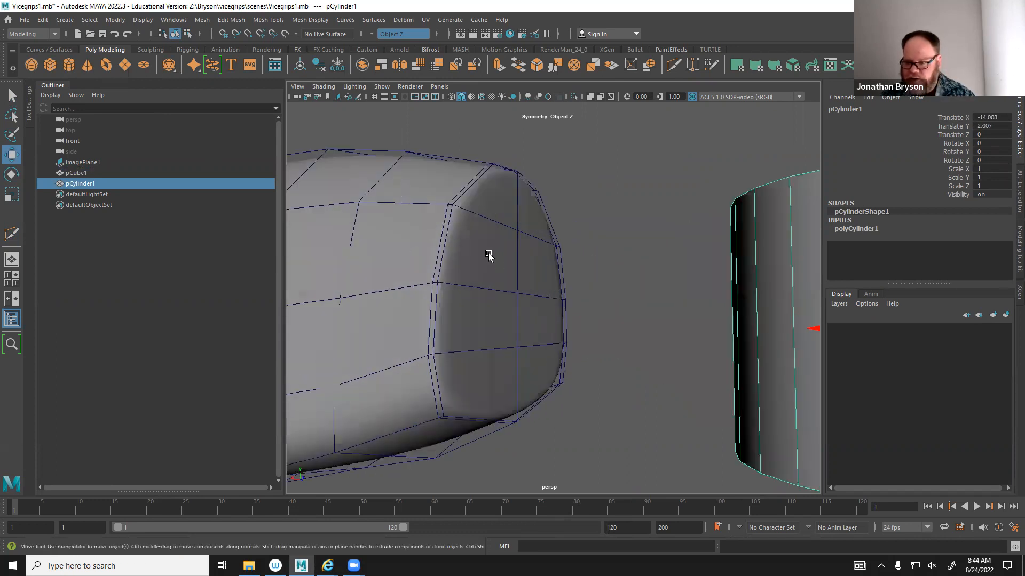
key("q")
right_click_drag(504, 249, 500, 284)
left_click(498, 271)
left_click(495, 315, "shift")
left_click(500, 363, "shift")
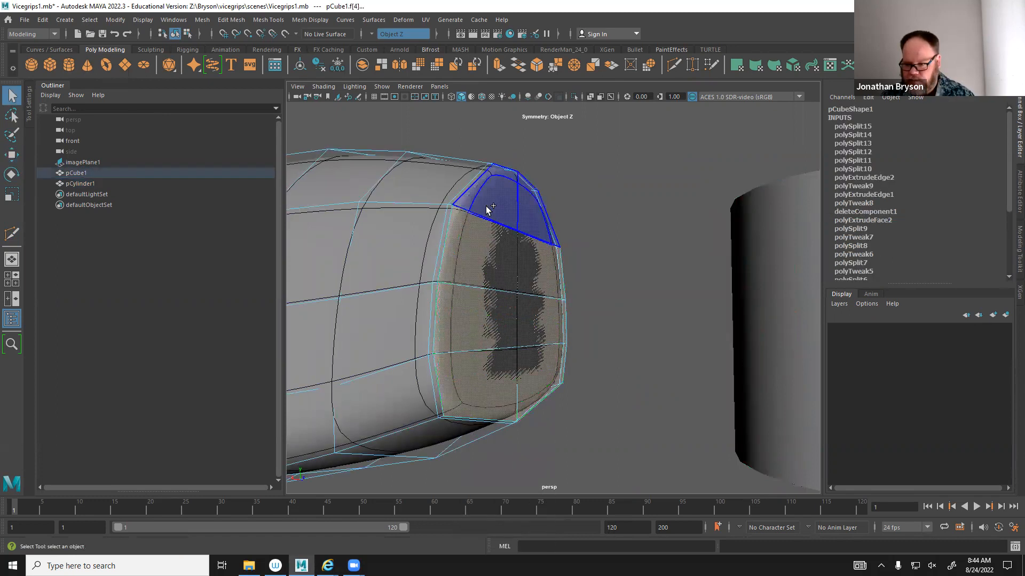
key("1")
left_click(492, 209, "shift")
left_click_drag(493, 219, 549, 256, "alt")
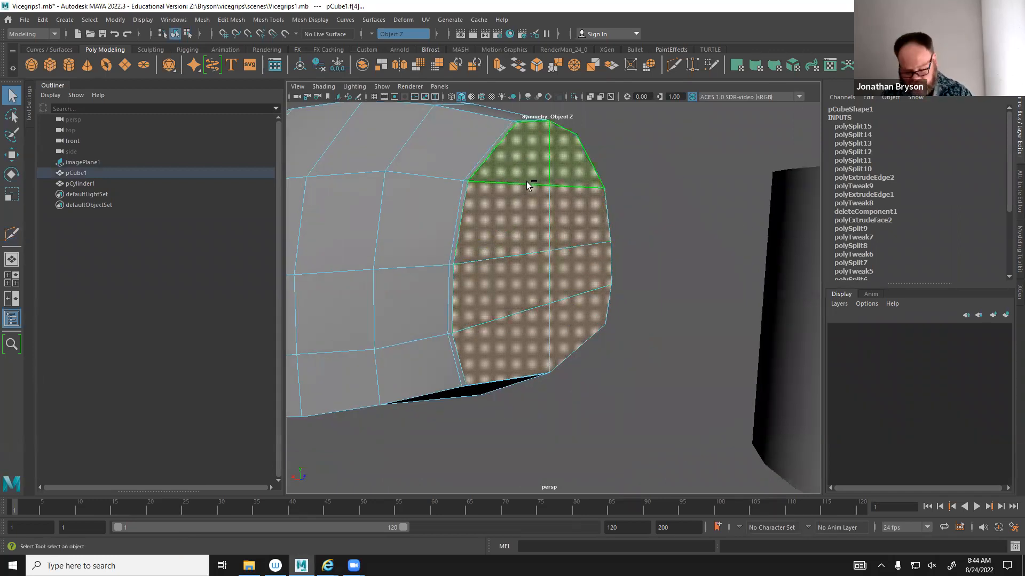
key("ctrl+e")
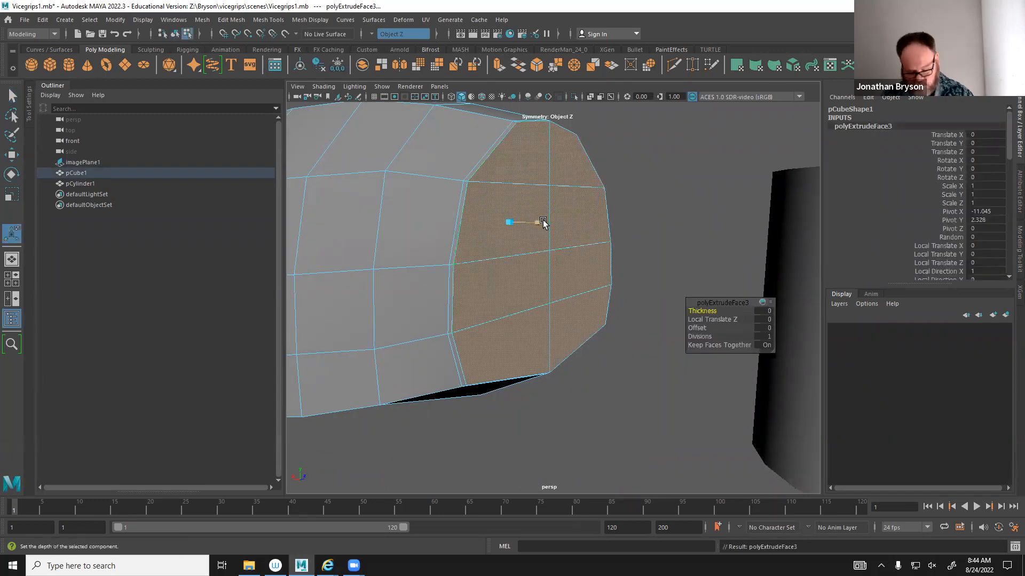
key("r")
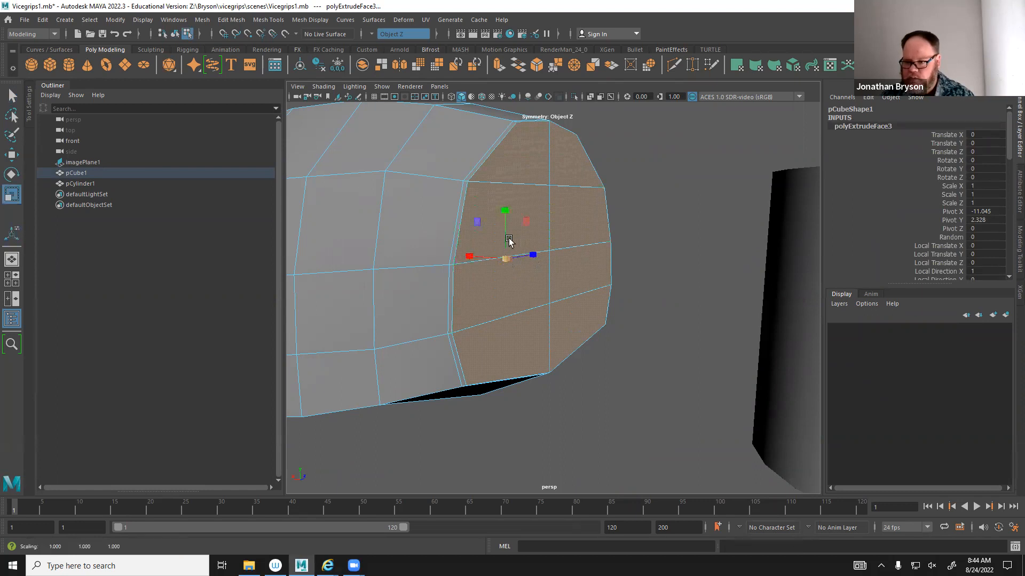
Turn symmetry off and select all eight faces of the handle's flat end.
left_click(380, 33)
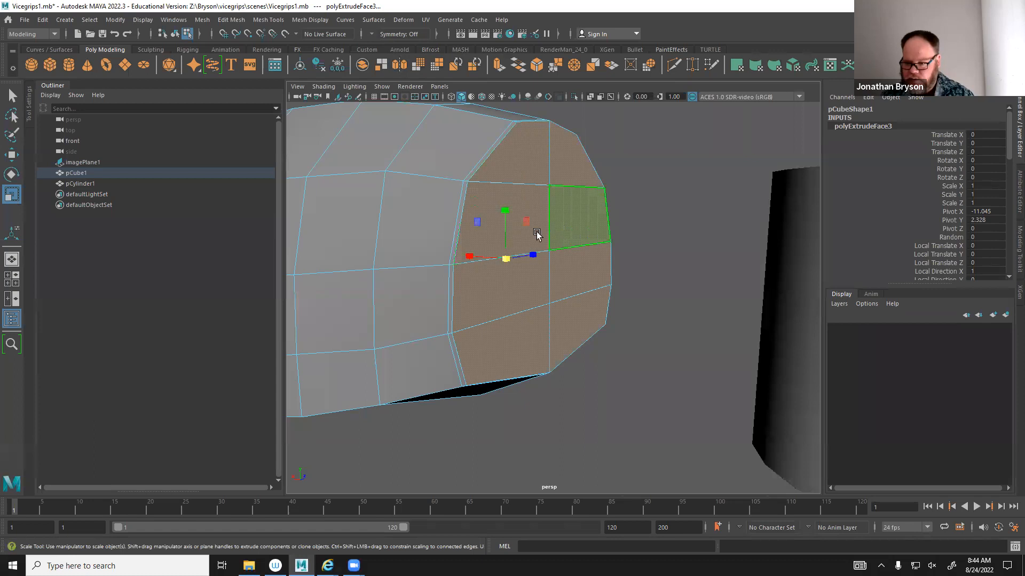
left_click_drag(536, 234, 454, 272, "alt")
middle_click_drag(665, 222, 476, 272, "alt")
left_click(642, 189)
left_click(596, 153, "shift")
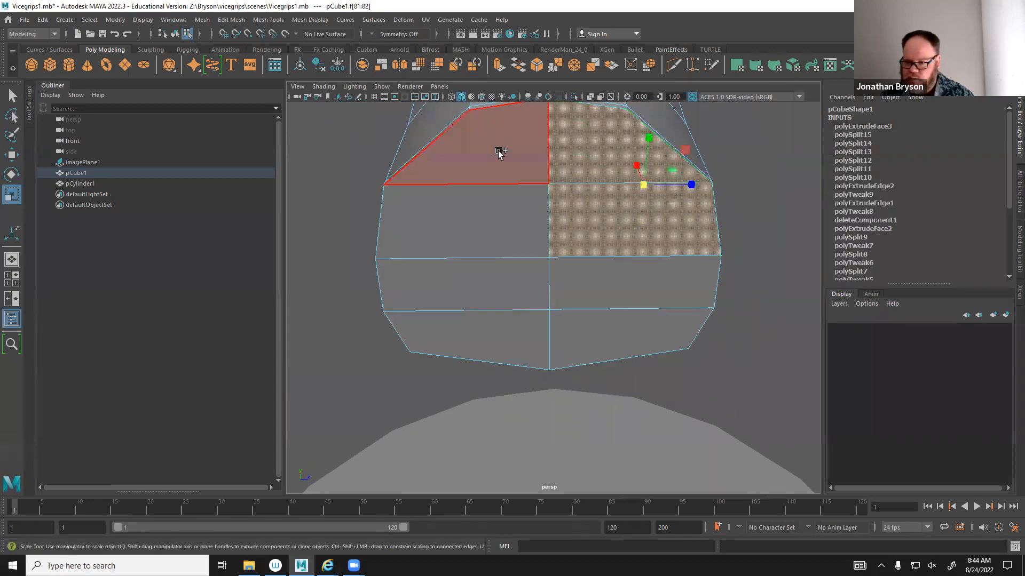
left_click(499, 153, "shift")
left_click(498, 224, "shift")
left_click(498, 281, "shift")
left_click(546, 320, "shift")
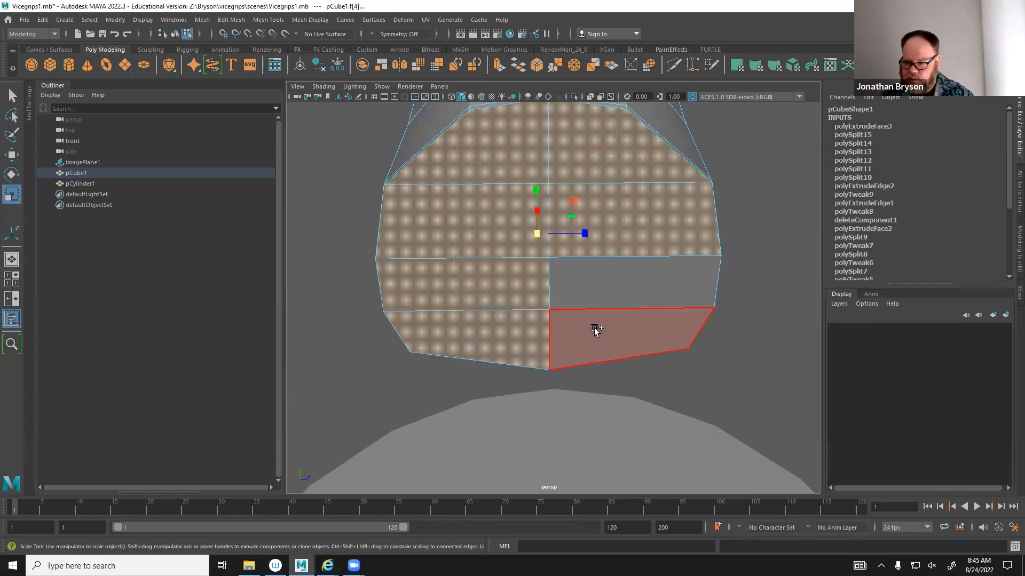
left_click(596, 330, "shift")
left_click(578, 288, "shift")
Deselect the stray faces on the handle's underside, leaving only the flat end's faces selected.
left_click_drag(547, 234, 496, 226)
key("ctrl+e")
key("w")
left_click_drag(467, 282, 527, 281, "alt")
scroll(527, 276, "up", 3)
middle_click_drag(608, 398, 491, 295, "alt")
scroll(491, 295, "up", 4)
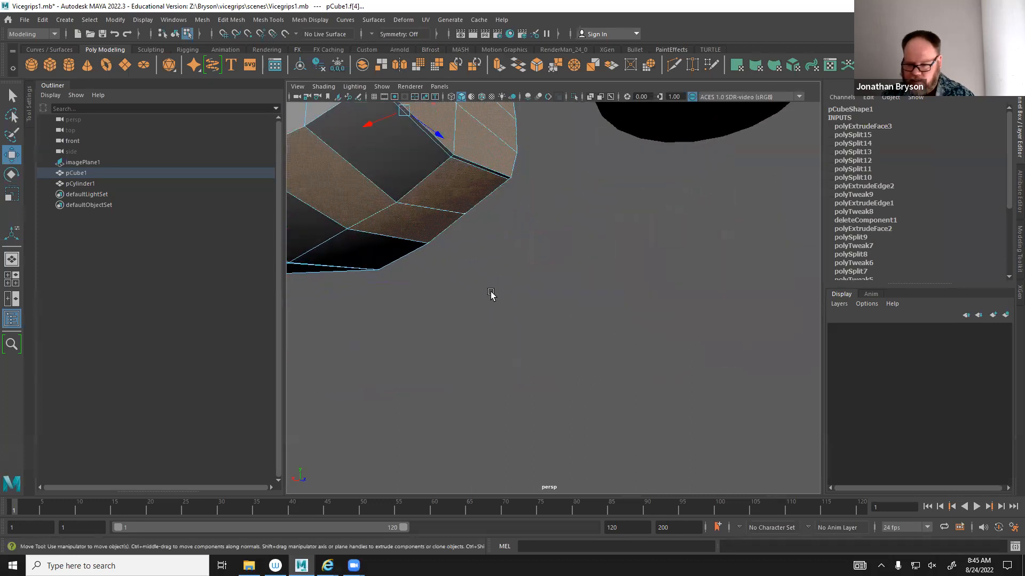
left_click(417, 231, "ctrl")
left_click(335, 184, "ctrl")
left_click(464, 194, "ctrl")
Try to scale the end faces inward to about 0.74 and extrude them along the handle's length.
scroll(480, 231, "down", 3)
key("r")
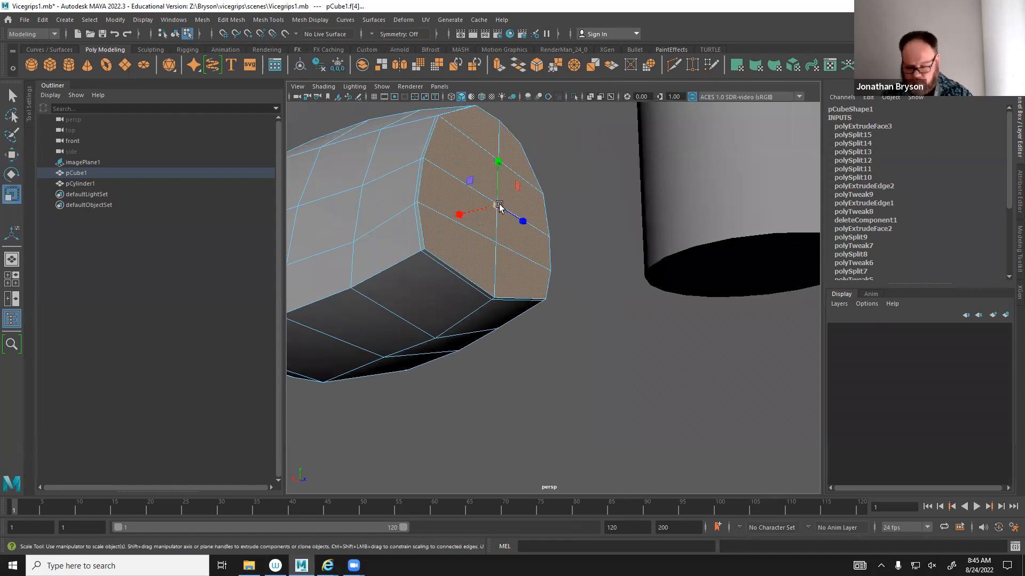
left_click_drag(498, 207, 458, 191, "shift")
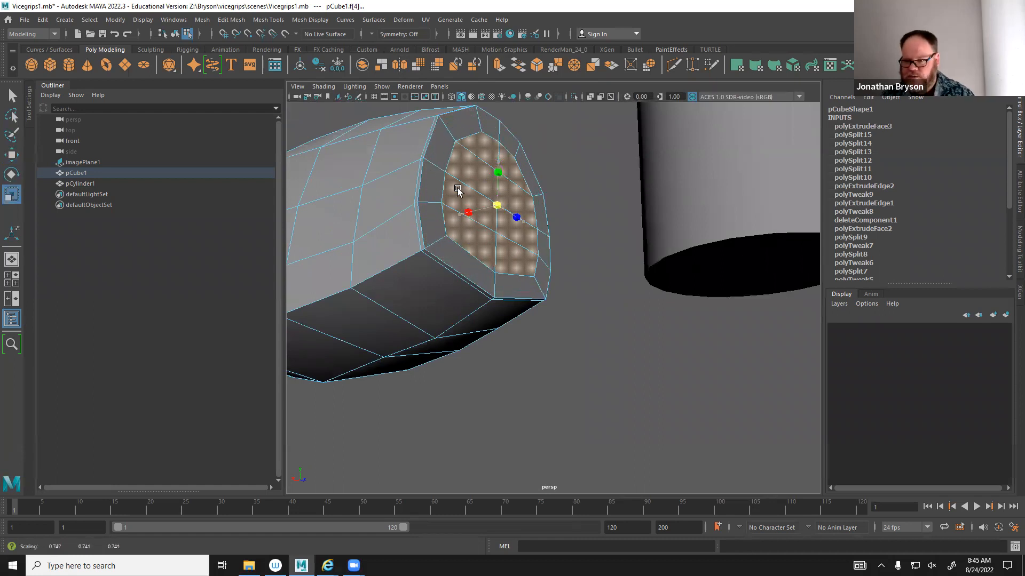
key("ctrl+e")
key("w")
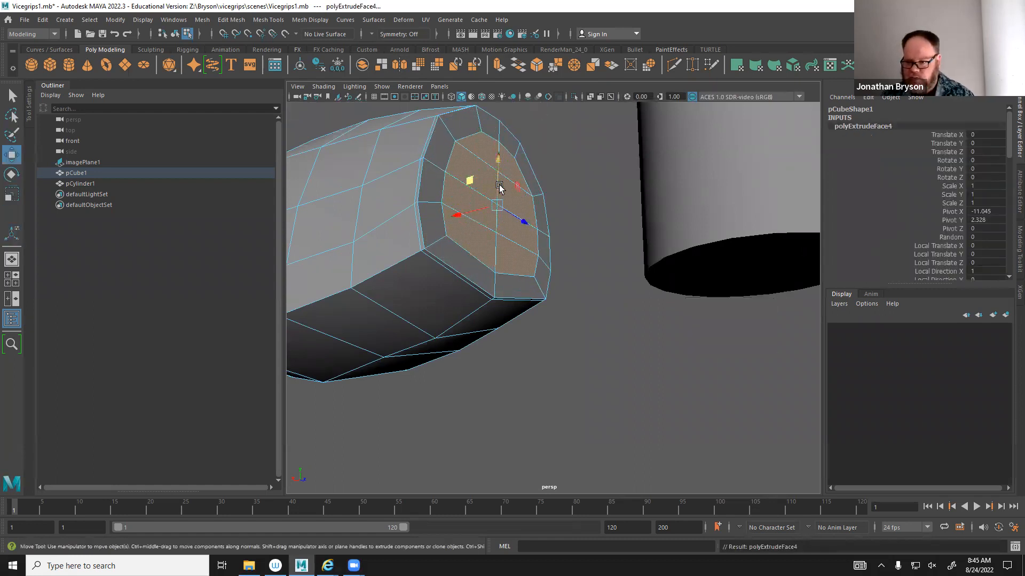
left_click_drag(458, 211, 427, 210)
Undo the extrusion and the inward scaling of the handle's end faces.
key("ctrl+z")
key("ctrl+z")
key("ctrl+z")
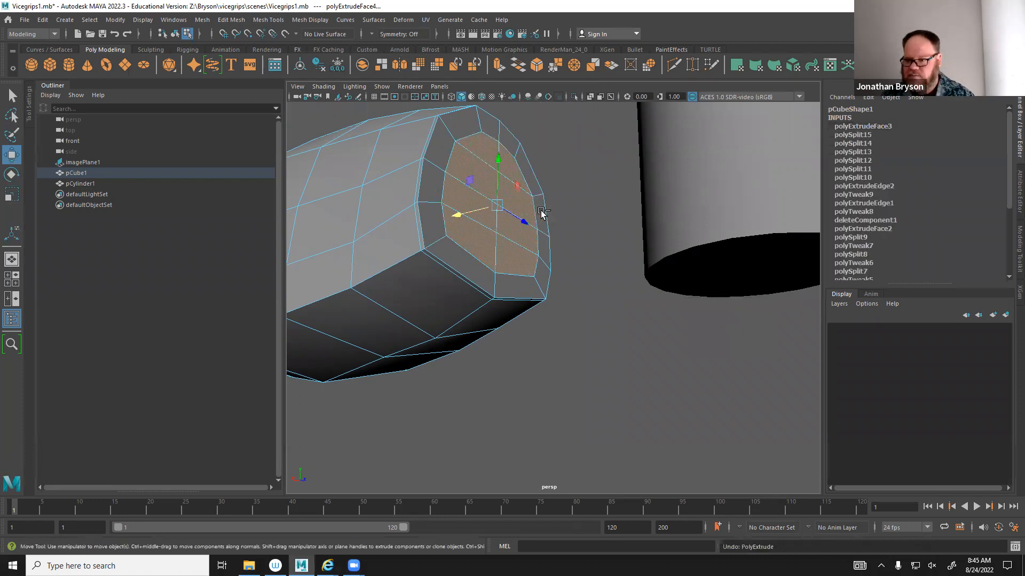
left_click_drag(521, 213, 551, 263, "alt")
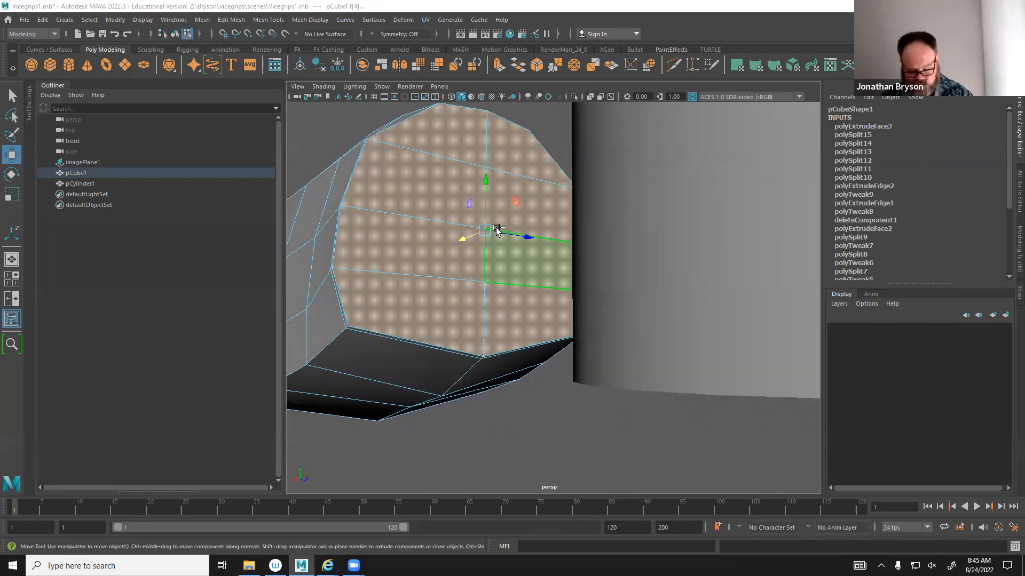
key("ctrl+r")
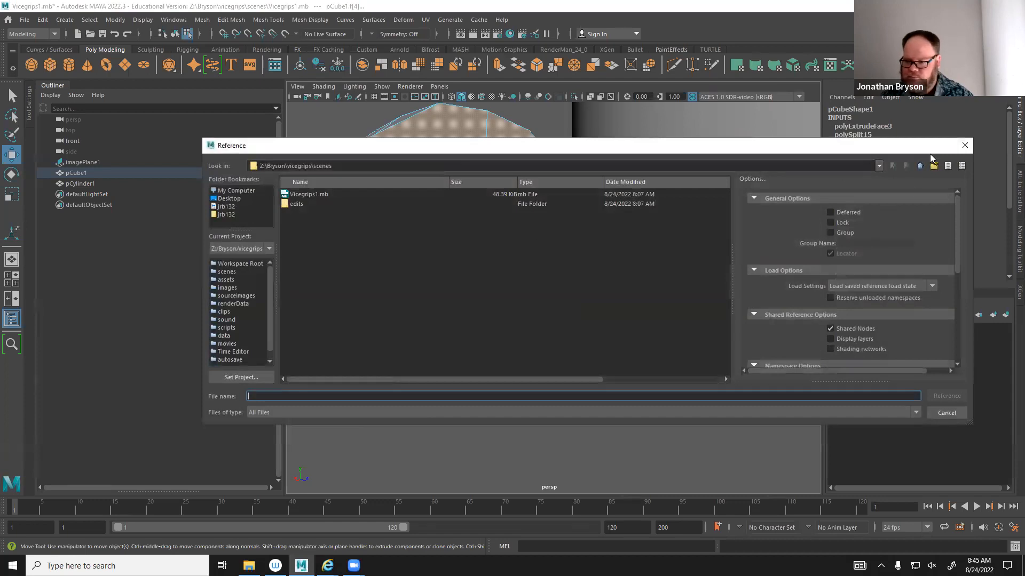
left_click(965, 147)
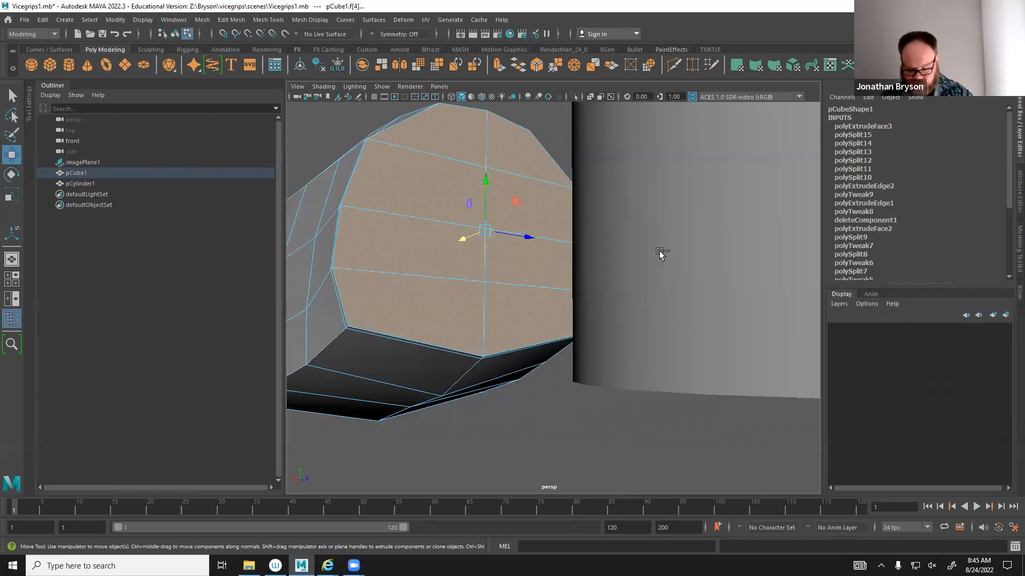
Extrude the handle's end faces and scale them uniformly to about 0.74 to form an inset ring.
key("ctrl+e")
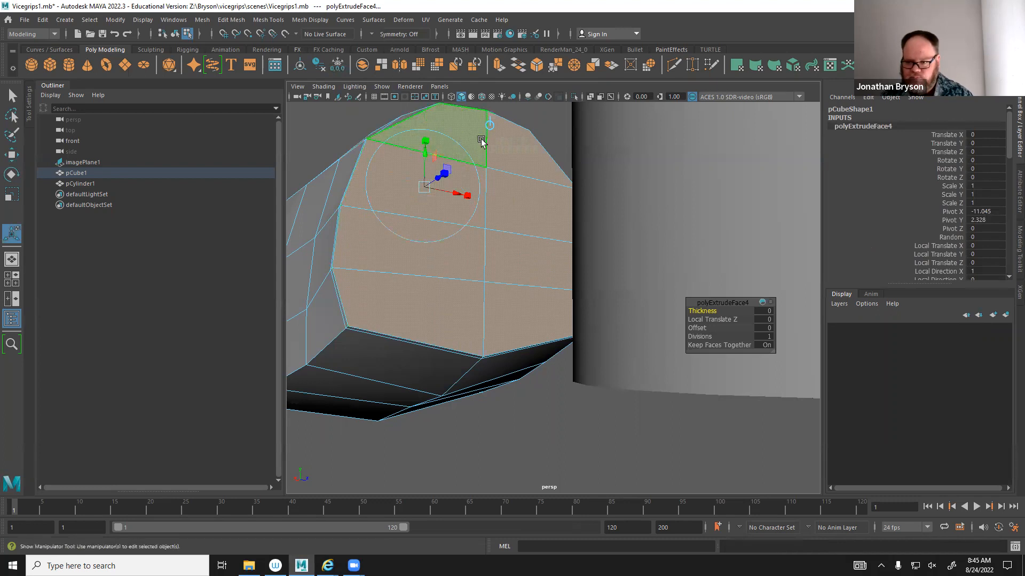
left_click(499, 160)
left_click(516, 282)
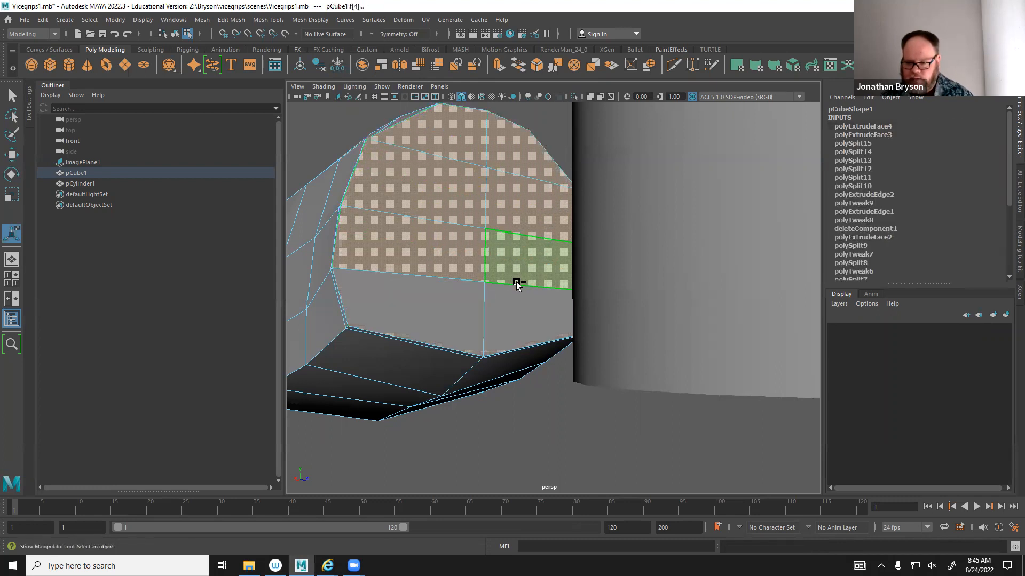
left_click(448, 308)
key("r")
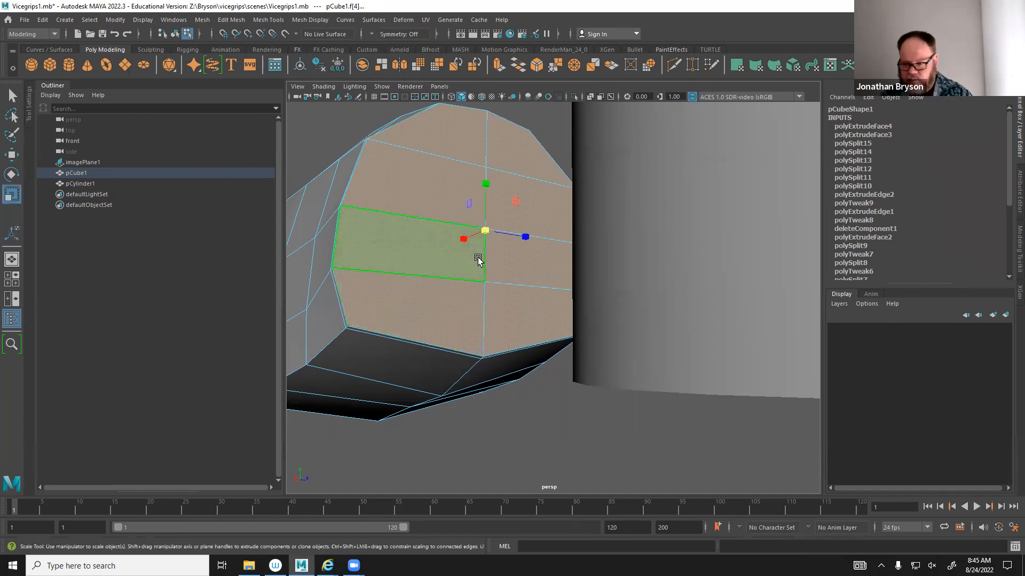
left_click_drag(484, 232, 412, 213)
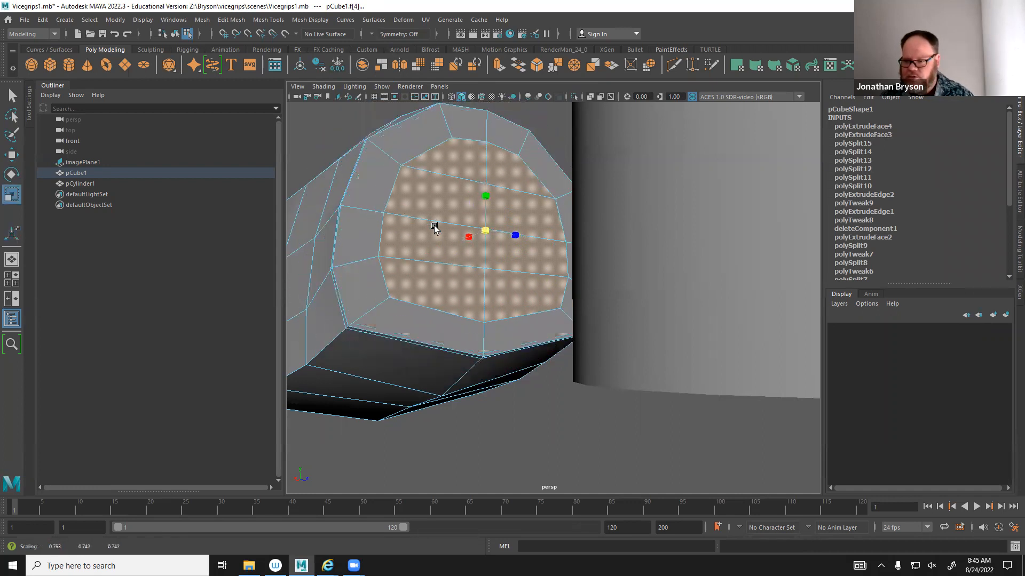
left_click_drag(482, 250, 567, 222, "alt")
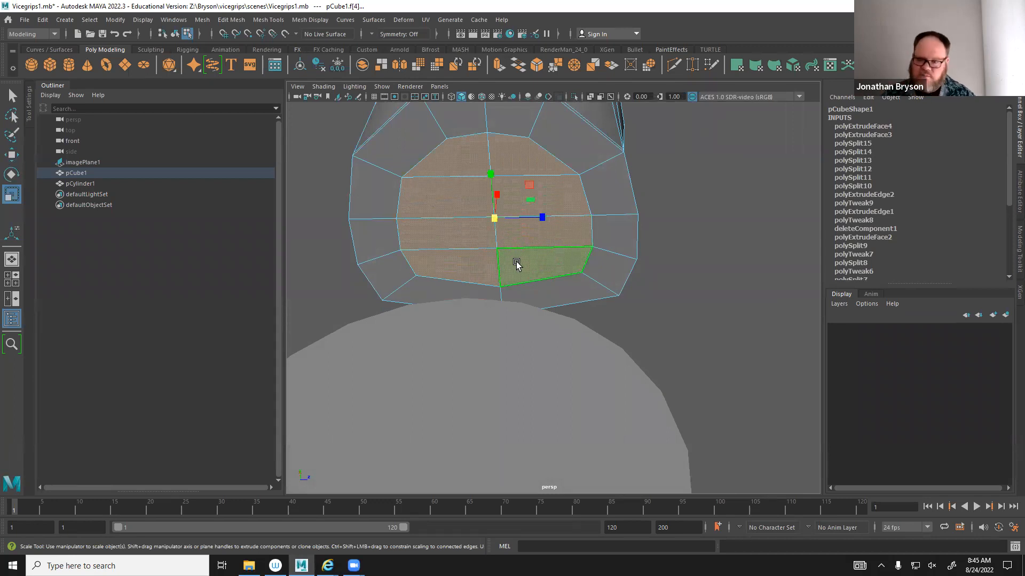
Select the cylinder and set its Z rotation to 90 so it lies along the handle's length.
left_click_drag(456, 244, 391, 269, "alt")
right_click_drag(603, 213, 664, 199)
key("e")
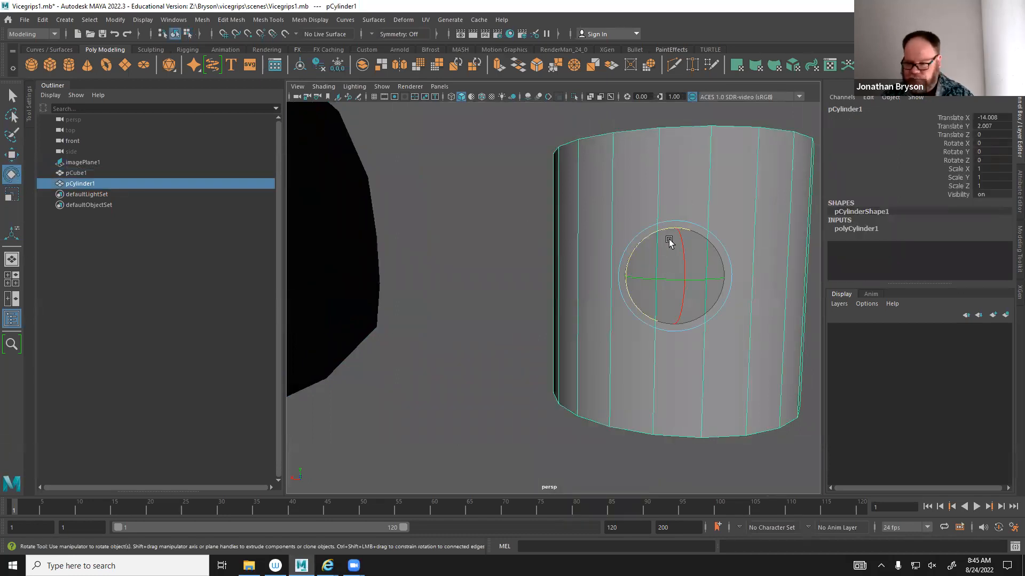
left_click_drag(651, 231, 619, 310)
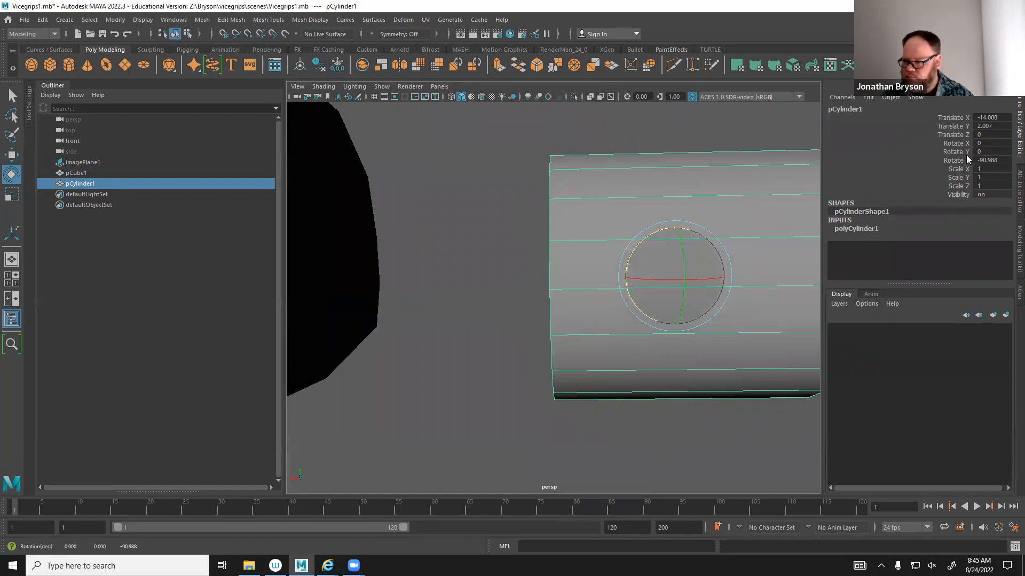
left_click(990, 160)
type("90")
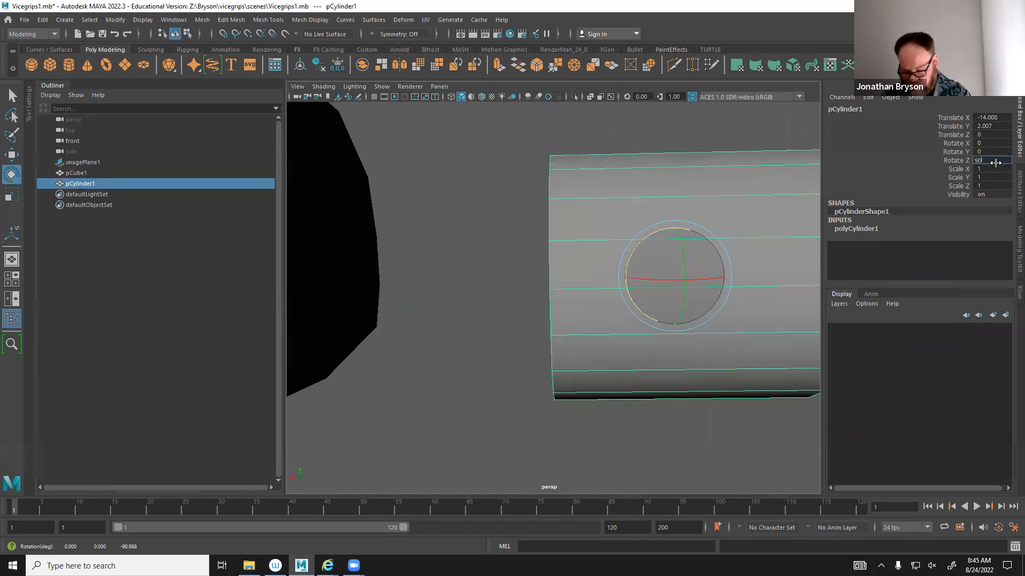
key("Return")
Move the cylinder along its length against the handle's flat end, to about X -11.79.
key("w")
right_click_drag(600, 389, 419, 391, "alt")
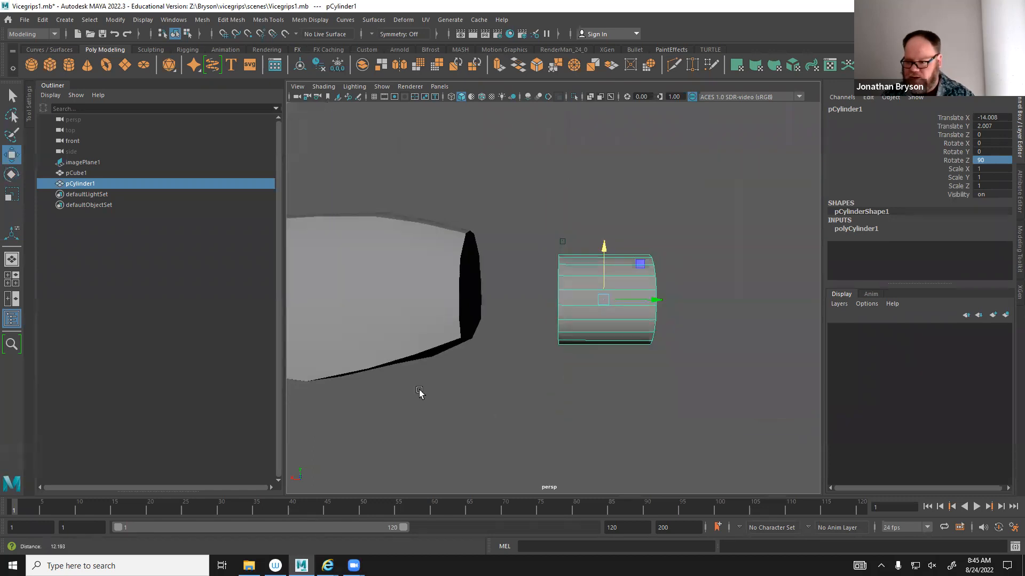
left_click_drag(655, 299, 508, 286)
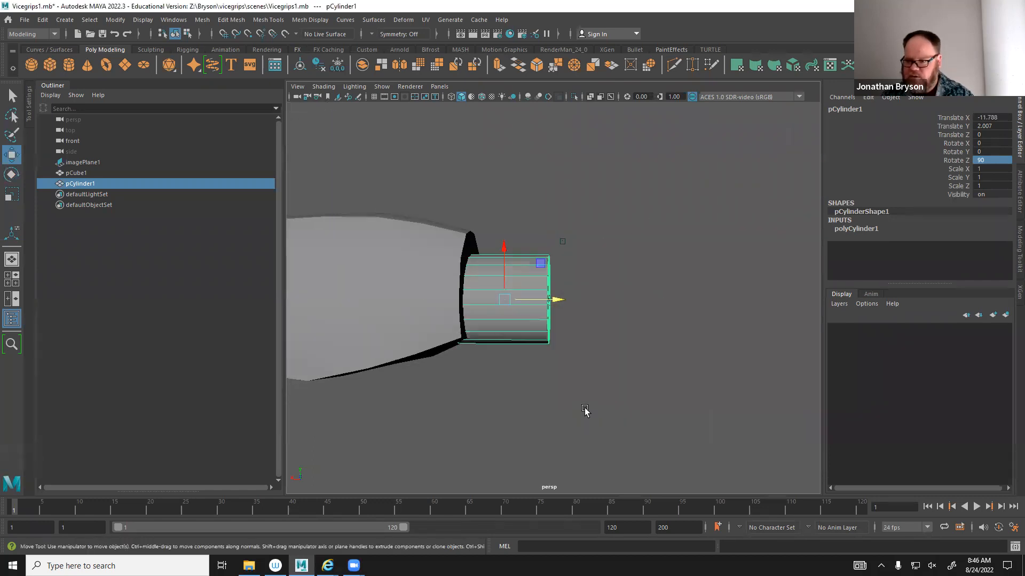
In the front view, raise the cylinder to about Y 2.28 to centre it on the reference photo's threaded screw.
key("space")
key("space")
key("f")
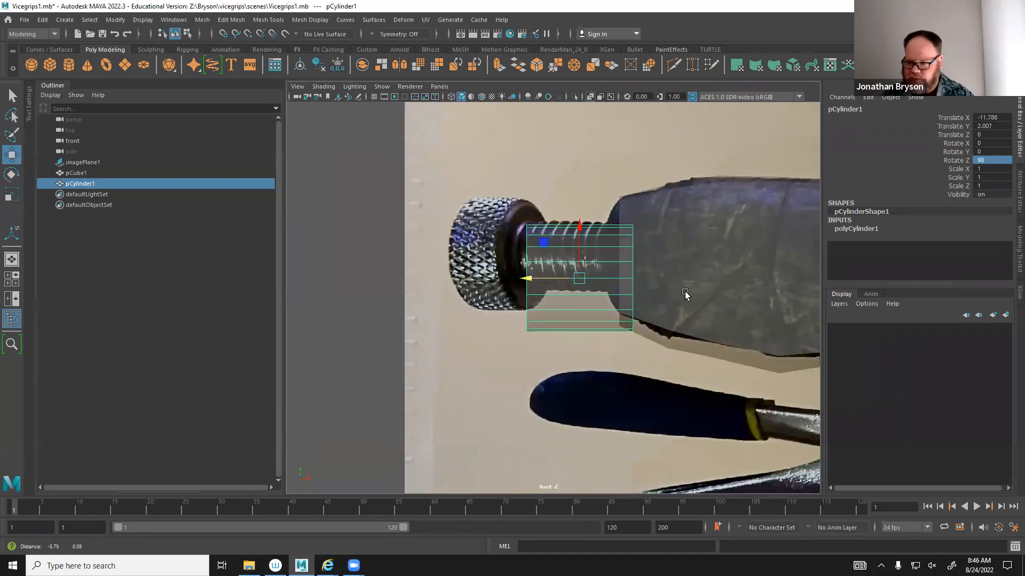
scroll(678, 348, "up", 3)
left_click_drag(567, 241, 566, 218)
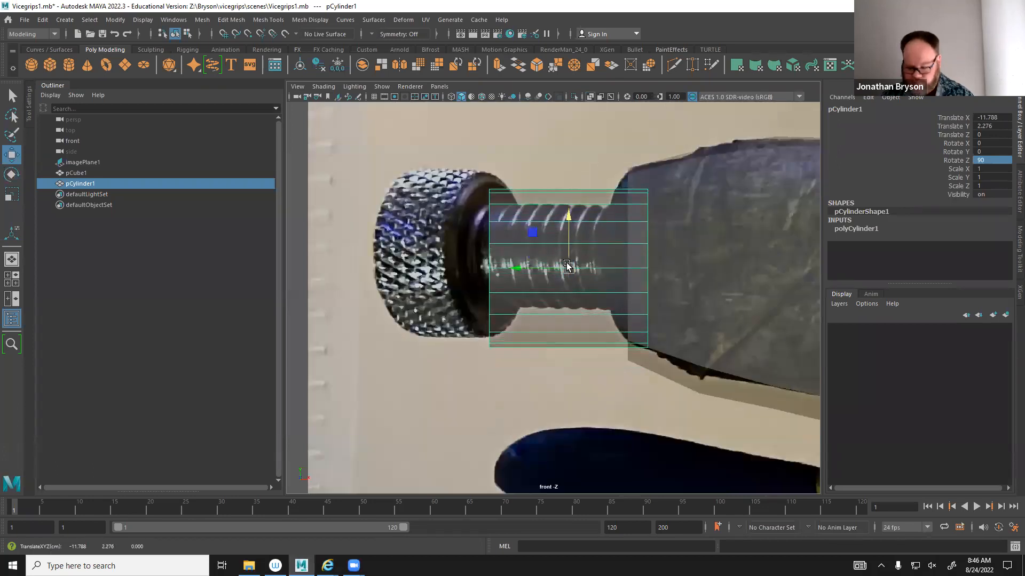
Scale the cylinder uniformly to about 0.69 and move it toward the handle, to about X -11.21, Y 2.39.
key("r")
left_click_drag(567, 265, 565, 209)
key("w")
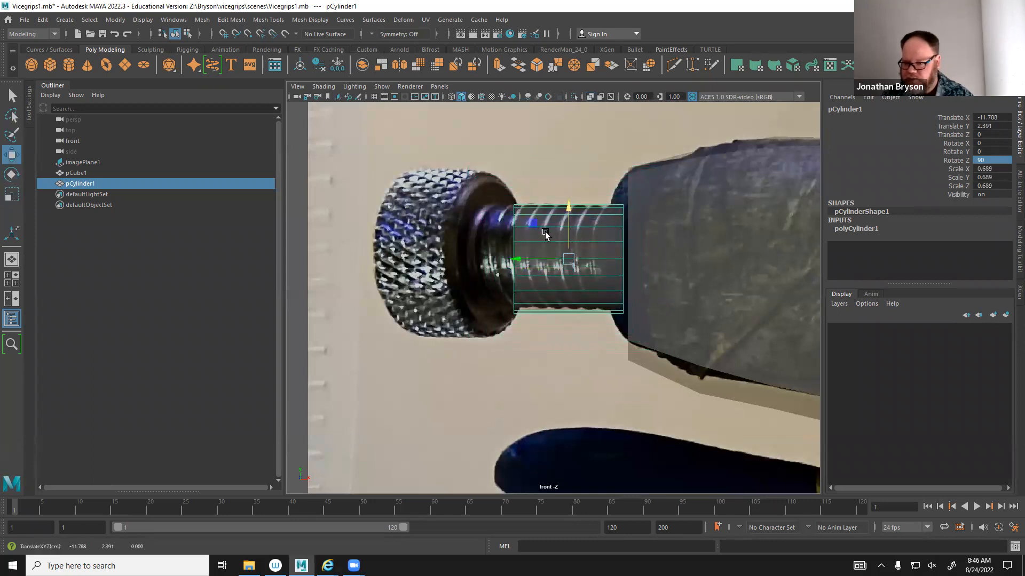
left_click_drag(513, 259, 559, 259)
In the perspective view, switch the handle to vertex editing and turn on Object Z symmetry.
key("space")
key("space")
left_click_drag(641, 222, 475, 272, "alt")
left_click(447, 291)
right_click_drag(474, 271, 431, 276)
left_click(480, 292)
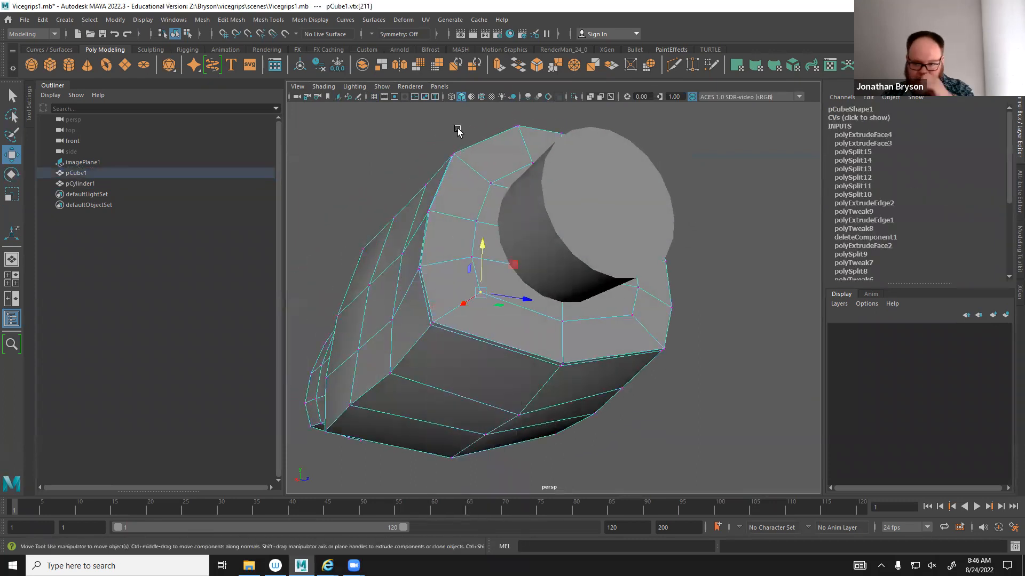
left_click(267, 20)
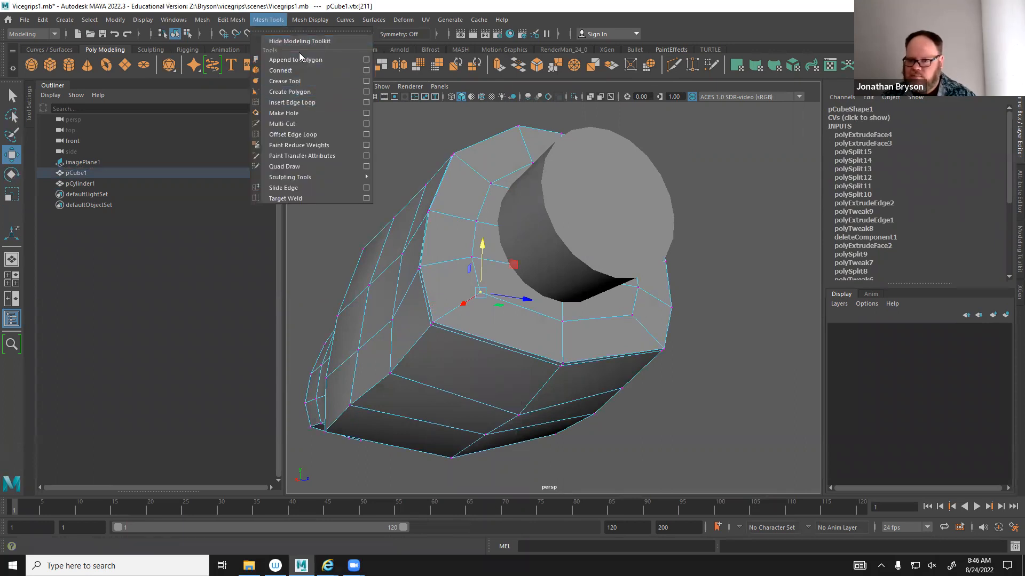
mouse_move(201, 19)
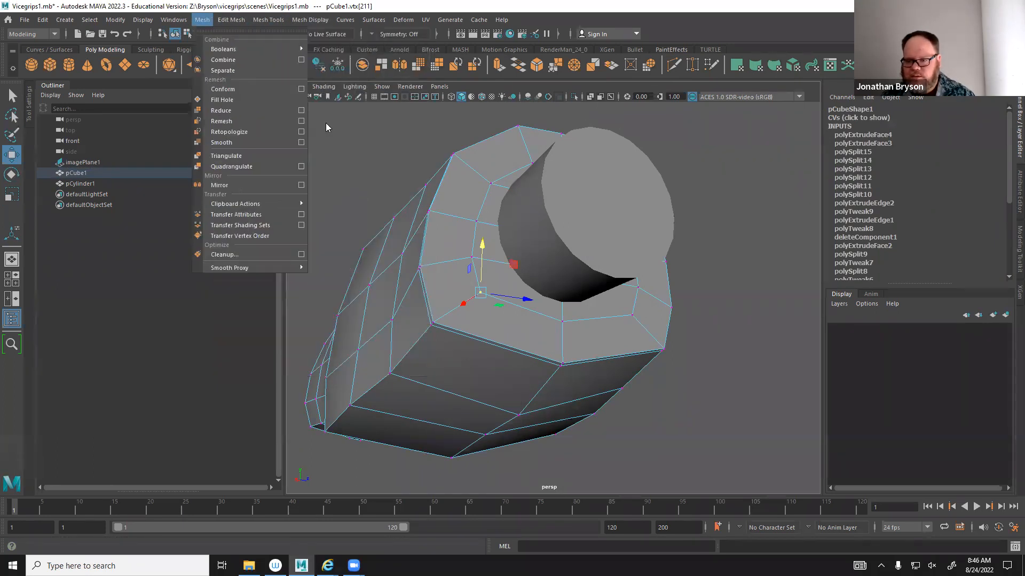
left_click(308, 35)
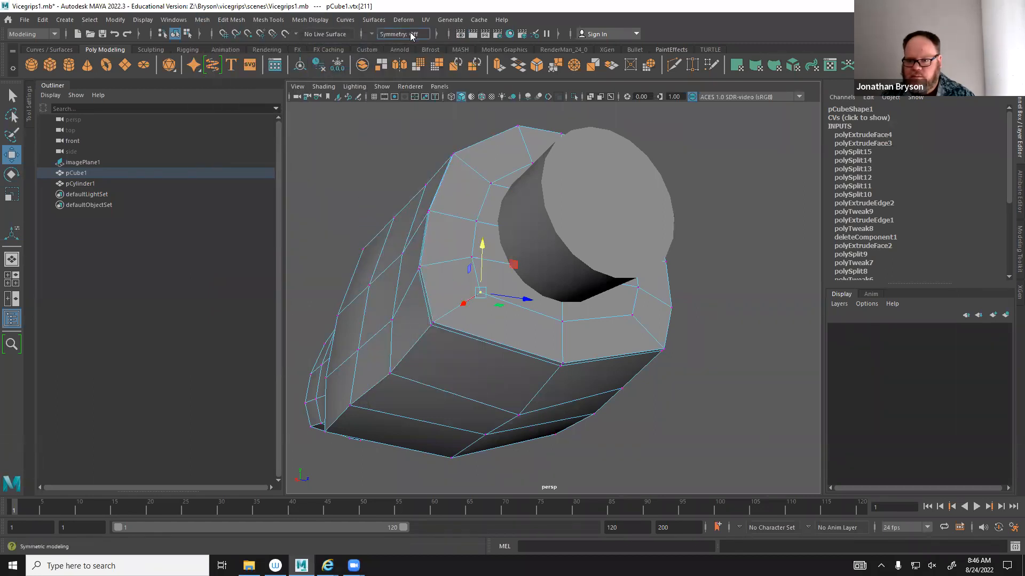
left_click(395, 36)
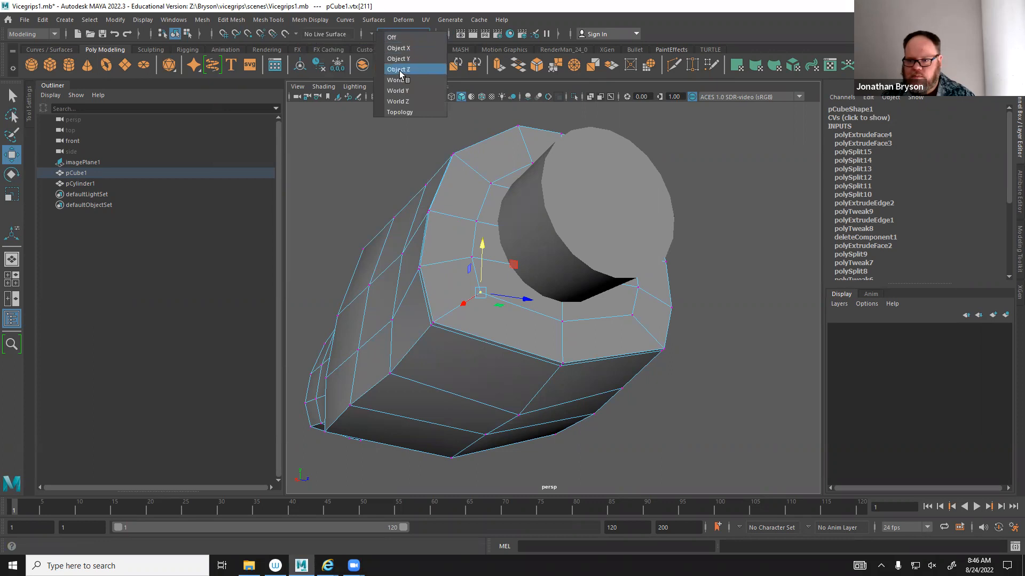
left_click(400, 69)
Move the inset ring's side and top vertices on the handle's end to fit closely around the cylinder.
left_click_drag(555, 313, 543, 257, "alt")
left_click(553, 305)
left_click(457, 264)
left_click_drag(494, 234, 528, 247)
left_click(452, 229)
left_click(467, 258)
left_click_drag(499, 216, 512, 219)
left_click(521, 202)
left_click_drag(553, 170, 545, 206)
left_click(535, 190)
left_click(533, 139)
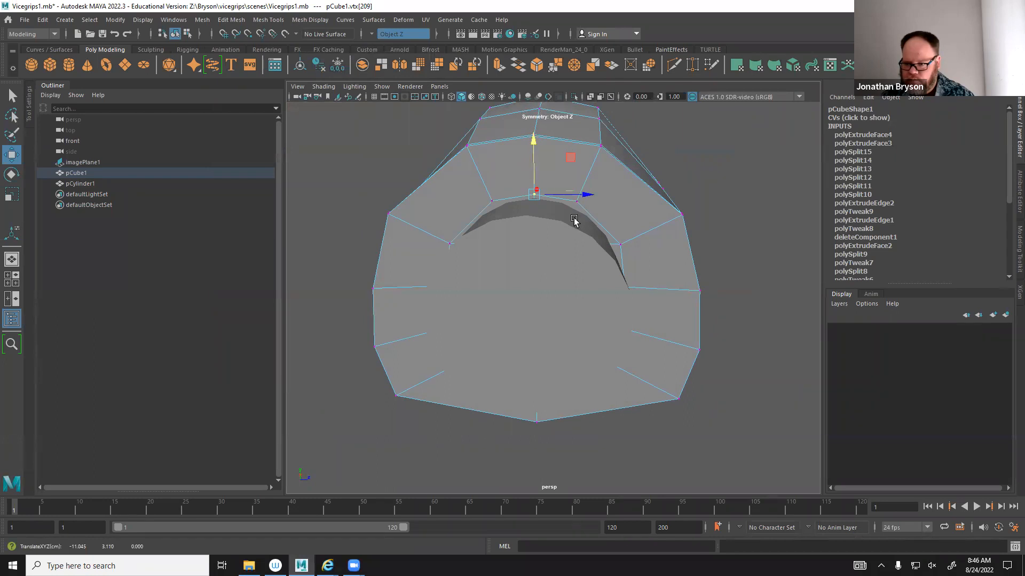
Adjust the inset ring's remaining upper vertices on the opposite side so the ring rounds off evenly around the cylinder.
left_click(576, 201)
left_click_drag(606, 169, 619, 171)
left_click(621, 242)
left_click_drag(658, 209, 654, 214)
left_click_drag(669, 293, 664, 348, "alt")
left_click(573, 319)
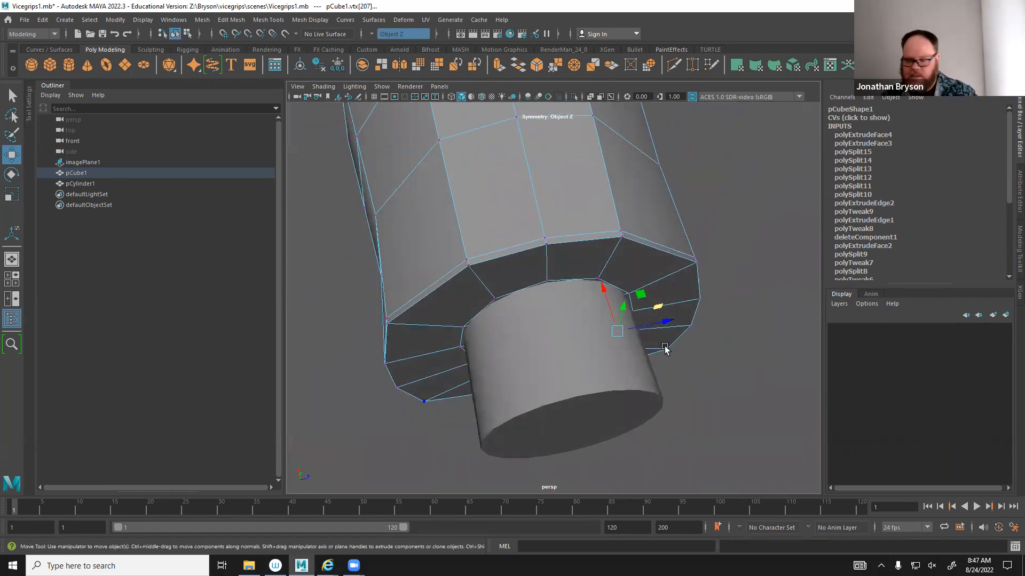
Return to object selection and lower the cylinder to about Y 0.24, clear of the handle's end.
left_click_drag(537, 393, 572, 283, "alt")
right_click_drag(569, 271, 611, 254)
left_click_drag(514, 277, 539, 224, "alt")
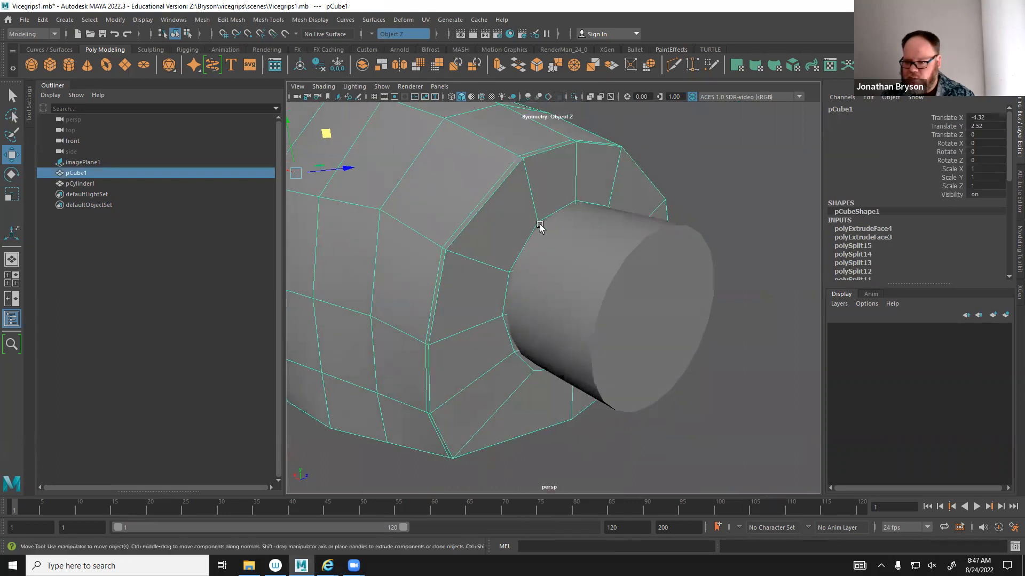
left_click(586, 265)
left_click_drag(589, 269, 587, 470)
Extrude the faces inside the inset ring about 1.11 into the handle to form a recess.
left_click(553, 253)
right_click_drag(553, 253, 560, 281)
left_click(561, 229)
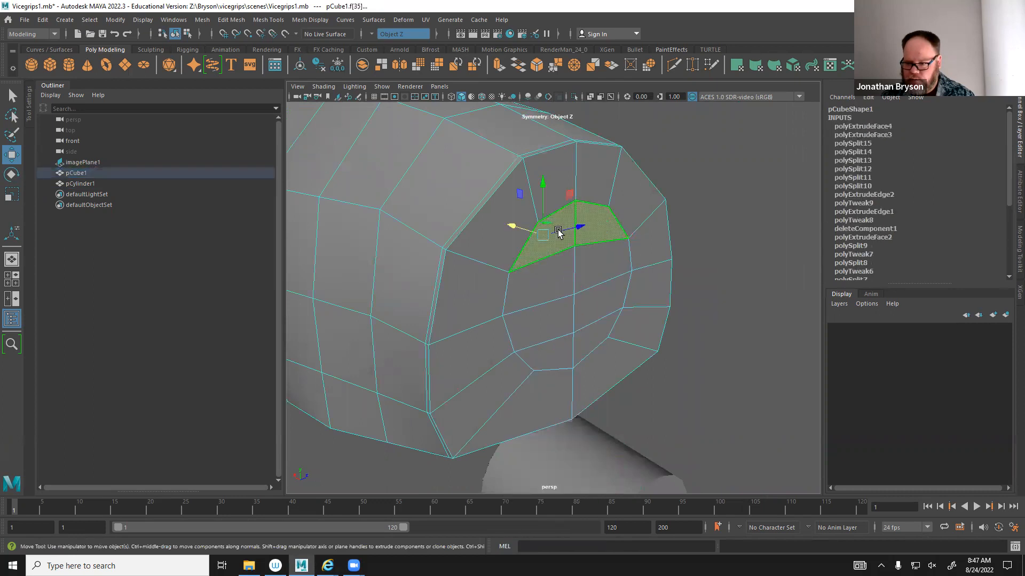
left_click(552, 311, "shift")
key("ctrl+e")
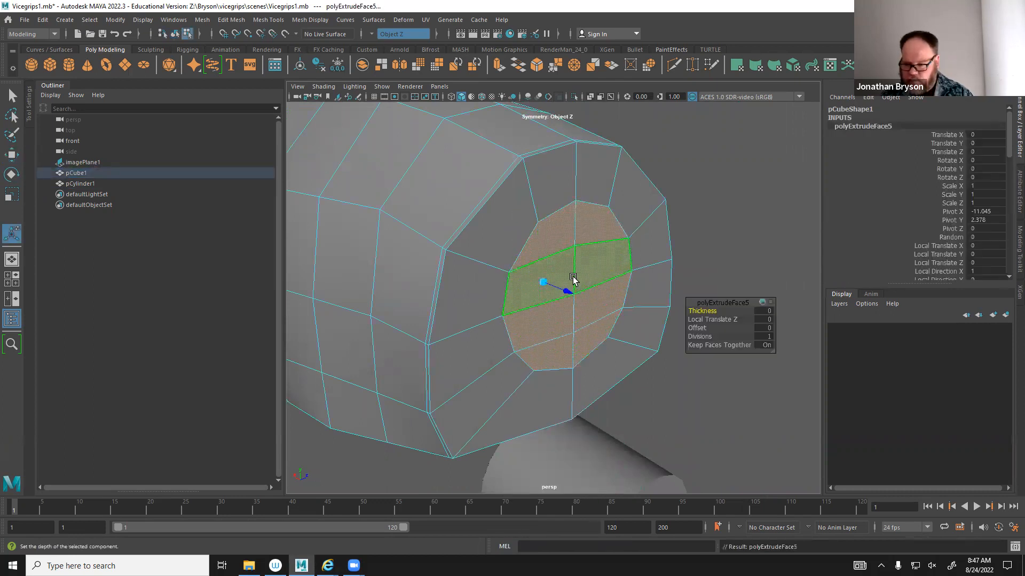
left_click_drag(560, 293, 486, 258)
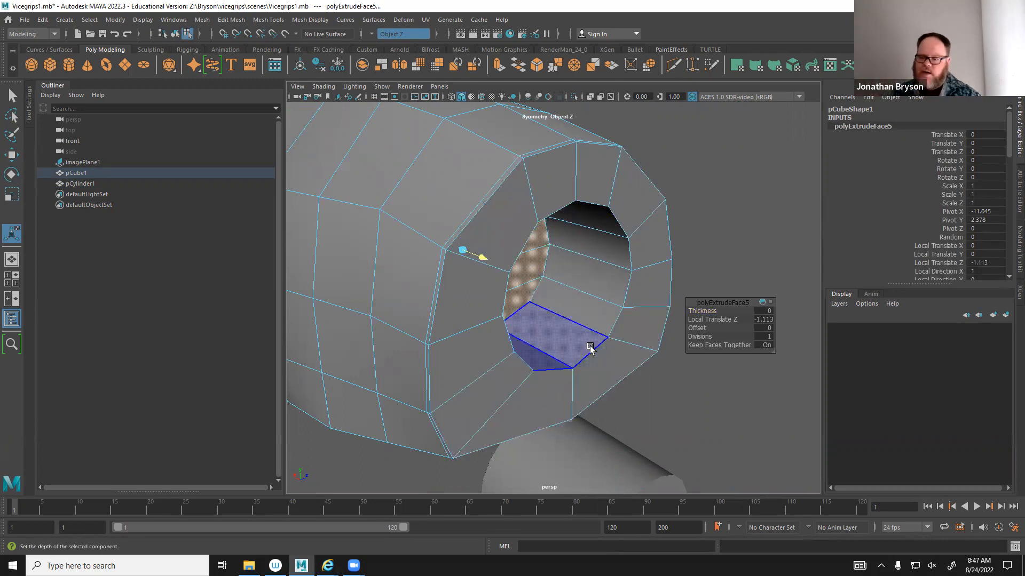
Undo the recess extrusion and try pushing the ring's uppermost inner faces into the handle without extruding.
key("ctrl+z")
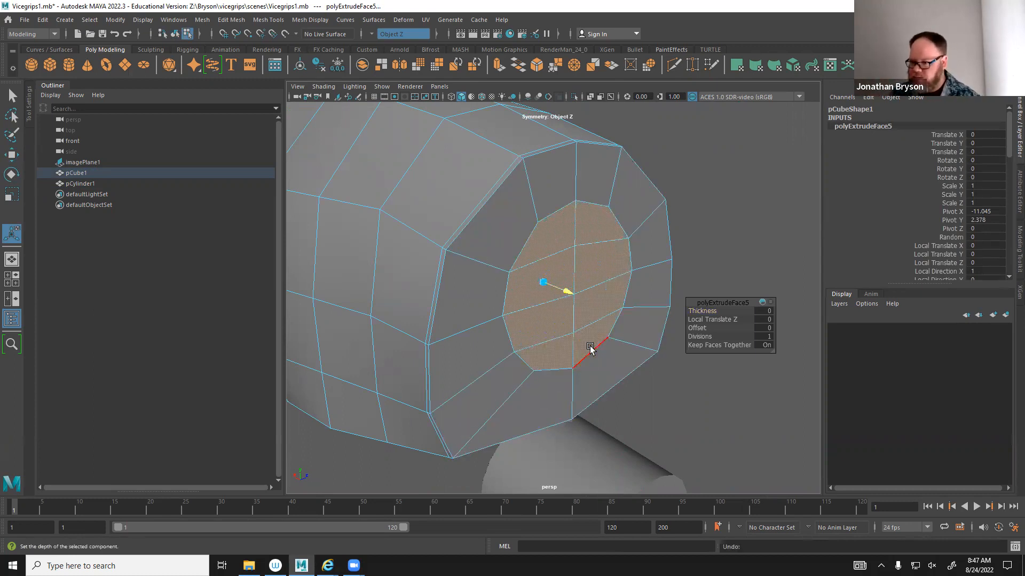
key("ctrl+z")
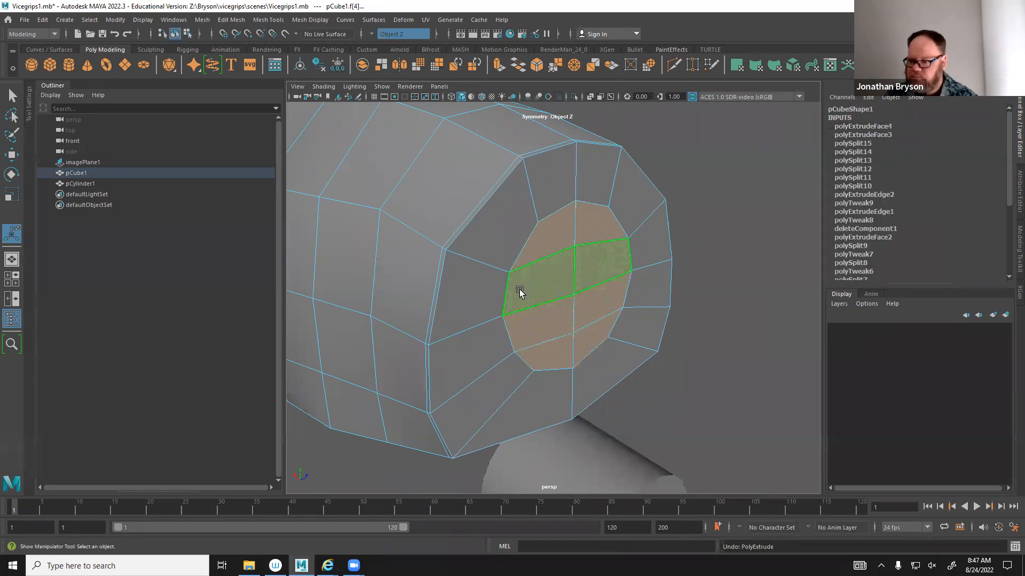
left_click(544, 243)
key("w")
left_click_drag(515, 230, 480, 217)
key("ctrl+z")
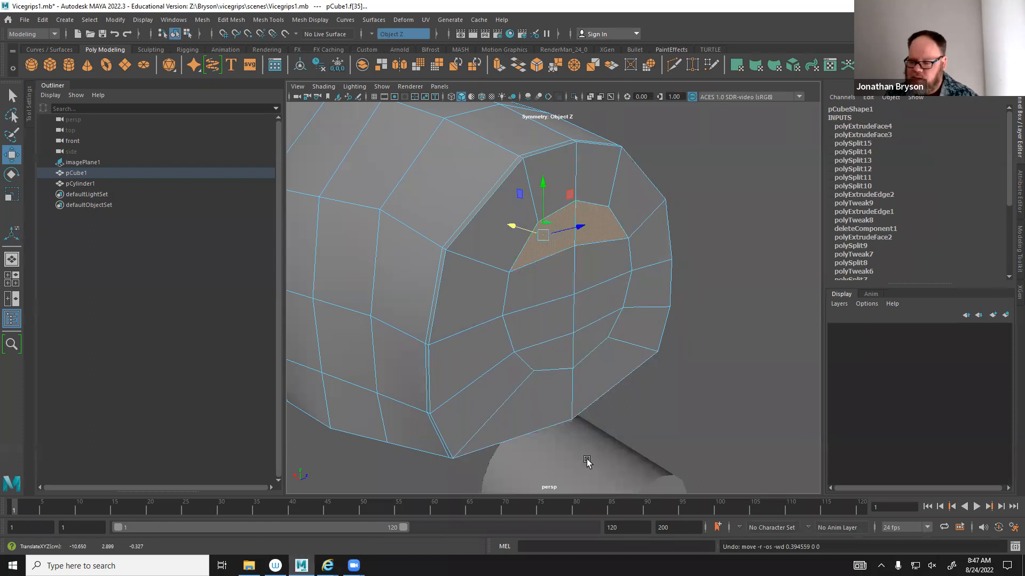
Select the lowered cylinder and save the scene.
left_click(587, 457)
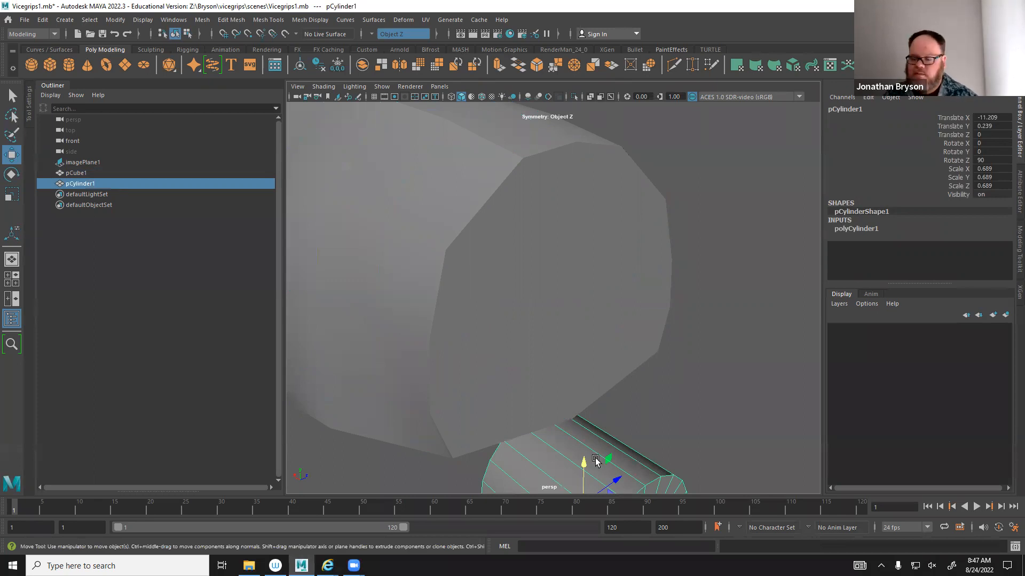
middle_click_drag(586, 464, 587, 412, "alt")
key("ctrl+s")
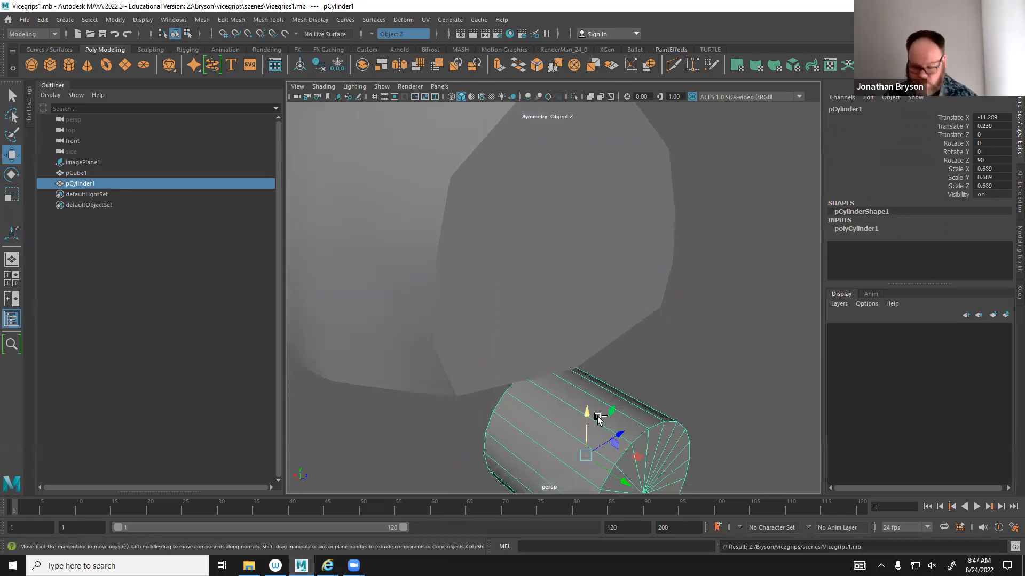
Raise the cylinder to about Y 2.45 and push it into the handle's end, to about X -10.57.
key("ctrl+z")
left_click(603, 424)
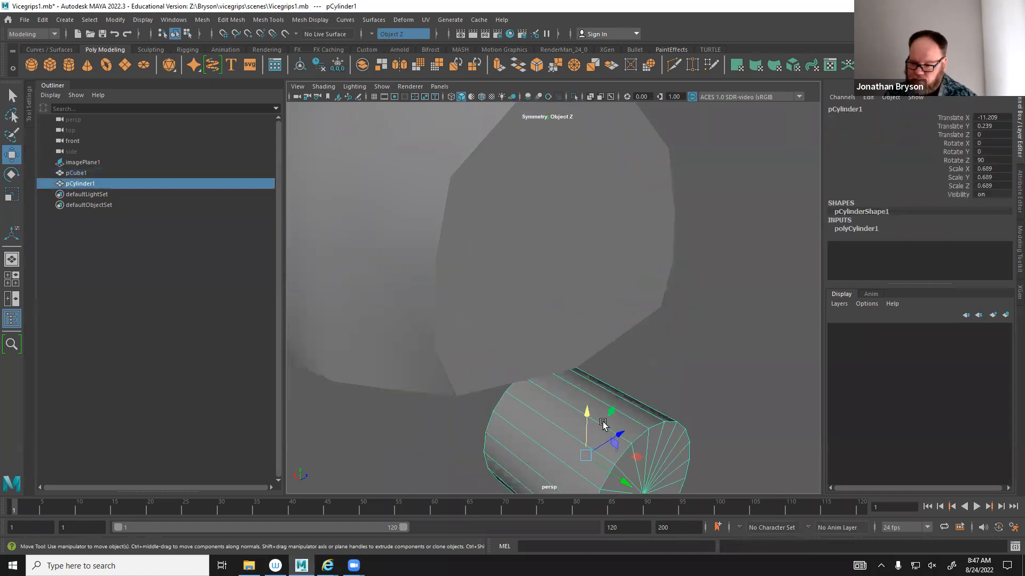
key("f")
left_click_drag(609, 170, 607, 163)
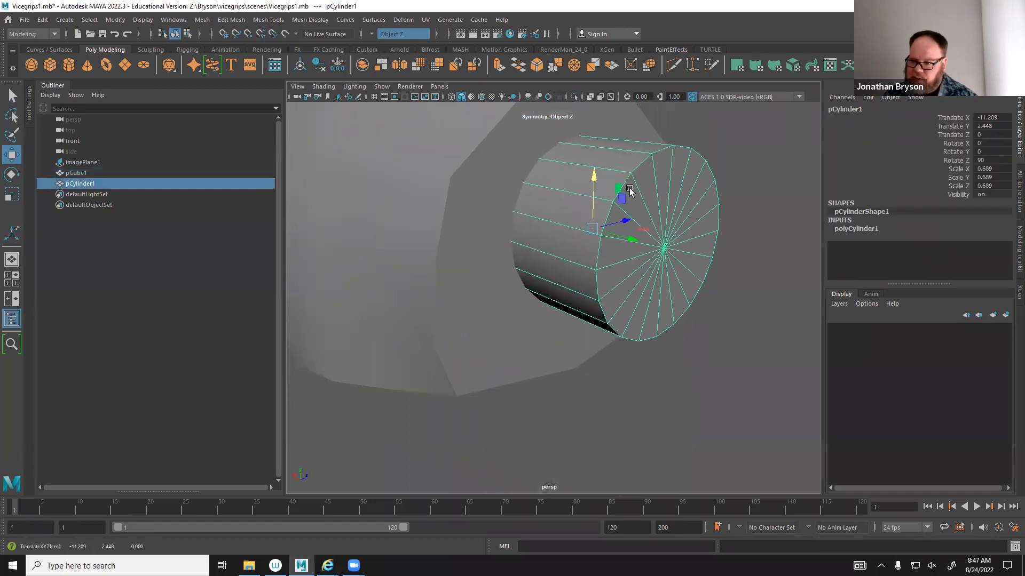
middle_click_drag(660, 188, 631, 271, "alt")
left_click_drag(490, 330, 593, 321, "alt")
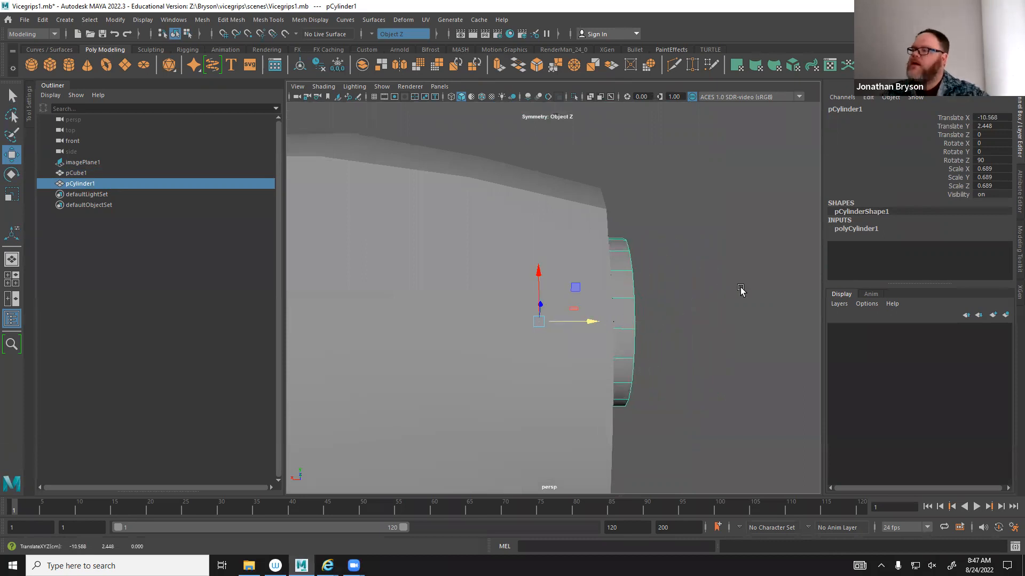
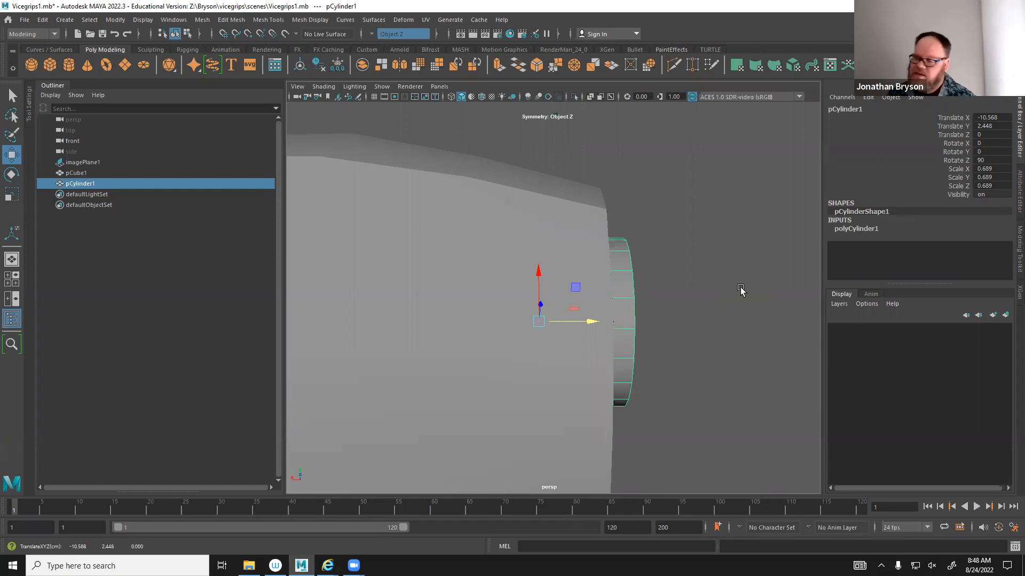
Lower the cylinder to about Y 2.34 to centre it within the handle's inset ring.
left_click(526, 195)
left_click(541, 312, "shift")
left_click(615, 323)
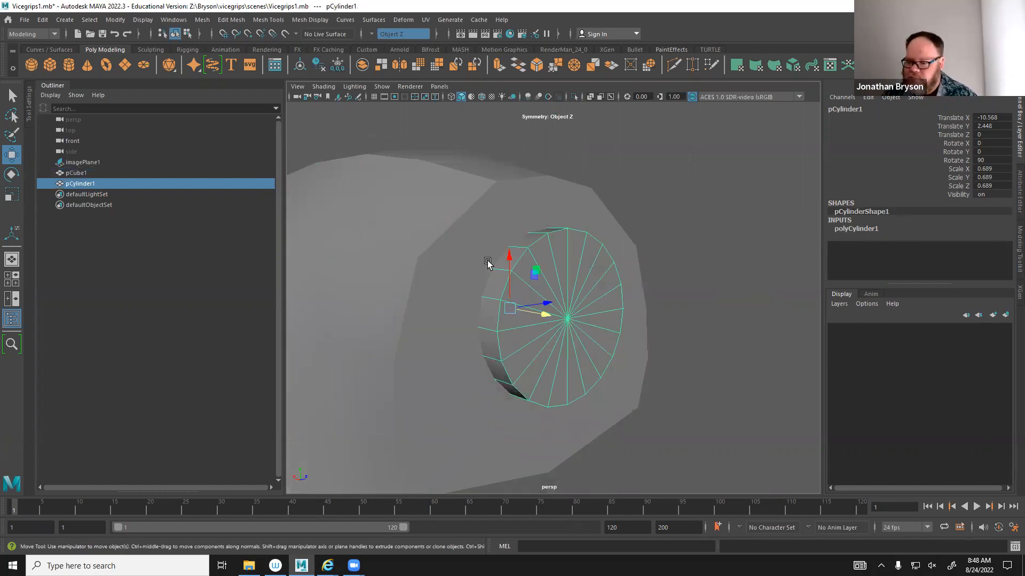
left_click(542, 250)
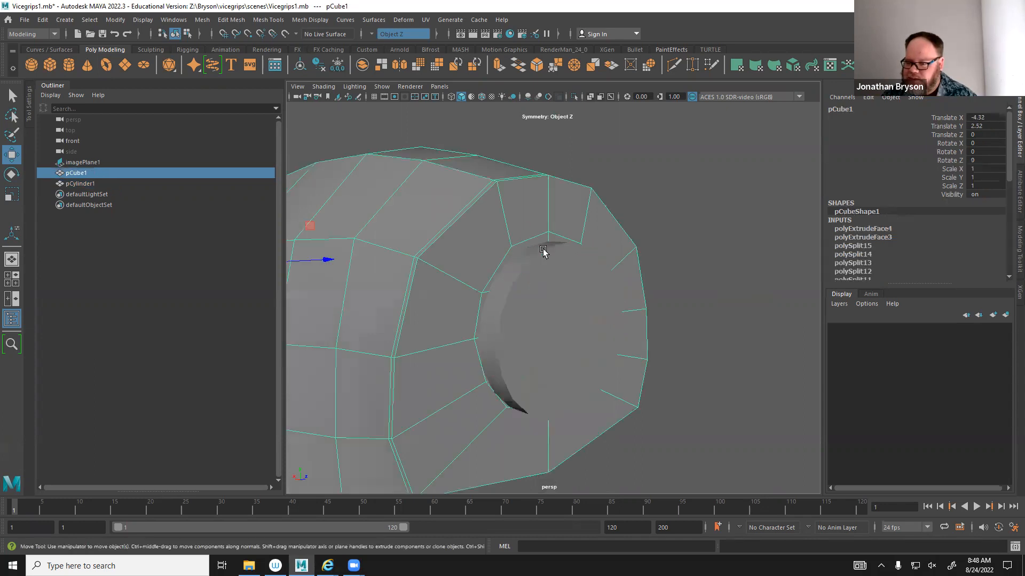
left_click(558, 283)
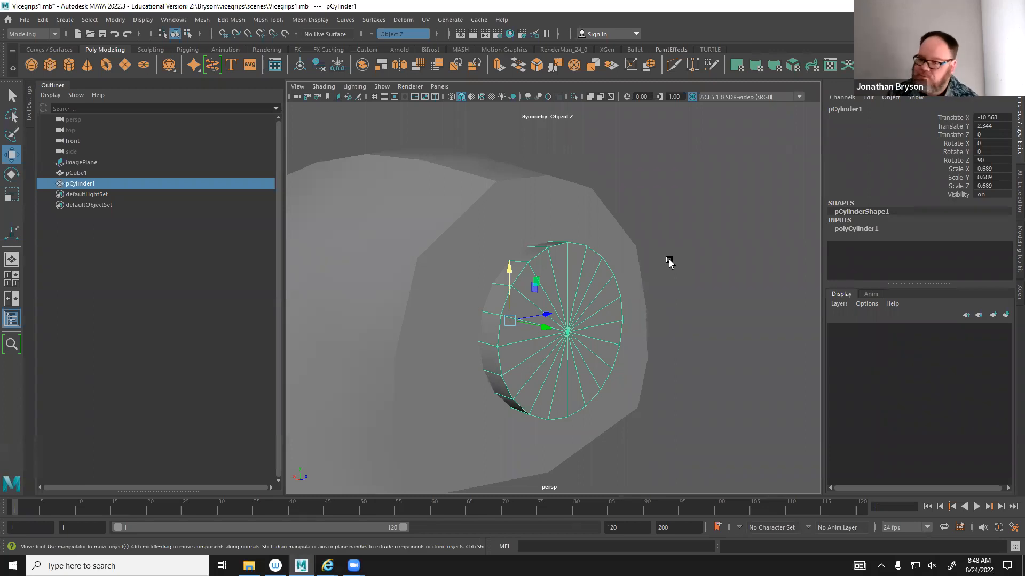
Select the handle together with the cylinder and examine from inside how they overlap.
left_click(512, 197)
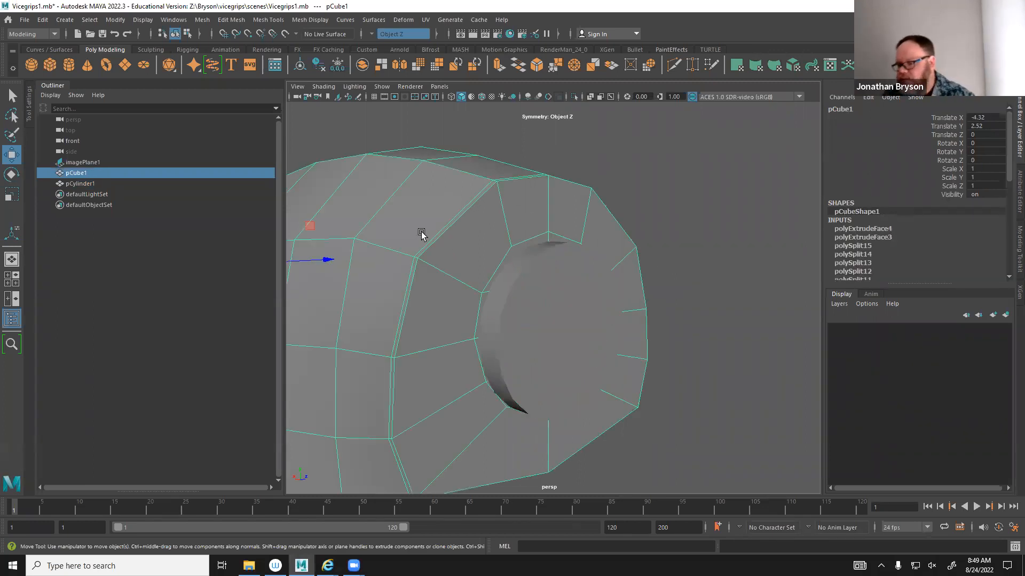
left_click(553, 309, "shift")
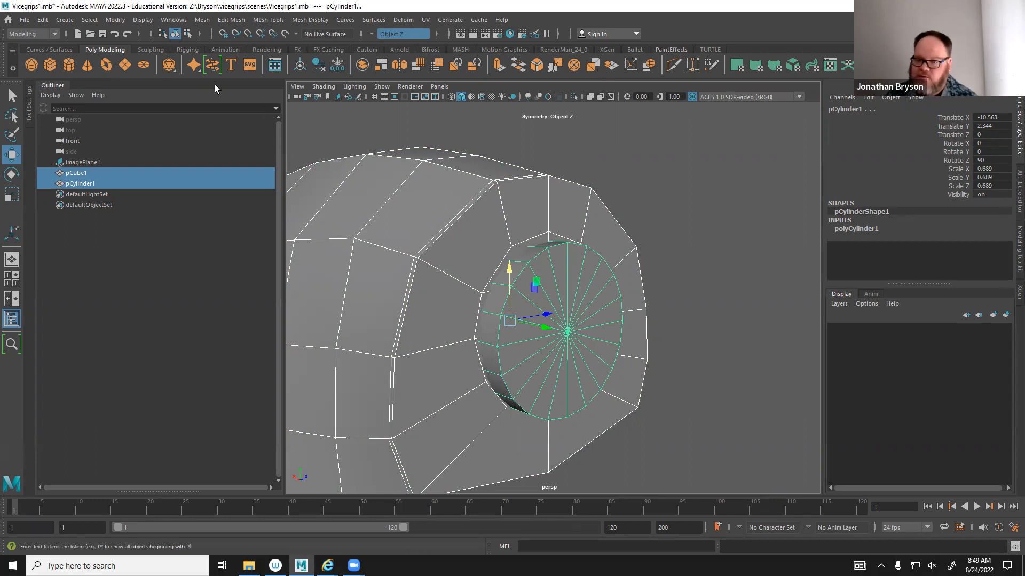
left_click(202, 20)
mouse_move(239, 50)
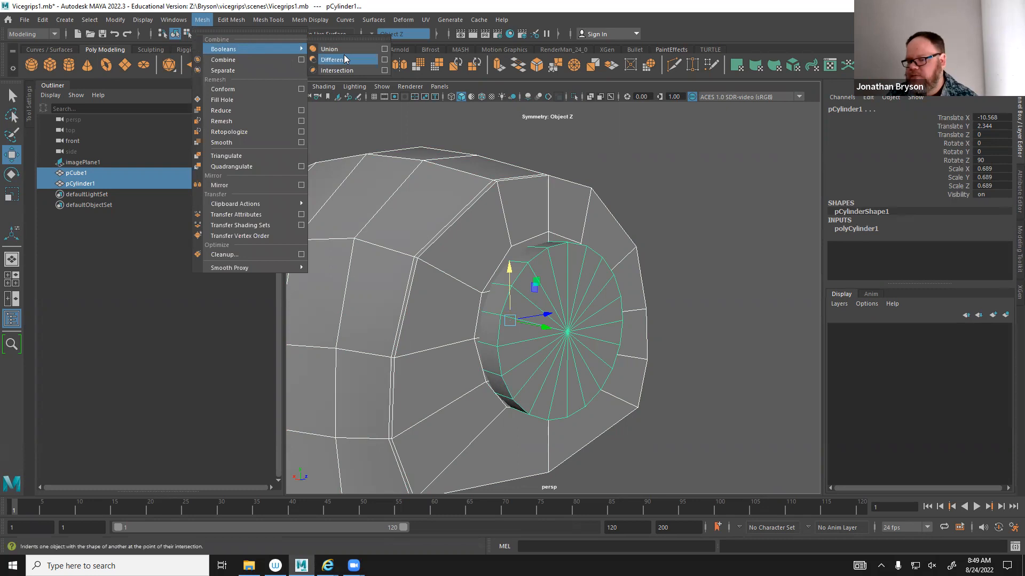
left_click_drag(538, 321, 659, 304, "alt")
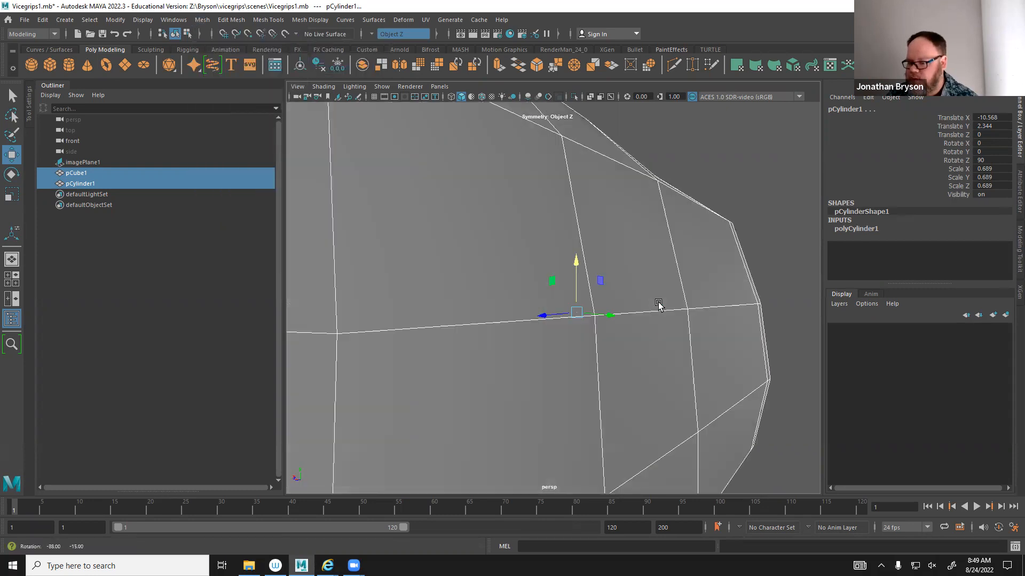
middle_click_drag(659, 304, 530, 291, "alt")
right_click_drag(531, 290, 610, 308, "alt")
left_click_drag(609, 308, 659, 307, "alt")
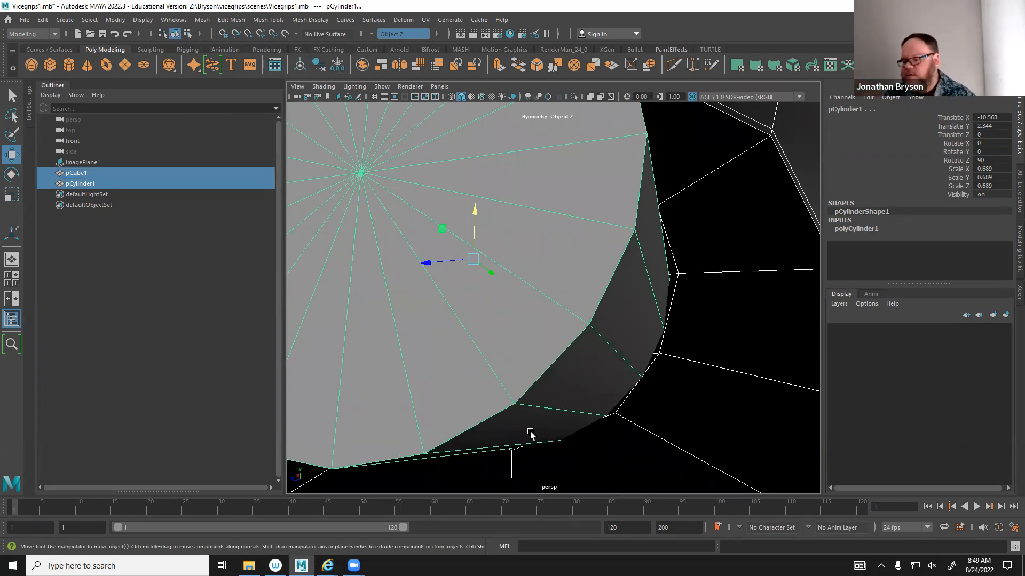
left_click_drag(577, 353, 638, 288, "alt")
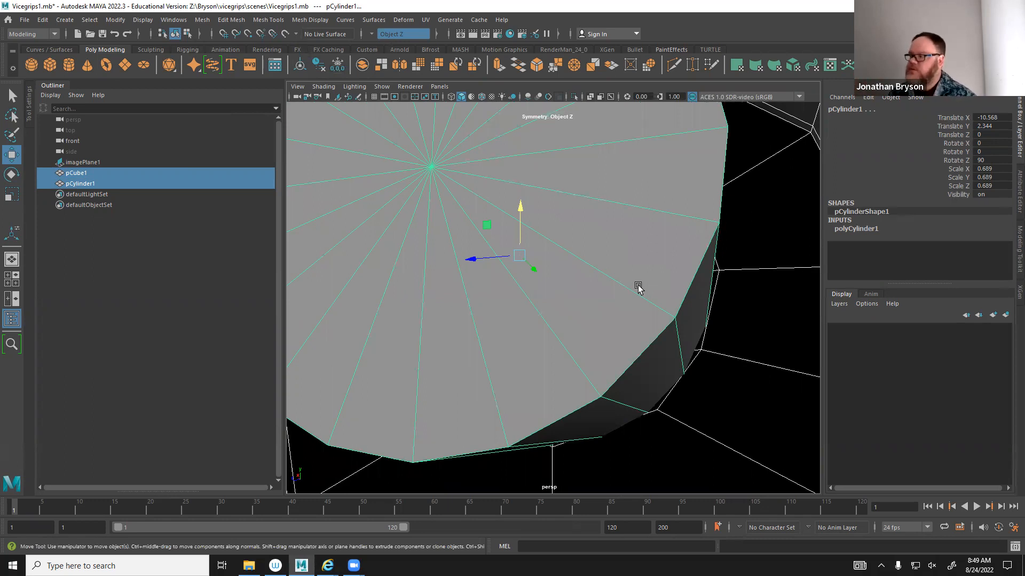
left_click_drag(696, 255, 453, 223, "alt")
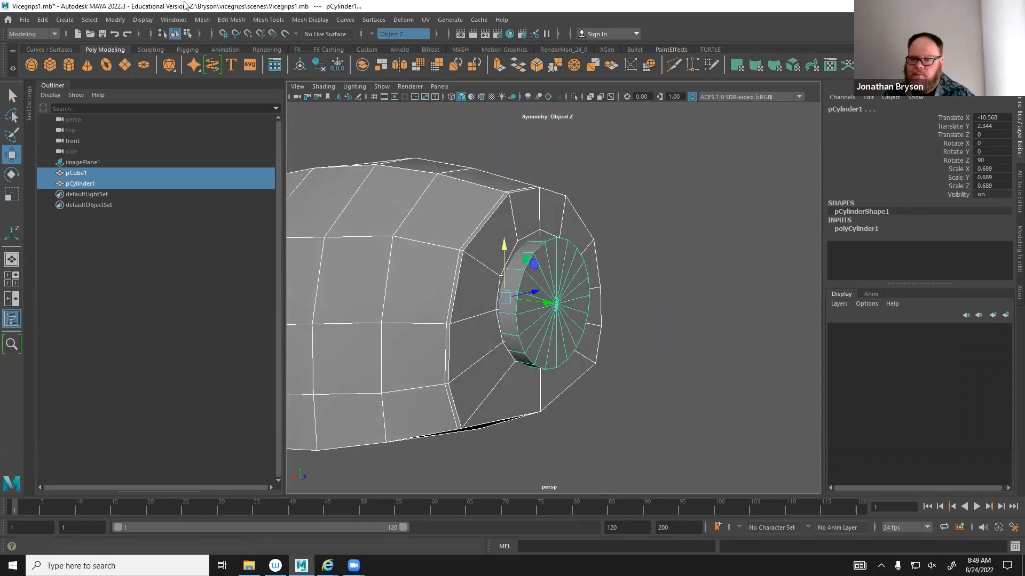
Merge the handle and the cylinder into one mesh with a Boolean Union and inspect the joint from inside.
left_click(202, 20)
mouse_move(291, 48)
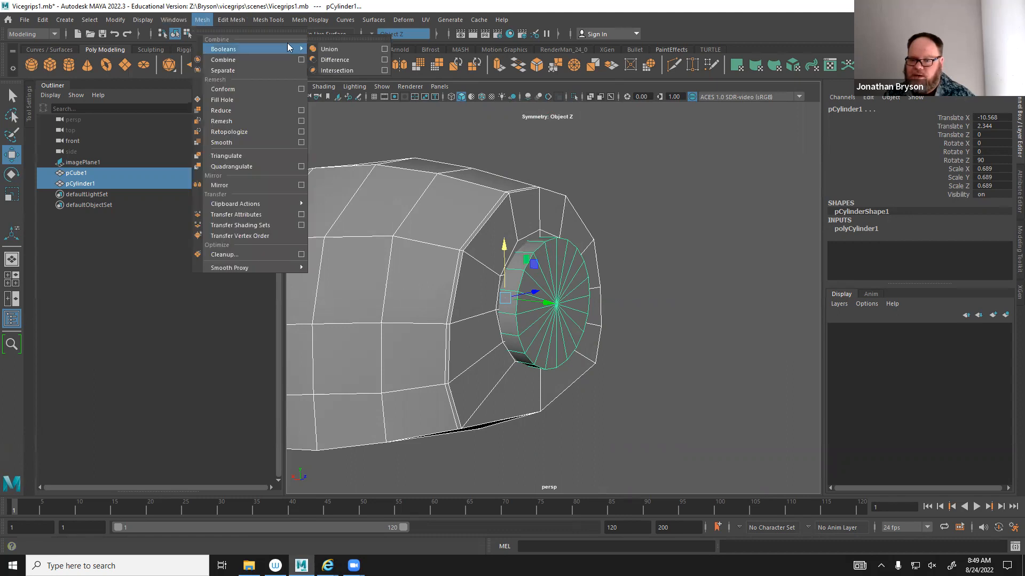
left_click(322, 39)
left_click(336, 42)
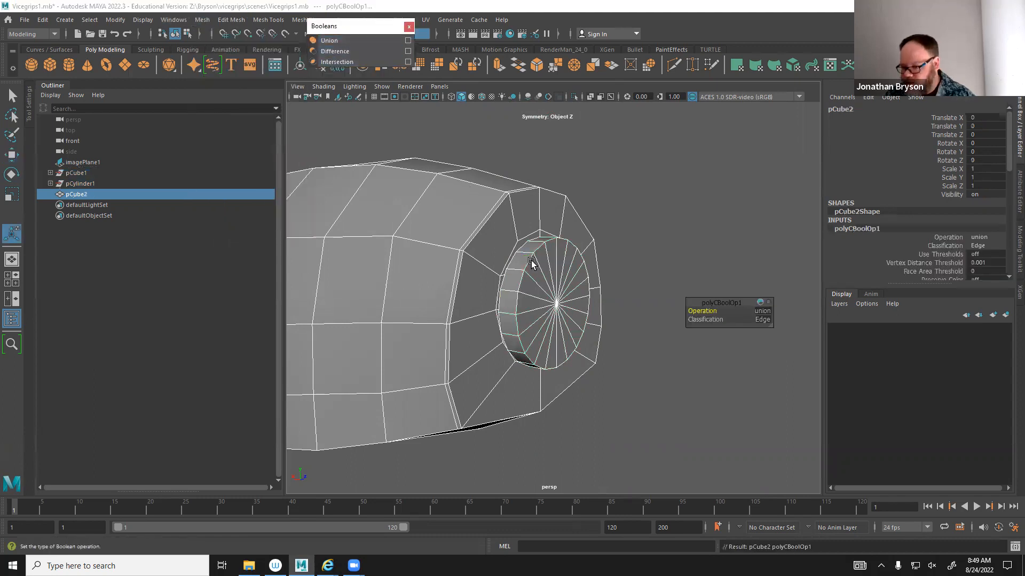
left_click_drag(530, 260, 705, 251, "alt")
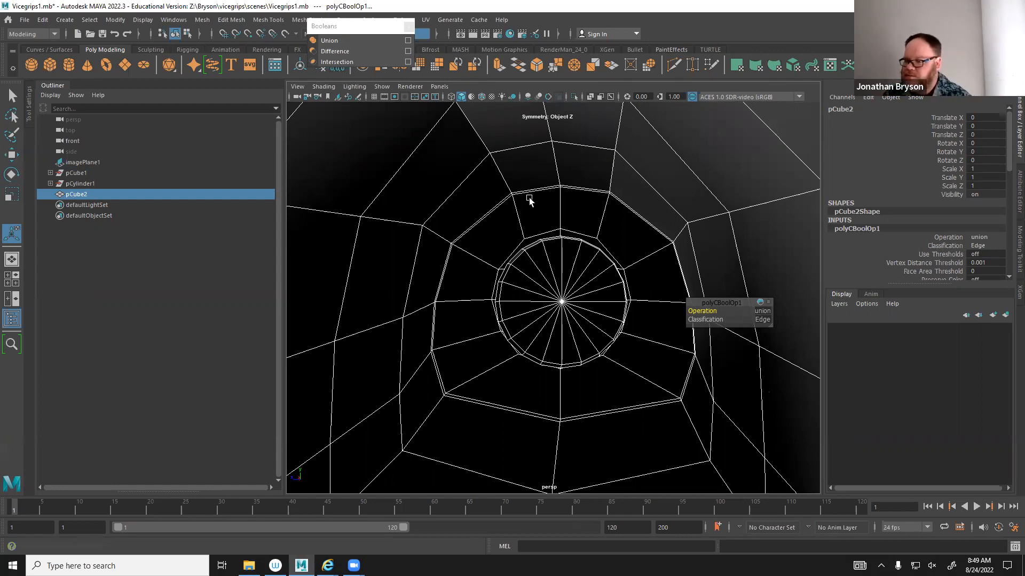
mouse_move(598, 232)
left_mouse_down("alt")
mouse_move(590, 217)
mouse_move(584, 224)
left_mouse_up("alt")
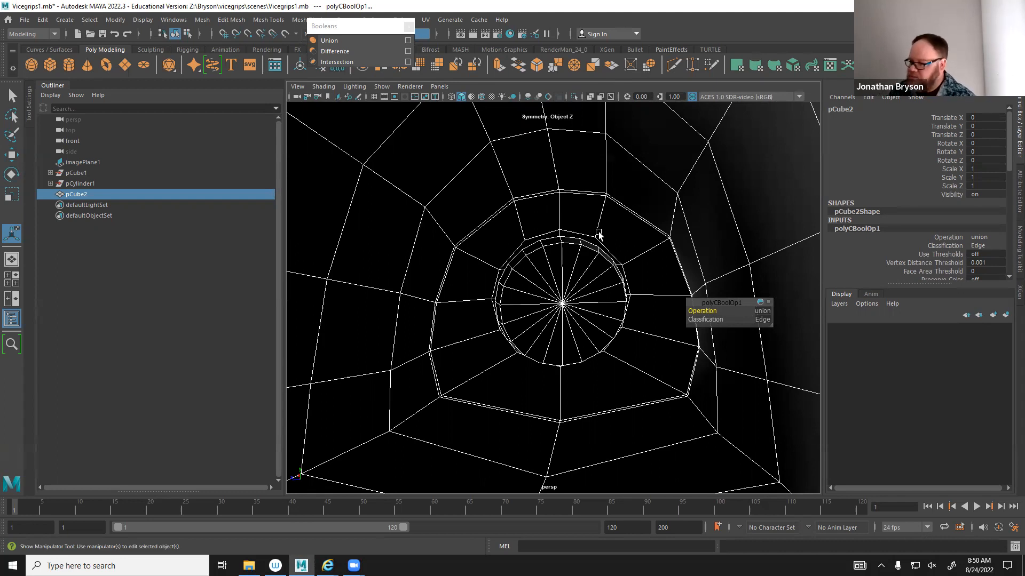
Undo the Boolean Union of the handle and the cylinder.
key("ctrl+z")
mouse_move(652, 286)
left_mouse_down("alt")
mouse_move(461, 282)
mouse_move(406, 251)
left_mouse_up("alt")
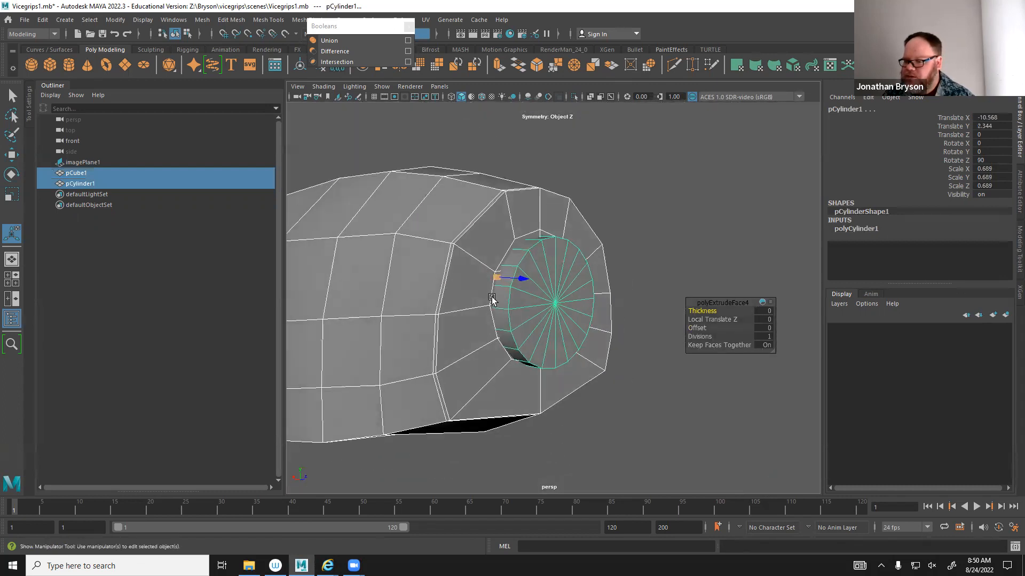
Try a Boolean Difference and a Boolean Intersection on the handle and cylinder, undoing each one.
left_click(334, 51)
mouse_move(603, 334)
left_mouse_down("alt")
mouse_move(667, 329)
mouse_move(544, 328)
mouse_move(588, 326)
left_mouse_up("alt")
key("ctrl+z")
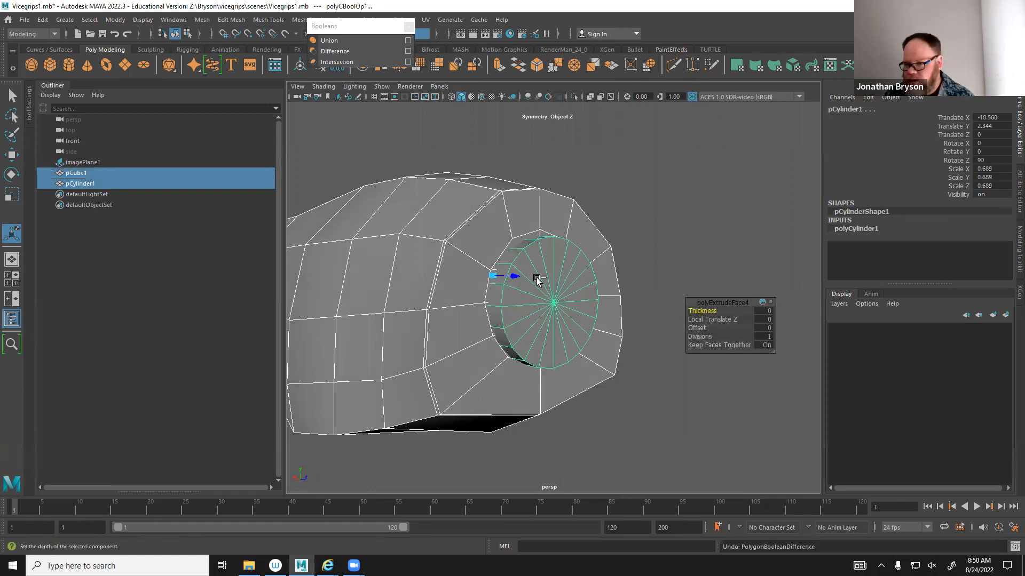
left_click(330, 60)
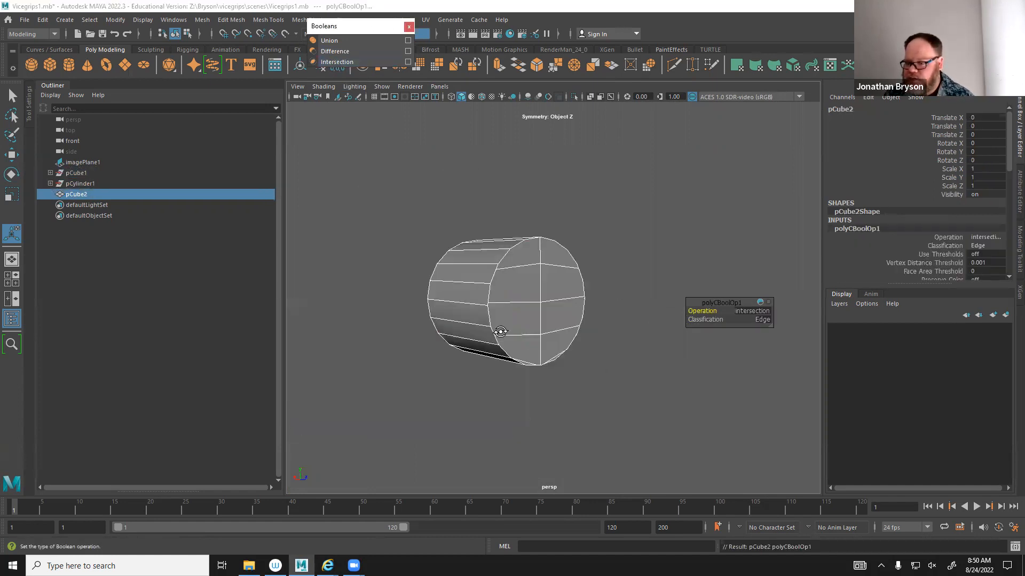
left_click_drag(561, 353, 539, 301, "alt")
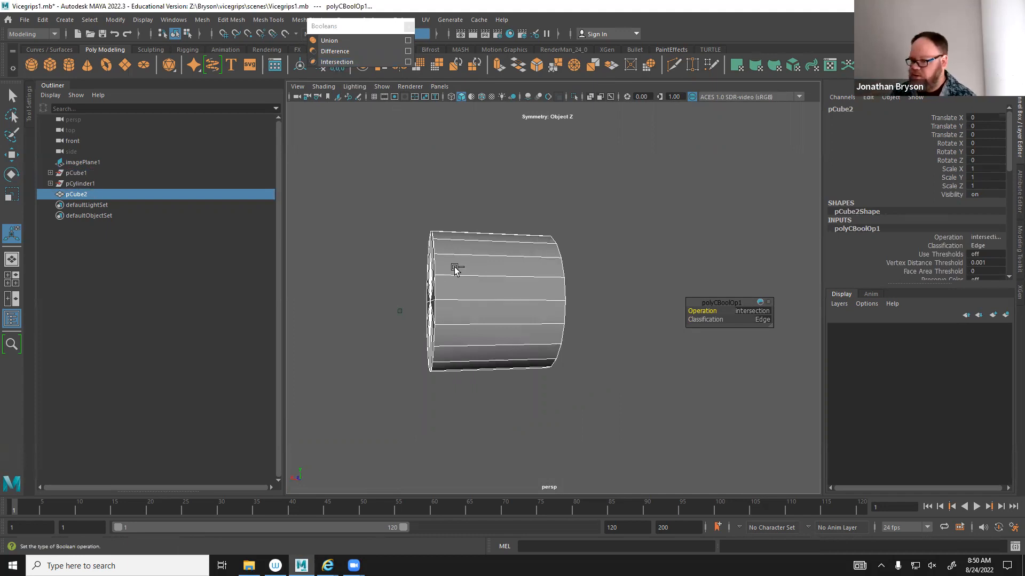
key("ctrl+z")
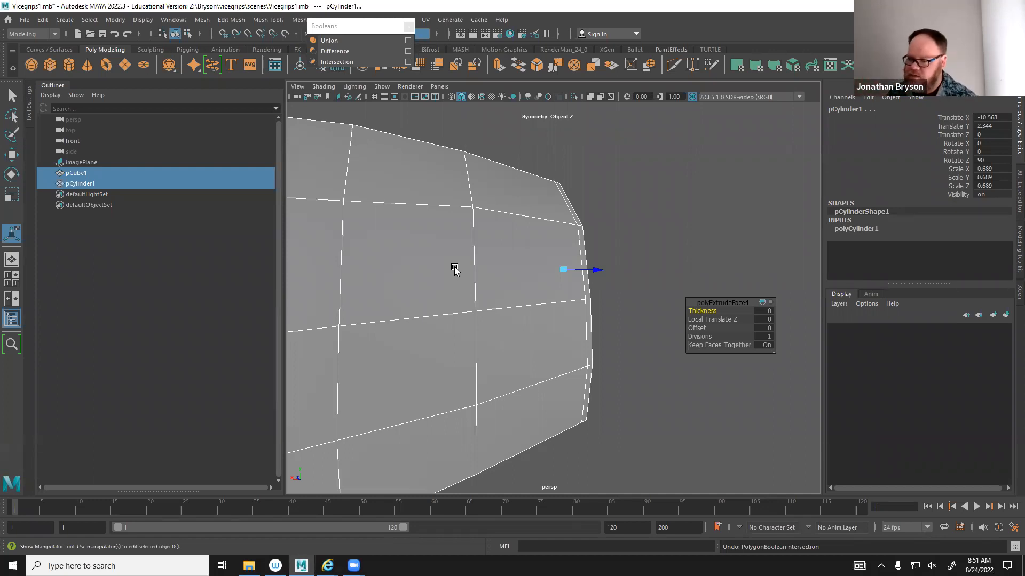
Scale the cylinder down uniformly to about 0.598 so it fits inside the handle end's inset ring.
left_click_drag(746, 224, 537, 307, "alt")
left_click(547, 332)
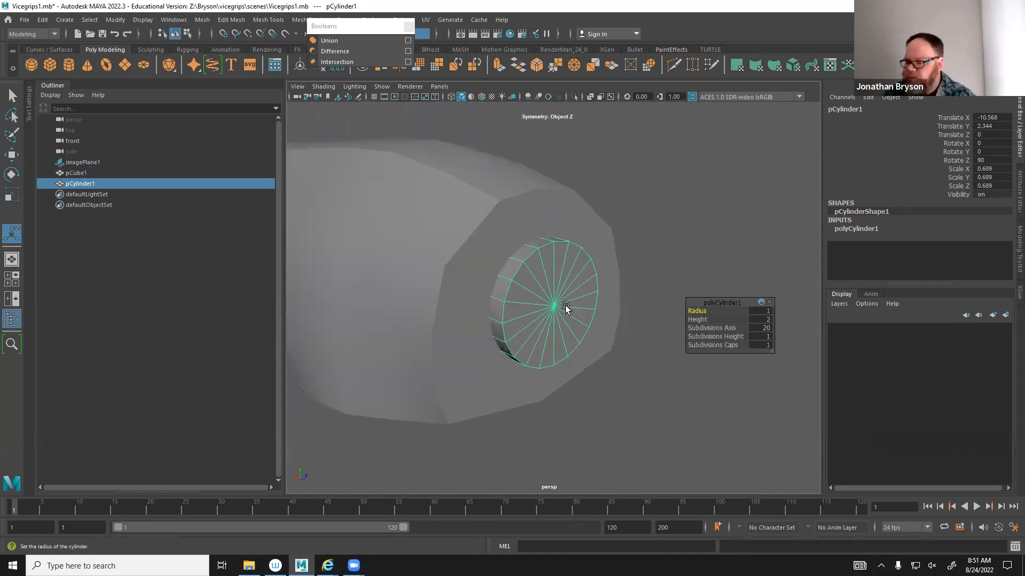
mouse_move(648, 336)
left_mouse_down("alt")
mouse_move(674, 349)
mouse_move(661, 346)
left_mouse_up("alt")
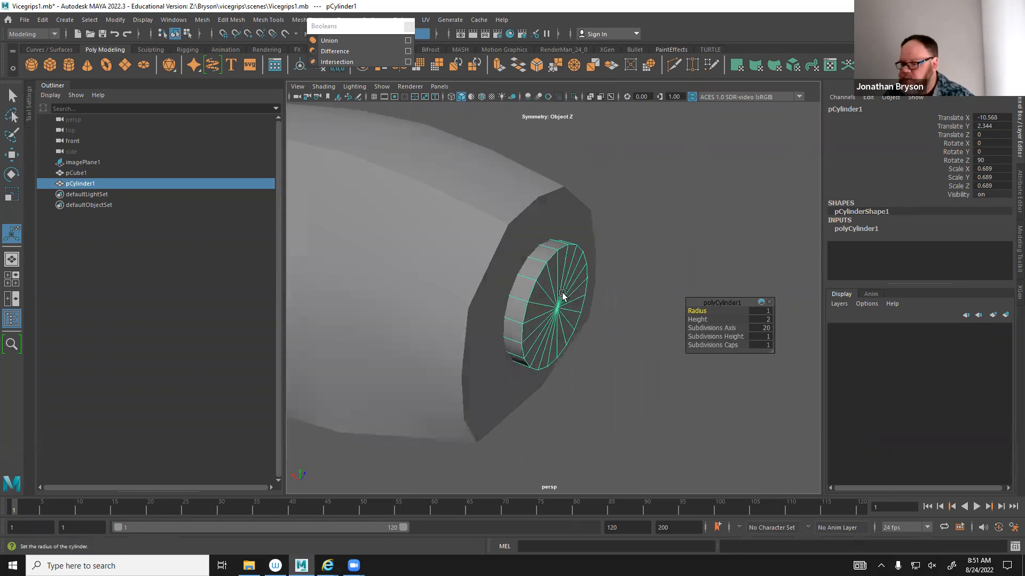
left_click(424, 199)
left_click(572, 262, "shift")
left_click_drag(657, 341, 593, 323, "alt")
left_click(521, 304)
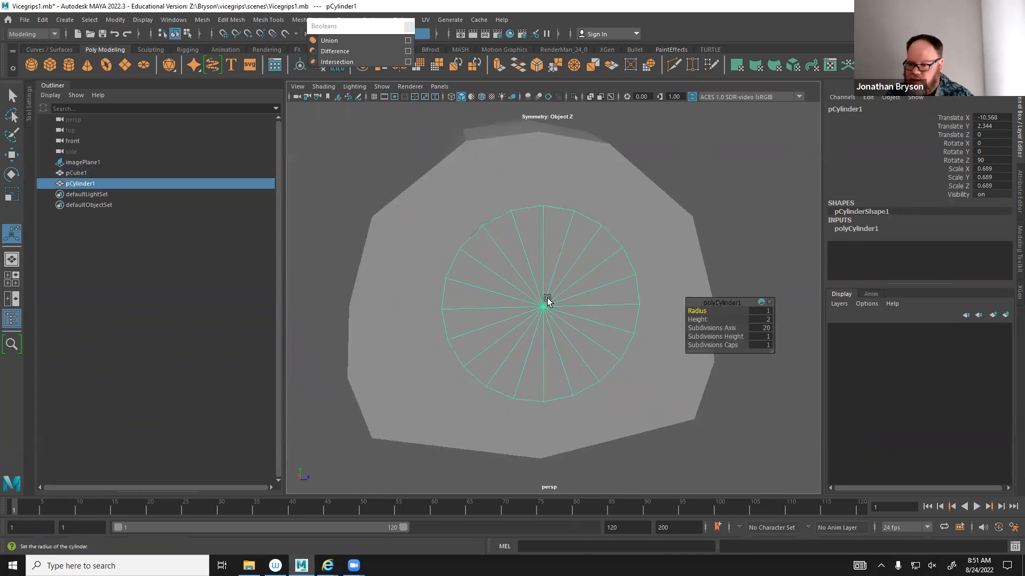
key("r")
left_click_drag(533, 295, 510, 290)
Subtract the cylinder from the handle with a Boolean Difference and inspect the resulting hole in smooth preview.
left_click(460, 230)
left_click(543, 288, "shift")
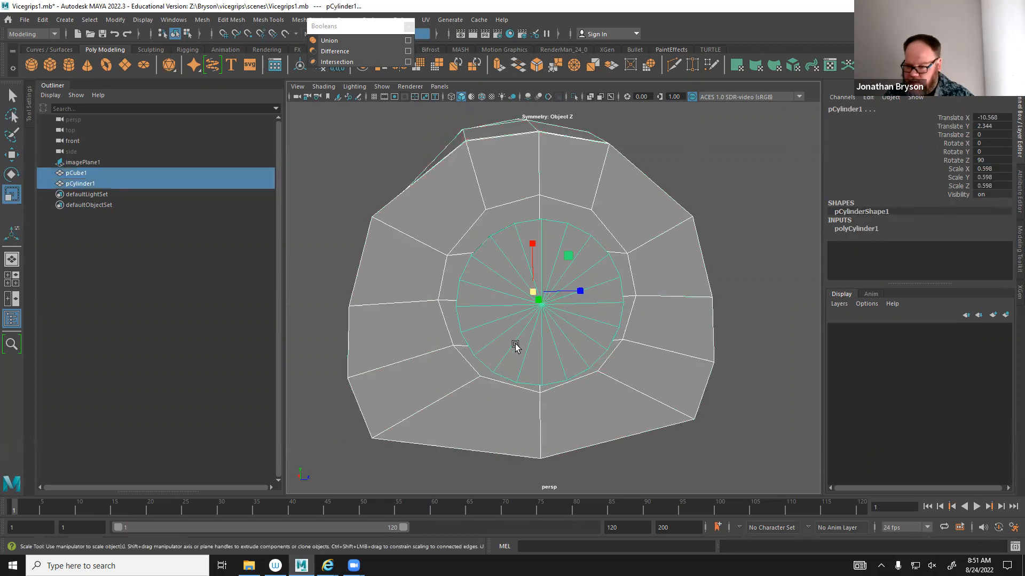
left_click_drag(515, 346, 549, 272, "alt")
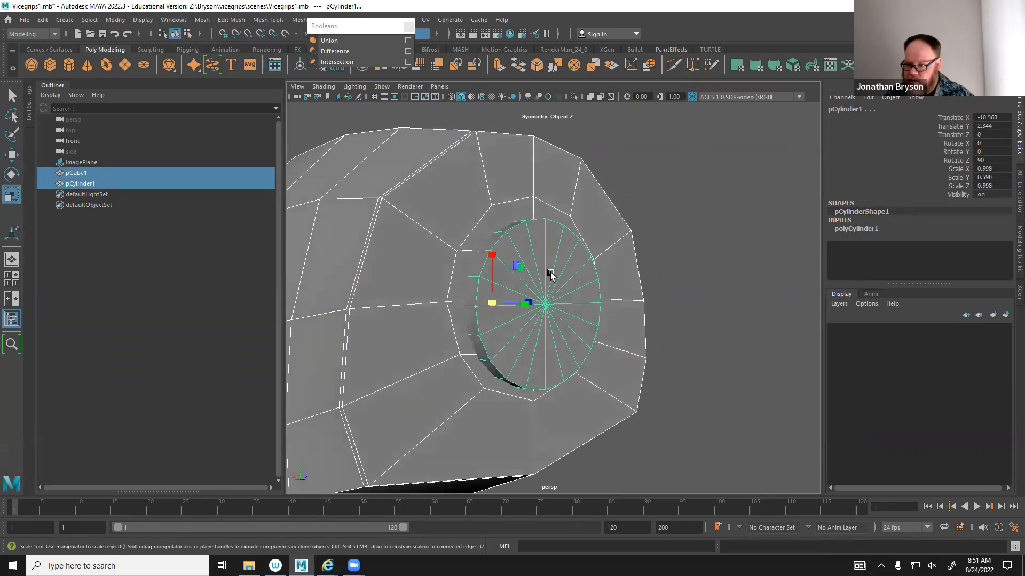
left_click(349, 51)
mouse_move(647, 244)
left_mouse_down("alt")
mouse_move(667, 222)
mouse_move(664, 243)
left_mouse_up("alt")
right_click_drag(663, 244, 667, 273, "alt")
left_click_drag(473, 254, 448, 259, "alt")
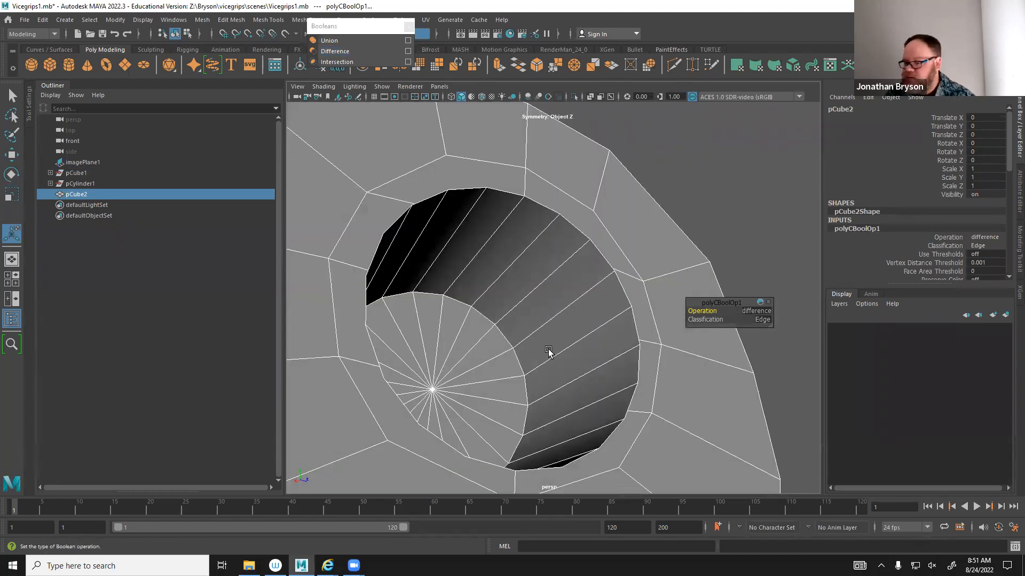
left_click_drag(550, 349, 539, 338, "alt")
right_click_drag(540, 338, 494, 343, "alt")
left_click_drag(494, 343, 507, 293, "alt")
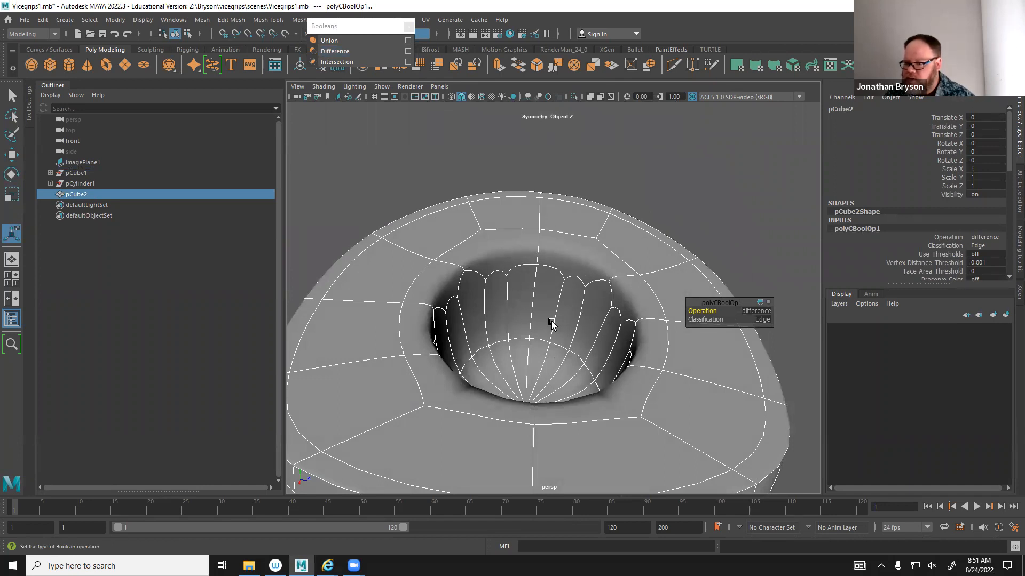
Select the faces forming the narrow ring around the hole's opening to highlight their topology.
key("q")
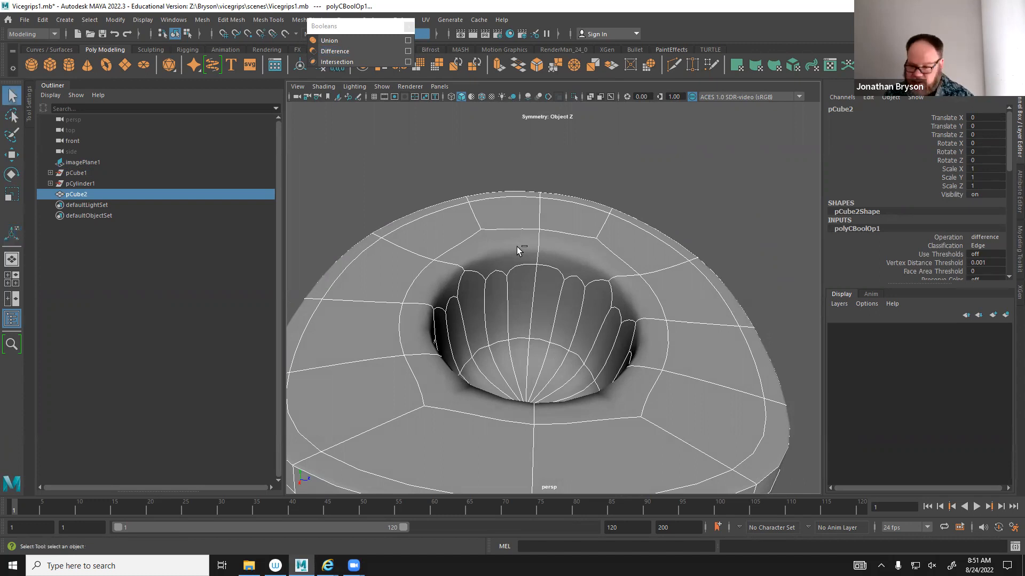
right_click_drag(509, 246, 514, 276)
left_click(434, 288)
left_click(432, 286, "shift")
left_click(428, 334, "shift")
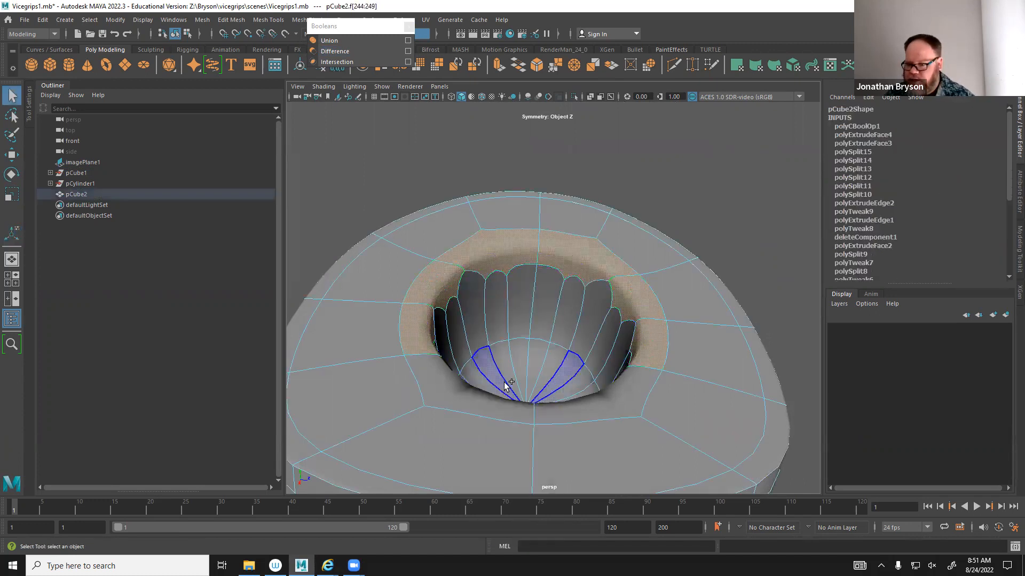
left_click(469, 404, "shift")
left_click_drag(647, 320, 581, 373, "alt")
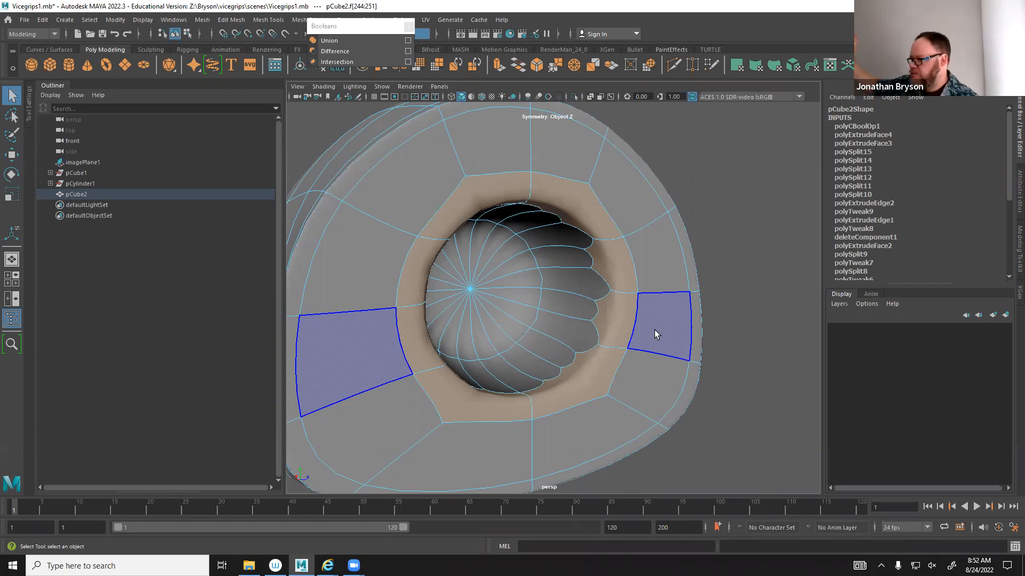
Turn off the smooth preview and examine the hole's inner walls and rim up close.
left_click(501, 319)
left_click(539, 302)
left_click(558, 213)
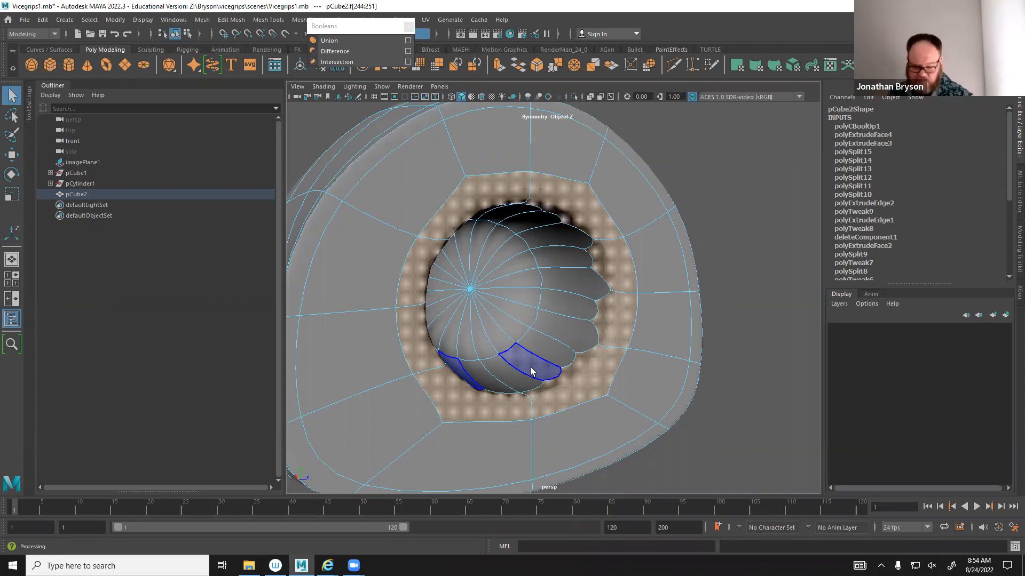
key("1")
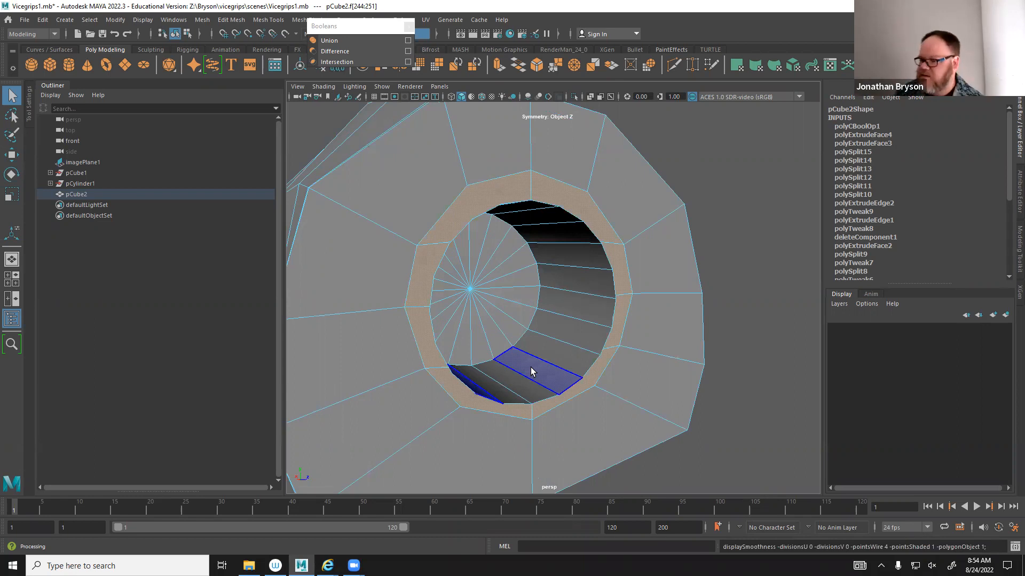
left_click_drag(534, 368, 535, 331, "alt")
right_click_drag(535, 331, 608, 346, "alt")
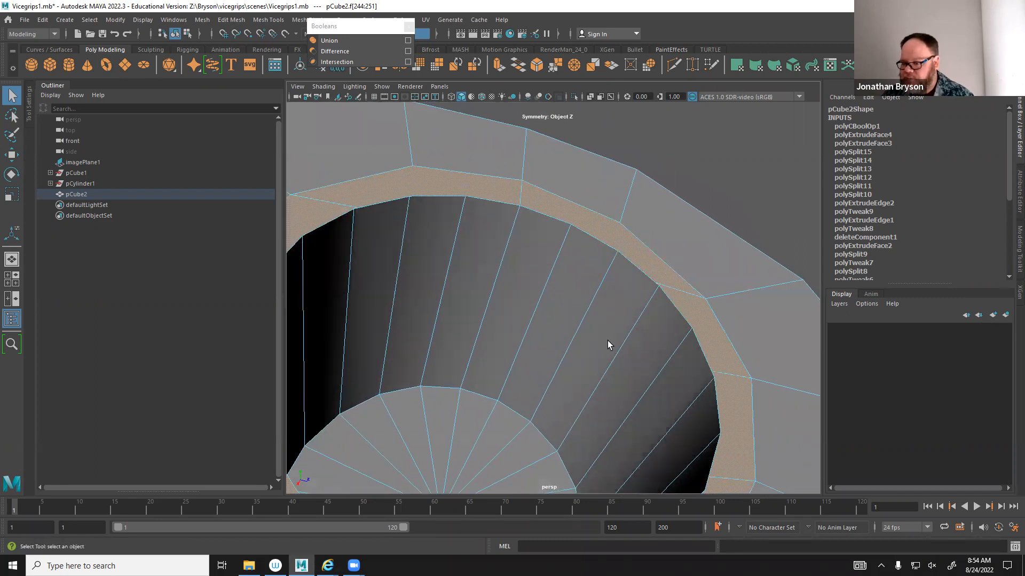
left_click_drag(608, 345, 599, 359, "alt")
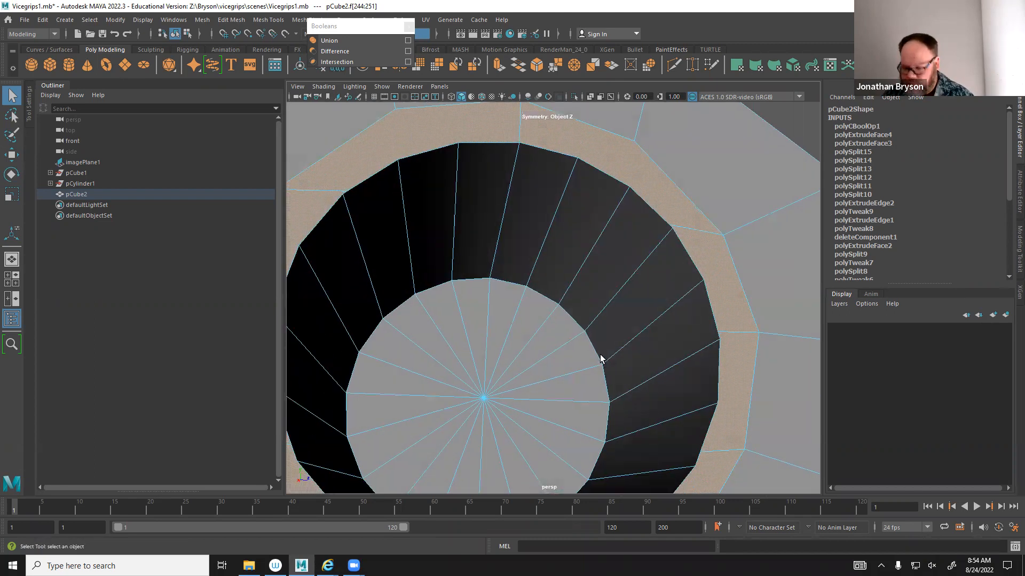
Switch the mesh to vertex selection and examine the nearly coincident vertices on the hole's upper rim.
right_click(655, 231)
right_click_drag(655, 231, 603, 230)
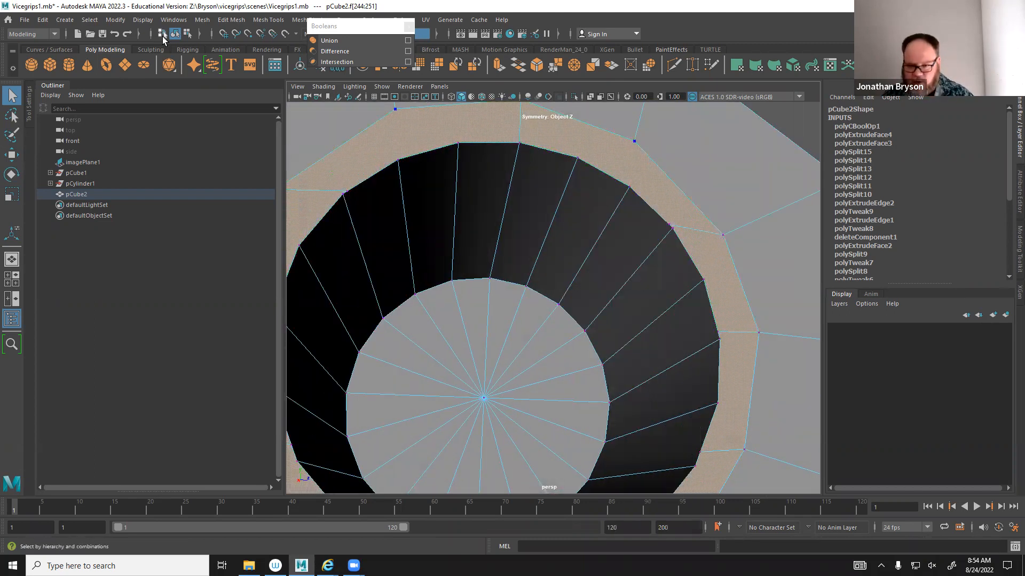
left_click_drag(685, 257, 671, 246, "alt")
middle_click_drag(671, 245, 576, 270, "alt")
right_click_drag(577, 270, 640, 234, "alt")
middle_click_drag(640, 234, 439, 304, "alt")
scroll(606, 282, "down", 1)
right_click_drag(539, 303, 726, 318, "alt")
mouse_move(726, 323)
left_mouse_down("alt")
mouse_move(657, 304)
mouse_move(709, 311)
left_mouse_up("alt")
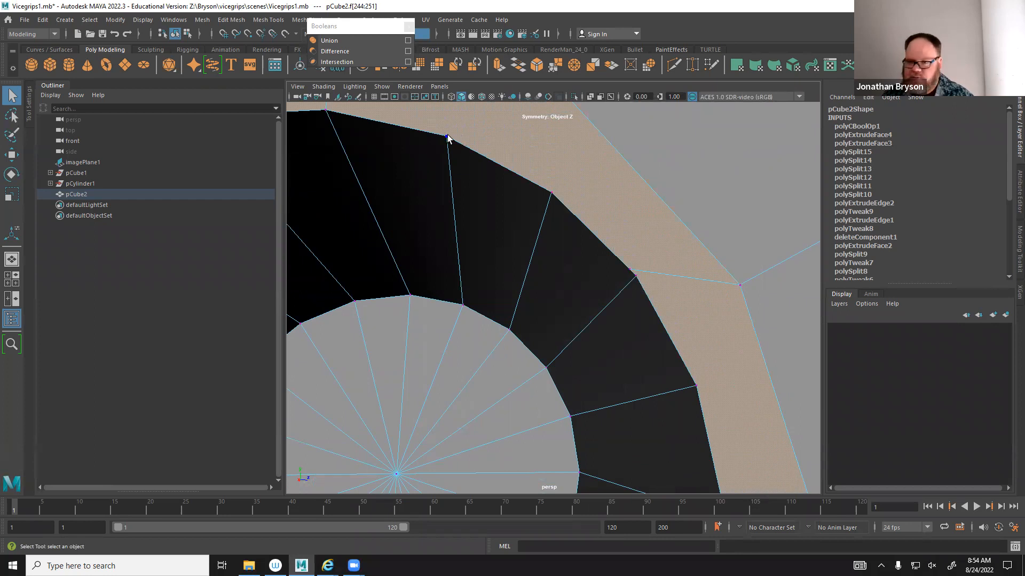
Merge the stray vertex on the hole's upper rim into the neighbouring hole corner with Target Weld.
left_click(243, 20)
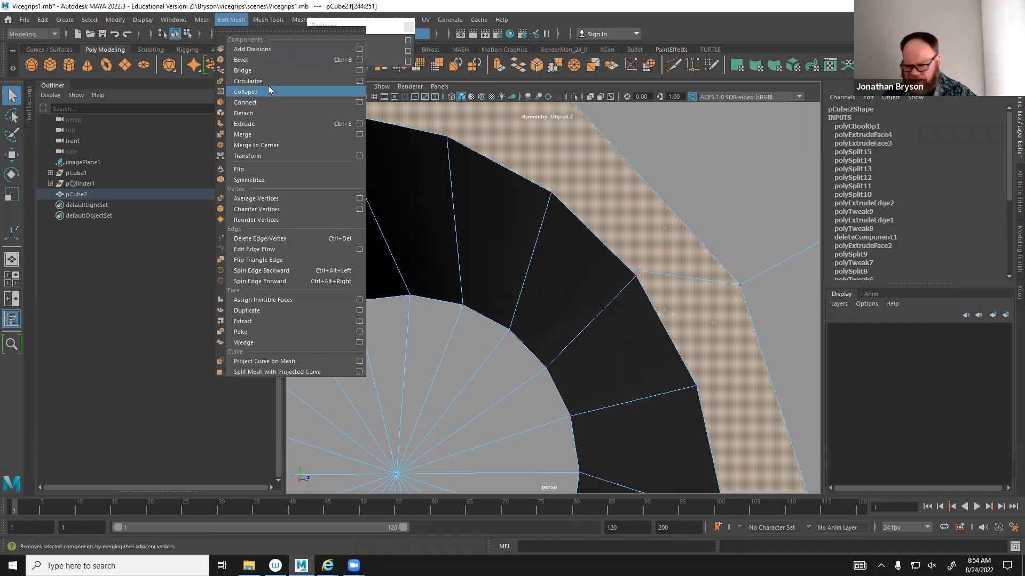
mouse_move(261, 23)
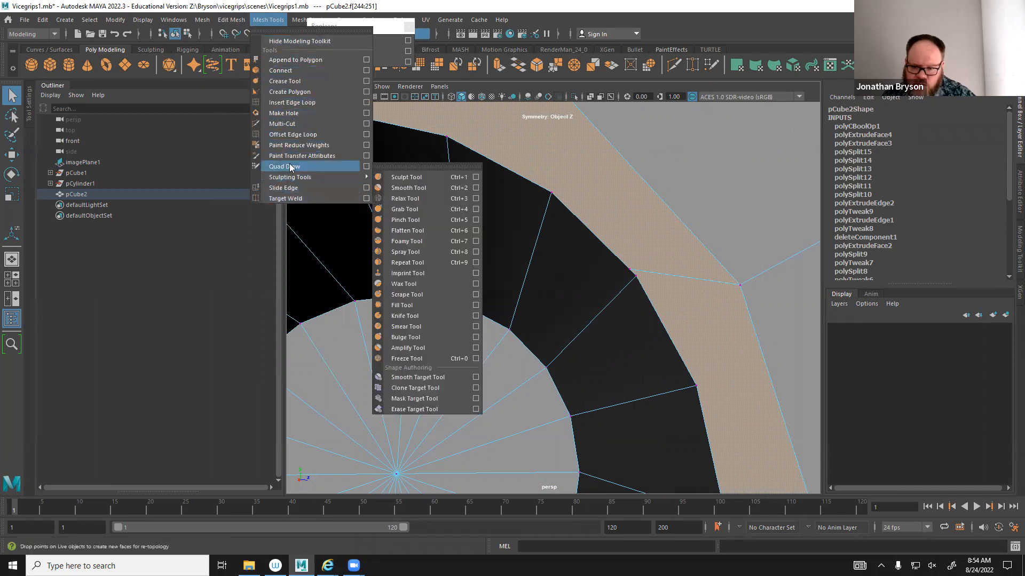
left_click(629, 273)
left_click(629, 270)
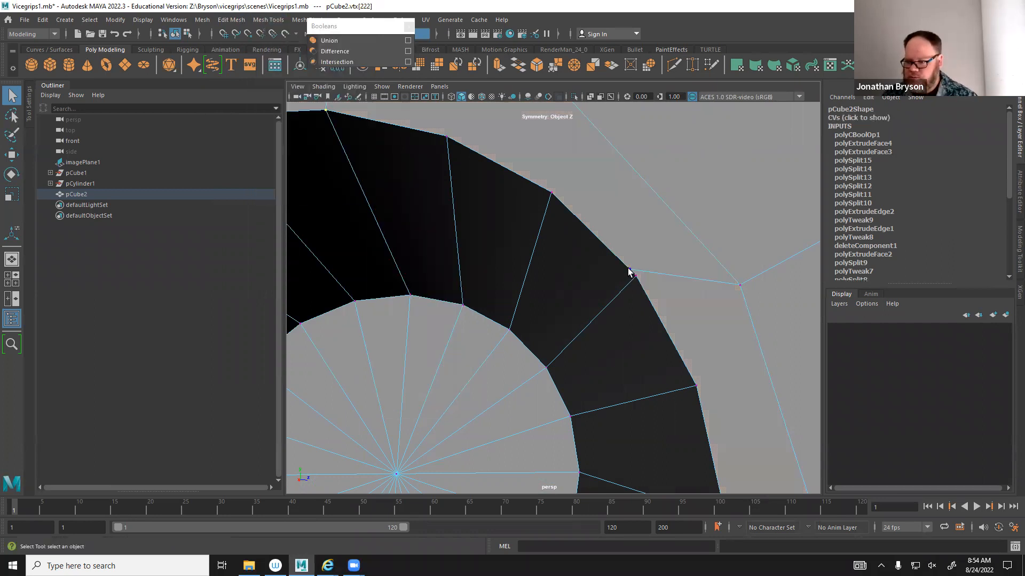
mouse_move(628, 270)
right_mouse_down()
mouse_move(591, 275)
mouse_move(638, 264)
mouse_move(642, 293)
mouse_move(629, 243)
mouse_move(632, 221)
mouse_move(647, 215)
mouse_move(628, 270)
right_mouse_up()
left_click(629, 270)
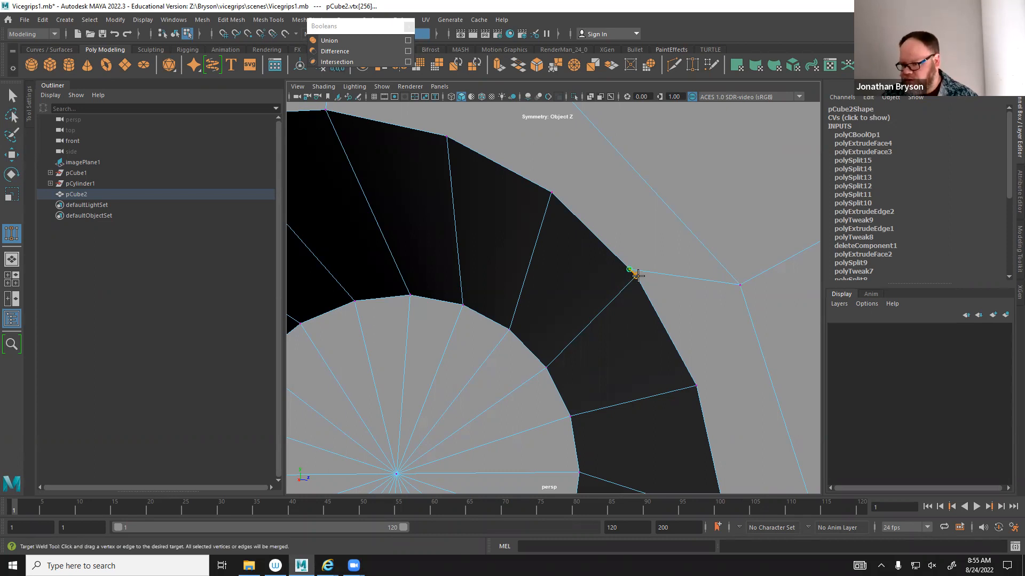
left_click_drag(638, 275, 638, 275)
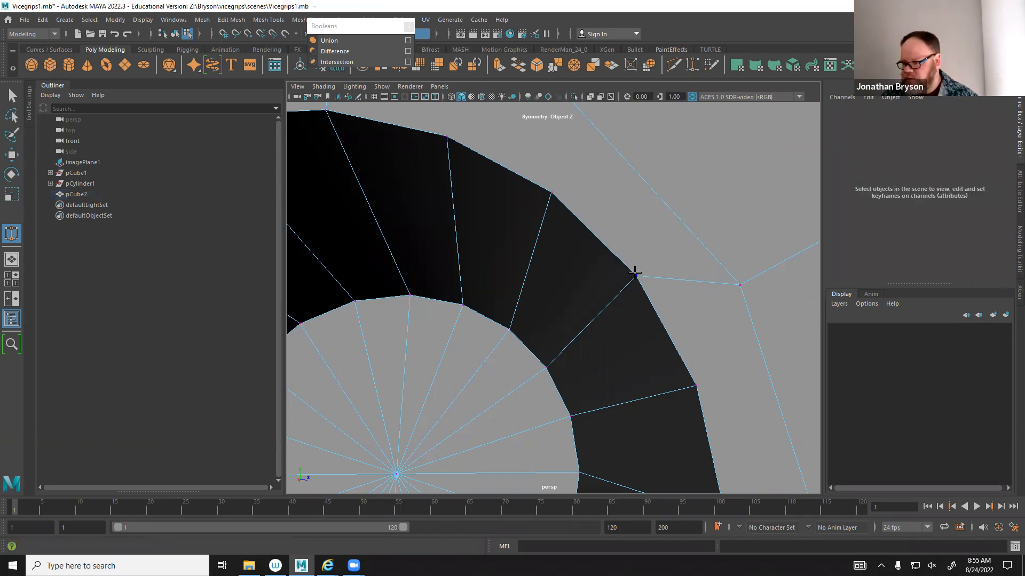
Target-weld the stray vertices on the side and lower side of the hole's rim to their nearest hole corners.
mouse_move(541, 243)
middle_mouse_down("alt")
mouse_move(567, 261)
mouse_move(555, 254)
middle_mouse_up("alt")
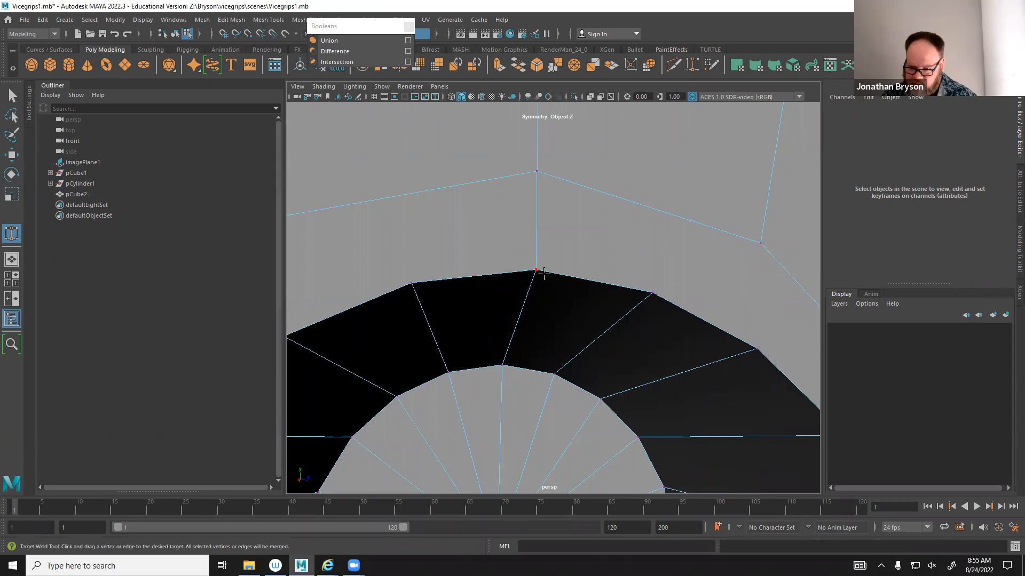
mouse_move(502, 318)
middle_mouse_down("alt")
mouse_move(512, 308)
mouse_move(510, 316)
middle_mouse_up("alt")
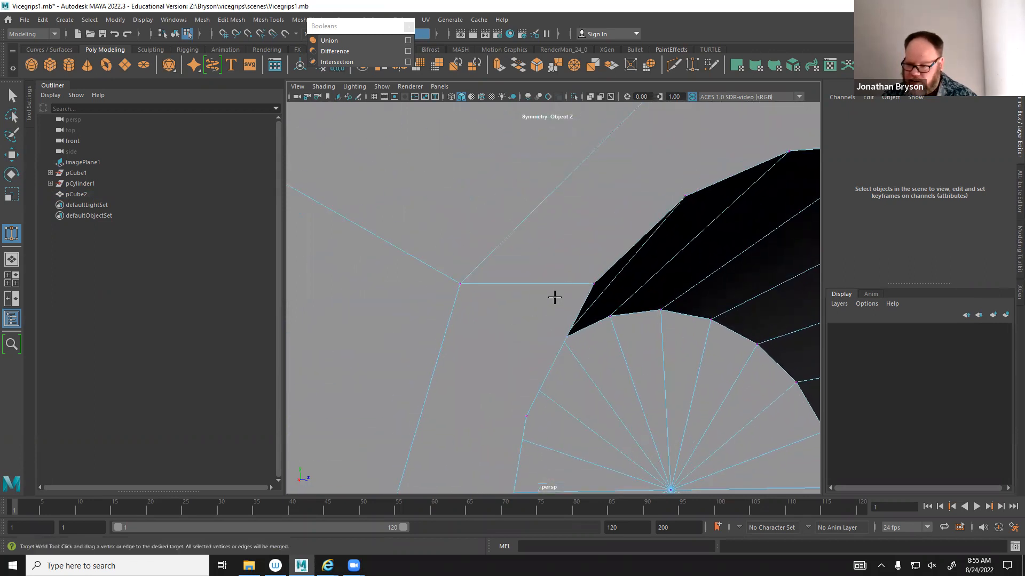
middle_click_drag(655, 293, 627, 284, "alt")
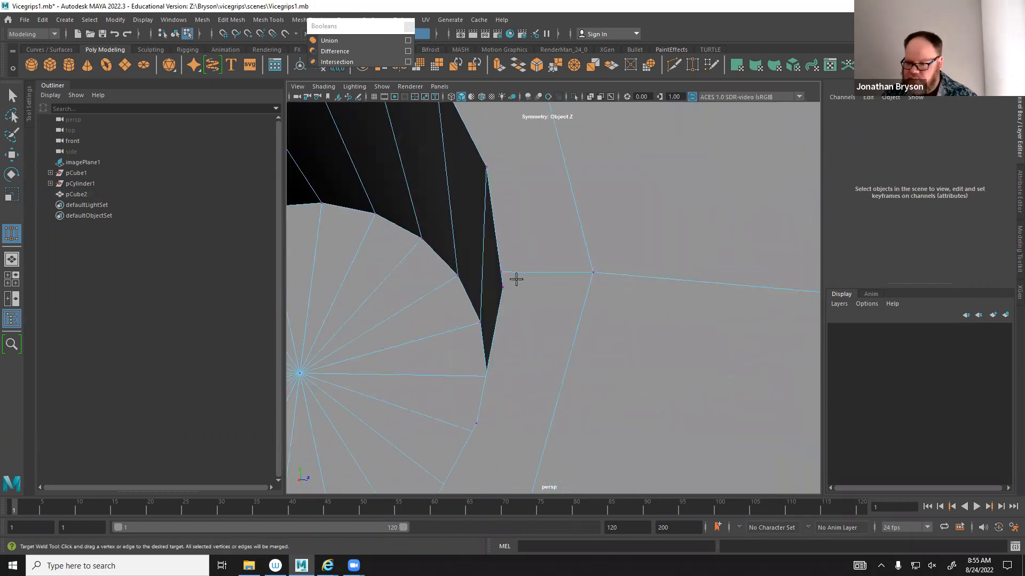
middle_click_drag(480, 273, 553, 274, "alt")
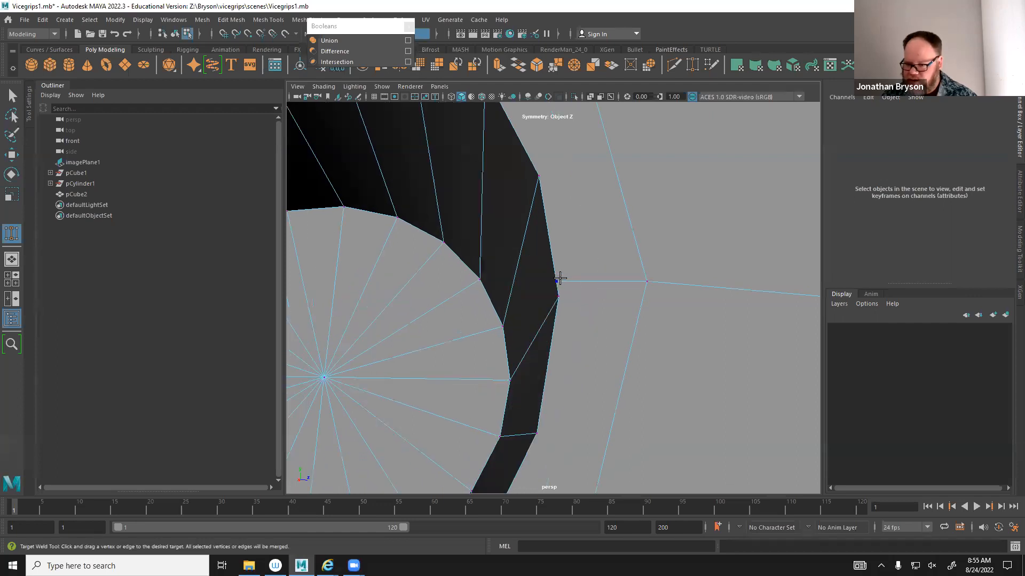
left_click_drag(559, 297, 559, 297)
middle_click_drag(560, 336, 570, 321, "alt")
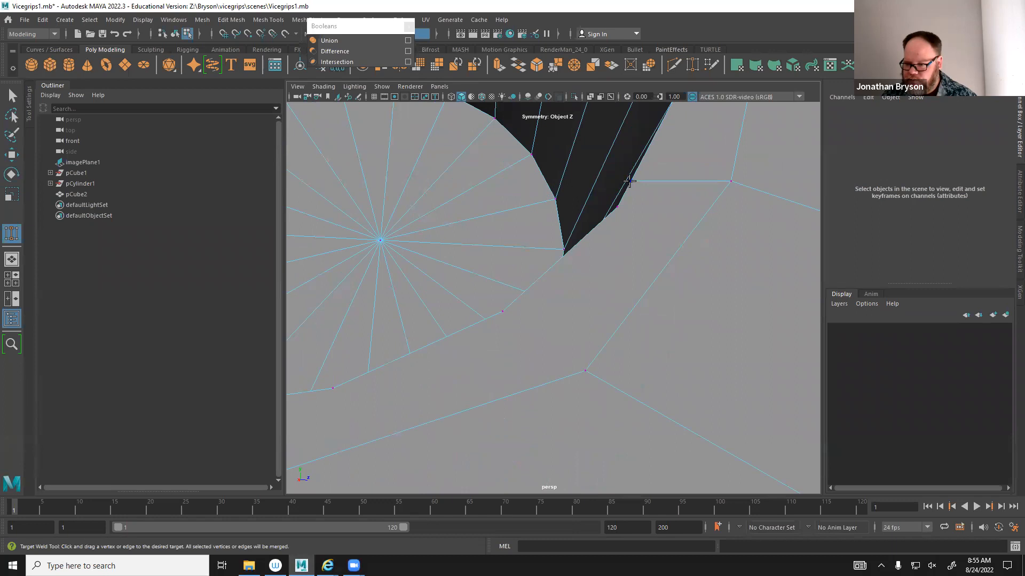
left_click_drag(619, 198, 617, 206)
mouse_move(538, 299)
middle_mouse_down("alt")
mouse_move(557, 285)
mouse_move(551, 270)
mouse_move(552, 312)
mouse_move(556, 297)
middle_mouse_up("alt")
right_click_drag(604, 295, 554, 292, "alt")
scroll(590, 315, "up", 5)
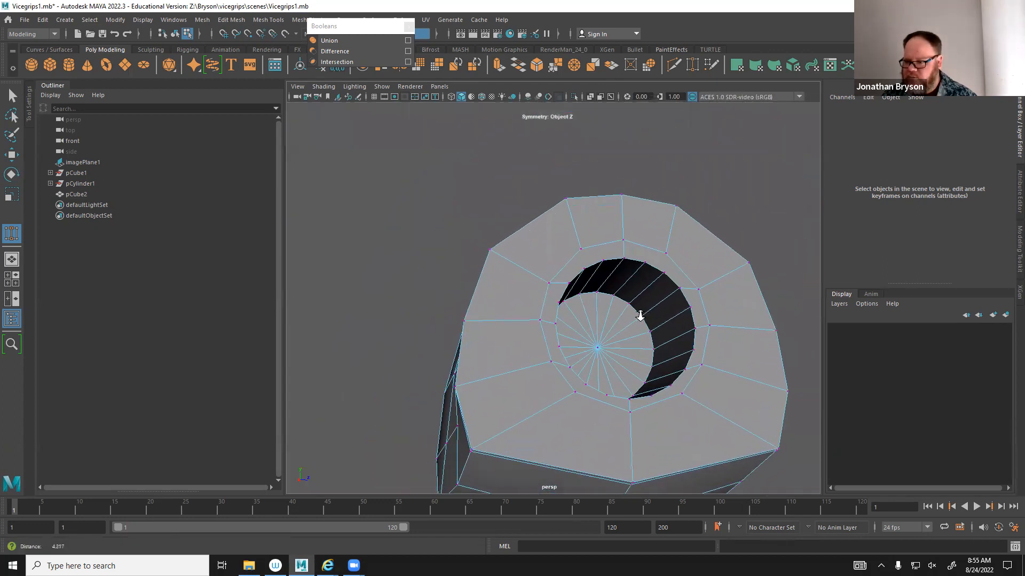
Examine the welded rim of the hole up close, leave Target Weld and activate the Multi-Cut tool.
middle_click_drag(636, 334, 625, 318, "alt")
left_click_drag(624, 318, 535, 309, "alt")
right_click_drag(535, 309, 616, 388, "alt")
middle_click_drag(616, 388, 572, 382, "alt")
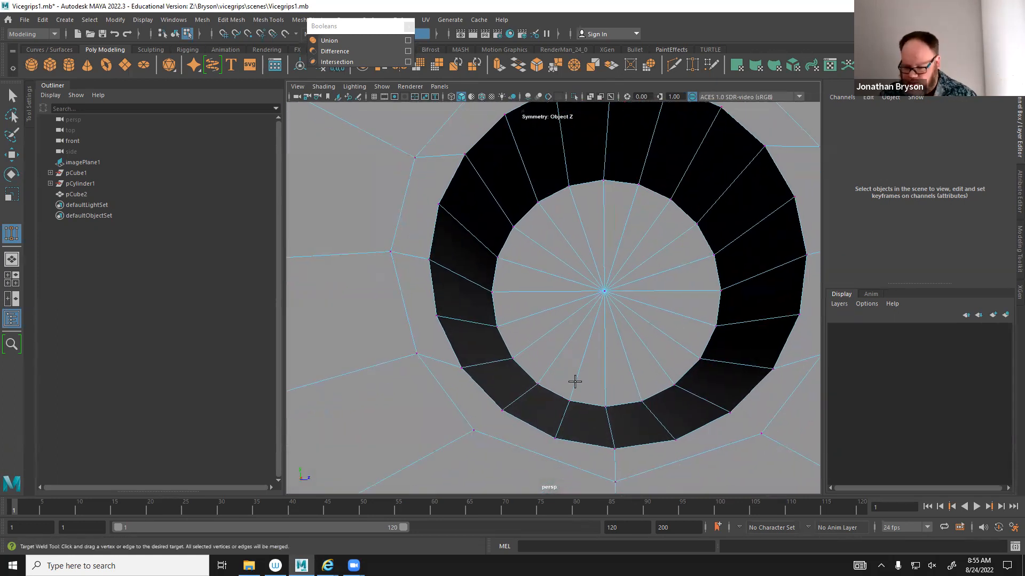
key("q")
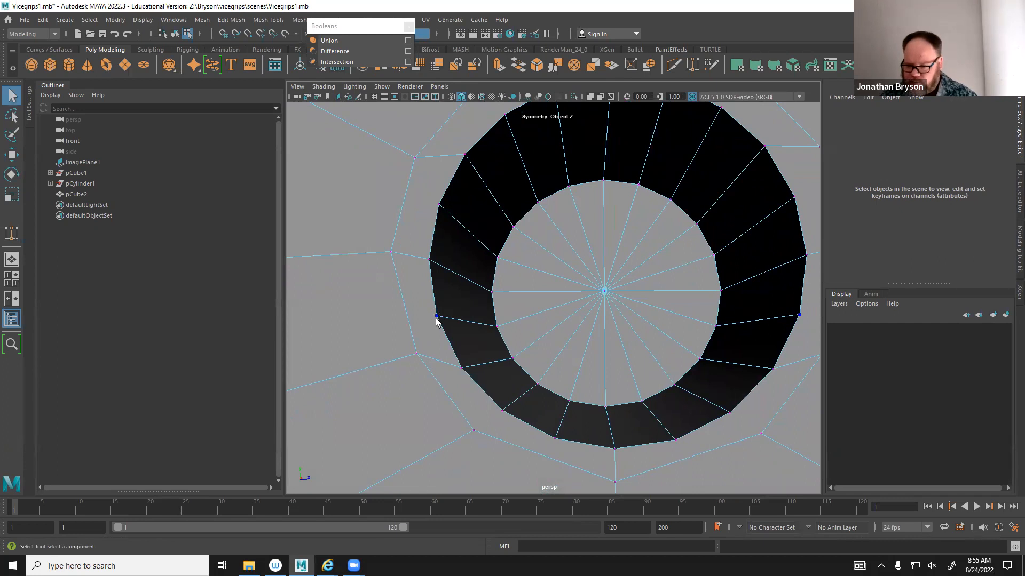
left_click_drag(421, 176, 416, 192, "alt")
right_click_drag(414, 186, 354, 196, "shift")
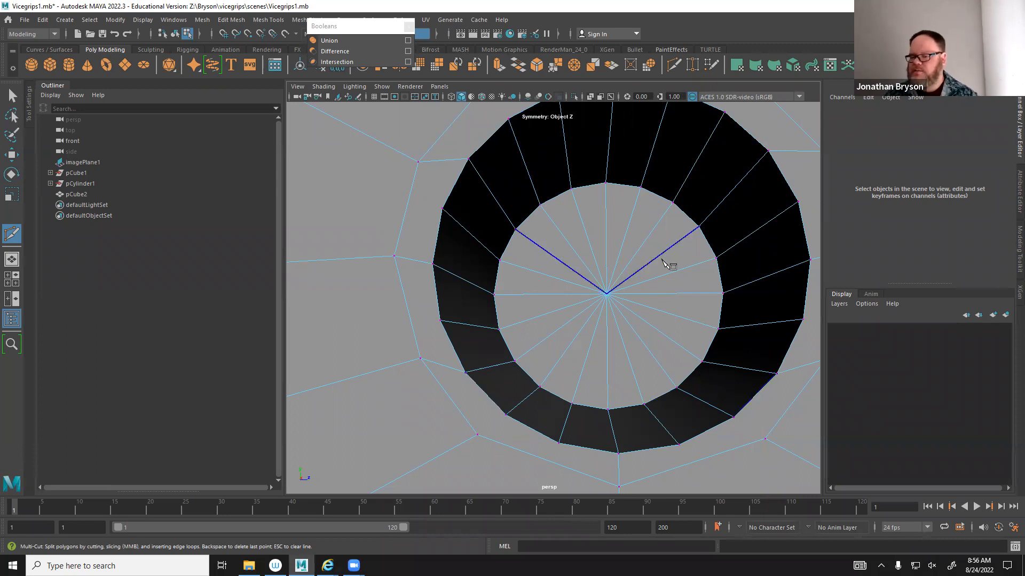
Try a diagonal cut from the hole's upper side rim vertex to the nearest corner of the surrounding ring, and undo it.
left_click(442, 208)
left_click(419, 162)
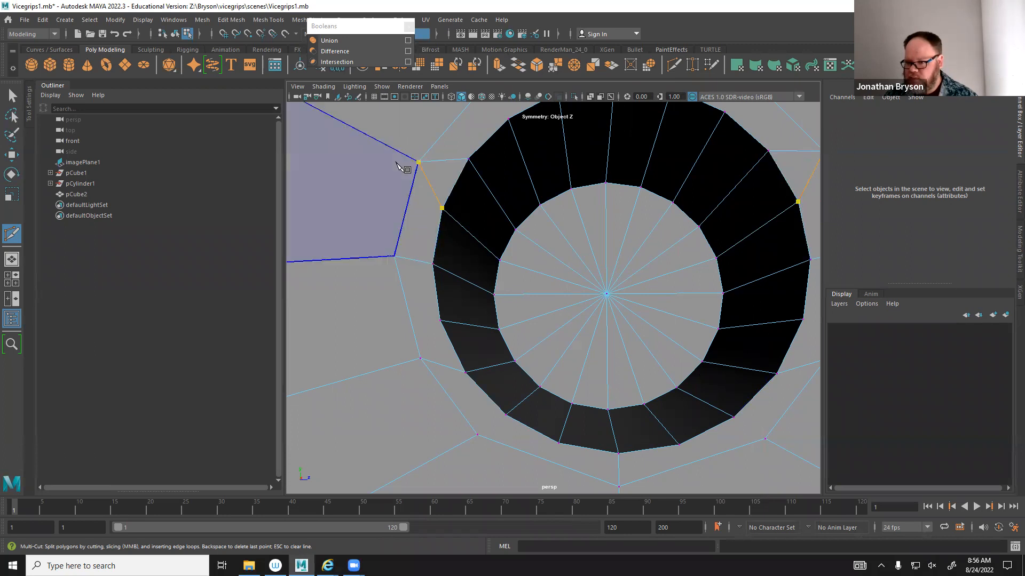
key("Return")
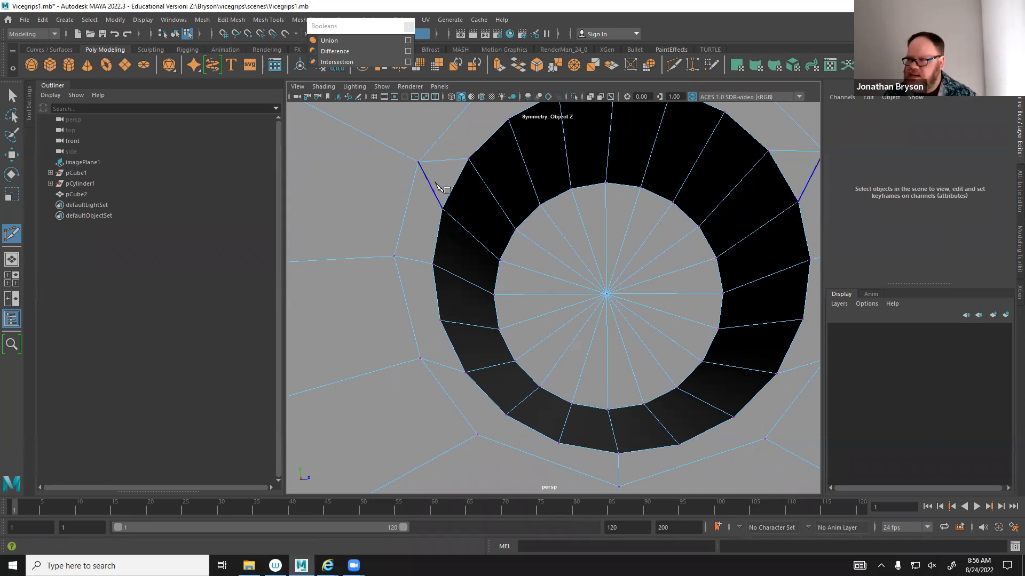
key("ctrl+z")
key("ctrl+z")
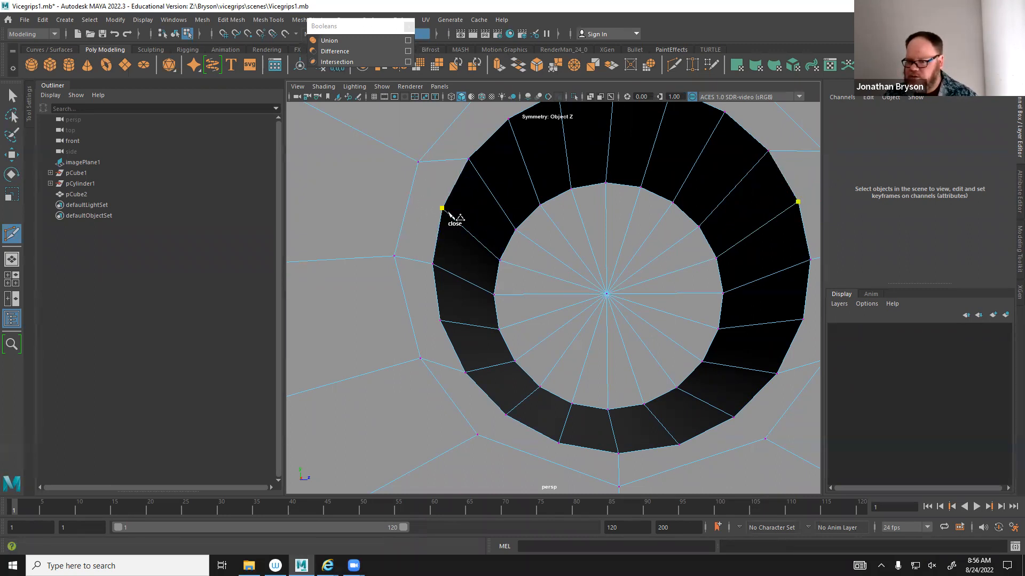
Start a Multi-Cut path from the hole's upper side rim vertex, crossing the surrounding ring edge and ending inside the adjacent end-cap face.
left_click(407, 204)
left_click_drag(429, 241, 421, 238, "alt")
right_click_drag(432, 247, 306, 235, "alt")
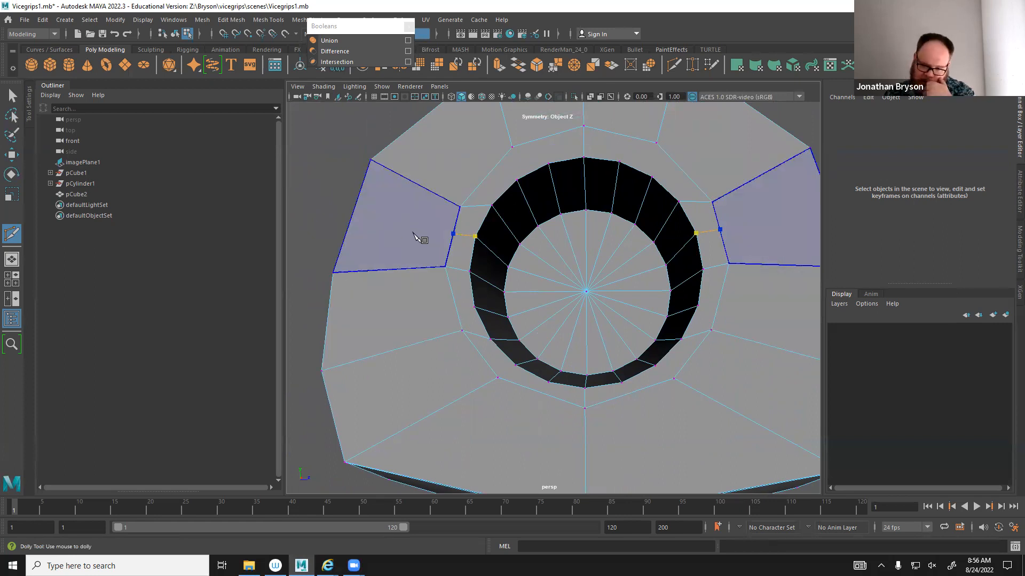
left_click_drag(401, 228, 387, 233)
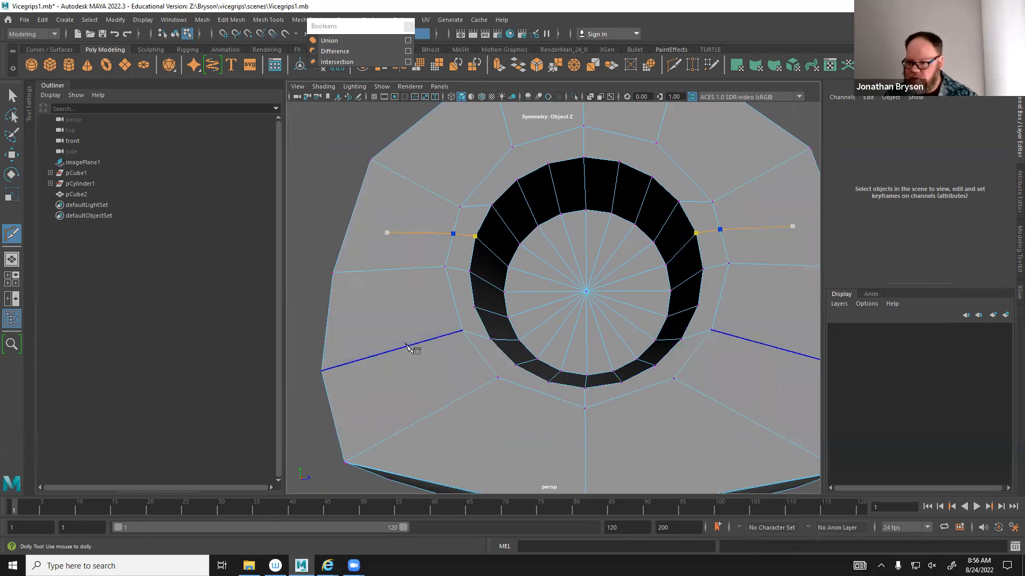
Route the cut down across the side's three radial edges, through the lower face and ring edge into the hole's lower rim, and commit it.
middle_click_drag(485, 224, 467, 297, "alt")
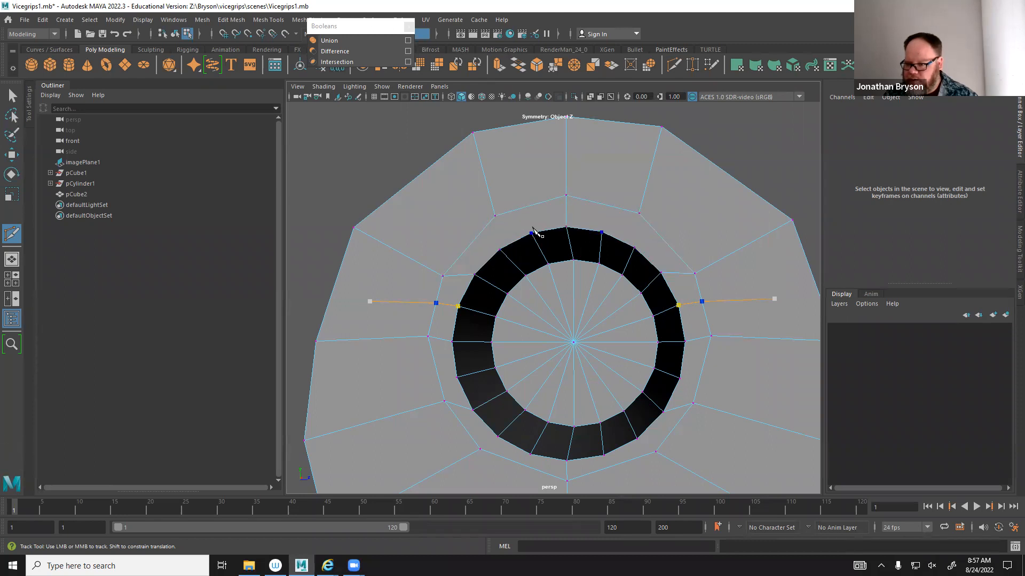
middle_click_drag(452, 344, 467, 271, "alt")
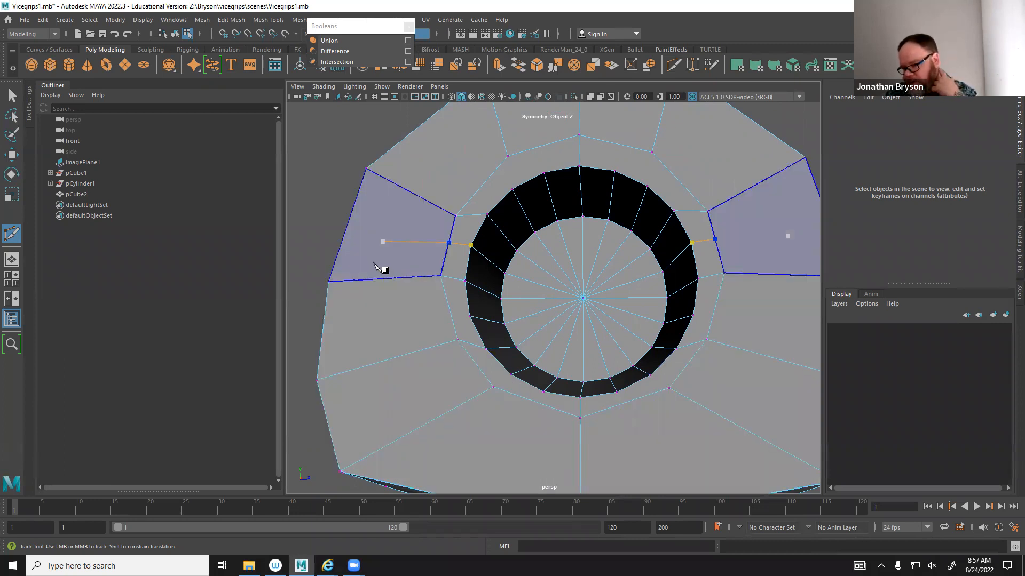
left_click(379, 278)
left_click(393, 358)
left_click(416, 430)
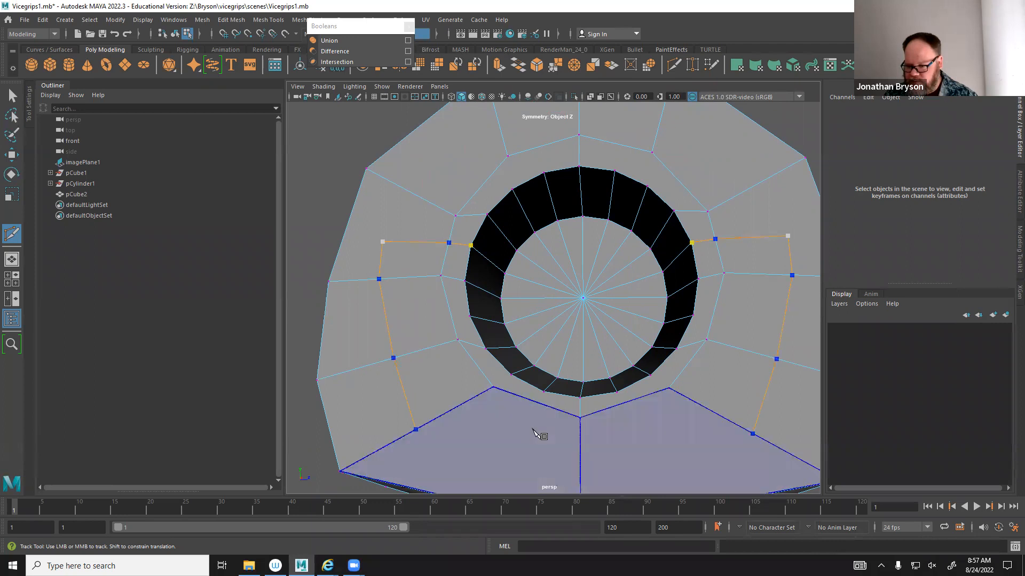
left_click(506, 462)
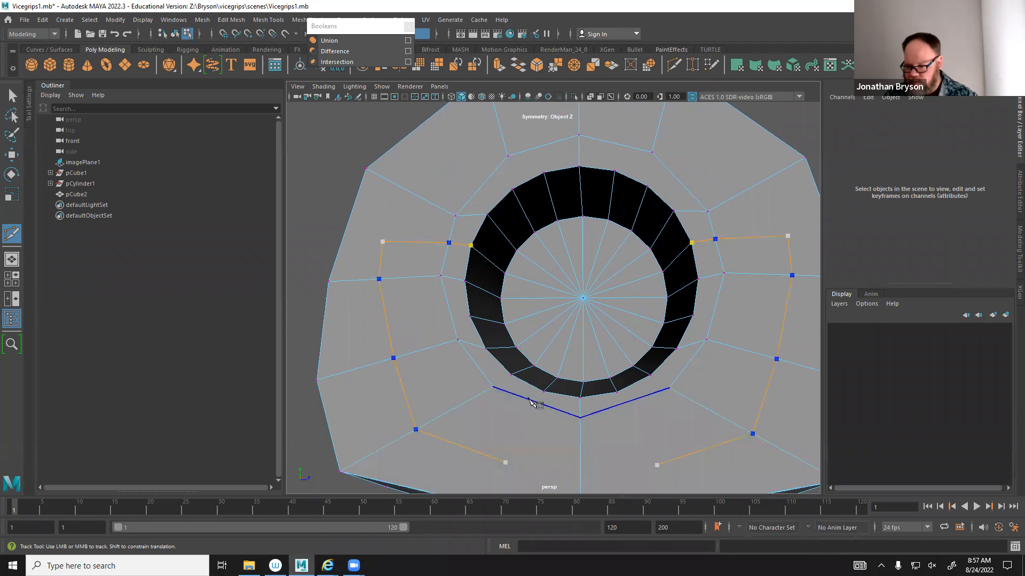
left_click(536, 404)
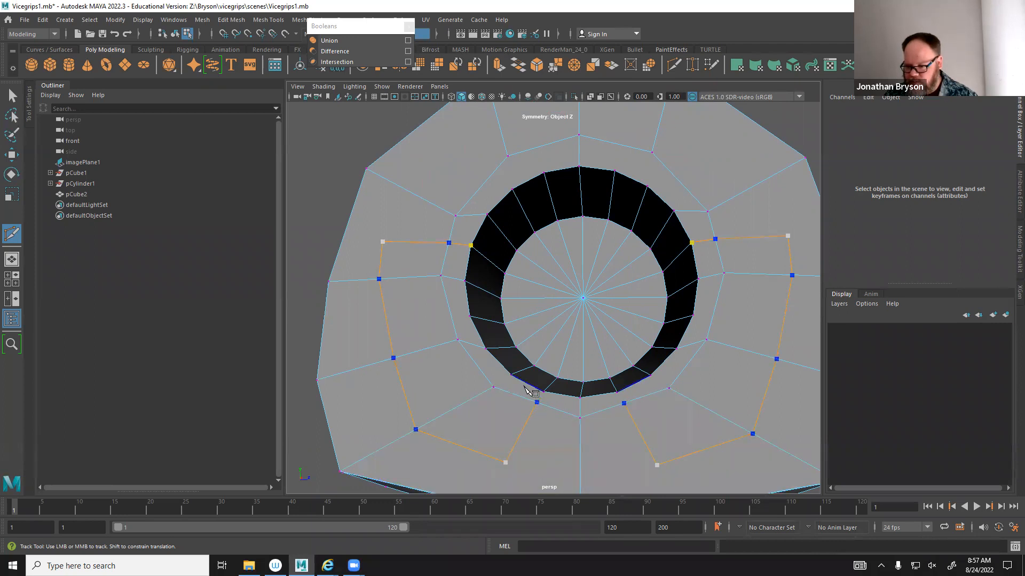
left_click(543, 392)
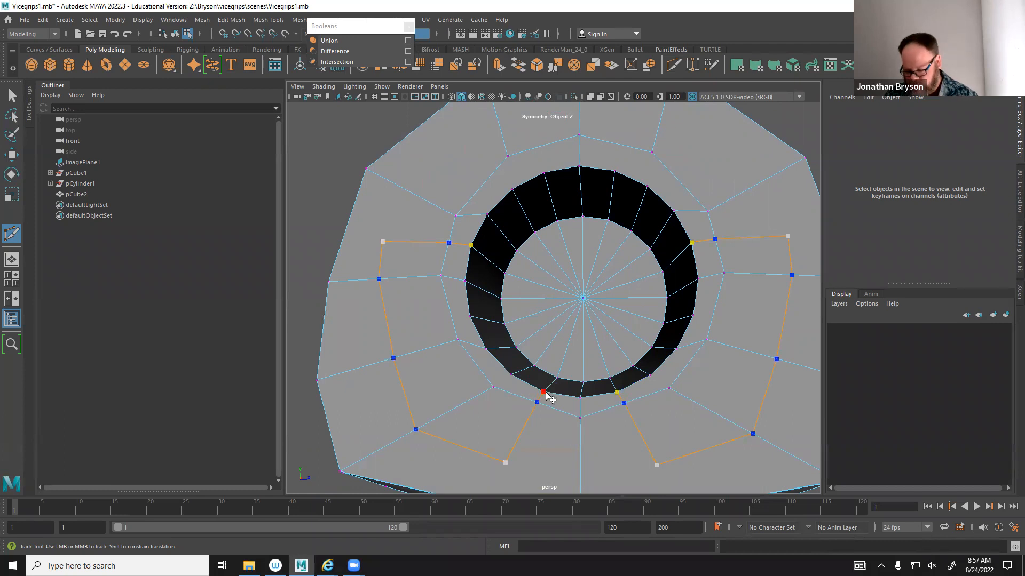
key("Return")
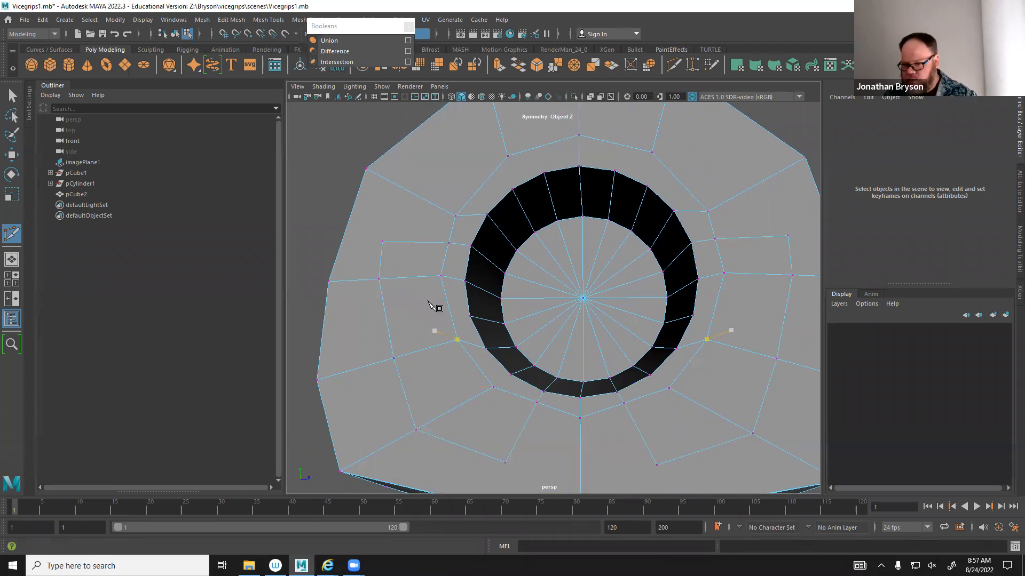
Drop the stray cut point and check the hole's surroundings in smooth preview before returning to the unsmoothed display.
left_click_drag(538, 444, 511, 415, "alt")
middle_click_drag(507, 410, 497, 400, "alt")
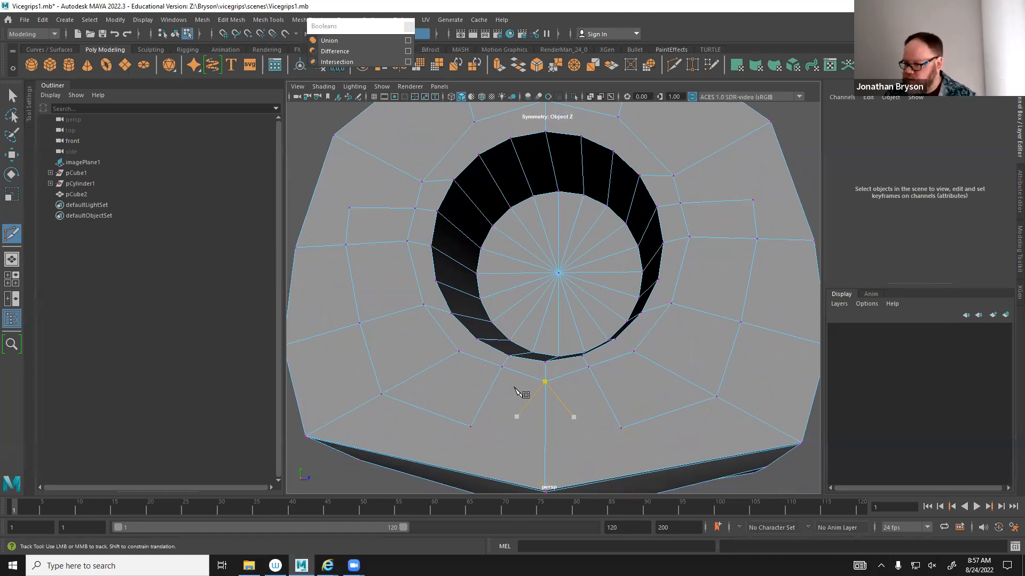
right_click(487, 417)
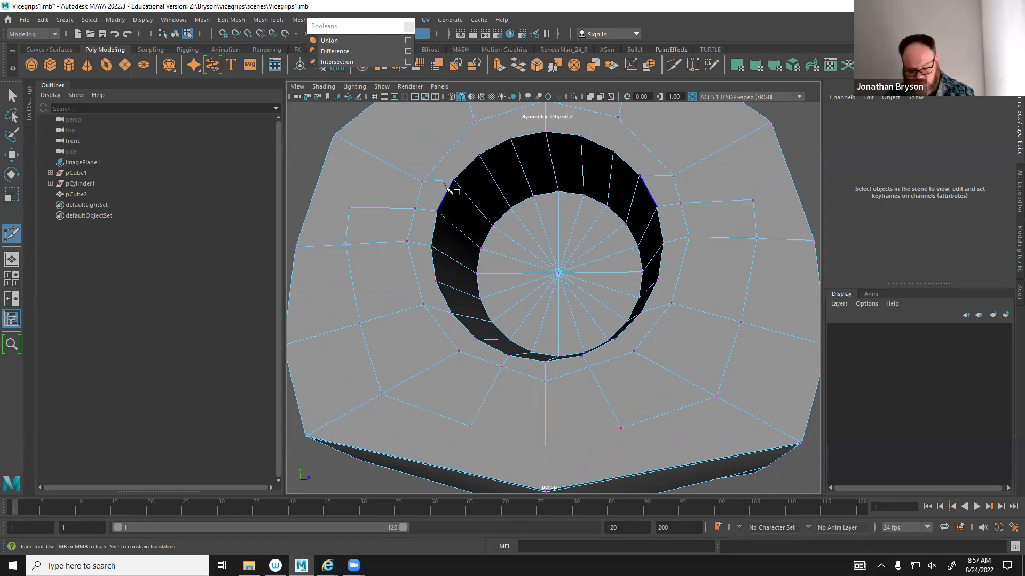
key("3")
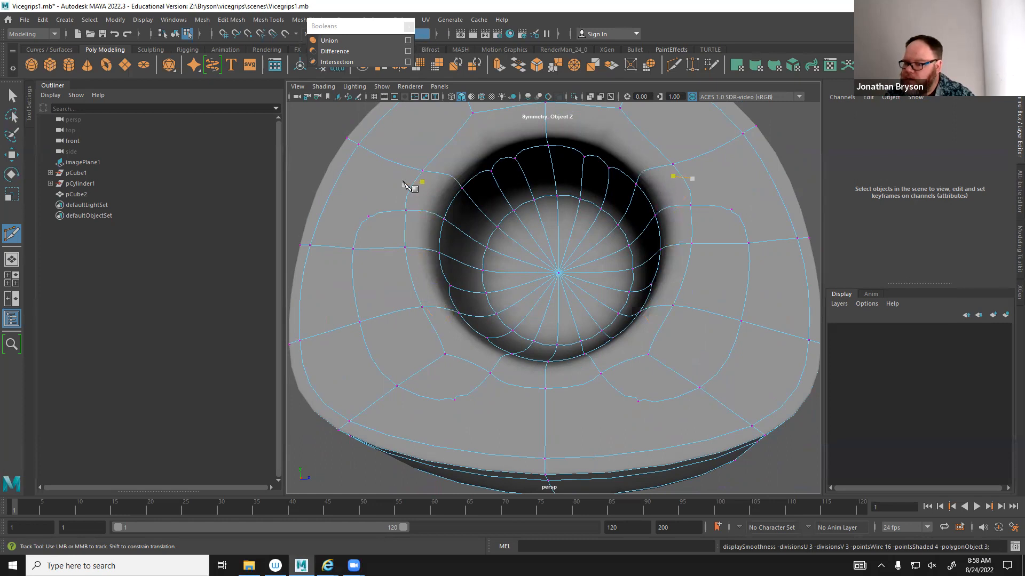
key("1")
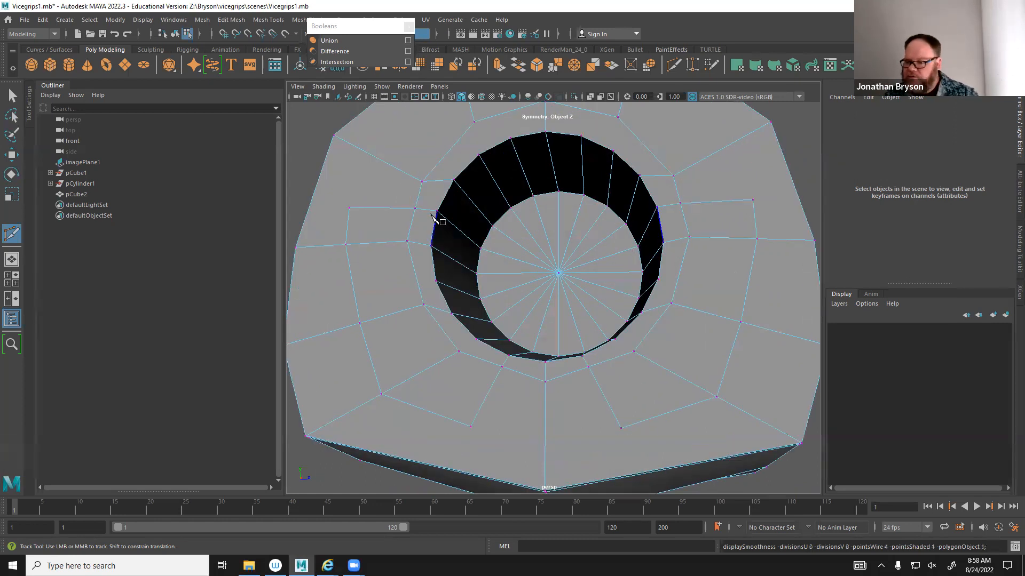
Cut edges from the ring corner above the hole to the two nearest vertices on the hole's upper rim.
left_click(421, 182)
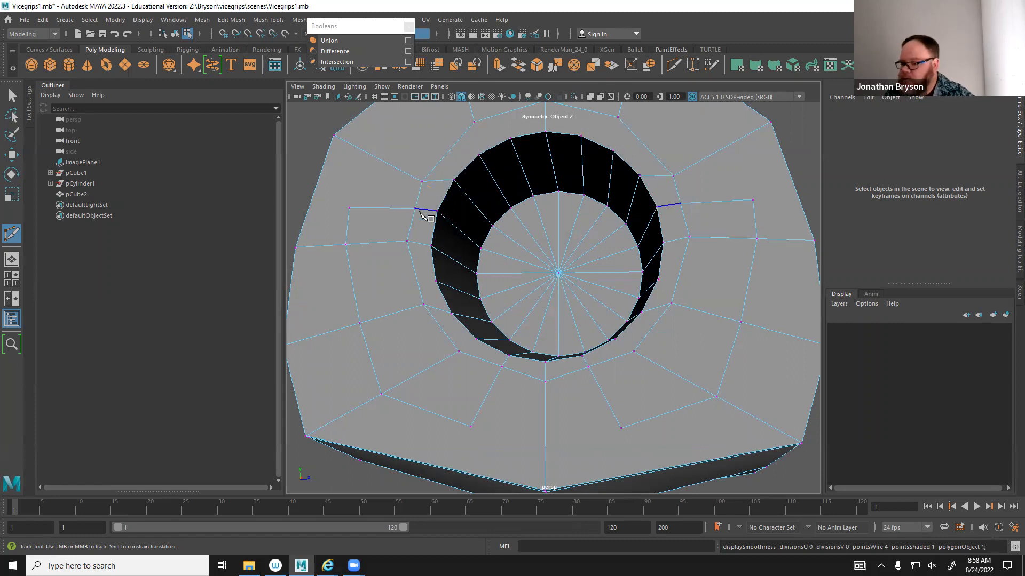
left_click(510, 138)
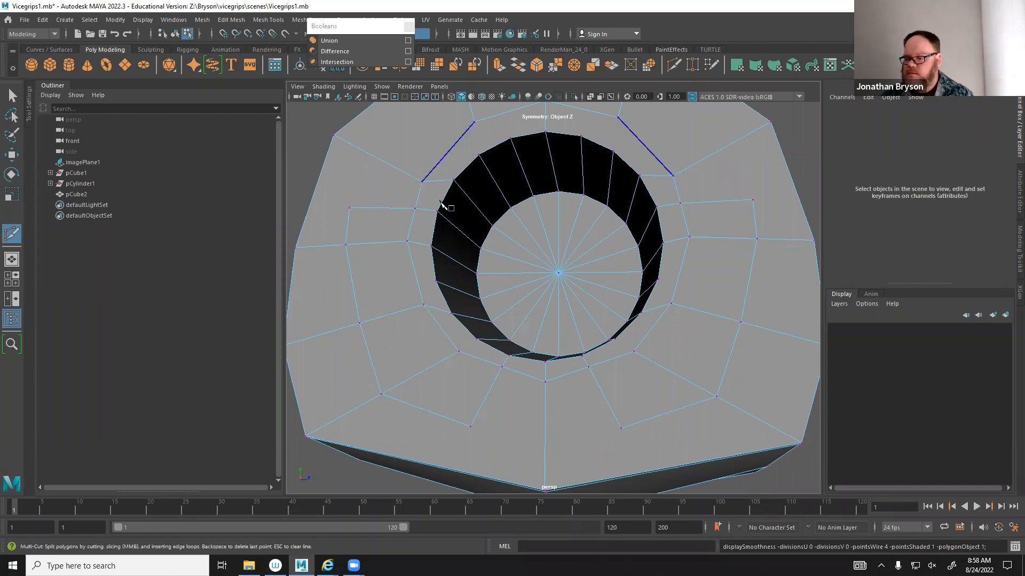
middle_click_drag(495, 162, 498, 188, "alt")
left_click(479, 158)
right_click(454, 156)
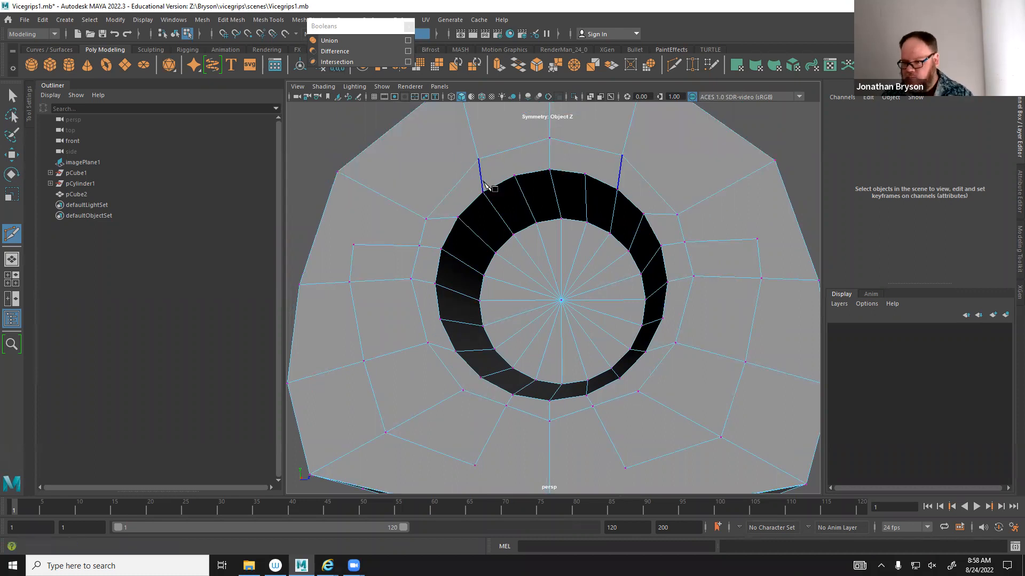
left_click(513, 176)
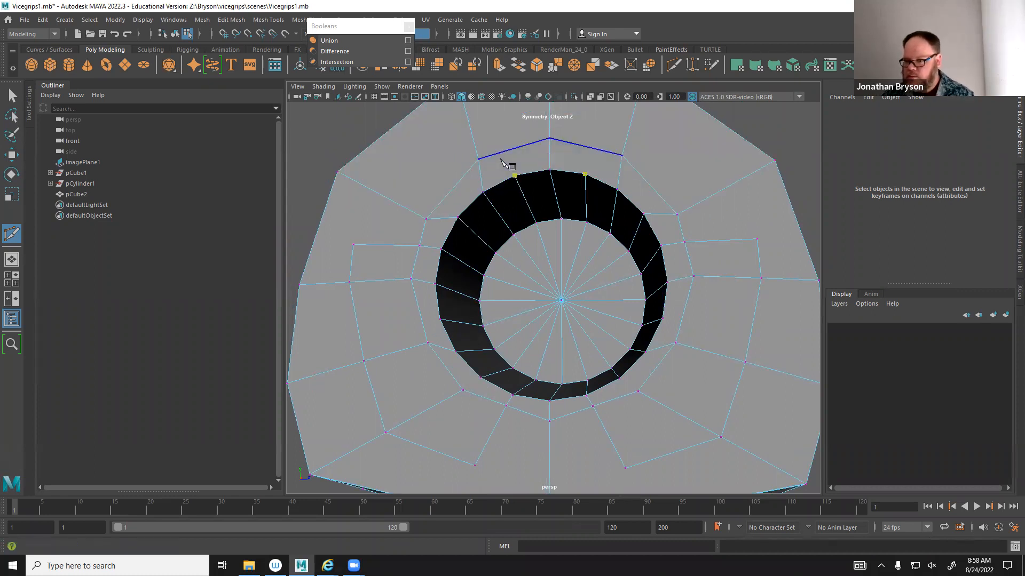
right_click(469, 157)
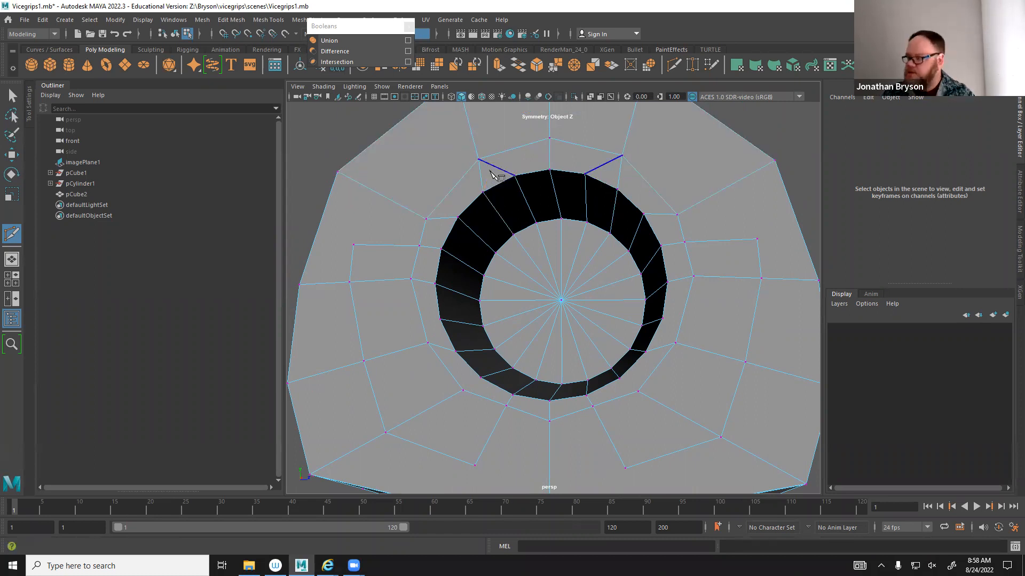
Check the hole in smooth preview and insert a supporting edge loop just inside its rim.
key("3")
left_click(511, 175)
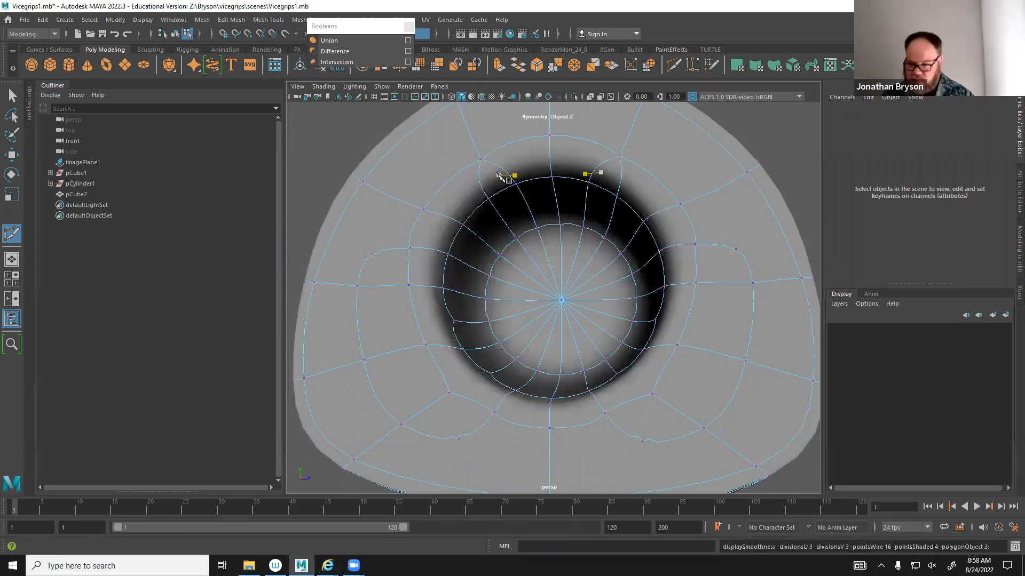
key("1")
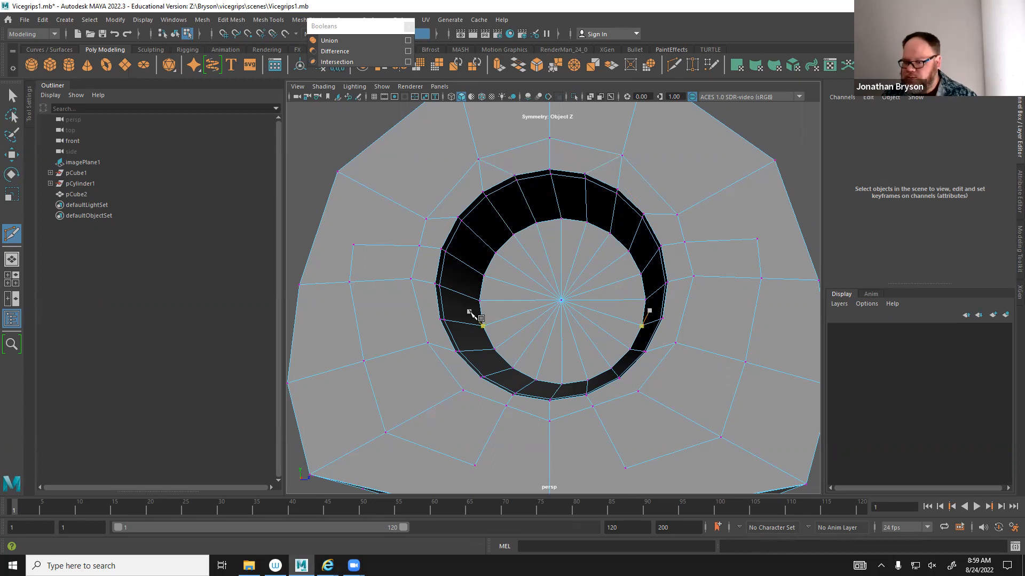
Join the lower ends of the two mirrored cuts with an edge across the centre line below the hole.
middle_click_drag(480, 316, 407, 238, "alt")
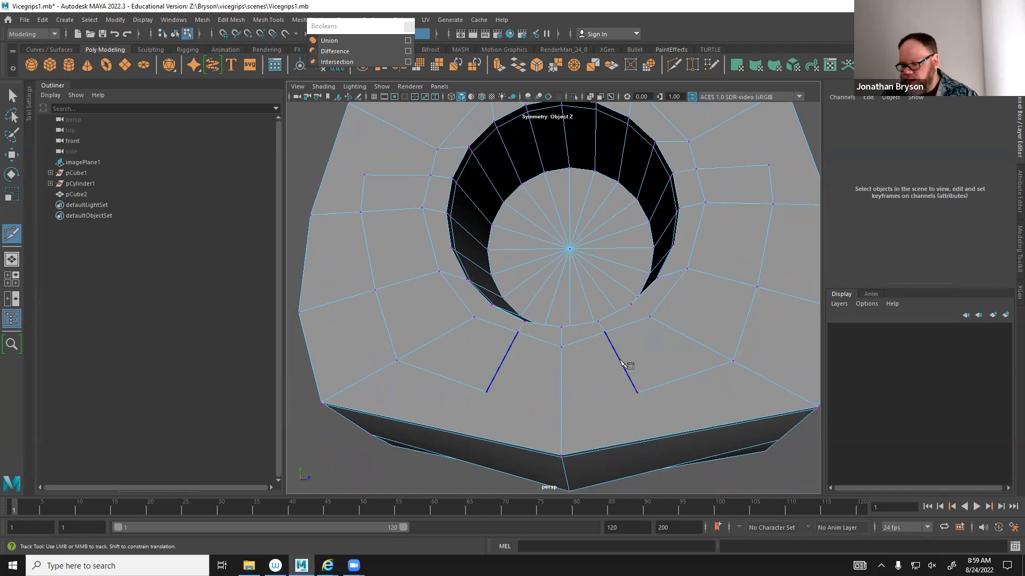
left_click(486, 392)
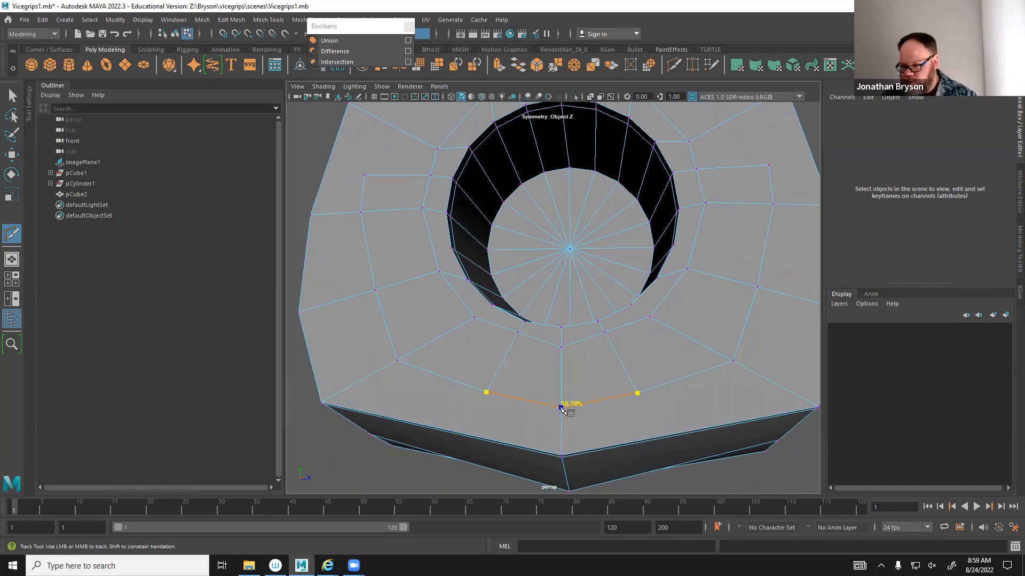
right_click(563, 408)
left_click(375, 290)
left_click(397, 360)
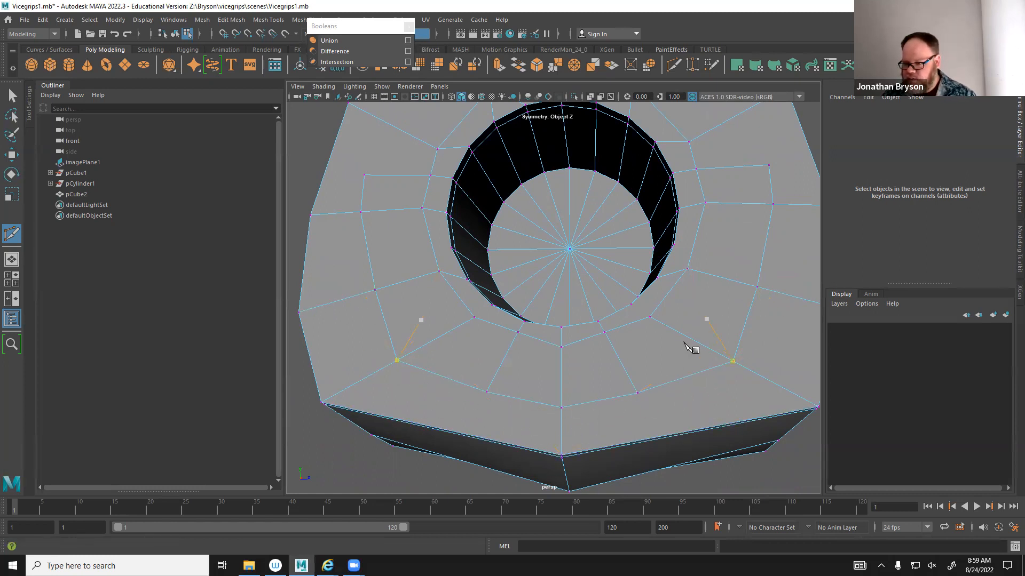
Cut from the open upper corner of the side loop across the radial edges above the hole and down into its upper rim.
left_click_drag(540, 247, 501, 326, "alt")
middle_click_drag(501, 326, 523, 376, "alt")
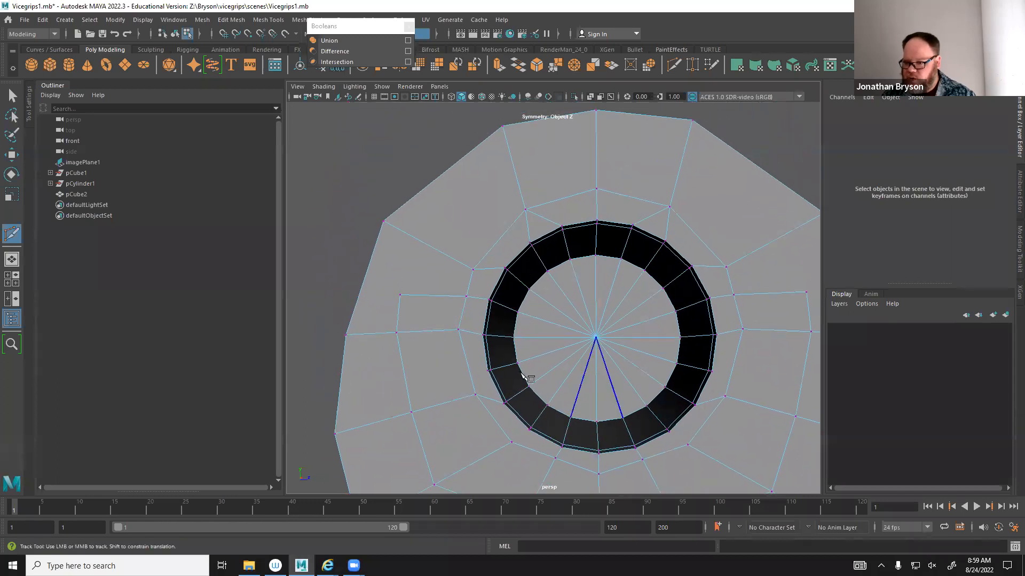
left_click(400, 295)
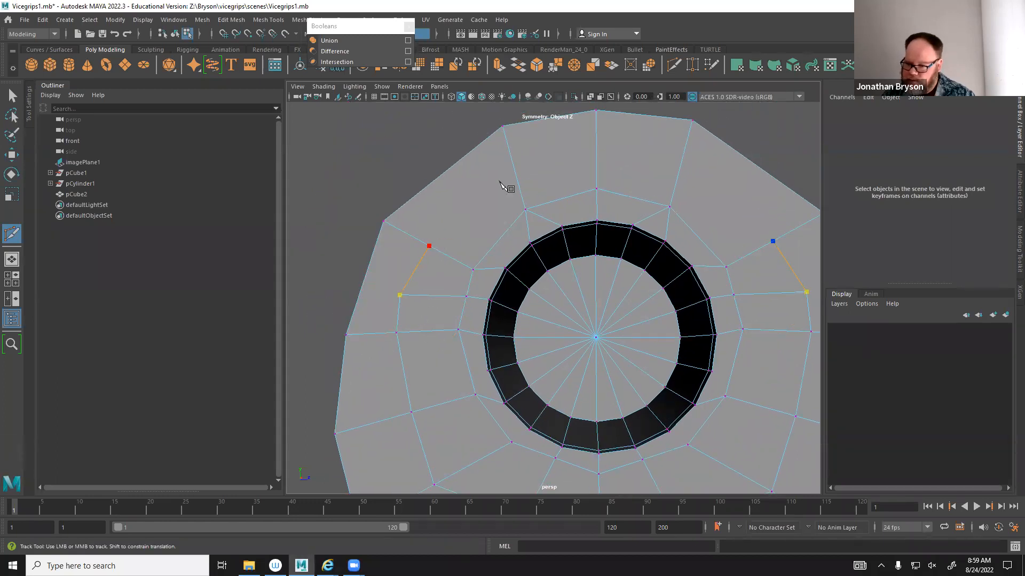
left_click(553, 157)
left_click(567, 229)
key("Return")
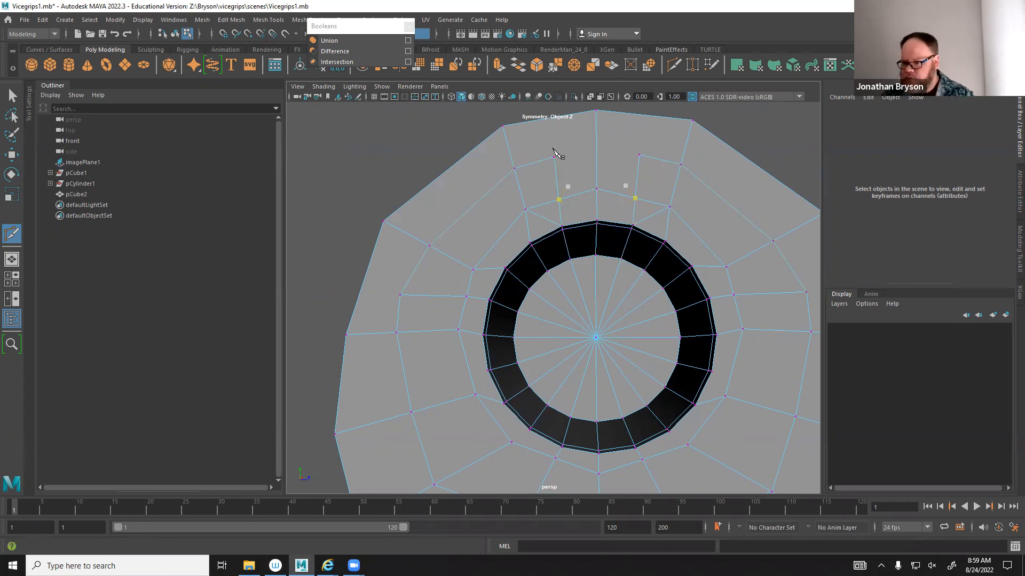
Delete the redundant diagonal edges between the ring corners and the hole's upper rim, and reactivate Multi-Cut.
key("q")
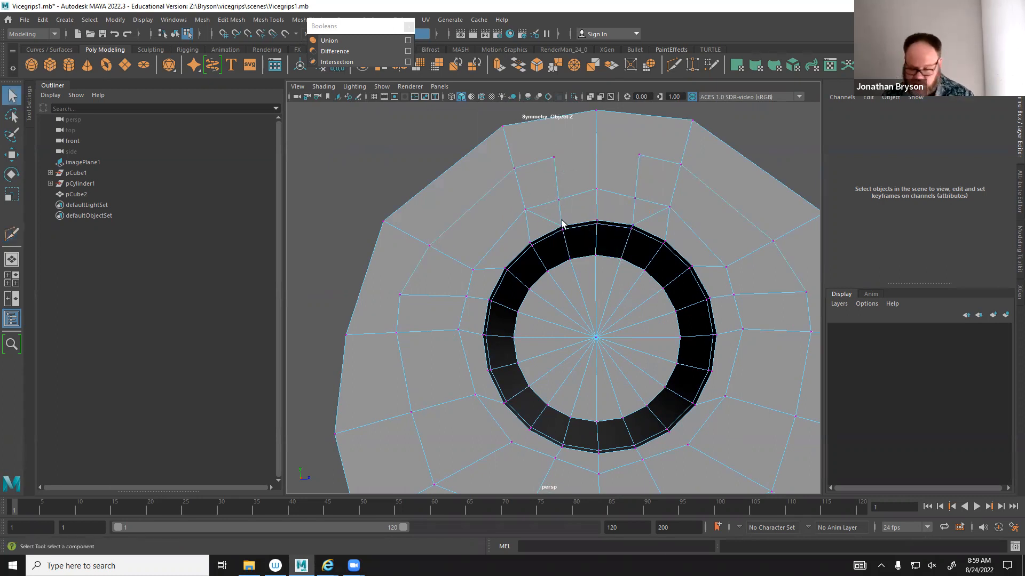
left_click(541, 221)
right_click_drag(543, 214, 541, 192)
key("Delete")
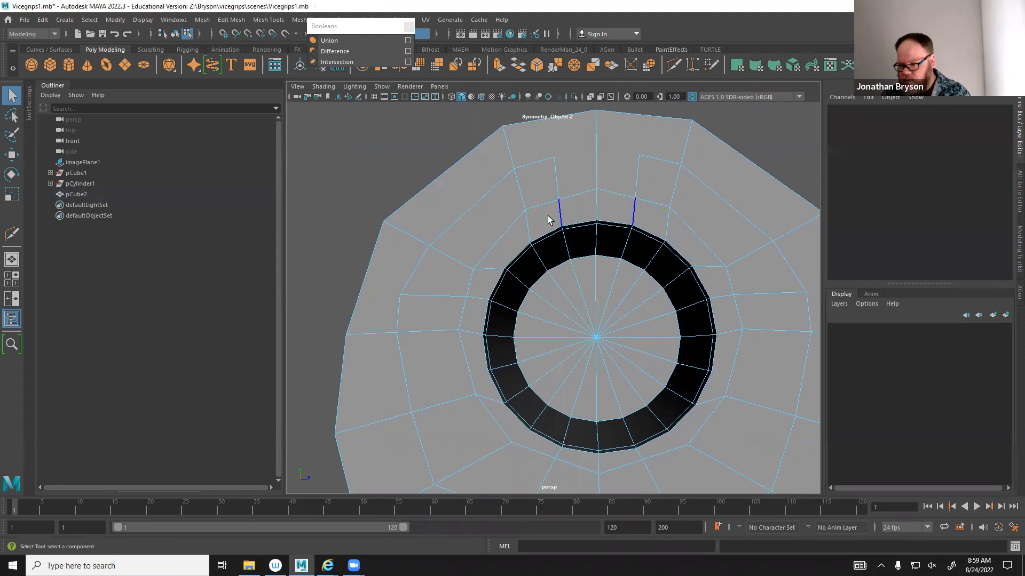
key("ctrl+shift+x")
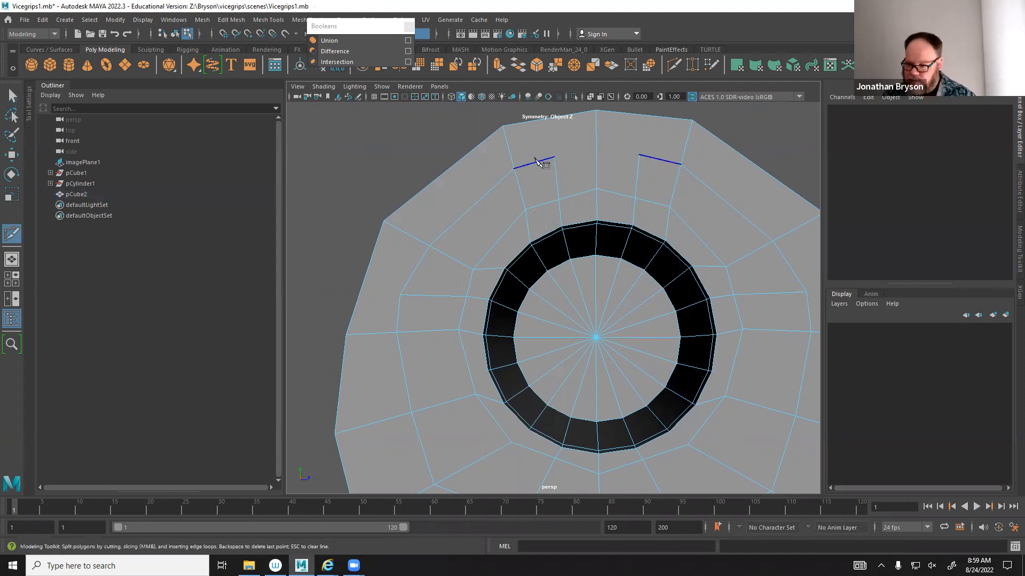
Join the ends of the two mirrored cuts above the hole with an edge across the centre line.
left_click(554, 157)
left_click(597, 152)
key("Return")
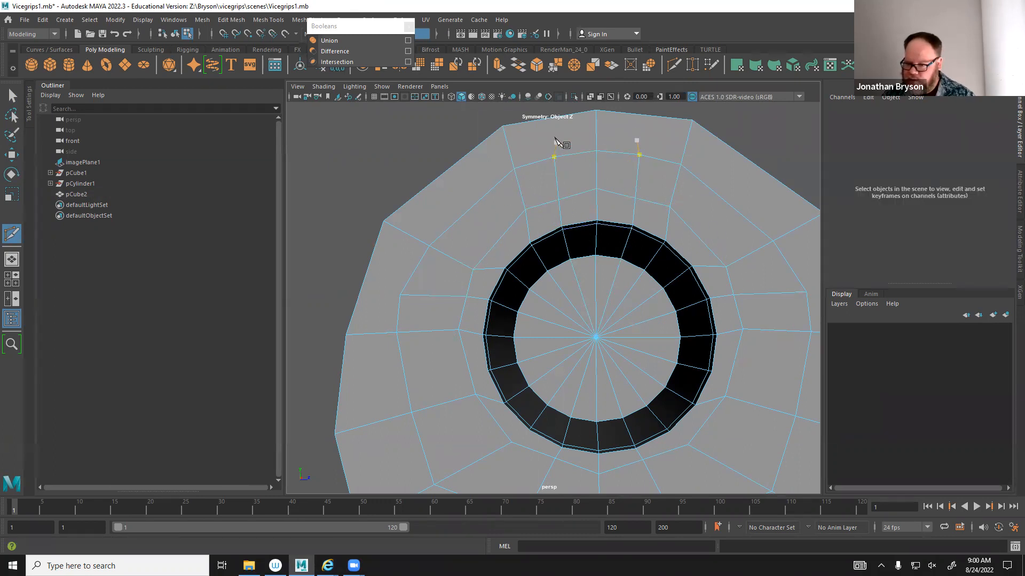
left_click(400, 294)
left_click_drag(472, 332, 427, 192, "alt")
middle_click_drag(428, 192, 422, 185, "alt")
left_click(363, 275)
left_click(462, 302)
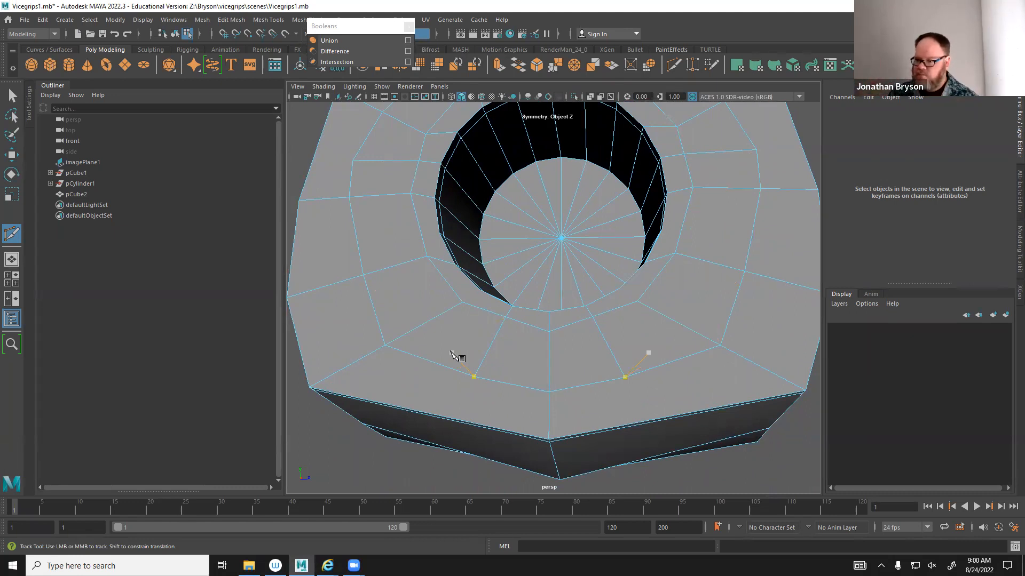
left_click_drag(458, 286, 473, 320, "alt")
middle_click_drag(455, 323, 547, 368, "alt")
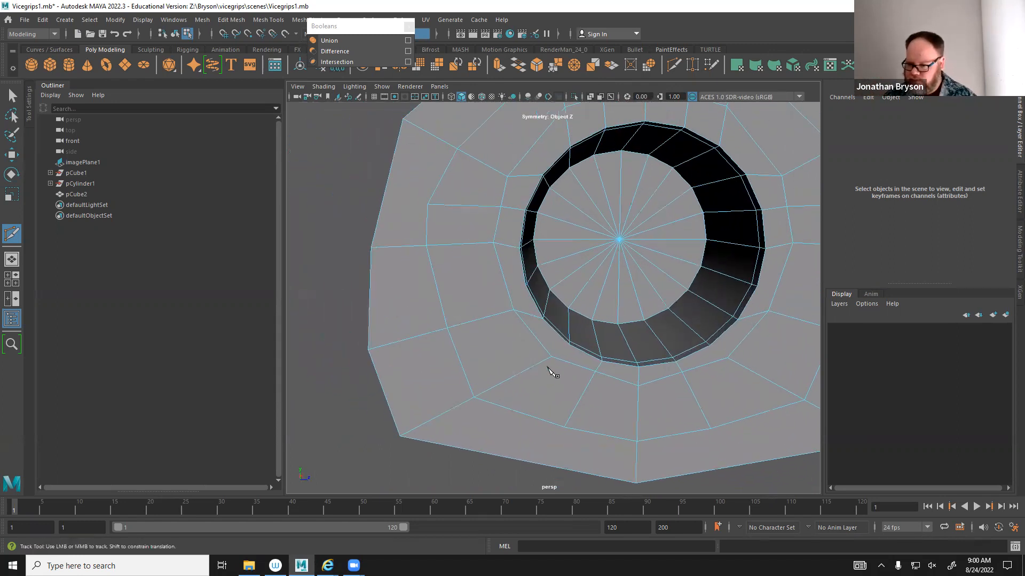
left_click(513, 310)
key("Escape")
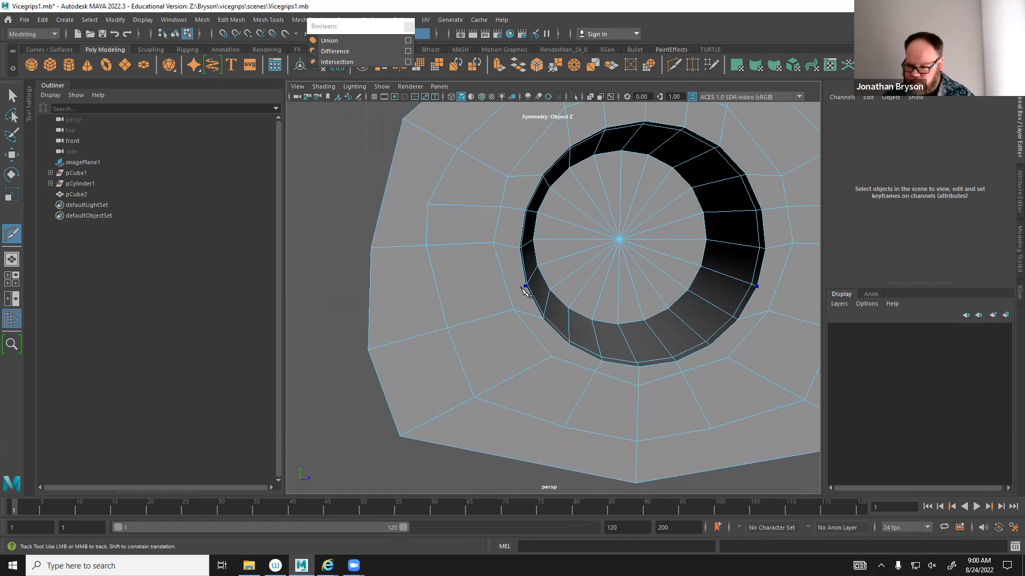
Cut mirrored edges from the hole's side rim out to the side loop and from its lower rim to the nearest inner-ring corner.
left_click_drag(539, 307, 452, 297, "alt")
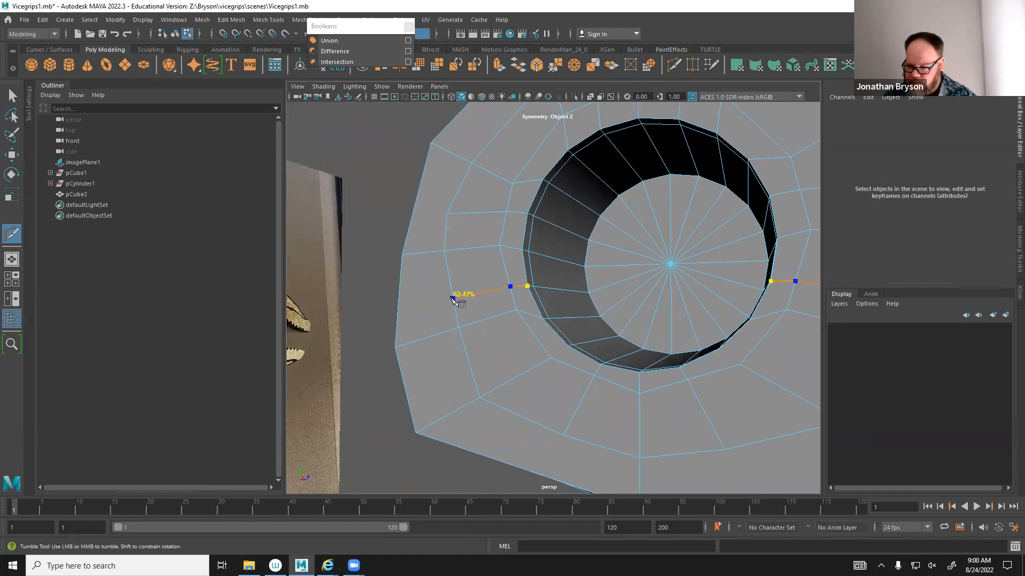
right_click(451, 299)
left_click(568, 346)
left_click_drag(567, 355, 485, 322, "alt")
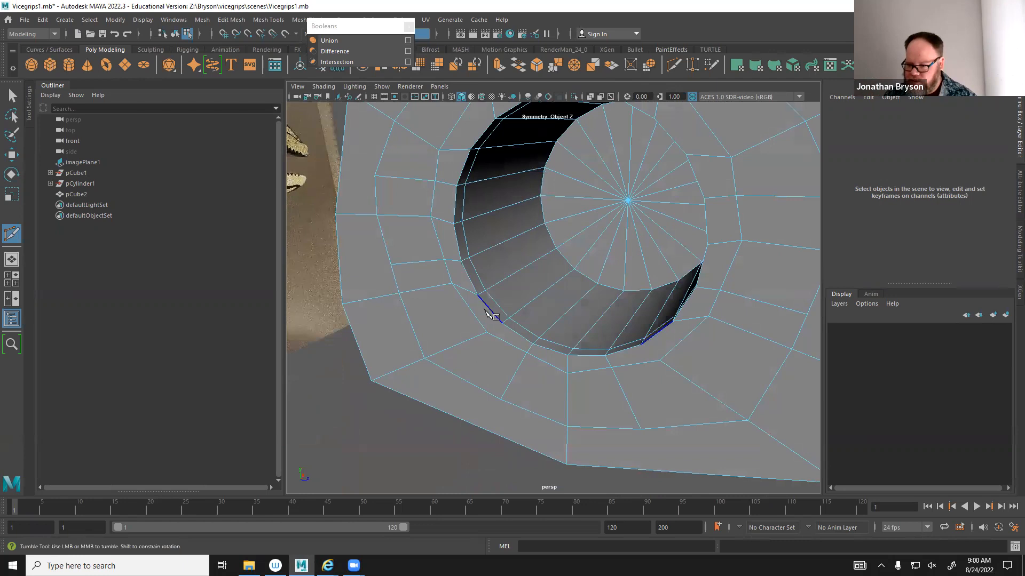
left_click(487, 332)
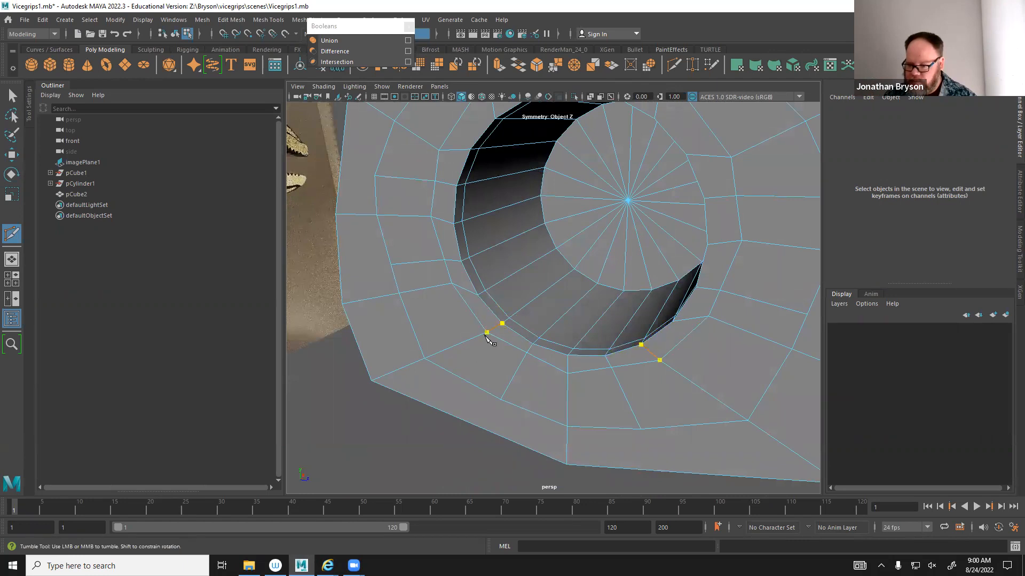
right_click(489, 343)
Extend the mirrored radial edges below the hole from the outer ring to the lower boundary of the holed face.
left_click_drag(499, 358, 385, 295, "alt")
middle_click_drag(501, 330, 507, 313, "alt")
right_click_drag(508, 314, 471, 317, "alt")
left_click(524, 345)
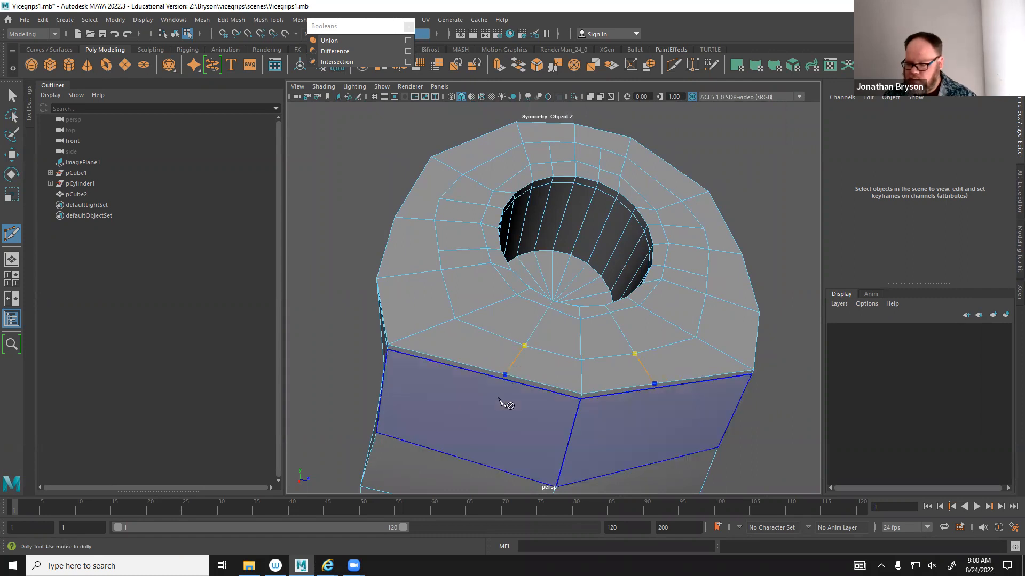
left_click_drag(503, 407, 493, 350, "alt")
scroll(489, 346, "up", 3)
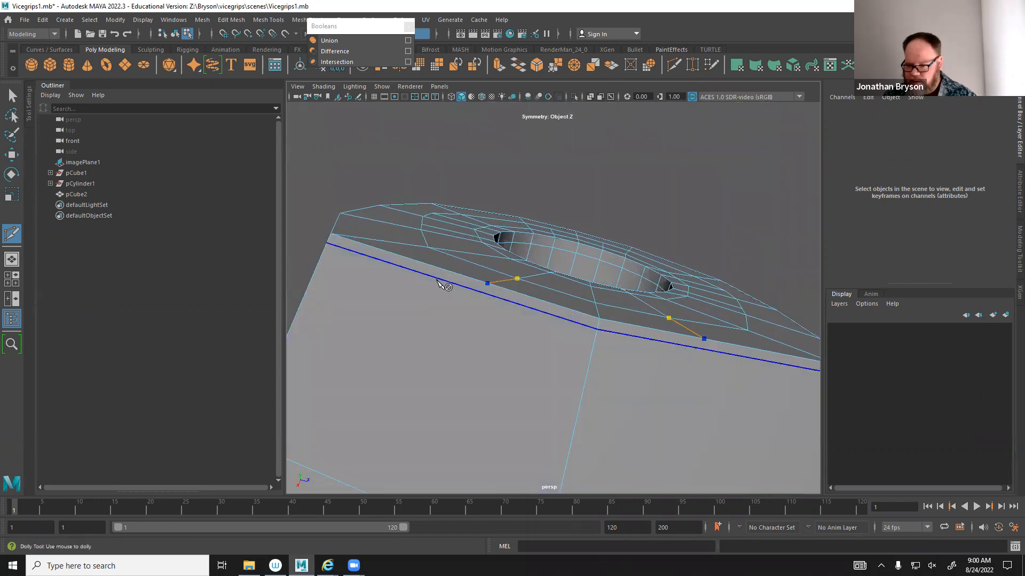
left_click_drag(448, 284, 448, 366, "alt")
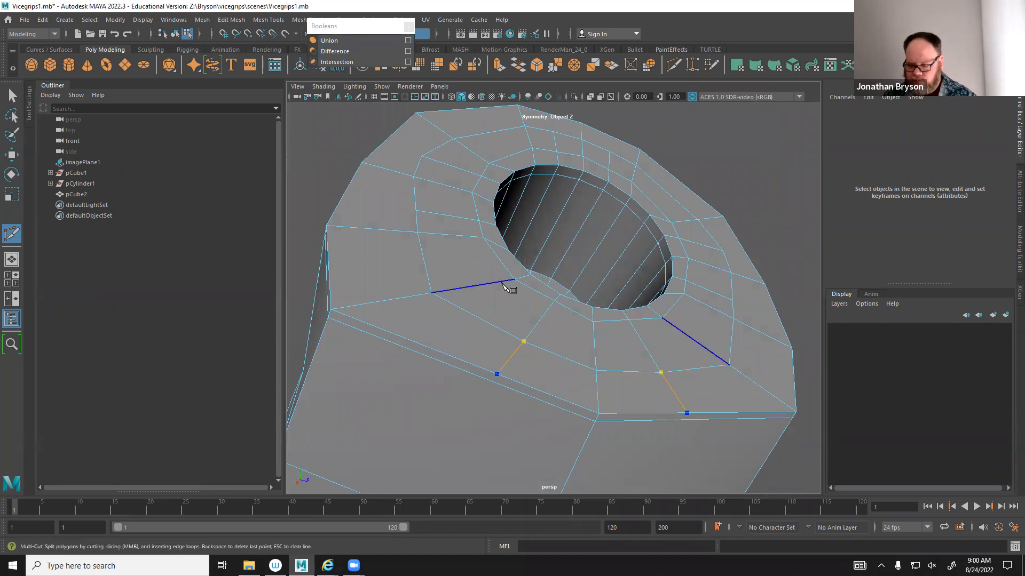
middle_click_drag(503, 429, 487, 336, "alt")
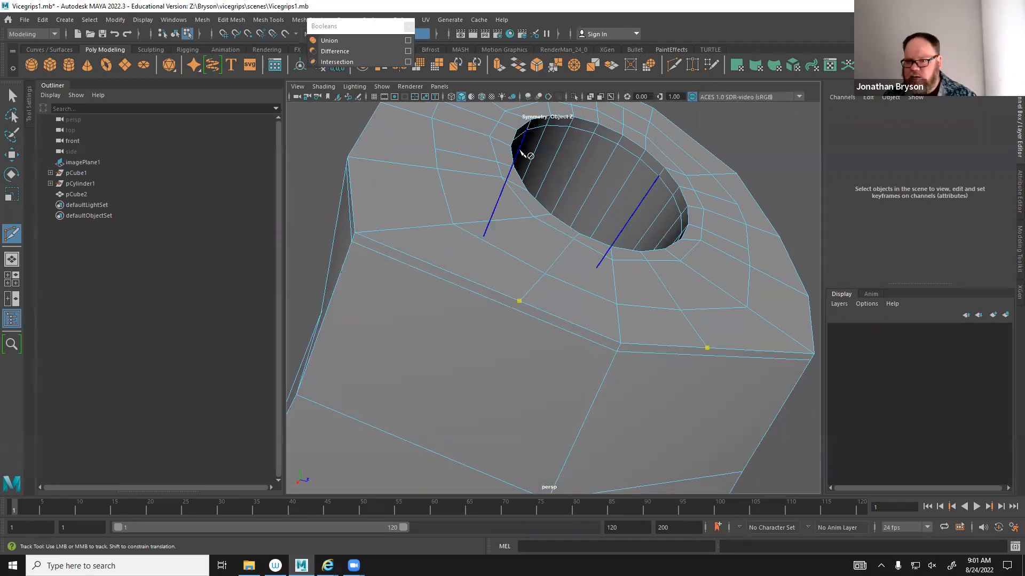
Move the Booleans window clear of the symmetry setting and turn symmetry off.
left_click_drag(396, 27, 255, 87)
left_click(373, 32)
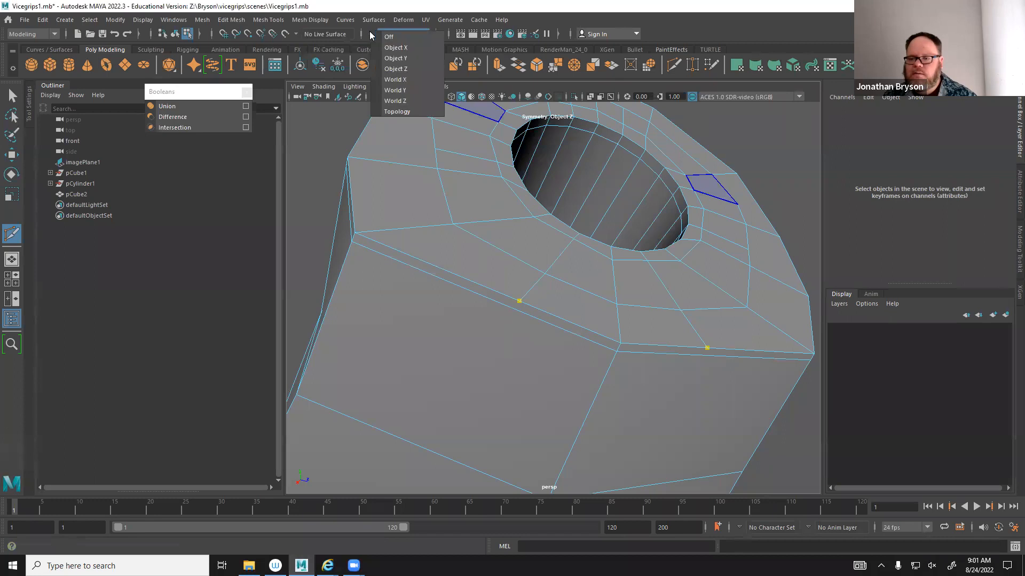
left_click(390, 38)
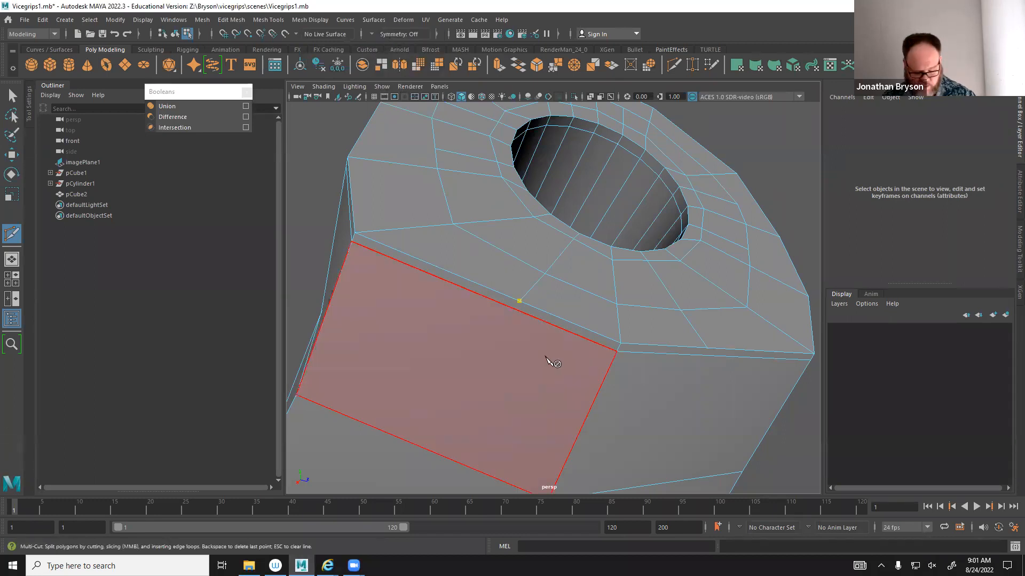
Test the edge along the narrow strip below the holed face with the Move tool and undo the change.
key("q")
right_click_drag(375, 255, 328, 260)
left_click_drag(408, 328, 496, 291, "alt")
right_click_drag(495, 270, 495, 255)
left_click(501, 294)
left_click_drag(495, 345, 530, 382, "alt")
key("w")
key("ctrl+z")
Test-move the corner vertices along the narrow strip, undo the move, and reactivate Multi-Cut.
right_click_drag(613, 271, 567, 272)
left_click(624, 397)
mouse_move(625, 396)
left_mouse_down()
mouse_move(624, 418)
mouse_move(625, 395)
left_mouse_up()
left_click(407, 312)
left_click_drag(413, 314, 417, 346)
key("ctrl+z")
left_click_drag(531, 384, 510, 301, "alt")
right_click_drag(495, 297, 434, 297, "shift")
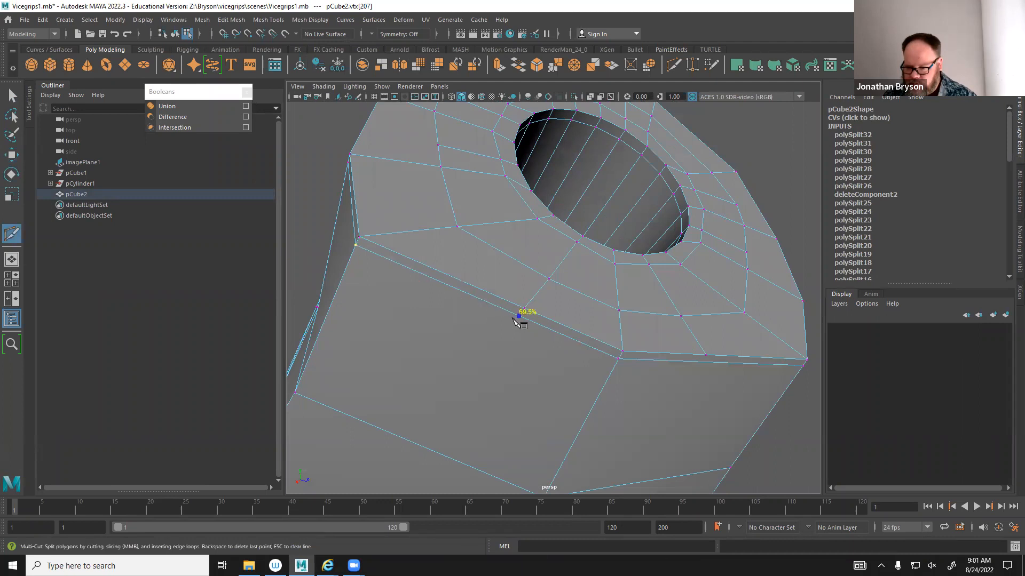
left_click_drag(539, 425, 535, 366, "alt")
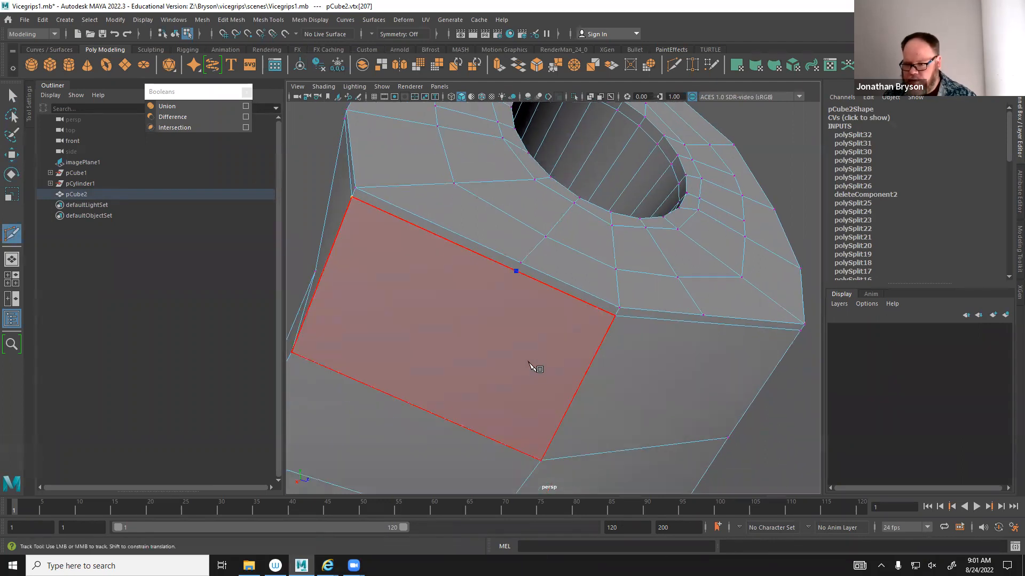
left_click(374, 35)
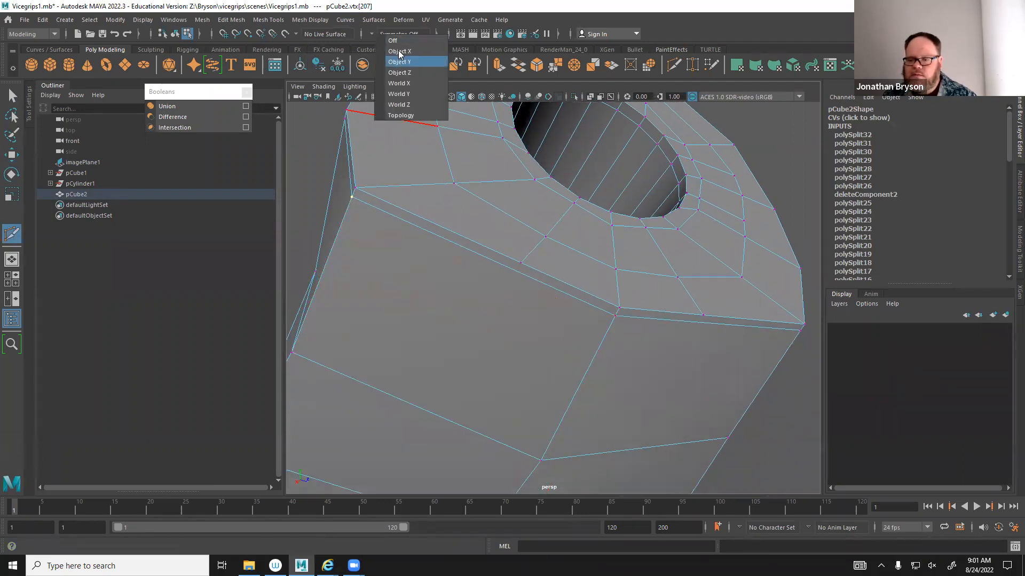
left_click(406, 51)
left_click(516, 272)
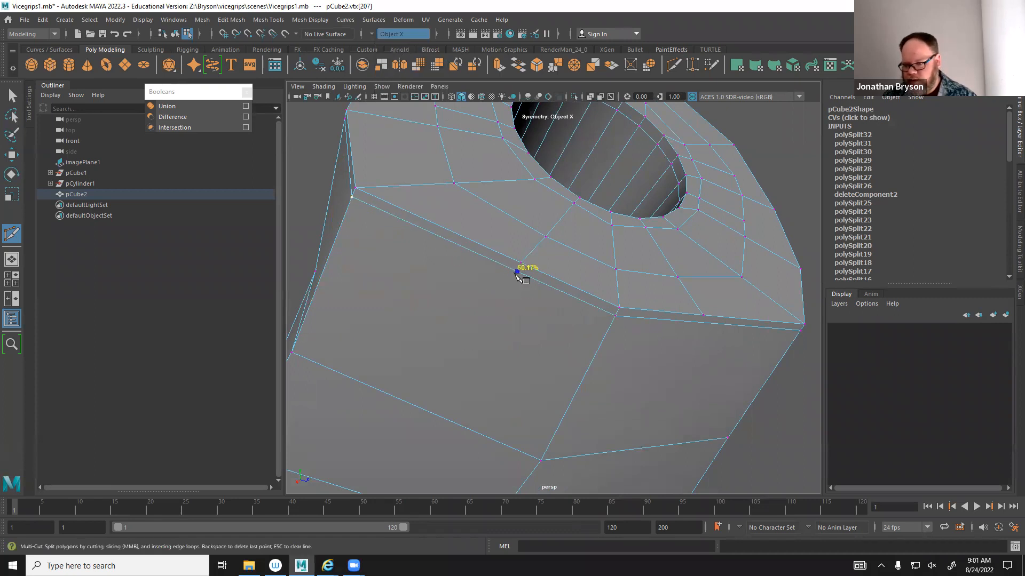
key("Escape")
Set symmetry to Object Z and cut from the narrow strip's lower edge down the adjoining side face, turning across to the centre edge.
left_click(372, 33)
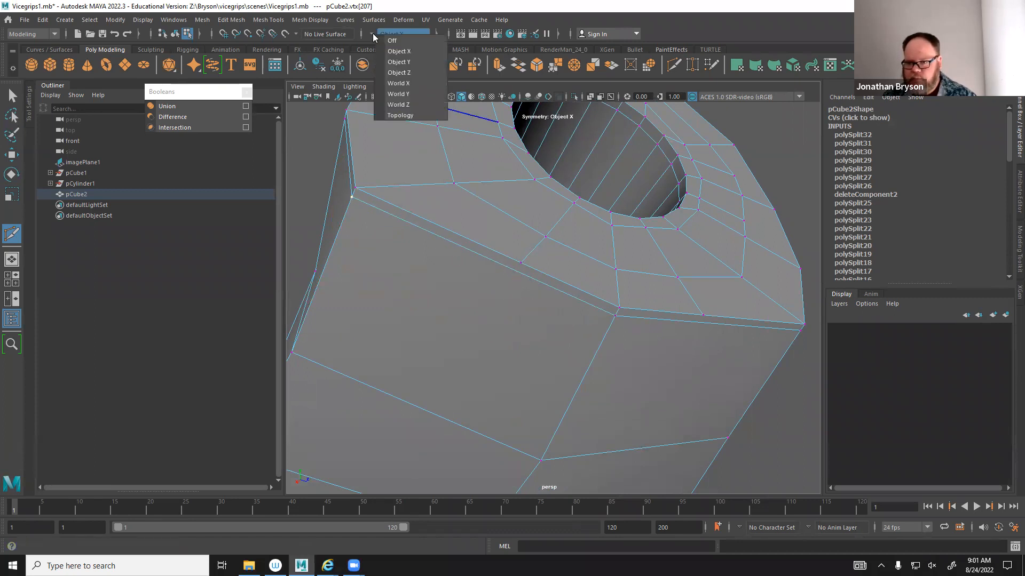
left_click(399, 72)
left_click(516, 271)
left_click(479, 368)
left_click(571, 399)
key("Return")
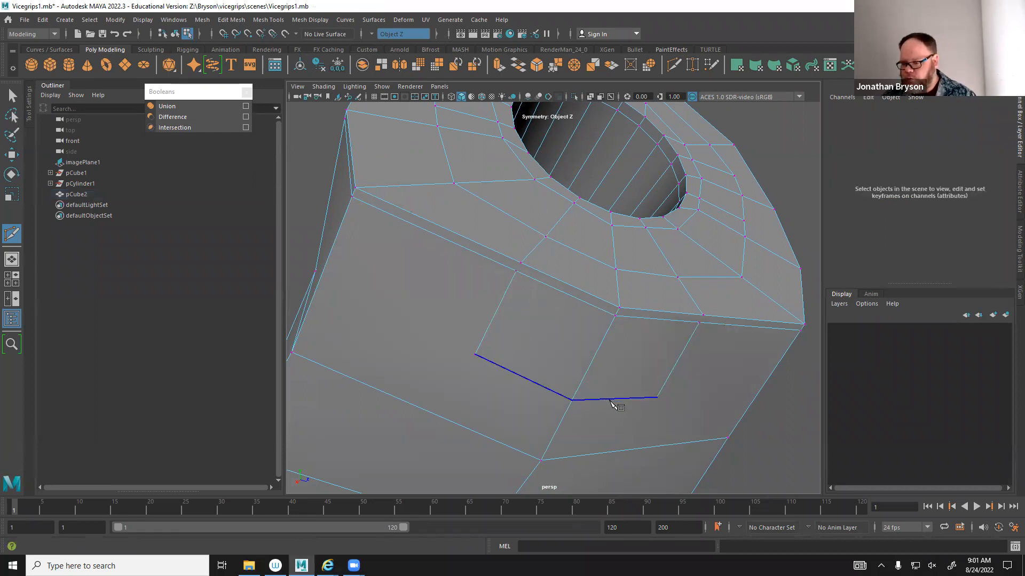
Try to join the radial edge below the hole to the new side-face cut across the narrow strip.
left_click(518, 262)
left_click_drag(509, 259, 500, 262)
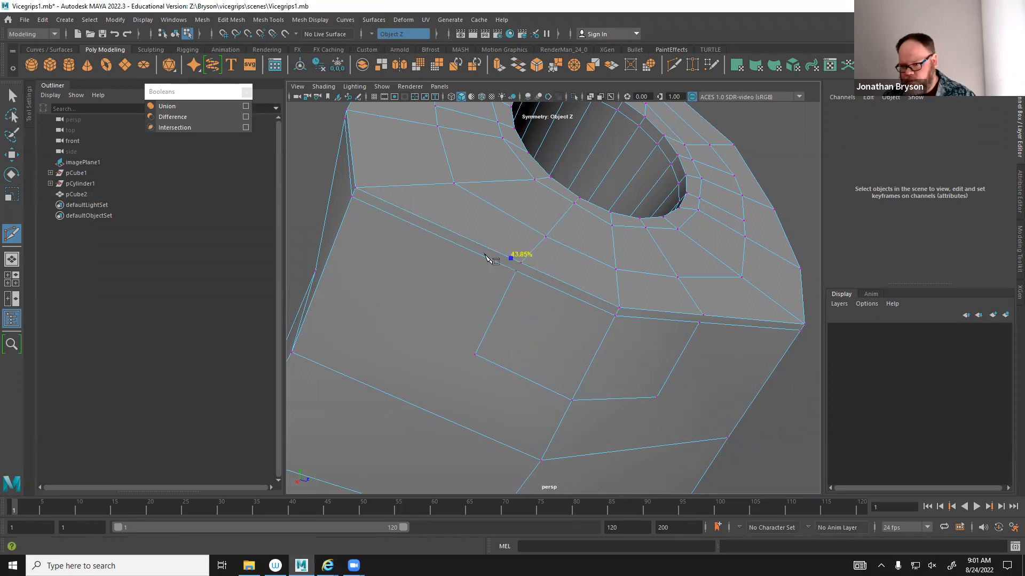
left_click(516, 270)
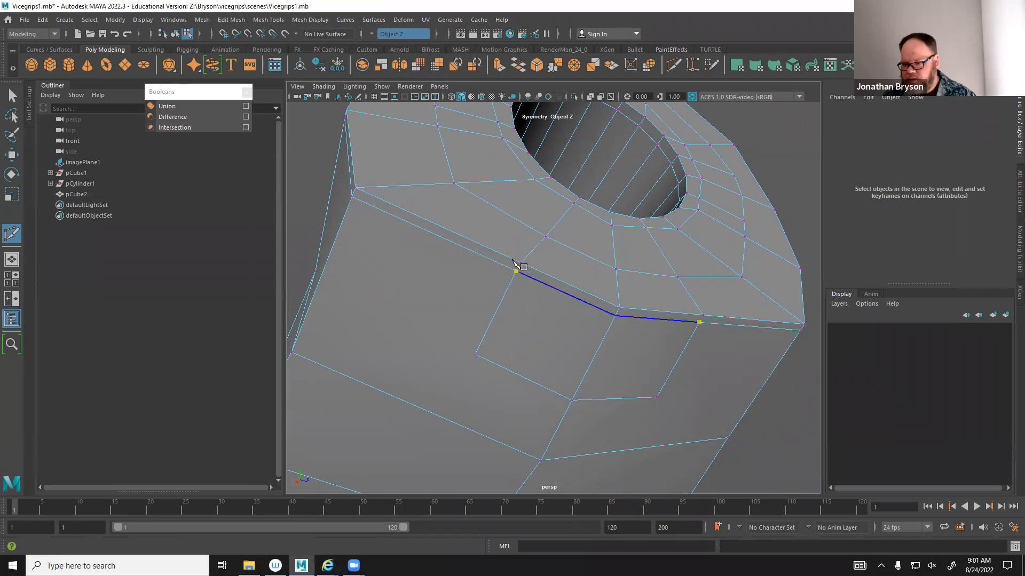
right_click(535, 277)
left_click_drag(546, 289, 521, 317, "alt")
middle_click_drag(487, 367, 495, 324, "alt")
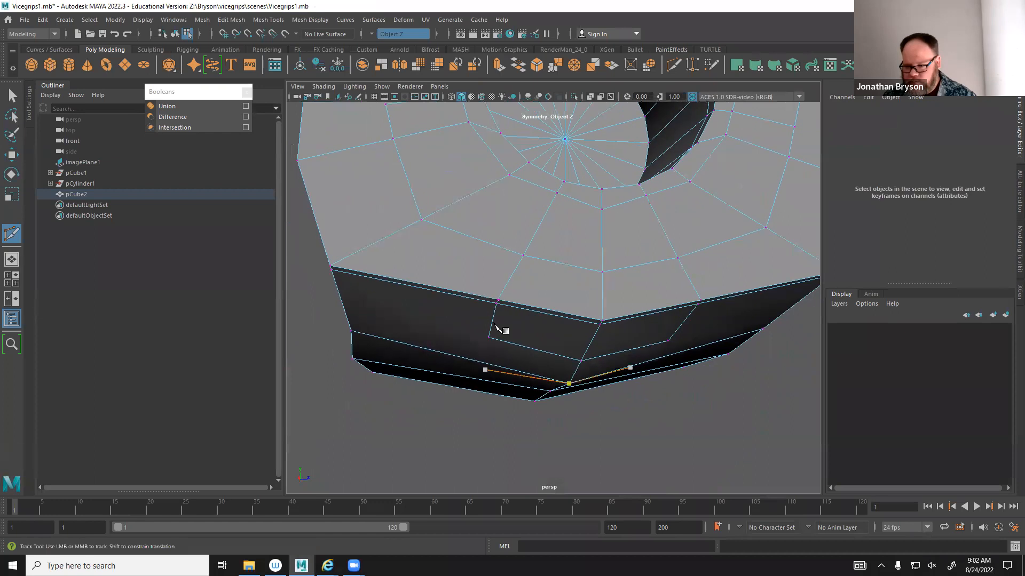
right_click_drag(495, 324, 536, 372, "alt")
left_click_drag(536, 372, 557, 353, "alt")
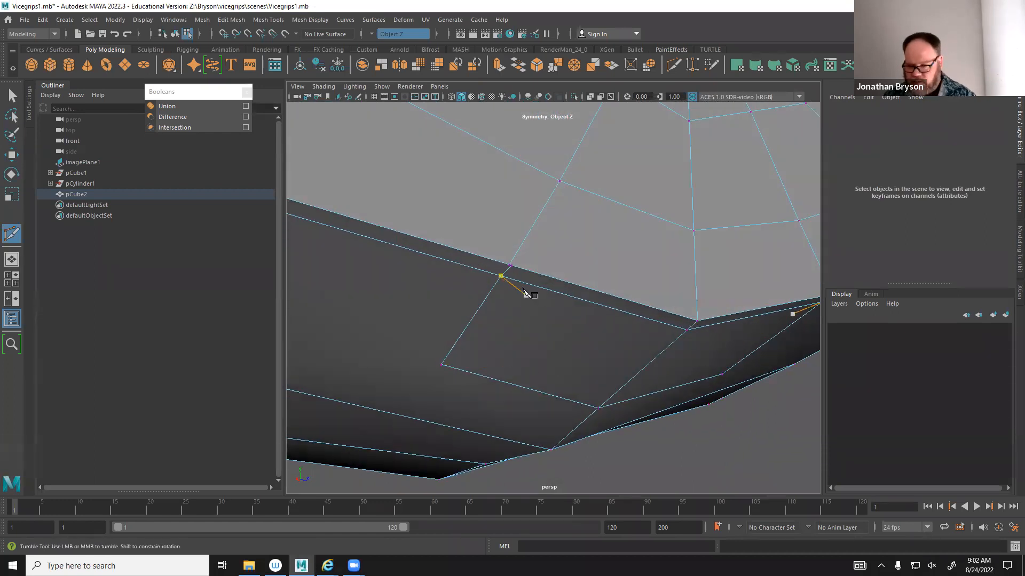
Leave Multi-Cut, select the strip's lower edge beside the cut junction, and move it to test the connection.
key("q")
right_click_drag(485, 261, 492, 290)
right_click_drag(481, 244, 485, 235)
left_click(504, 268)
key("w")
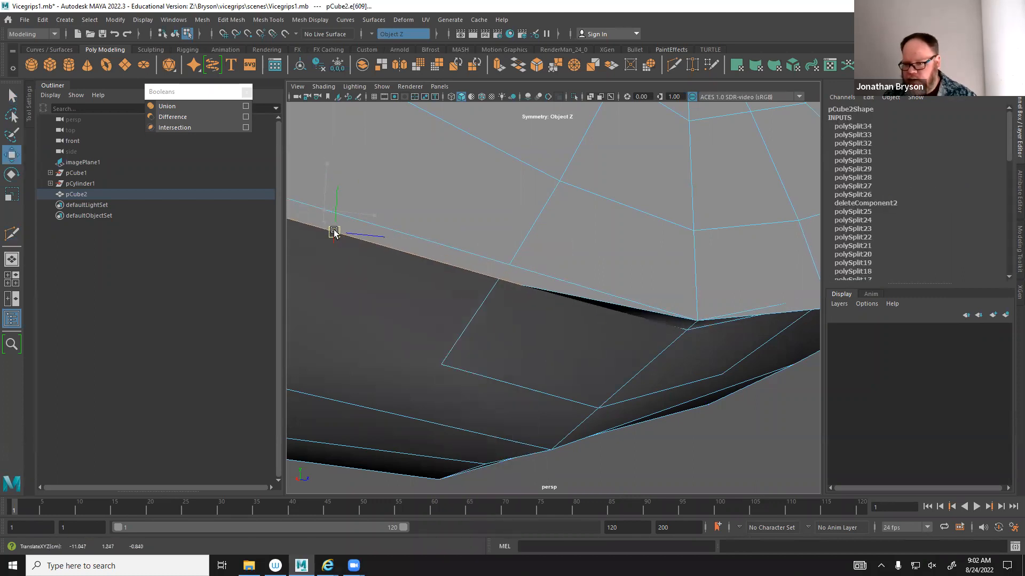
Frame the selected edge on the lower front rim of the handle and undo its last move.
left_click_drag(336, 231, 433, 273, "alt")
key("f")
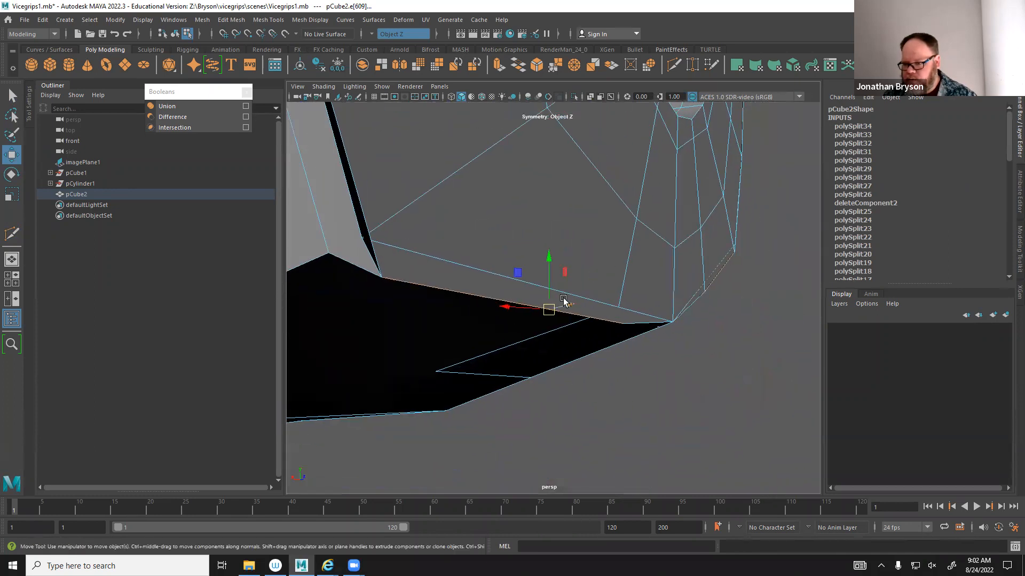
key("ctrl+z")
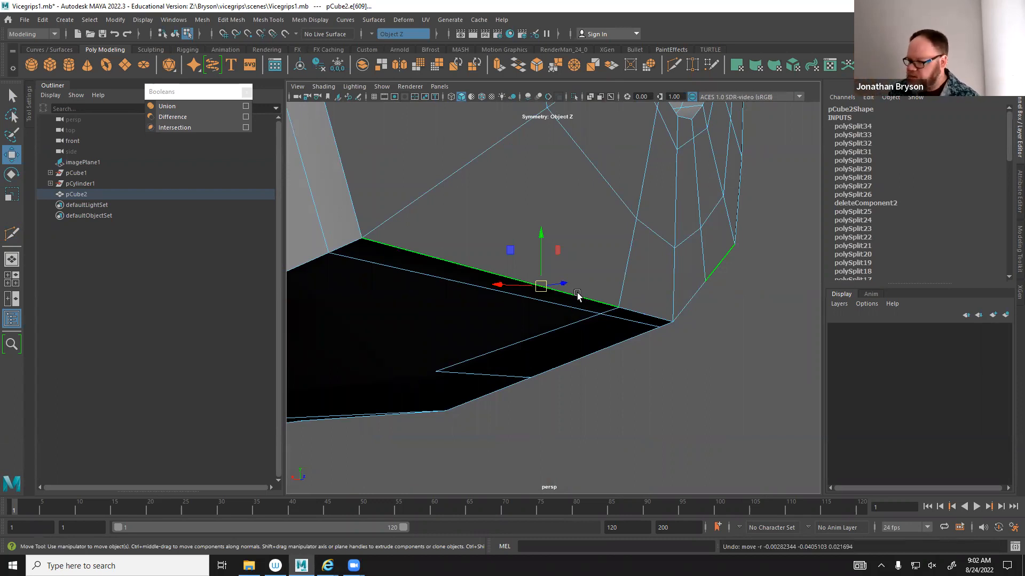
Try moving the lower front rim edge downward, then revert the move.
left_click_drag(589, 313, 440, 283, "alt")
left_click_drag(441, 229, 458, 255)
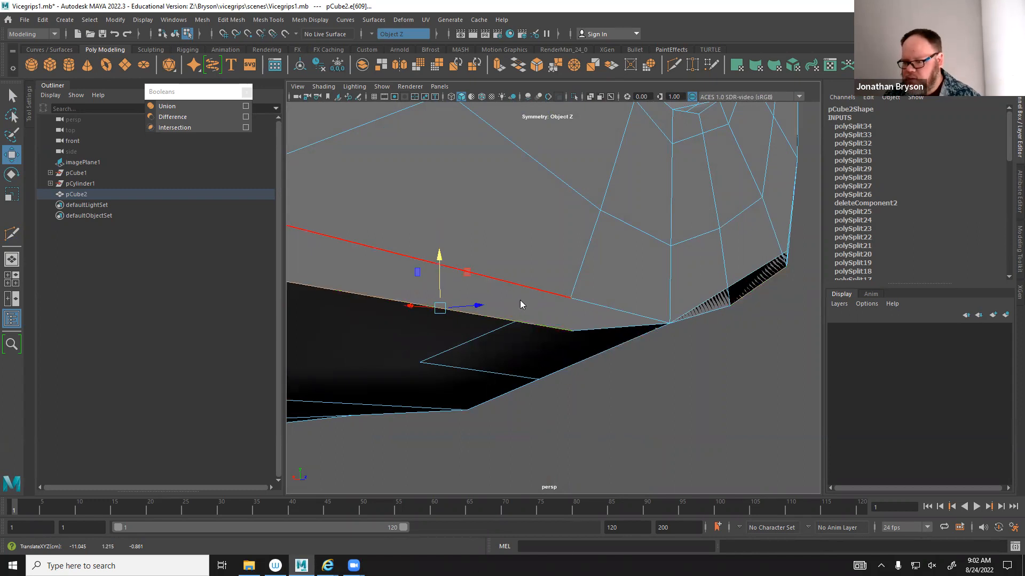
right_click_drag(520, 271, 521, 304)
left_click_drag(628, 356, 480, 306, "alt")
key("ctrl+z")
key("ctrl+z")
Pull the vertex on the lower front rim slightly downward to expose the overlapping geometry behind it.
right_click_drag(480, 307, 571, 331, "alt")
left_click_drag(571, 331, 564, 303, "alt")
right_click_drag(553, 268, 500, 266)
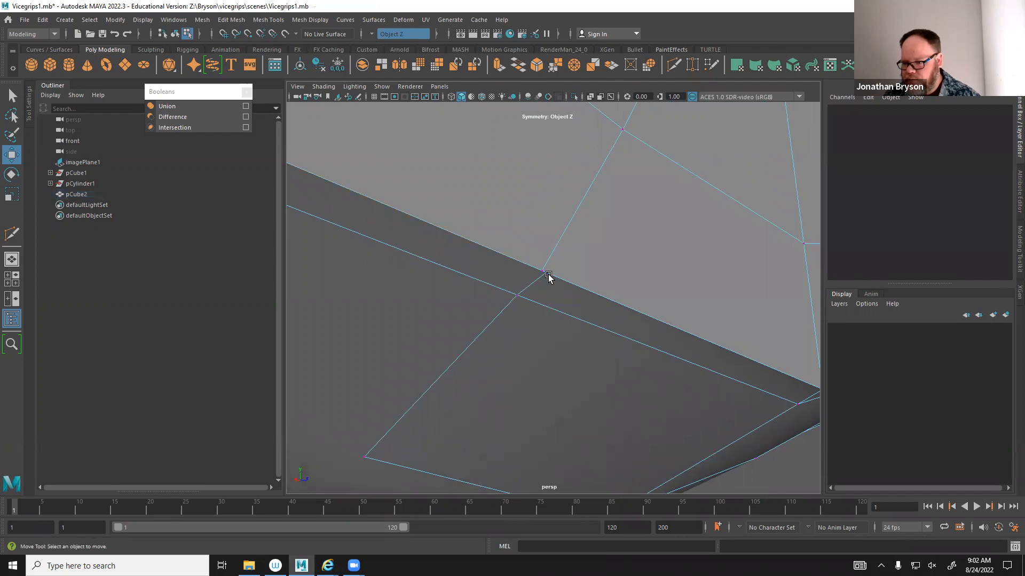
left_click(546, 276)
left_click_drag(549, 283, 536, 287)
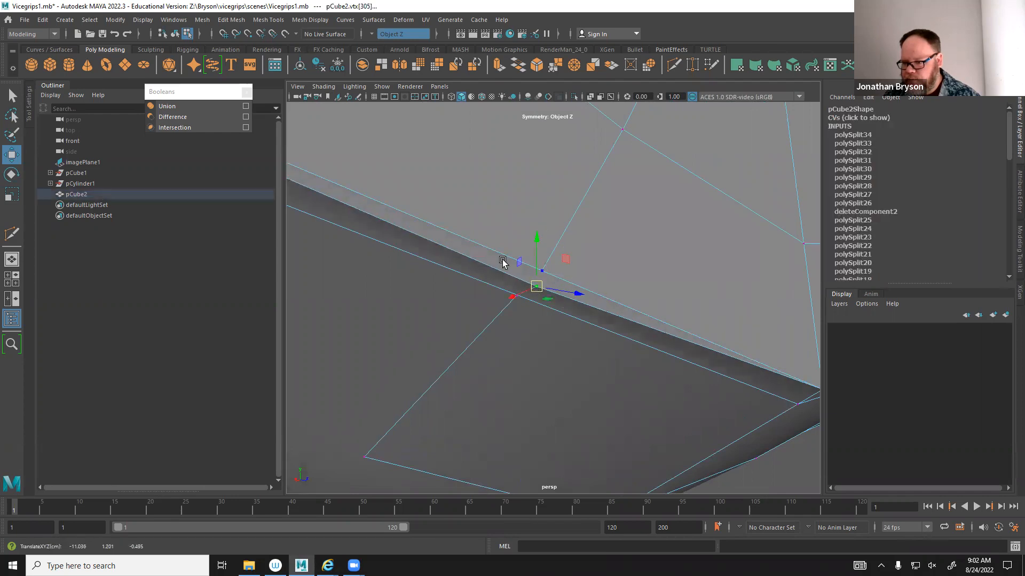
Select the thin hidden face running along the lower front rim and delete it.
right_click_drag(502, 262, 501, 263)
left_click(500, 264)
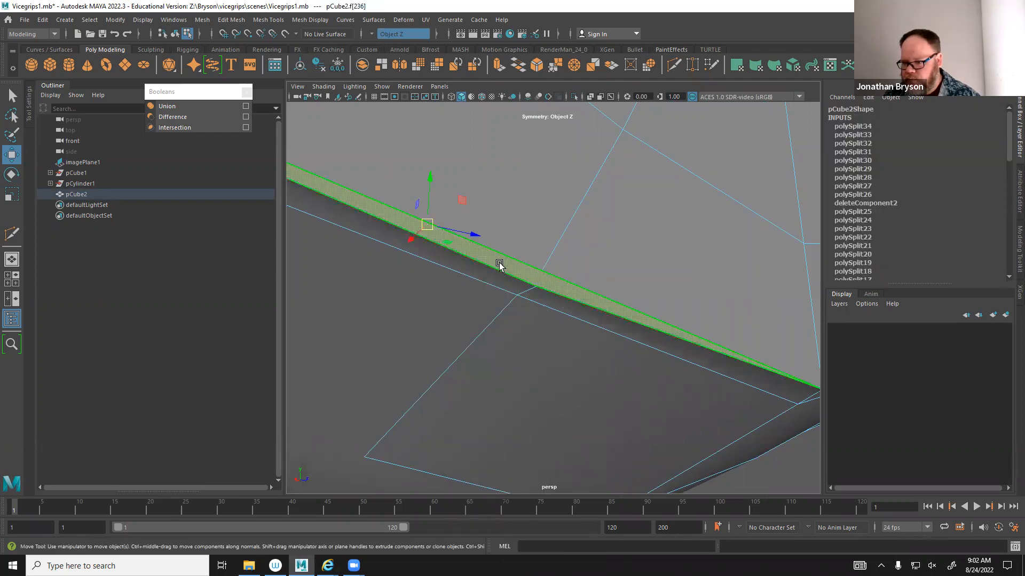
middle_click_drag(492, 286, 686, 385, "alt")
scroll(523, 327, "down", 3)
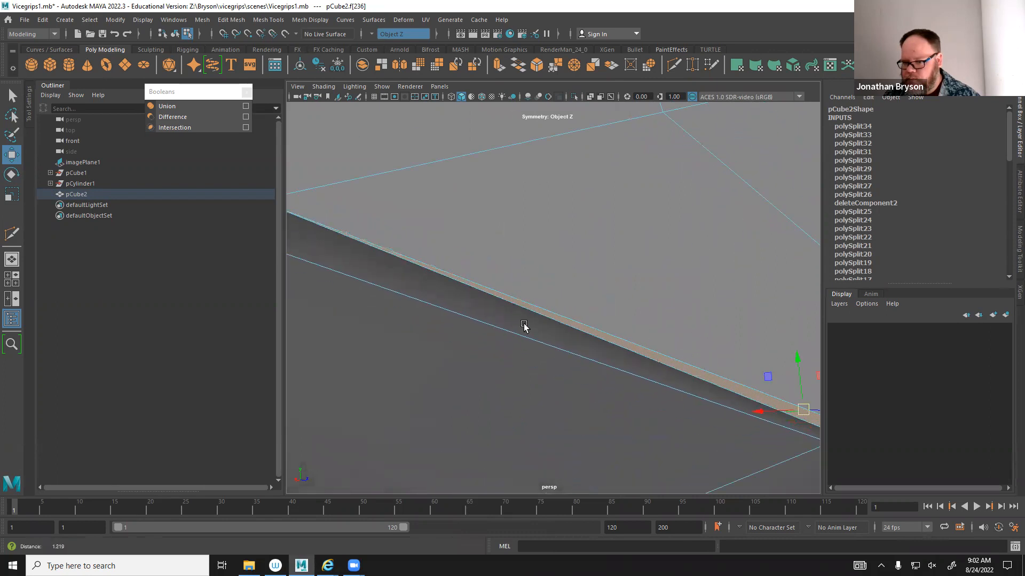
left_click_drag(650, 350, 453, 307, "alt")
middle_click_drag(541, 348, 469, 290, "alt")
left_click(714, 307, "shift")
left_click_drag(453, 295, 525, 306, "alt")
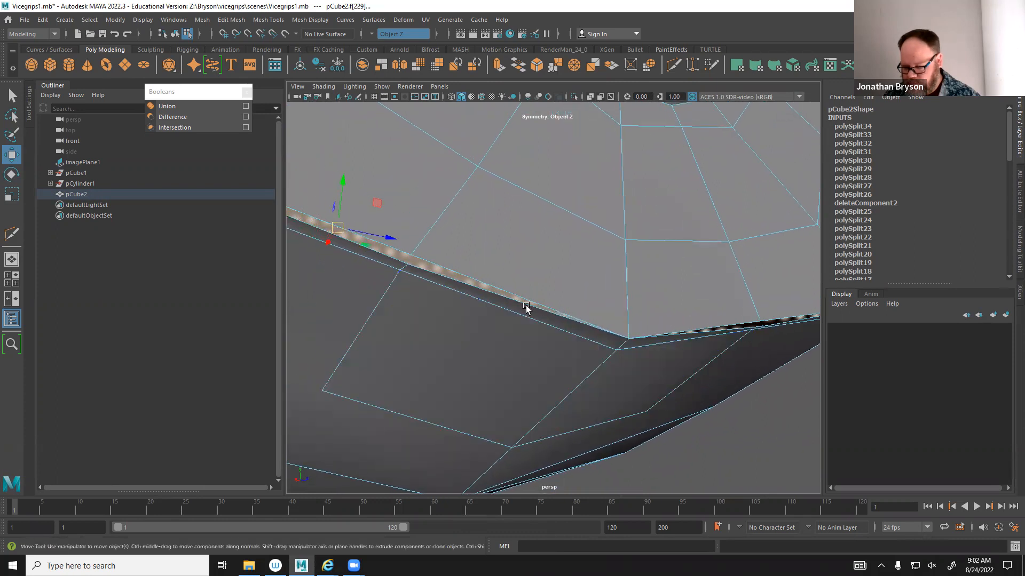
key("Delete")
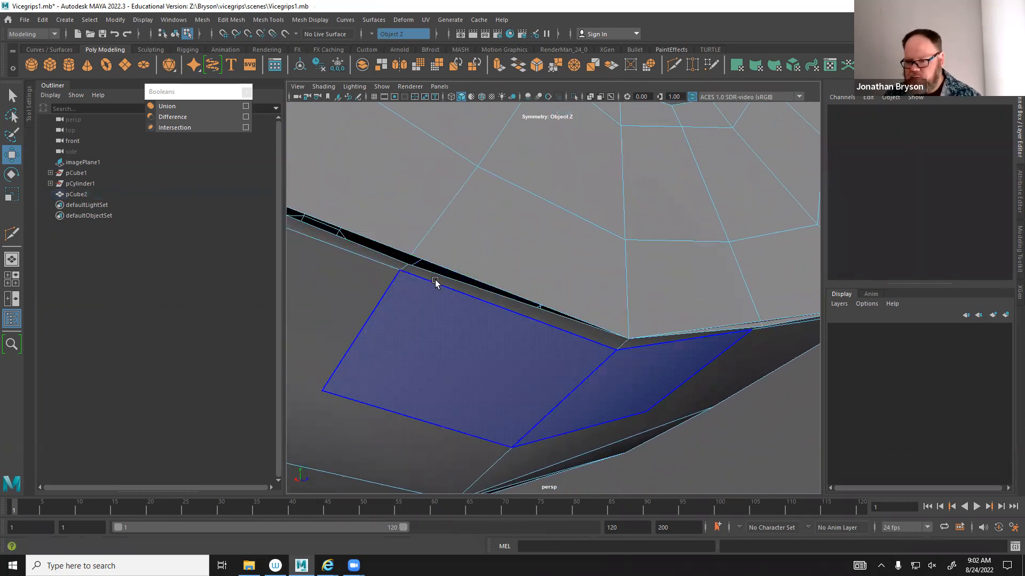
Select all faces of the handle and inspect the open rim gap in smooth mesh preview.
middle_click_drag(455, 279, 680, 372, "alt")
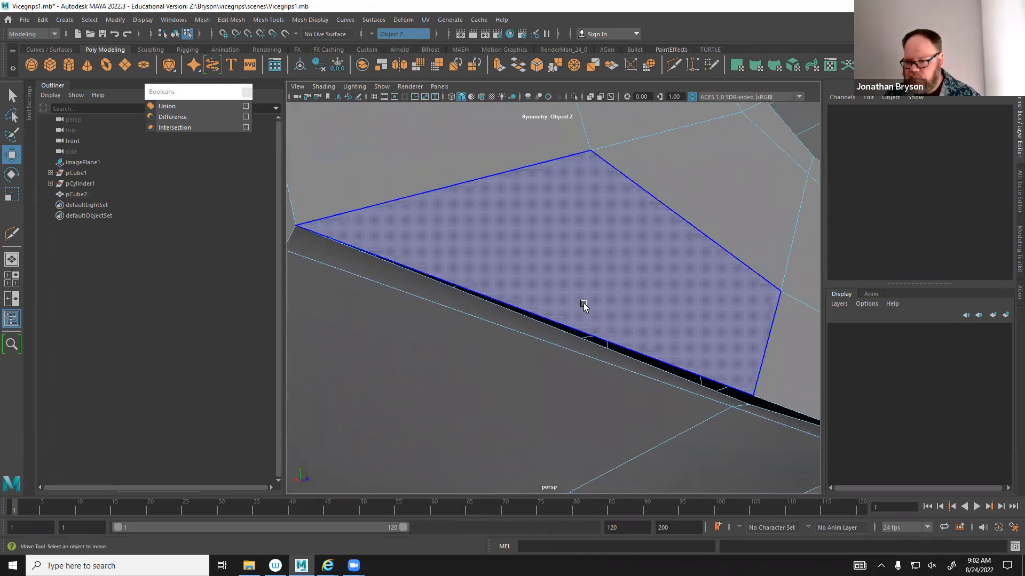
double_click(581, 286)
scroll(640, 336, "down", 1)
scroll(633, 329, "up", 1)
left_click_drag(632, 329, 553, 289, "alt")
key("3")
scroll(553, 325, "down", 8)
Turn off smooth preview and try to merge the two vertices facing each other across the rim gap.
key("q")
right_click_drag(477, 262, 425, 261)
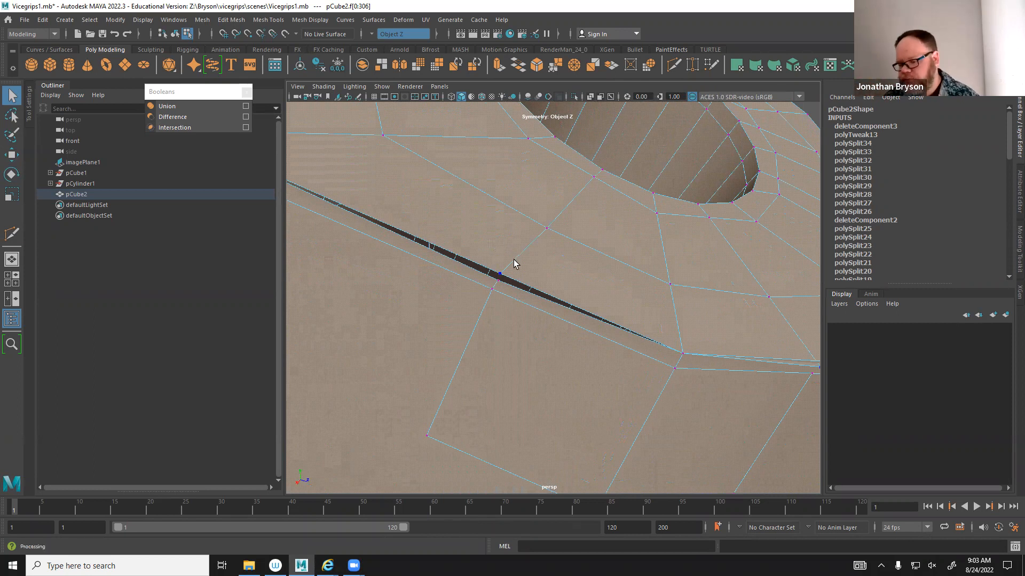
key("ctrl+z")
key("1")
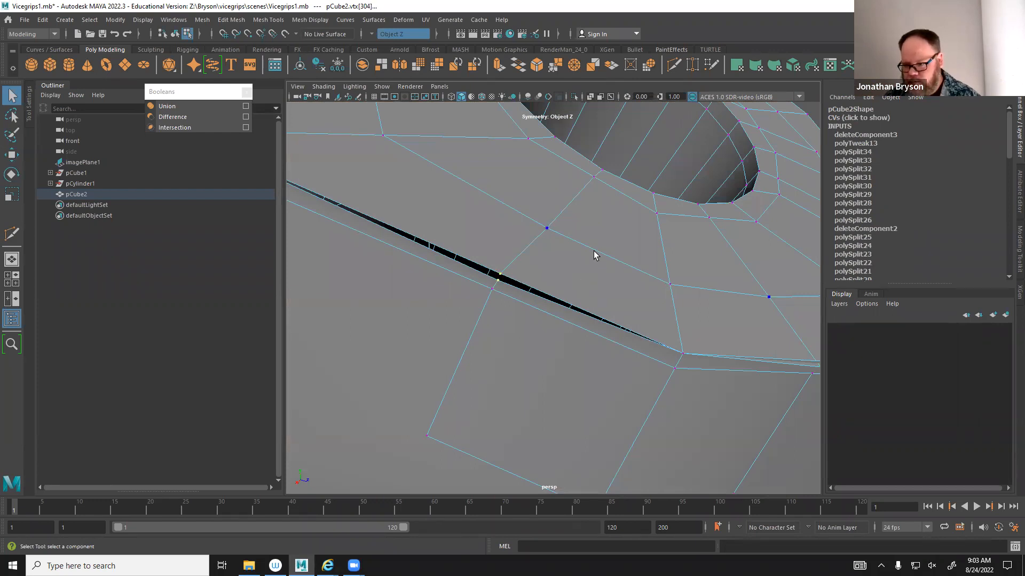
left_click(297, 25)
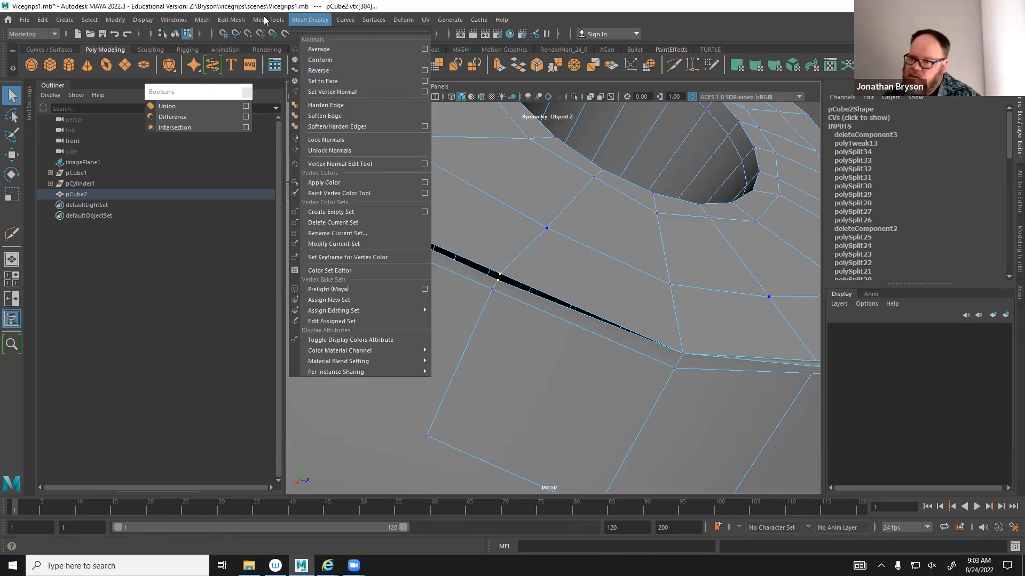
mouse_move(265, 20)
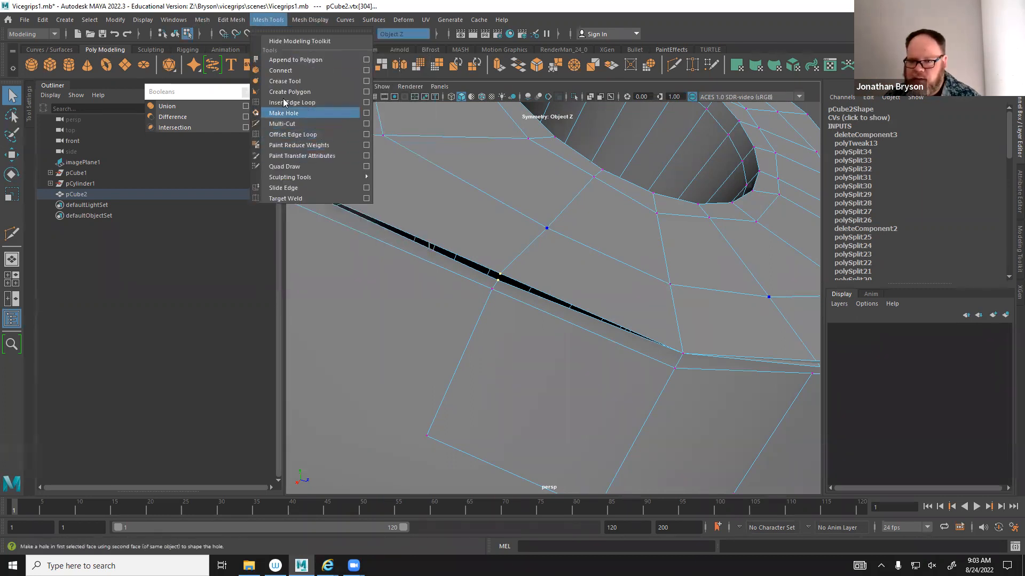
mouse_move(231, 19)
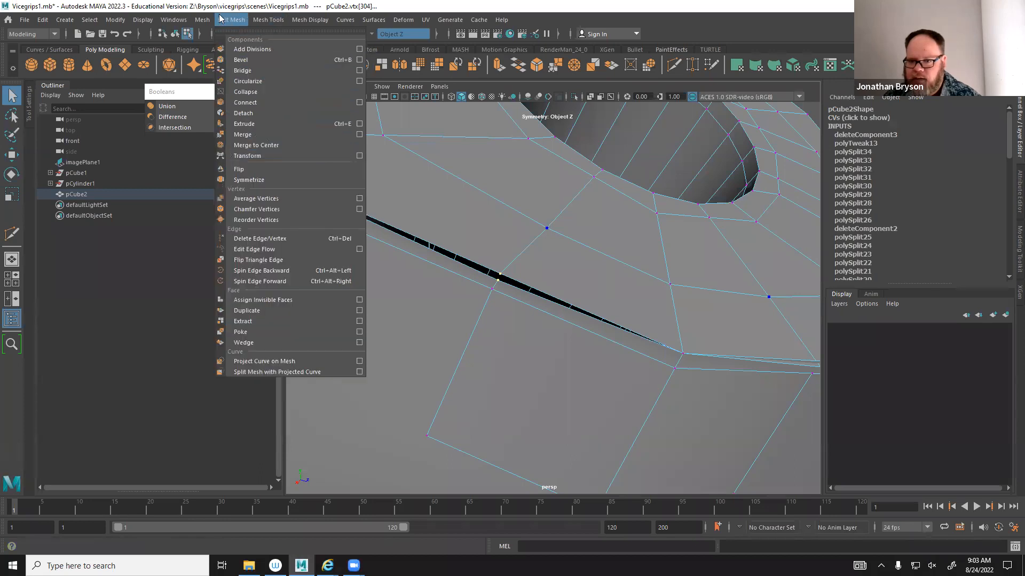
left_click(273, 134)
Cut an edge with Multi-Cut from the vertex on the underside loop up to the vertex at the rim gap.
left_click_drag(581, 293, 549, 360, "alt")
left_click(529, 322)
key("w")
right_click_drag(561, 376, 619, 391, "alt")
right_click_drag(551, 295, 485, 295, "shift")
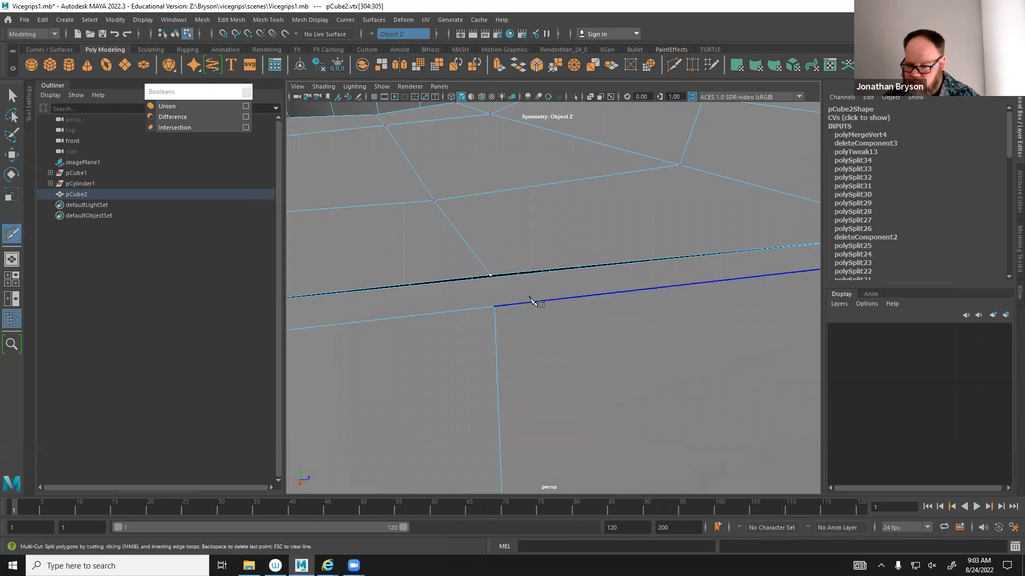
left_click(491, 278)
right_click(492, 283)
Select the two vertices on opposite sides of the rim gap and merge them with a 0.01 distance threshold.
key("q")
left_click(492, 277)
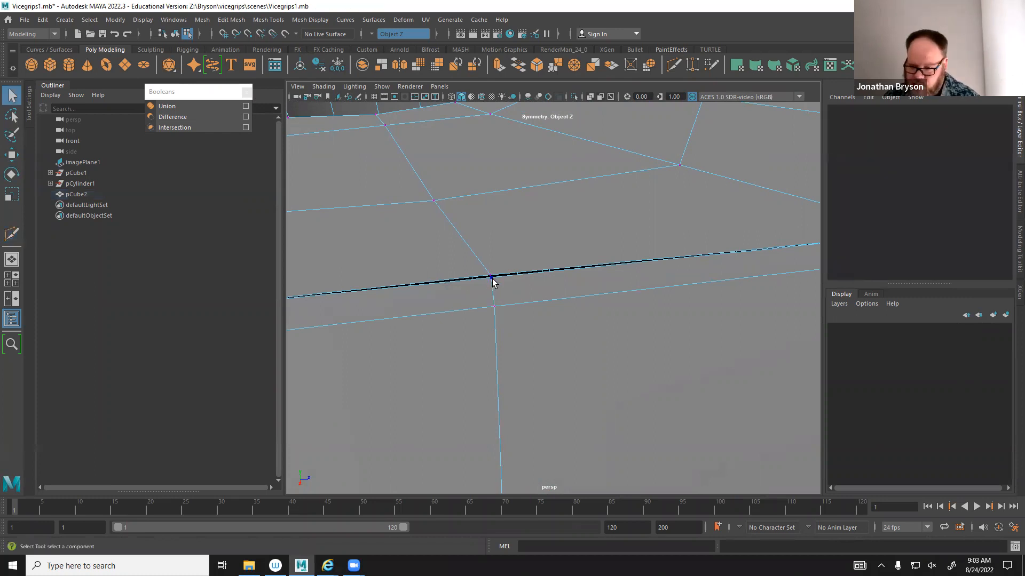
left_click(492, 278)
right_click(492, 277, "shift")
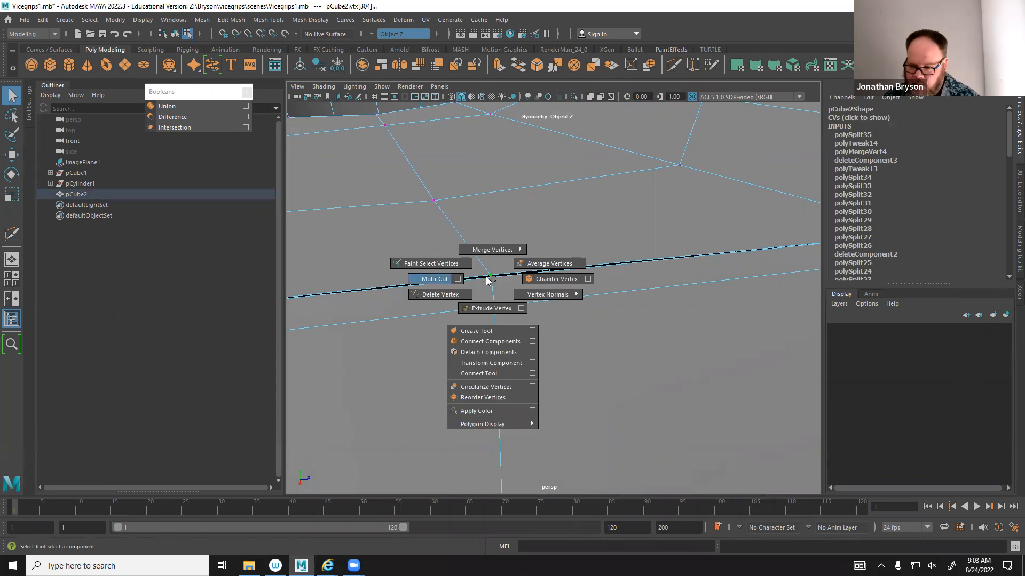
middle_click_drag(485, 301, 500, 313, "alt")
right_click_drag(500, 313, 609, 342, "alt")
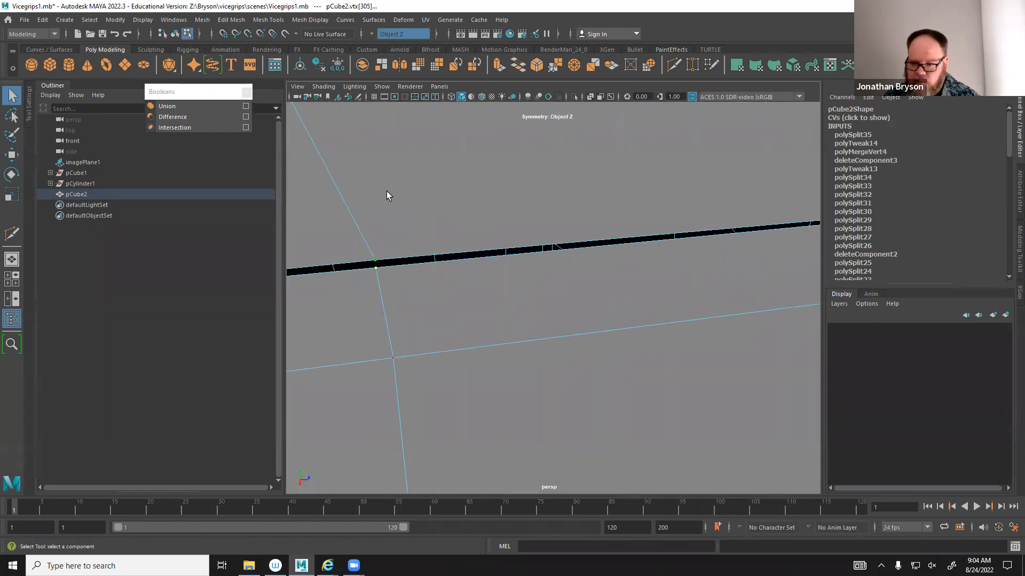
left_click(203, 20)
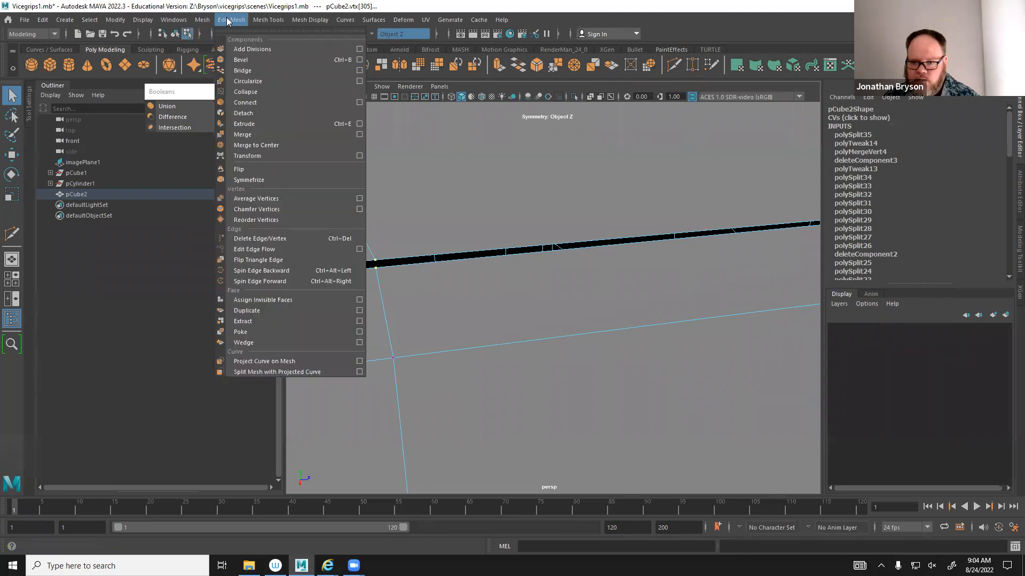
left_click(202, 20)
left_click(231, 20)
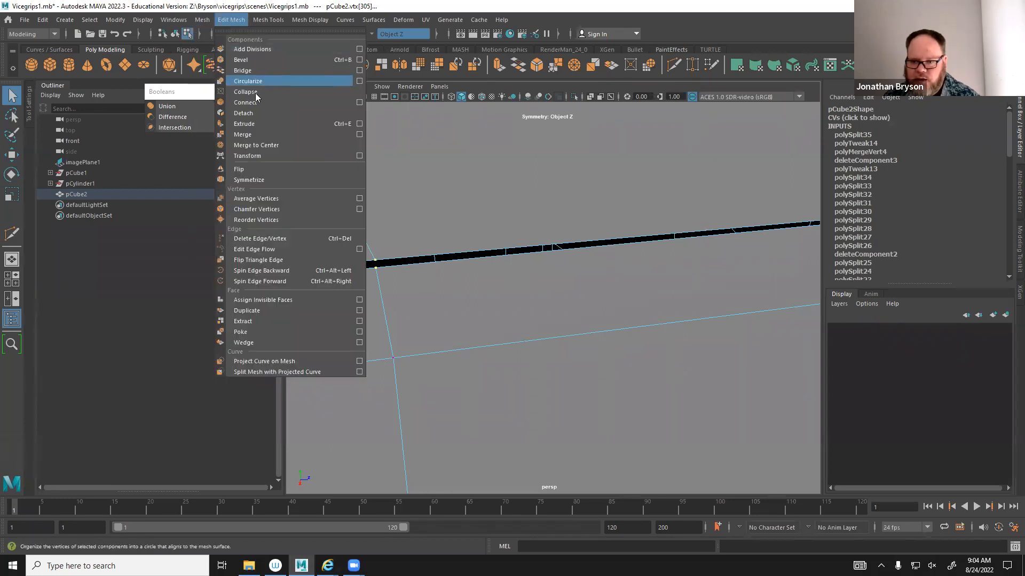
left_click(270, 133)
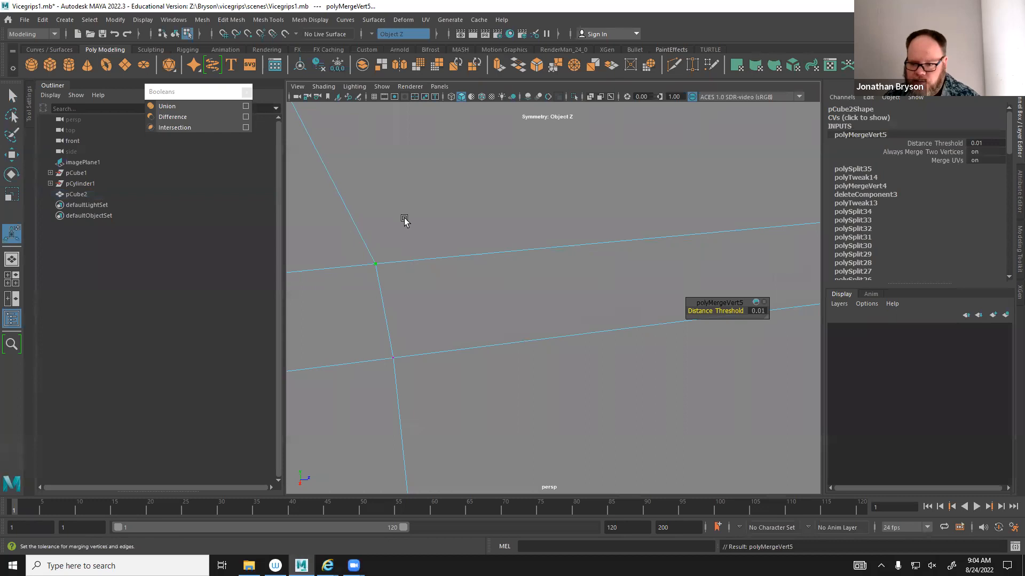
Cut an edge with Multi-Cut from the inner corner vertex on the handle's underside to the vertex on its side edge.
scroll(505, 258, "down", 10)
left_click_drag(506, 259, 652, 310, "alt")
middle_click_drag(581, 286, 578, 295, "alt")
left_click_drag(522, 298, 632, 271, "alt")
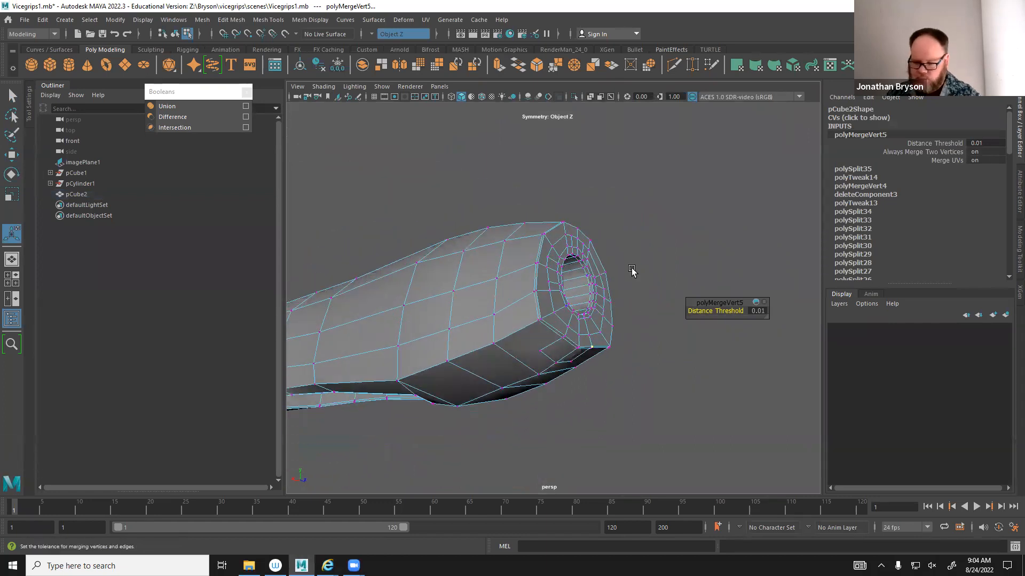
right_click_drag(520, 331, 457, 334, "shift")
left_click_drag(457, 334, 576, 371, "alt")
scroll(576, 370, "up", 4)
left_click(535, 414)
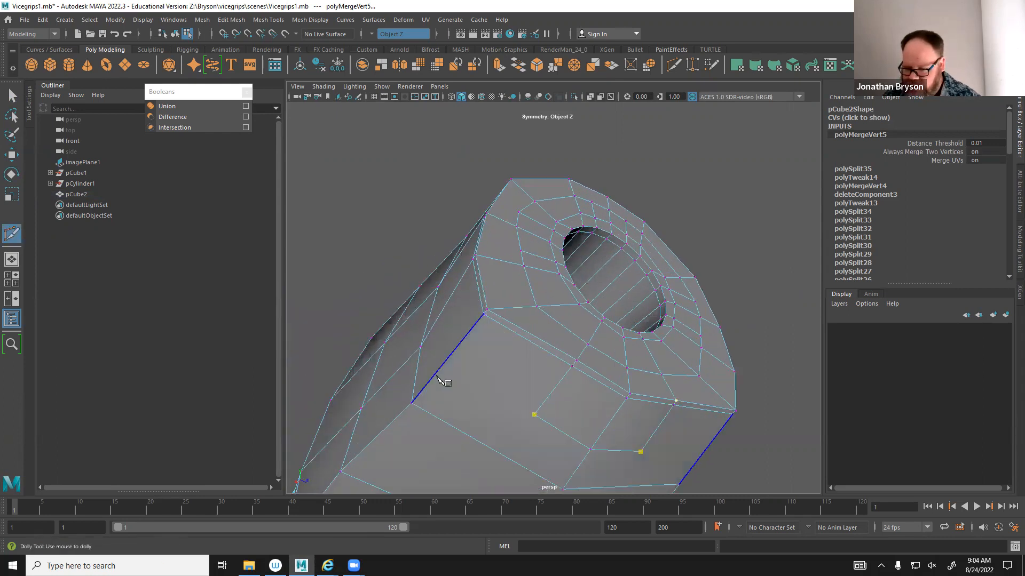
left_click(412, 403)
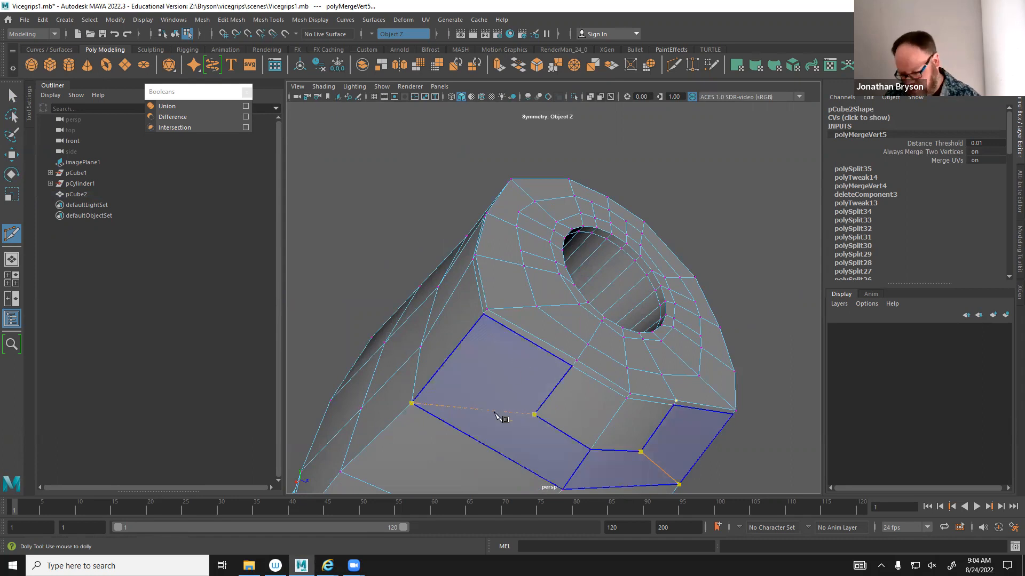
key("Return")
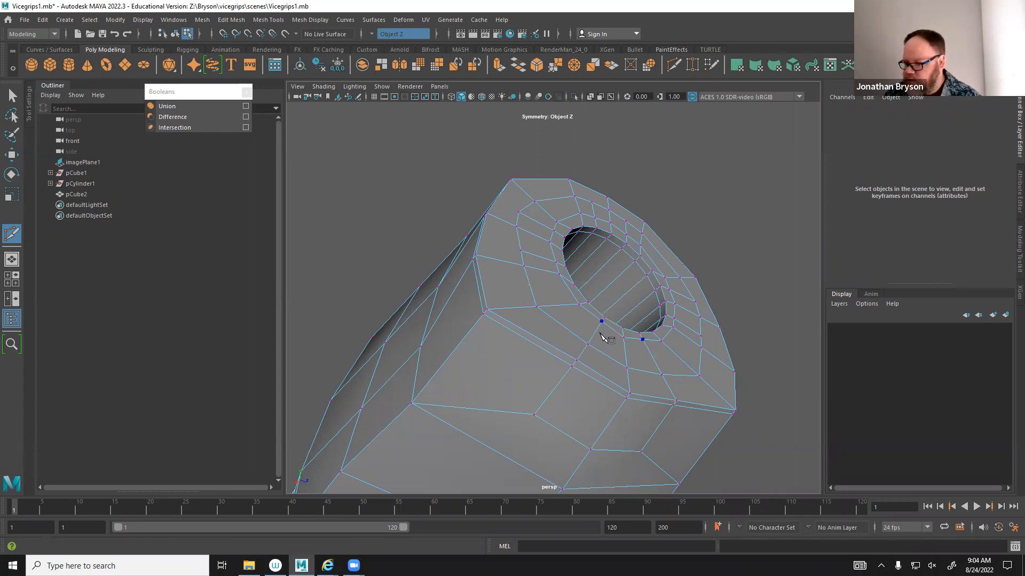
left_click(534, 414)
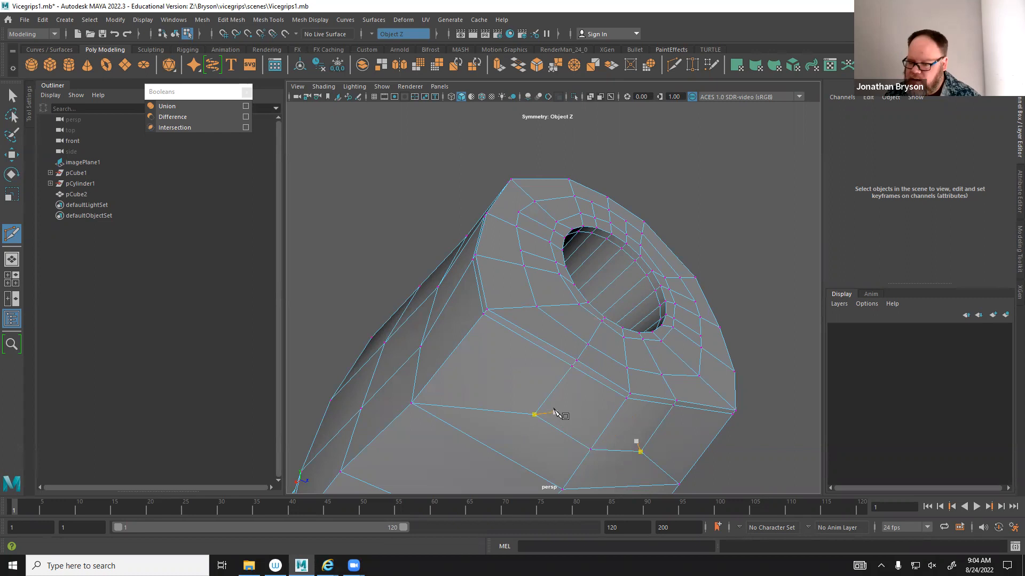
left_click(534, 415)
key("Return")
key("ctrl+z")
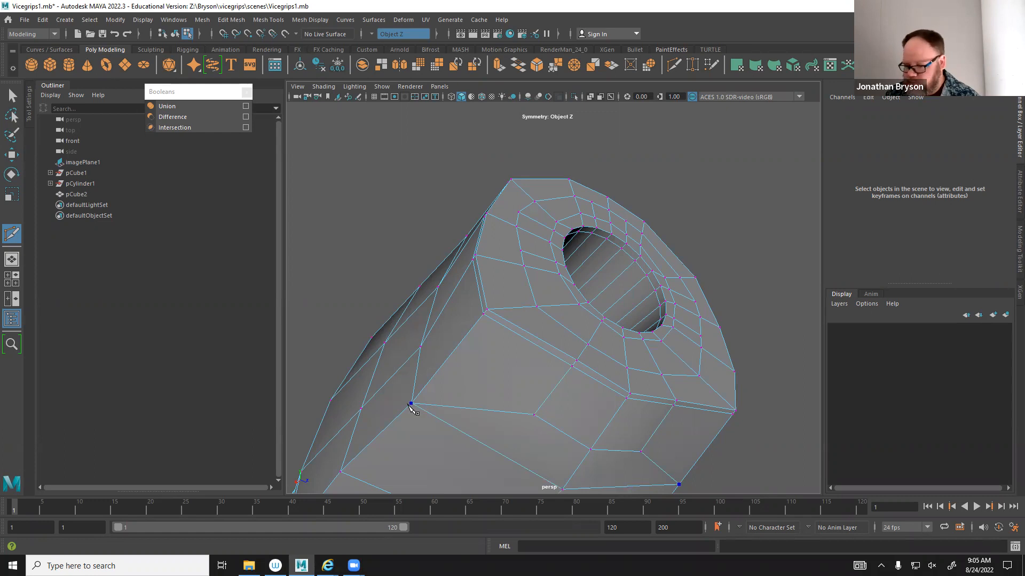
Cut an edge with Multi-Cut from the same underside vertex to the lower corner vertex of the front rim.
left_click_drag(422, 404, 325, 421, "alt")
left_click_drag(330, 426, 464, 425, "alt")
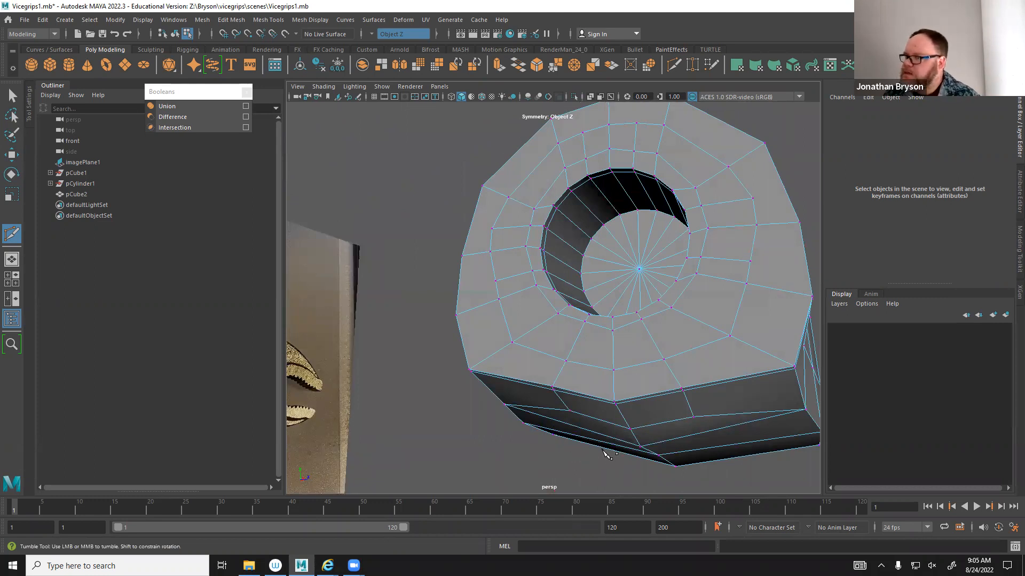
left_click_drag(601, 419, 671, 414, "alt")
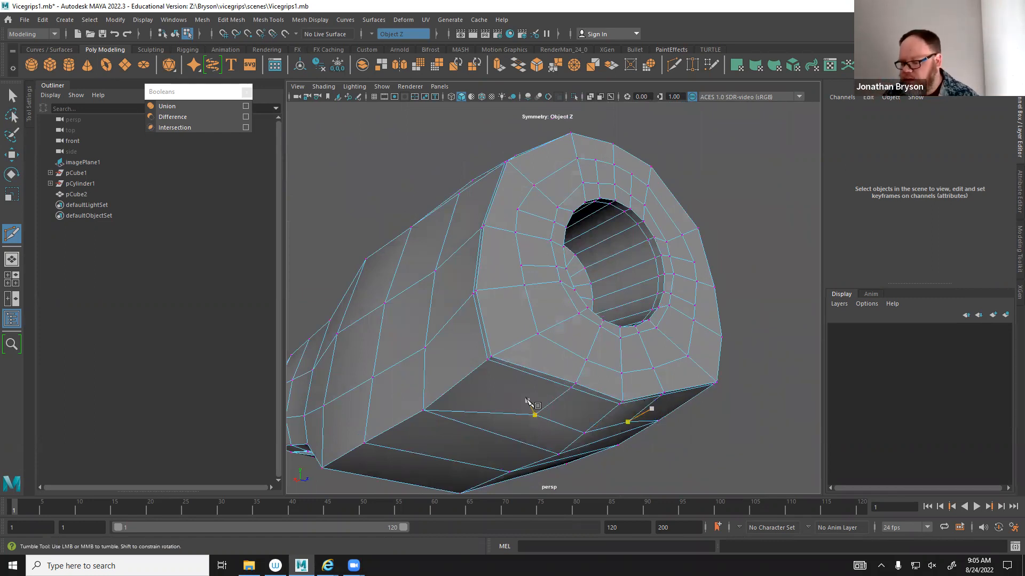
left_click(488, 360)
left_click_drag(490, 392, 542, 396, "alt")
middle_click_drag(542, 396, 544, 342, "alt")
right_click_drag(544, 342, 541, 298, "alt")
left_click(552, 323)
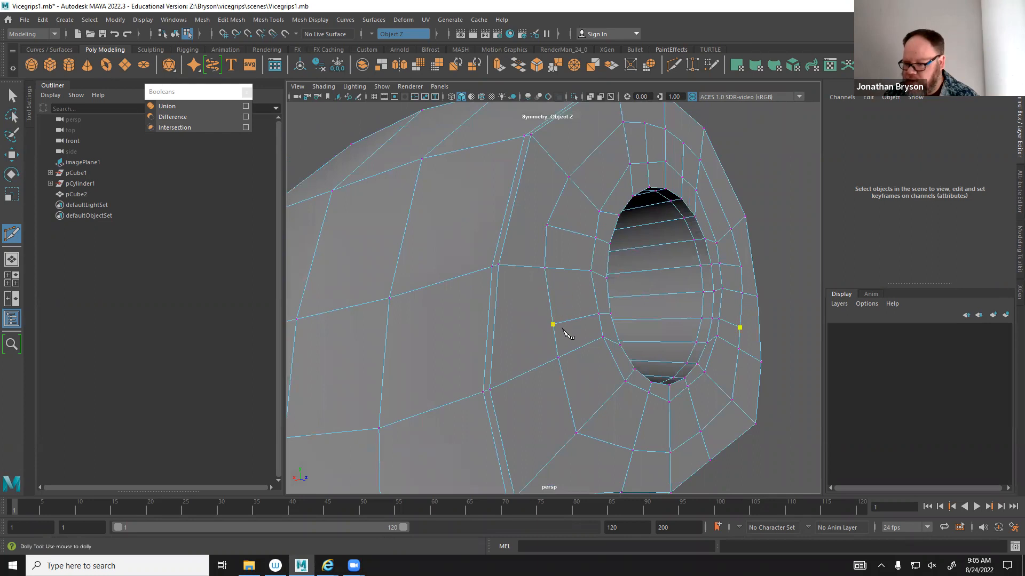
left_click(493, 333)
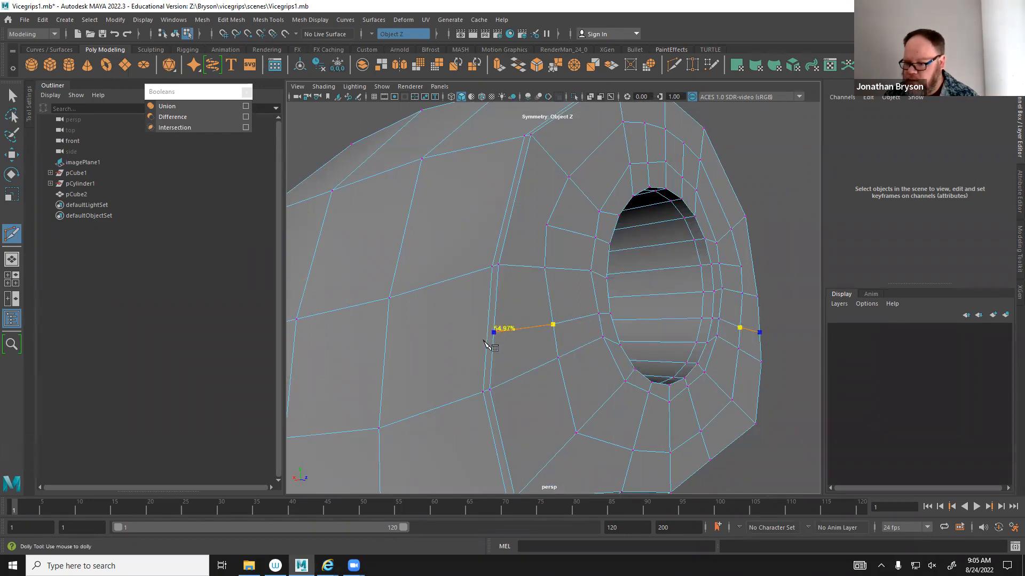
middle_click_drag(495, 317, 552, 324, "alt")
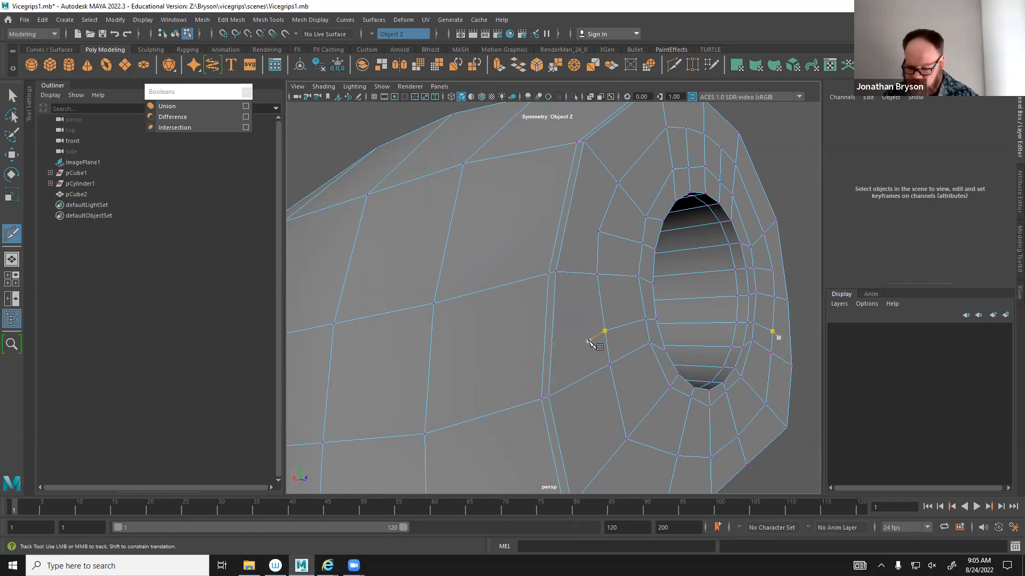
Select the side edge of the front rim and try moving and scaling it to test the connection.
key("q")
right_click_drag(558, 275, 555, 245)
left_click(566, 246)
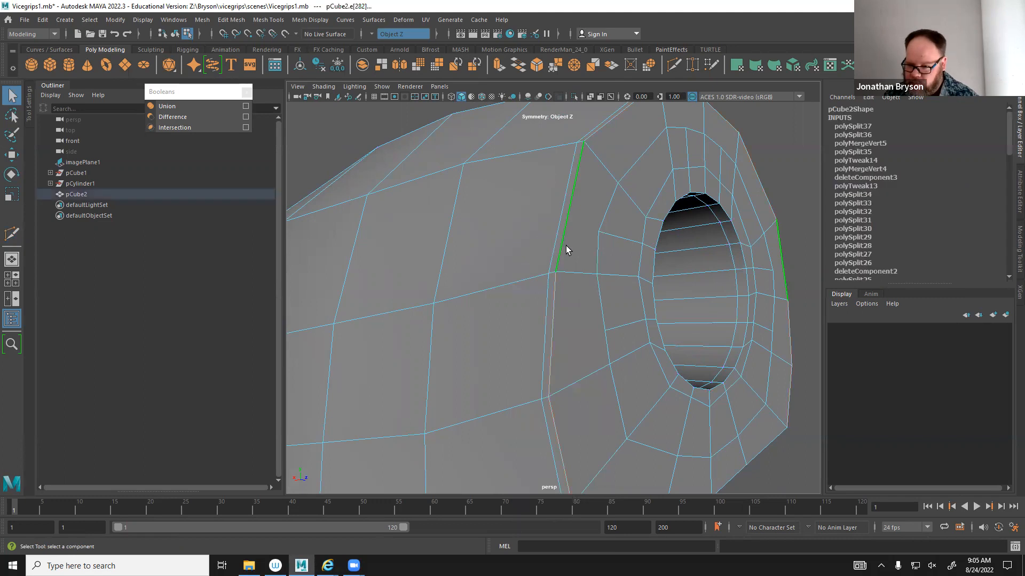
key("w")
mouse_move(641, 265)
left_mouse_down()
mouse_move(658, 265)
mouse_move(646, 263)
left_mouse_up()
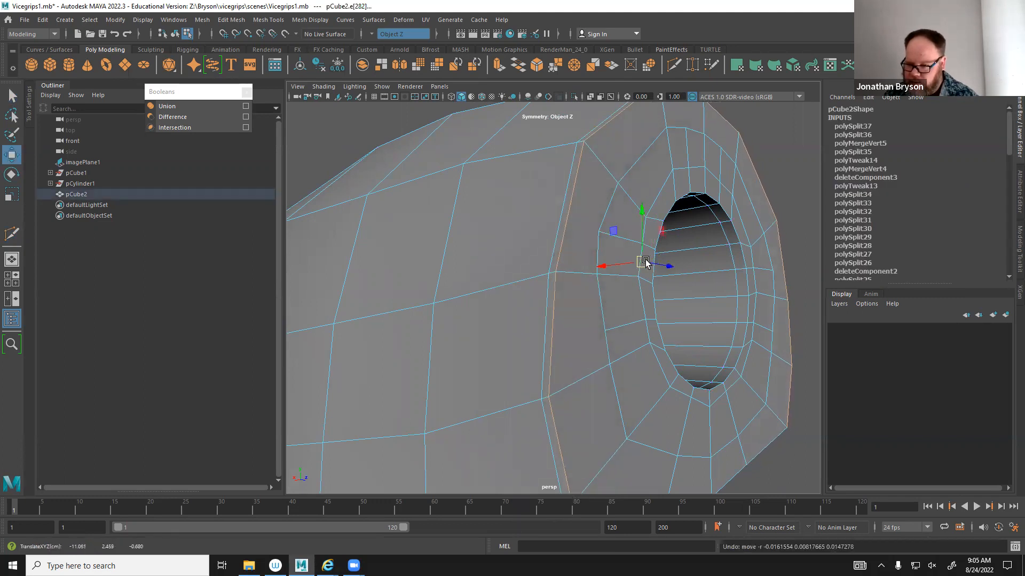
left_click_drag(658, 329, 534, 323, "alt")
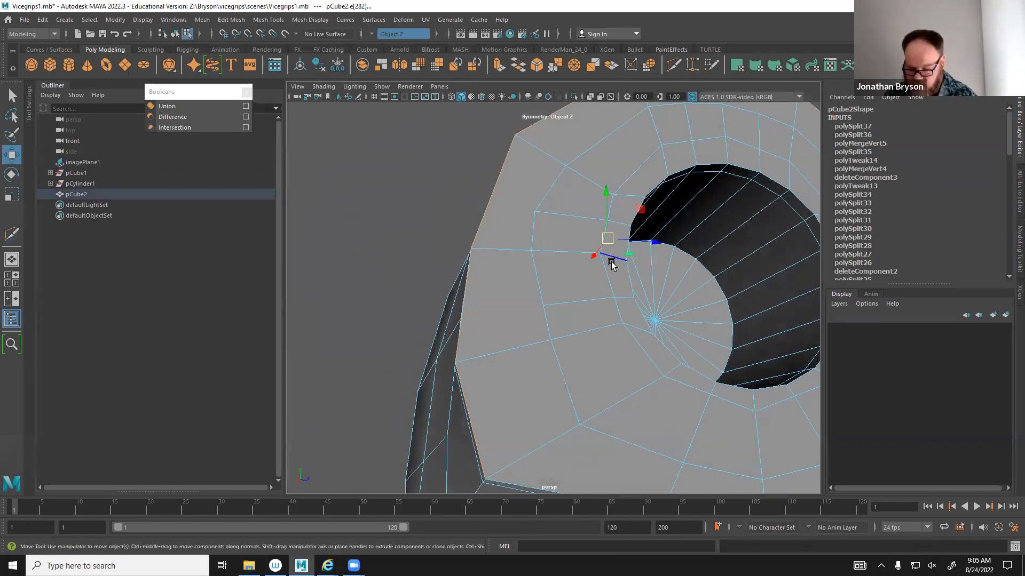
key("r")
left_click_drag(605, 239, 567, 229)
key("ctrl+z")
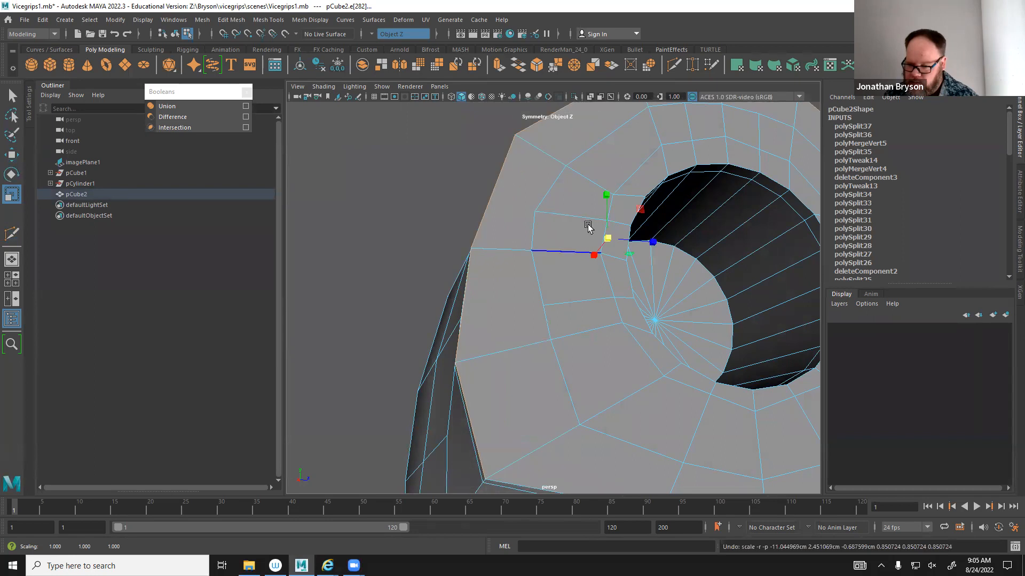
Turn symmetry off while the front rim's side edge is selected.
left_click_drag(630, 263, 625, 290, "alt")
middle_click_drag(624, 291, 545, 283, "alt")
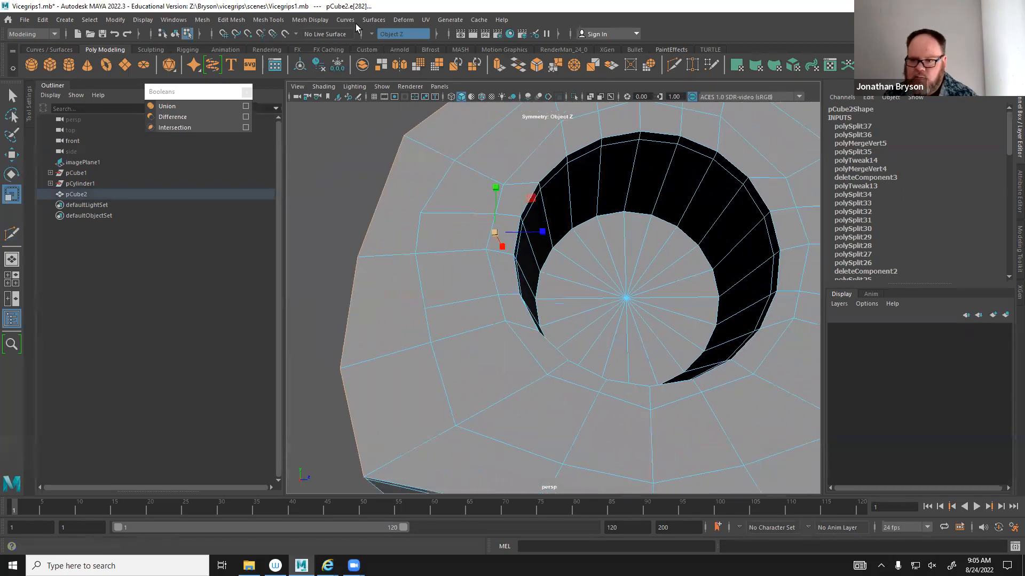
left_click(374, 34)
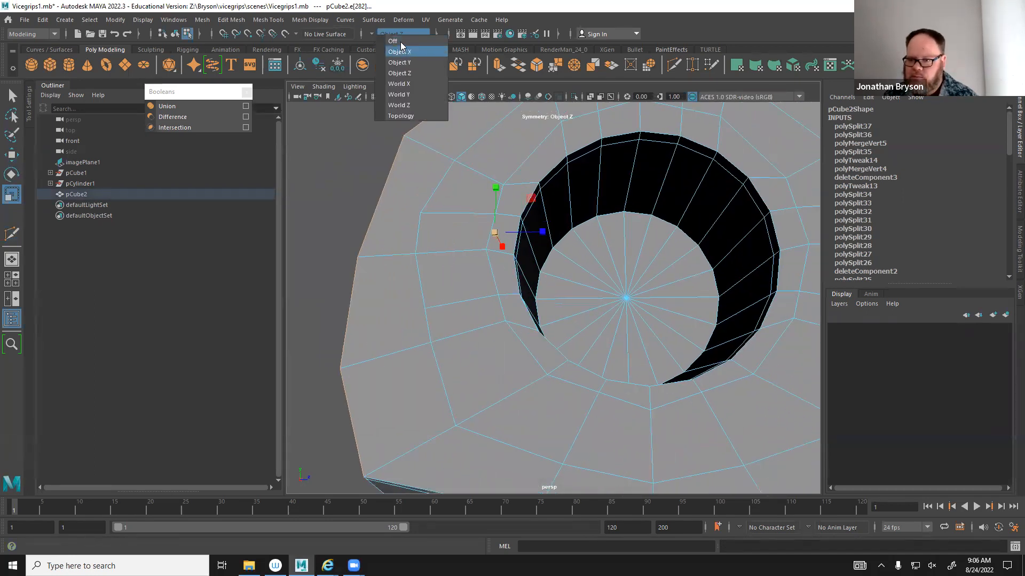
left_click(393, 41)
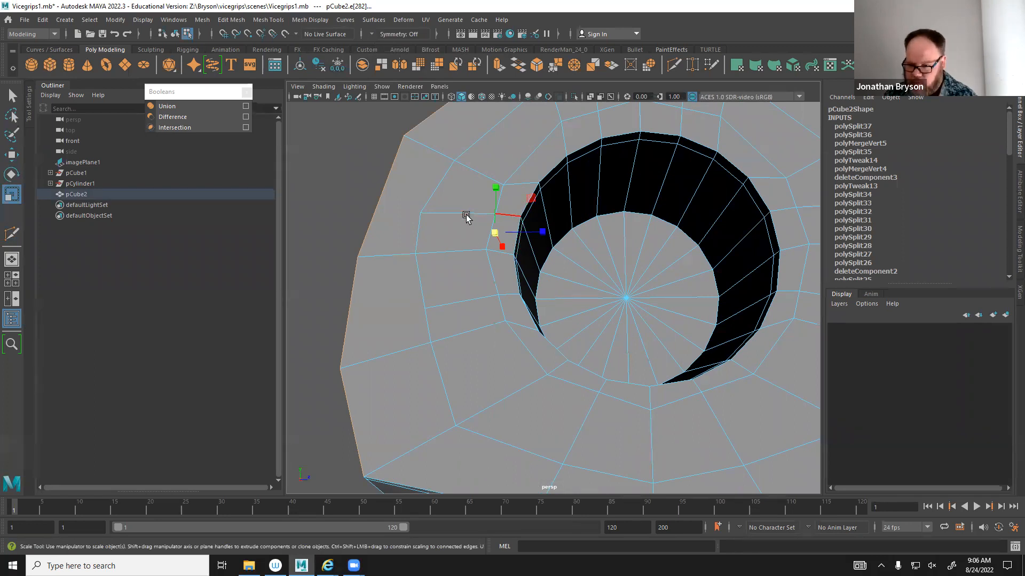
Select the whole outer edge loop of the front rim and try to scale it up slightly.
double_click(382, 203)
left_click_drag(643, 230, 670, 203, "shift")
left_click_drag(670, 245, 689, 246)
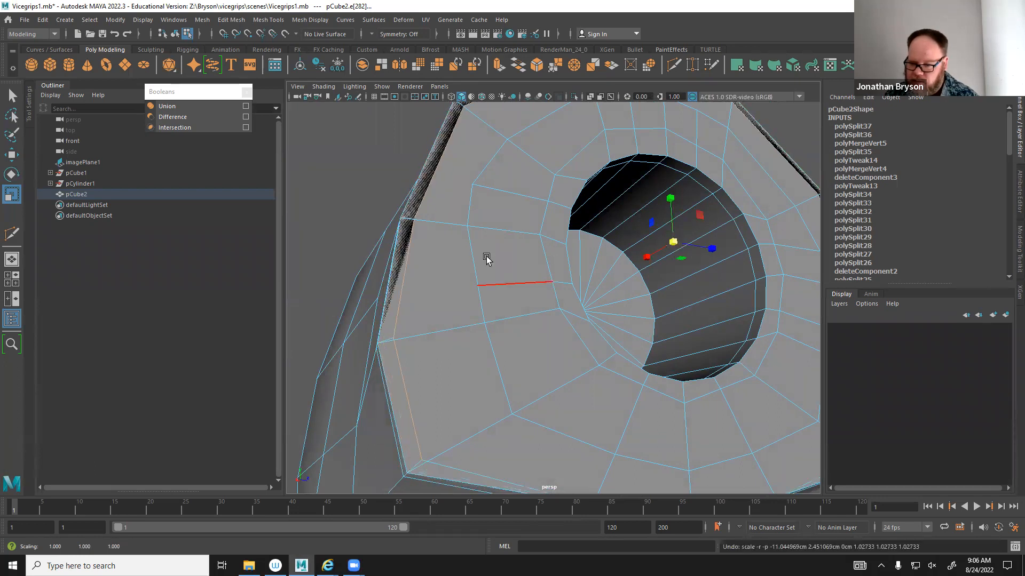
Select all vertices at the handle's front end and merge them with a 0.0000 distance threshold.
left_click_drag(475, 259, 507, 258, "alt")
right_click_drag(492, 238, 448, 240, "alt")
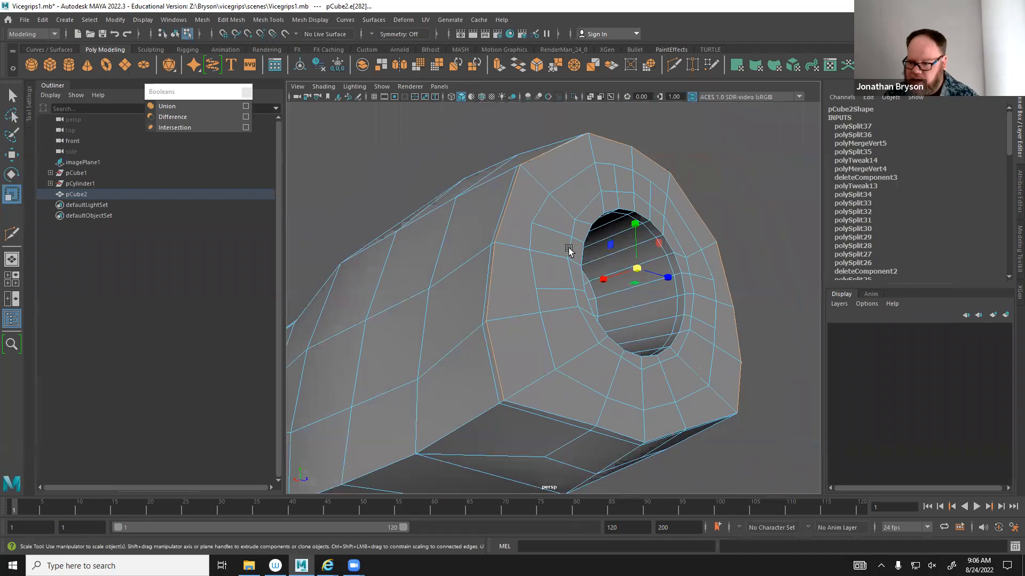
right_click_drag(549, 235, 499, 234)
left_click_drag(498, 238, 619, 313, "alt")
left_click_drag(636, 389, 558, 154)
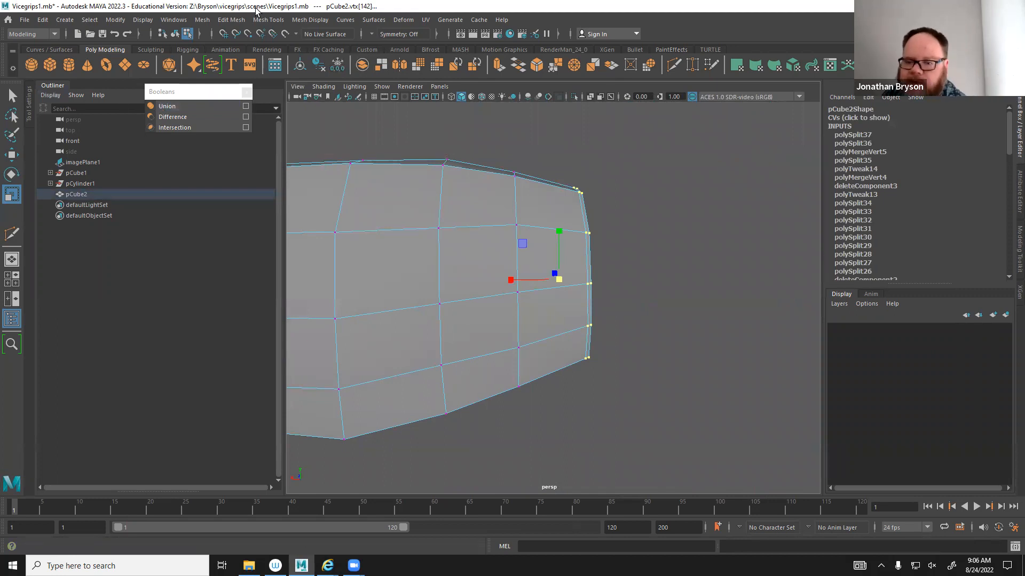
left_click(202, 21)
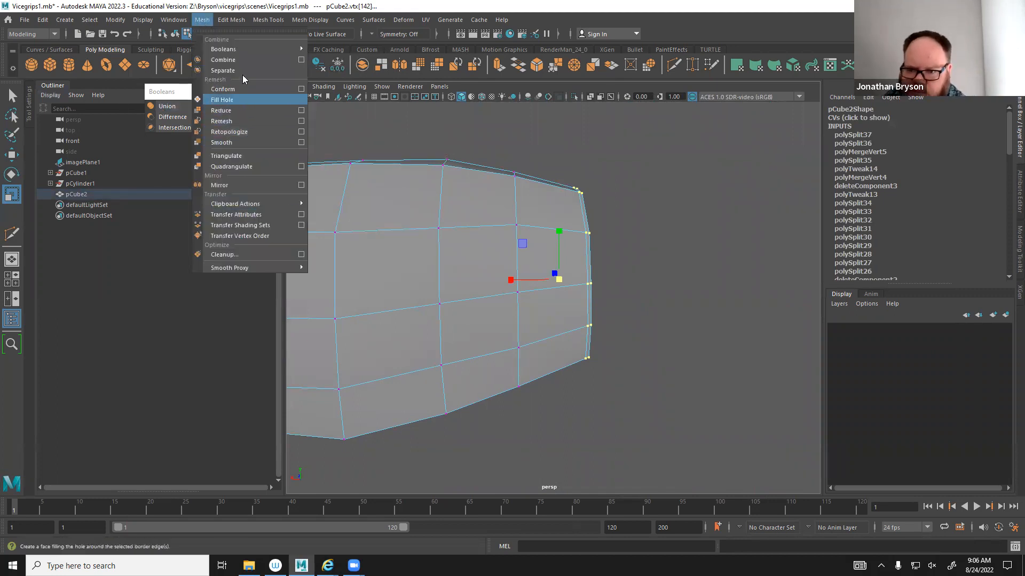
mouse_move(237, 21)
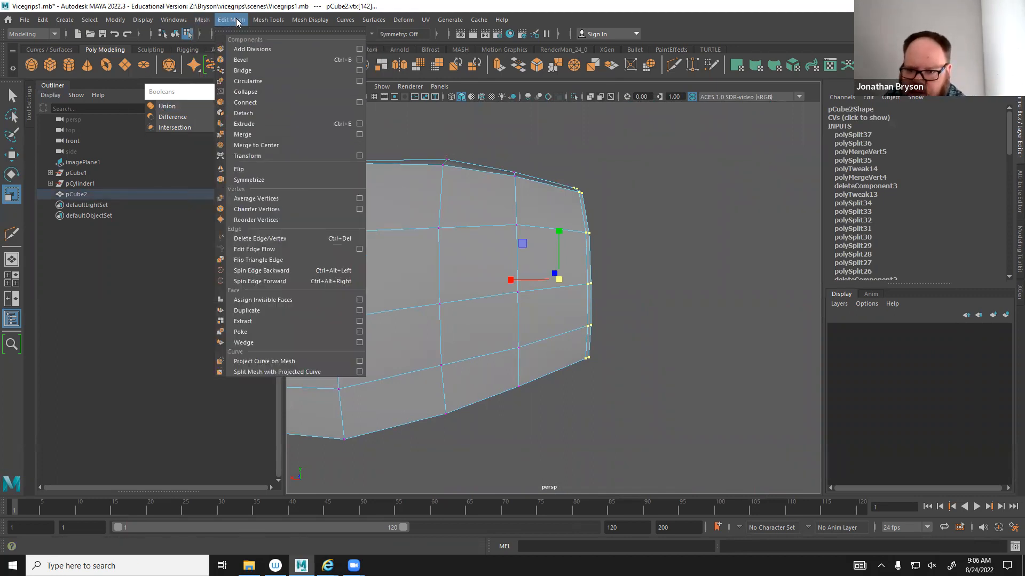
left_click(360, 135)
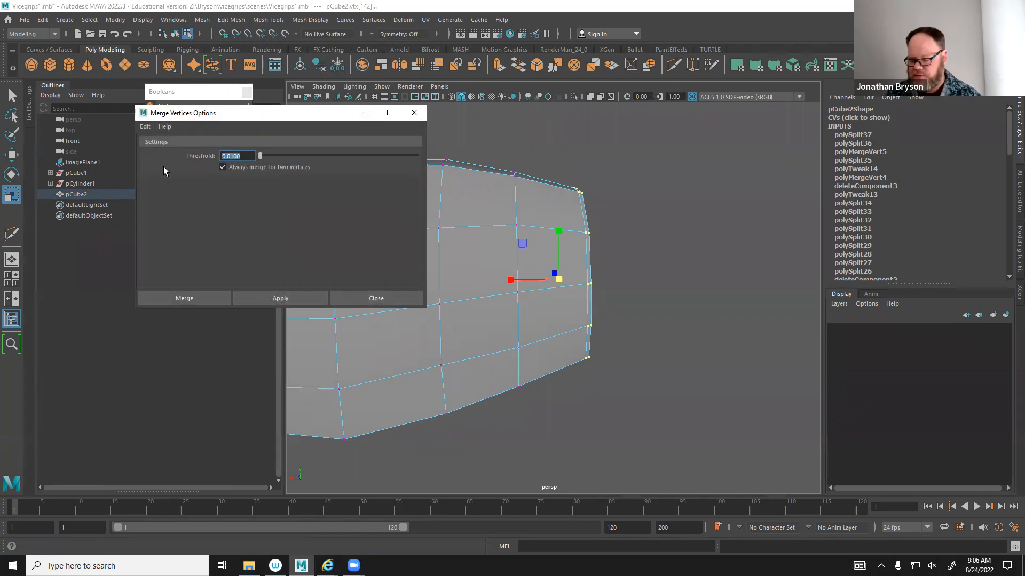
type("0")
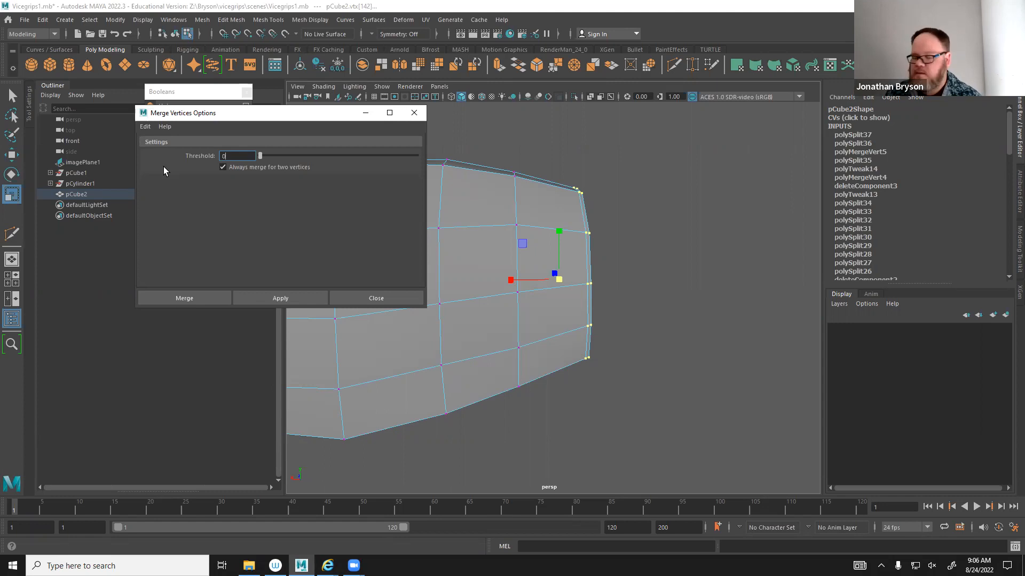
left_click(280, 298)
left_click(365, 113)
Try a Multi-Cut path from the side vertex of the front face across the rim onto the handle's side.
left_click_drag(559, 325, 494, 299, "alt")
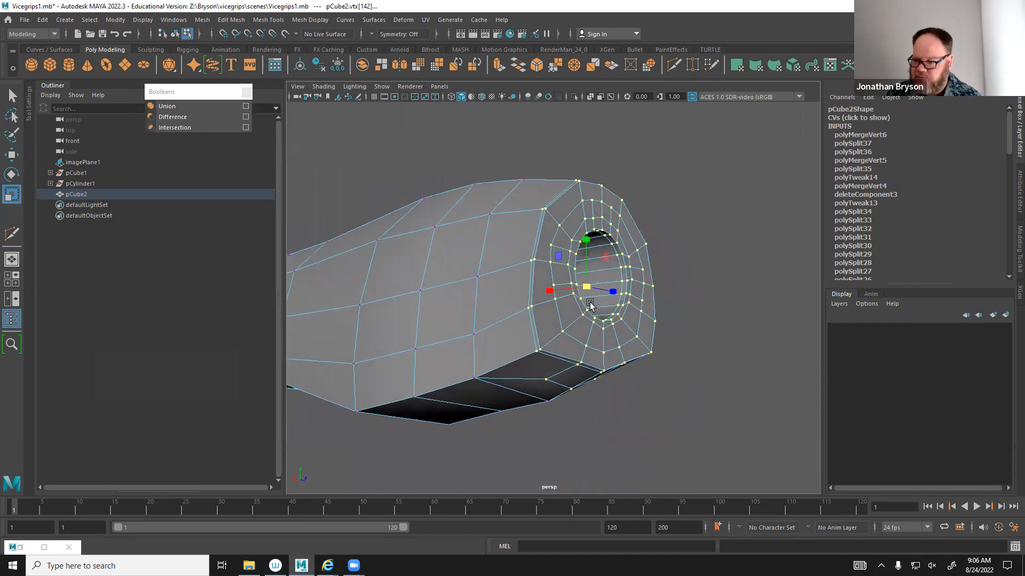
right_click_drag(590, 305, 611, 345, "alt")
right_click_drag(489, 244, 554, 290, "shift")
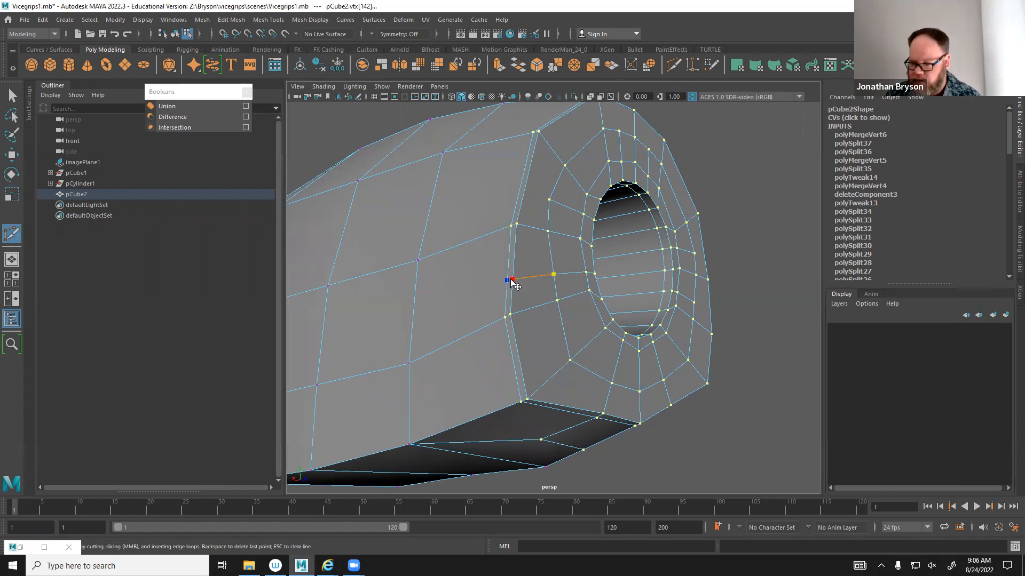
left_click_drag(515, 282, 522, 297, "alt")
left_click(515, 308)
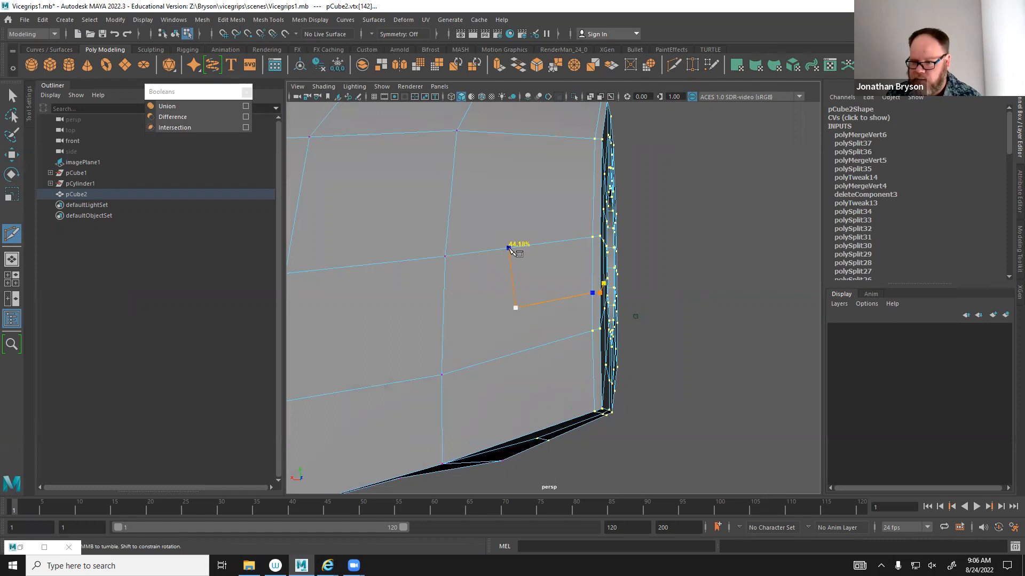
left_click_drag(534, 256, 496, 263, "alt")
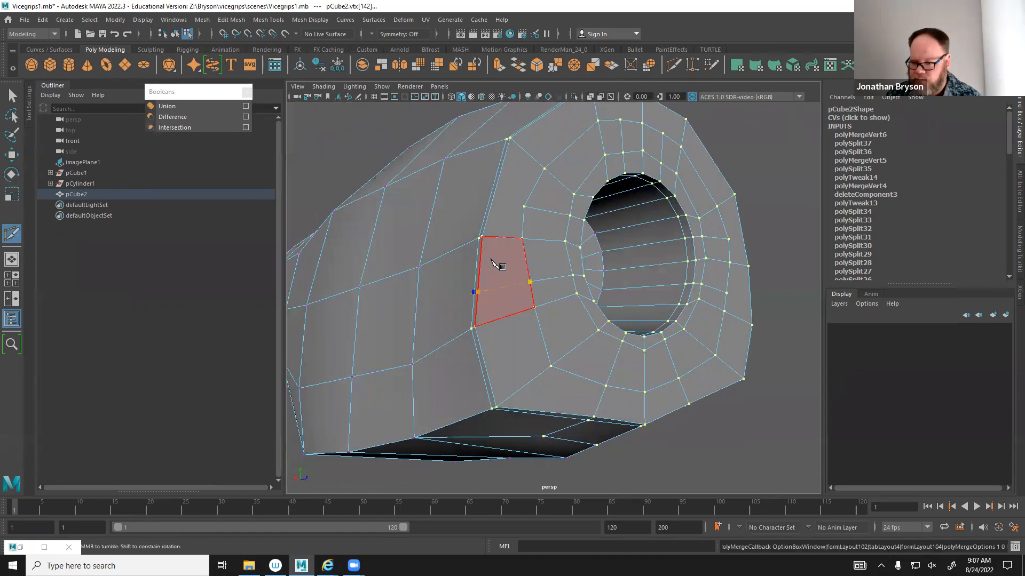
With Object Z symmetry on, Multi-Cut a path from the front face's side vertex onto the handle's side and back to the next vertex above.
left_click(380, 34)
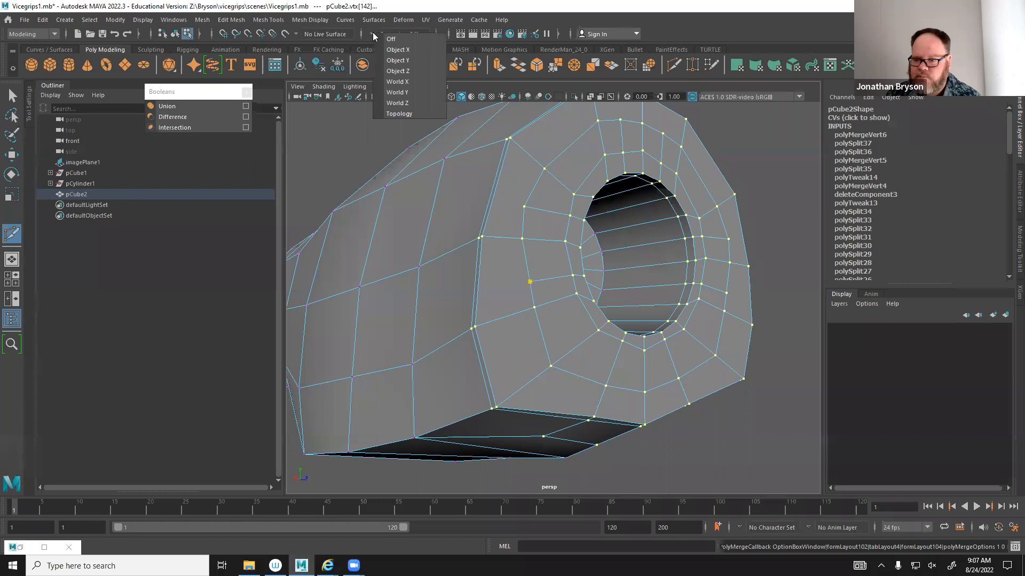
left_click(412, 70)
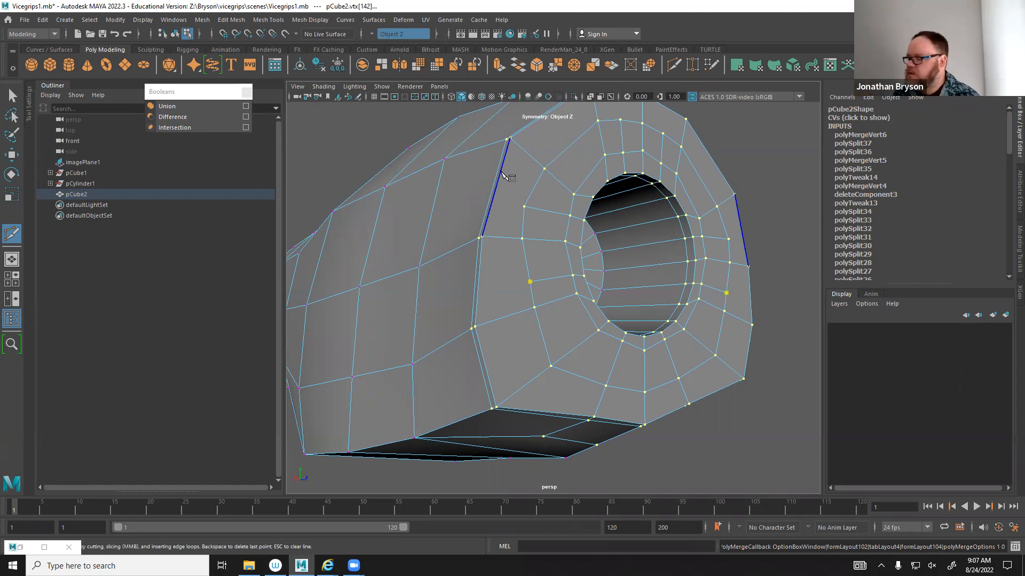
left_click_drag(416, 315, 492, 283, "alt")
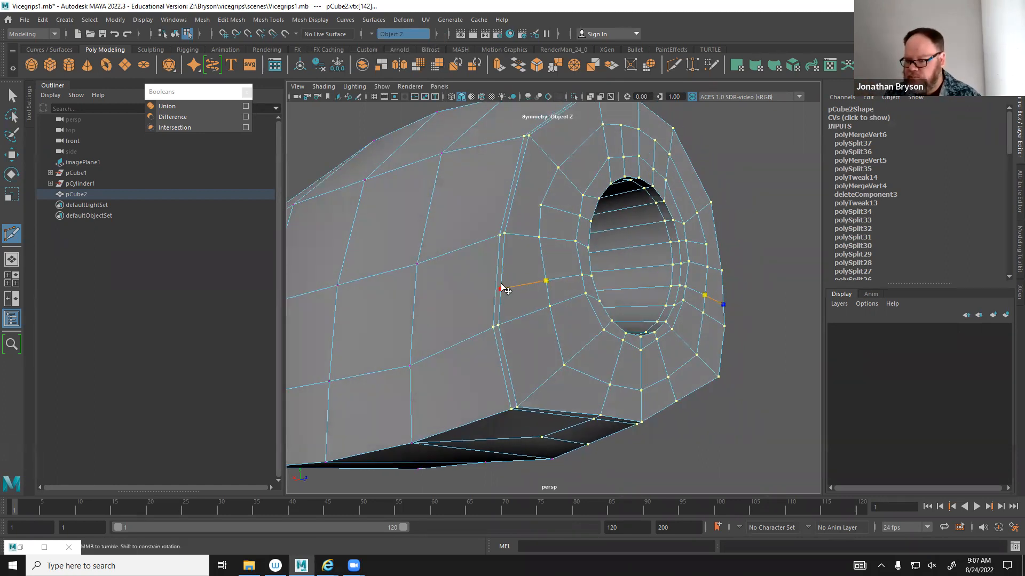
left_click_drag(500, 291, 517, 272, "alt")
left_click(495, 322)
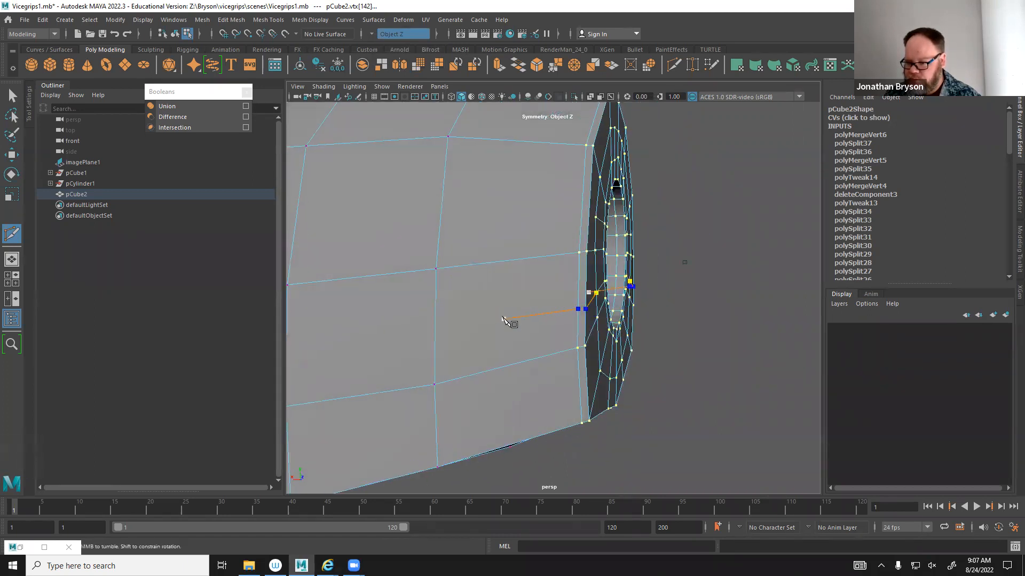
left_click_drag(503, 318, 487, 290, "alt")
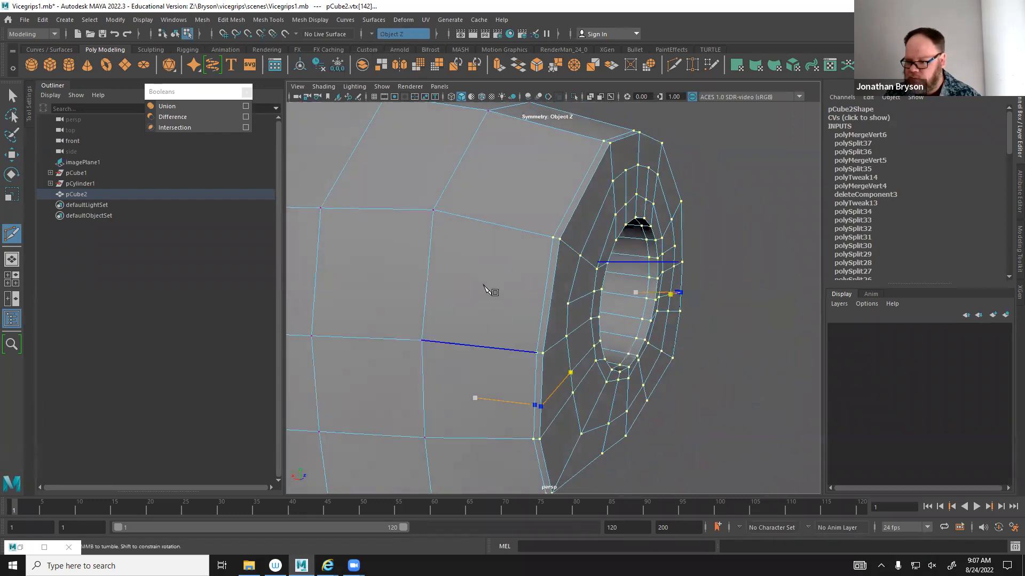
scroll(504, 307, "down", 5)
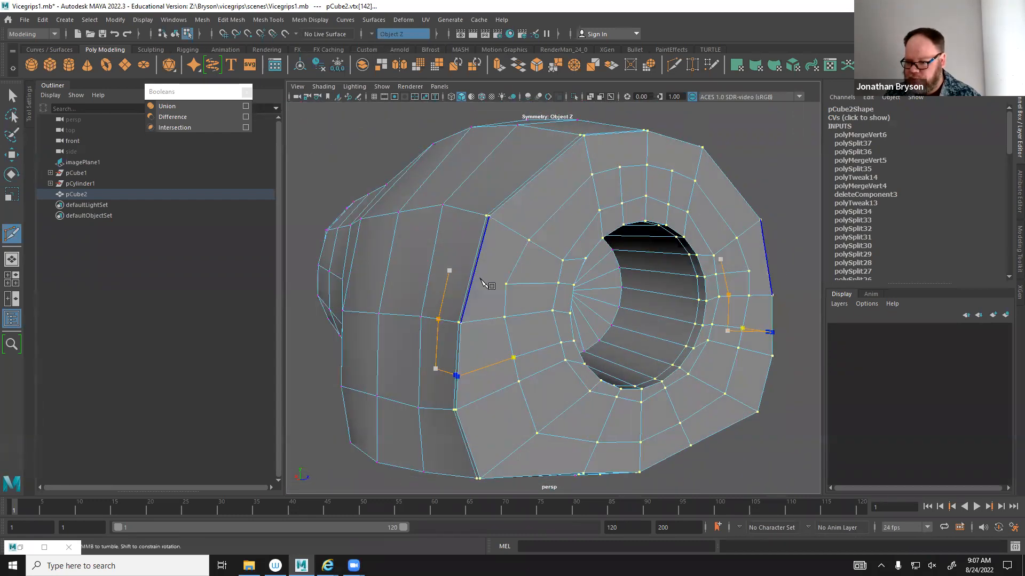
scroll(486, 296, "up", 7)
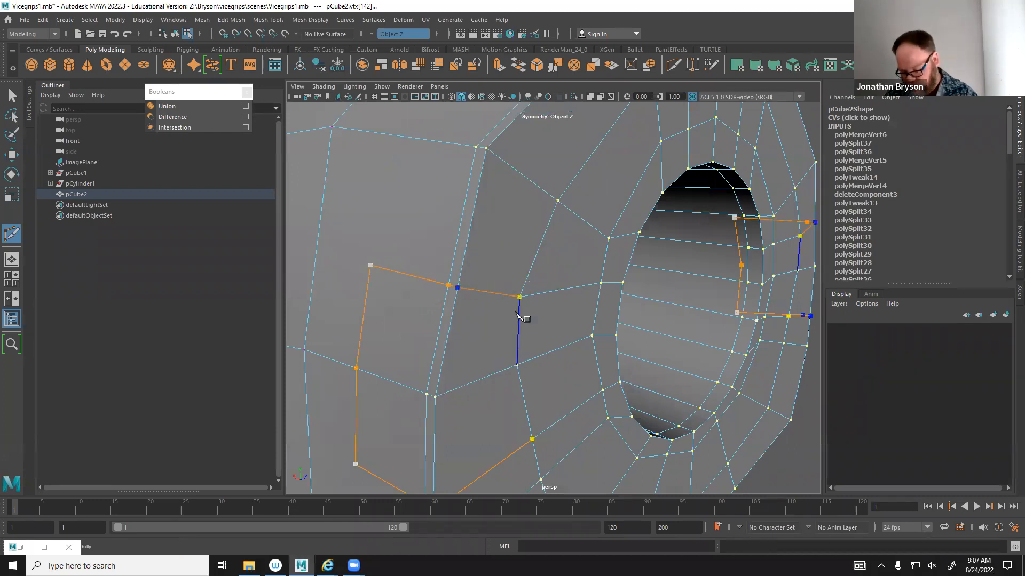
key("Return")
Multi-Cut diagonal edges from the new path's upper and lower inner corners to the nearest outer corner vertices on the handle's side.
scroll(536, 283, "up", 6)
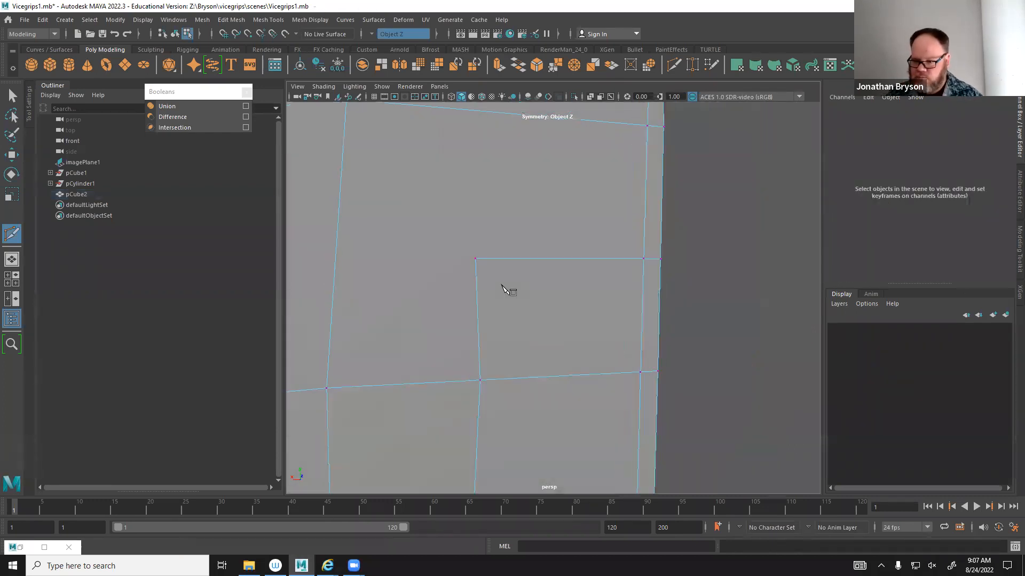
left_click(544, 293)
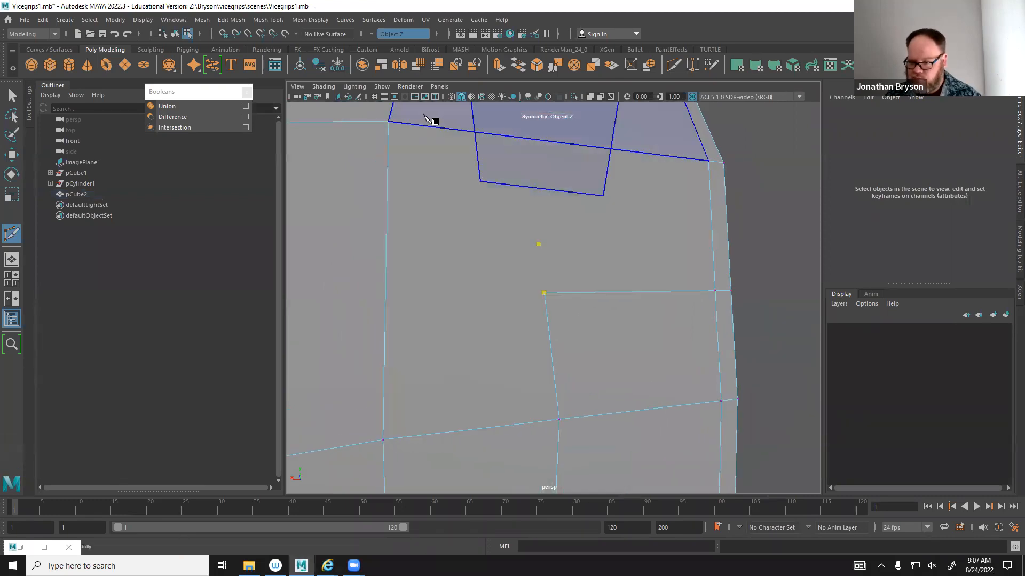
left_click(388, 122)
key("Return")
middle_click_drag(437, 290, 480, 253, "alt")
left_click(494, 354)
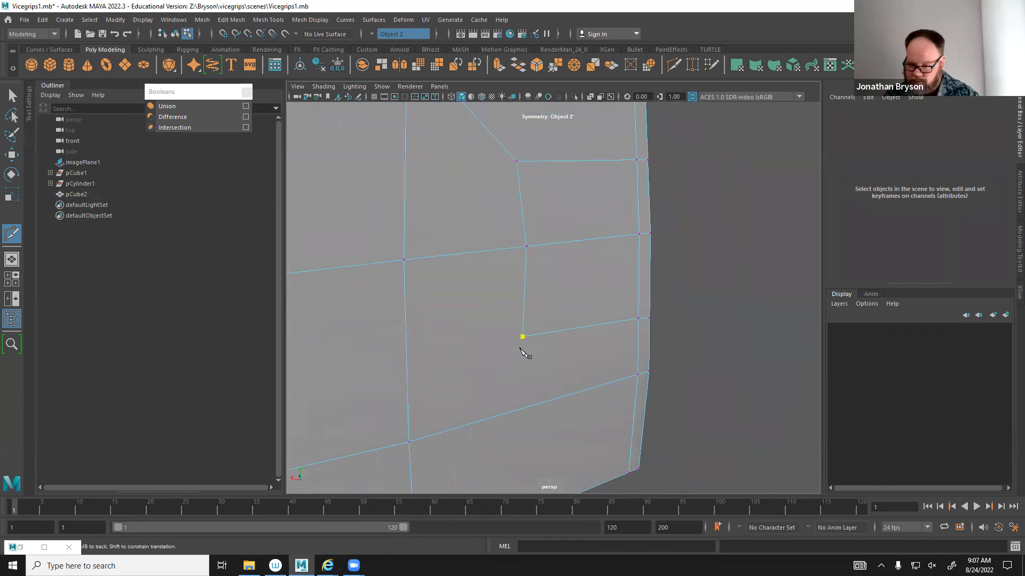
left_click(409, 442)
key("Return")
Cut an edge with Multi-Cut from the unconnected vertex above the hole up to the top edge of the front rim.
scroll(411, 387, "down", 5)
left_click_drag(549, 328, 509, 321, "alt")
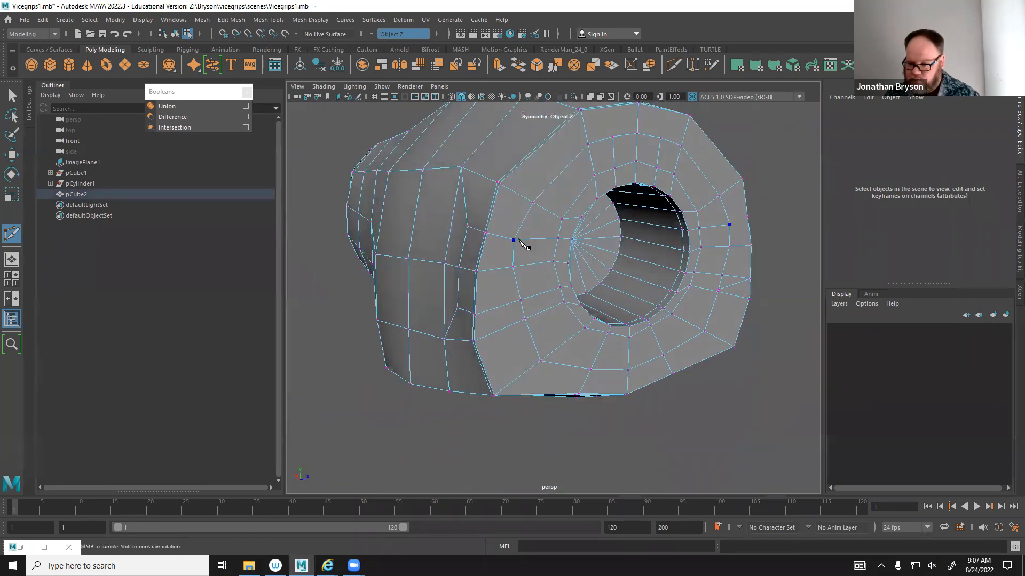
left_click_drag(516, 243, 516, 288, "alt")
left_click_drag(393, 338, 522, 270, "alt")
middle_click_drag(521, 270, 525, 331, "alt")
right_click_drag(526, 331, 603, 362, "alt")
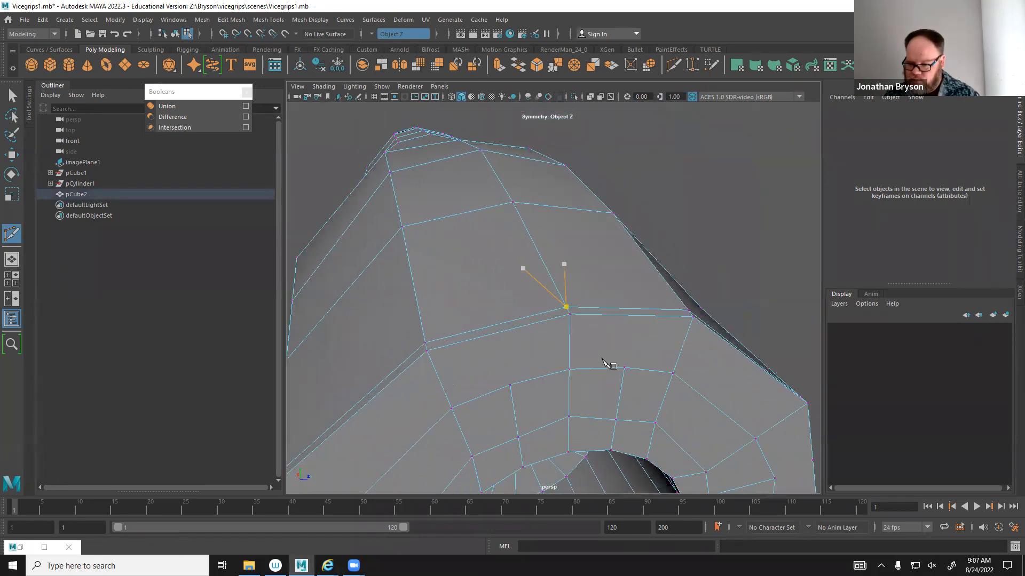
left_click(509, 388)
left_click(494, 333)
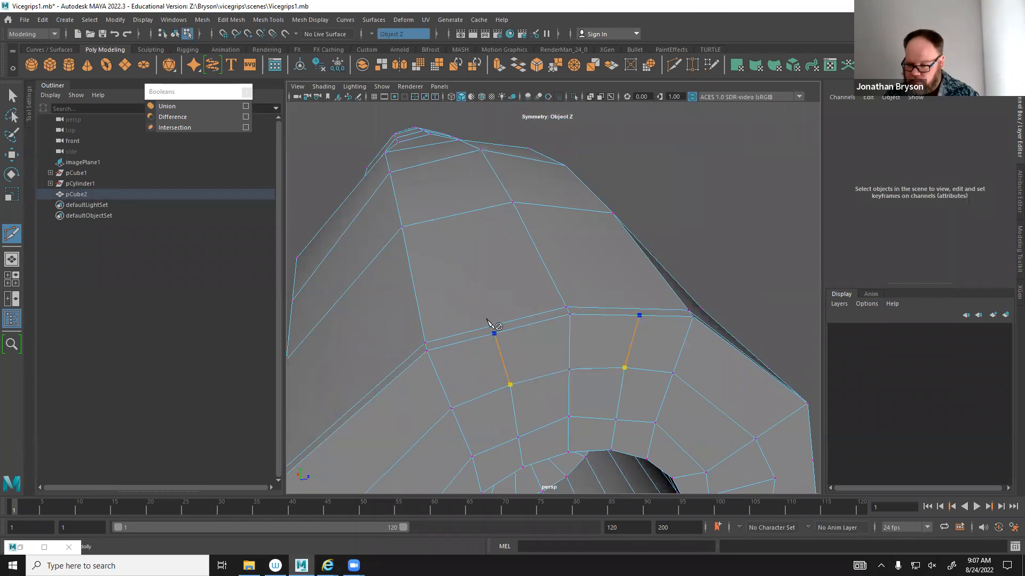
left_click_drag(494, 343, 536, 393, "alt")
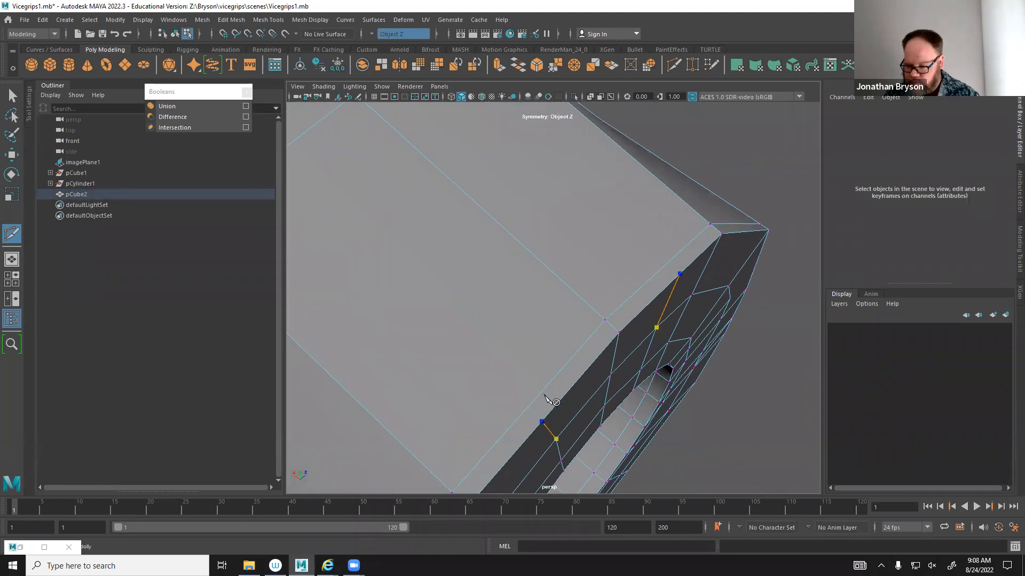
key("q")
Move the centre vertex on the top edge of the front rim outward to open up the sliver faces.
left_click_drag(608, 340, 546, 281, "alt")
left_click(580, 314)
key("w")
key("ctrl+z")
left_click(590, 326)
left_click_drag(592, 326, 608, 357)
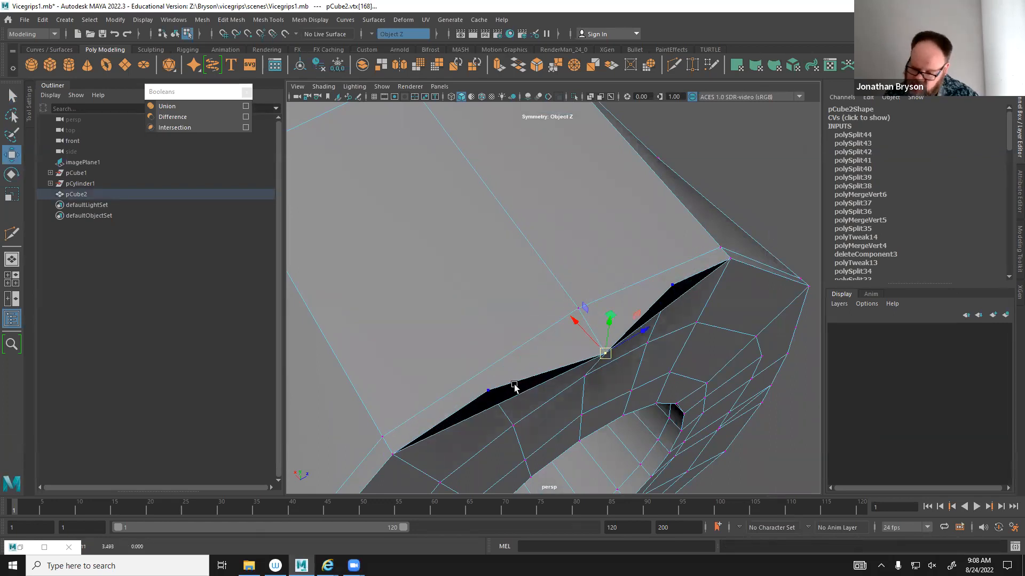
Select the dark sliver face along the top edge of the front rim and delete it.
right_click_drag(491, 388, 491, 301)
key("g")
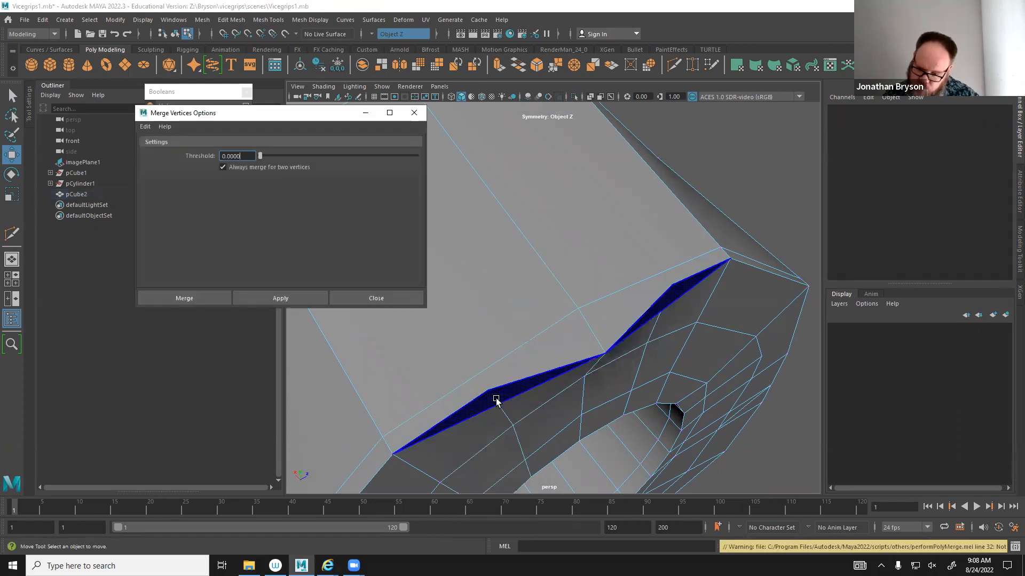
left_click(496, 399)
key("Delete")
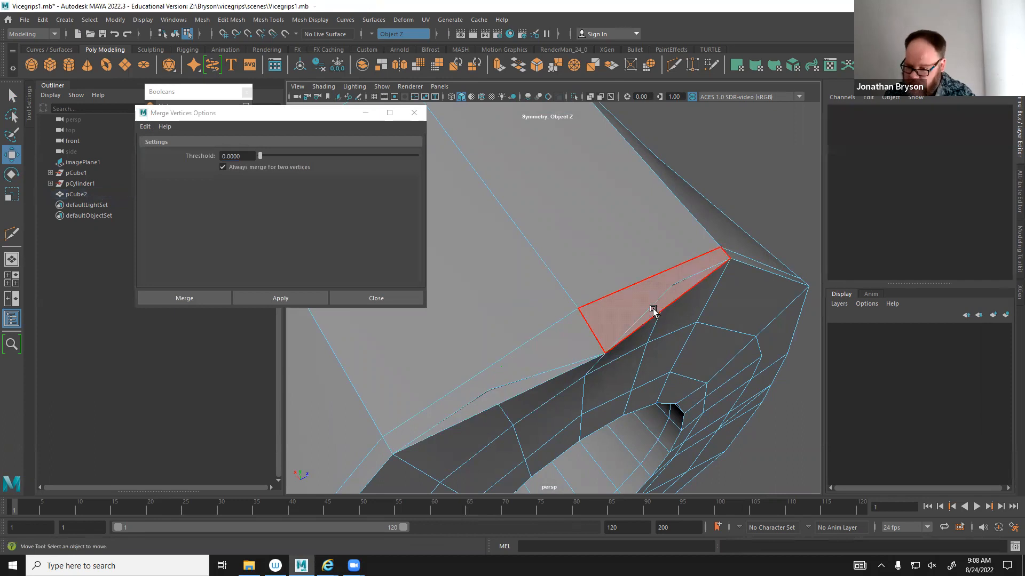
Delete the two remaining sliver faces along the top edge of the front rim.
left_click(566, 361)
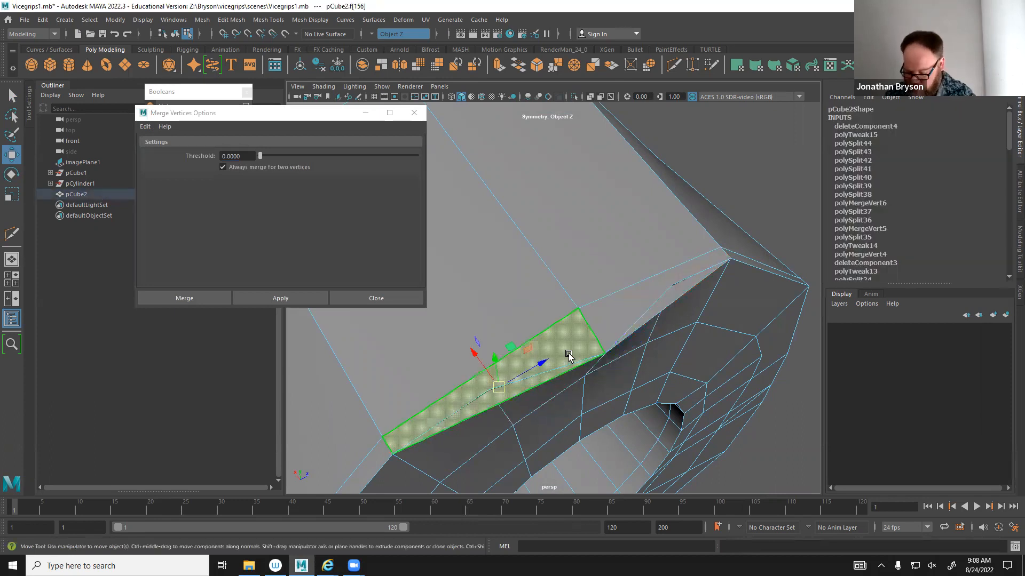
key("Delete")
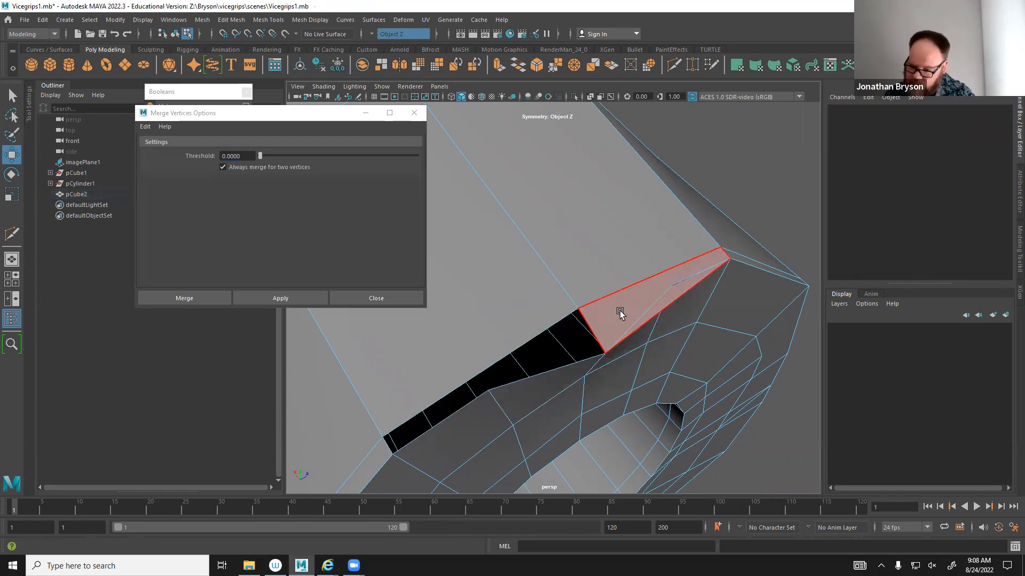
left_click(619, 313)
key("Delete")
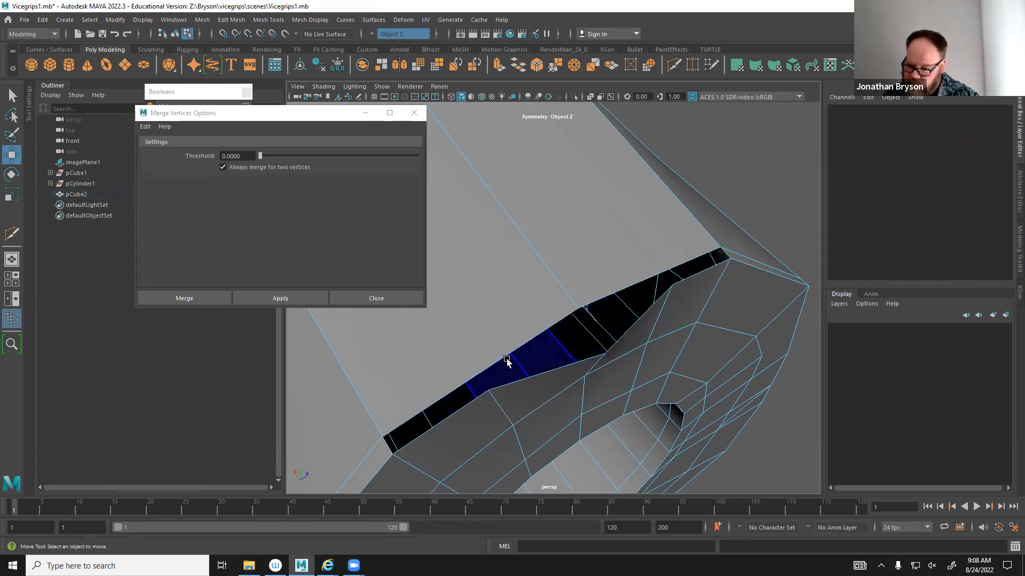
Multi-Cut a symmetric path on the handle's top face, running back from the open rim border and across to the centre edge.
right_click_drag(477, 323, 417, 322, "shift")
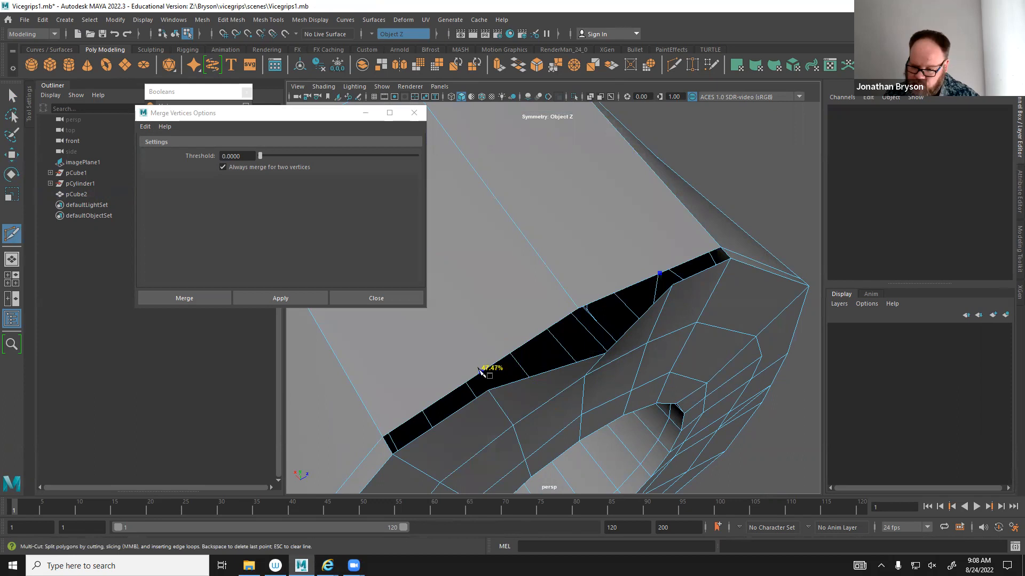
middle_click_drag(469, 362, 532, 377, "alt")
left_click(449, 229)
left_click(536, 190)
right_click(537, 190)
left_click(611, 433)
left_click_drag(561, 406, 521, 407, "alt")
key("q")
left_click(517, 346)
left_click(493, 325)
mouse_move(504, 243)
right_mouse_down()
mouse_move(488, 251)
mouse_move(482, 283)
mouse_move(493, 302)
mouse_move(474, 307)
right_mouse_up()
left_click(481, 316)
double_click(503, 322)
left_click_drag(474, 329, 520, 315, "alt")
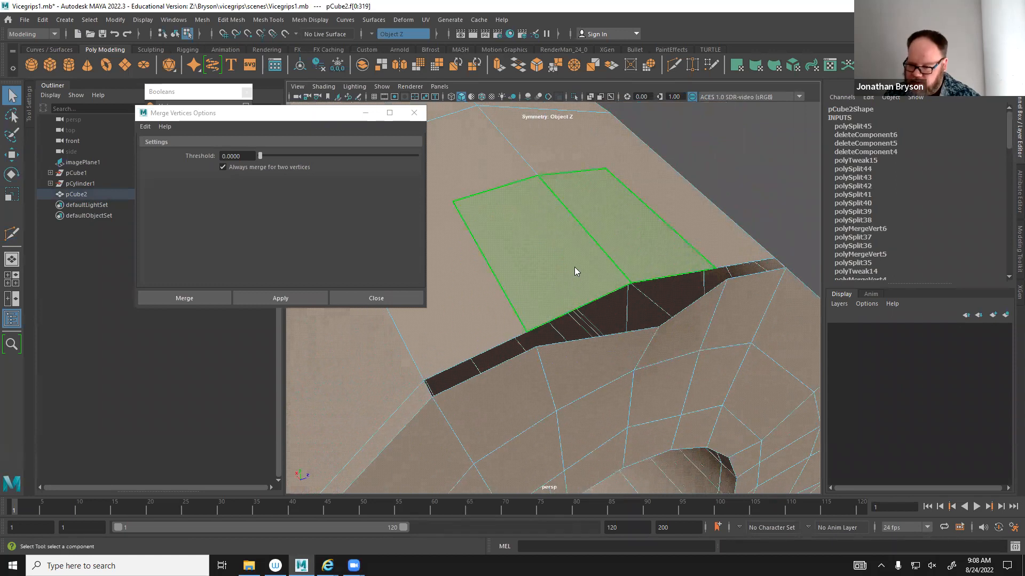
Select the border edges of the opening along the front rim's top edge and fill the hole.
right_click_drag(575, 270, 554, 240)
right_click_drag(581, 312, 582, 308)
left_click(581, 306)
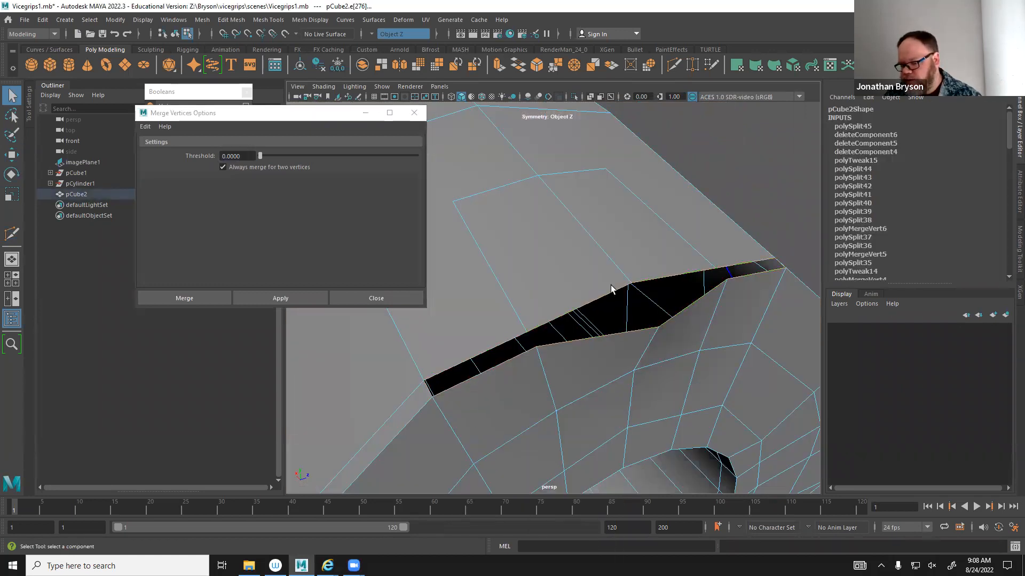
left_click(231, 20)
mouse_move(202, 19)
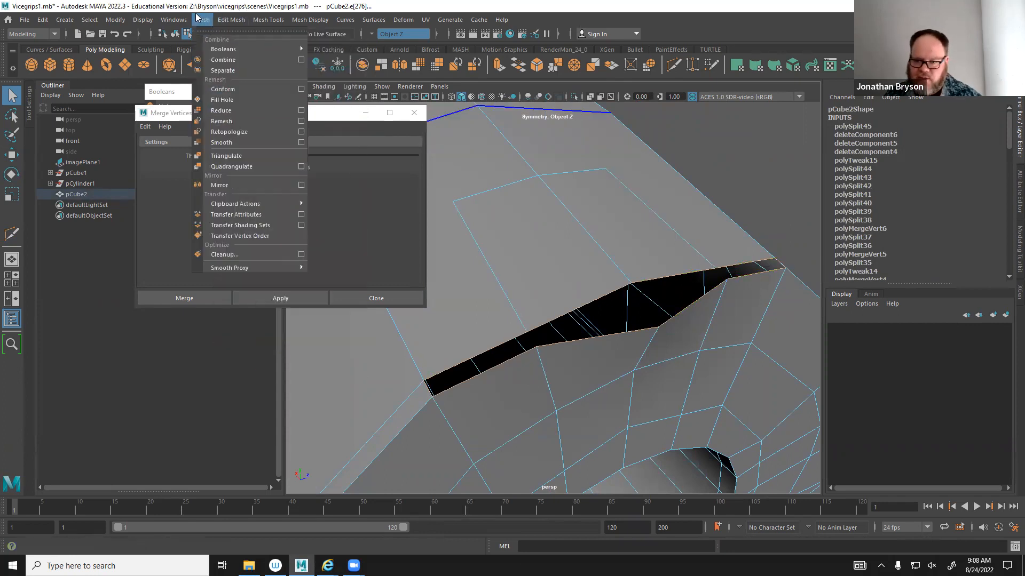
left_click(235, 100)
Multi-Cut edges across the filled face, joining the path's side and centre vertices to the matching front rim vertices.
left_click_drag(607, 307, 518, 310, "alt")
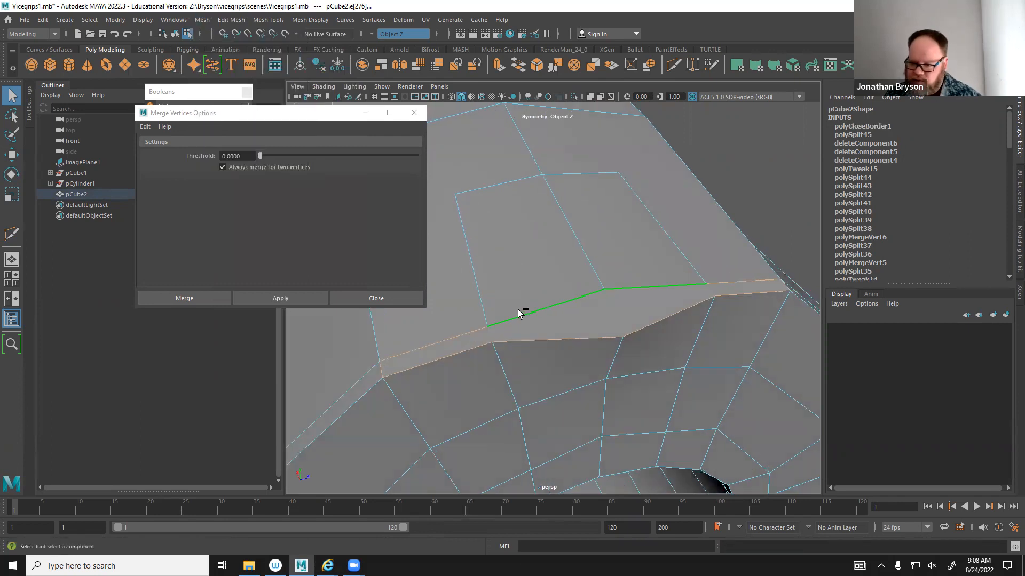
right_click_drag(520, 307, 475, 314, "shift")
left_click(487, 326)
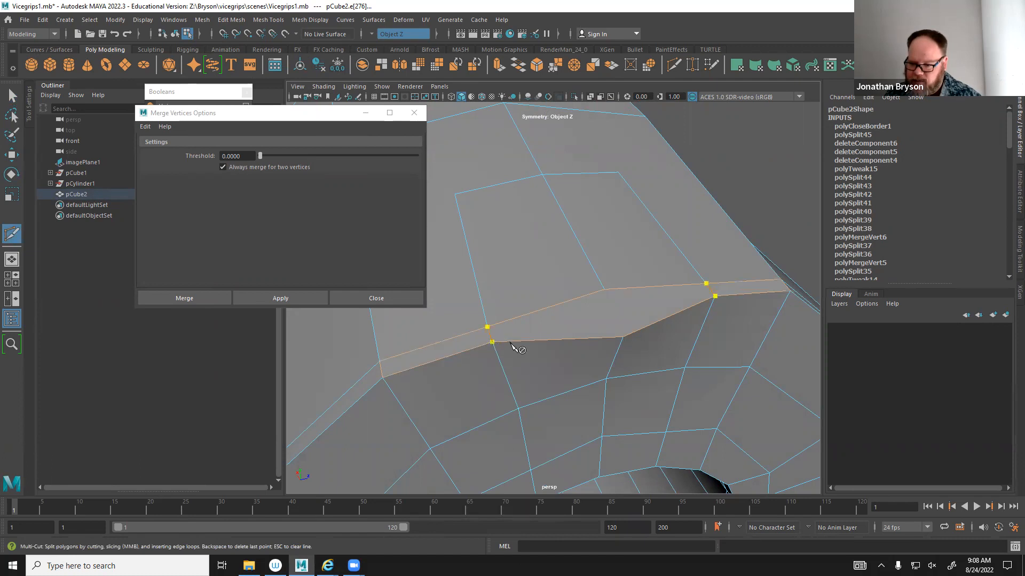
key("Return")
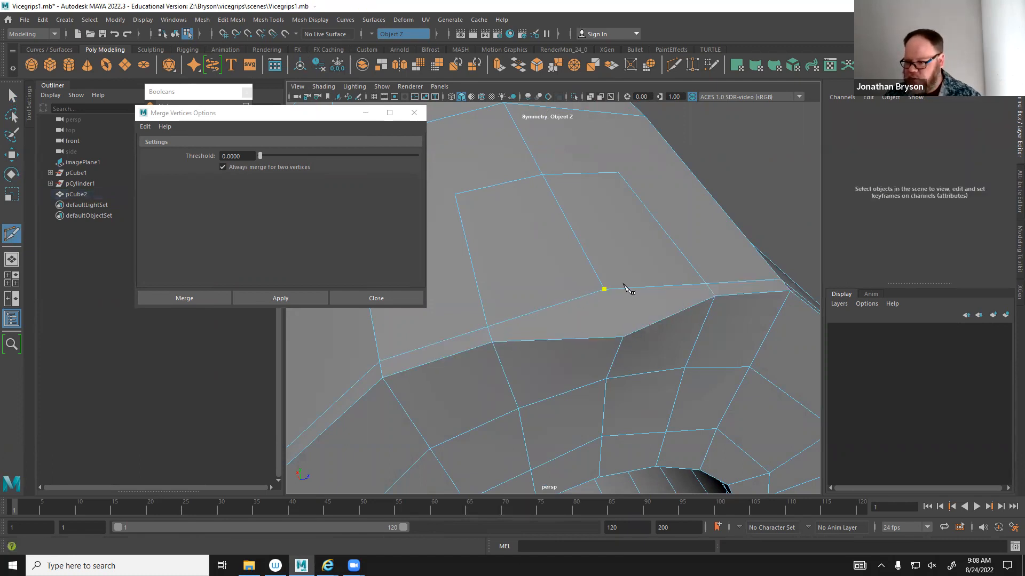
key("Return")
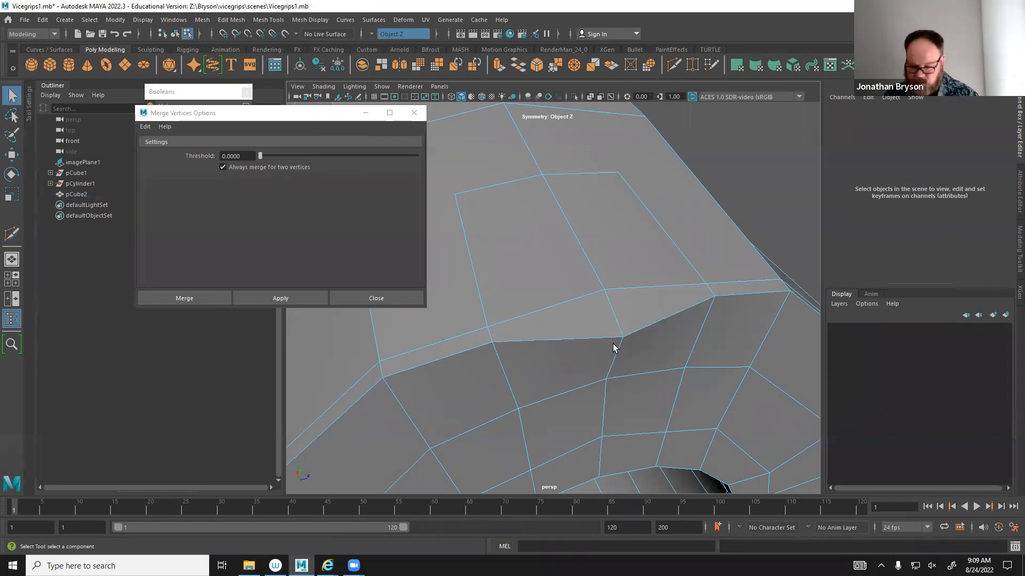
Move the centre vertex of the front rim's top edge back in line with its neighbouring vertices.
right_click_drag(614, 282, 571, 270)
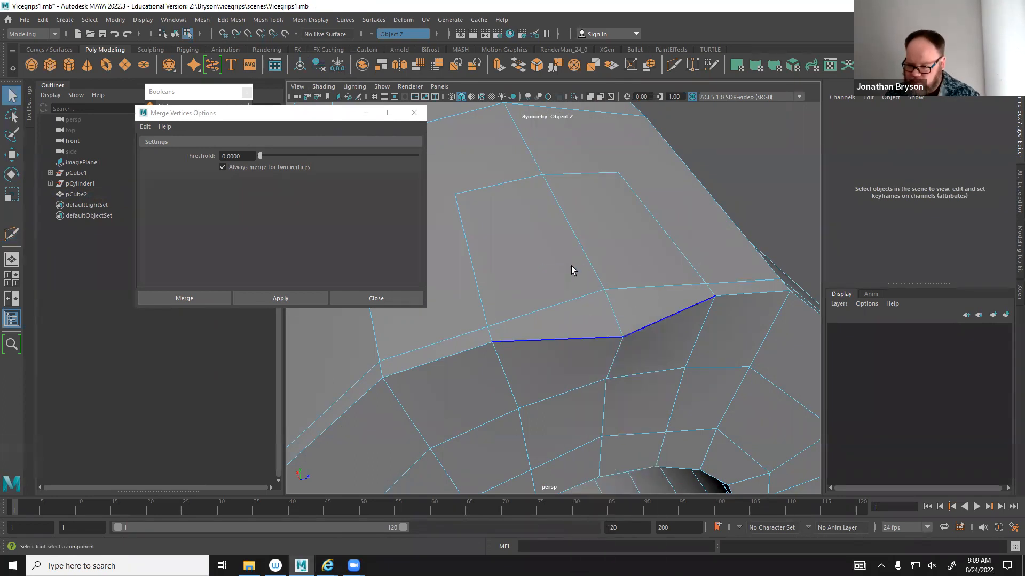
left_click(622, 337)
key("w")
left_click_drag(602, 300, 601, 256)
Multi-Cut symmetric diagonal edges from the path's rear corners to the nearest corner vertices on the top face's outer edges.
left_click_drag(602, 314, 586, 271, "alt")
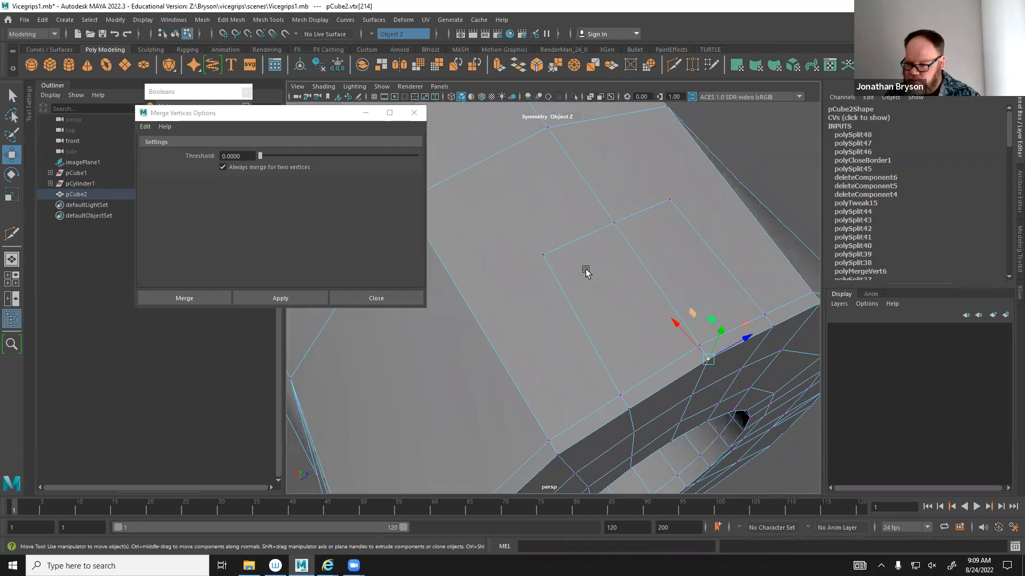
right_click_drag(567, 247, 507, 250, "shift")
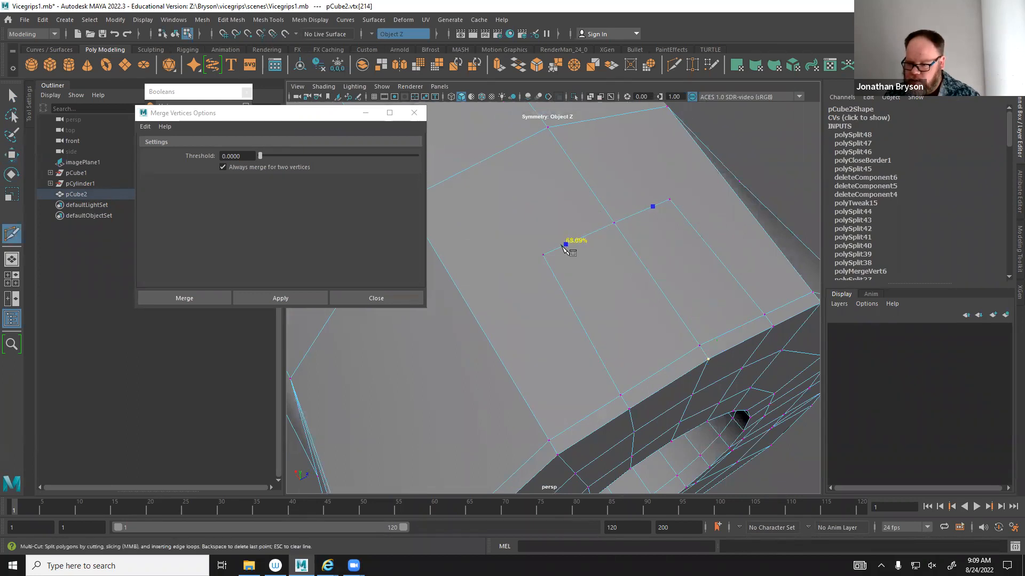
middle_click_drag(543, 264, 633, 274, "alt")
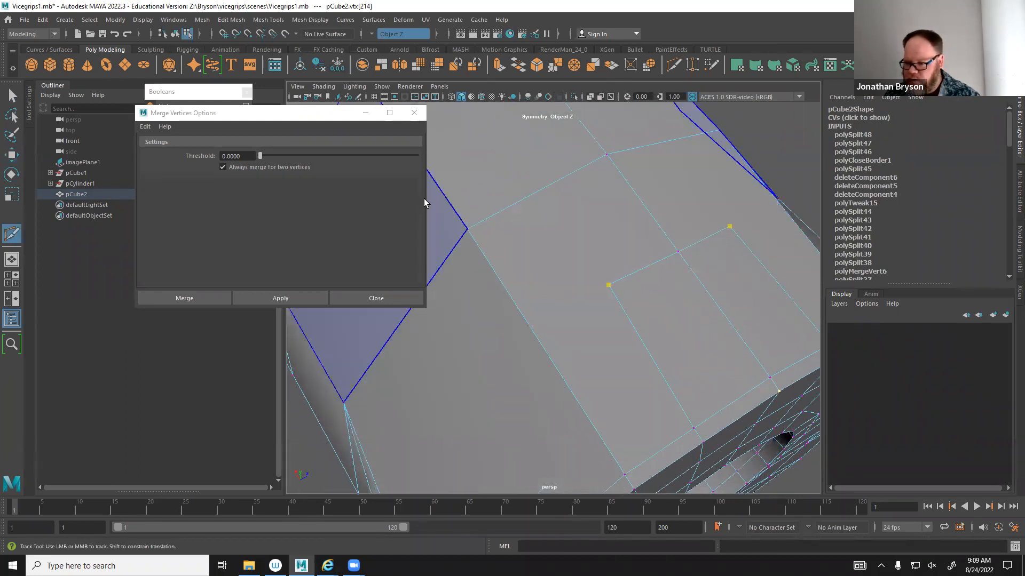
left_click(467, 229)
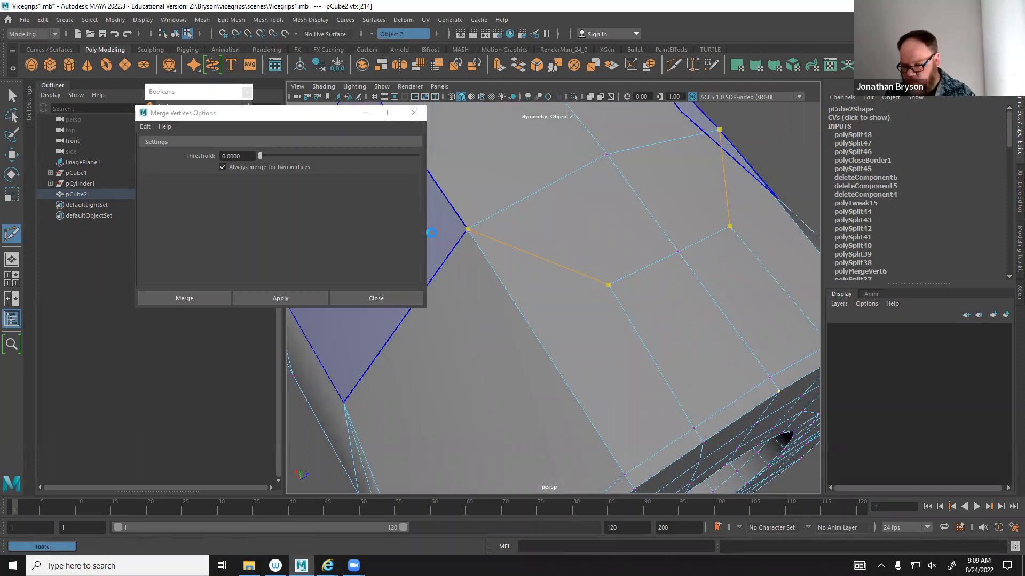
key("Return")
Multi-Cut an edge from the outer vertex beside the hole to the front rim and across the narrow strip to the vertex behind.
scroll(549, 433, "down", 5)
left_click_drag(614, 387, 599, 343, "alt")
scroll(719, 351, "up", 4)
left_click_drag(650, 439, 707, 411, "alt")
middle_click_drag(706, 411, 576, 419, "alt")
left_click_drag(576, 419, 687, 394, "alt")
scroll(597, 404, "down", 10)
scroll(479, 347, "up", 5)
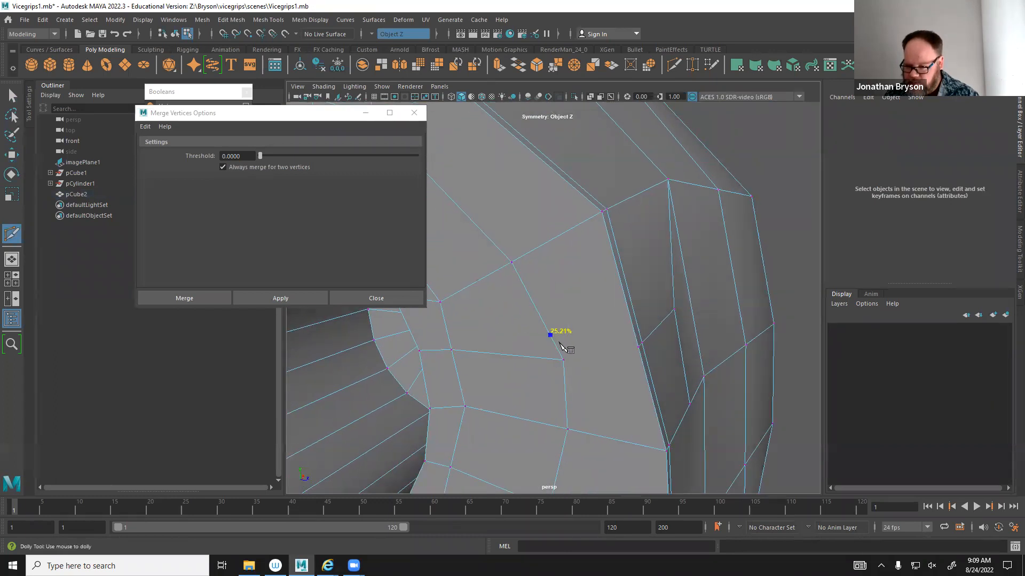
left_click_drag(606, 348, 533, 320, "alt")
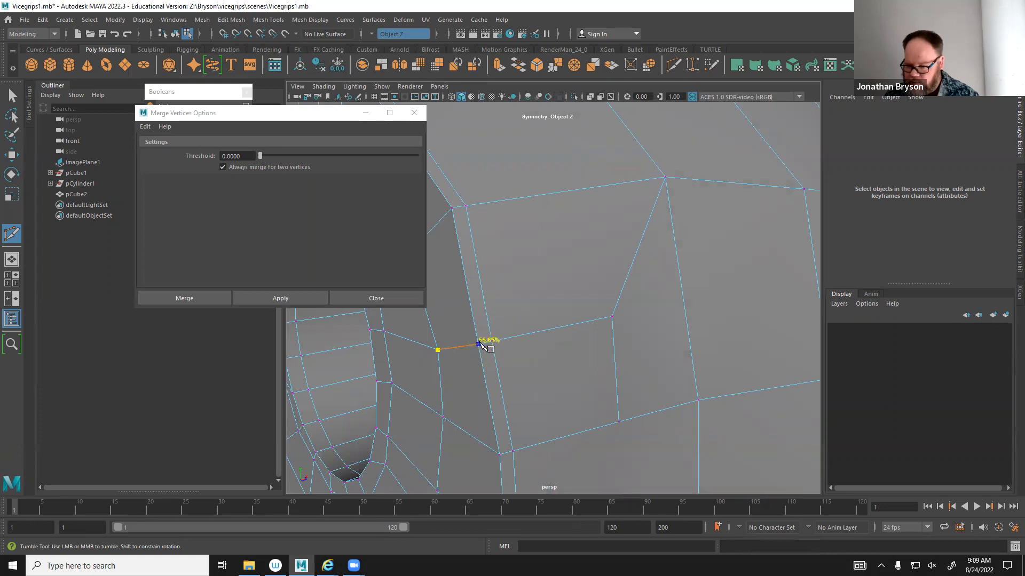
left_click(479, 345)
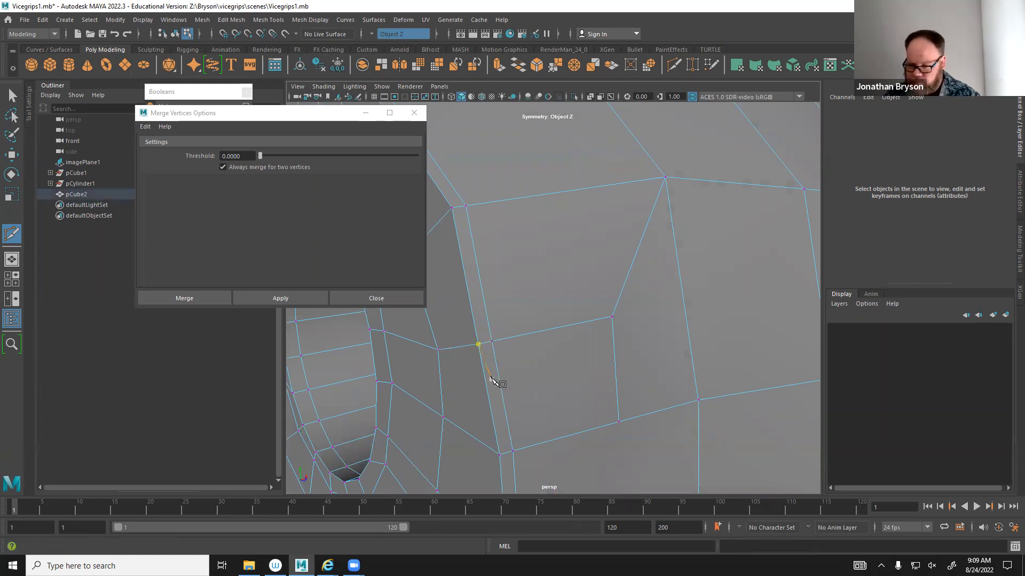
left_click_drag(491, 377, 520, 378, "alt")
Try to merge the vertex pair at the new cut across the narrow rim strip with a threshold of 0.
key("q")
left_click_drag(603, 345, 582, 350, "alt")
right_click_drag(583, 354, 641, 397, "alt")
right_click_drag(473, 384, 445, 264)
left_click(486, 402)
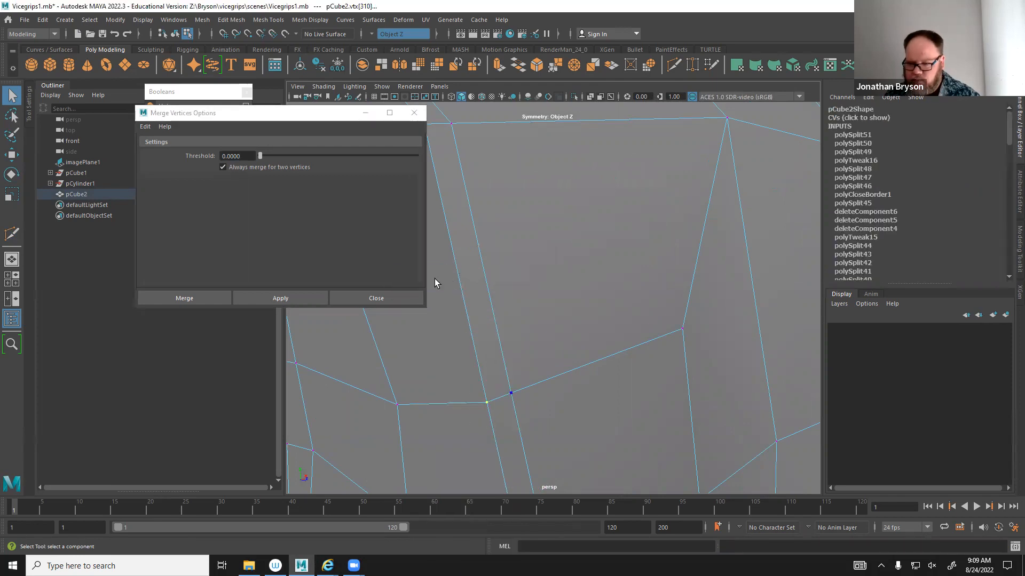
left_click(196, 297)
Turn on smooth mesh preview and try merging the vertex pairs across the narrow strip along the front rim.
key("3")
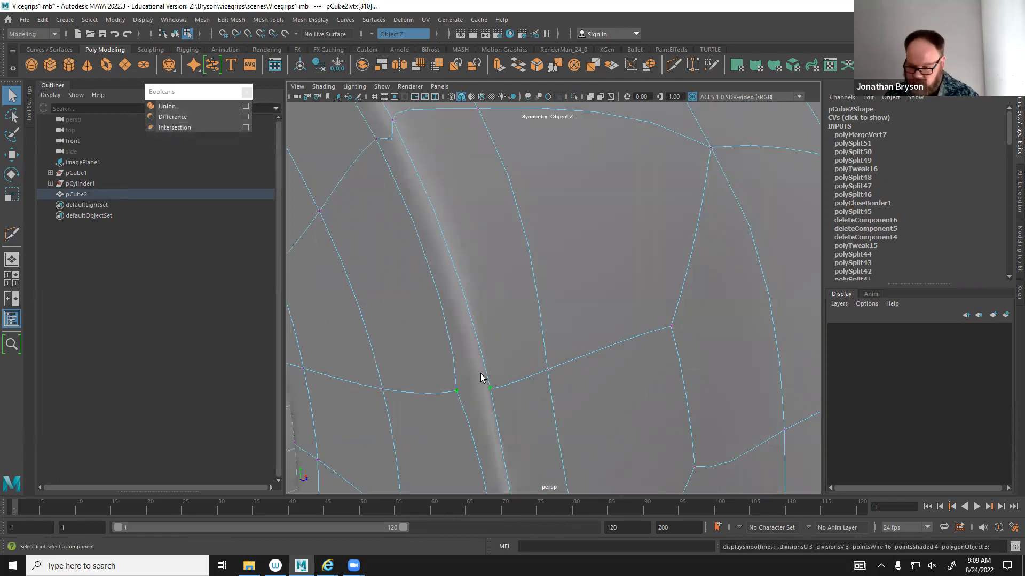
left_click(456, 390, "shift")
key("g")
middle_click_drag(459, 271, 518, 345, "alt")
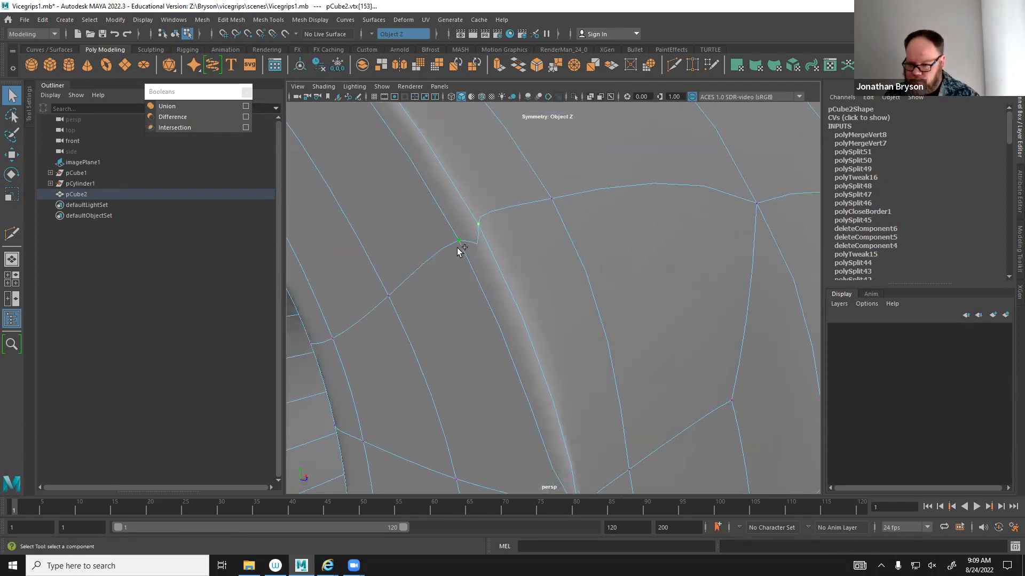
key("g")
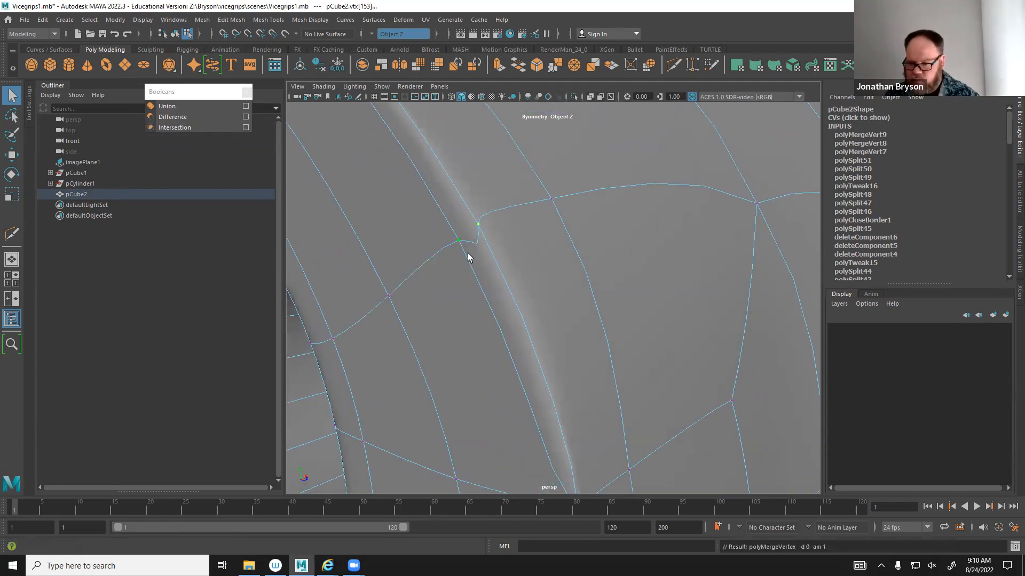
Return to the unsmoothed mesh display and retry merging the rim corner vertices beside the hole.
scroll(548, 313, "down", 5)
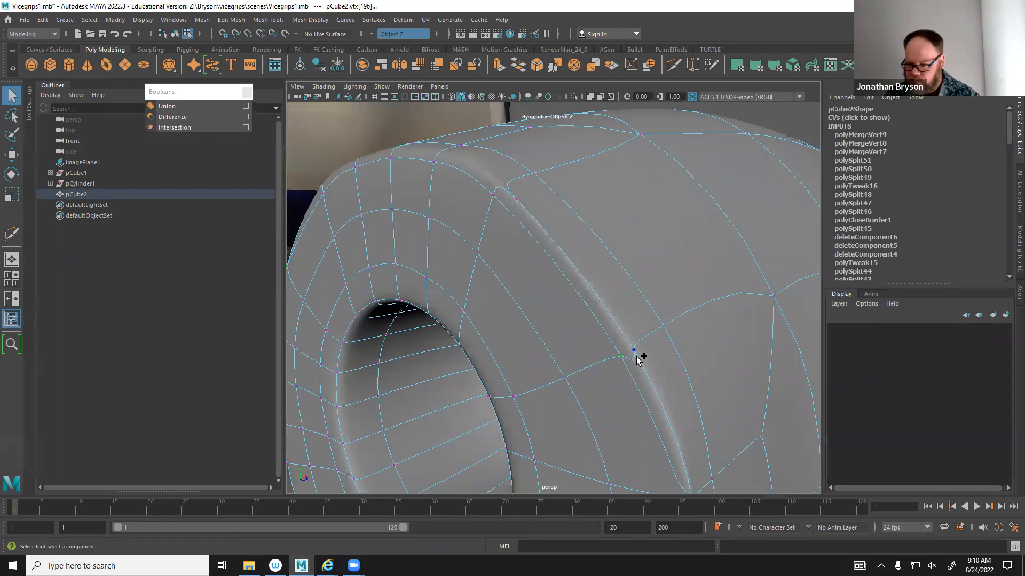
left_click_drag(587, 340, 540, 315, "alt")
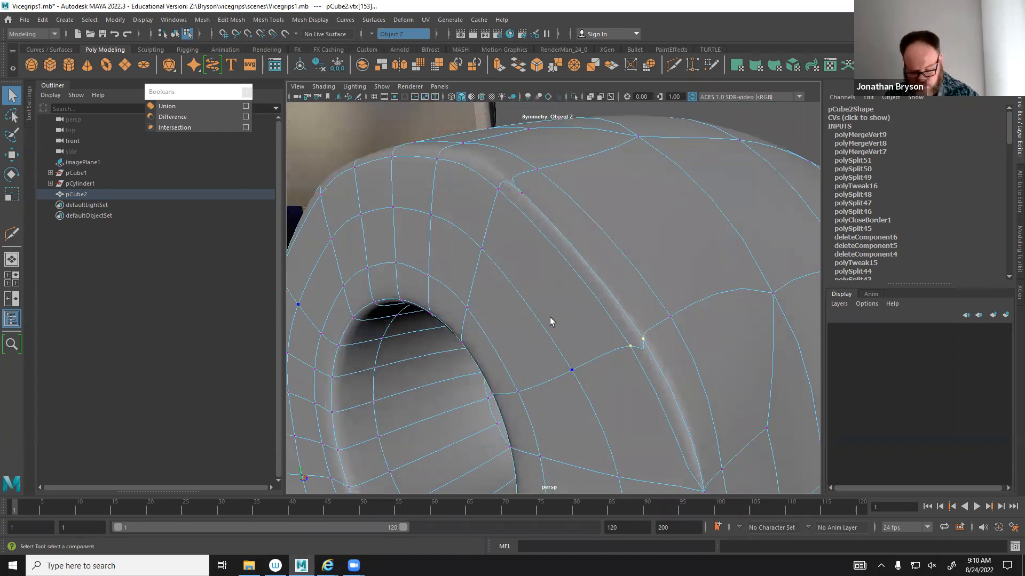
scroll(550, 317, "up", 6)
key("super")
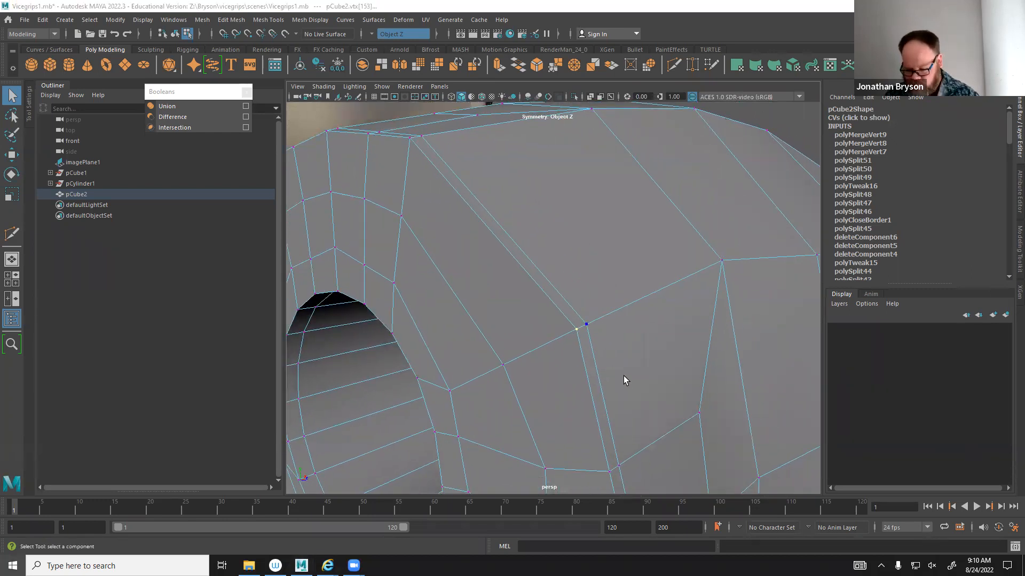
key("super")
key("g")
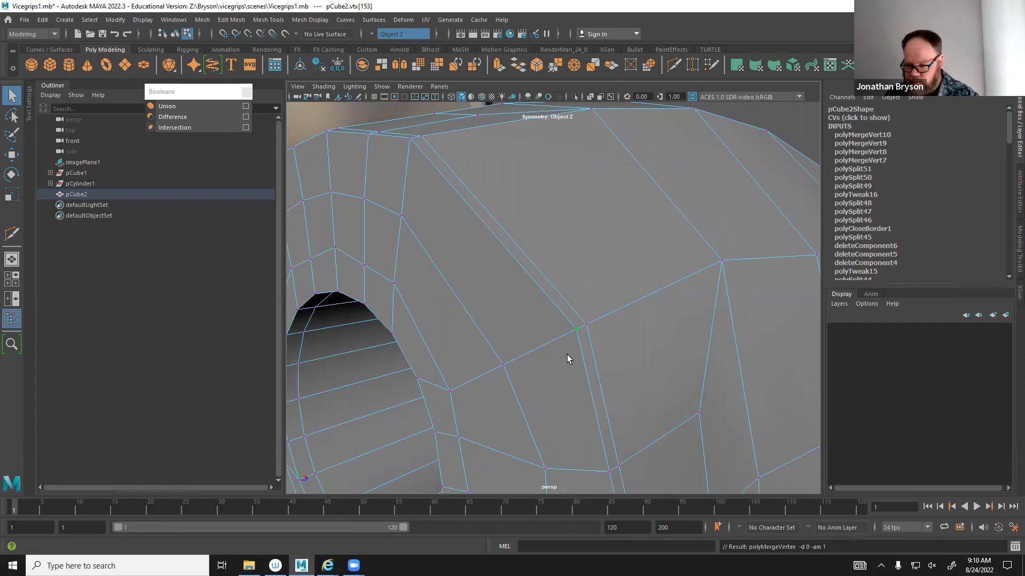
Run Merge Vertices on the selected rim corner with a threshold of 0.1.
left_click(238, 21)
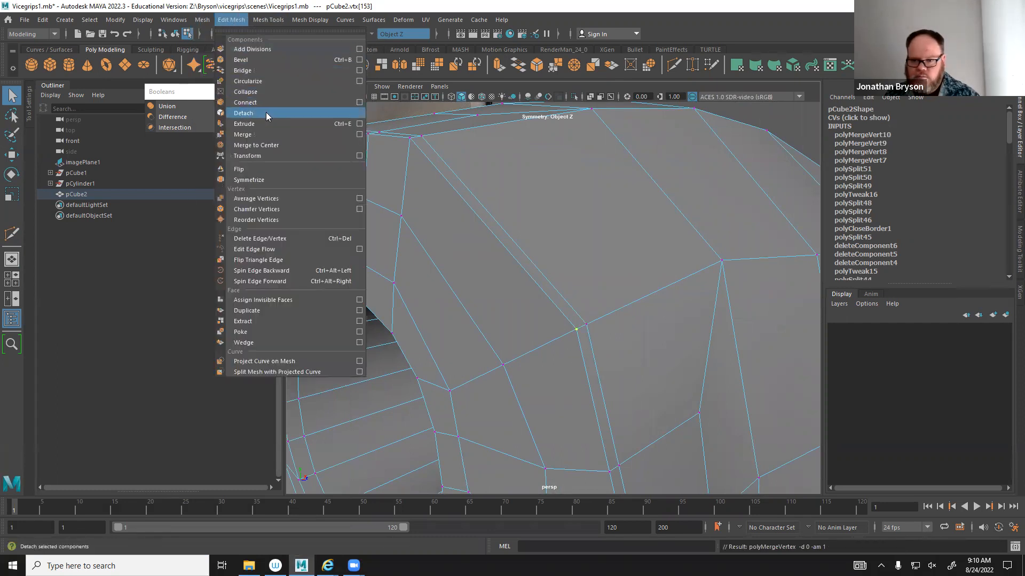
left_click(359, 135)
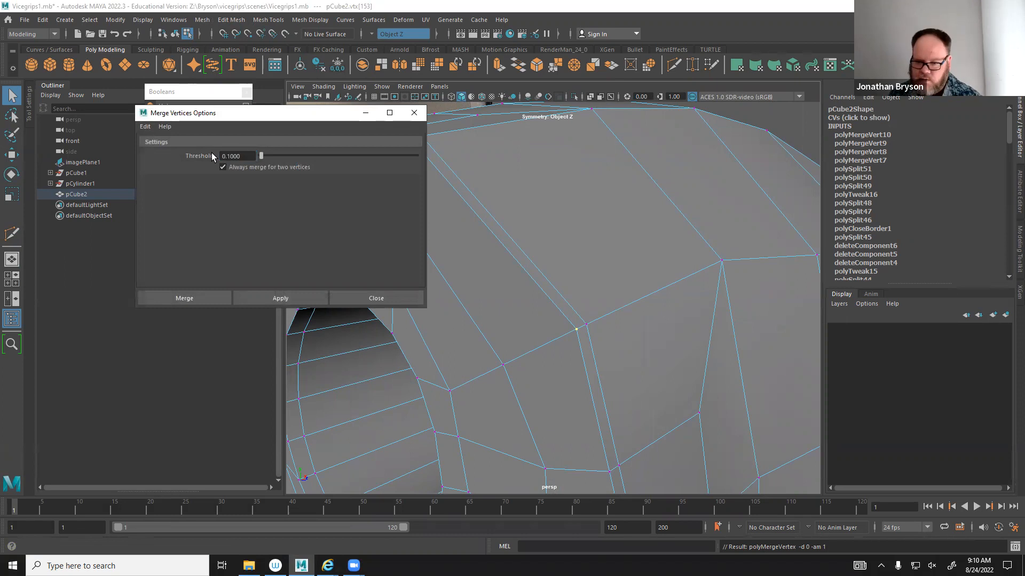
left_click(190, 303)
Turn on smooth mesh preview and merge the vertex pair at the upper corner of the front rim.
middle_click_drag(501, 233, 539, 279, "alt")
left_click_drag(540, 279, 561, 296, "alt")
key("3")
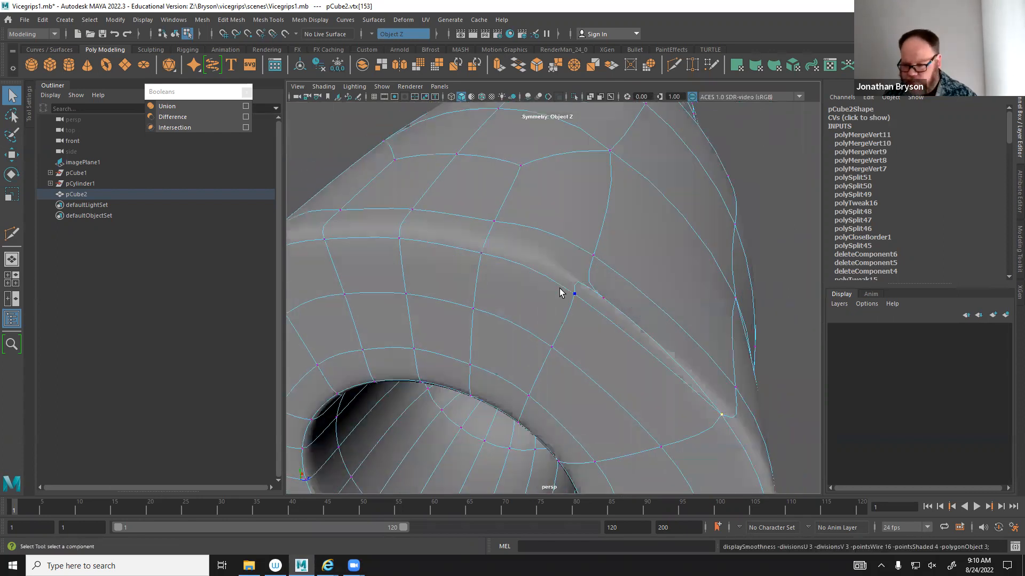
left_click(604, 298)
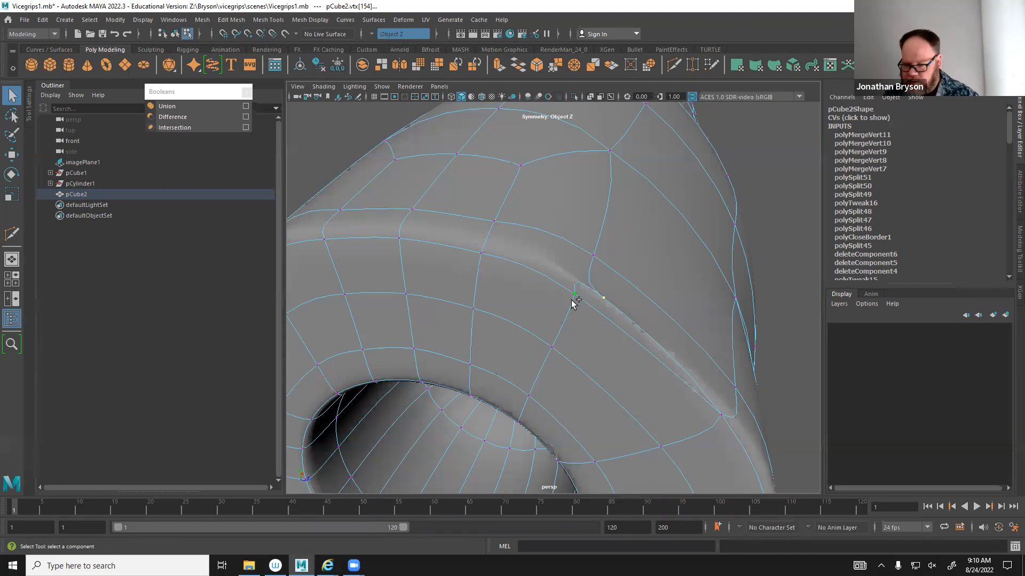
key("g")
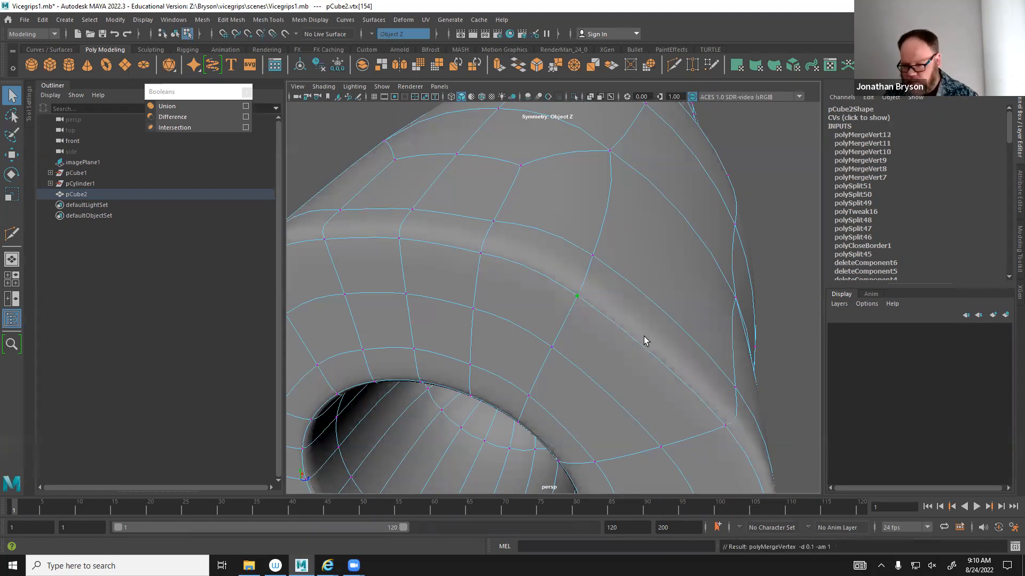
Merge the vertex pair on the side of the front rim, level with the middle of the hole.
left_click_drag(645, 339, 593, 361, "alt")
middle_click_drag(593, 363, 586, 301, "alt")
left_click_drag(586, 301, 631, 307, "alt")
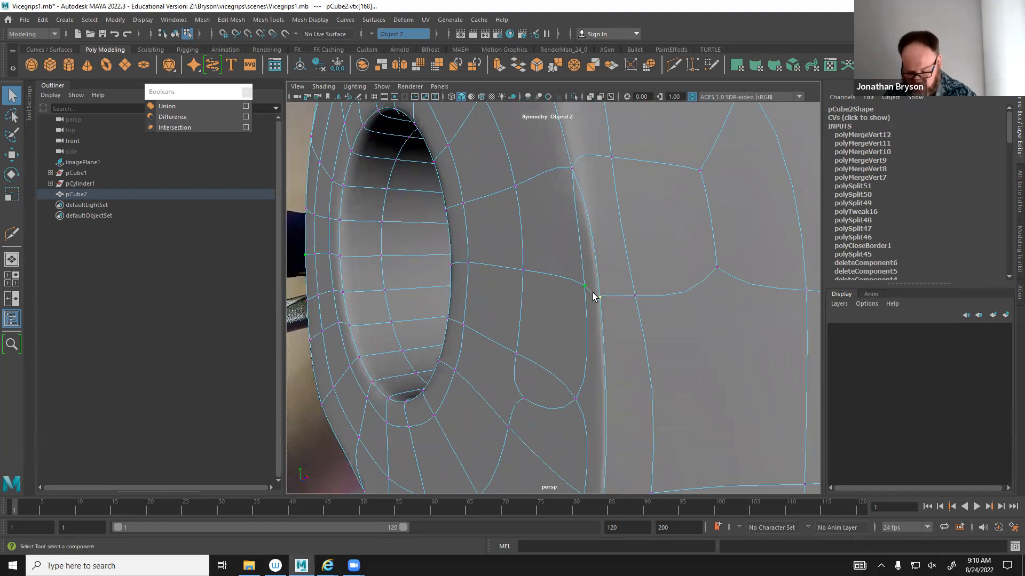
key("g")
Merge the vertex pair on the rim edge below the hole's lower end and switch smooth mesh preview off.
left_click_drag(570, 443, 551, 311, "alt")
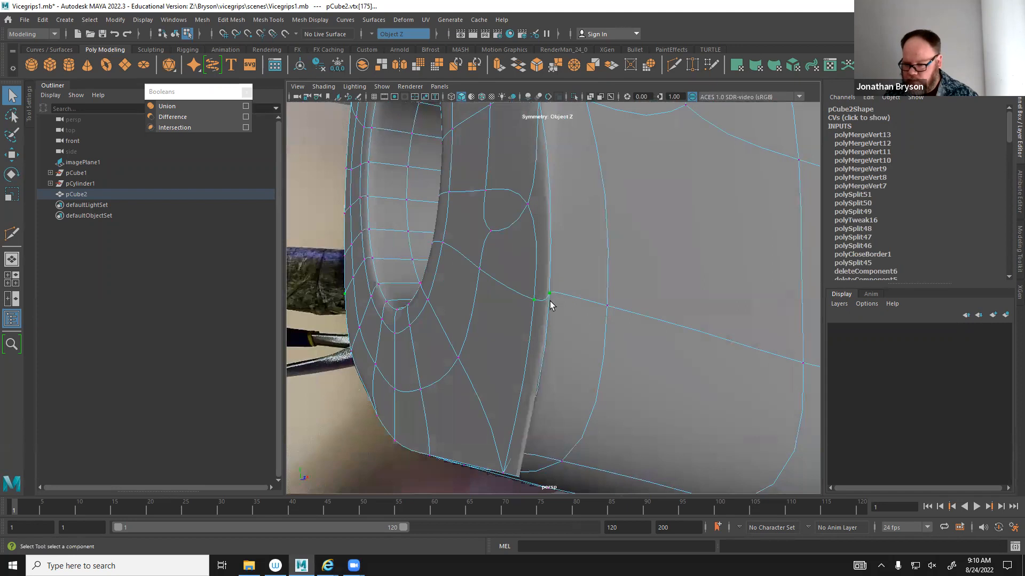
key("g")
left_click_drag(583, 319, 650, 347, "alt")
key("1")
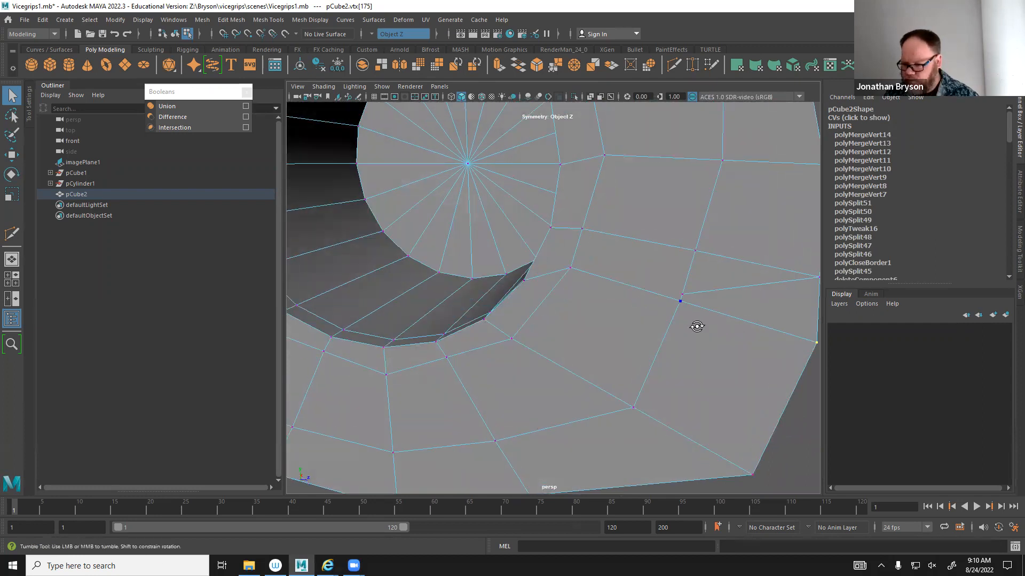
Delete the leftover edge on the front face, between the hole's lower side and the outer rim.
left_click_drag(695, 323, 660, 291, "alt")
right_click_drag(656, 269, 668, 297)
left_click(661, 303)
left_click(668, 297)
left_click(692, 346)
left_click_drag(692, 347, 665, 331, "alt")
left_click(698, 371)
key("Delete")
left_click(597, 312)
left_click(557, 307)
Start a Multi-Cut at the unfinished edge end on the handle's side and change the symmetry setting to Object X.
left_click_drag(560, 304, 389, 336, "alt")
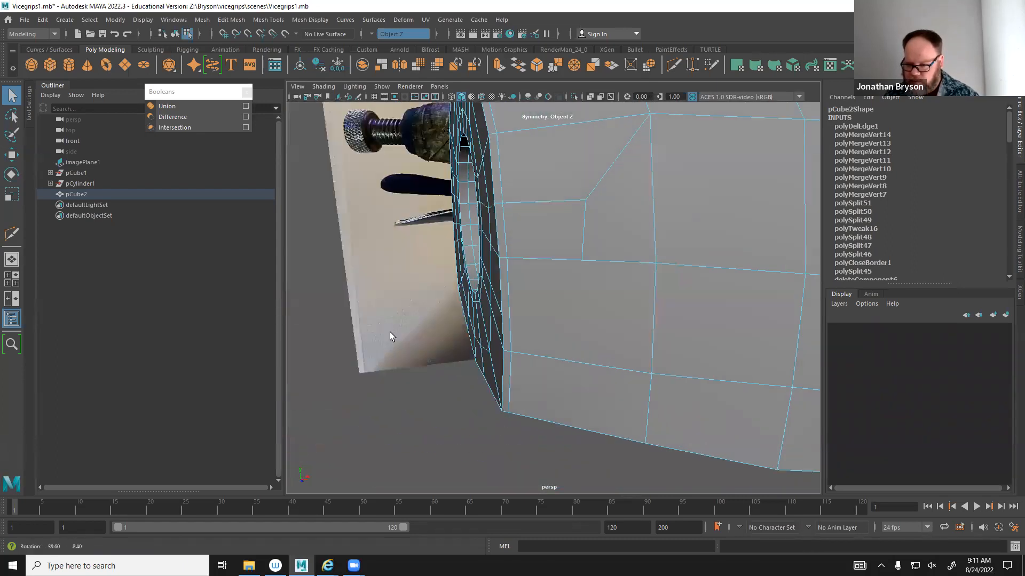
right_click_drag(536, 288, 470, 288, "shift")
left_click(583, 275)
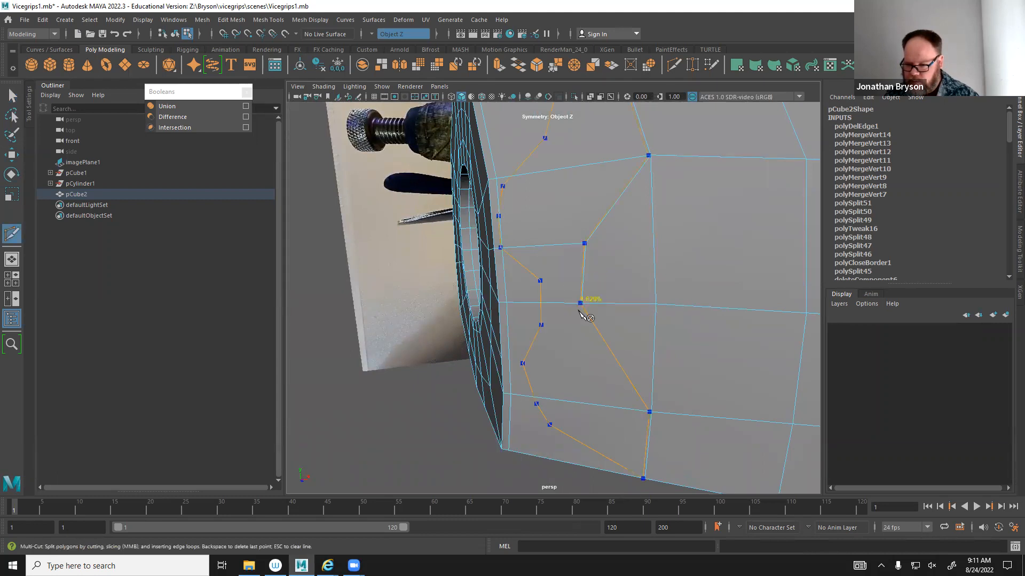
left_click(372, 33)
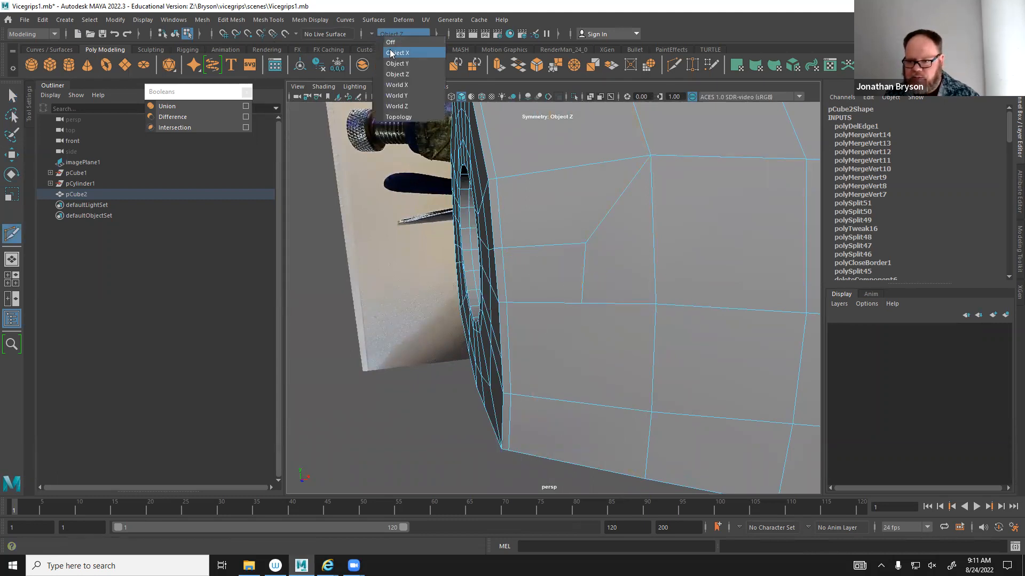
left_click(400, 53)
left_click_drag(480, 316, 566, 288, "alt")
scroll(564, 288, "down", 5)
left_click_drag(581, 326, 564, 350, "alt")
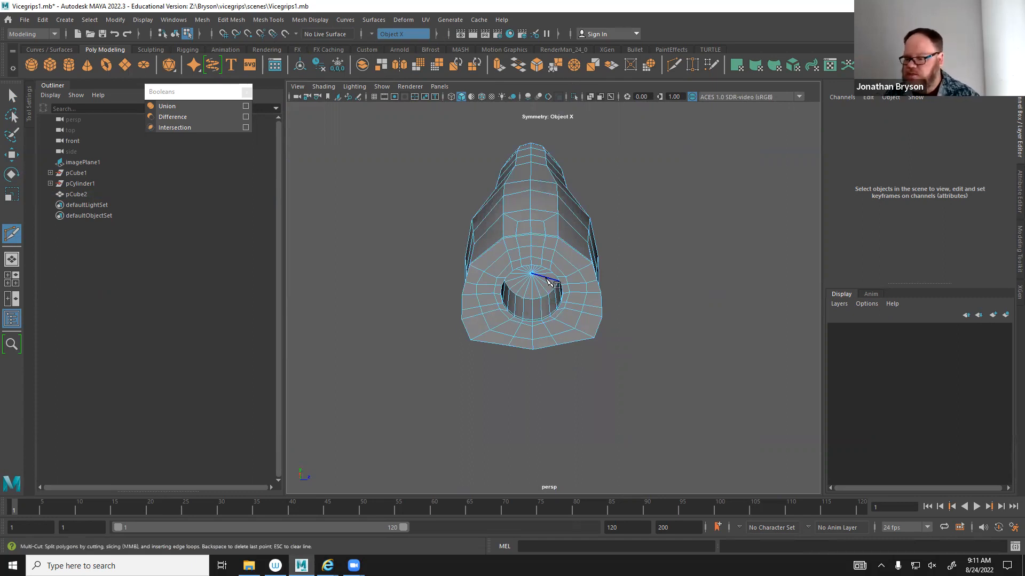
left_click_drag(561, 334, 589, 350, "alt")
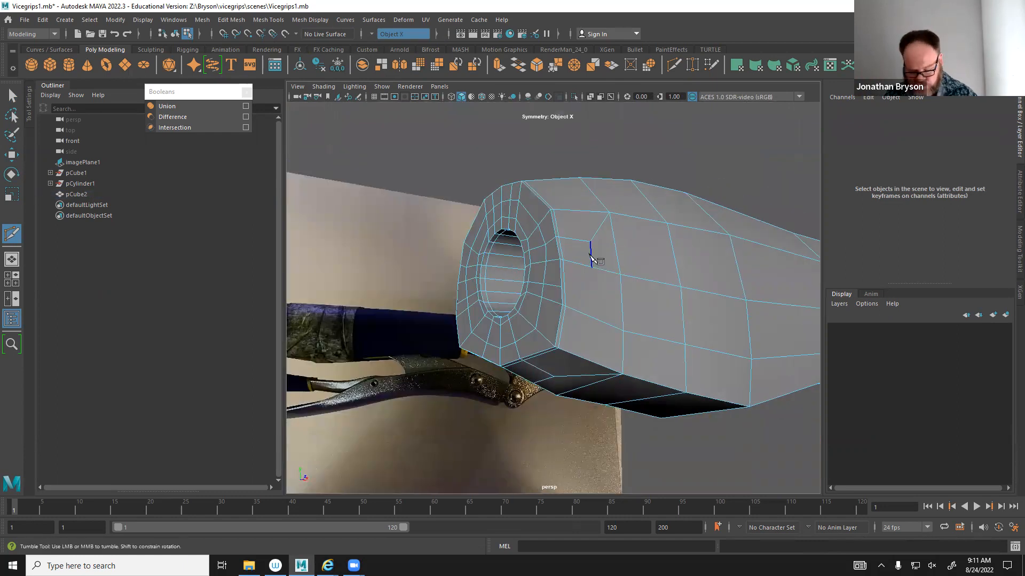
left_click(596, 270)
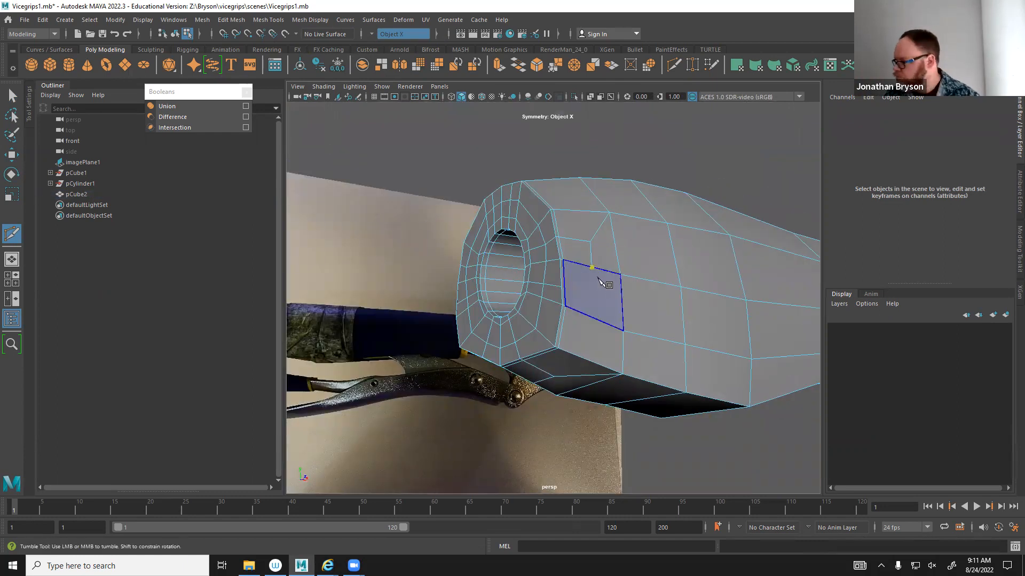
left_click_drag(507, 251, 595, 284, "alt")
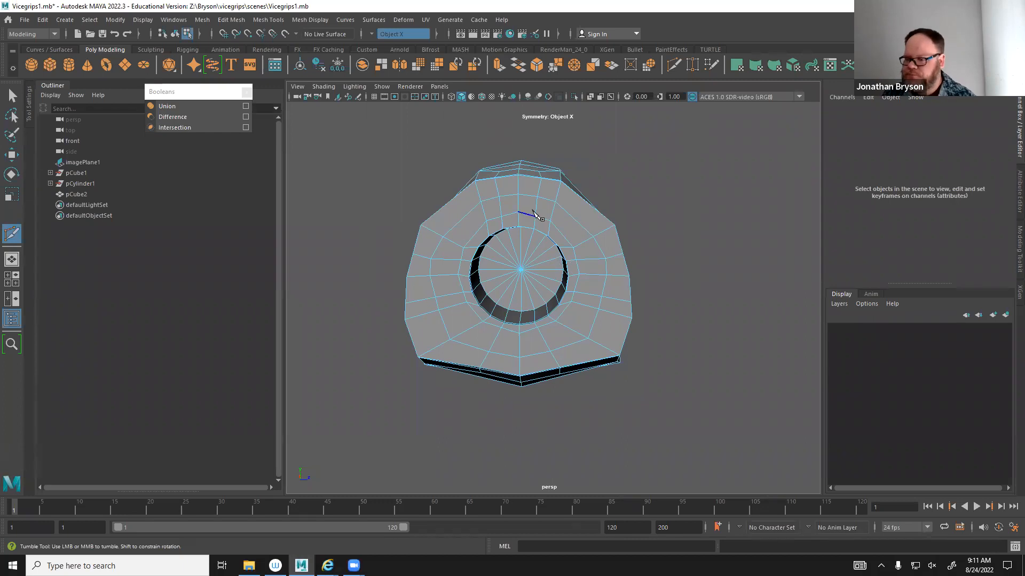
key("q")
Delete the strip of faces beside the centerline above the hole, on one half of the handle.
scroll(534, 219, "up", 5)
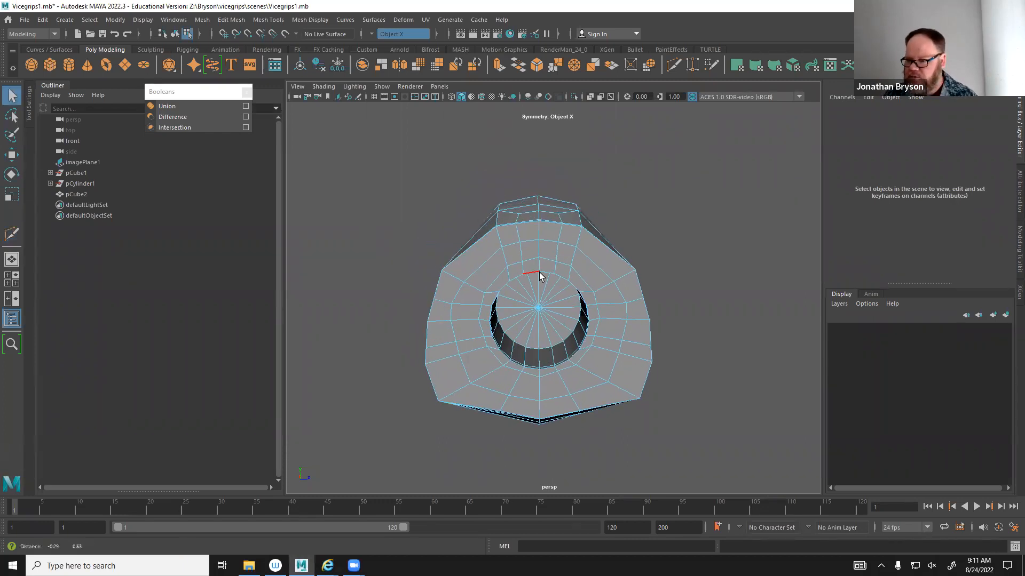
right_click_drag(553, 206, 554, 237)
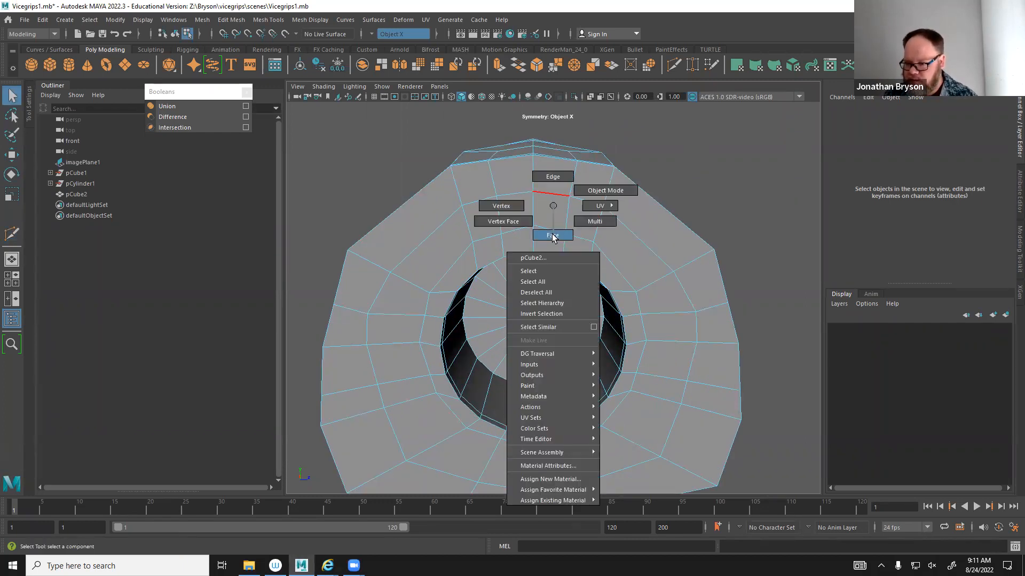
double_click(555, 182)
left_click_drag(555, 281, 547, 362, "alt")
key("Delete")
Delete the strip of faces beside the centerline below the hole, from the hole's center to the outer rim.
left_click(541, 325)
double_click(547, 348, "shift")
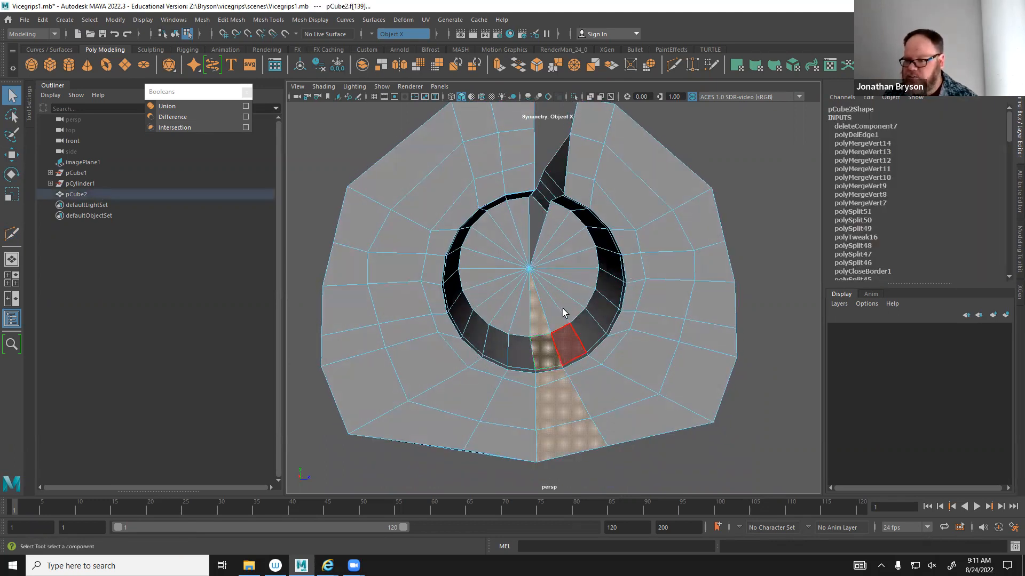
left_click_drag(502, 319, 499, 354, "alt")
scroll(498, 354, "down", 4)
left_click_drag(547, 376, 547, 343, "alt")
key("Delete")
Delete the strip of faces running along the handle's underside beside the centerline, on the same half.
left_click(548, 372)
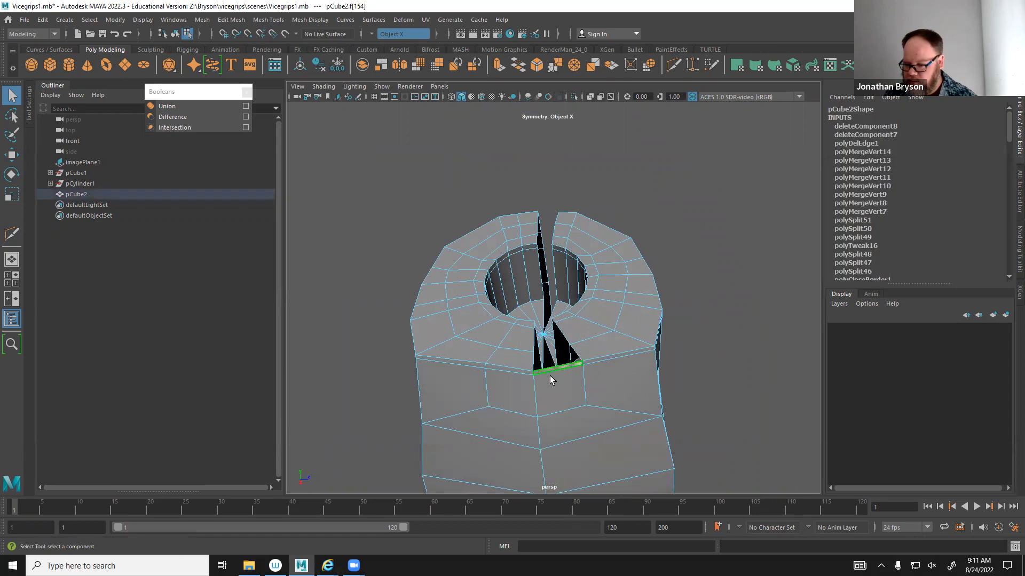
double_click(557, 392, "shift")
middle_click_drag(572, 394, 574, 240, "alt")
right_click_drag(579, 319, 579, 319, "alt")
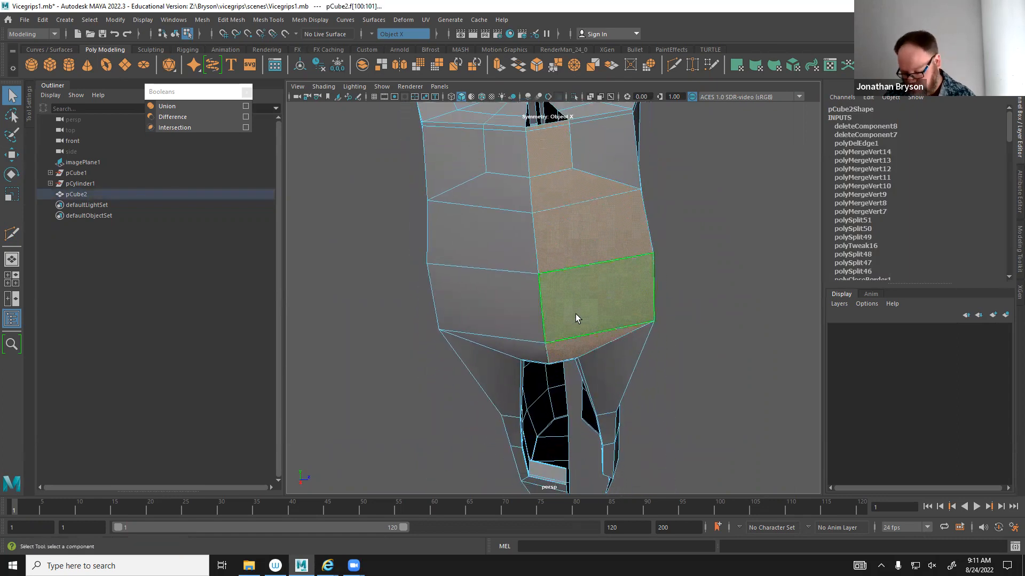
key("Delete")
Delete the remaining triangular end-cap faces inside the hole on the half being removed.
middle_click_drag(569, 200, 601, 315, "alt")
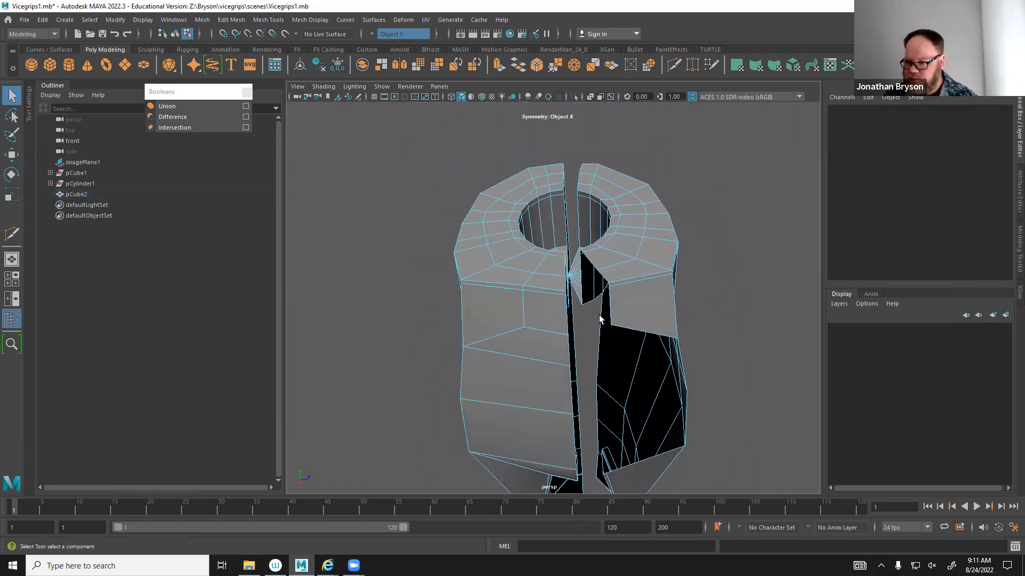
left_click_drag(577, 295, 571, 315, "alt")
right_click_drag(583, 284, 699, 344, "alt")
left_click(601, 204)
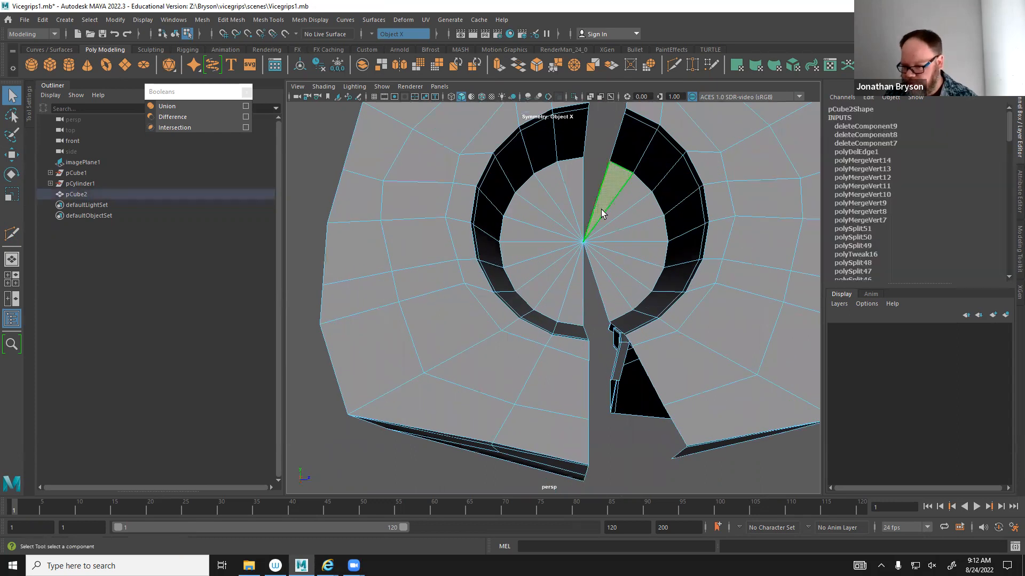
left_click(609, 218, "shift")
left_click(614, 225, "shift")
left_click(616, 236, "shift")
left_click(620, 251, "shift")
left_click(620, 265, "shift")
left_click(614, 278, "shift")
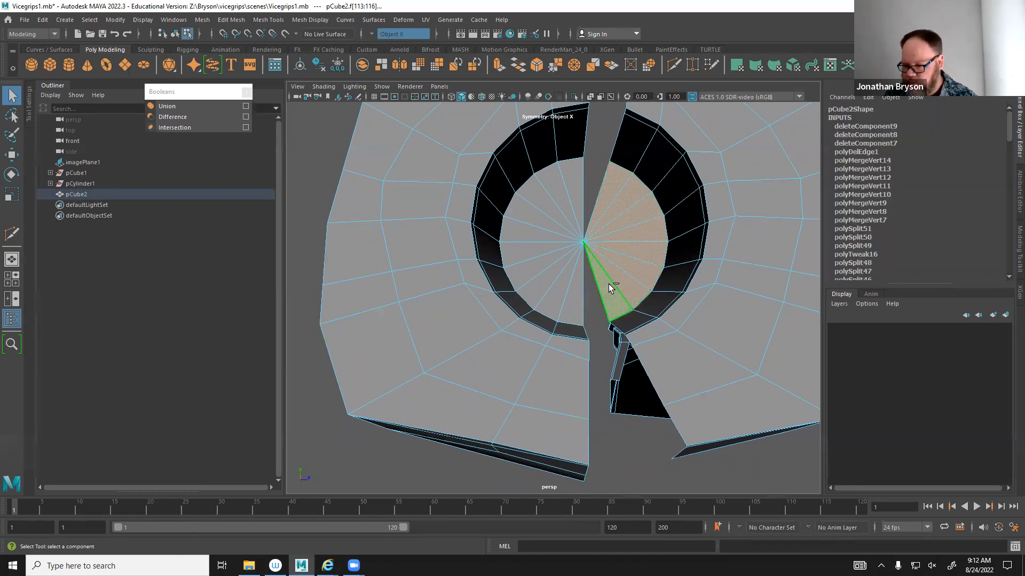
key("Delete")
Delete the detached half's entire connected shell and select the remaining half as an object.
double_click(679, 244)
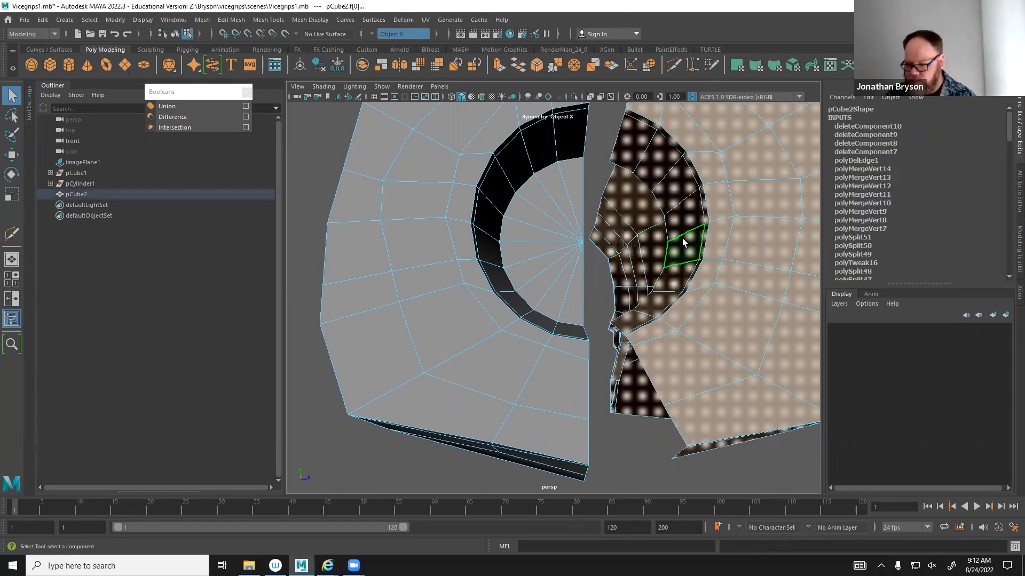
key("Delete")
left_click_drag(634, 283, 543, 257, "alt")
right_click_drag(544, 251, 608, 211)
left_click(523, 242)
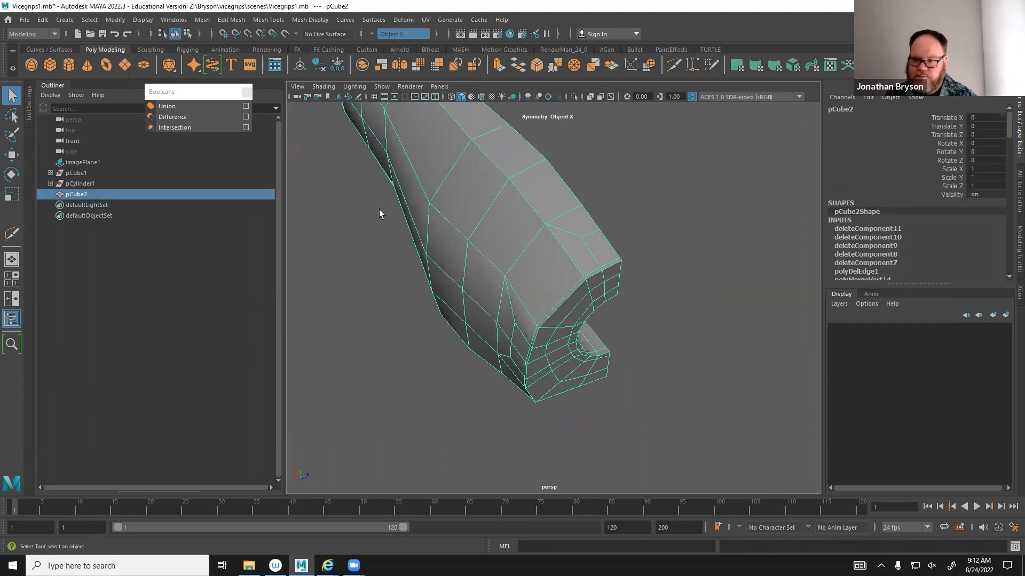
Create a mirrored copy of the half handle using Duplicate Special with scale X 1 and scale Z -1.
left_click_drag(594, 228, 592, 251, "alt")
key("w")
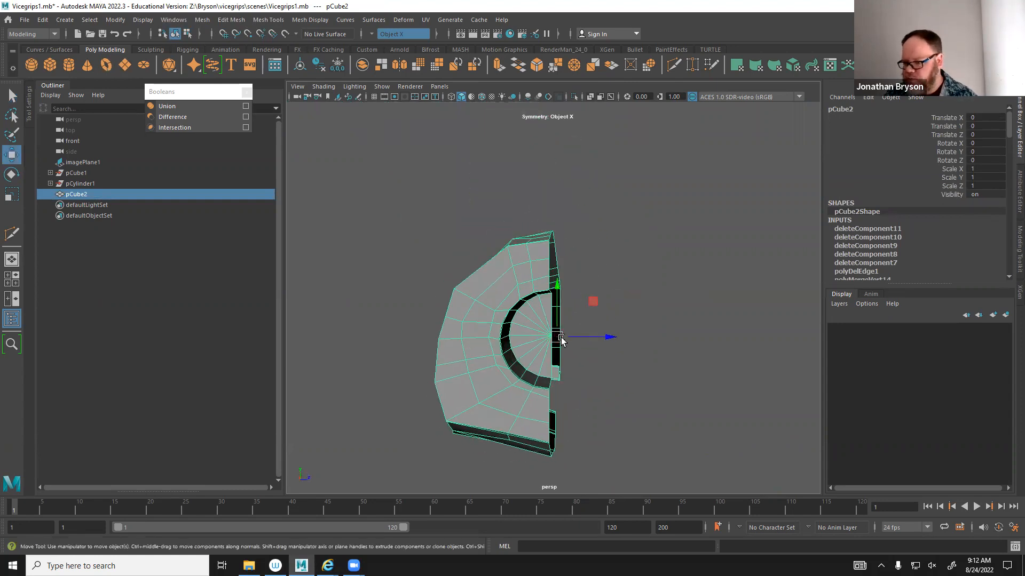
key("space")
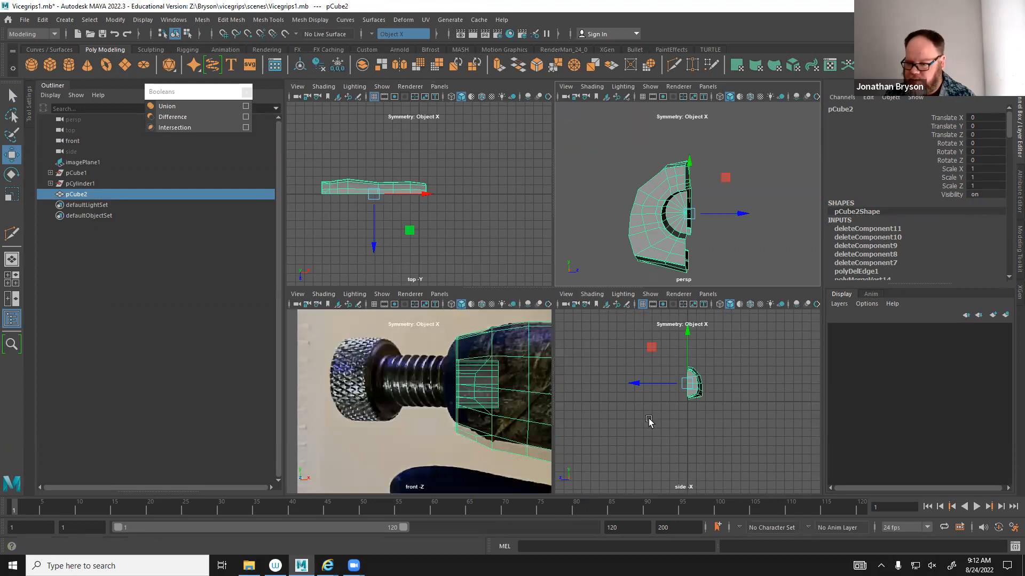
key("space")
scroll(626, 366, "up", 8)
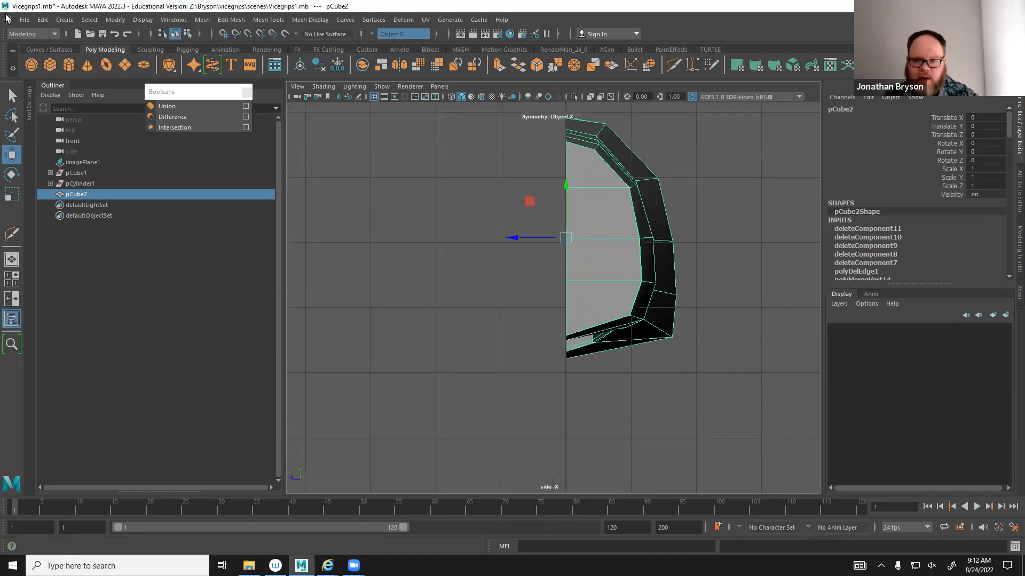
left_click(44, 20)
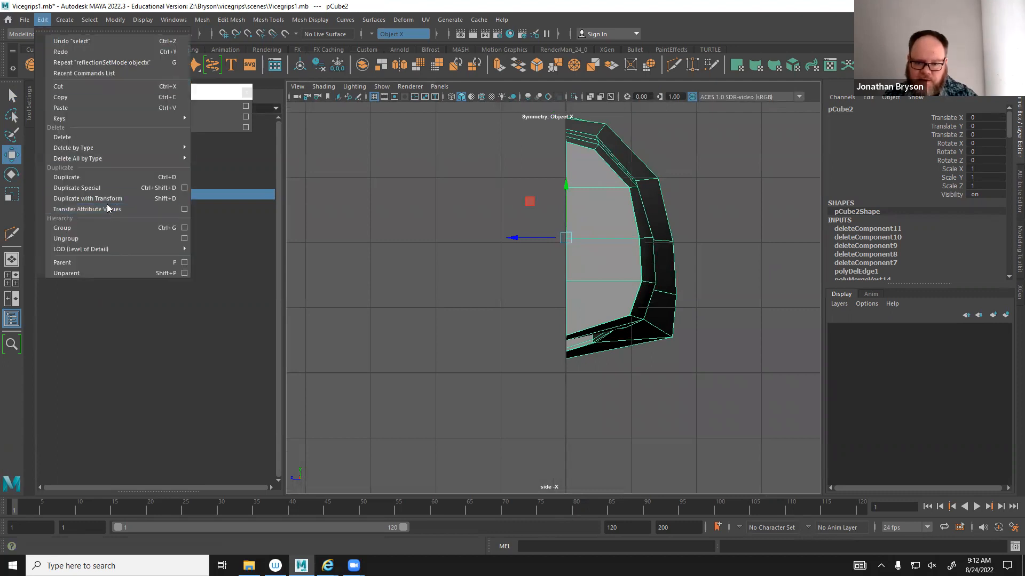
left_click(184, 188)
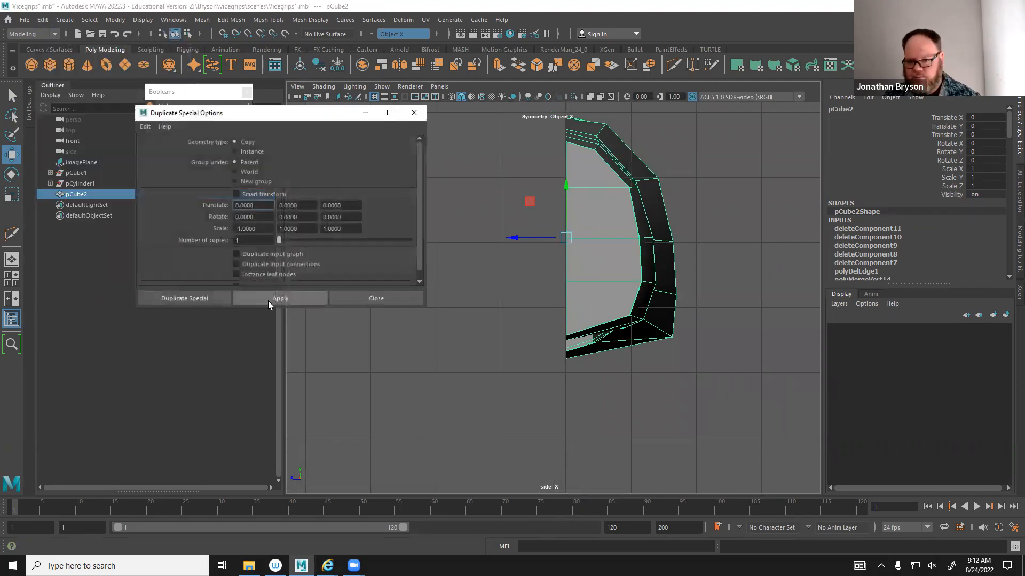
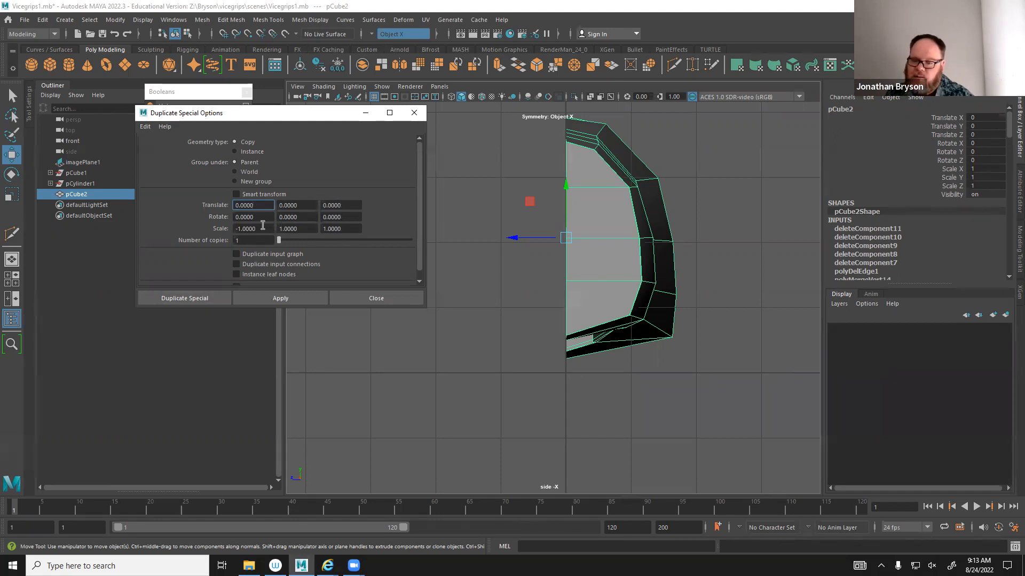
left_click_drag(262, 228, 232, 229)
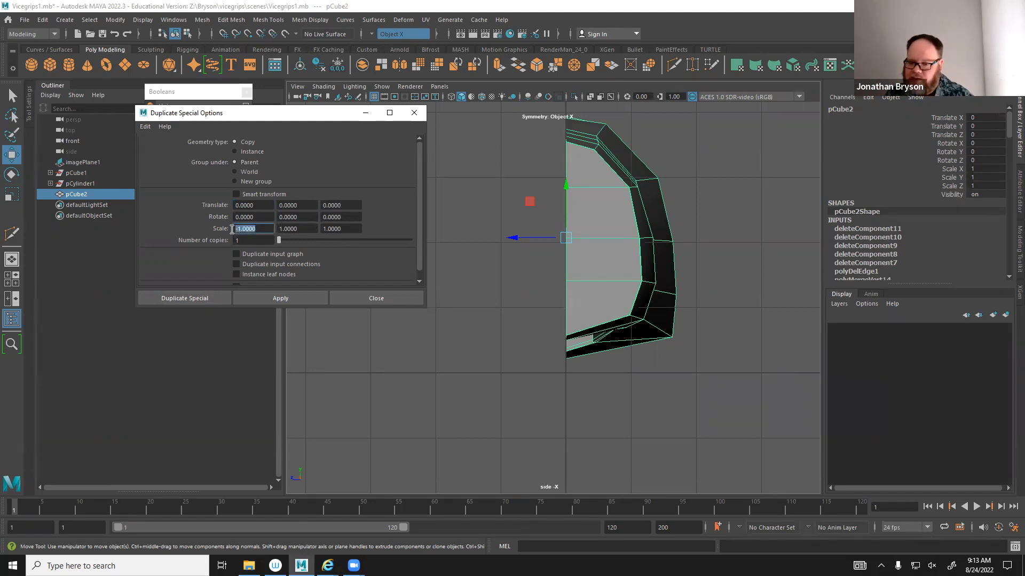
type("1")
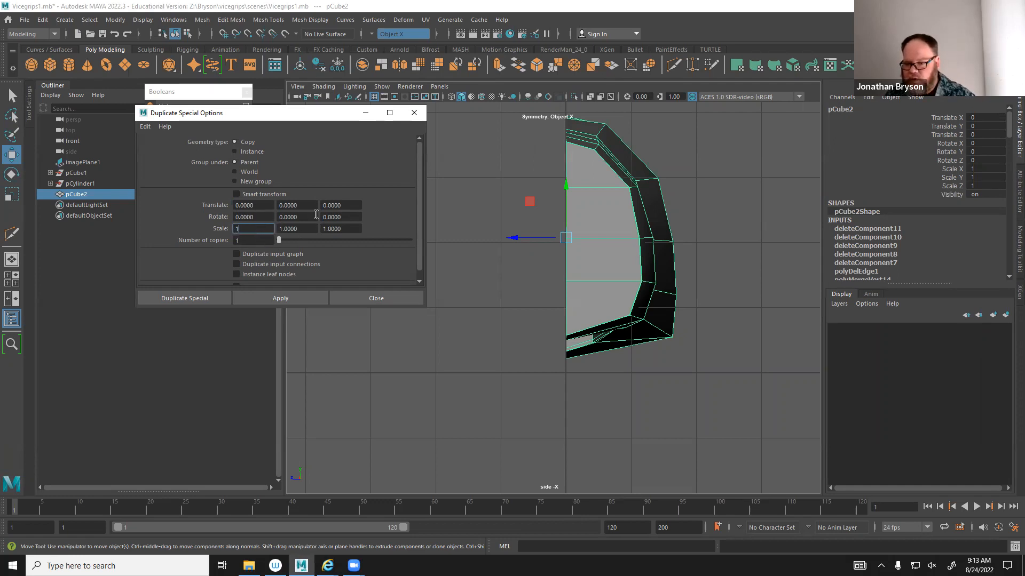
left_click(350, 229)
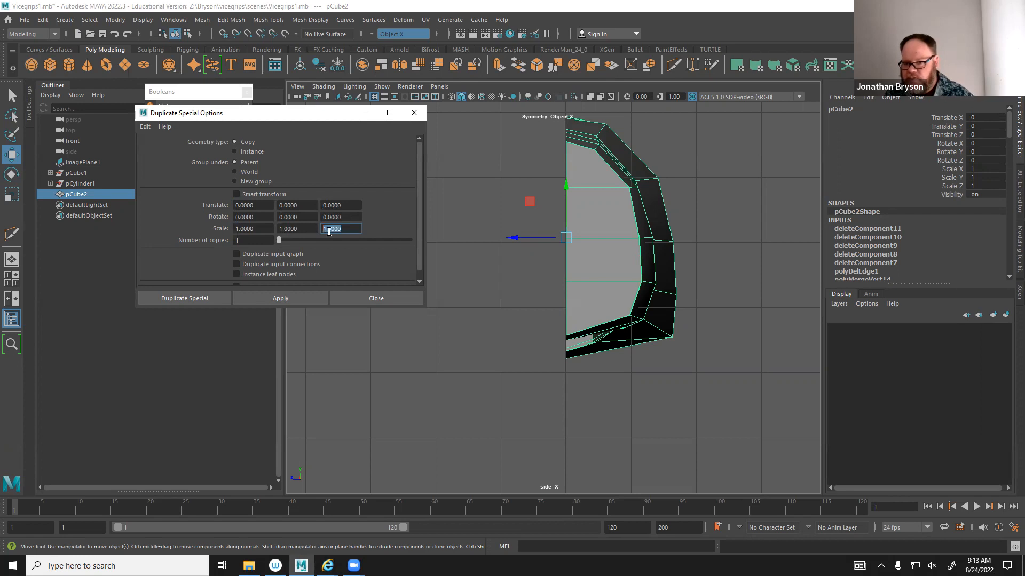
type("-1")
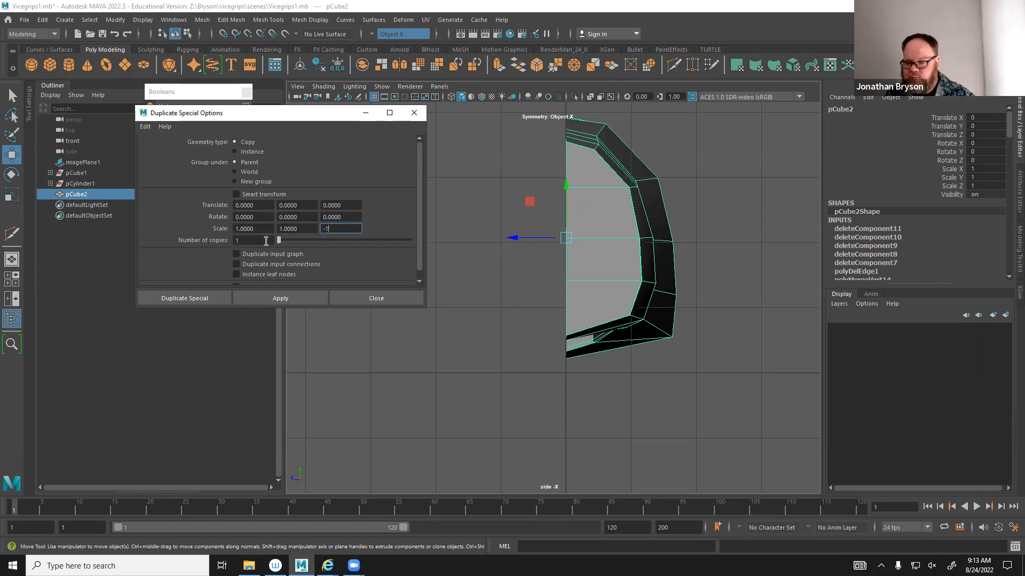
left_click(207, 298)
Select the original and mirrored handle halves and combine them into one mesh.
left_click_drag(385, 284, 470, 263, "alt")
key("space")
key("space")
left_click_drag(647, 178, 561, 236, "alt")
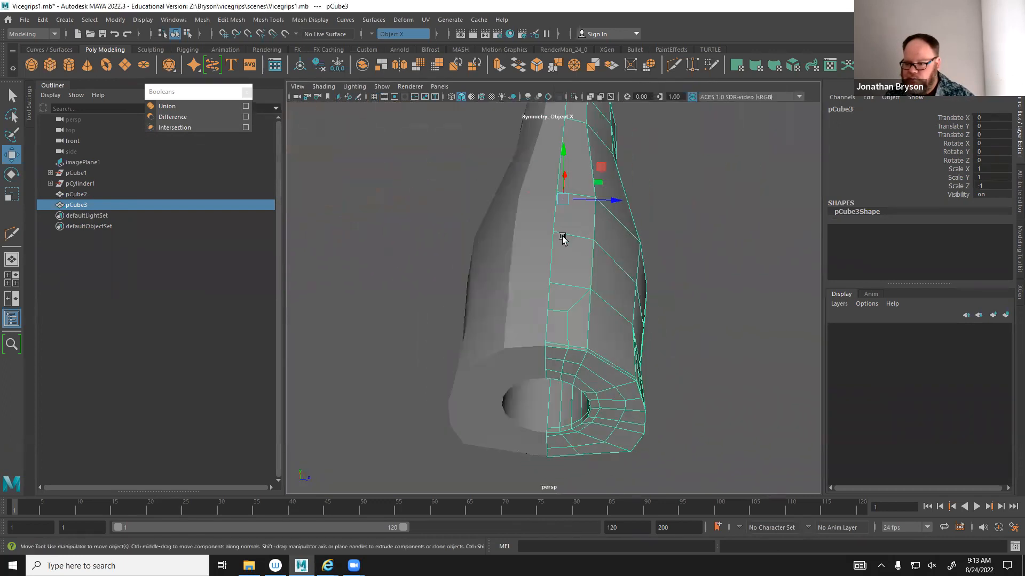
left_click(526, 240)
left_click(586, 241)
left_click(510, 247)
left_click(584, 245)
left_click(533, 247, "shift")
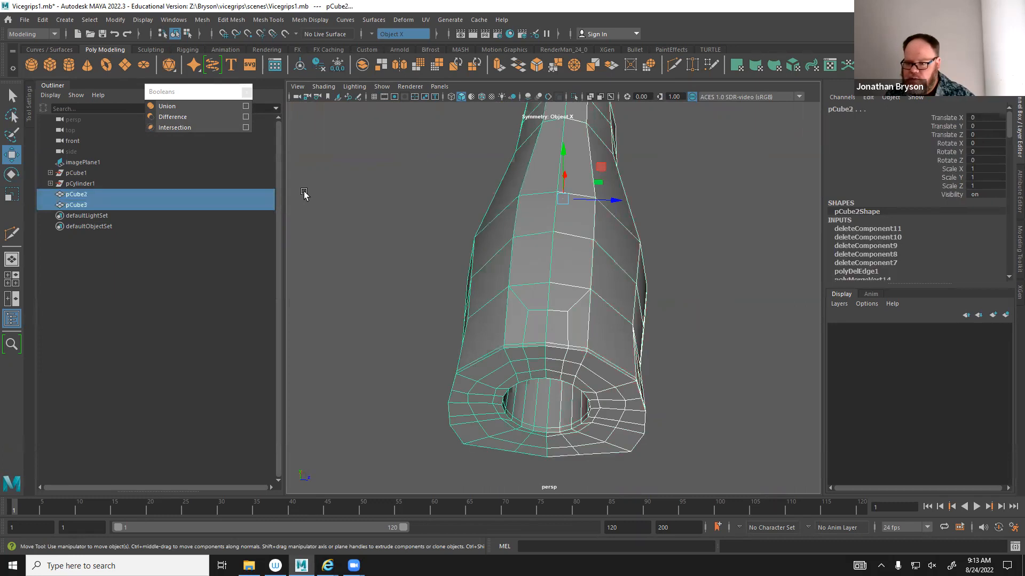
left_click(211, 24)
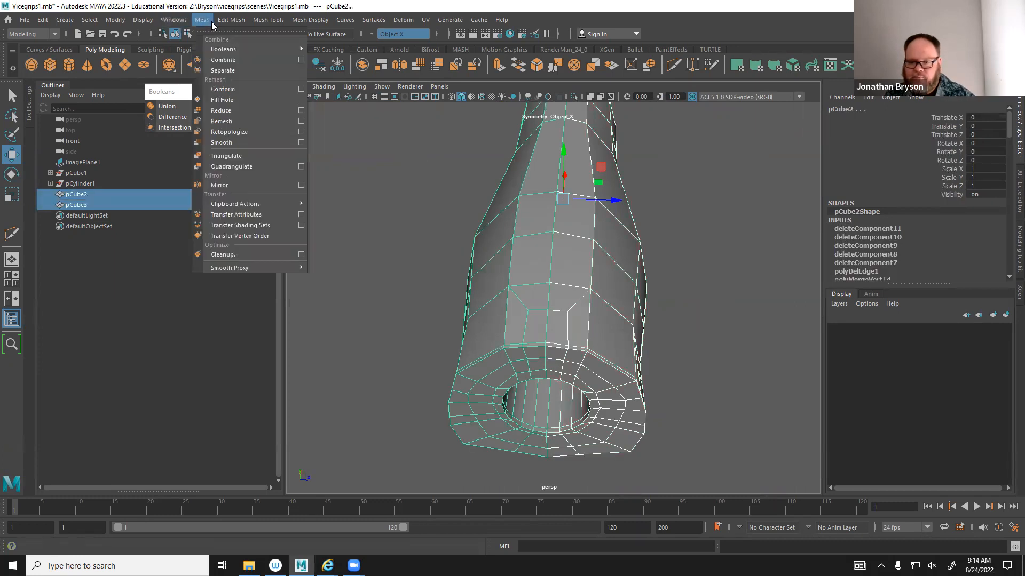
left_click(222, 60)
Move a vertex on the center seam to test whether the halves are joined, and undo the move.
right_click_drag(549, 189, 513, 190)
left_click(562, 188)
left_click_drag(549, 191, 613, 185)
key("ctrl+z")
Select all vertices of the combined handle and merge them with a threshold of 0.
right_click_drag(556, 199, 555, 203)
scroll(507, 206, "down", 5)
left_click_drag(498, 159, 736, 451)
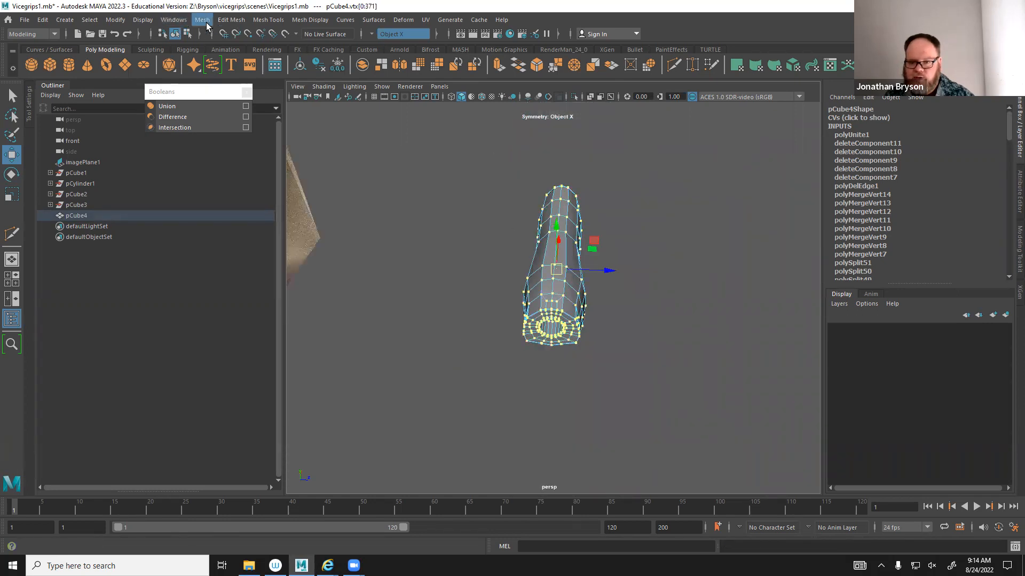
left_click(231, 20)
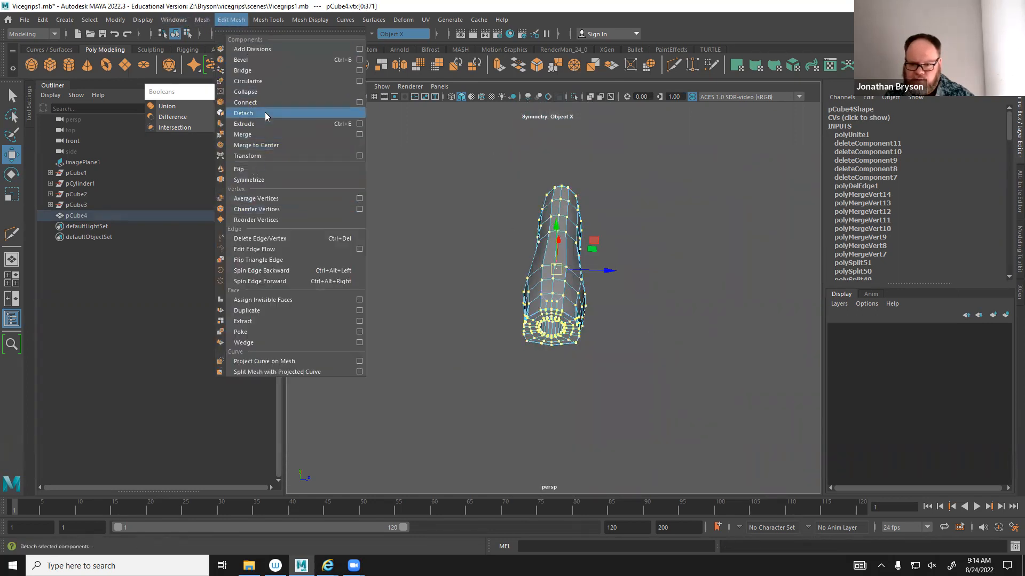
left_click(359, 134)
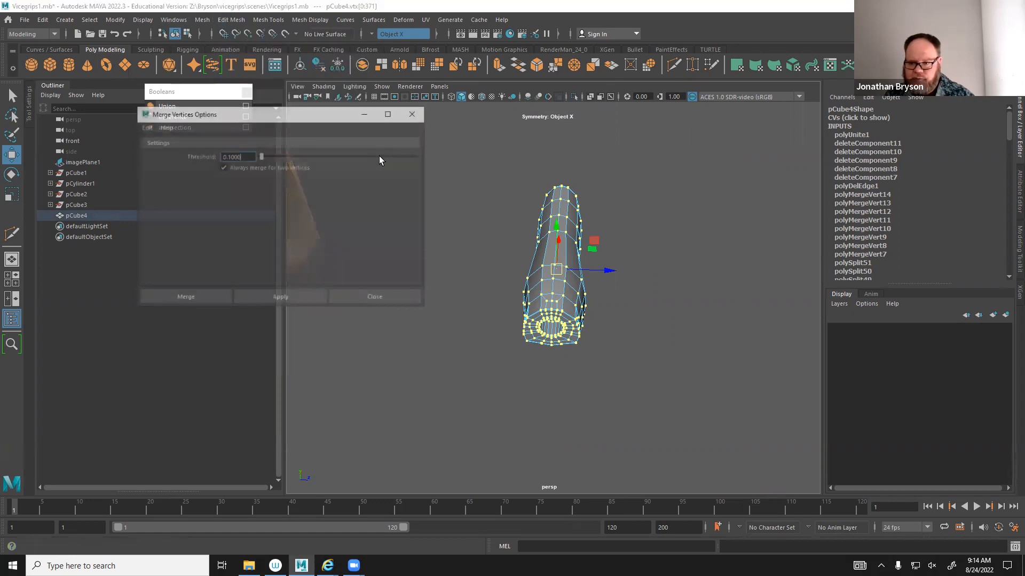
left_click_drag(253, 159, 188, 153)
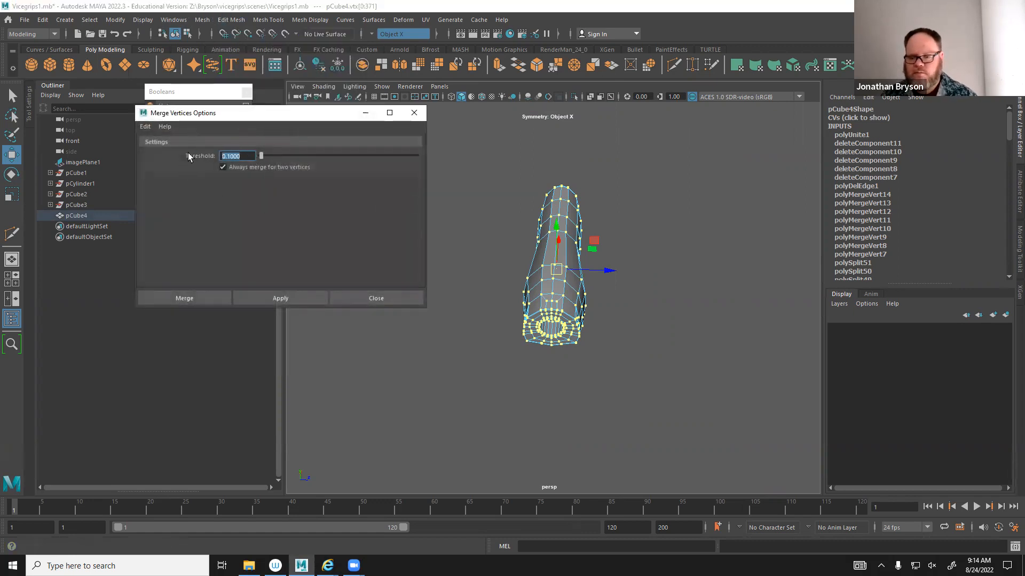
type("0")
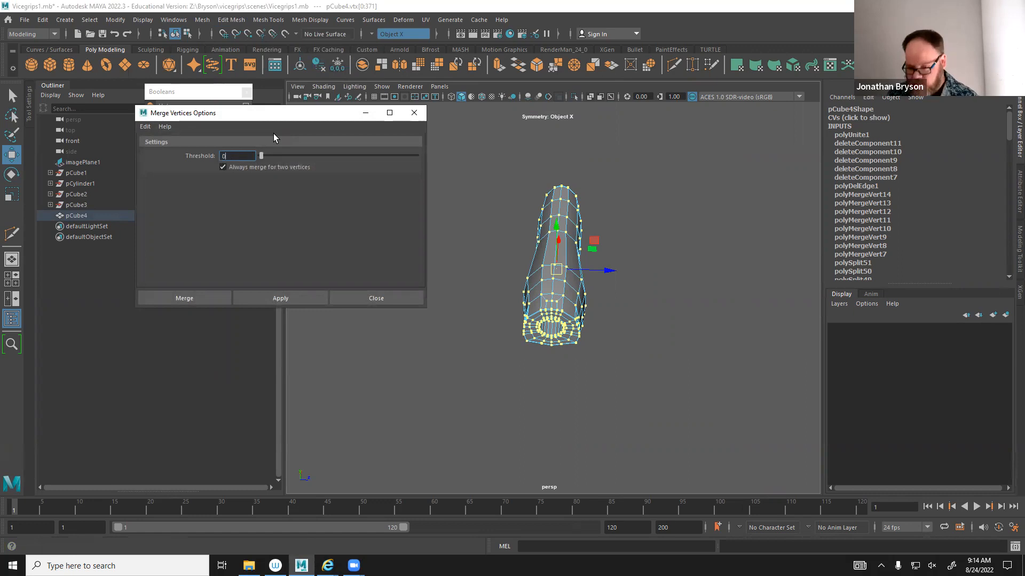
left_click(191, 298)
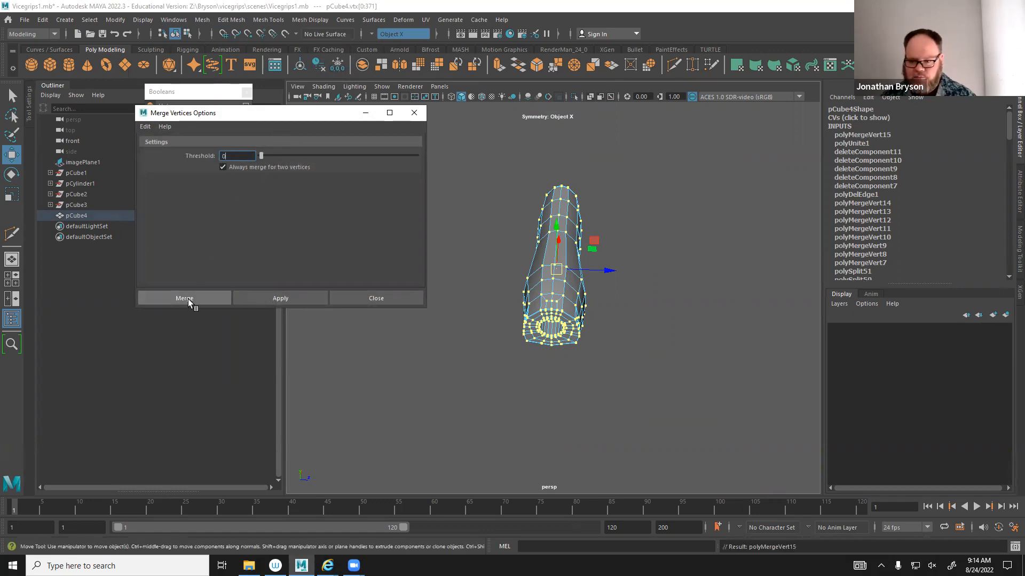
Inspect the merged handle around its elongated slot and return to object selection.
left_click_drag(401, 313, 542, 369, "alt")
scroll(550, 368, "up", 5)
scroll(546, 306, "up", 5)
left_click_drag(547, 306, 642, 337, "alt")
right_click_drag(643, 336, 386, 334, "alt")
middle_click_drag(386, 334, 439, 322, "alt")
left_click_drag(438, 322, 488, 231, "alt")
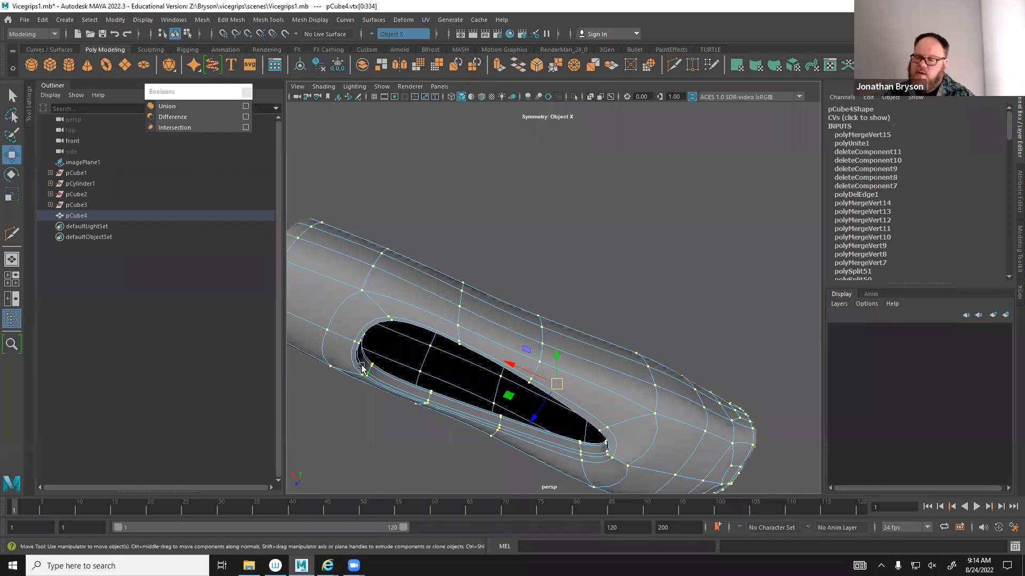
right_click_drag(385, 232, 422, 220)
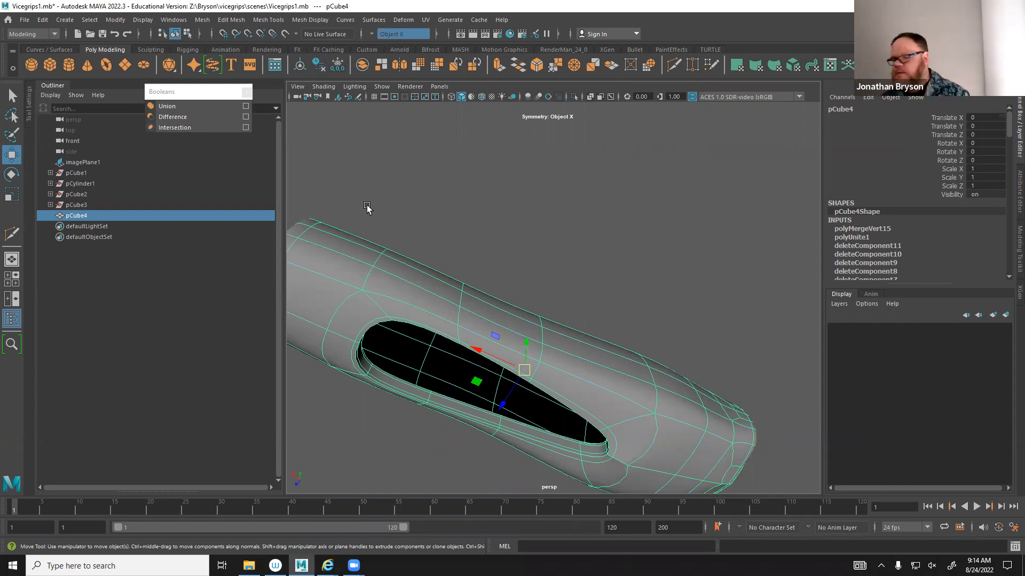
Review the Mirror options for the handle and close them without mirroring.
left_click(202, 20)
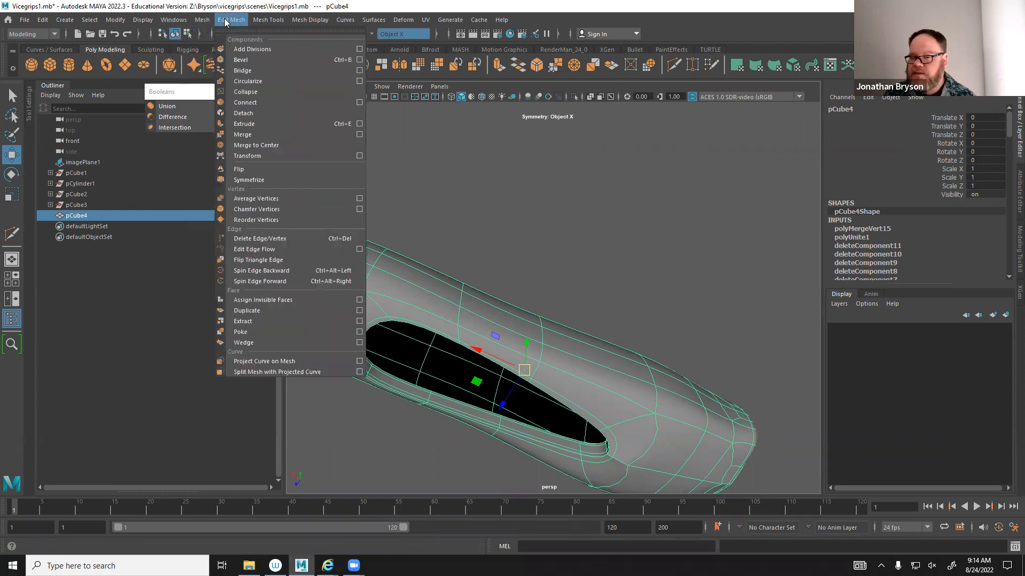
mouse_move(265, 21)
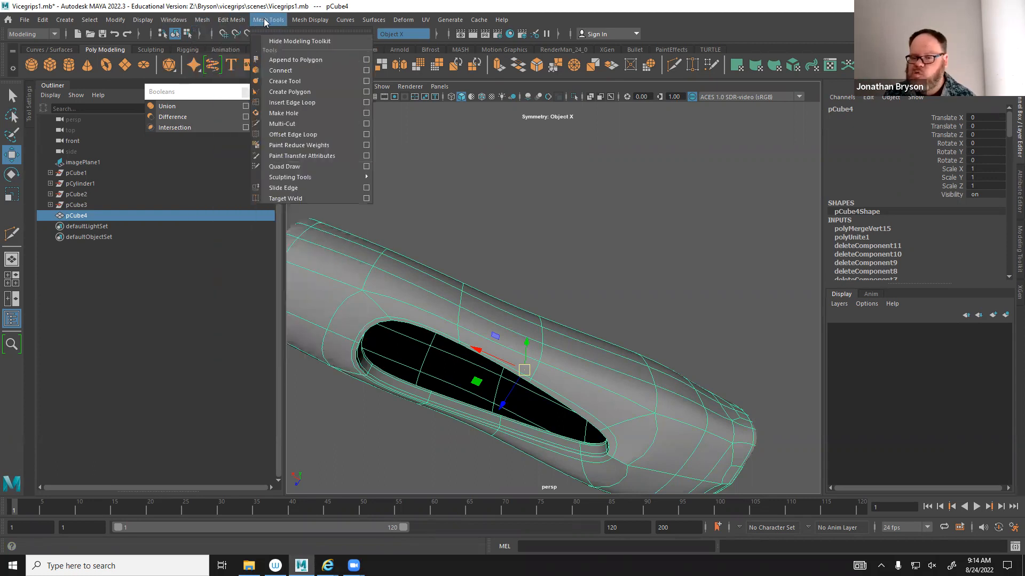
mouse_move(202, 20)
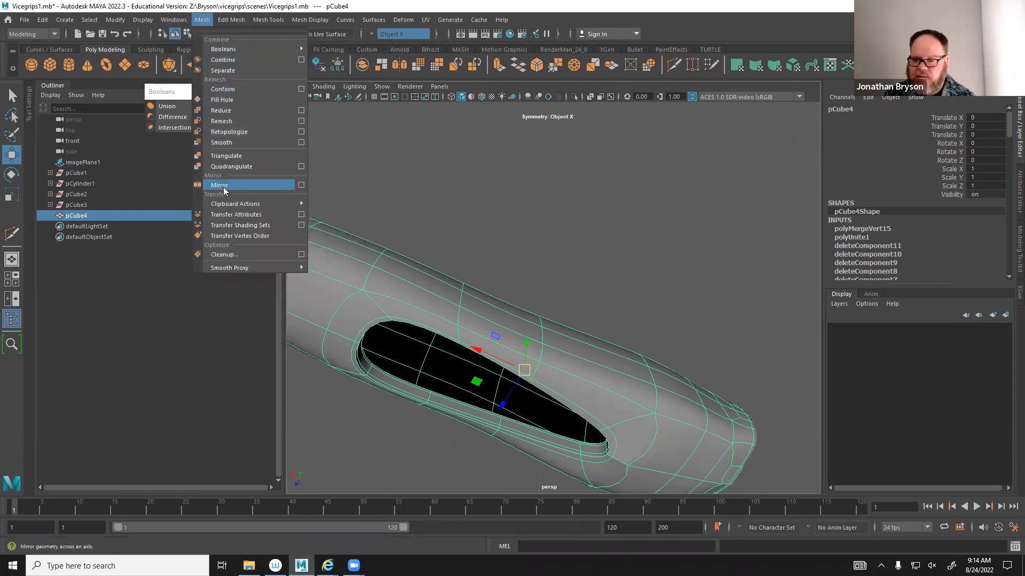
left_click(302, 185)
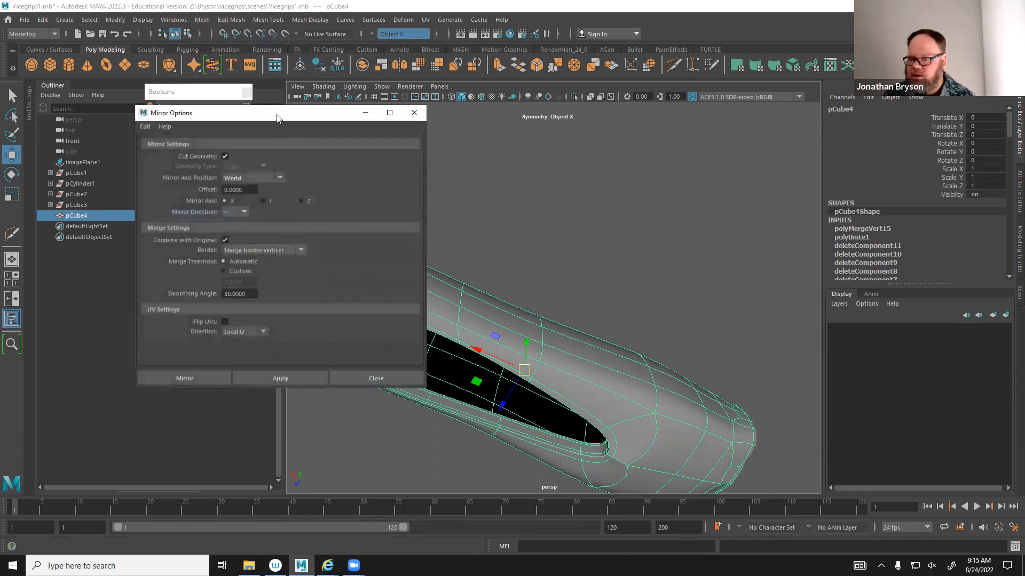
left_click_drag(277, 117, 339, 40)
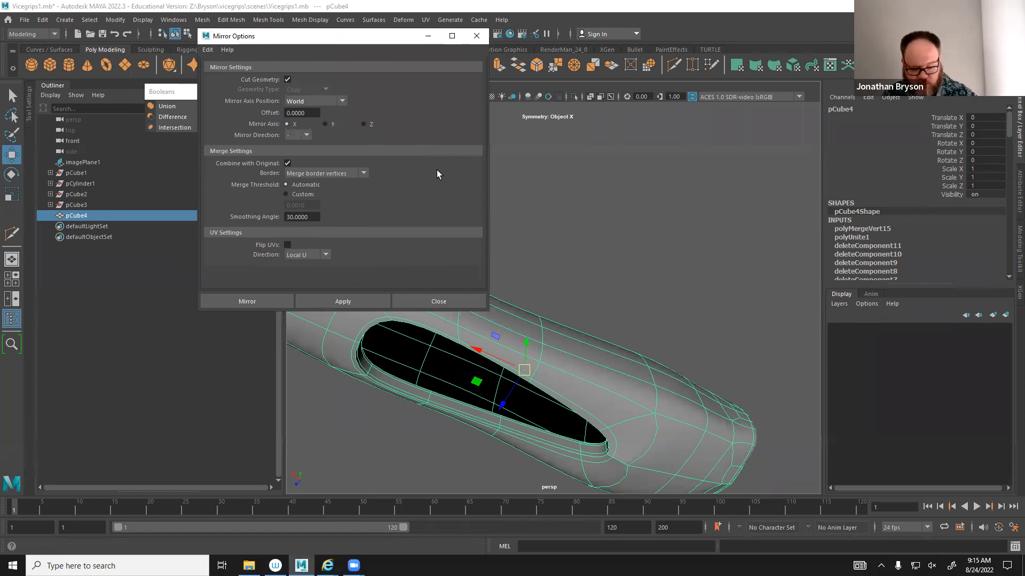
left_click(439, 301)
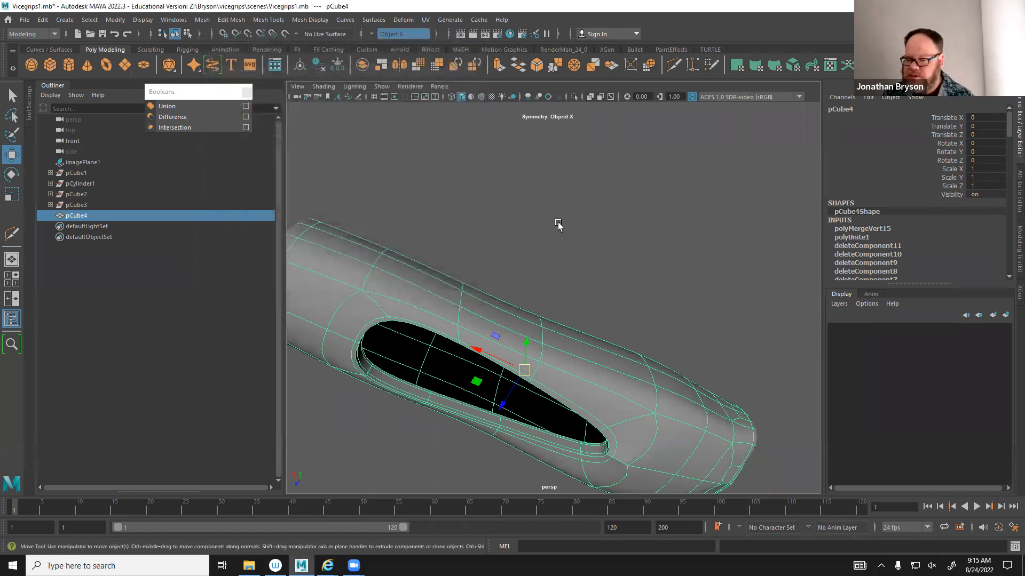
Examine the smoothed handle from several sides, including the slot, the rounded tip and the bored end.
left_click_drag(538, 217, 570, 277, "alt")
right_click_drag(570, 277, 394, 226, "alt")
left_click_drag(393, 226, 528, 324, "alt")
right_click_drag(528, 325, 692, 351, "alt")
left_click_drag(691, 351, 572, 323, "alt")
left_click_drag(372, 344, 475, 322, "alt")
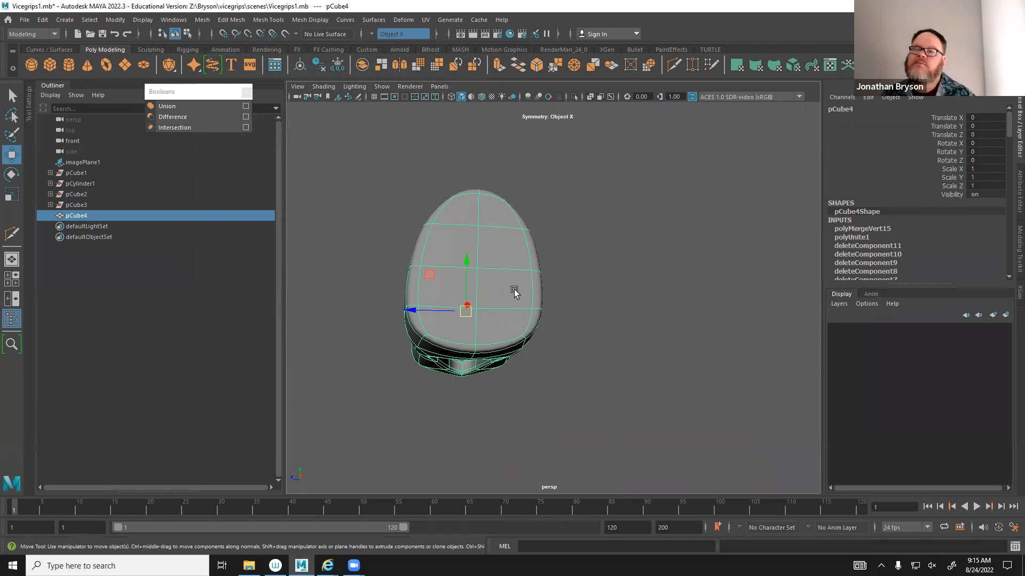
left_click_drag(557, 325, 629, 297, "alt")
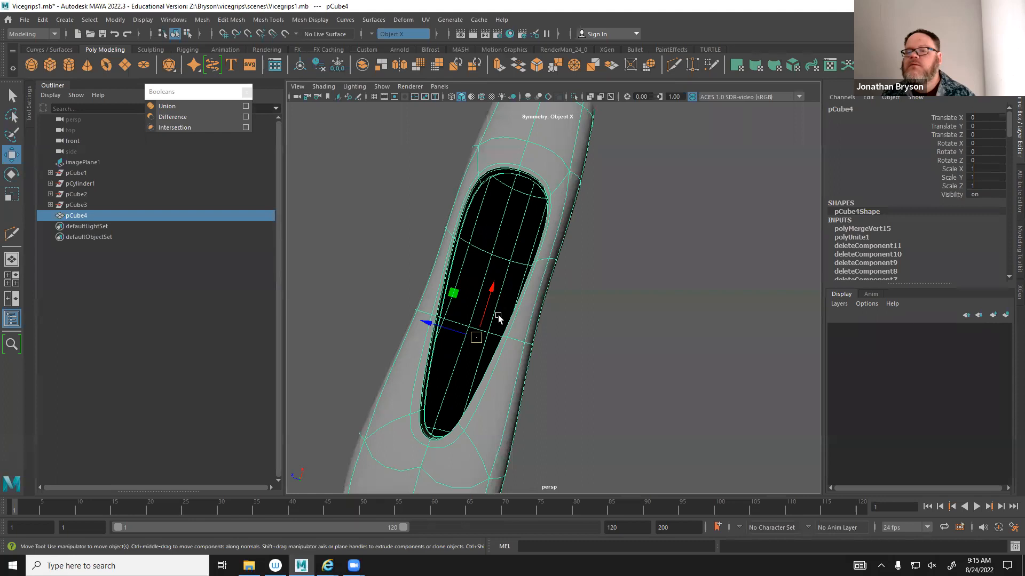
left_click_drag(488, 334, 451, 285, "alt")
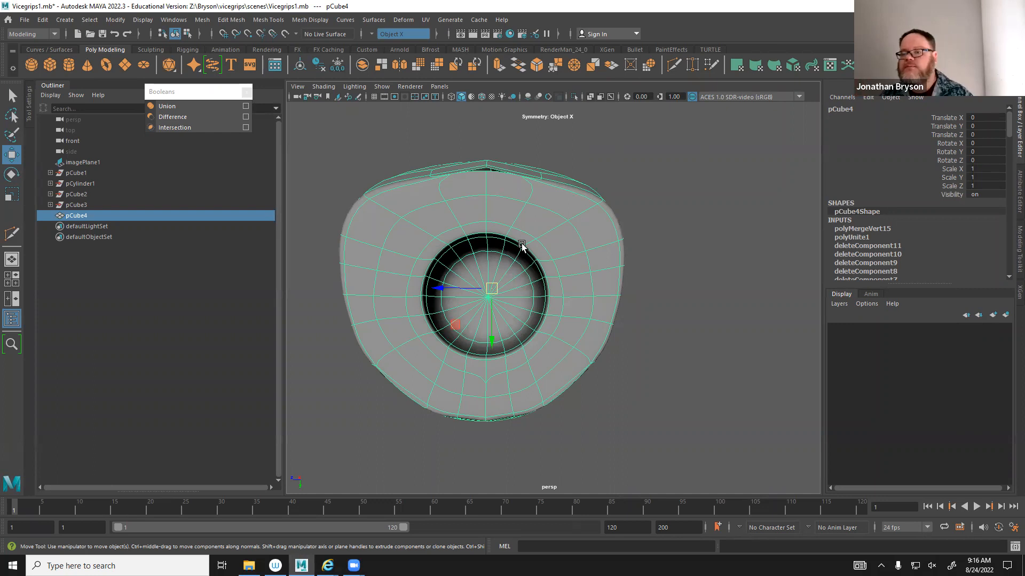
left_click_drag(517, 238, 554, 231, "alt")
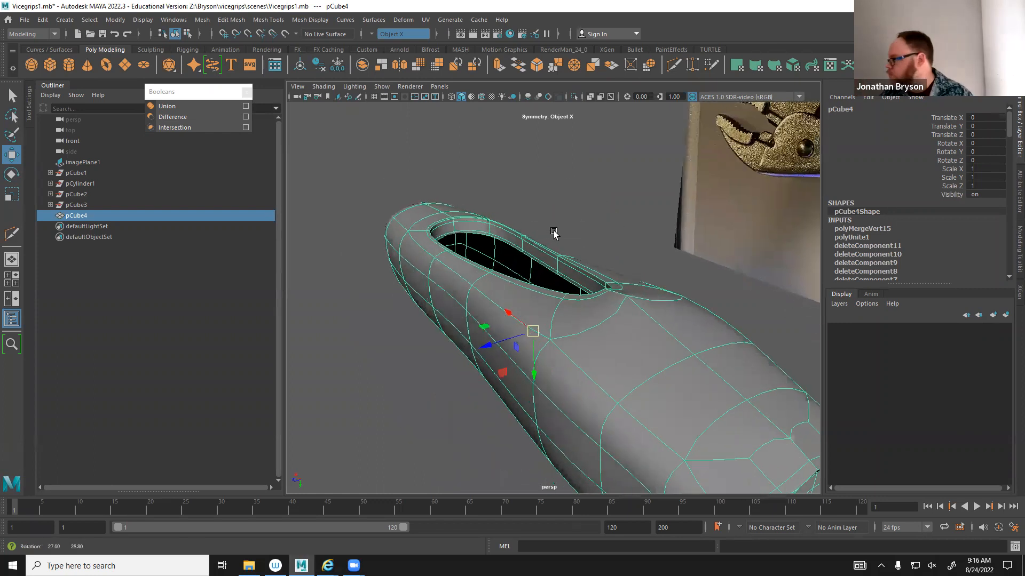
left_click_drag(525, 262, 571, 233, "alt")
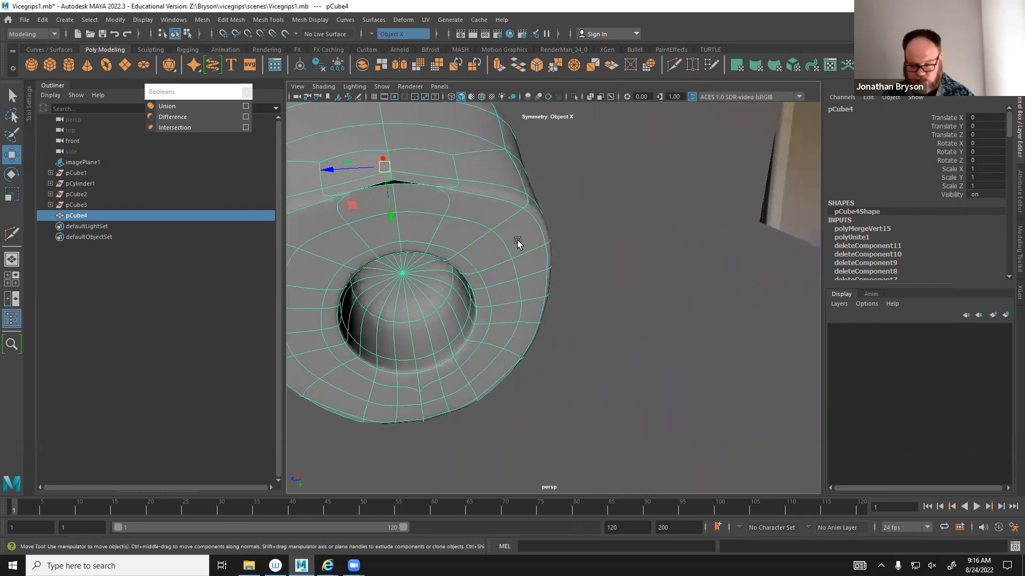
Select the separated seam vertices at the gap above the bored end's hole and merge them.
right_click_drag(393, 183, 446, 220, "alt")
middle_click_drag(446, 220, 480, 236, "alt")
right_click_drag(480, 236, 581, 275, "alt")
middle_click_drag(501, 244, 530, 261, "alt")
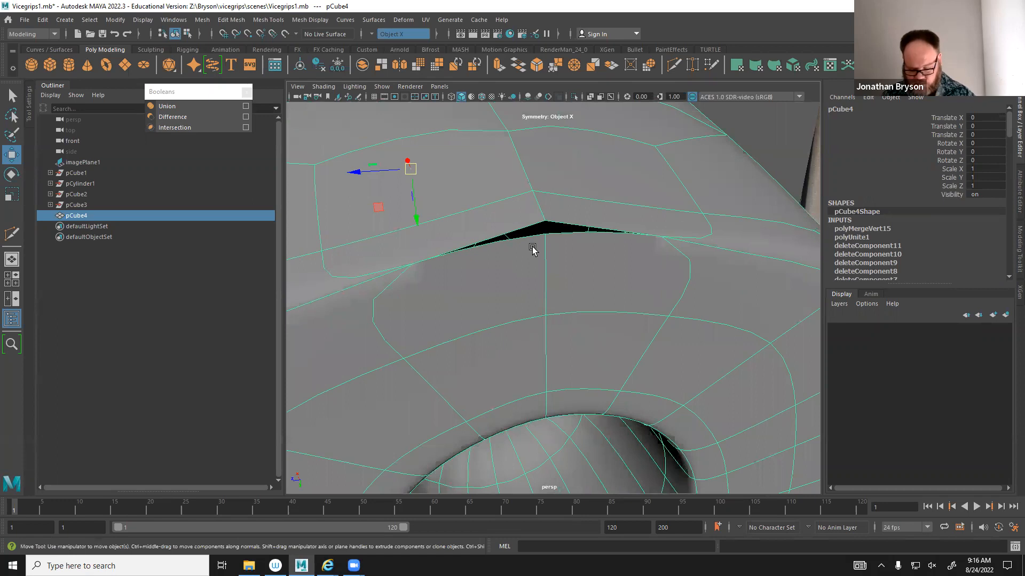
right_click_drag(549, 225, 517, 222)
key("1")
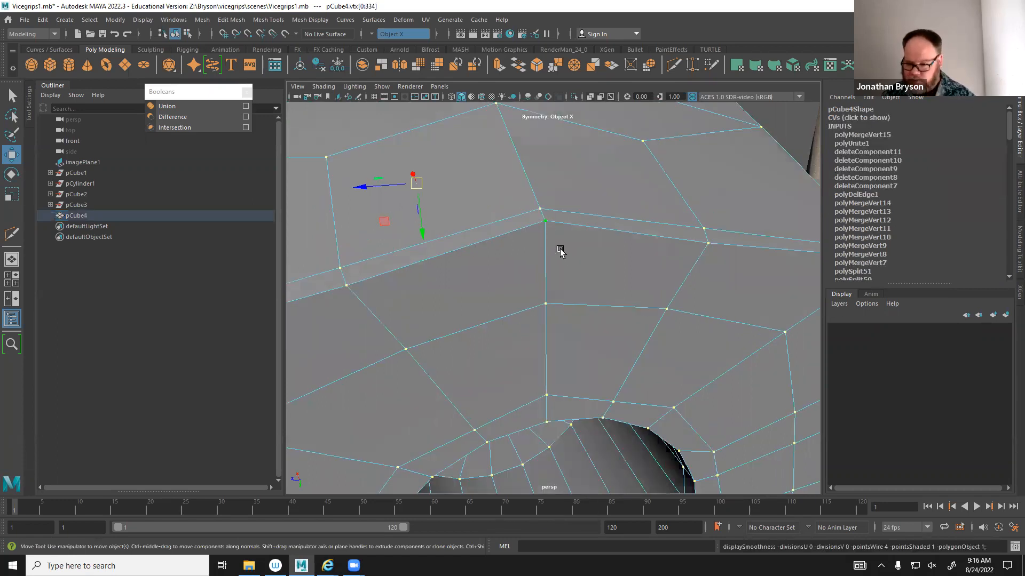
left_click(546, 223)
key("3")
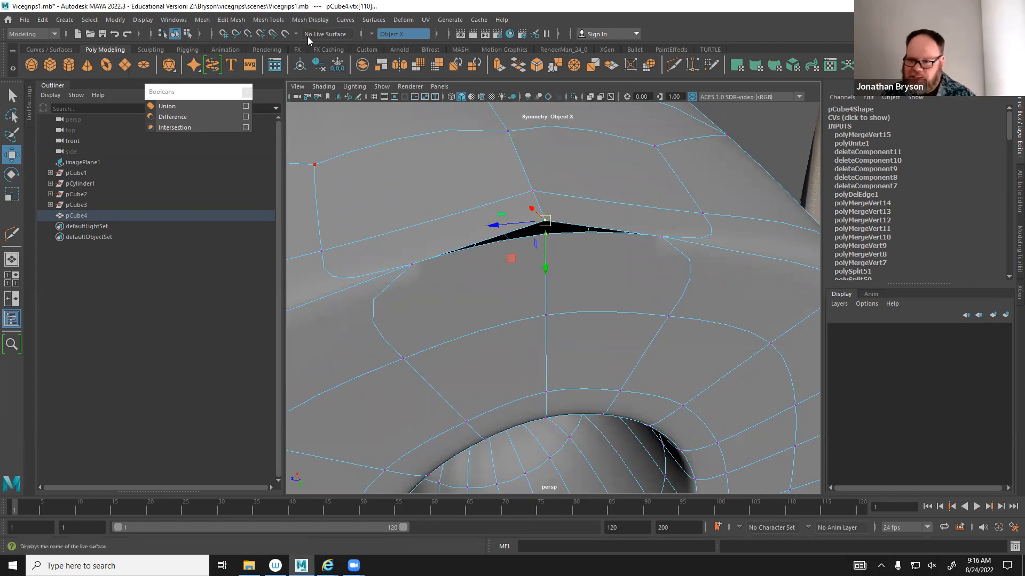
left_click(202, 21)
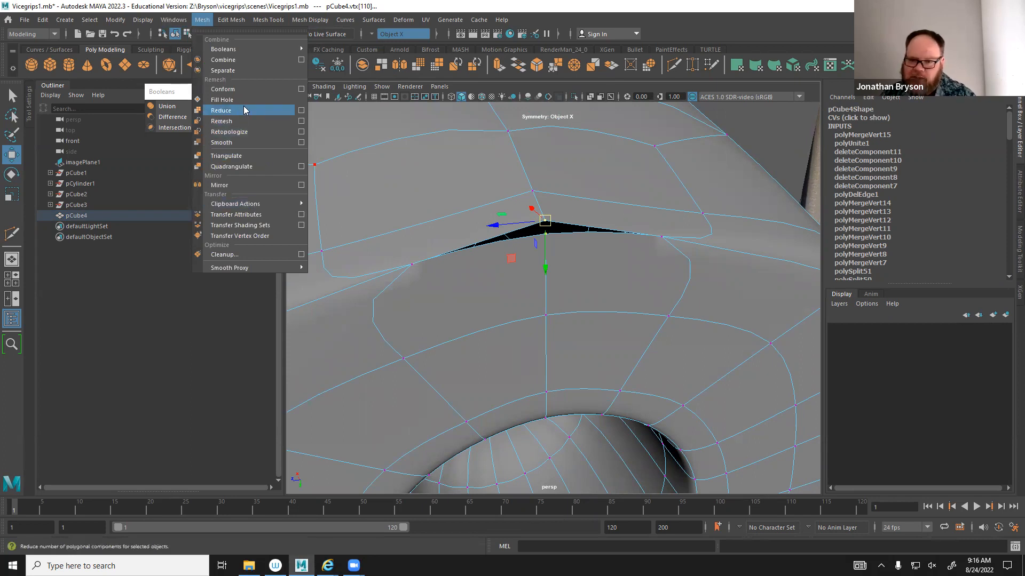
mouse_move(233, 20)
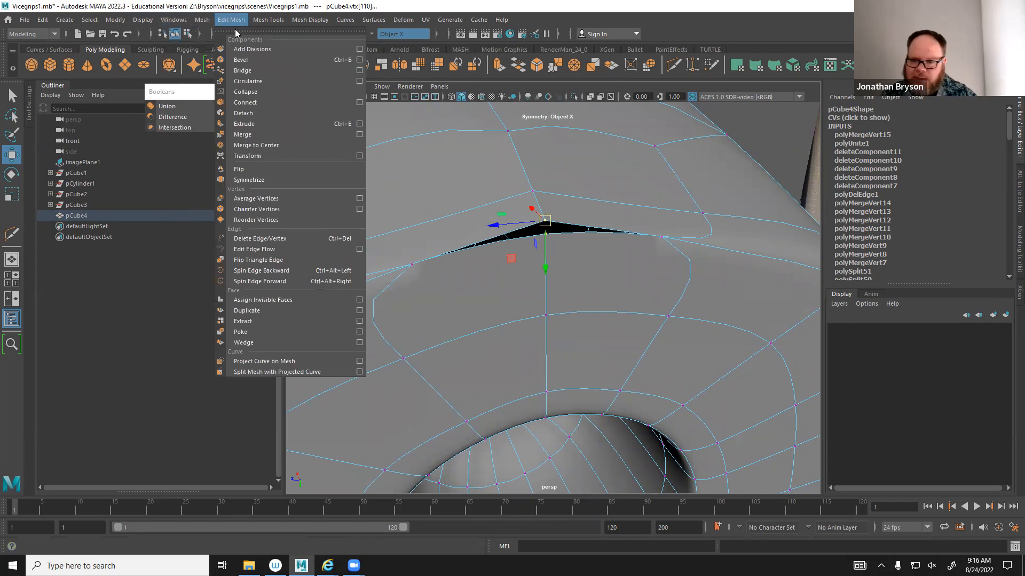
left_click(244, 134)
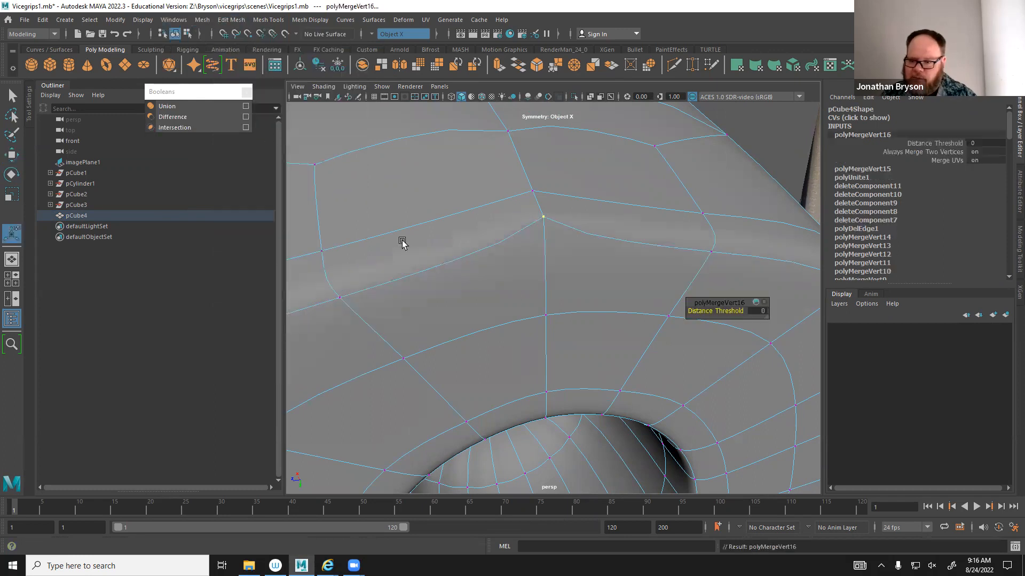
Move a neighbouring center seam vertex near the closed gap to test the joint, and undo the move.
left_click(534, 191)
key("w")
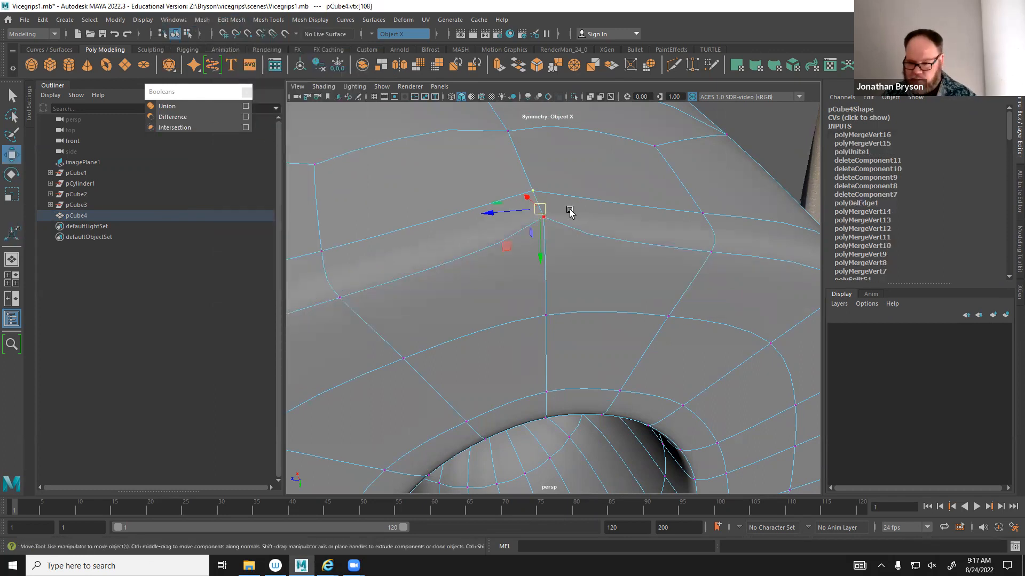
left_click_drag(537, 217, 499, 215)
key("ctrl+z")
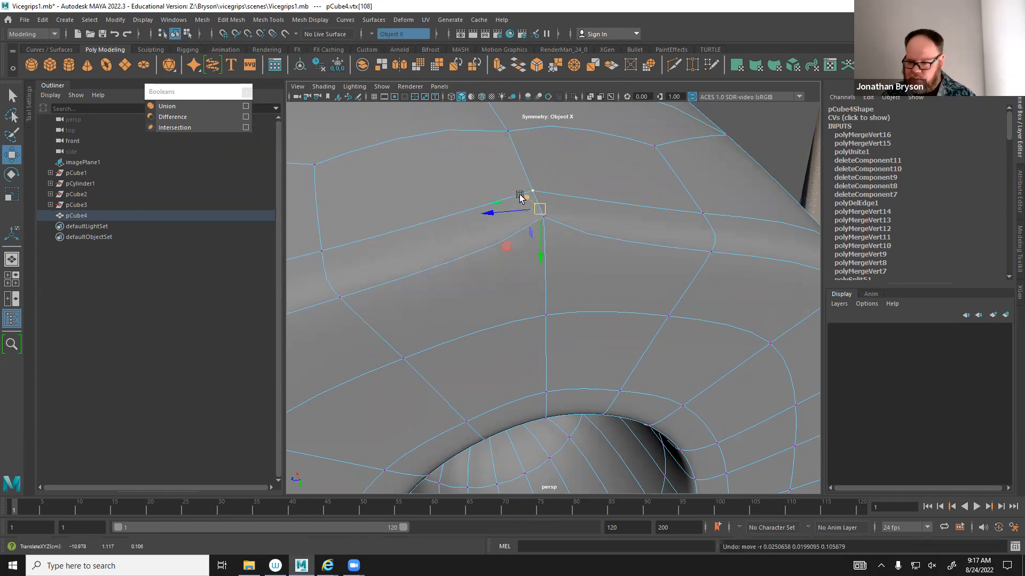
Select all of the handle's vertices and merge them with a threshold of .00001.
key("bracketleft")
key("bracketleft")
key("bracketleft")
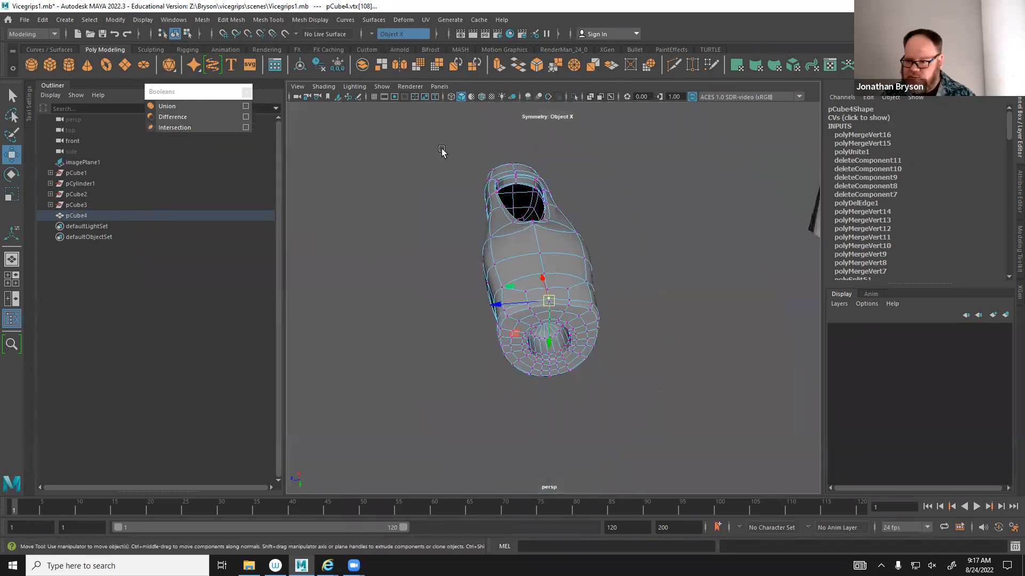
left_click_drag(438, 141, 661, 494)
left_click(203, 20)
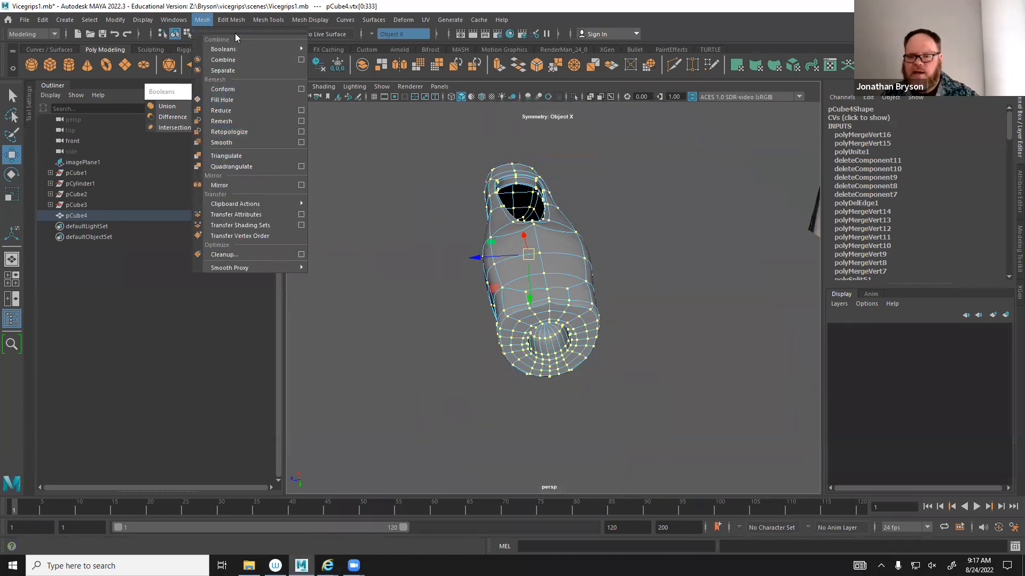
mouse_move(231, 19)
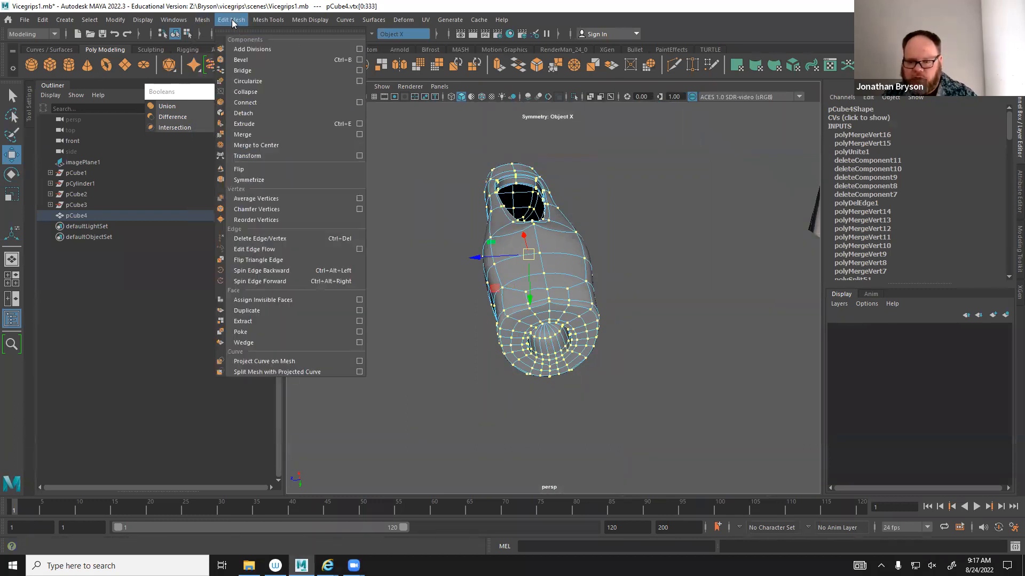
left_click(359, 133)
left_click_drag(303, 79, 238, 75)
type(".00001")
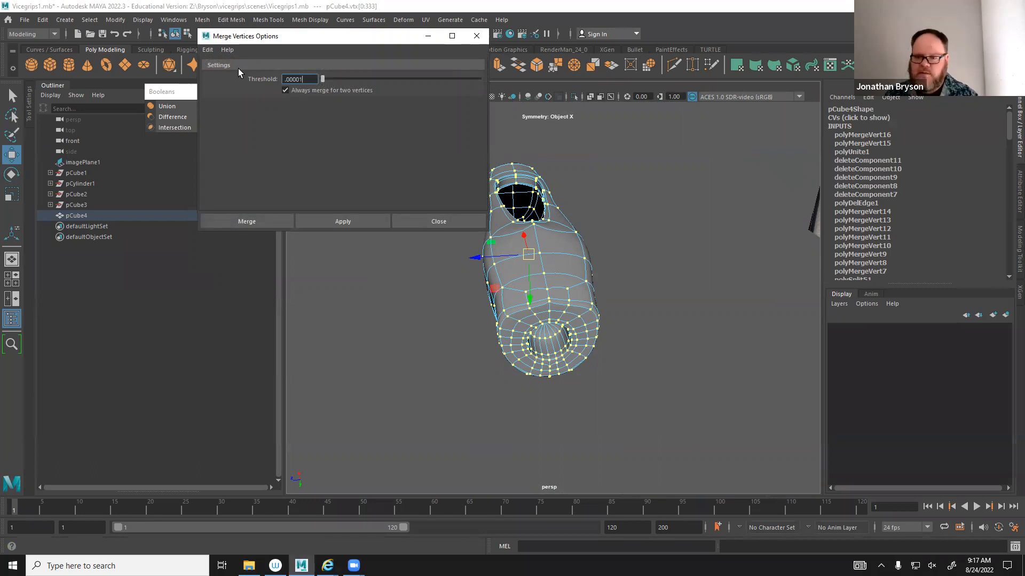
left_click(337, 221)
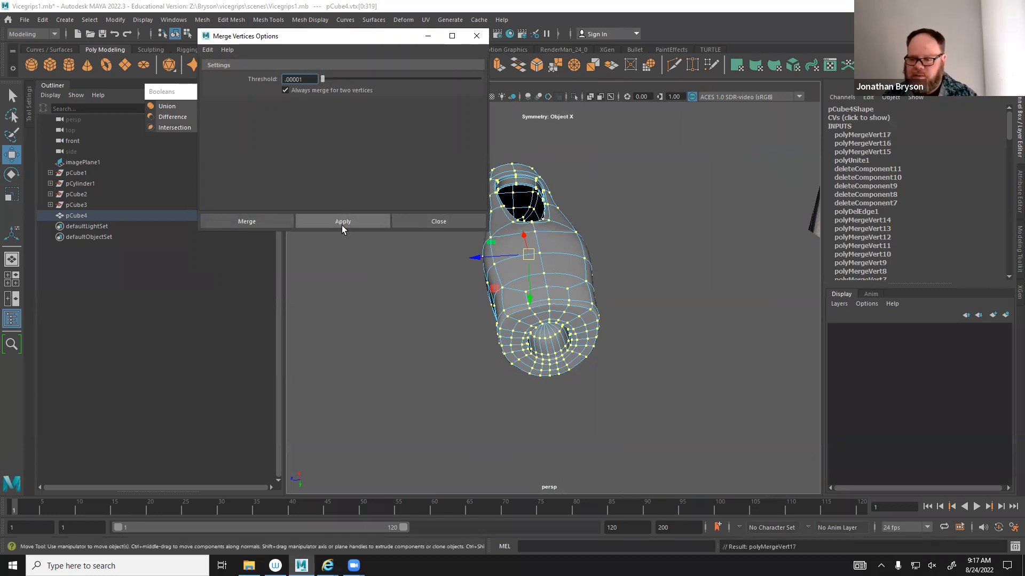
left_click(429, 36)
Check the re-merged handle's seam, slot and outer surface at close range.
scroll(666, 359, "up", 6)
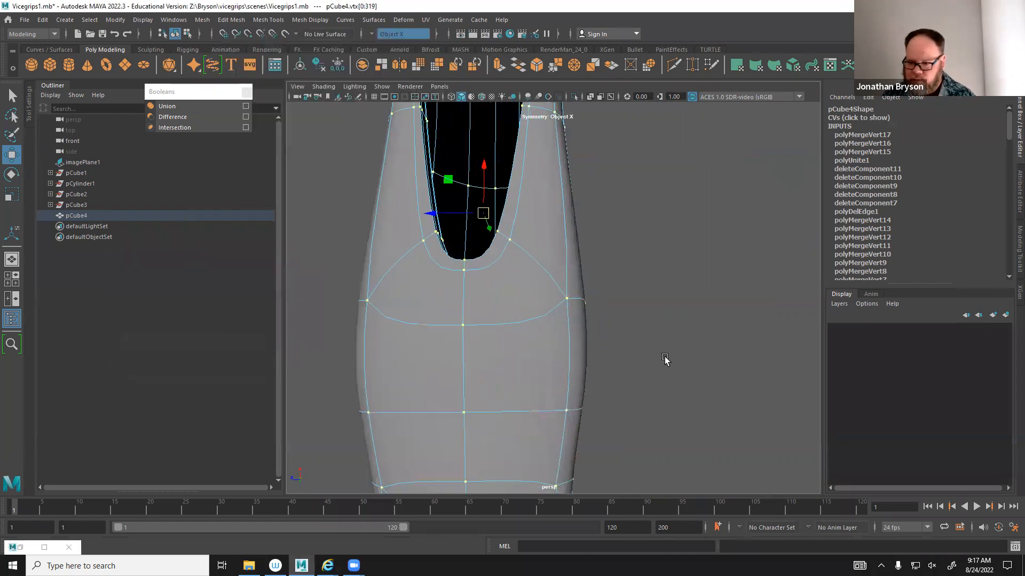
scroll(485, 373, "up", 3)
left_click_drag(485, 373, 573, 287, "alt")
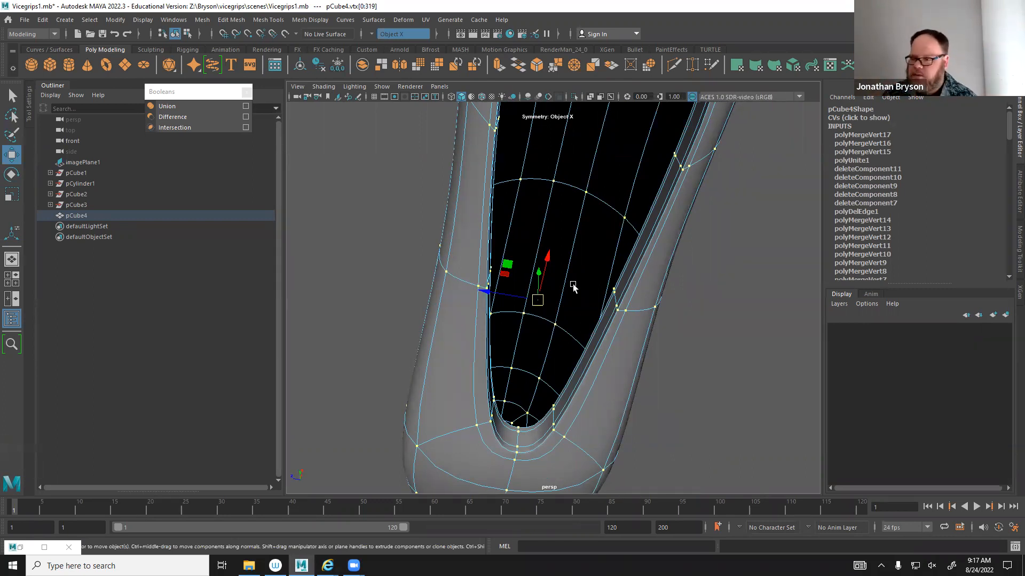
left_click_drag(578, 231, 493, 348, "alt")
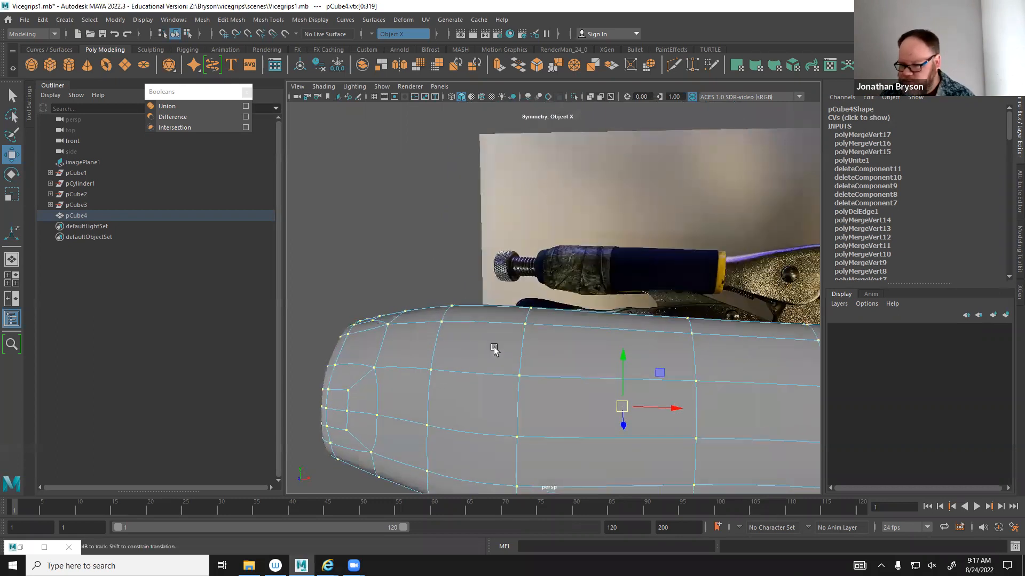
Check the smoothed handle's flat end in perspective and its bored end against the reference photo in the front view.
right_click_drag(493, 348, 496, 320, "alt")
left_click_drag(497, 320, 563, 353, "alt")
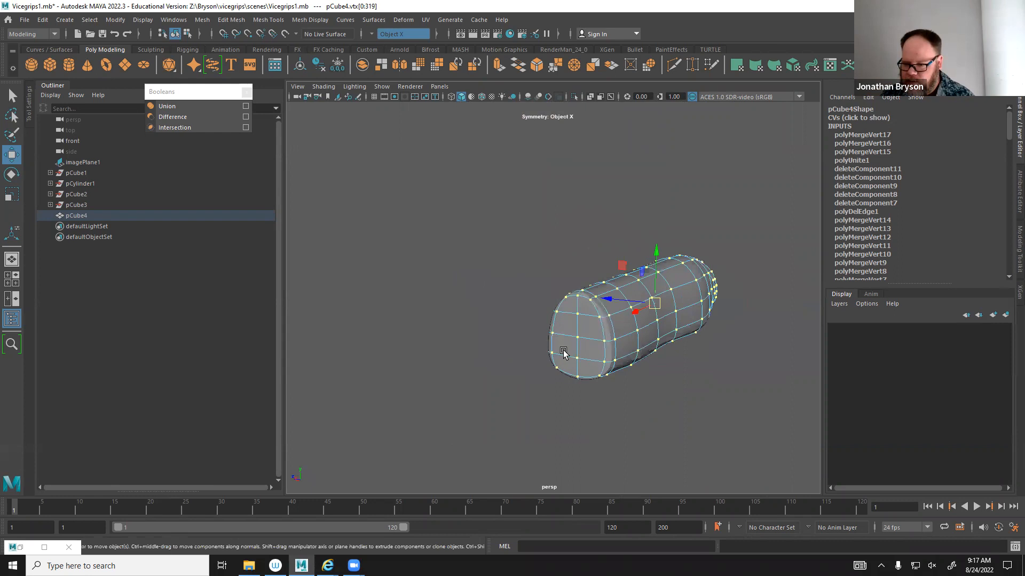
key("space")
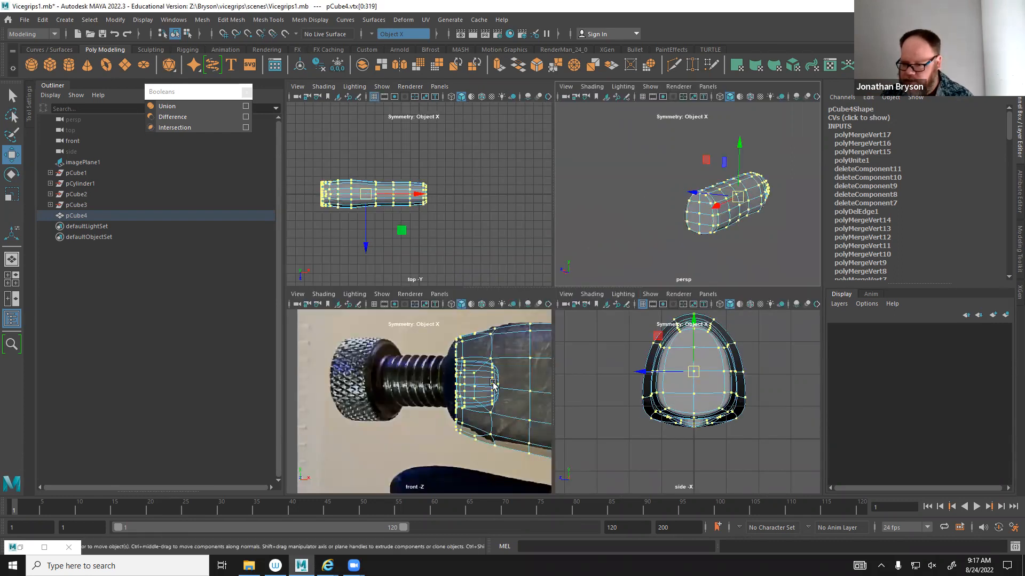
key("space")
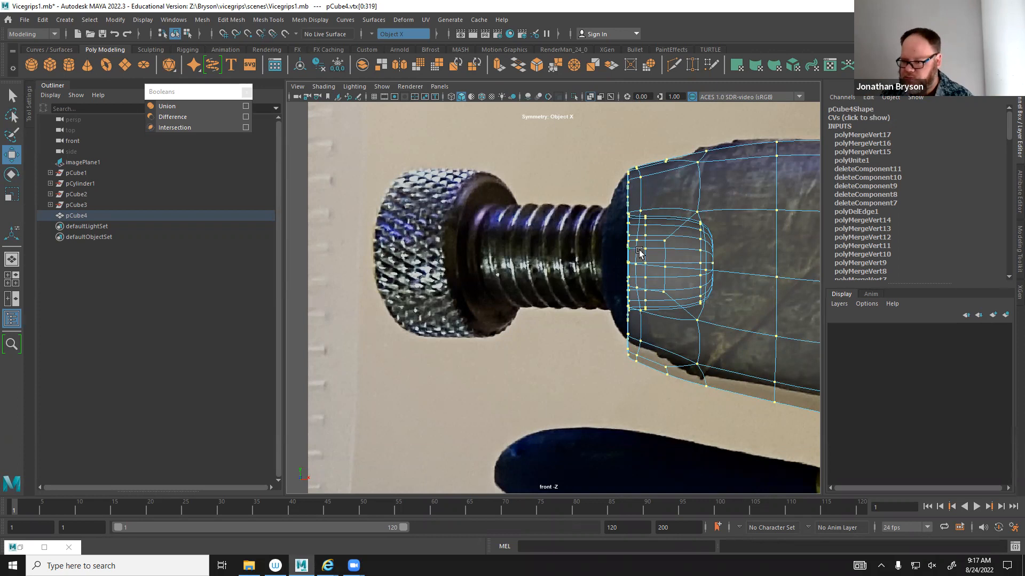
key("space")
key("space")
left_click_drag(465, 358, 474, 335, "alt")
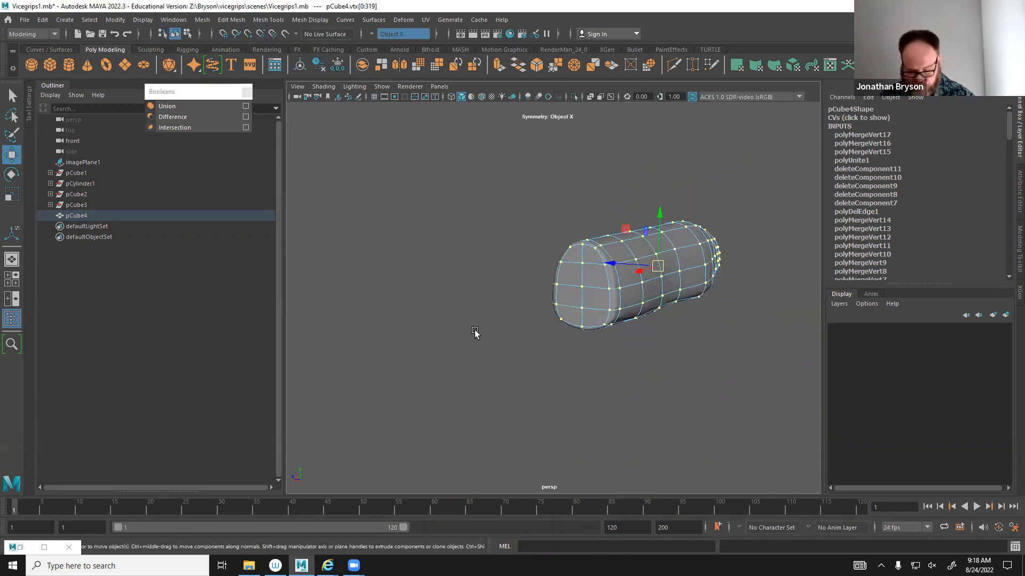
Turn off the handle's smooth preview and duplicate the whole handle in object mode.
key("1")
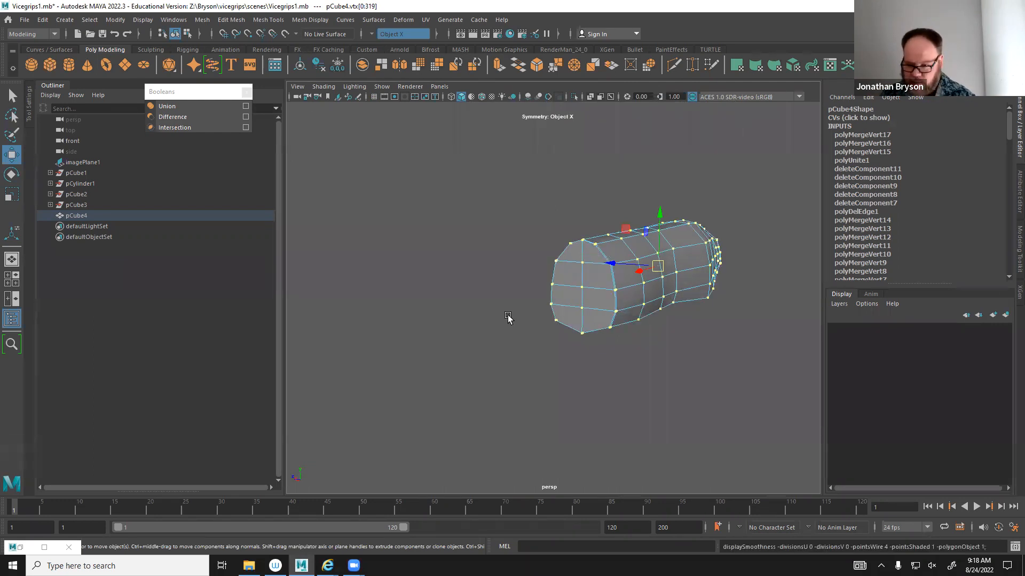
left_click_drag(603, 315, 572, 312, "alt")
right_click_drag(572, 312, 622, 316, "alt")
left_click_drag(622, 317, 558, 286, "alt")
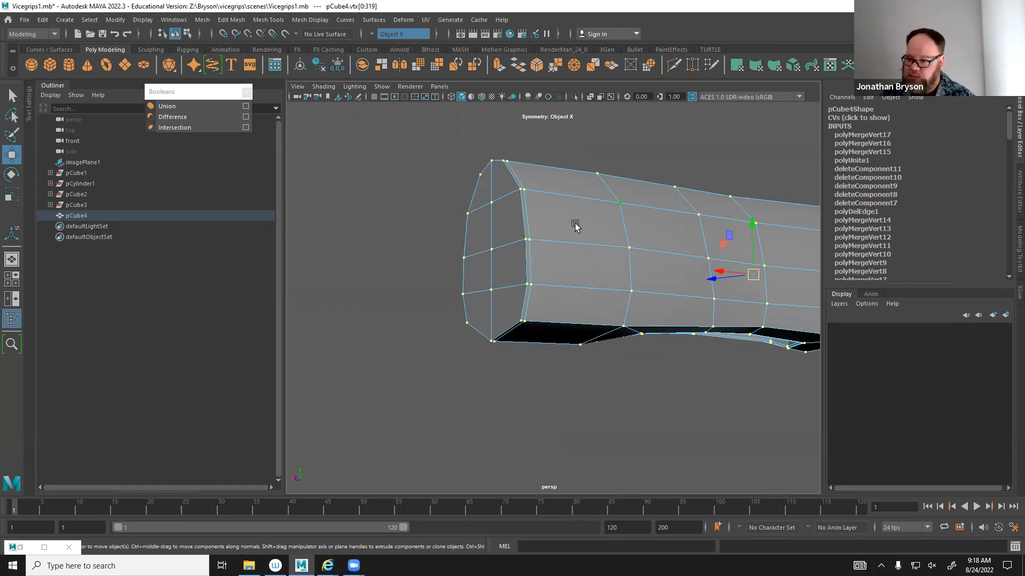
middle_click_drag(644, 267, 580, 302, "alt")
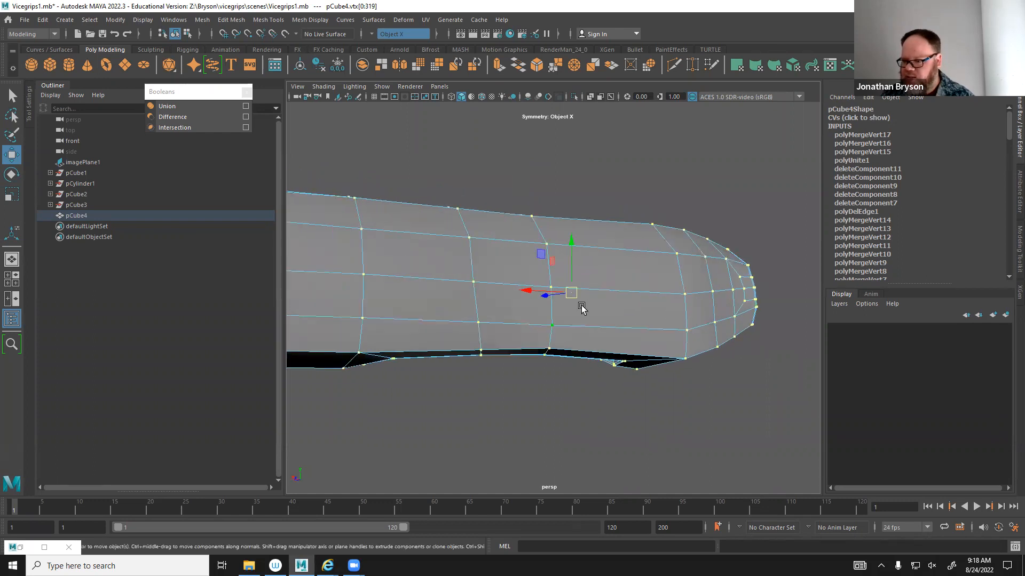
middle_click_drag(424, 319, 776, 334, "alt")
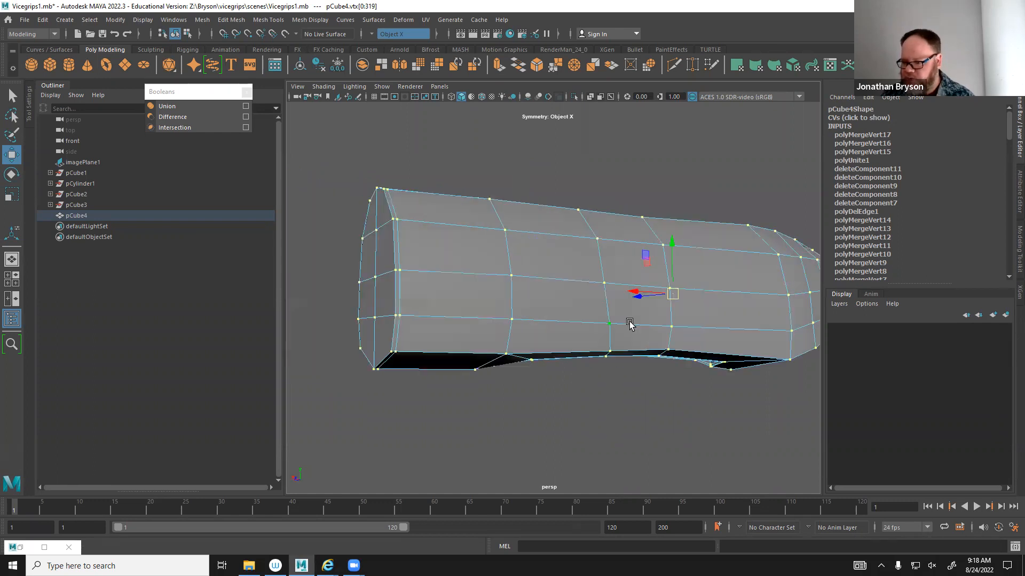
right_click_drag(607, 237, 662, 220)
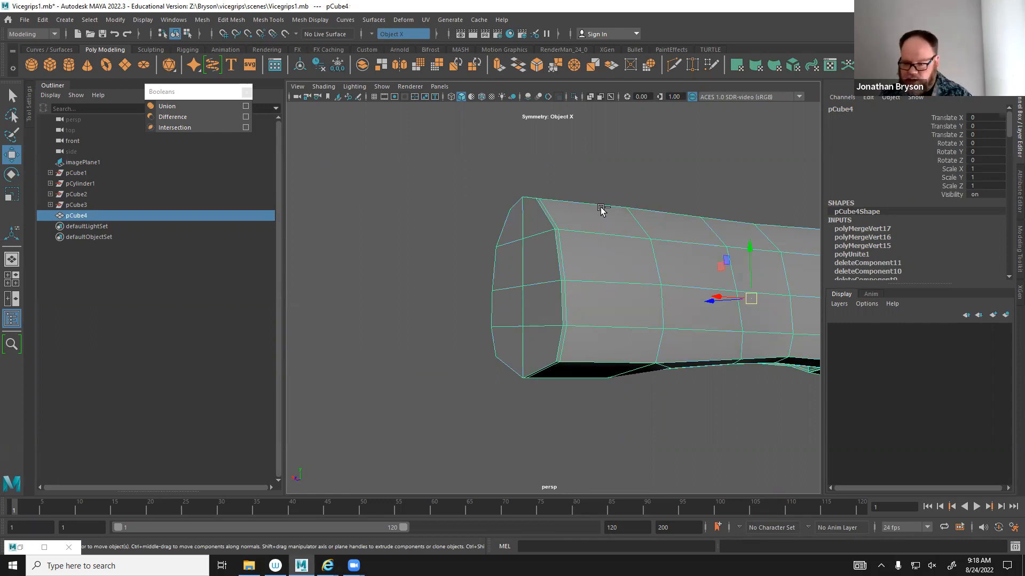
key("ctrl+d")
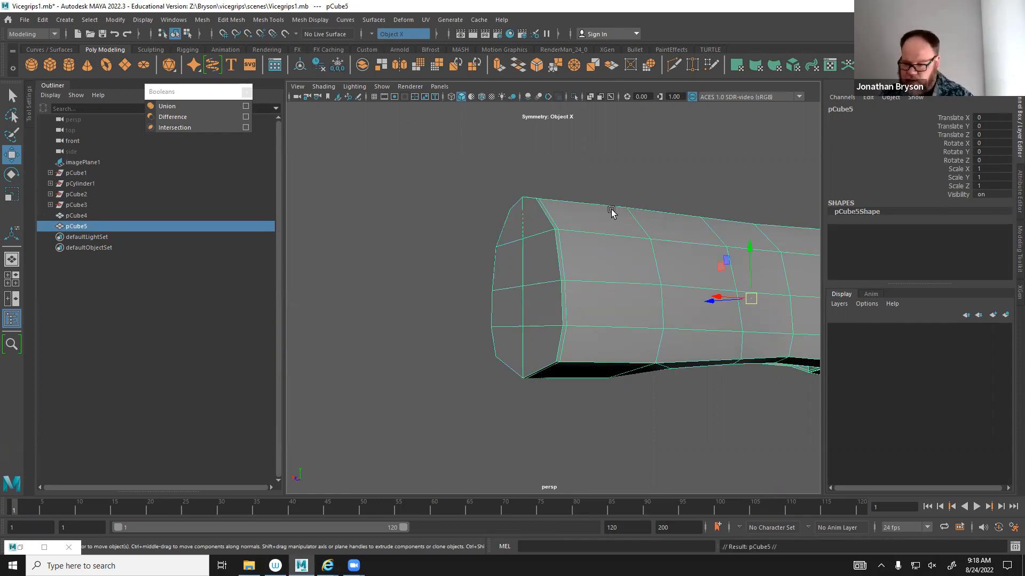
Move the duplicated handle to about 0.37 in X as a test, and undo the move.
scroll(704, 323, "up", 2)
middle_click_drag(718, 328, 635, 322, "alt")
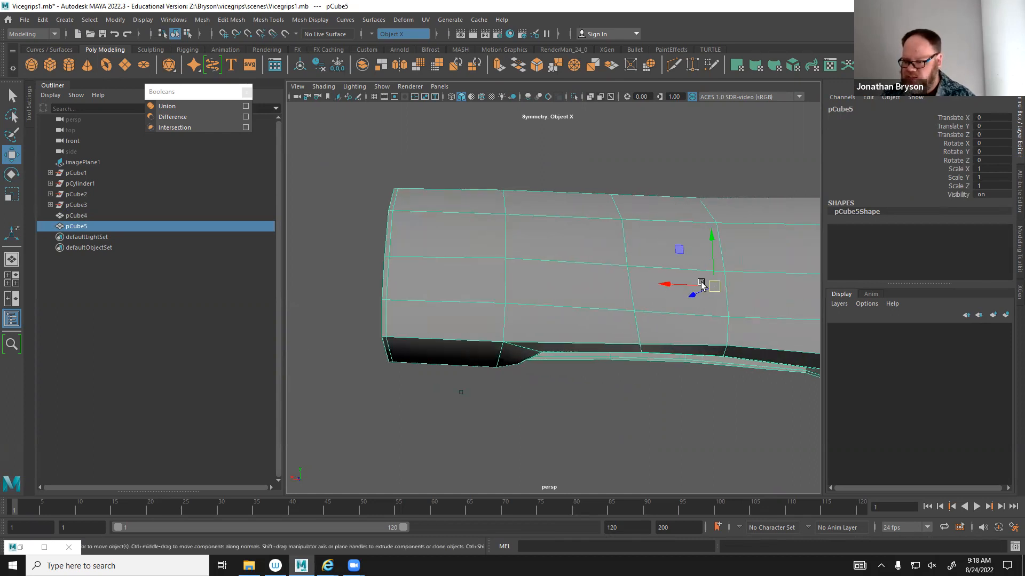
left_click_drag(670, 286, 647, 284)
middle_click_drag(578, 319, 611, 312, "alt")
scroll(611, 312, "down", 2)
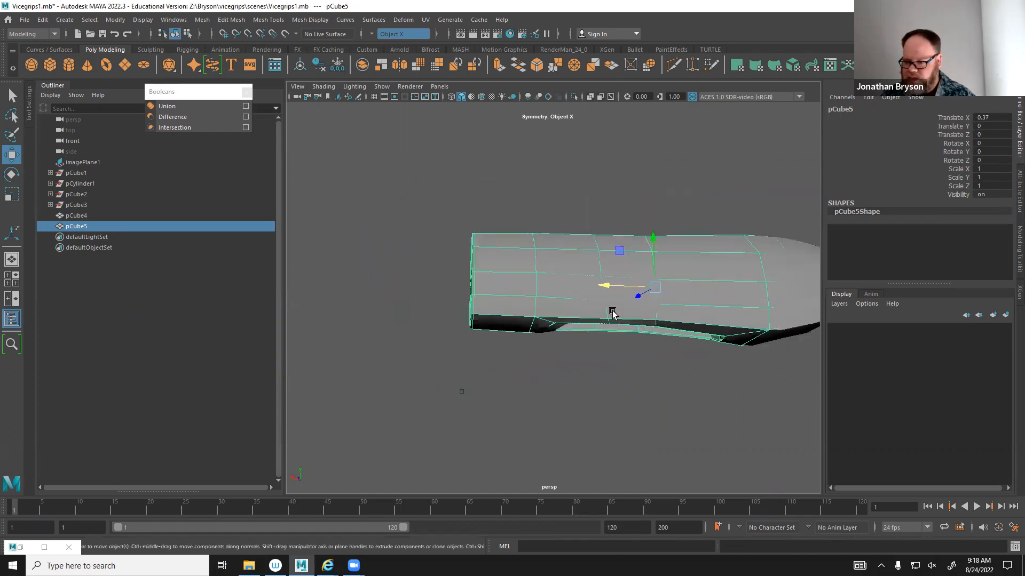
key("ctrl+z")
Delete the duplicate's faces except the flat end cap, close the Merge Vertices options, and select the remaining cap as an object.
right_click_drag(507, 269, 509, 296)
middle_click_drag(648, 299, 534, 290, "alt")
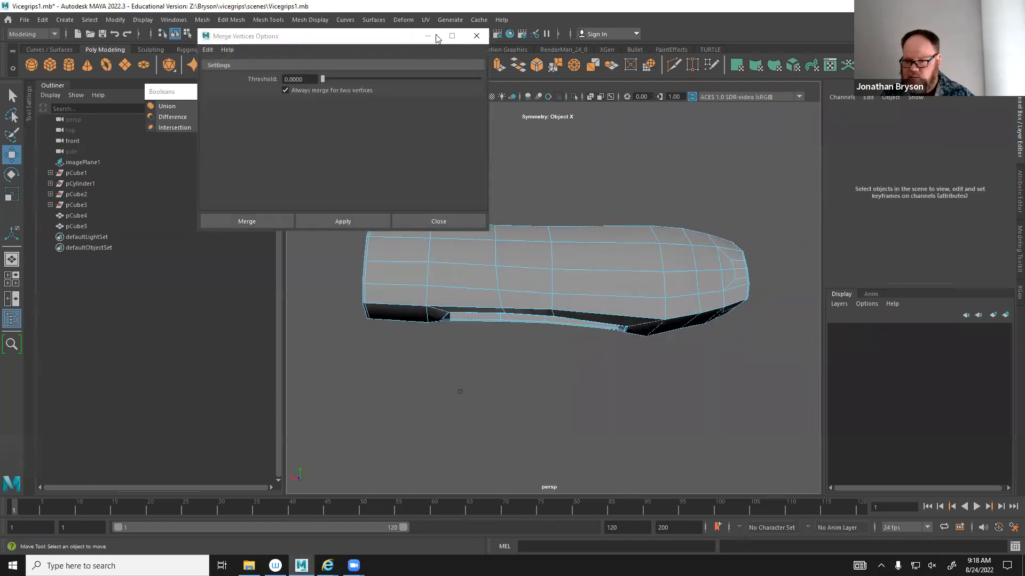
left_click_drag(740, 309, 407, 193)
right_click_drag(395, 195, 398, 224)
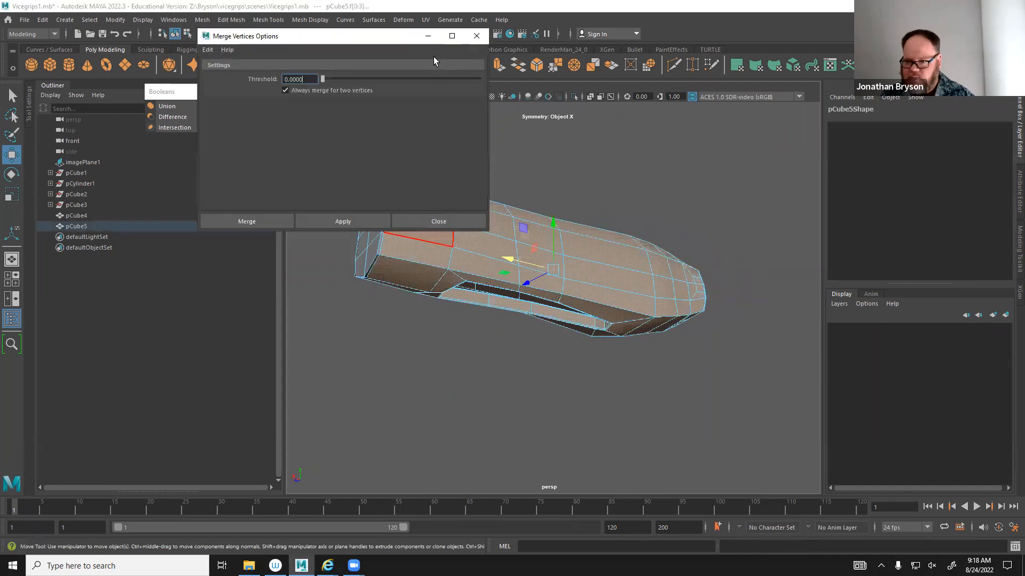
left_click(476, 35)
left_click_drag(486, 362, 629, 297, "alt")
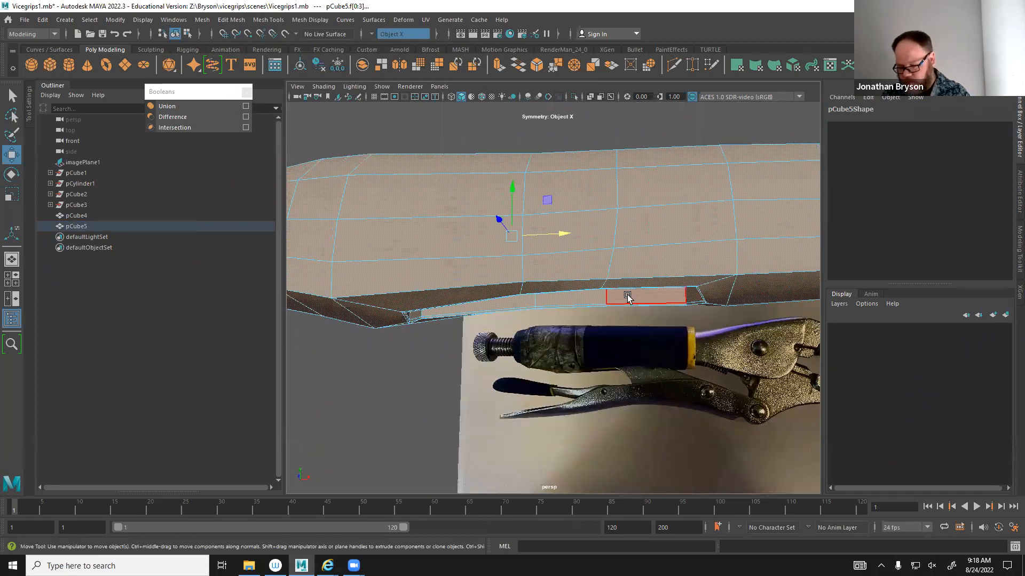
key("ctrl+z")
left_click_drag(703, 269, 534, 262, "alt")
right_click_drag(534, 263, 587, 241)
left_click(531, 249)
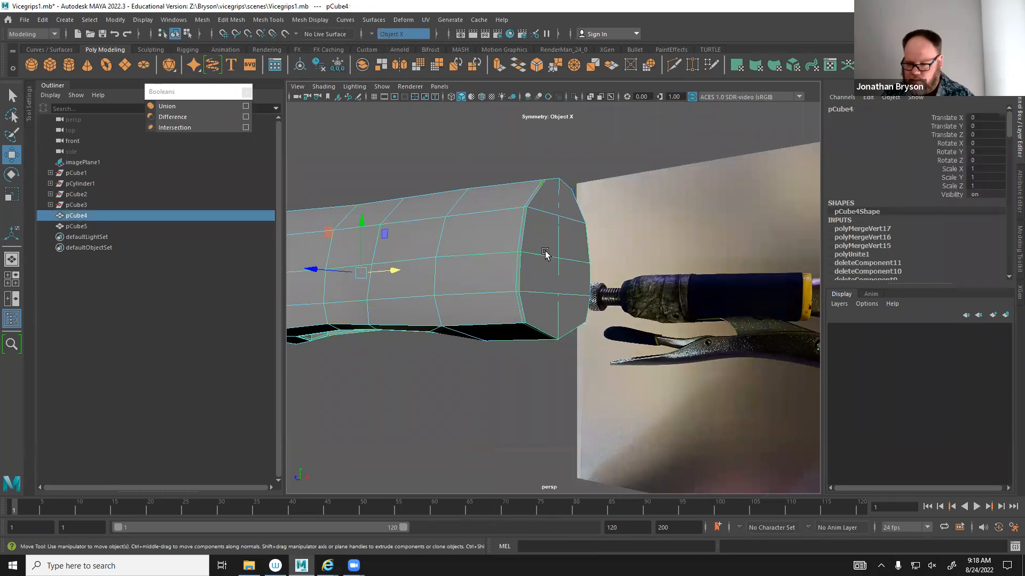
left_click_drag(478, 290, 540, 277, "alt")
left_click(558, 250)
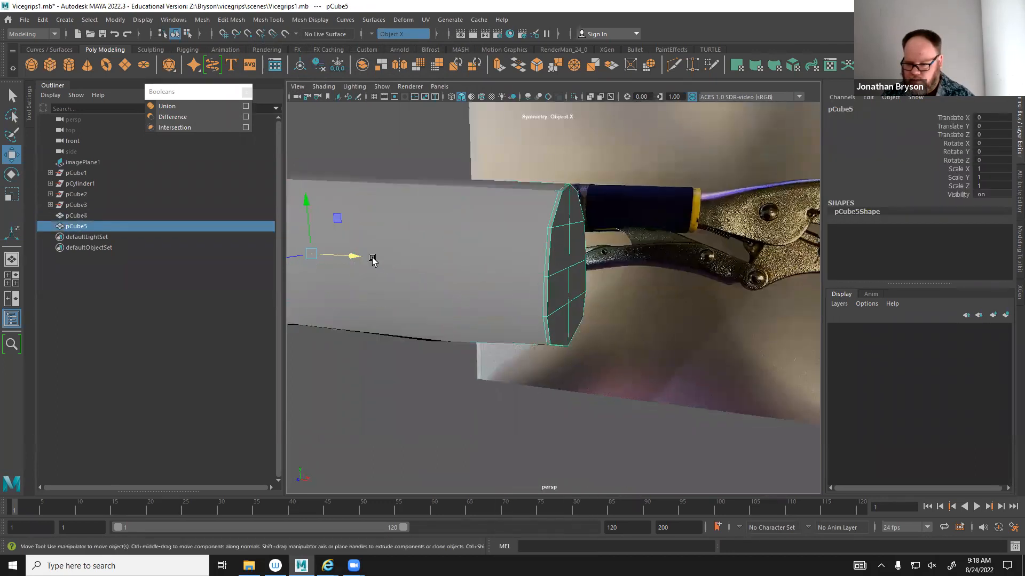
Move the isolated end cap away from the handle along X as a test, and undo the move.
left_click_drag(355, 259, 419, 273)
key("ctrl+z")
left_click_drag(553, 271, 520, 267, "alt")
scroll(549, 258, "up", 1)
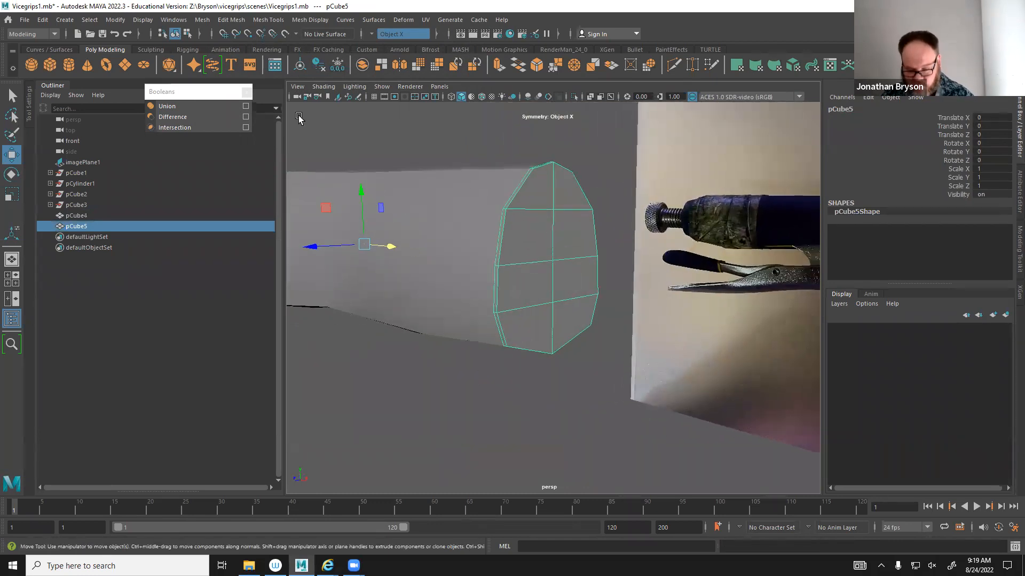
Center the end cap's pivot and scale the cap uniformly to about 0.808.
left_click(115, 20)
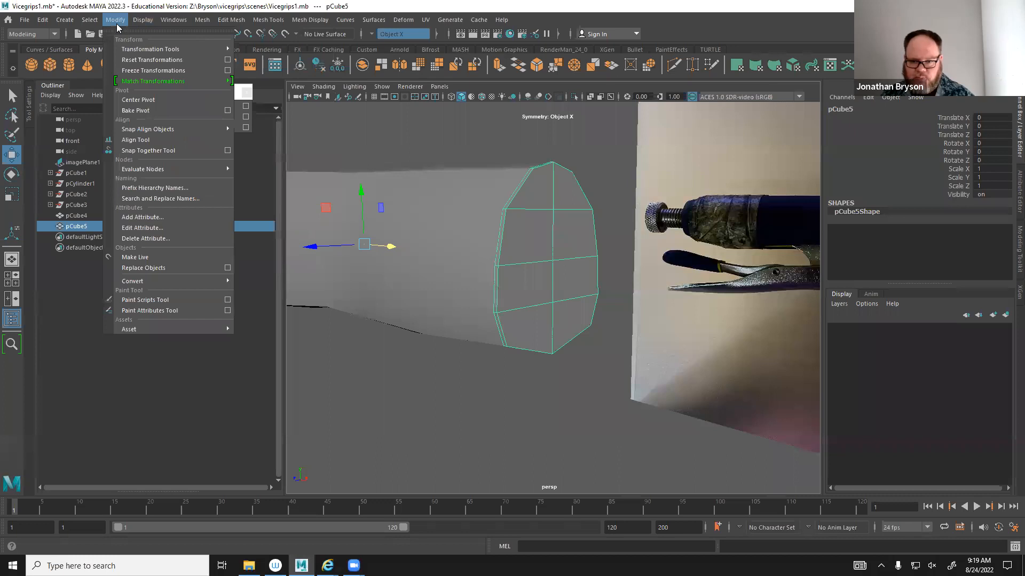
left_click(139, 99)
left_click_drag(635, 235, 582, 240, "alt")
scroll(582, 239, "up", 1)
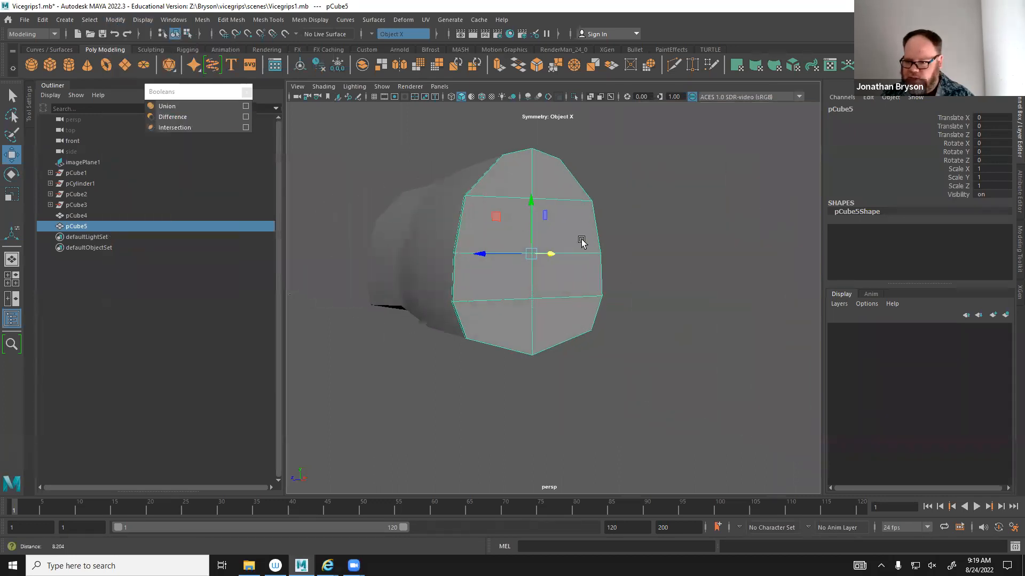
scroll(582, 239, "up", 3)
left_click_drag(544, 270, 502, 238, "alt")
key("r")
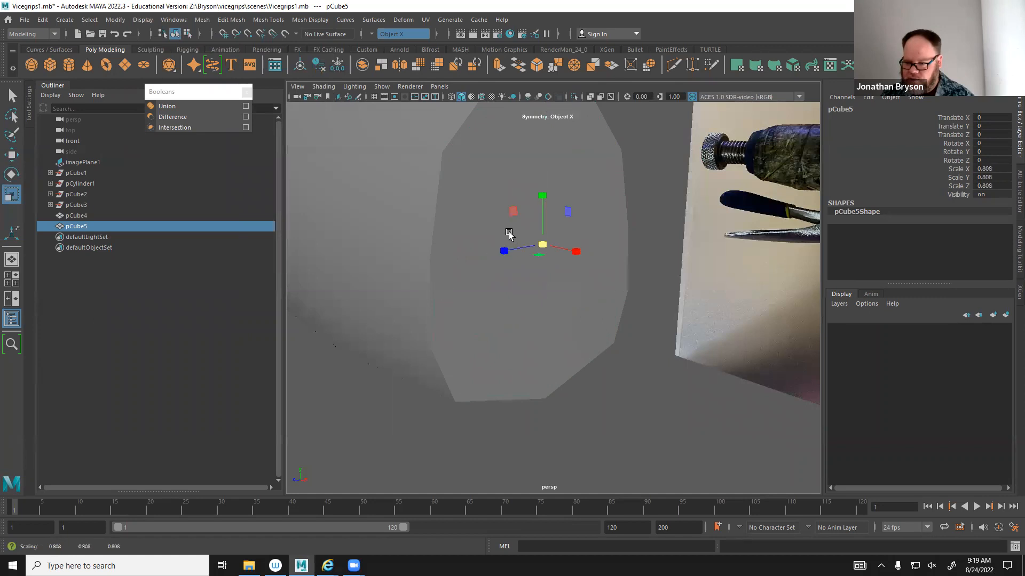
Move the end cap to 0.058 in X and scale it to about 16.781 in X and 0.938 in Y and Z.
key("w")
left_click_drag(579, 251, 584, 254)
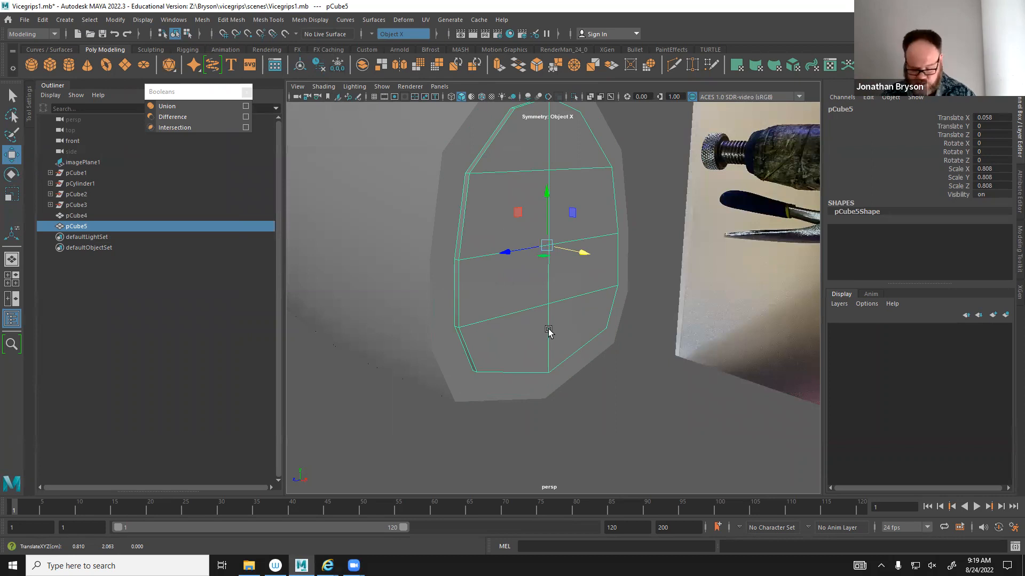
key("r")
left_click_drag(562, 316, 732, 275, "alt")
left_click_drag(606, 318, 539, 235, "alt")
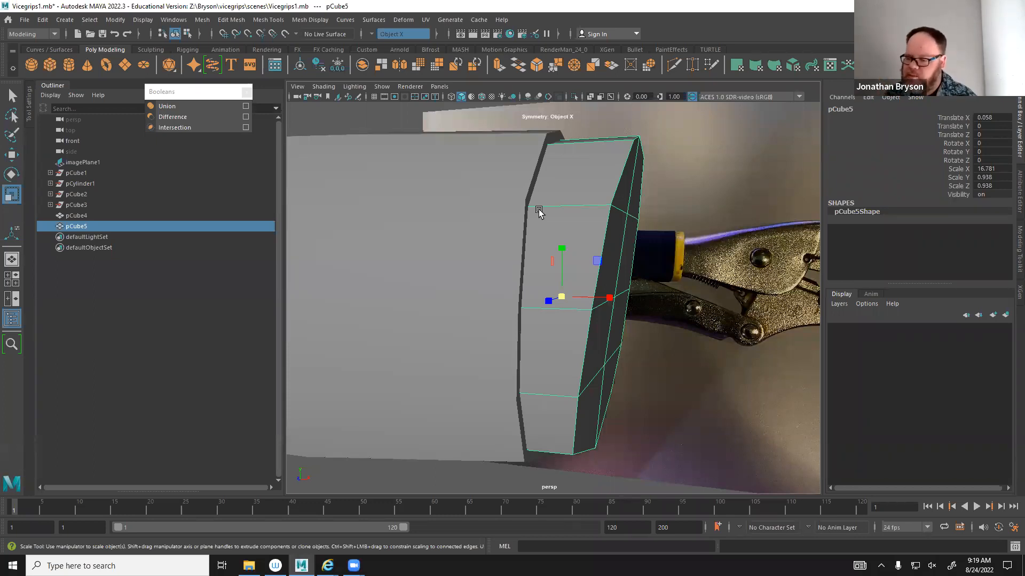
In the front view, flatten the vertices at both slanted ends of the thickened cap along X so each end is vertical.
key("space")
key("space")
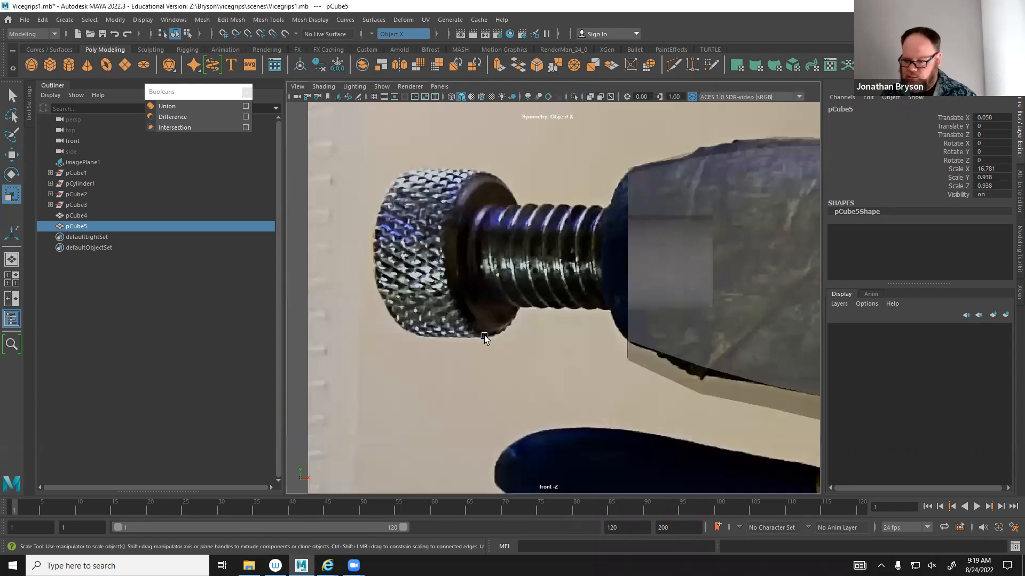
scroll(544, 383, "down", 8)
middle_click_drag(732, 324, 256, 350, "alt")
scroll(468, 341, "down", 1)
scroll(490, 327, "up", 6)
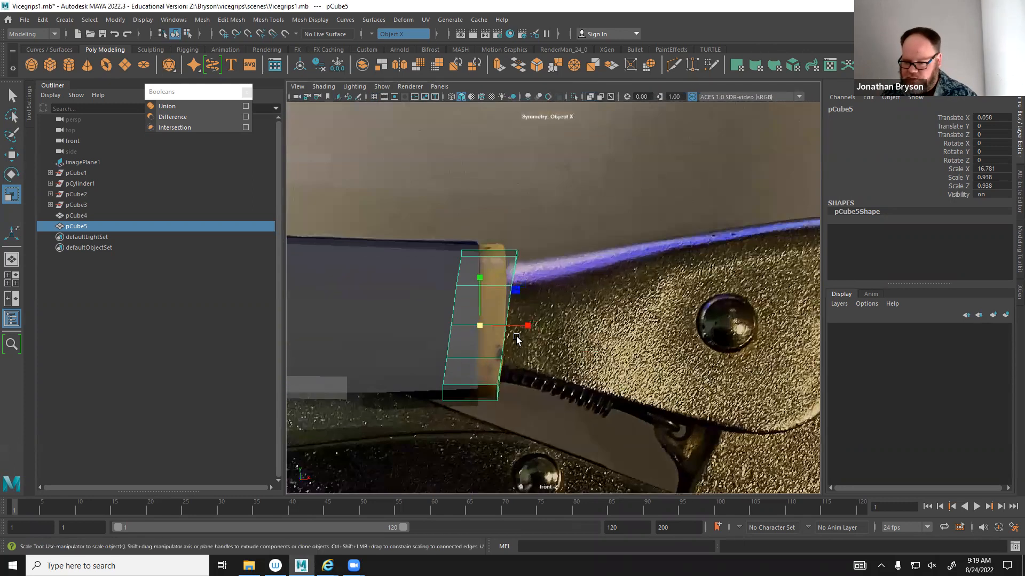
right_click_drag(599, 211, 550, 208)
left_click_drag(560, 160, 618, 480)
left_click_drag(635, 329, 570, 324)
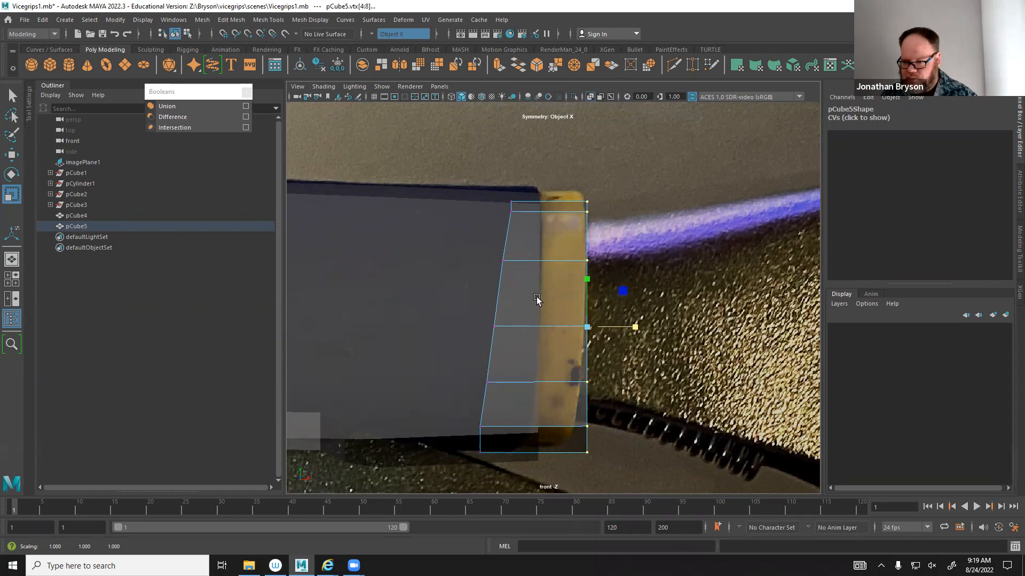
left_click_drag(446, 170, 539, 488)
left_click_drag(544, 327, 499, 326)
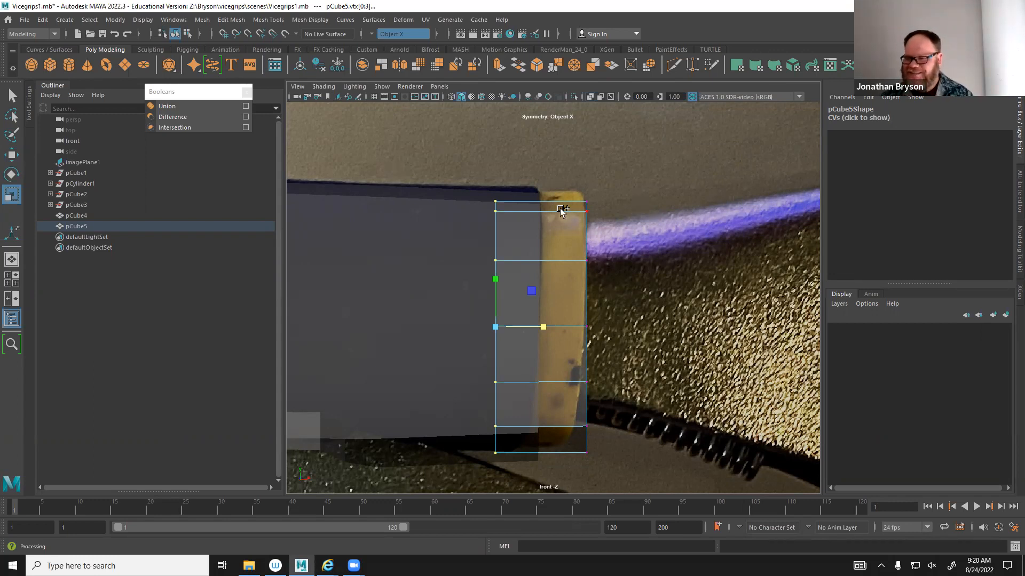
Insert an edge loop close to the cap's outer, jaw-side end with Multi-Cut.
right_click_drag(560, 211, 500, 216, "shift")
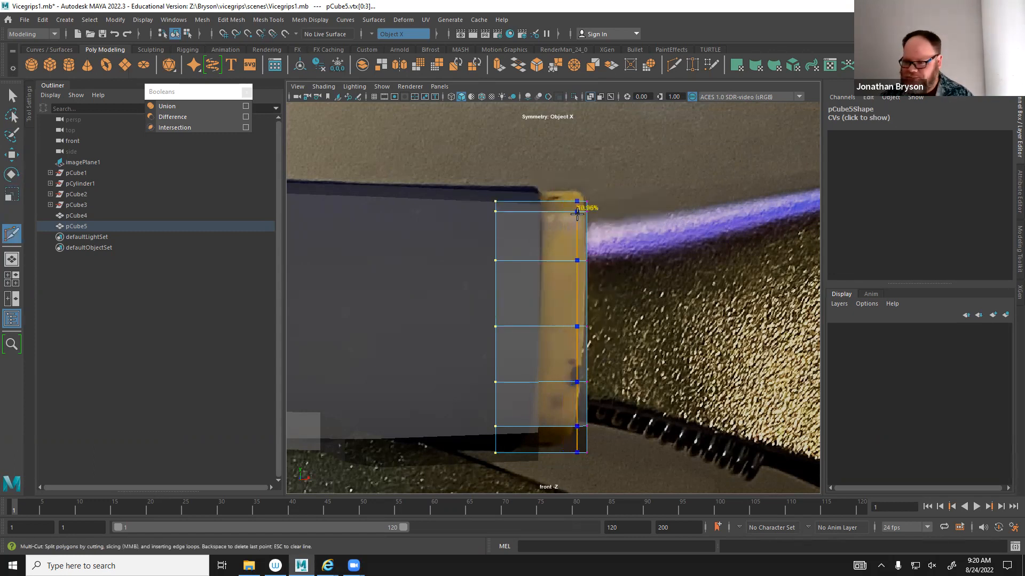
left_click(580, 212, "ctrl")
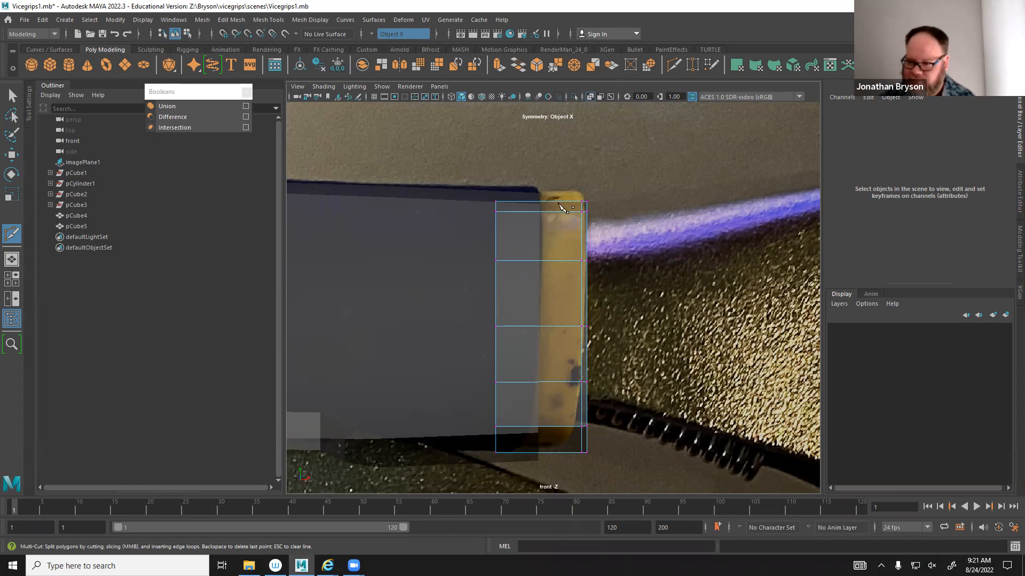
key("space")
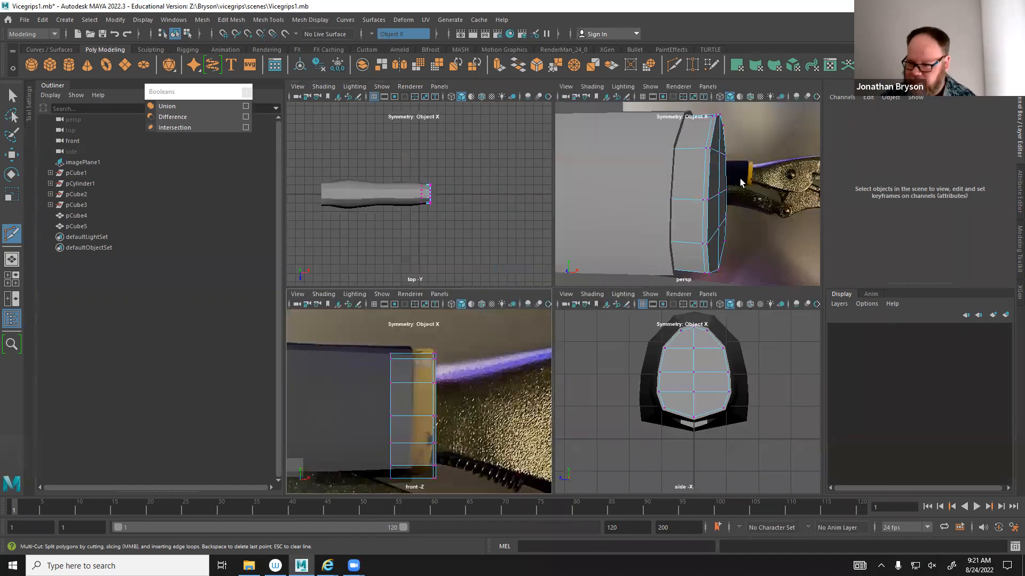
key("space")
left_click_drag(591, 222, 622, 225, "alt")
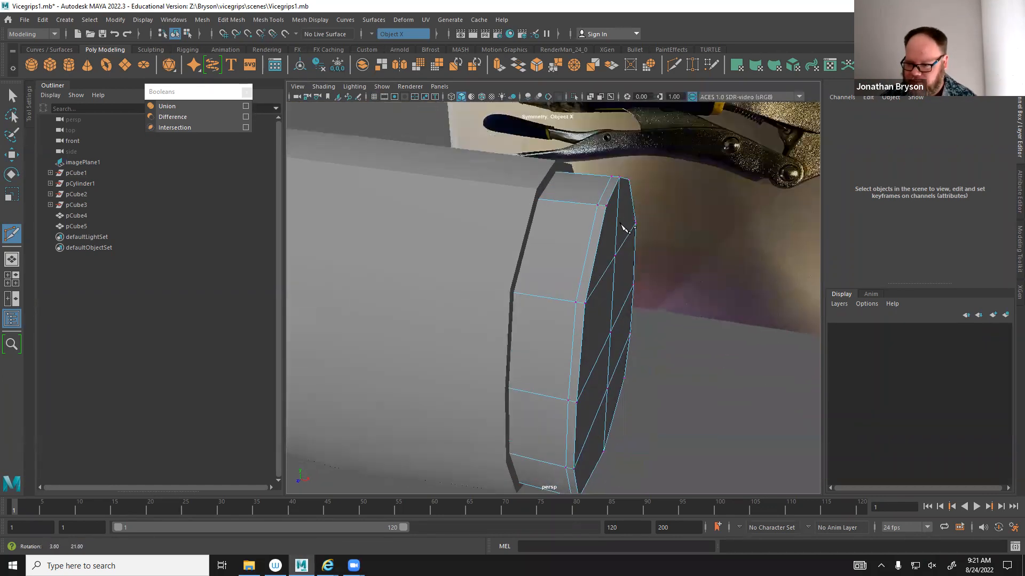
Select the cap in object mode and move it back into the handle to about -0.111 in X.
right_click_drag(606, 204, 619, 210)
key("q")
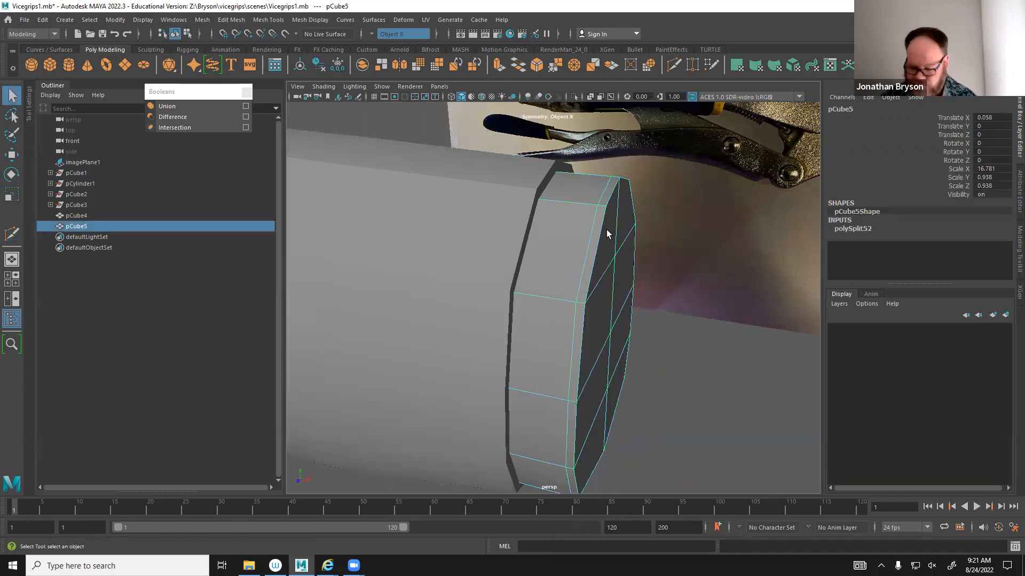
key("w")
left_click_drag(608, 240, 600, 330, "alt")
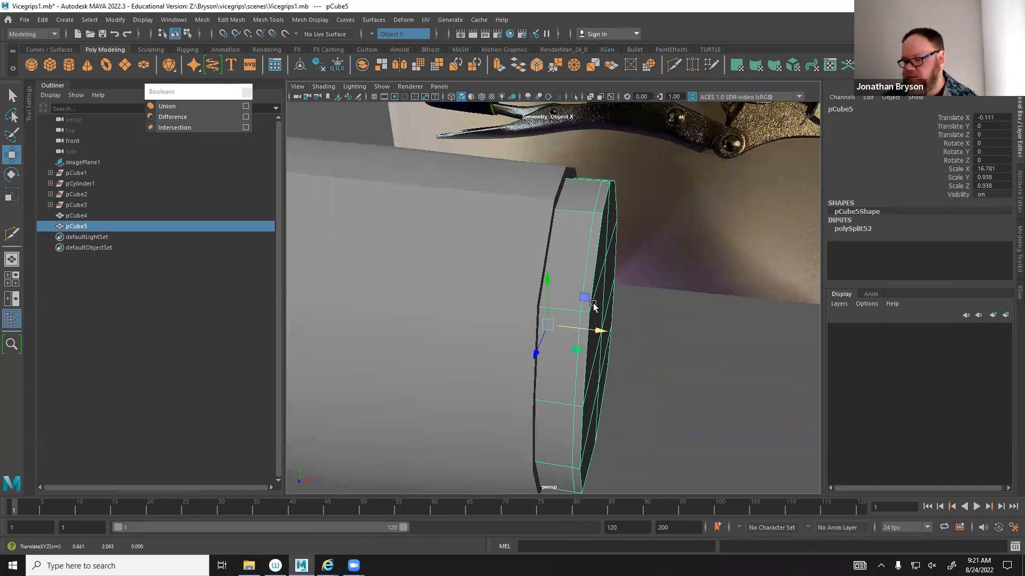
mouse_move(499, 334)
left_mouse_down("alt")
mouse_move(504, 311)
mouse_move(502, 319)
left_mouse_up("alt")
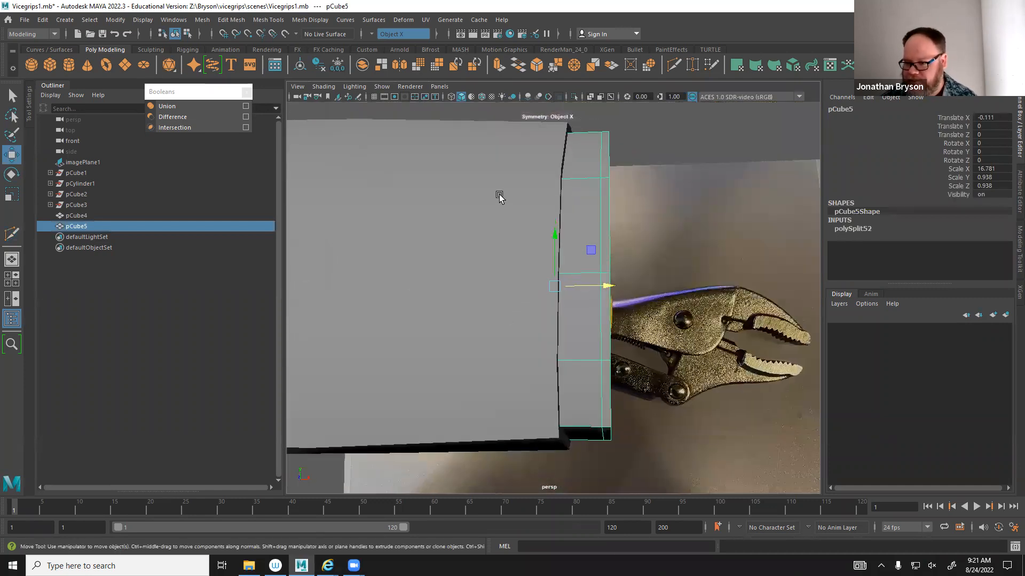
In the front view, move the cap along X to about -0.051 toward the photo's yellow collar.
left_click(493, 194)
left_click_drag(567, 200, 590, 224, "alt")
key("space")
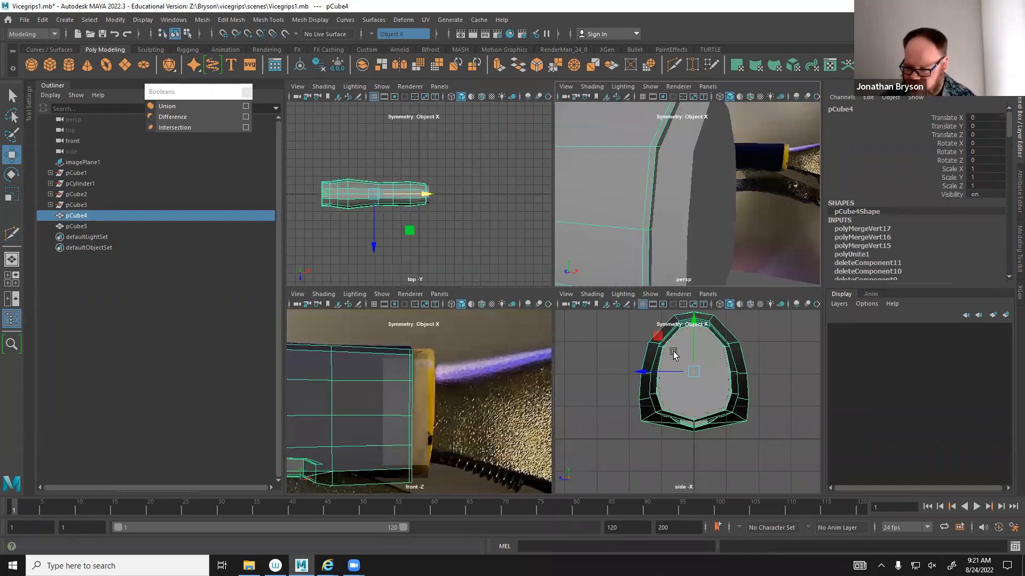
left_click(424, 381)
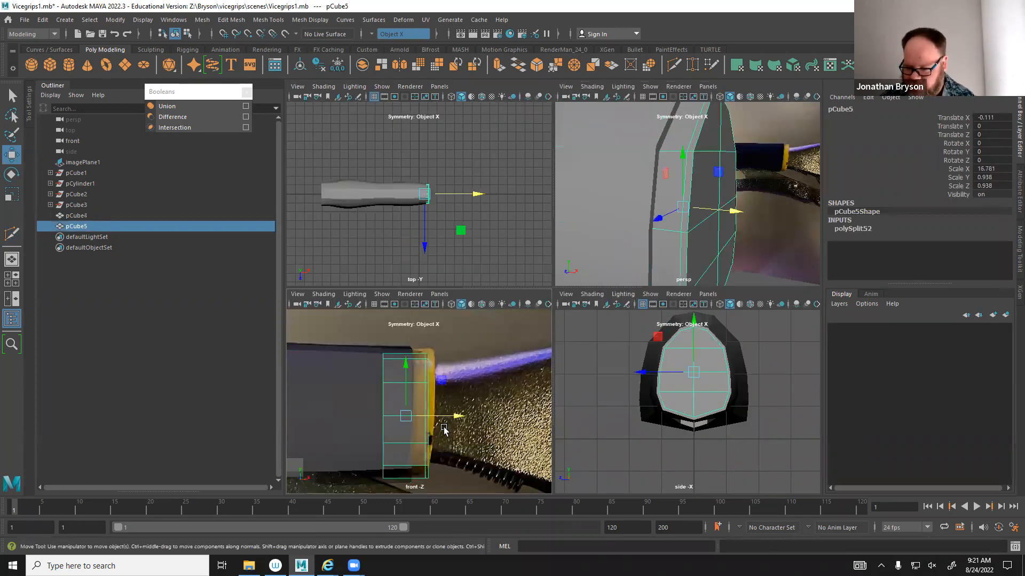
left_click(456, 418)
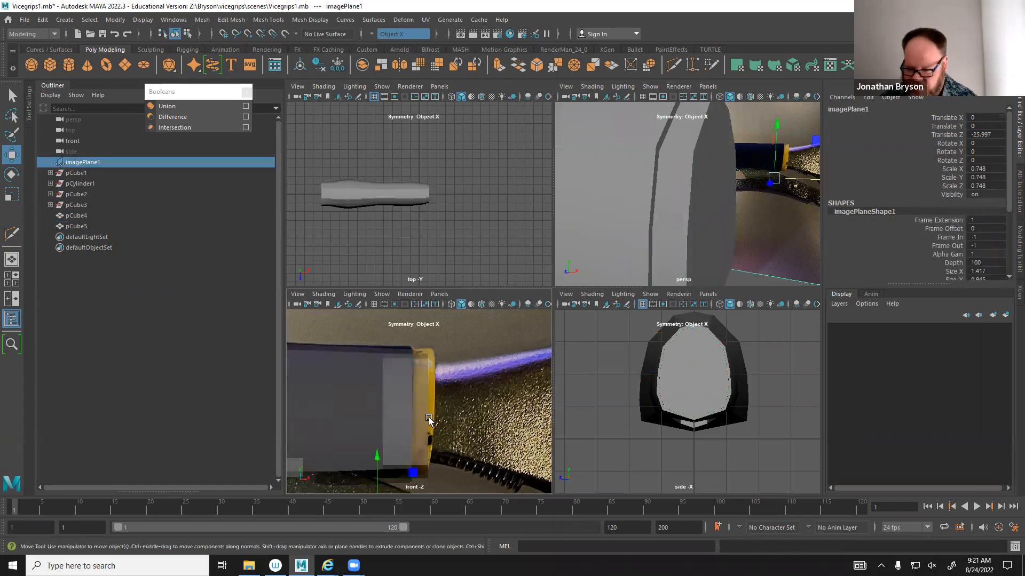
left_click(456, 418)
left_click_drag(457, 416, 459, 417)
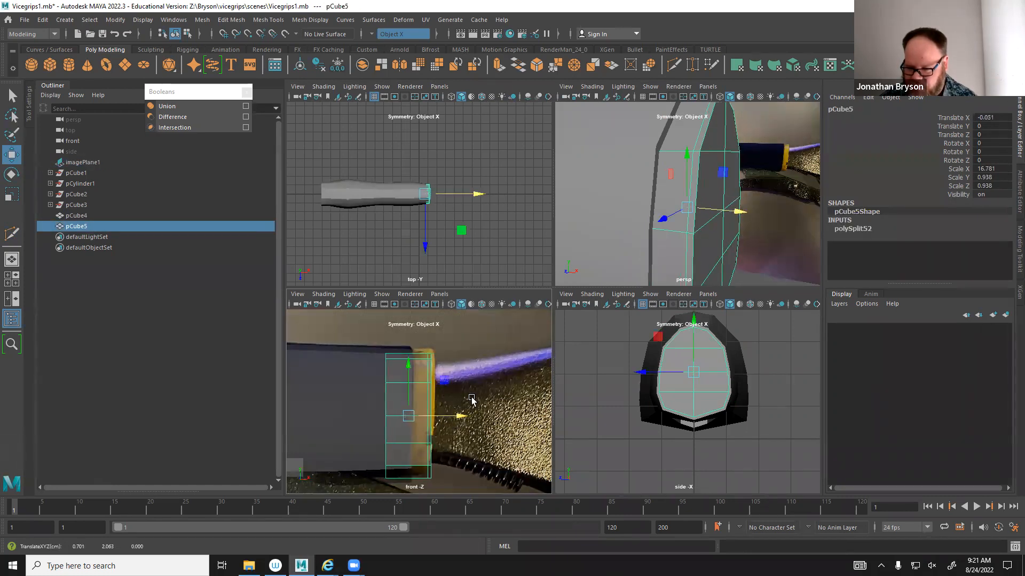
Preview both the handle and the cap smoothed in the perspective view to check how they meet.
key("space")
left_click_drag(695, 145, 731, 198, "alt")
left_click(450, 192)
middle_click_drag(427, 222, 453, 239, "alt")
key("3")
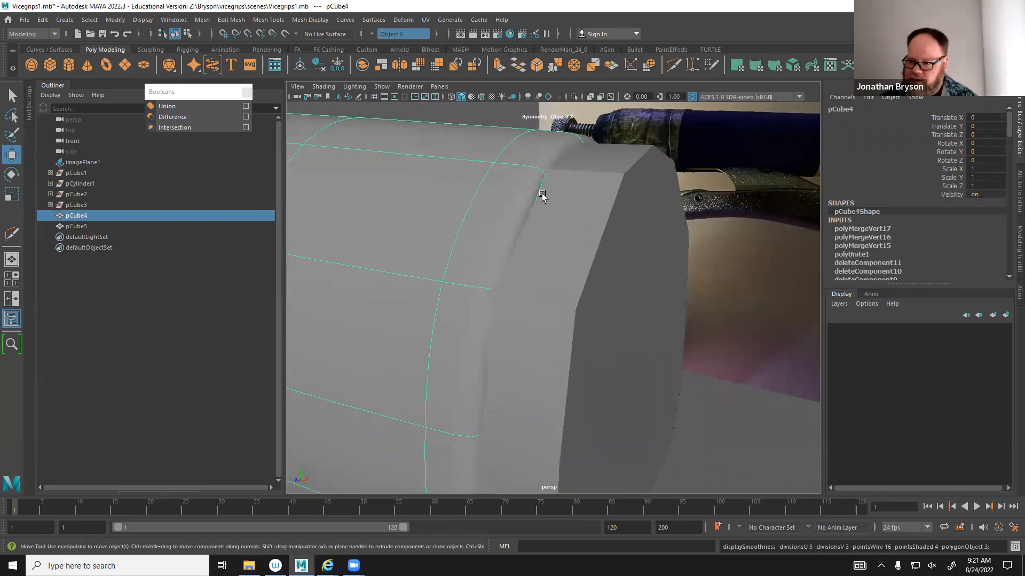
left_click(617, 241)
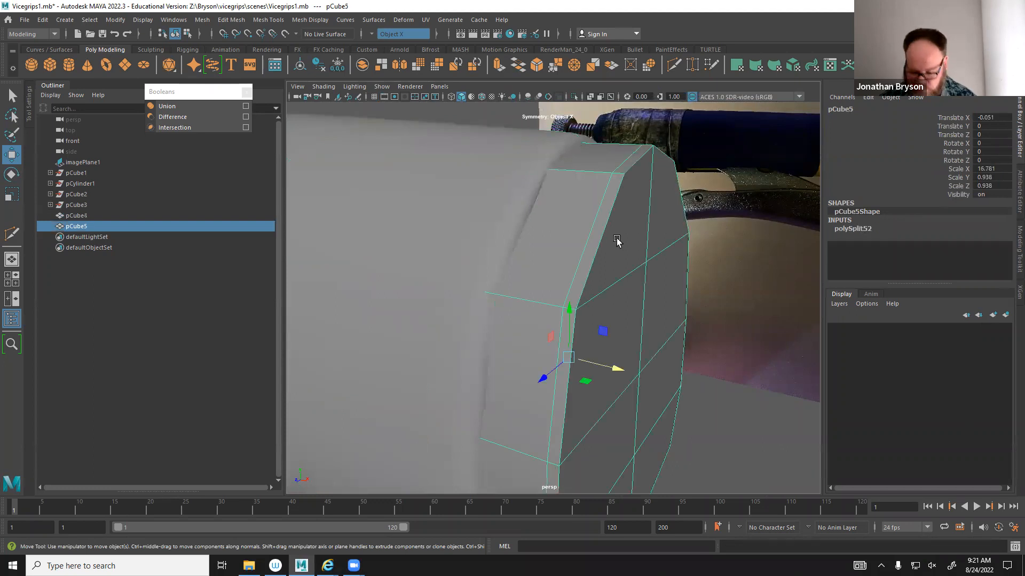
key("3")
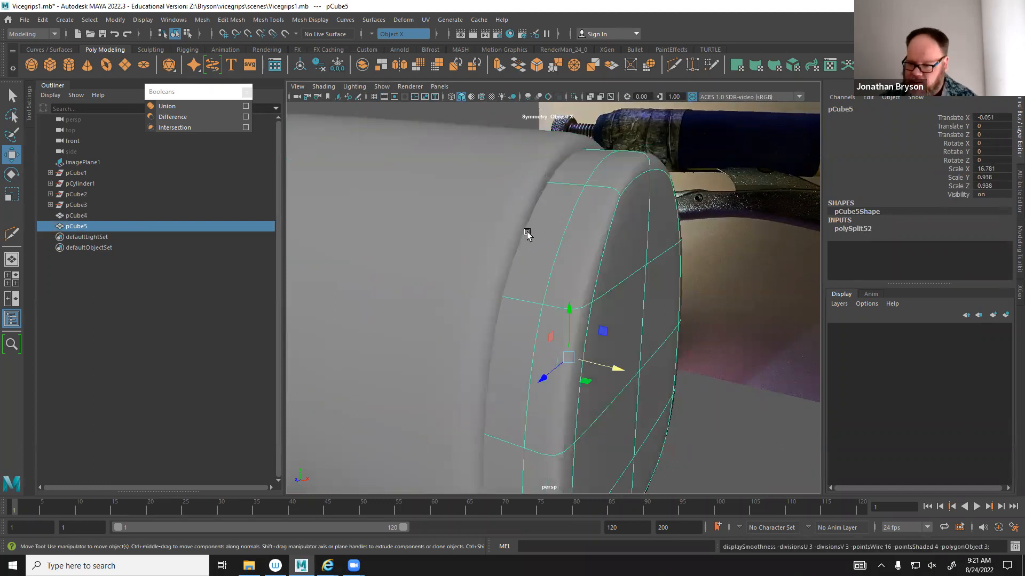
Return the handle to its unsmoothed display and bevel the edge loop around its open end with fraction 0.4 and 2 segments.
left_click(503, 220)
key("1")
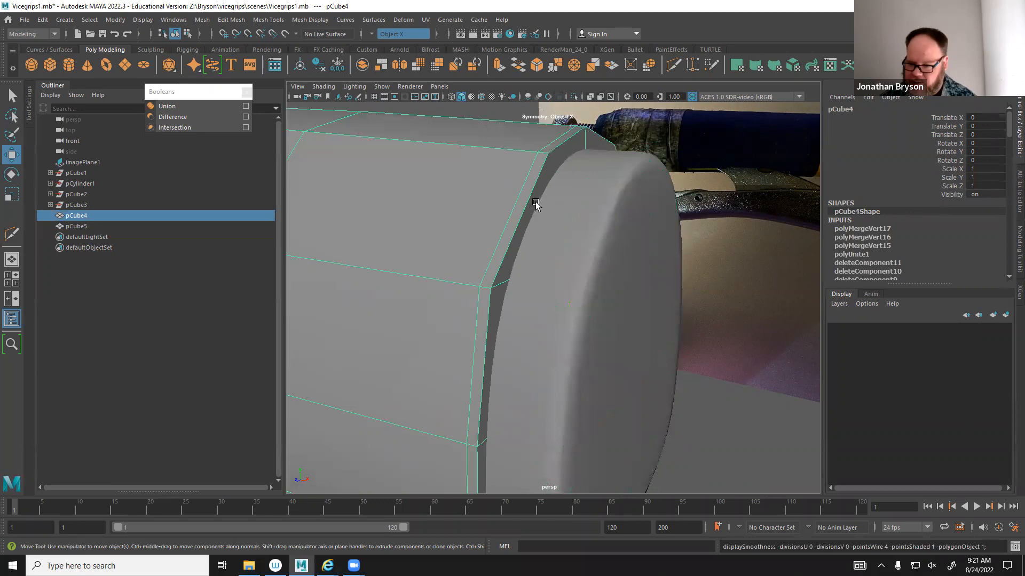
right_click_drag(535, 200, 545, 153, "shift")
left_click(543, 176)
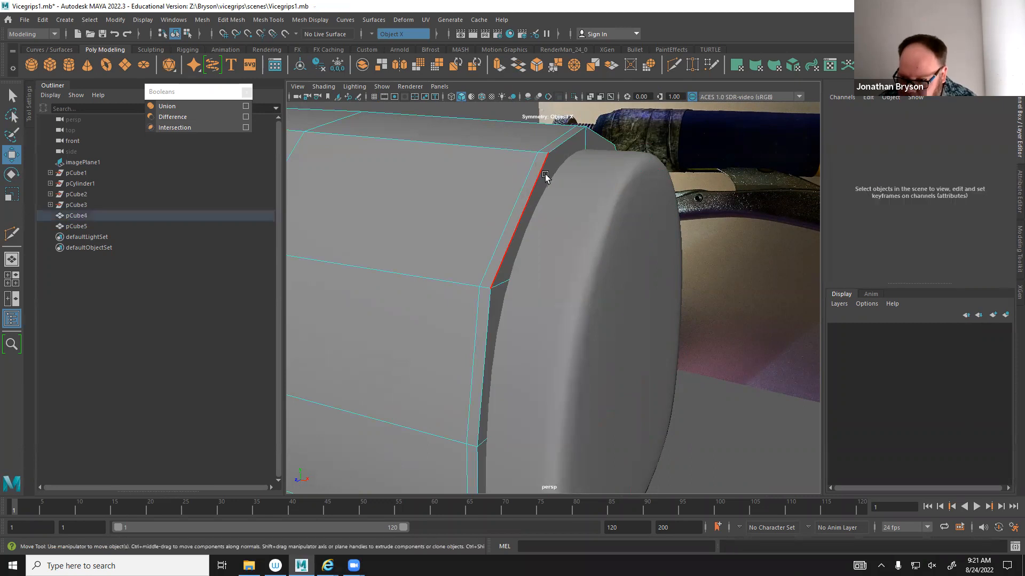
left_click_drag(525, 203, 457, 229, "alt")
left_click_drag(577, 245, 500, 354, "alt")
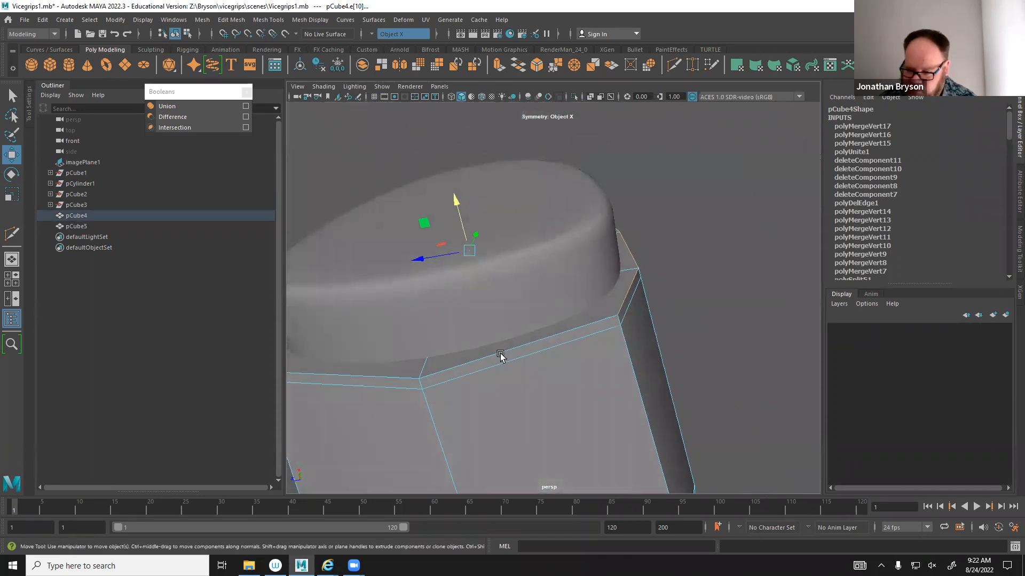
left_click_drag(462, 317, 491, 319, "alt")
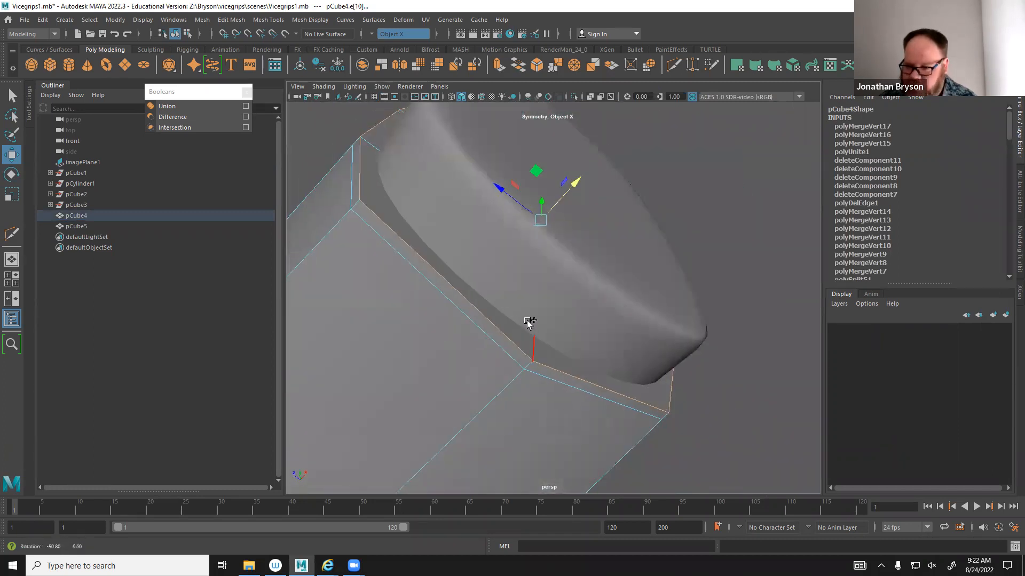
left_click_drag(453, 178, 549, 313, "alt")
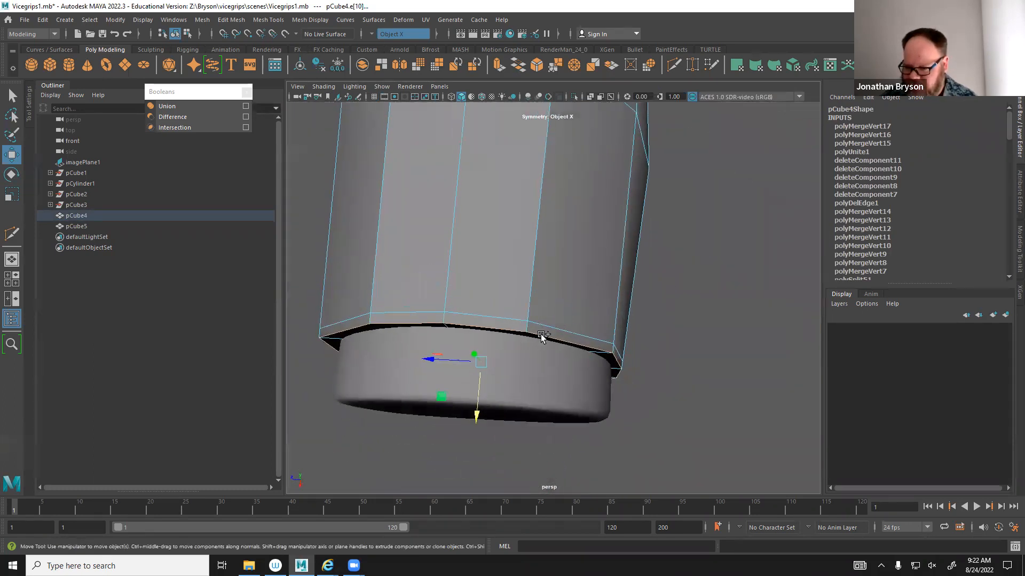
right_click_drag(549, 353, 661, 391, "alt")
left_click_drag(551, 401, 580, 383, "alt")
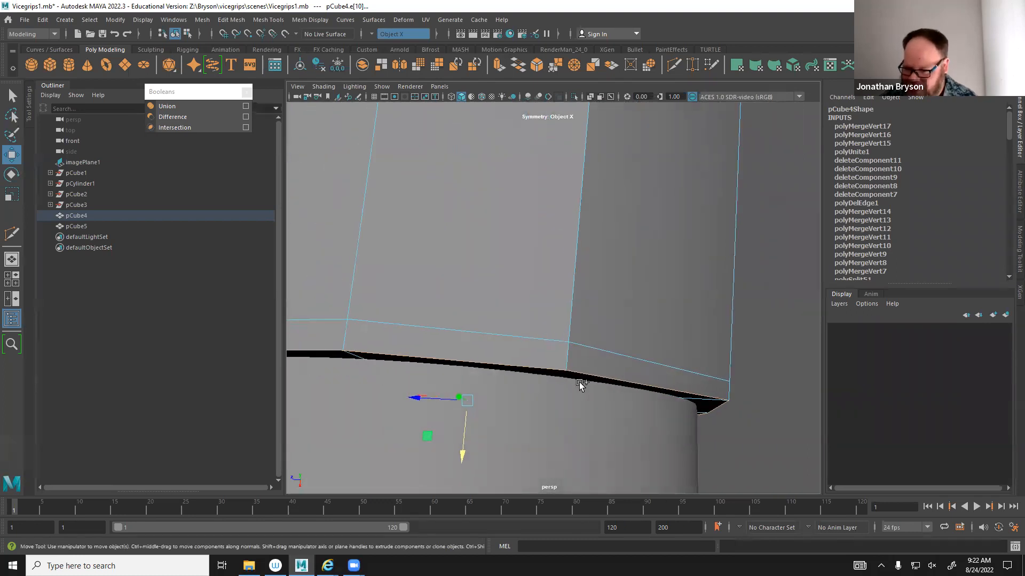
left_click(537, 365)
right_click_drag(536, 365, 583, 371, "shift")
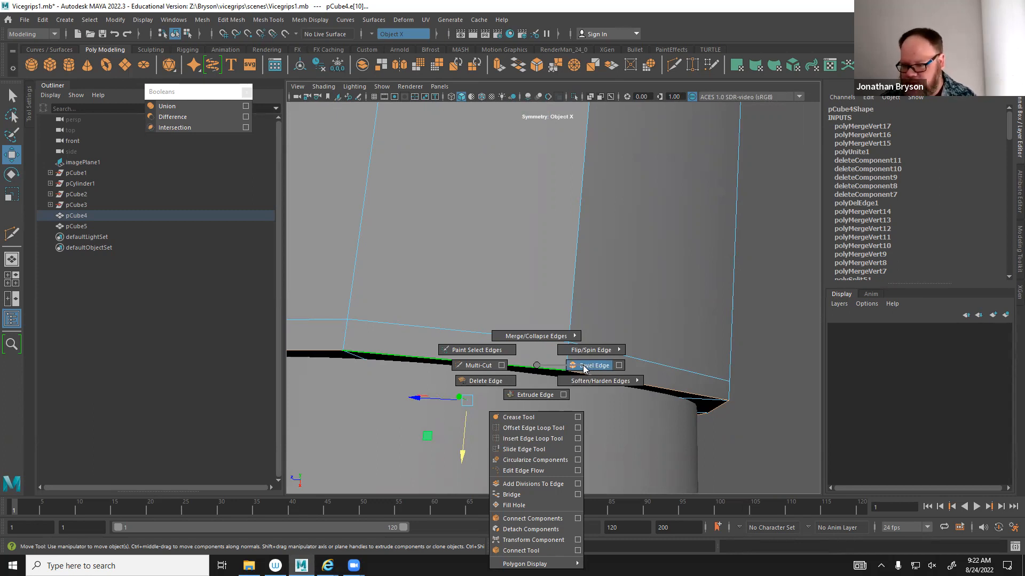
right_click_drag(584, 368, 583, 368, "shift")
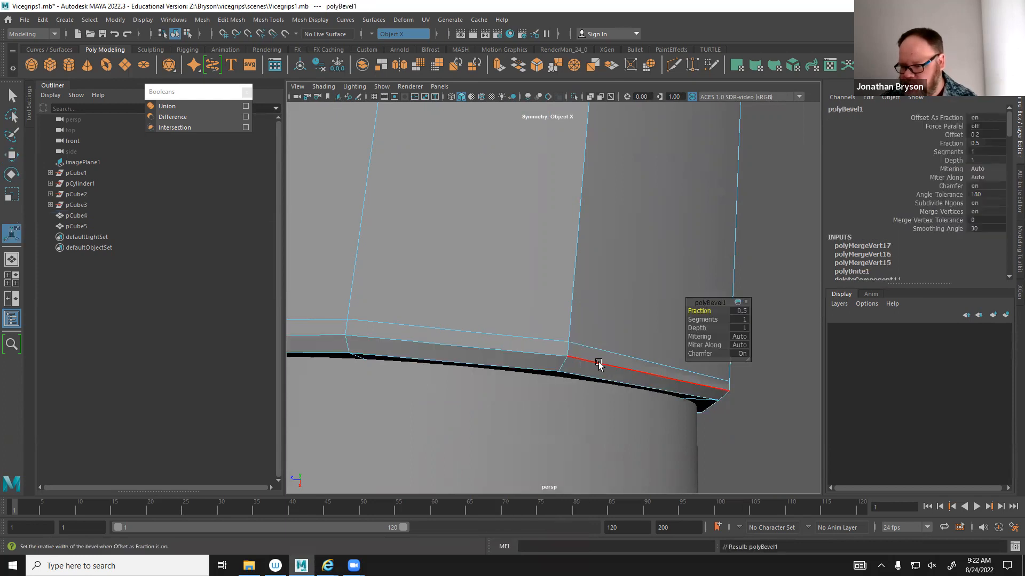
left_click_drag(479, 391, 614, 342, "alt")
left_click_drag(705, 311, 709, 320)
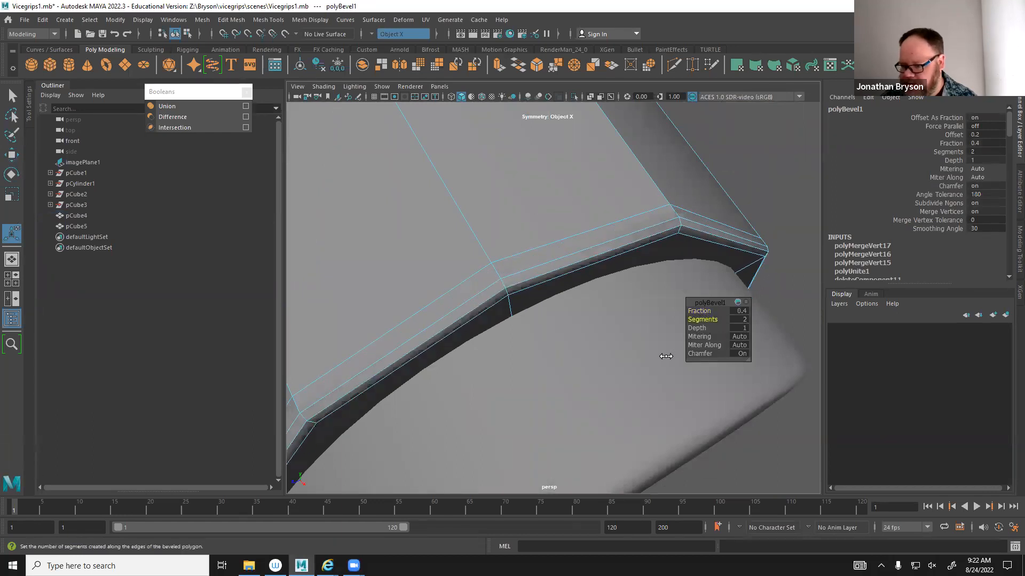
Preview the handle's beveled end smoothed and return the handle to object mode.
key("3")
left_click_drag(566, 362, 588, 320, "alt")
key("q")
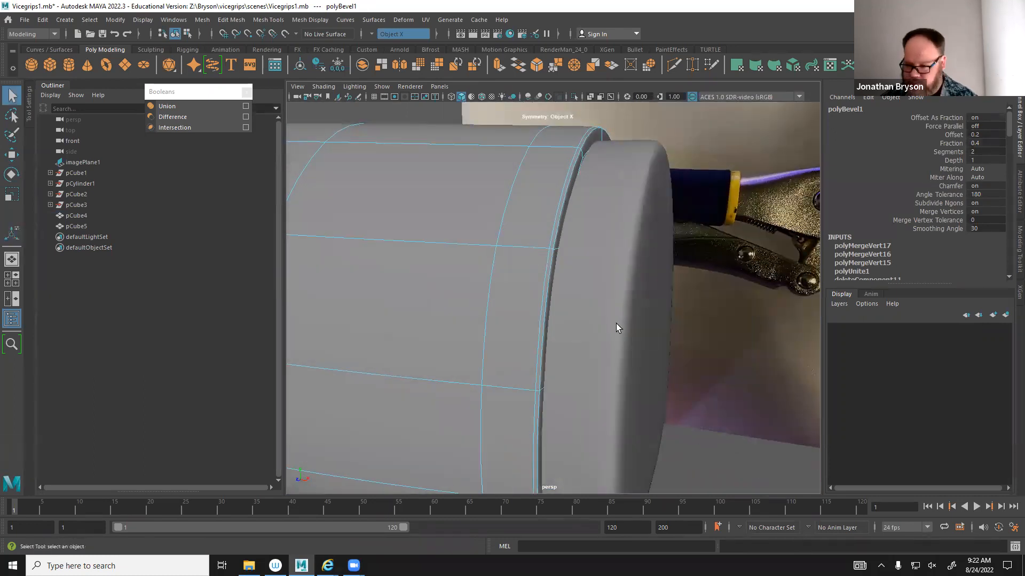
right_click_drag(607, 276, 657, 249)
left_click(505, 269)
right_click_drag(507, 270, 542, 259)
Pull the cap out of the handle to inspect its hollow inside smoothed, and push it back to about -0.169 in X.
left_click(609, 279)
key("w")
left_click_drag(609, 282, 631, 291, "alt")
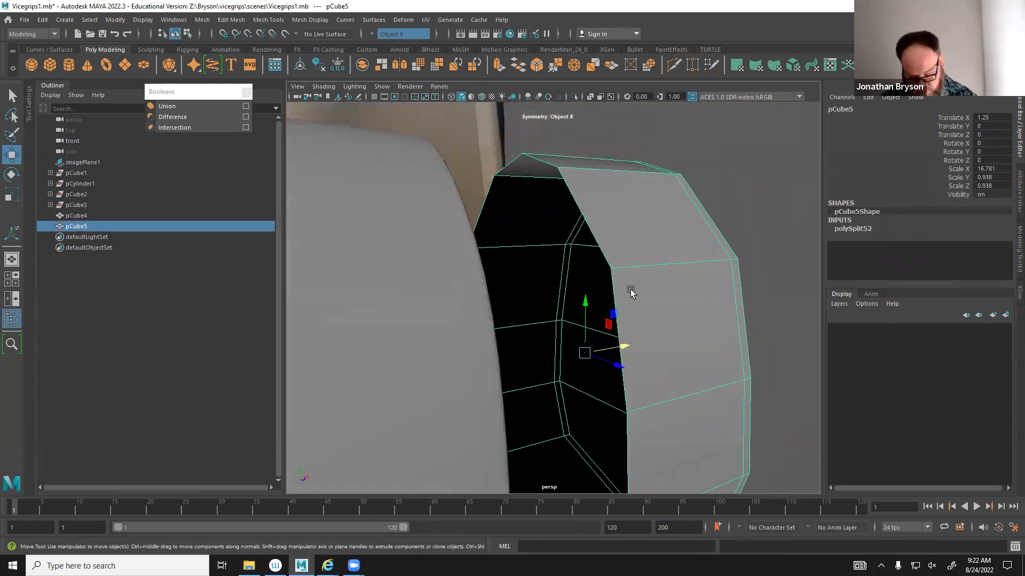
key("3")
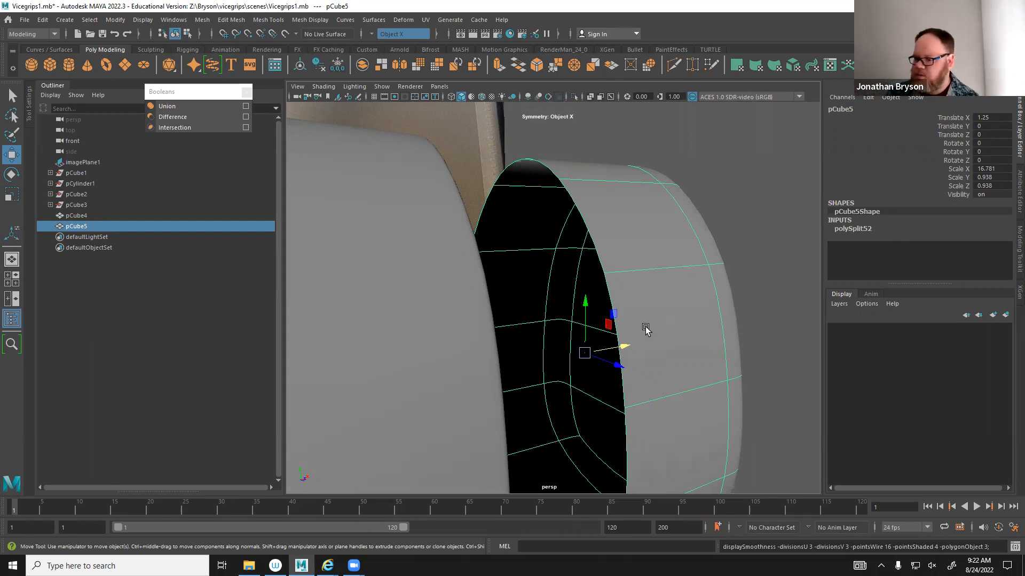
left_click_drag(622, 348, 732, 174)
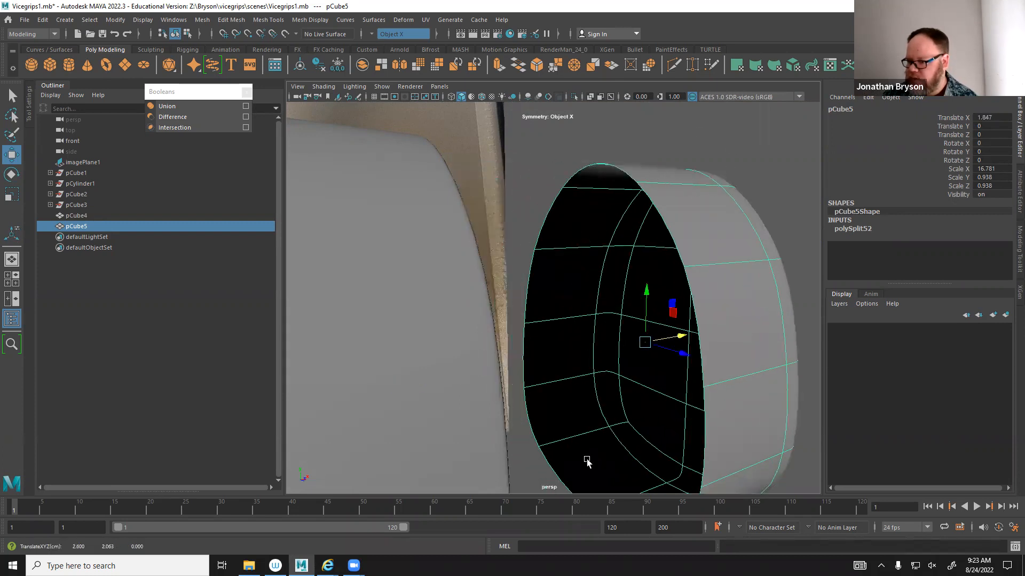
left_click_drag(683, 335, 451, 362)
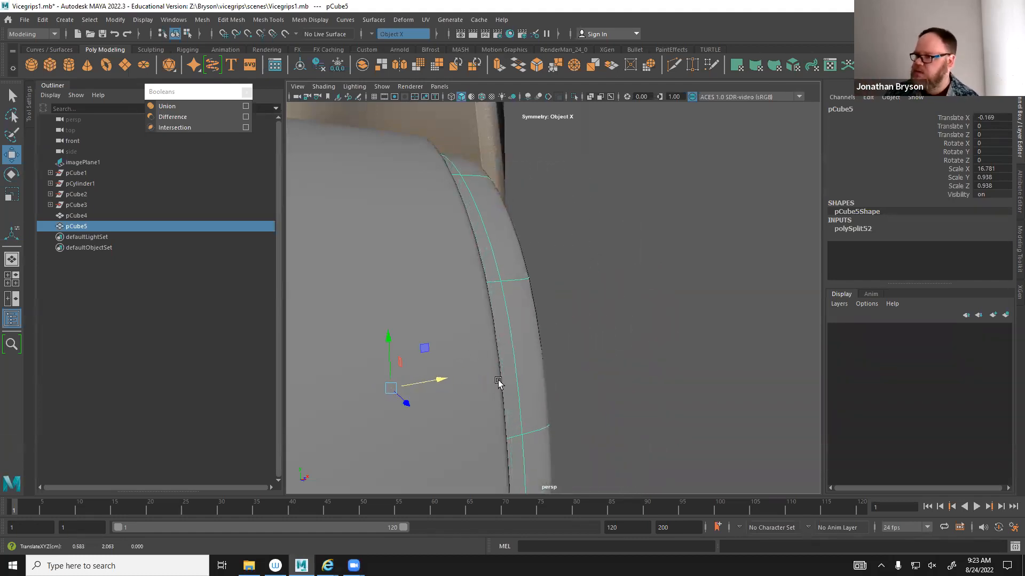
Set symmetry to Object Z and bevel the perimeter edge loop of the unsmoothed cap's outer face.
mouse_move(592, 291)
left_mouse_down("alt")
mouse_move(545, 245)
mouse_move(605, 299)
left_mouse_up("alt")
key("1")
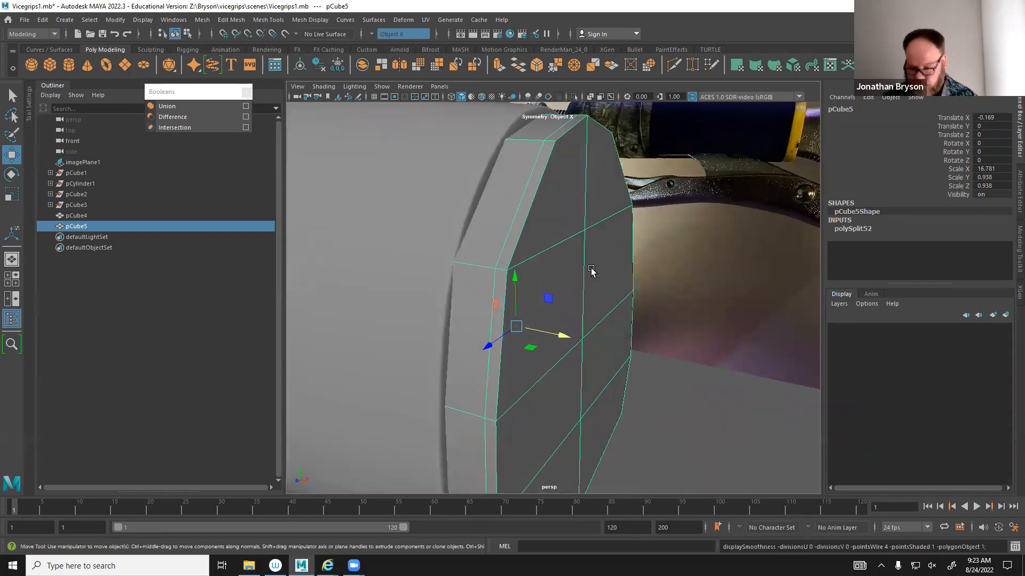
right_click_drag(536, 182, 534, 154)
left_click(589, 138)
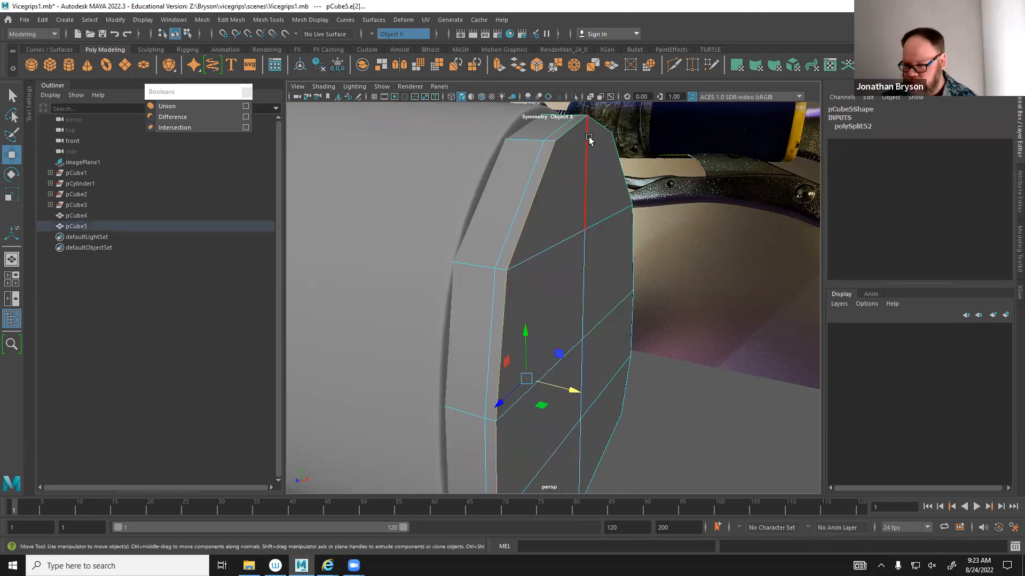
left_click_drag(576, 131, 513, 184, "alt")
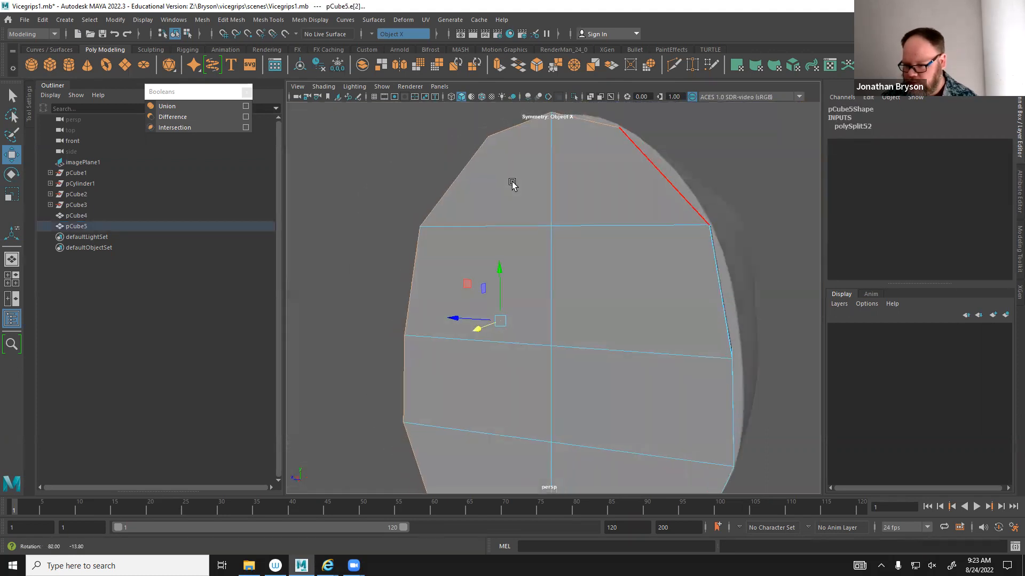
left_click_drag(716, 298, 601, 327, "alt")
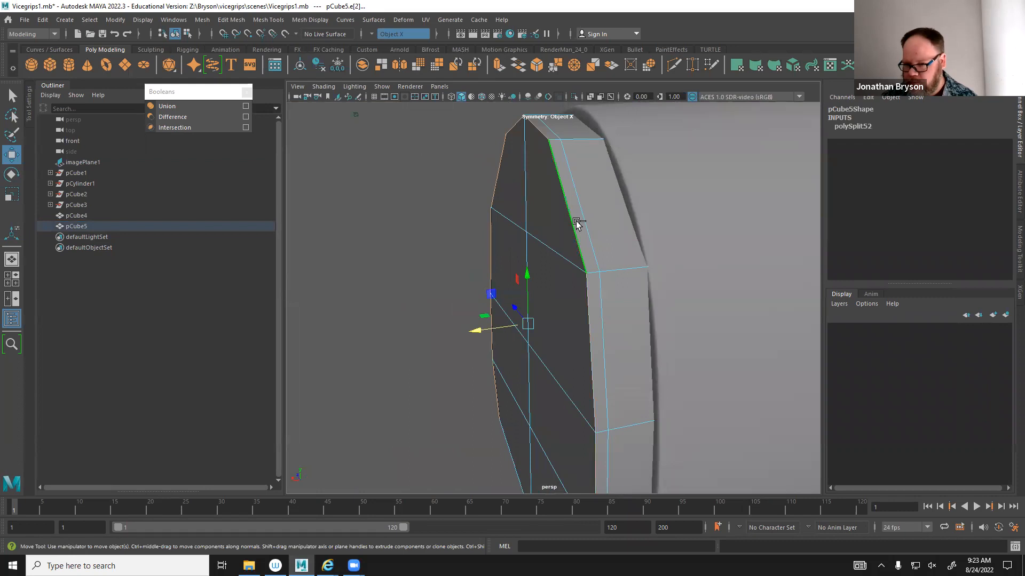
left_click_drag(571, 376, 604, 389, "alt")
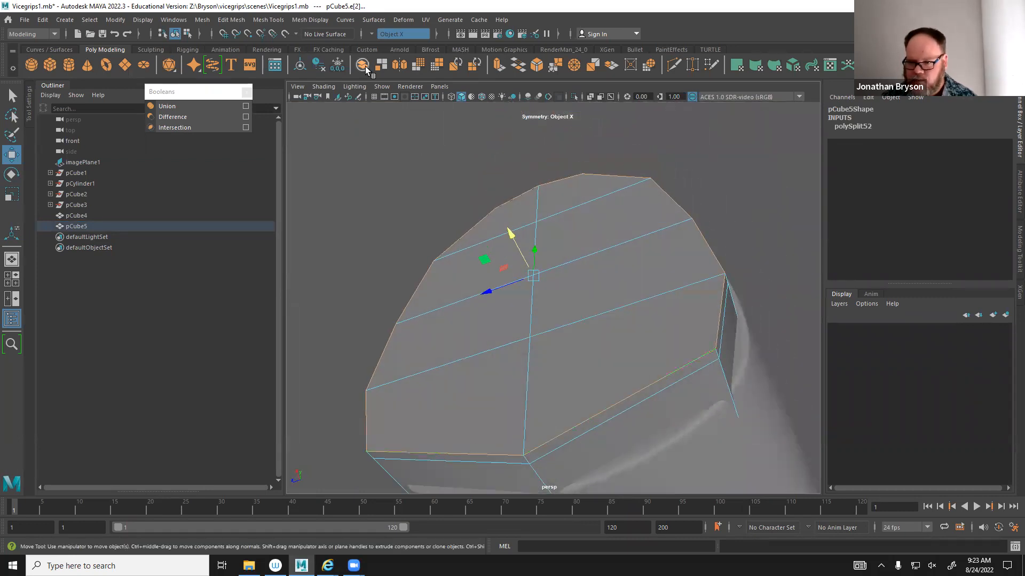
left_click(371, 34)
left_click(403, 74)
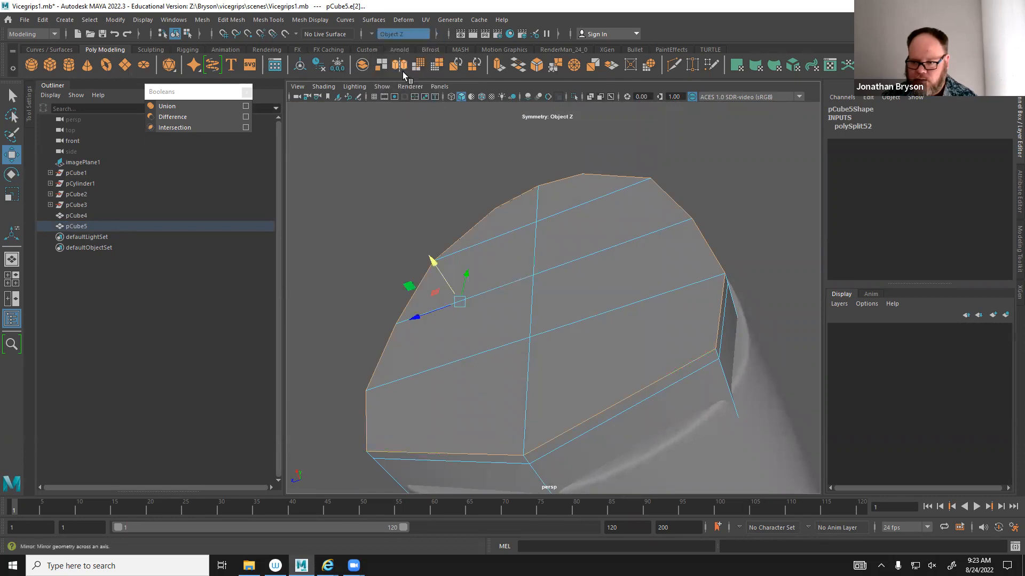
left_click_drag(494, 275, 426, 199, "alt")
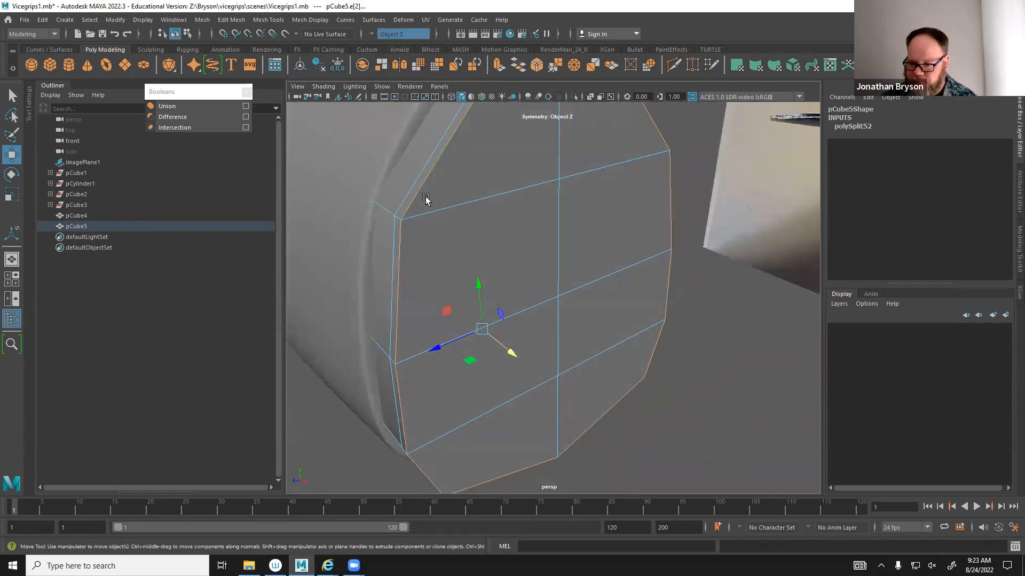
right_click_drag(433, 176, 510, 352, "shift")
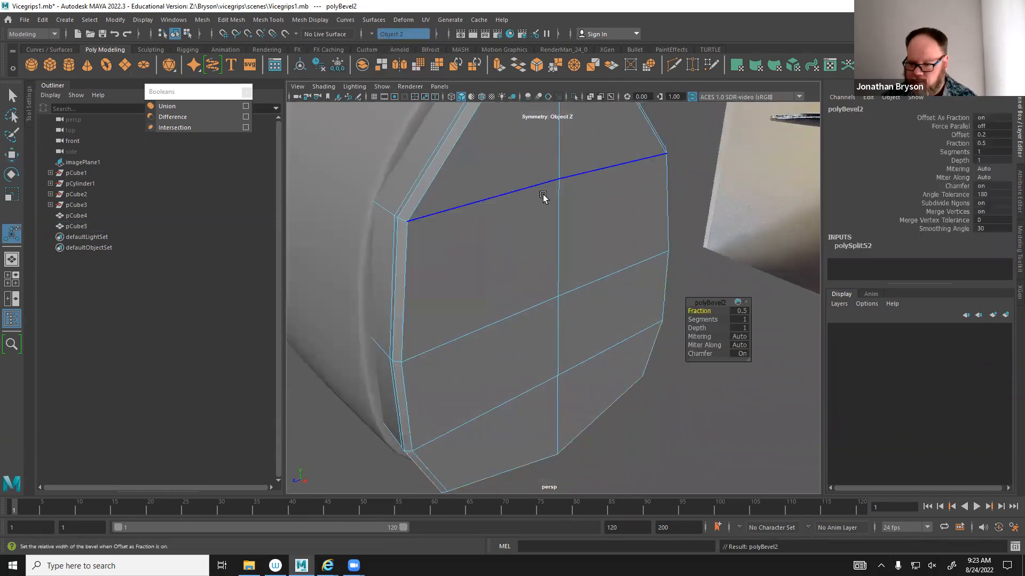
left_click_drag(697, 319, 706, 312)
left_click_drag(503, 318, 517, 264, "alt")
Return to object mode and move the smoothed cap slightly farther into the handle, to about -0.217 in X.
key("q")
right_click_drag(532, 245, 560, 230)
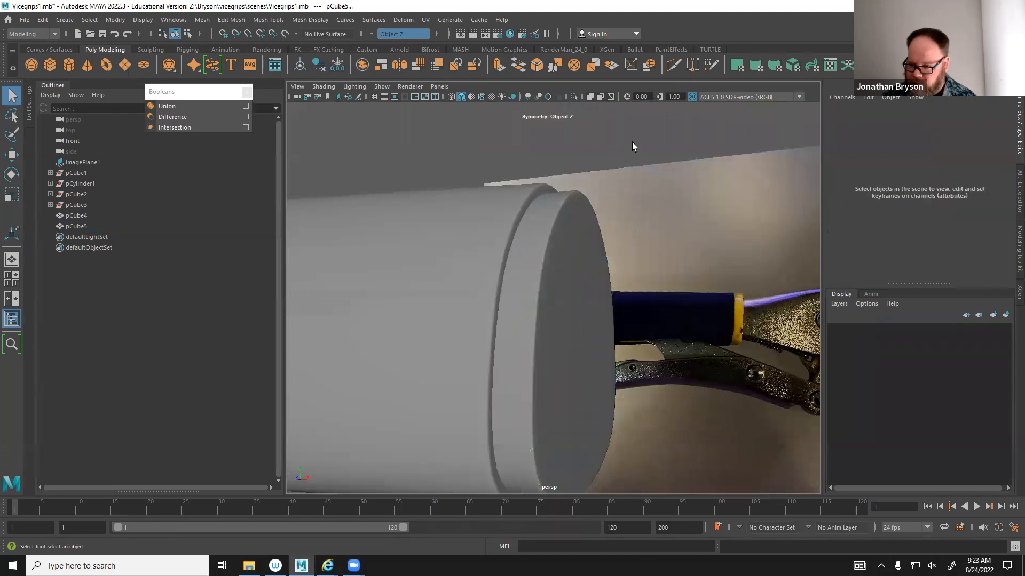
left_click(553, 288)
left_click_drag(564, 324, 462, 334, "alt")
key("w")
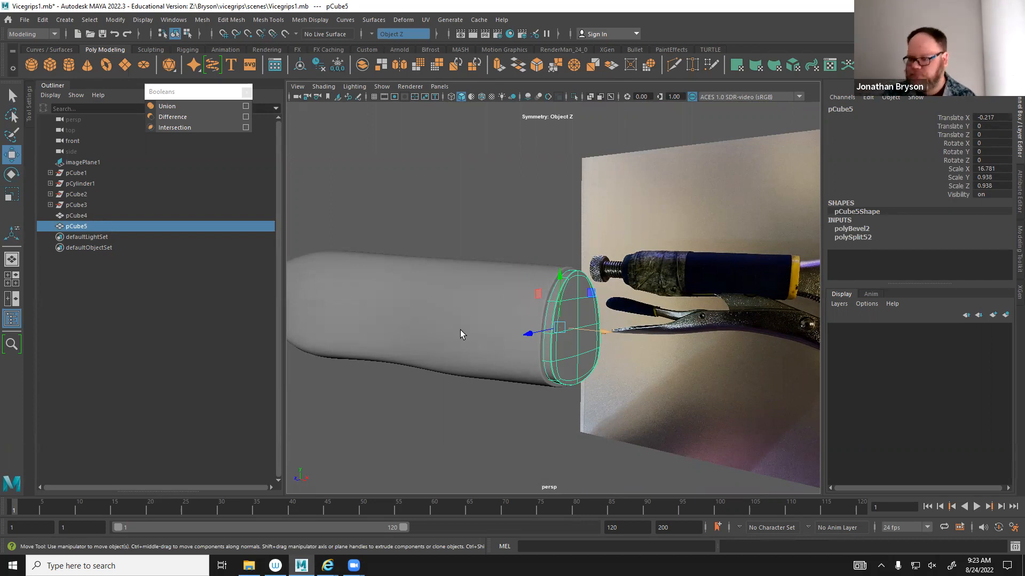
Show the cap unsmoothed and select all the faces of its flat outer end in face mode.
key("f")
left_click_drag(539, 299, 669, 363, "alt")
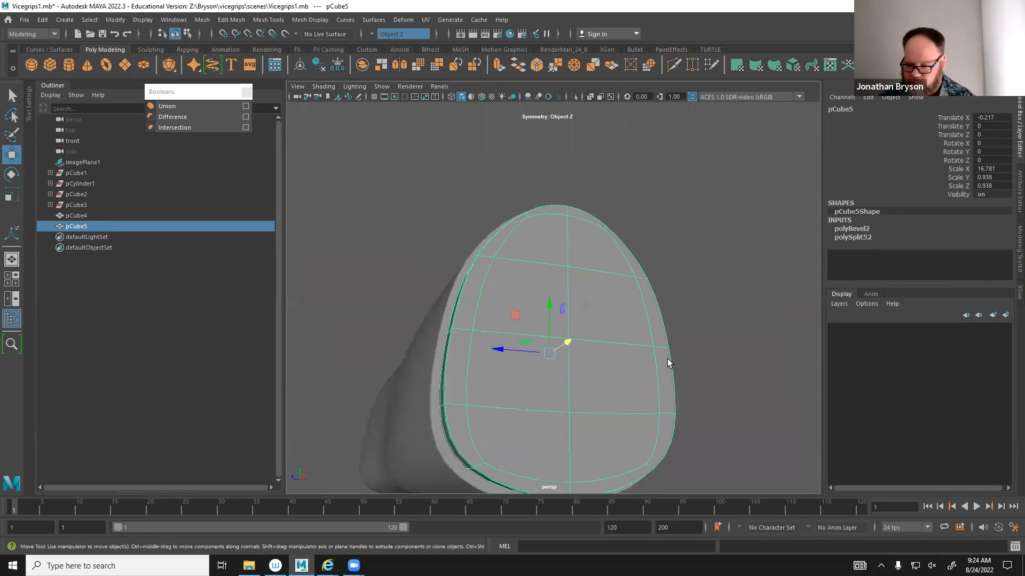
key("q")
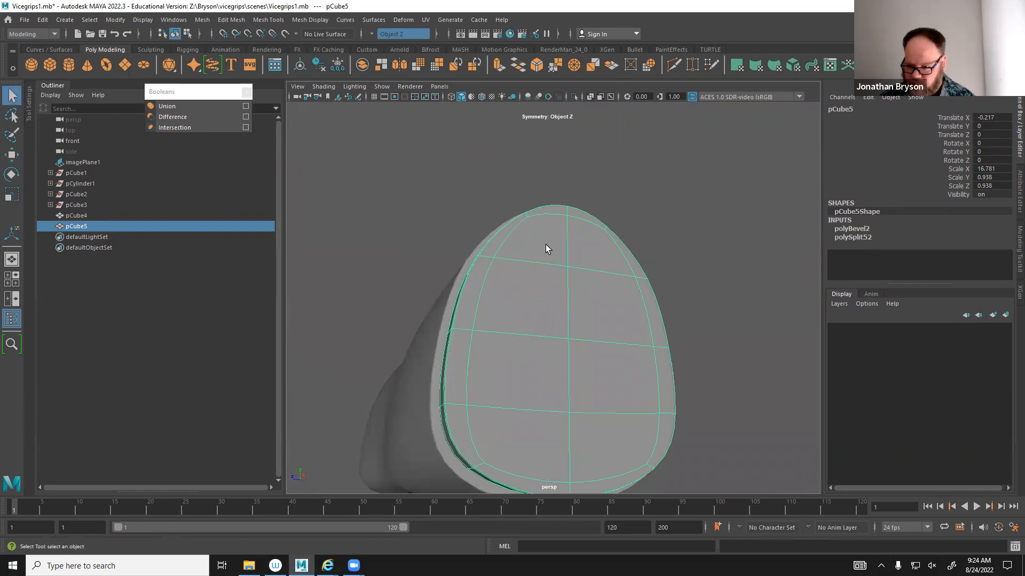
key("1")
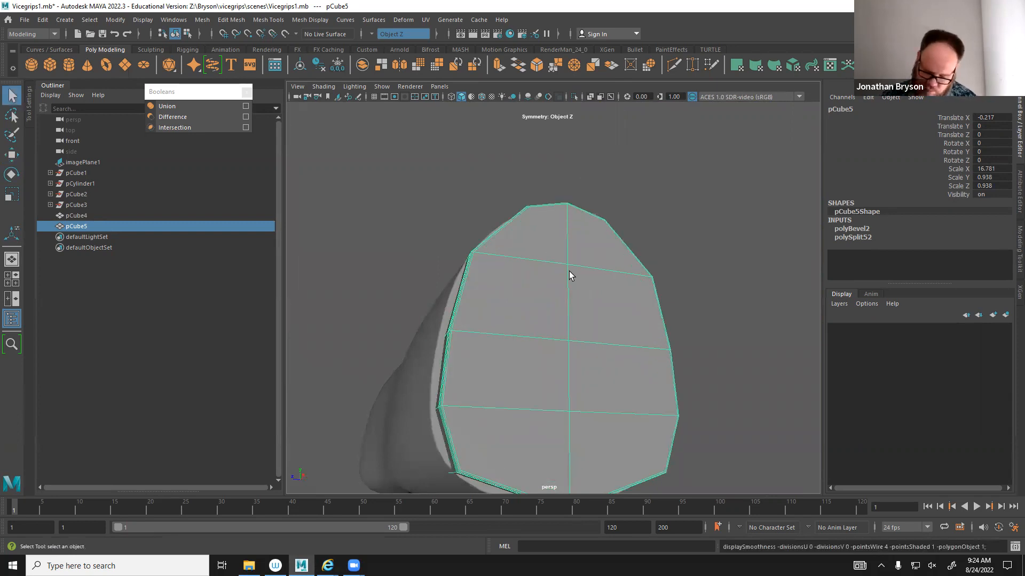
right_click_drag(511, 232, 521, 257)
left_click(530, 239)
left_click(539, 319, "shift")
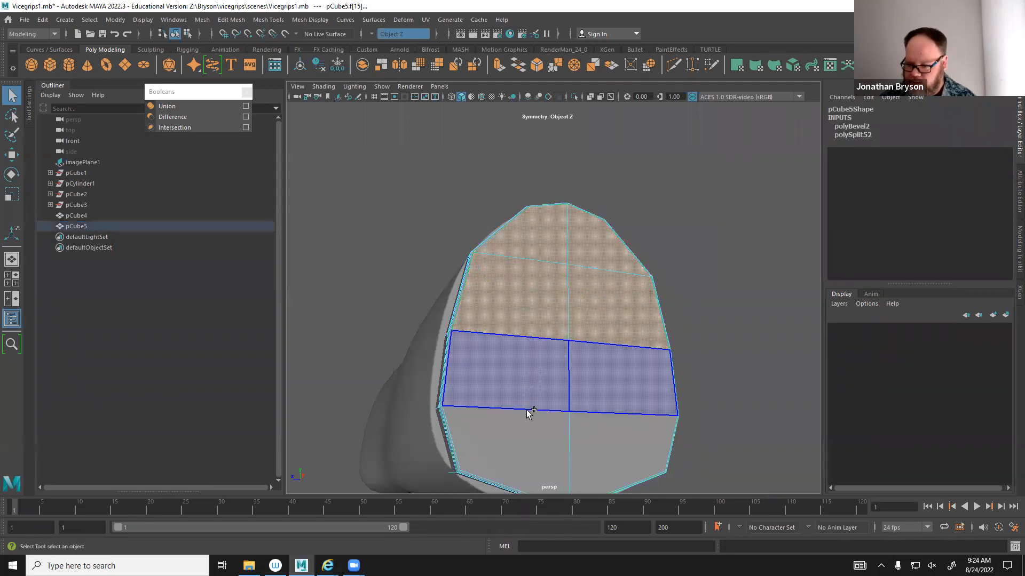
left_click(526, 410, "shift")
left_click(528, 444, "shift")
Extrude the cap's selected end faces in wireframe display and turn symmetry off for scaling.
left_click_drag(534, 321, 579, 334, "alt")
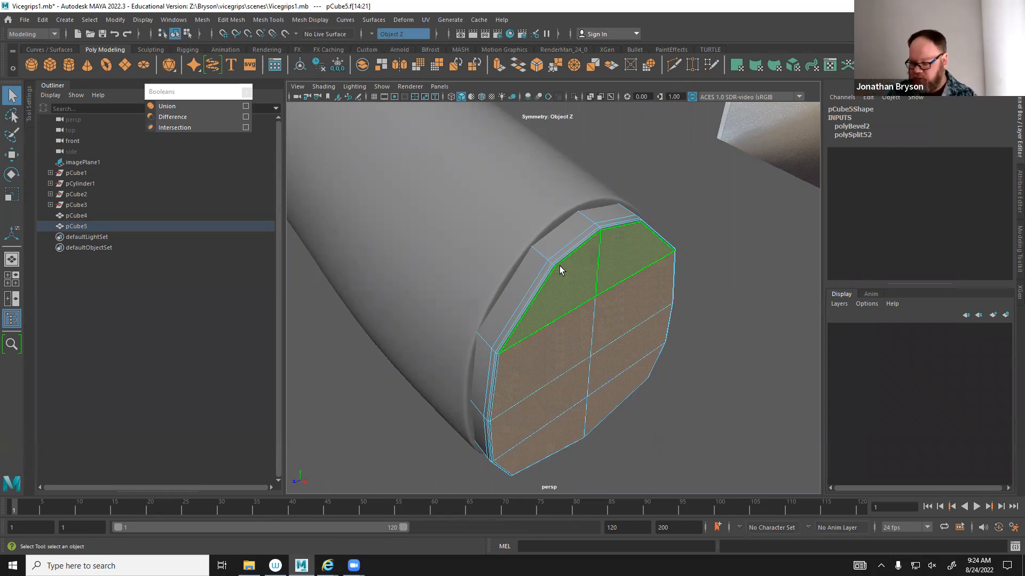
key("ctrl+e")
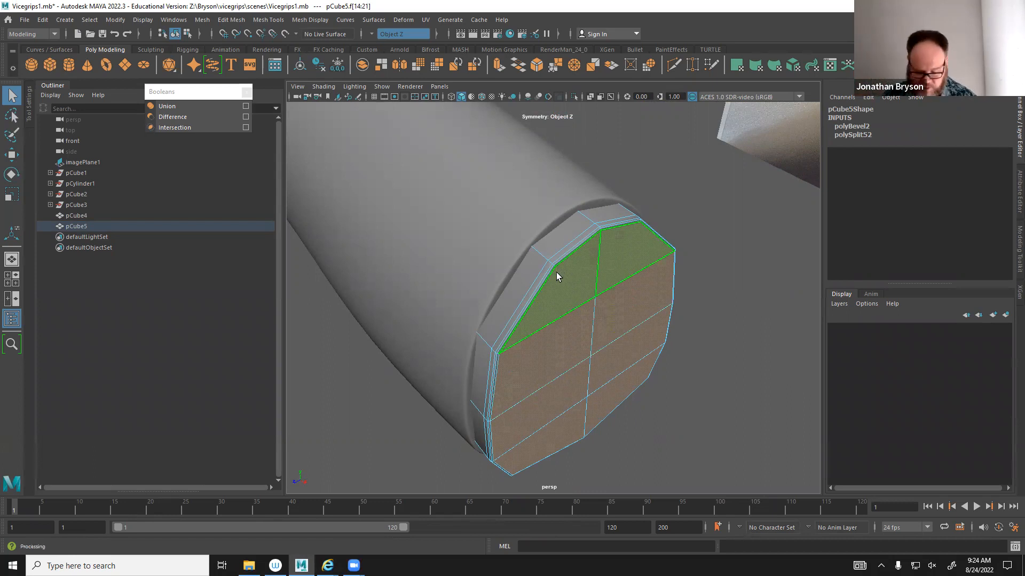
left_click_drag(586, 334, 452, 193, "alt")
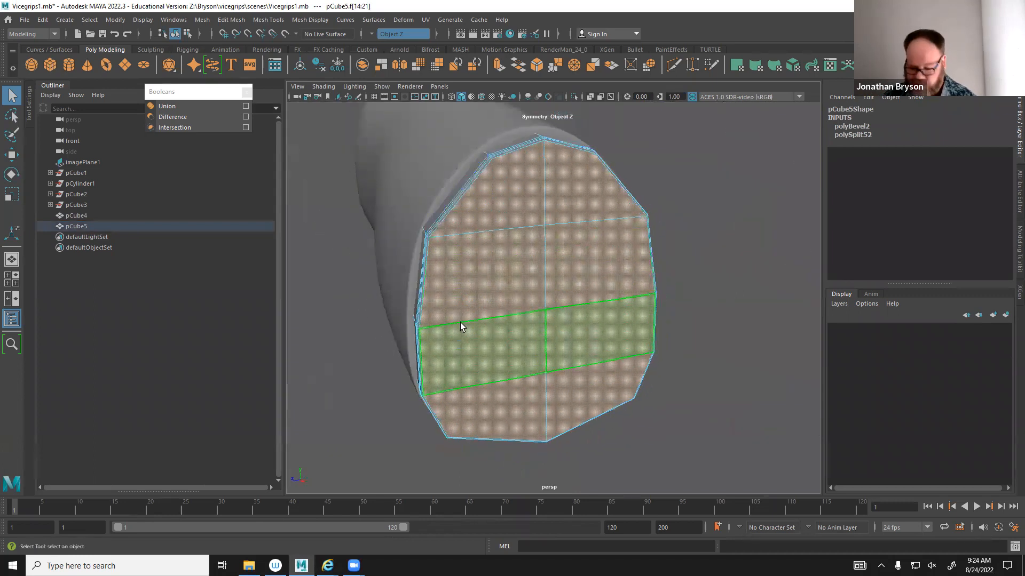
key("4")
left_click_drag(524, 297, 501, 277, "alt")
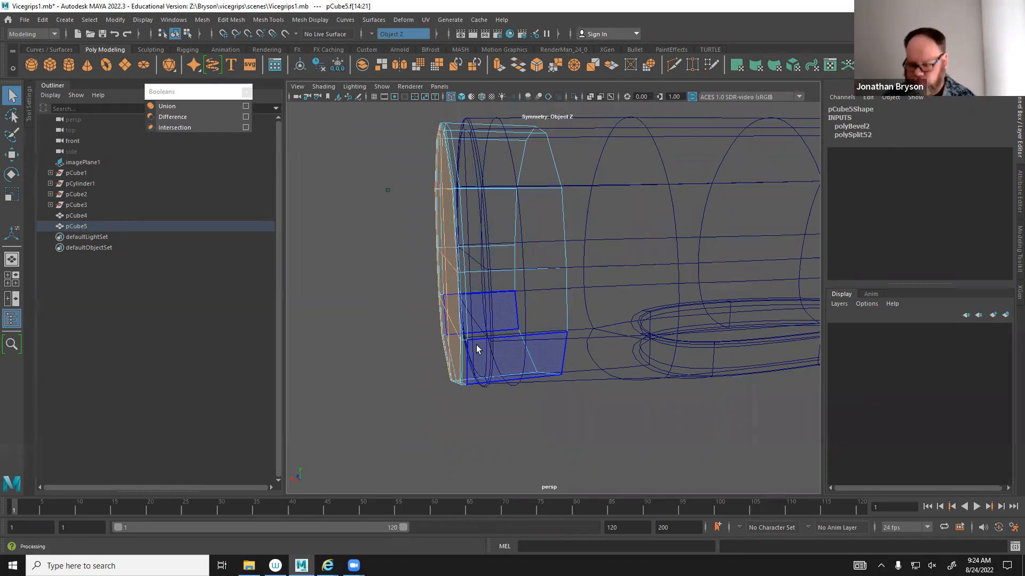
key("ctrl+e")
left_click_drag(443, 293, 496, 342, "alt")
key("r")
left_click(371, 34)
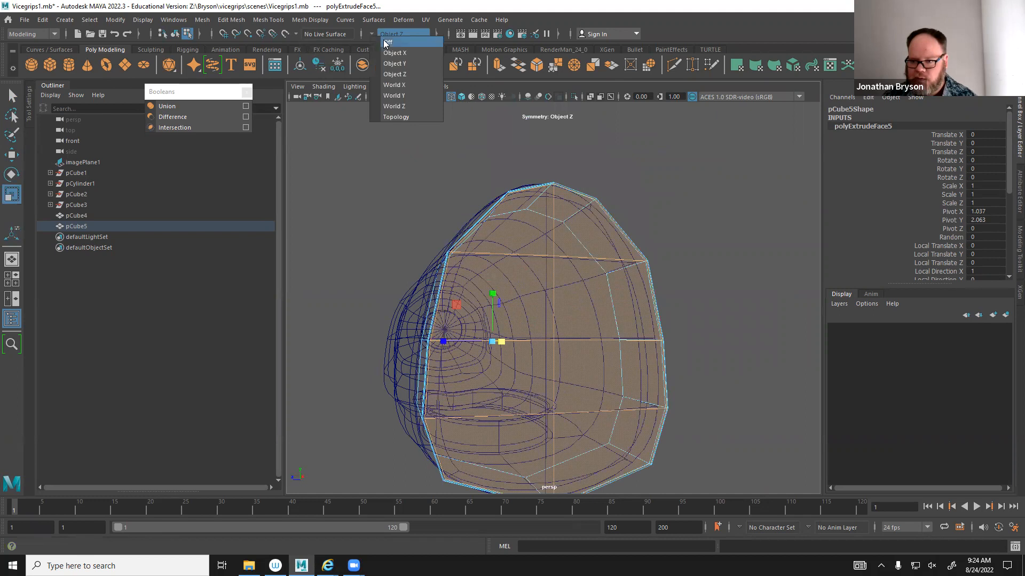
left_click(397, 42)
Reselect all eight extruded end faces of the cap and scale them evenly inward to leave a thin rim.
mouse_move(540, 327)
left_mouse_down("alt")
mouse_move(526, 294)
mouse_move(553, 322)
left_mouse_up("alt")
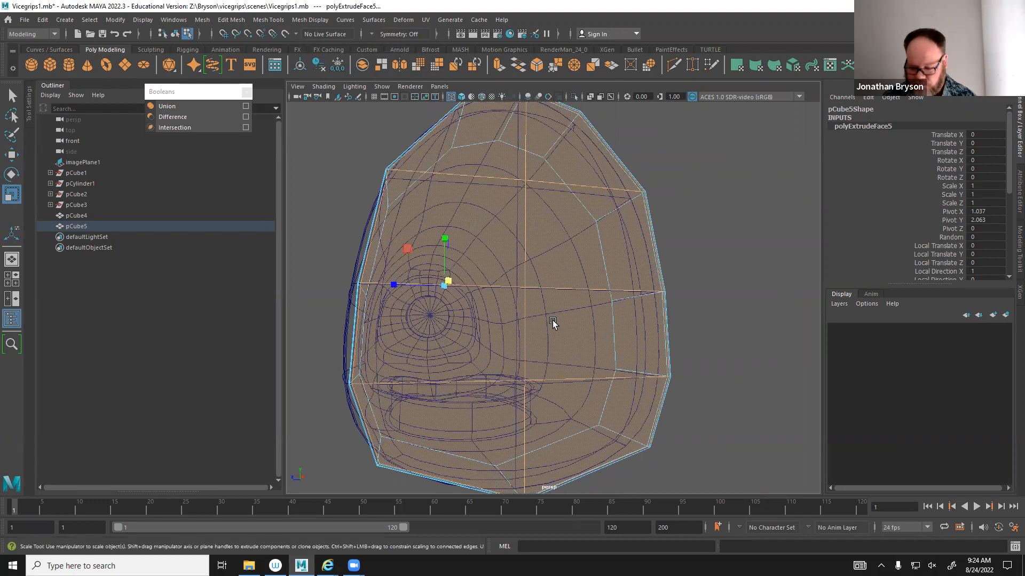
left_click_drag(487, 313, 461, 300, "alt")
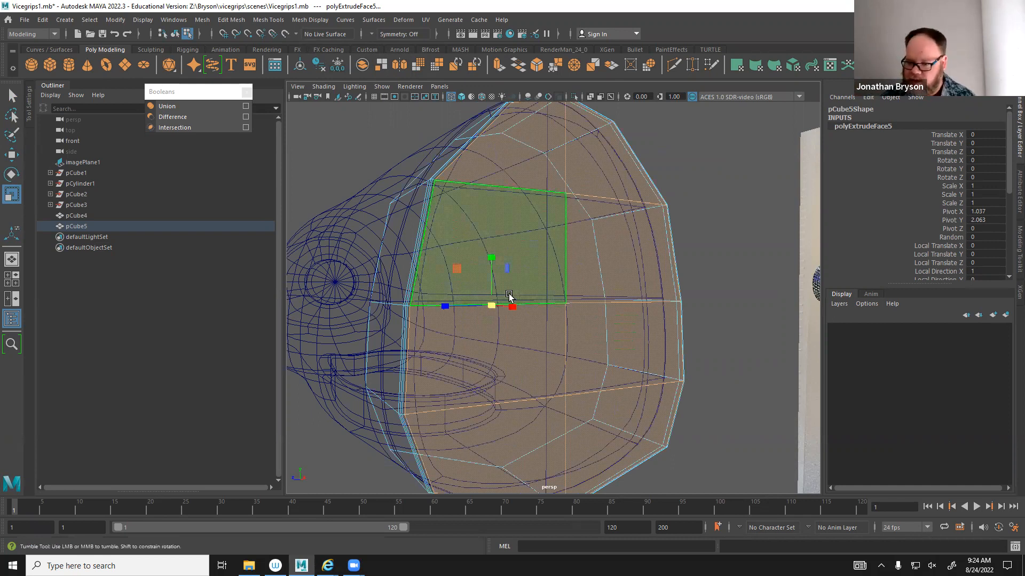
left_click_drag(510, 297, 490, 296, "alt")
left_click_drag(540, 274, 438, 246, "alt")
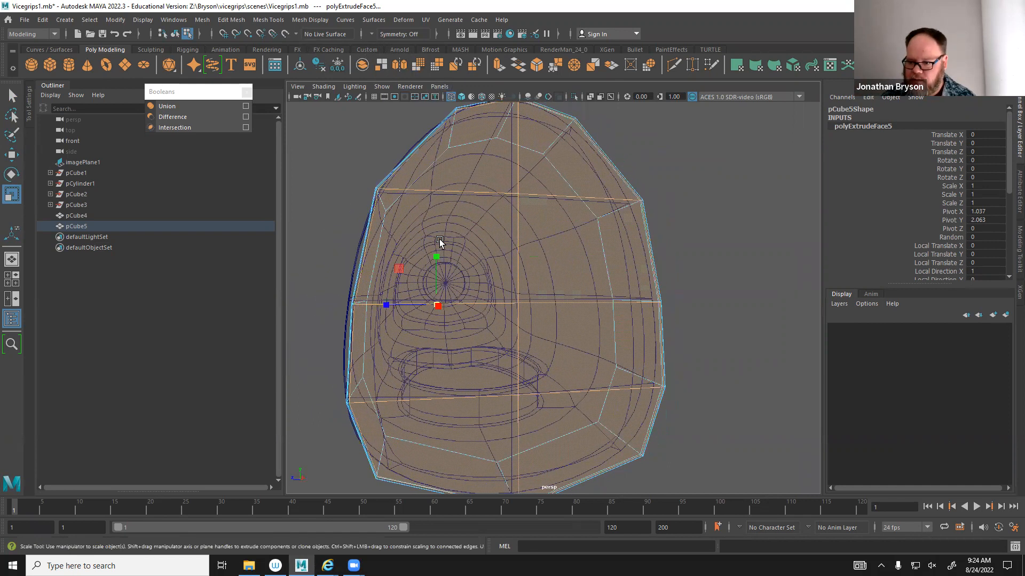
left_click(452, 246)
left_click(550, 247, "shift")
left_click(539, 384, "shift")
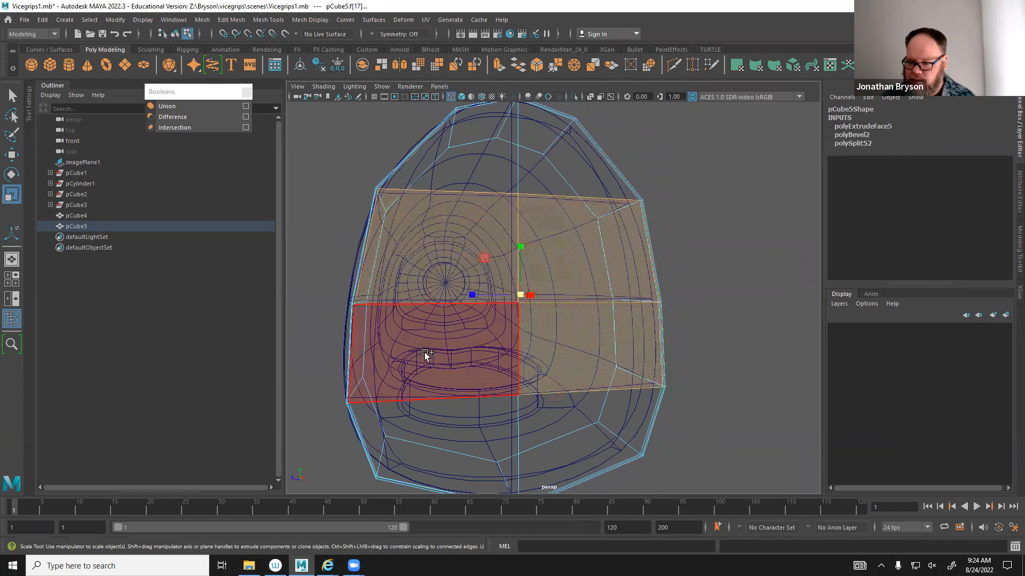
left_click(425, 355, "shift")
left_click(448, 443, "shift")
left_click(576, 422, "shift")
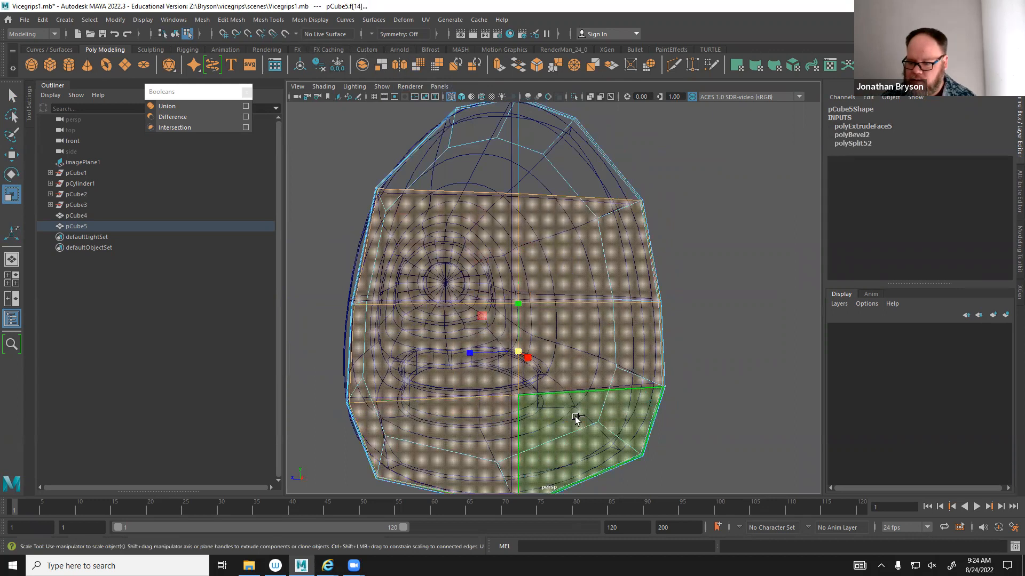
left_click(531, 146, "shift")
left_click(464, 155, "shift")
left_click_drag(519, 366, 522, 323, "alt")
key("ctrl+z")
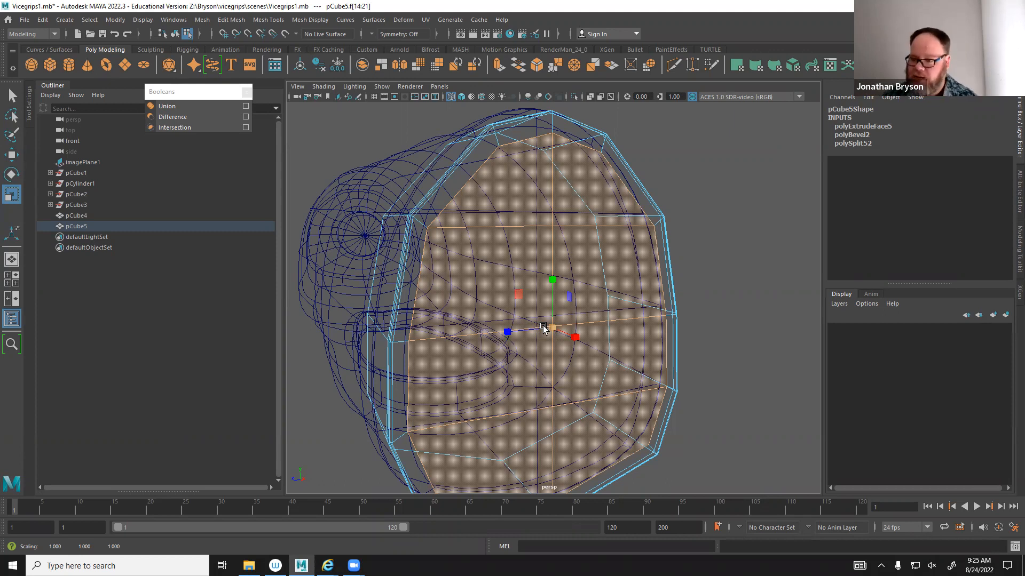
Extrude the inset end faces into the cap to a Local Translate Z of -0.743 and delete them, leaving the cap open.
scroll(515, 292, "up", 5)
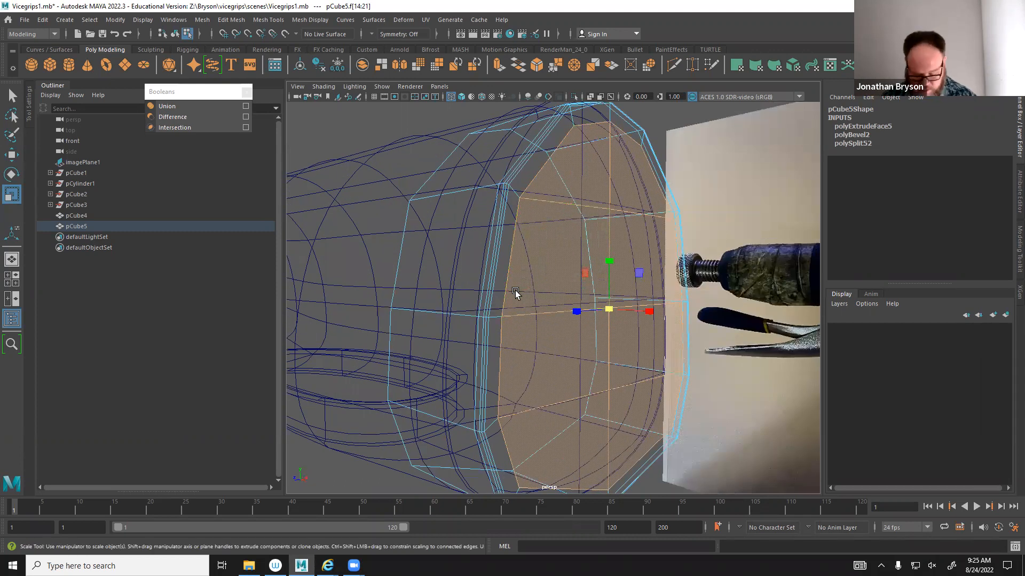
left_click_drag(549, 297, 523, 288, "alt")
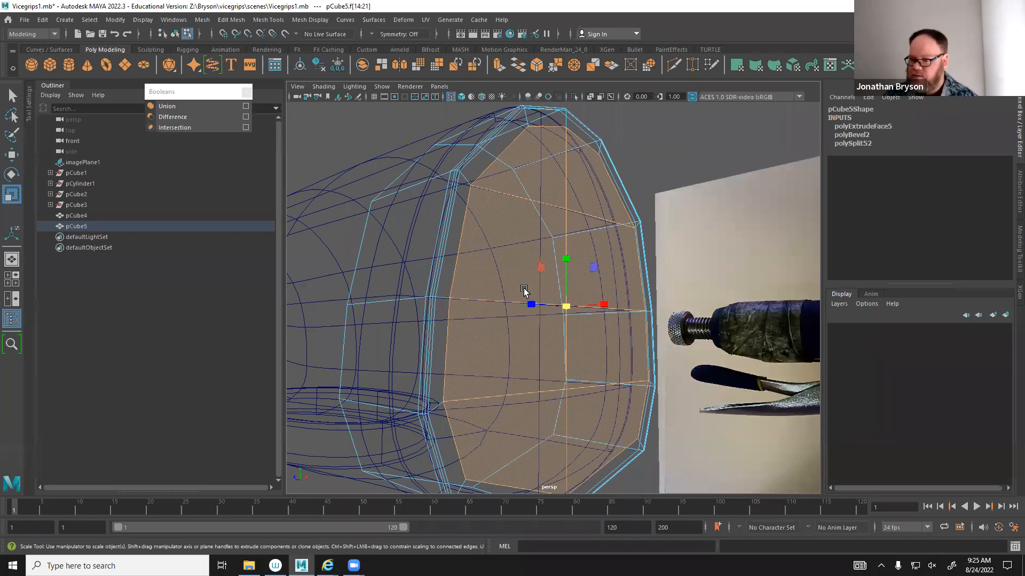
left_click_drag(523, 288, 555, 297, "alt")
key("ctrl+e")
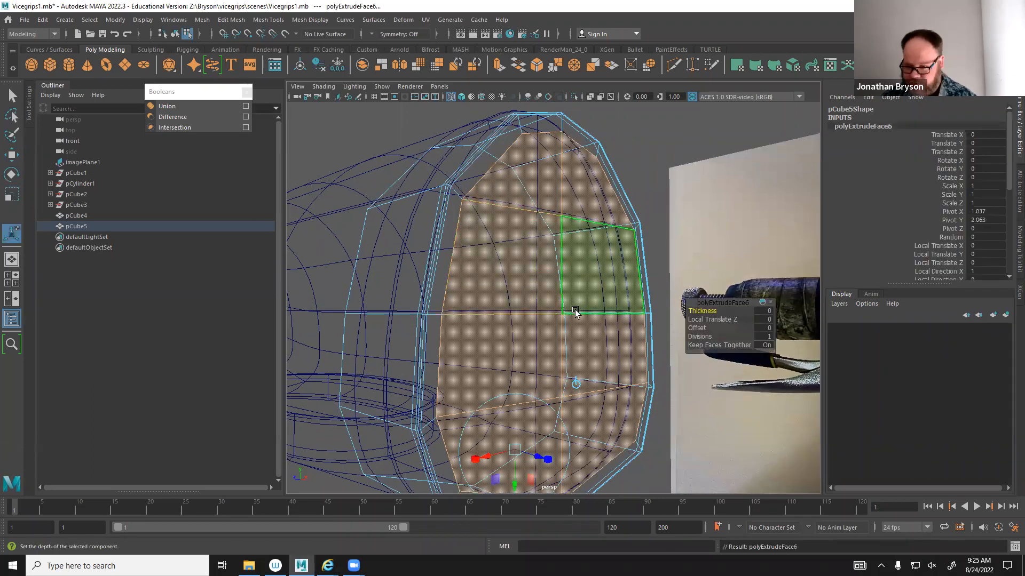
left_click_drag(556, 371, 483, 395, "alt")
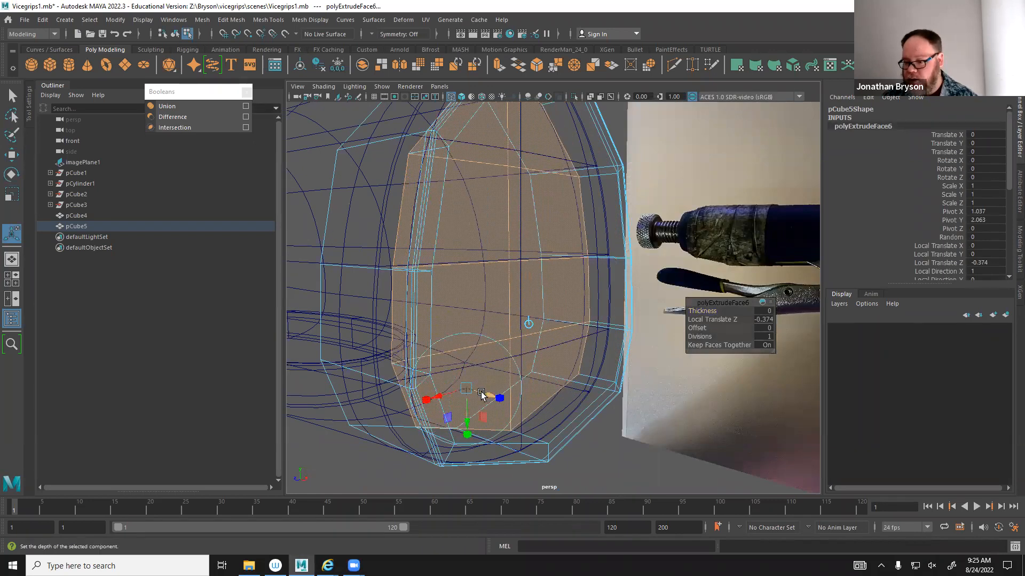
left_click_drag(537, 369, 515, 419, "alt")
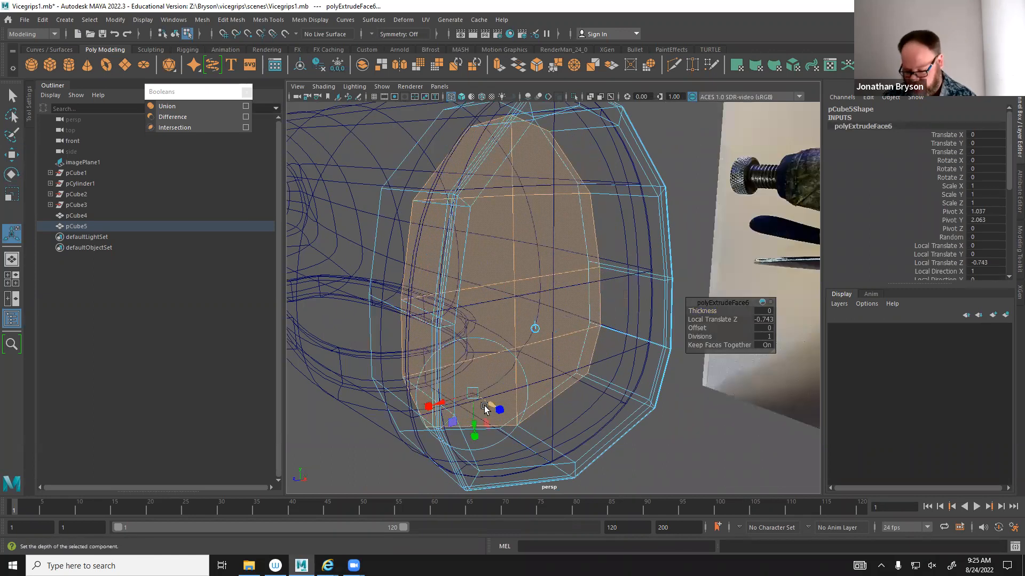
left_click(483, 409)
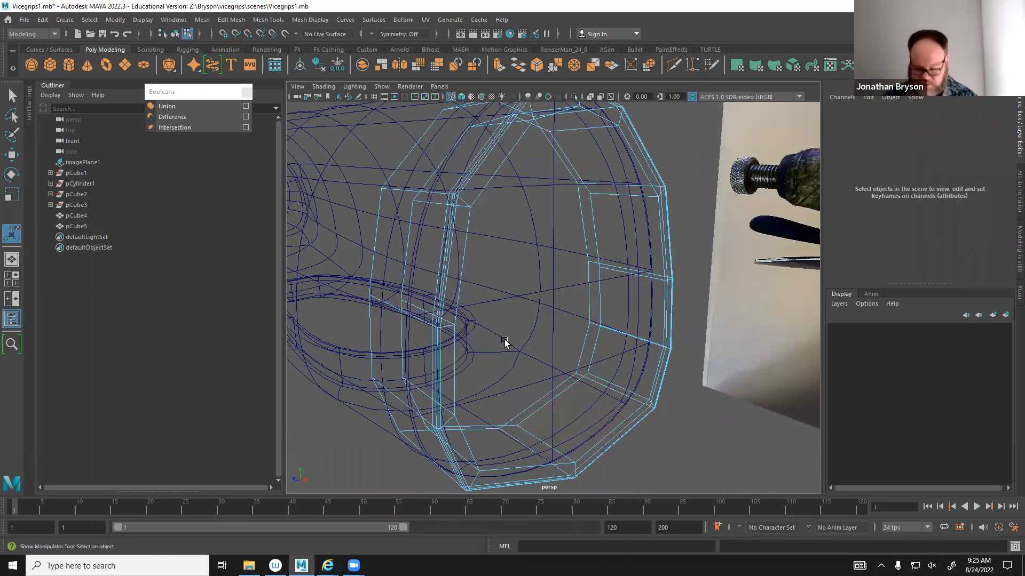
Preview the open cap smoothed and shaded, and examine its rim and inner wall up close.
key("3")
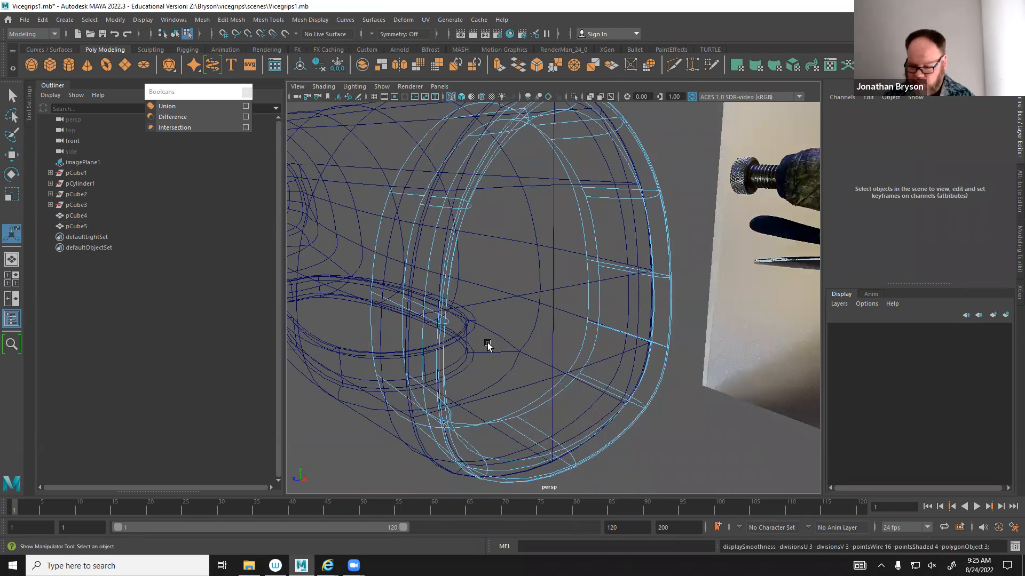
key("5")
key("ctrl+z")
mouse_move(534, 296)
left_mouse_down("alt")
mouse_move(519, 270)
mouse_move(539, 317)
mouse_move(579, 254)
left_mouse_up("alt")
scroll(486, 306, "up", 3)
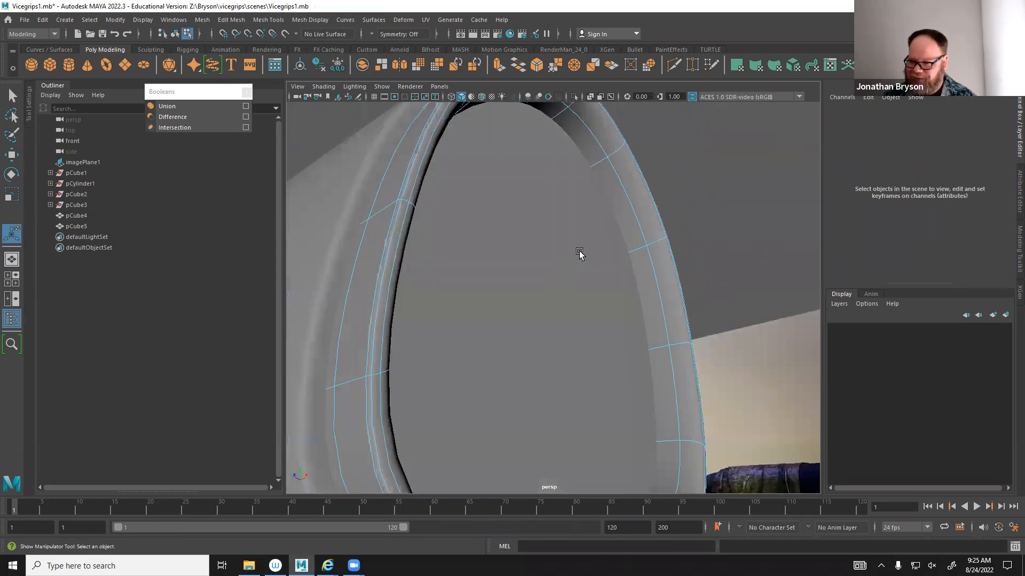
left_click(626, 183)
mouse_move(631, 194)
left_mouse_down("alt")
mouse_move(669, 228)
mouse_move(558, 234)
mouse_move(629, 206)
left_mouse_up("alt")
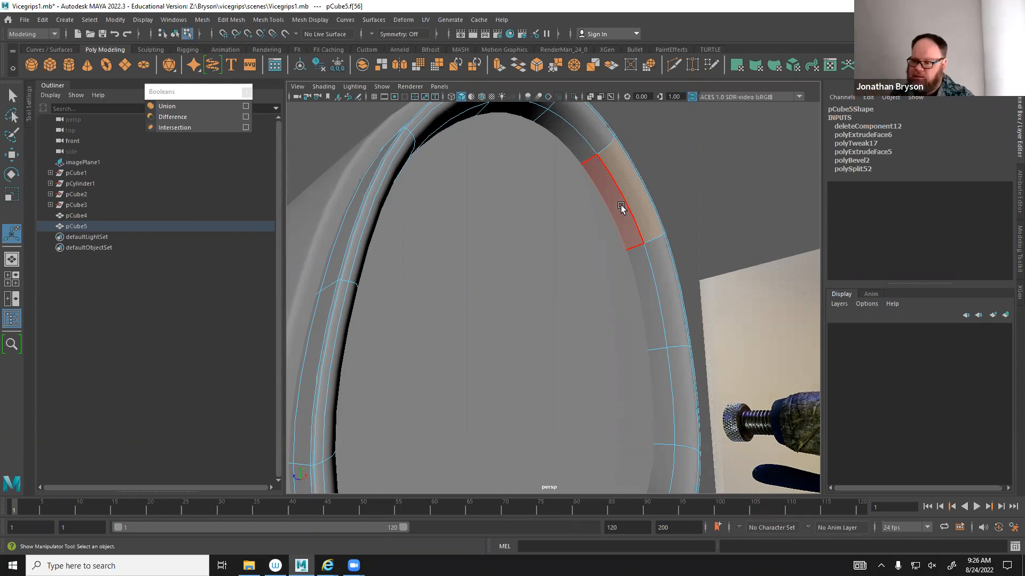
Select the full loop of the unsmoothed cap's inner wall faces and move it slightly along X into the cap.
key("1")
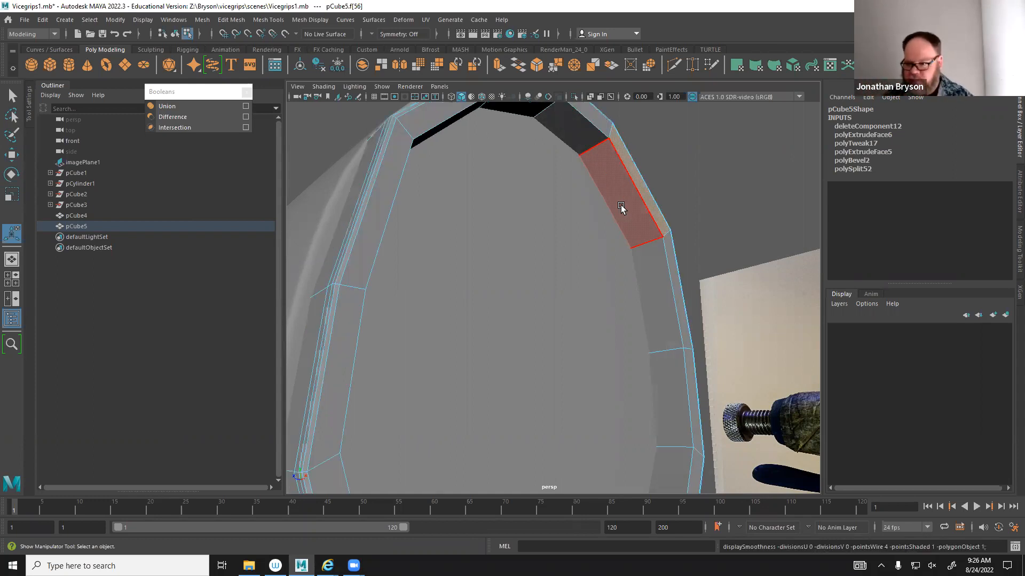
left_click(640, 281)
double_click(641, 283, "shift")
left_click_drag(645, 294, 524, 324, "alt")
key("r")
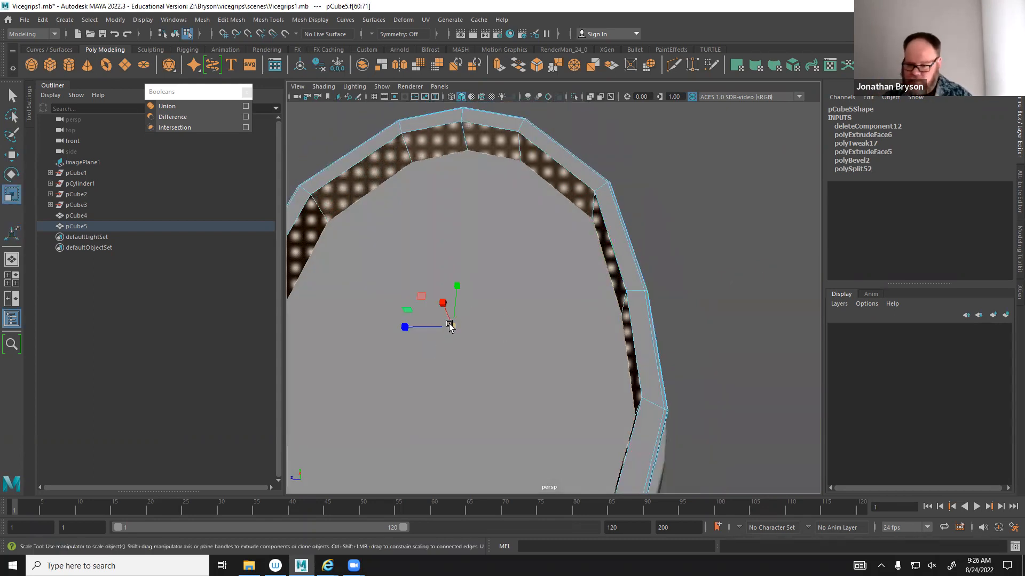
left_click_drag(453, 325, 375, 336)
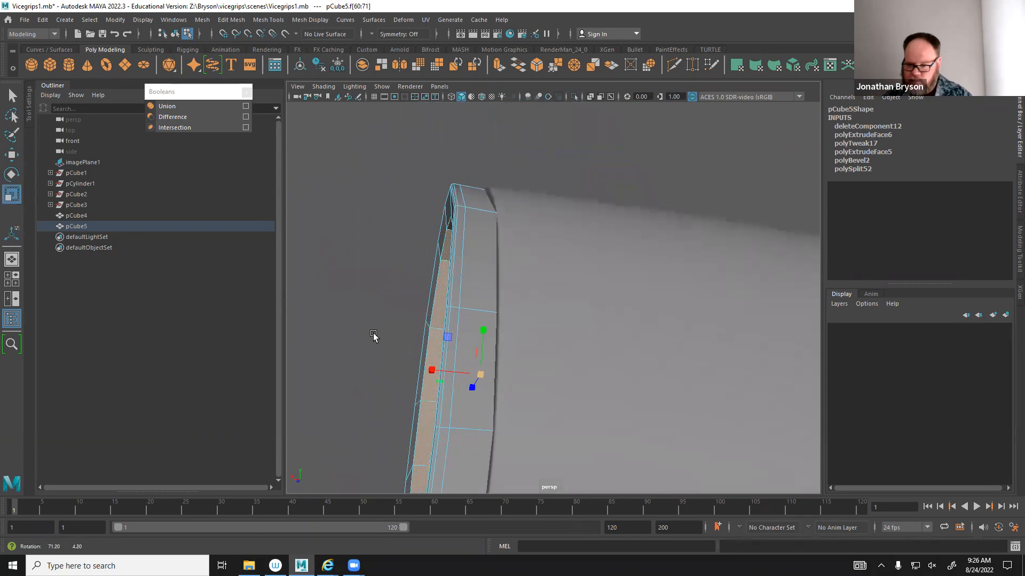
key("w")
left_click_drag(432, 363, 464, 320)
Preview the hollow cap smoothed against the handle and return to object mode.
left_click_drag(389, 337, 457, 308, "alt")
key("3")
left_click_drag(400, 338, 465, 212, "alt")
left_click_drag(372, 269, 451, 259, "alt")
right_click_drag(453, 257, 490, 240)
left_click(464, 199)
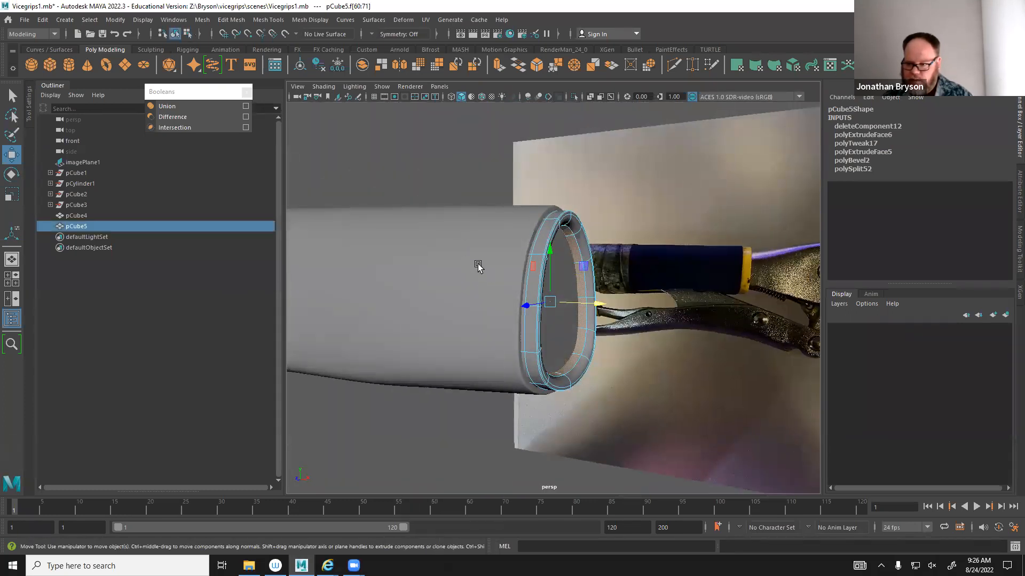
Select the handle from its holed end and show it unsmoothed in vertex mode.
scroll(480, 267, "down", 5)
left_click_drag(482, 270, 545, 305, "alt")
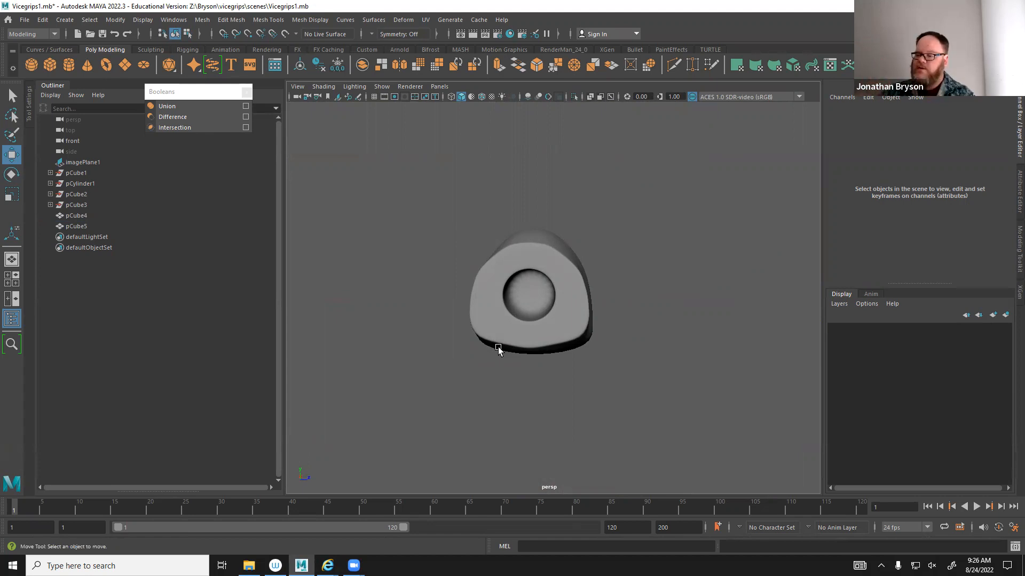
left_click(523, 338)
left_click_drag(523, 339, 617, 354, "alt")
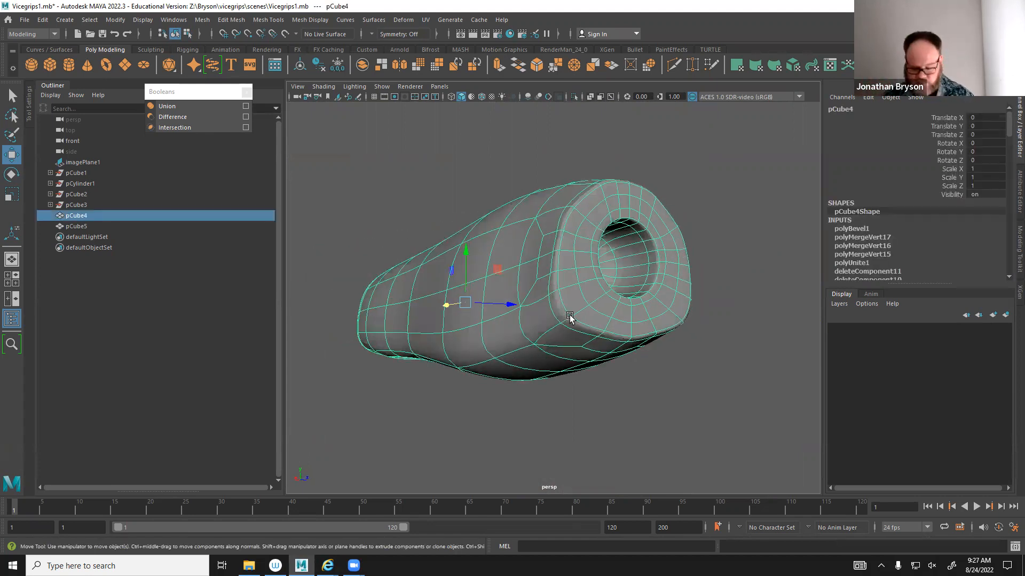
key("1")
right_click_drag(568, 271, 508, 271)
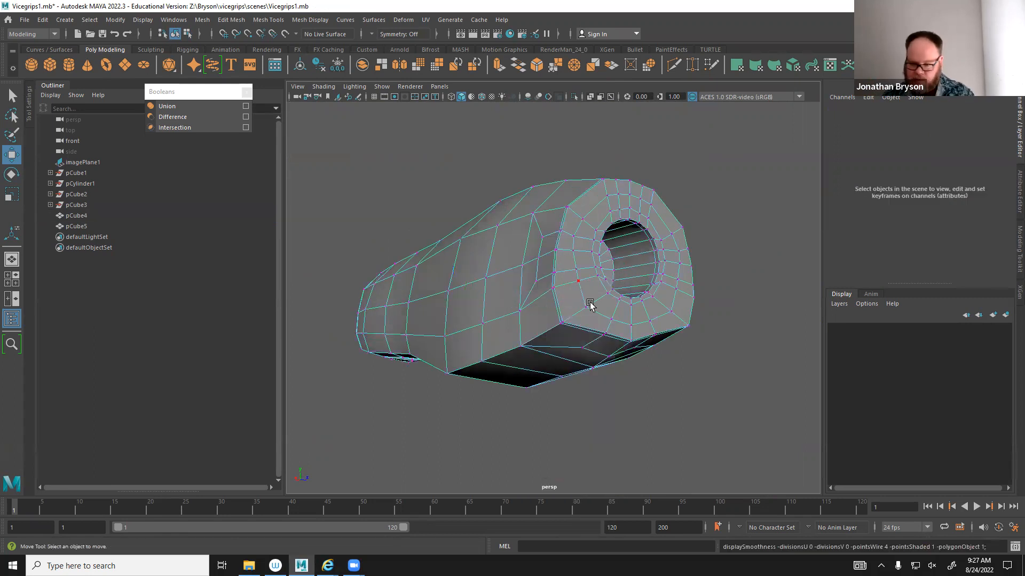
Select the lower corner vertex of the handle's holed end, turn on soft selection and set symmetry to Object Z.
left_click(561, 322)
key("b")
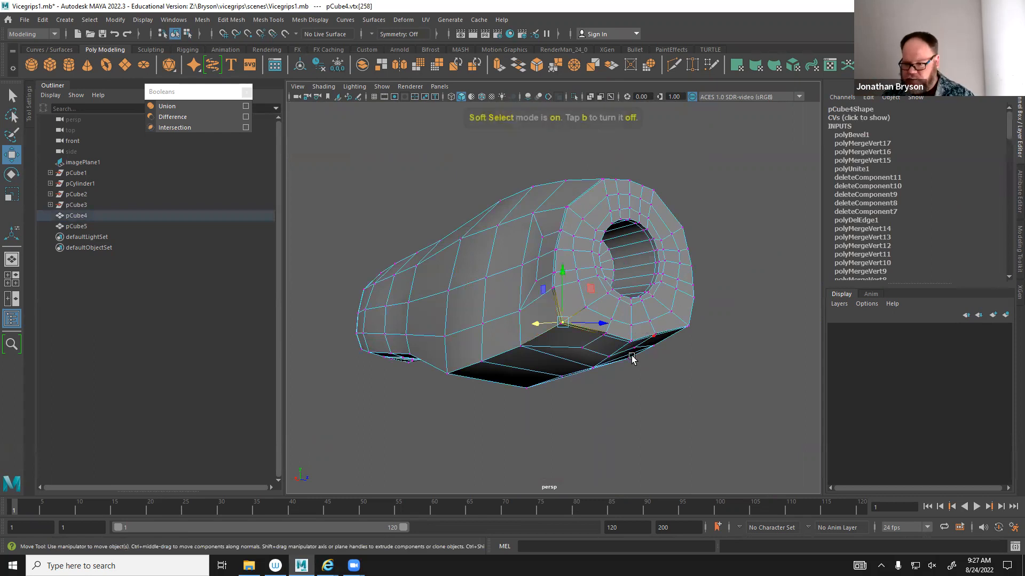
left_click(371, 33)
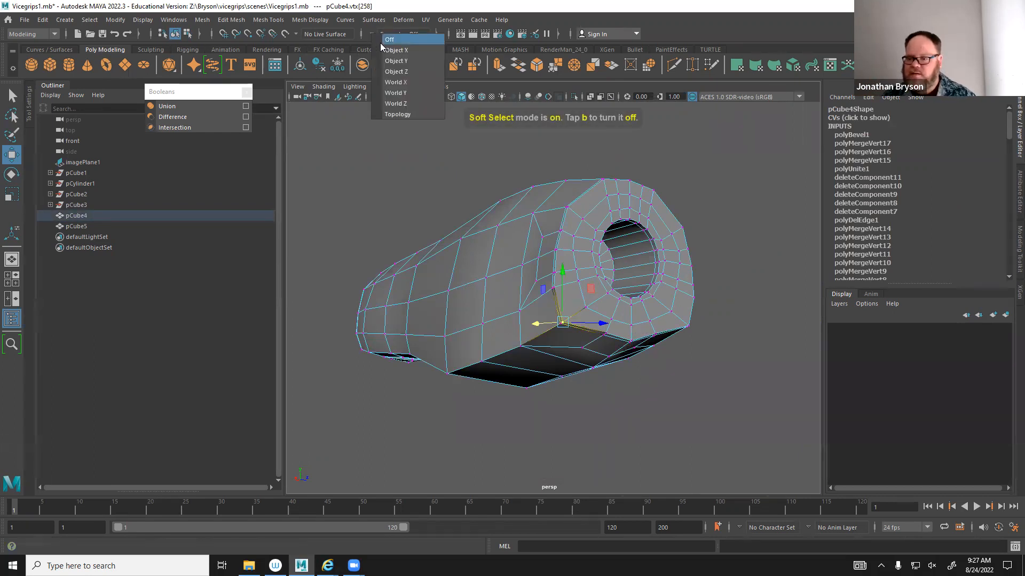
left_click(410, 72)
Select the mirrored lower corner vertices of the end face with soft selection at a falloff radius of 0.67.
left_click_drag(691, 290, 626, 282, "alt")
right_click_drag(615, 291, 558, 275, "alt")
left_click_drag(558, 276, 558, 264, "alt")
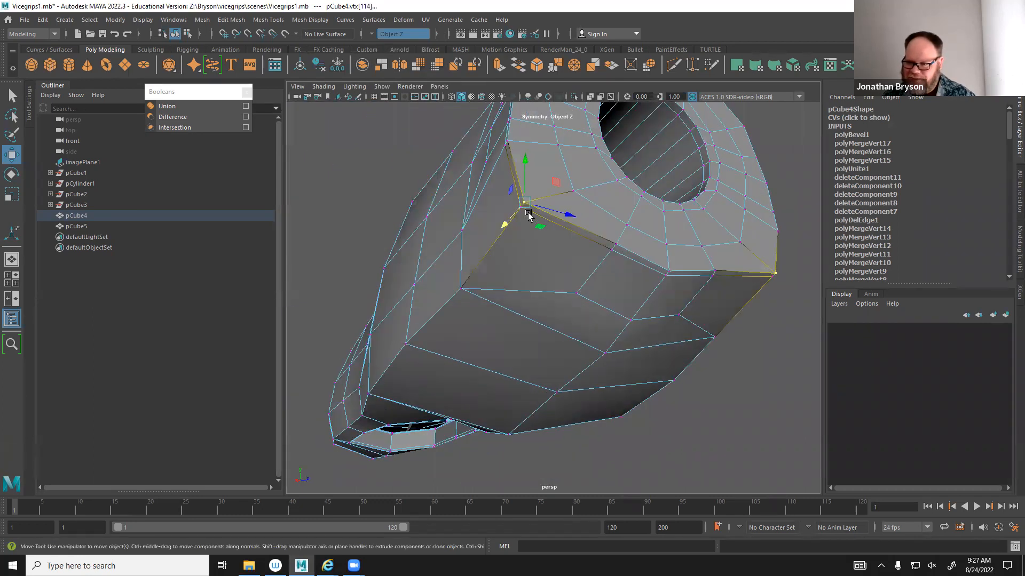
left_click(508, 141)
left_click_drag(512, 203, 555, 300, "alt")
left_click(525, 272)
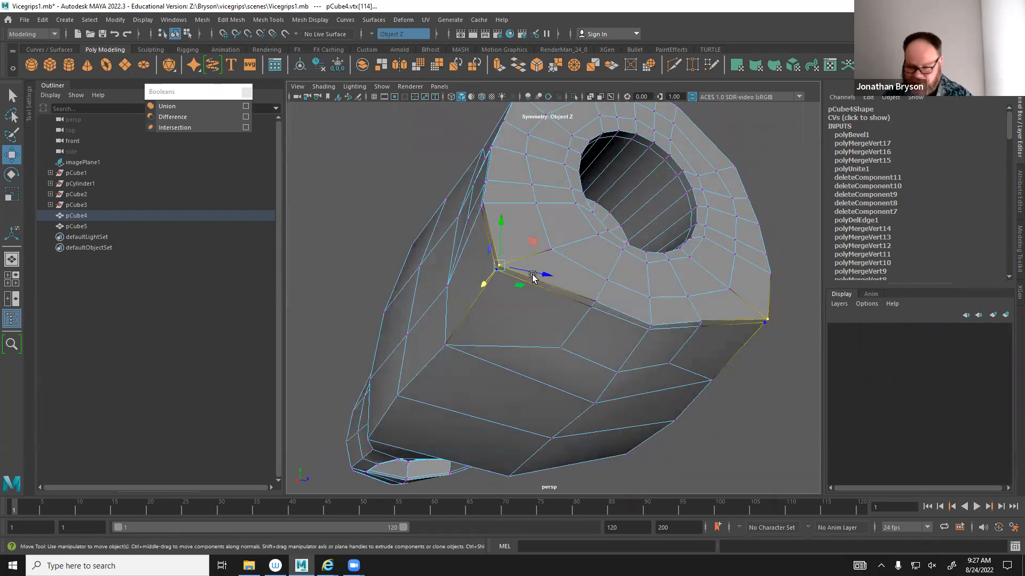
key("b")
left_click_drag(511, 268, 541, 354)
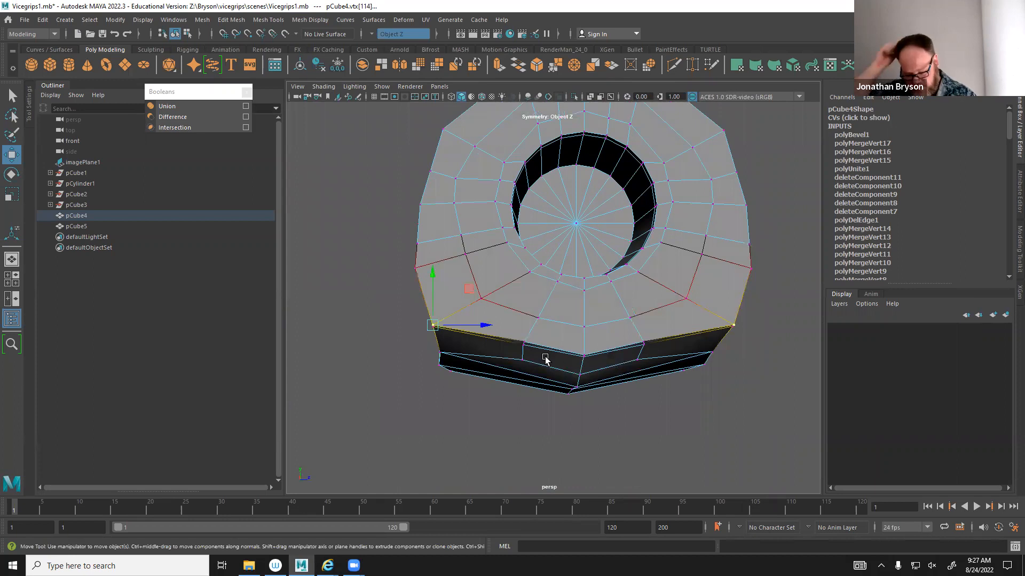
key("b")
key("b")
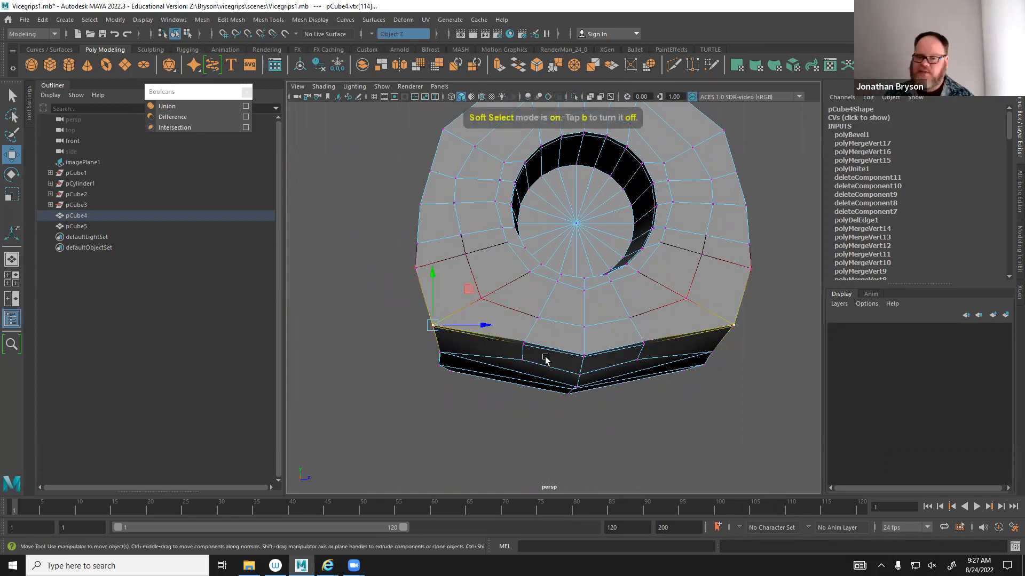
Close the floating Booleans window and add a middle point to the Move tool's soft selection falloff curve.
double_click(12, 155)
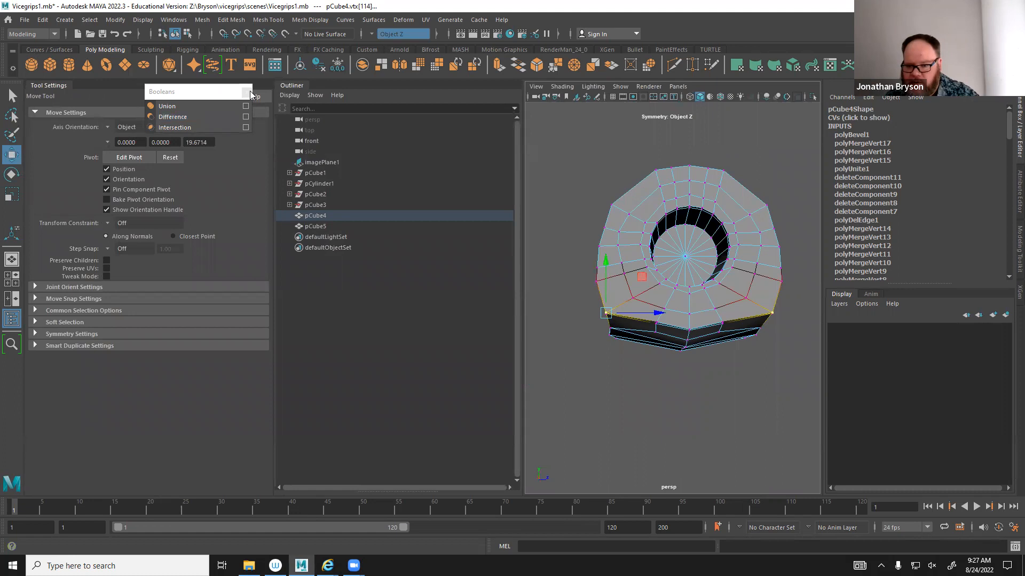
left_click(248, 92)
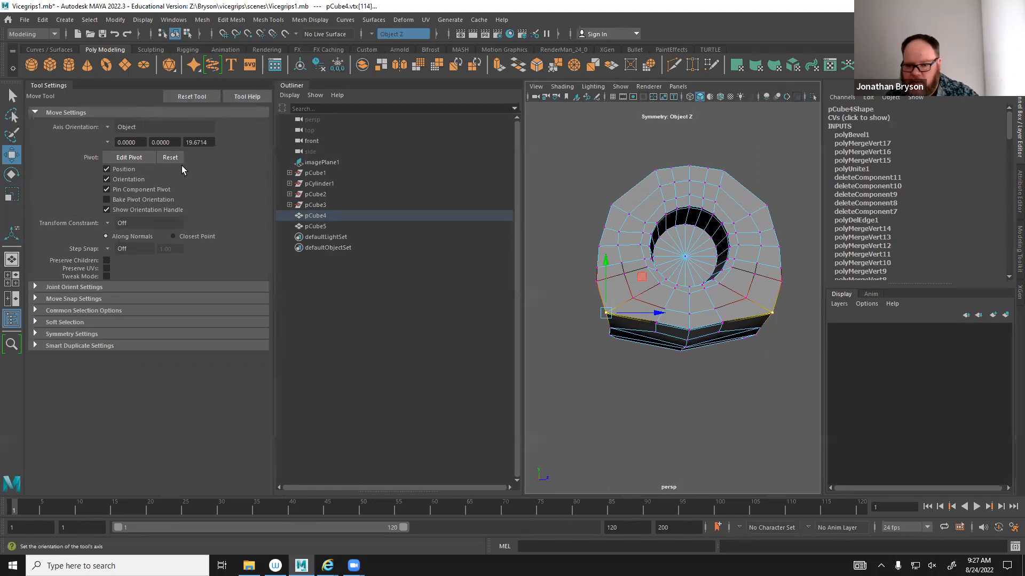
left_click(36, 322)
scroll(133, 293, "down", 2)
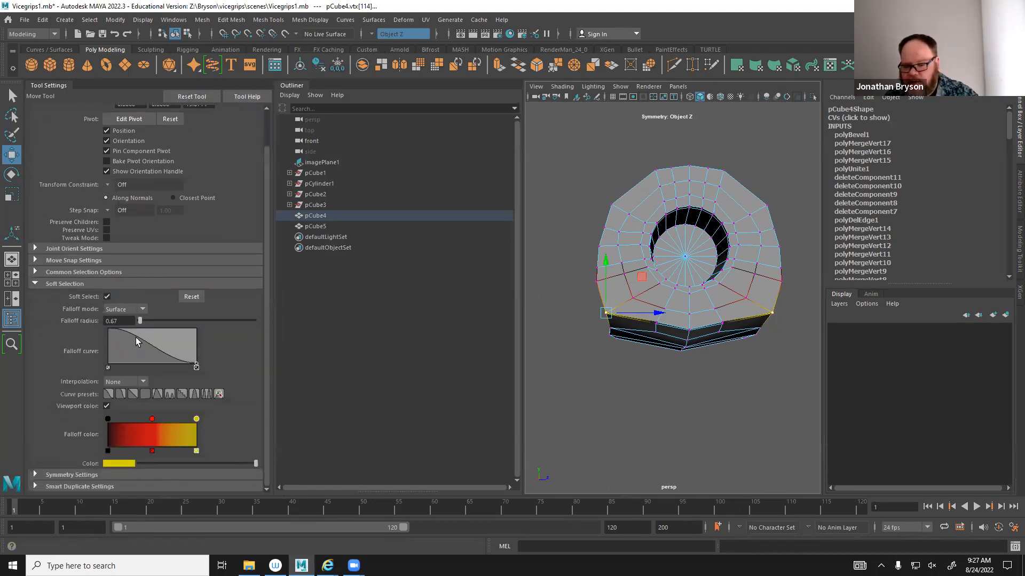
mouse_move(148, 348)
left_mouse_down()
mouse_move(154, 340)
mouse_move(148, 347)
left_mouse_up()
left_click(107, 296)
left_click(107, 297)
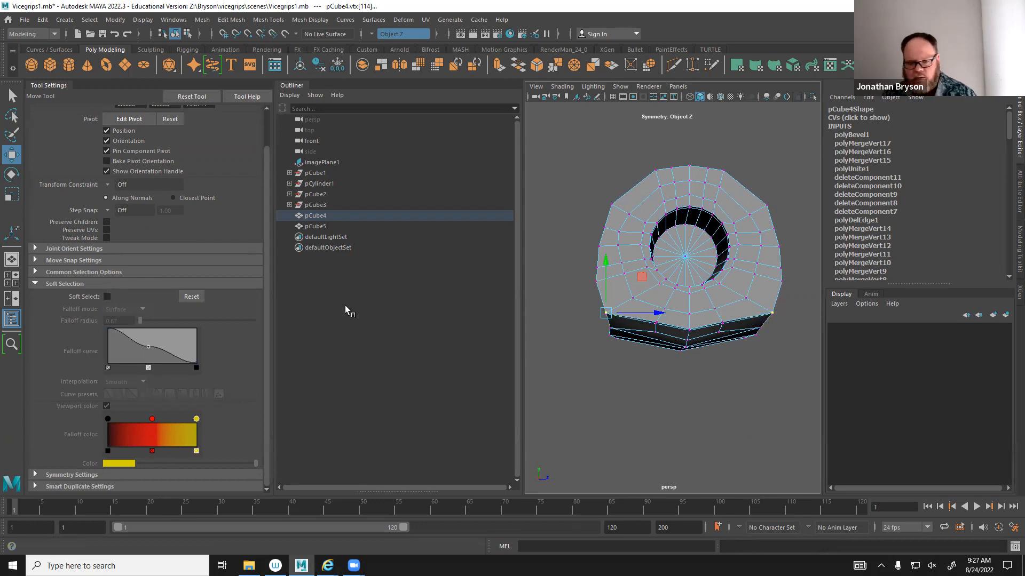
Set the soft selection falloff radius to 0.89 and move the lower corner vertices inward to round the end face.
middle_click_drag(763, 313, 751, 306, "alt")
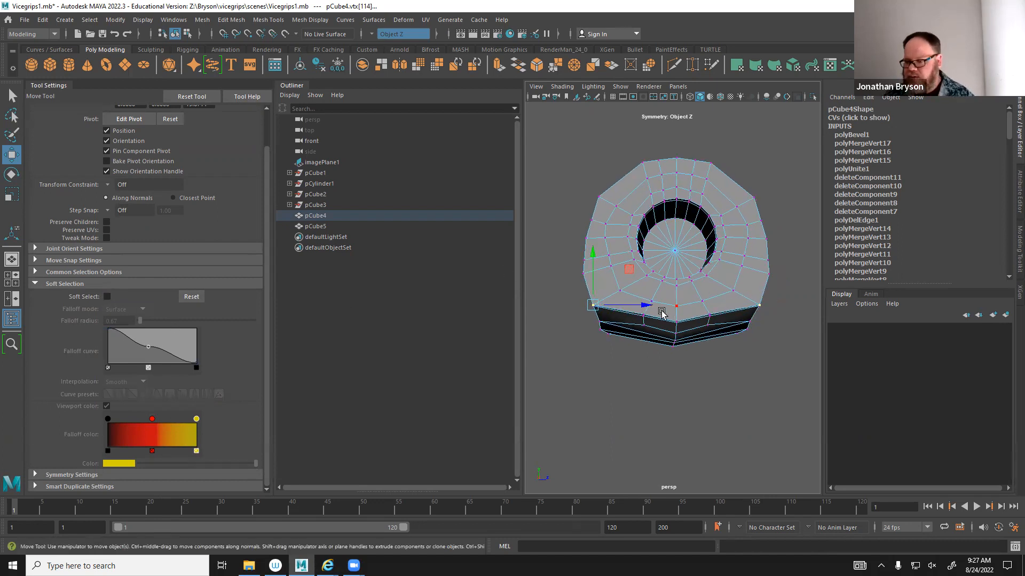
left_click_drag(592, 306, 667, 323)
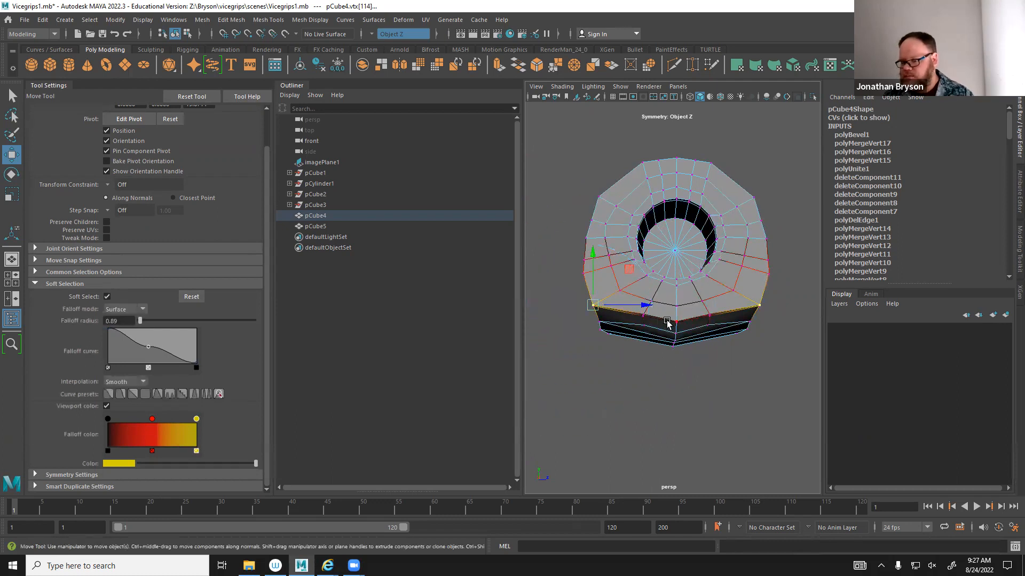
mouse_move(590, 306)
left_mouse_down()
mouse_move(614, 291)
mouse_move(607, 302)
left_mouse_up()
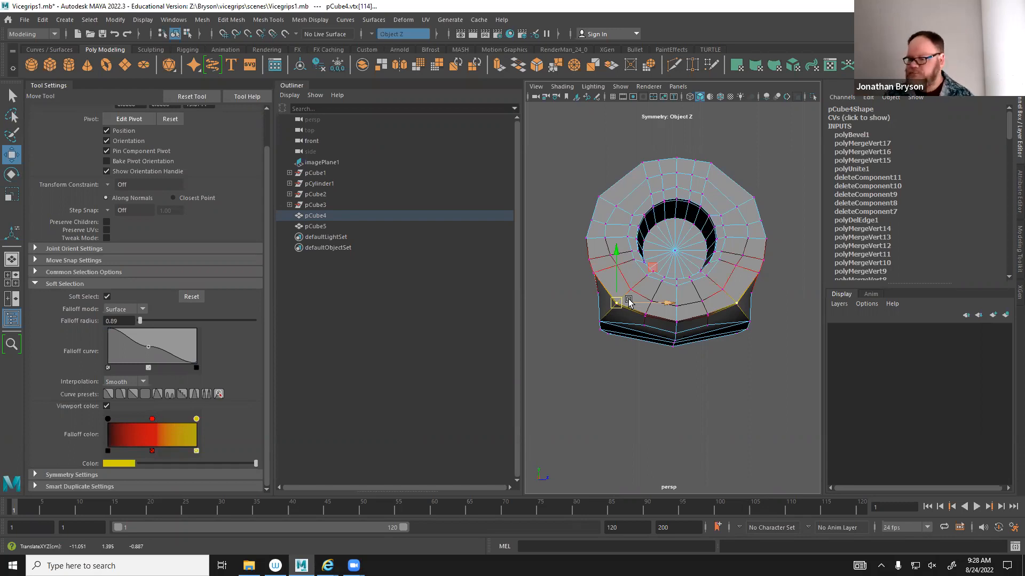
Move the side and upper vertices of the end face's outer rim toward the hole to round the outline.
left_click_drag(598, 332, 685, 318, "alt")
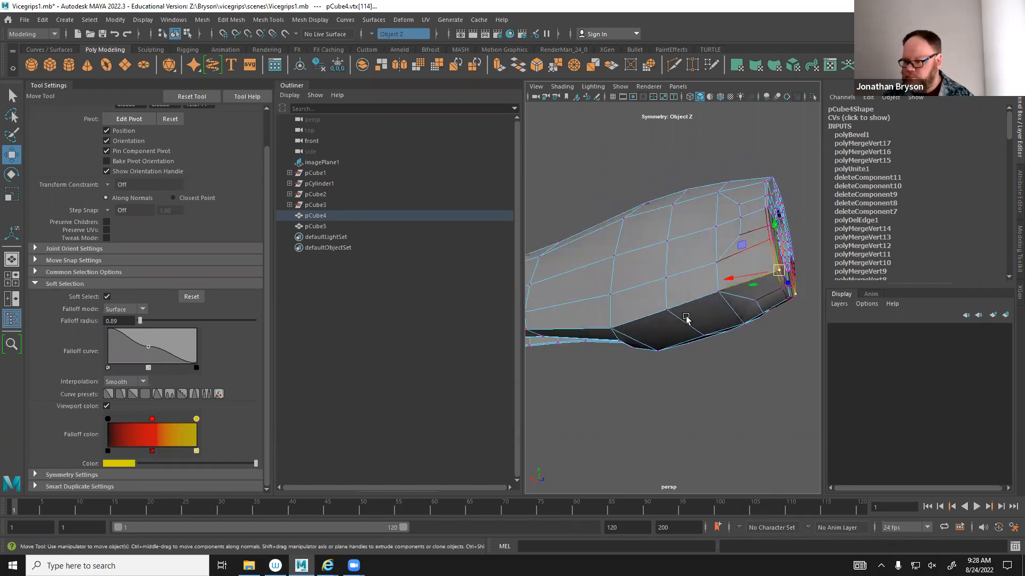
middle_click_drag(685, 318, 614, 351, "alt")
mouse_move(614, 346)
right_mouse_down("alt")
mouse_move(641, 361)
mouse_move(619, 353)
right_mouse_up("alt")
left_click_drag(619, 353, 638, 355, "alt")
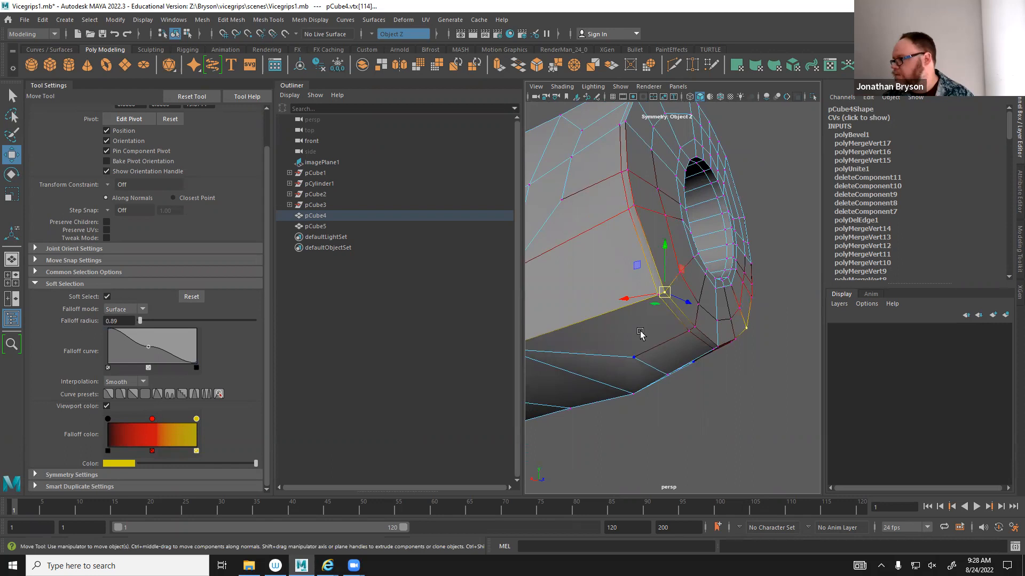
mouse_move(652, 341)
left_mouse_down("alt")
mouse_move(698, 348)
mouse_move(632, 353)
mouse_move(636, 339)
left_mouse_up("alt")
middle_click_drag(636, 338, 714, 347, "alt")
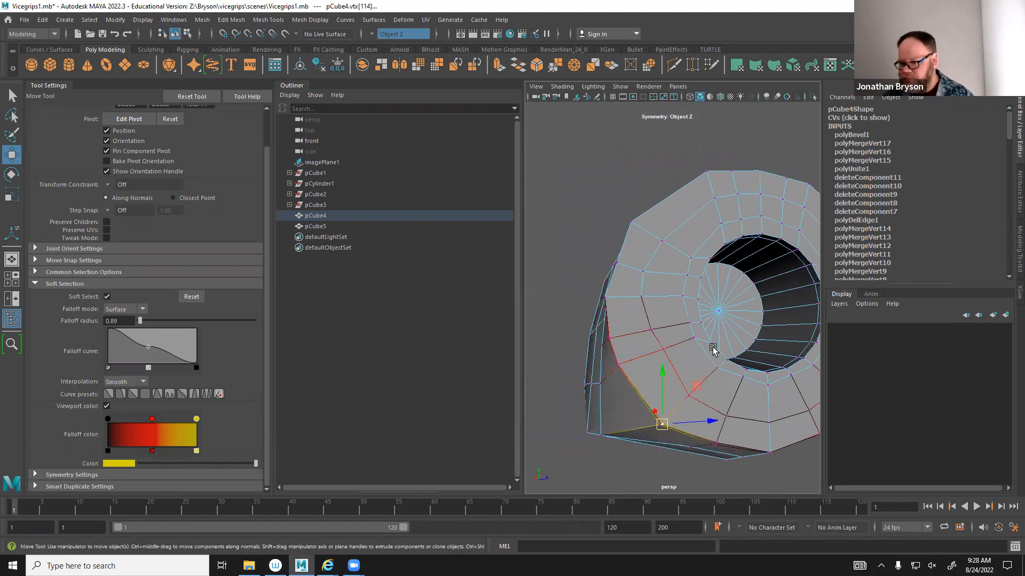
left_click(605, 300)
left_click_drag(644, 332, 618, 269, "alt")
left_click(602, 228)
left_click_drag(633, 198, 652, 193)
left_click_drag(651, 193, 729, 144)
left_click(694, 178)
Pull the mid-side vertices of the outer rim inward to even out the curve around the hole.
left_click_drag(677, 262, 699, 262, "alt")
left_click(602, 310)
left_click_drag(619, 321, 635, 304, "alt")
left_click(626, 303)
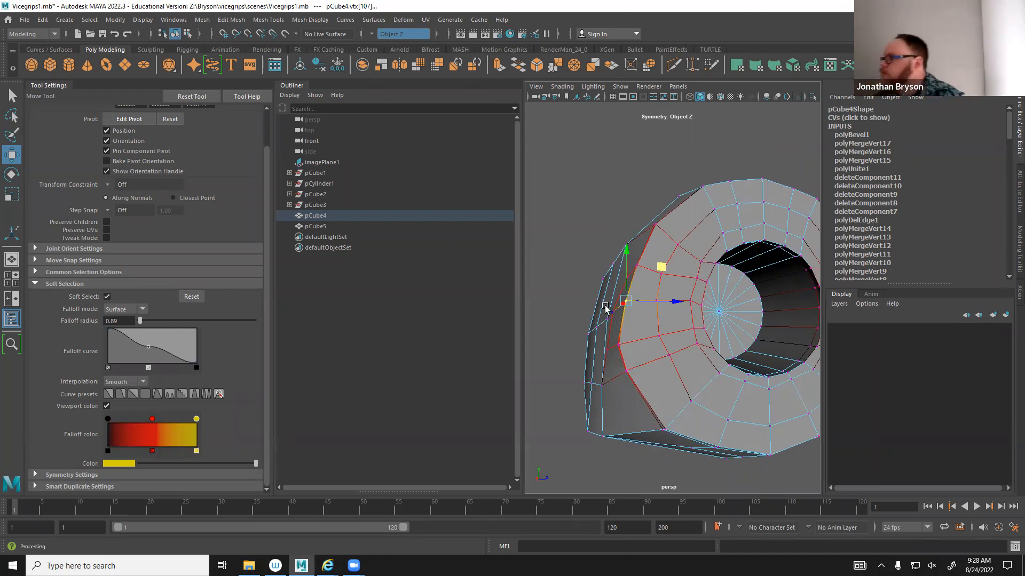
Look through the handle's construction history down to its earlier extrude and split operations.
left_click_drag(624, 355, 813, 260, "alt")
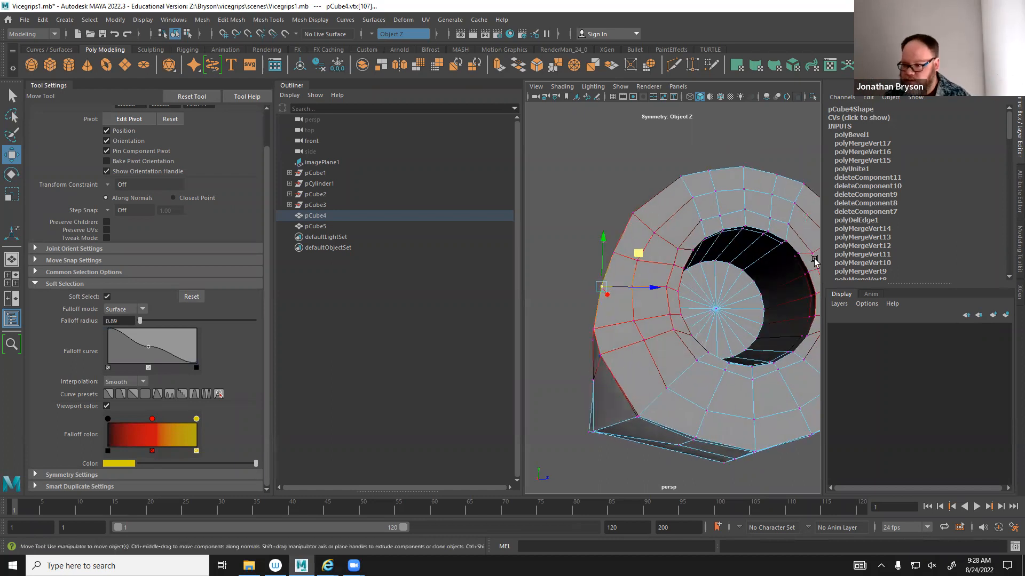
scroll(870, 139, "down", 10)
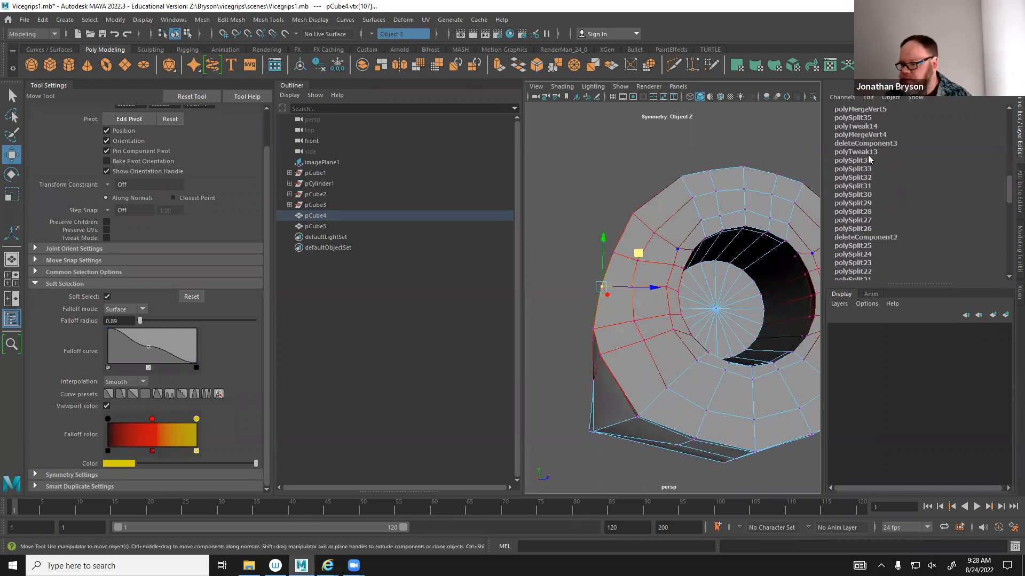
scroll(870, 160, "down", 5)
scroll(869, 159, "up", 5)
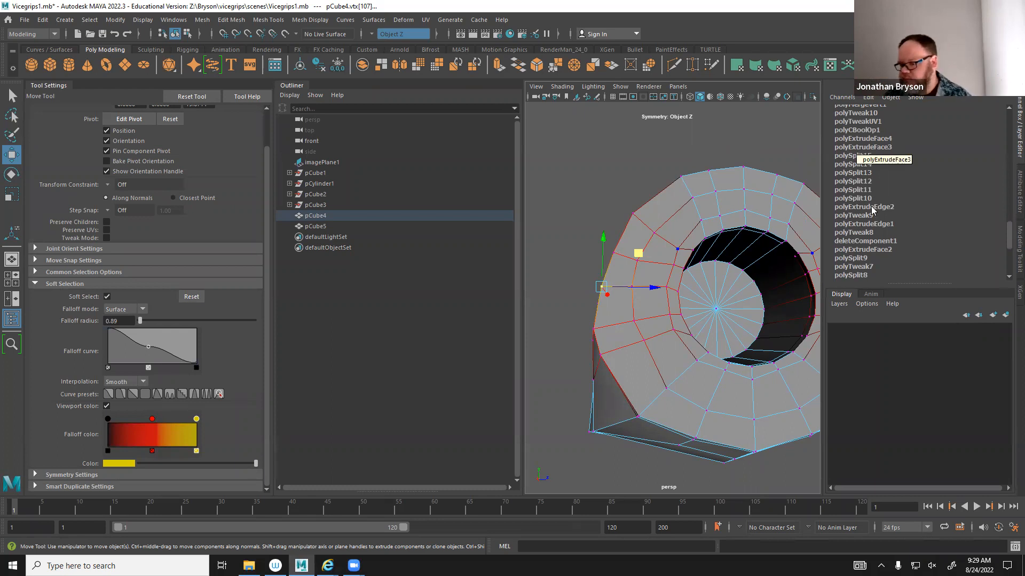
Move the lower side and corner vertices of the outer rim inward, and raise the bottom centre vertex to follow the circle.
left_click_drag(681, 326, 623, 406, "alt")
left_click(614, 382)
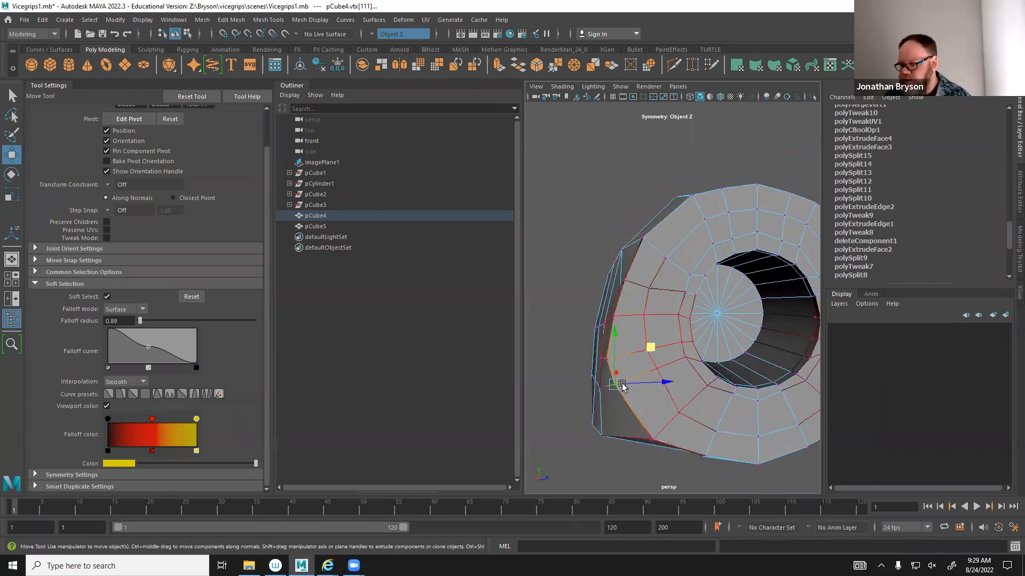
left_click_drag(652, 346, 667, 341)
left_click(660, 436)
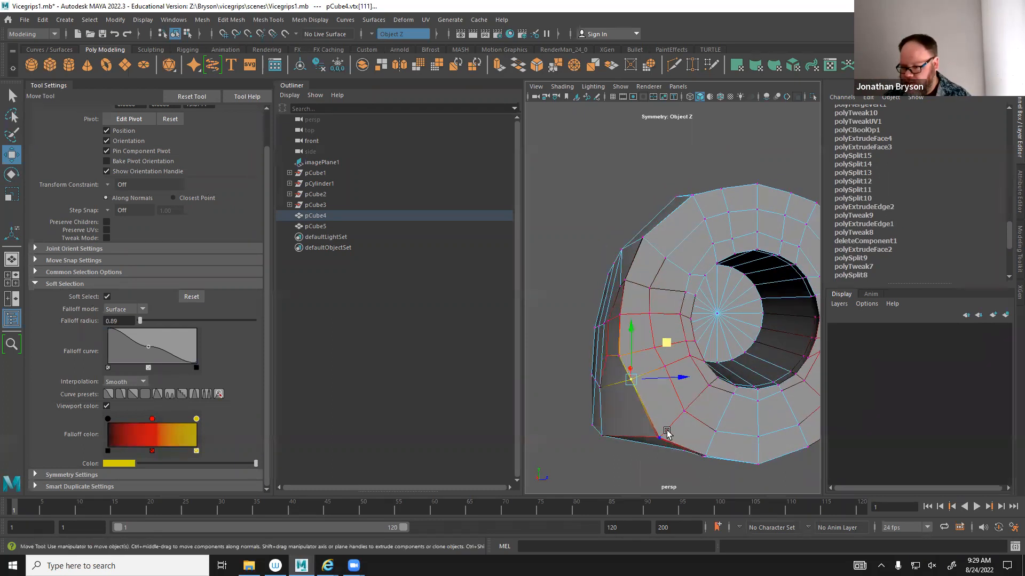
left_click_drag(693, 400, 699, 387)
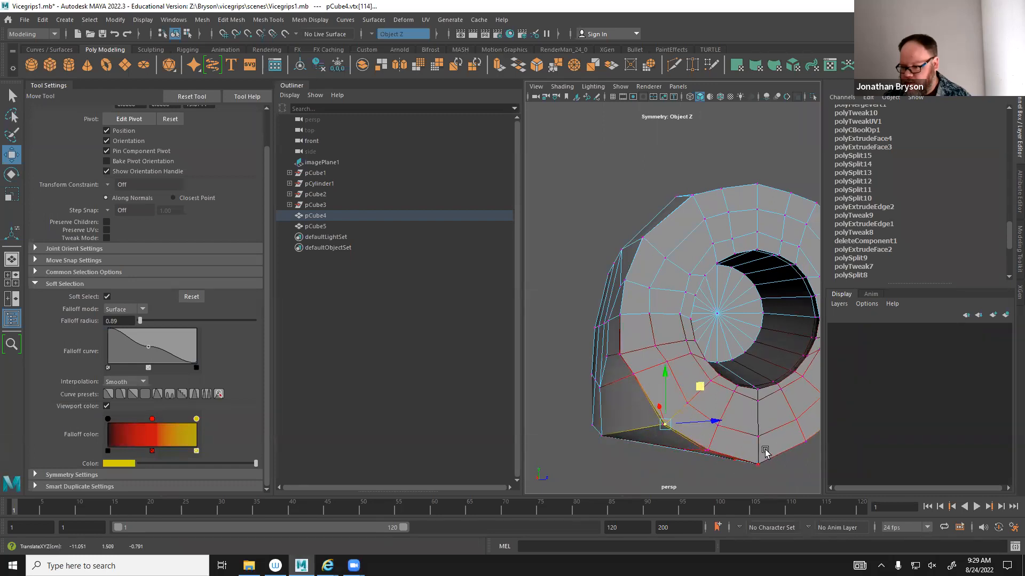
left_click(758, 463)
left_click_drag(755, 417, 753, 399)
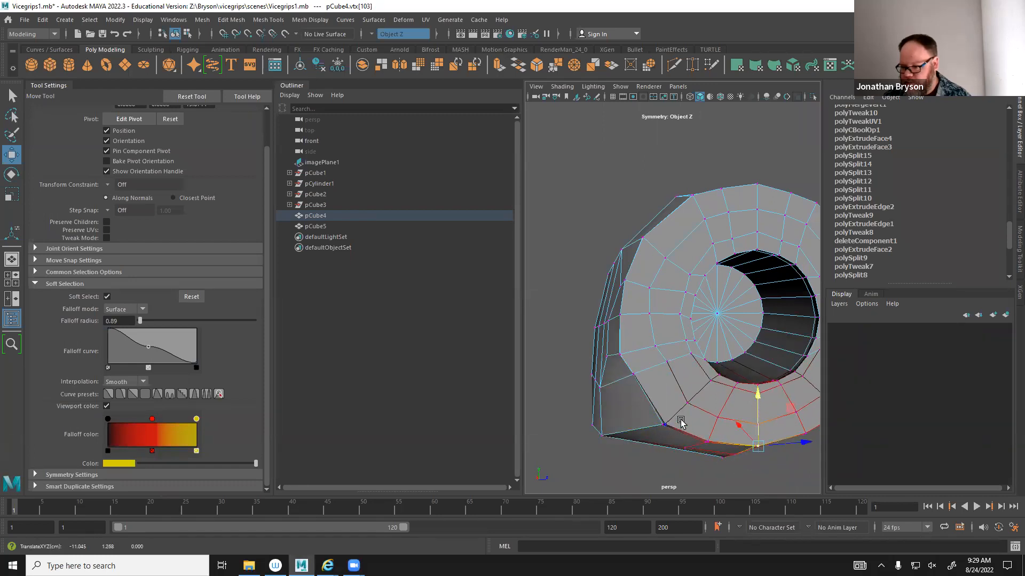
Reduce the soft selection falloff radius to 0.59 and fine-tune the lower rim vertices into an even arc.
left_click(677, 421)
left_click(621, 352)
left_click_drag(621, 351, 610, 298, "alt")
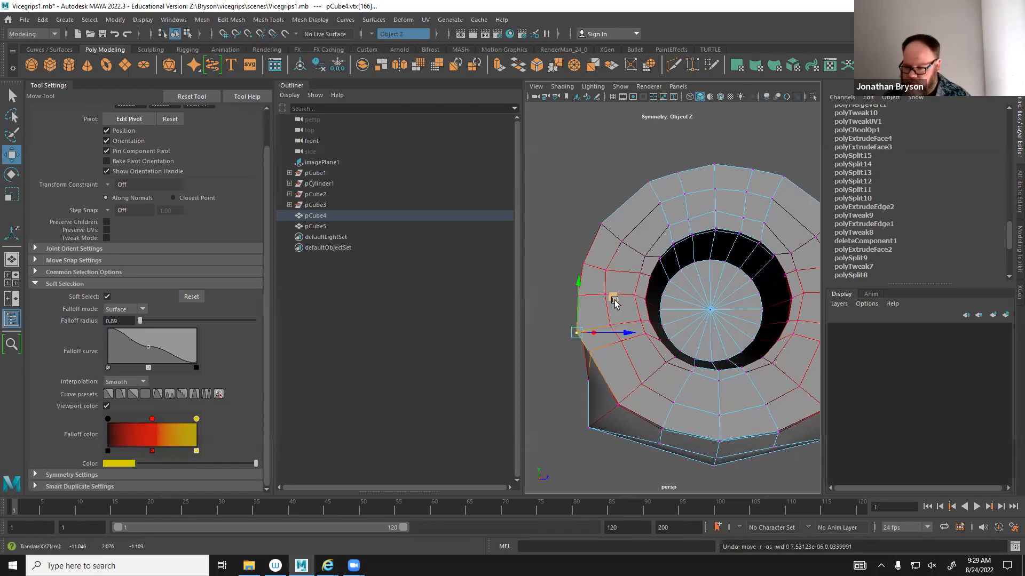
key("b")
left_click_drag(688, 344, 651, 359)
left_click(645, 389)
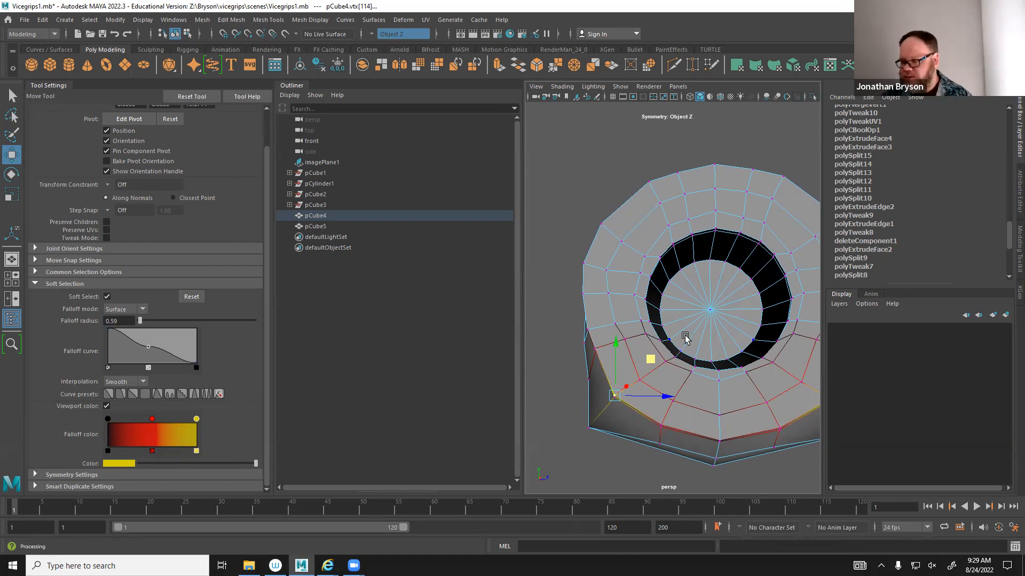
left_click(661, 425)
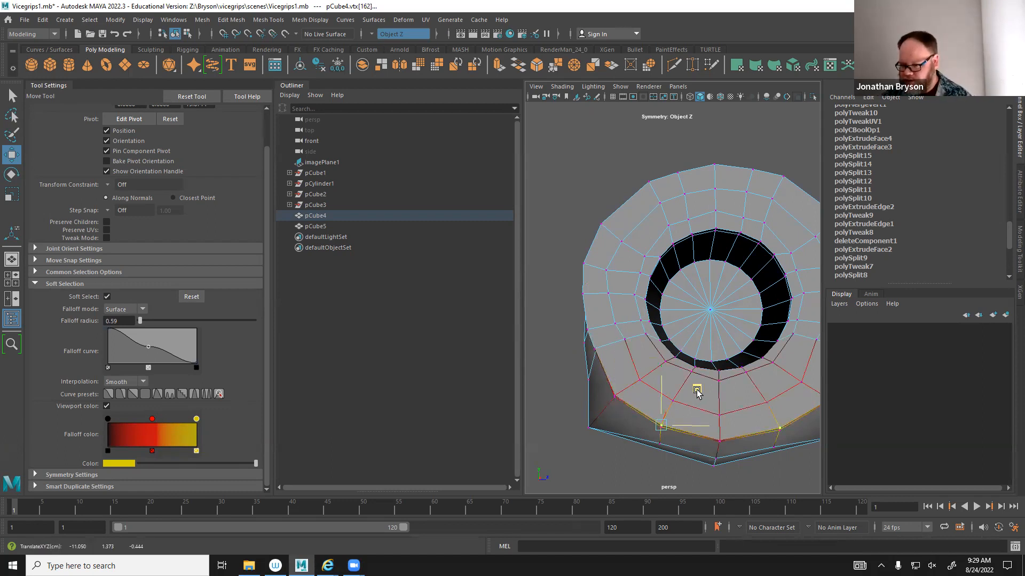
Move the upper side vertices of the outer rim inward and lower the top centre vertex to round the upper arc.
left_click_drag(718, 350, 651, 332, "alt")
left_click(585, 281)
left_click_drag(597, 280, 643, 245, "alt")
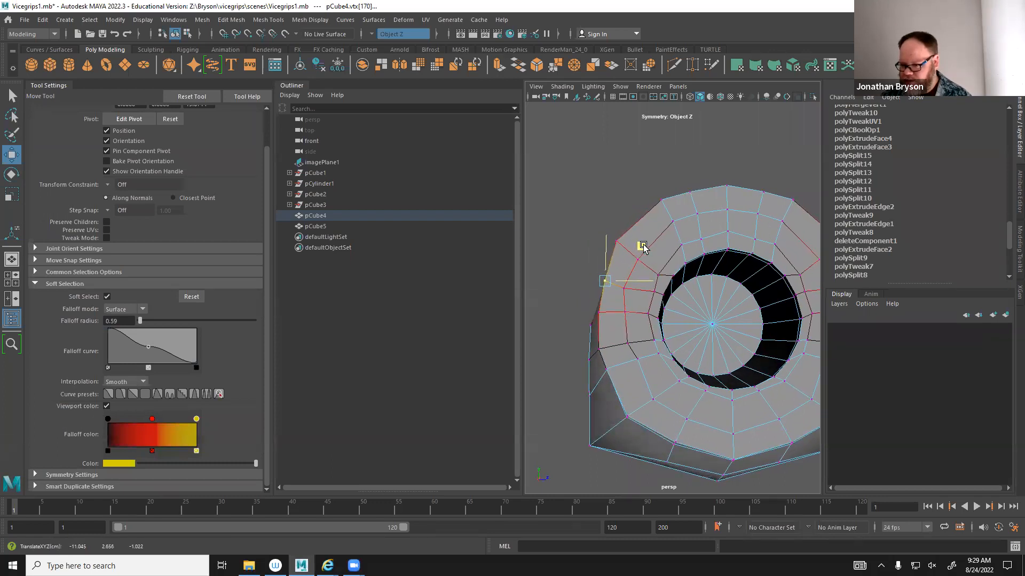
left_click(618, 240)
left_click_drag(657, 206, 670, 206)
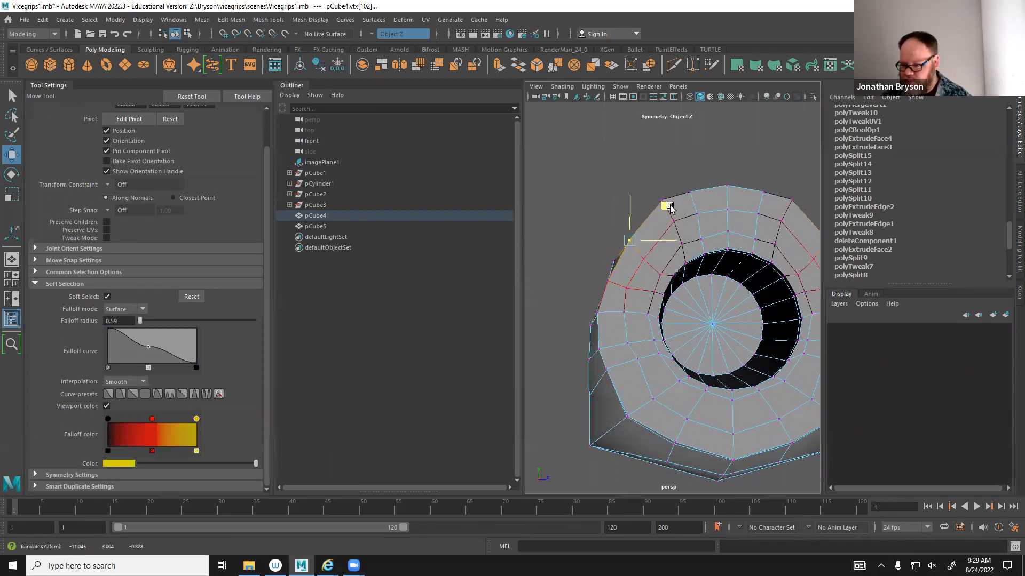
left_click(663, 202)
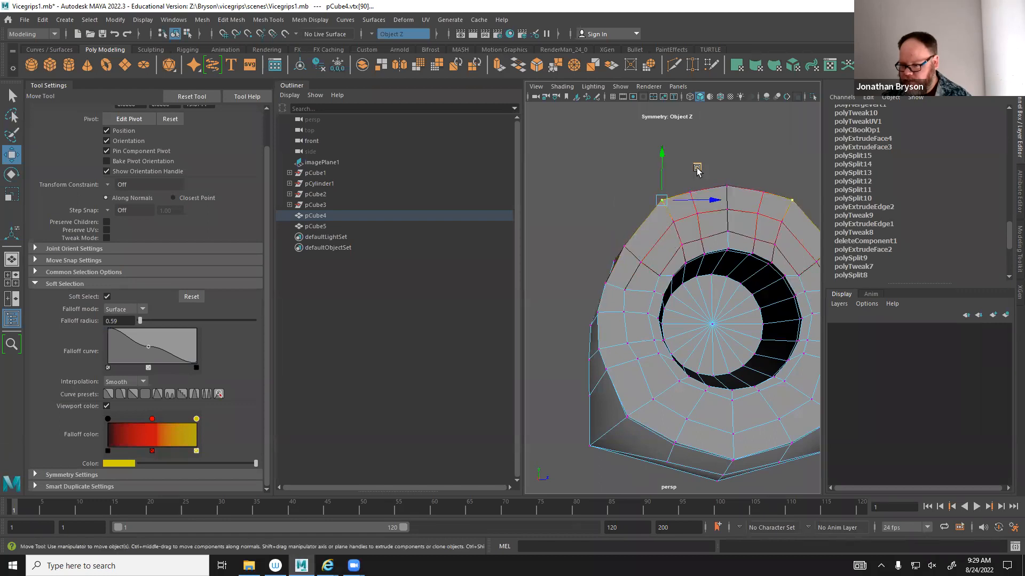
left_click(724, 187)
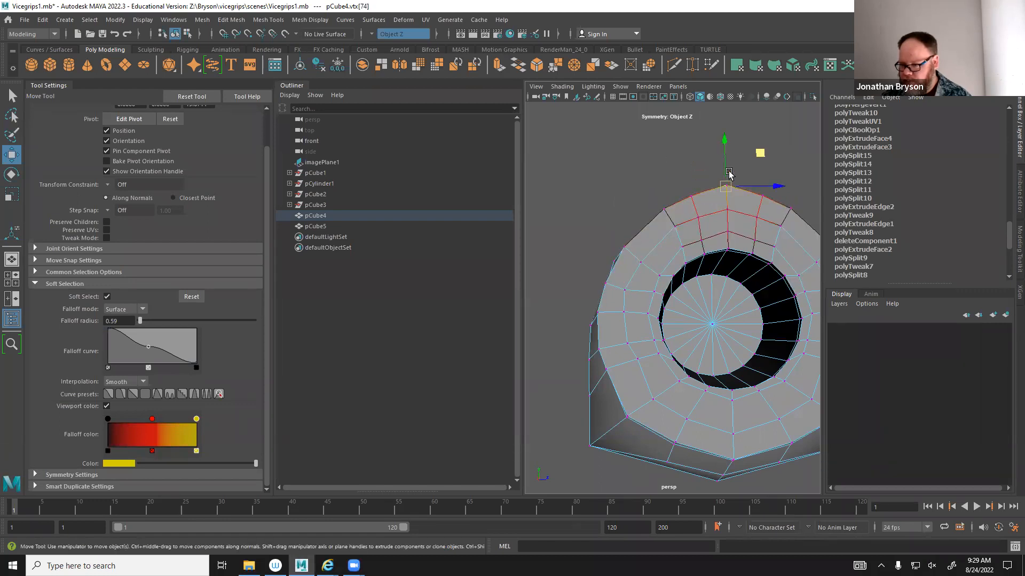
left_click_drag(724, 142, 724, 152)
Add cyan and green stops to the soft selection falloff colour ramp and adjust the spacing of the green and red stops.
left_click_drag(673, 264, 665, 310, "alt")
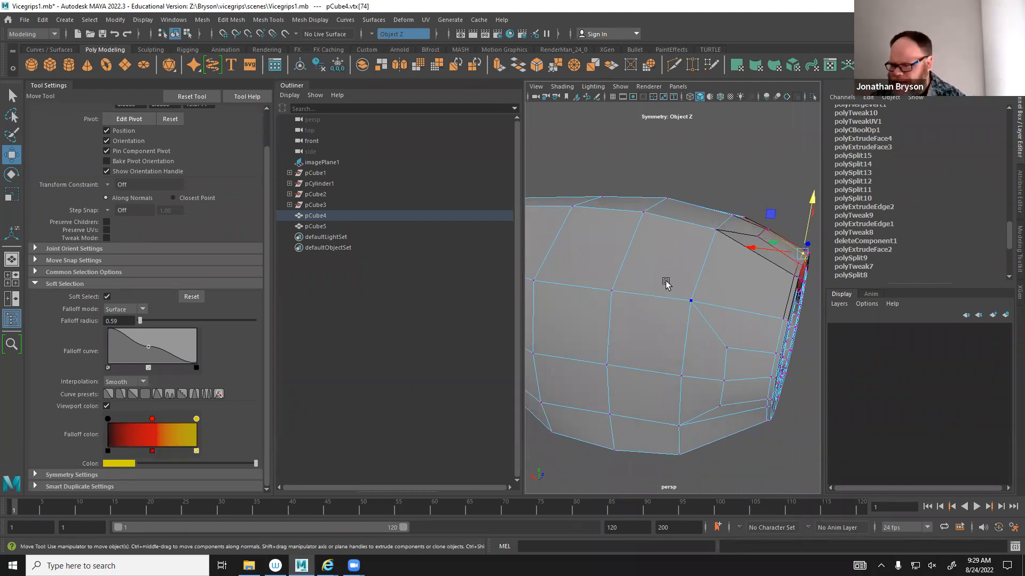
left_click_drag(718, 290, 702, 366, "alt")
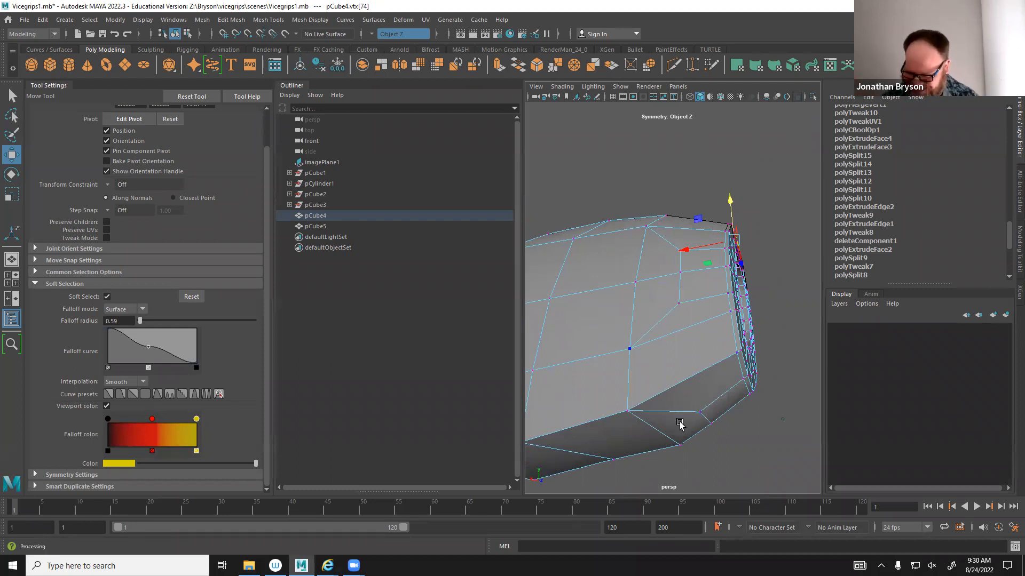
left_click_drag(651, 339, 663, 312, "alt")
left_click(173, 430)
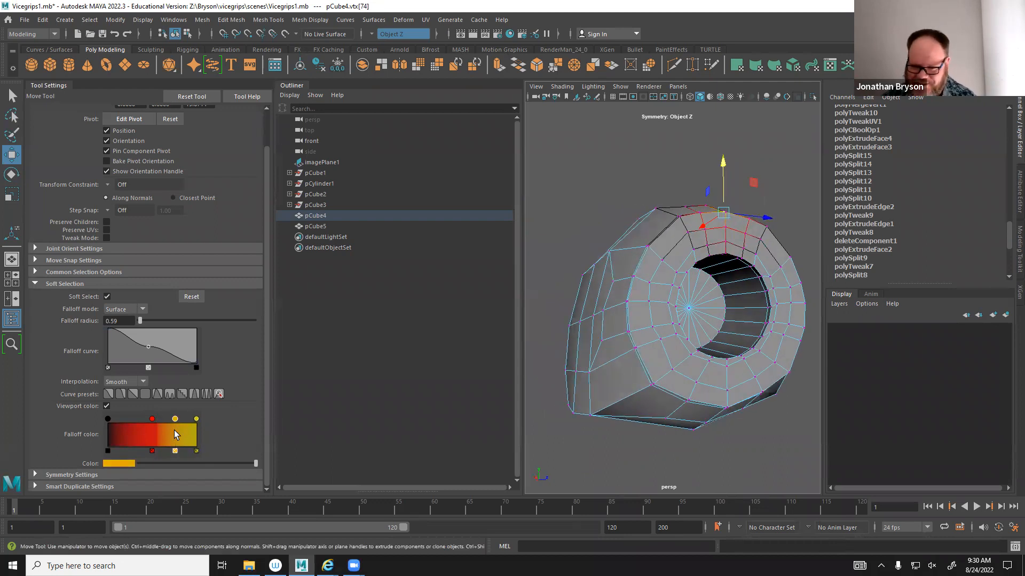
left_click(121, 464)
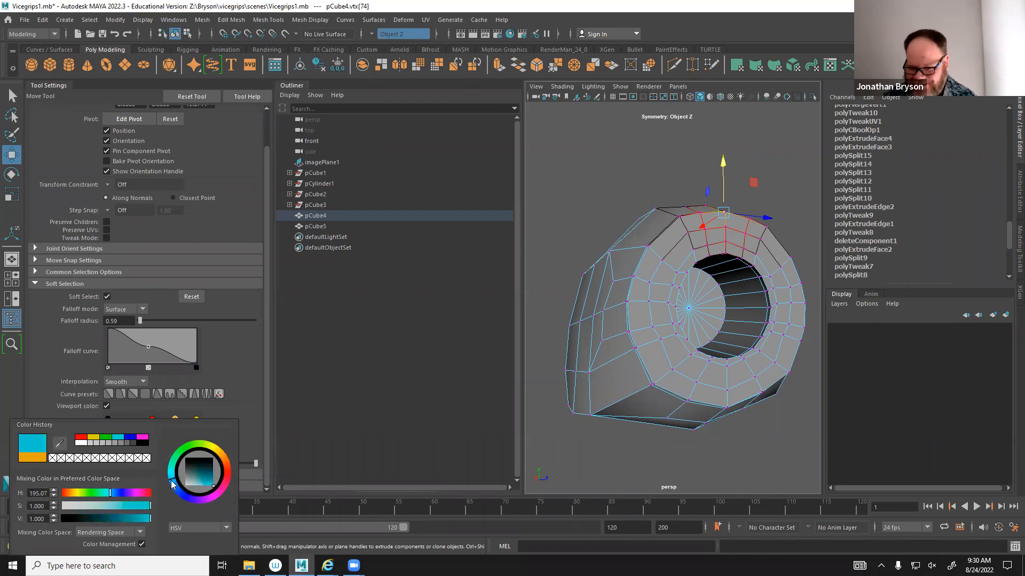
left_click(135, 434)
left_click(118, 464)
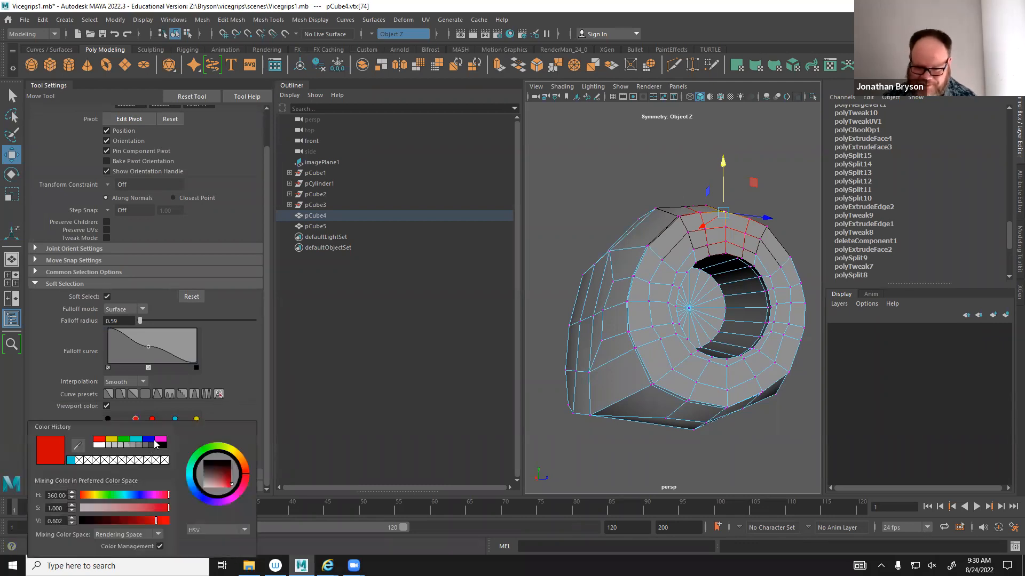
left_click(210, 446)
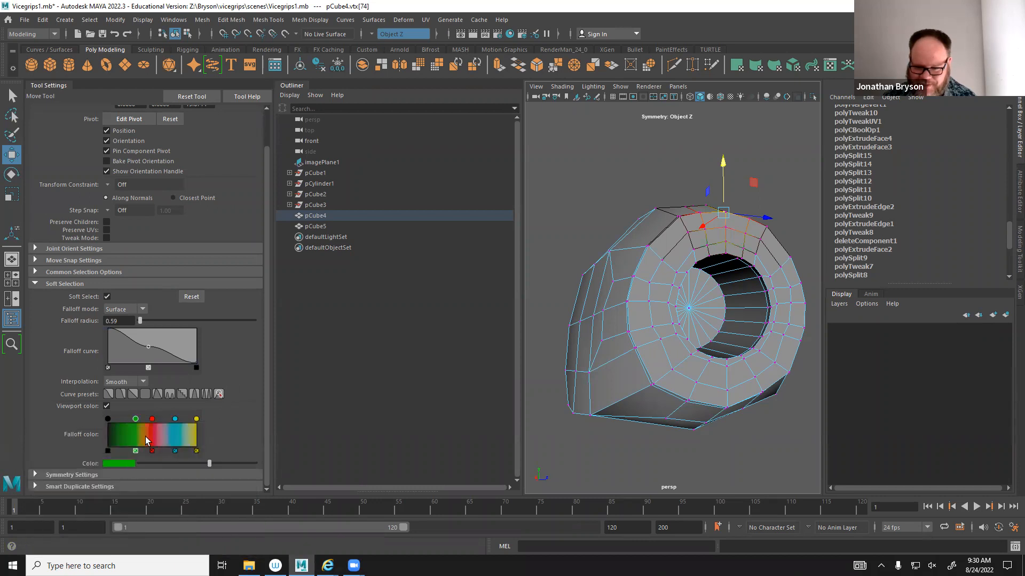
left_click_drag(136, 421, 151, 424)
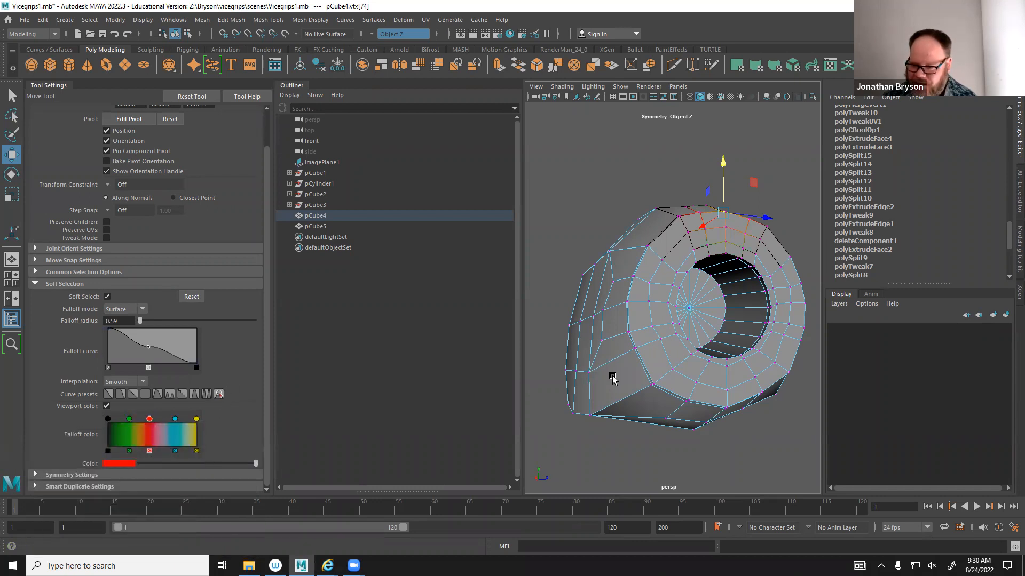
Select the side vertex of the outer rim and widen the soft selection falloff radius to 2.85.
left_click(649, 283)
key("b")
left_click_drag(649, 283, 996, 344)
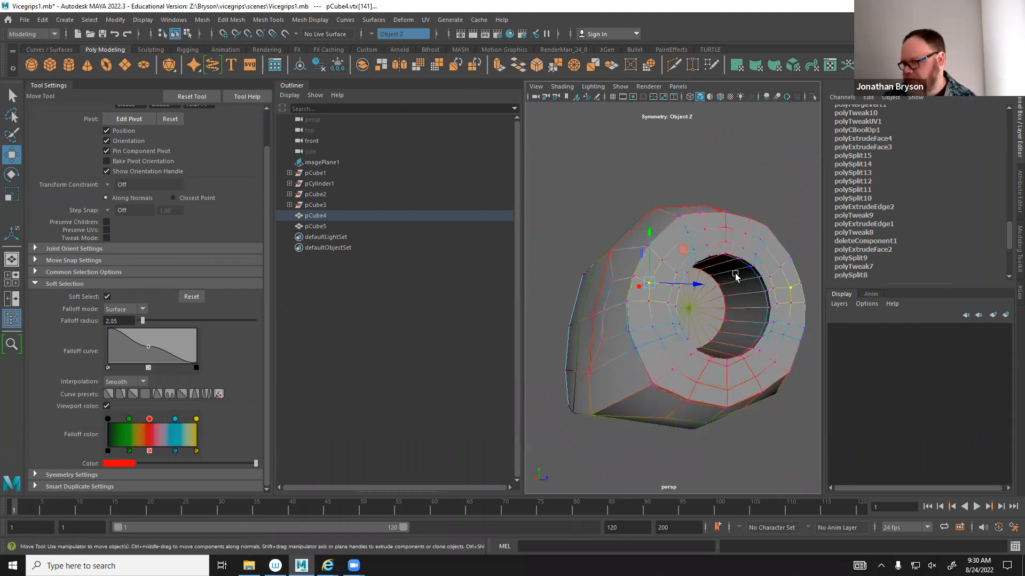
Save the current scene and save a new version of it as Vicegrips2.mb in the scenes folder.
left_click_drag(736, 210, 678, 315, "alt")
key("q")
key("ctrl+s")
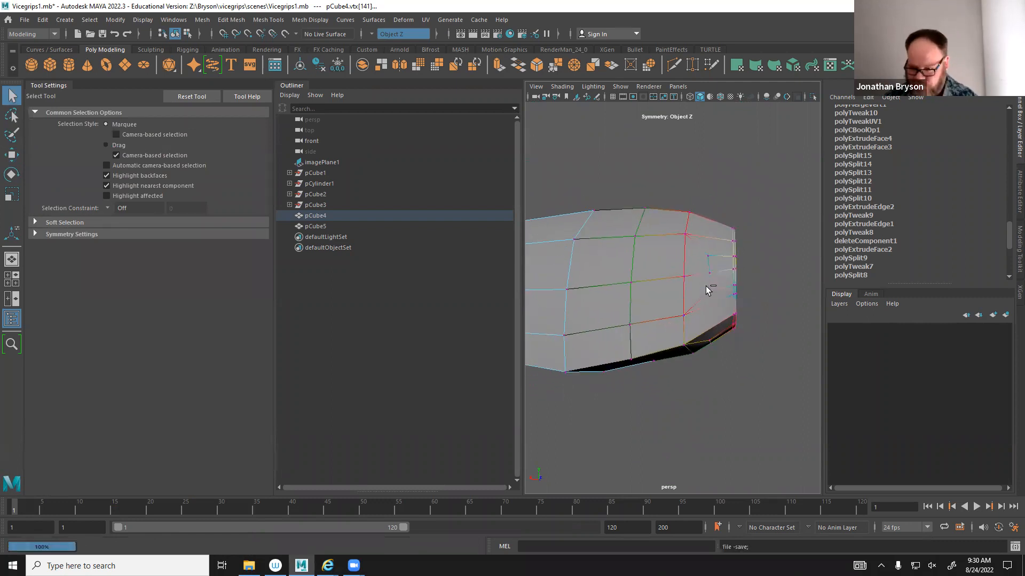
left_click_drag(702, 366, 697, 370, "alt")
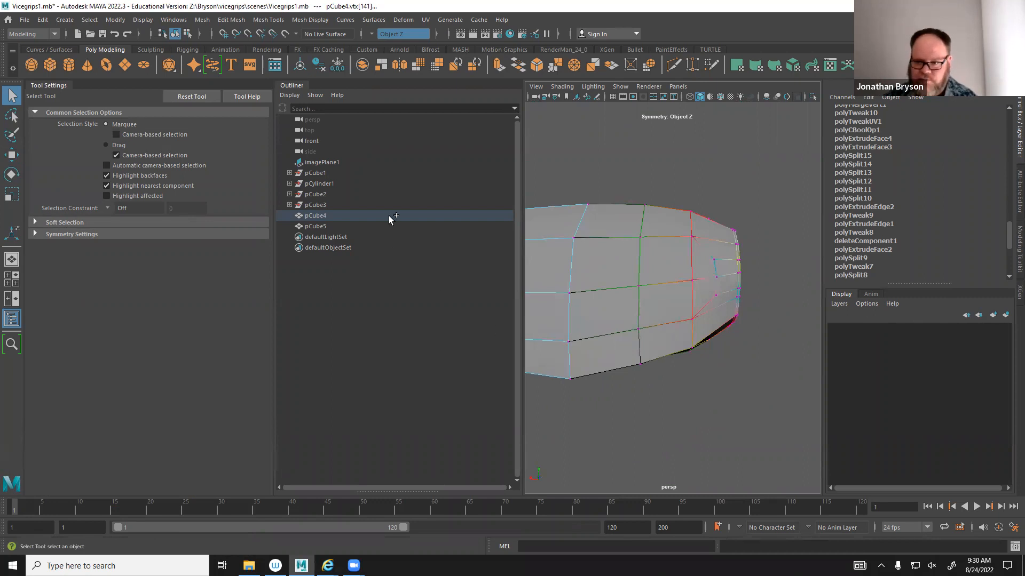
key("ctrl+shift+s")
left_click(271, 397)
right_click(273, 397)
left_click(275, 396)
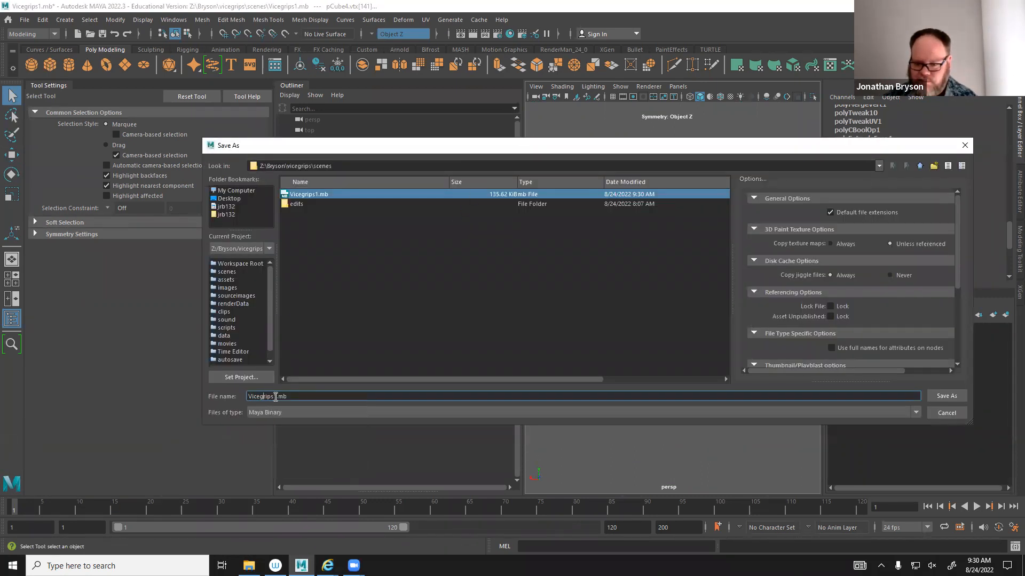
key("BackSpace")
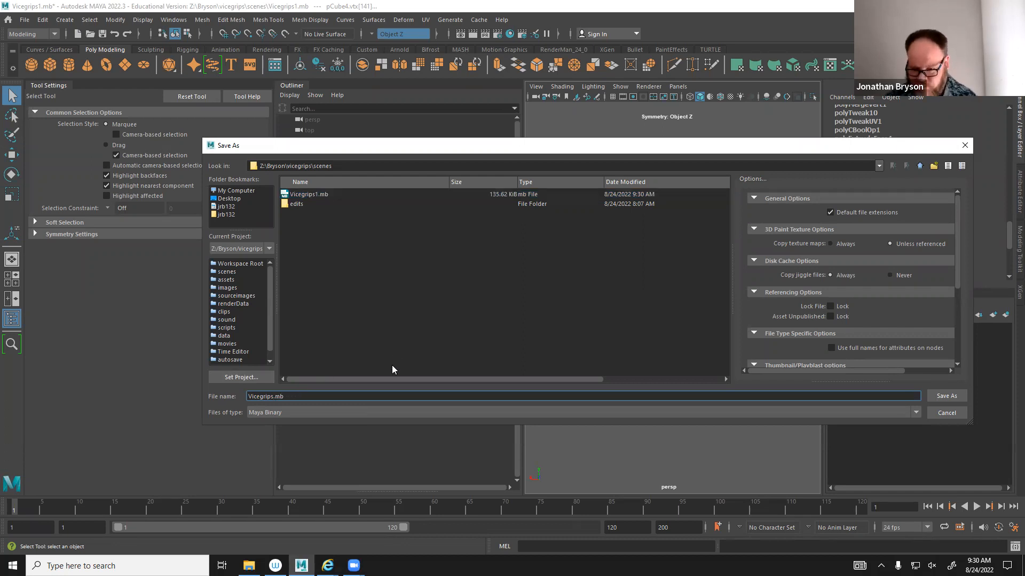
type("2")
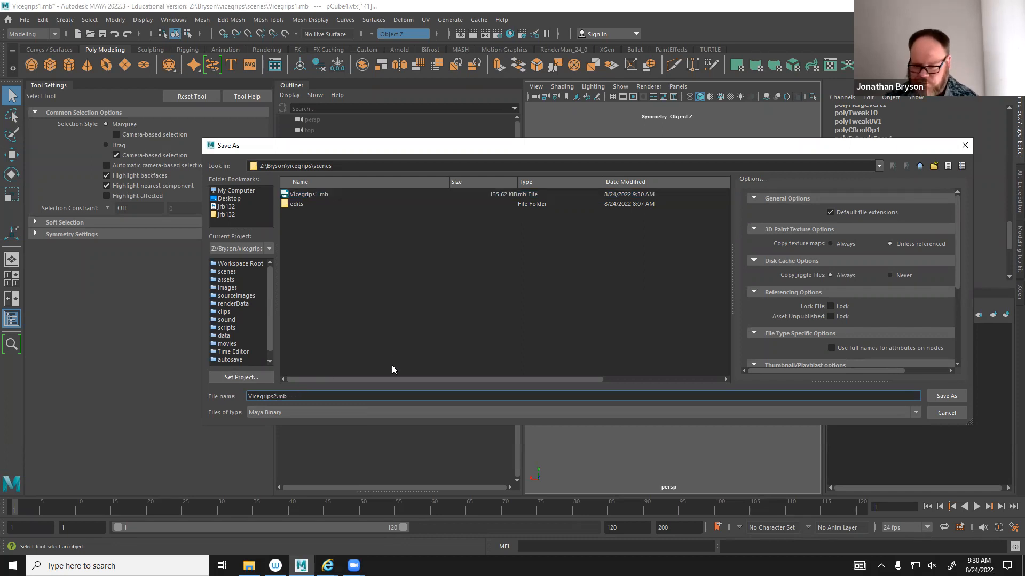
key("Return")
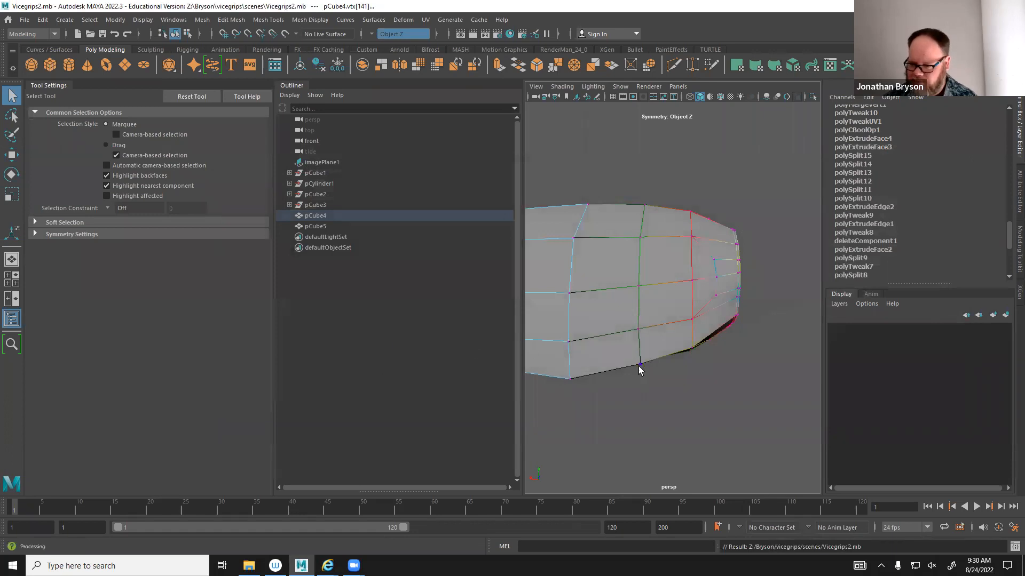
Reduce the soft selection falloff radius to 0.84 and raise the lower side vertex of the handle slightly.
left_click_drag(648, 361, 707, 388, "alt")
left_click(577, 369)
key("b")
key("w")
left_click(615, 353)
left_click_drag(620, 307, 621, 303)
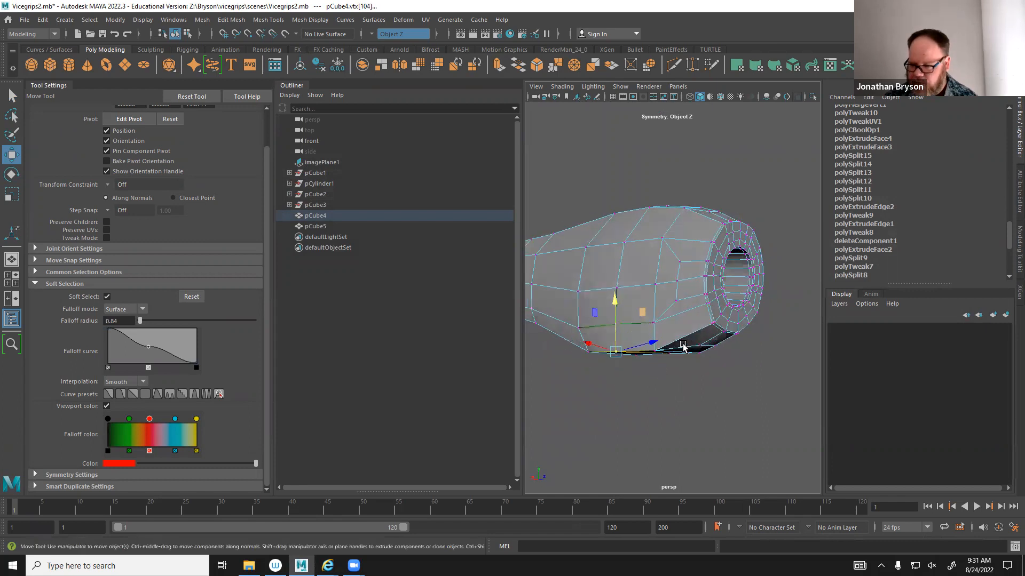
Enlarge the perspective view by hiding the outliner and tool settings, and delete all construction history in the scene.
key("space")
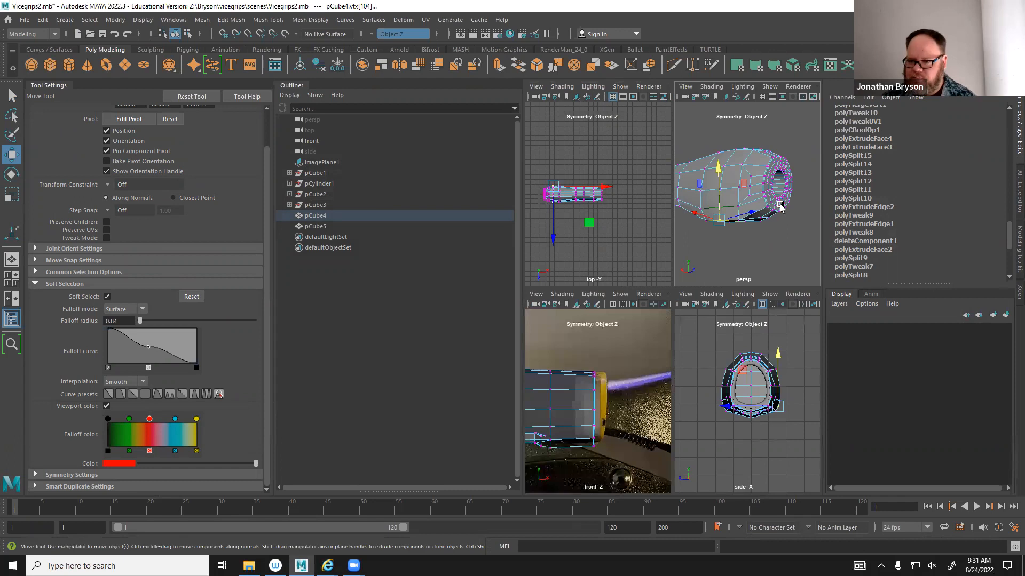
key("space")
left_click(293, 86)
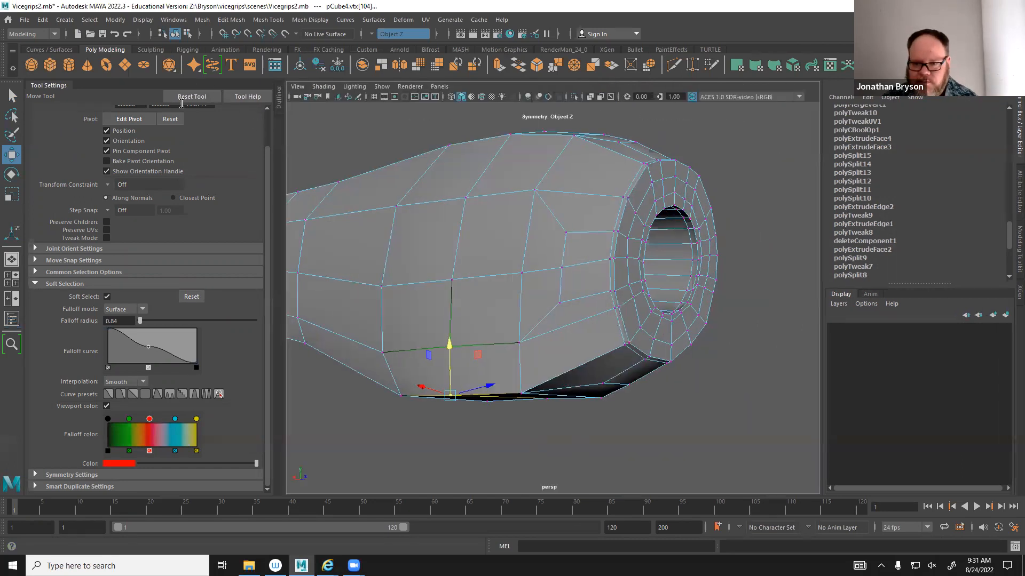
left_click(41, 87)
left_click(42, 19)
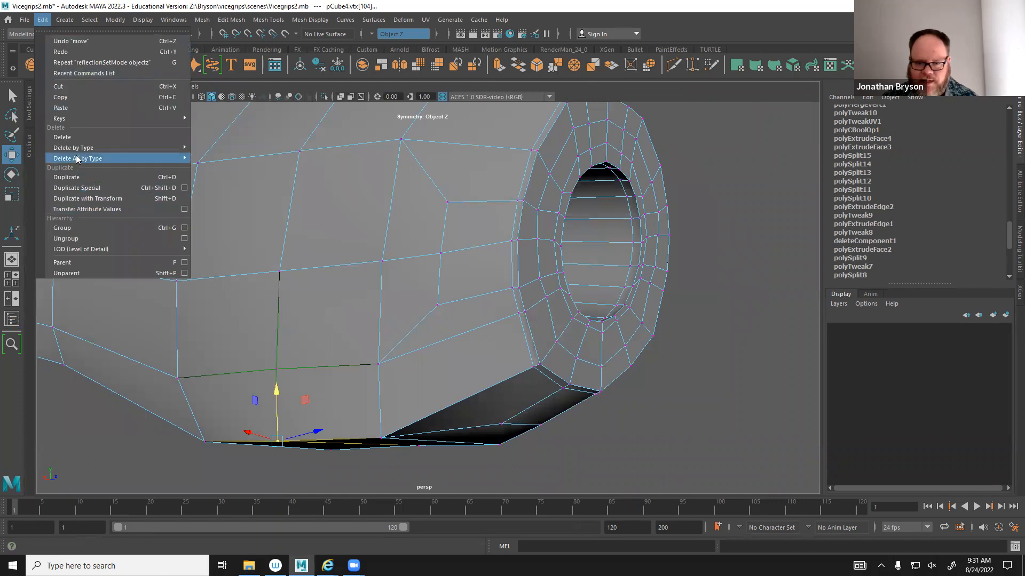
mouse_move(79, 158)
left_click(214, 159)
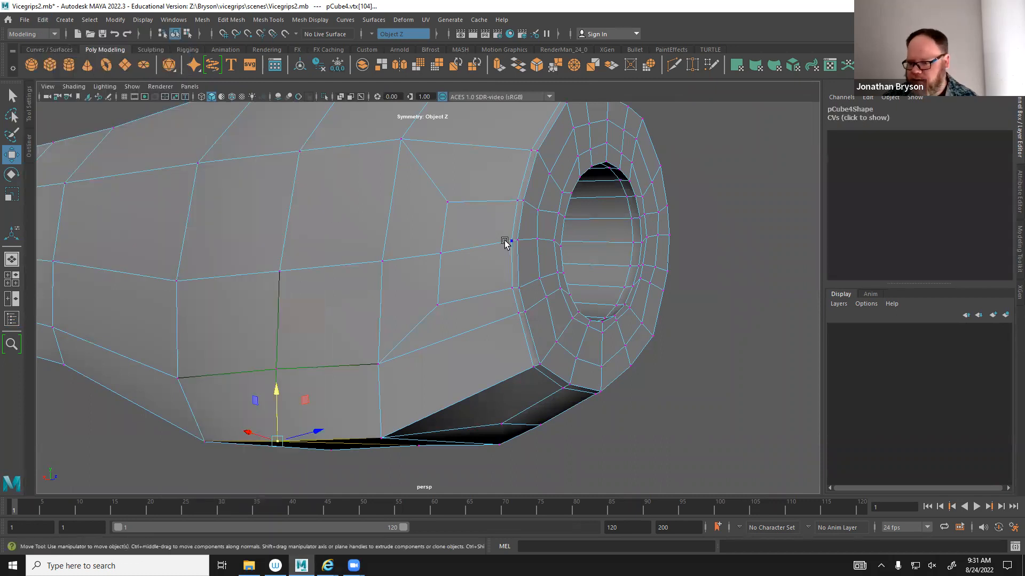
Move the symmetrical pair of side vertices just behind the holed end slightly across the handle's width.
right_click_drag(508, 242, 483, 220)
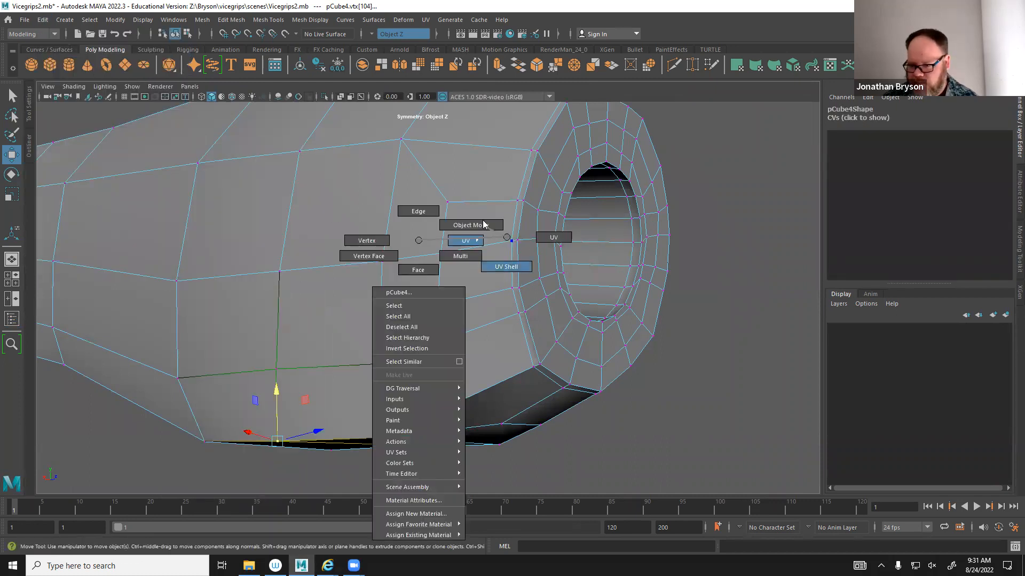
right_click_drag(404, 244, 526, 235)
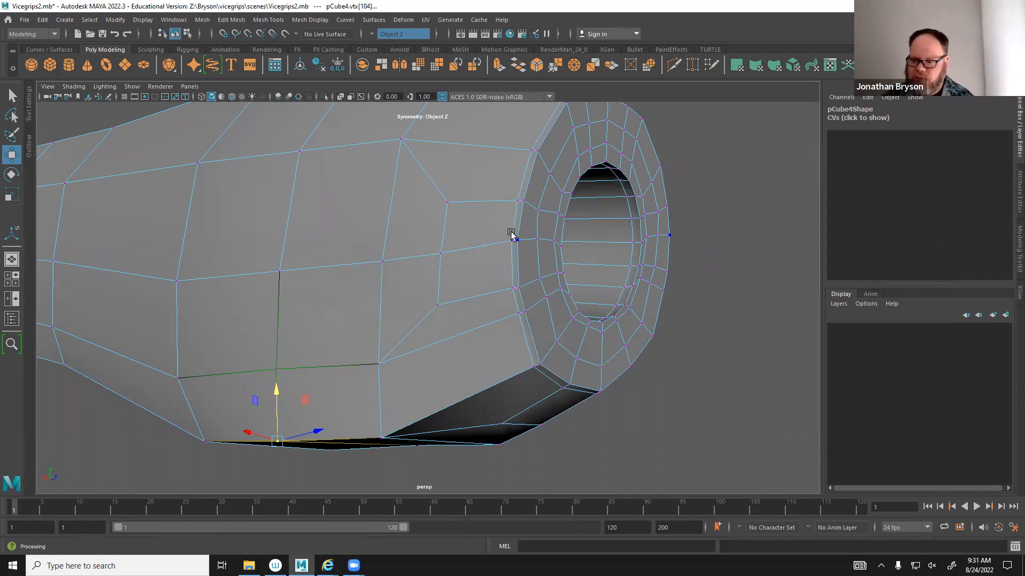
left_click_drag(497, 226, 379, 279, "alt")
left_click(441, 224)
left_click_drag(451, 269, 443, 260)
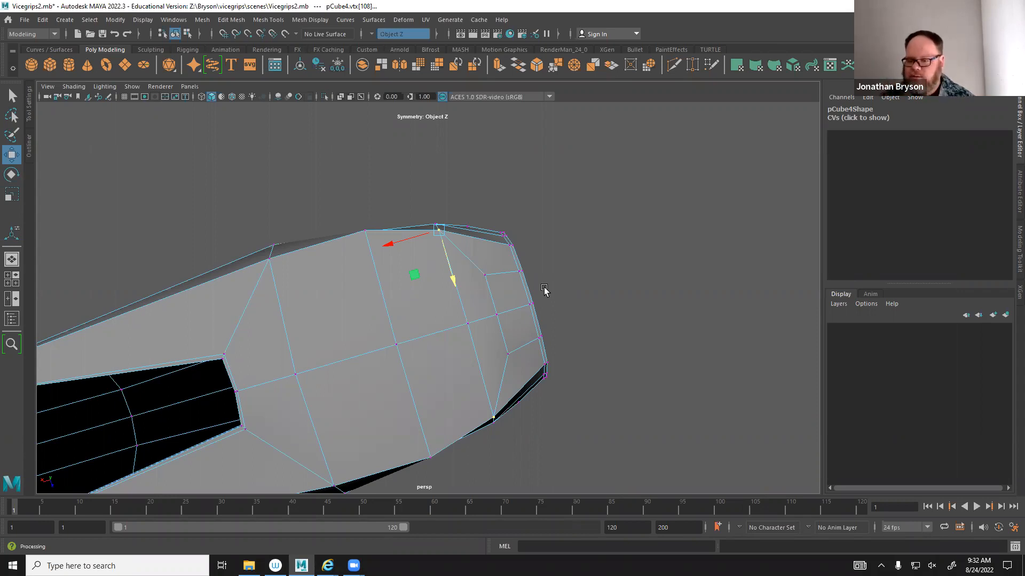
Create a polygon cylinder and move it beyond the handle's holed end to X -13.903, Y 1.393.
left_click_drag(579, 208, 553, 275, "alt")
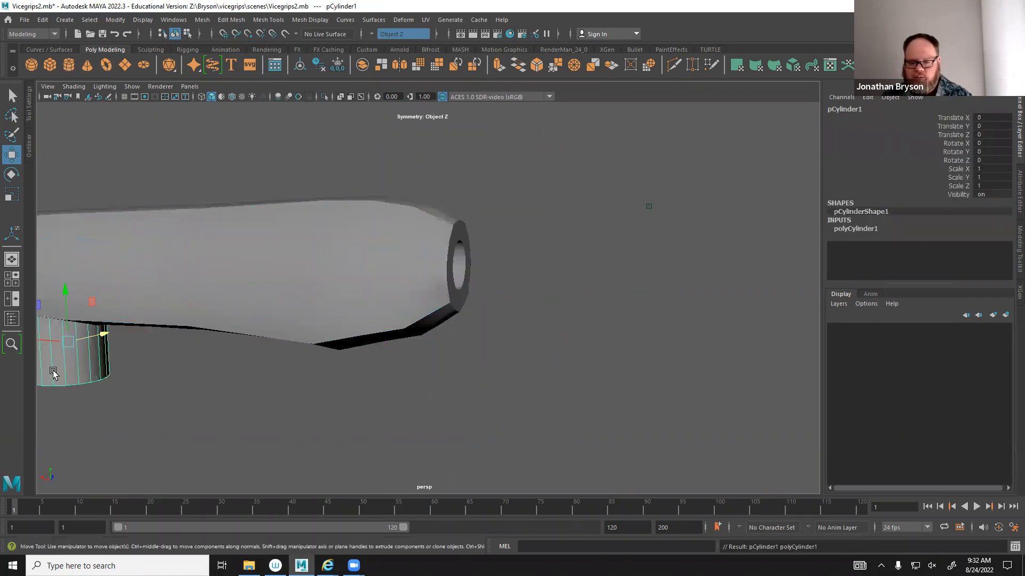
middle_click_drag(191, 377, 276, 389, "alt")
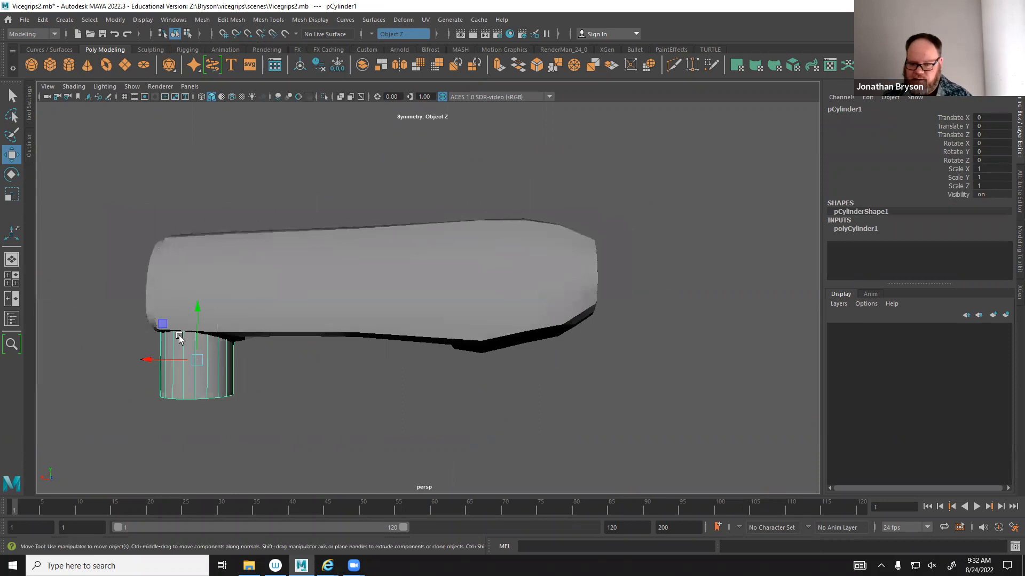
left_click_drag(171, 325, 664, 300)
middle_click_drag(665, 300, 484, 319, "alt")
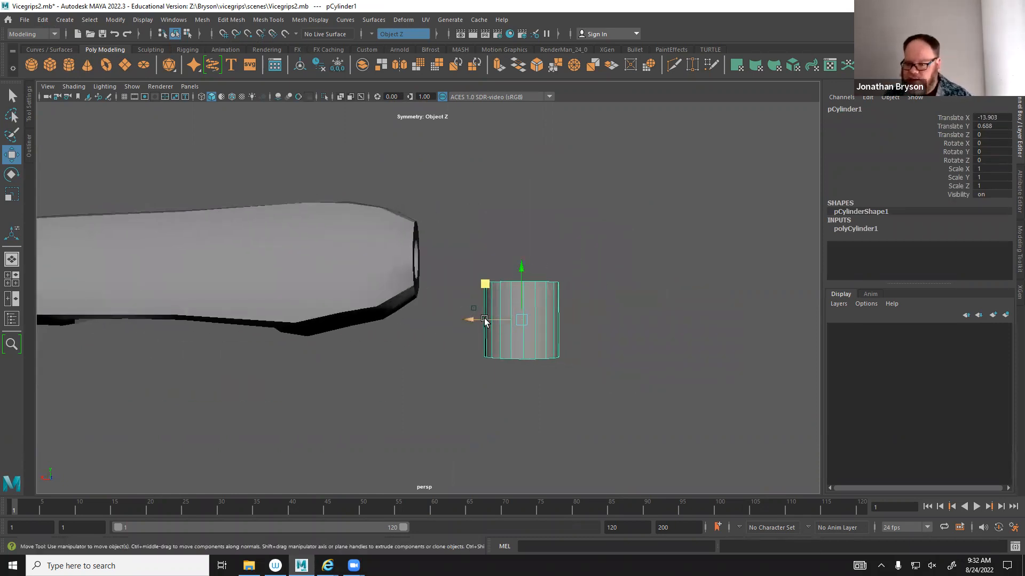
left_click_drag(523, 270, 527, 243)
key("e")
left_click_drag(485, 297, 430, 265, "alt")
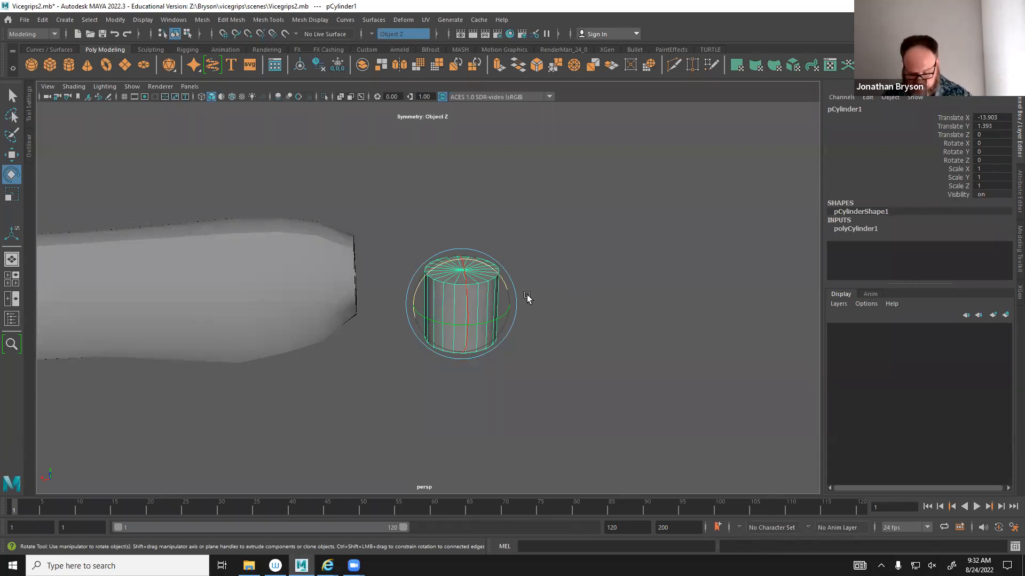
key("r")
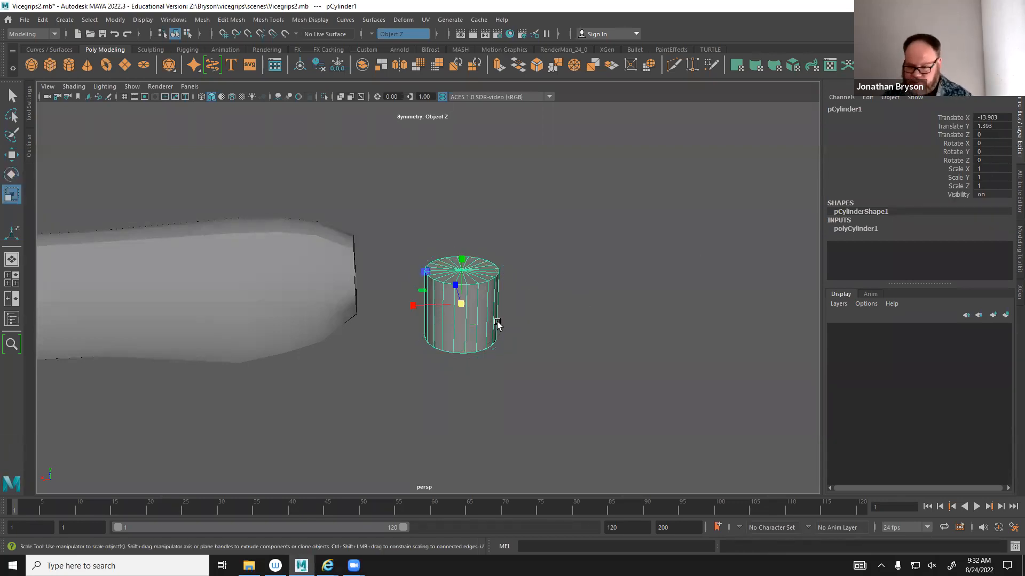
Try different radius, height and axis subdivision values on the cylinder, undoing each change.
left_click(865, 230)
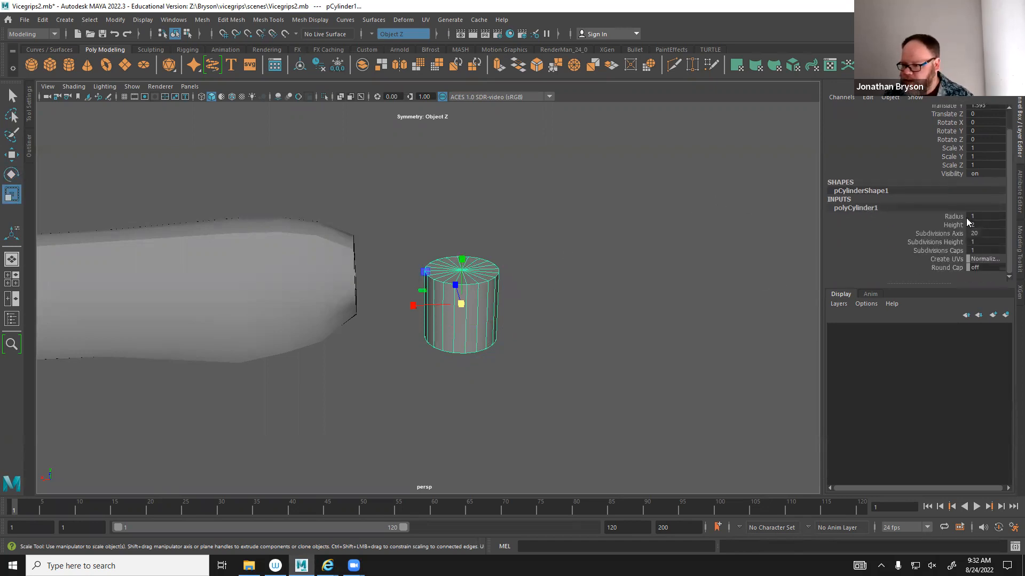
left_click(954, 216)
middle_click_drag(521, 327, 554, 341)
key("ctrl+z")
left_click(944, 224)
mouse_move(630, 339)
middle_mouse_down()
mouse_move(645, 339)
mouse_move(643, 350)
middle_mouse_up()
key("ctrl+z")
left_click(944, 233)
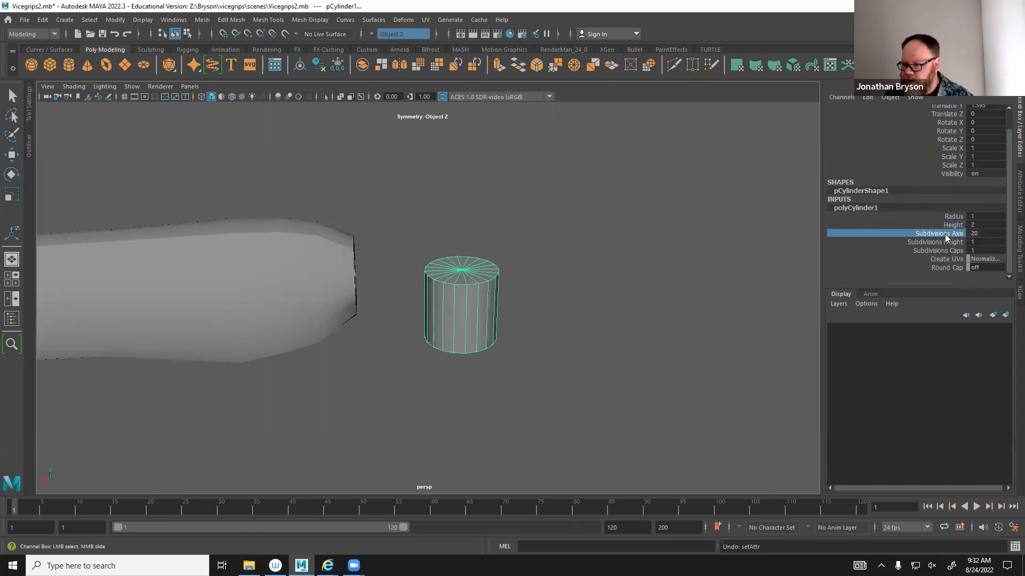
middle_click_drag(564, 314, 645, 355)
key("ctrl+z")
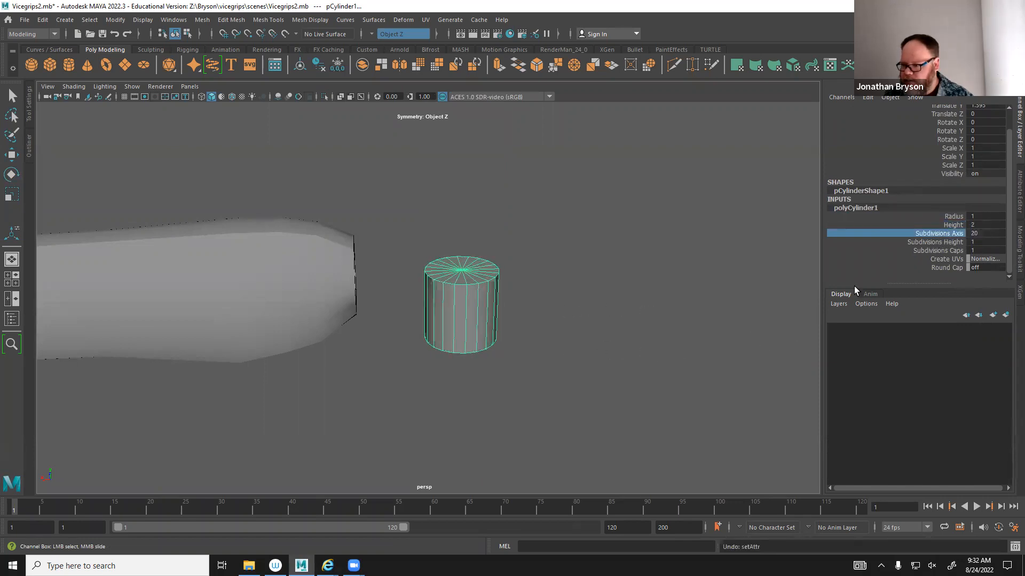
Set the cylinder's height subdivisions to 19 and its height to 6.9.
left_click(945, 243)
middle_click_drag(593, 320, 628, 317)
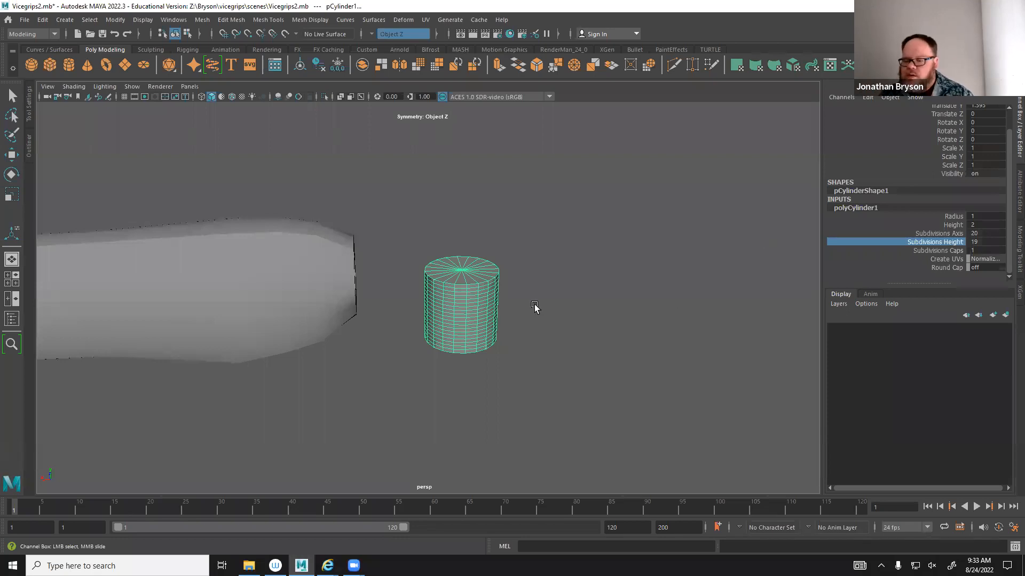
left_click_drag(523, 338, 590, 350, "alt")
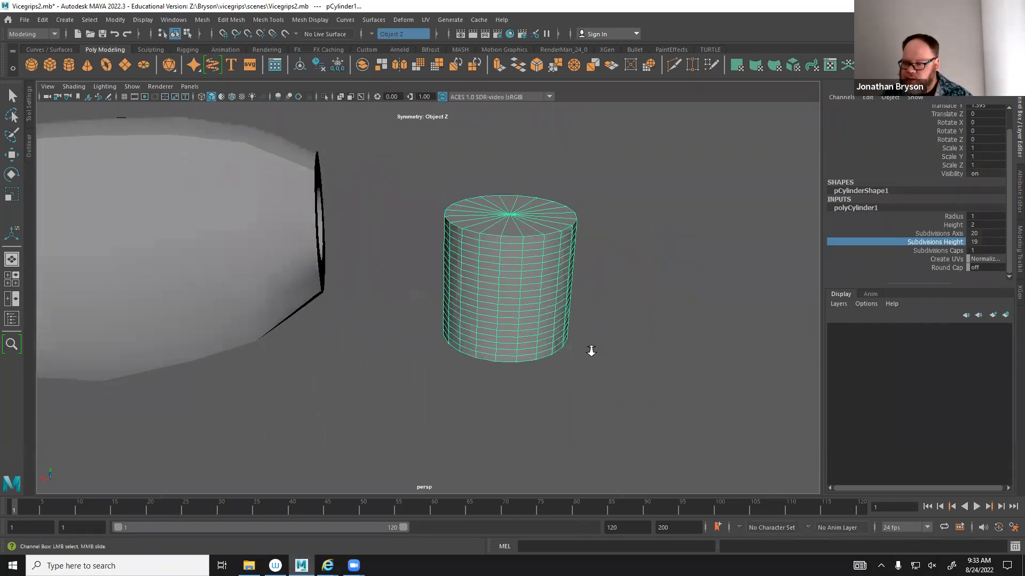
right_click_drag(591, 351, 549, 281, "alt")
middle_click_drag(567, 280, 438, 223, "alt")
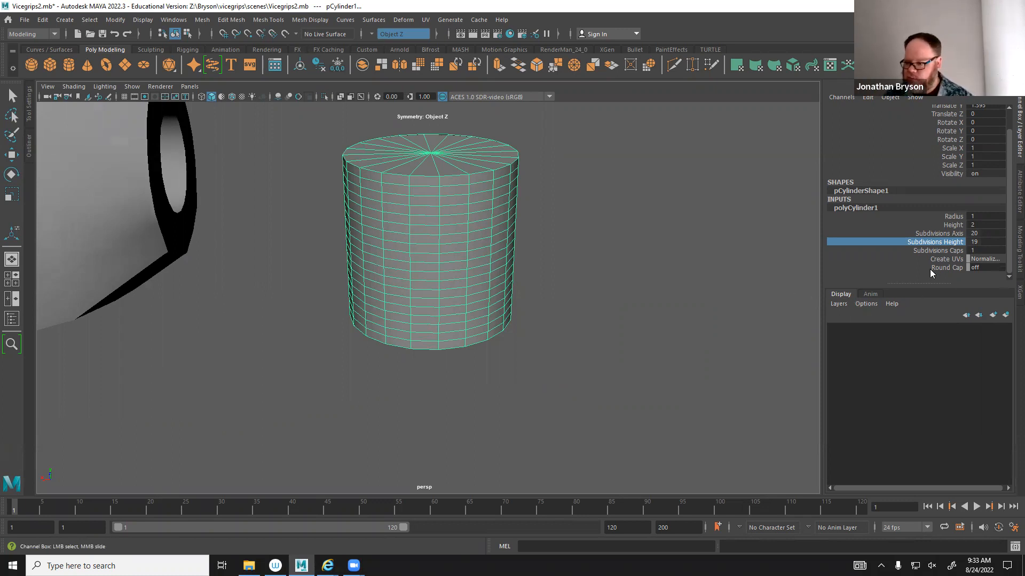
left_click(953, 225)
middle_click_drag(587, 297, 626, 315)
scroll(429, 306, "down", 3)
scroll(429, 306, "down", 2)
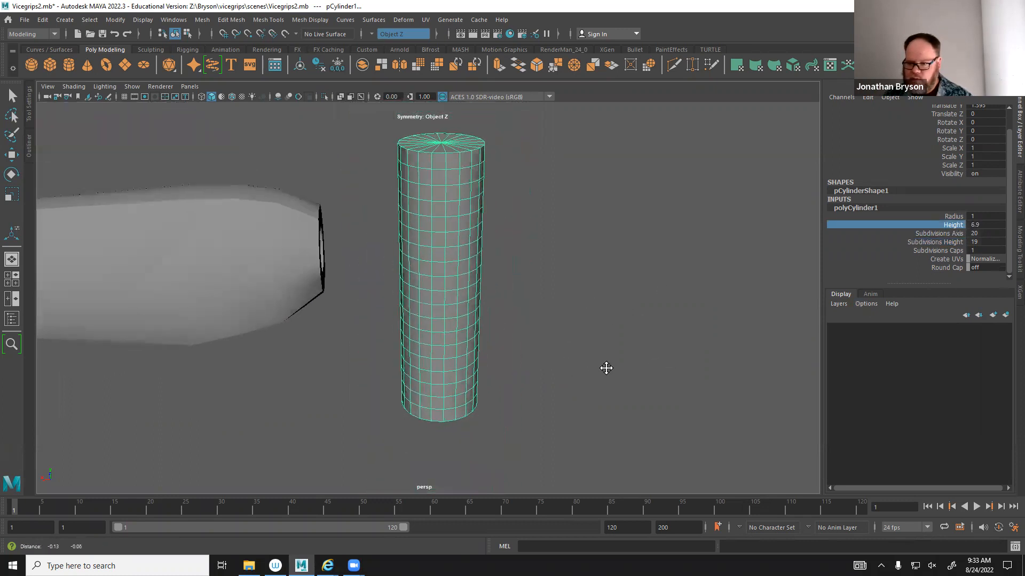
Start selecting side faces near the cylinder's top in face mode with the Scale tool active.
middle_click_drag(606, 369, 654, 375, "alt")
right_click_drag(477, 185, 477, 214)
left_click(488, 177)
key("r")
left_click(488, 188, "shift")
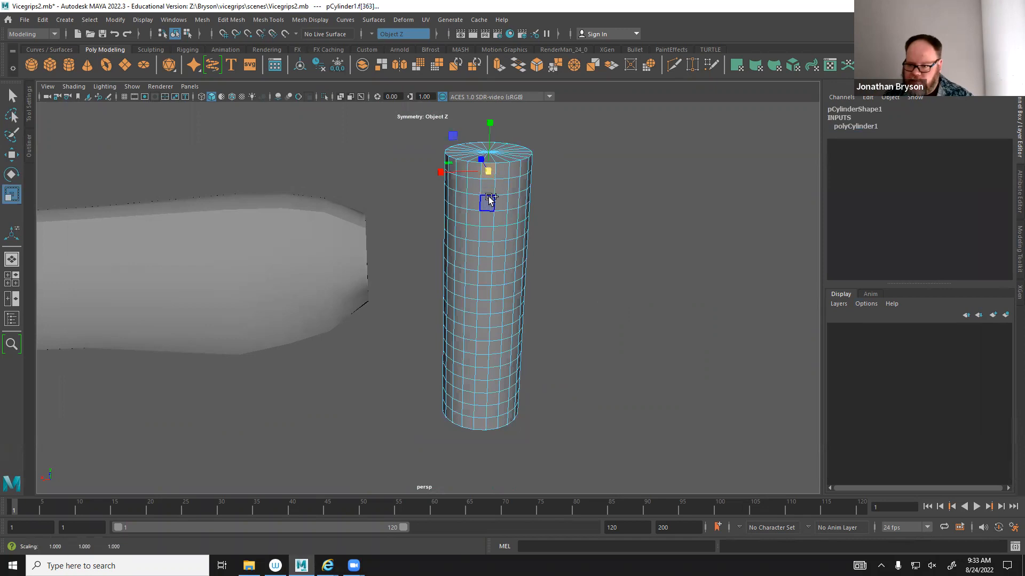
Extrude the full-height columns of side faces on the cylinder's opposite sides outward by a Local Translate Z of about 0.227.
key("q")
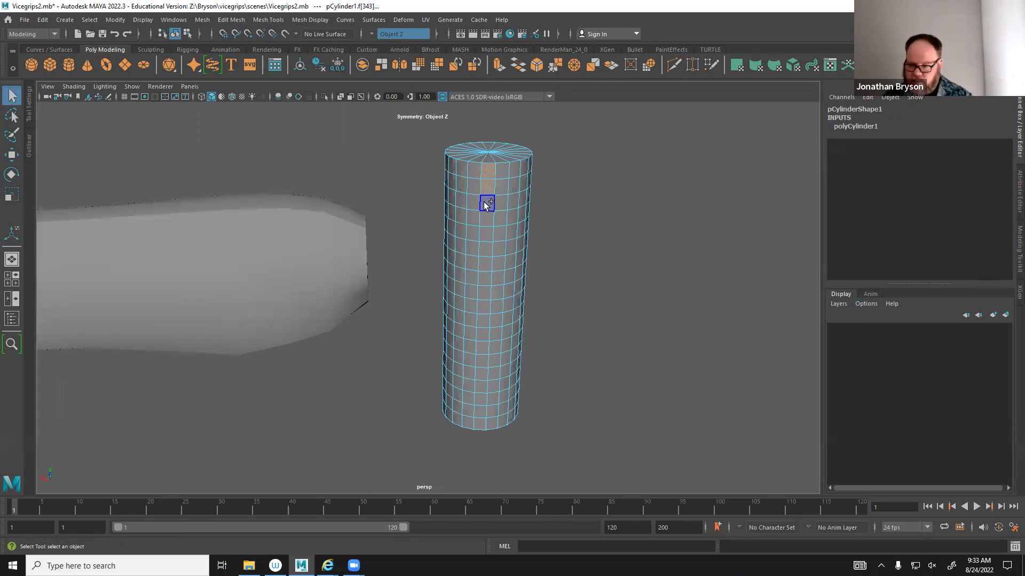
double_click(483, 201, "shift")
mouse_move(471, 312)
left_mouse_down("alt")
mouse_move(453, 325)
mouse_move(464, 267)
mouse_move(478, 310)
left_mouse_up("alt")
left_click(473, 315)
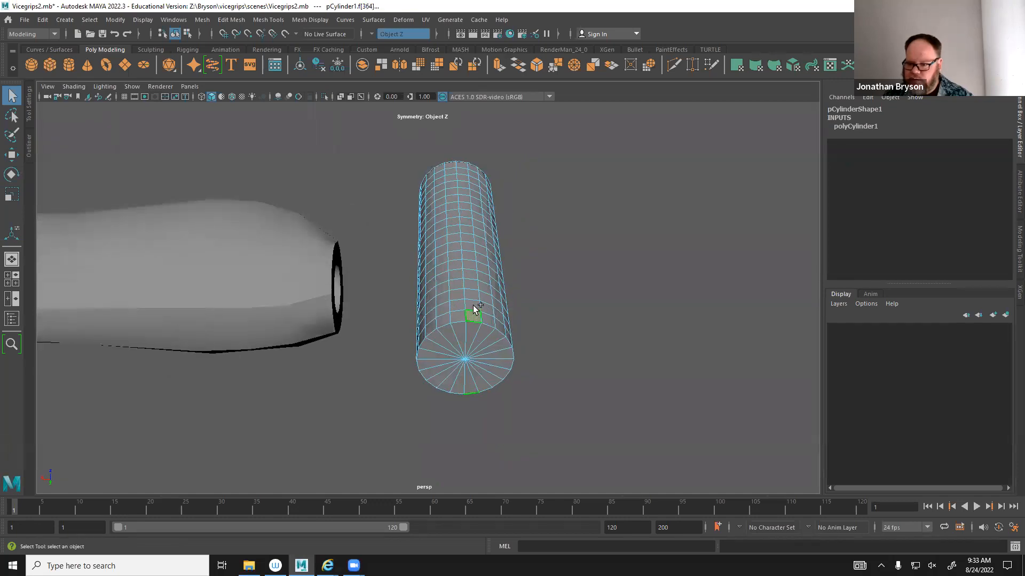
double_click(469, 304)
left_click_drag(469, 304, 470, 199, "alt")
left_click_drag(462, 342, 474, 370, "alt")
mouse_move(490, 296)
left_mouse_down("alt")
mouse_move(462, 275)
mouse_move(480, 261)
mouse_move(427, 278)
mouse_move(474, 299)
left_mouse_up("alt")
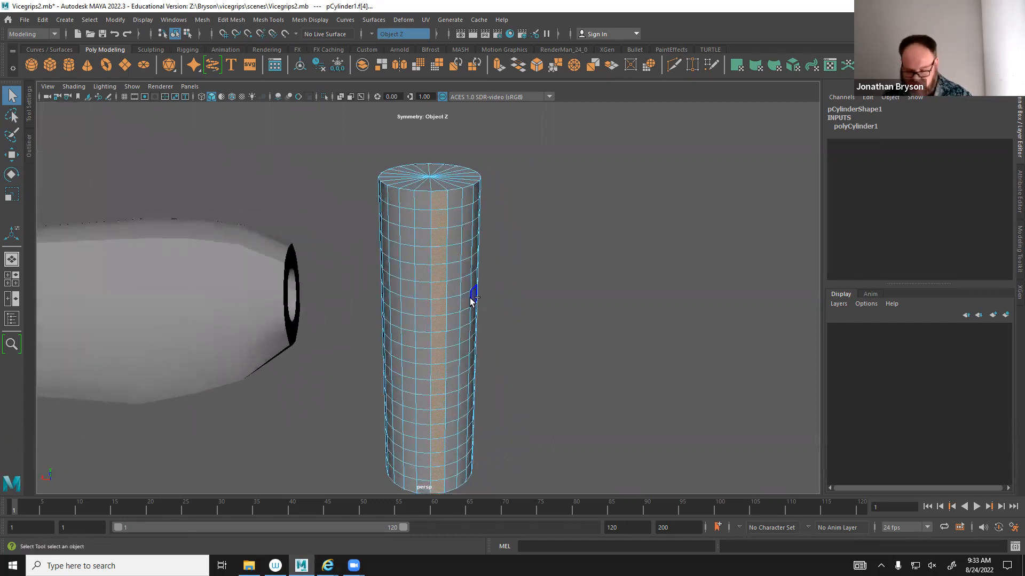
key("ctrl+e")
left_click_drag(513, 272, 492, 347, "alt")
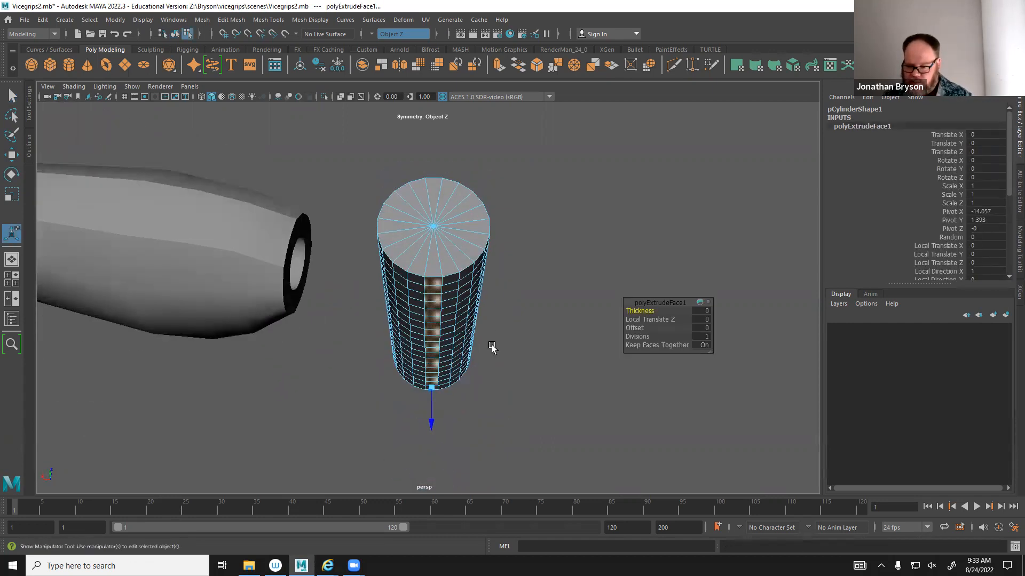
mouse_move(432, 420)
left_mouse_down()
mouse_move(431, 439)
mouse_move(433, 400)
left_mouse_up()
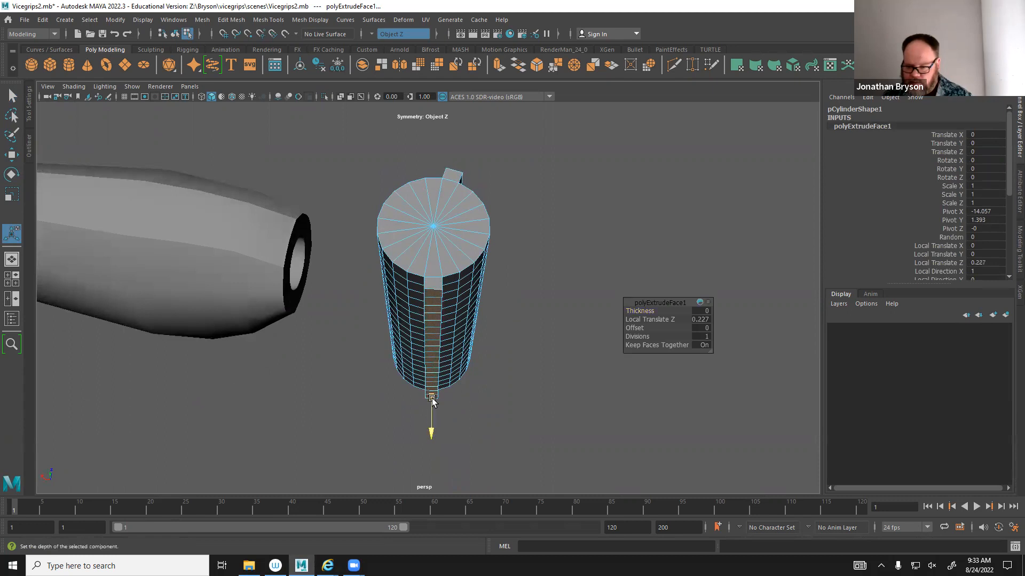
Scale the extruded strip faces narrower so the ridges taper, and return the cylinder to object selection.
key("r")
left_click_drag(384, 347, 444, 362)
scroll(444, 359, "up", 2)
left_click_drag(441, 255, 434, 309)
left_click_drag(506, 304, 502, 224, "alt")
mouse_move(471, 198)
right_mouse_down()
mouse_move(511, 184)
mouse_move(472, 198)
right_mouse_up()
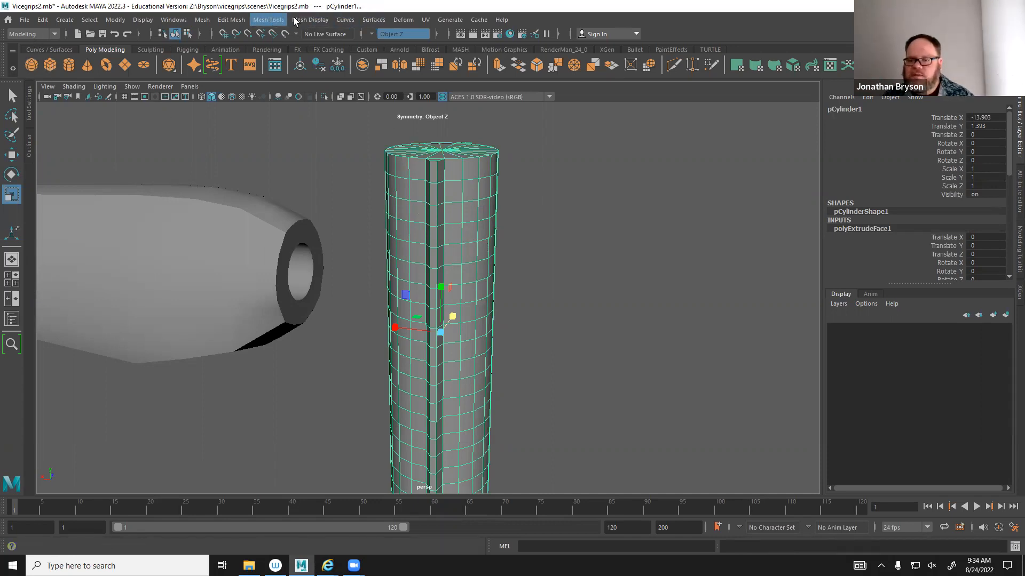
Detach the Nonlinear deformer list as a floating window above the viewport and close the detached Deform list.
left_click(400, 20)
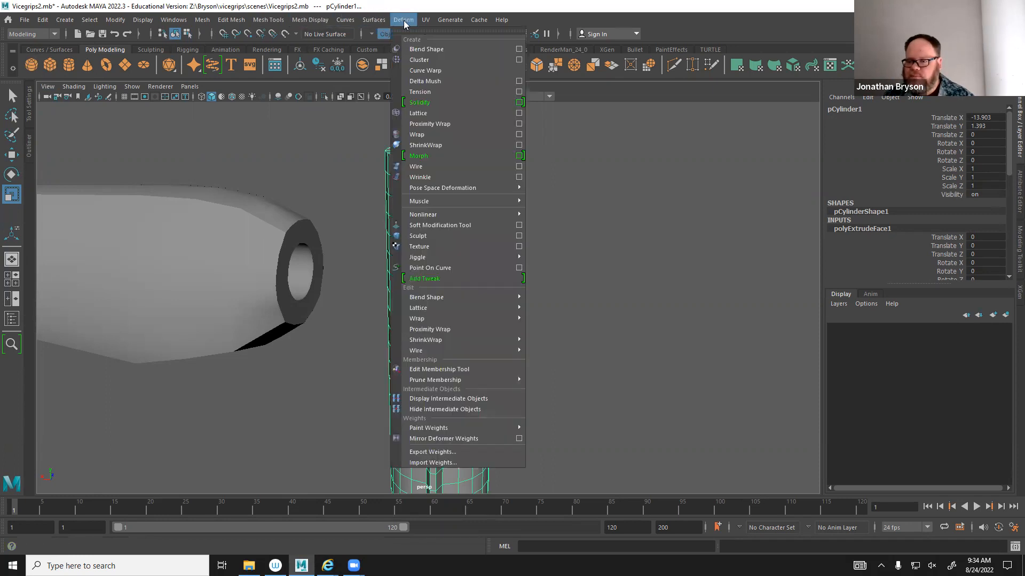
left_click(406, 29)
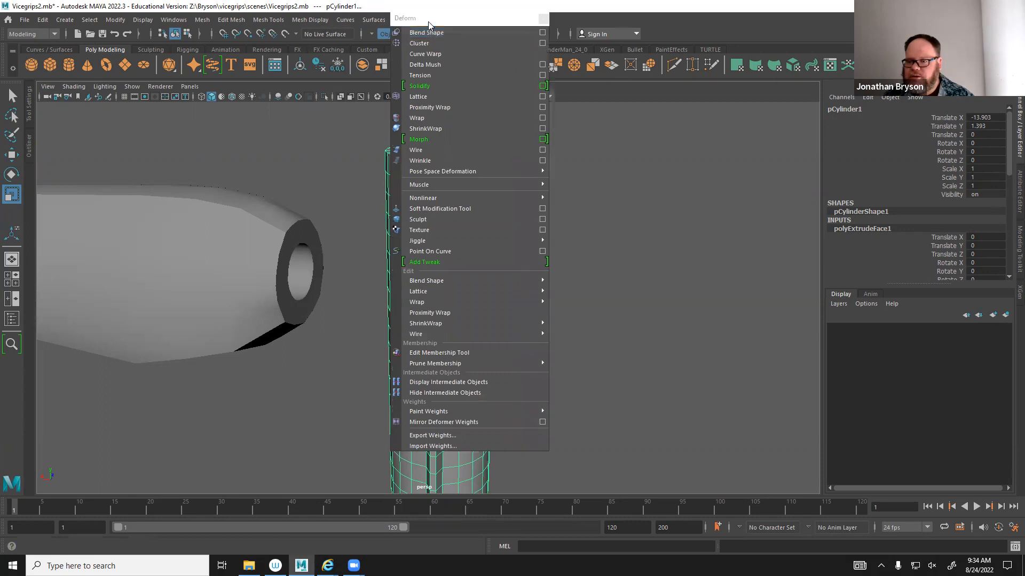
left_click(543, 32)
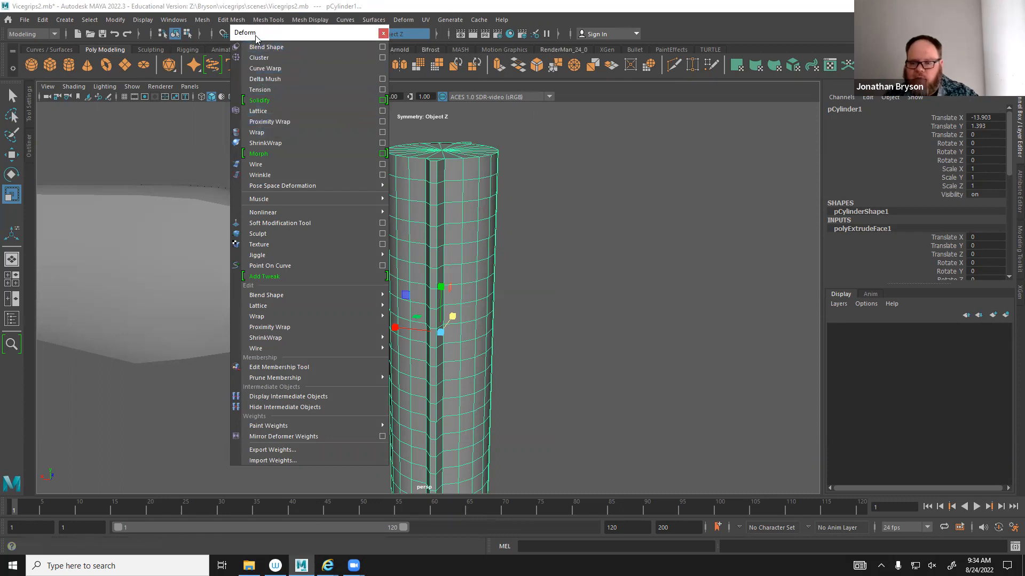
mouse_move(272, 212)
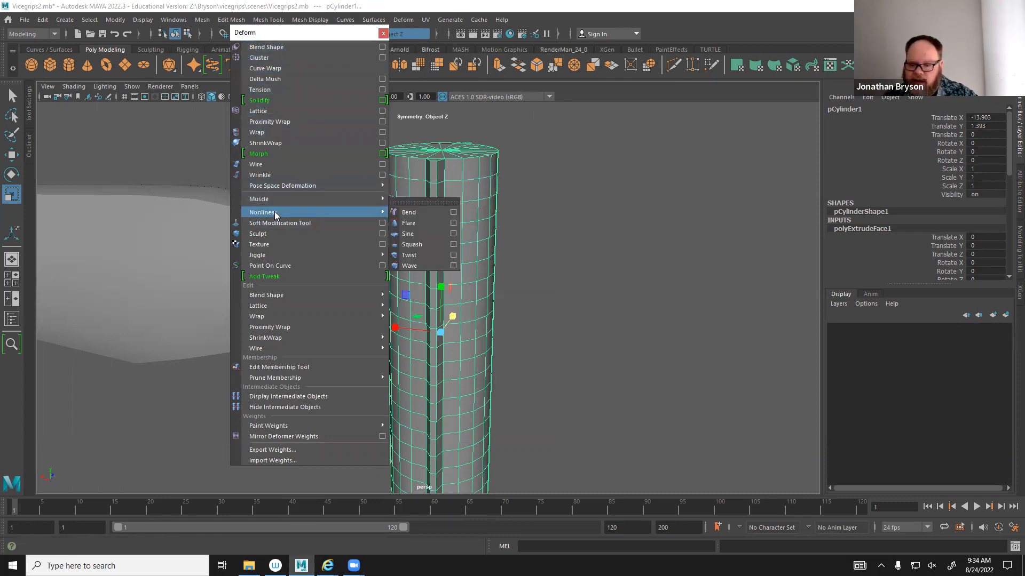
left_click(438, 186)
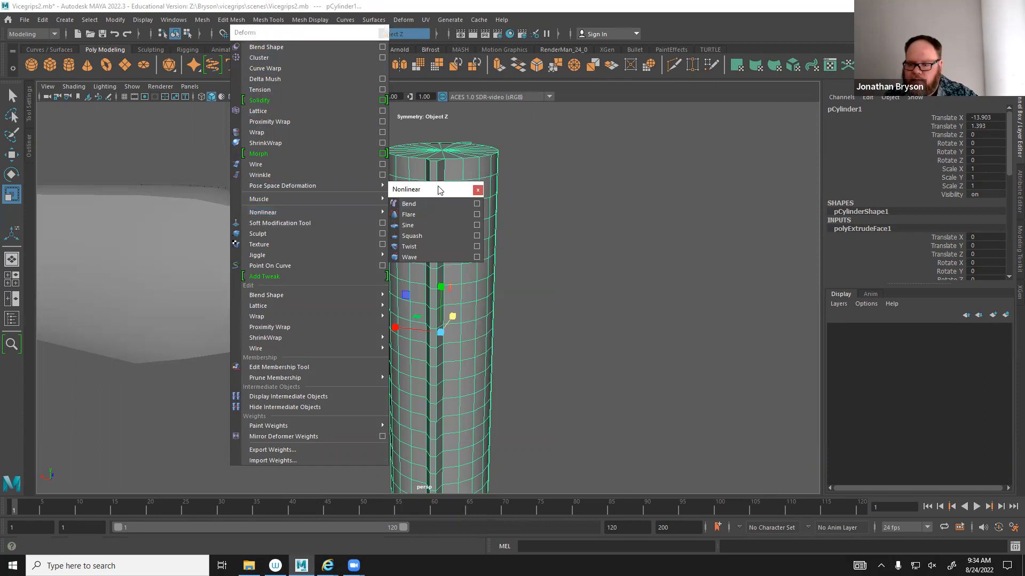
left_click_drag(438, 190, 618, 24)
left_click(382, 33)
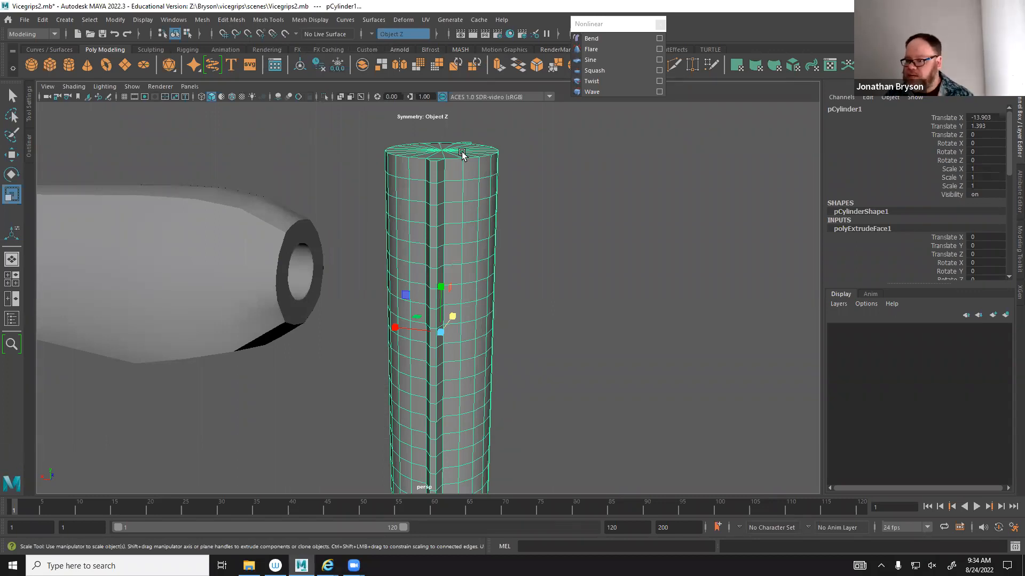
Add a Bend deformer to the cylinder and move its handle outside the cylinder to about -15.42 in X.
left_click(601, 39)
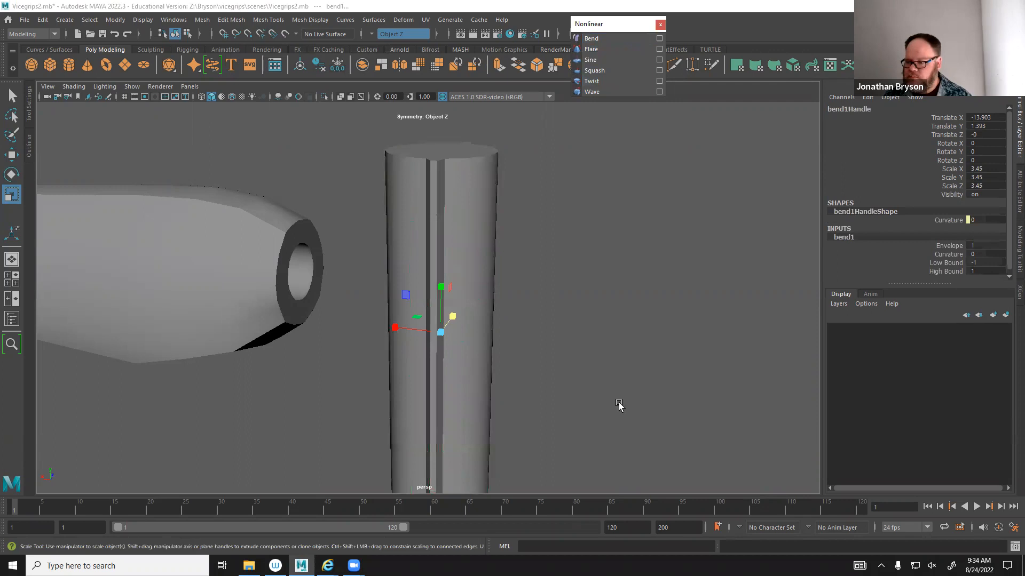
left_click_drag(550, 392, 554, 362, "alt")
key("w")
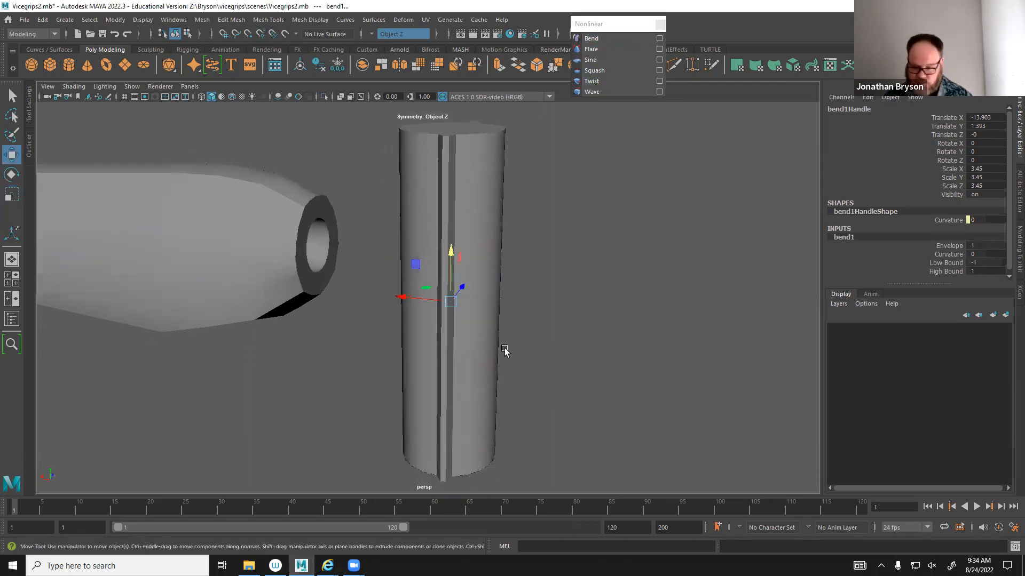
left_click_drag(511, 324, 526, 322, "alt")
left_click_drag(396, 308, 472, 310)
left_click_drag(536, 249, 607, 357, "alt")
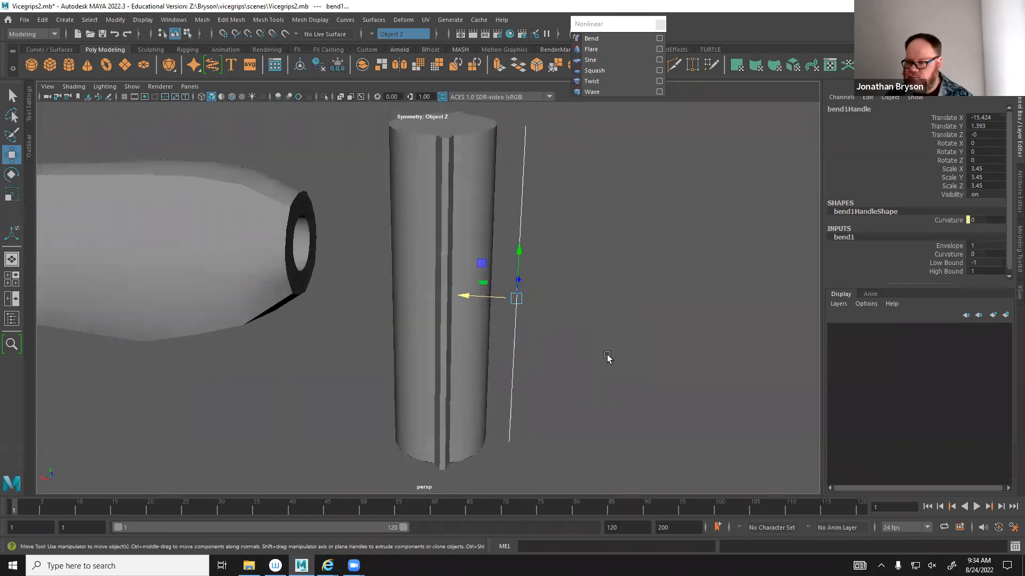
middle_click_drag(608, 357, 604, 342, "alt")
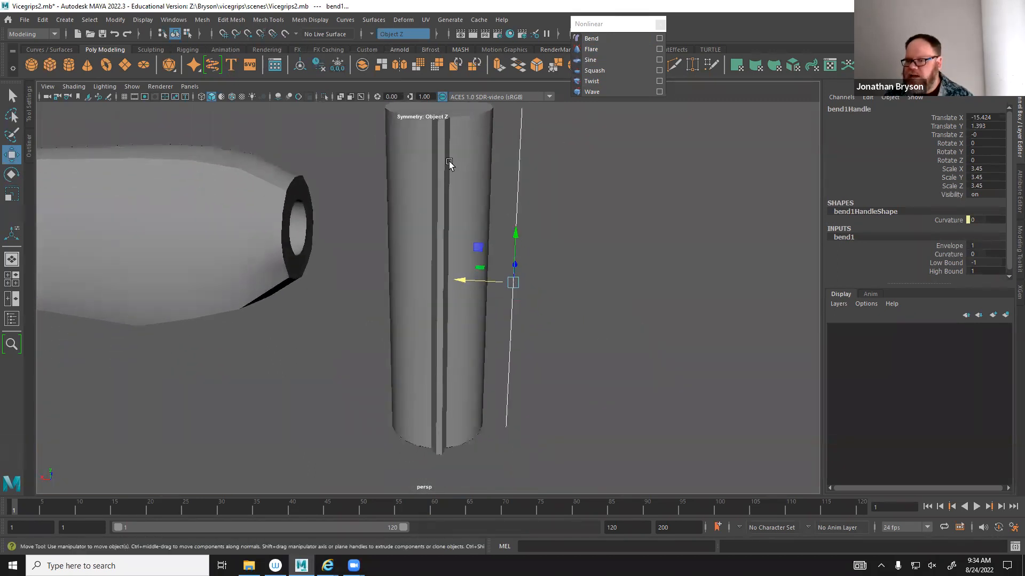
Set the bend deformer's Curvature to -180 to curl the cylinder into a ring.
left_click(459, 170)
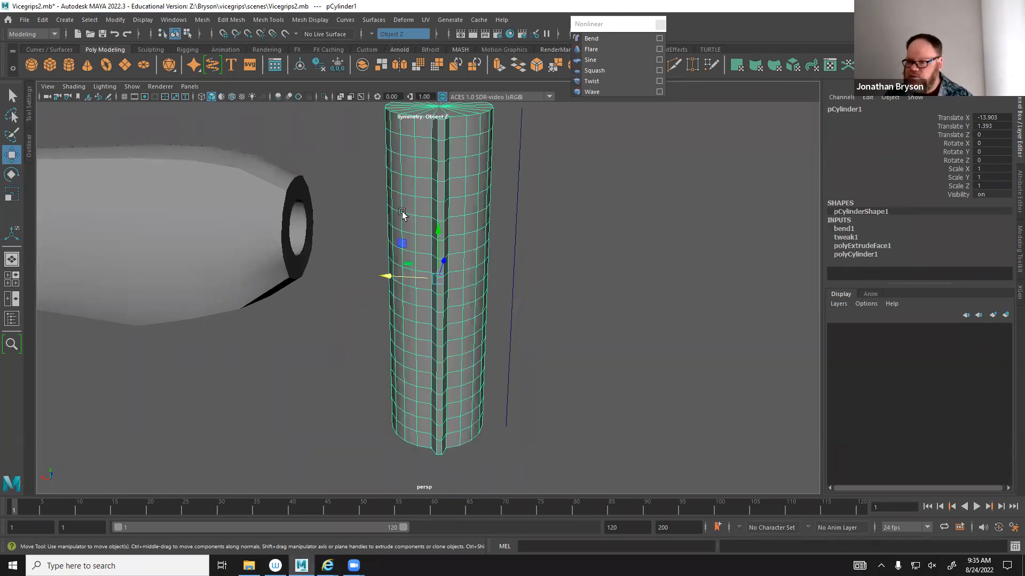
left_click(514, 191)
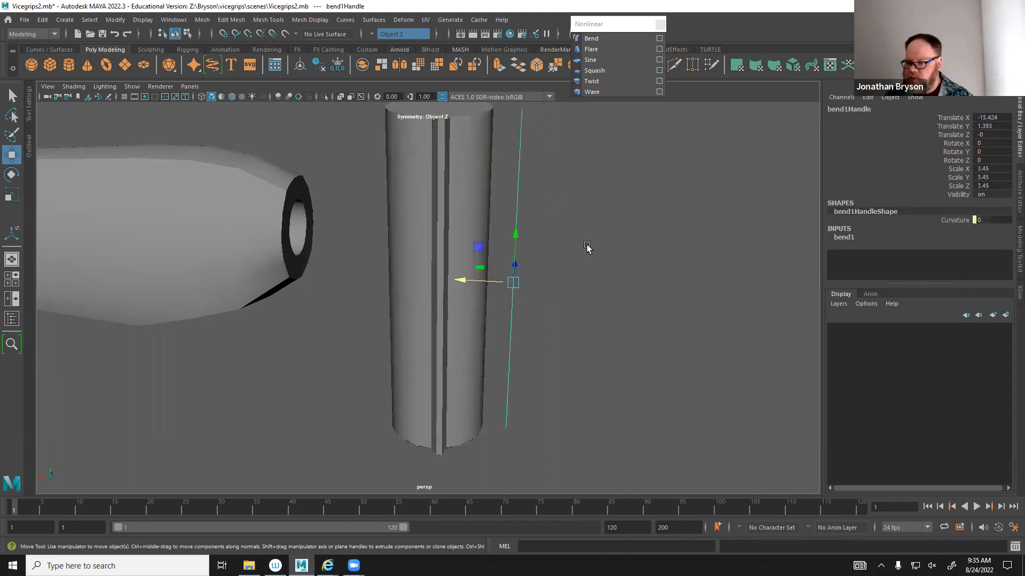
left_click(847, 237)
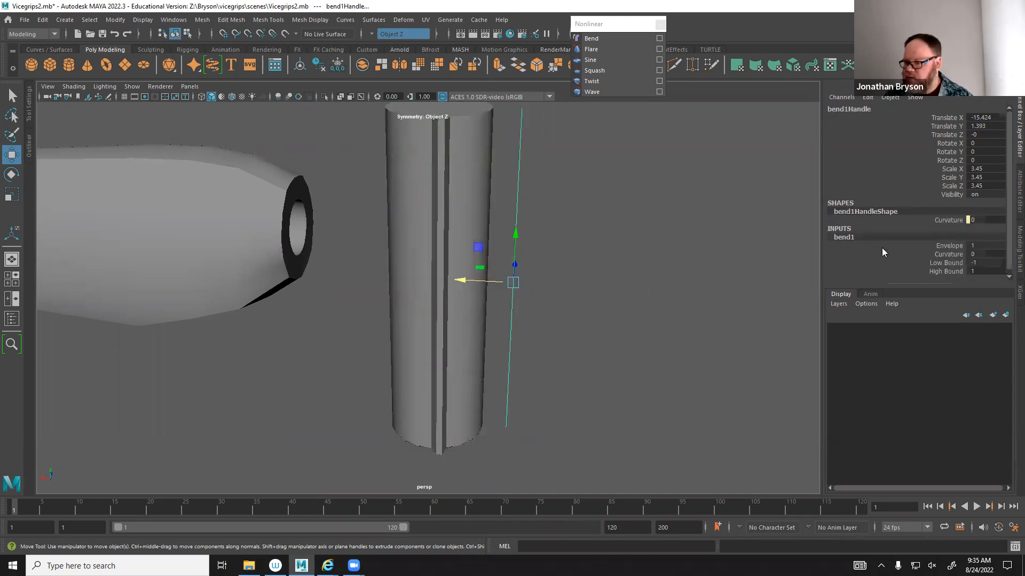
left_click(946, 254)
middle_click_drag(601, 293, 547, 286)
middle_click_drag(527, 285, 510, 285)
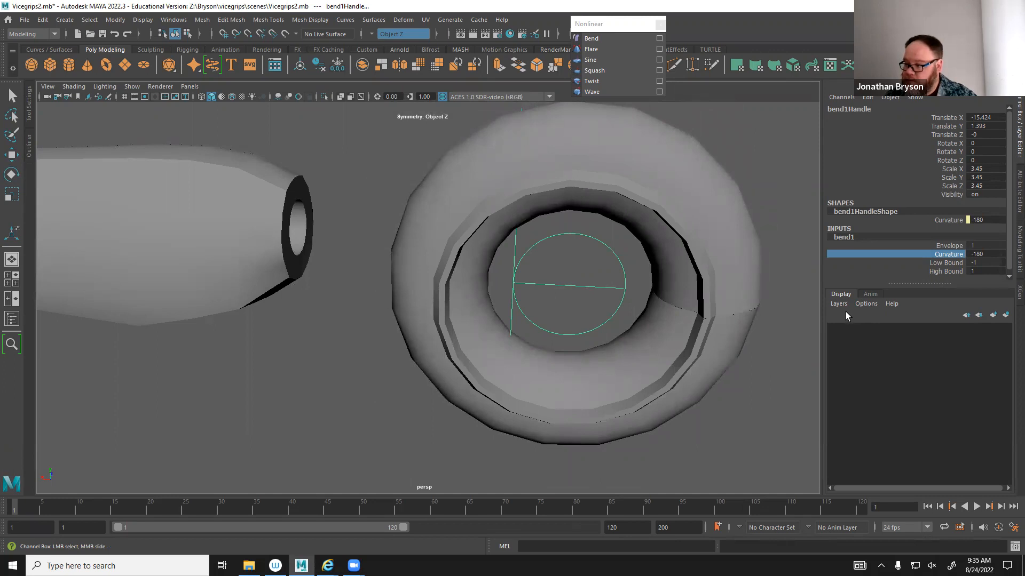
Try rotating the bend deformer's handle, and undo the rotation.
key("e")
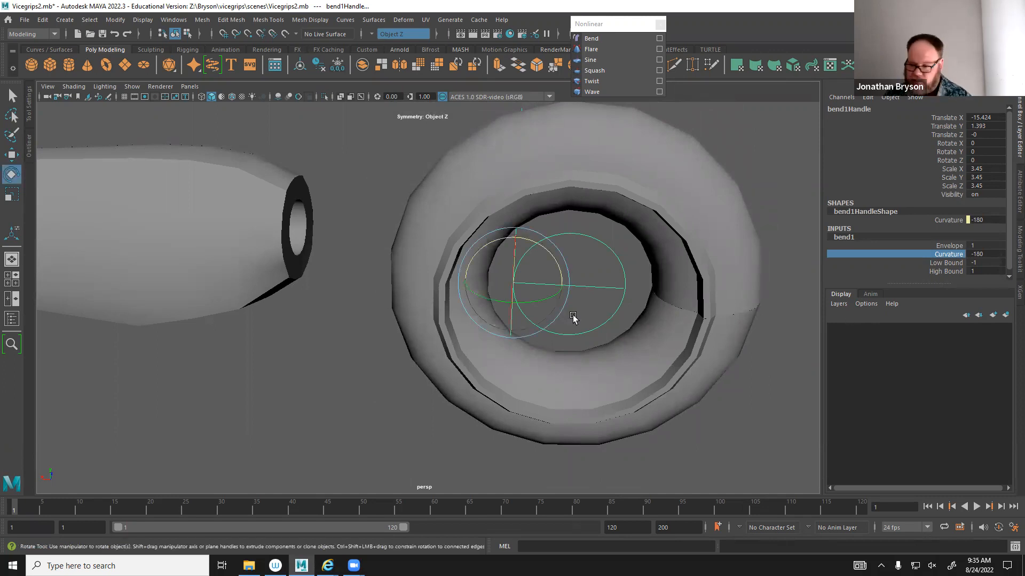
left_click_drag(515, 258, 540, 266)
key("ctrl+z")
Widen the bent ring by moving the bend handle to about -18.63 in X, and delete the bend handle.
key("w")
left_click_drag(464, 283, 613, 315)
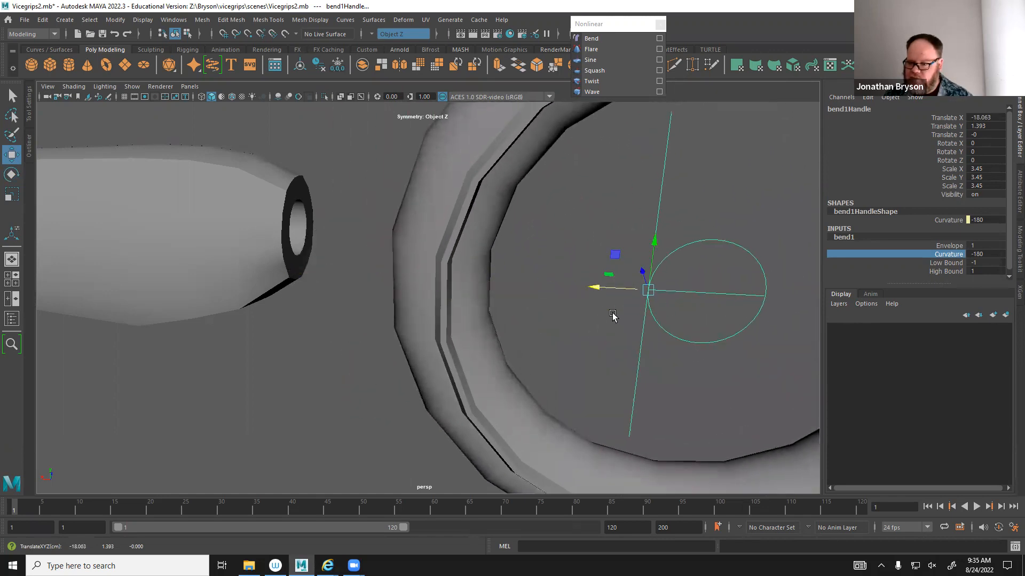
middle_click_drag(641, 313, 594, 302, "alt")
right_click_drag(632, 309, 392, 296, "alt")
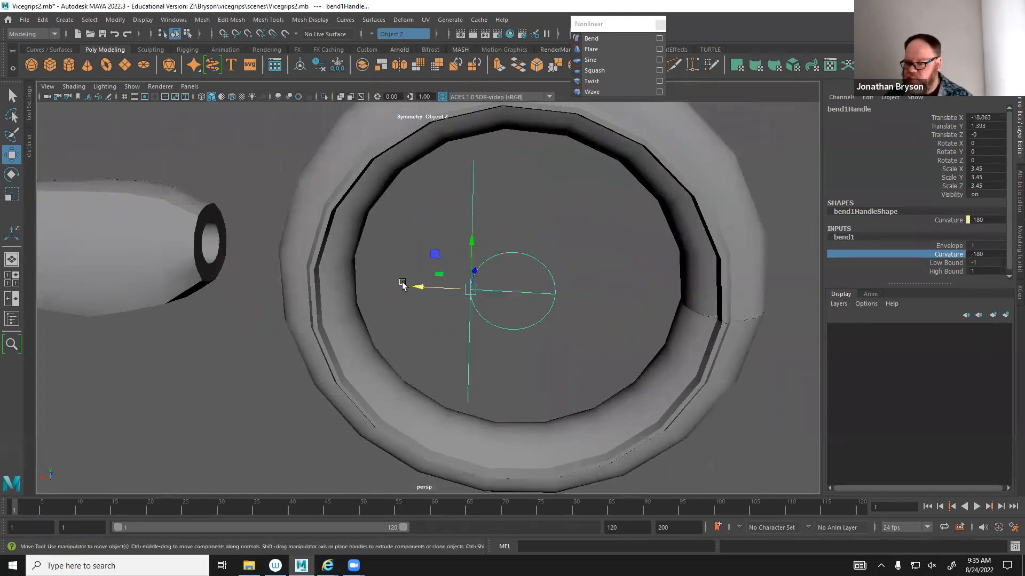
left_click_drag(422, 290, 444, 293)
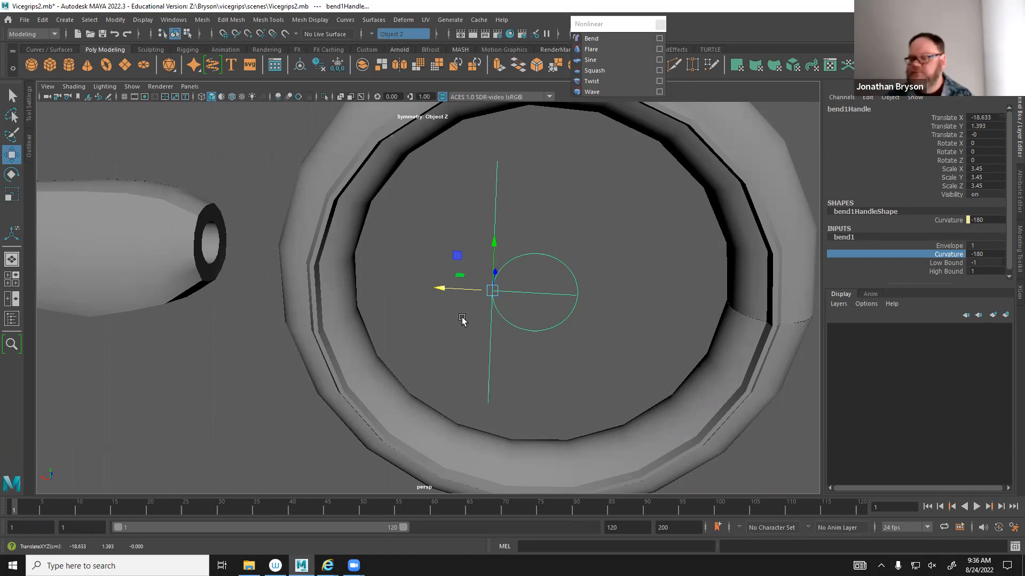
left_click_drag(538, 277, 504, 316, "alt")
key("Delete")
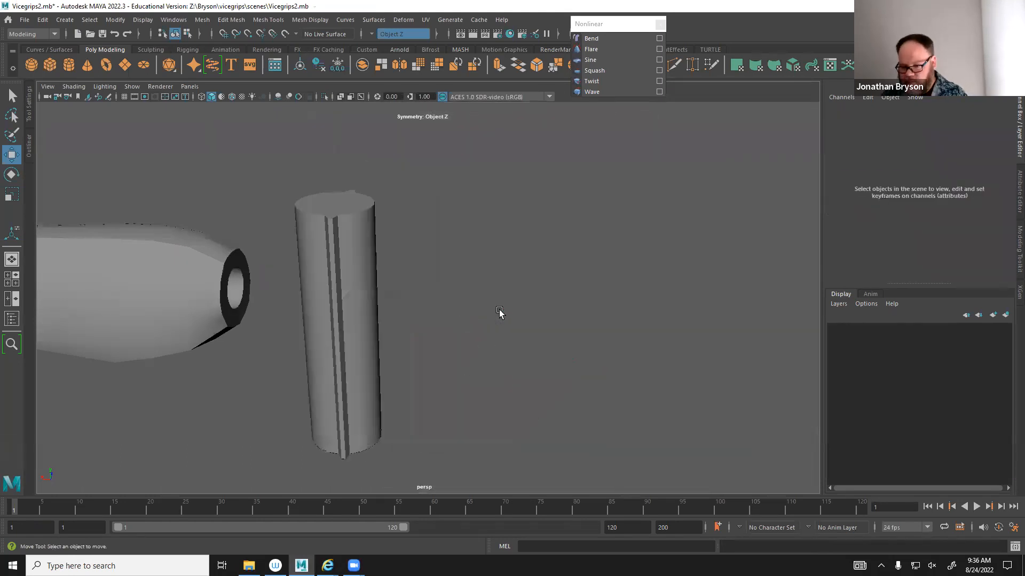
Add a Flare deformer to the ridged cylinder and set its Curve to about 1.7.
left_click(366, 280)
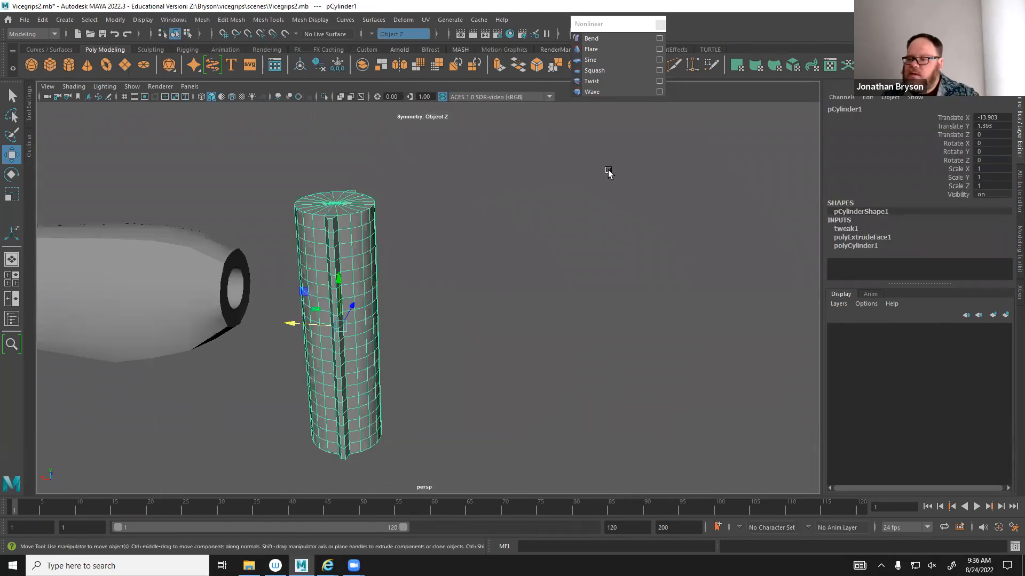
left_click(597, 50)
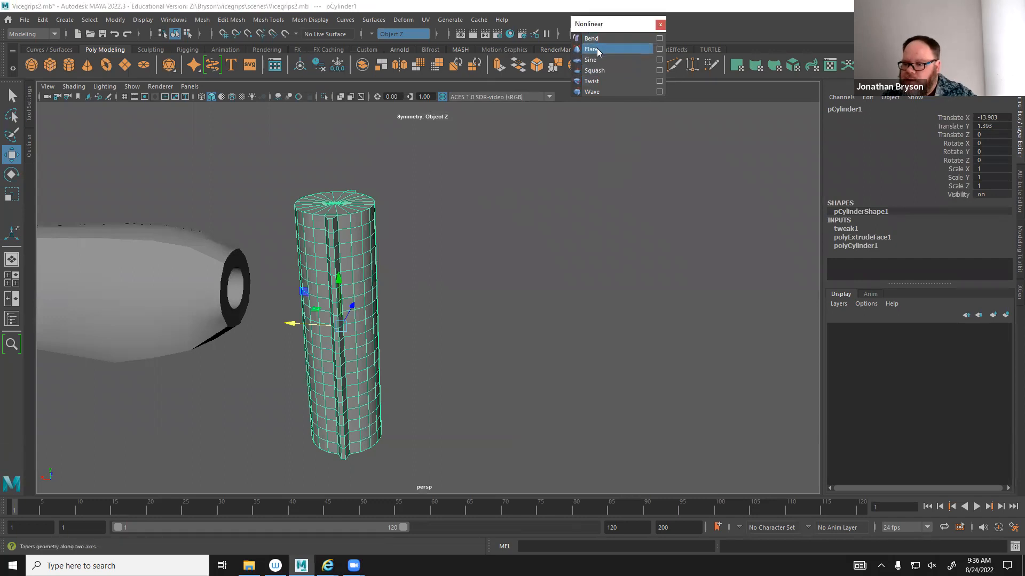
scroll(873, 260, "down", 2)
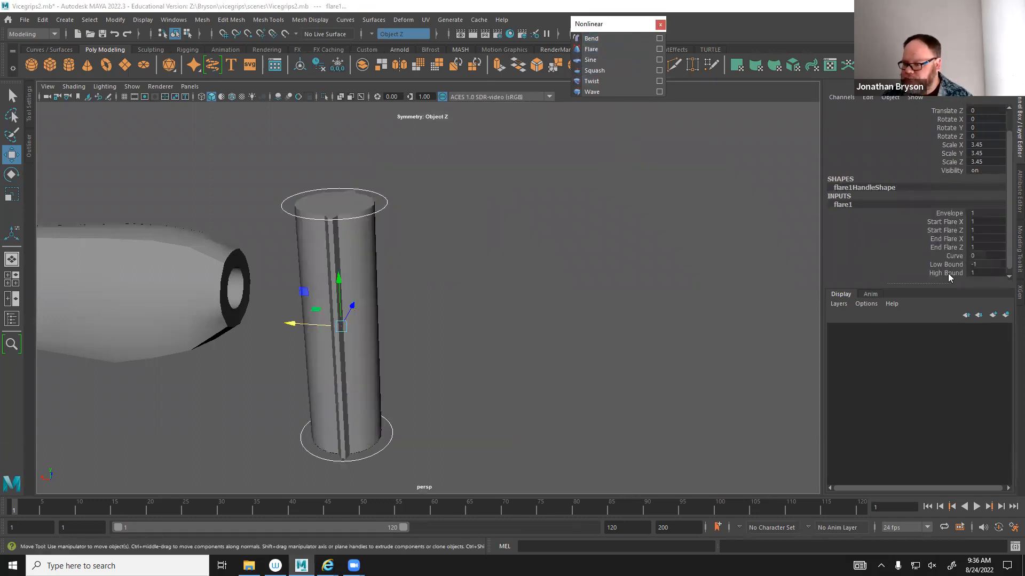
left_click(946, 260)
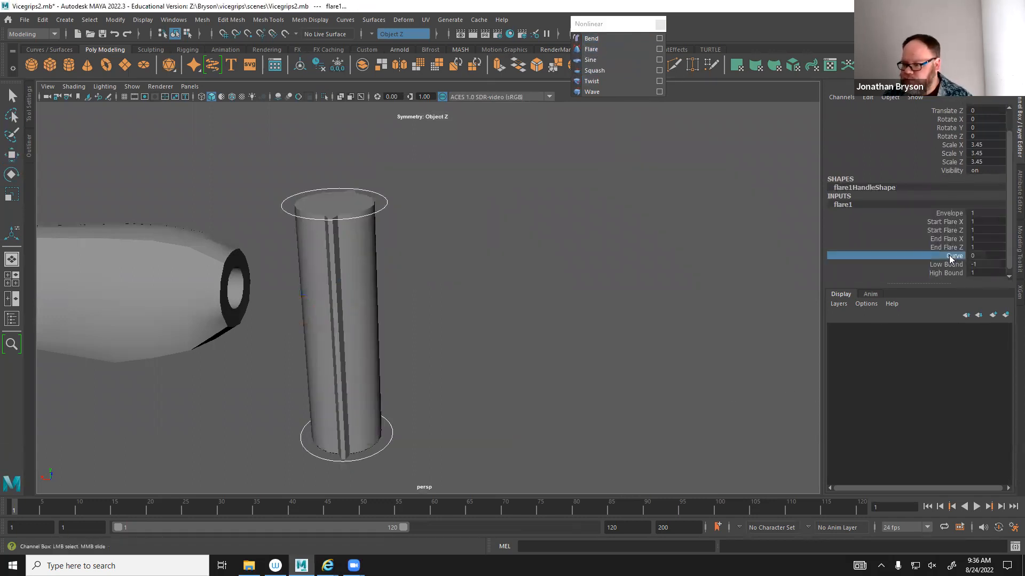
middle_click_drag(492, 321, 526, 275)
key("w")
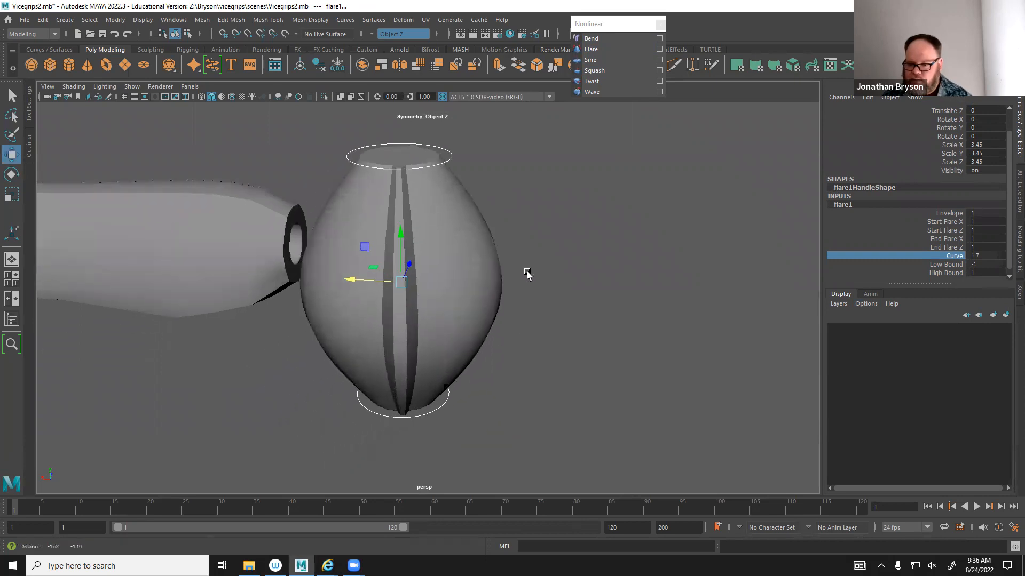
Slide the flare handle up to about 3.5 in Y and back down the cylinder, and delete the handle.
left_click_drag(400, 229, 440, 146)
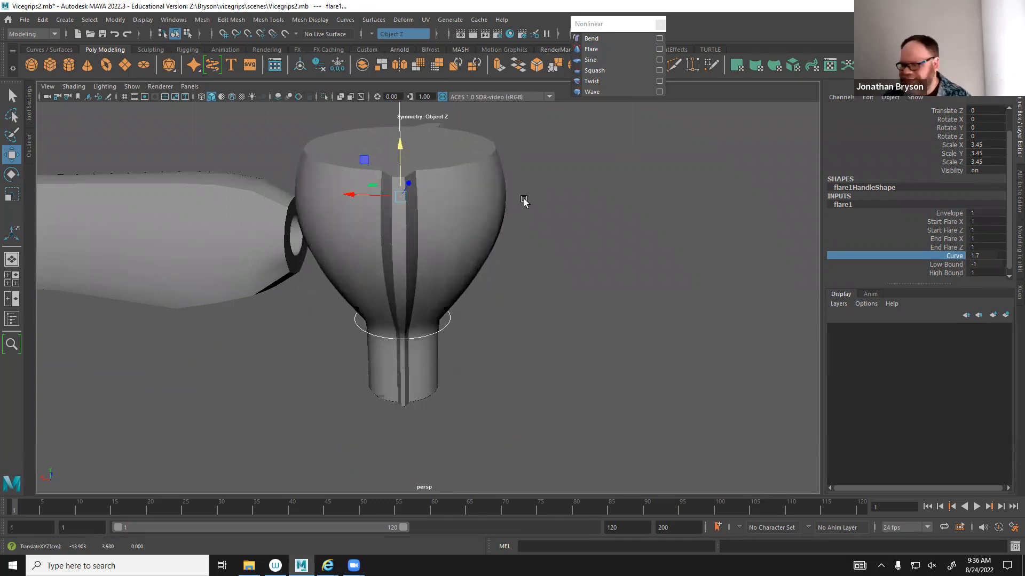
left_click_drag(549, 201, 520, 205, "alt")
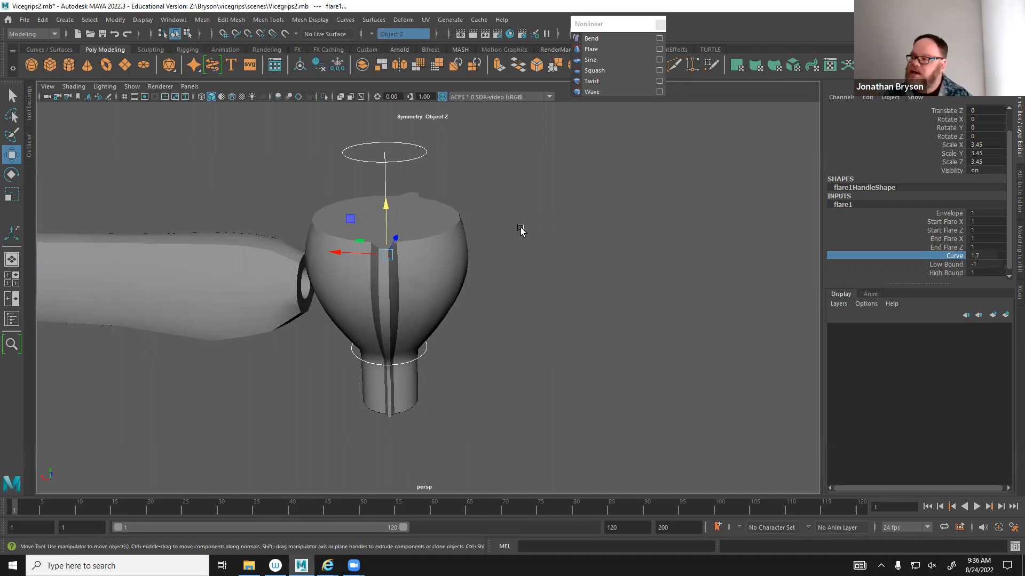
left_click_drag(388, 211, 416, 260)
key("Delete")
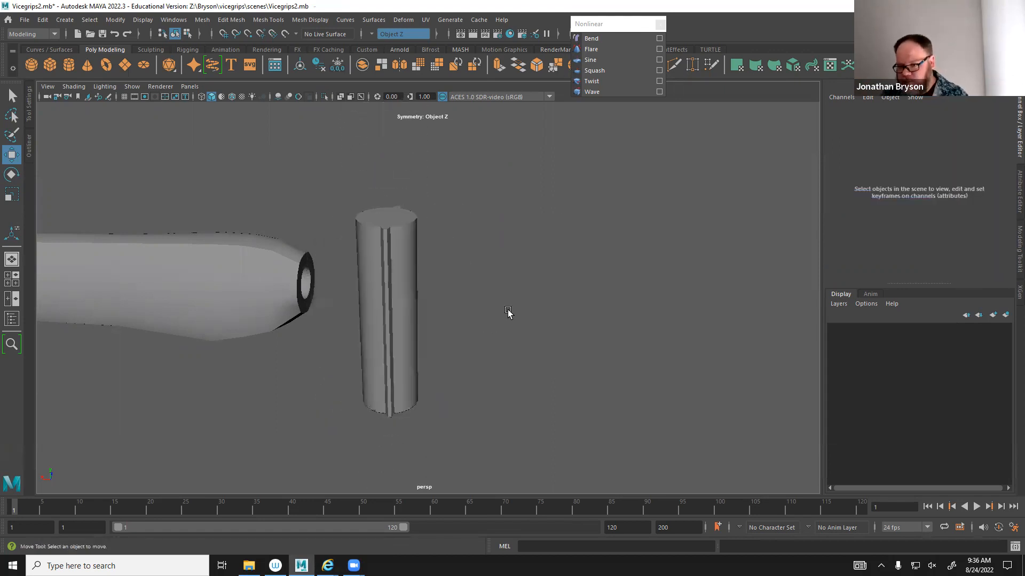
Add a Sine deformer to the ridged cylinder and set its Amplitude to 1.2.
left_click(376, 235)
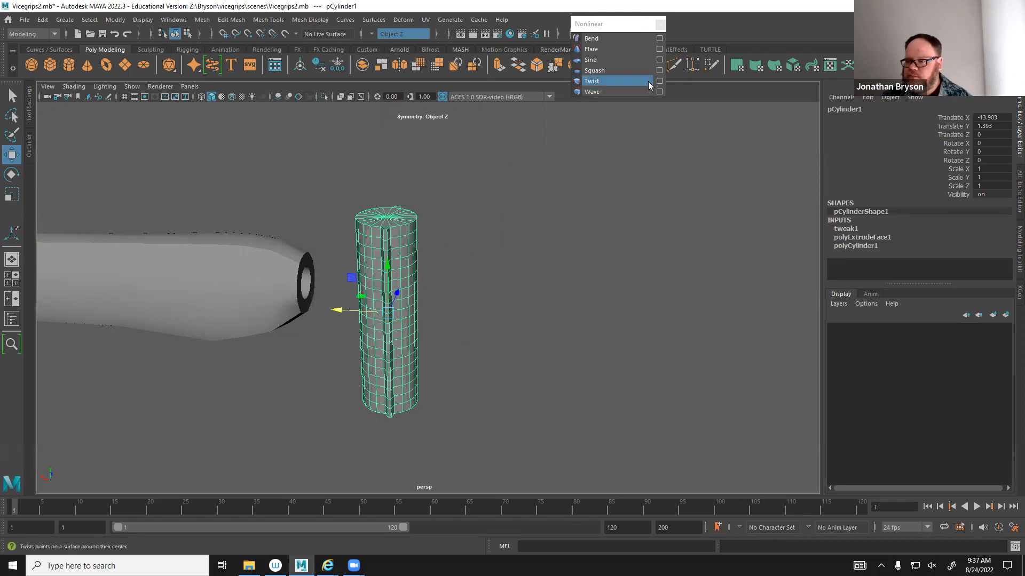
left_click(596, 58)
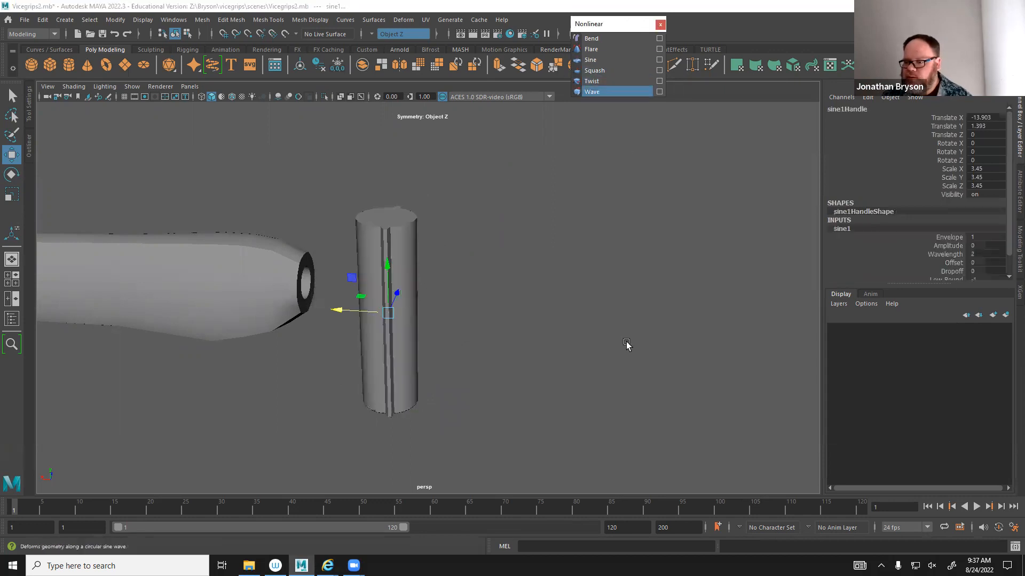
left_click(947, 245)
middle_click_drag(593, 310, 595, 305)
Raise the sine handle to about 2.856 in Y and set the deformer's Wavelength to 0.8.
key("w")
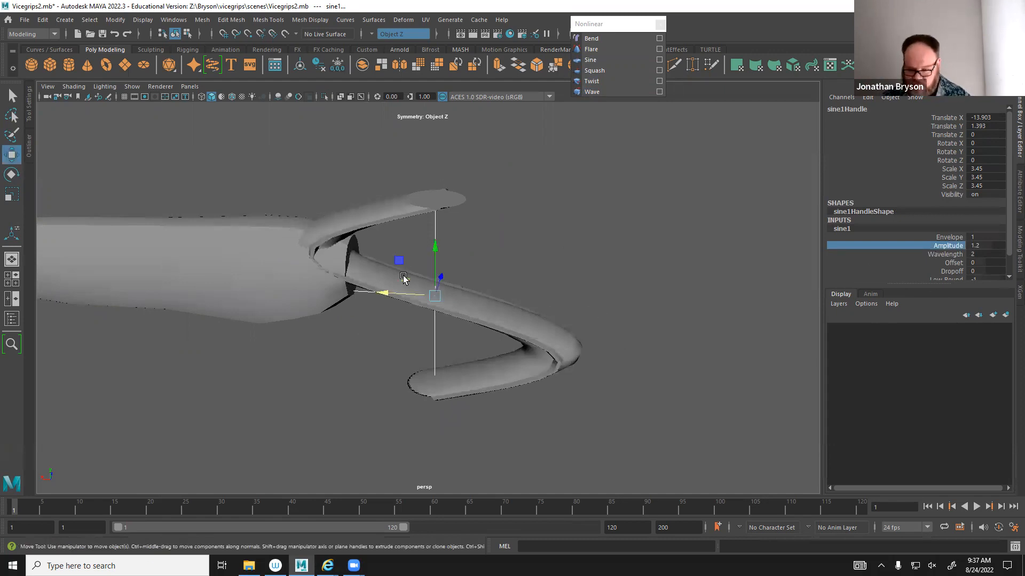
left_click_drag(435, 247, 352, 212)
left_click(945, 254)
middle_click_drag(596, 314, 563, 318)
Try an Offset of about 0.9 on the sine deformer, and undo it.
left_click(953, 263)
key("ctrl+z")
key("ctrl+z")
key("ctrl+z")
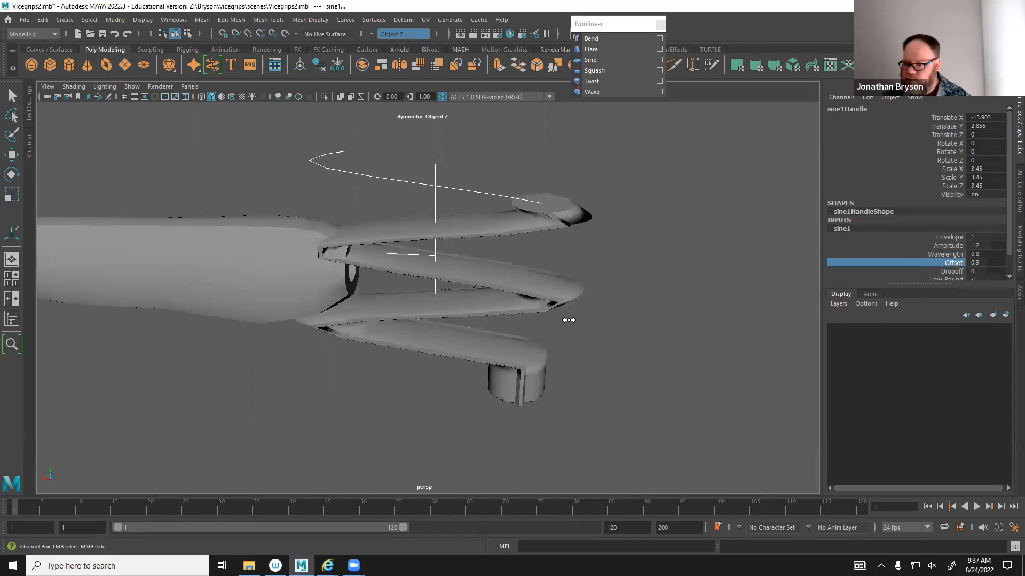
Try a Dropoff of -1 on the sine deformer, and undo it.
left_click(951, 271)
mouse_move(541, 346)
middle_mouse_down()
mouse_move(553, 346)
mouse_move(533, 345)
middle_mouse_up()
left_click_drag(658, 347, 631, 343, "alt")
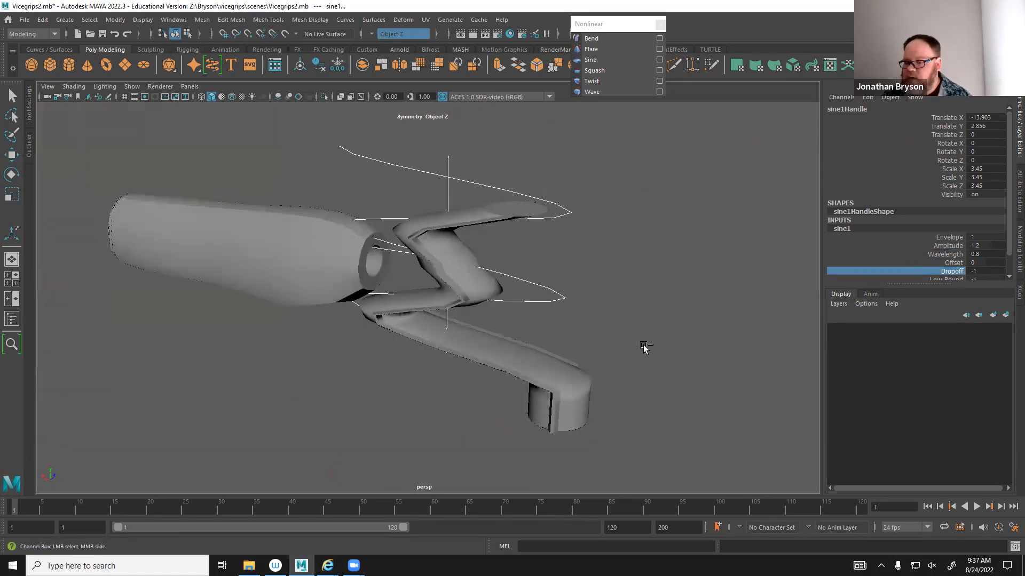
key("ctrl+z")
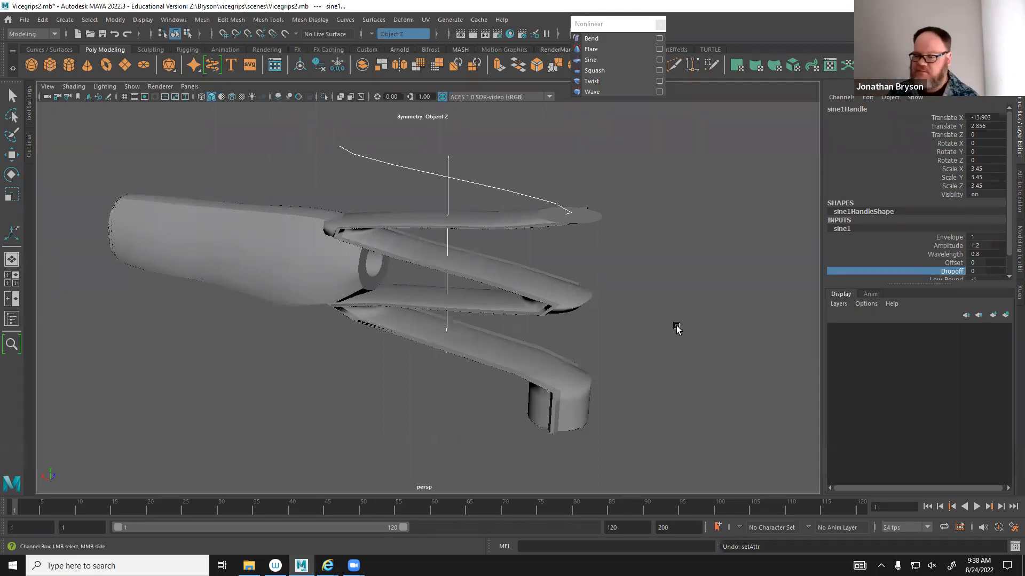
Delete the sine deformer's handle to restore the straight ridged cylinder.
key("w")
left_click(590, 163)
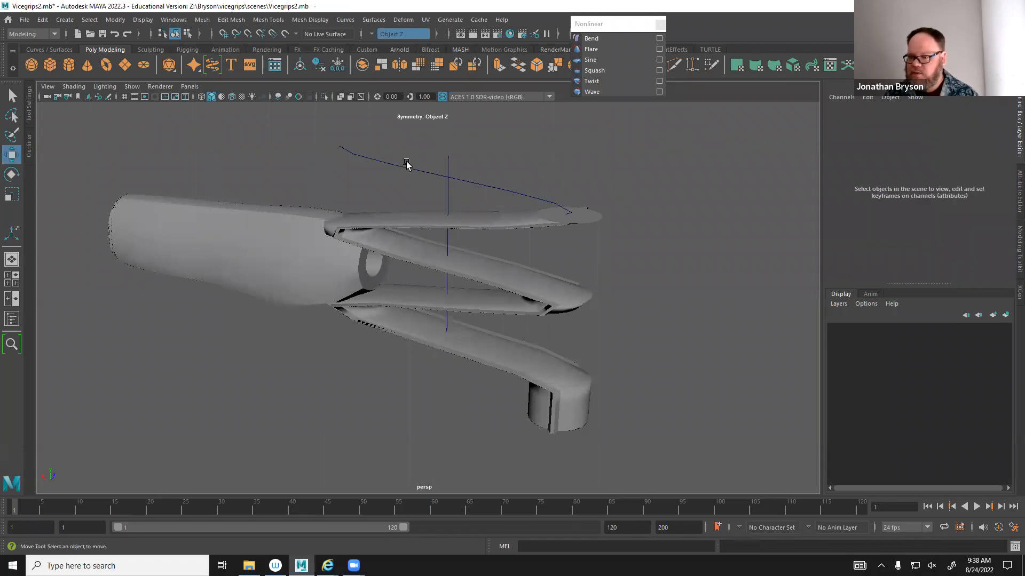
left_click(480, 191)
key("Delete")
Add a Twist deformer to the ridged cylinder with Start Angle about 749.429 and End Angle about -859.437.
left_click(458, 221)
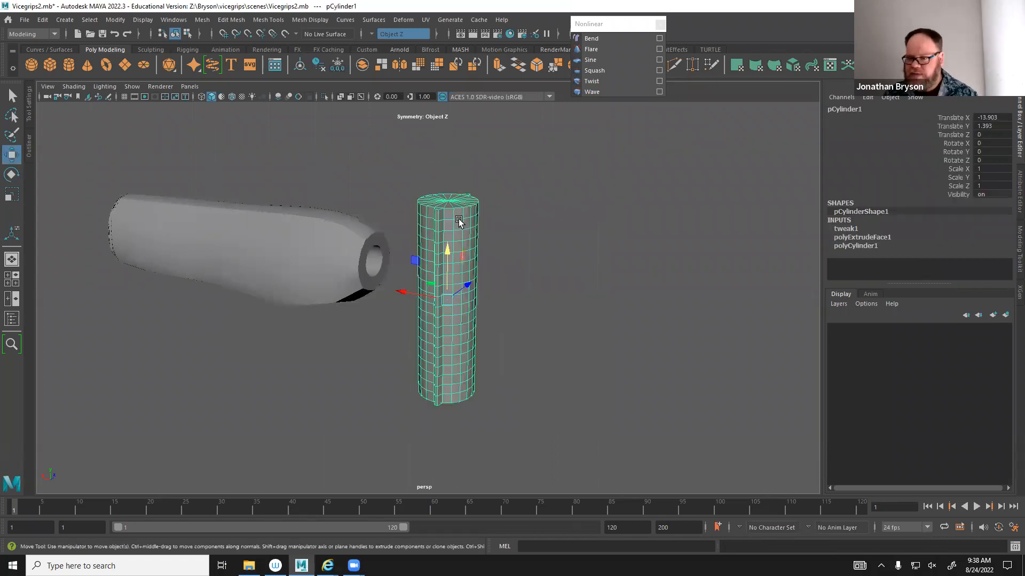
left_click(592, 83)
key("f")
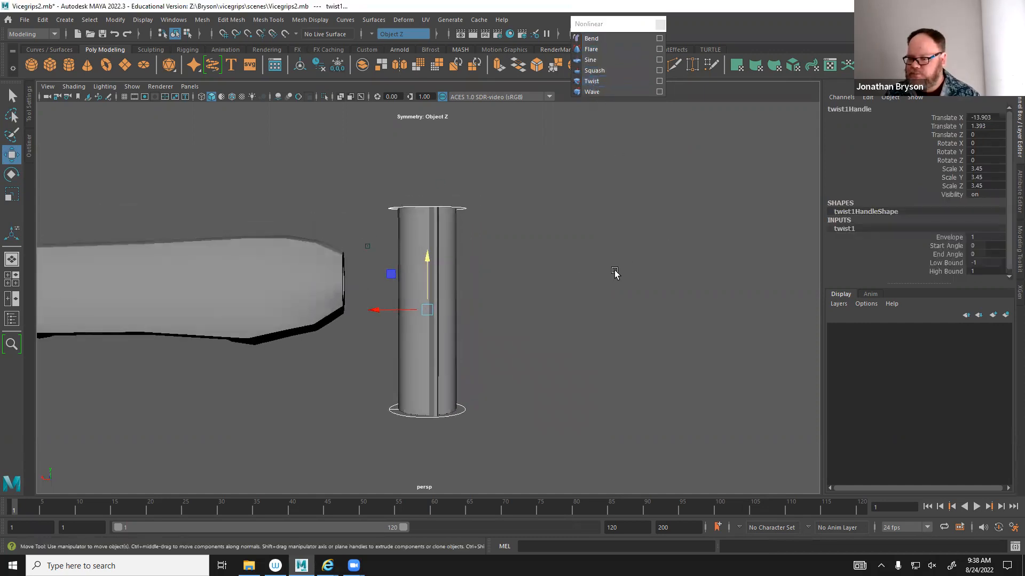
left_click_drag(583, 267, 564, 217, "alt")
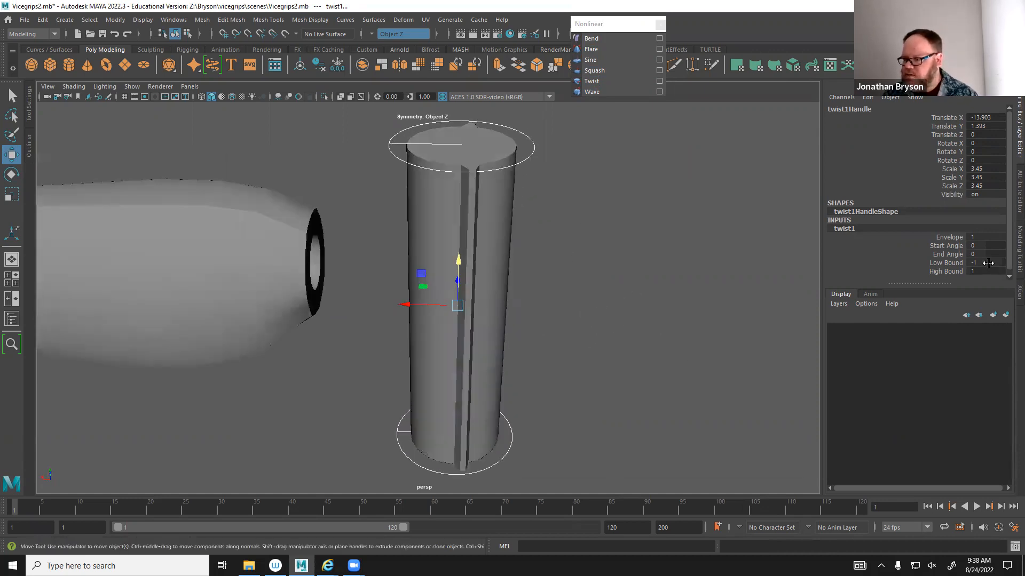
left_click(945, 246)
middle_click_drag(672, 300, 1020, 326)
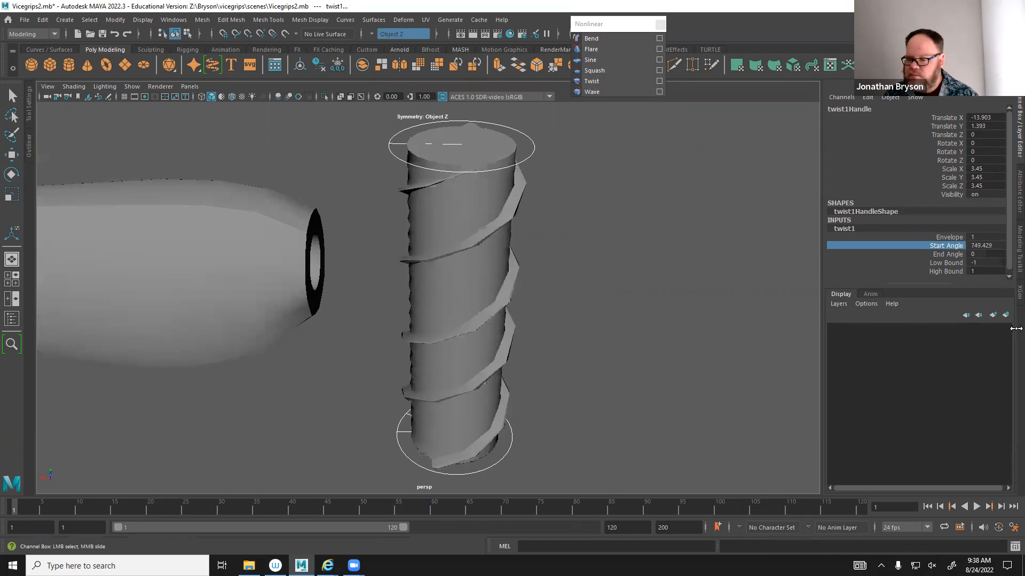
left_click(945, 254)
middle_click_drag(722, 327, 163, 392)
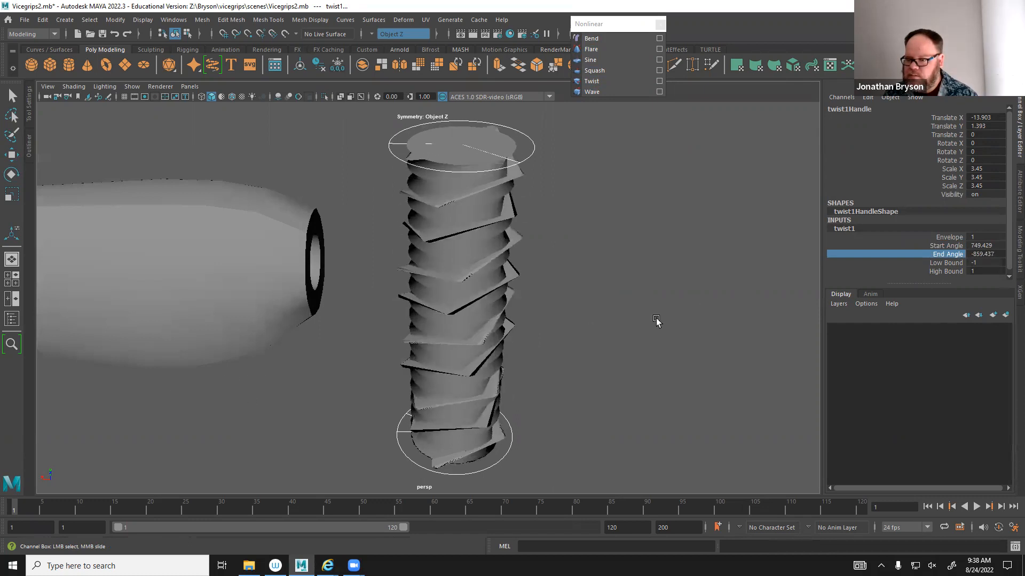
Turn on smooth mesh preview for the twisted cylinder and clear the selection.
key("3")
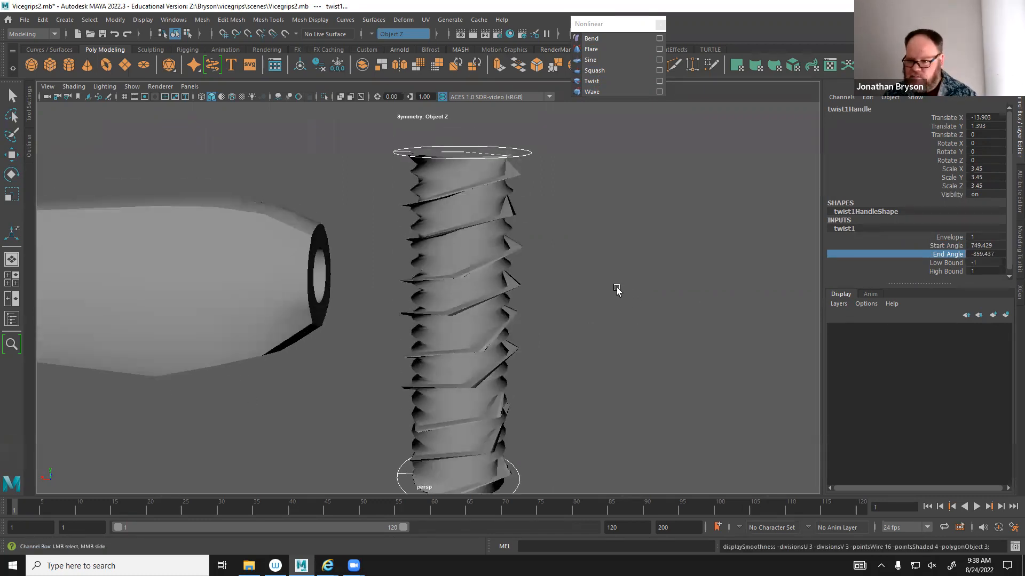
left_click(460, 231)
key("w")
key("3")
left_click_drag(608, 255, 501, 264, "alt")
left_click(620, 265)
Examine the twisted cylinder's spiral ridges and wireframe from the side and from above.
middle_click_drag(619, 315, 575, 255, "alt")
left_click_drag(574, 254, 599, 282, "alt")
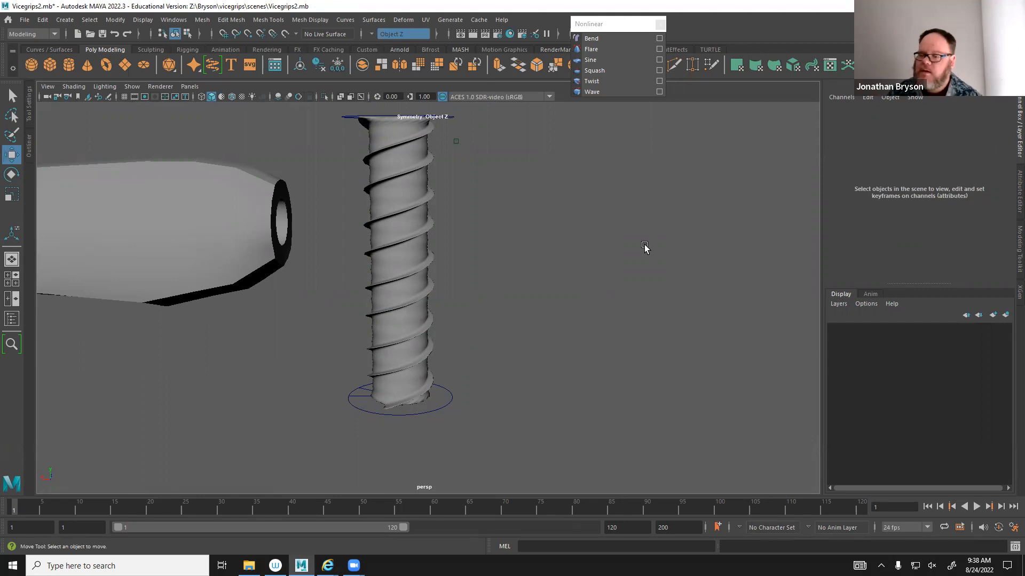
left_click(402, 288)
middle_click_drag(413, 226, 453, 311, "alt")
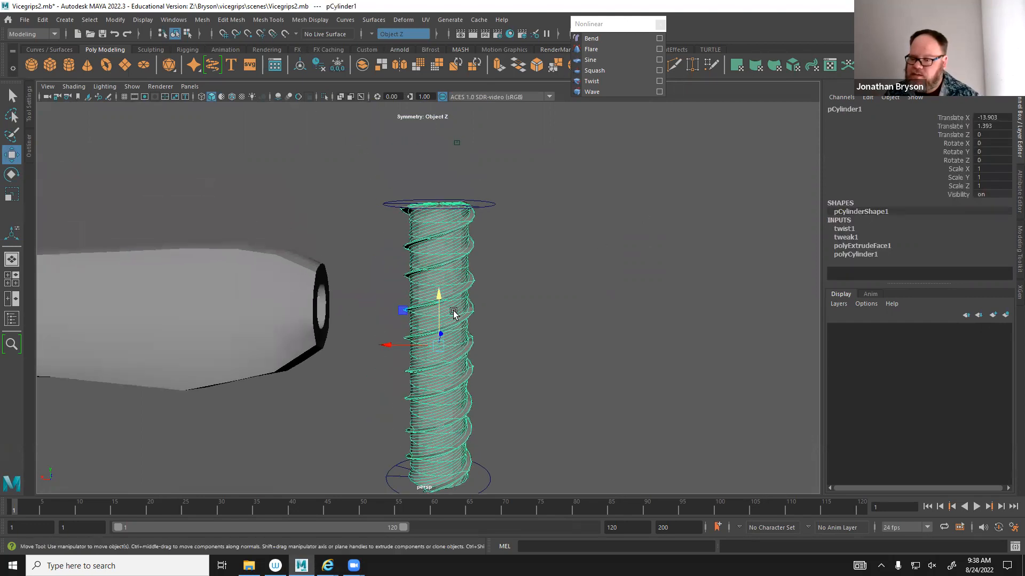
right_click_drag(453, 311, 613, 328, "alt")
left_click_drag(599, 317, 572, 374, "alt")
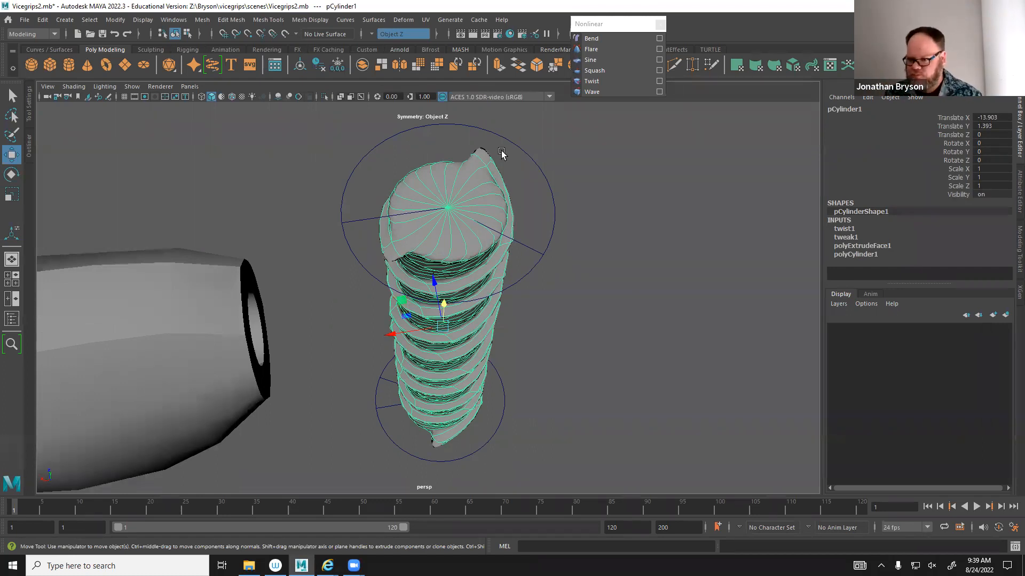
left_click_drag(614, 383, 524, 293, "alt")
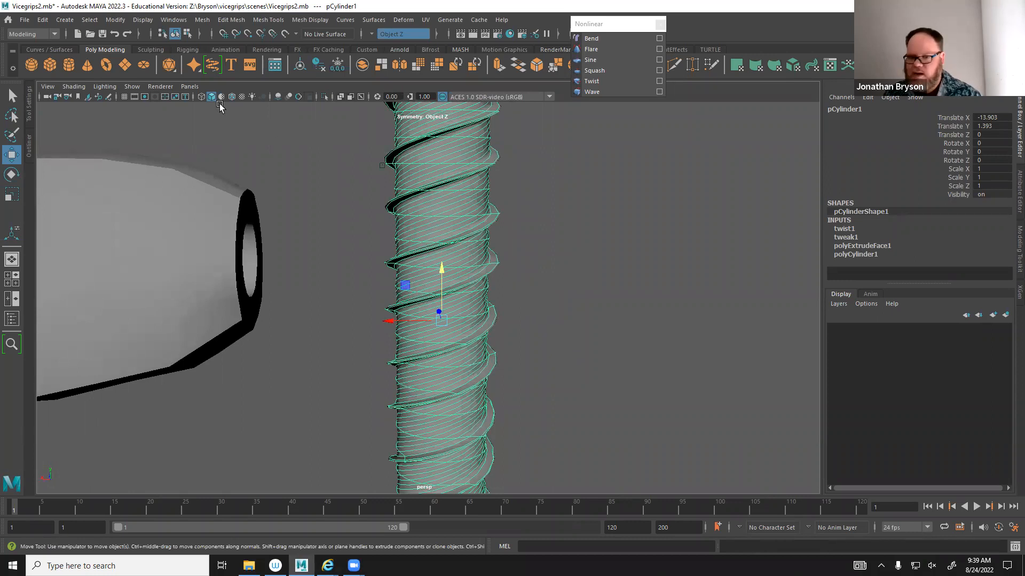
key("f")
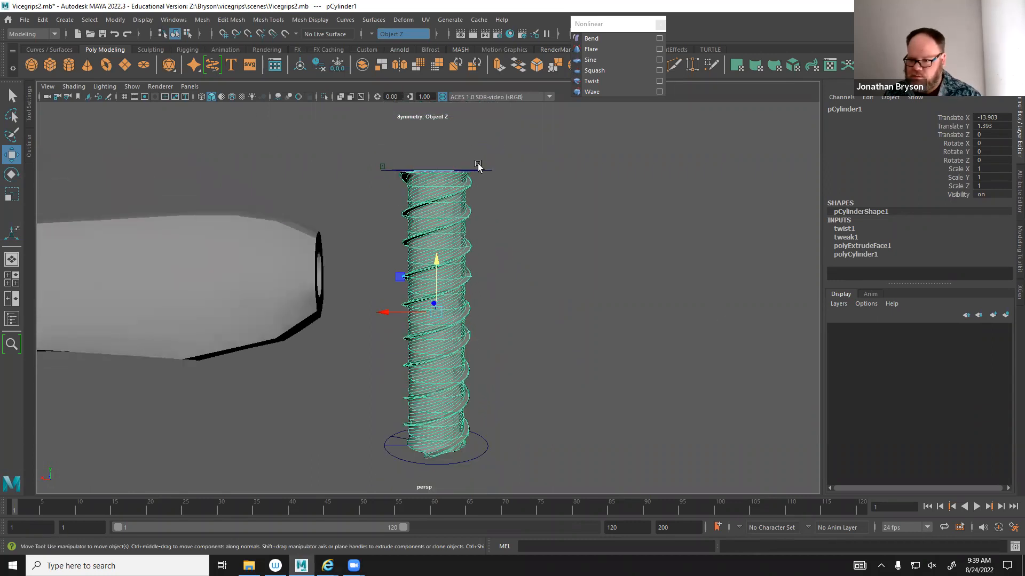
Delete the twist handle, and apply Mesh Smooth twice to the ridged cylinder.
left_click(473, 170)
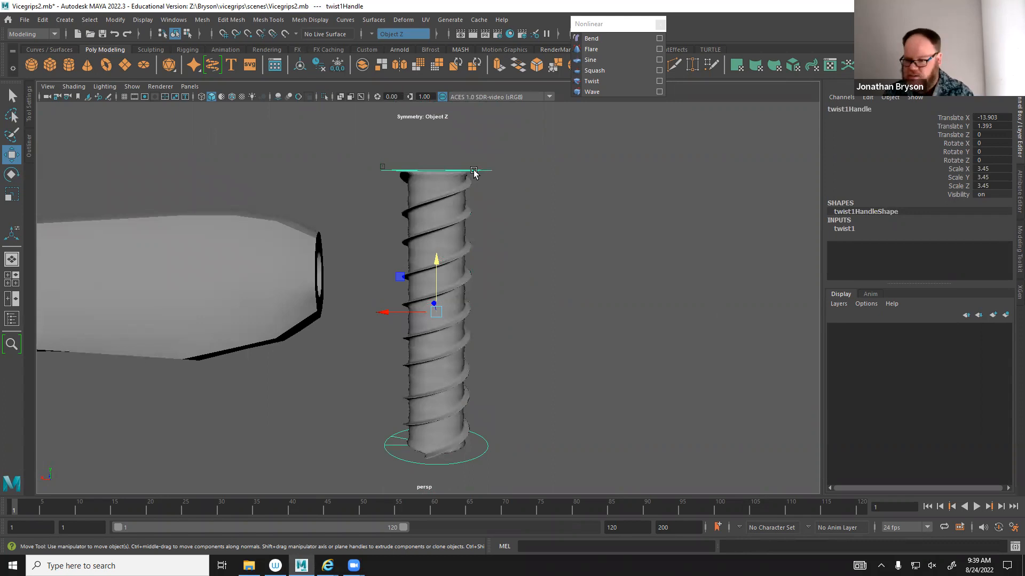
key("Delete")
left_click(449, 240)
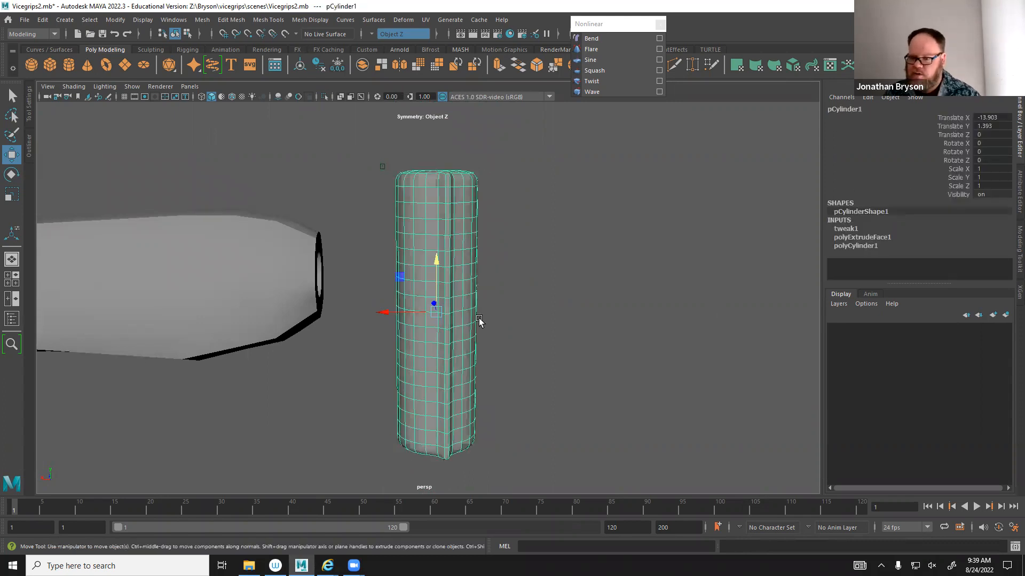
left_click_drag(457, 355, 534, 315, "alt")
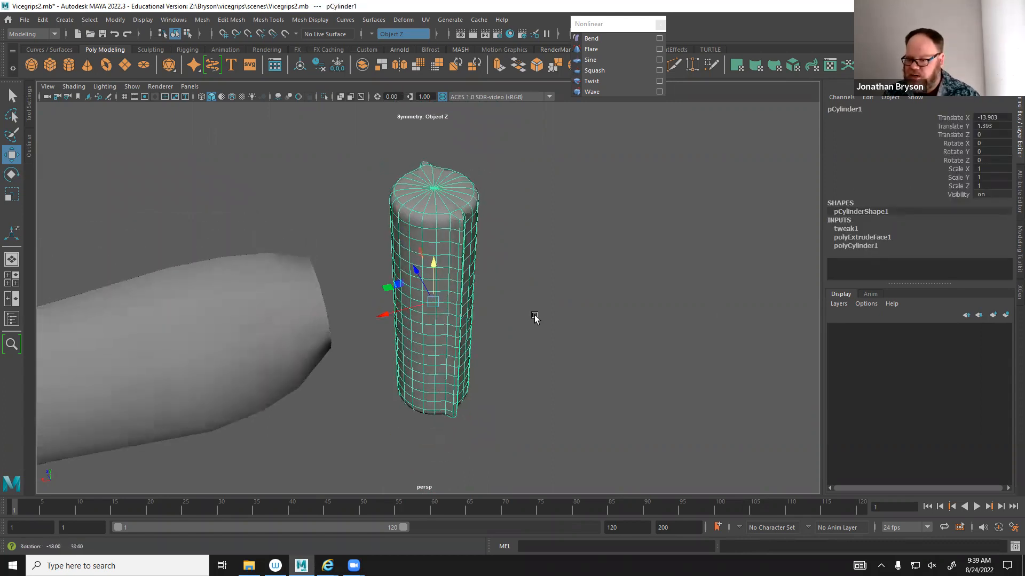
left_click(202, 20)
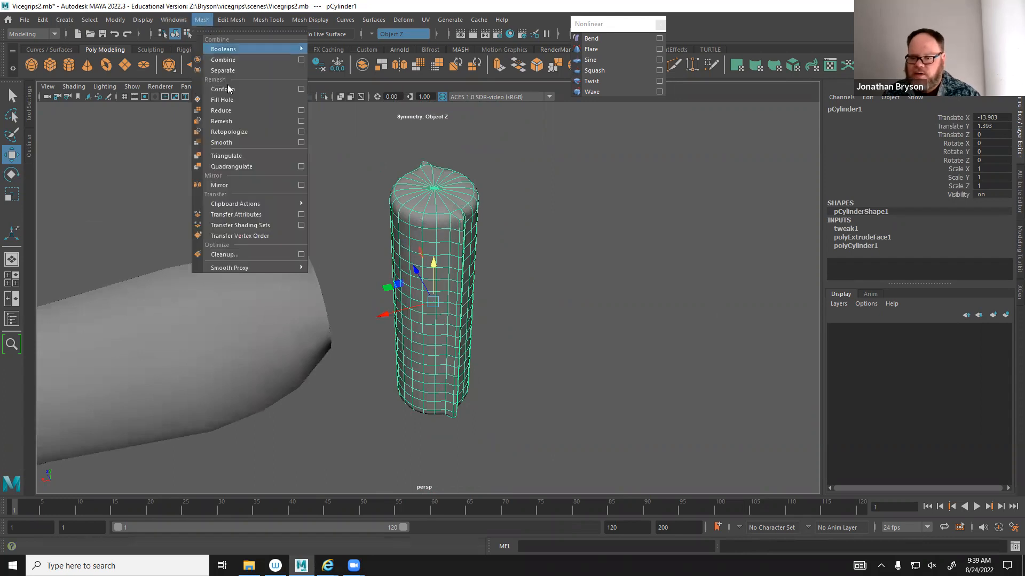
left_click(239, 141)
left_click_drag(540, 262, 539, 257, "alt")
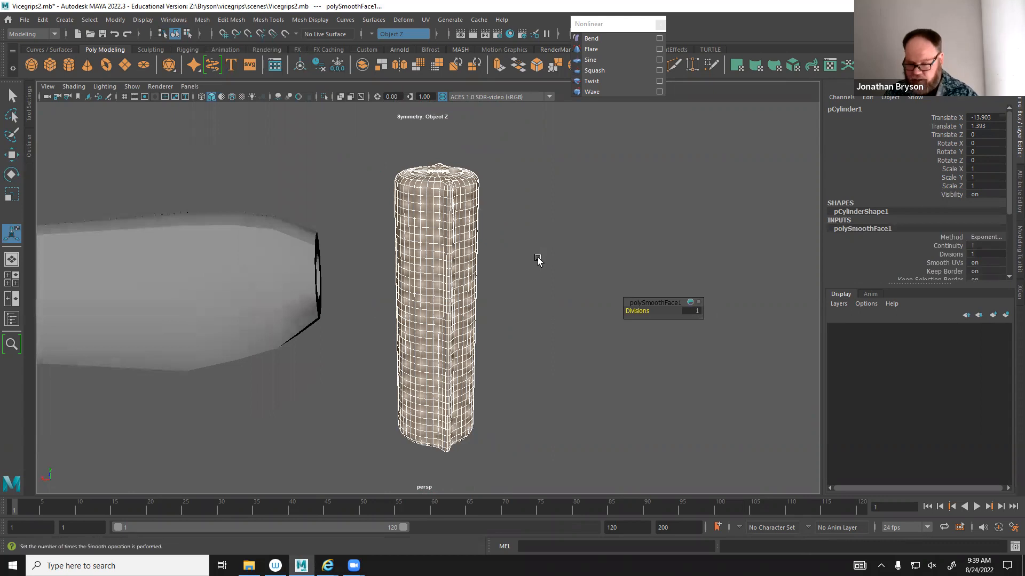
right_click_drag(457, 216, 514, 201)
left_click(537, 230)
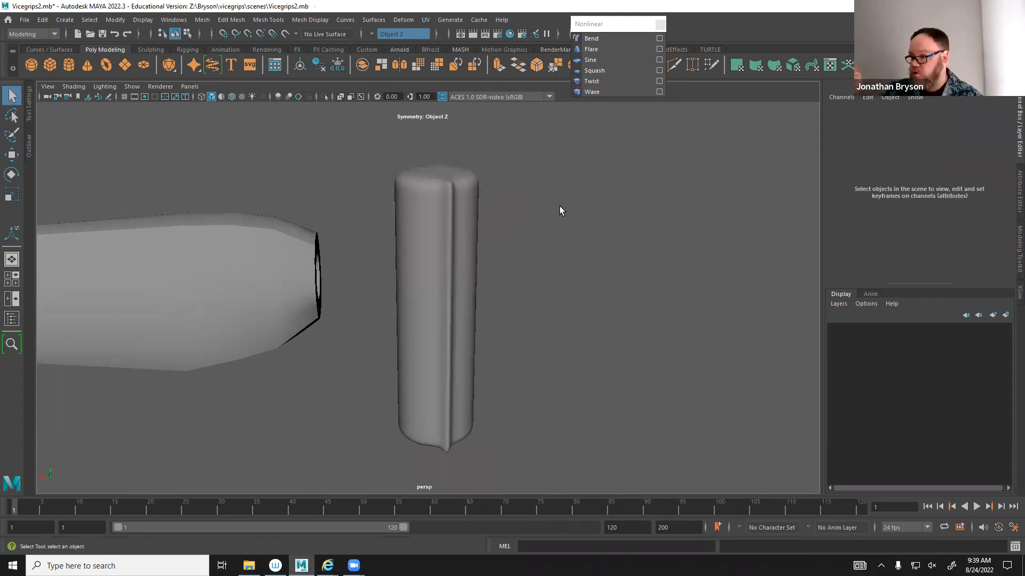
Add a Twist deformer to the smoothed cylinder with Start Angle about 859.437 and End Angle about -859.437.
left_click(424, 213)
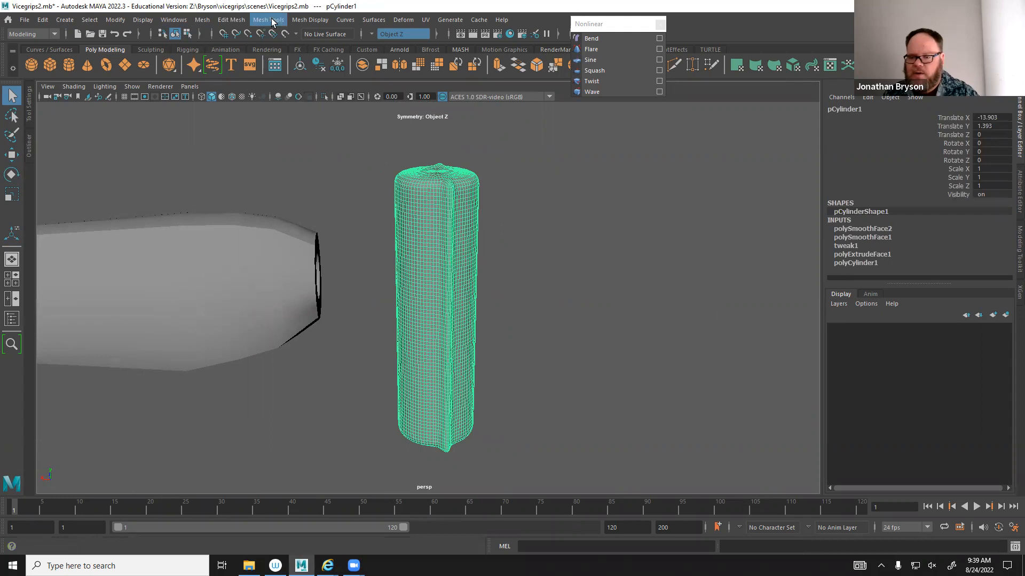
left_click(410, 20)
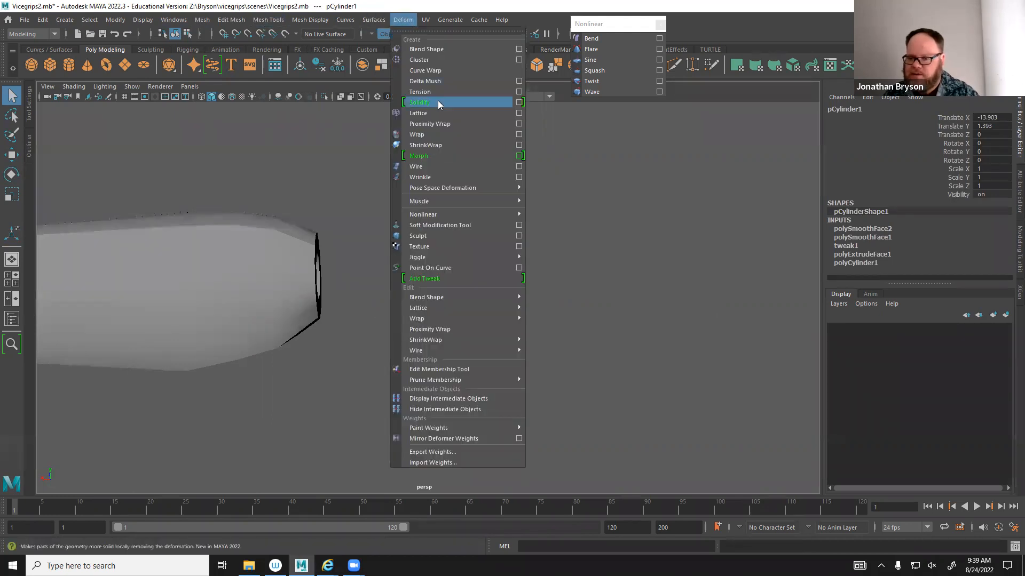
left_click(610, 23)
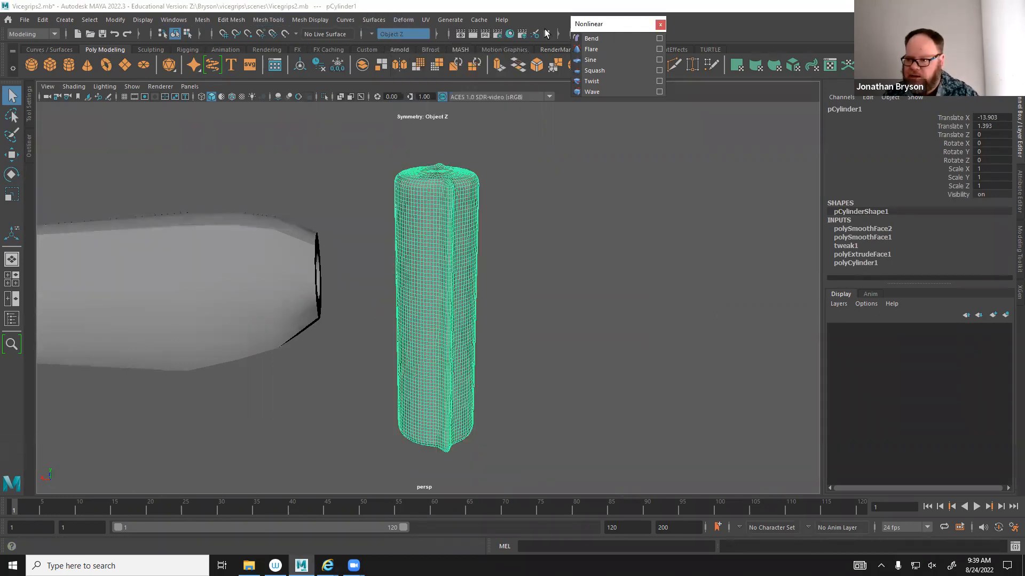
left_click_drag(592, 25, 521, 36)
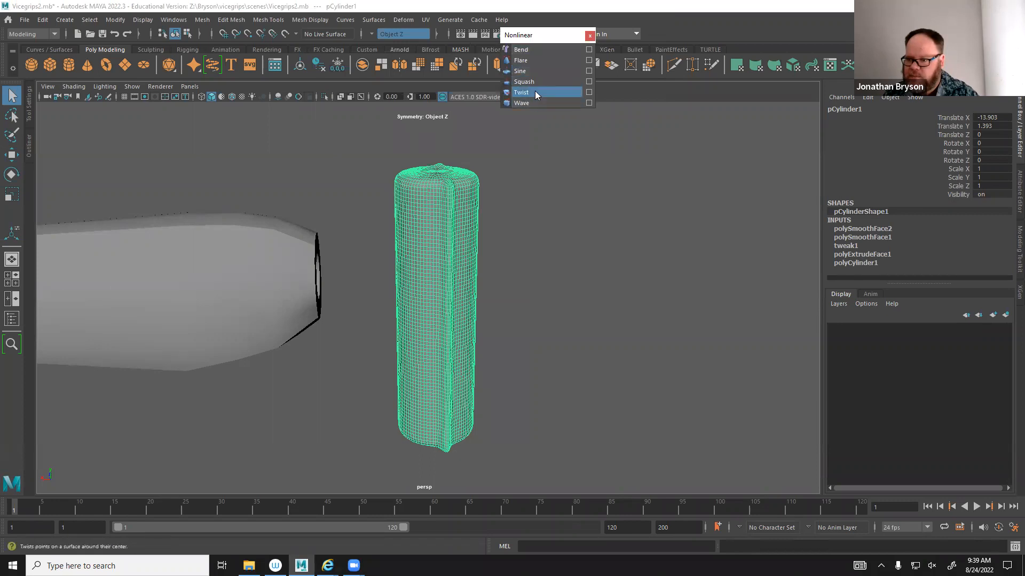
left_click(535, 92)
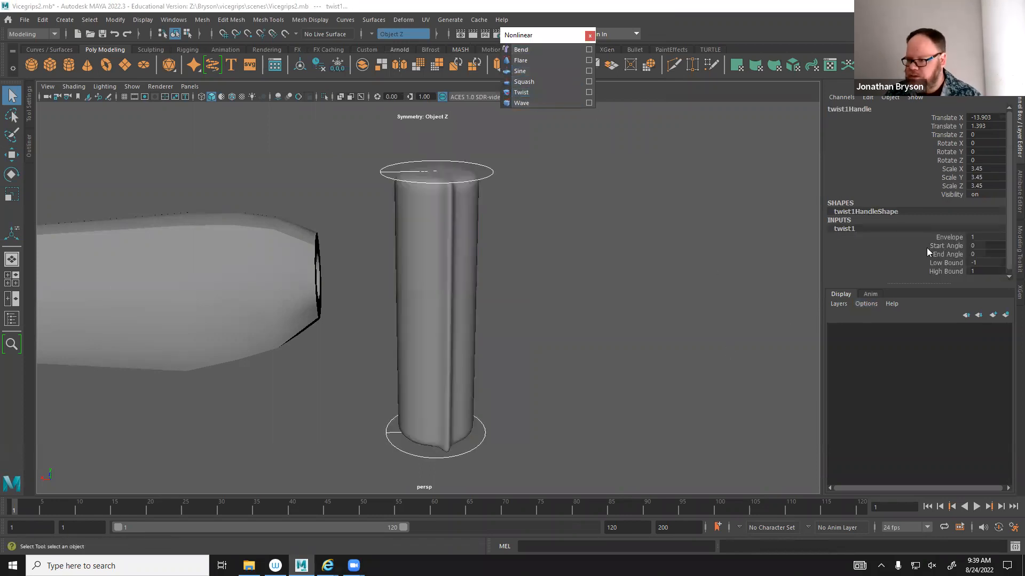
left_click(939, 243)
middle_click_drag(560, 322, 998, 320)
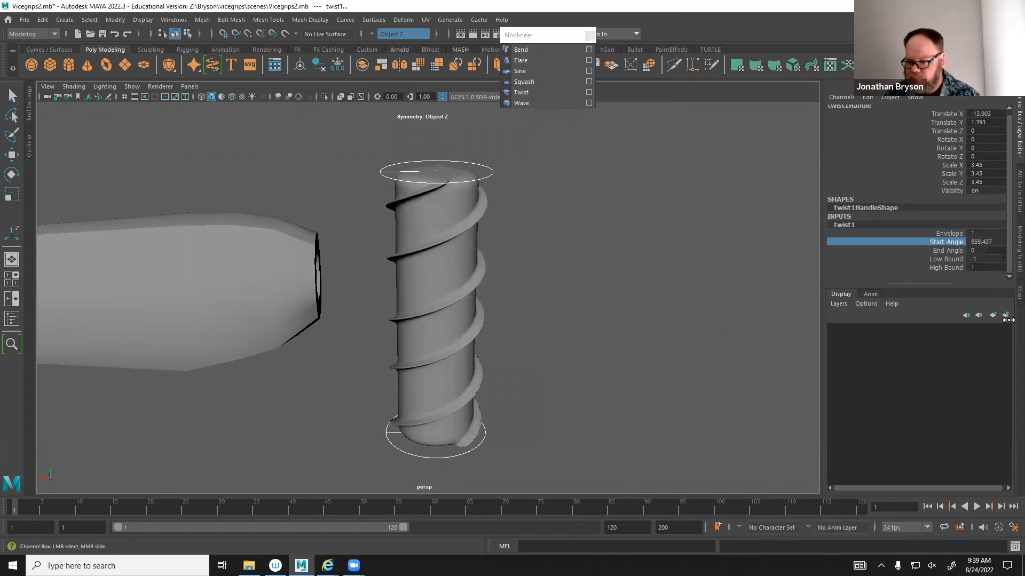
left_click(947, 251)
middle_click_drag(498, 361, 84, 411)
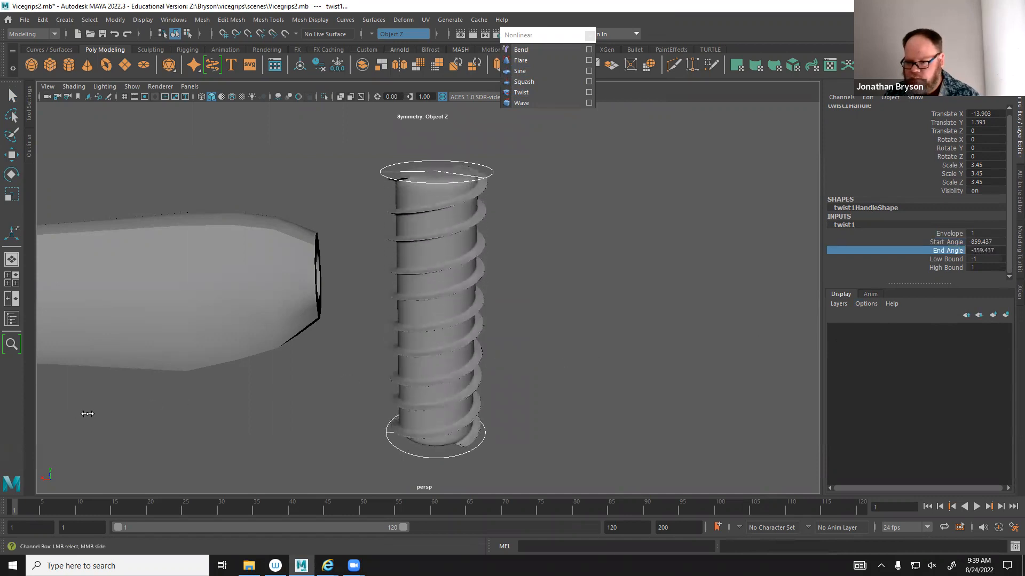
Inspect the smoothed spiral thread around the twisted cylinder from several angles and up close.
left_click_drag(563, 380, 614, 376, "alt")
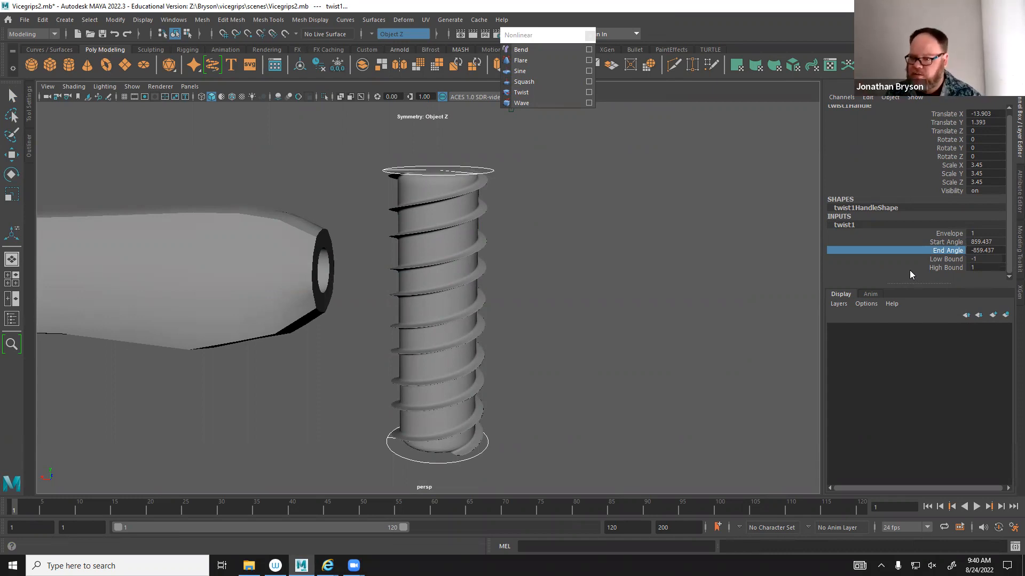
left_click_drag(623, 437, 600, 441, "alt")
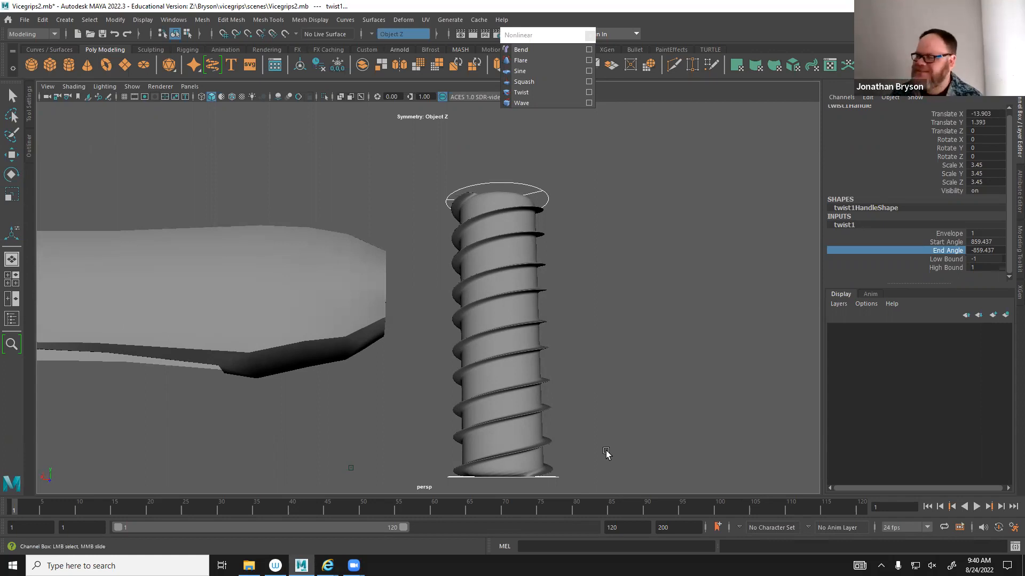
left_click_drag(604, 194, 600, 267, "alt")
scroll(601, 267, "up", 3)
scroll(671, 274, "up", 6)
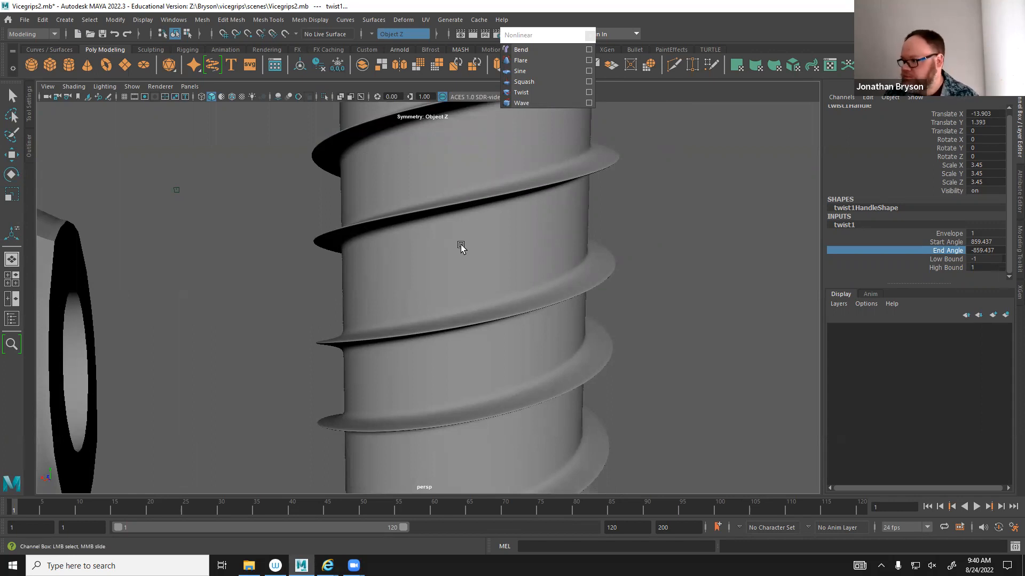
scroll(501, 266, "down", 5)
middle_click_drag(469, 325, 468, 217, "alt")
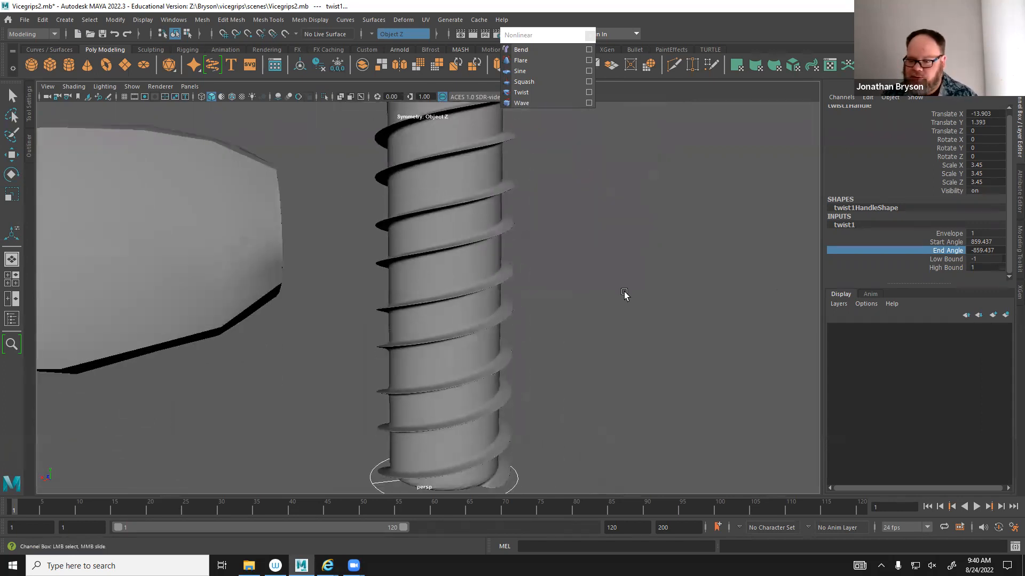
Create a polygon cylinder at the origin, and undo a trial move of it.
scroll(625, 294, "down", 3)
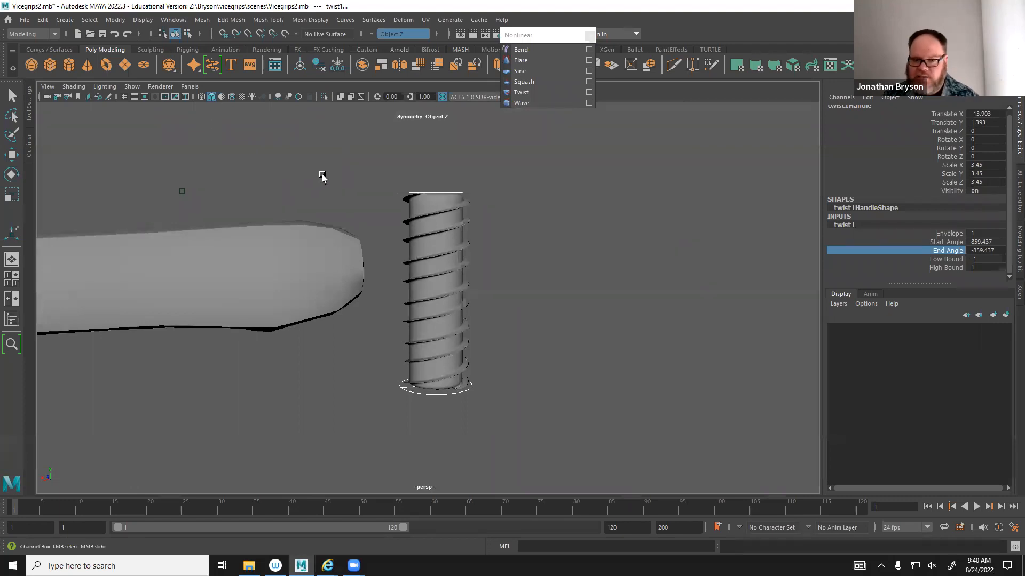
left_click_drag(382, 195, 414, 235, "alt")
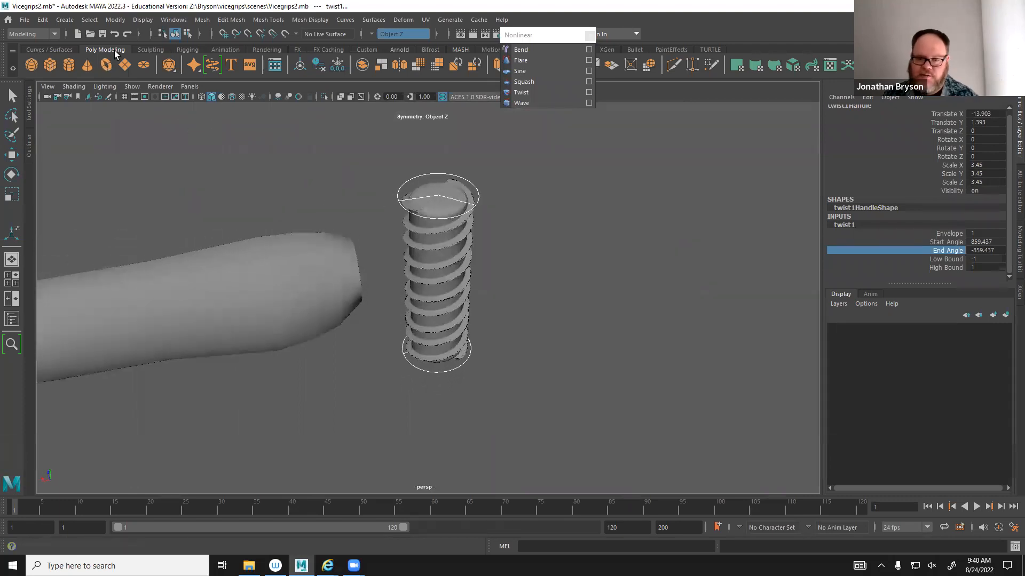
left_click(69, 64)
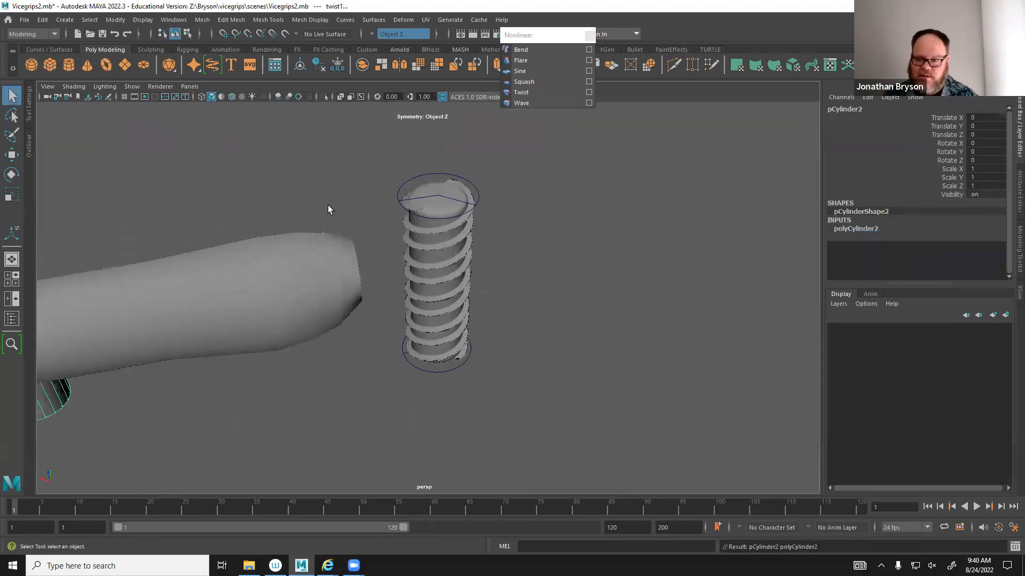
left_click_drag(437, 314, 443, 320, "alt")
key("w")
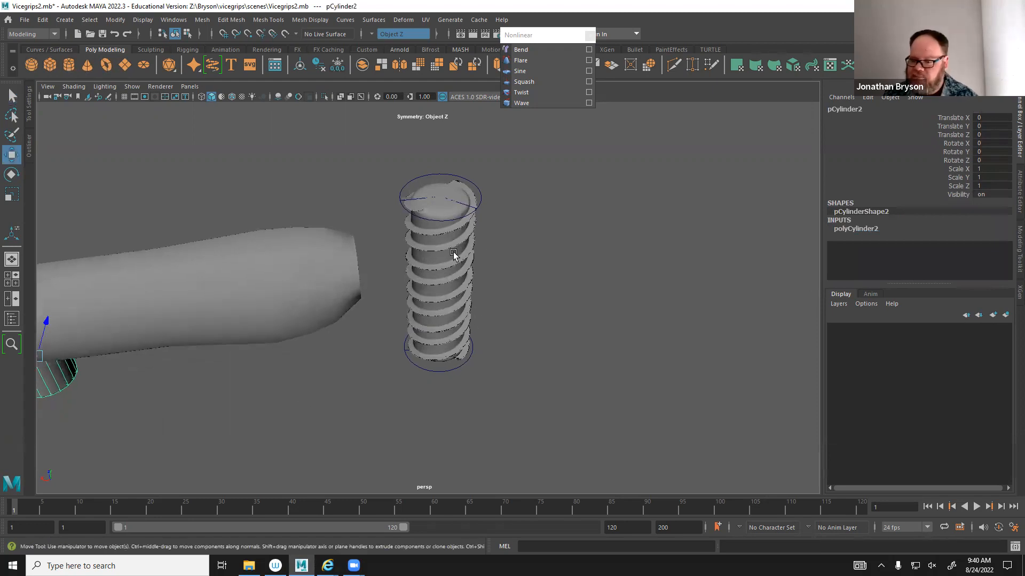
left_click_drag(339, 356, 284, 331, "alt")
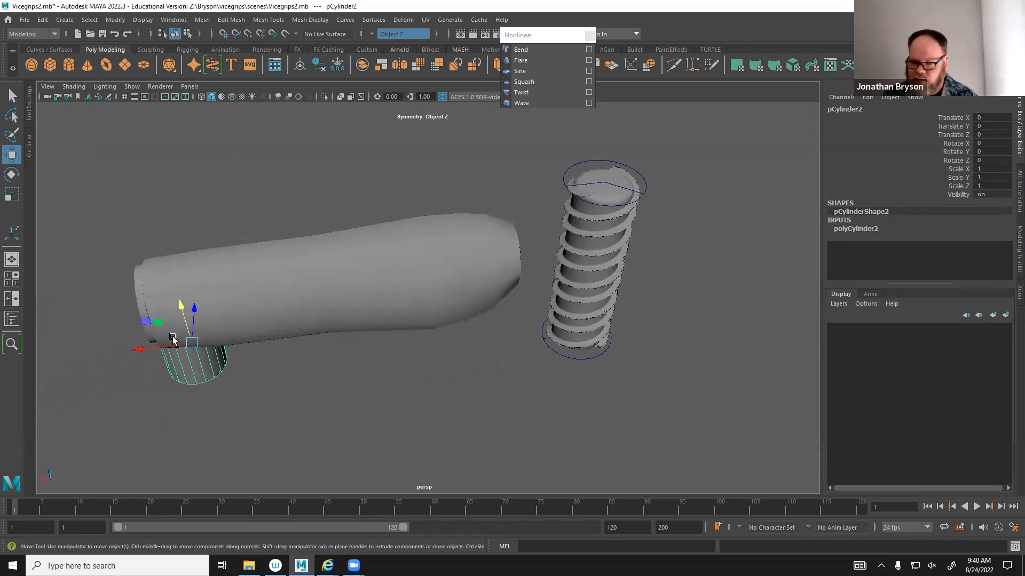
left_click_drag(128, 348, 667, 337)
key("ctrl+z")
left_click_drag(46, 430, 496, 274, "alt")
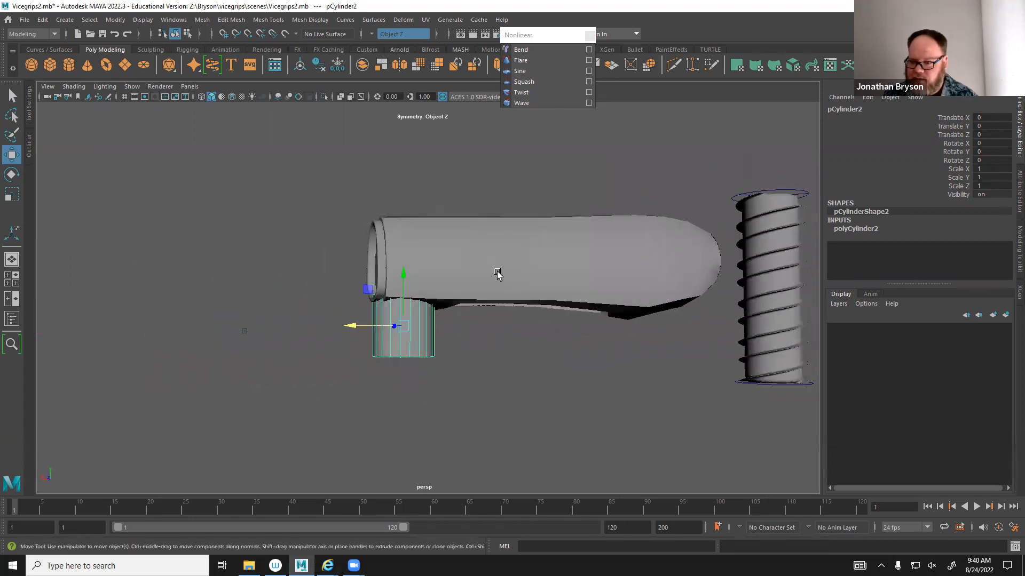
Put the vice grips handle and its end ring on a new display layer and hide that layer.
left_click(521, 253)
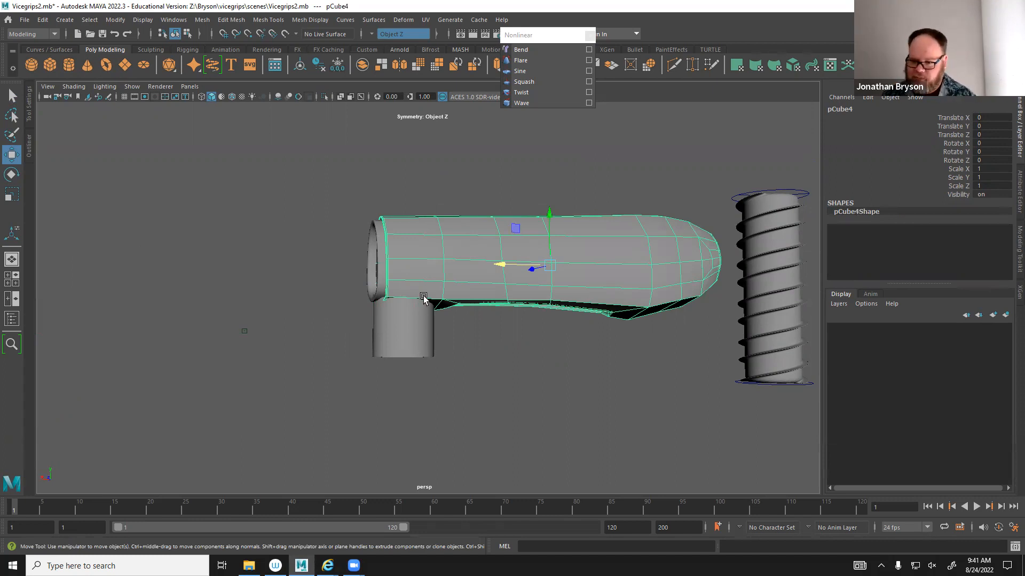
left_click(381, 261)
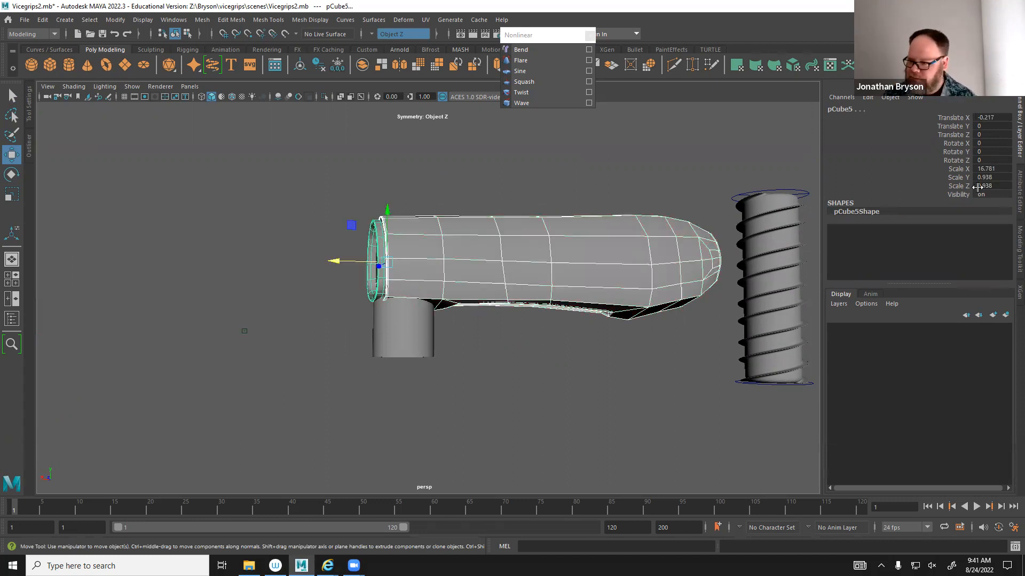
left_click(1017, 245)
left_click(1017, 244)
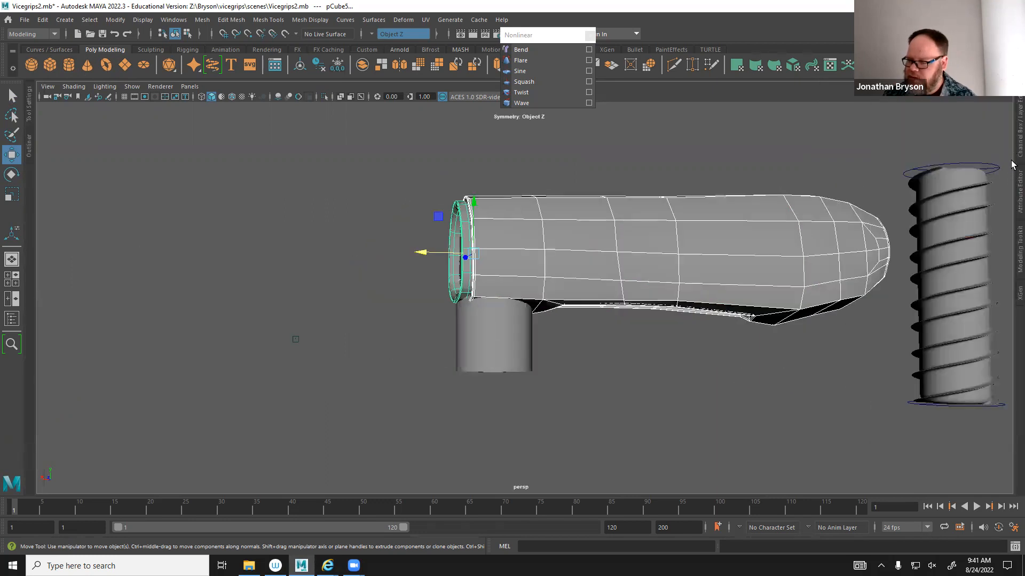
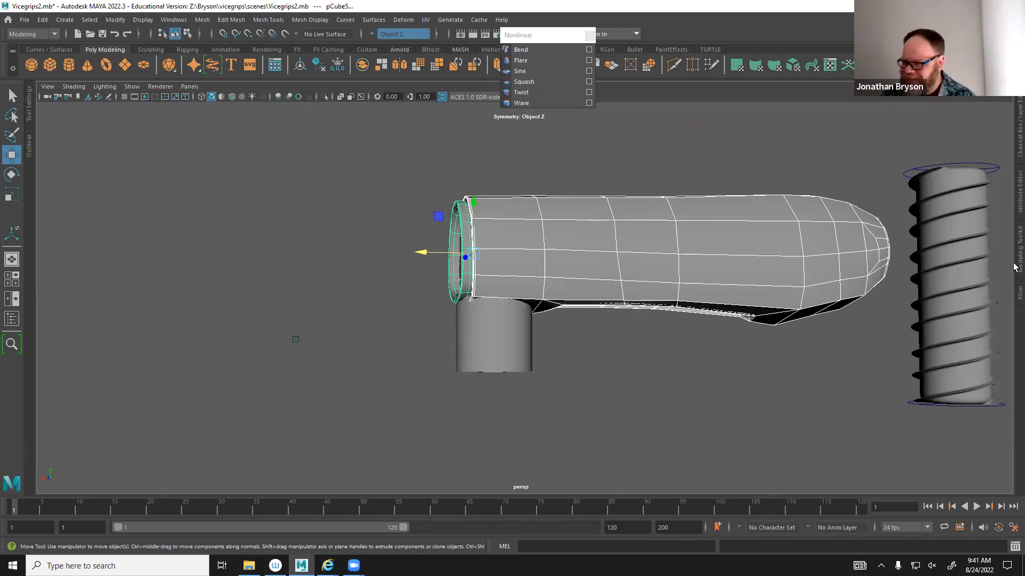
left_click(1016, 154)
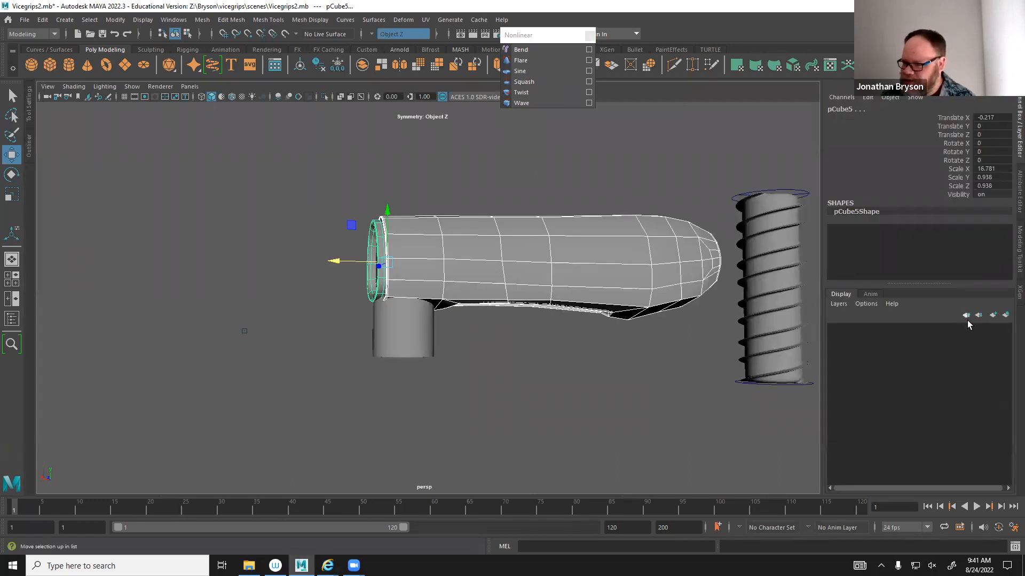
left_click(1006, 316)
left_click(834, 330)
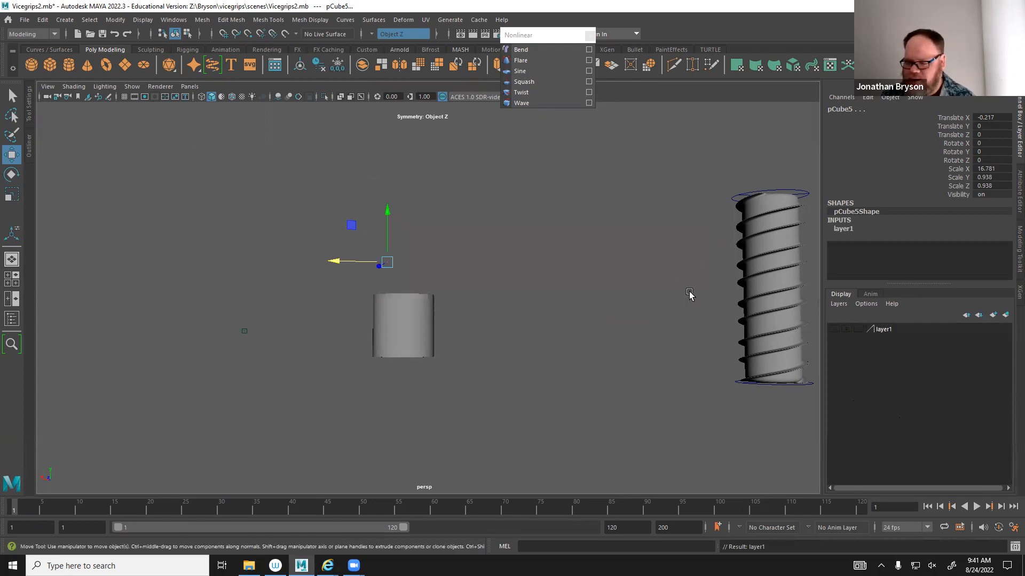
Set the new cylinder's Height to 8.6.
left_click(432, 338)
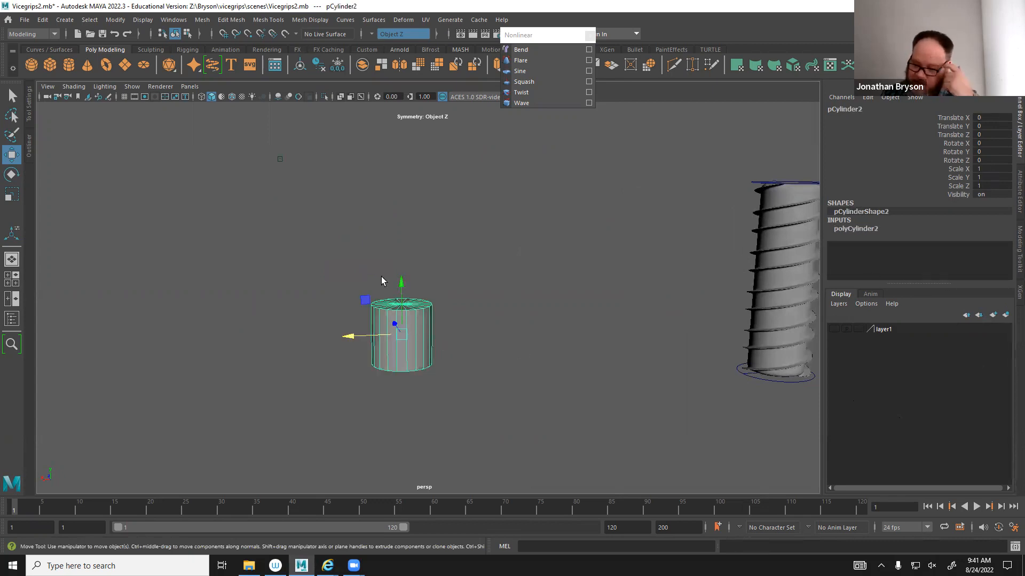
left_click(857, 228)
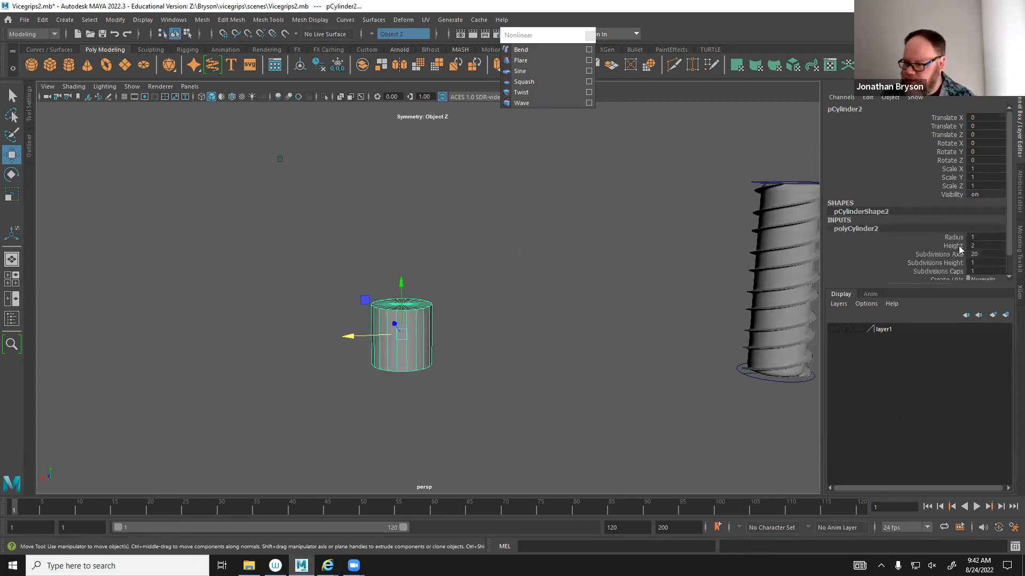
left_click(958, 245)
middle_click_drag(545, 286, 585, 282)
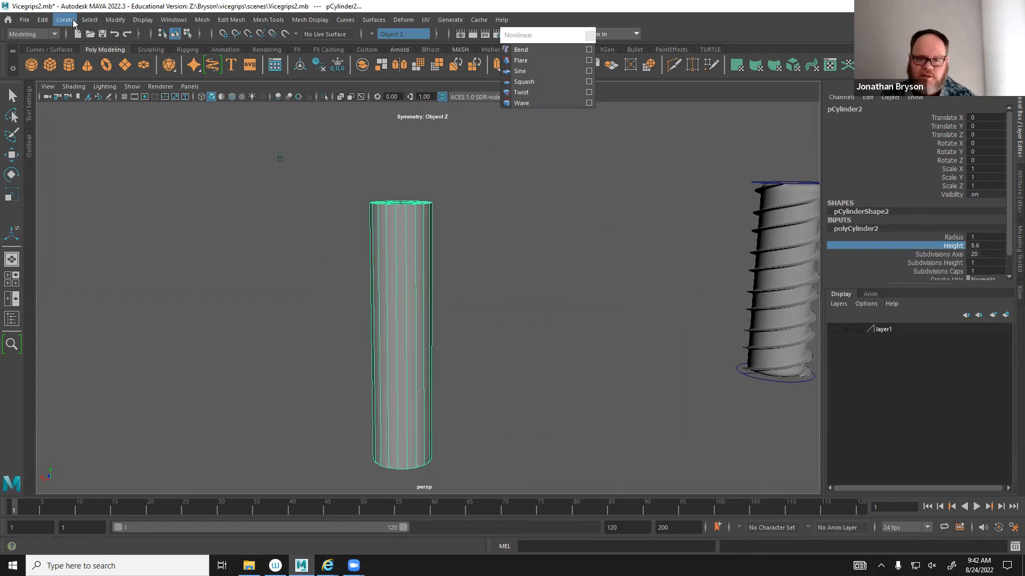
Create a polygon Helix primitive at the origin around the tall cylinder.
left_click(64, 20)
mouse_move(170, 60)
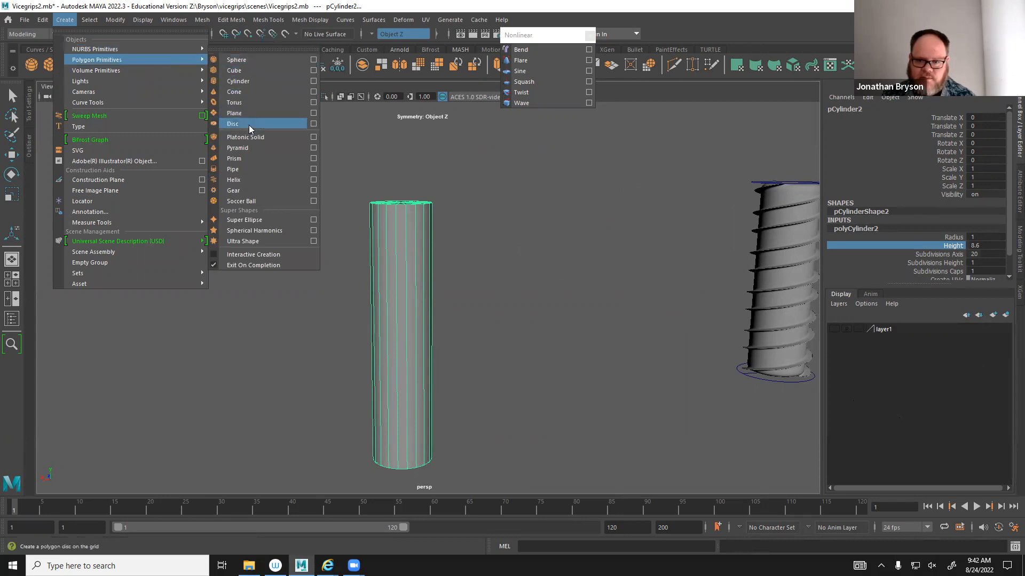
left_click(248, 178)
left_click_drag(379, 254, 601, 347, "alt")
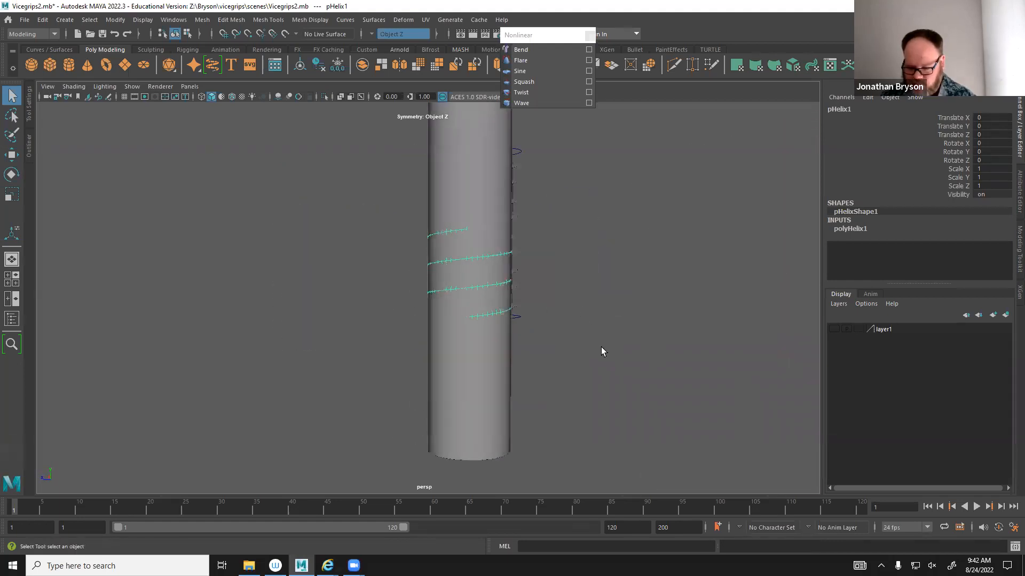
Put the tall plain cylinder on a second display layer and hide that layer.
left_click(504, 261)
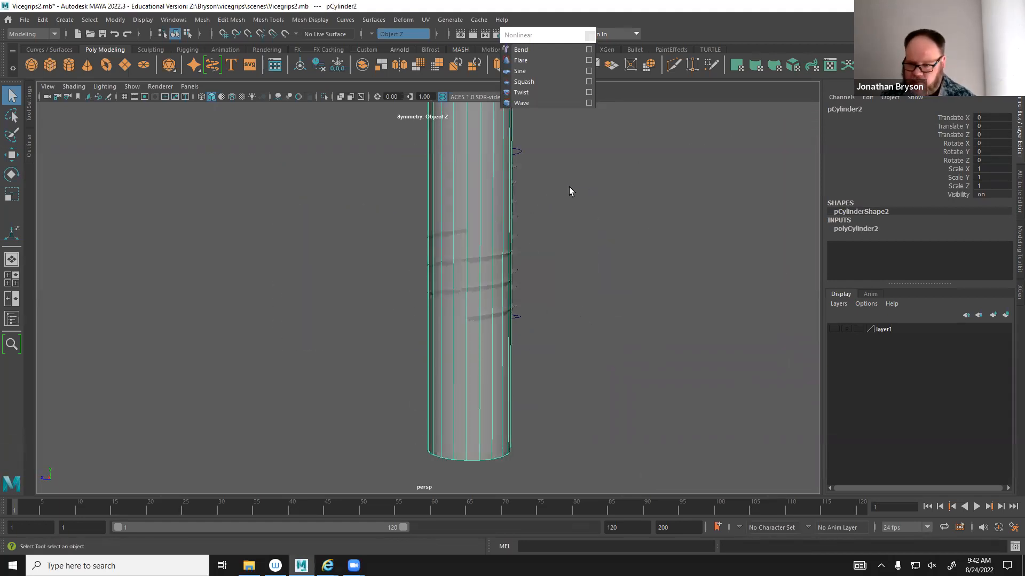
middle_click_drag(569, 187, 568, 302, "alt")
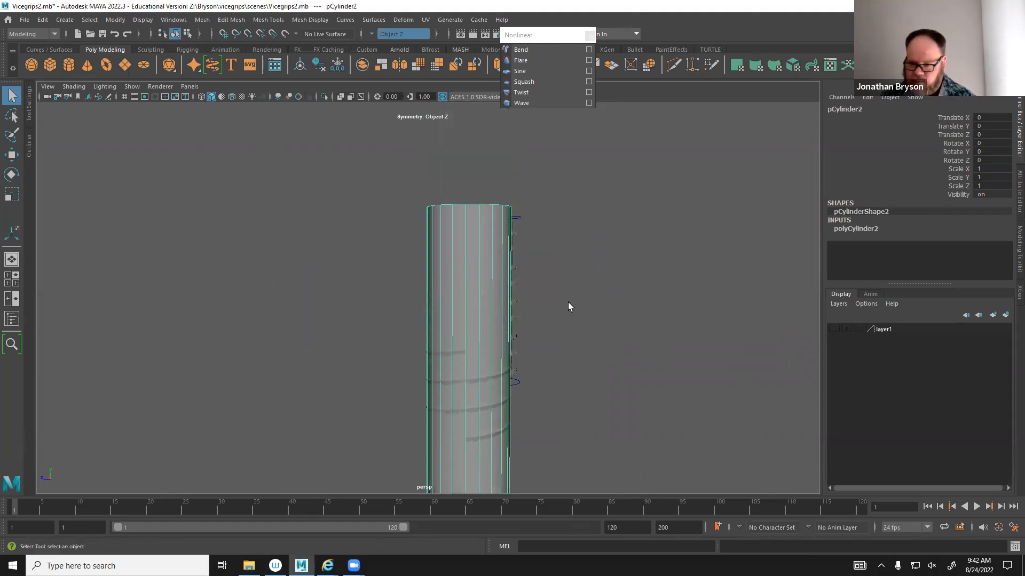
left_click(1005, 315)
left_click(834, 329)
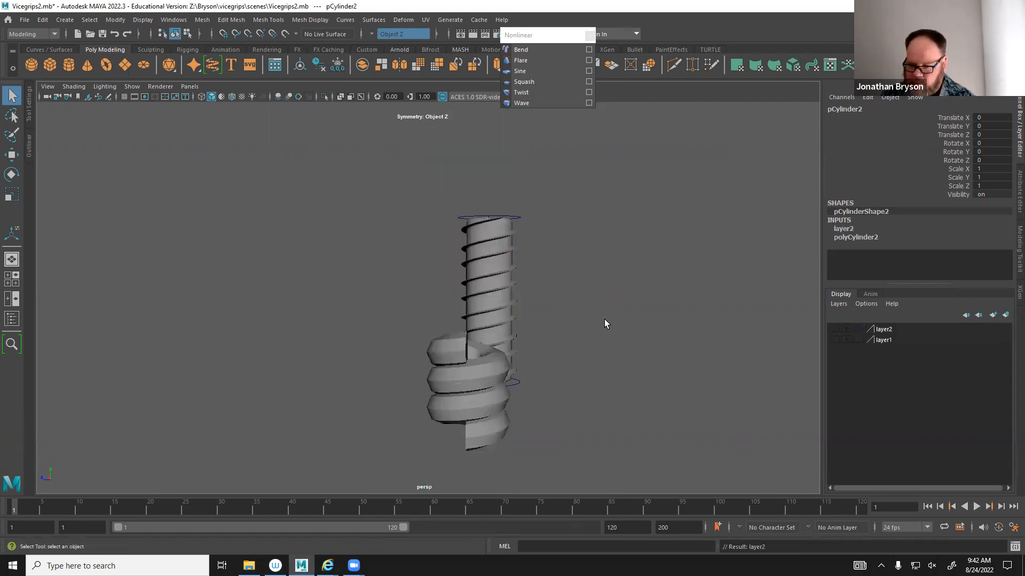
Set the helix's Coils to 6.4 and its Height to 8.9.
left_click(469, 308)
left_click_drag(649, 272, 607, 289, "alt")
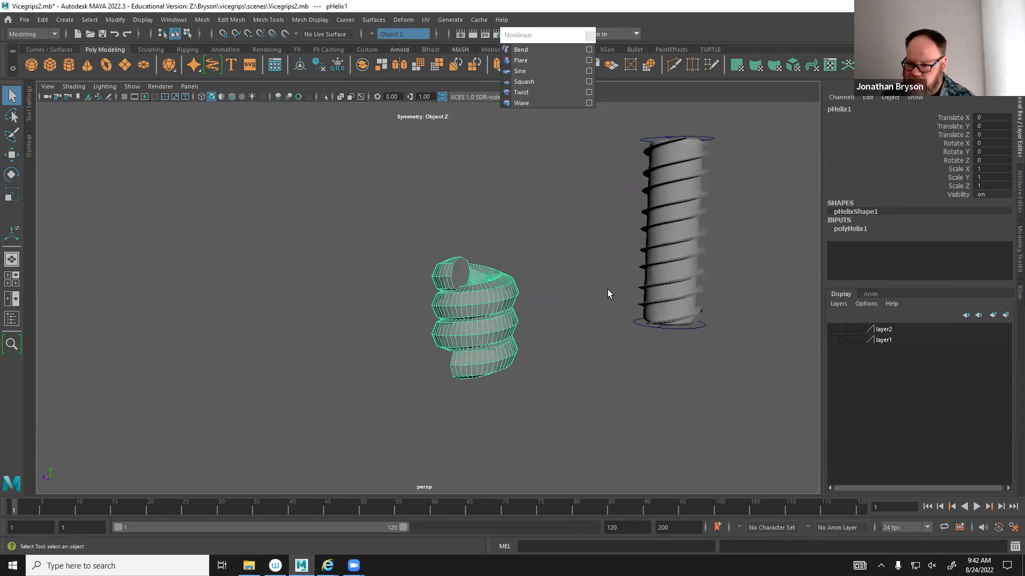
right_click_drag(607, 289, 693, 270, "alt")
left_click(856, 229)
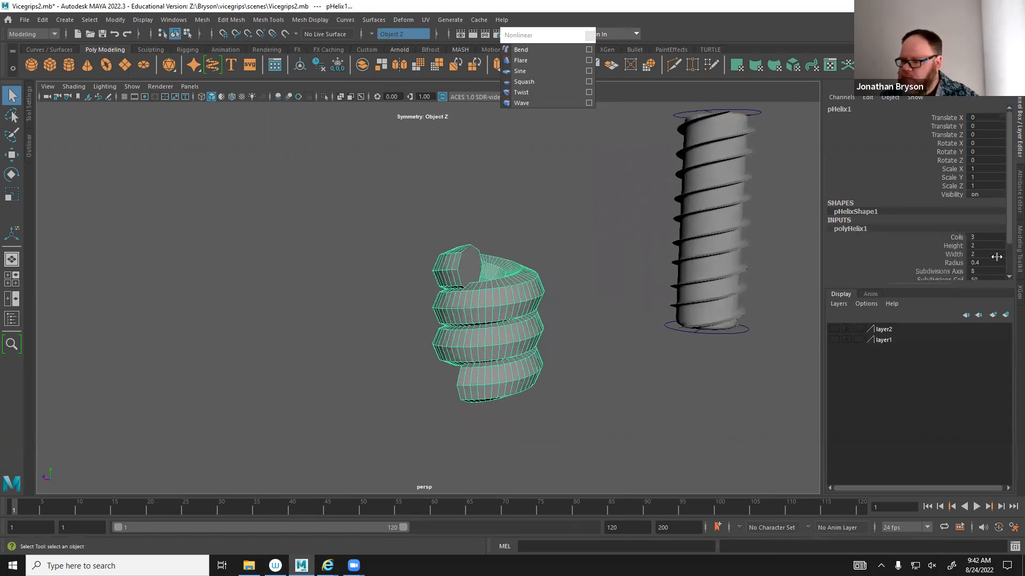
left_click(955, 239)
middle_click_drag(524, 326, 768, 300)
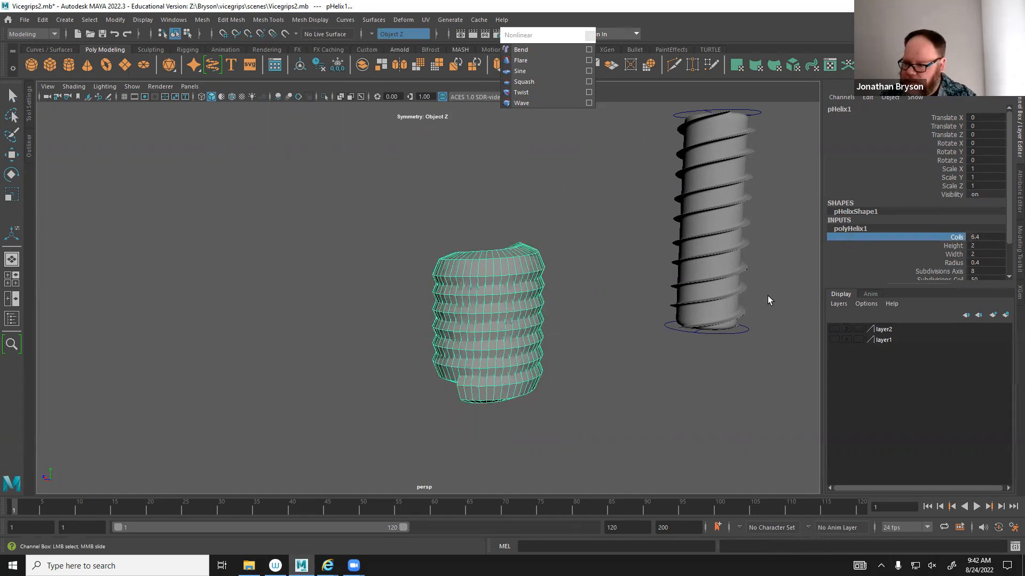
left_click(953, 246)
middle_click_drag(564, 380, 650, 362)
Set the helix's Subdivisions Axis to 4 and Subdivisions Coil to 61.
left_click(953, 262)
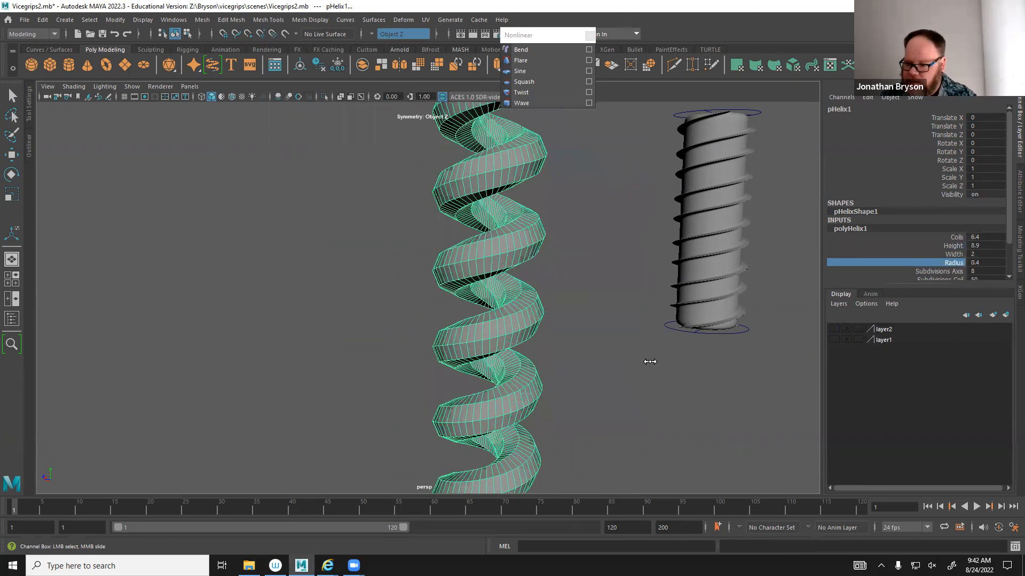
left_click(949, 272)
middle_click_drag(592, 428, 641, 423)
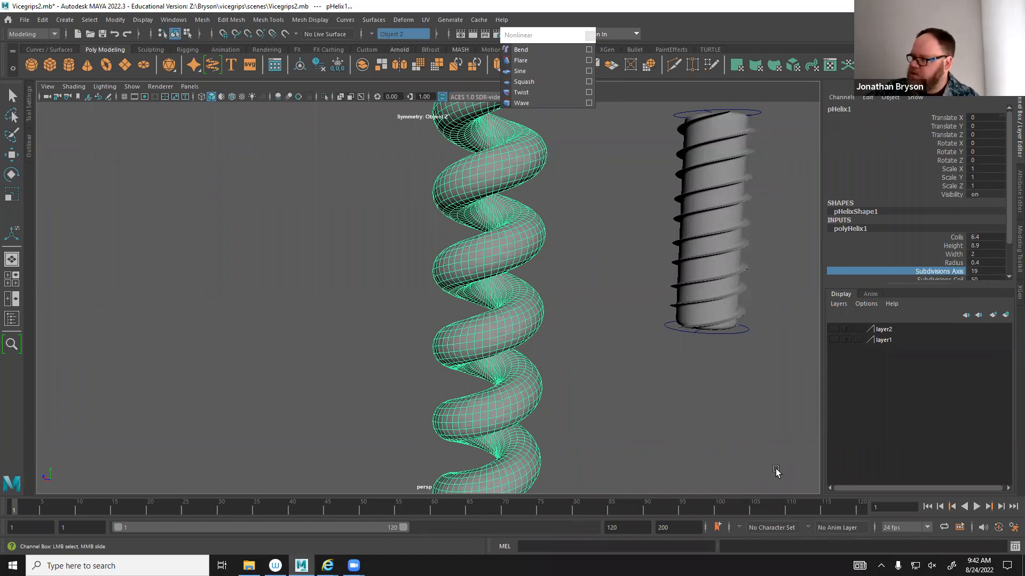
middle_click_drag(753, 404, 671, 394)
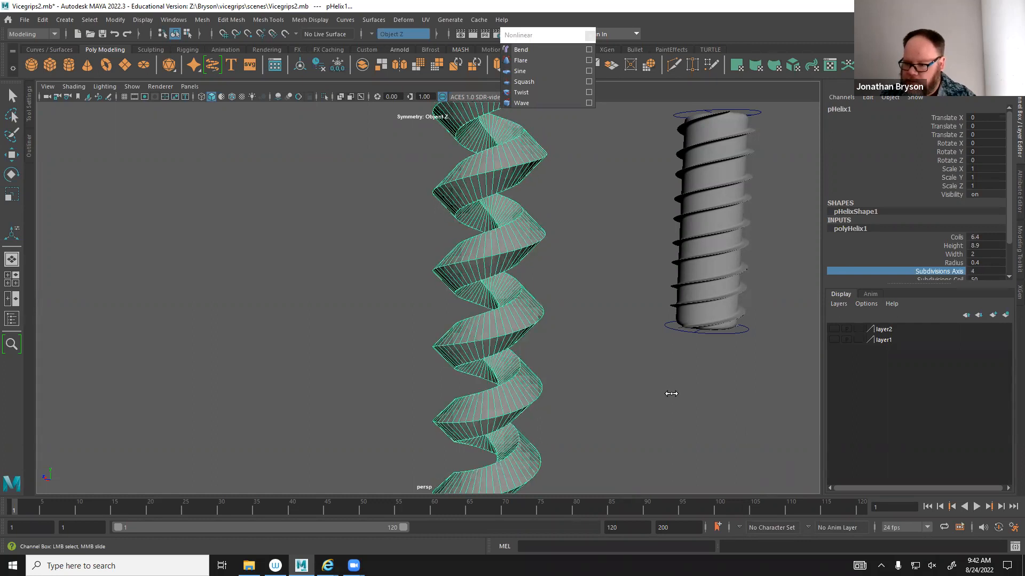
scroll(938, 263, "down", 1)
left_click(942, 256)
middle_click_drag(662, 366, 747, 381)
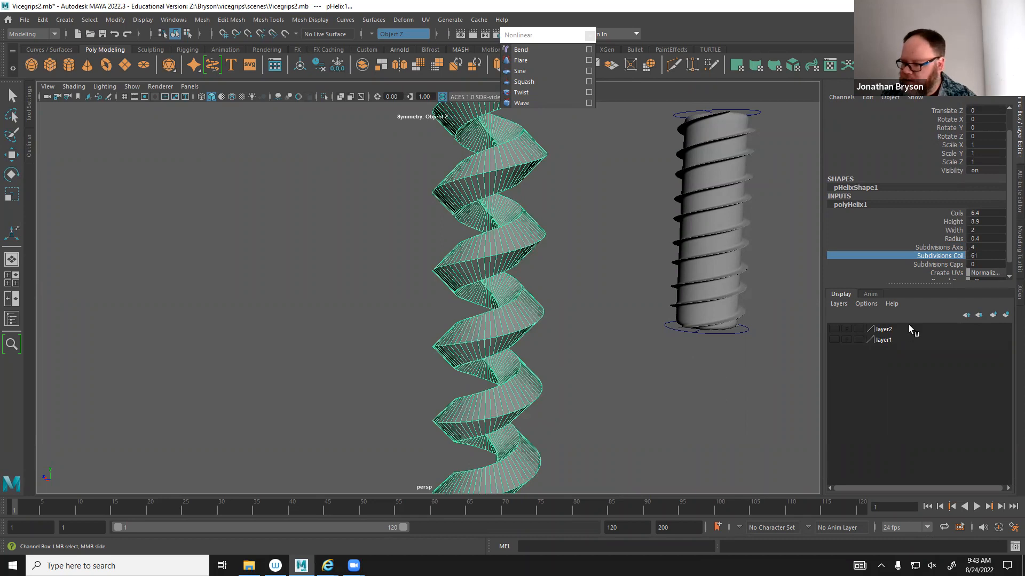
Try a different Subdivisions Caps value on the helix, undo it, and view the helix from the side.
left_click(944, 264)
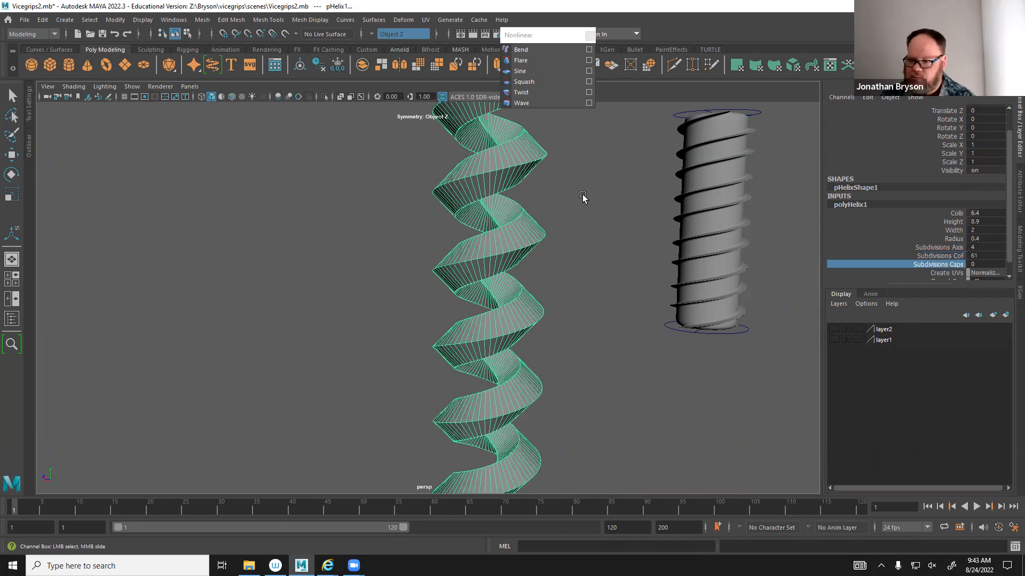
middle_click_drag(584, 197, 573, 278)
right_click_drag(572, 278, 593, 288, "alt")
left_click_drag(592, 288, 515, 272, "alt")
middle_click_drag(515, 272, 542, 268)
key("ctrl+z")
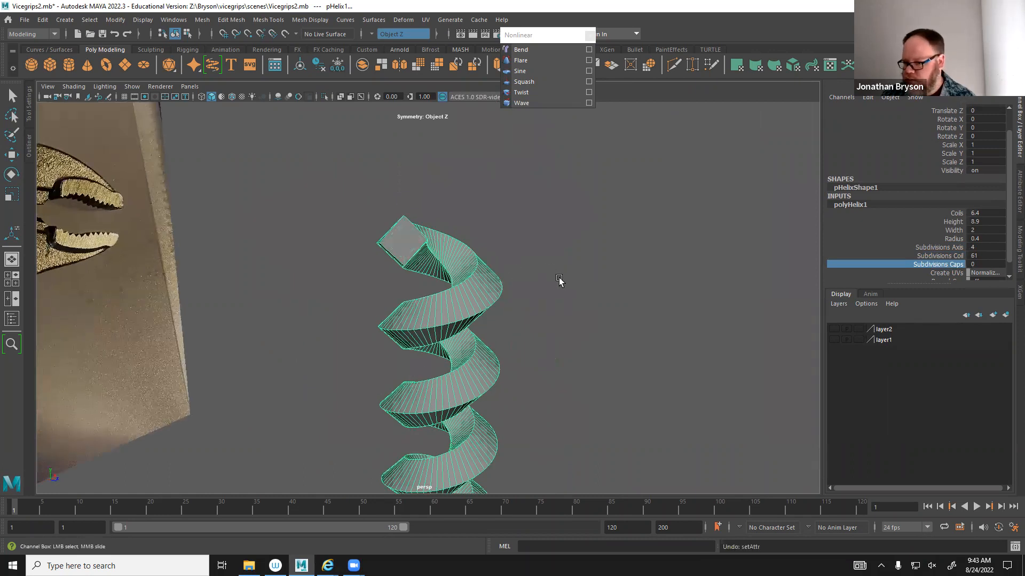
left_click_drag(562, 341, 781, 330, "alt")
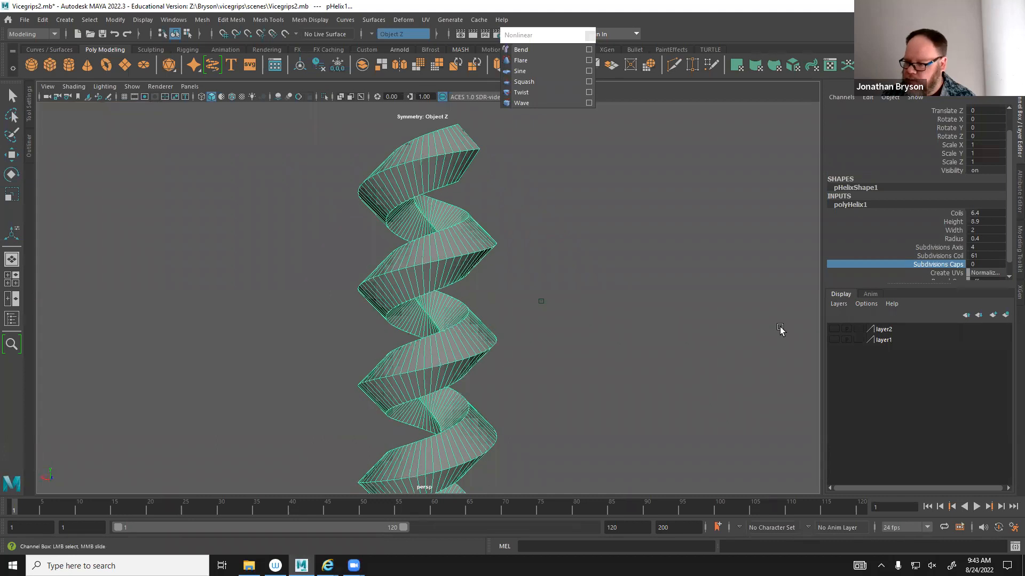
Show the tall cylinder's display layer again and inspect how the helix wraps around the cylinder.
left_click(953, 222)
left_click(834, 329)
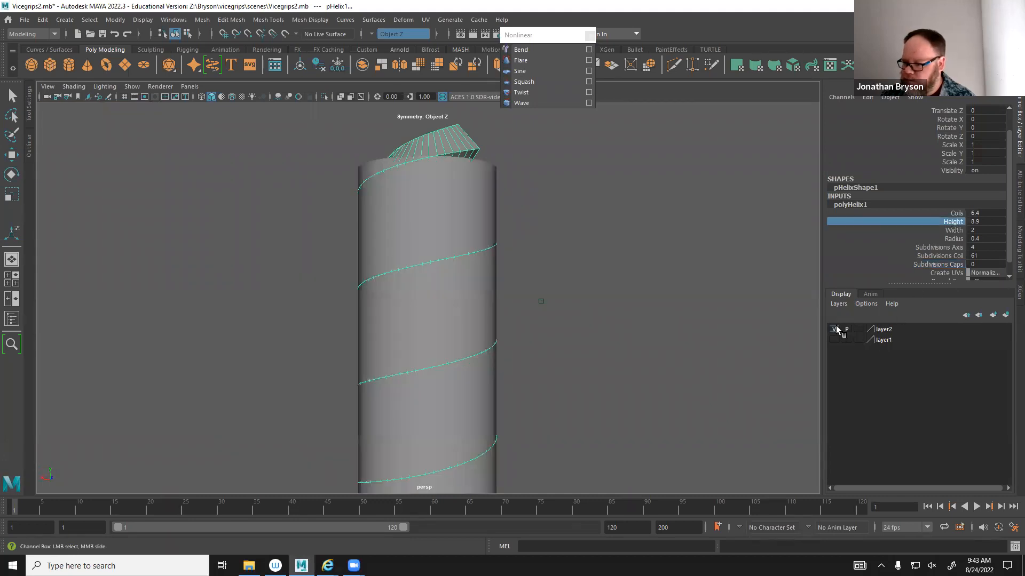
left_click_drag(536, 257, 553, 281, "alt")
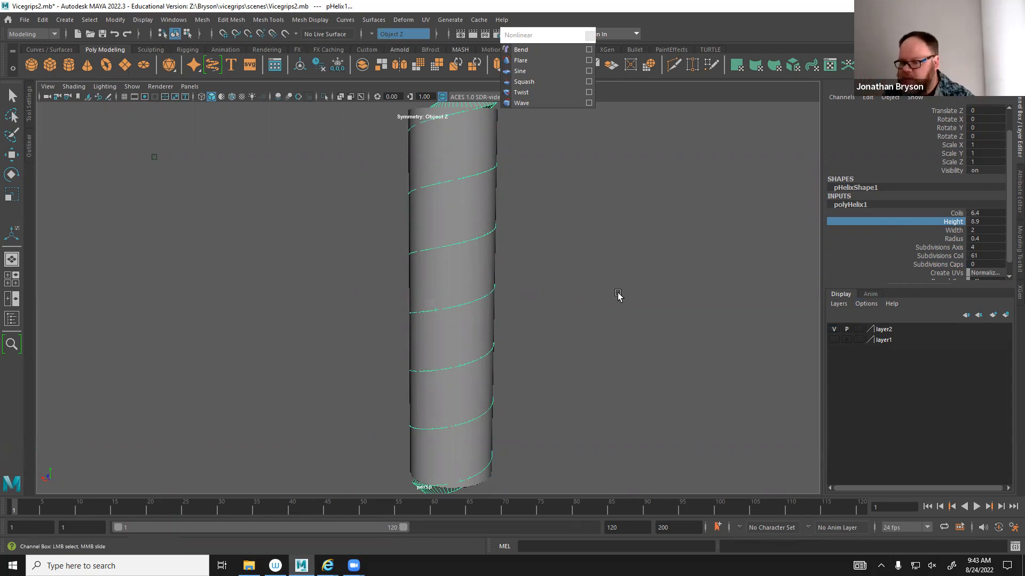
left_click_drag(576, 283, 603, 277, "alt")
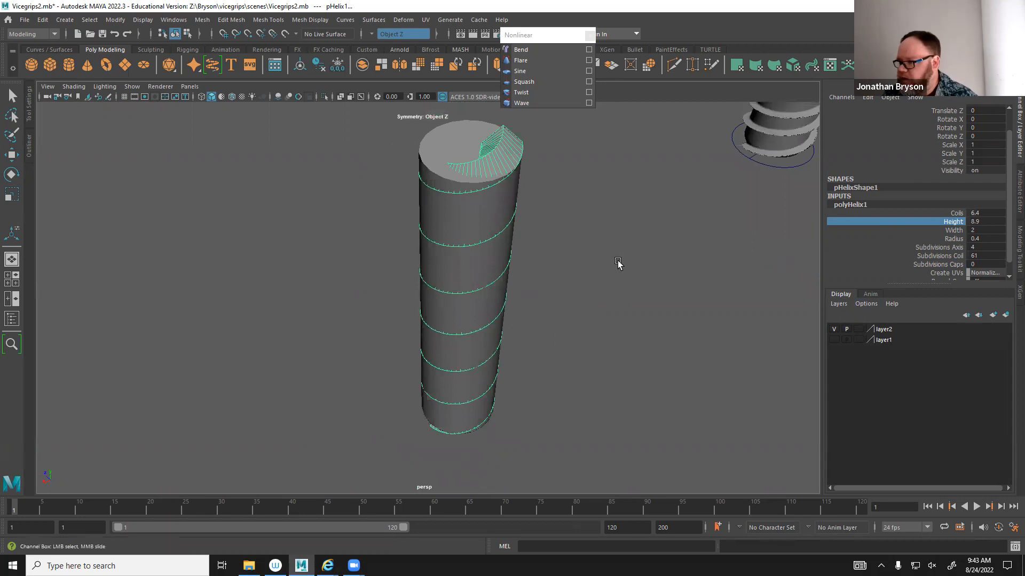
left_click_drag(588, 254, 584, 297, "alt")
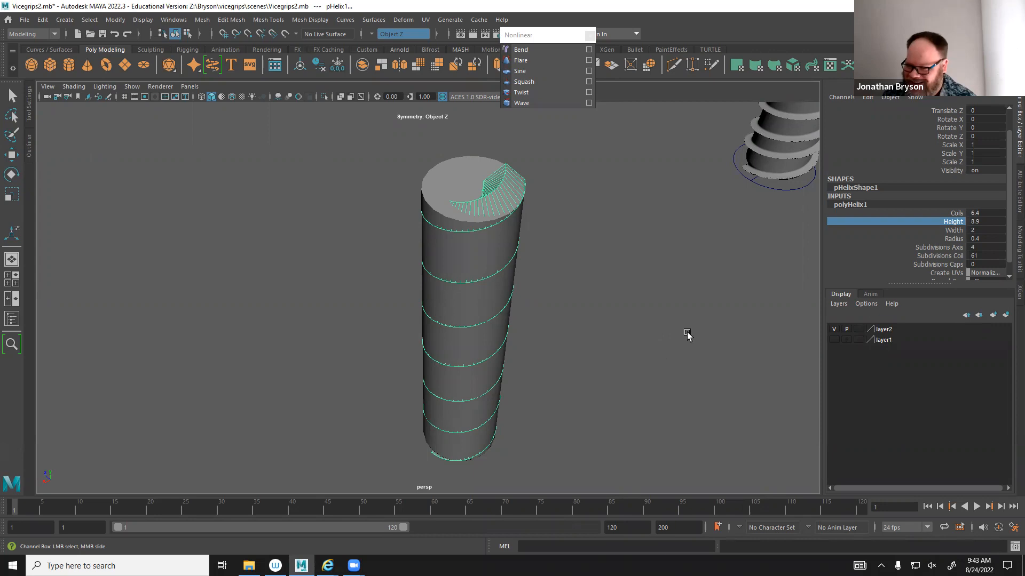
Set the helix's Width to 2.8 and its Coils to 11.
left_click(954, 231)
middle_click_drag(642, 340, 646, 342)
left_click_drag(595, 415, 778, 339, "alt")
left_click(959, 212)
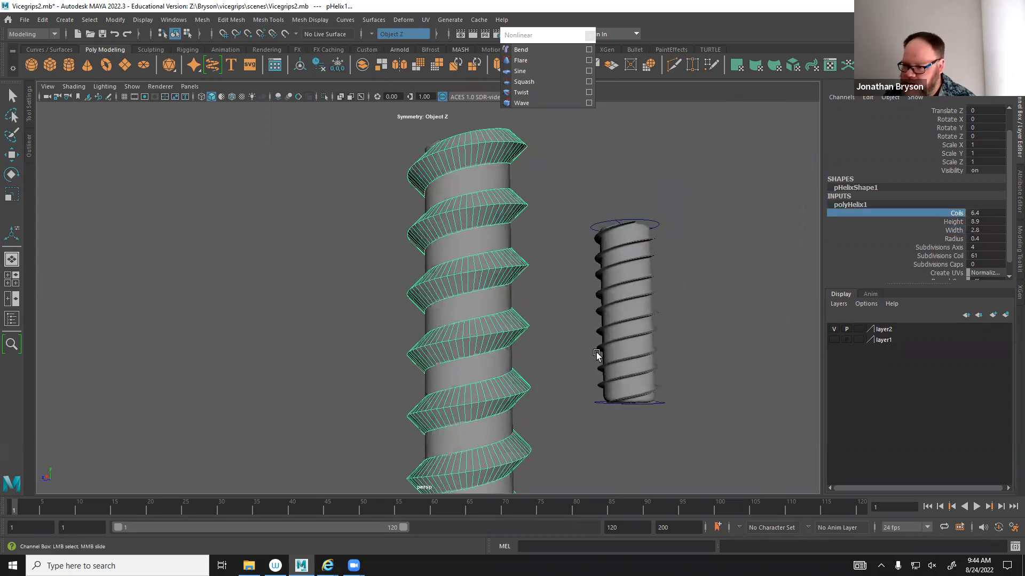
middle_click_drag(569, 345, 595, 350)
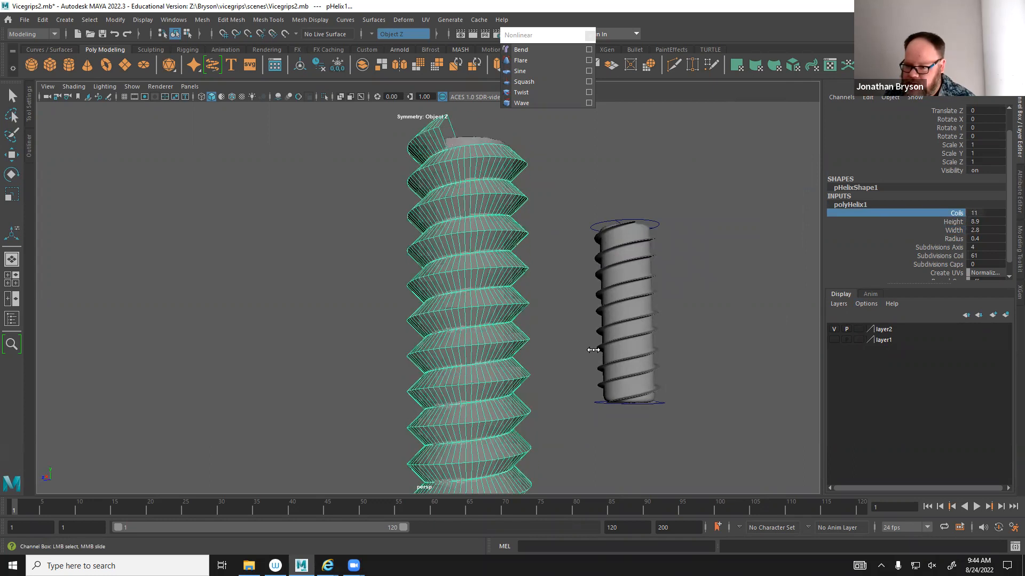
left_click_drag(583, 368, 622, 384, "alt")
right_click_drag(622, 384, 628, 365, "alt")
right_click_drag(613, 275, 769, 320, "alt")
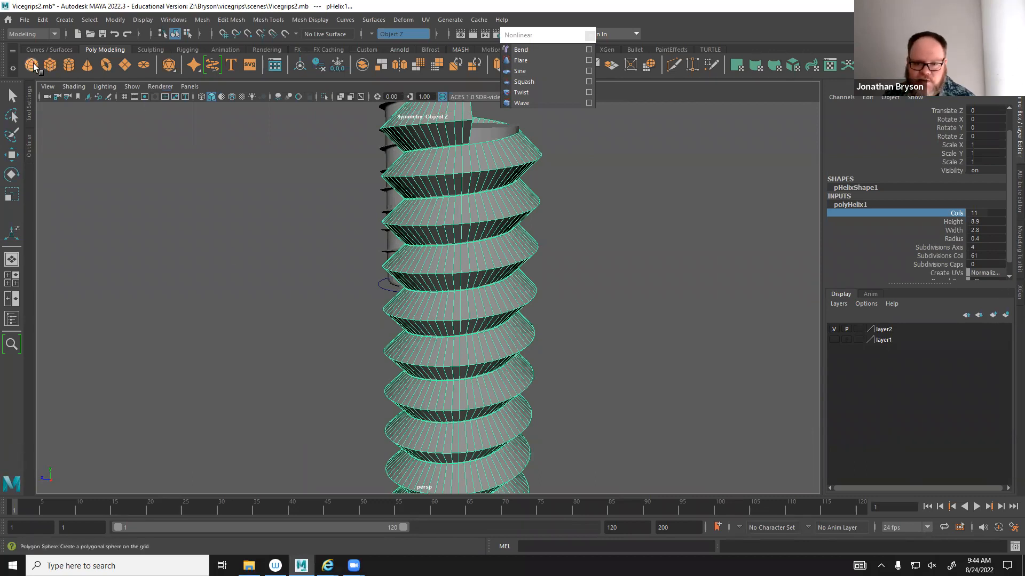
Create a polygon cylinder and raise it to the upper end of the thread, at Translate Y about 4.792.
left_click(69, 64)
left_click_drag(487, 307, 501, 347, "alt")
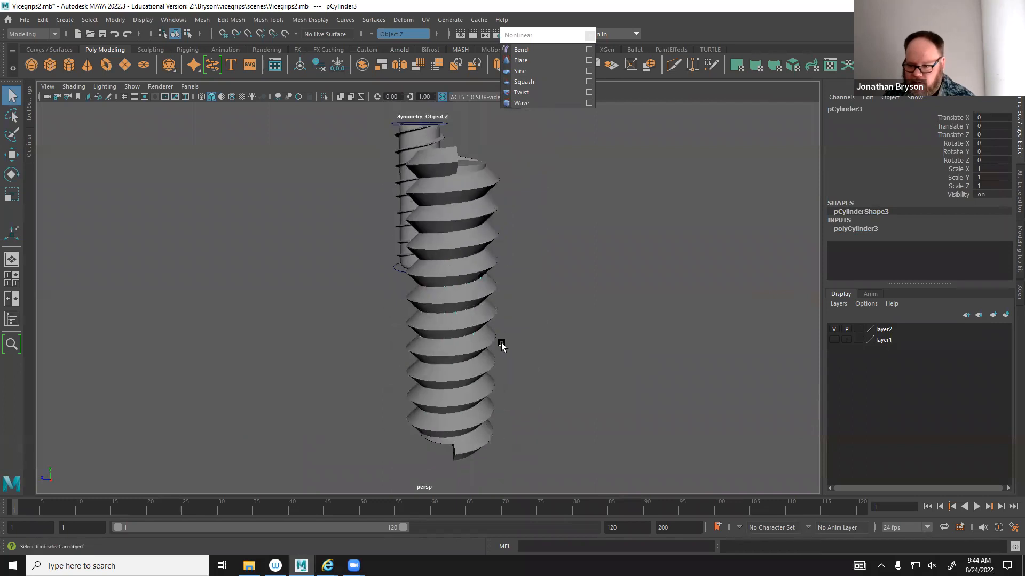
key("w")
left_click_drag(452, 258, 453, 100)
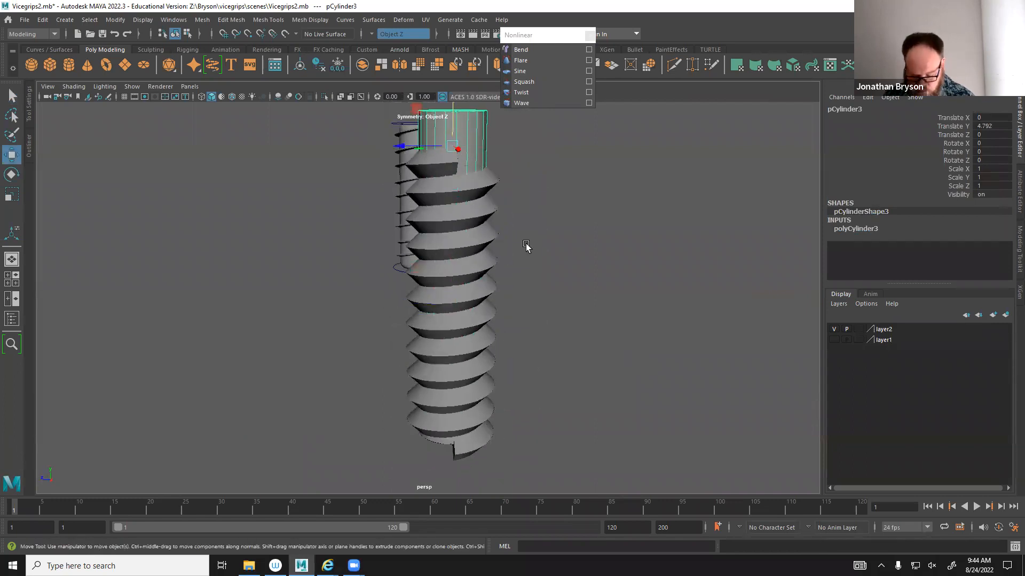
Scale the new cylinder into a screw head, about 2.255 in X and Z and 1.118 in Y, at Translate Y about 5.182.
key("r")
middle_click_drag(528, 229, 543, 263, "alt")
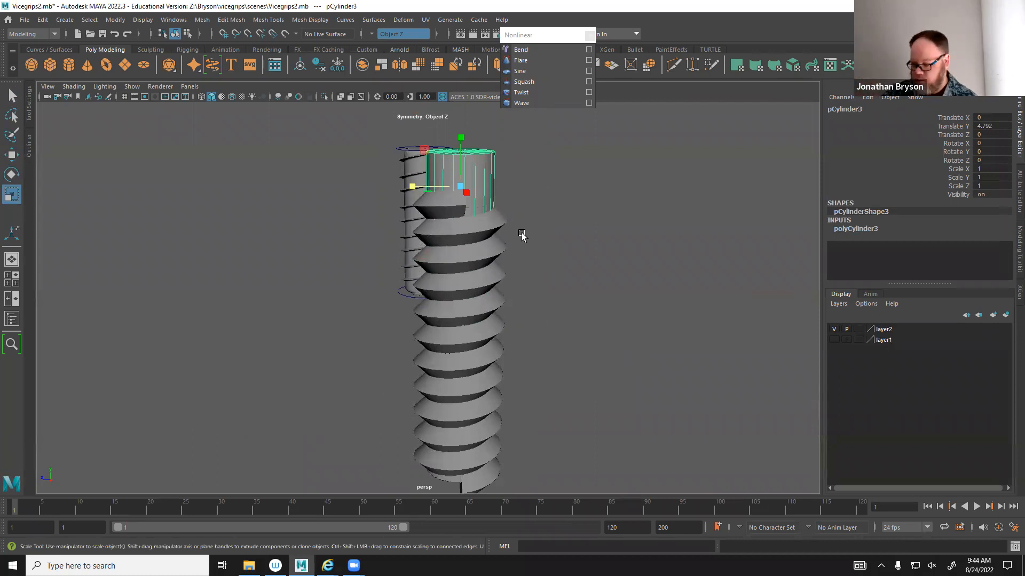
left_click_drag(460, 138, 515, 198)
mouse_move(460, 139)
left_mouse_down()
mouse_move(465, 103)
mouse_move(460, 119)
left_mouse_up()
key("w")
left_click_drag(558, 211, 549, 255, "alt")
key("r")
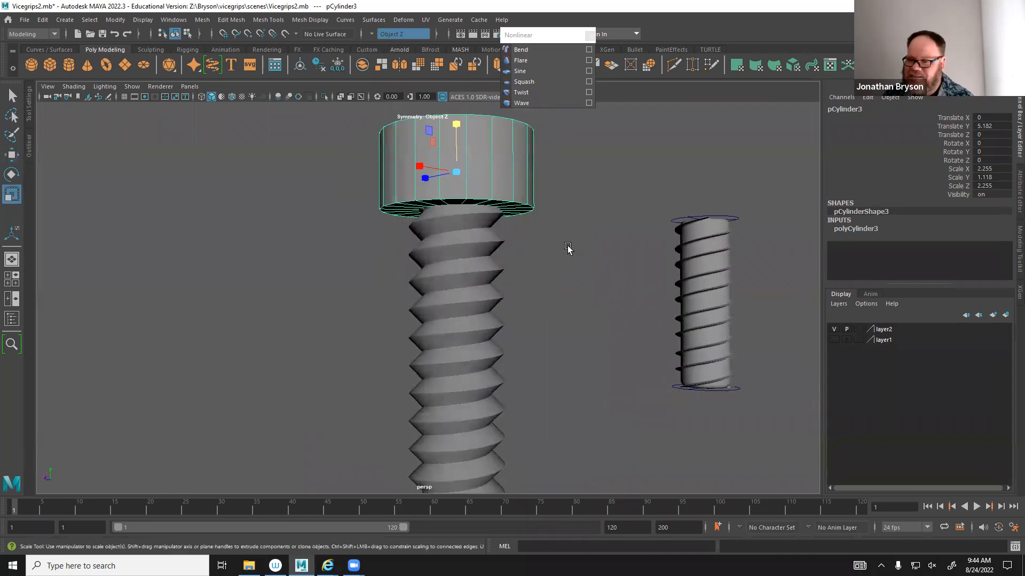
Flatten and lower the screw head to Translate Y 5.08, and scale it to about 2.303 in X and Z and 0.964 in Y.
scroll(566, 251, "up", 3)
left_click_drag(540, 231, 461, 171, "alt")
key("w")
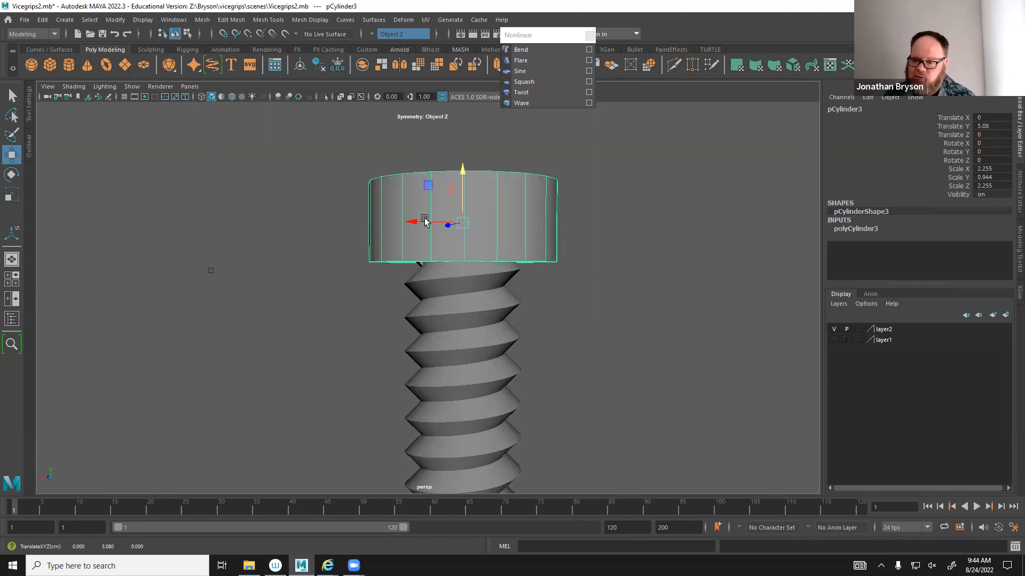
left_click_drag(476, 255, 514, 258, "alt")
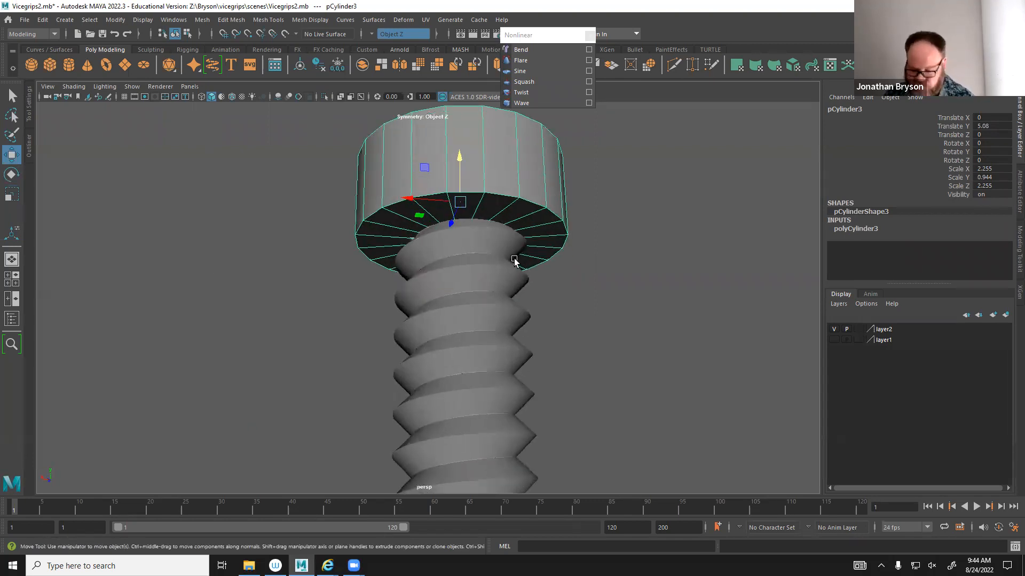
key("r")
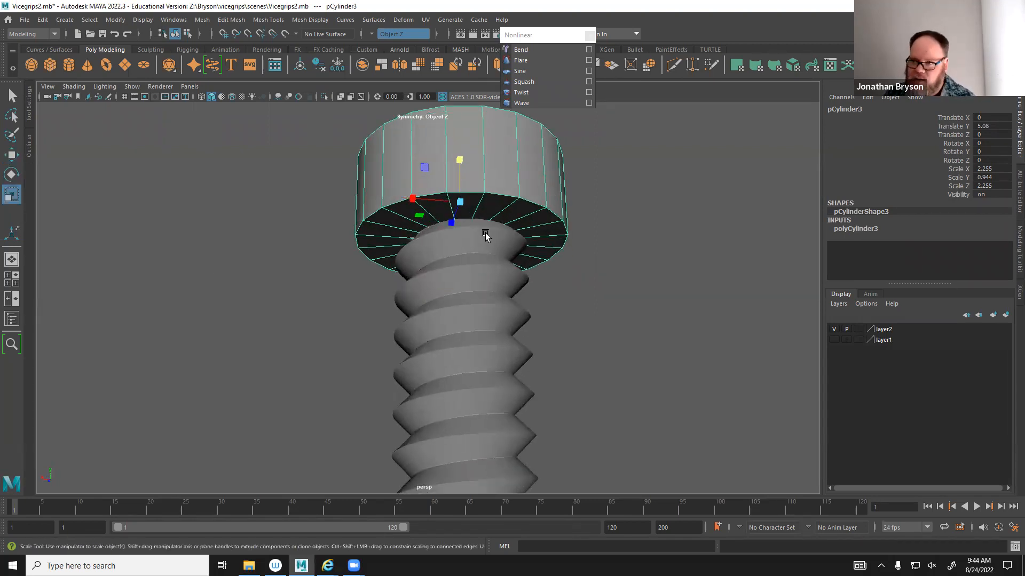
left_click_drag(460, 203, 528, 256)
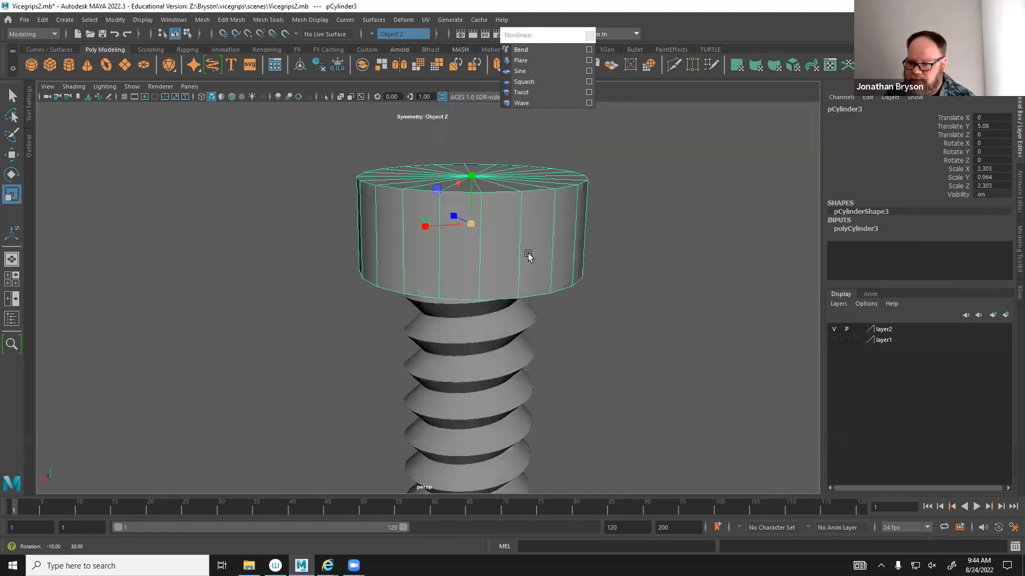
left_click(115, 20)
mouse_move(202, 20)
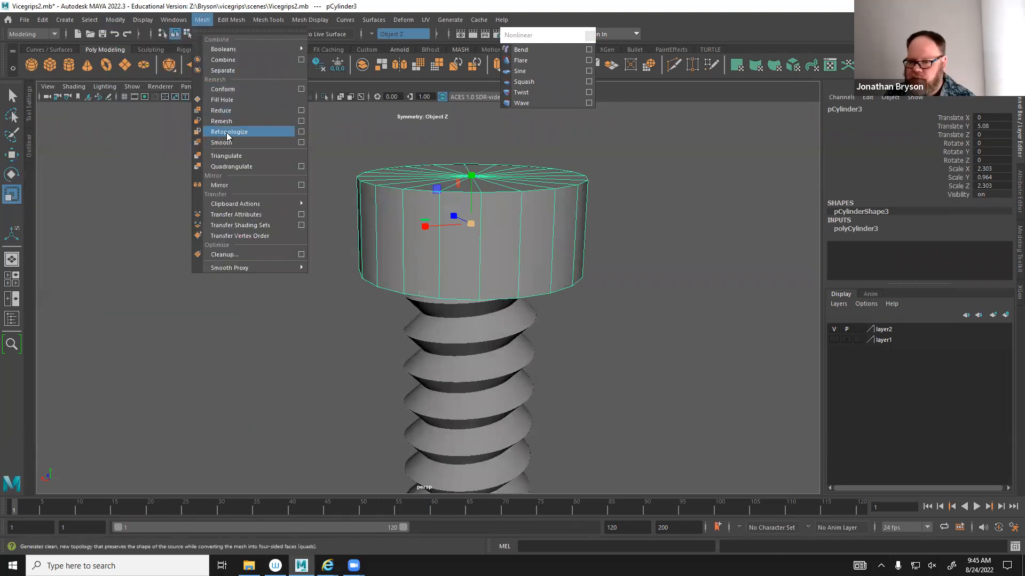
Duplicate the screw head and move the copy down to the thread's lower end, at Translate Y about -4.06.
mouse_move(588, 279)
left_mouse_down("alt")
mouse_move(595, 238)
mouse_move(587, 337)
mouse_move(572, 293)
mouse_move(560, 321)
mouse_move(599, 291)
left_mouse_up("alt")
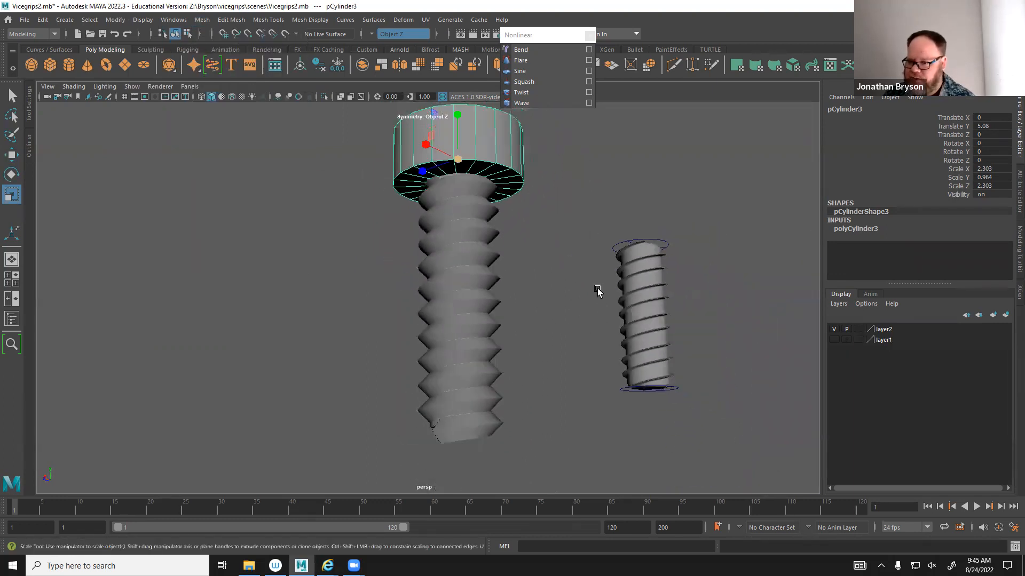
key("ctrl+d")
key("w")
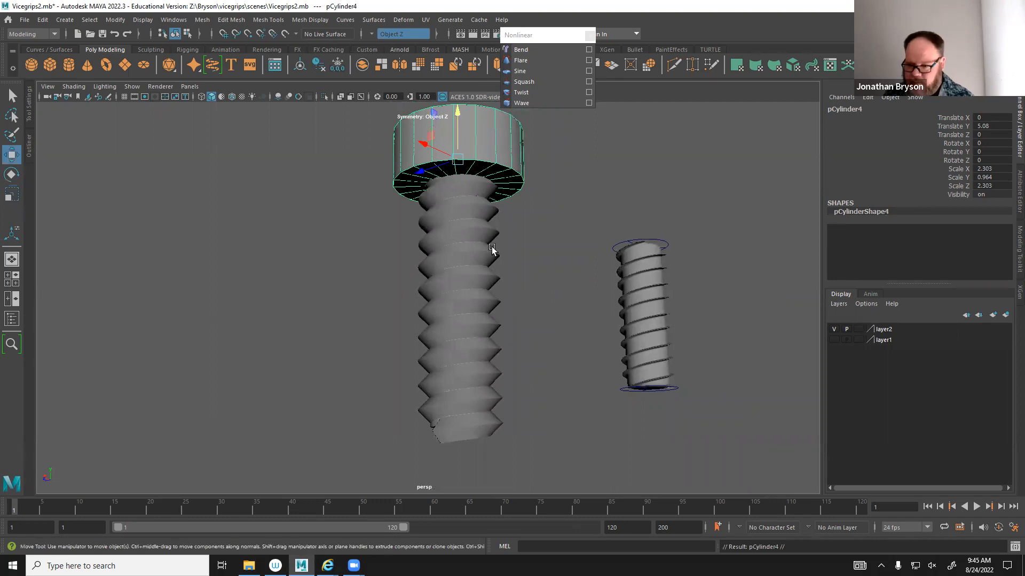
left_click_drag(458, 118, 472, 371)
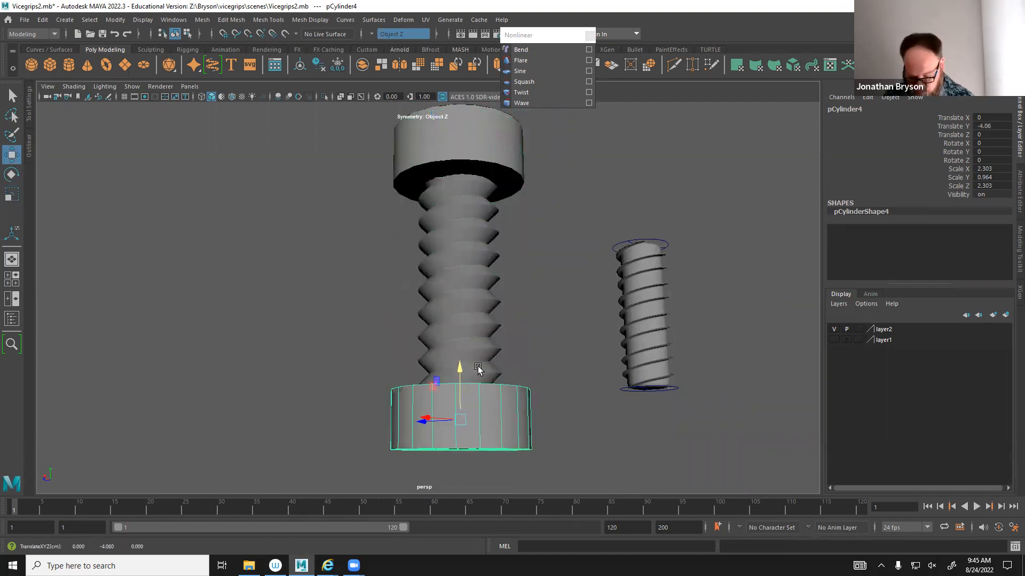
Shrink the copy to about 1.112 in X and Z and 0.466 in Y, lower it to Translate Y -4.557, and save the scene.
key("r")
left_click_drag(461, 421, 406, 416)
key("q")
key("w")
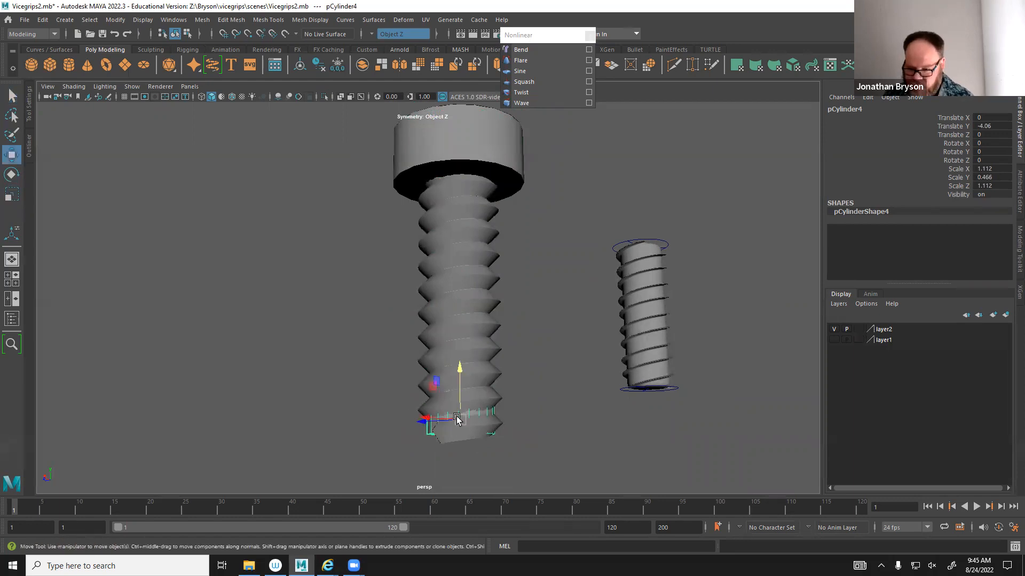
left_click_drag(458, 369, 453, 430)
left_click_drag(457, 391, 457, 384)
key("ctrl+s")
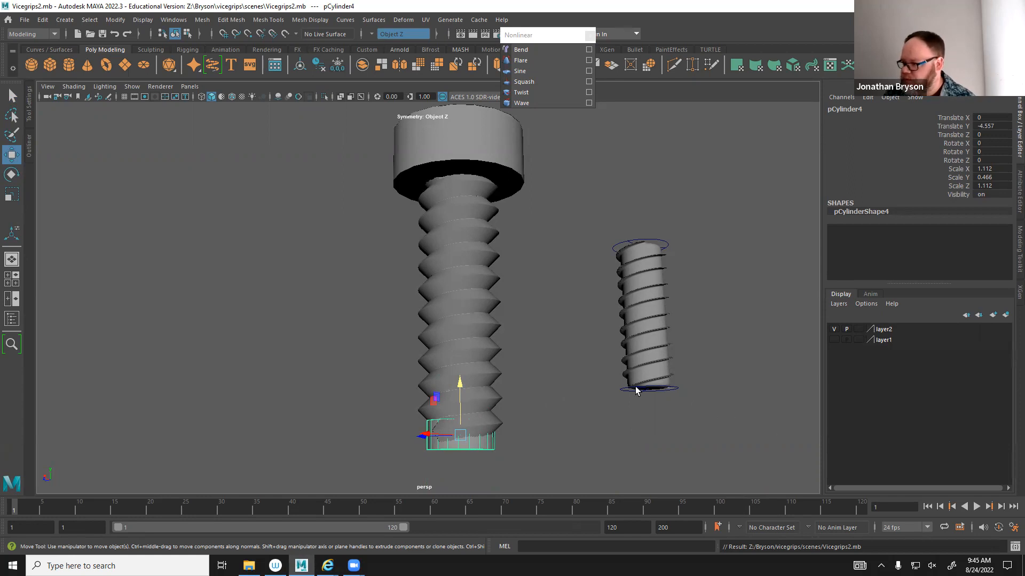
Narrow the lower cylinder to about 0.893 in X and Z, stretch it to 0.815 in Y, and lower it to Translate Y -5.215.
scroll(614, 393, "up", 6)
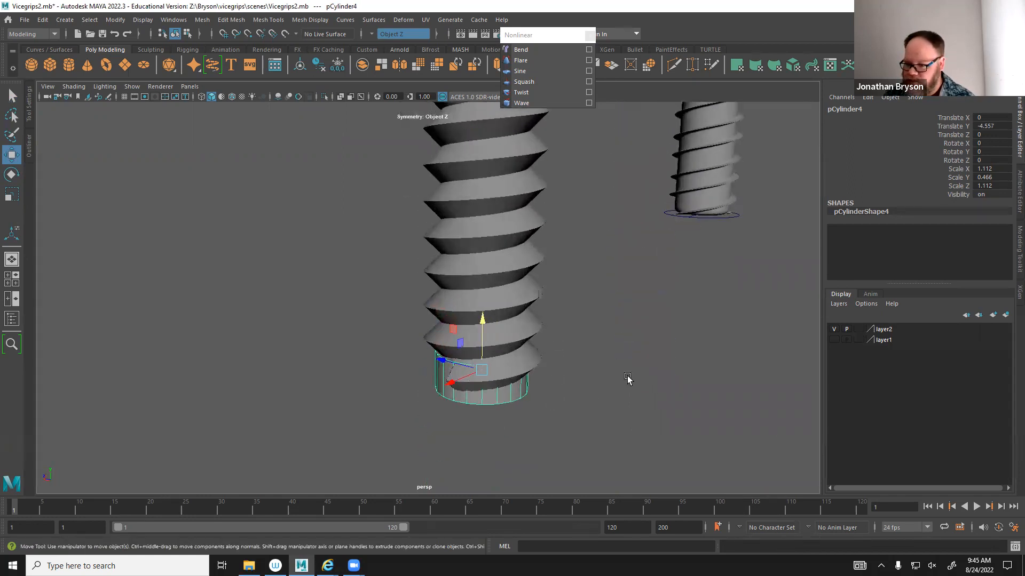
left_click_drag(627, 379, 610, 373, "alt")
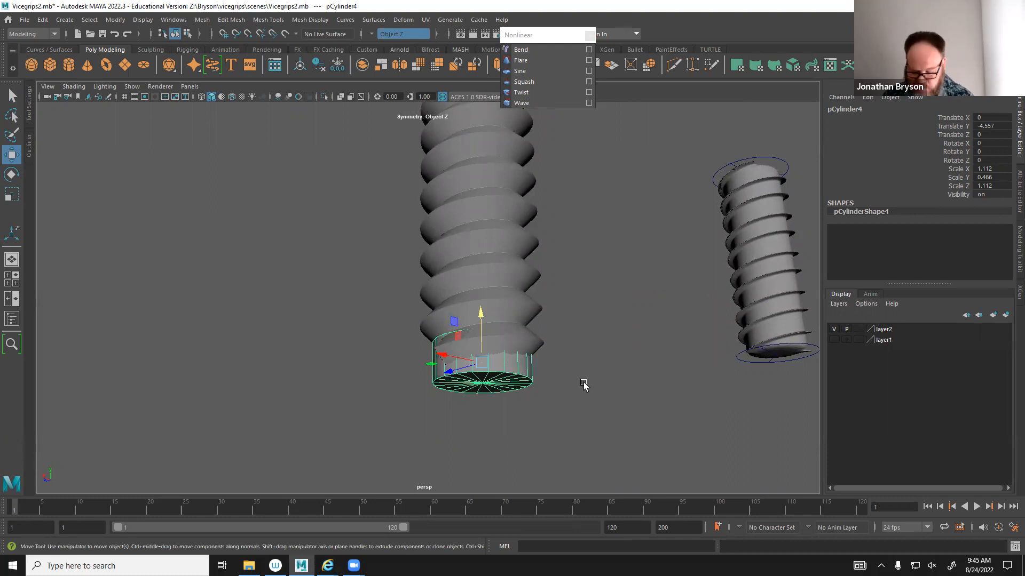
key("r")
left_click_drag(480, 365, 524, 347)
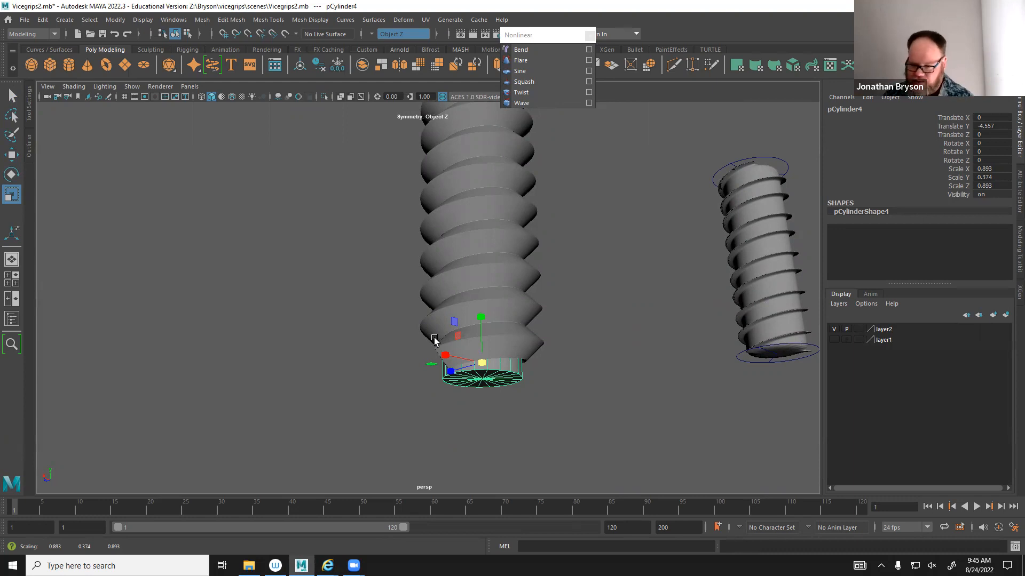
left_click_drag(481, 317, 473, 259)
key("w")
left_click_drag(481, 315, 486, 335)
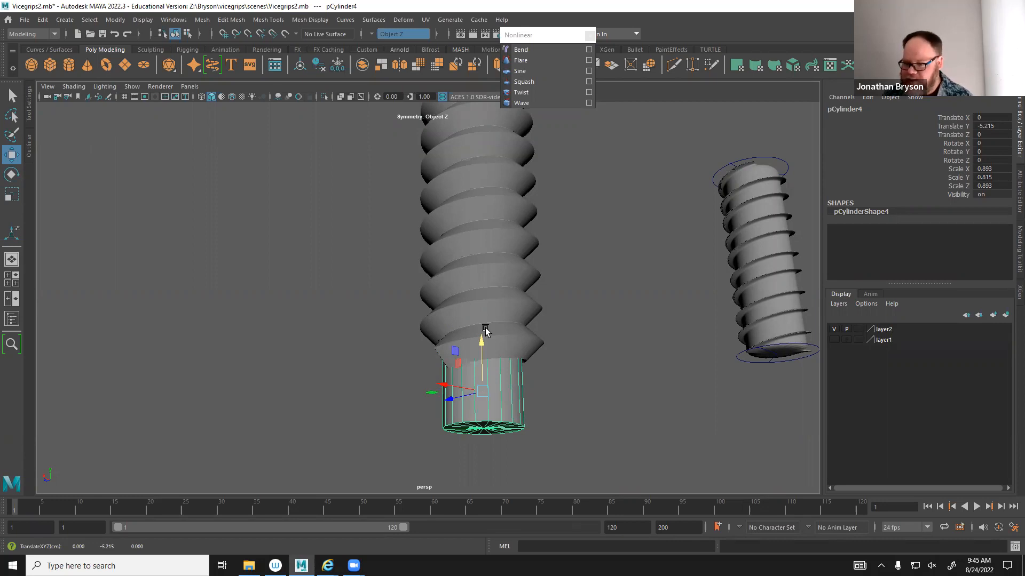
Move the lower cylinder clear of the thread to Translate Y -6.169 and cut an edge loop around its middle with Multi-Cut.
left_click_drag(504, 359, 518, 396, "alt")
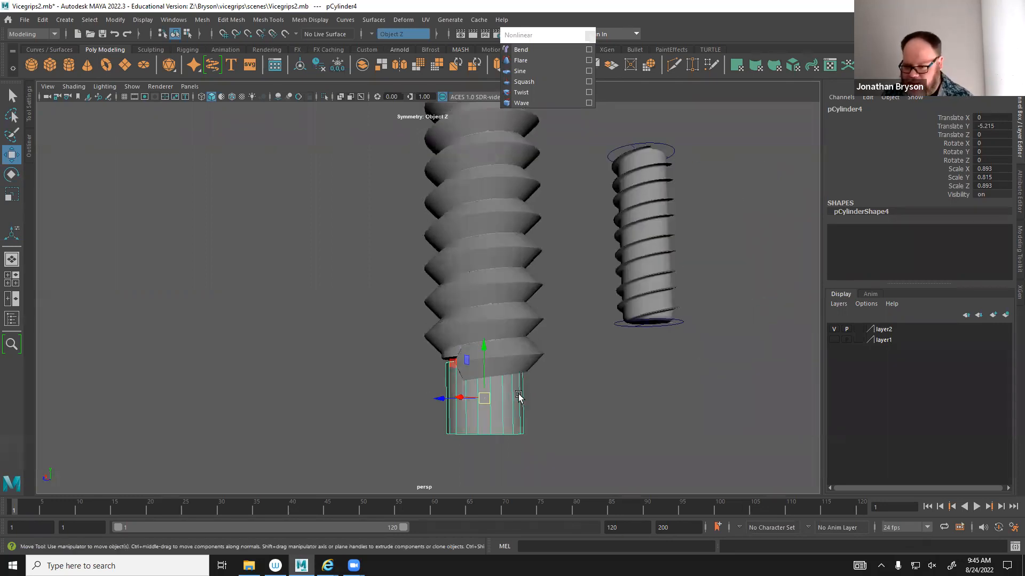
middle_click_drag(518, 397, 512, 354, "alt")
left_click_drag(477, 304, 477, 347)
middle_click_drag(479, 406, 480, 375, "alt")
right_click_drag(480, 375, 575, 422, "alt")
right_click_drag(521, 354, 460, 281, "shift")
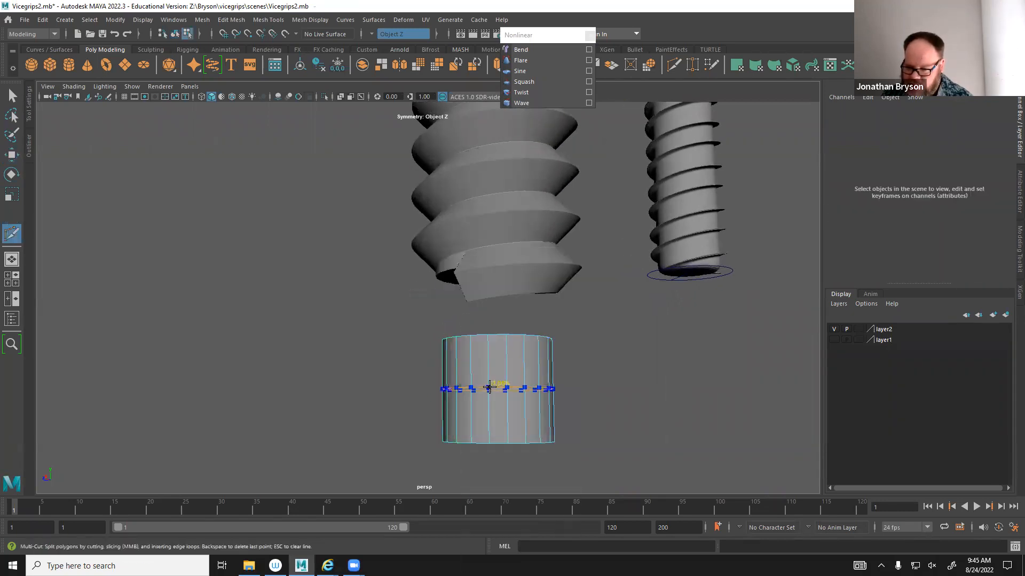
left_click(493, 387, "ctrl")
key("q")
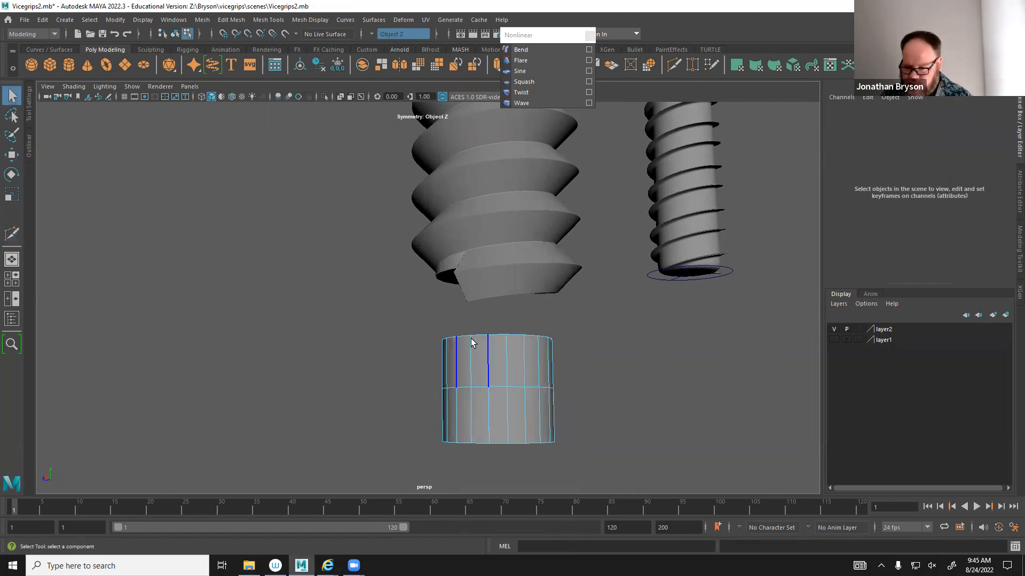
Select the vertices of the lower cylinder's upper cap and turn Symmetry off.
right_click_drag(443, 338, 443, 319)
left_click_drag(443, 320, 637, 362, "alt")
key("r")
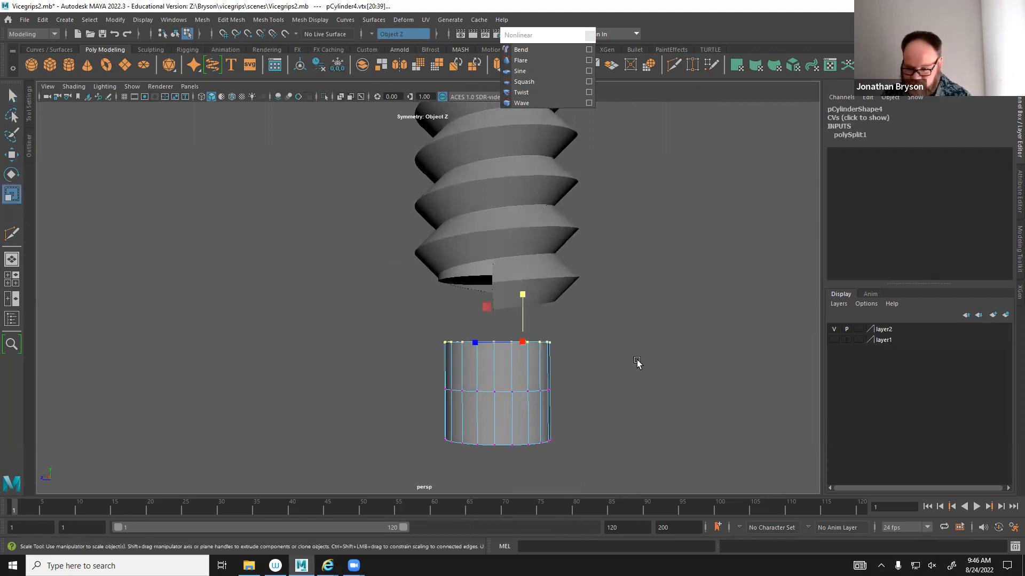
left_click(379, 34)
left_click(395, 37)
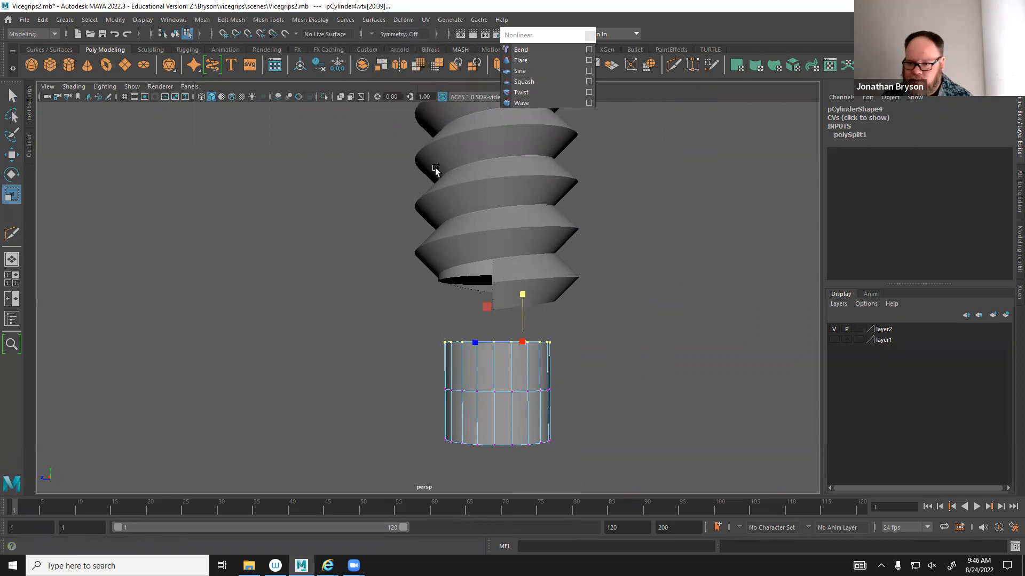
Scale the lower cylinder's upper cap vertices outward into a flare about as wide as the thread, and return to object mode.
left_click(384, 321)
left_click_drag(412, 302, 575, 362)
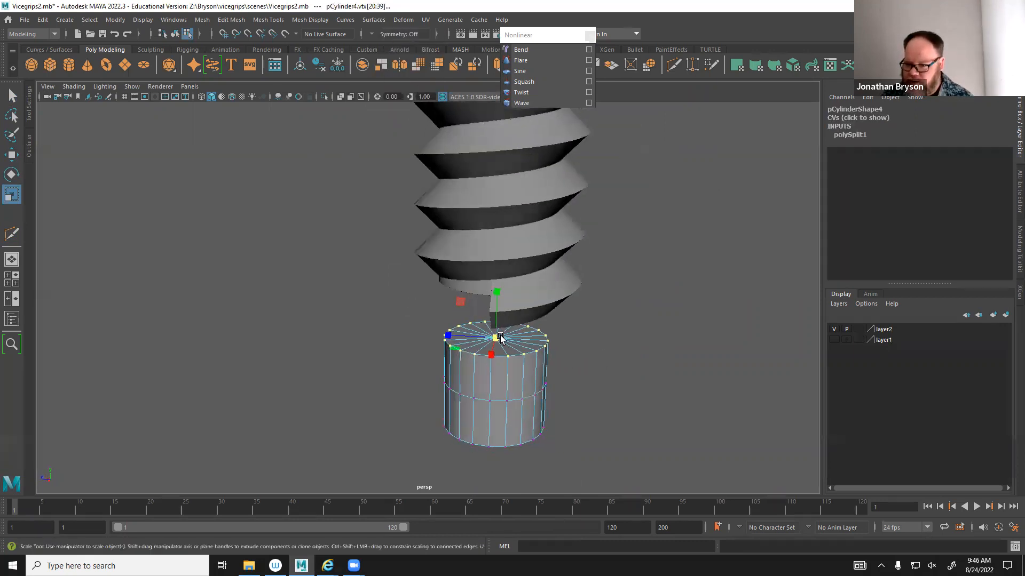
left_click_drag(495, 339, 533, 336)
key("w")
left_click_drag(532, 422, 510, 373, "alt")
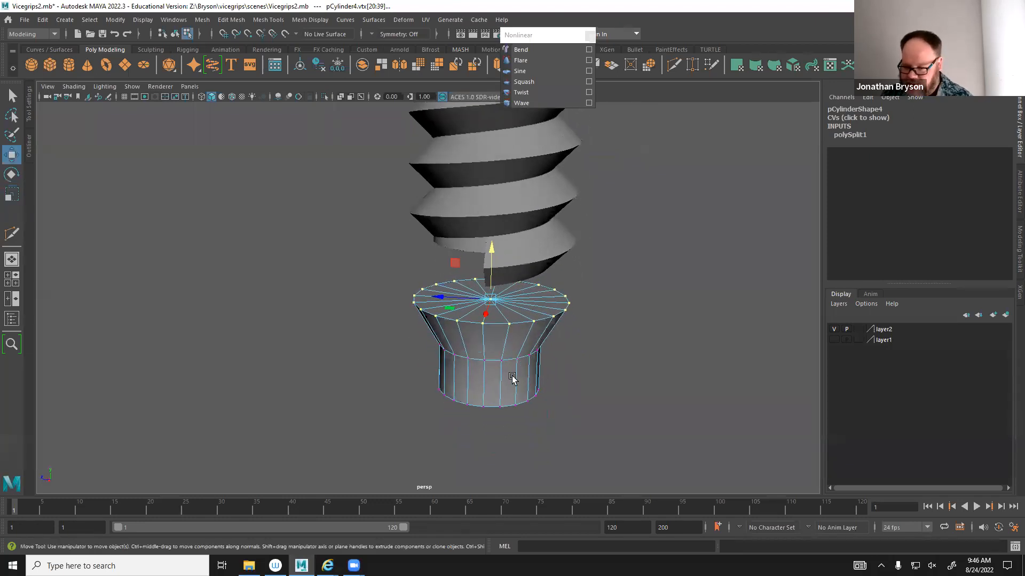
right_click_drag(510, 272, 563, 256)
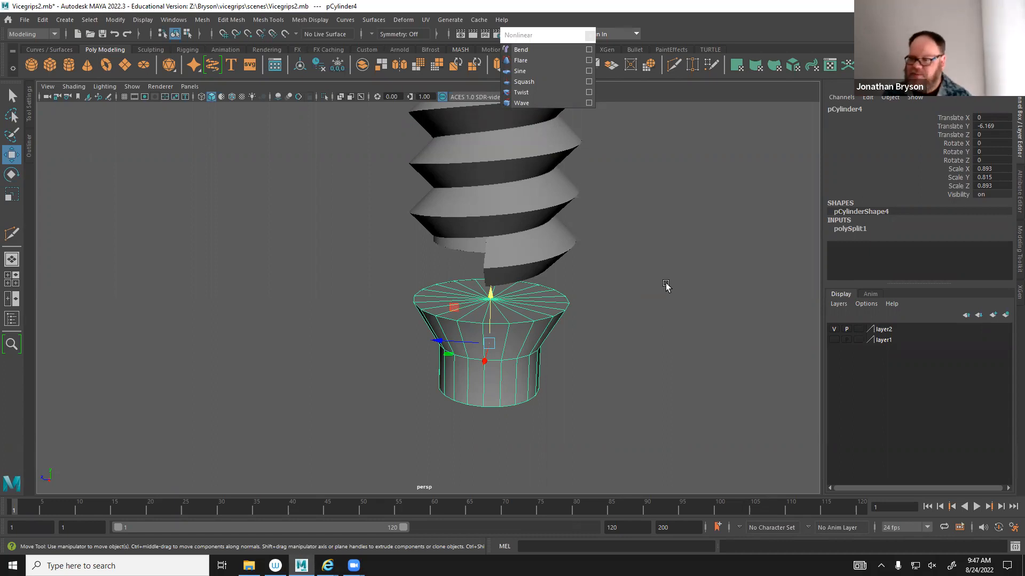
Raise the flared tip until it overlaps the end of the thread, at Translate Y about -5.091.
key("w")
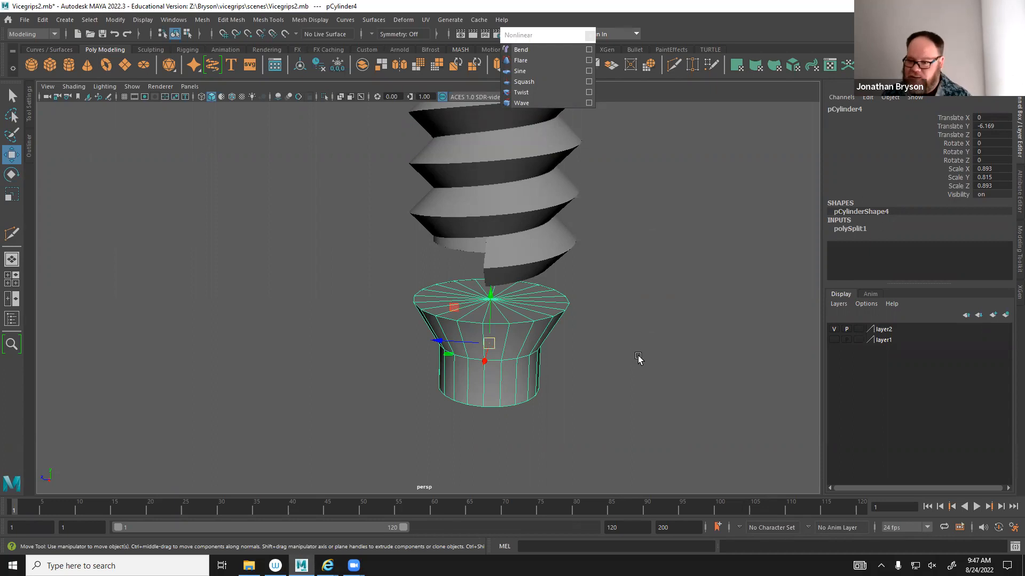
left_click_drag(638, 358, 652, 348, "alt")
left_click_drag(486, 296, 497, 233)
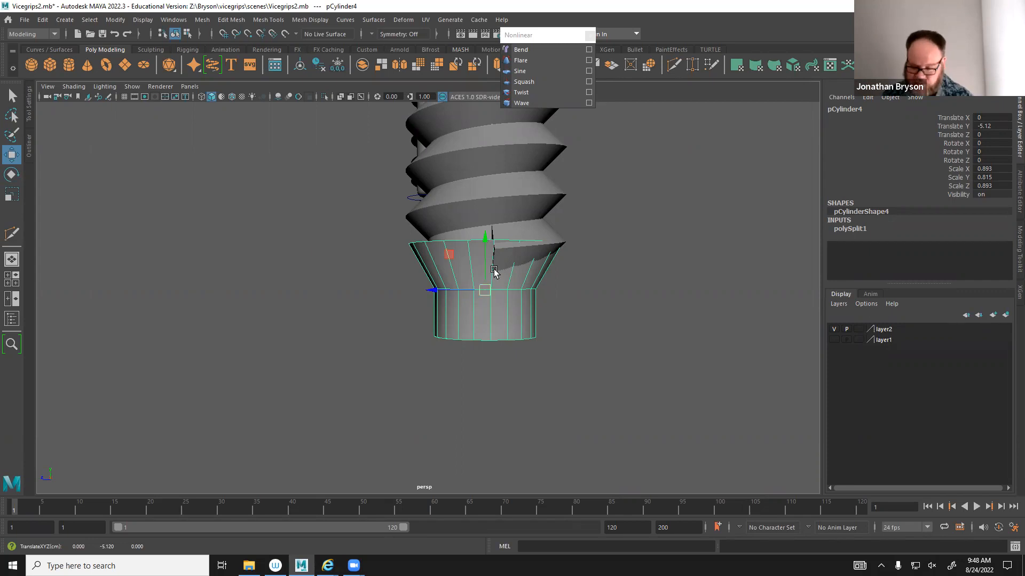
left_click_drag(508, 302, 521, 328, "alt")
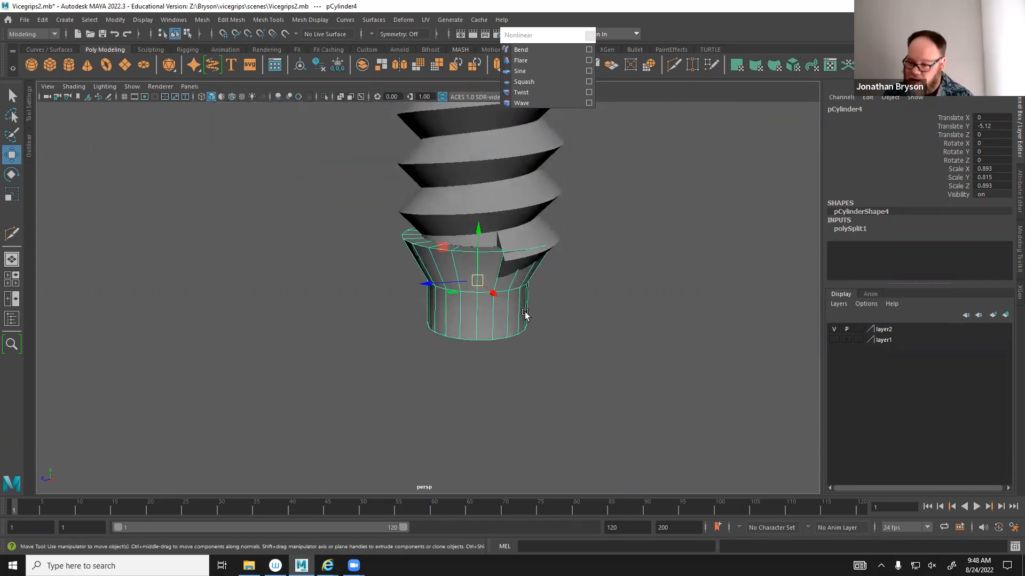
mouse_move(475, 230)
left_mouse_down()
mouse_move(482, 245)
mouse_move(484, 225)
left_mouse_up()
left_click_drag(488, 293, 509, 283, "alt")
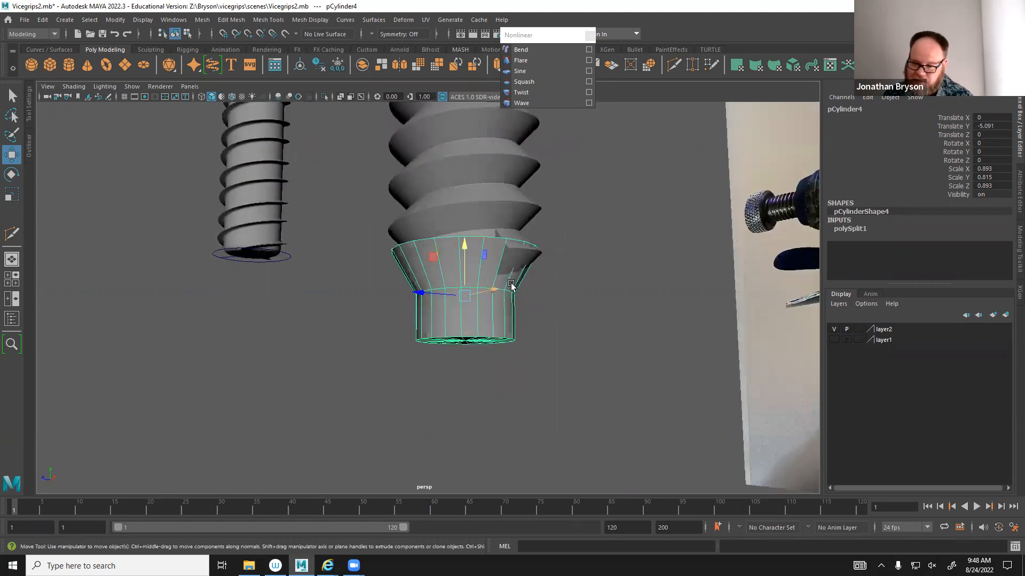
Stretch the flared tip to Scale Y about 1.344 and lower it to Translate Y about -5.716.
scroll(489, 267, "up", 2)
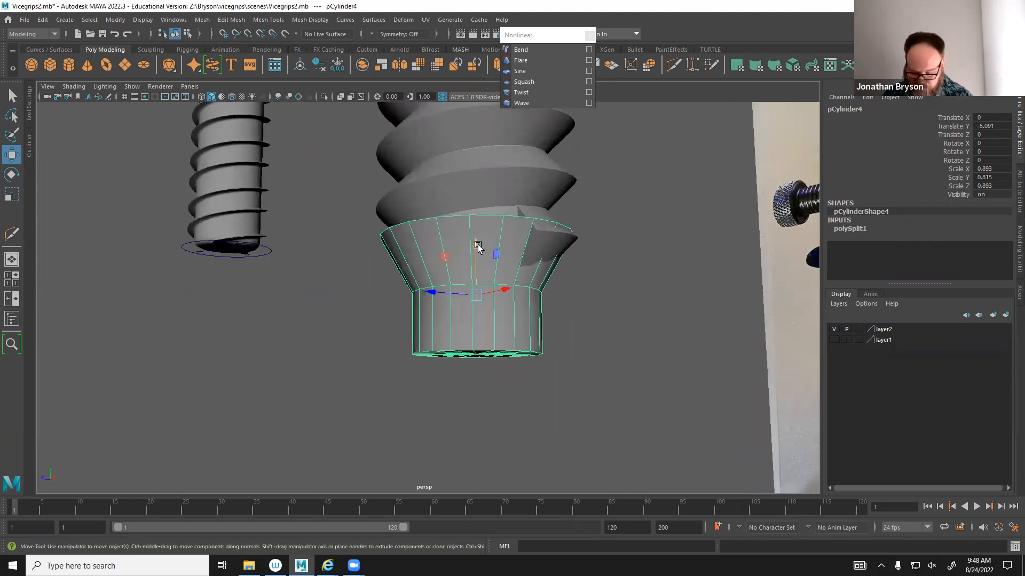
key("r")
left_click_drag(477, 245, 557, 262)
key("w")
key("r")
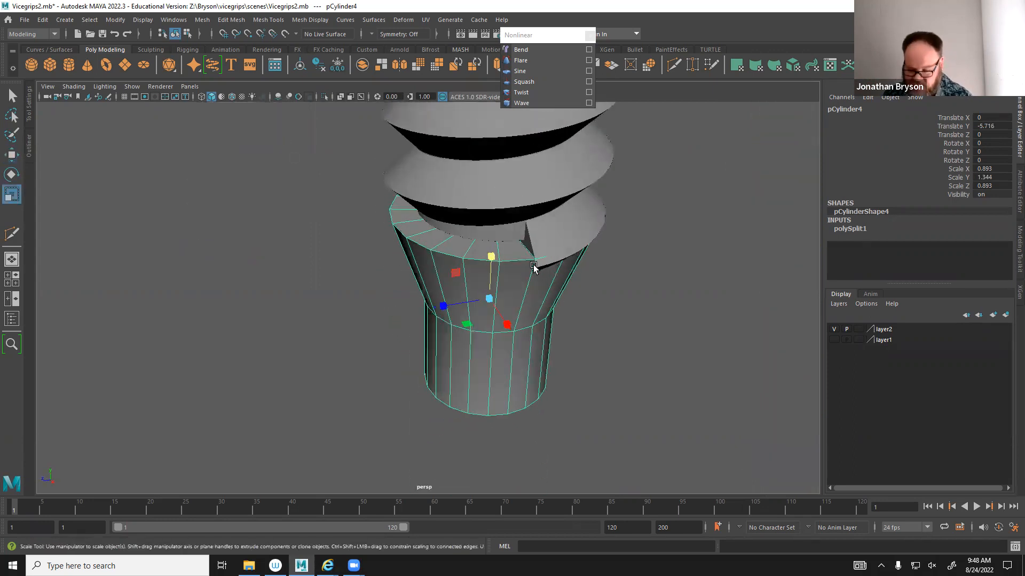
Scale the flared tip to about 0.881 in X and Z and 1.326 in Y, and position it at Translate Y about -5.802.
left_click_drag(490, 299, 510, 305)
key("w")
mouse_move(492, 255)
left_mouse_down()
mouse_move(489, 285)
mouse_move(490, 268)
left_mouse_up()
key("r")
left_click_drag(494, 313, 477, 305)
key("w")
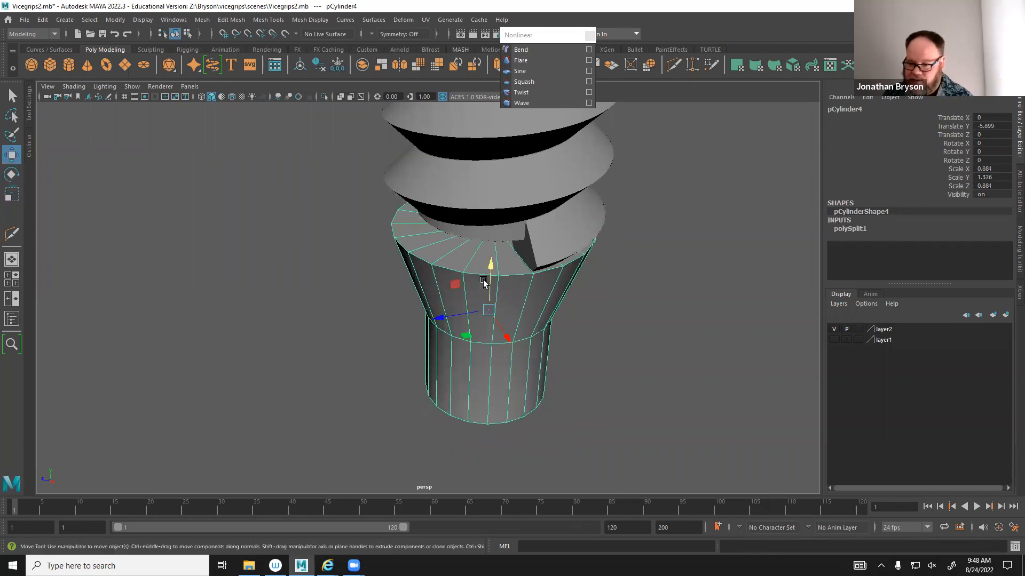
mouse_move(491, 265)
left_mouse_down()
mouse_move(543, 267)
mouse_move(487, 251)
left_mouse_up()
Lower the bottom end vertices of the screw's core cylinder until they reach into the flared tip, and return to object mode.
left_click(483, 219)
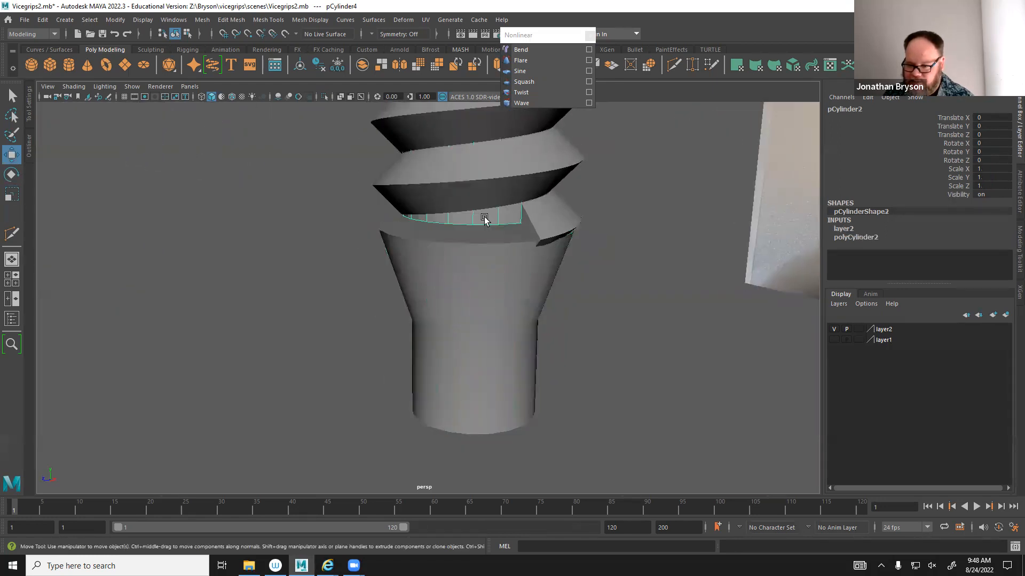
right_click_drag(486, 217, 433, 214)
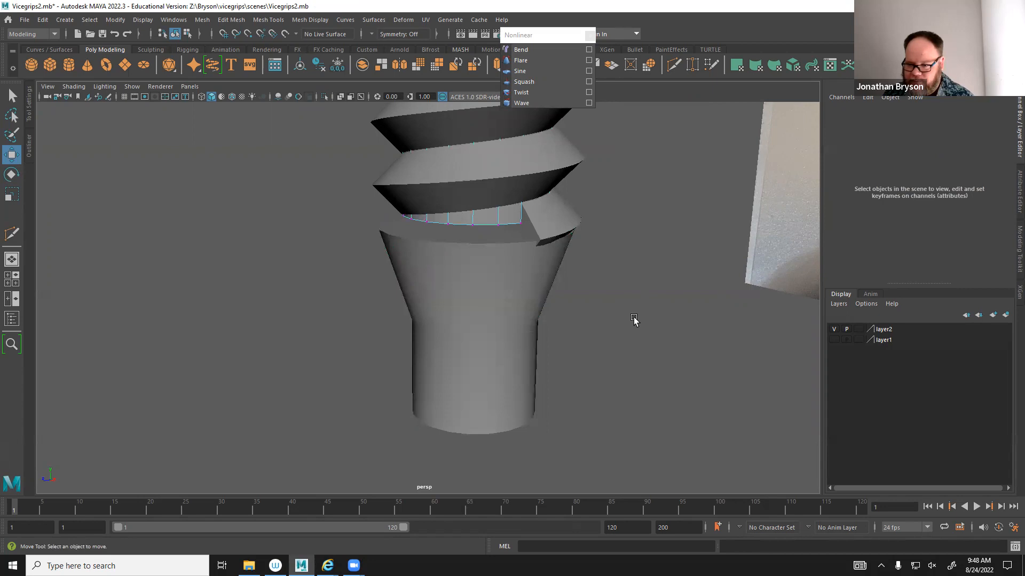
left_click_drag(366, 217, 502, 229)
key("q")
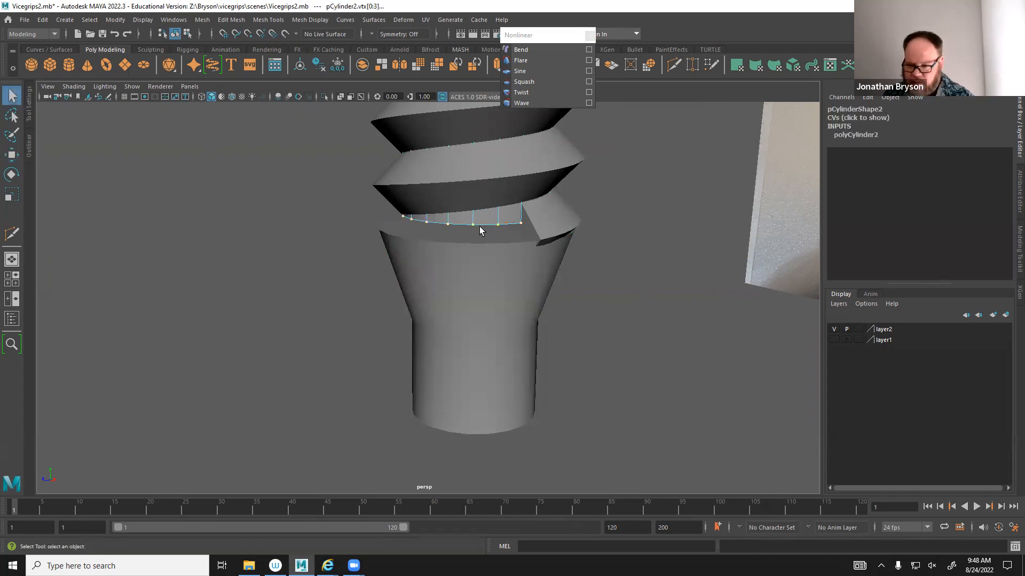
key("w")
left_click_drag(478, 165, 483, 196)
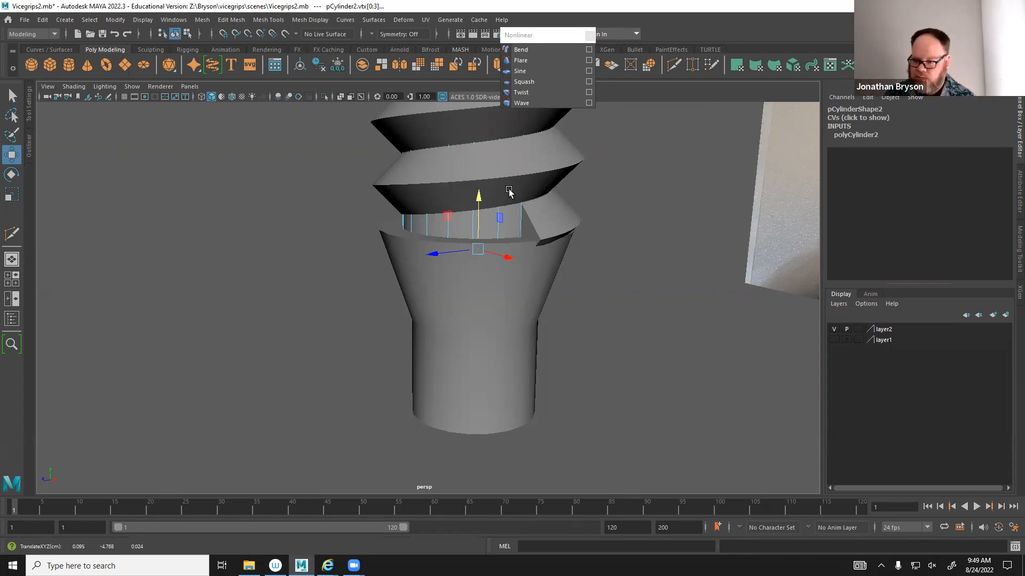
left_click_drag(625, 247, 583, 347, "alt")
right_click_drag(583, 348, 616, 348, "alt")
left_click_drag(615, 348, 547, 323, "alt")
left_click(583, 316)
left_click_drag(625, 334, 572, 297, "alt")
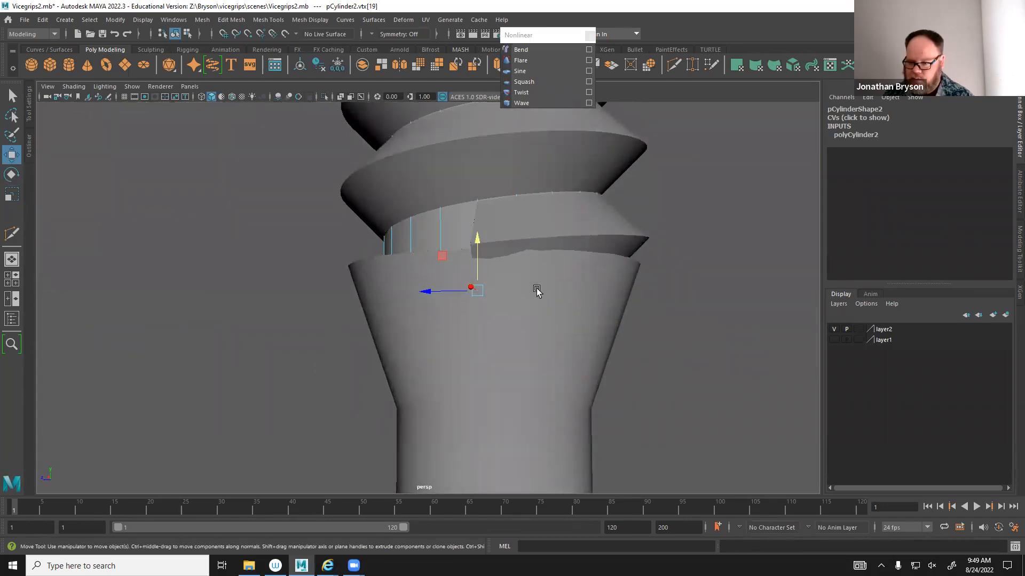
right_click_drag(436, 228, 491, 210)
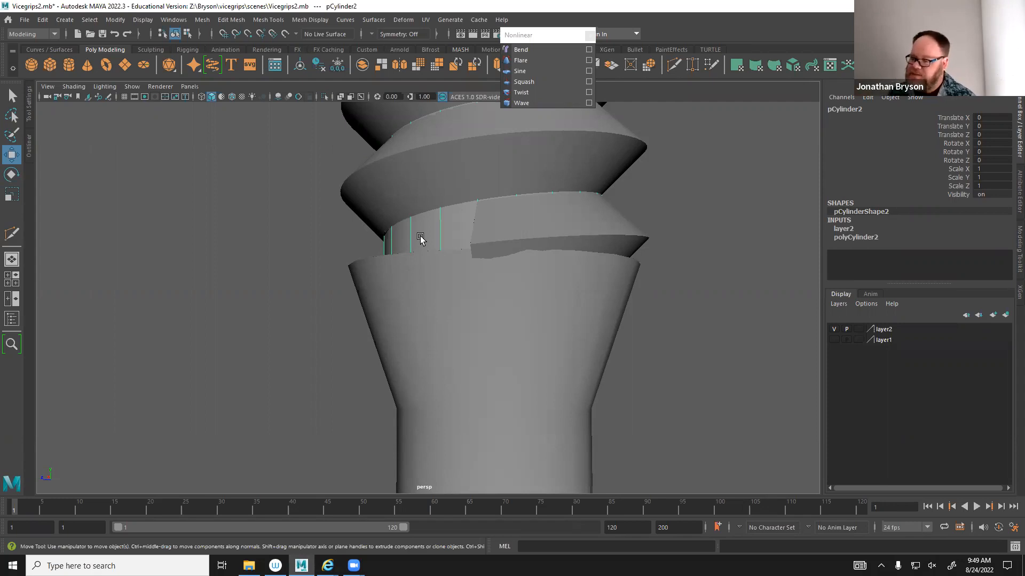
left_click_drag(439, 248, 503, 272, "alt")
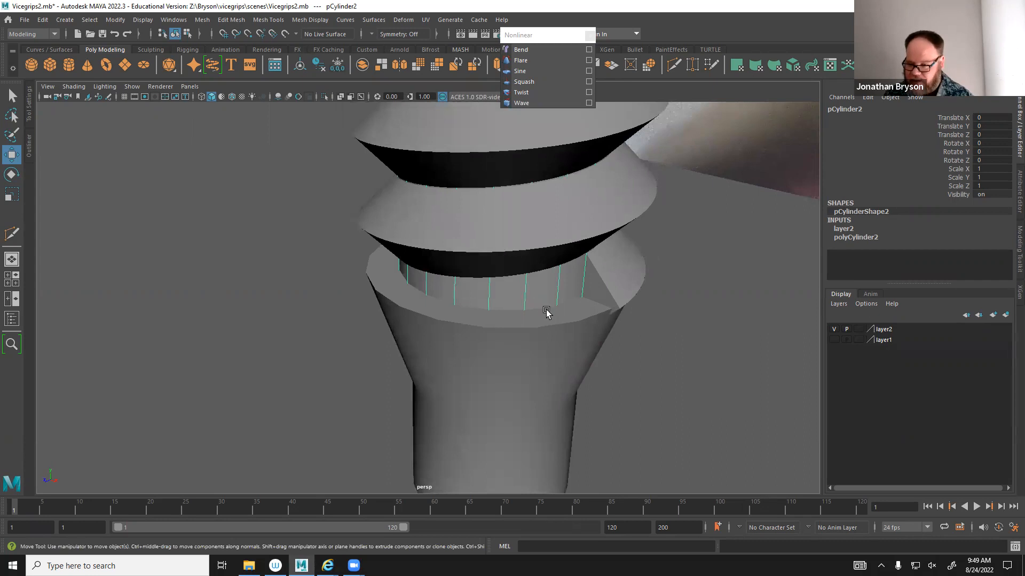
Enlarge the flared tip to Scale X and Z about 0.942 and Scale Y about 1.418, and lower it to Translate Y about -5.831.
left_click(559, 339)
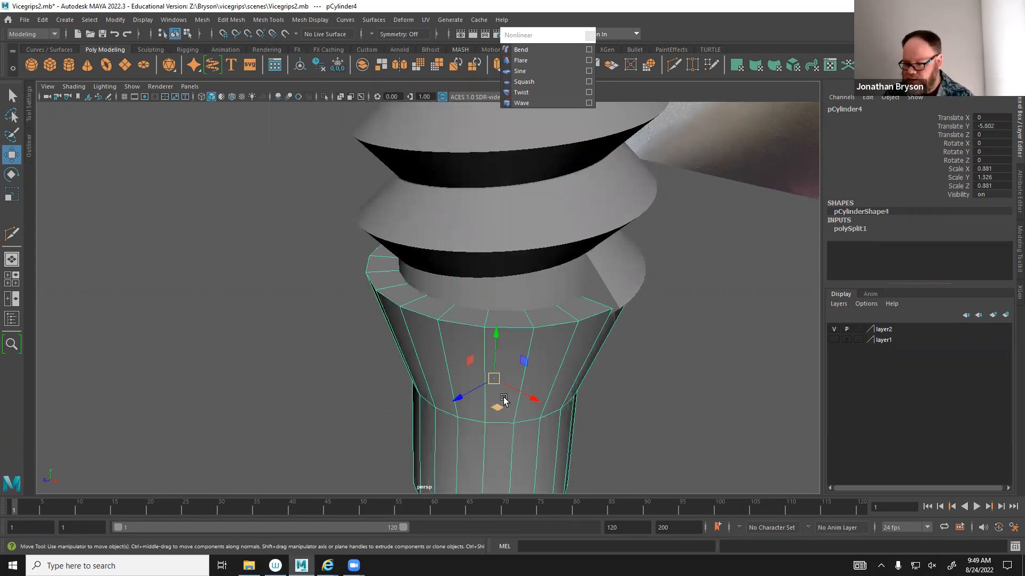
key("r")
left_click_drag(495, 378, 501, 378)
key("w")
left_click_drag(499, 340, 492, 343)
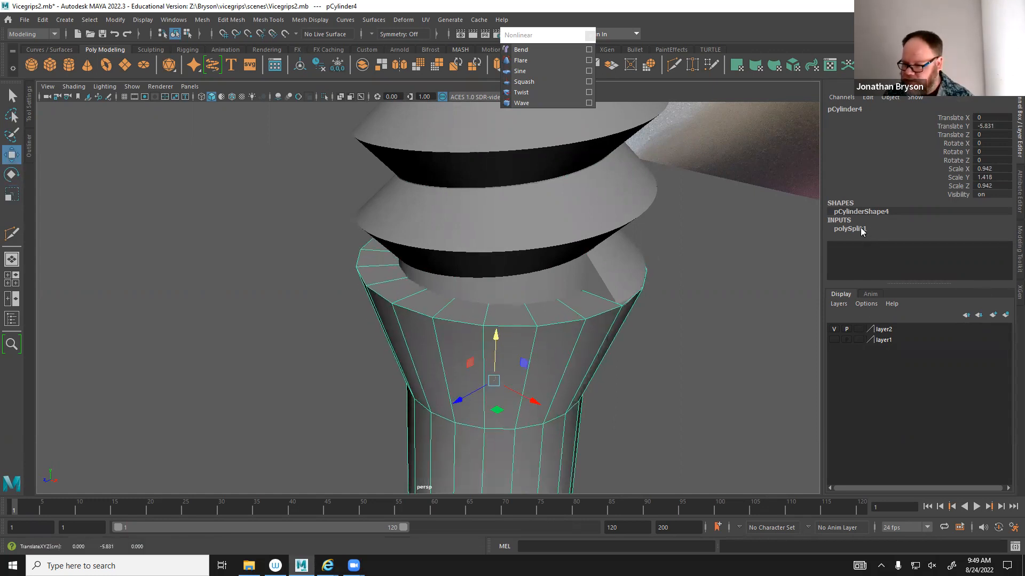
Try raising the Subdivision value of the flared tip's polySplit1 input.
left_click(956, 229)
scroll(907, 224, "down", 3)
scroll(862, 195, "down", 4)
scroll(863, 193, "up", 3)
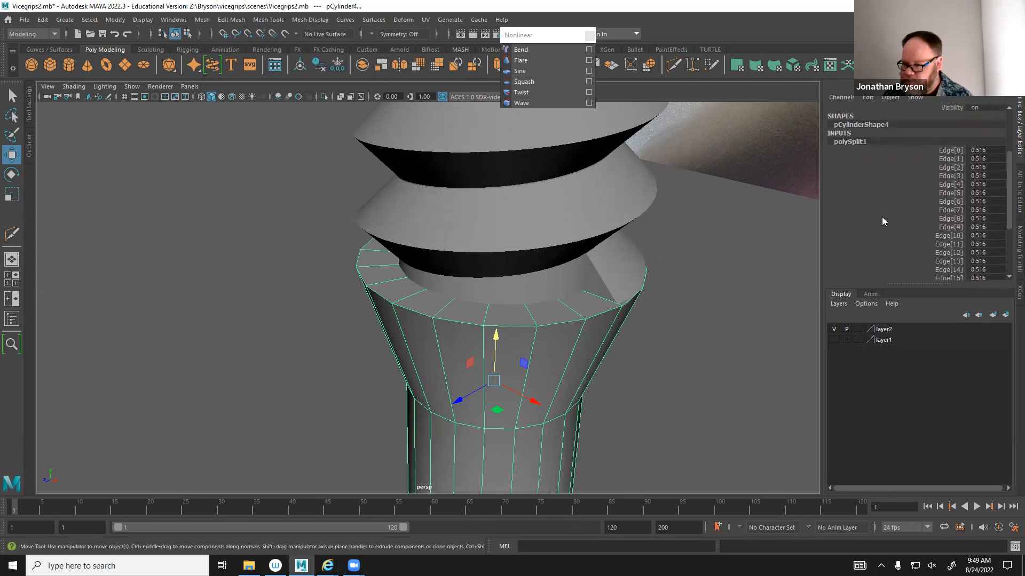
scroll(883, 216, "down", 4)
left_click(954, 235)
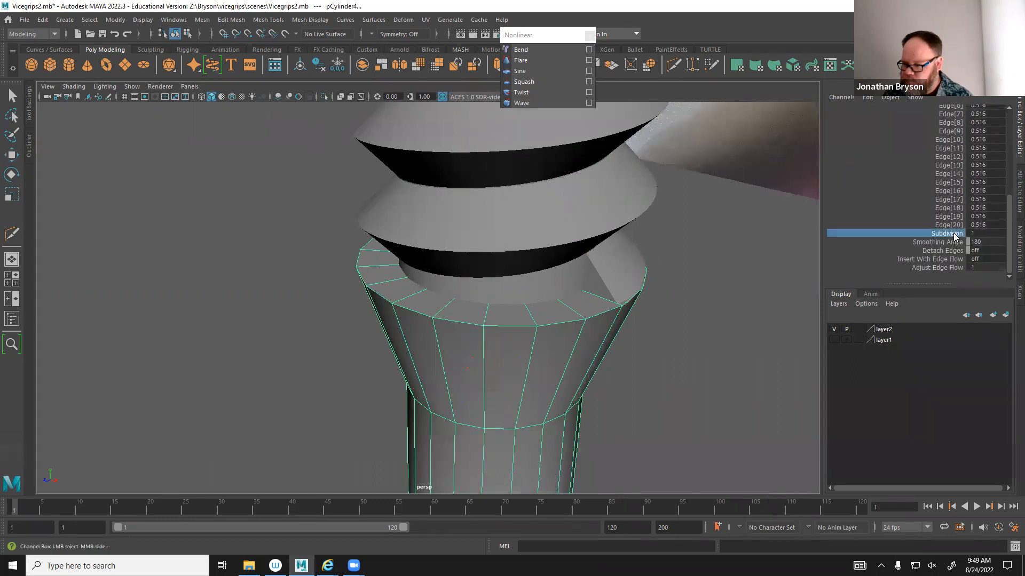
middle_click_drag(689, 348, 711, 349)
left_click_drag(735, 311, 542, 327, "alt")
right_click_drag(531, 282, 487, 371, "shift")
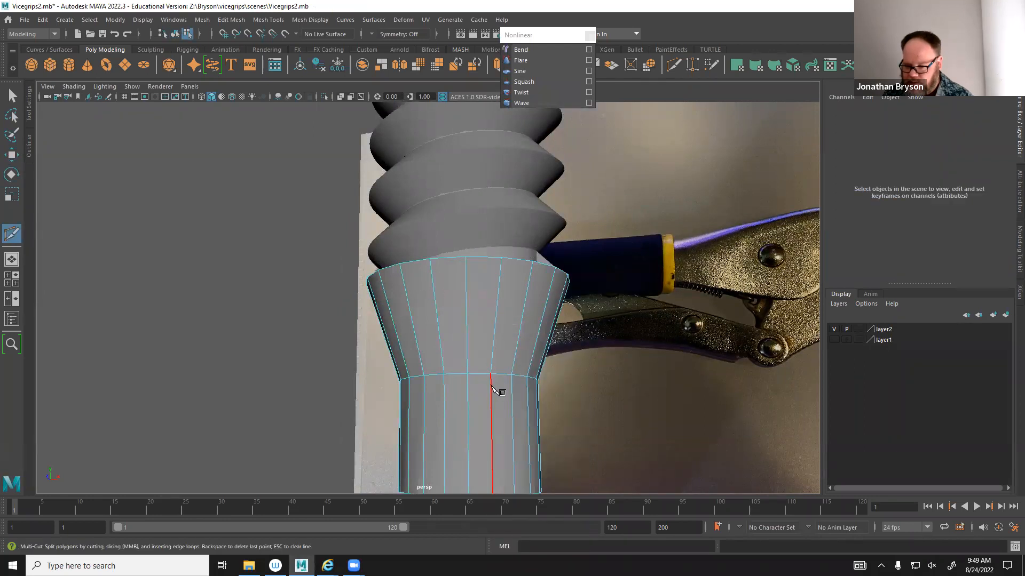
middle_click_drag(572, 411, 535, 368, "alt")
key("q")
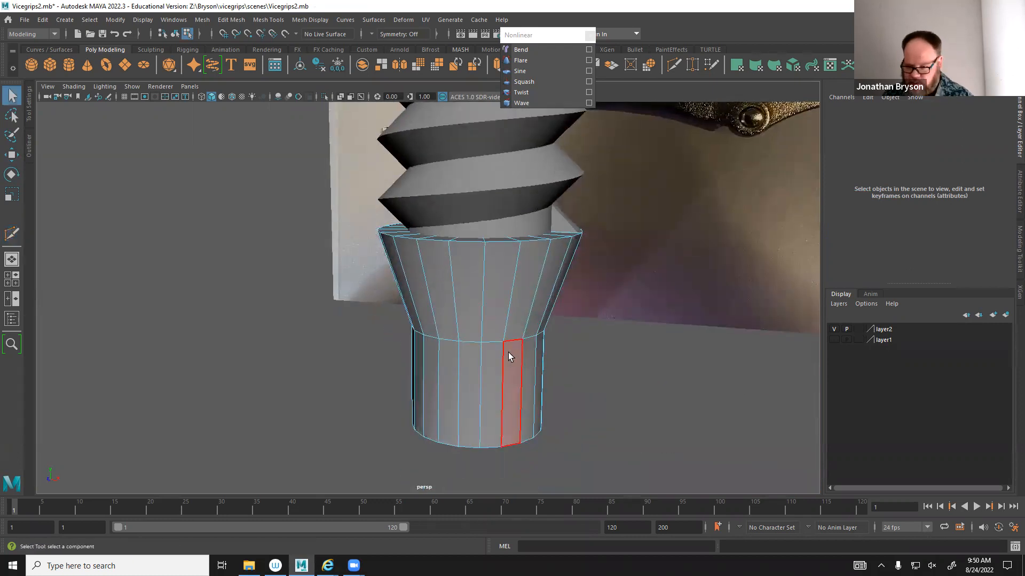
right_click_drag(499, 356, 446, 314, "shift")
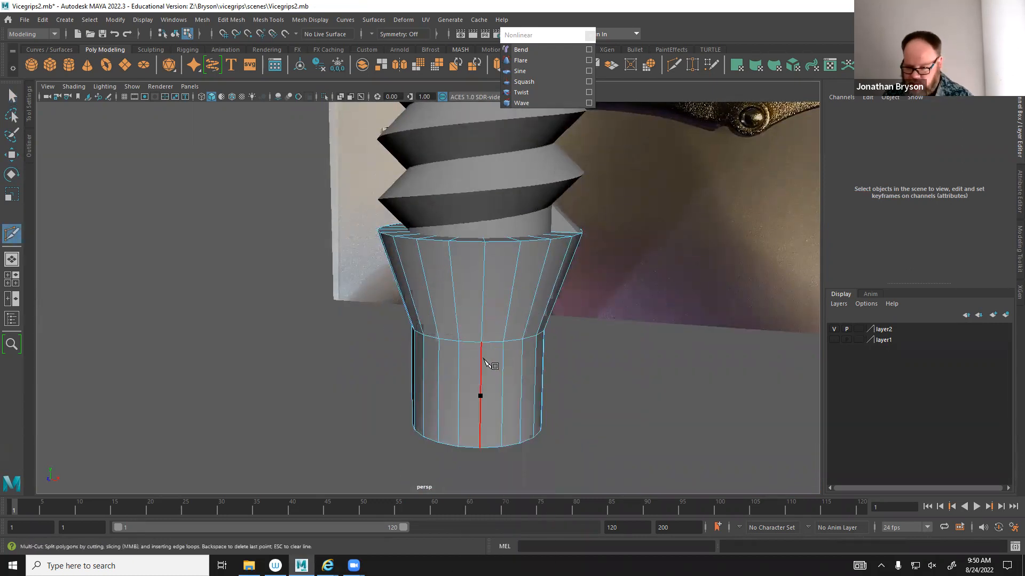
left_click(480, 384)
key("BackSpace")
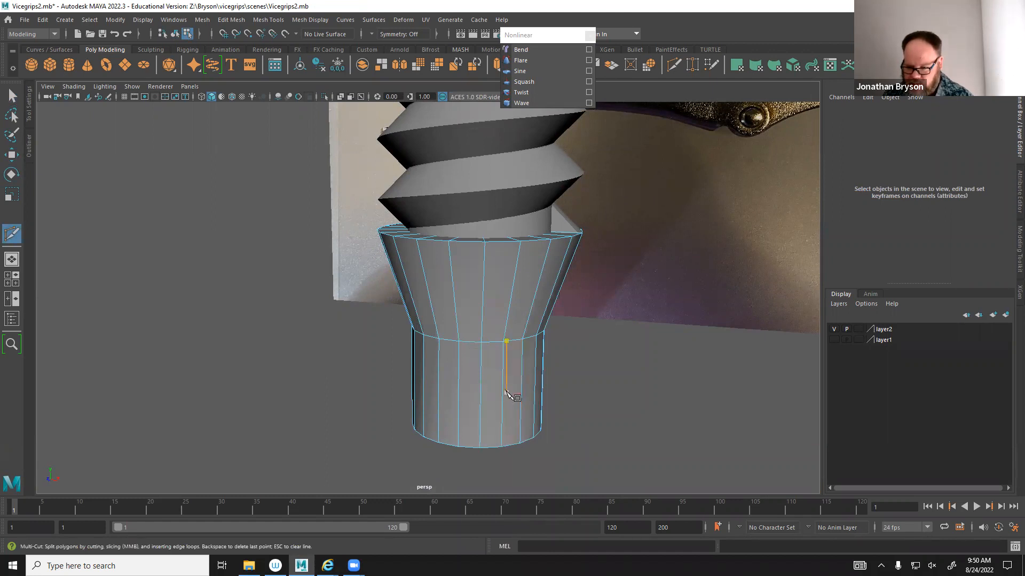
right_click_drag(481, 379, 483, 345, "shift")
left_click(485, 342)
key("q")
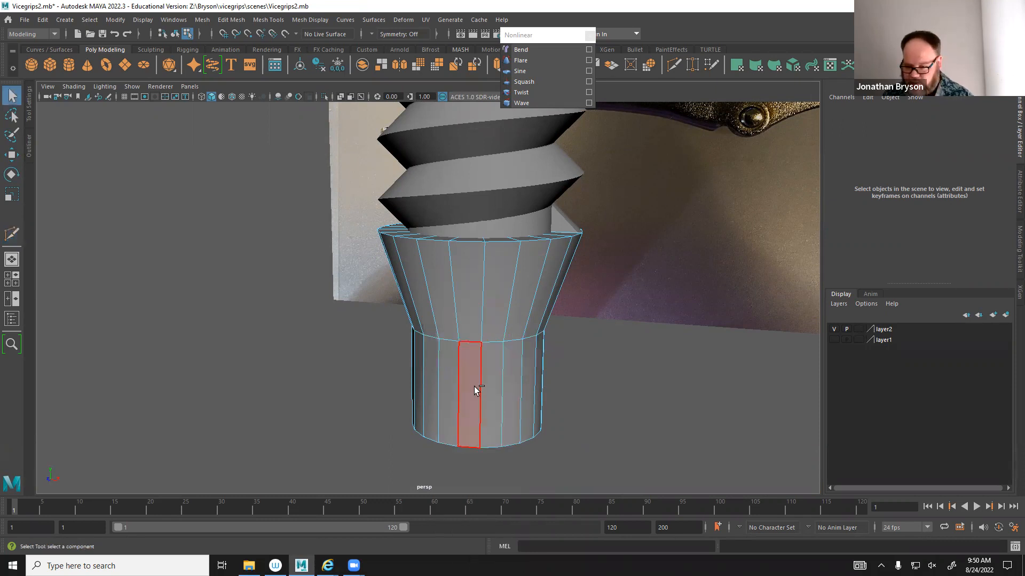
Pull a vertex off the tip's middle edge loop as a test, then undo back through the Subdivision change and return to object mode.
right_click(476, 392)
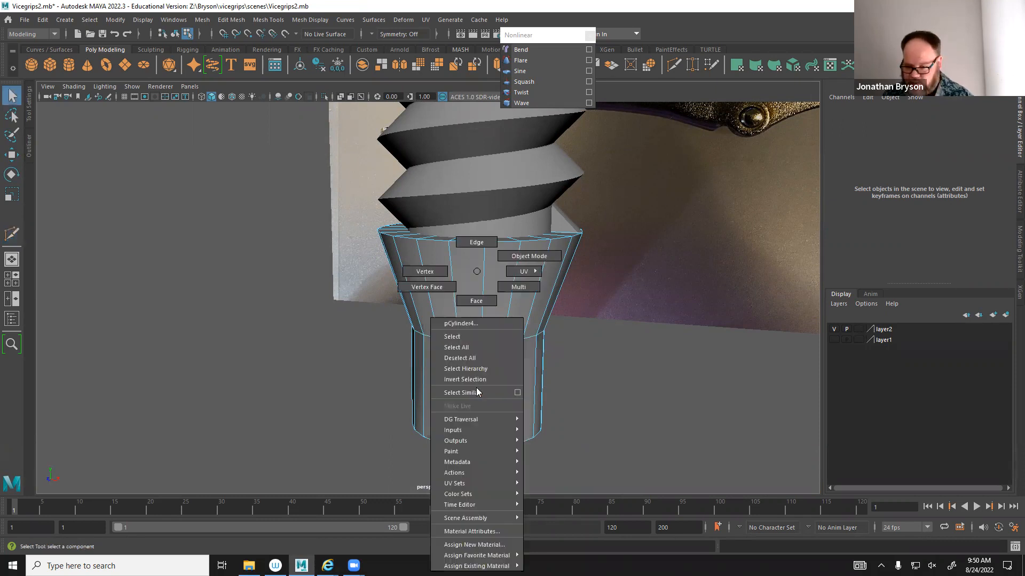
left_click(468, 269)
key("ctrl+z")
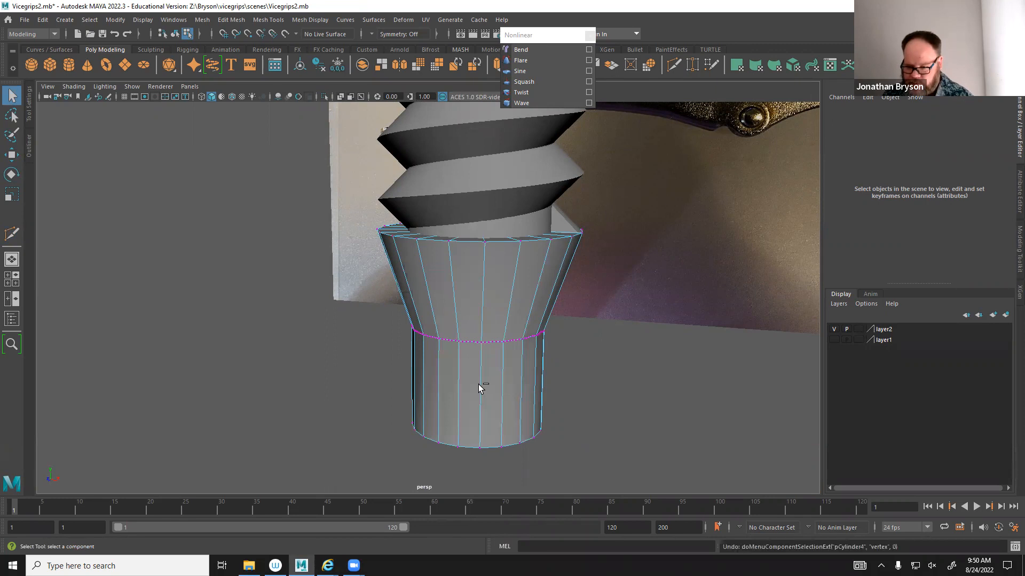
scroll(476, 361, "up", 5)
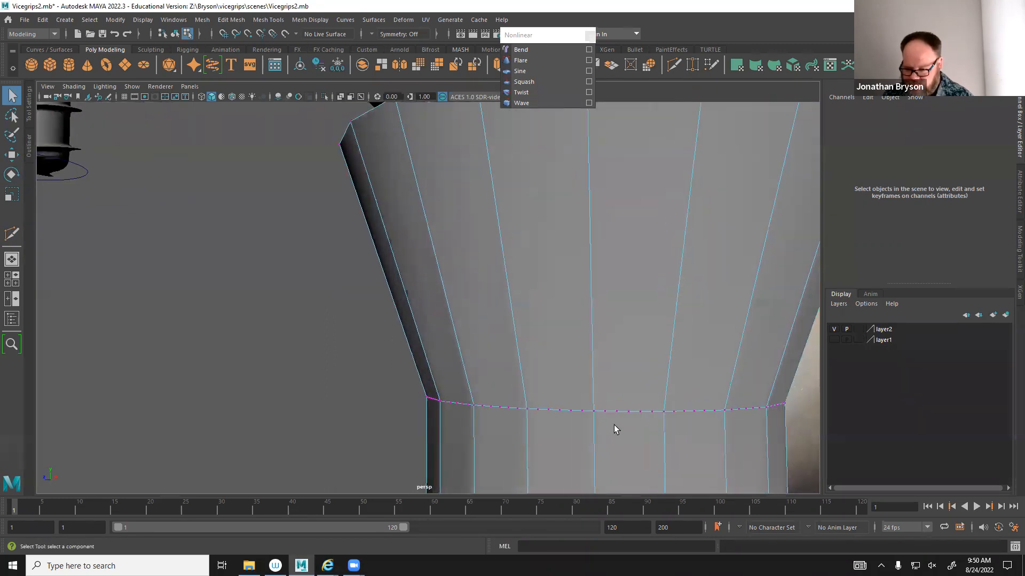
left_click(583, 412)
key("w")
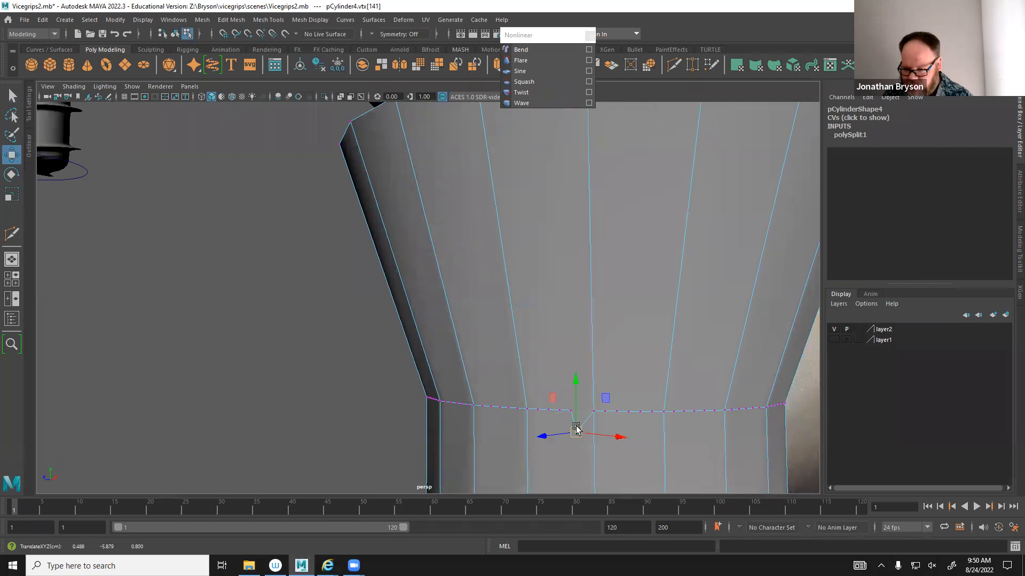
key("ctrl+z")
key("F8")
scroll(534, 417, "down", 4)
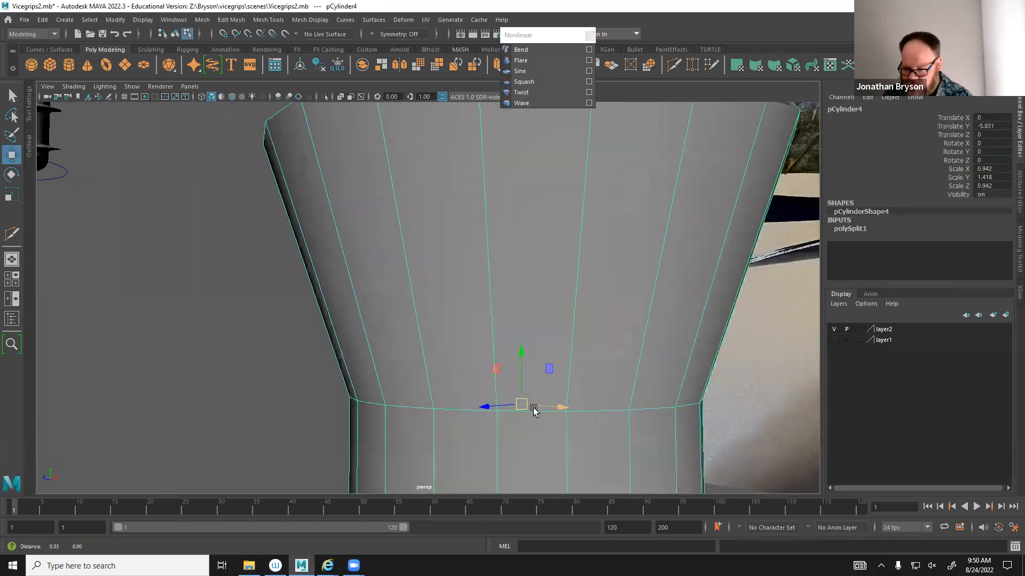
Insert supporting edge loops with Multi-Cut on both sides of the flared tip's waist and close to its upper and lower rims.
right_click_drag(537, 272, 500, 263)
left_click(530, 391)
right_click_drag(530, 392, 471, 390, "shift")
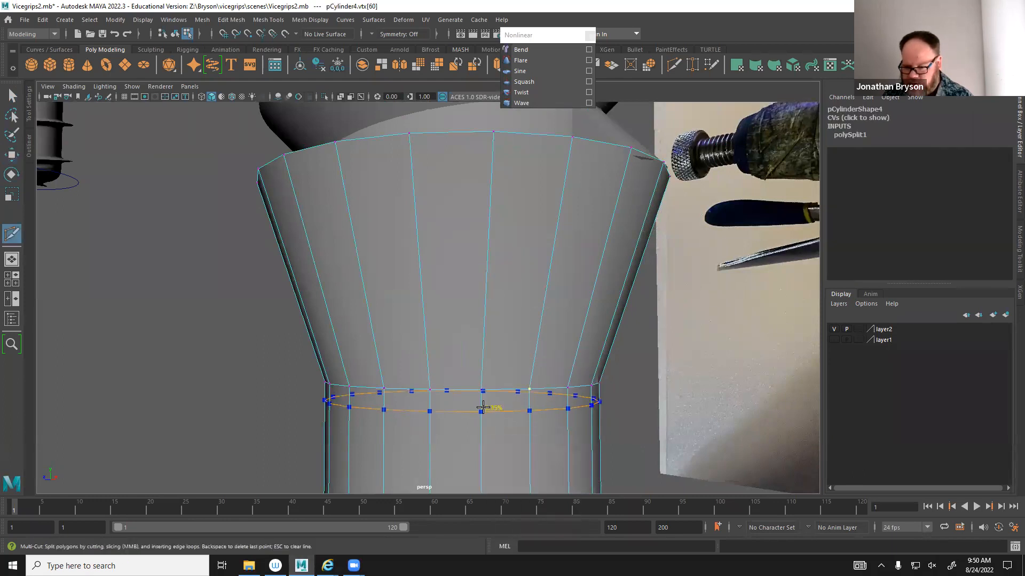
left_click(478, 393, "ctrl")
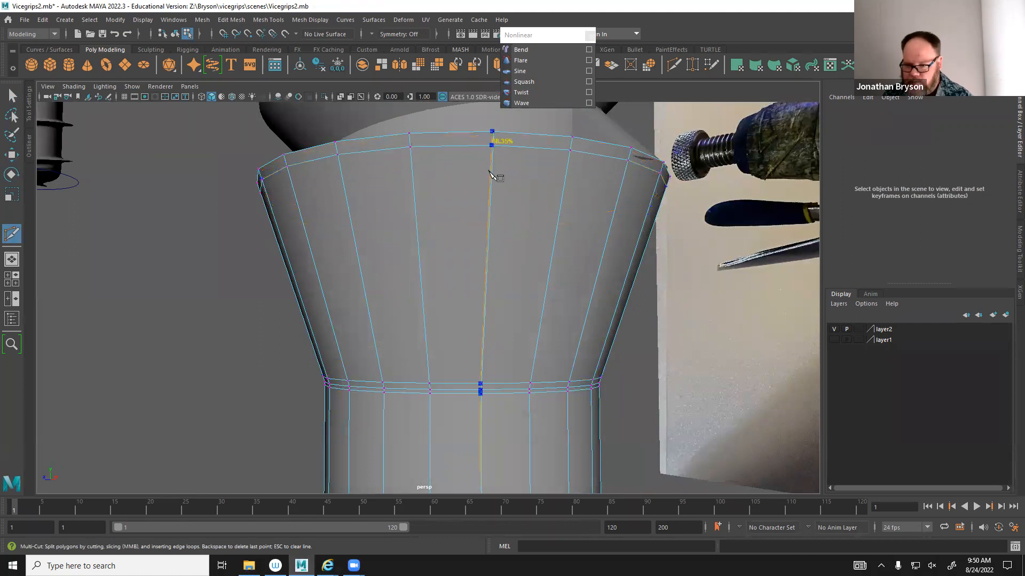
left_click_drag(502, 354, 543, 309, "alt")
scroll(488, 419, "up", 1)
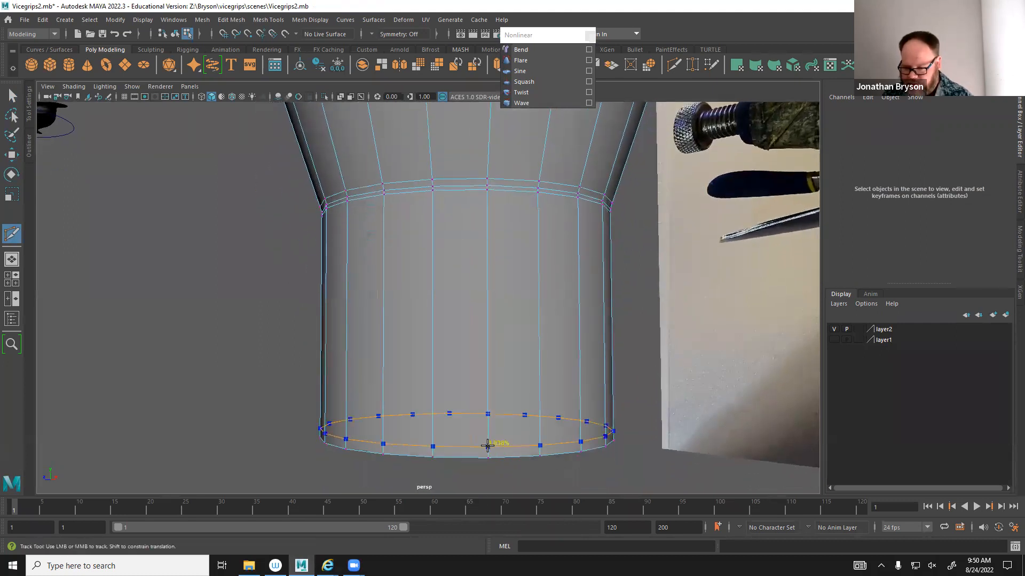
middle_click_drag(489, 446, 534, 459, "alt")
left_click_drag(497, 347, 419, 306, "alt")
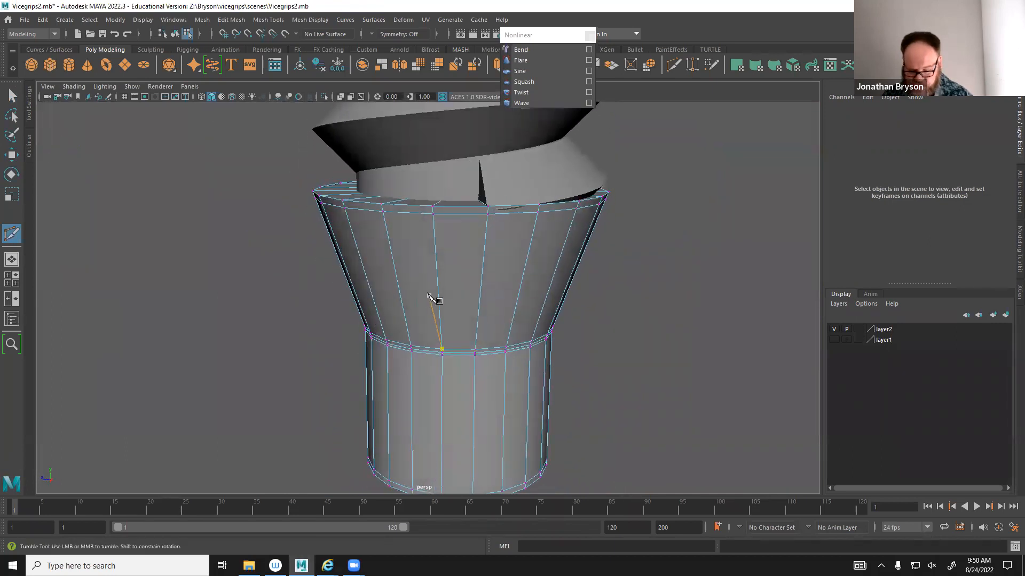
key("q")
right_click_drag(509, 179, 550, 165)
Select the outer end vertex of the helix thread at the flared tip and turn on Soft Select.
left_click(486, 204)
left_click_drag(506, 202, 528, 235, "alt")
right_click_drag(528, 259, 493, 250)
left_click(517, 280)
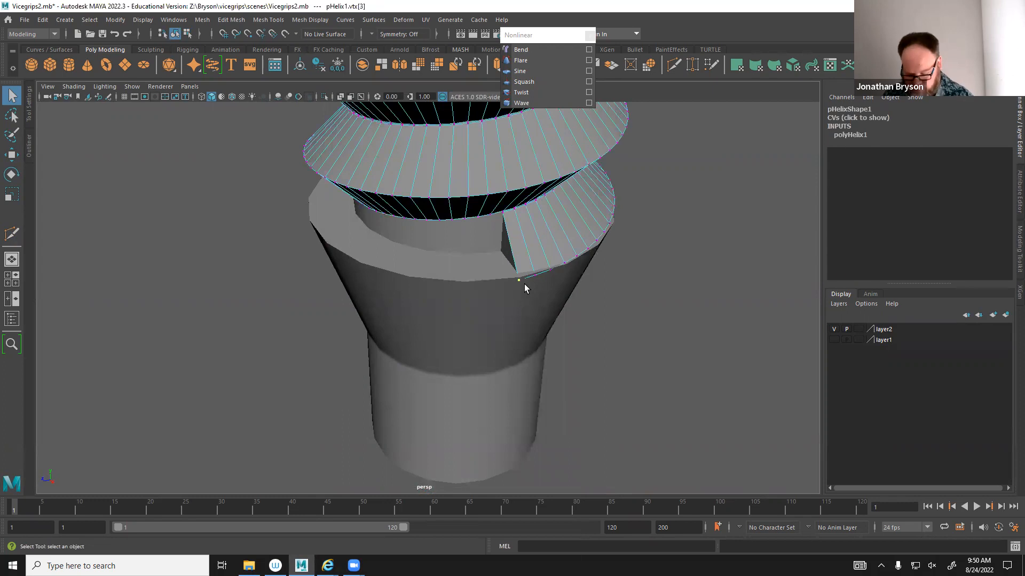
key("b")
left_click_drag(584, 283, 683, 302)
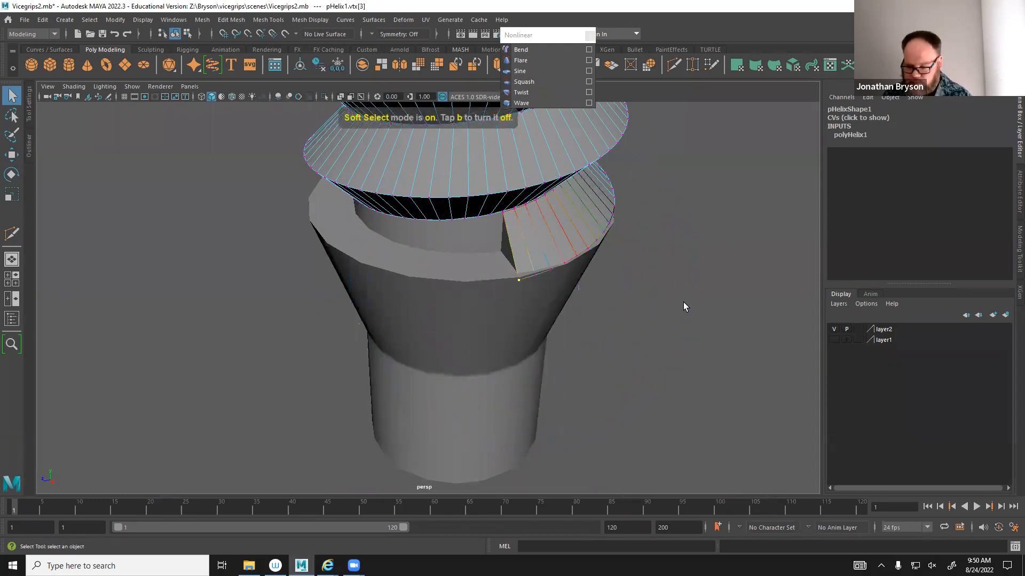
Nudge the thread's soft-selected end vertex slightly upward, return to object mode and clear the selection.
key("w")
left_click_drag(574, 294, 560, 316, "alt")
left_click_drag(499, 333, 501, 329)
right_click_drag(554, 302, 377, 304, "alt")
left_click_drag(377, 305, 455, 263, "alt")
right_click_drag(447, 252, 492, 238)
left_click(551, 270)
Select the cylindrical head of the large screw.
middle_click_drag(562, 238, 571, 354, "alt")
right_click_drag(594, 295, 437, 259, "alt")
middle_click_drag(493, 164, 511, 251, "alt")
middle_click_drag(475, 305, 450, 209, "alt")
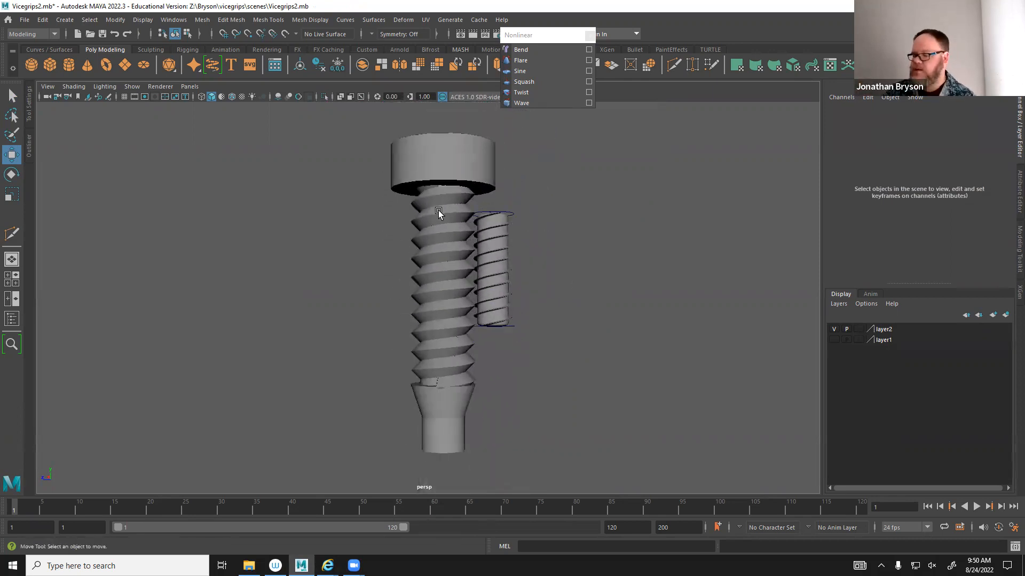
left_click(462, 147)
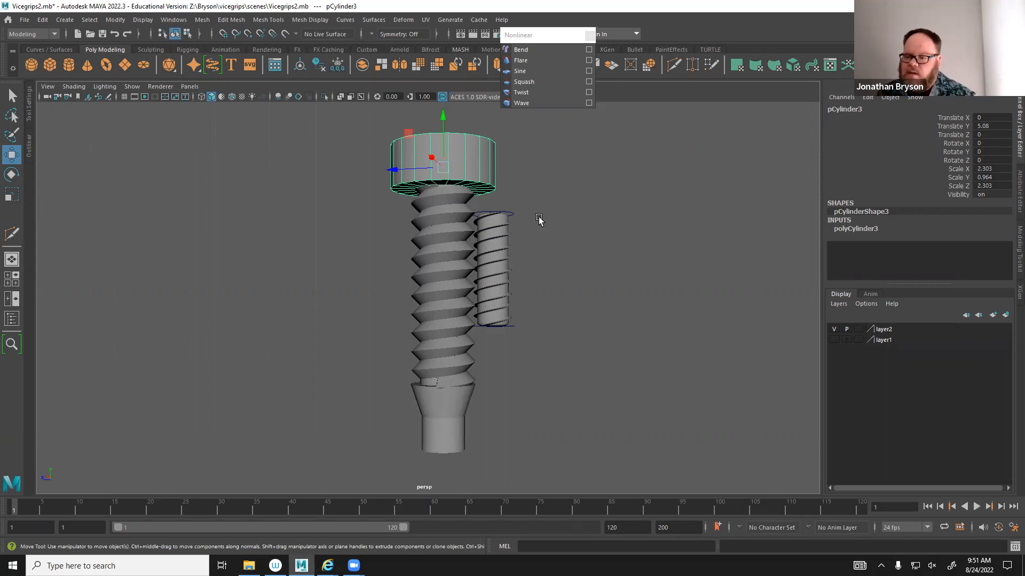
middle_click_drag(486, 174, 503, 280, "alt")
right_click_drag(503, 279, 627, 318, "alt")
middle_click_drag(527, 244, 530, 290, "alt")
right_click_drag(531, 291, 586, 266, "alt")
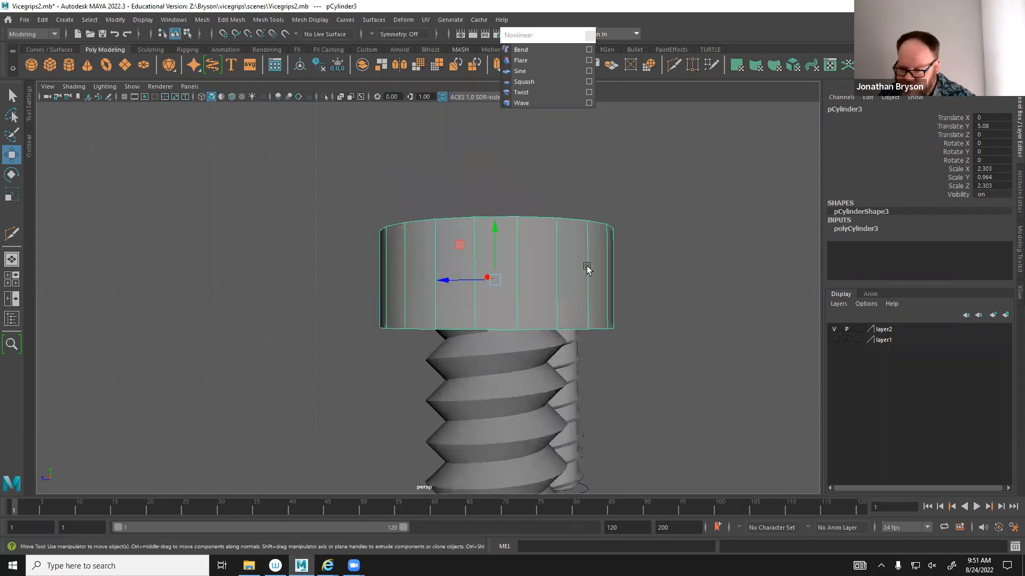
right_click_drag(517, 240, 455, 240, "shift")
middle_click_drag(532, 269, 458, 285, "alt")
left_click(505, 236)
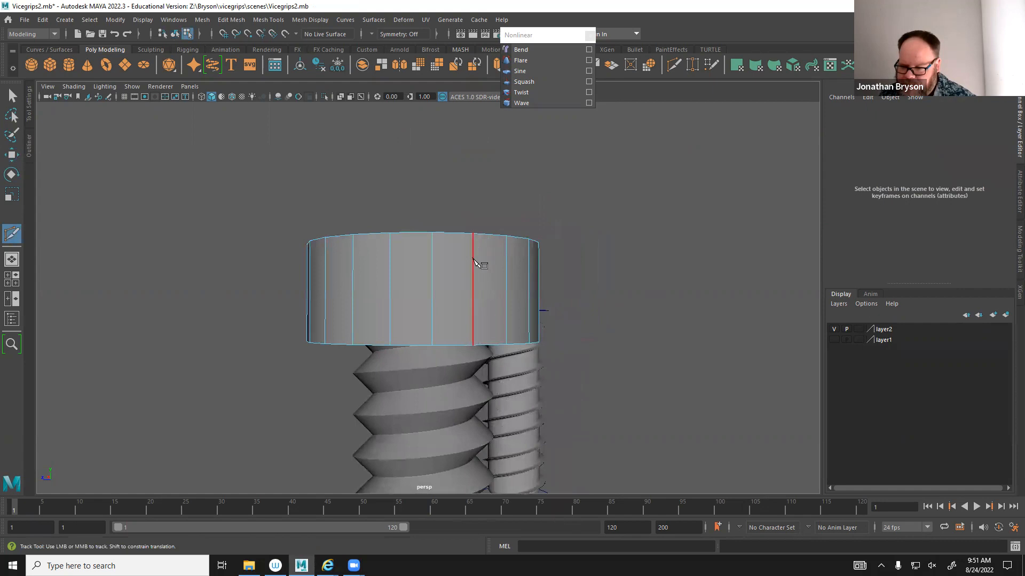
right_click_drag(474, 263, 415, 265, "shift")
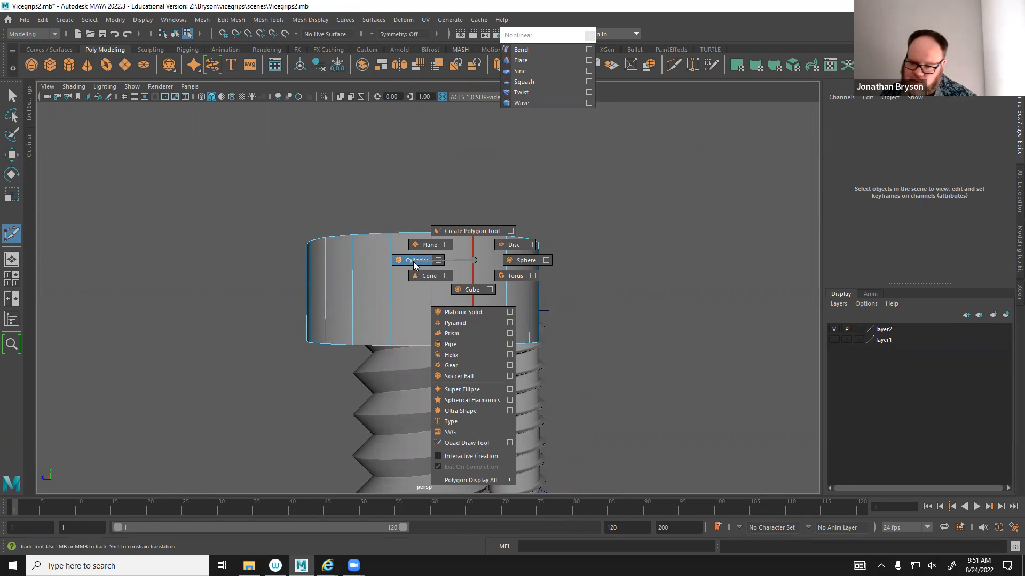
right_click_drag(415, 266, 473, 264, "shift")
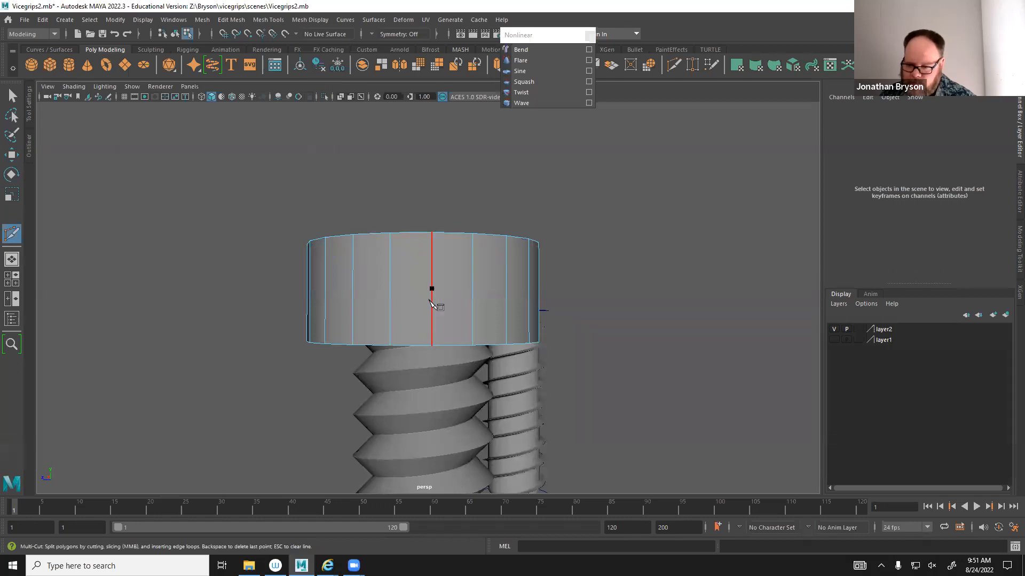
right_click(434, 300, "shift")
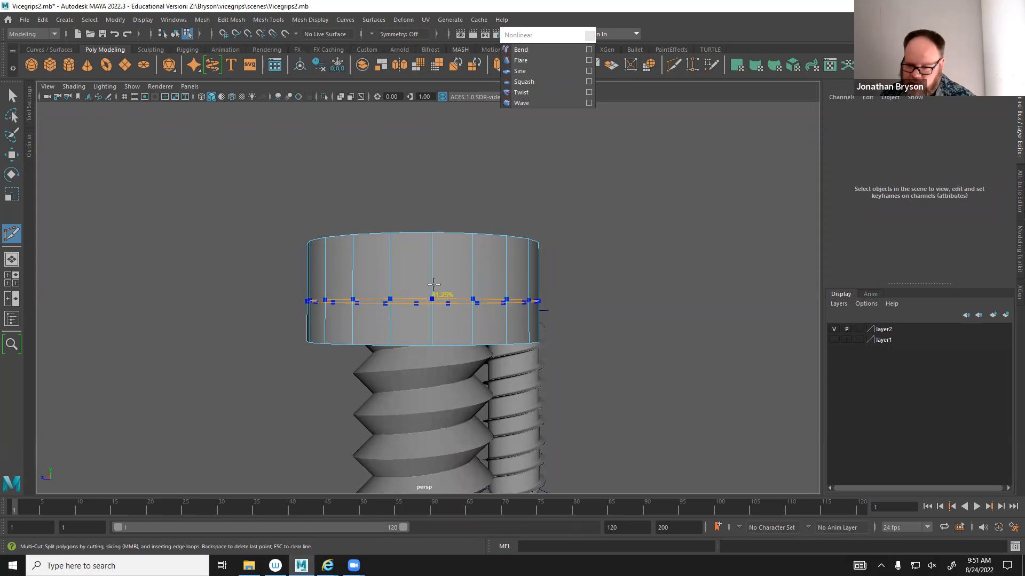
Insert 5 evenly spaced edge loops around the head's side using the Insert Edge Loop tool's Multiple edge loops option.
left_click(202, 20)
mouse_move(231, 19)
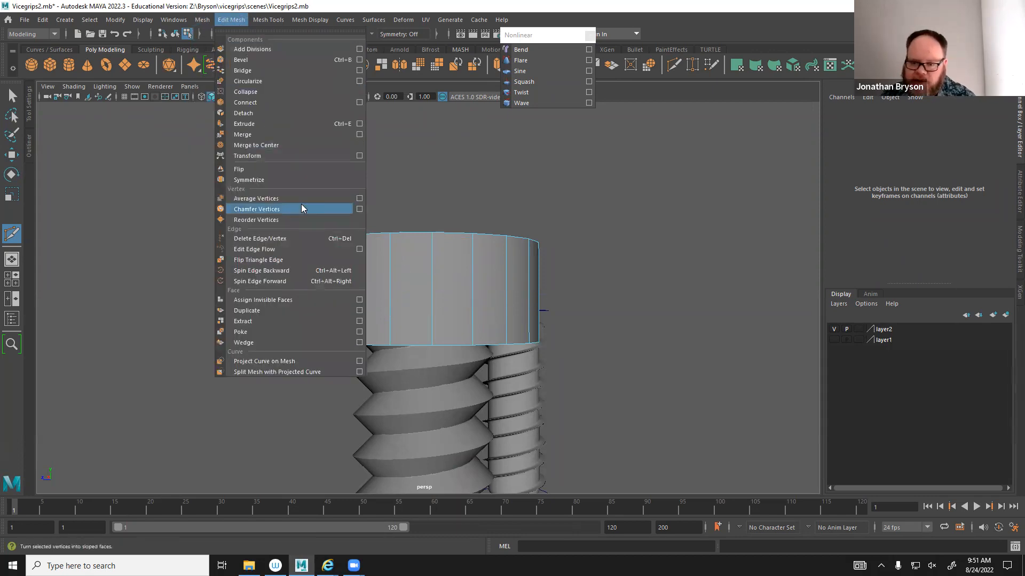
mouse_move(186, 24)
mouse_move(231, 21)
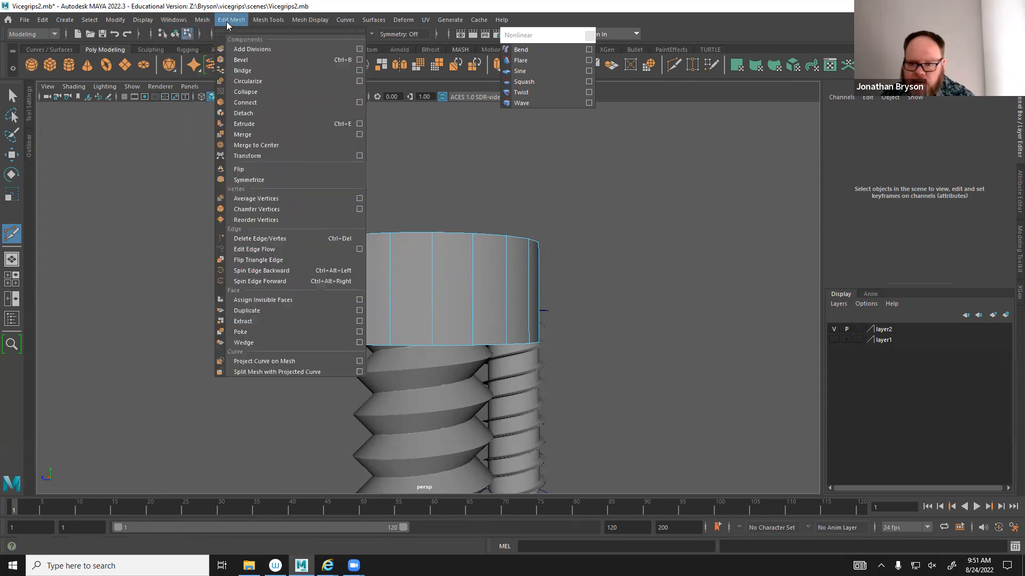
mouse_move(269, 22)
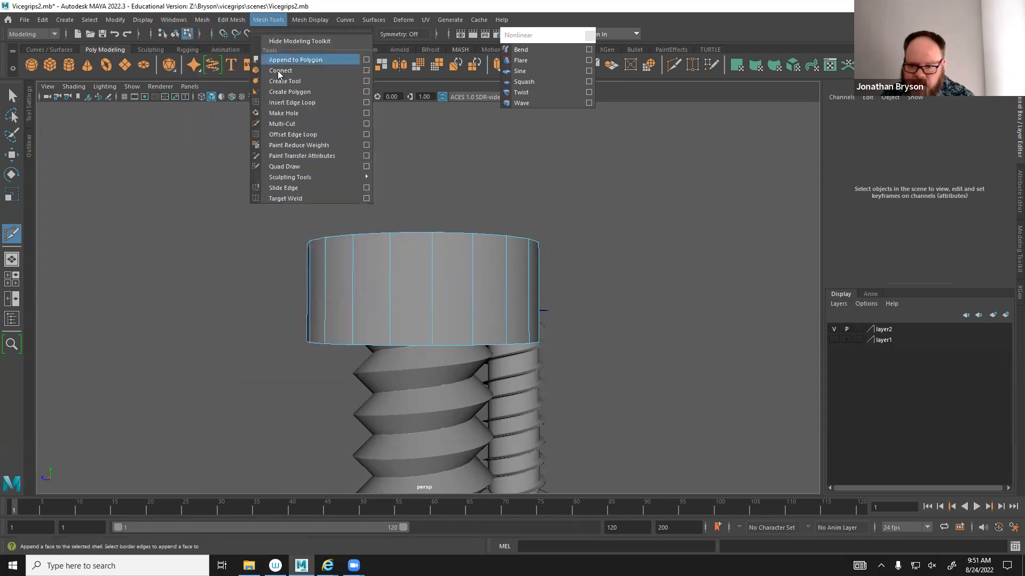
left_click(362, 102)
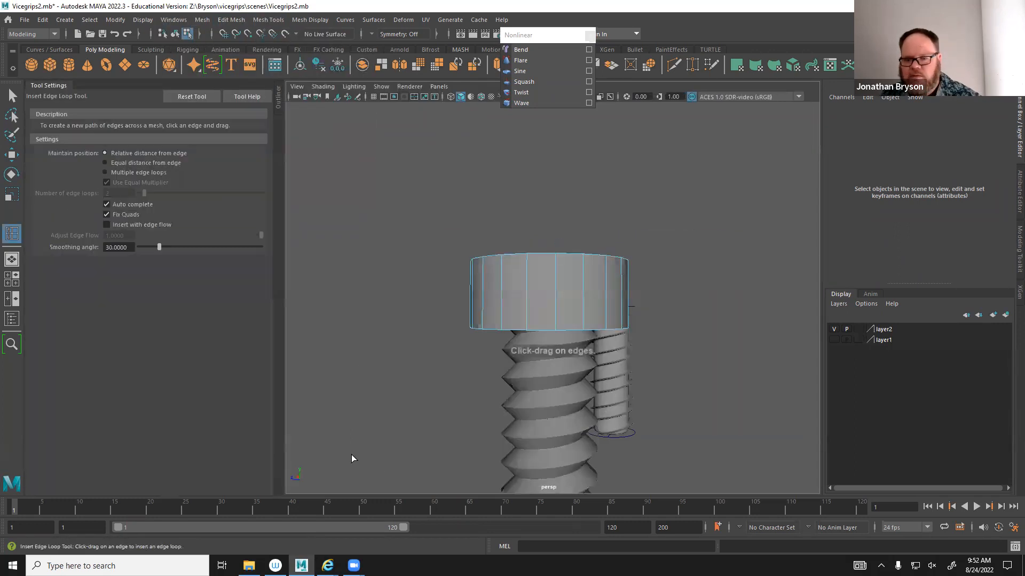
left_click(105, 172)
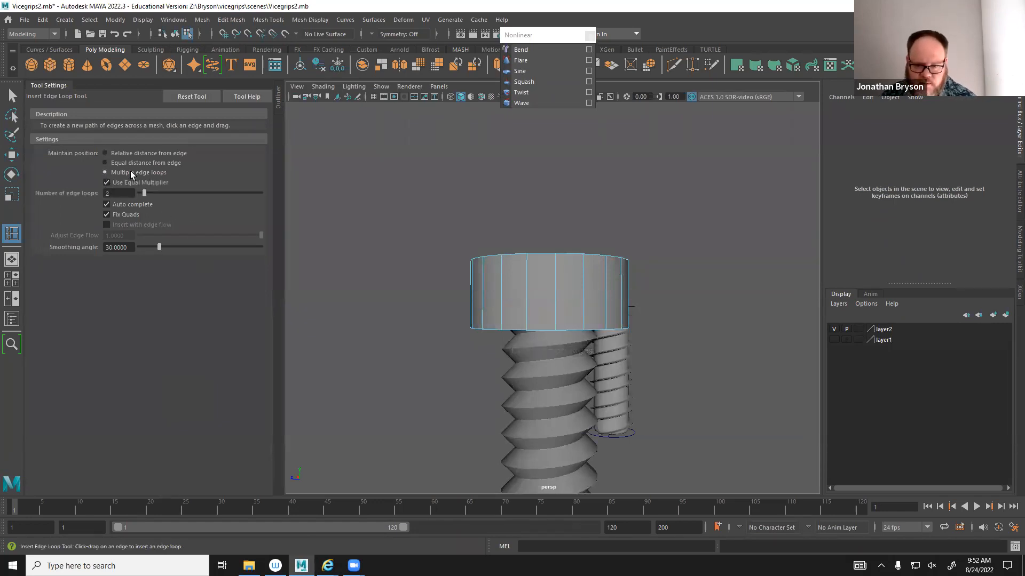
left_click(128, 195)
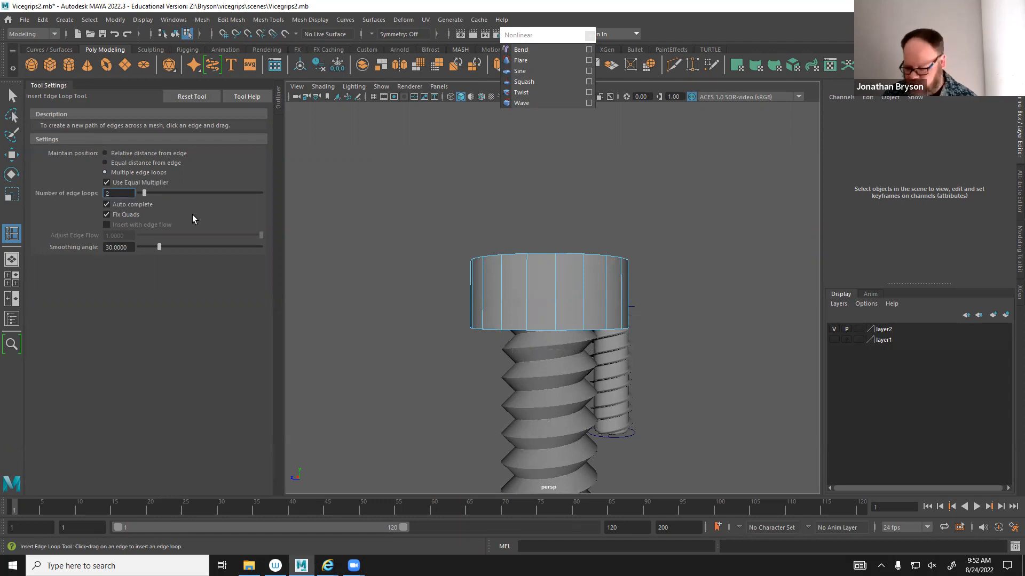
key("BackSpace")
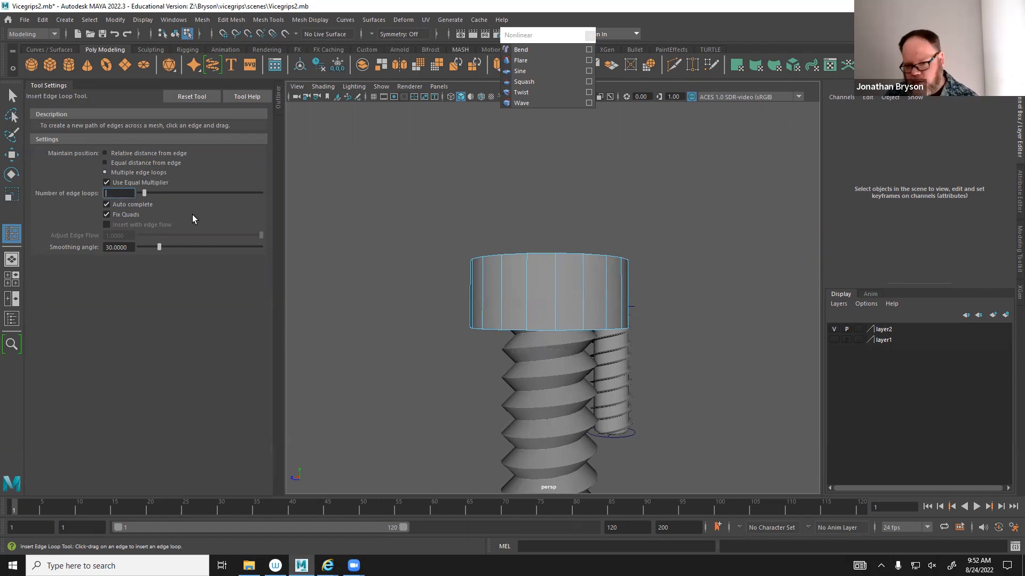
type("5")
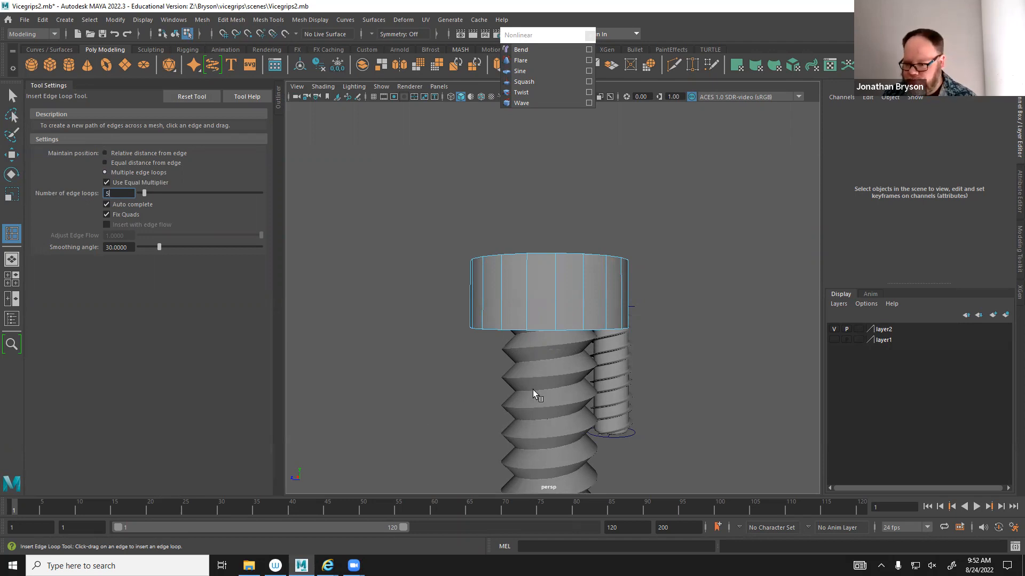
key("Return")
left_click_drag(525, 290, 525, 297)
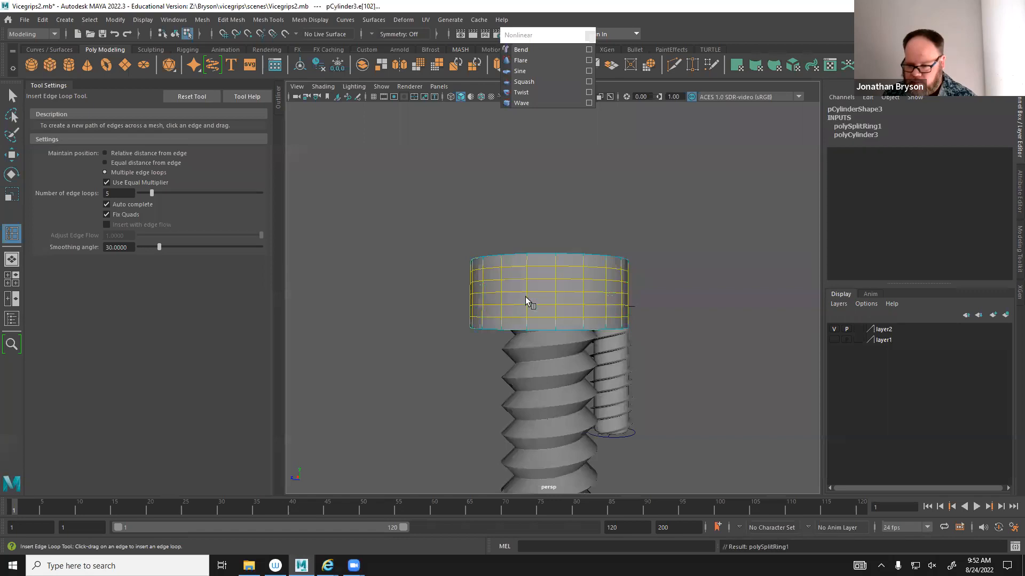
Switch to face mode and select every other face around the uppermost row of the head's side.
scroll(558, 288, "up", 6)
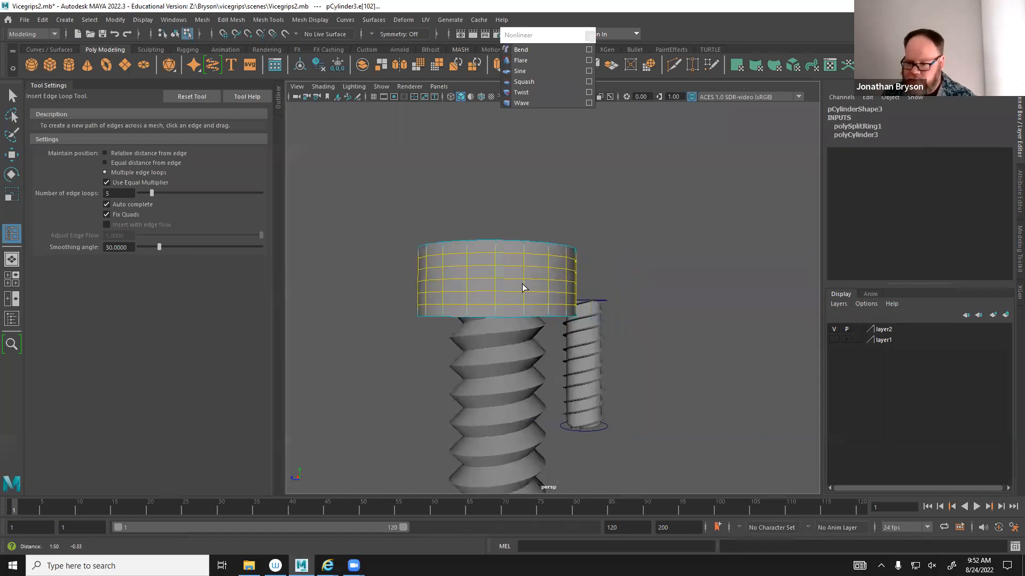
key("q")
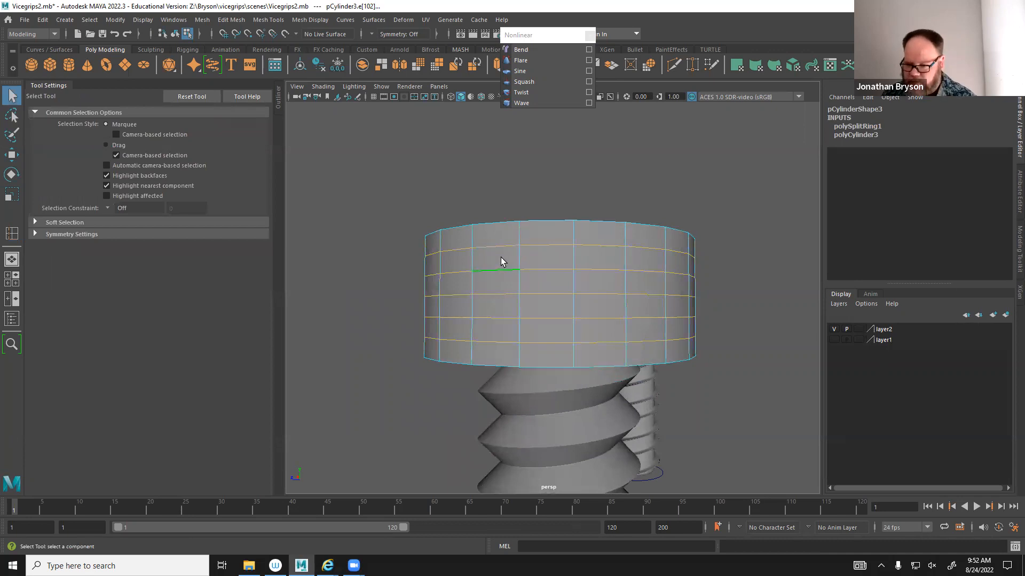
right_click_drag(501, 256, 502, 276)
left_click(511, 261)
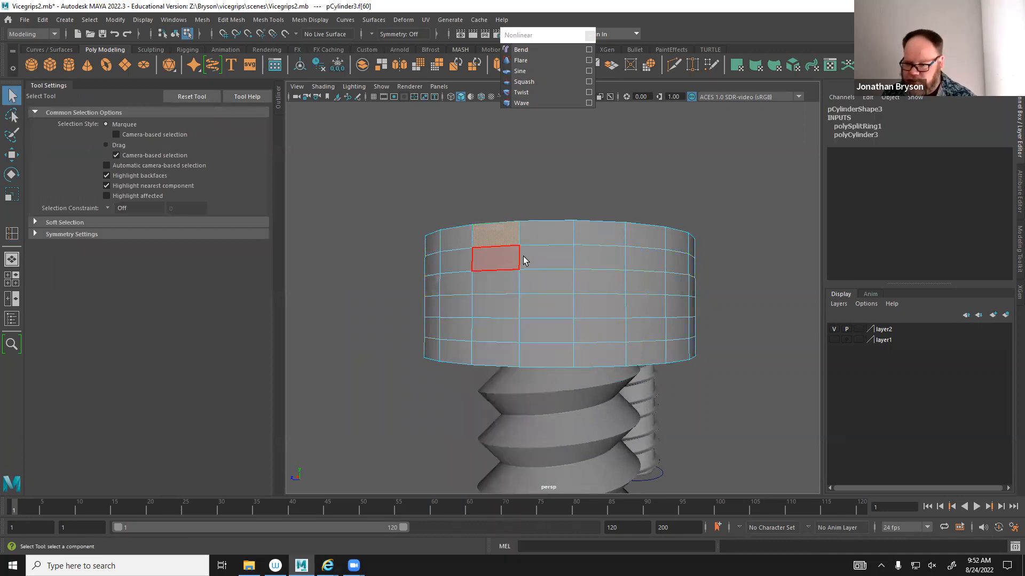
left_click(548, 256, "shift")
left_click_drag(601, 267, 555, 247, "alt")
key("ctrl+z")
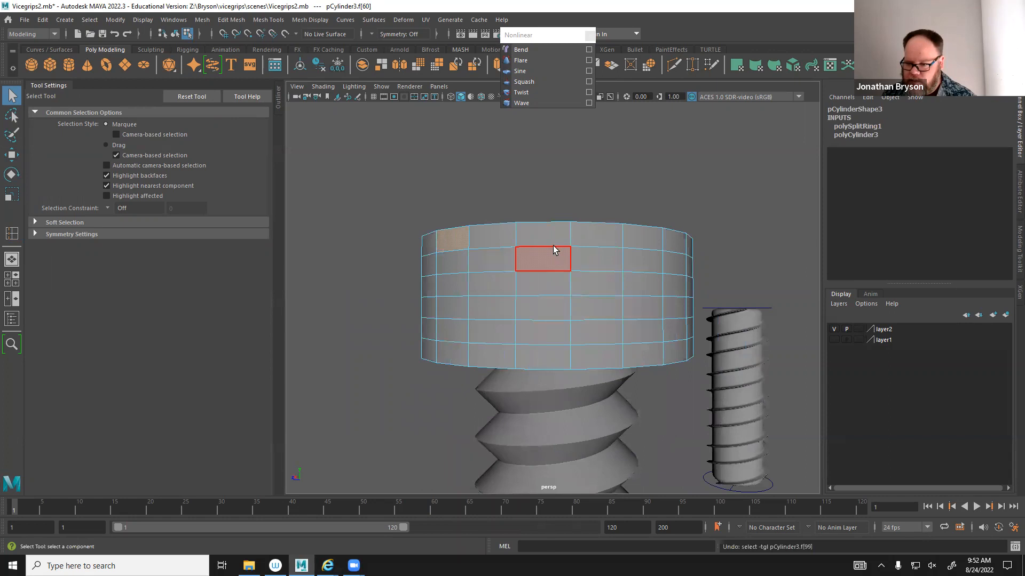
left_click_drag(643, 234, 522, 260, "alt")
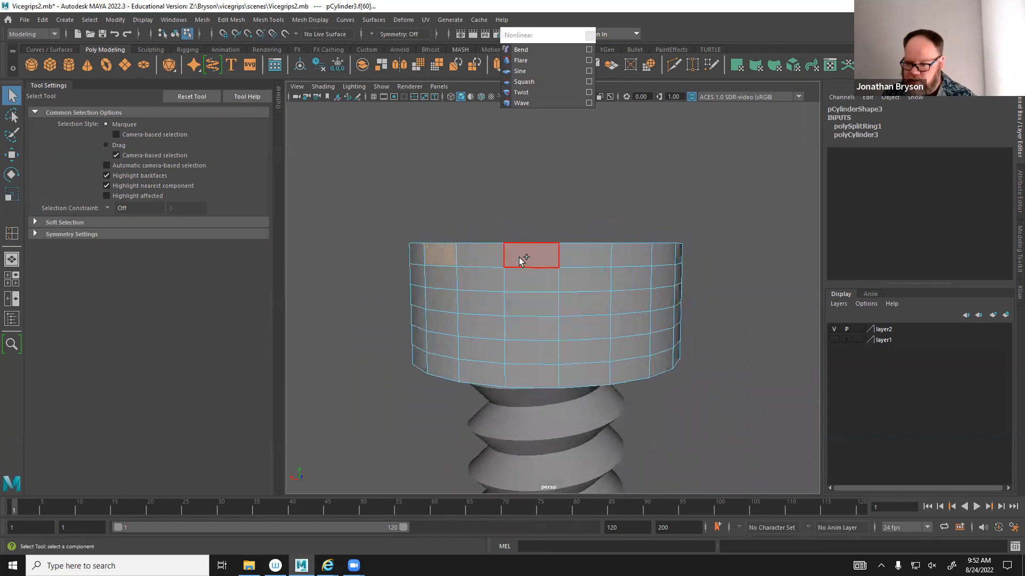
left_click_drag(638, 283, 502, 272, "alt")
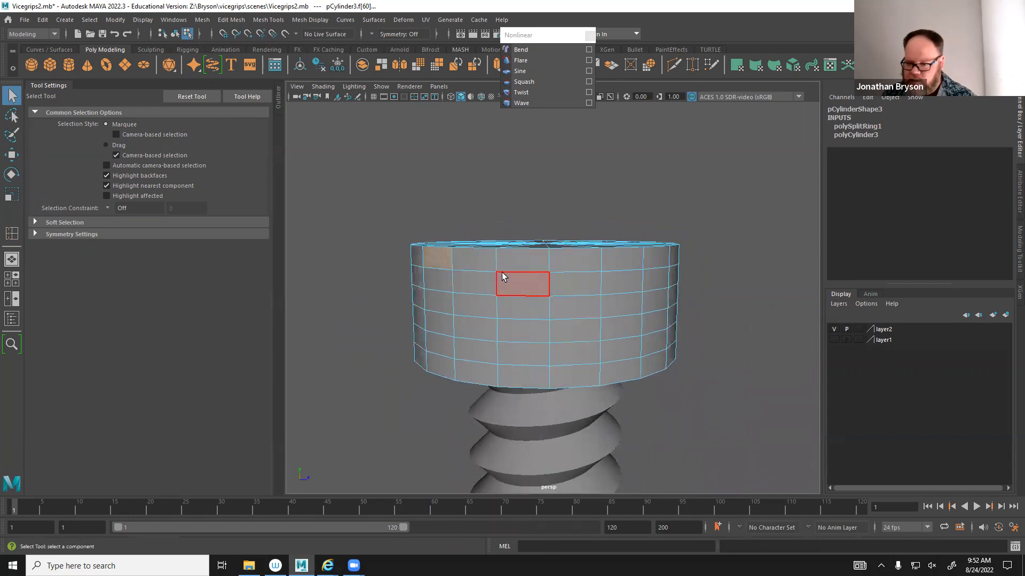
left_click_drag(639, 258, 568, 259, "alt")
left_click(569, 258, "shift")
left_click_drag(659, 275, 564, 254, "alt")
left_click(567, 239, "shift")
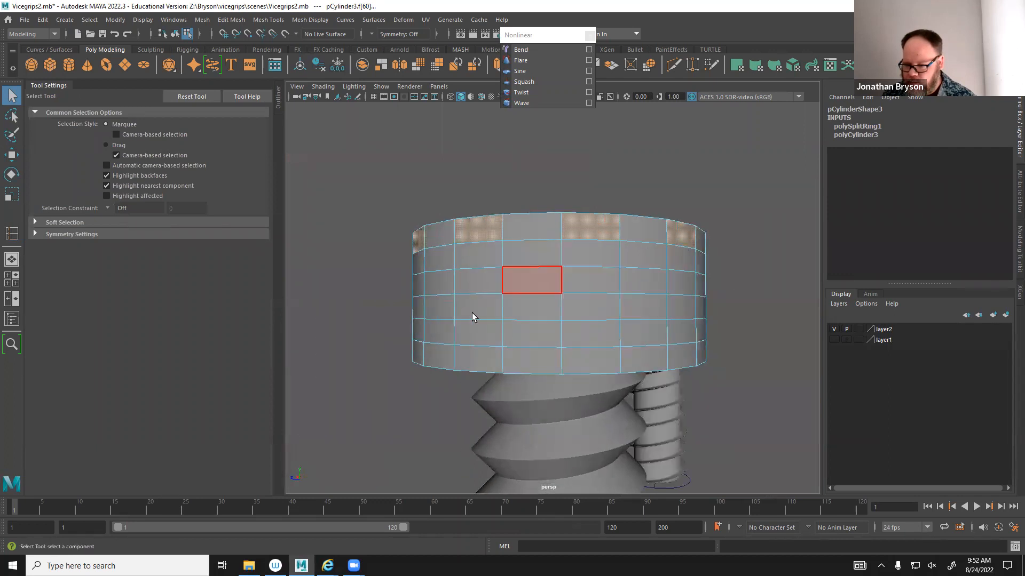
Add every other face around the head's third row to the selection, in the same columns as the uppermost row.
left_click_drag(471, 315, 555, 298, "alt")
left_click(635, 264, "shift")
left_click(581, 264, "shift")
left_click(526, 263, "shift")
left_click(445, 274, "shift")
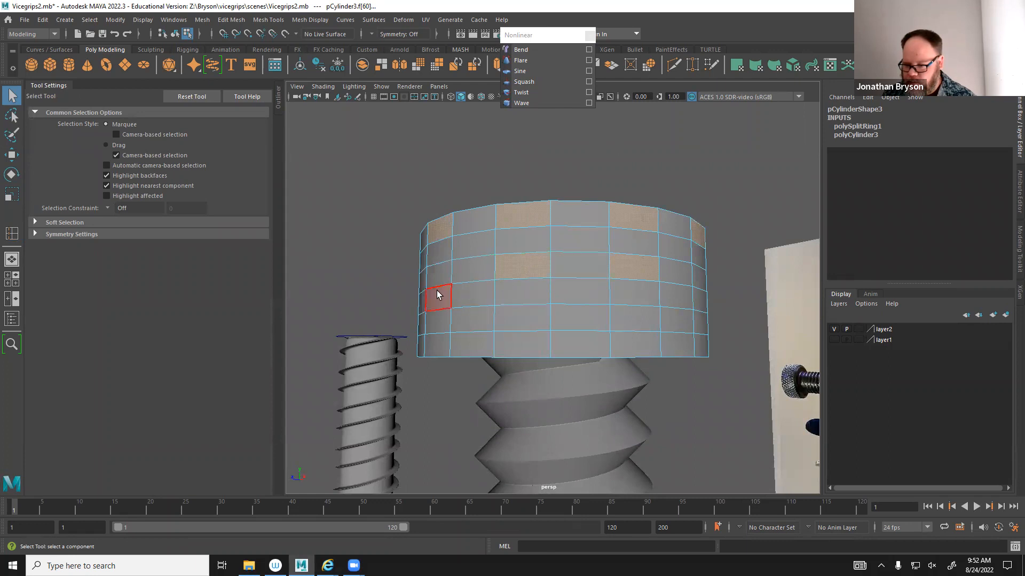
left_click_drag(434, 293, 586, 273, "alt")
left_click_drag(461, 264, 577, 268, "alt")
left_click_drag(448, 283, 596, 258, "alt")
left_click_drag(450, 274, 607, 274, "alt")
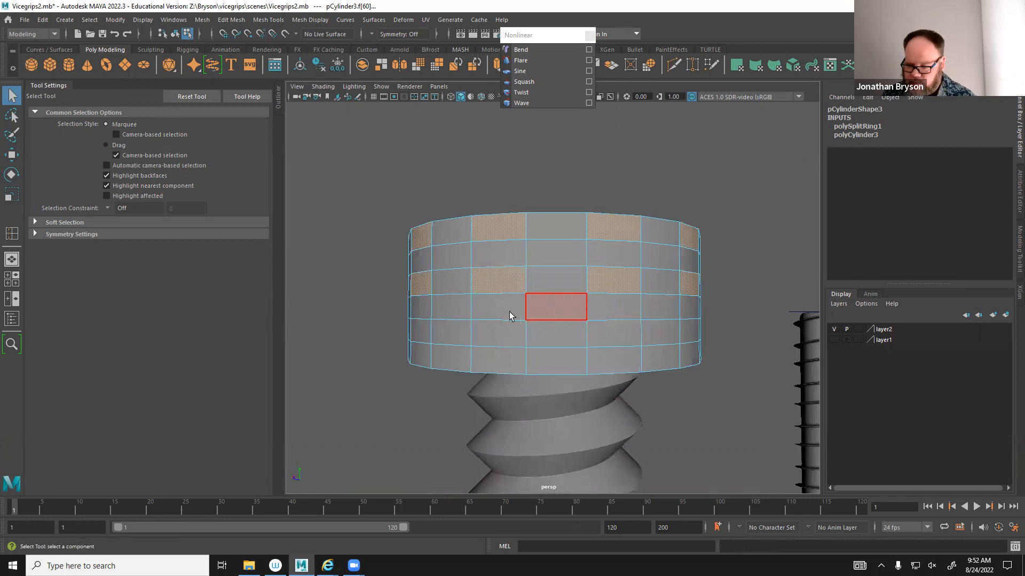
Add every other face around the head's fifth row to the selection, keeping to the same columns.
left_click_drag(509, 311, 578, 317, "alt")
left_click(480, 318, "shift")
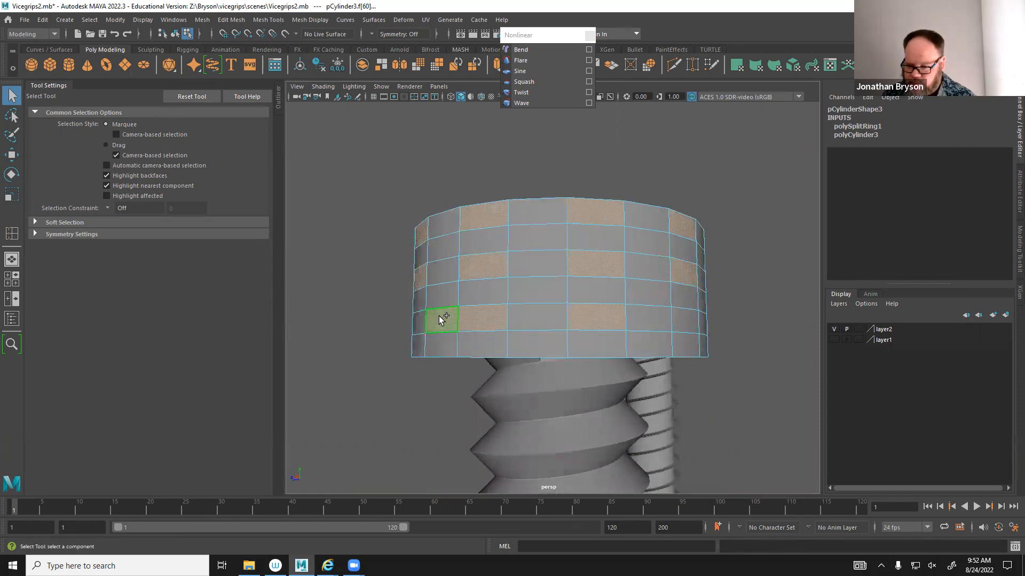
left_click_drag(482, 314, 567, 326, "alt")
left_click(566, 326, "shift")
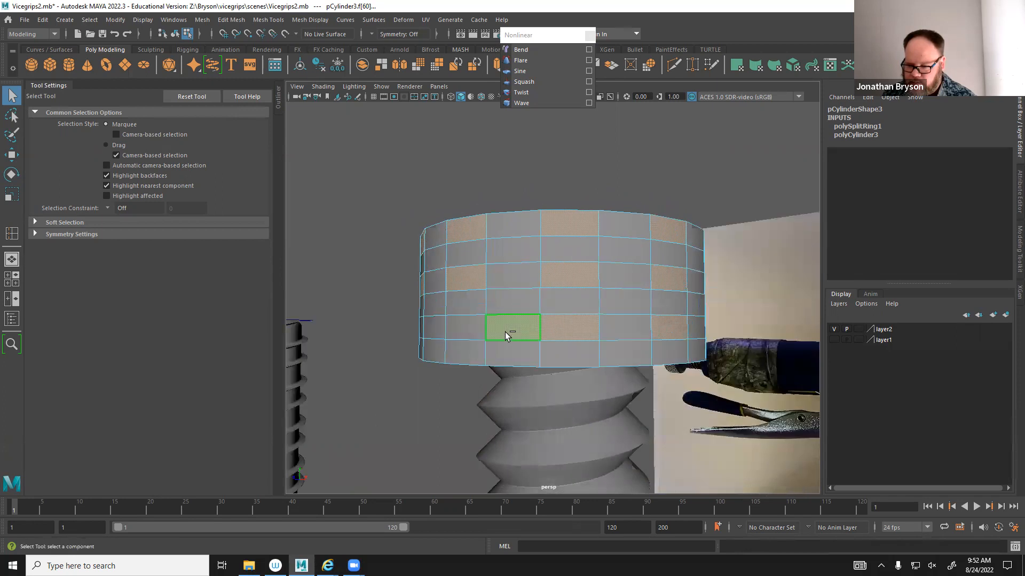
left_click_drag(419, 341, 574, 325, "alt")
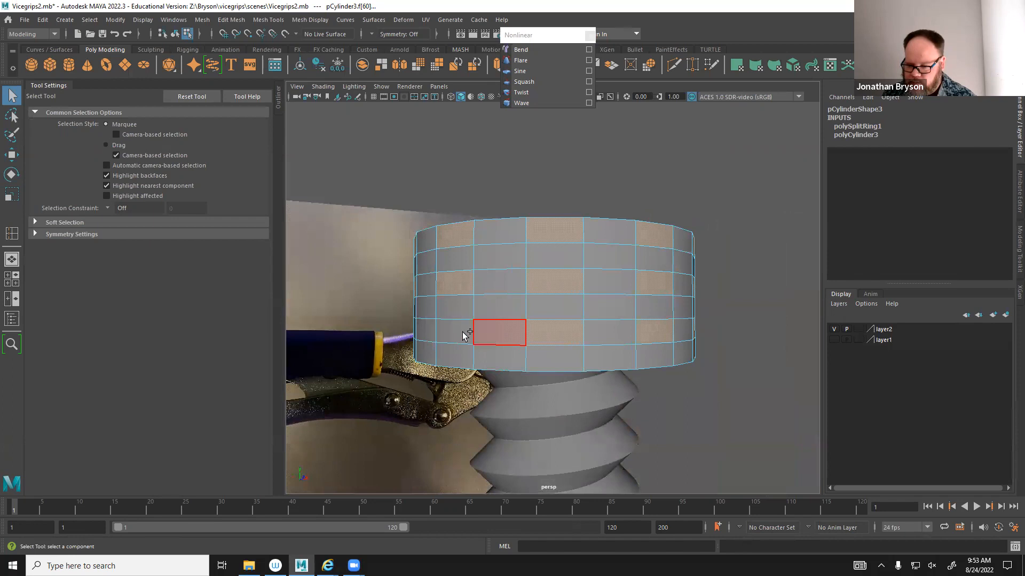
left_click_drag(423, 338, 541, 329, "alt")
left_click(541, 329, "shift")
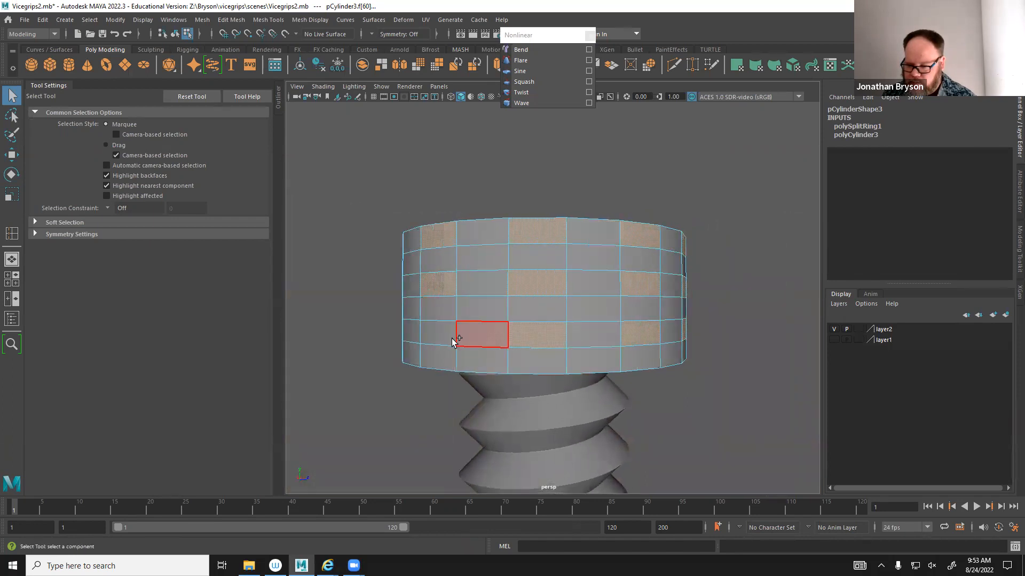
left_click_drag(428, 338, 545, 332, "alt")
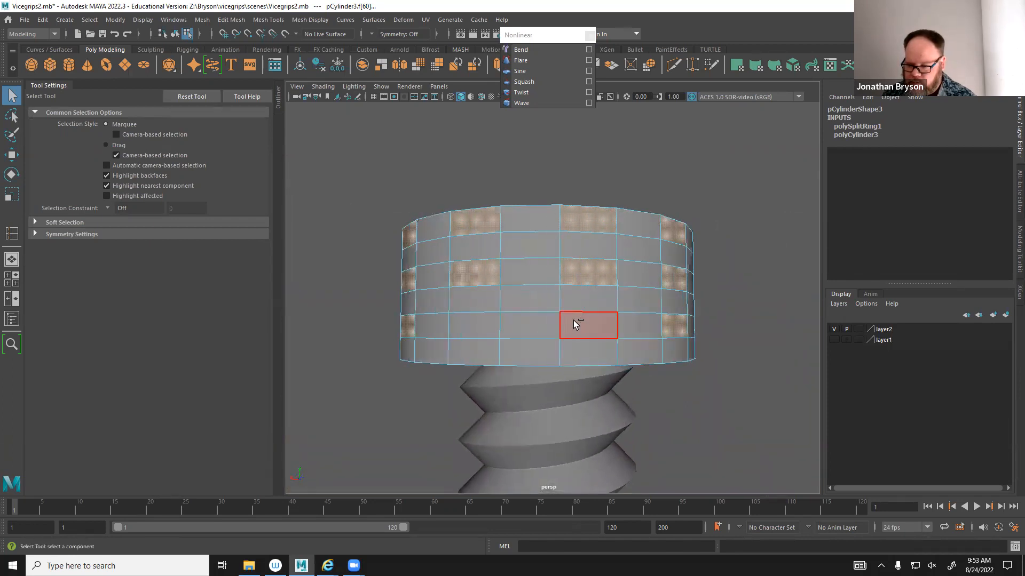
mouse_move(444, 342)
left_mouse_down("alt")
mouse_move(435, 338)
mouse_move(469, 328)
mouse_move(459, 334)
left_mouse_up("alt")
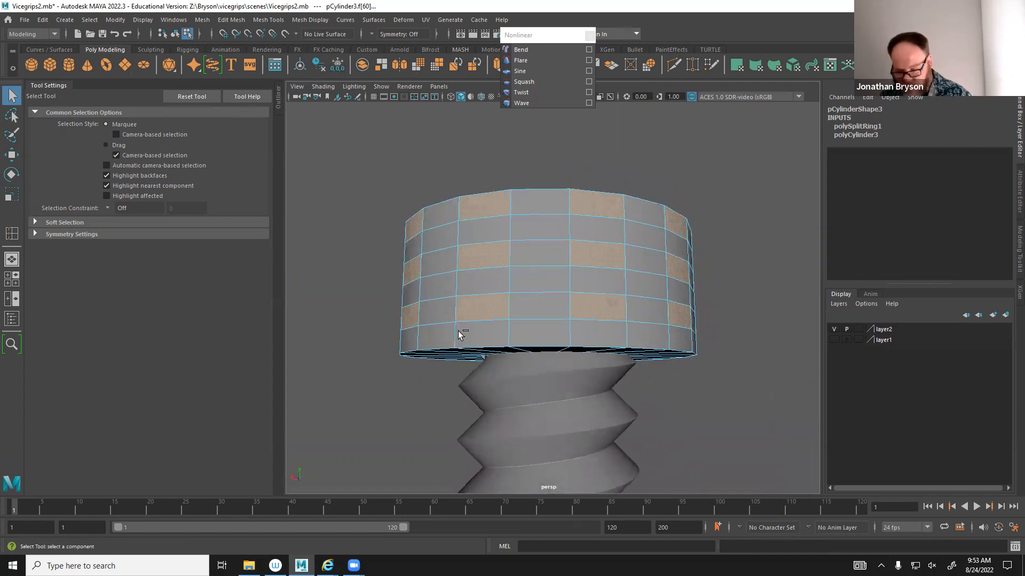
Extrude the selected alternating faces outward with a Local Translate Z of about 0.061.
key("ctrl+e")
left_click_drag(411, 240, 420, 326, "alt")
right_click_drag(419, 325, 450, 328, "alt")
left_click_drag(333, 304, 331, 299)
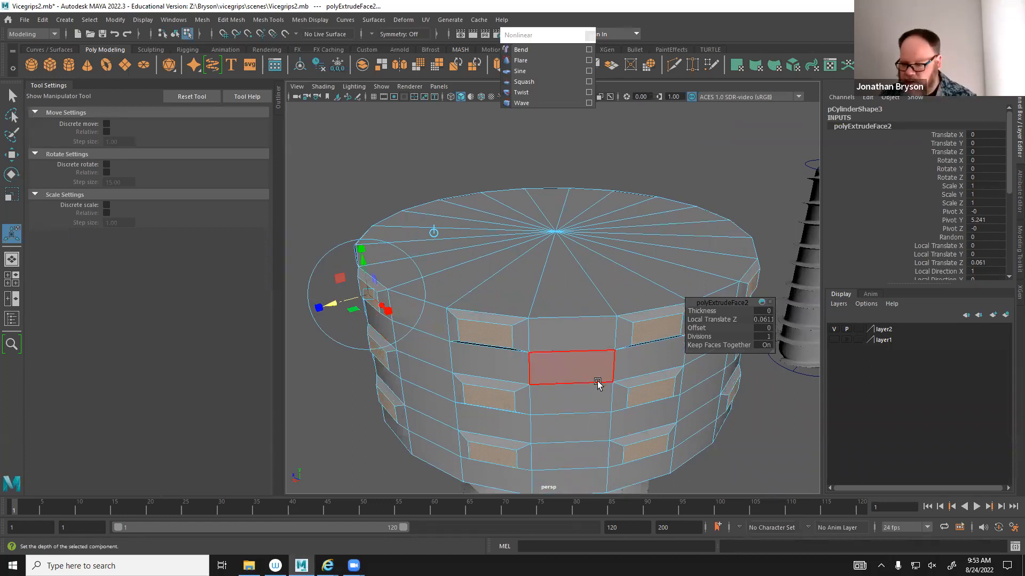
Select every other face around the head's second row, in the columns between the raised faces.
left_click(585, 370)
left_click_drag(651, 398, 593, 336, "alt")
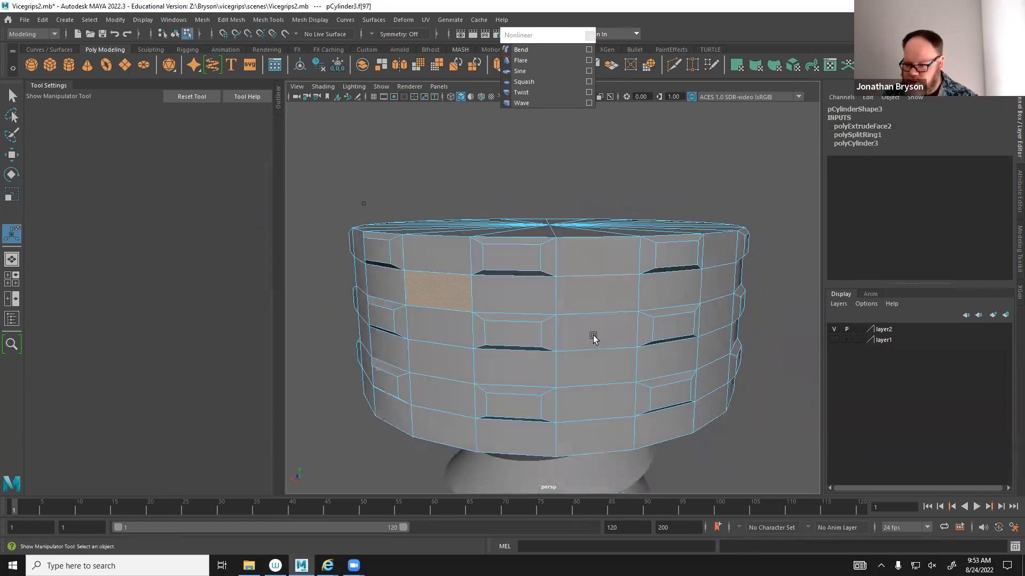
left_click(710, 285, "shift")
left_click_drag(756, 333, 572, 303, "alt")
left_click(511, 263, "shift")
left_click(686, 270, "shift")
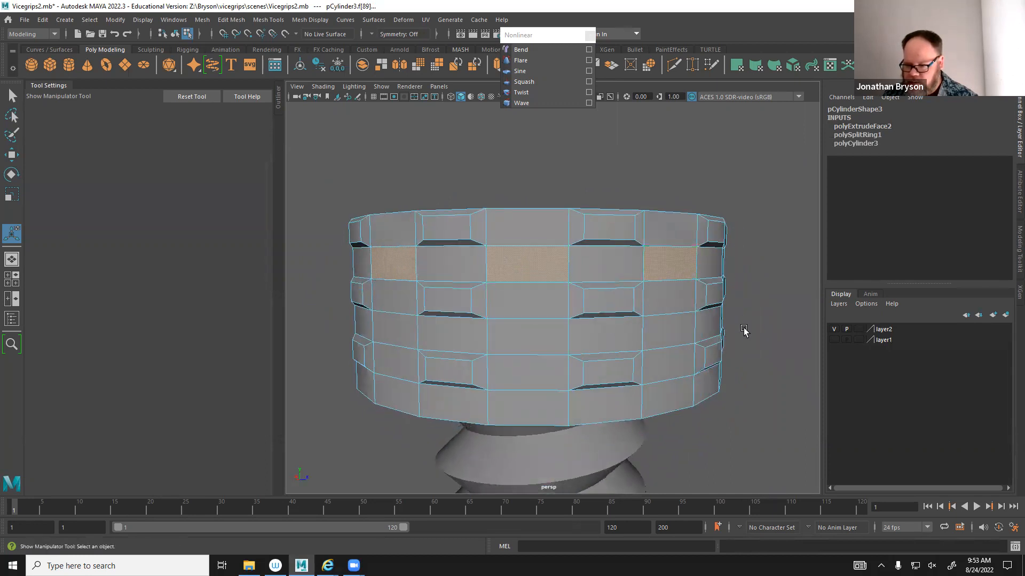
left_click_drag(744, 331, 613, 309, "alt")
left_click(482, 221, "shift")
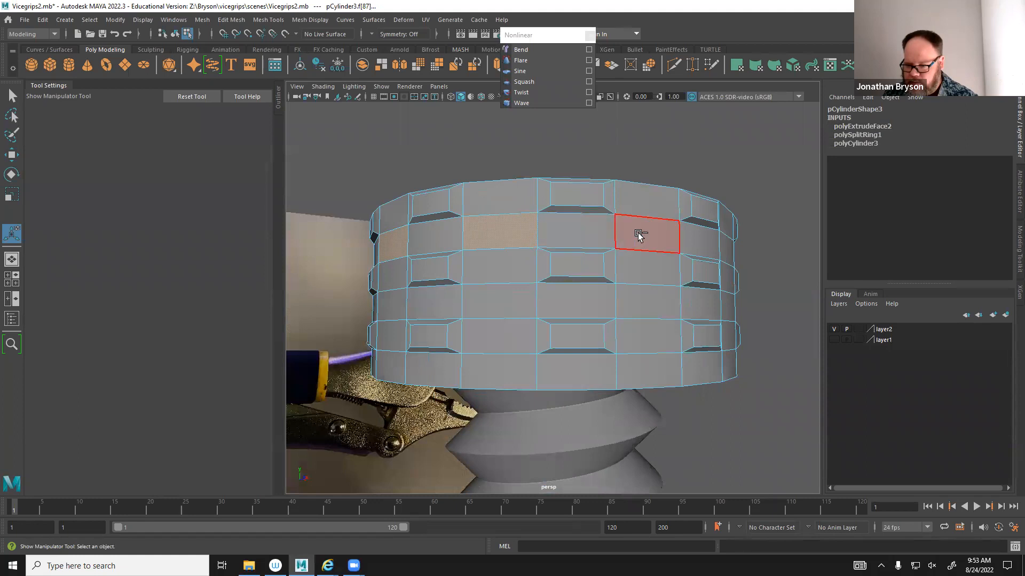
left_click_drag(724, 256, 583, 235, "alt")
left_click(584, 236, "shift")
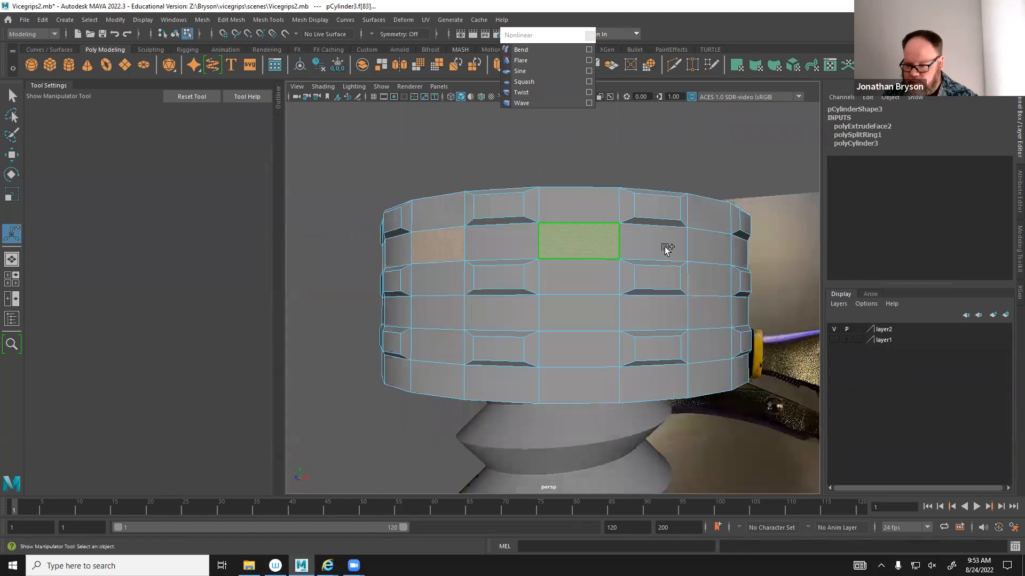
left_click(690, 251, "shift")
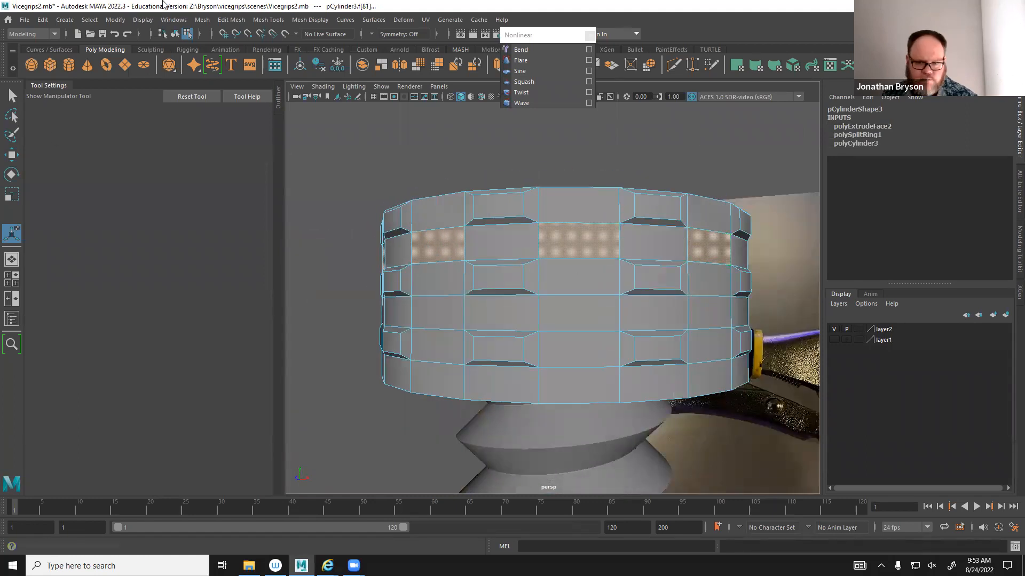
Review the Extrude Face options and close them without extruding.
left_click(203, 20)
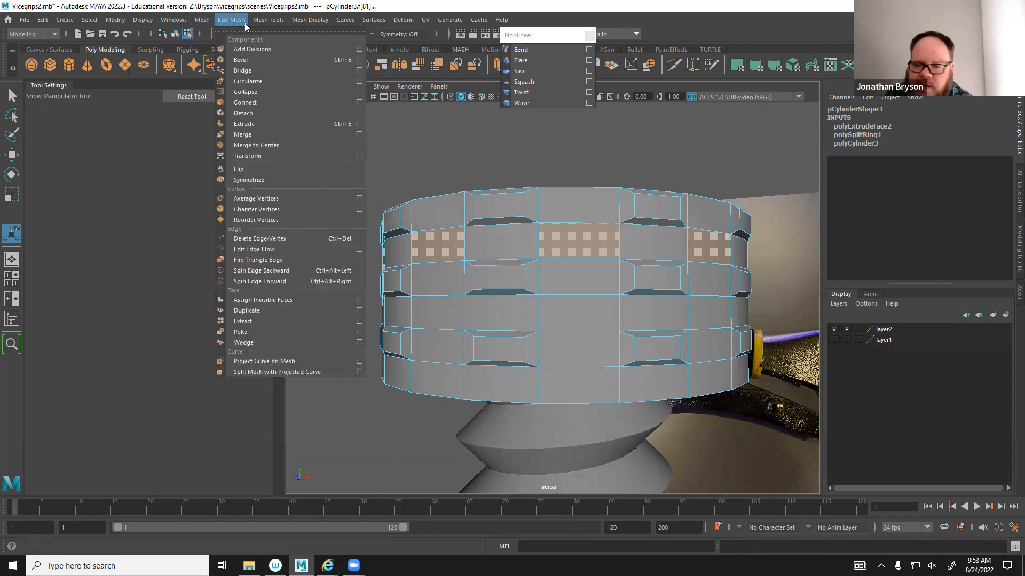
mouse_move(231, 20)
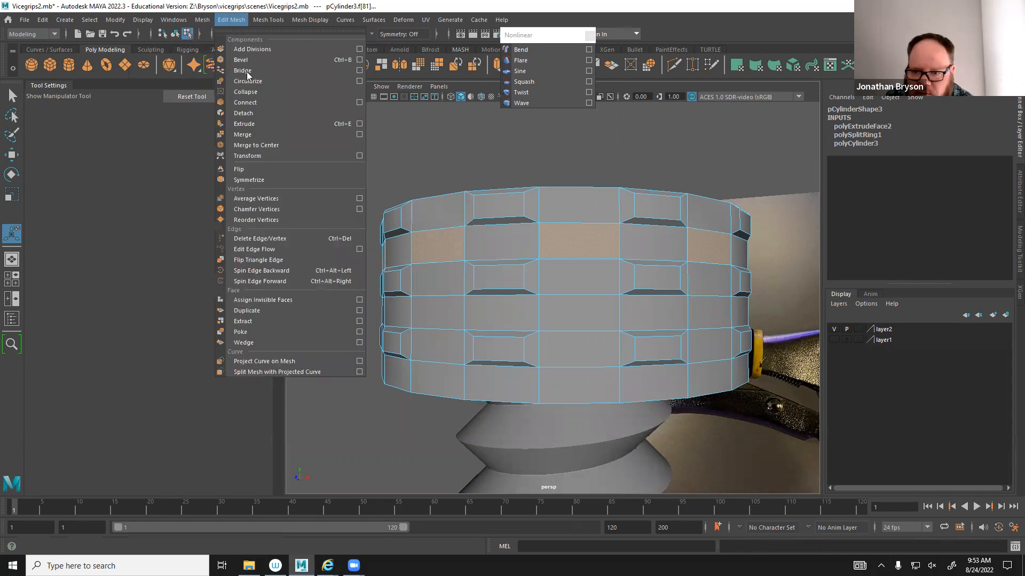
left_click(359, 123)
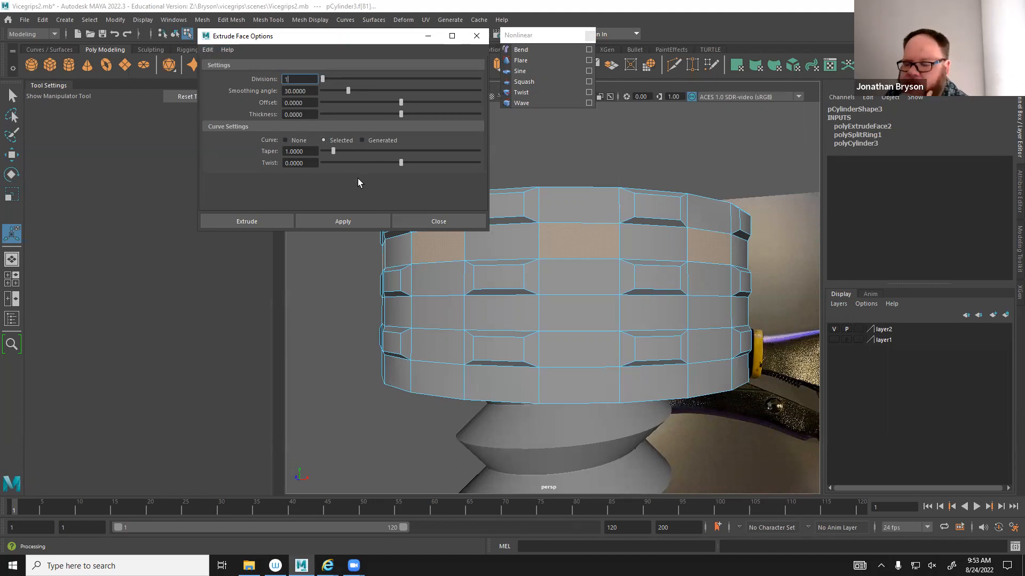
left_click(438, 225)
Try extruding two separate faces in one column, on the second and fourth rows, and scaling them inward.
left_click(570, 255, "shift")
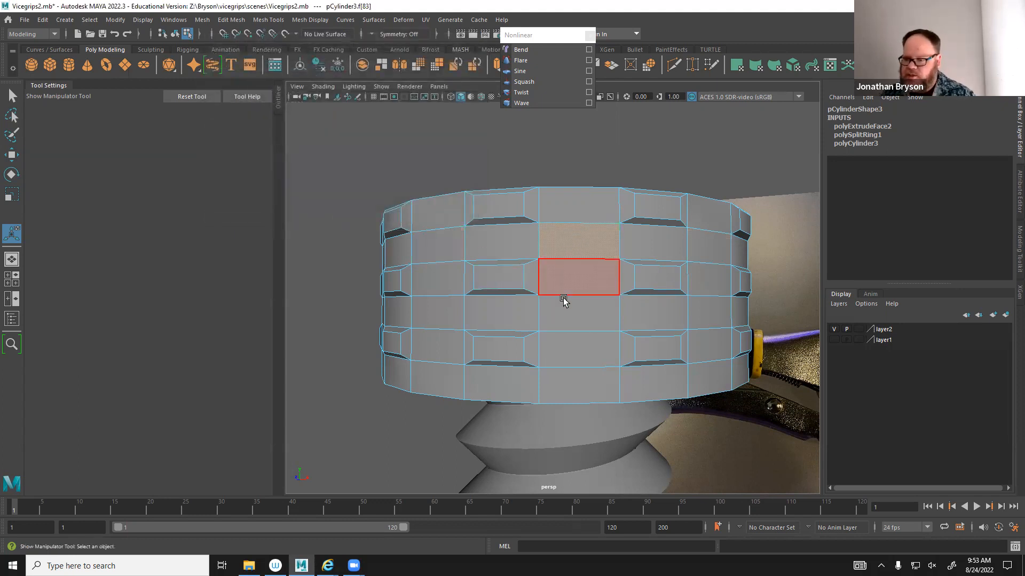
left_click(606, 332, "shift")
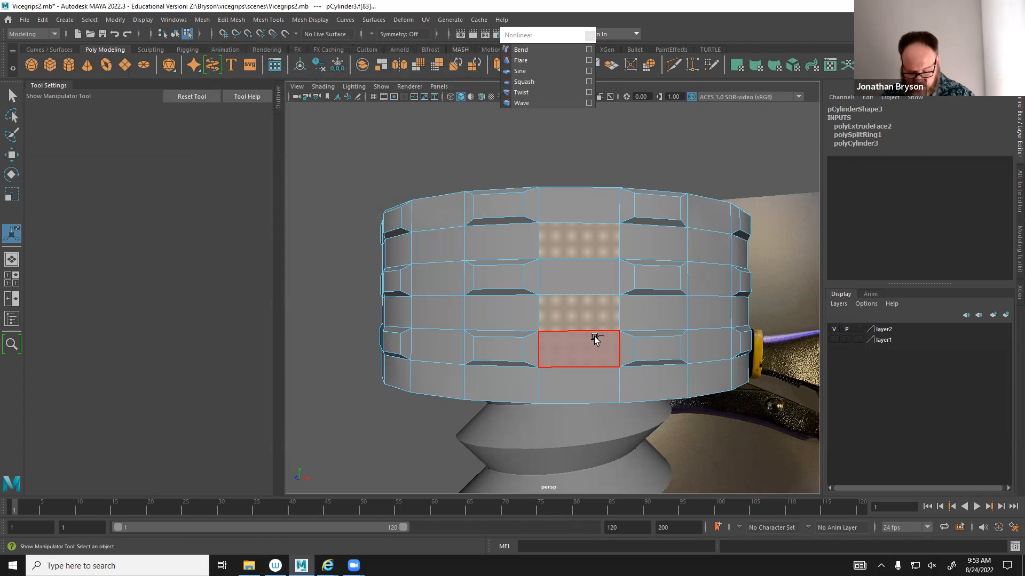
key("ctrl+e")
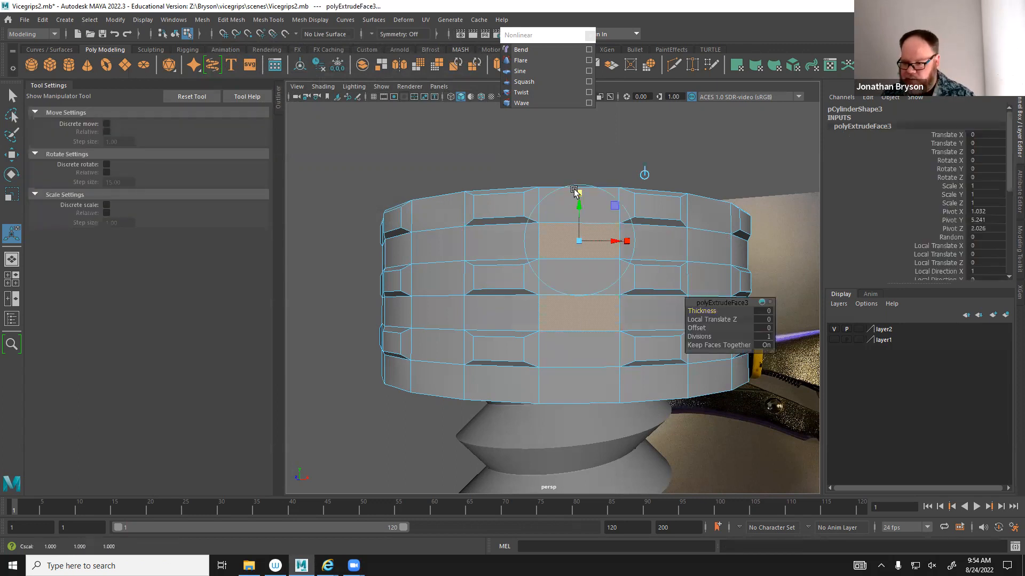
left_click_drag(578, 241, 571, 240)
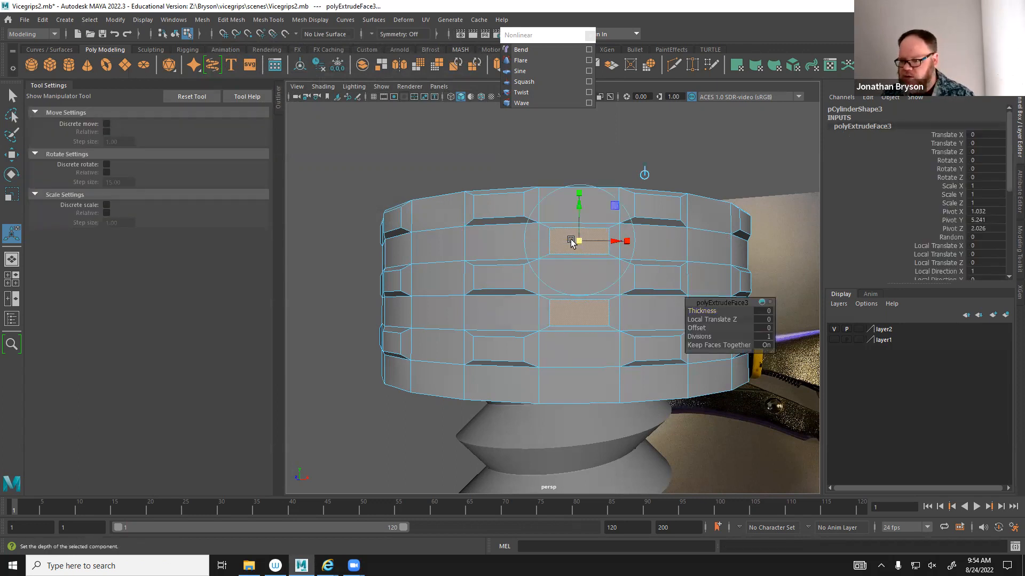
key("ctrl+z")
Try extruding two adjacent faces in the same column, on the second and third rows, as one connected group.
left_click(583, 288, "shift")
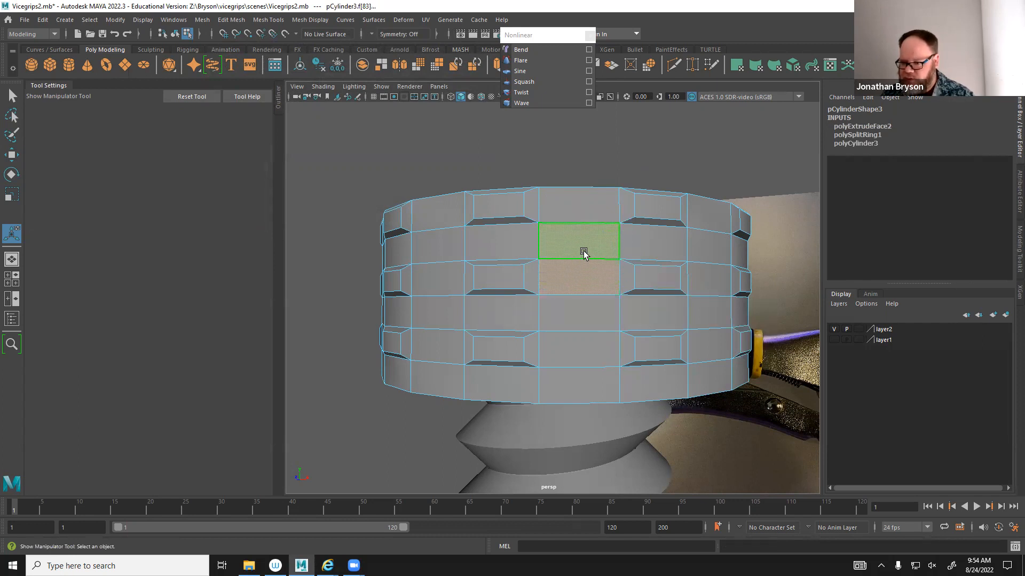
key("ctrl+e")
left_click_drag(579, 192, 581, 221)
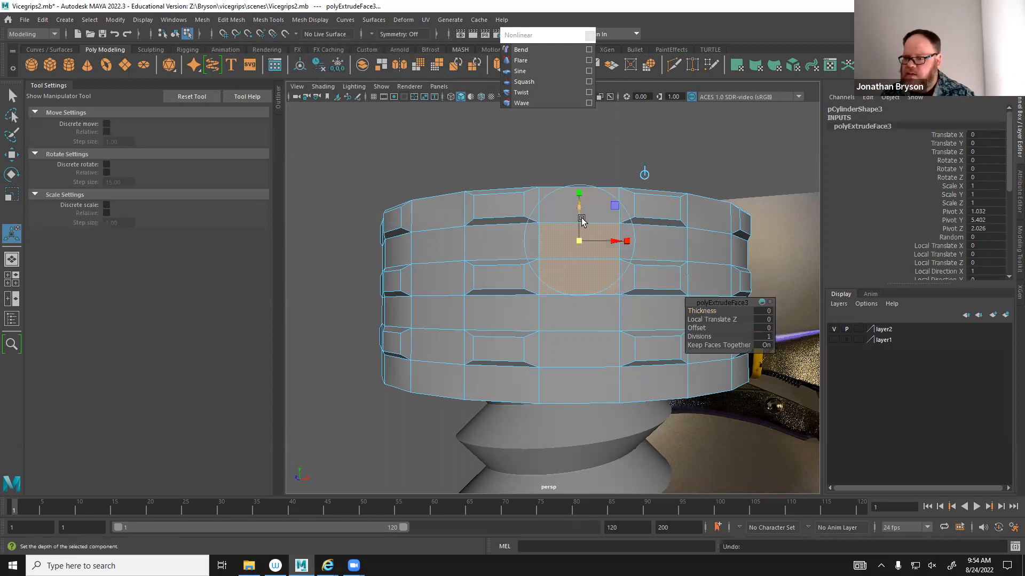
key("ctrl+z")
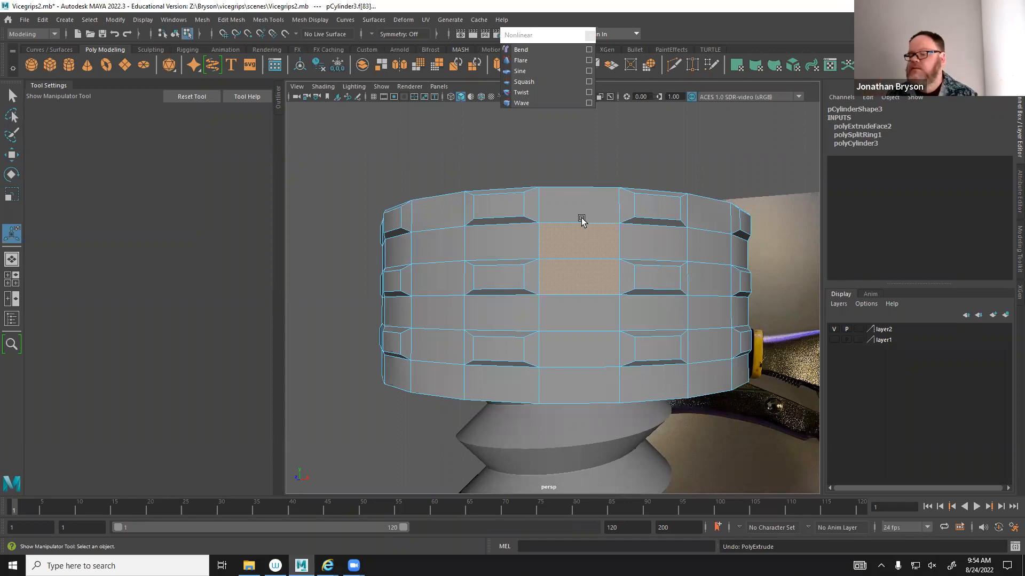
Reselect the alternating faces all the way around the head's second row, between the raised columns.
left_click(590, 247)
left_click_drag(674, 305, 494, 299, "alt")
left_click(512, 282, "shift")
left_click_drag(682, 292, 556, 277, "alt")
left_click_drag(443, 260, 571, 281, "alt")
left_click_drag(489, 280, 551, 290, "alt")
left_click_drag(411, 283, 636, 318, "alt")
left_click_drag(689, 350, 649, 332, "alt")
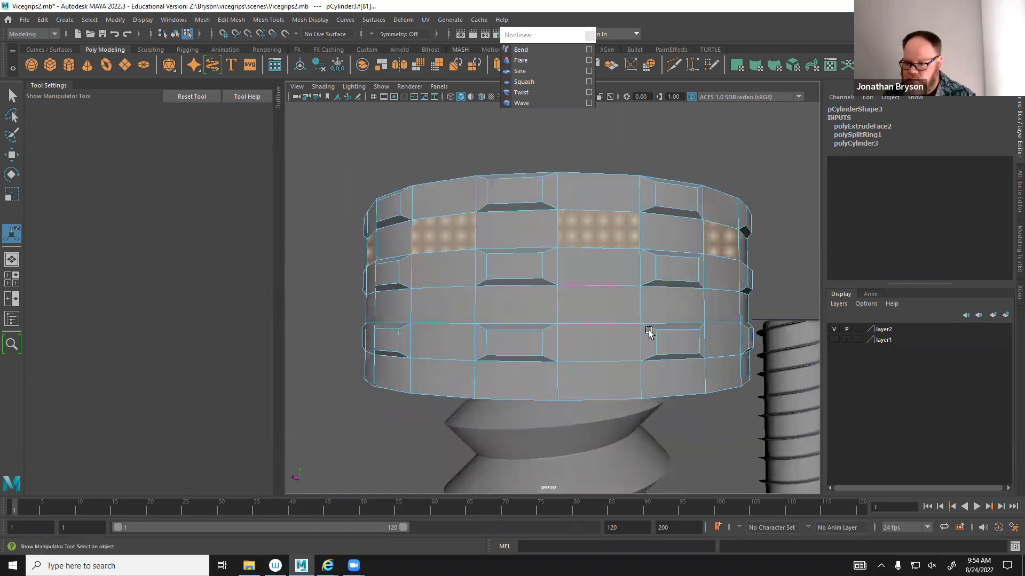
Open the Modeling Toolkit.
left_click(282, 20)
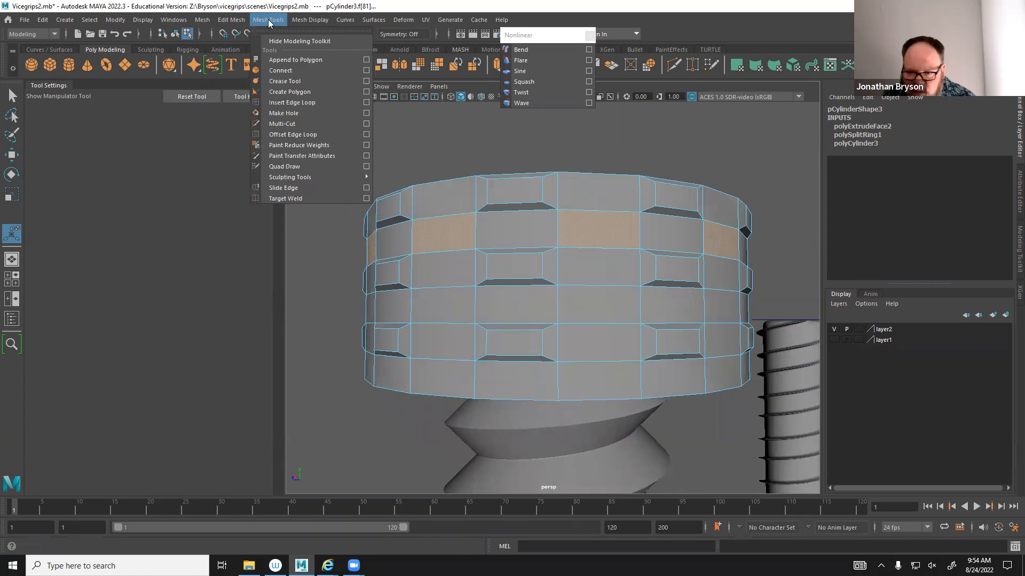
mouse_move(306, 19)
mouse_move(261, 21)
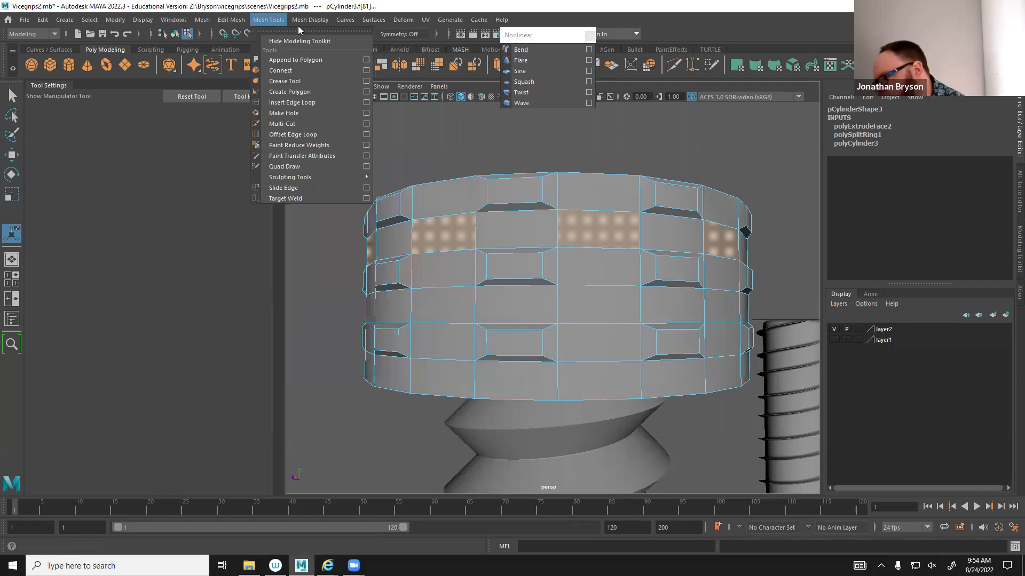
left_click(1017, 243)
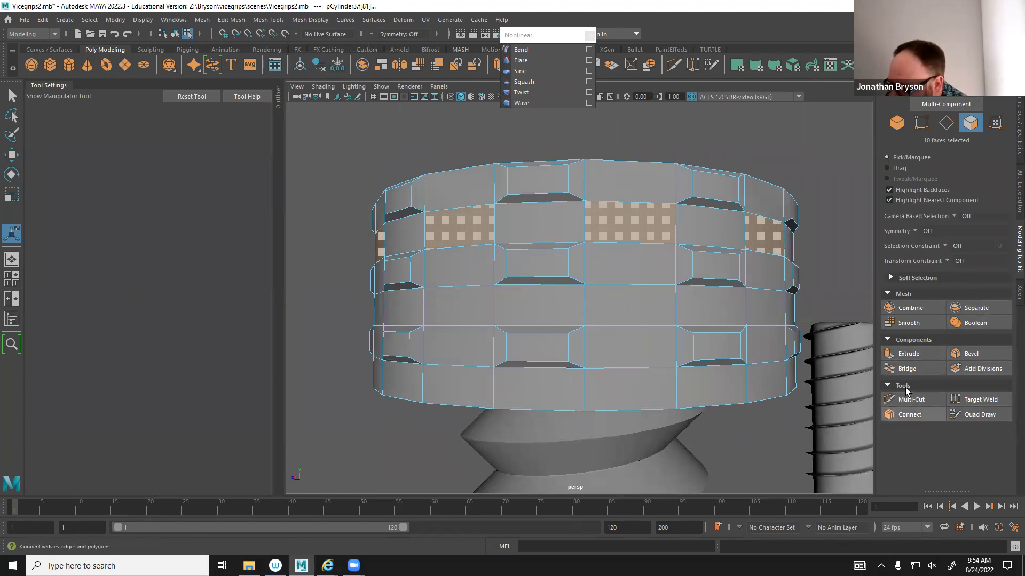
Undo the extrusions and face selections back to the head's smooth side, before the alternating faces were raised.
left_click(908, 353)
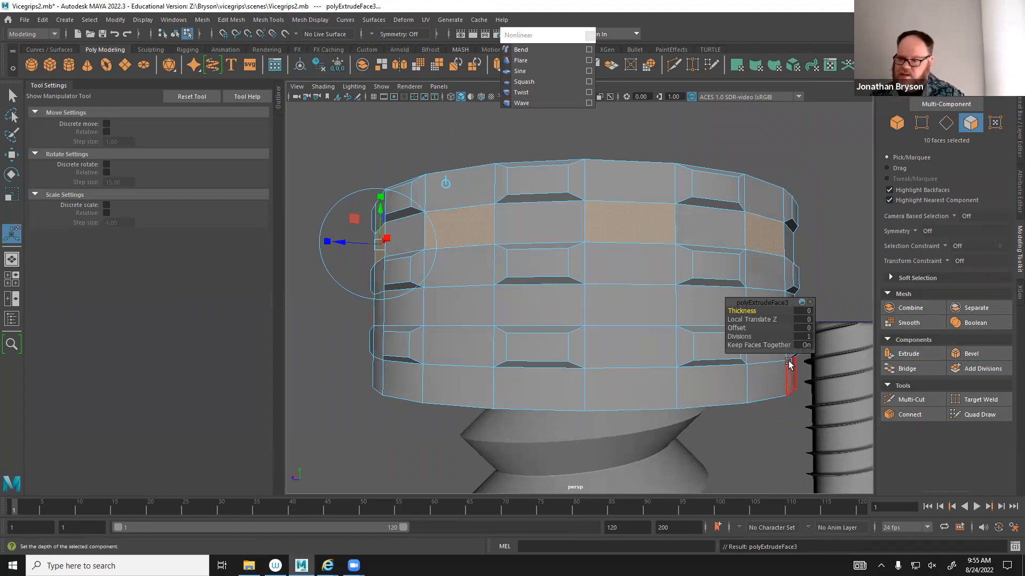
left_click_drag(688, 390, 635, 411, "alt")
key("ctrl+z")
key("ctrl+z")
key("ctrl+z")
key("ctrl+z")
key("ctrl+z")
key("ctrl+z")
key("ctrl+z")
key("ctrl+z")
key("ctrl+z")
key("ctrl+z")
key("ctrl+z")
key("ctrl+z")
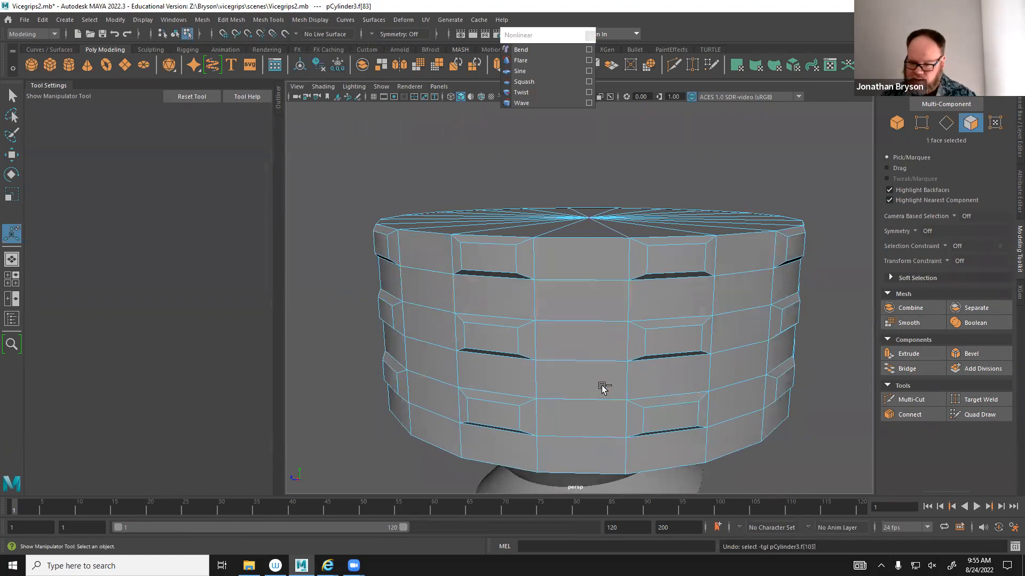
key("ctrl+z")
key("ctrl+z")
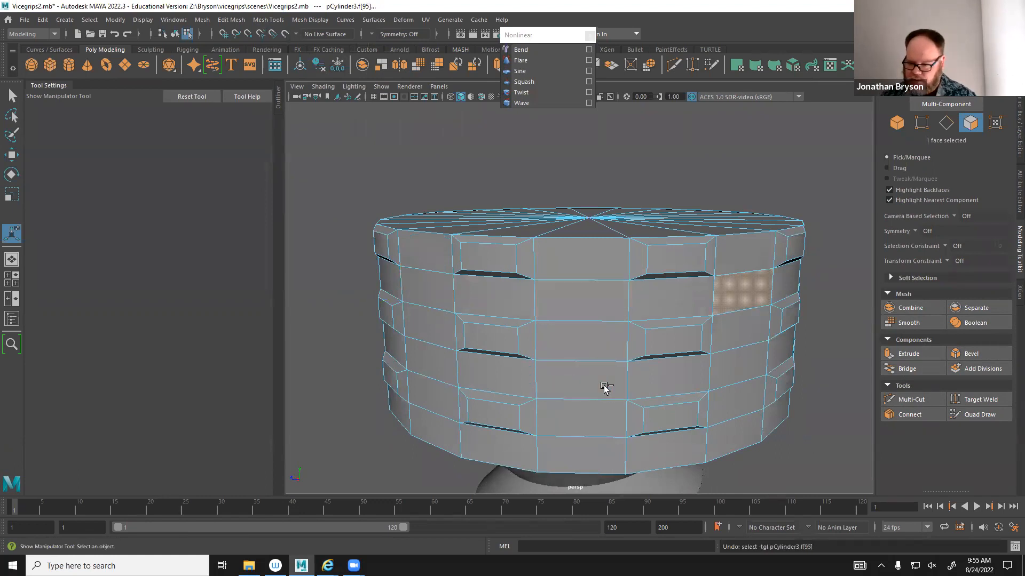
key("ctrl+z")
key("ctrl+z")
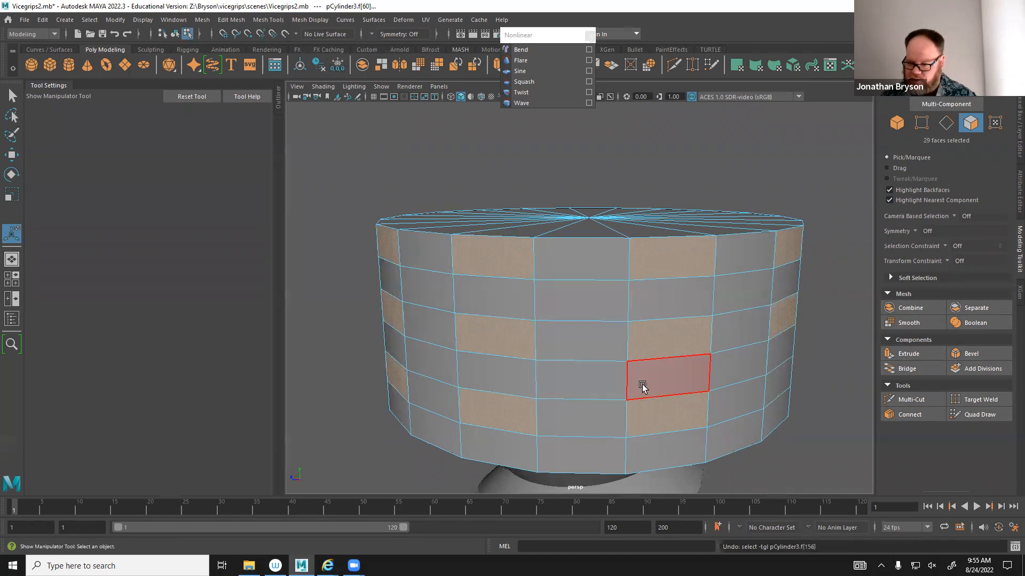
Switch to the front view and select all 120 side faces of the head with a marquee.
left_click_drag(642, 384, 658, 354, "alt")
right_click_drag(687, 327, 644, 311, "alt")
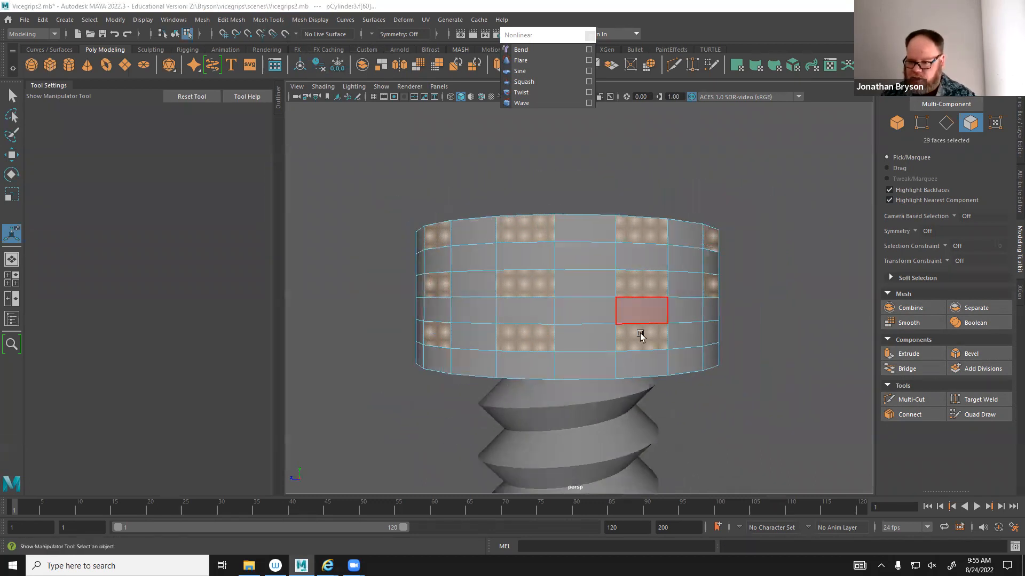
key("space")
key("space")
middle_click_drag(577, 296, 587, 480, "alt")
right_click_drag(624, 363, 467, 261, "alt")
left_click_drag(392, 235, 707, 324)
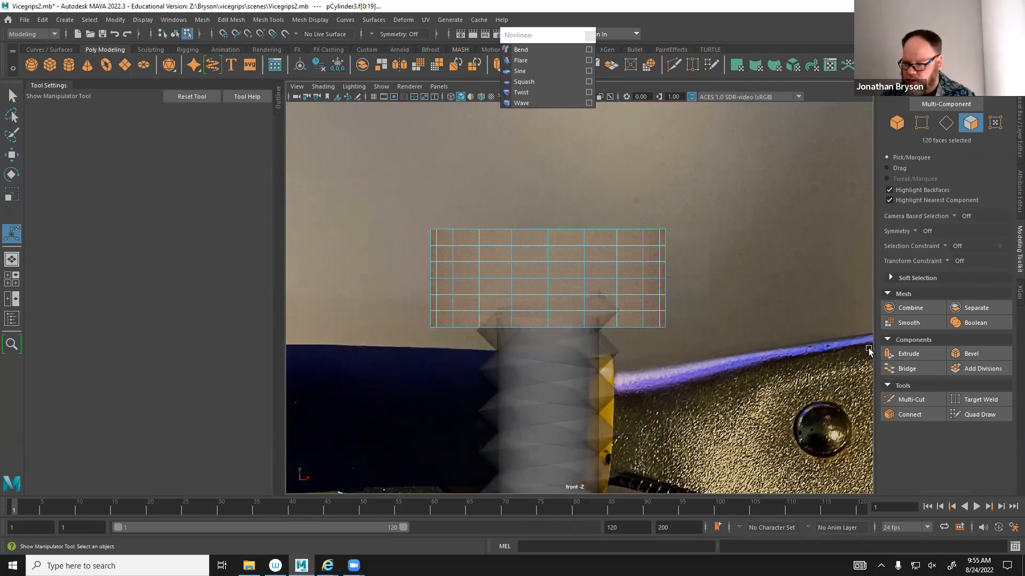
Extrude the selected side faces with Keep Faces Together off, and scale each face inward.
left_click(914, 355)
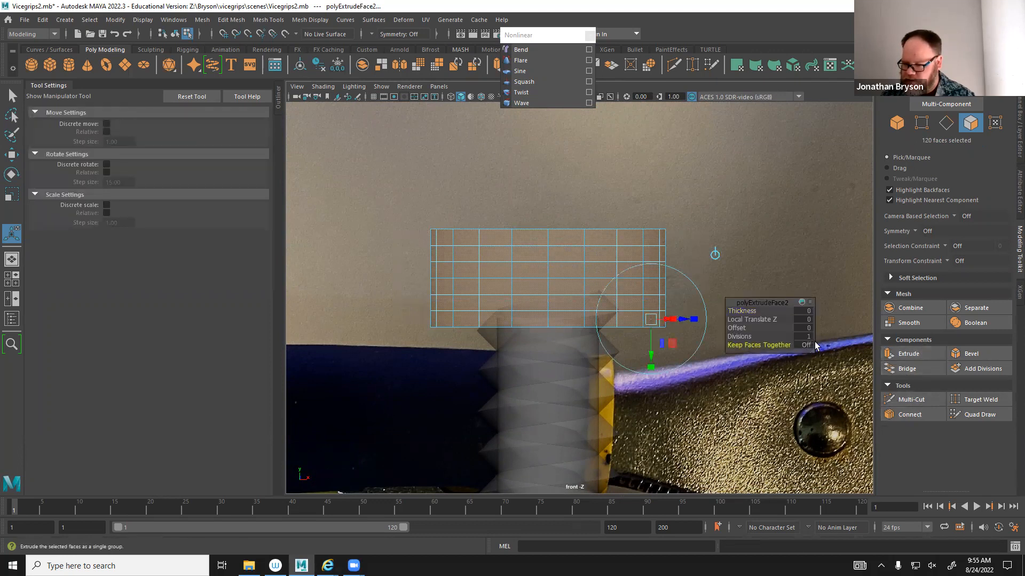
left_click(695, 320)
left_click_drag(651, 319, 632, 319)
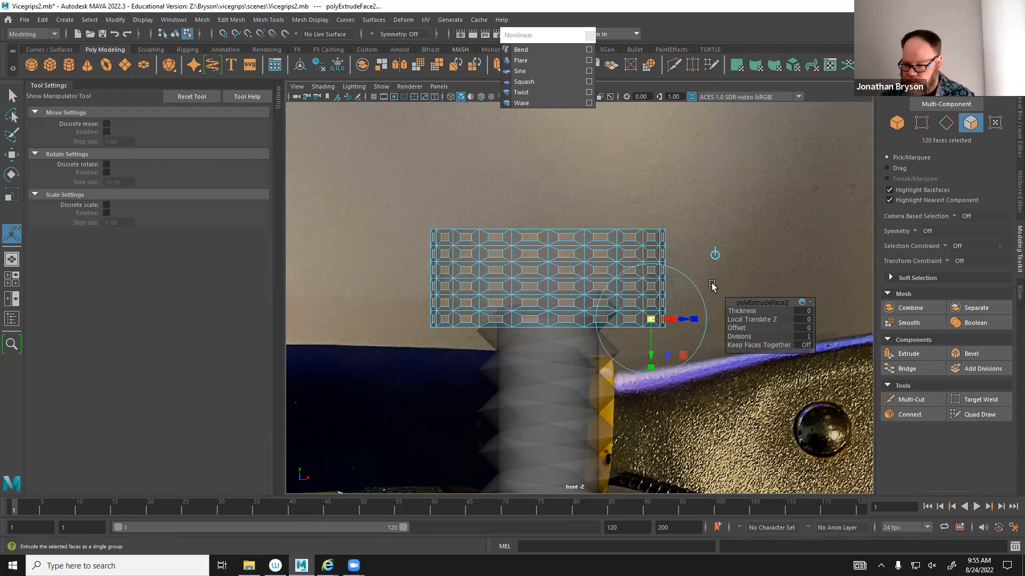
Return to the perspective view and push the extruded faces outward with a Local Translate Z of 0.112.
key("space")
key("space")
left_click_drag(702, 252, 713, 366, "alt")
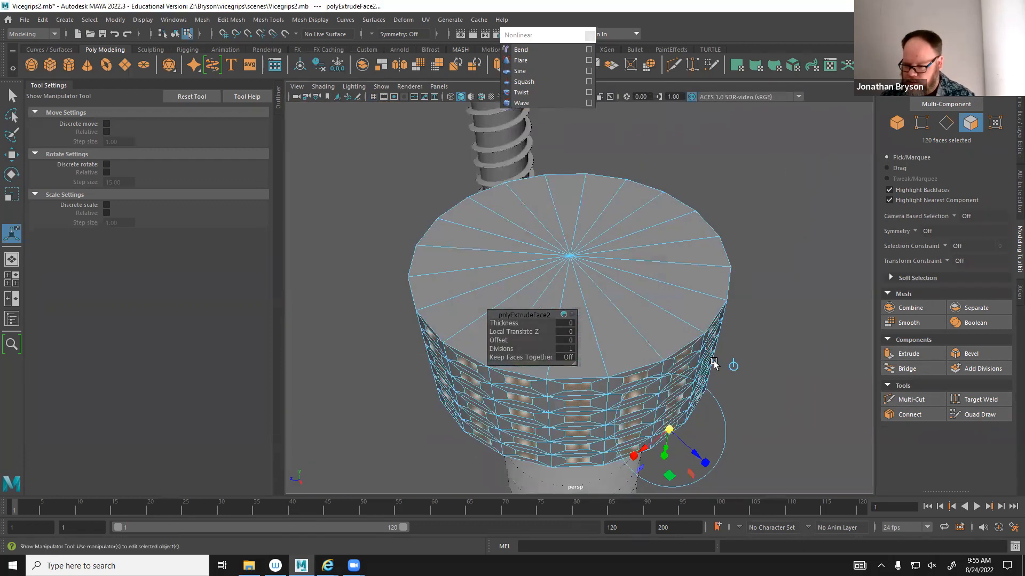
middle_click_drag(663, 458, 702, 354, "alt")
scroll(702, 354, "up", 3)
left_click_drag(698, 367, 704, 370)
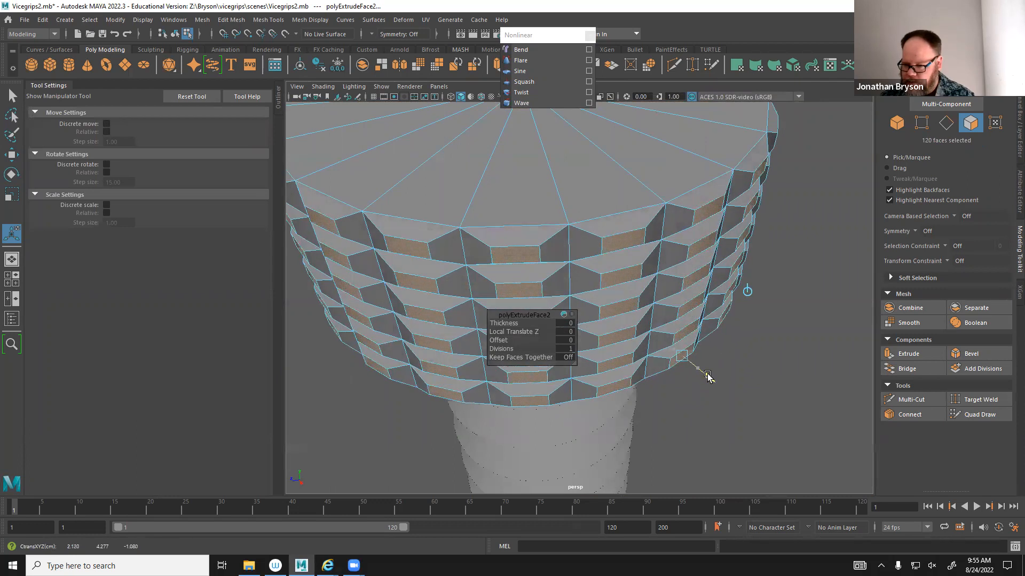
left_click_drag(647, 307, 667, 276, "alt")
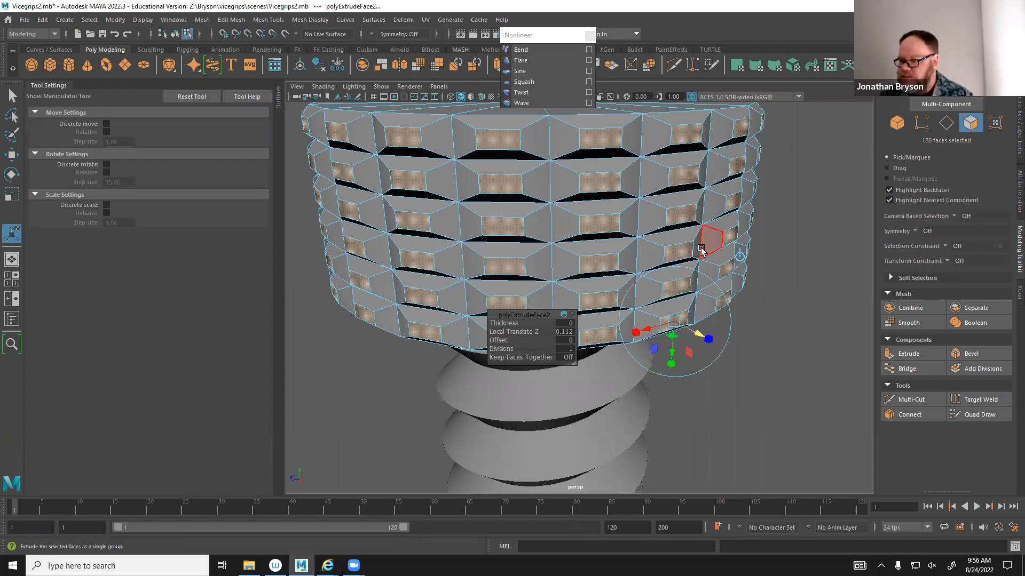
left_click_drag(742, 318, 720, 308, "alt")
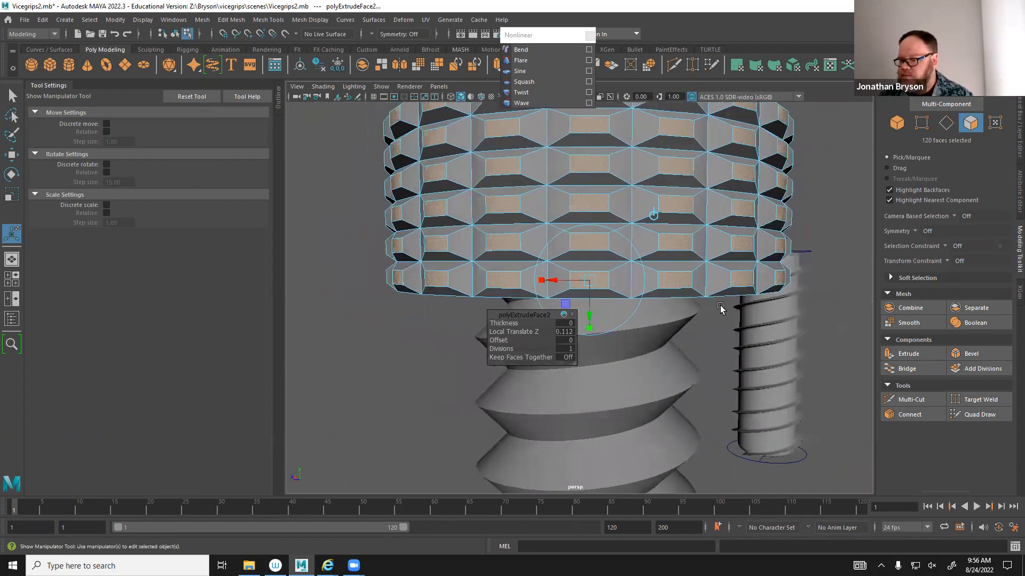
middle_click_drag(620, 248, 627, 330, "alt")
right_click_drag(628, 330, 584, 214, "alt")
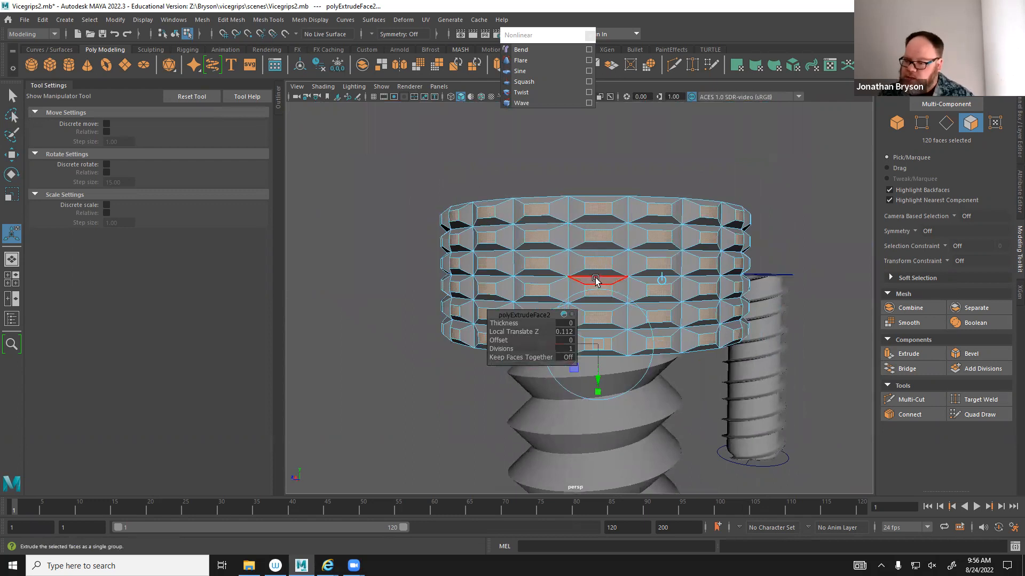
Switch the head to vertex mode and, in the front view, select the 61 vertices of its top ring.
key("r")
left_click_drag(536, 214, 639, 245, "alt")
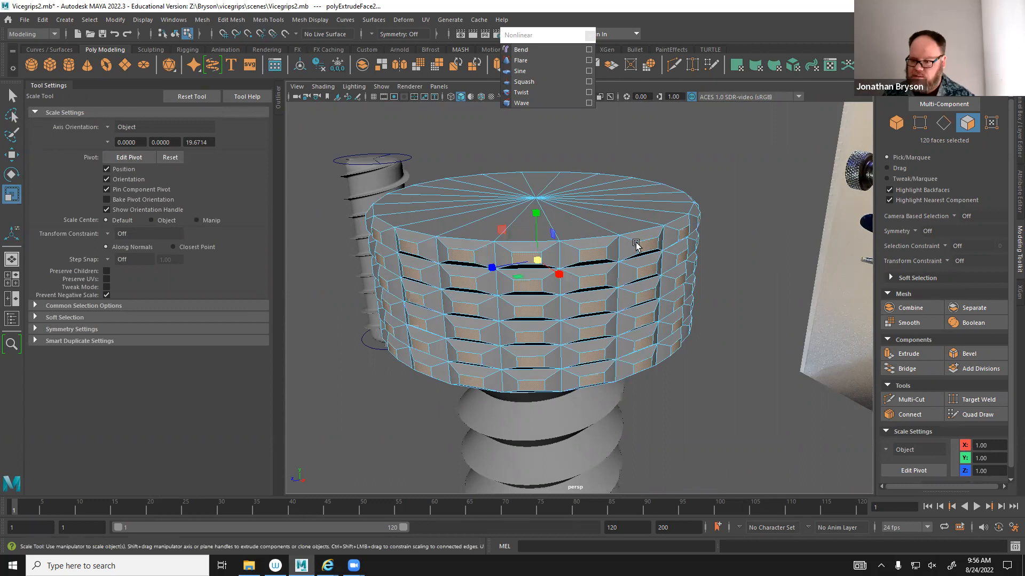
left_click_drag(624, 267, 523, 216, "alt")
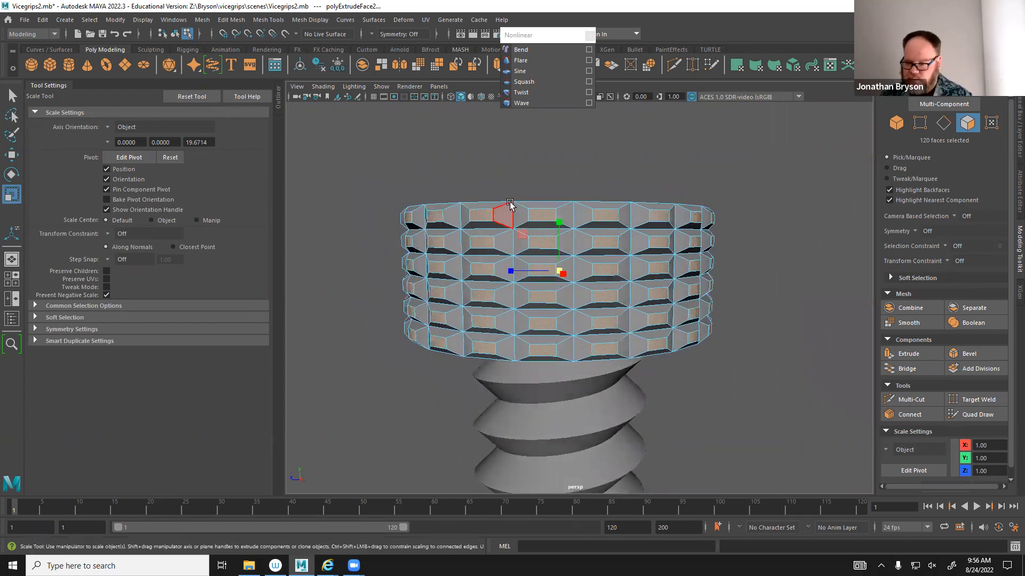
right_click_drag(535, 215, 495, 215)
key("space")
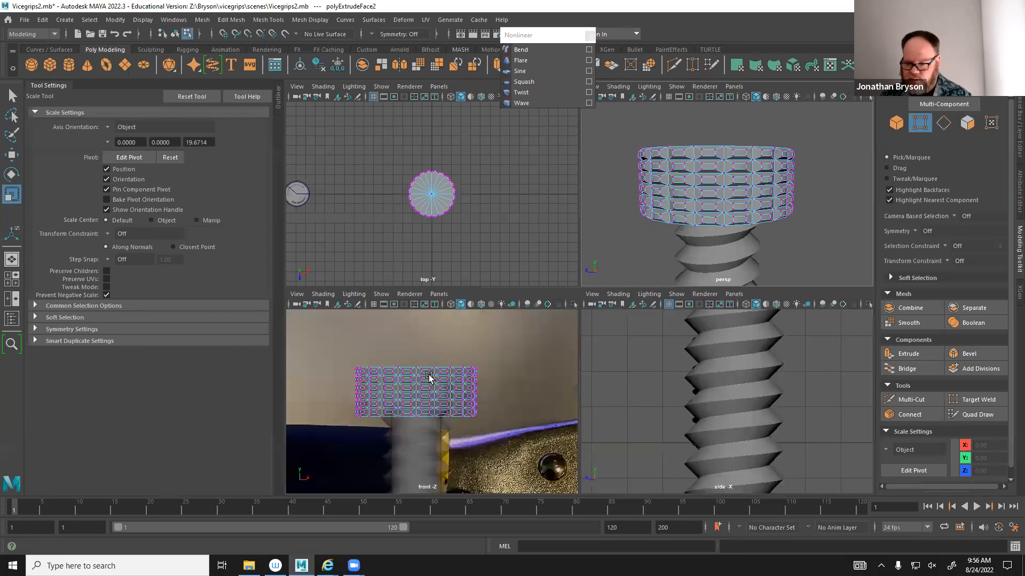
key("space")
scroll(576, 283, "up", 3)
left_click_drag(331, 160, 804, 215)
Enable soft selection with a falloff radius of about 2.42 that fades down the head, and return to the perspective view.
key("b")
left_click_drag(562, 228, 694, 238)
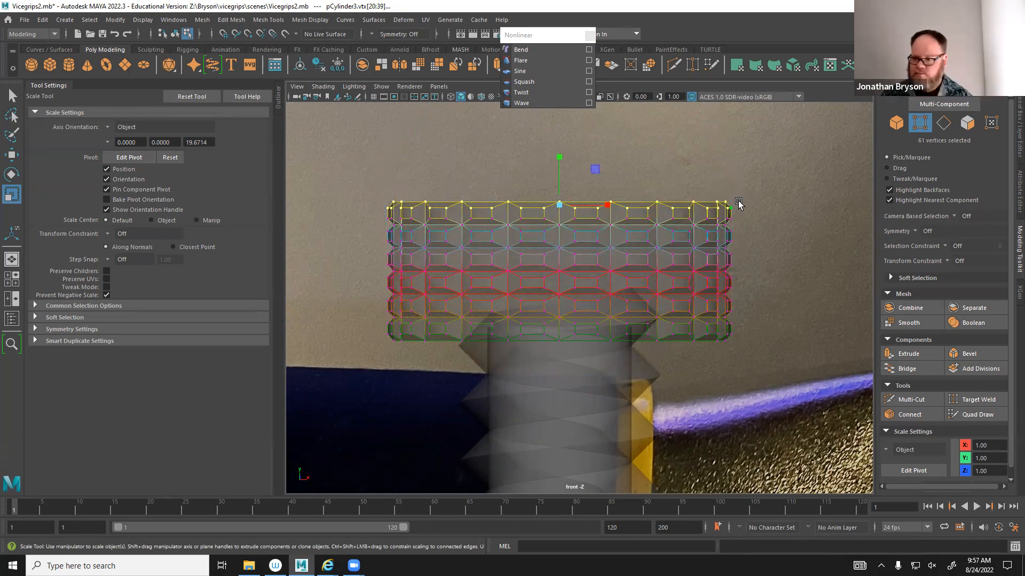
key("space")
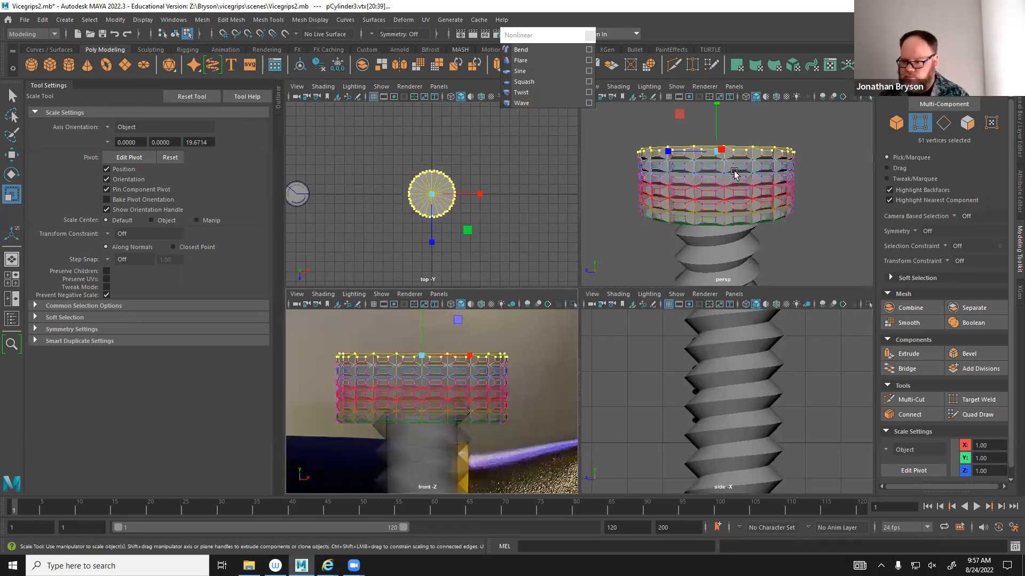
key("space")
left_click_drag(609, 210, 573, 223, "alt")
Try to twist the head by rotating the soft-selected top vertices about the Y axis.
key("e")
key("ctrl+z")
mouse_move(559, 275)
left_mouse_down("alt")
mouse_move(567, 234)
mouse_move(545, 268)
left_mouse_up("alt")
key("ctrl+z")
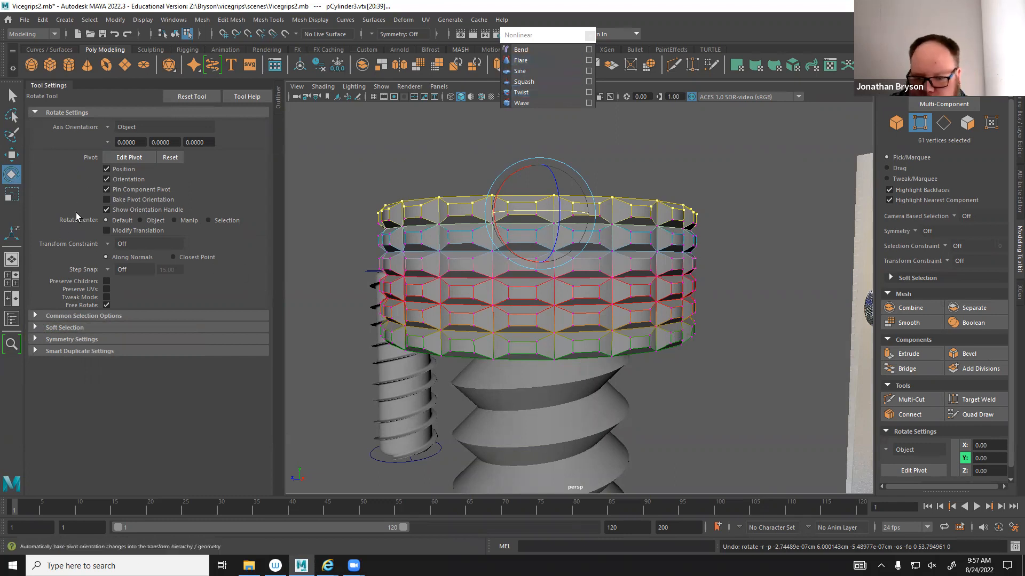
Reveal the soft selection settings and test the Y-axis twist again with the existing falloff curve, undoing the rotation.
left_click(36, 328)
scroll(179, 368, "down", 2)
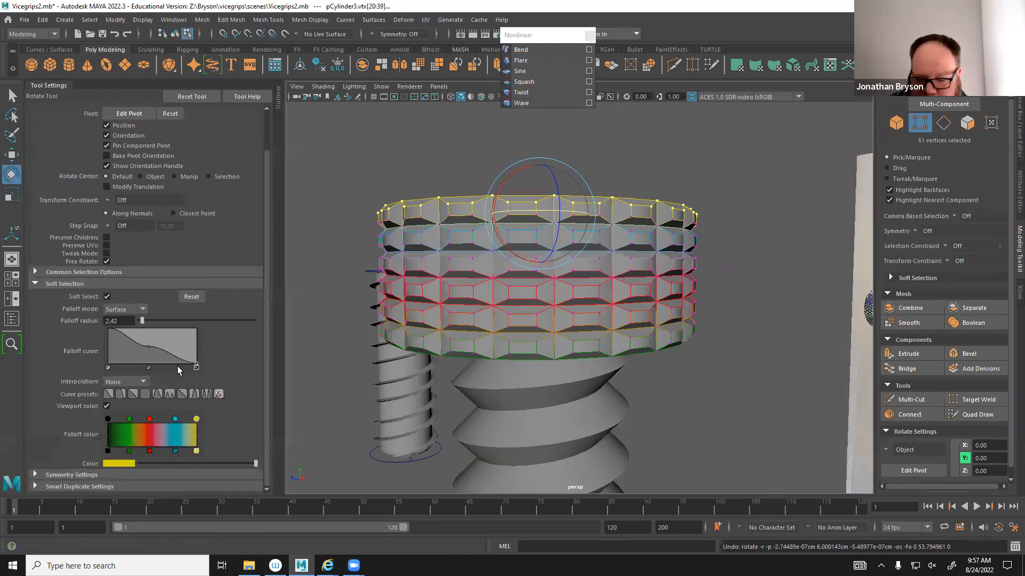
left_click_drag(556, 210, 583, 217)
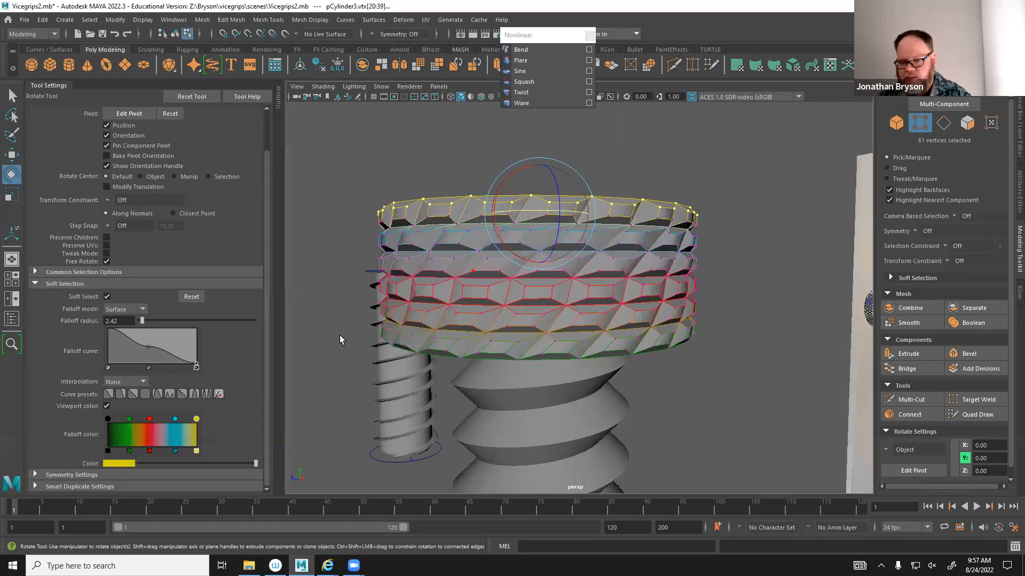
key("ctrl+z")
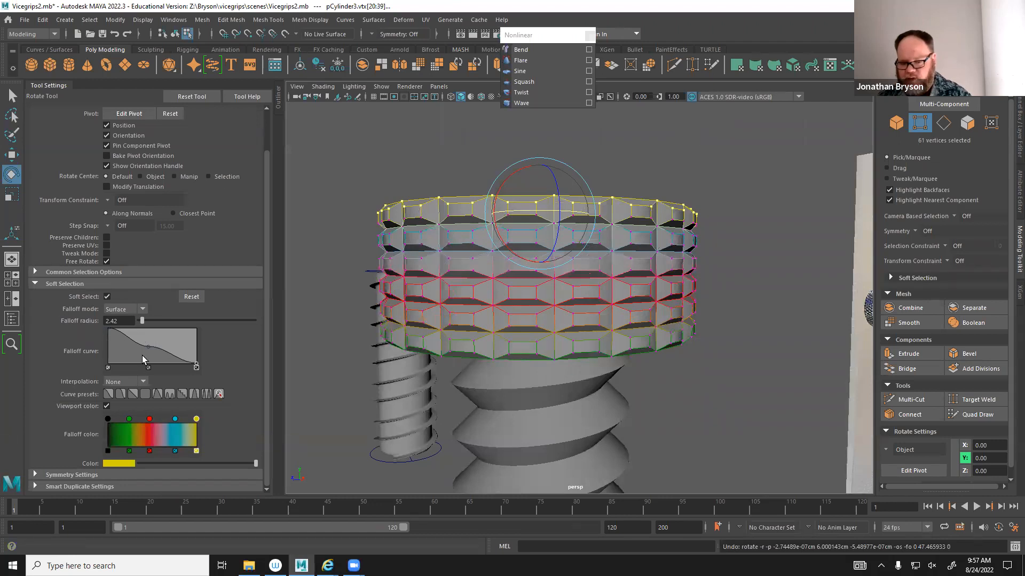
Remove the middle point of the soft selection falloff curve and apply the linear curve preset.
left_click(149, 368)
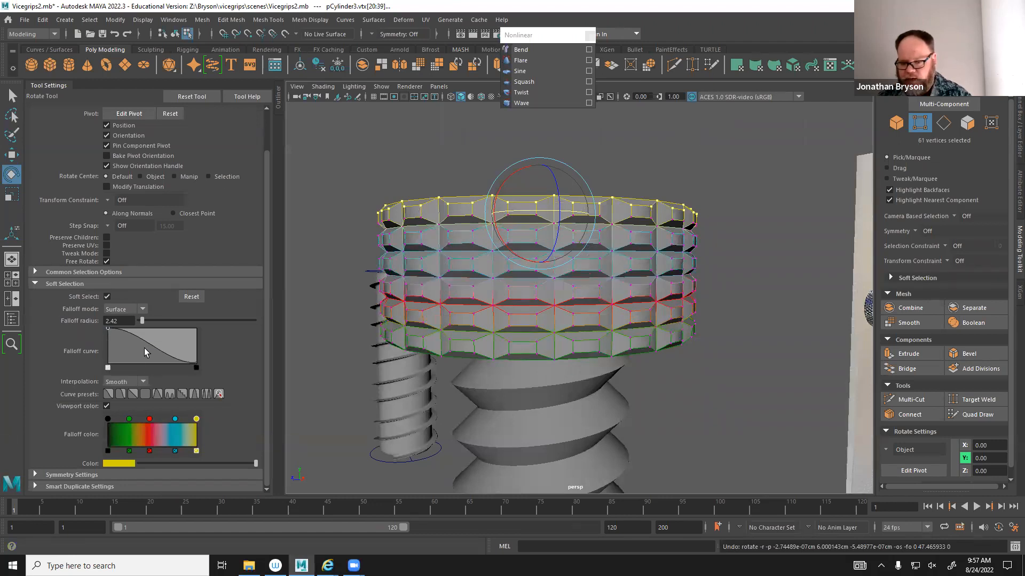
left_click(133, 396)
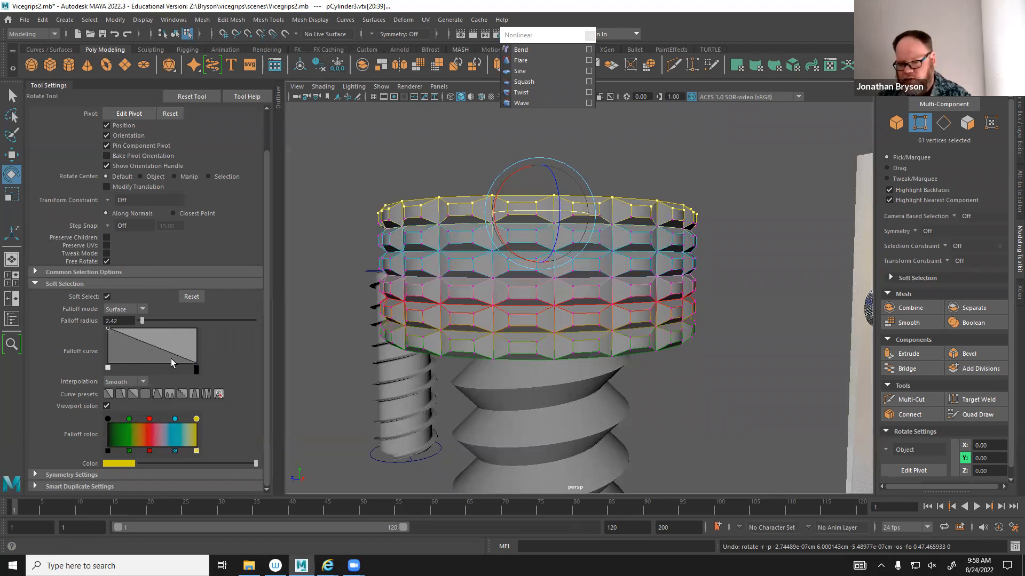
key("b")
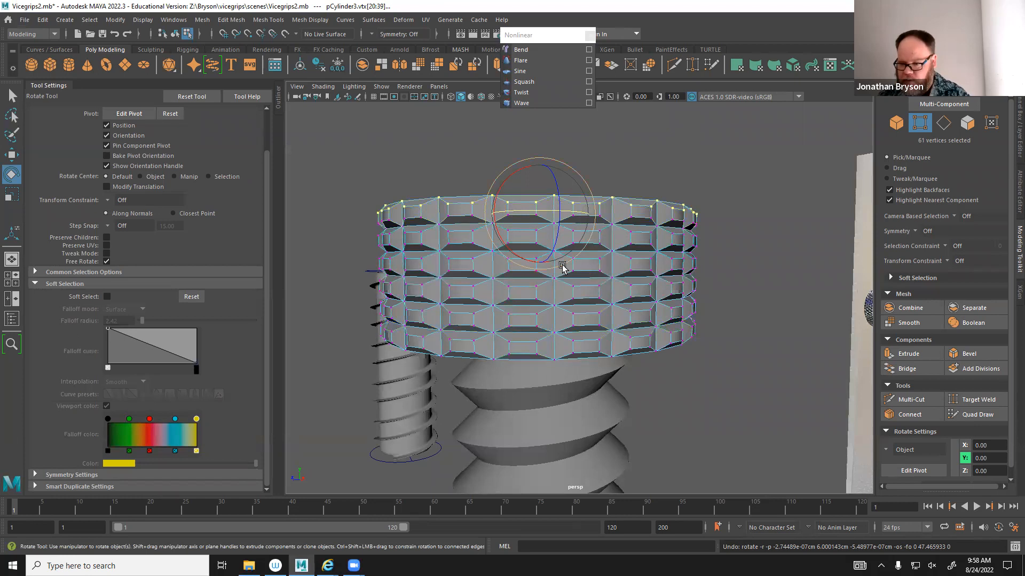
key("b")
Rotate the soft-selected top vertices about the Y axis to slant the head's knurling diagonally, and return to object mode.
left_click_drag(546, 210, 598, 224)
left_click_drag(522, 211, 541, 213)
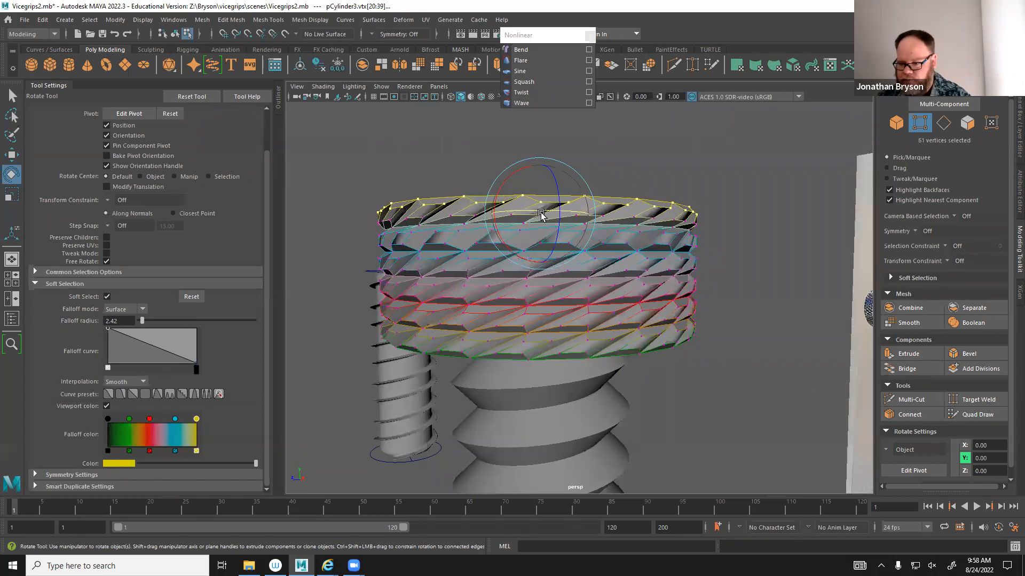
left_click_drag(507, 285, 567, 273, "alt")
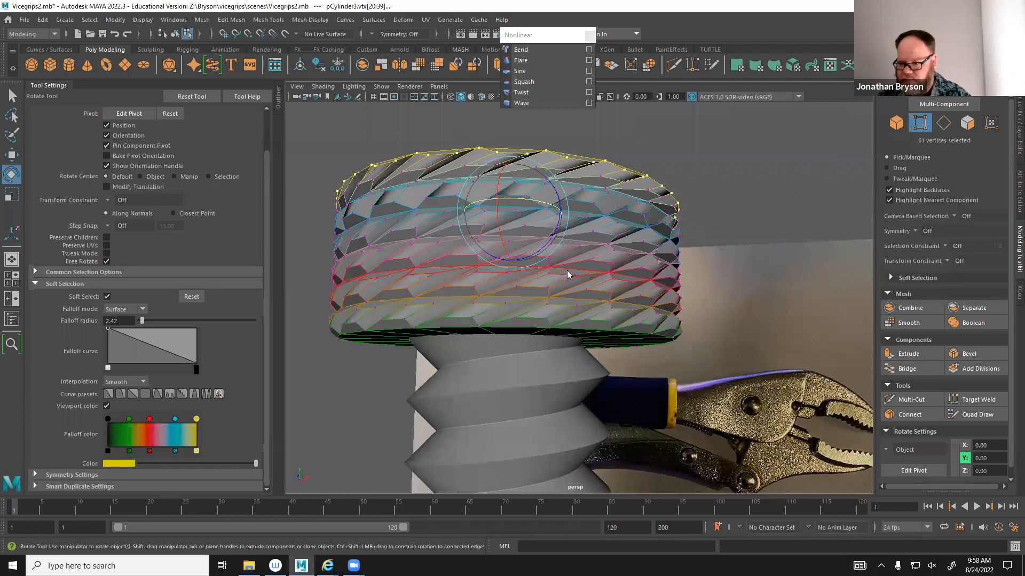
right_click_drag(567, 271, 604, 247)
left_click(692, 194)
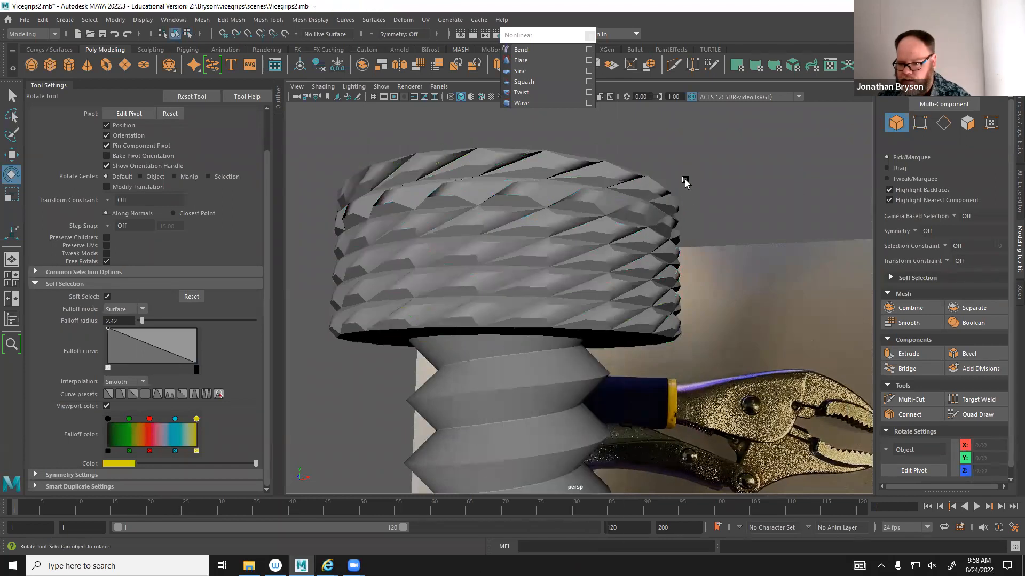
right_click_drag(686, 183, 611, 191, "alt")
left_click_drag(611, 193, 584, 196, "alt")
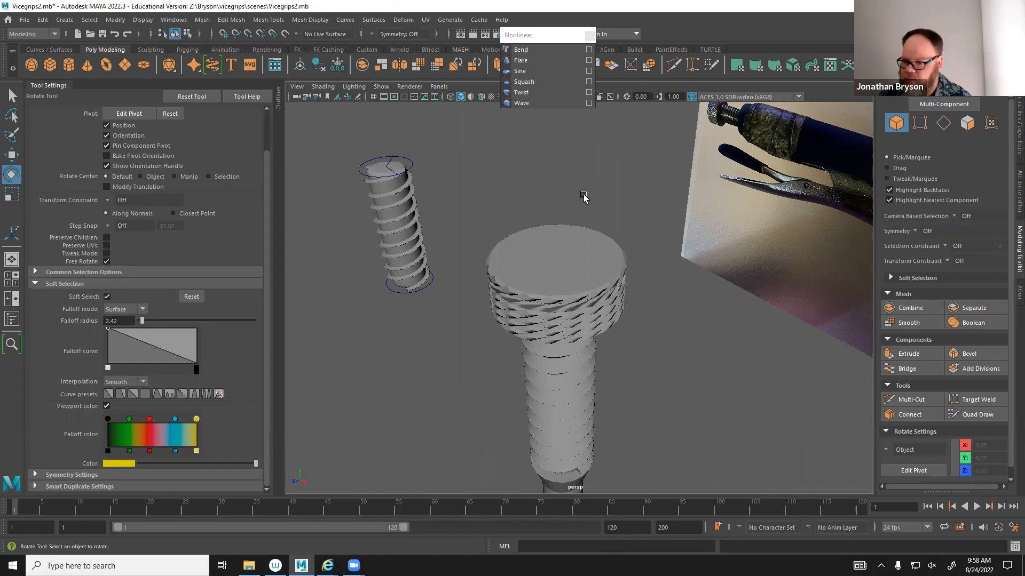
Select the knurled head, the thread and the flared tip together, and save the scene.
left_click(562, 287)
left_click_drag(574, 399, 582, 330, "alt")
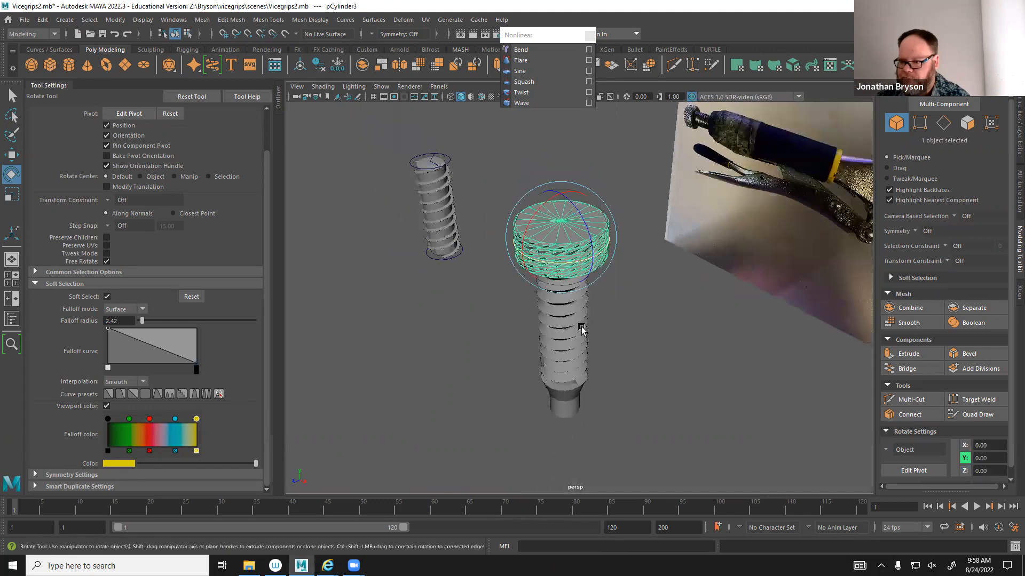
left_click_drag(566, 369, 567, 337, "alt")
right_click_drag(567, 336, 572, 382, "alt")
left_click(565, 378, "shift")
middle_click_drag(598, 377, 616, 325, "alt")
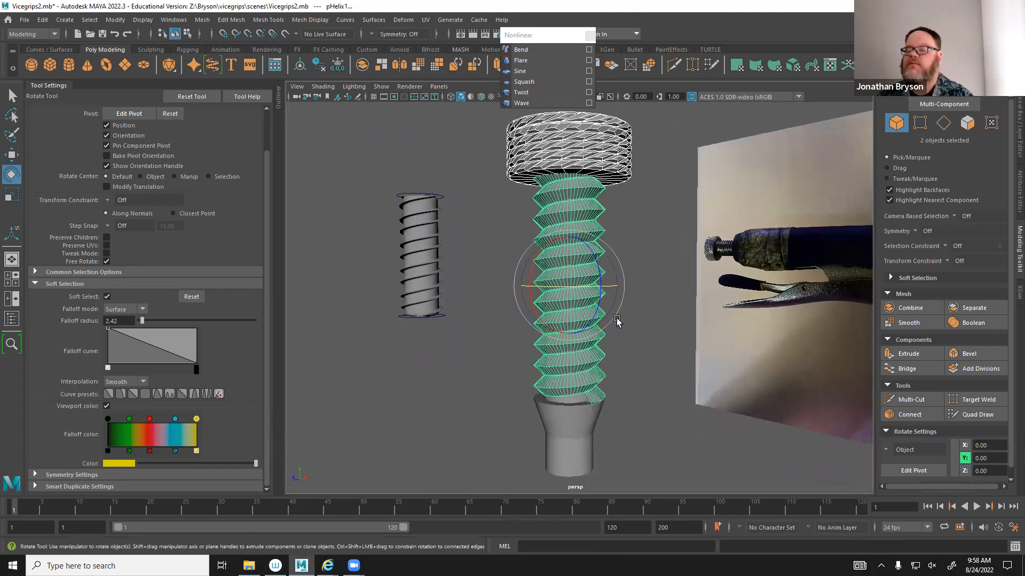
left_click(576, 441, "shift")
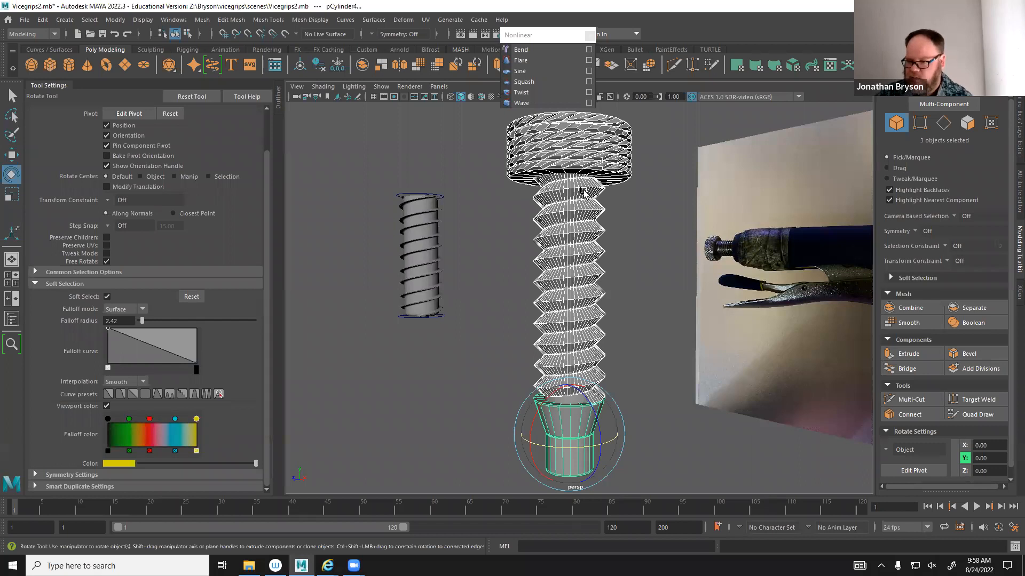
key("ctrl+s")
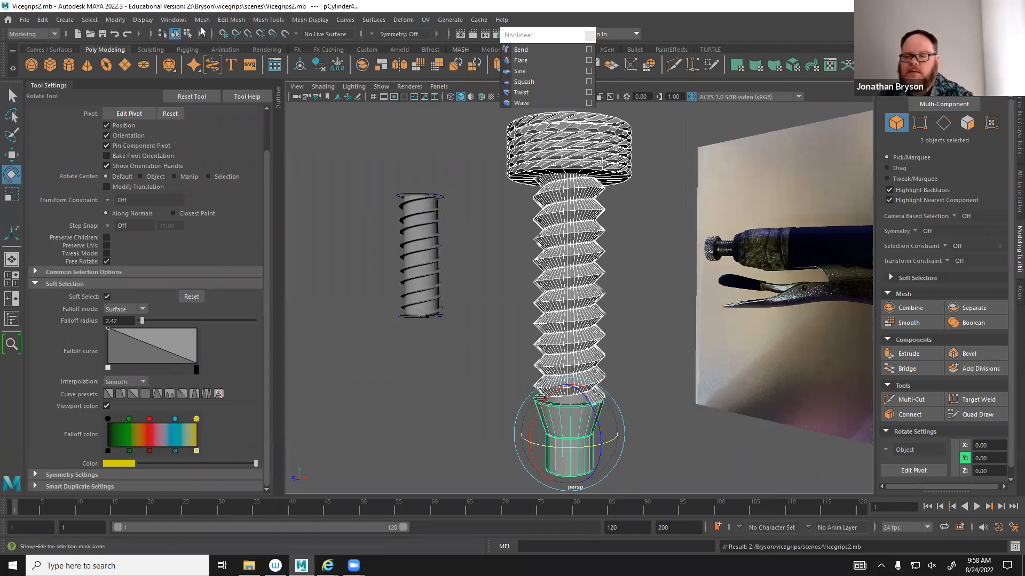
Close the floating Nonlinear deformer list, merge the selected screw parts with a Boolean union, and select the merged mesh.
left_click(591, 35)
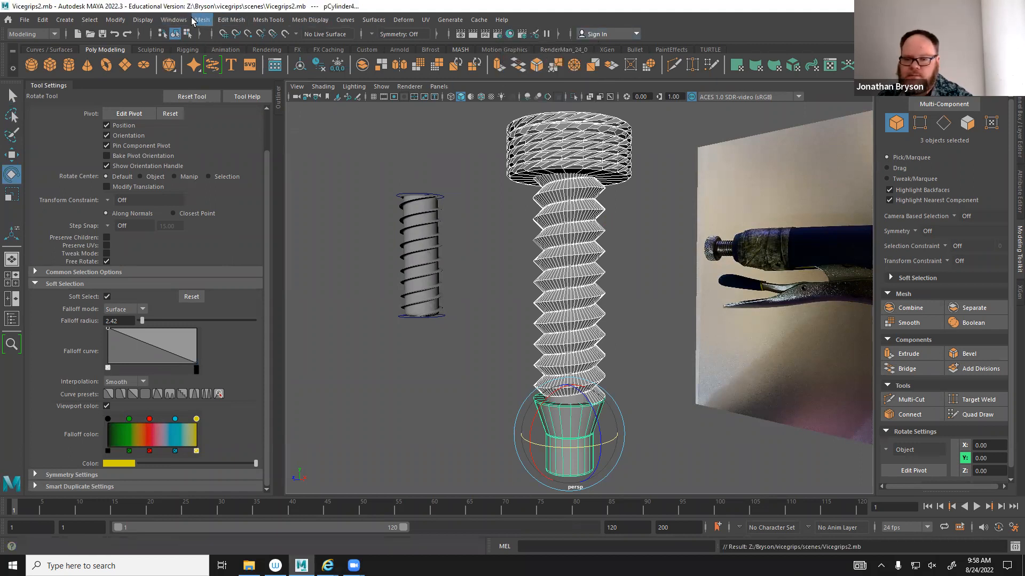
left_click(202, 20)
mouse_move(251, 49)
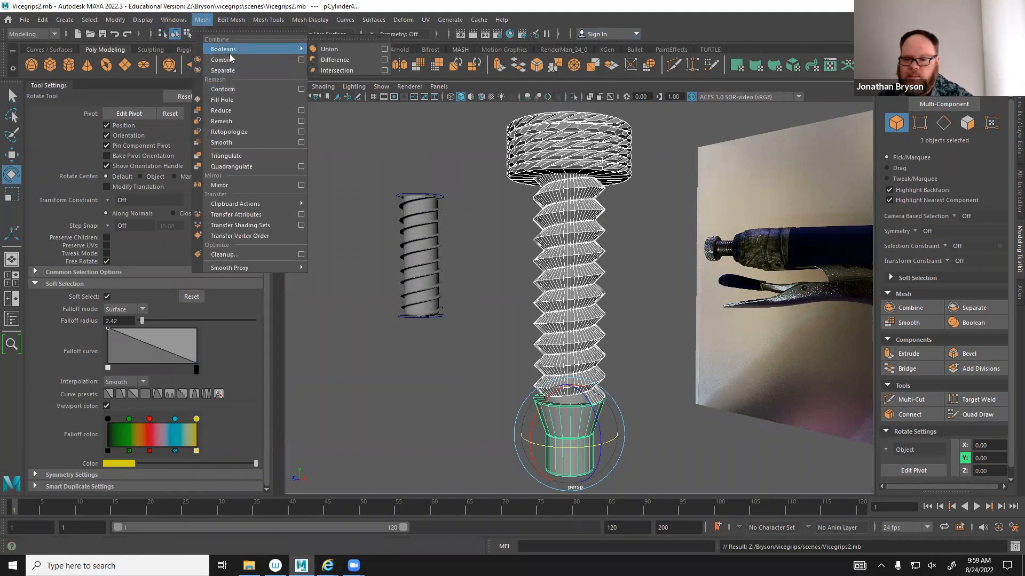
left_click(346, 53)
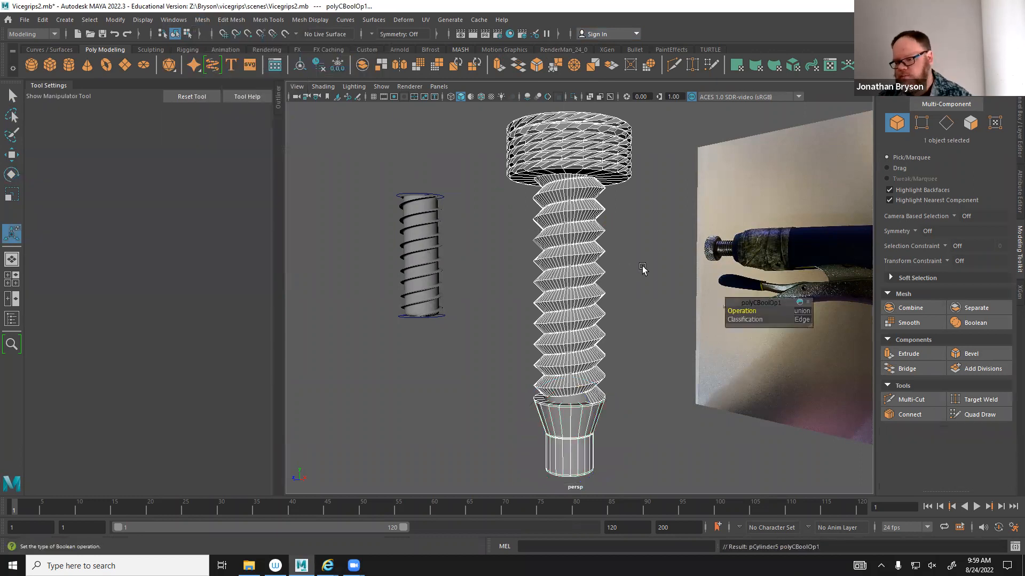
right_click_drag(577, 247, 615, 237)
left_click(584, 259)
mouse_move(559, 325)
left_mouse_down("alt")
mouse_move(570, 271)
mouse_move(618, 288)
mouse_move(550, 310)
left_mouse_up("alt")
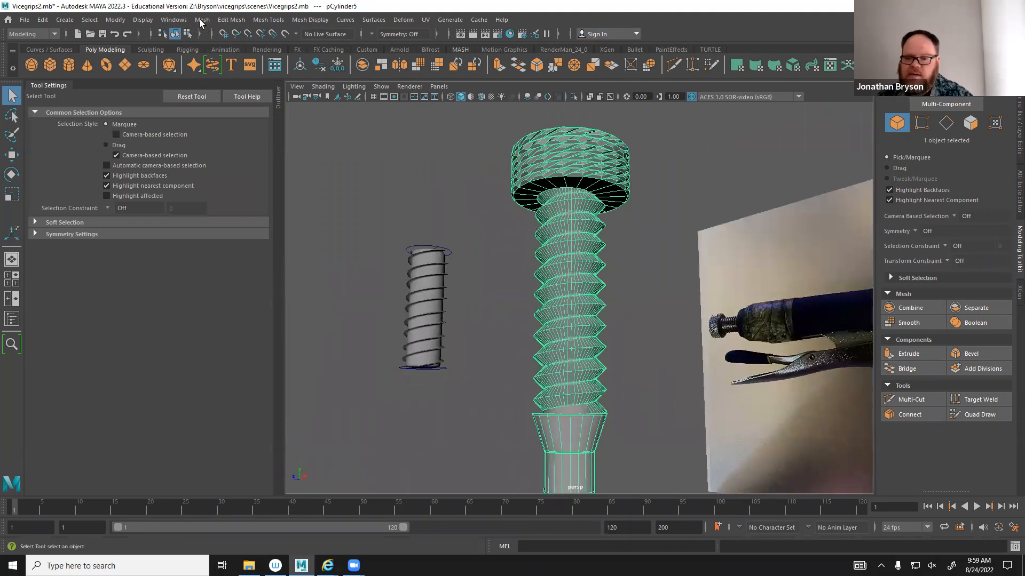
Try to retopologize the merged screw with a target face count of 400 and a tolerance of 10%.
left_click(202, 22)
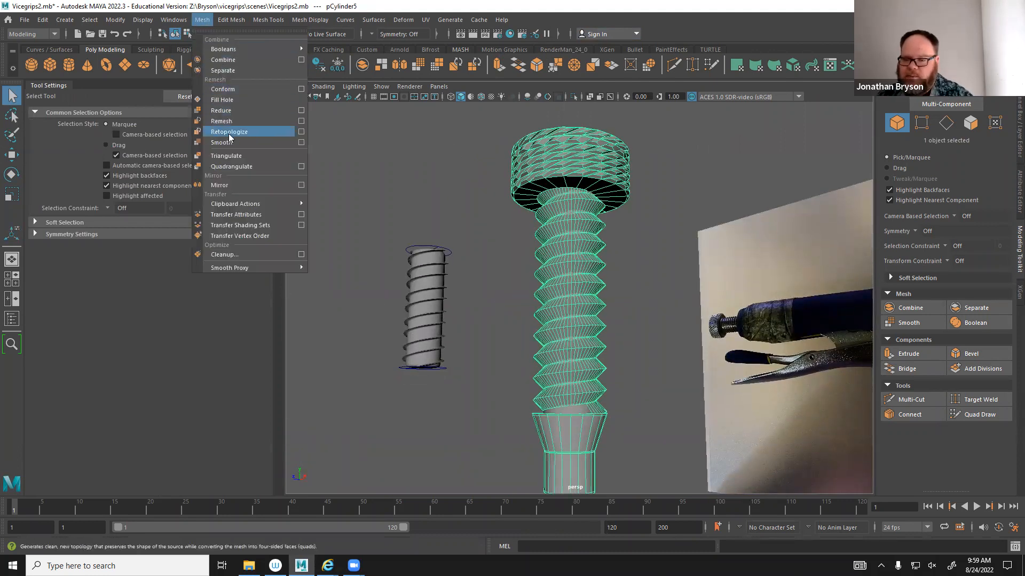
left_click(302, 132)
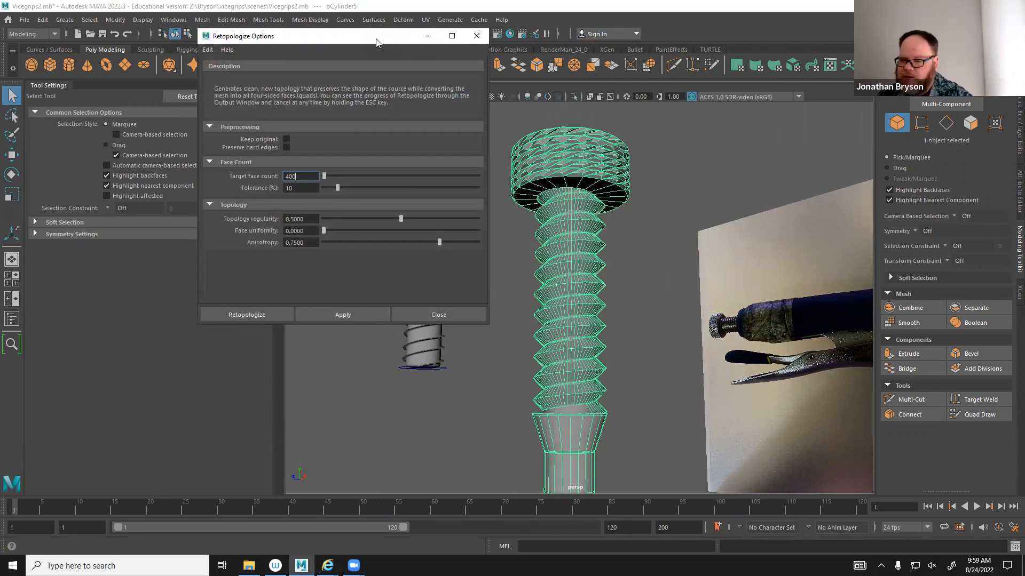
left_click_drag(376, 41, 426, 75)
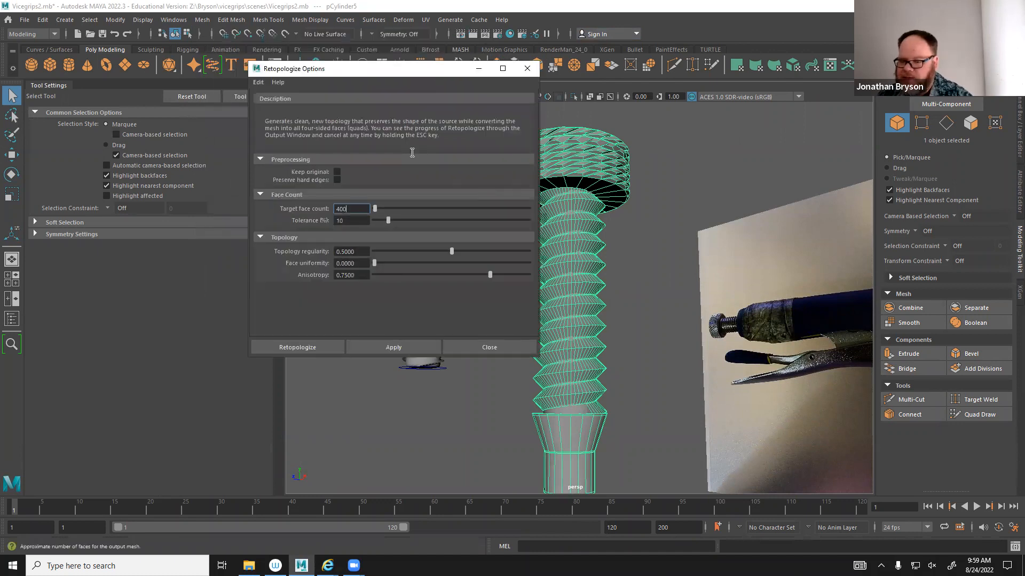
double_click(362, 209)
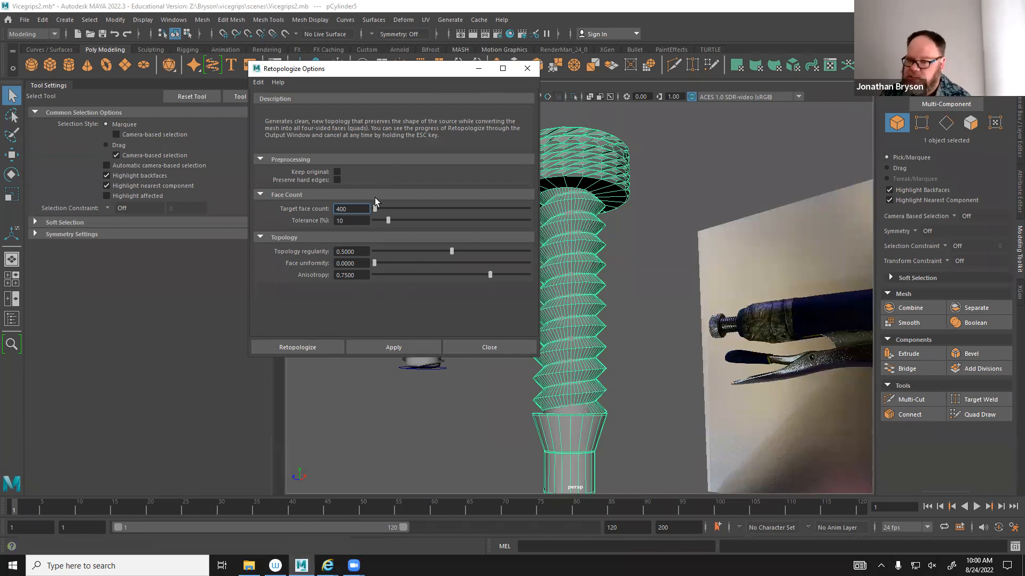
left_click(297, 347)
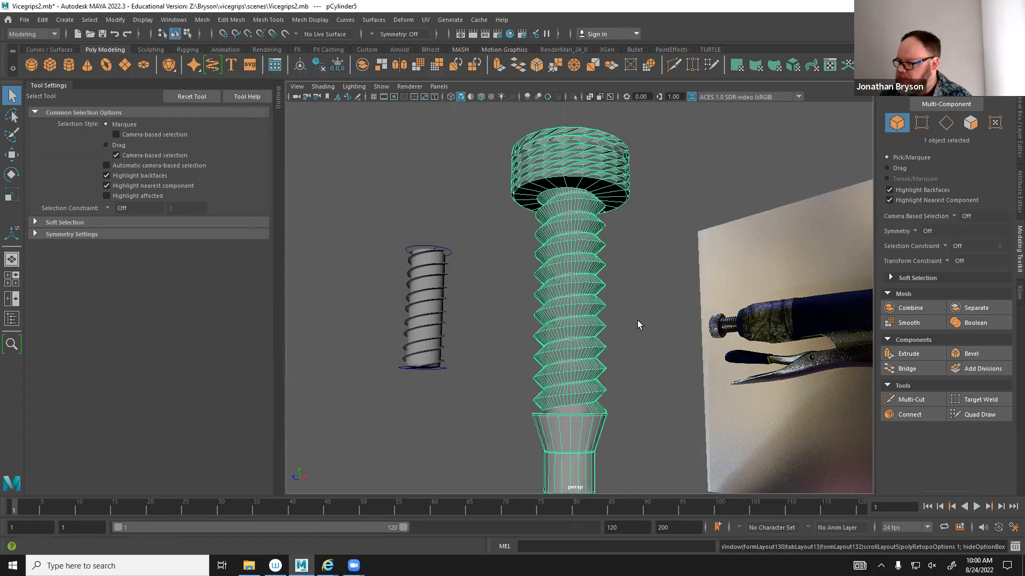
In wireframe display, select the screw mesh with its inner core cylinder, union them with a Boolean, and restore shaded display.
key("4")
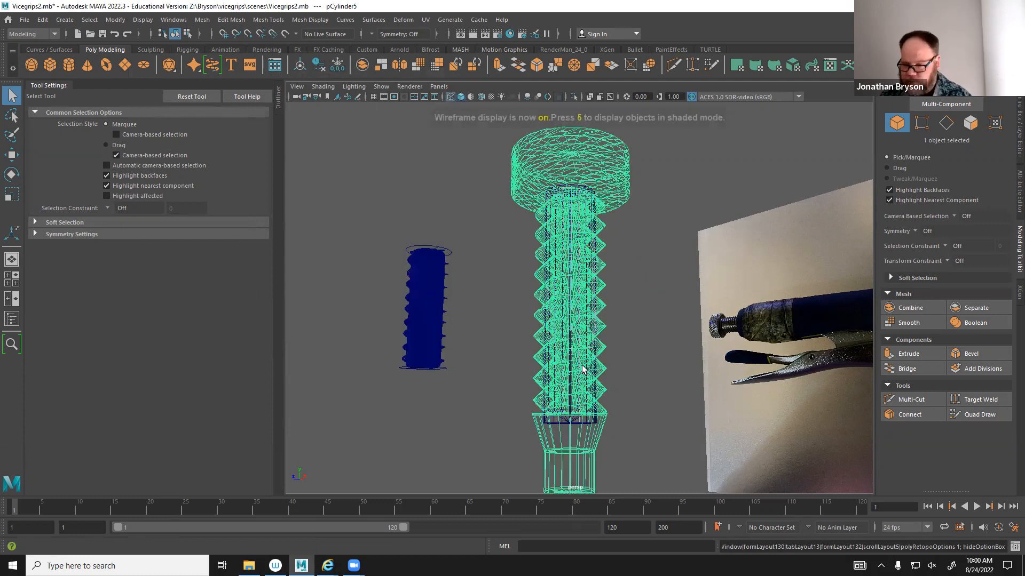
left_click_drag(498, 315, 632, 452)
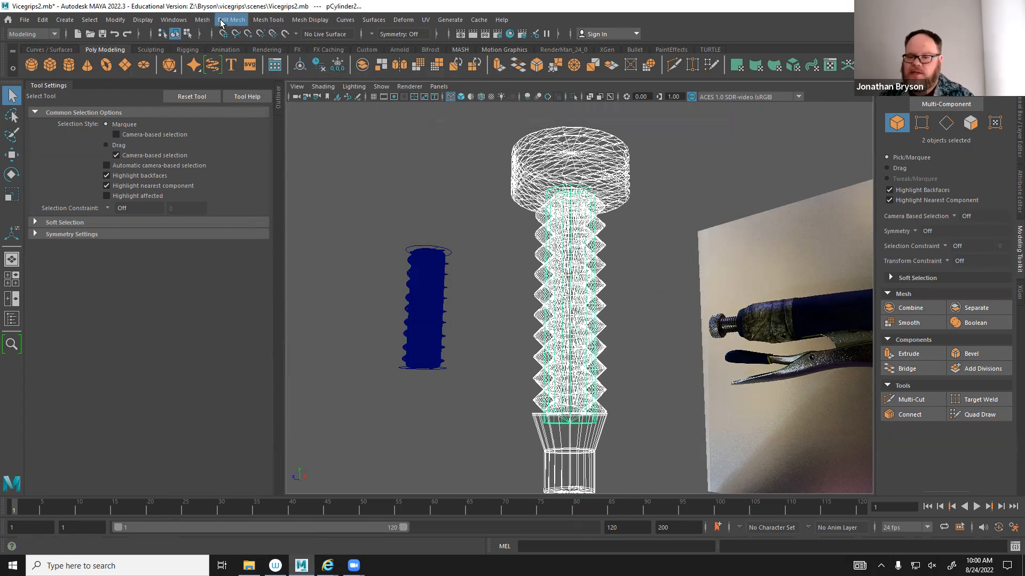
left_click(202, 22)
mouse_move(257, 49)
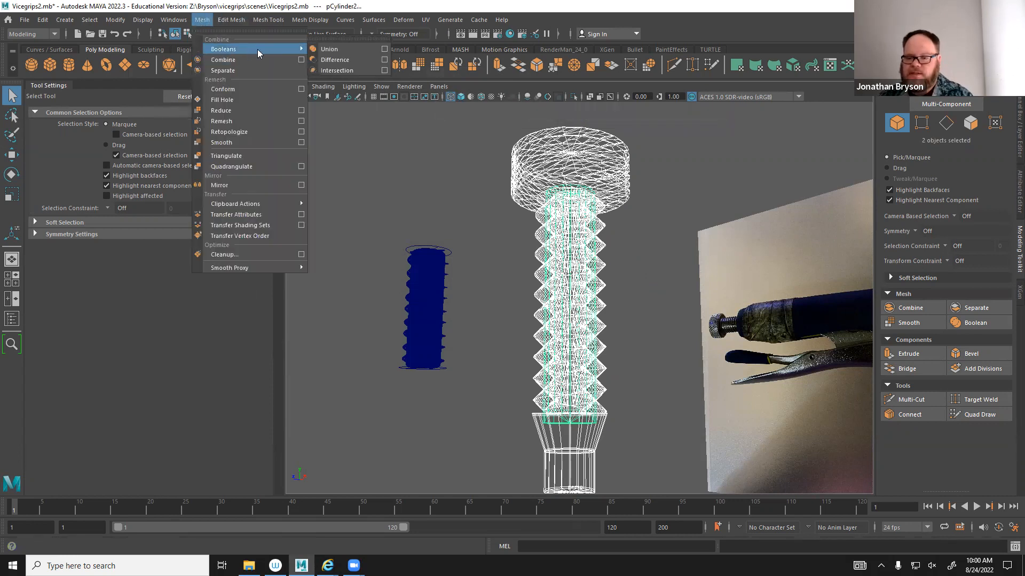
left_click(345, 53)
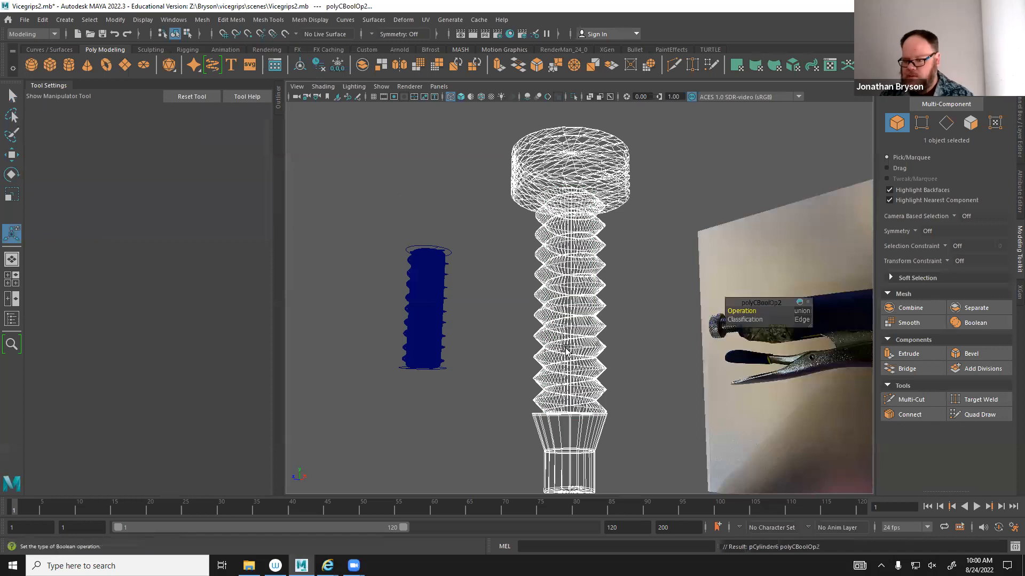
left_click(504, 250)
left_click(528, 203)
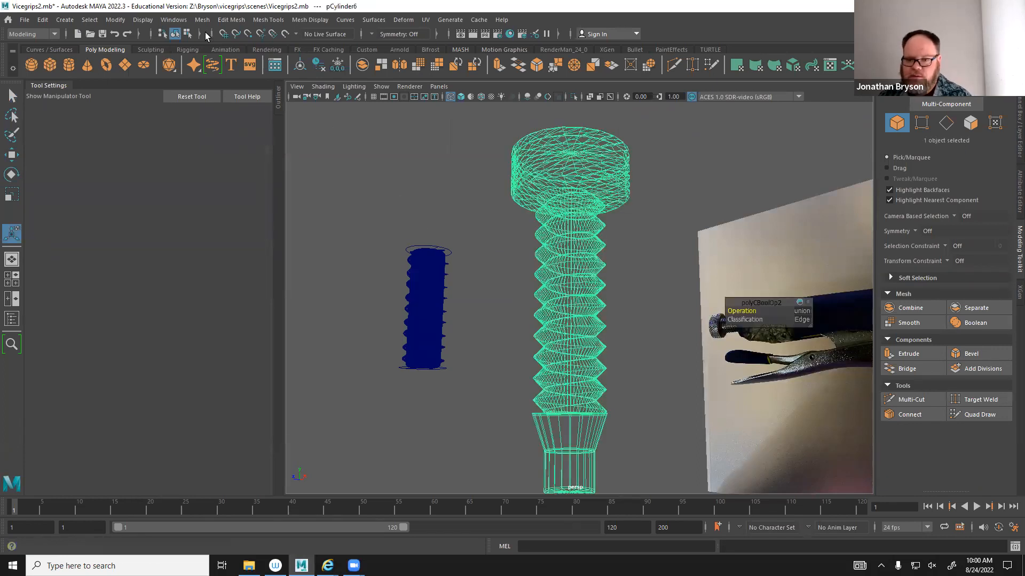
key("5")
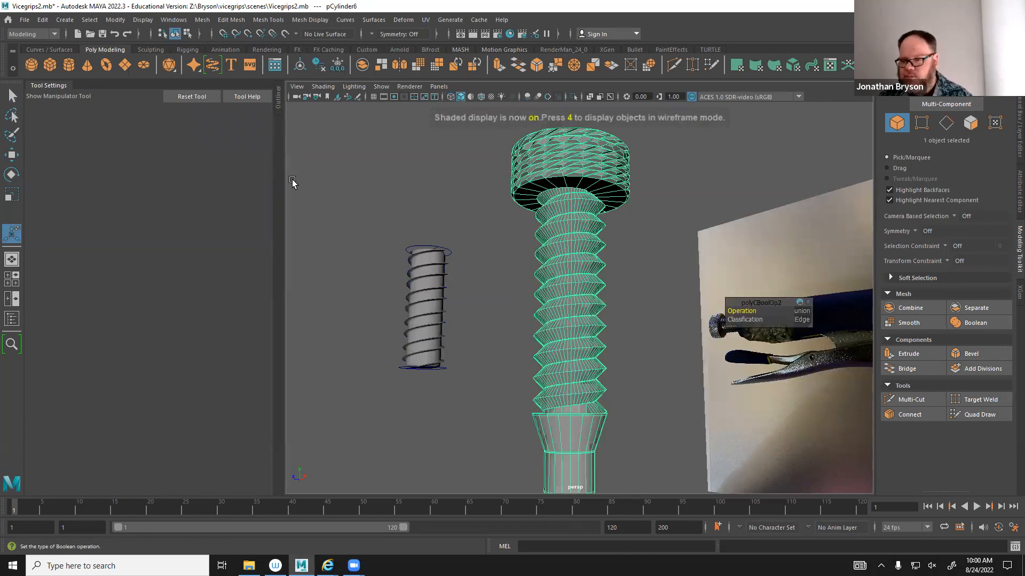
Try to retopologize the united screw mesh with a target face count of 1000 and a tolerance of 10%.
left_click(266, 20)
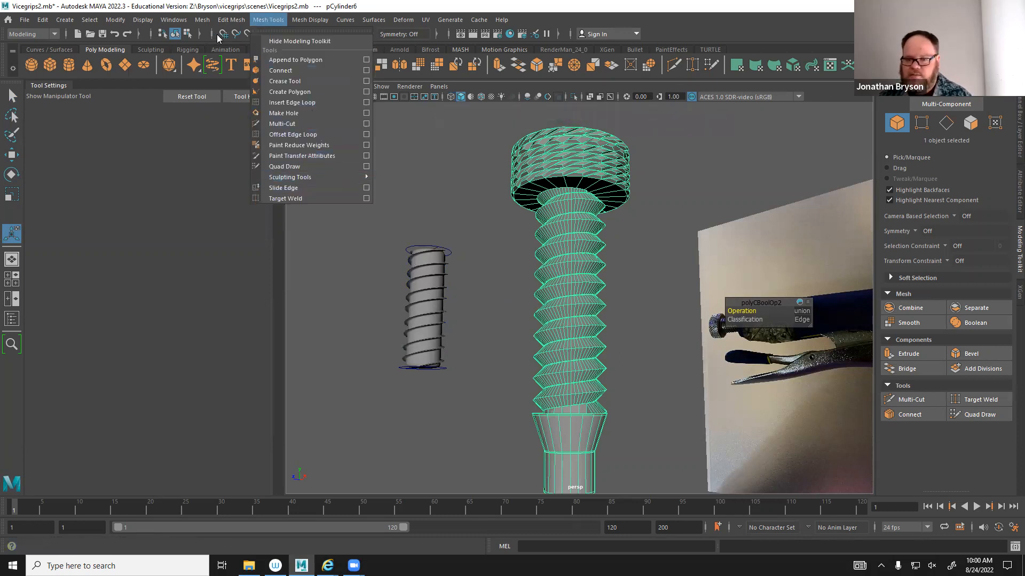
mouse_move(202, 20)
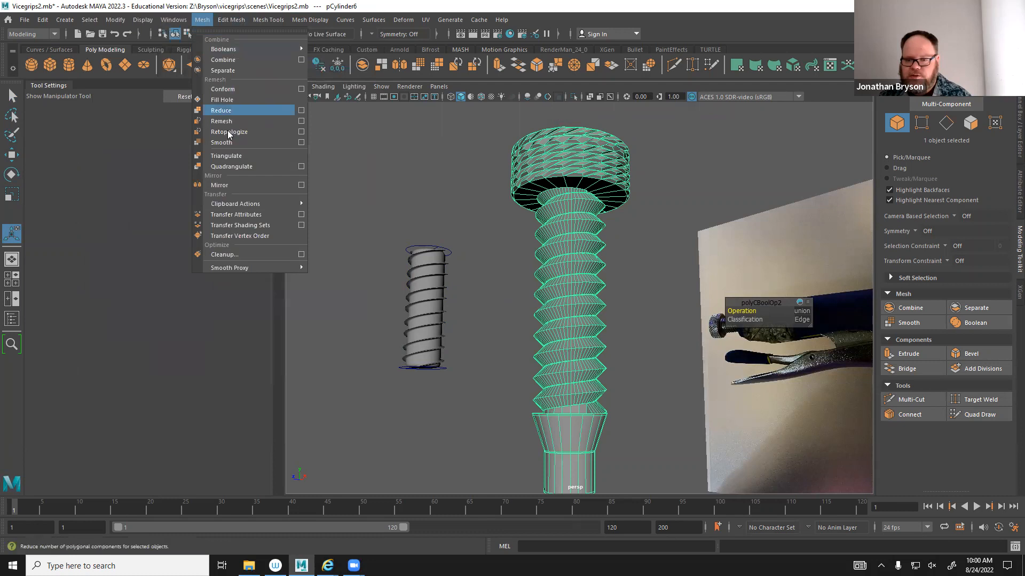
left_click(300, 131)
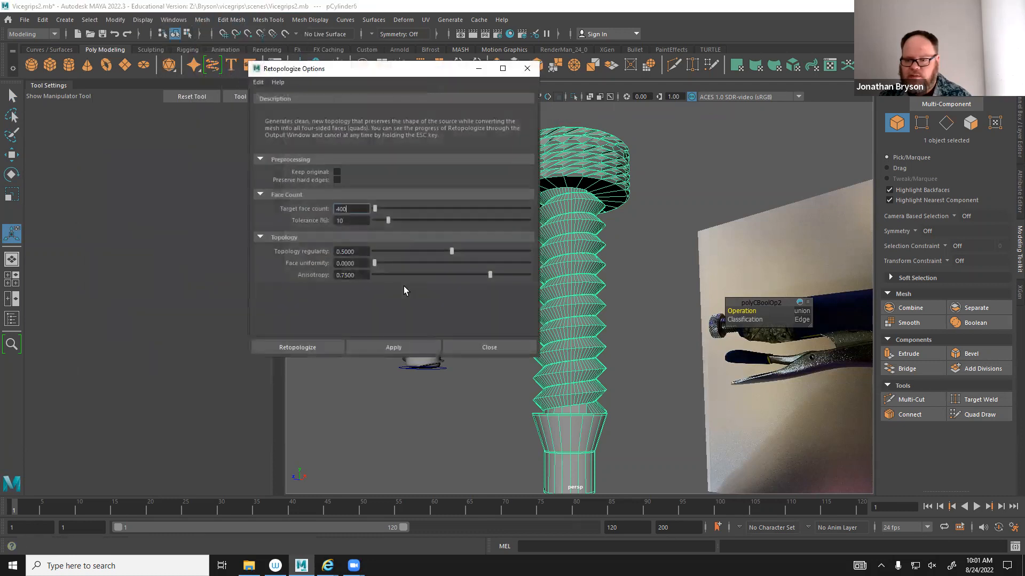
left_click_drag(349, 209, 320, 207)
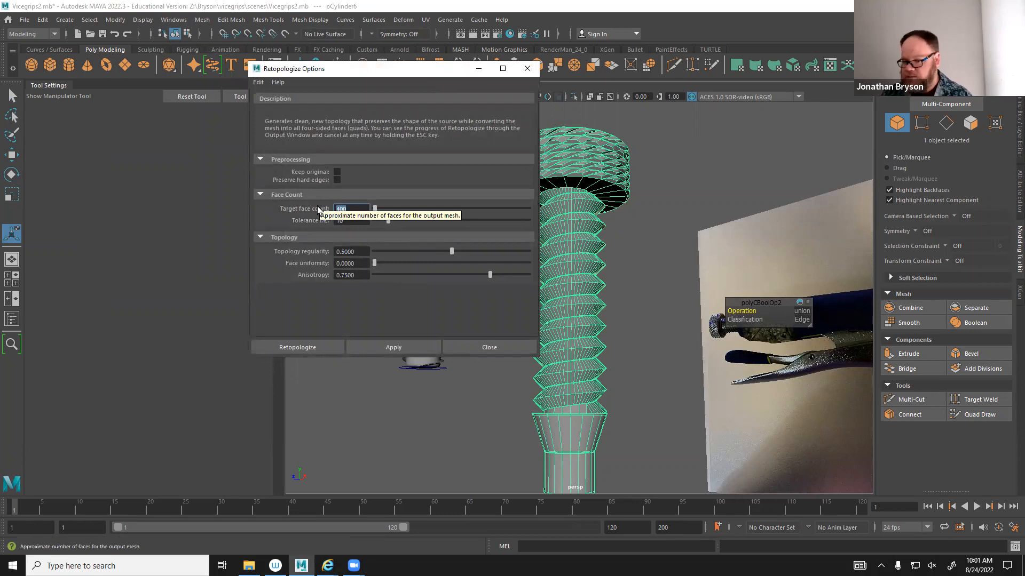
type("1")
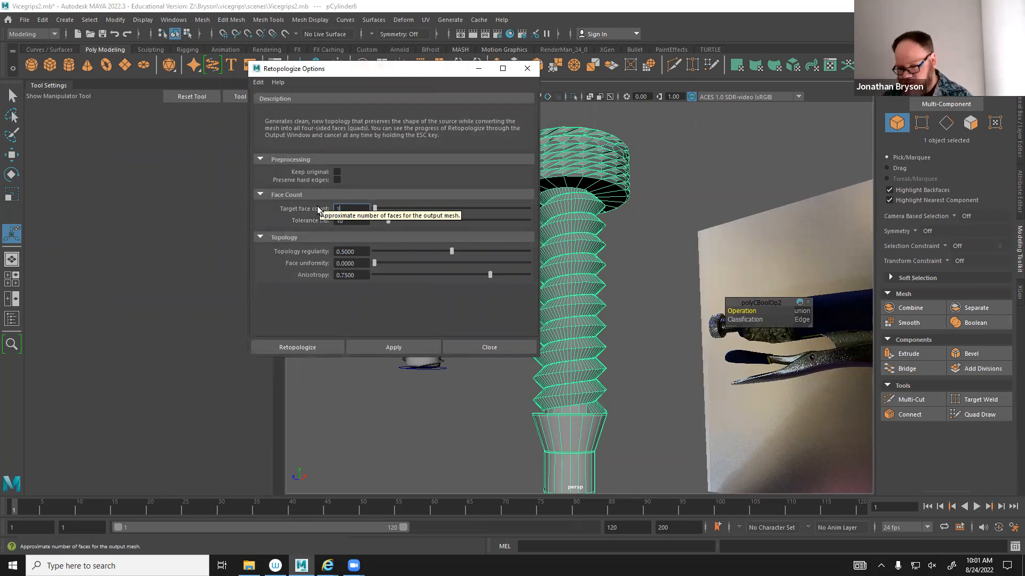
type("000")
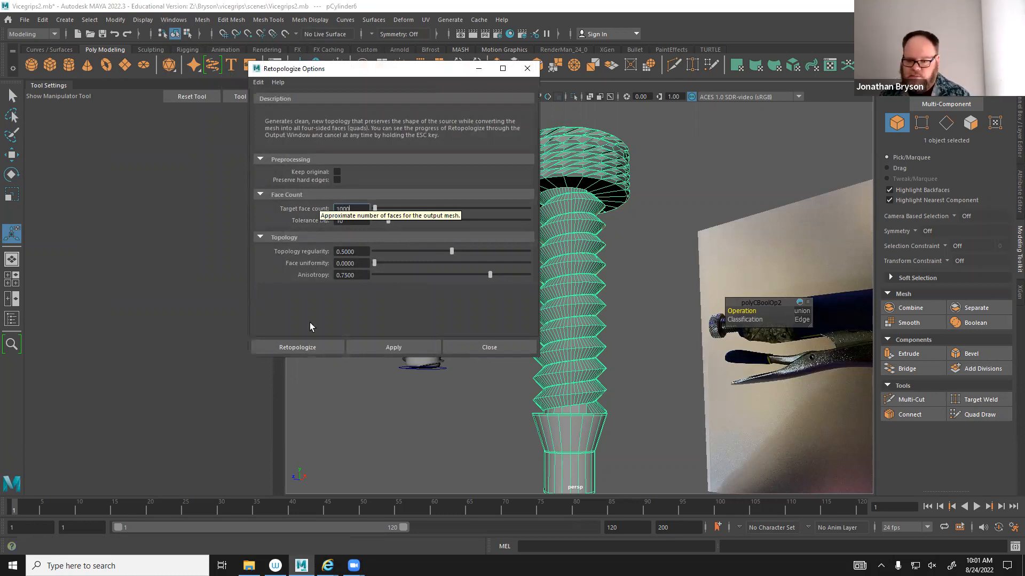
left_click(316, 349)
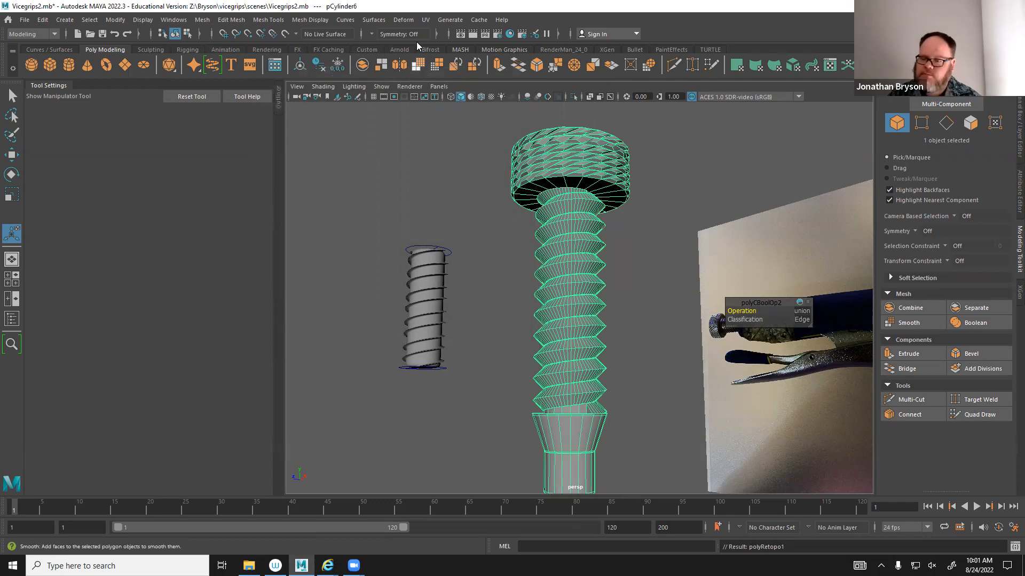
Reselect the screw mesh, display its channels and construction inputs, and delete its history.
left_click(674, 264)
left_click_drag(659, 274, 604, 324, "alt")
left_click(605, 280)
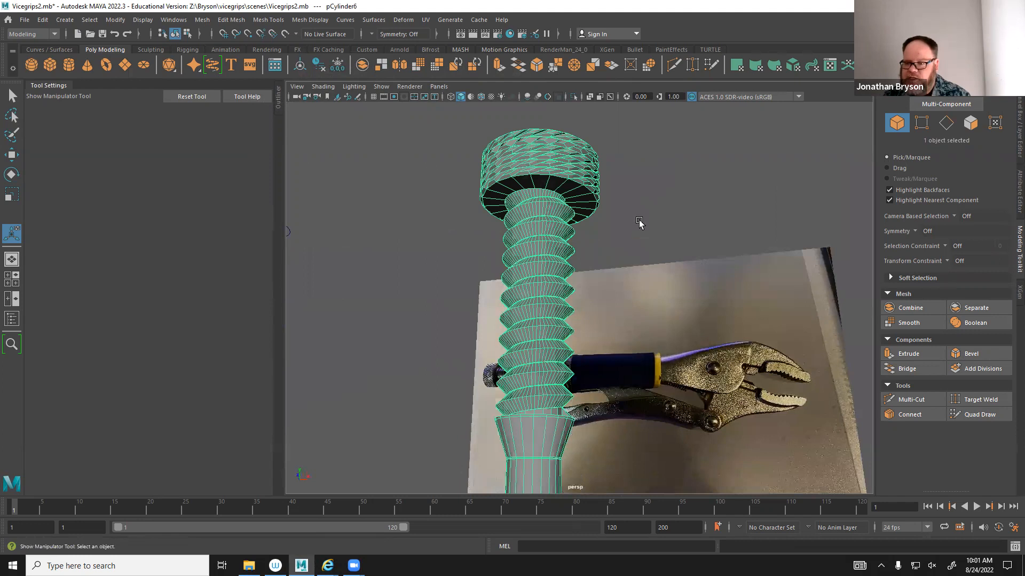
left_click_drag(640, 222, 630, 235, "alt")
left_click(1018, 110)
scroll(863, 247, "down", 3)
scroll(863, 247, "up", 3)
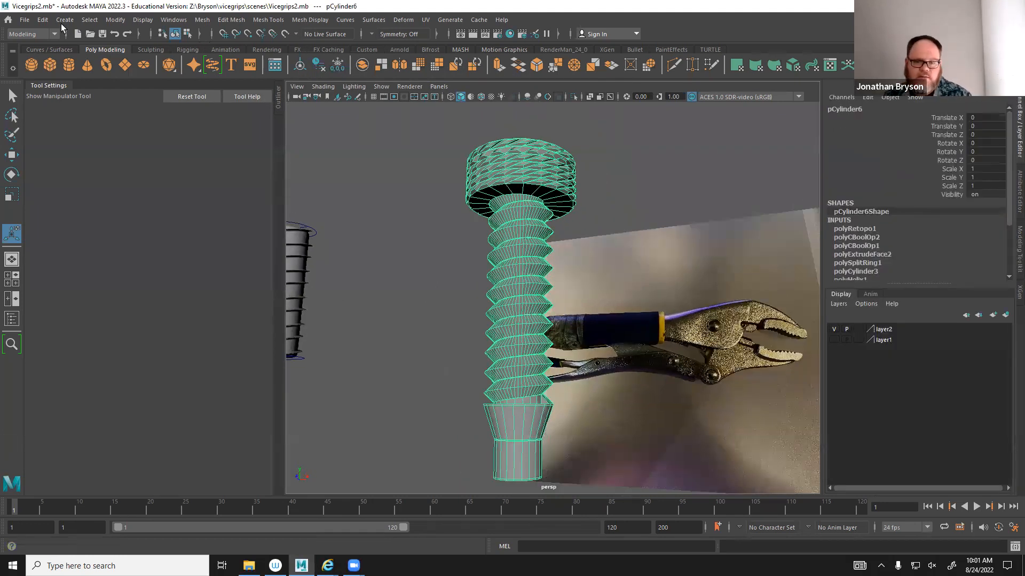
left_click(43, 20)
mouse_move(127, 159)
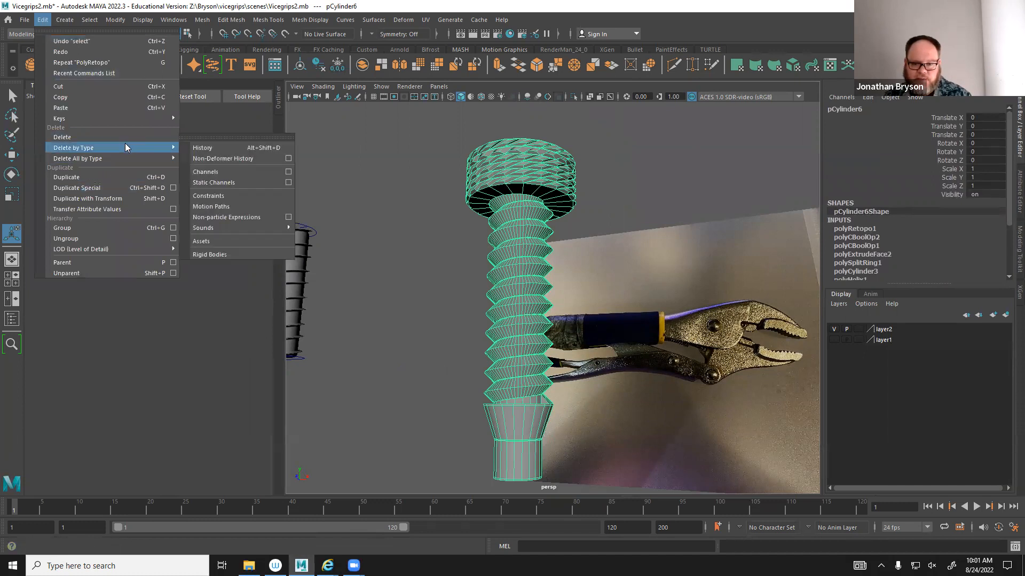
left_click(205, 149)
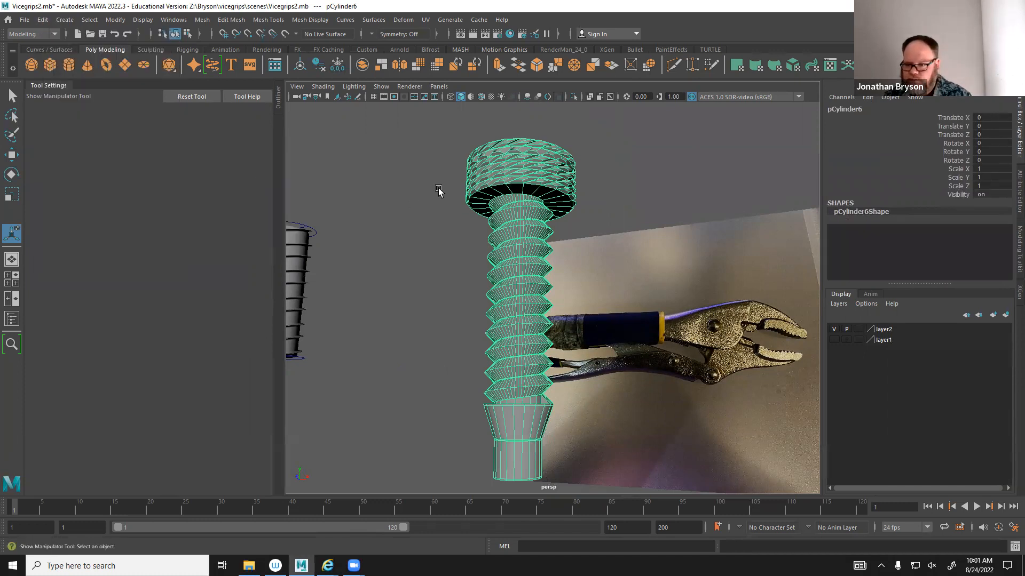
Try to retopologize the screw with a target of 1000 faces and Preserve hard edges turned off.
left_click(193, 20)
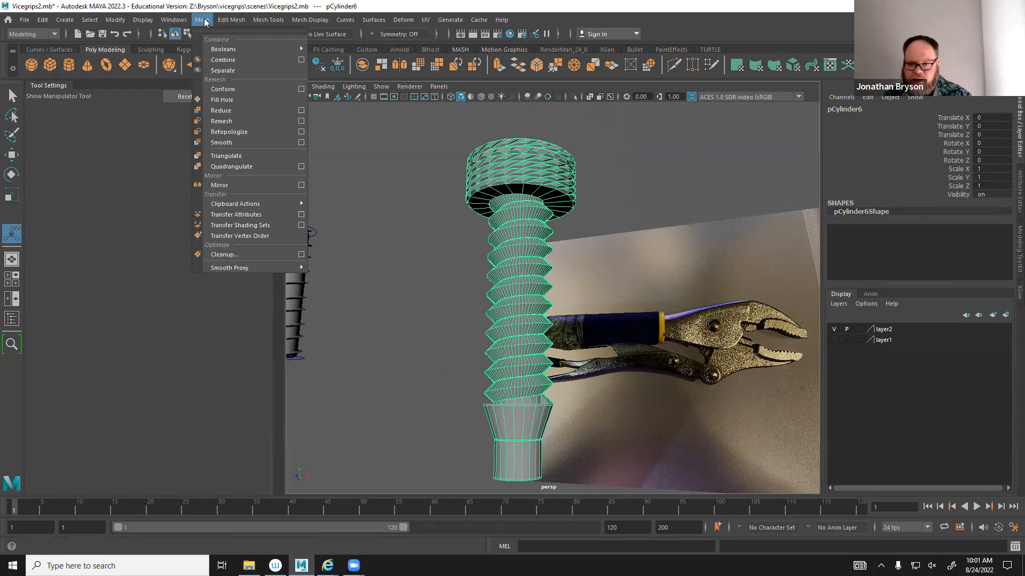
mouse_move(233, 50)
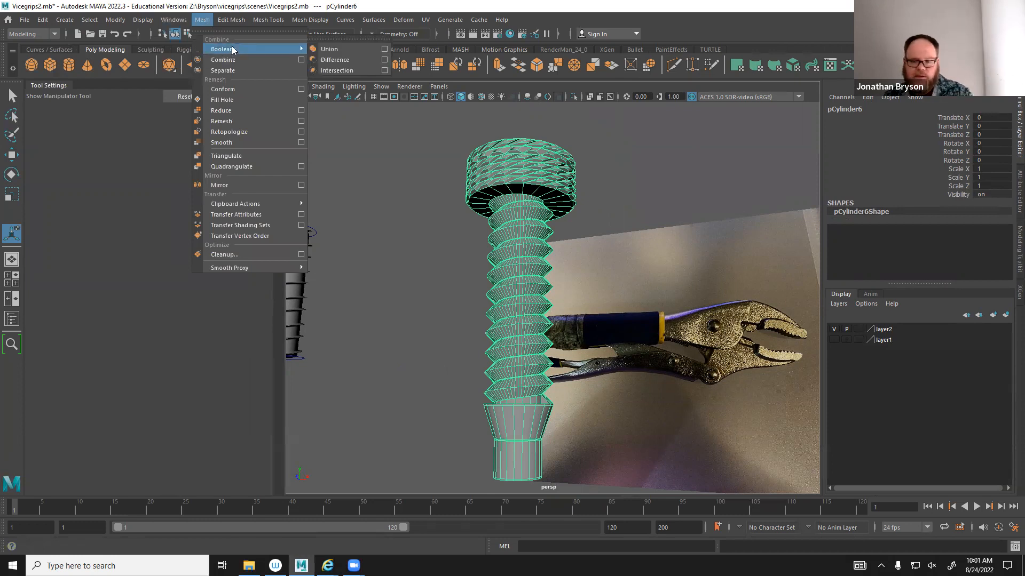
left_click(301, 131)
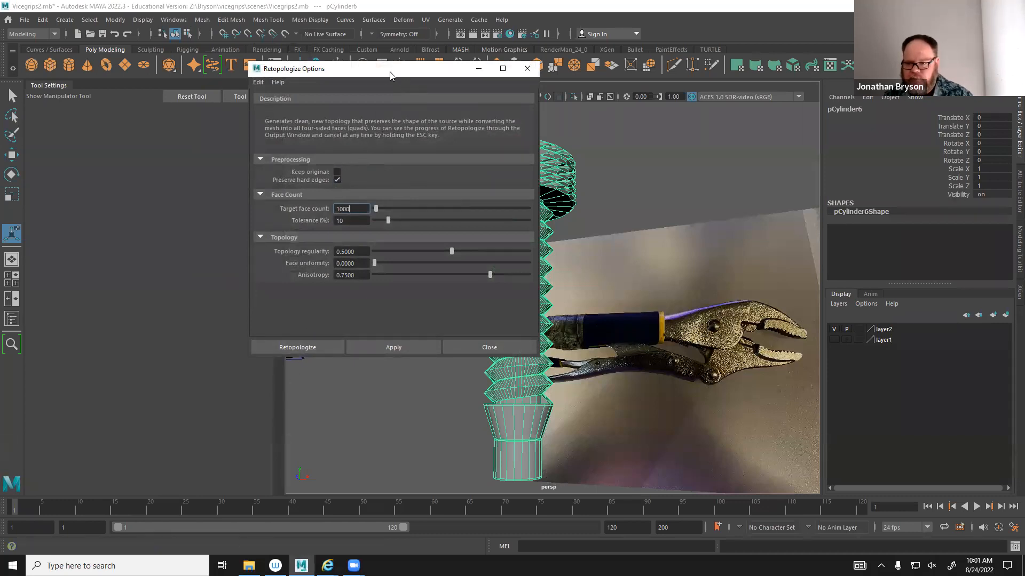
left_click_drag(402, 79, 198, 60)
left_click(133, 161)
left_click(101, 330)
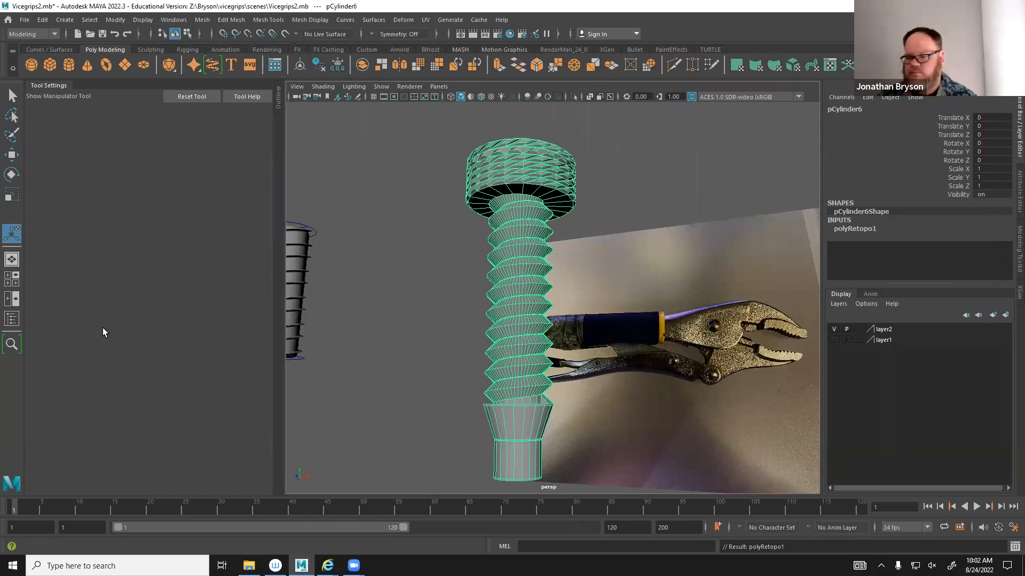
Inspect the screw's thread up close and set the retopology node's Target Face Count to 500.
left_click_drag(484, 292, 640, 374, "alt")
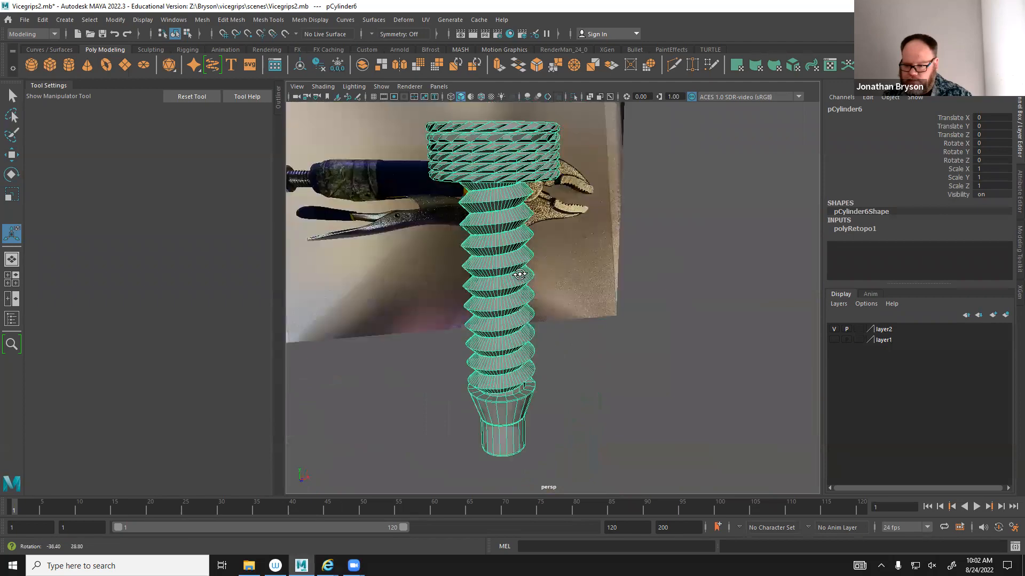
right_click_drag(641, 374, 759, 380, "alt")
left_click_drag(758, 381, 581, 395, "alt")
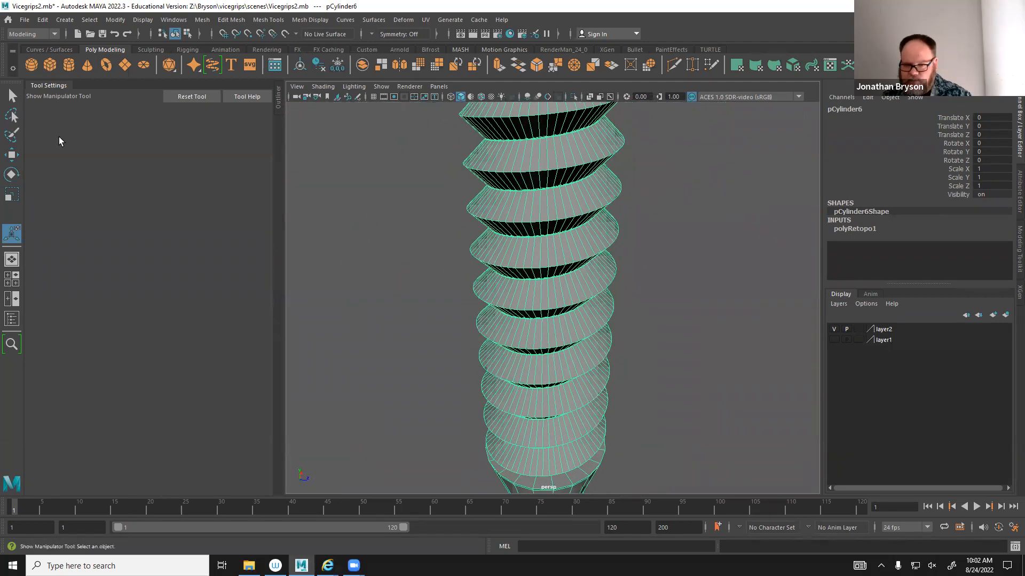
left_click(25, 23)
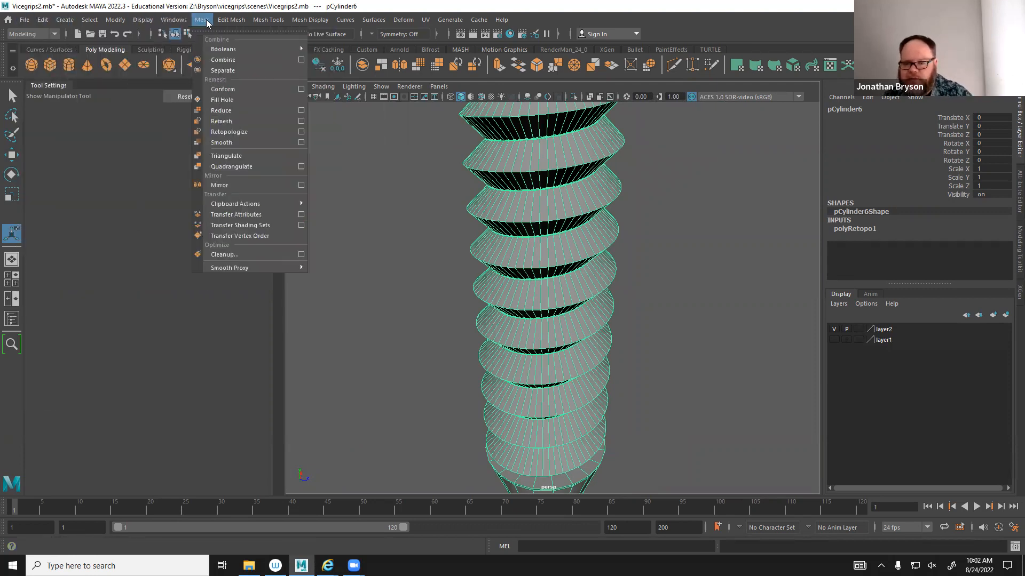
mouse_move(178, 22)
mouse_move(208, 26)
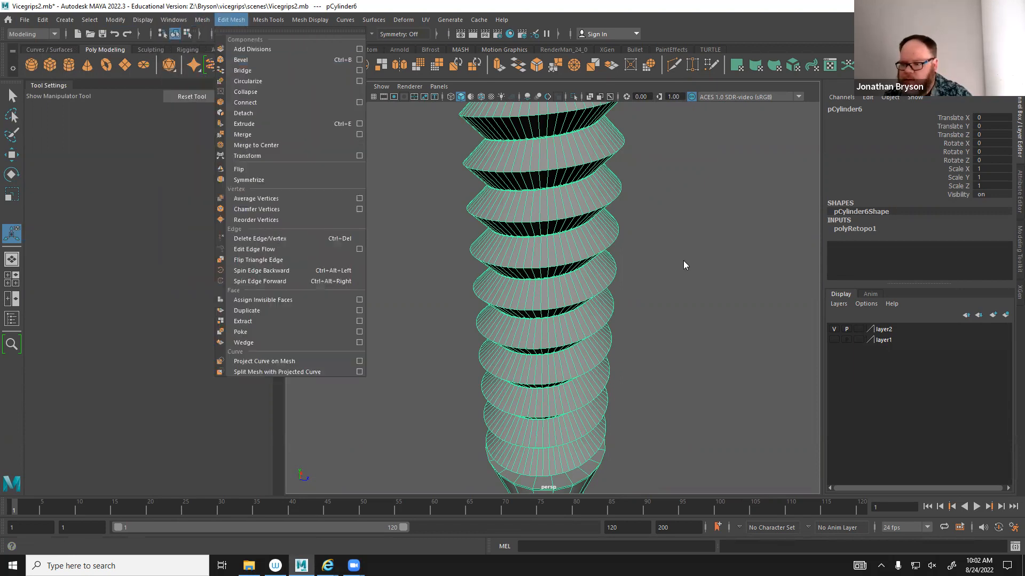
left_click(865, 229)
double_click(979, 237)
type("500")
key("Return")
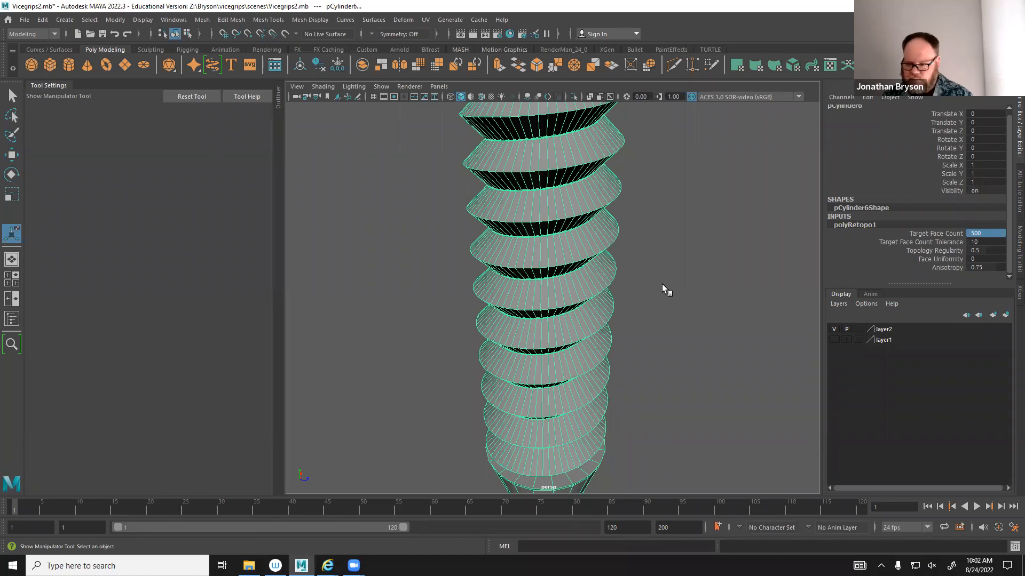
Check the screw from several angles and delete the construction history holding its retopology node.
left_click_drag(621, 201, 569, 268, "alt")
left_click_drag(630, 319, 680, 334, "alt")
right_click_drag(679, 334, 504, 300, "alt")
left_click_drag(503, 300, 494, 306, "alt")
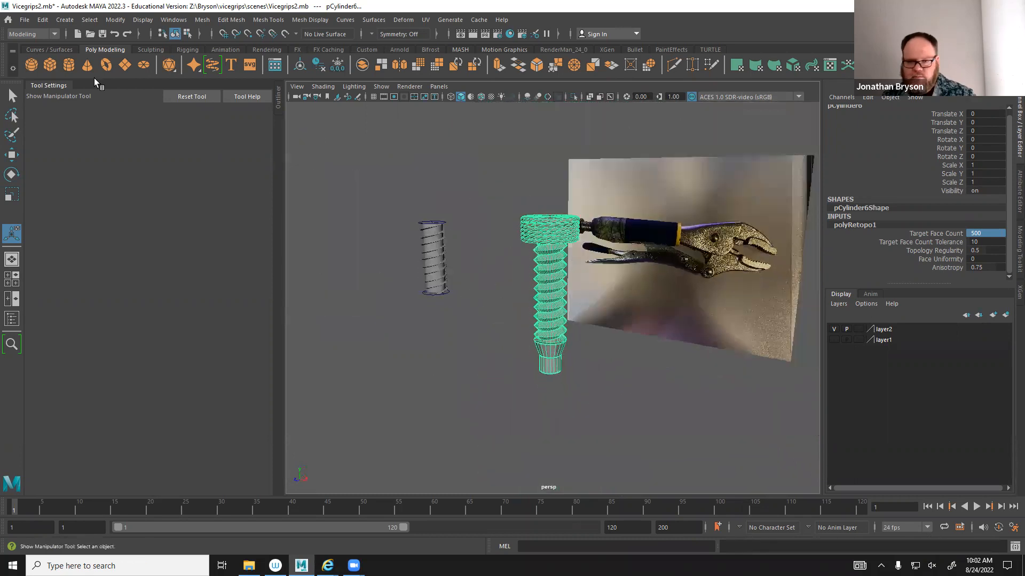
left_click(49, 21)
mouse_move(113, 23)
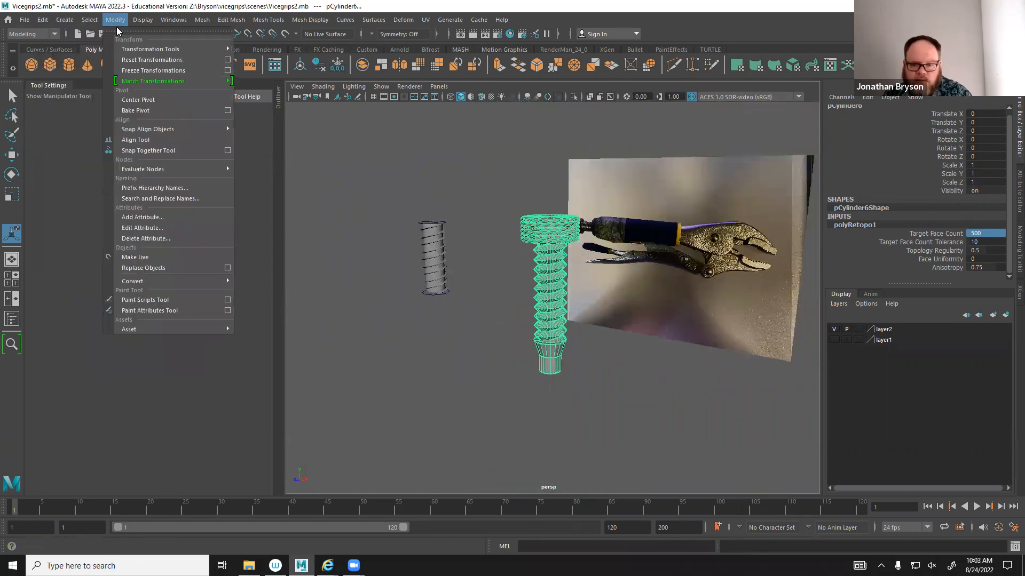
mouse_move(45, 22)
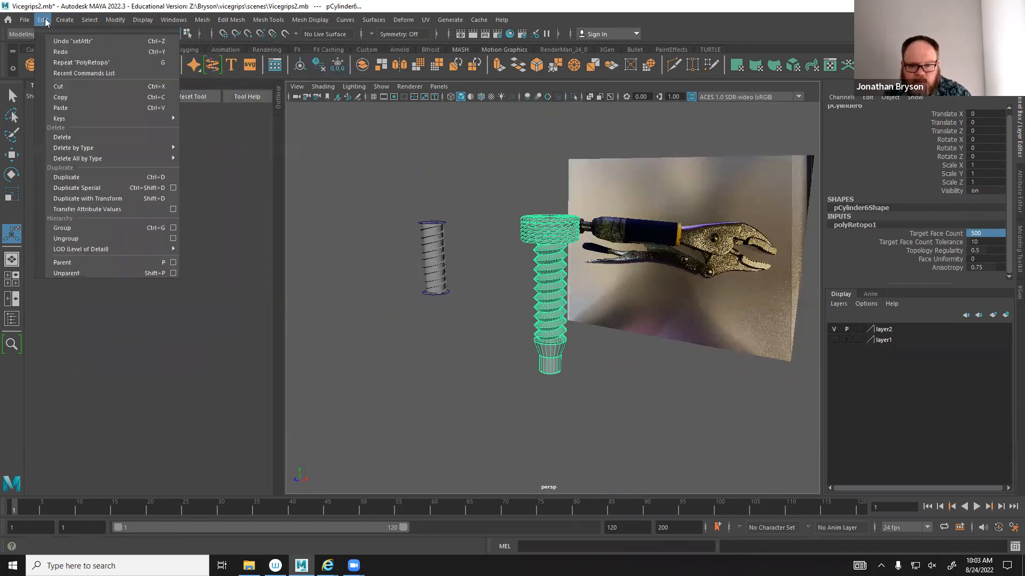
mouse_move(148, 158)
left_click(194, 167)
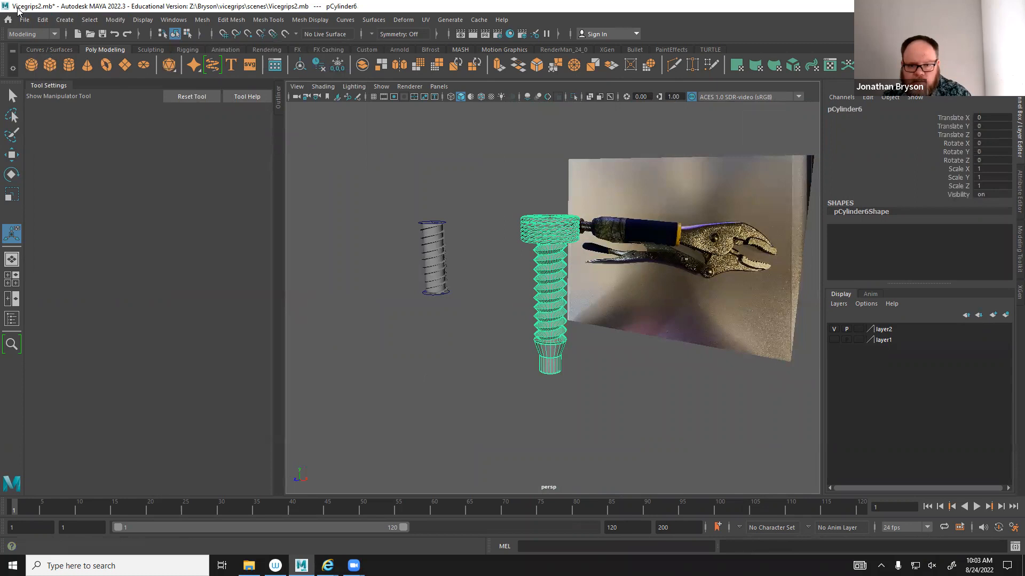
Try to retopologize the screw with a target face count of 450 and a tolerance of 10%, and inspect the mesh.
left_click(202, 20)
mouse_move(231, 20)
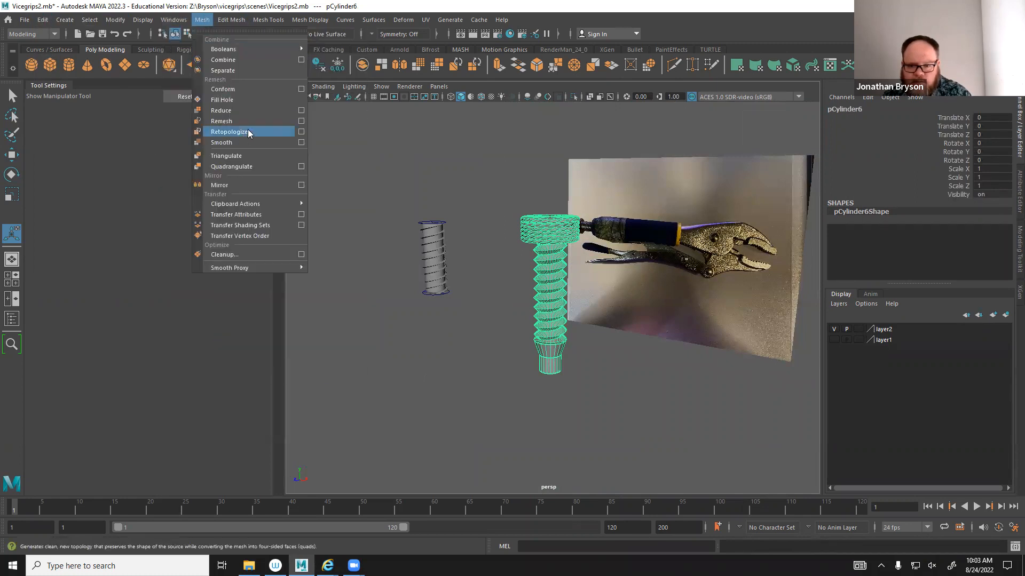
left_click(302, 131)
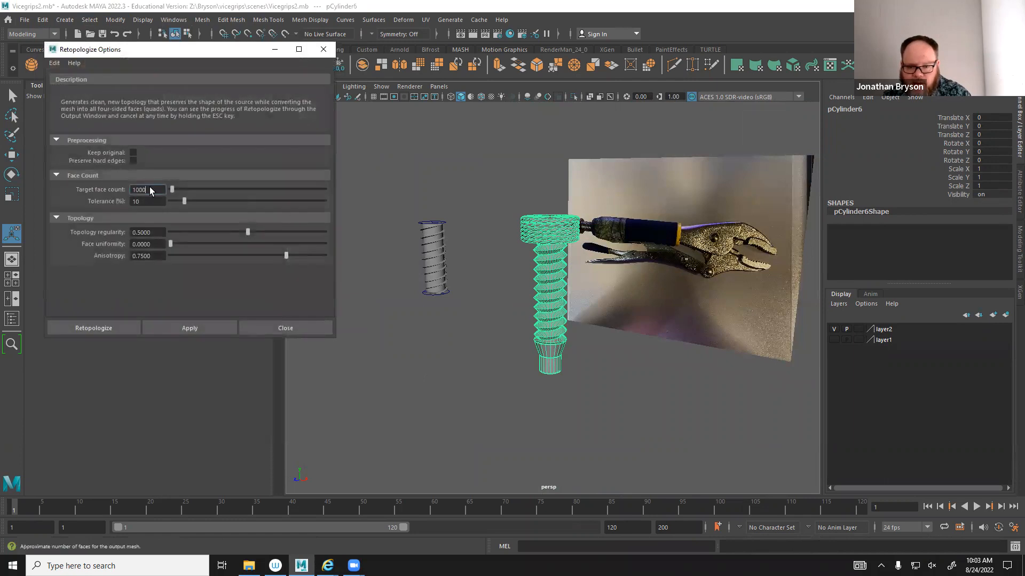
type("4")
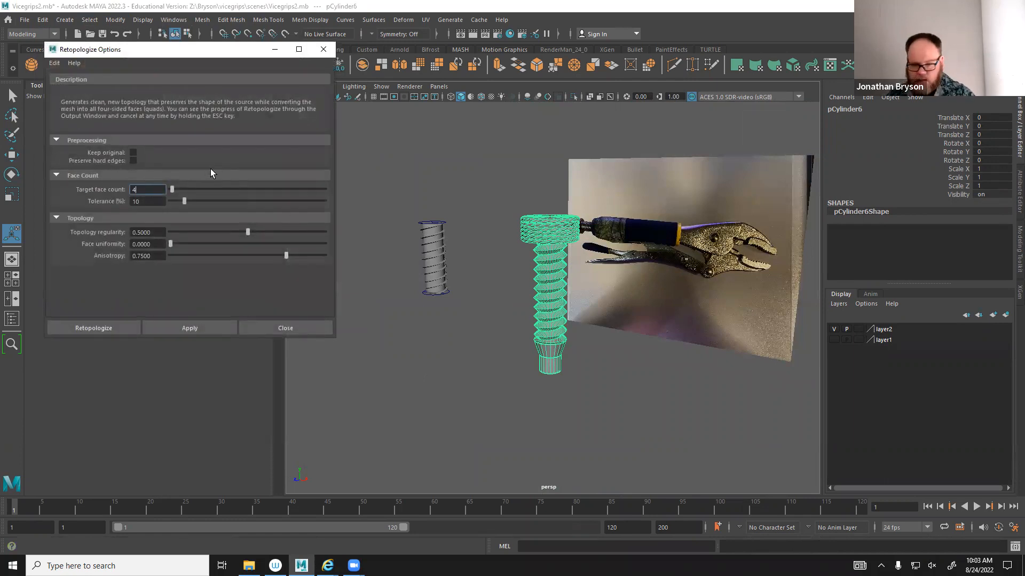
type("50")
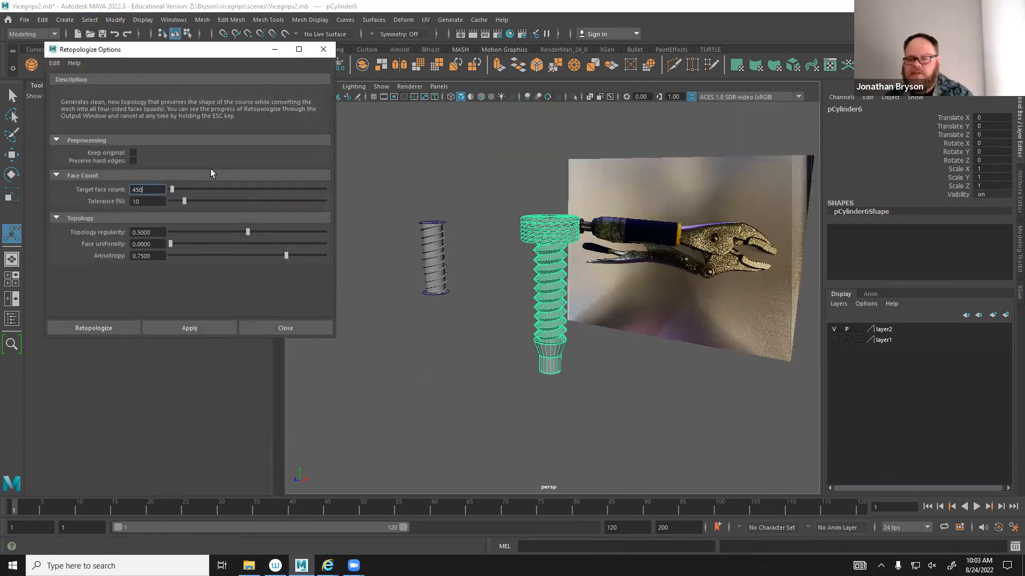
left_click(93, 328)
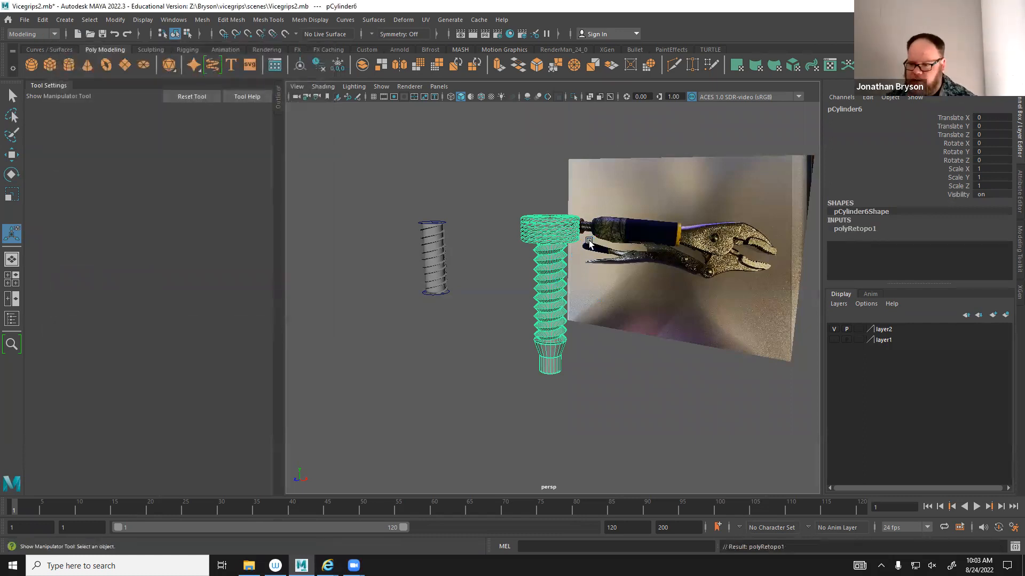
left_click_drag(522, 364, 555, 319, "alt")
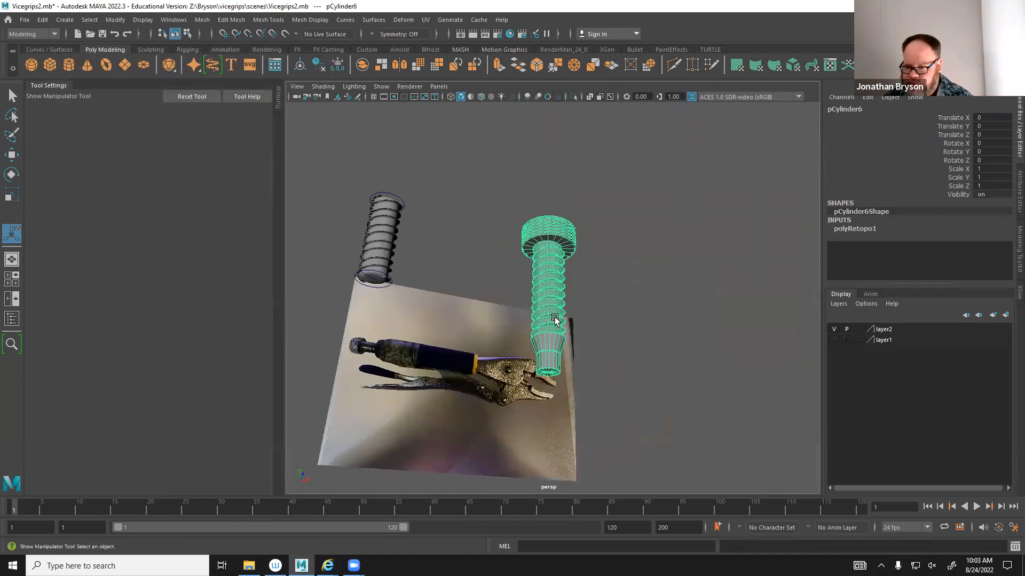
right_click_drag(555, 319, 622, 356, "alt")
left_click_drag(622, 356, 570, 381, "alt")
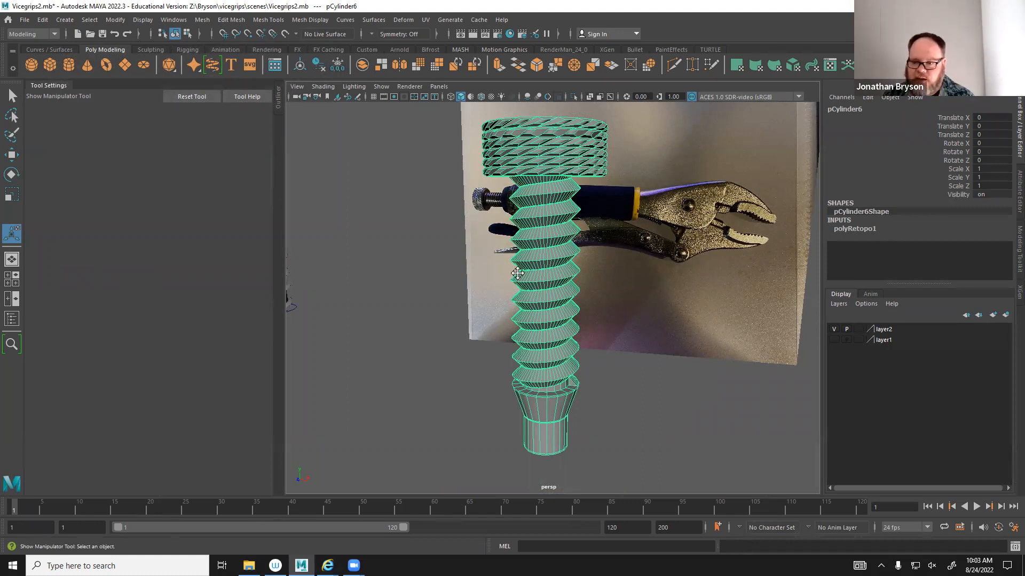
Create a polygon sphere, move it clear of the screw and scale it uniformly to about 4.89.
key("a")
left_click(42, 20)
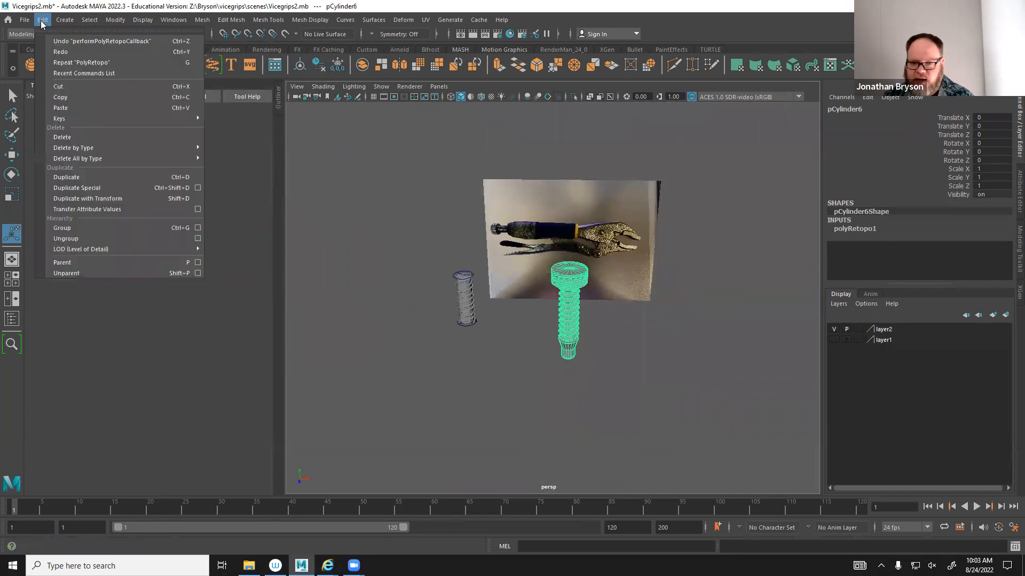
mouse_move(62, 23)
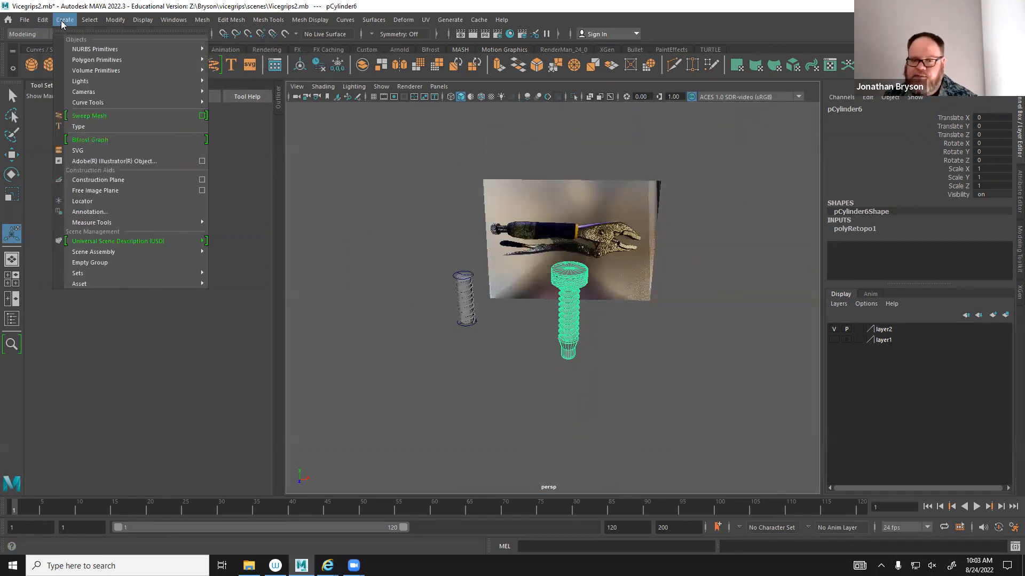
mouse_move(109, 25)
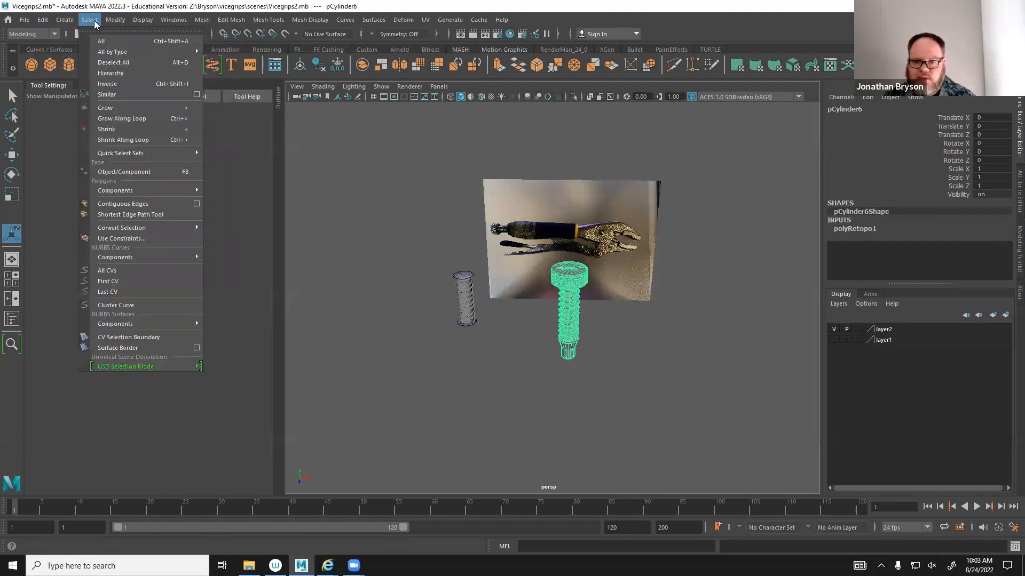
mouse_move(87, 60)
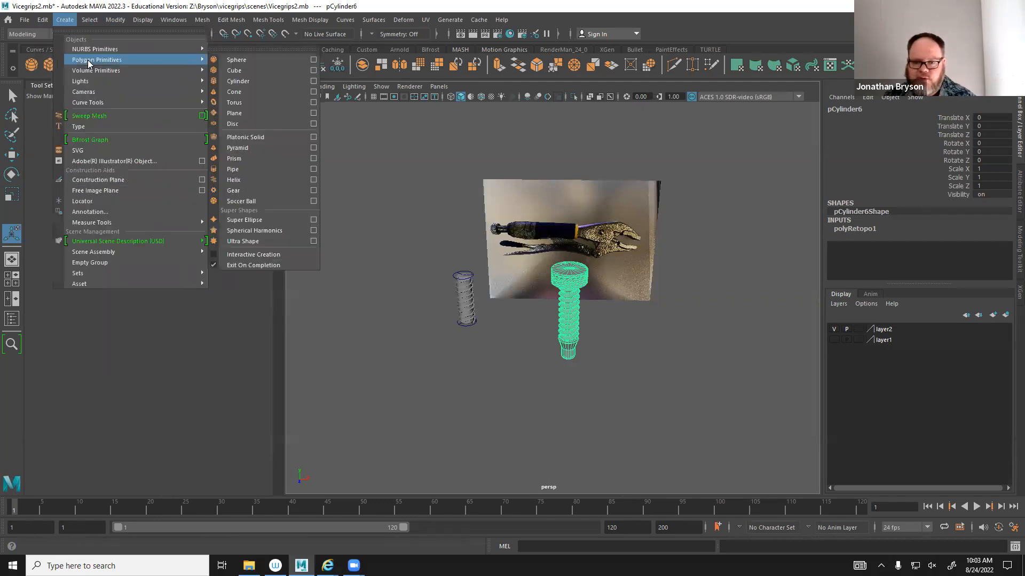
left_click(257, 59)
scroll(534, 362, "up", 5)
key("w")
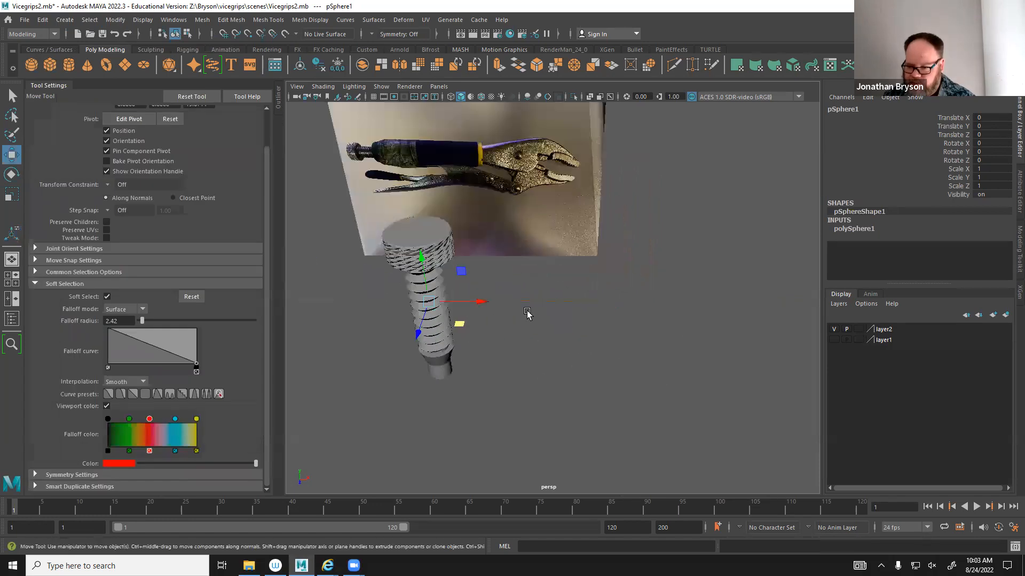
left_click_drag(478, 302, 711, 340)
key("r")
Duplicate the sphere twice and arrange the copies into an overlapping cluster of three, with all three selected.
key("ctrl+d")
key("w")
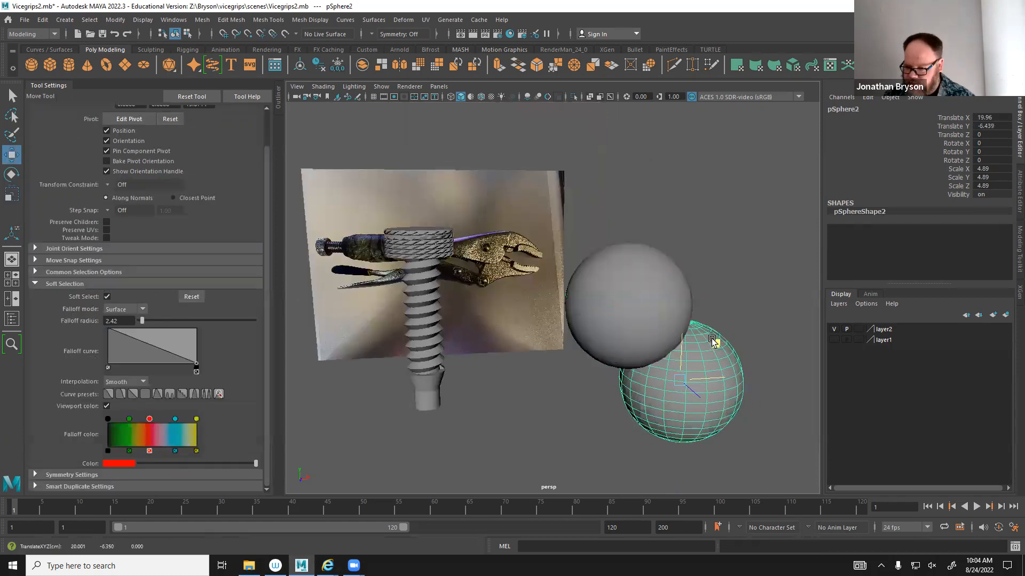
key("ctrl+d")
left_click_drag(679, 380, 668, 262)
key("ctrl+z")
left_click_drag(677, 384, 598, 200, "alt")
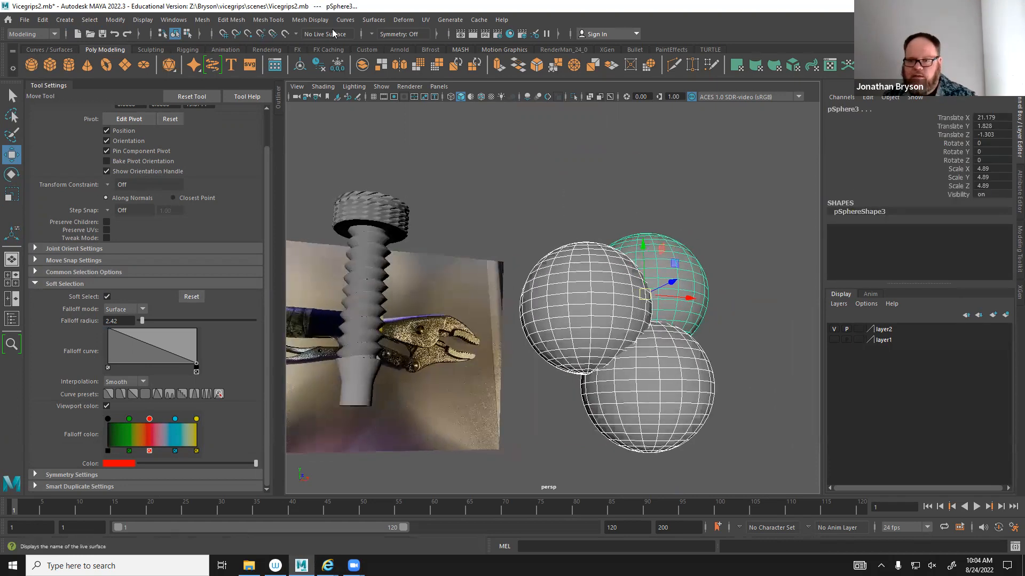
Unite the three overlapping spheres with a Boolean Union and delete the merged mesh's construction history.
left_click(202, 20)
mouse_move(243, 54)
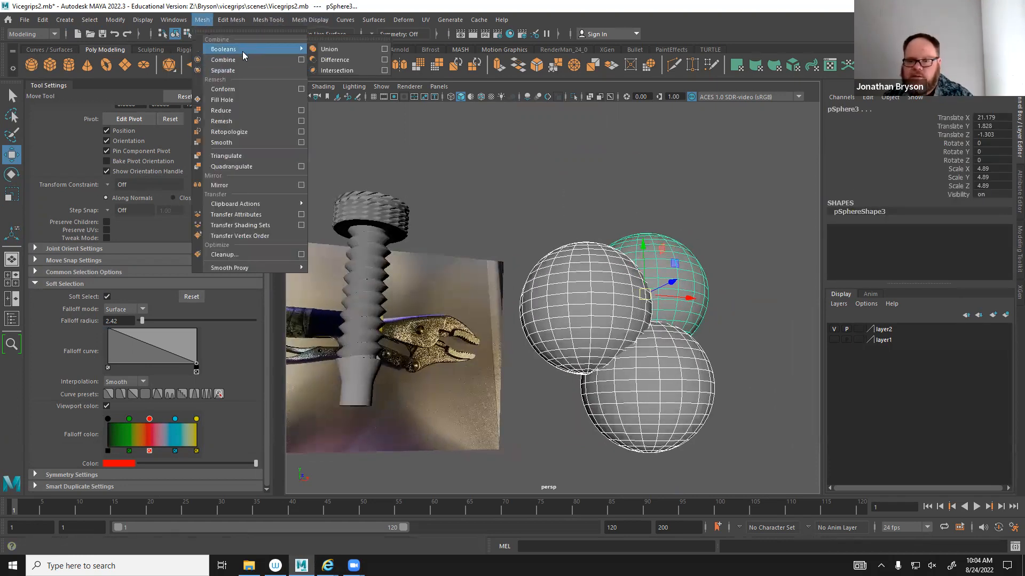
left_click(329, 49)
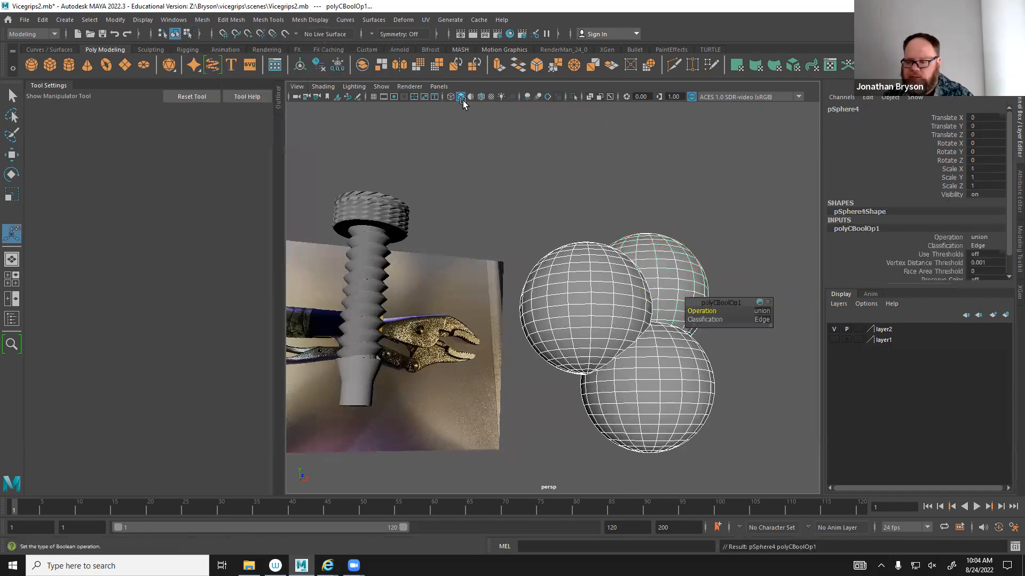
left_click(630, 206)
left_click(660, 280)
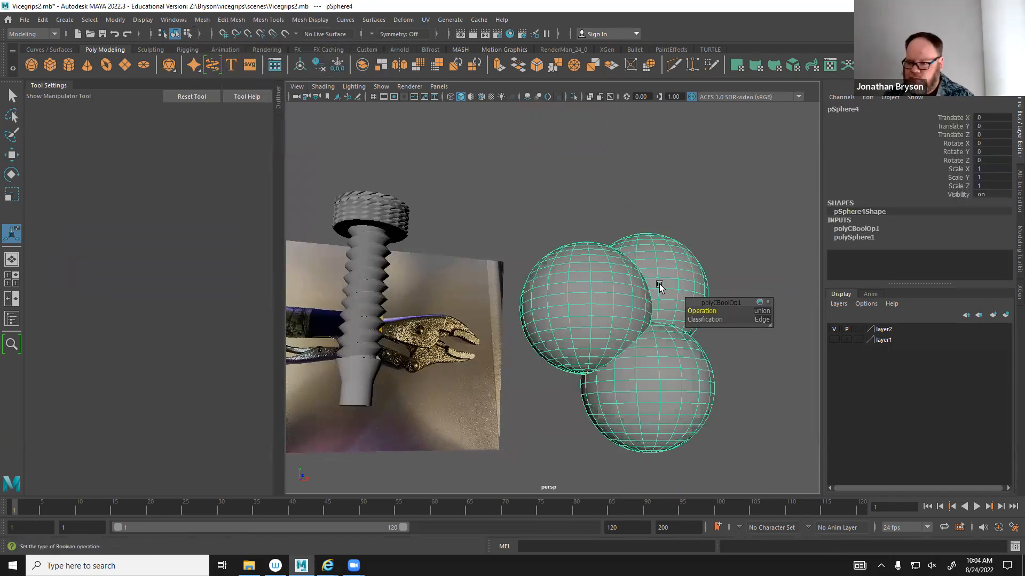
left_click(39, 22)
mouse_move(106, 149)
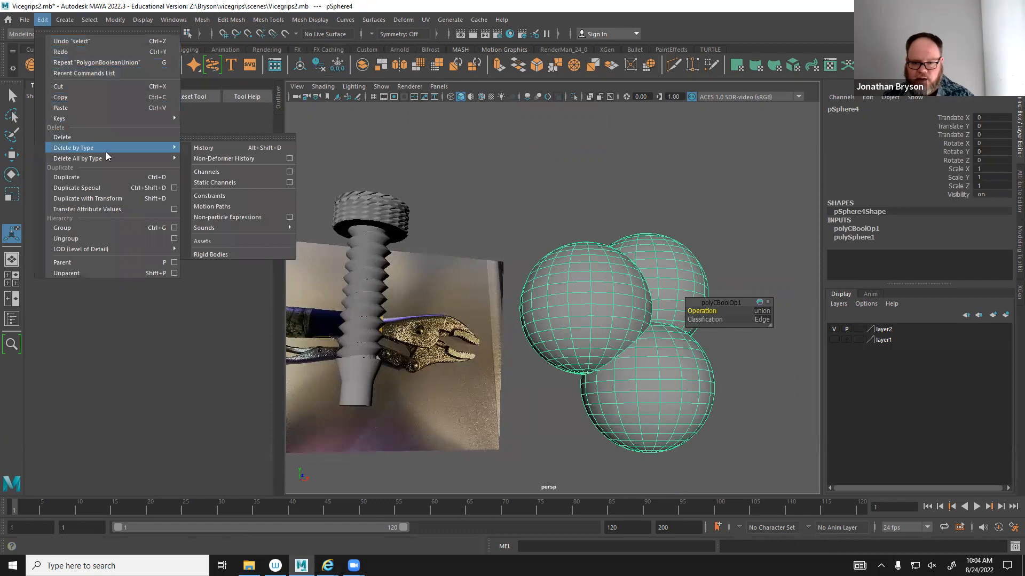
left_click(211, 149)
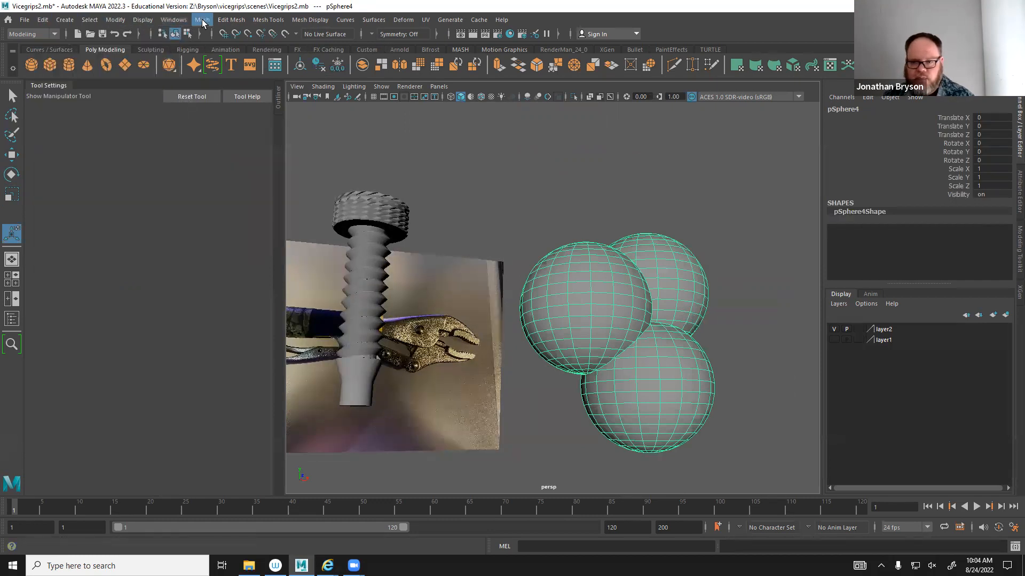
Retopologize the merged spheres with a target face count of 400 and a tolerance of 10%.
left_click(202, 20)
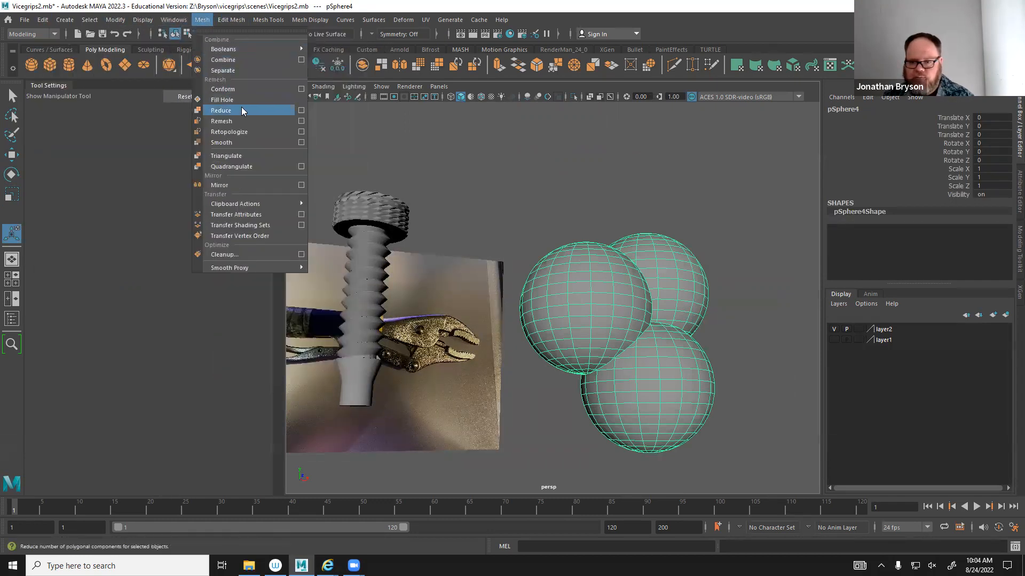
left_click(302, 133)
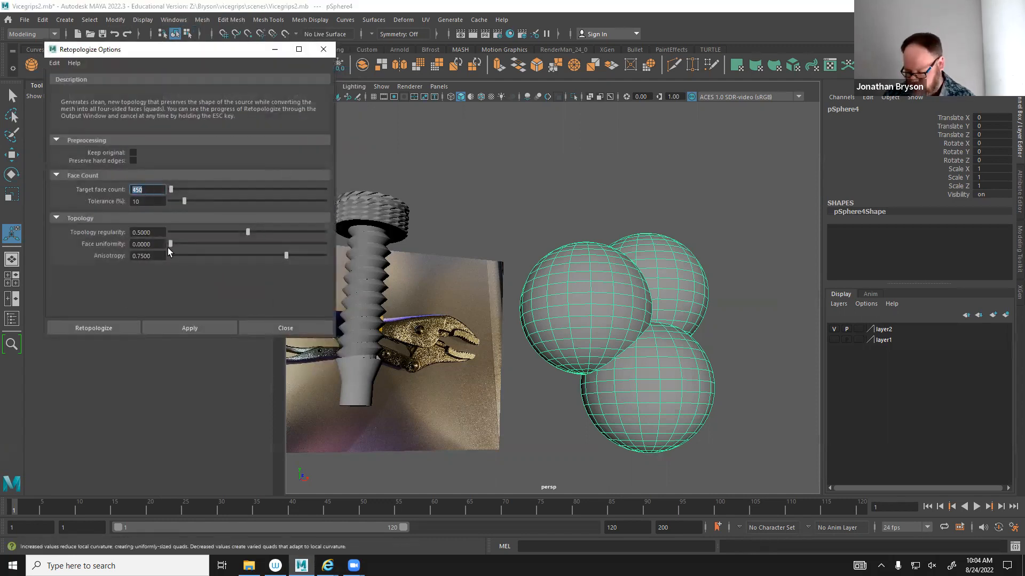
type("400")
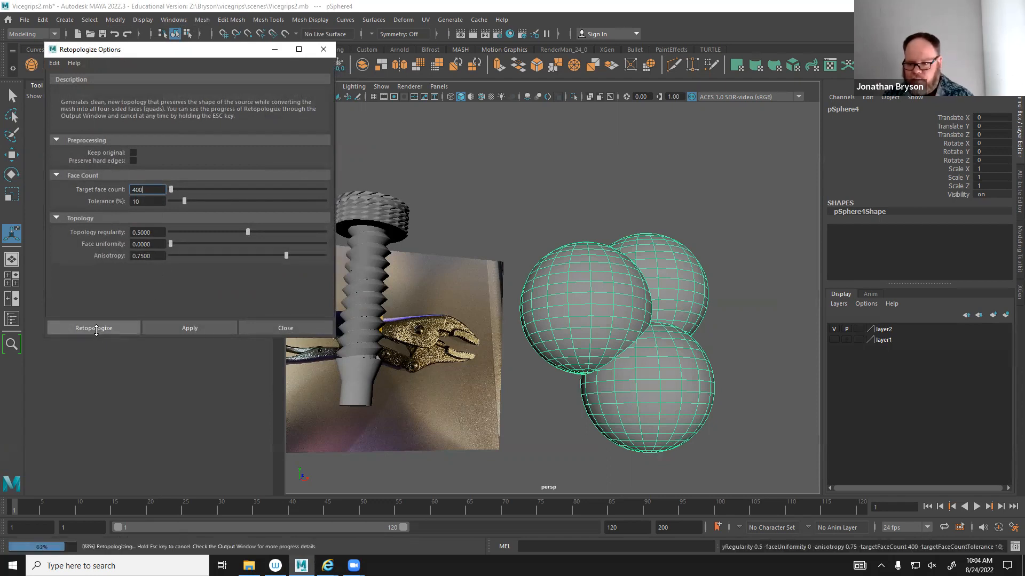
left_click(93, 328)
left_click_drag(571, 275, 600, 321, "alt")
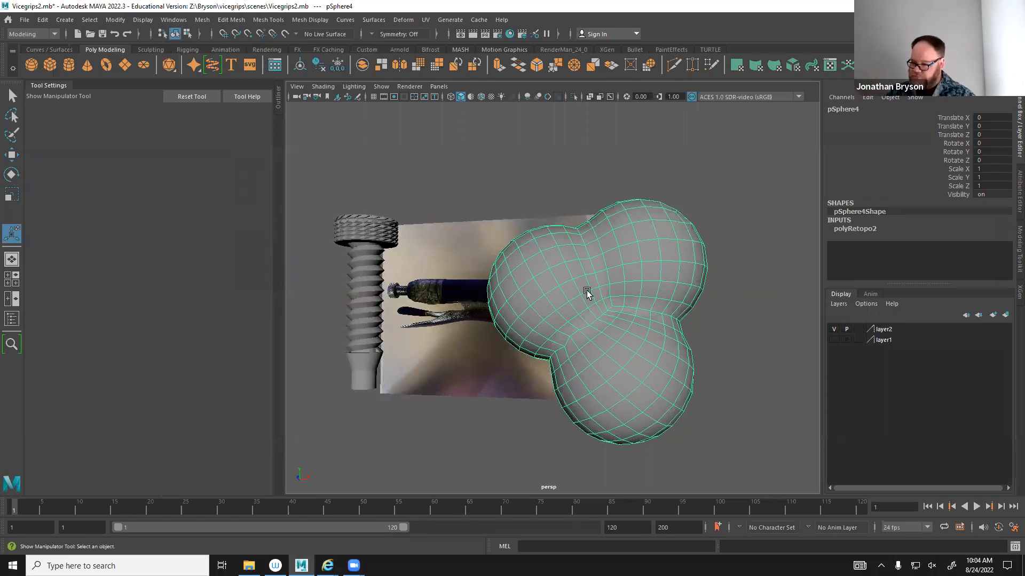
left_click_drag(629, 277, 360, 336, "alt")
Examine the screw's retopologized mesh up close along the thread and underneath the knurled head.
left_click(360, 315)
key("f")
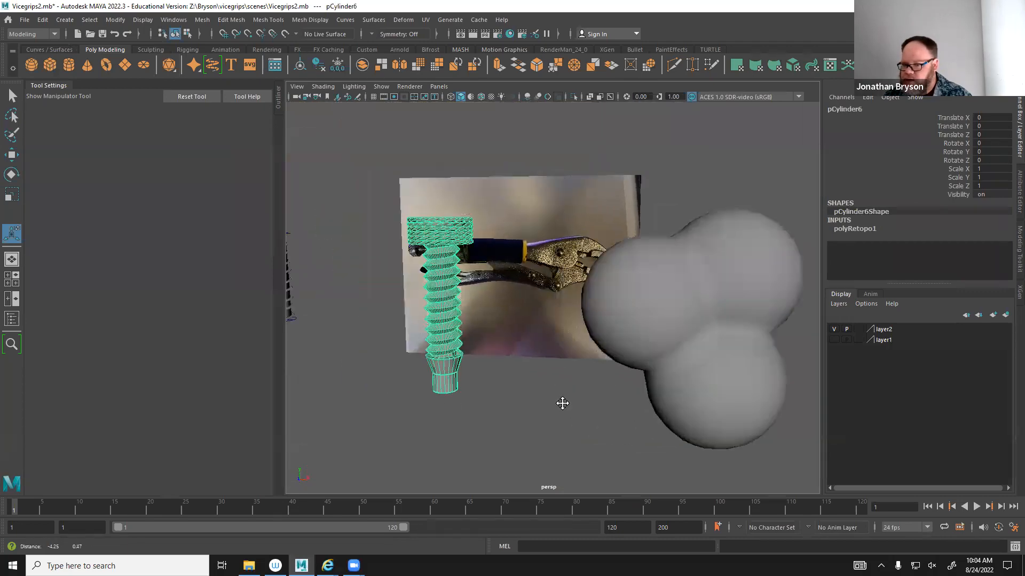
middle_click_drag(619, 274, 698, 318, "alt")
right_click_drag(698, 318, 537, 361, "alt")
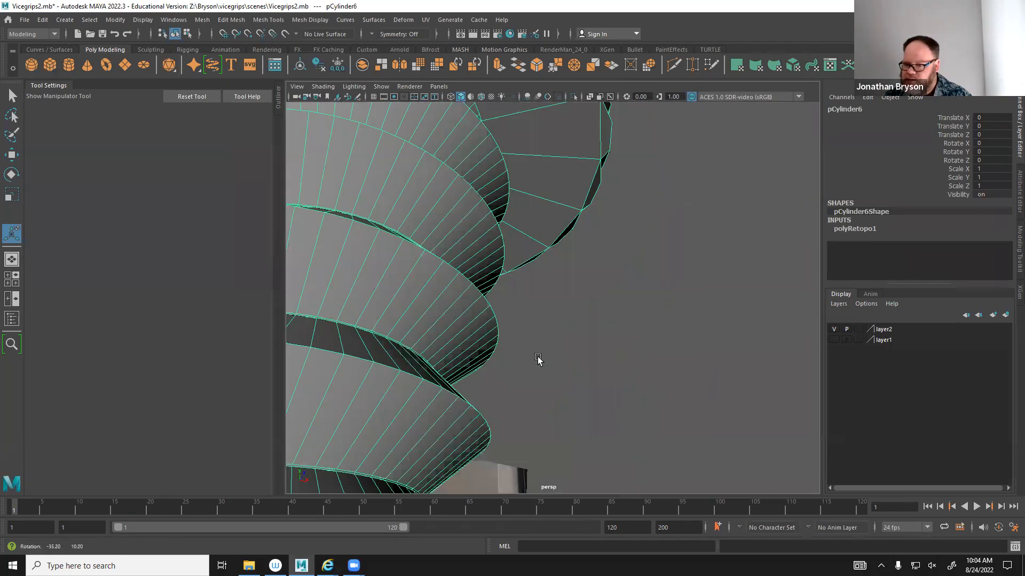
left_click_drag(537, 362, 489, 347, "alt")
middle_click_drag(489, 347, 606, 331, "alt")
right_click_drag(607, 330, 514, 193, "alt")
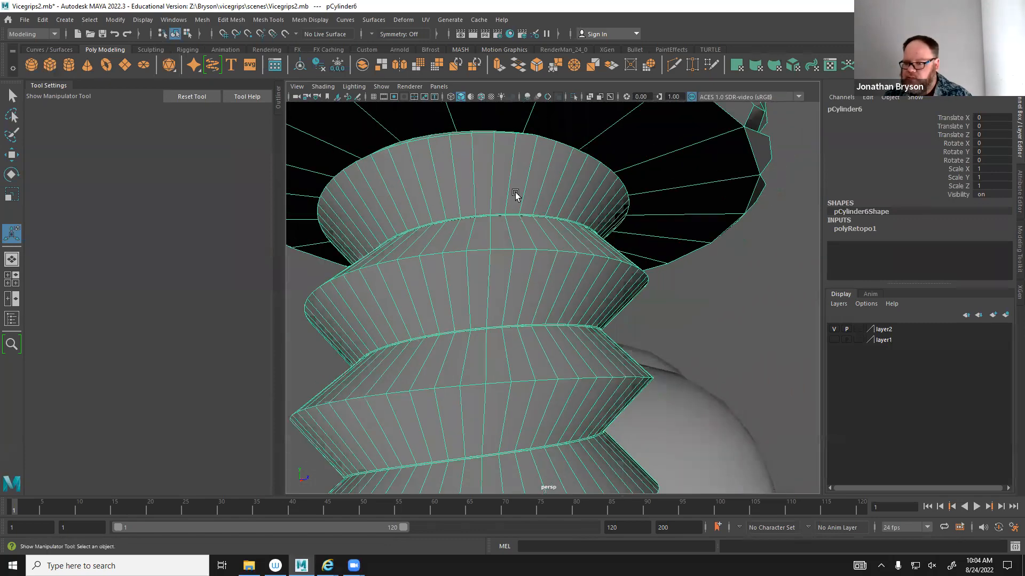
middle_click_drag(389, 172, 457, 287, "alt")
left_click_drag(457, 287, 483, 163, "alt")
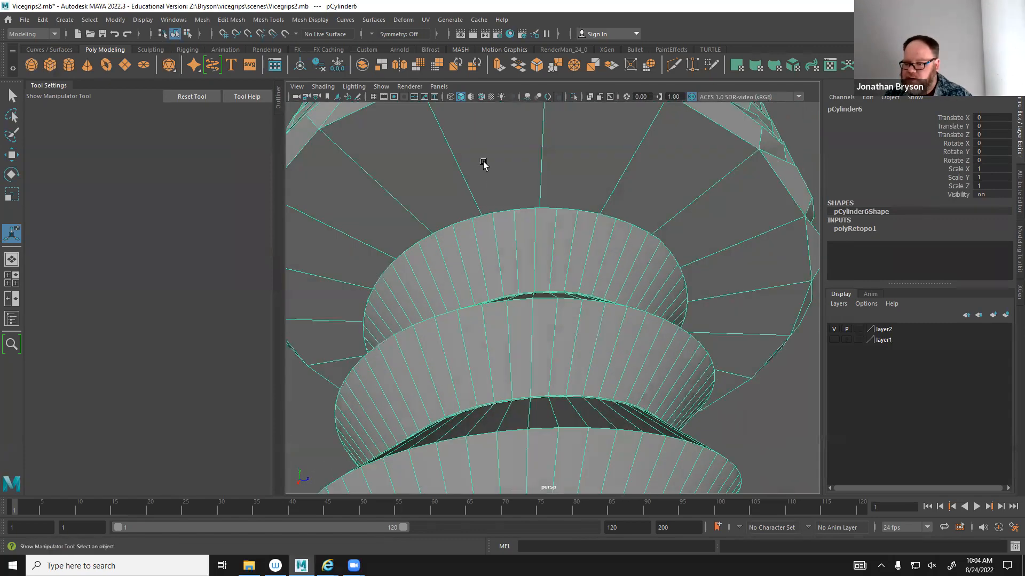
scroll(622, 238, "down", 8)
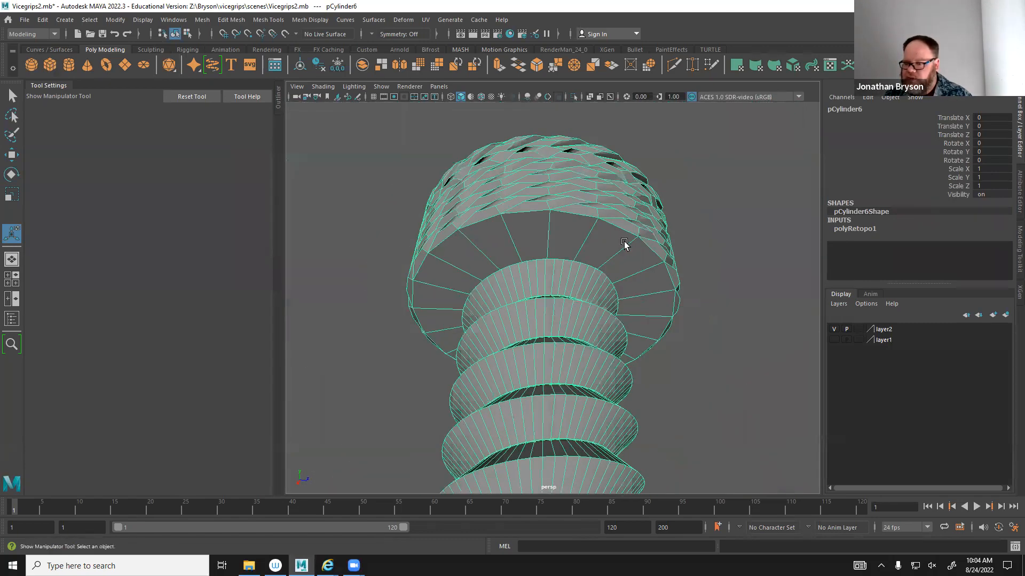
left_click_drag(569, 325, 656, 329, "alt")
middle_click_drag(656, 329, 396, 200, "alt")
Inspect the merged spheres' quad layout from several angles and undo their retopology.
left_click(409, 180)
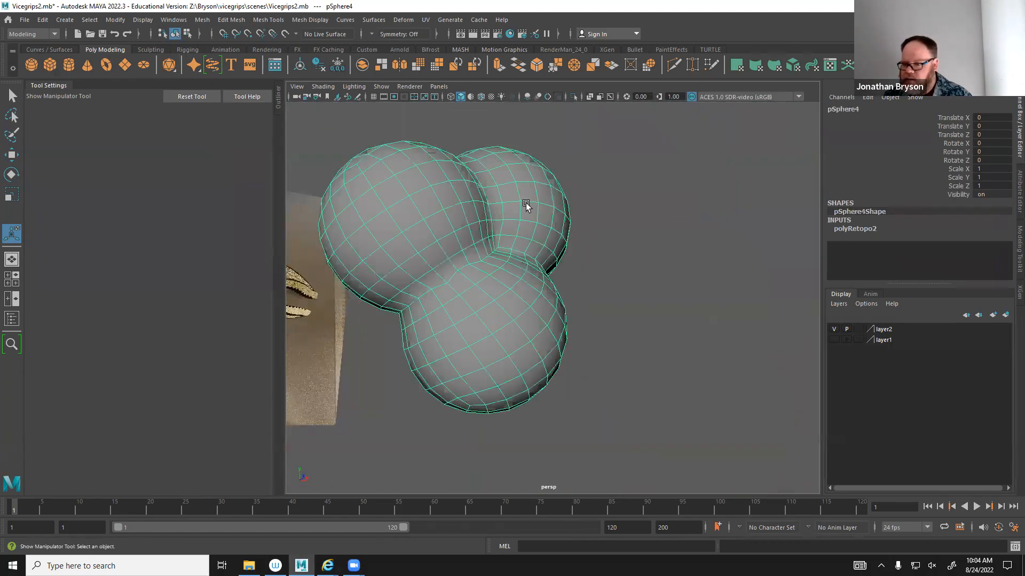
left_click_drag(523, 201, 531, 119, "alt")
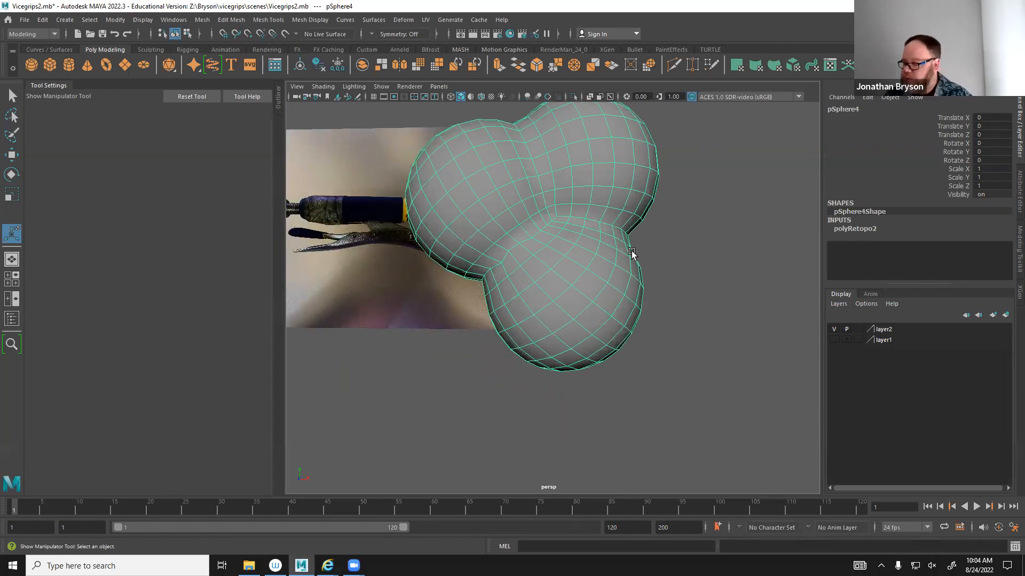
left_click_drag(527, 163, 651, 221, "alt")
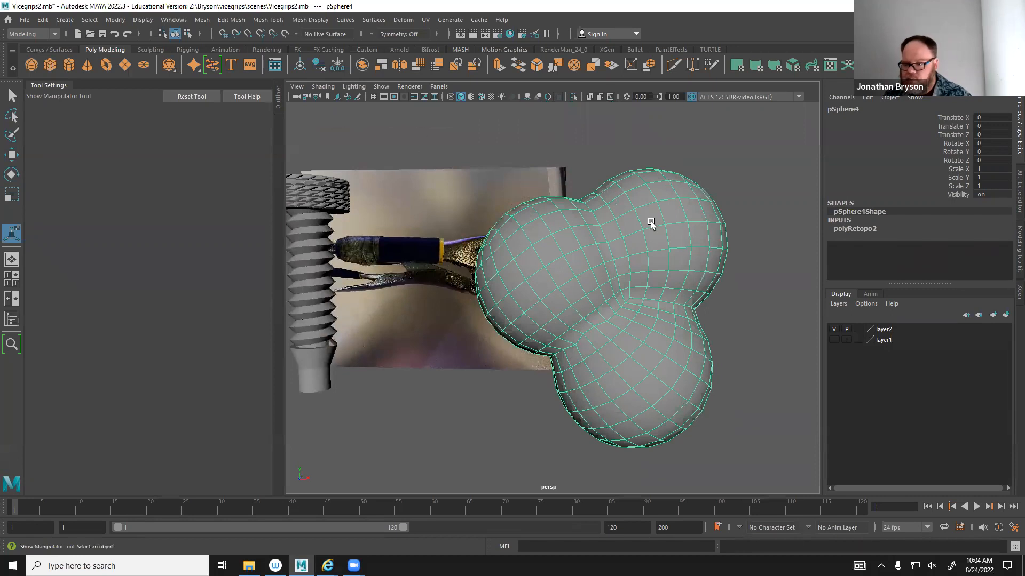
left_click_drag(622, 260, 648, 268, "alt")
key("ctrl+z")
key("ctrl+z")
key("ctrl+z")
key("ctrl+z")
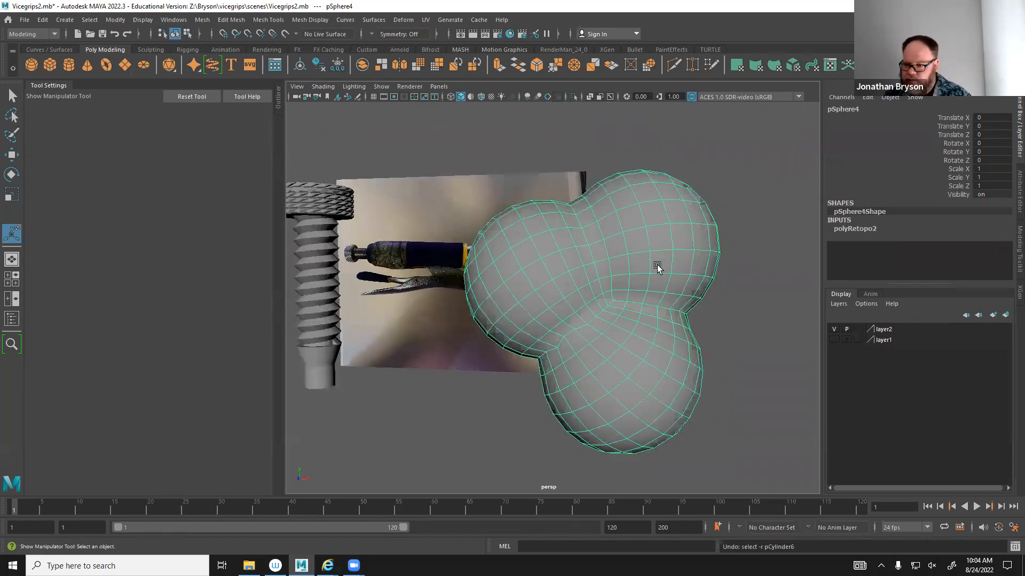
Retopologize the merged spheres with a target face count of 1000 and a tolerance of 10%, and inspect the mesh.
left_click(115, 20)
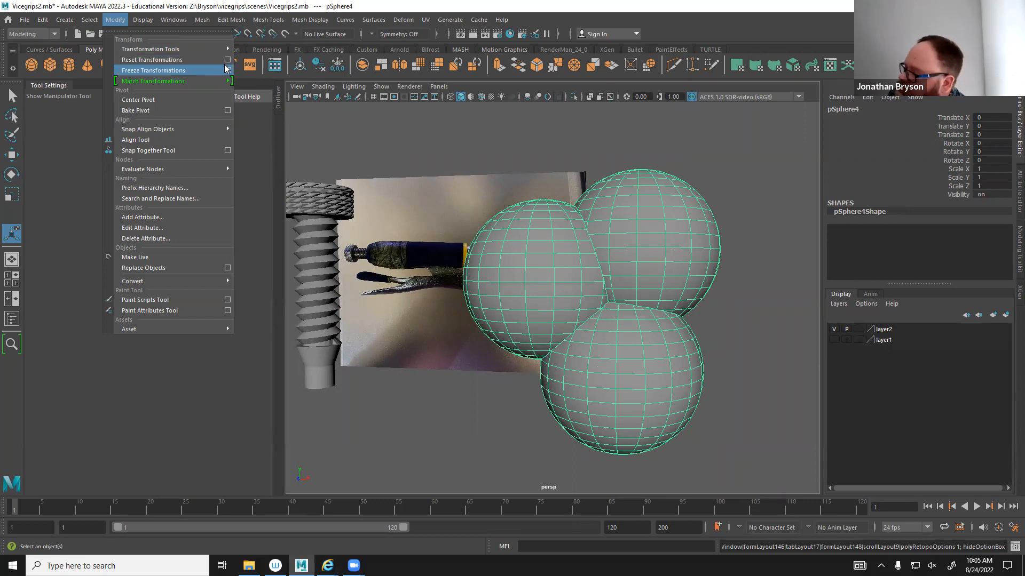
mouse_move(226, 82)
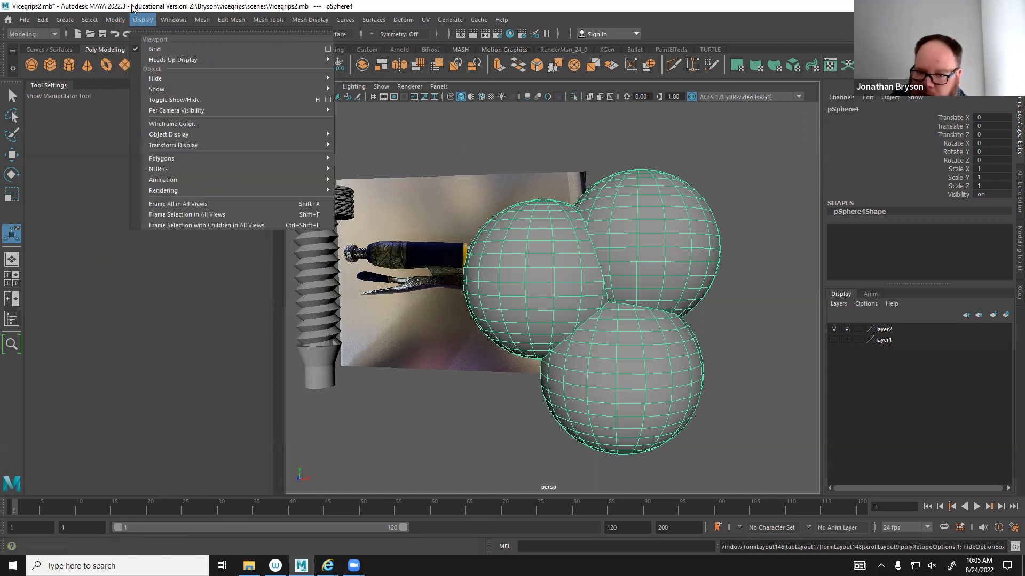
mouse_move(202, 21)
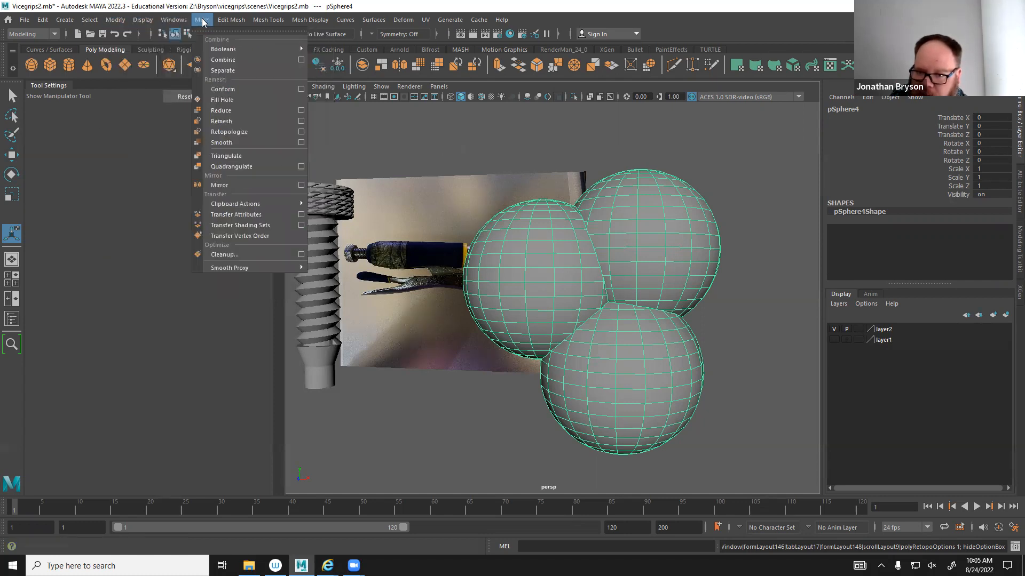
left_click(302, 132)
double_click(143, 191)
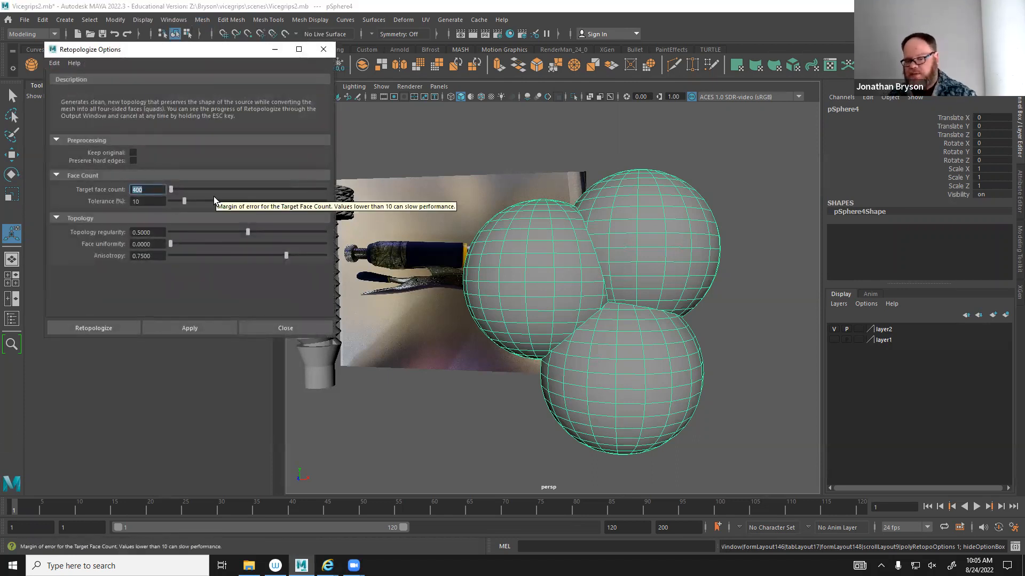
type("1000")
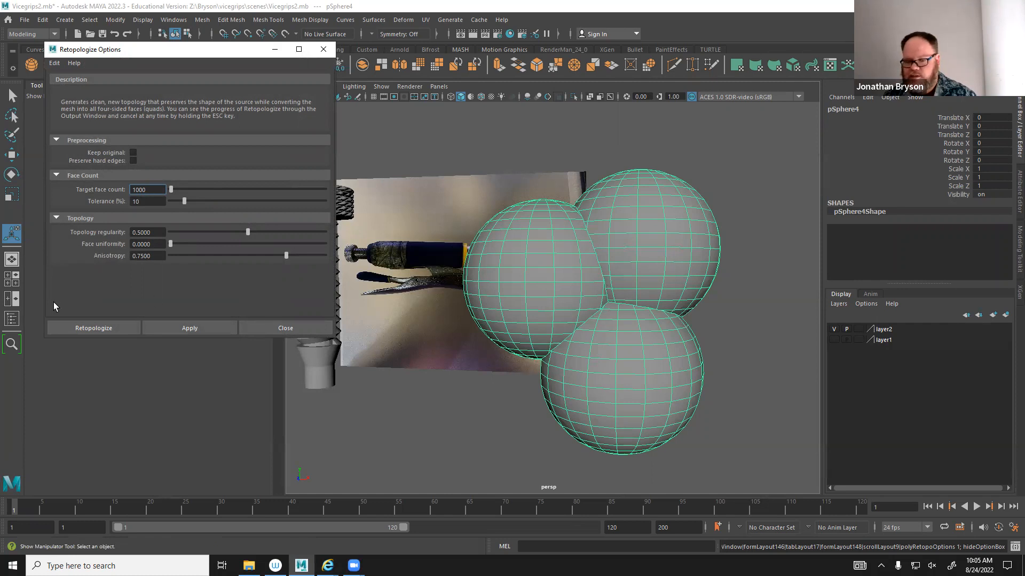
left_click(105, 330)
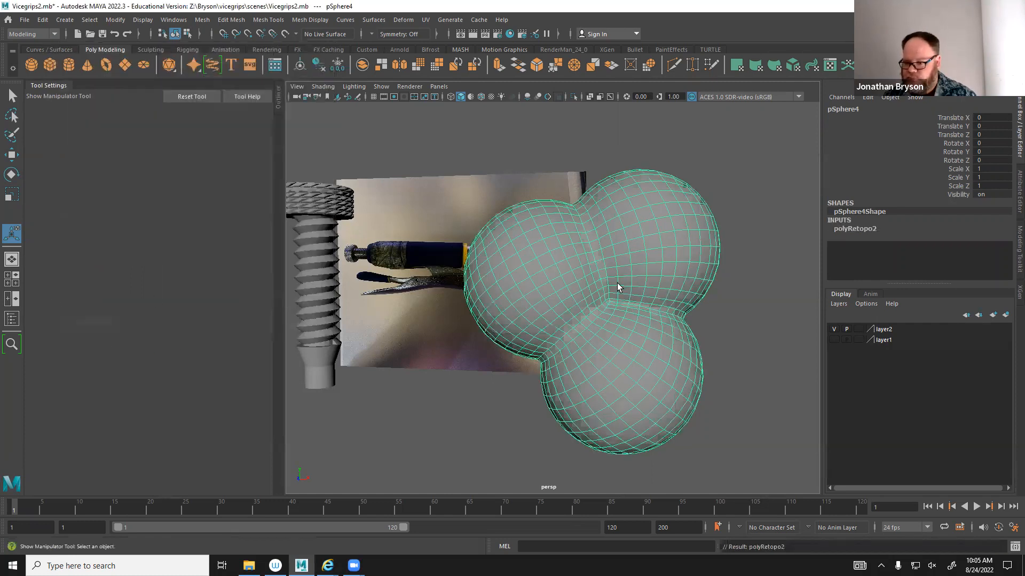
left_click_drag(718, 321, 562, 320, "alt")
left_click_drag(781, 376, 629, 260, "alt")
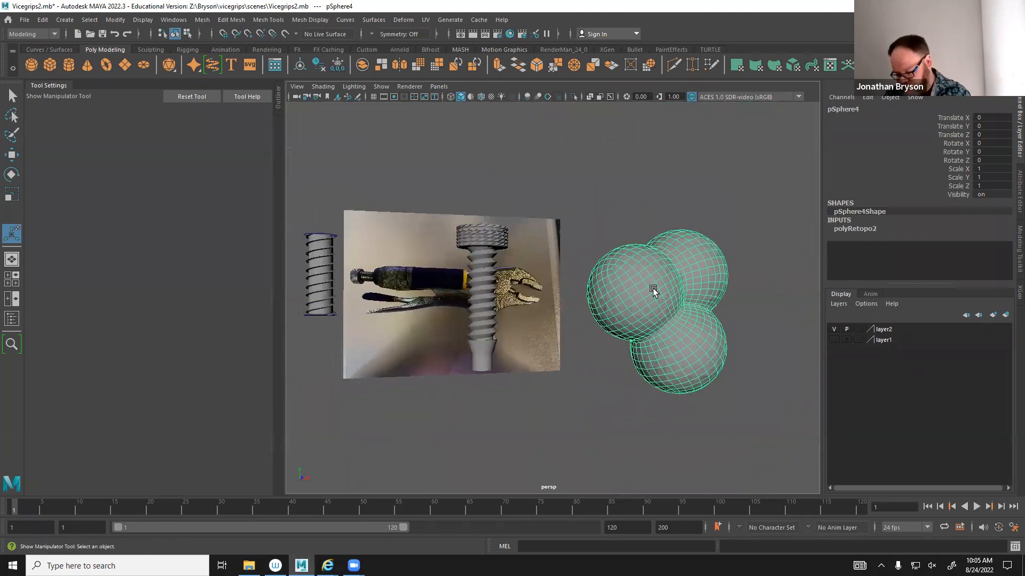
Delete the merged spheres and turn on the visibility of layer1 with the screw selected.
key("Delete")
left_click(482, 289)
left_click_drag(481, 289, 550, 335, "alt")
right_click_drag(552, 335, 668, 297, "alt")
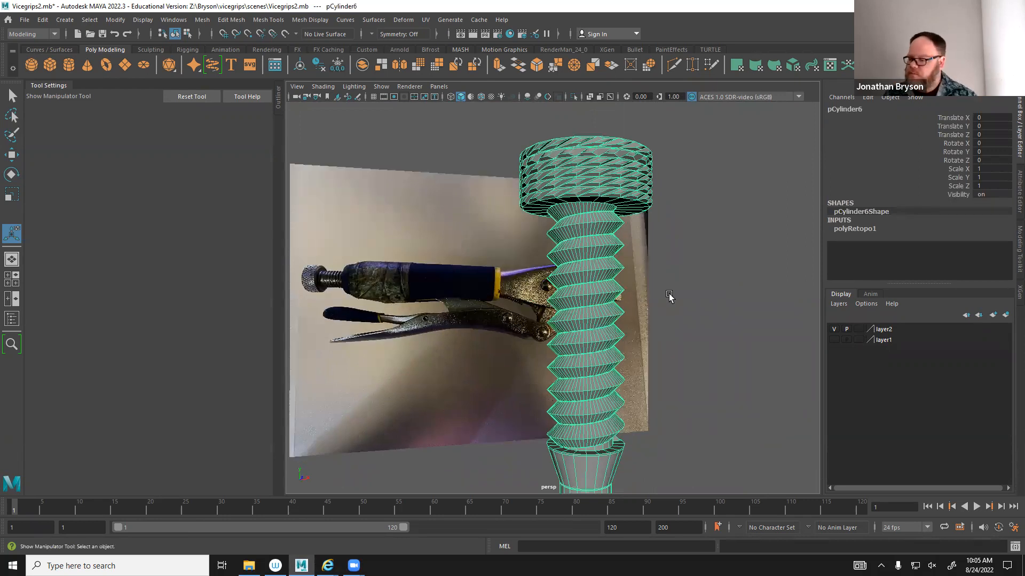
left_click(834, 340)
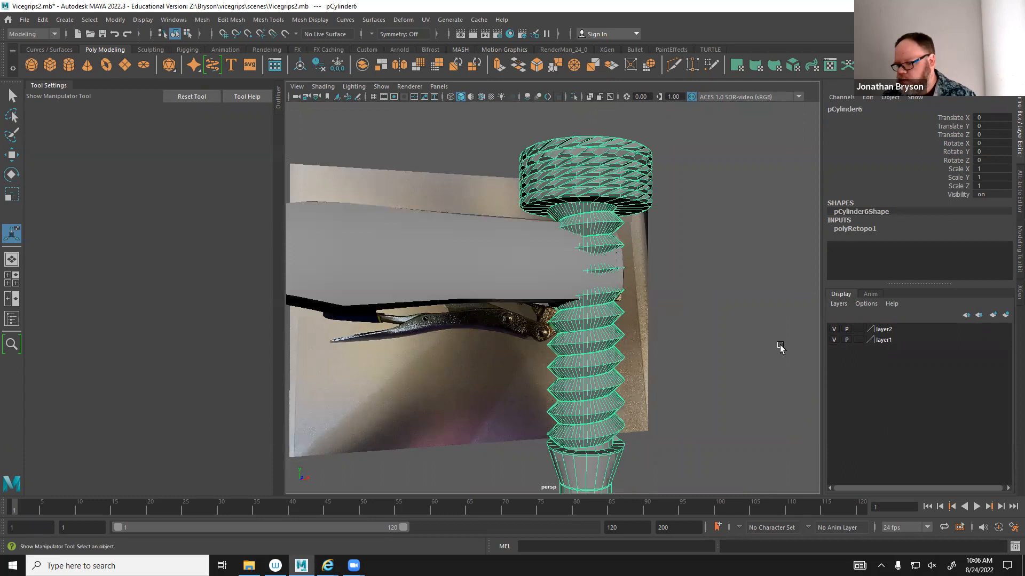
left_click_drag(590, 313, 695, 398, "alt")
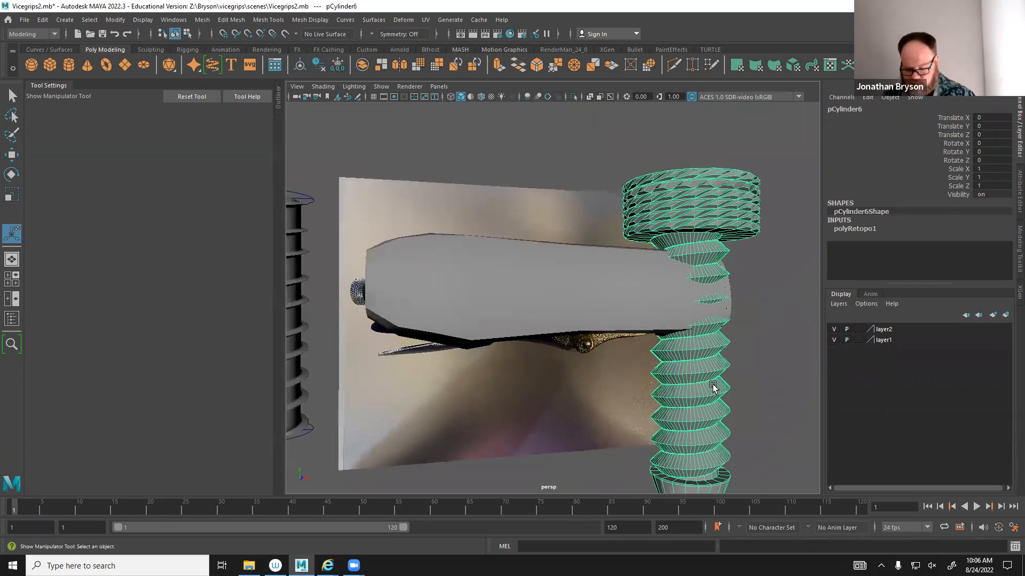
Move the threaded bolt next to the twisted cylinder, to about X -15.6 and Y 2.7.
key("e")
key("w")
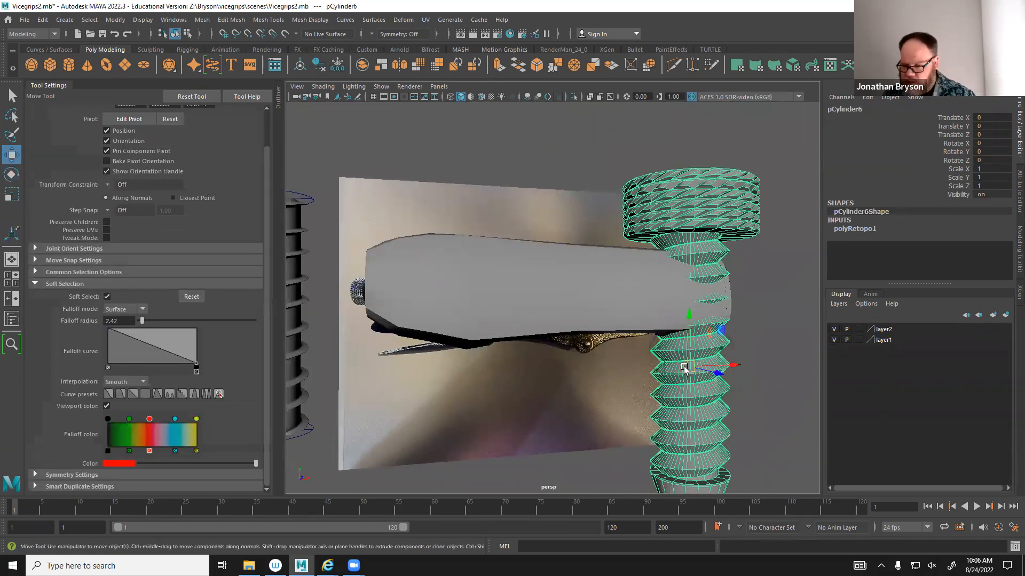
left_click_drag(699, 368, 455, 218, "alt")
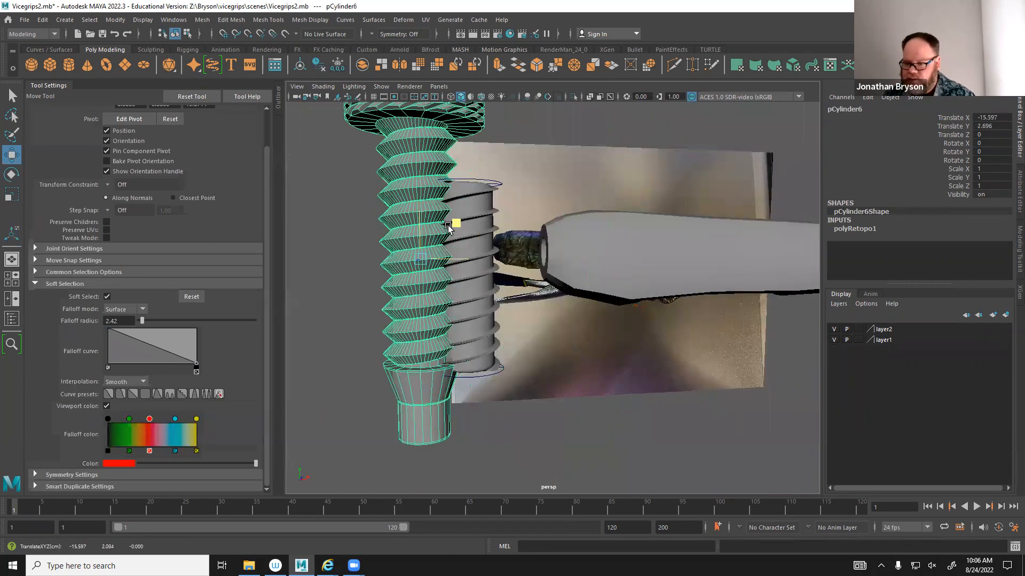
Rotate the bolt to lie horizontally, with Rotate Z set to 90.
key("e")
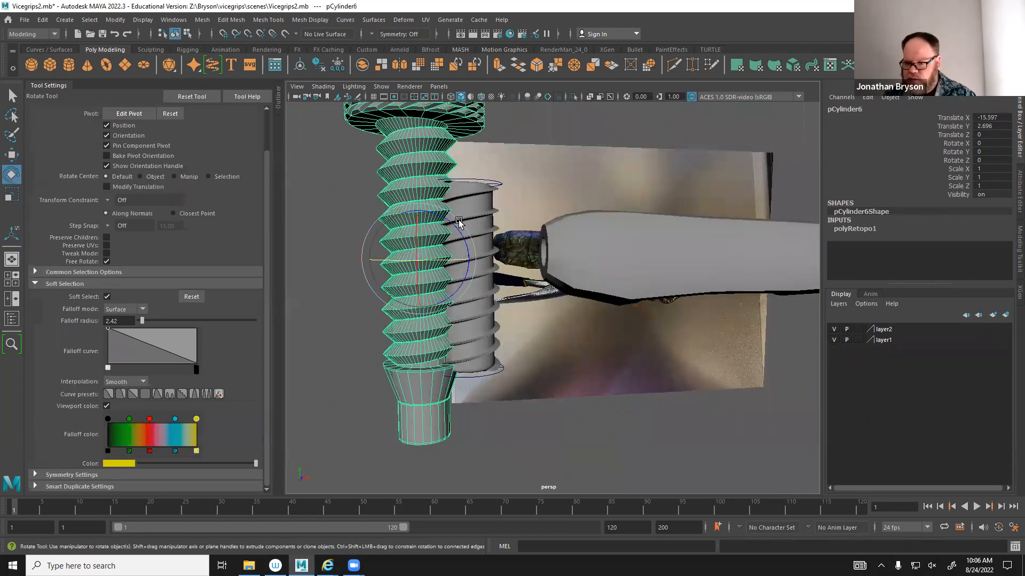
left_click_drag(418, 219, 374, 211)
double_click(999, 160)
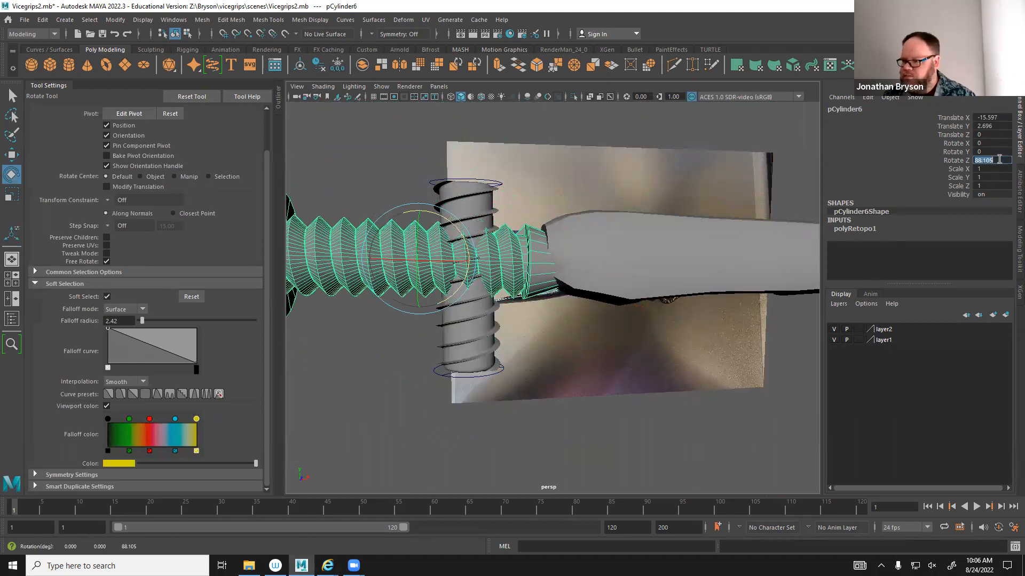
type("90")
key("Return")
Scale the bolt down uniformly to about 0.353.
left_click_drag(480, 306, 543, 295, "alt")
key("r")
left_click_drag(480, 253, 347, 259, "alt")
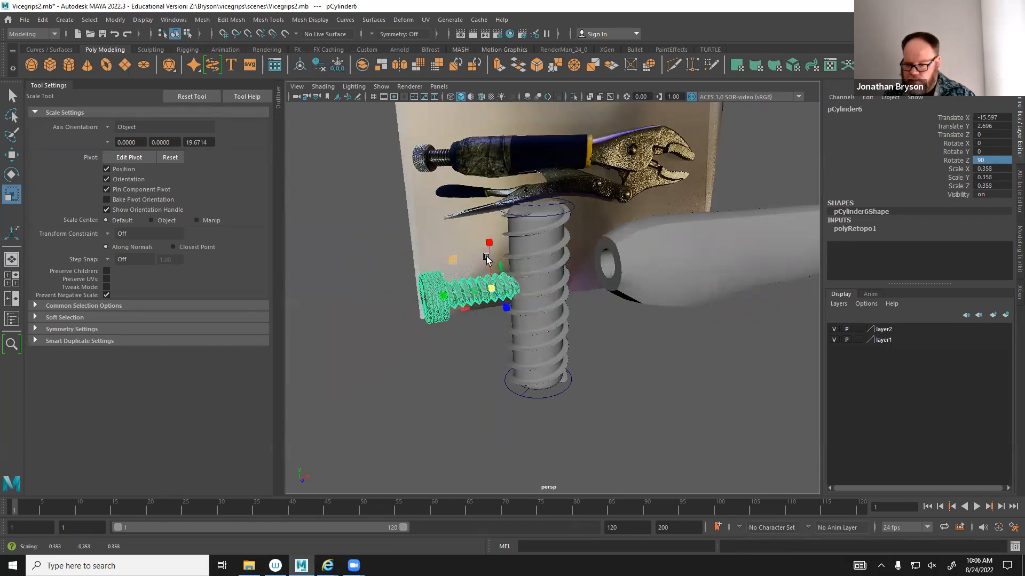
Duplicate the twisted cylinder and move the copy along X to about -21.6.
left_click(536, 260)
left_click_drag(600, 262, 504, 235, "alt")
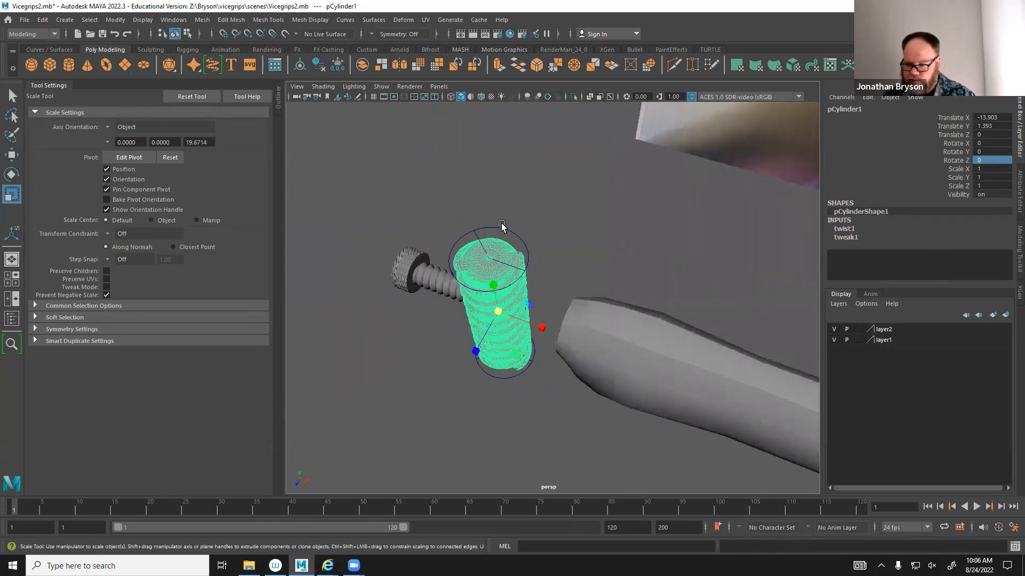
left_click(506, 243)
left_click(495, 248)
key("w")
left_click_drag(534, 323, 376, 263)
left_click_drag(487, 368, 553, 283, "alt")
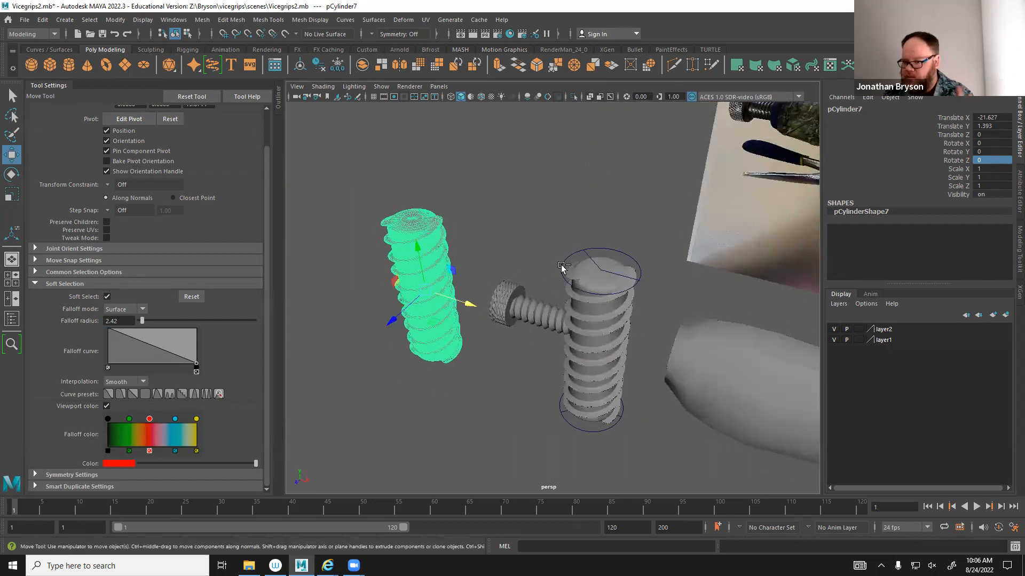
Delete the twist deformer handle, the original spiral cylinder and its duplicate, keeping only the bolt and the handle.
left_click(590, 249)
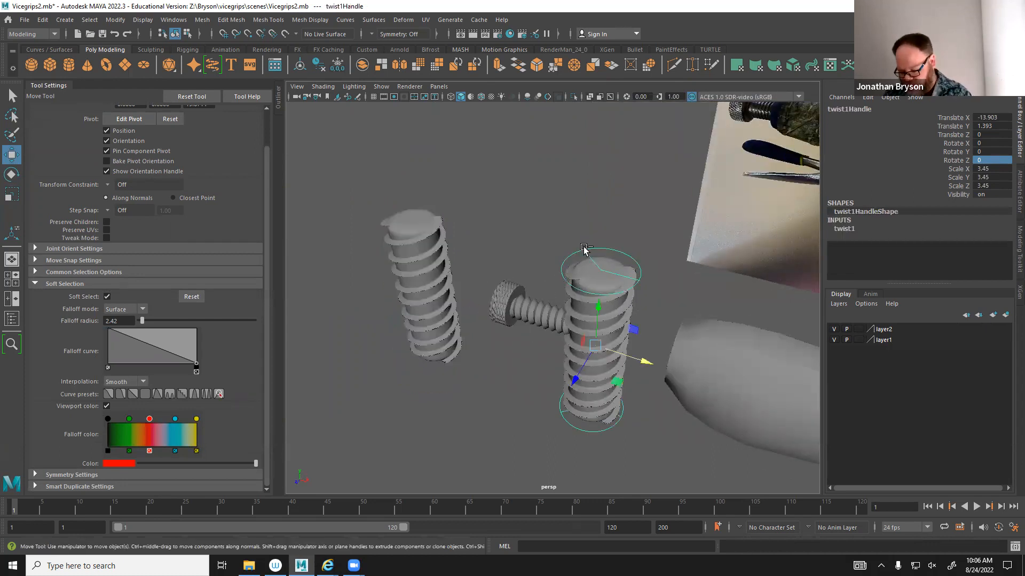
key("Delete")
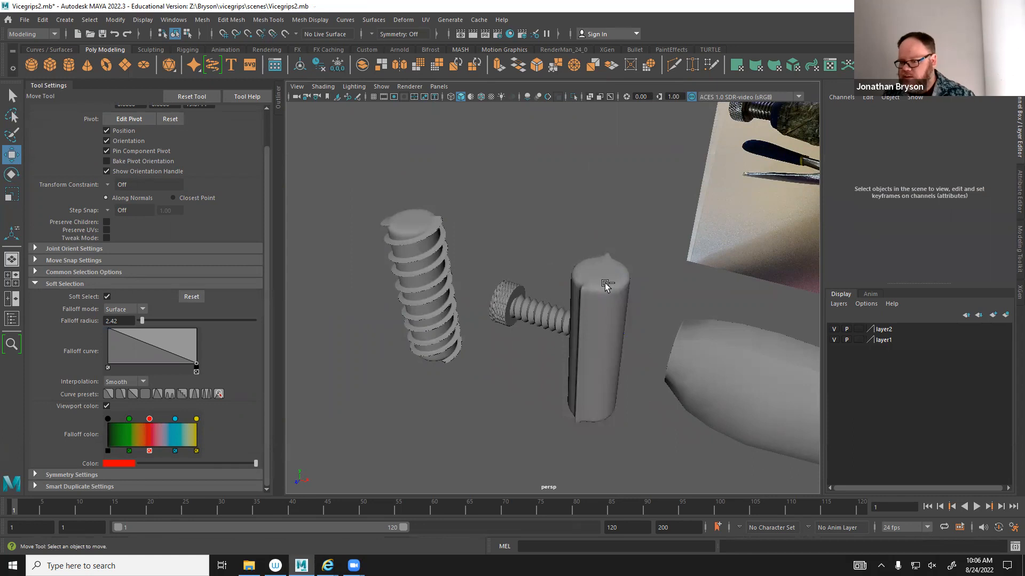
left_click(611, 299)
key("Delete")
left_click(419, 264)
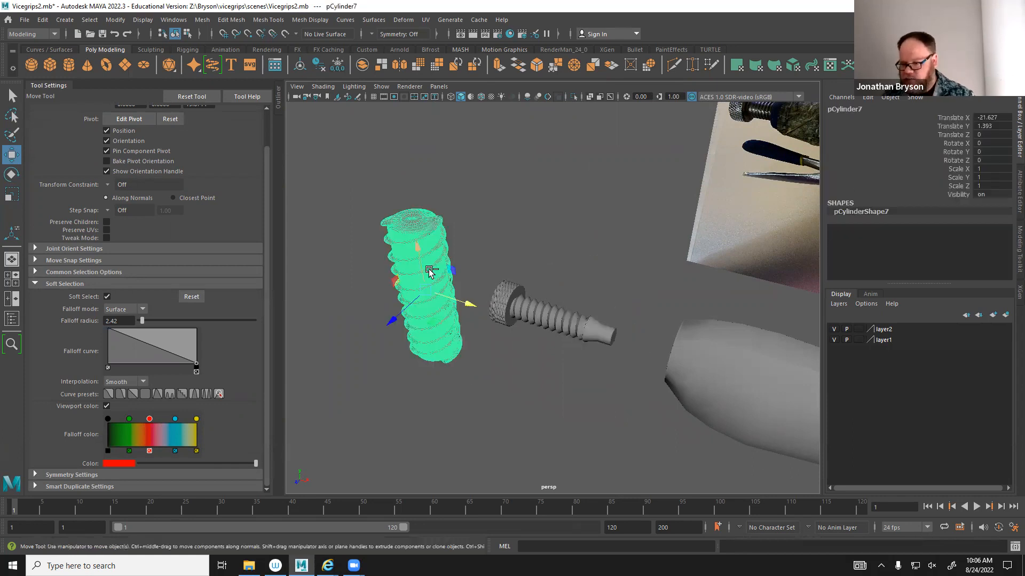
left_click_drag(505, 377, 480, 405, "alt")
key("Delete")
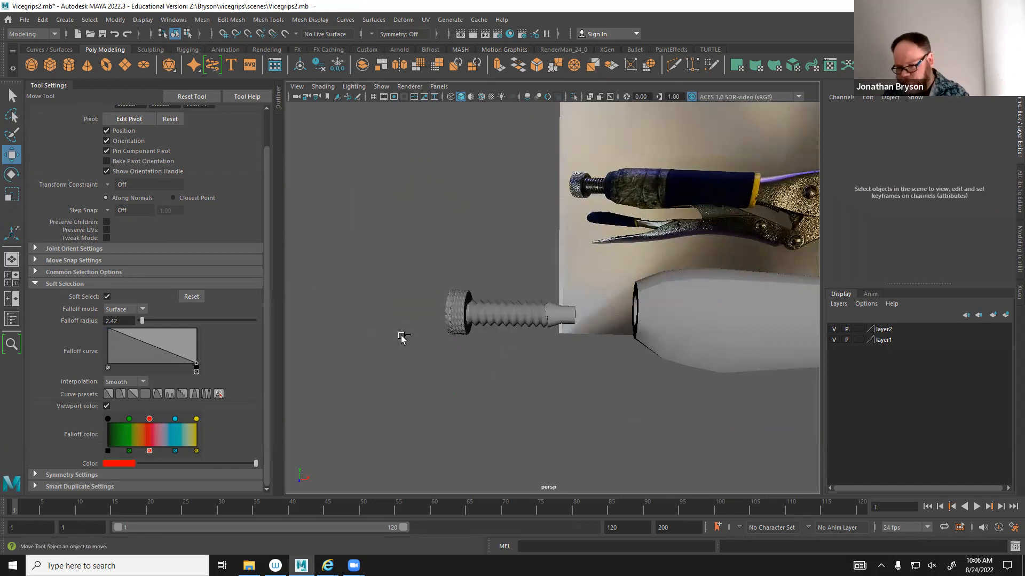
Select the handle body and save the scene.
left_click(522, 316)
left_click_drag(466, 359, 681, 297, "alt")
left_click(679, 270)
right_click_drag(681, 297, 518, 264, "alt")
key("ctrl+s")
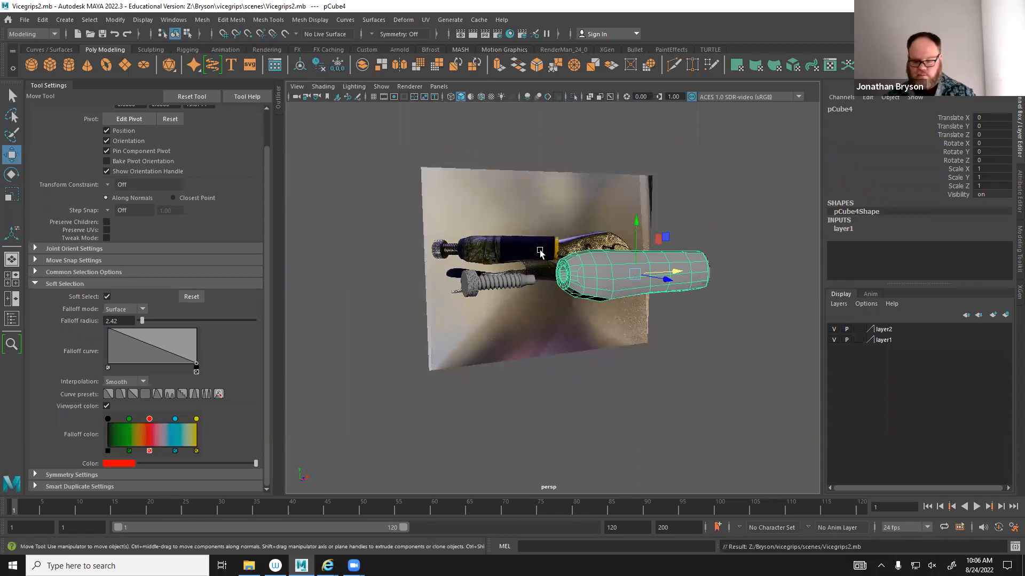
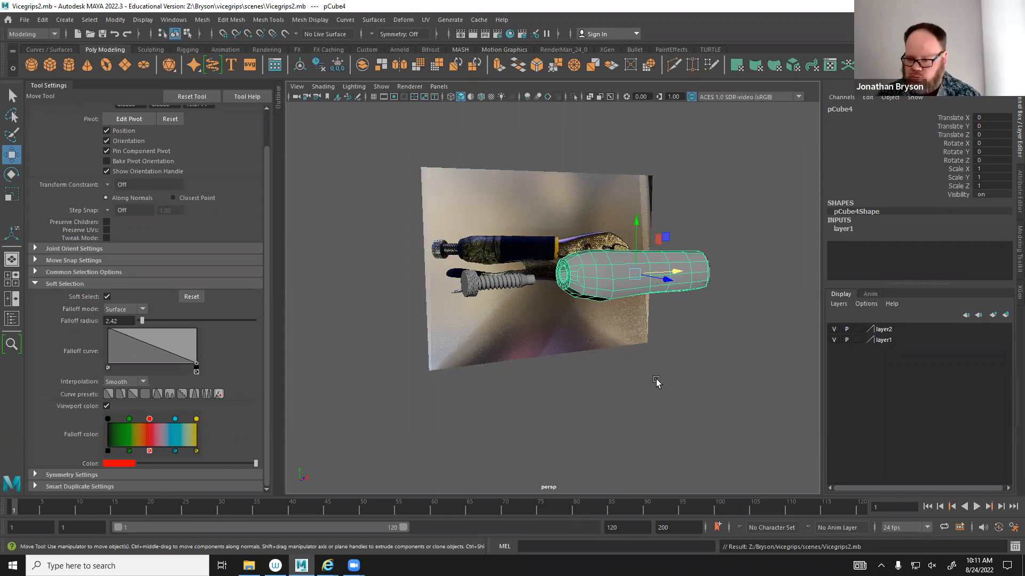
Turn on smooth mesh preview for the handle and frame the reference image's jaw in the full-size front view.
key("space")
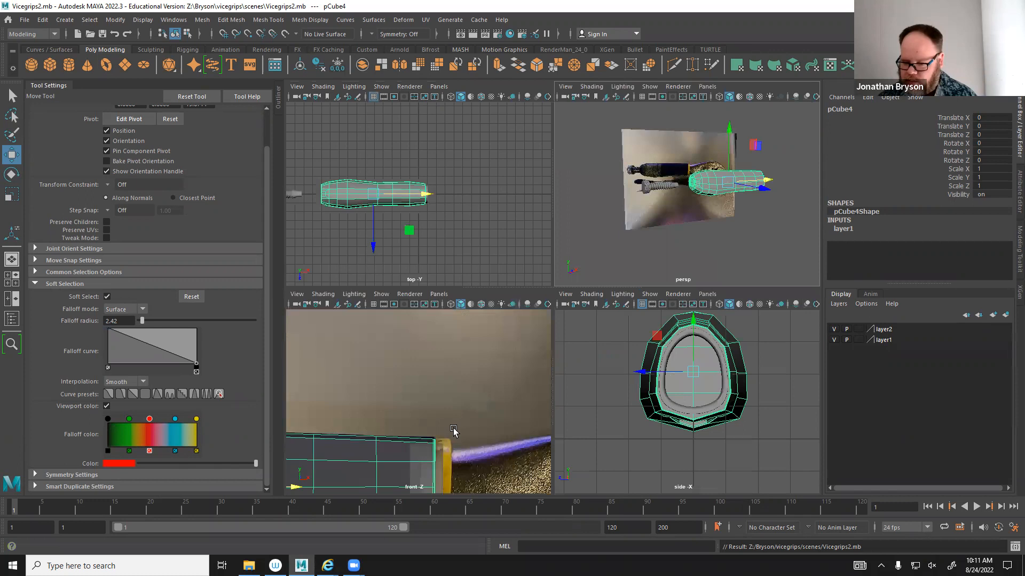
key("space")
middle_click_drag(700, 350, 601, 287, "alt")
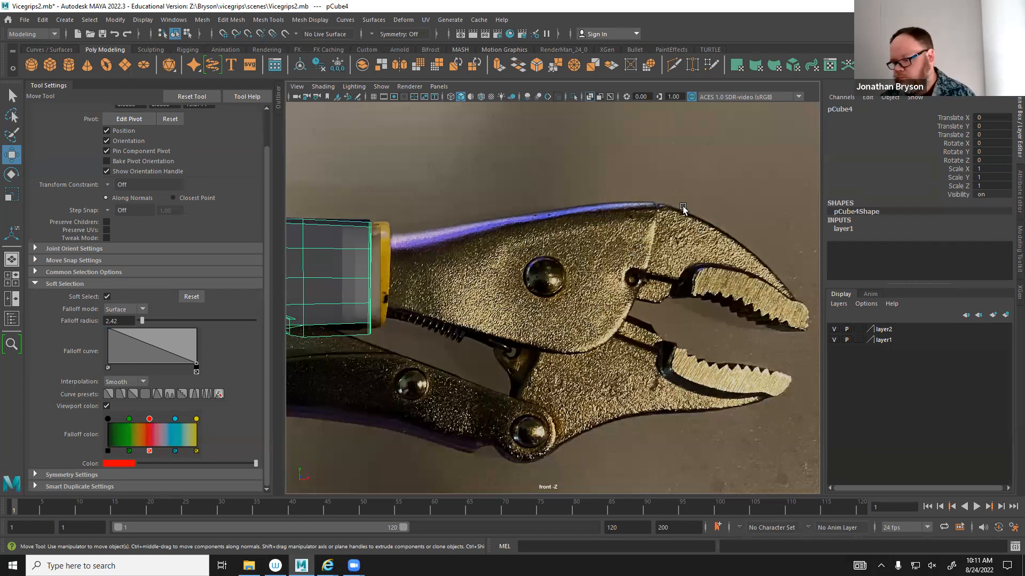
key("space")
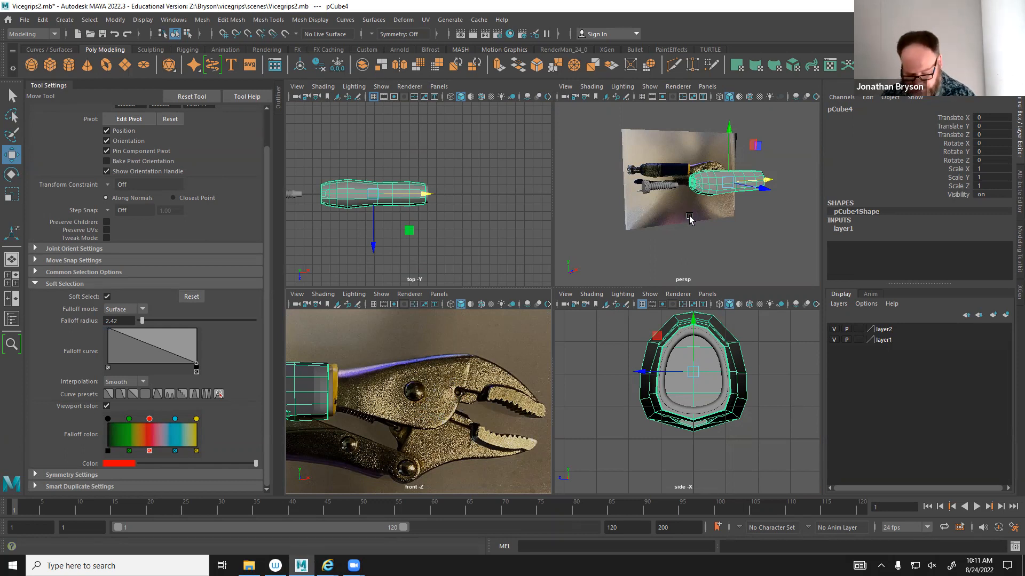
key("3")
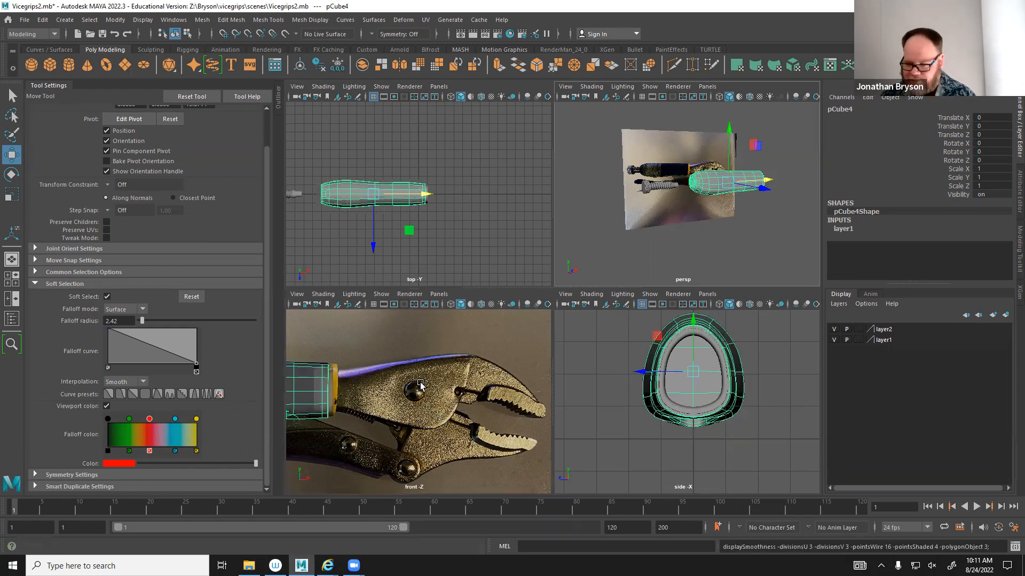
key("space")
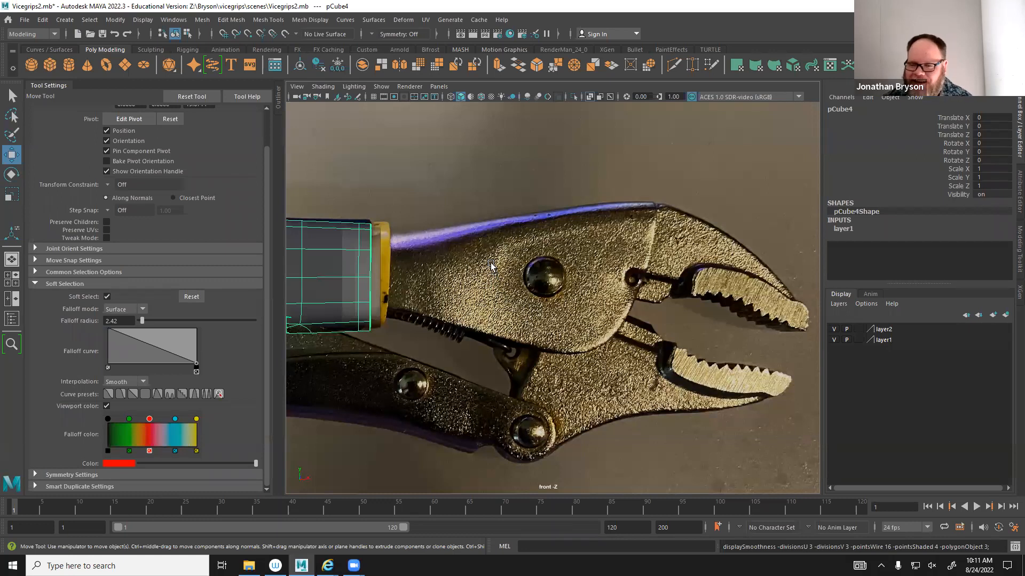
Create a polygon cube and place it at the handle's yellow collar, at about X 1.53 and Y 2.86.
left_click(42, 20)
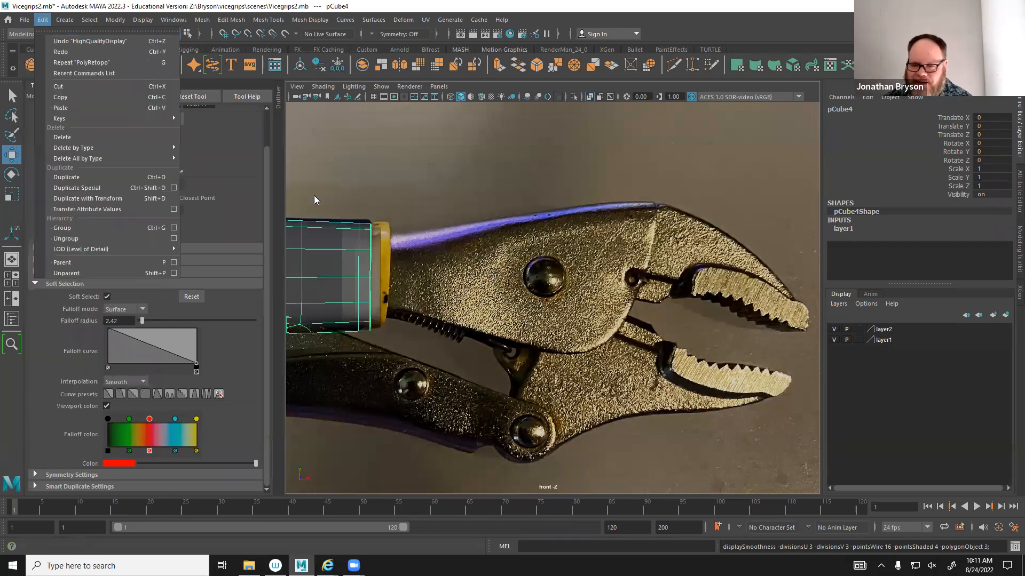
mouse_move(29, 23)
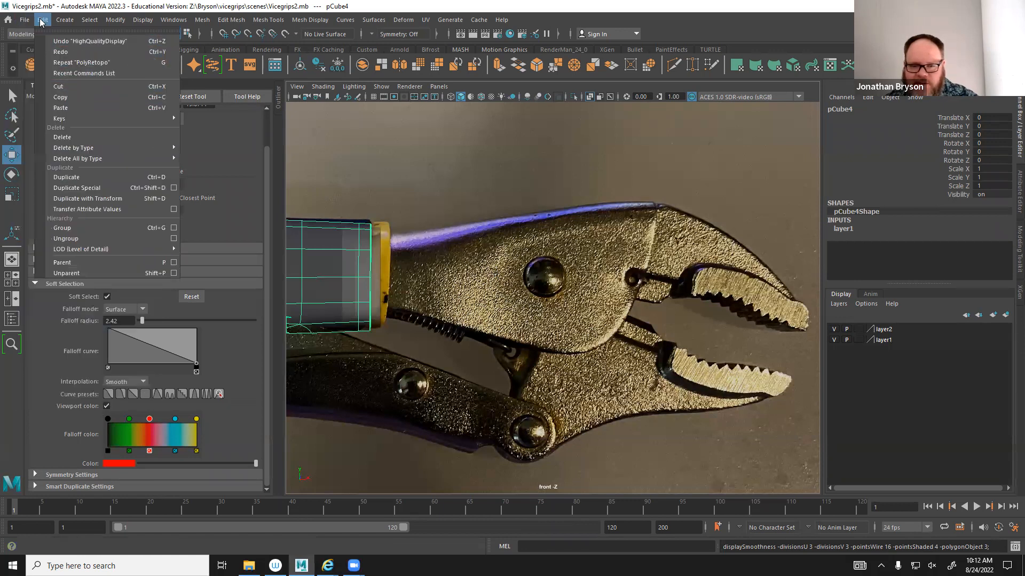
mouse_move(77, 20)
mouse_move(103, 61)
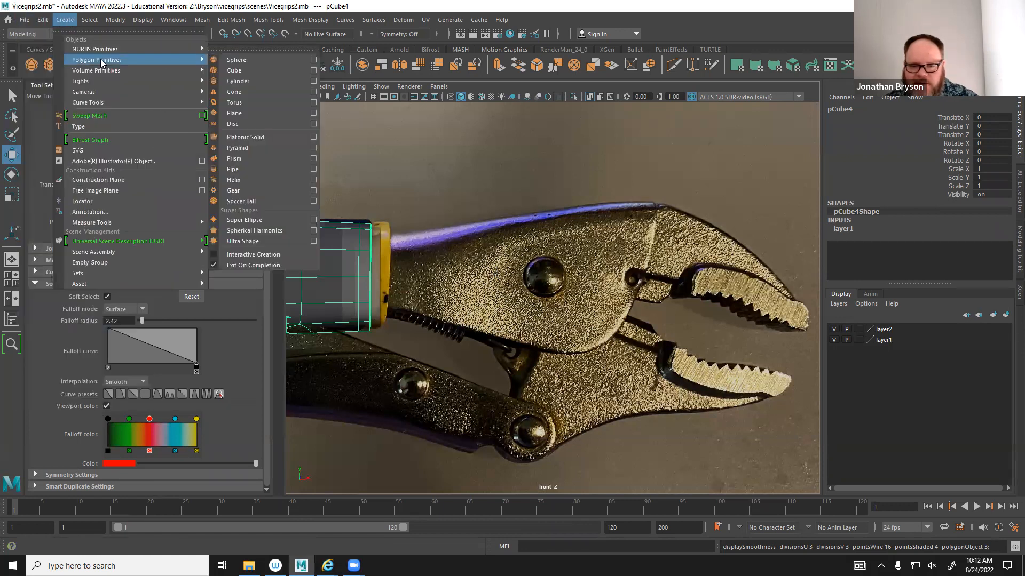
left_click(262, 74)
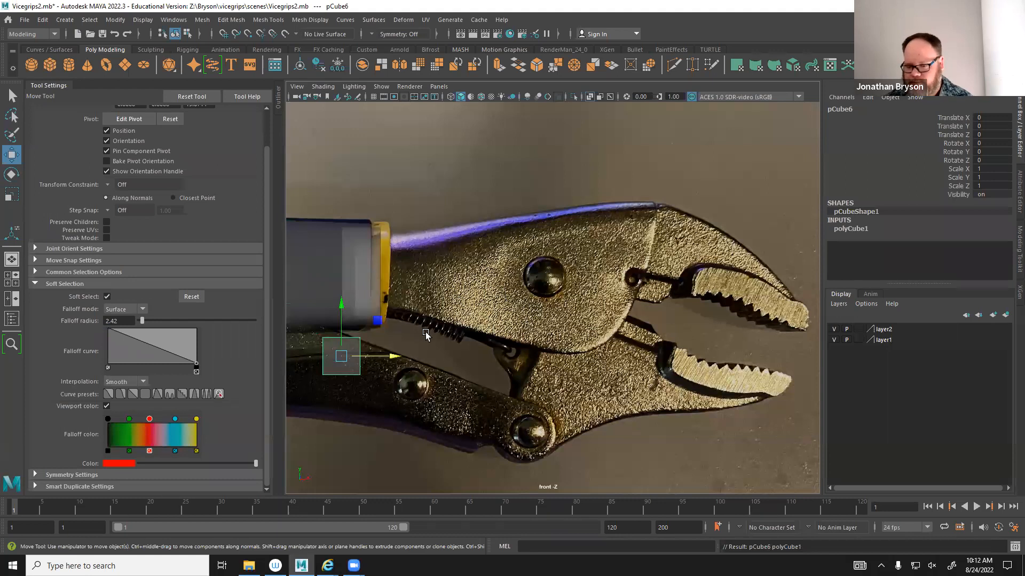
middle_click_drag(500, 332, 475, 325, "alt")
left_click_drag(355, 316, 411, 209)
scroll(351, 284, "up", 3)
middle_click_drag(342, 223, 515, 234, "alt")
Switch the cube to vertex editing, turn off soft selection and undo the trial move of its upper corner vertex.
right_click(494, 212)
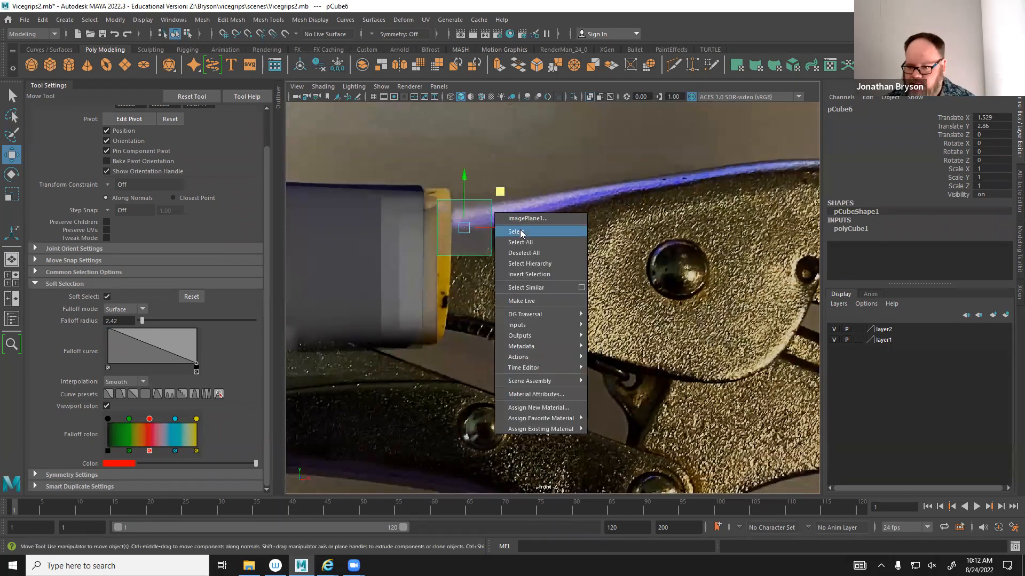
left_click(476, 208)
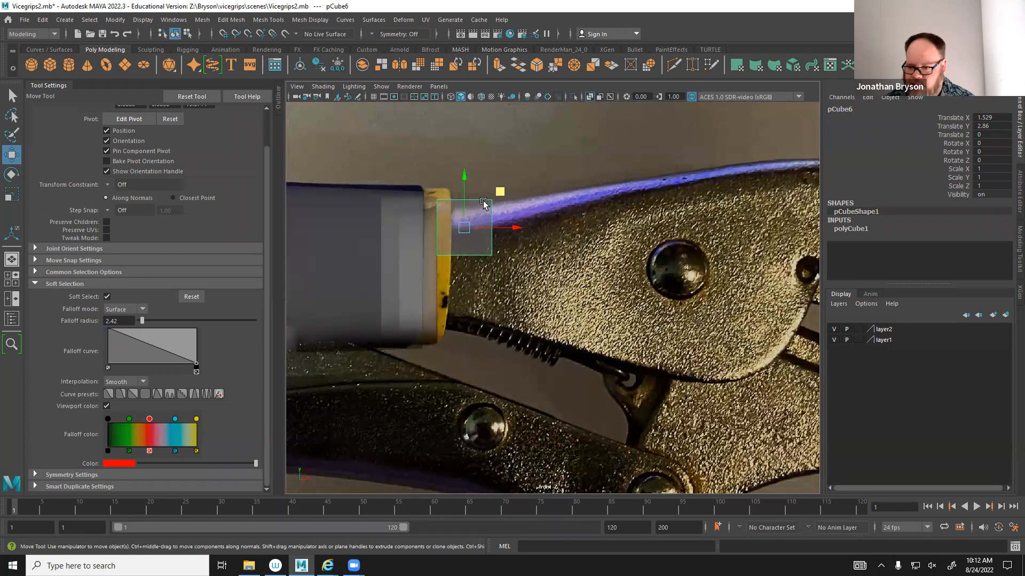
middle_click_drag(494, 190, 483, 201, "alt")
right_click_drag(469, 215, 407, 212)
left_click_drag(414, 196, 434, 219)
key("b")
key("ctrl+z")
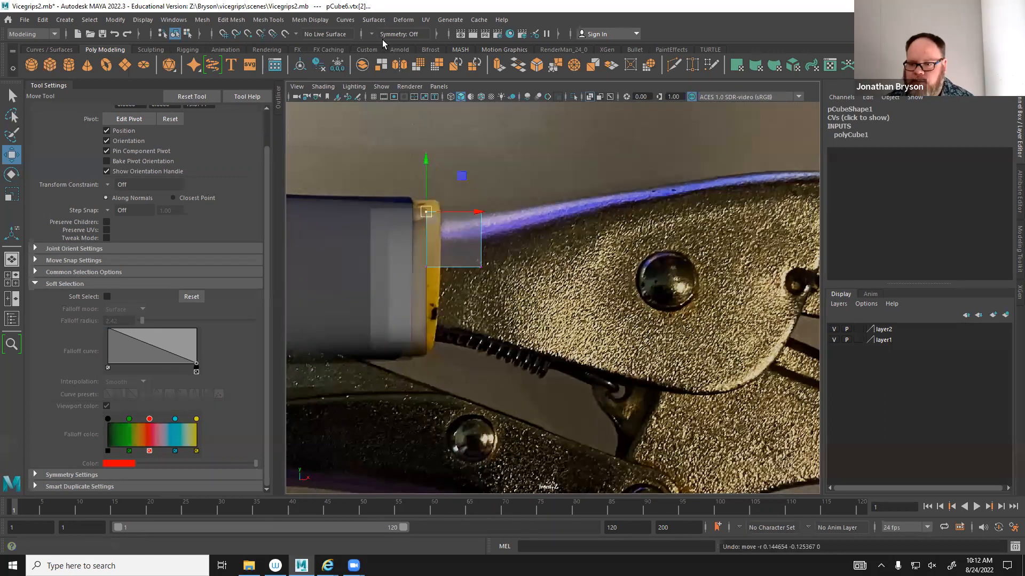
Set symmetry to Object Z and fit the cube's collar-side vertices to the upper and lower edges of the jaw body.
left_click(372, 34)
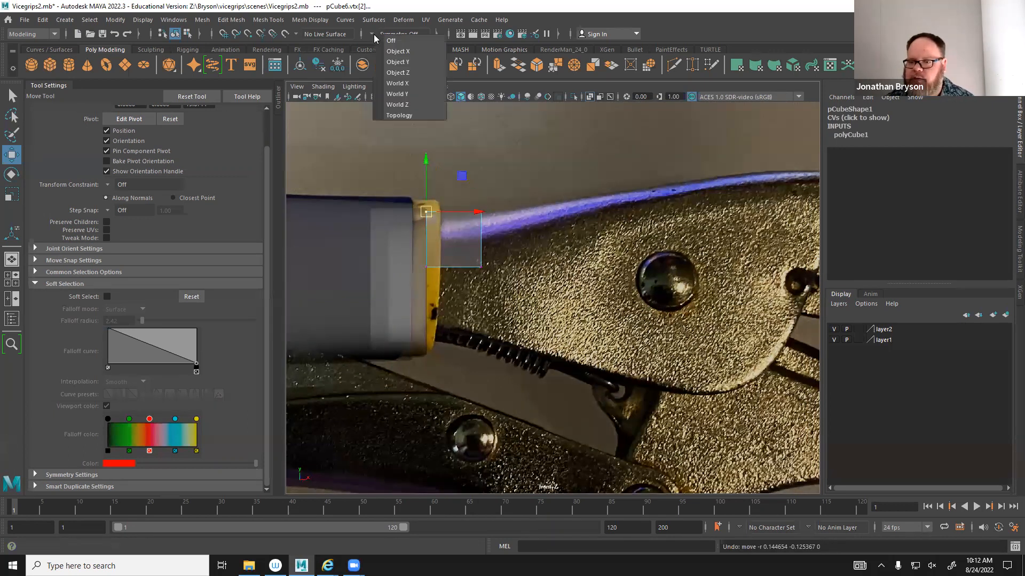
left_click(398, 72)
mouse_move(426, 213)
left_mouse_down()
mouse_move(435, 235)
mouse_move(426, 222)
left_mouse_up()
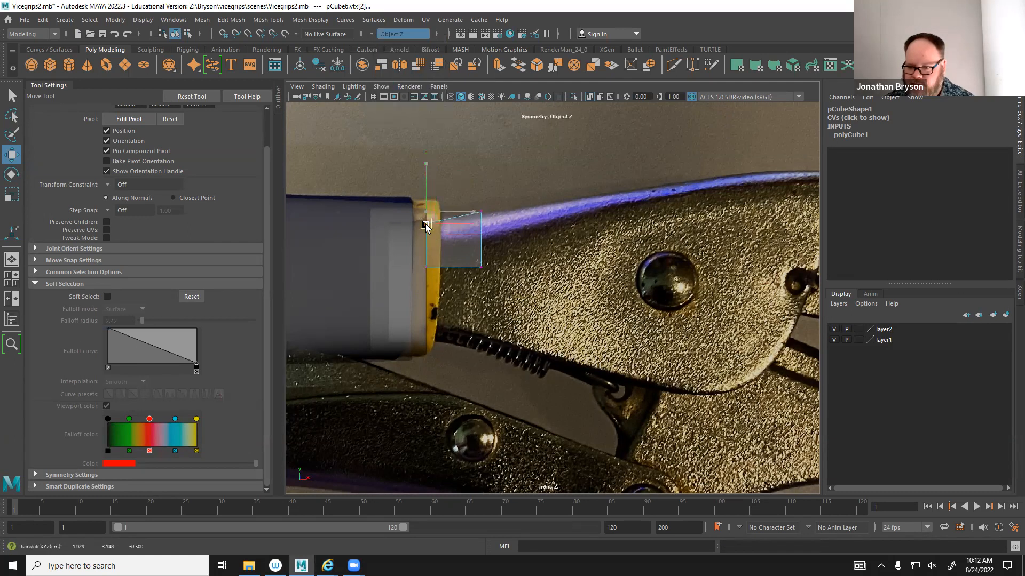
left_click_drag(443, 288, 425, 329)
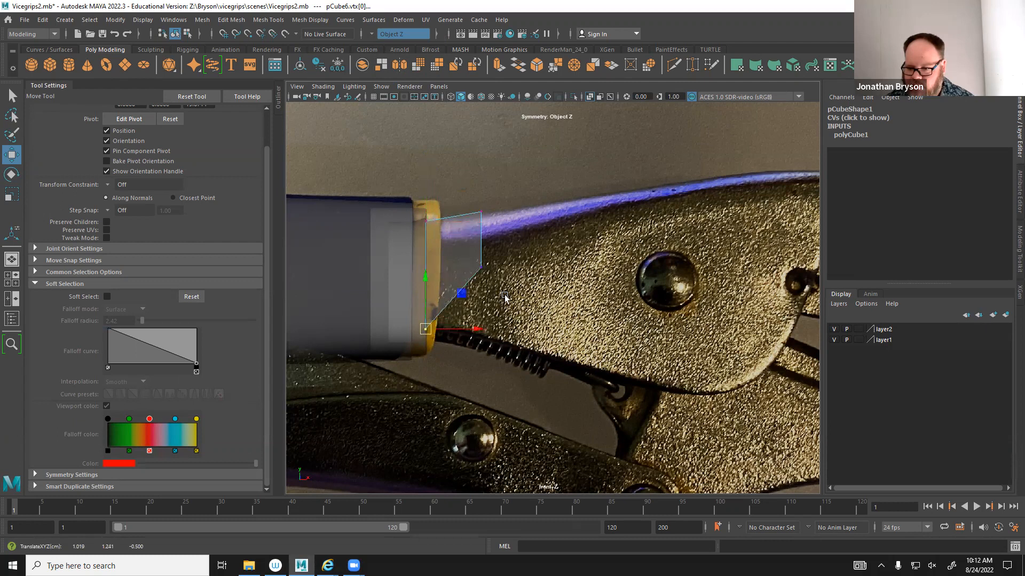
Move the cube's jaw-side vertices to the body's upper and lower outline, in line with the large rivet.
left_click(478, 268)
left_click_drag(478, 268, 676, 388)
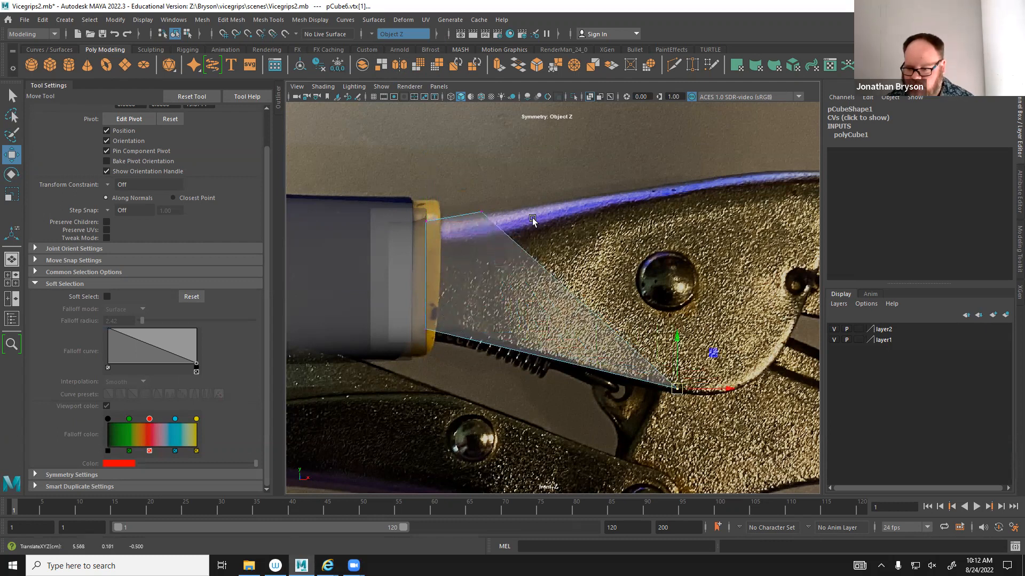
left_click(481, 212)
left_click_drag(481, 212, 618, 193)
left_click(675, 387)
left_click_drag(675, 387, 666, 388)
left_click(618, 193)
left_click_drag(617, 192, 668, 173)
middle_click_drag(678, 311, 520, 299, "alt")
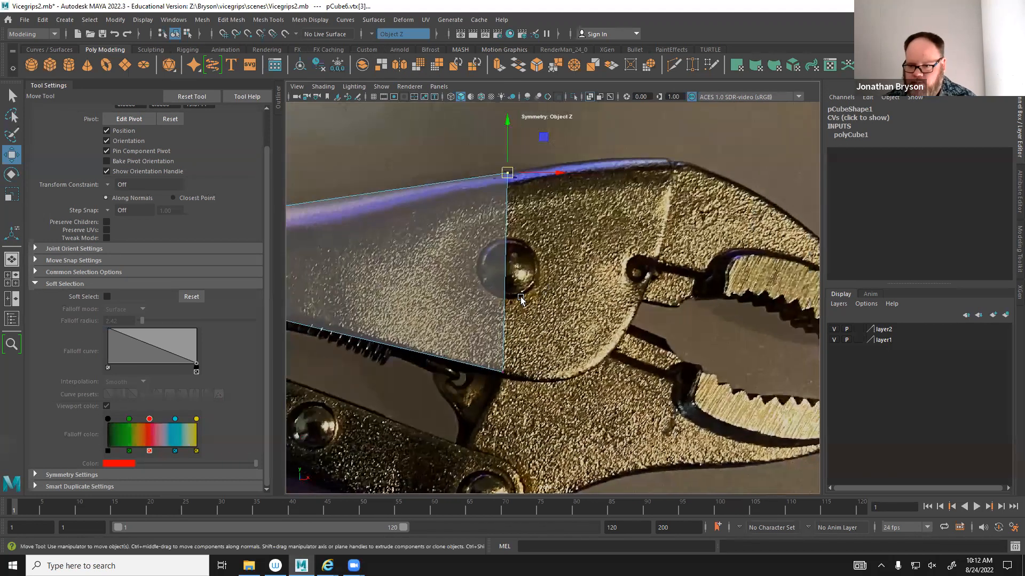
Delete the end and underside faces of the tapered jaw block in the perspective view.
key("space")
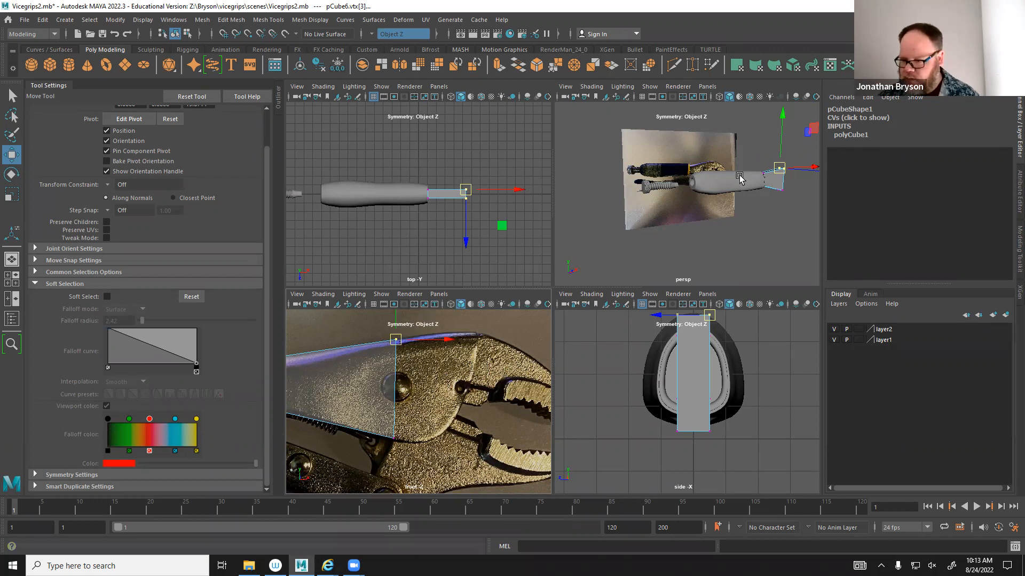
left_click_drag(735, 235, 730, 225, "alt")
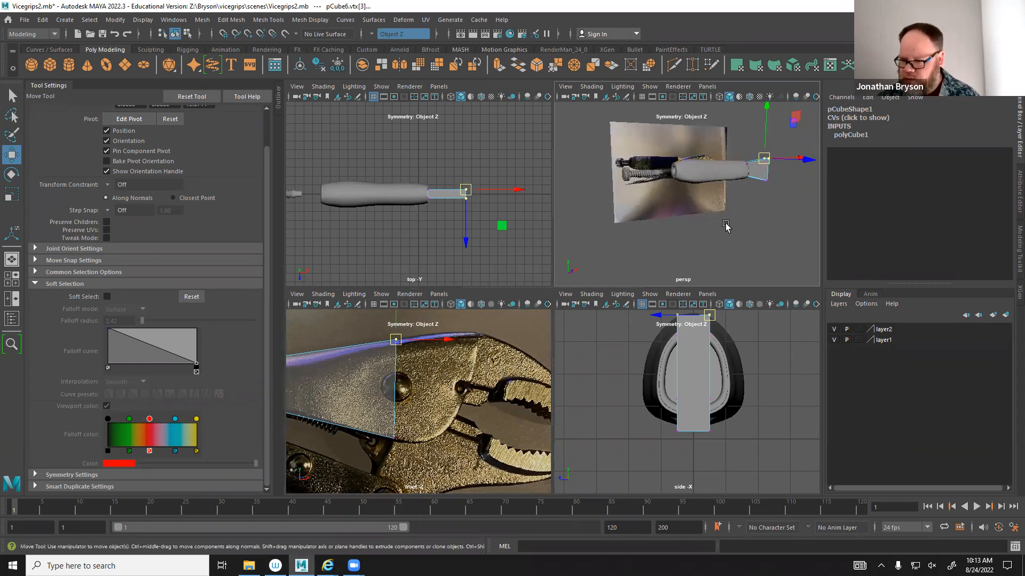
key("space")
left_click_drag(711, 268, 659, 311, "alt")
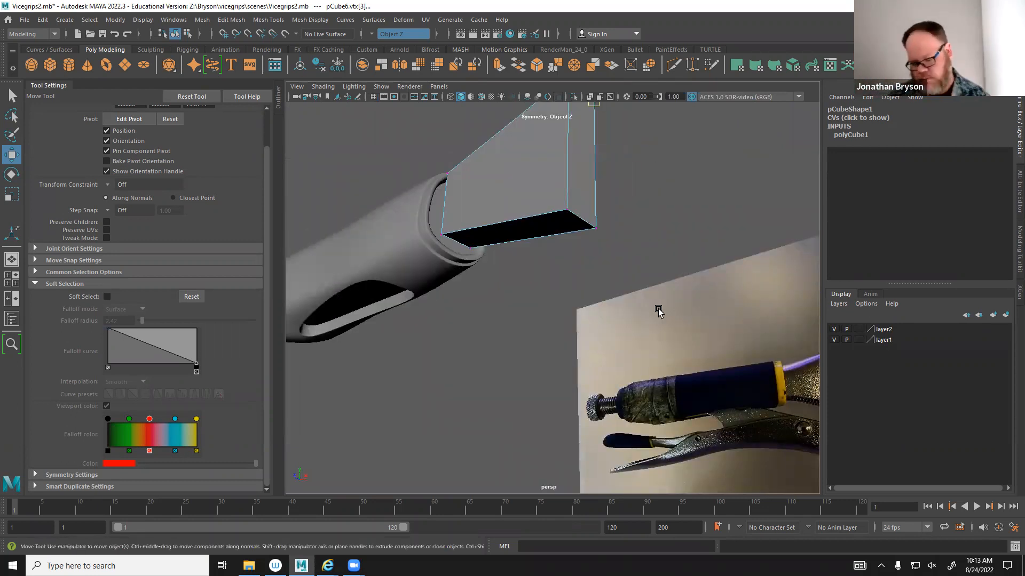
right_click_drag(574, 172, 577, 162)
left_click(538, 231, "shift")
left_click_drag(555, 190, 506, 237, "alt")
left_click(507, 260)
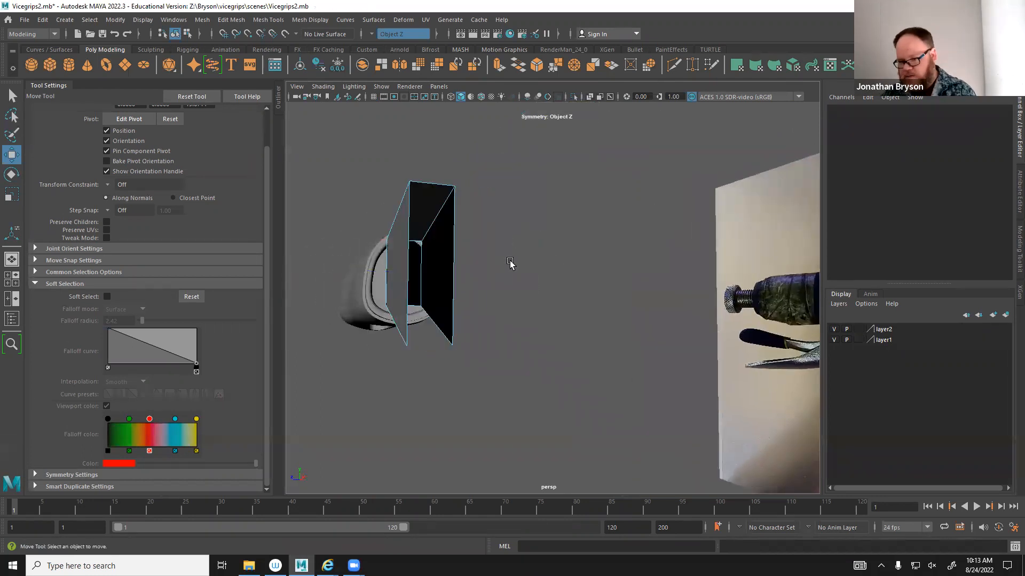
left_click_drag(550, 313, 559, 294, "alt")
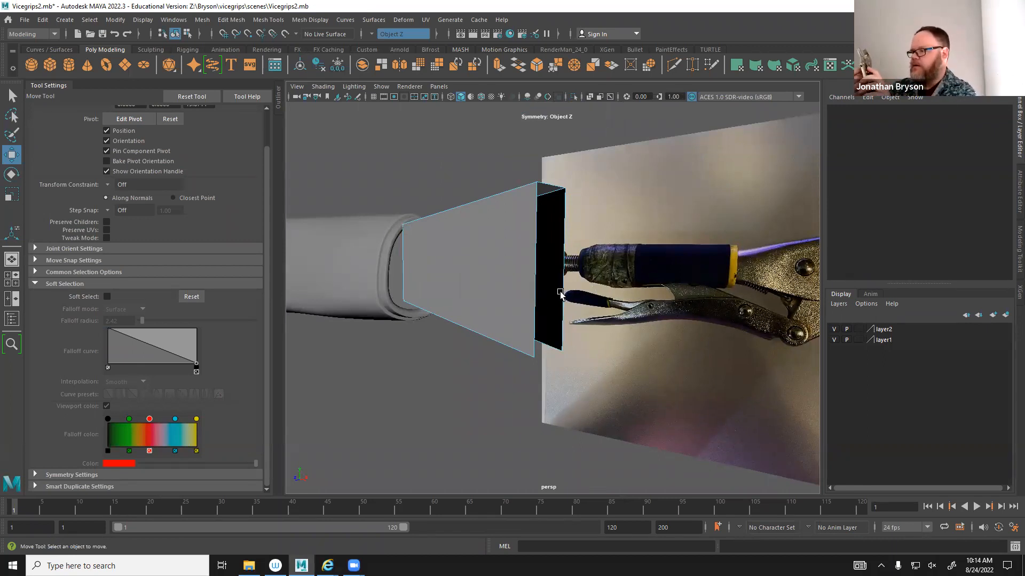
Extrude the side and upper edges at the block's open end forward to the seam where the upper jaw begins.
left_click(560, 294)
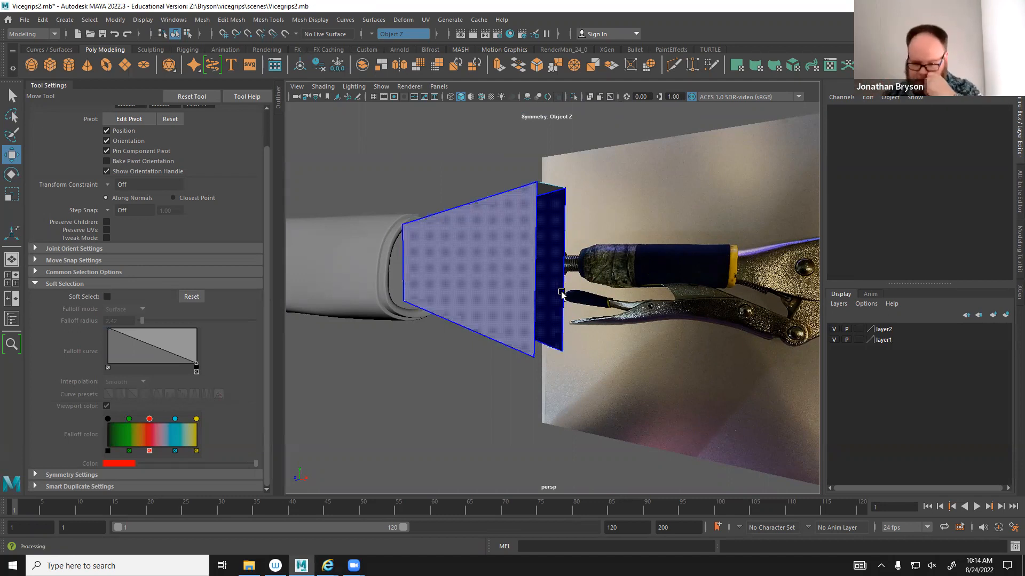
right_click_drag(532, 264, 535, 223)
left_click(535, 224)
left_click(545, 181, "shift")
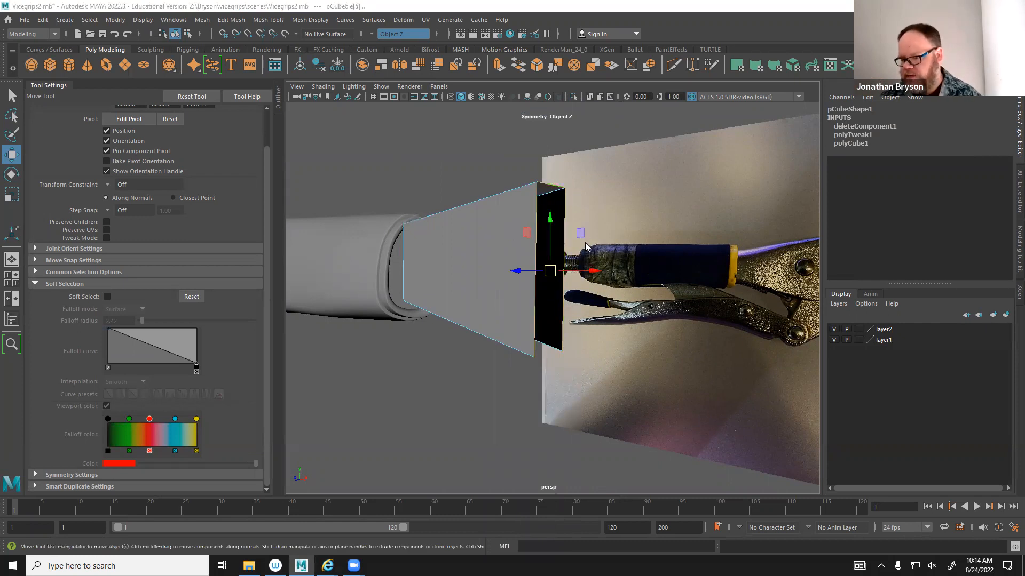
key("space")
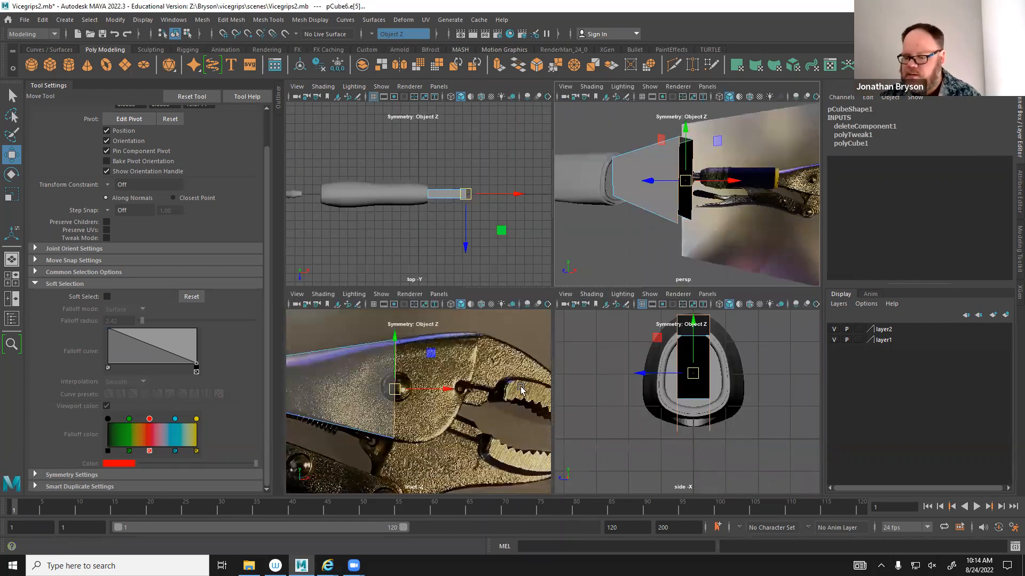
key("space")
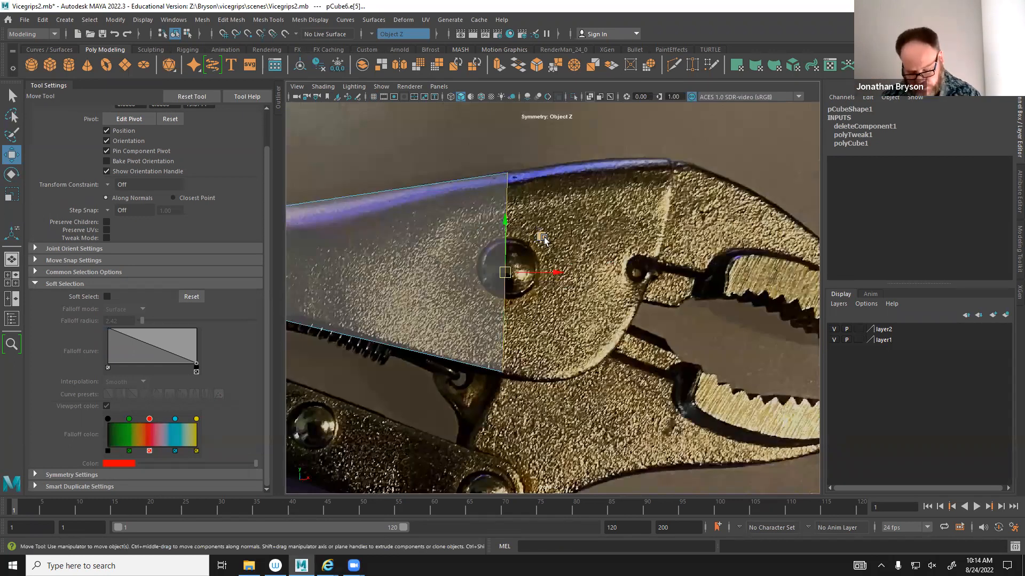
key("ctrl+e")
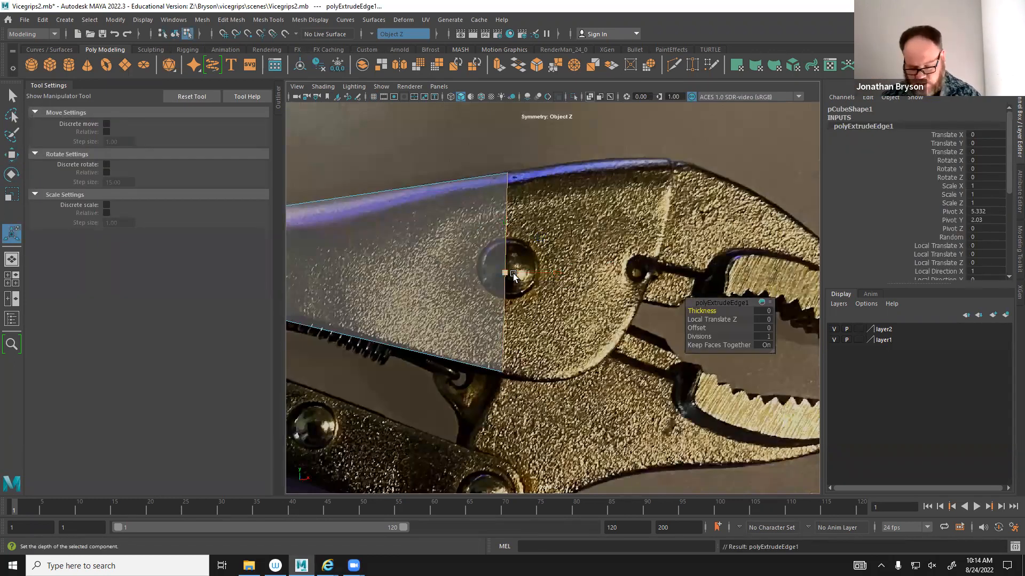
key("w")
left_click_drag(542, 238, 706, 222)
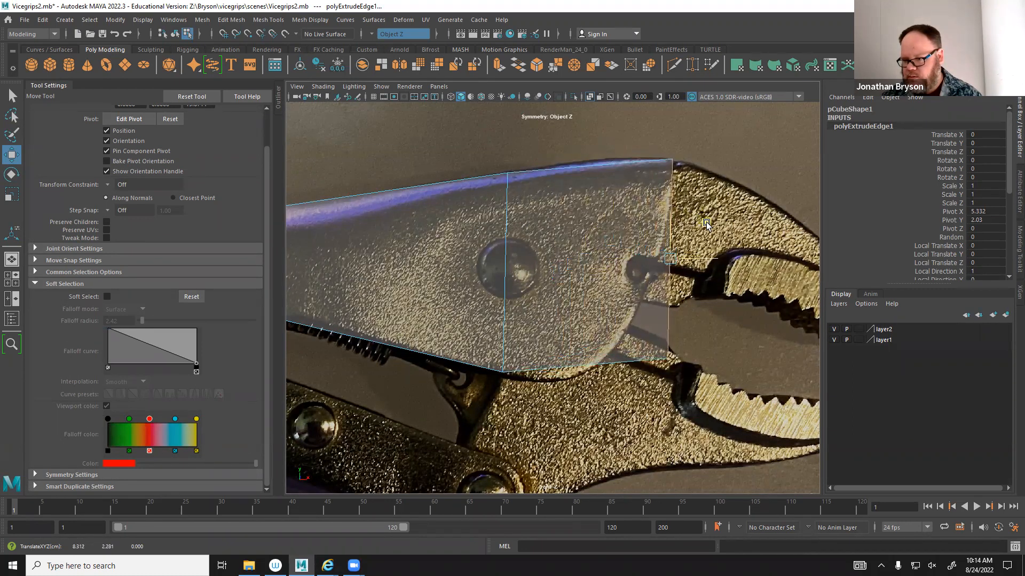
Move the extruded end's lower vertices up to the body outline just below the small pin.
right_click(669, 350)
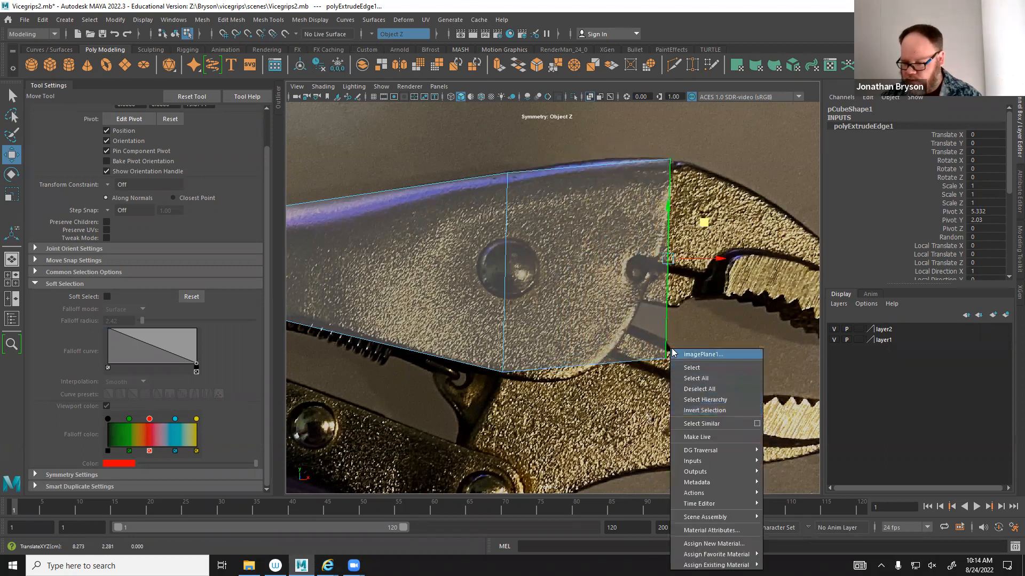
right_click_drag(667, 271, 619, 271)
left_click_drag(666, 358, 642, 301)
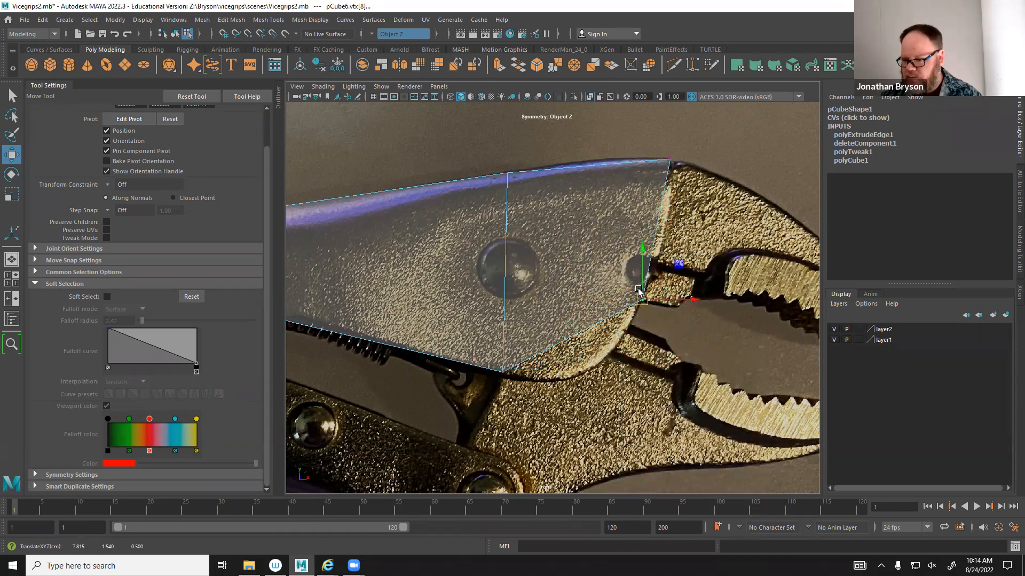
Insert three vertical edge loops between the large rivet and the front end with Multi-Cut.
right_click_drag(576, 329, 504, 330, "shift")
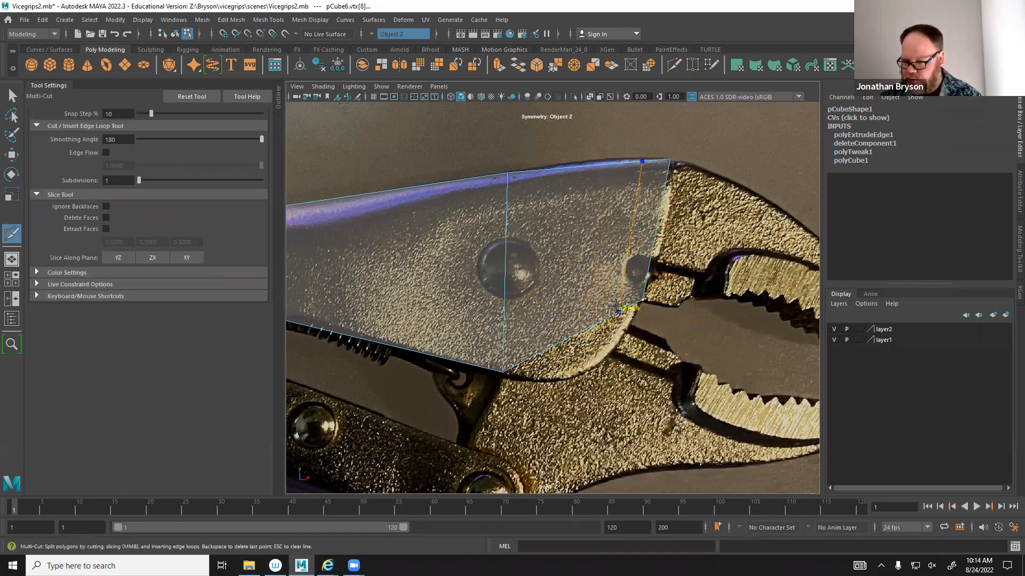
left_click(616, 307, "ctrl")
left_click(585, 327, "ctrl")
left_click(546, 348, "ctrl")
key("q")
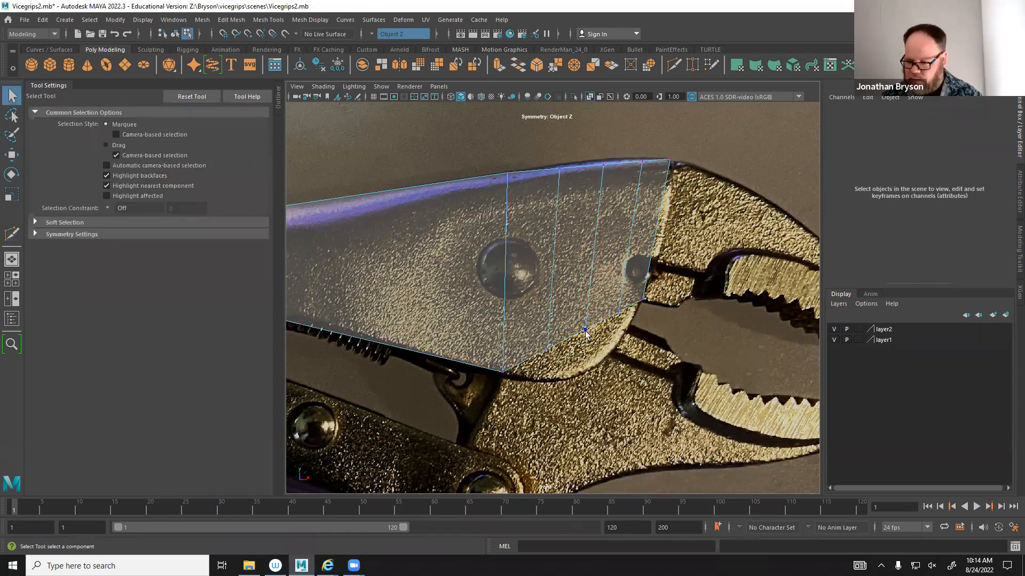
Move the lower vertices of the three front loops onto the body's rounded lower edge.
right_click_drag(568, 279, 528, 286)
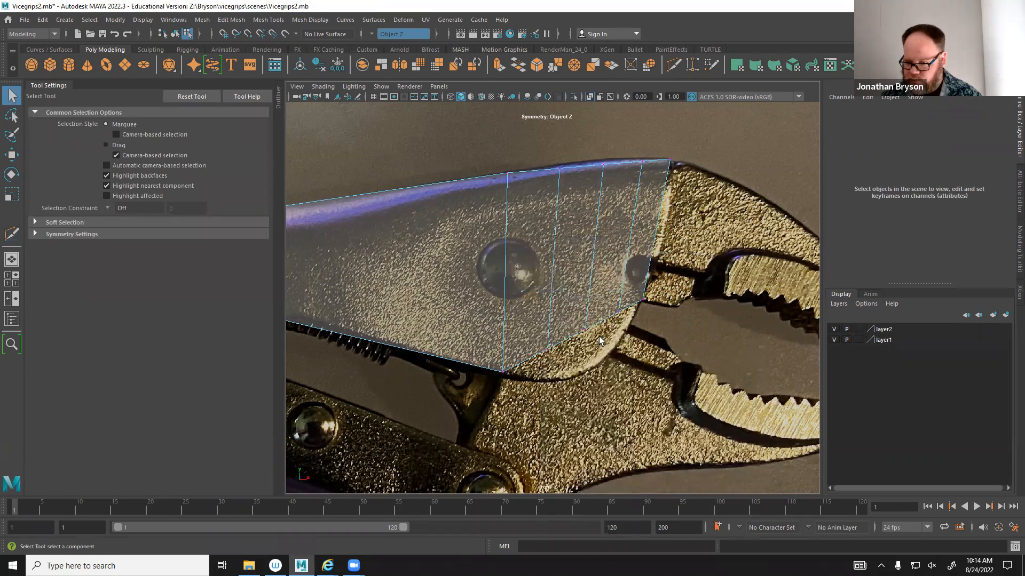
left_click(576, 325)
key("w")
left_click_drag(589, 333, 591, 371)
left_click_drag(609, 302, 621, 336)
left_click_drag(527, 331, 543, 384)
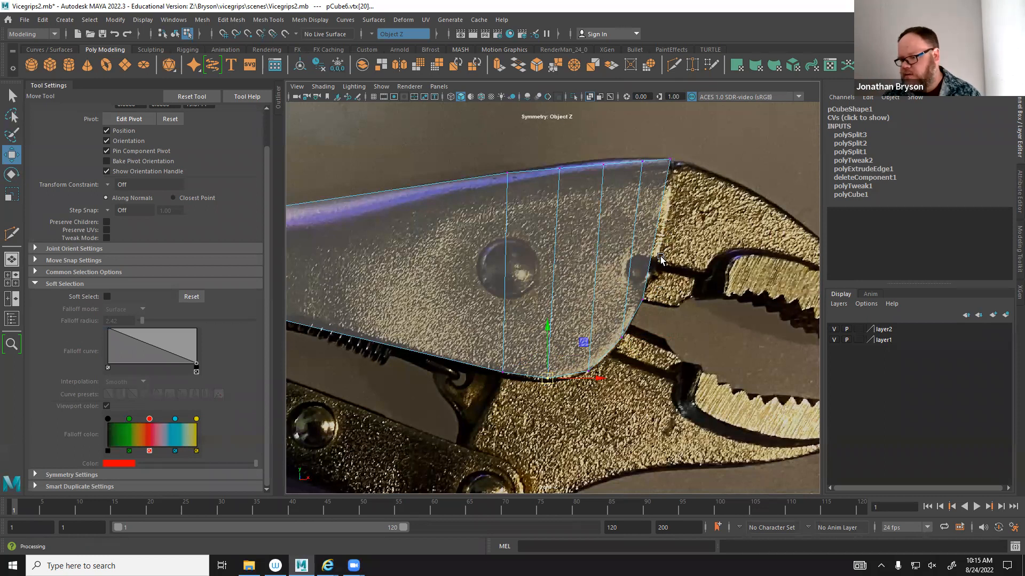
Insert three vertical edge loops between the large rivet and the yellow collar with Multi-Cut.
middle_click_drag(465, 297, 663, 313, "alt")
middle_click_drag(700, 258, 415, 293, "alt")
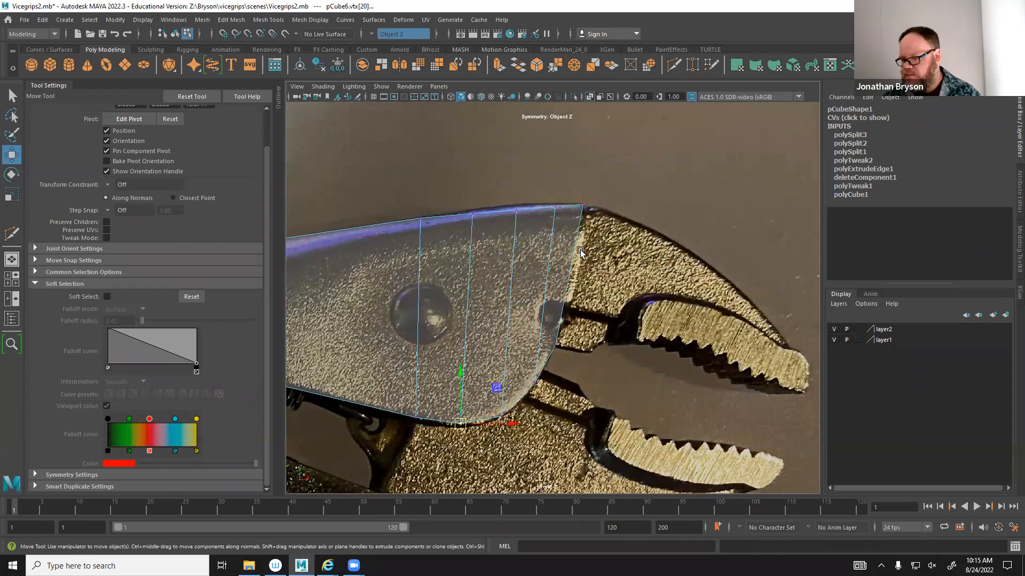
middle_click_drag(425, 415, 528, 337, "alt")
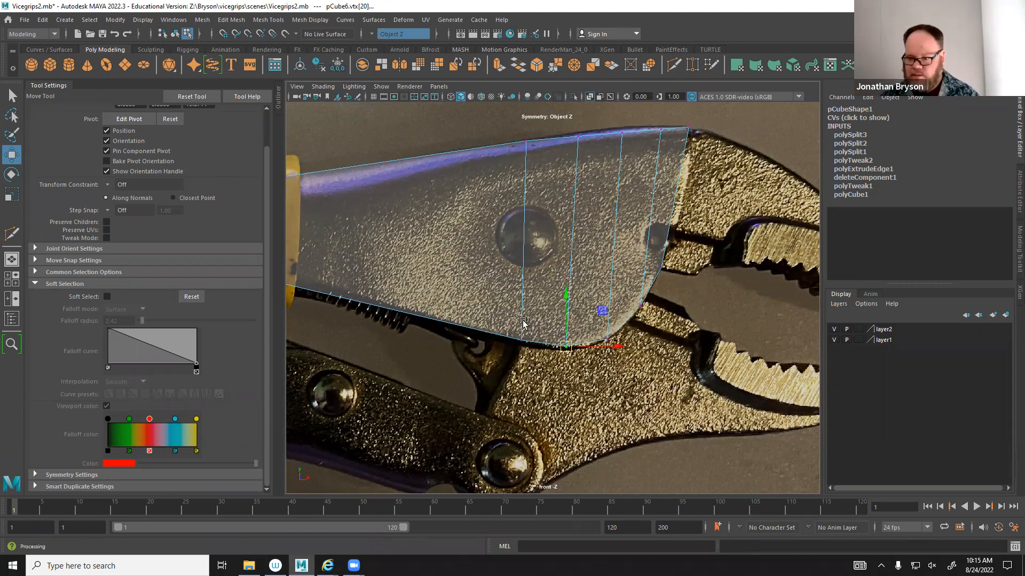
right_click_drag(466, 325, 406, 310, "shift")
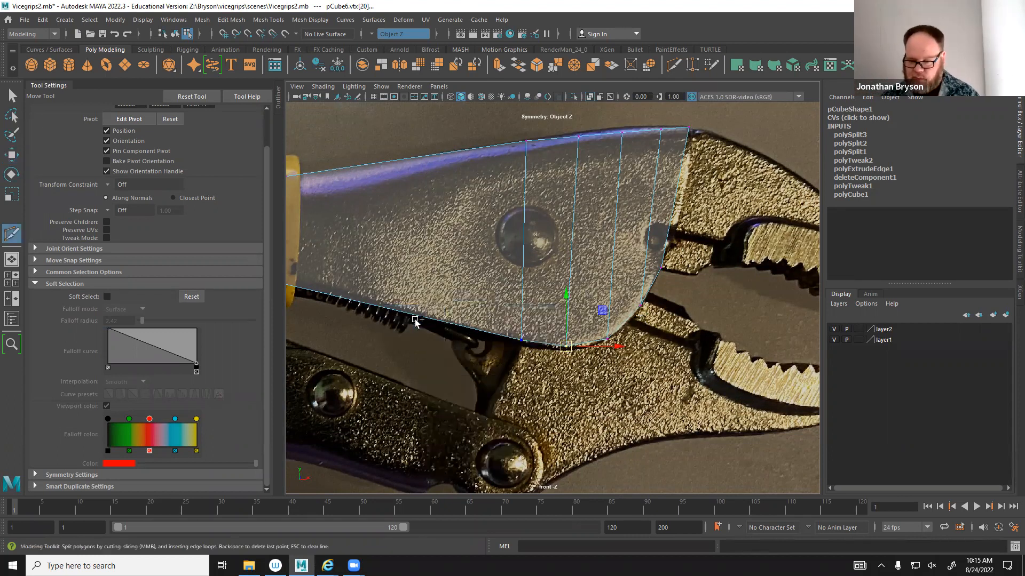
left_click(451, 317, "ctrl")
left_click(382, 304, "ctrl")
left_click(318, 285, "ctrl")
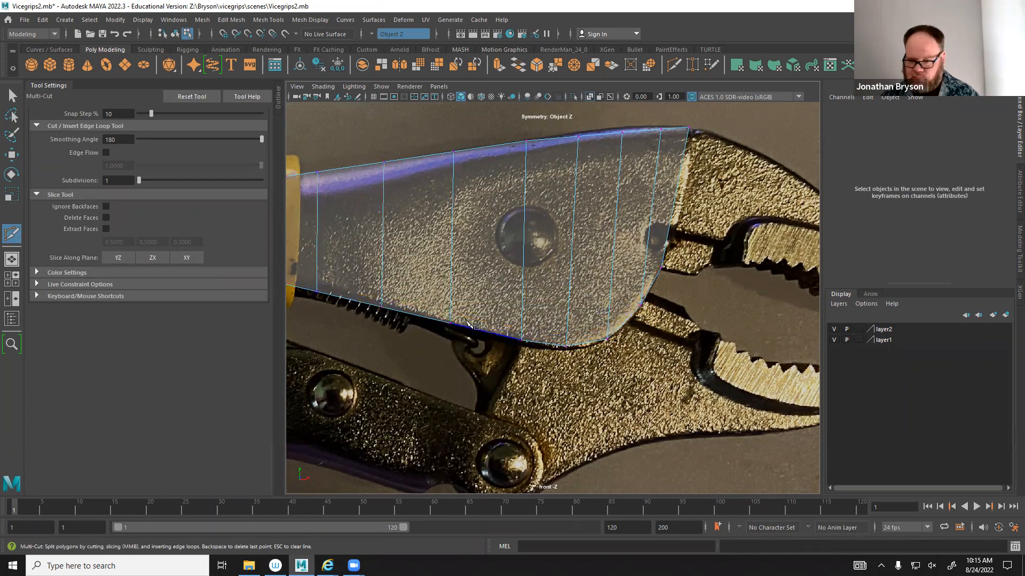
middle_click_drag(406, 239, 534, 255, "alt")
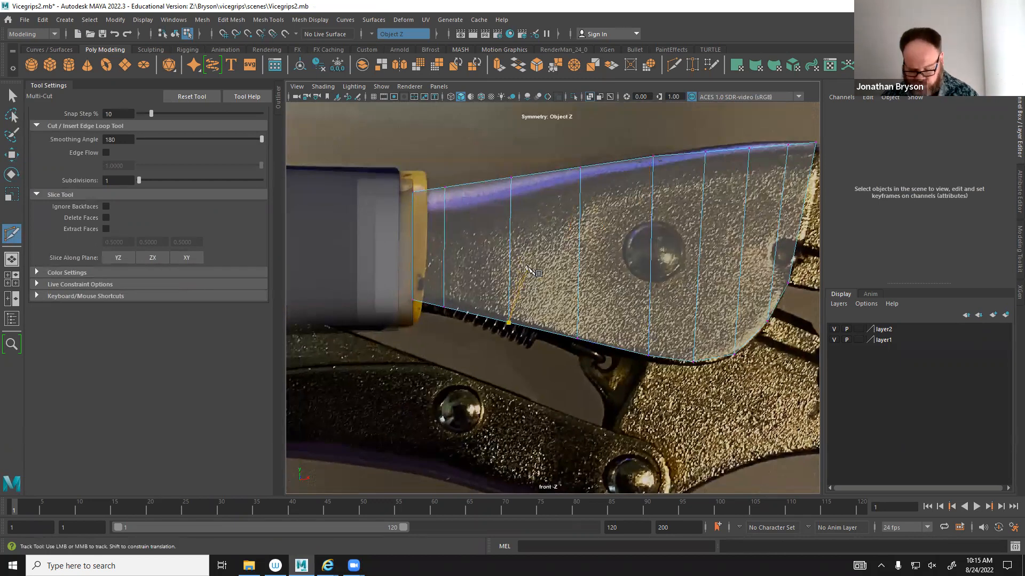
key("q")
Fit the lower vertices from the collar to the large rivet onto the body's underside outline.
right_click_drag(460, 302, 409, 275)
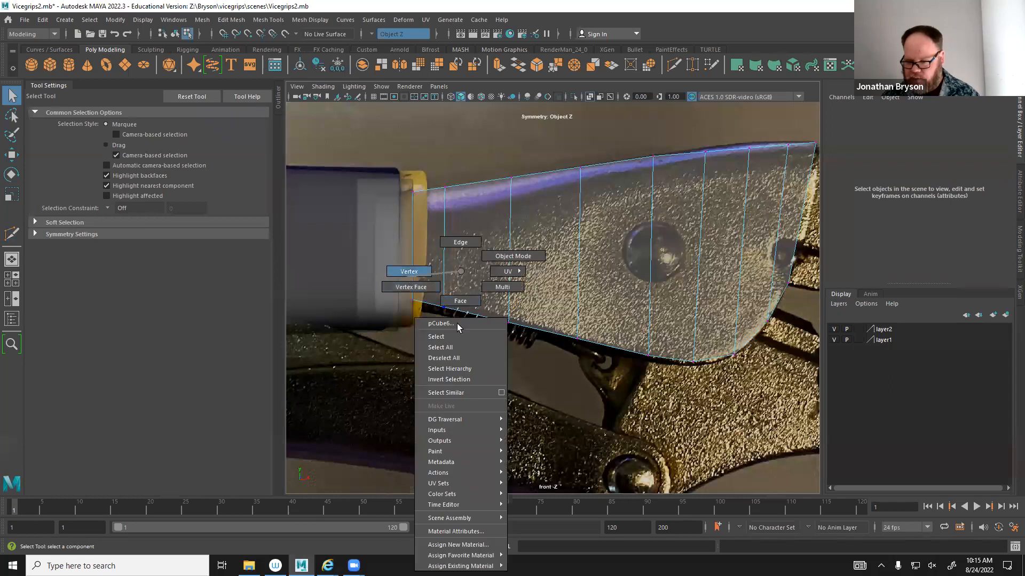
left_click(459, 289)
key("w")
left_click_drag(444, 261, 527, 347)
left_click_drag(552, 290, 578, 285)
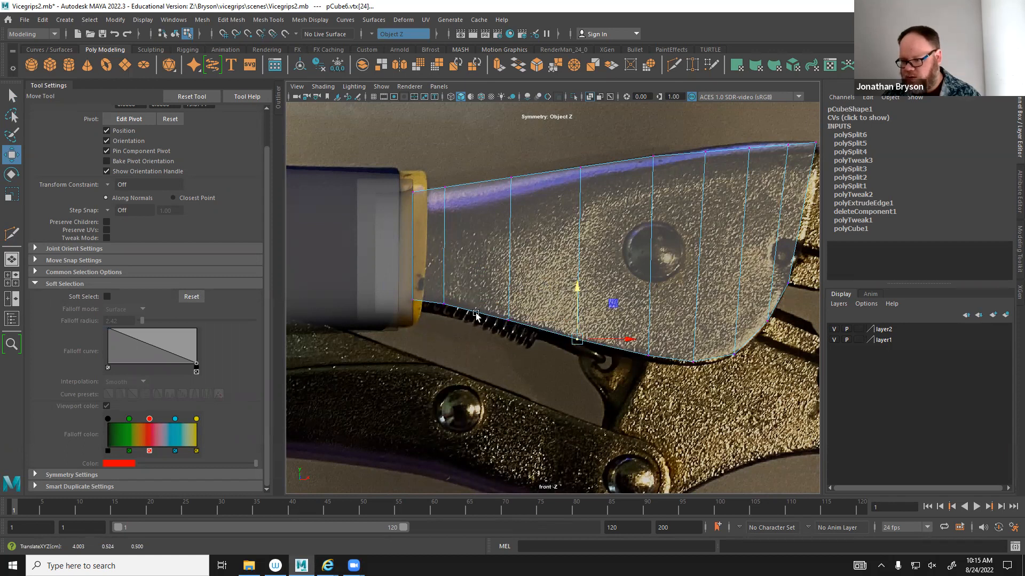
middle_click_drag(674, 368, 565, 352, "alt")
left_click(539, 342)
left_click_drag(538, 295, 541, 293)
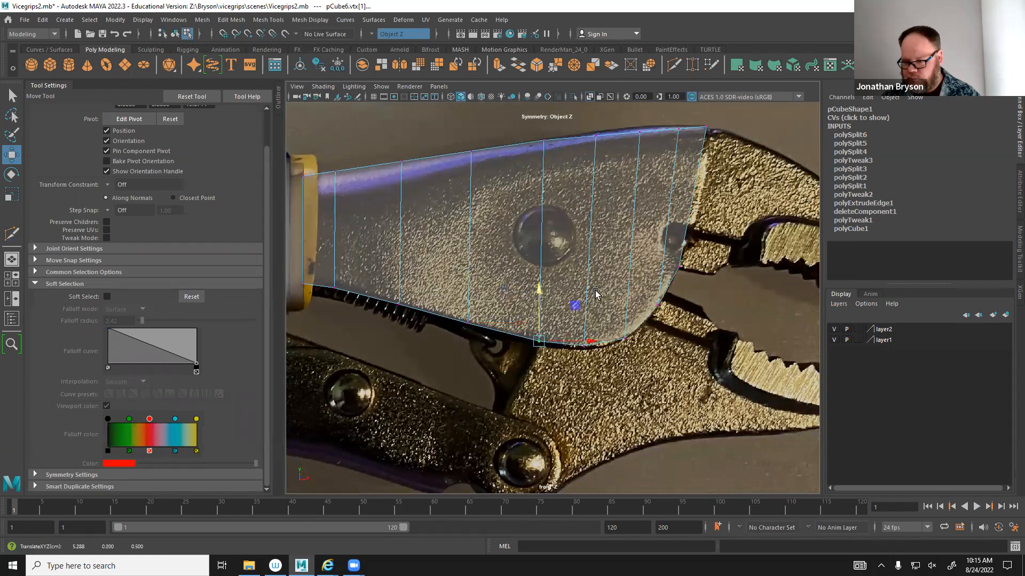
Fit the upper vertices of the loops near the front end to the body's upper outline.
middle_click_drag(555, 223, 513, 274, "alt")
middle_click_drag(449, 270, 488, 283, "alt")
left_click(667, 191)
left_click_drag(621, 170, 650, 228)
left_click_drag(640, 145, 694, 213)
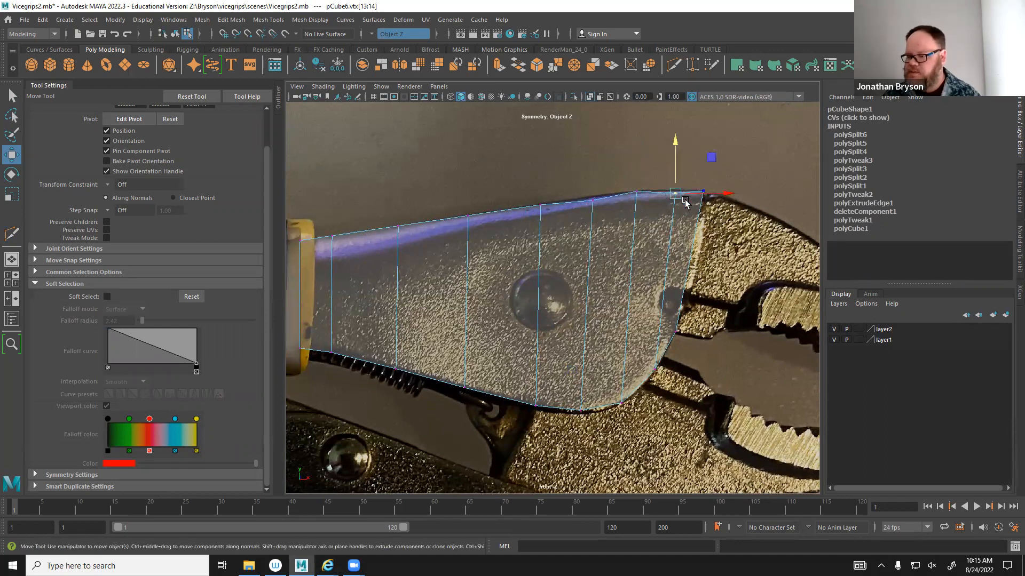
Check the alignment of the block's upper edge in the perspective view, then return to a close-up front view.
key("space")
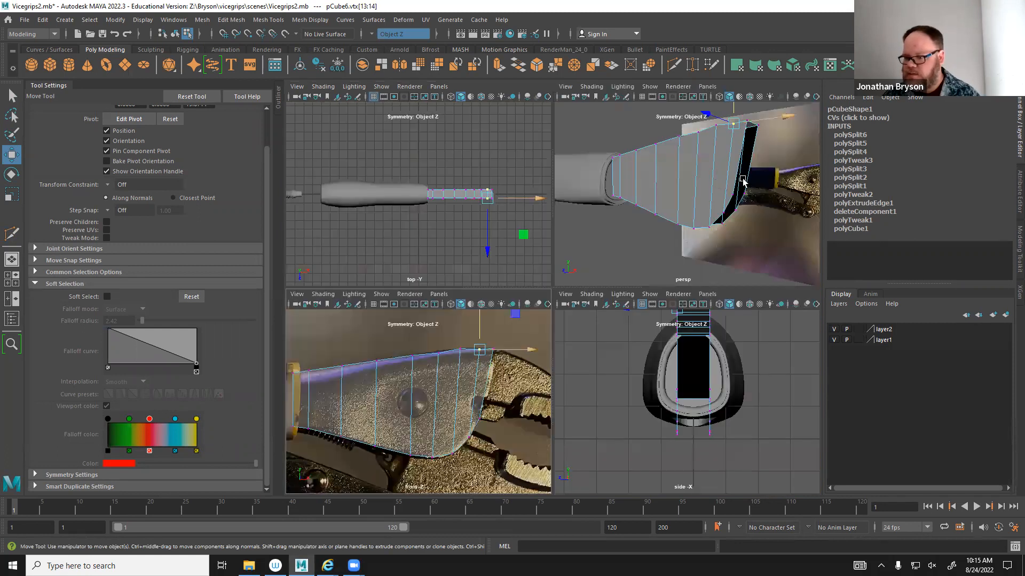
key("space")
key("f")
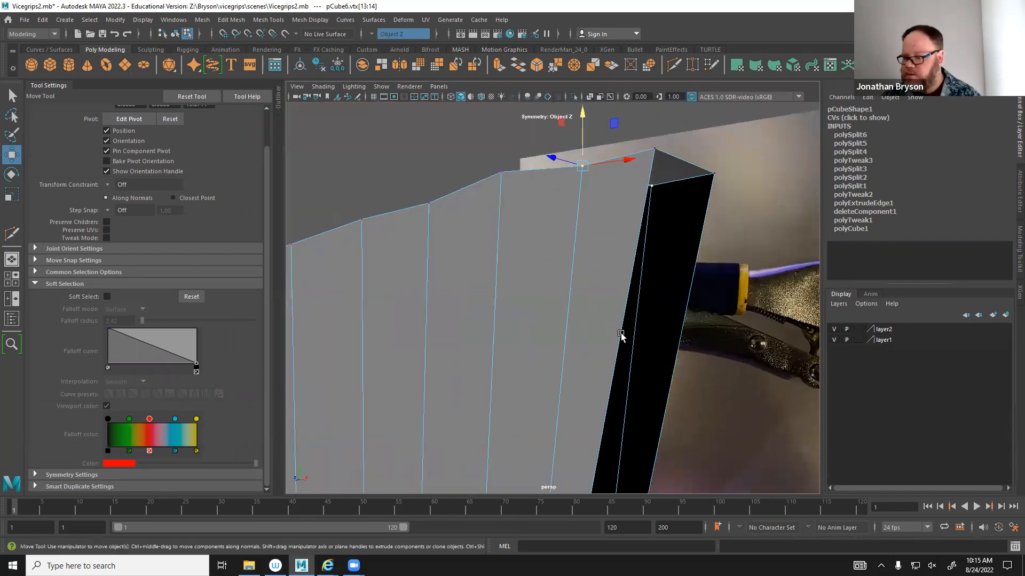
left_click_drag(555, 298, 778, 356, "alt")
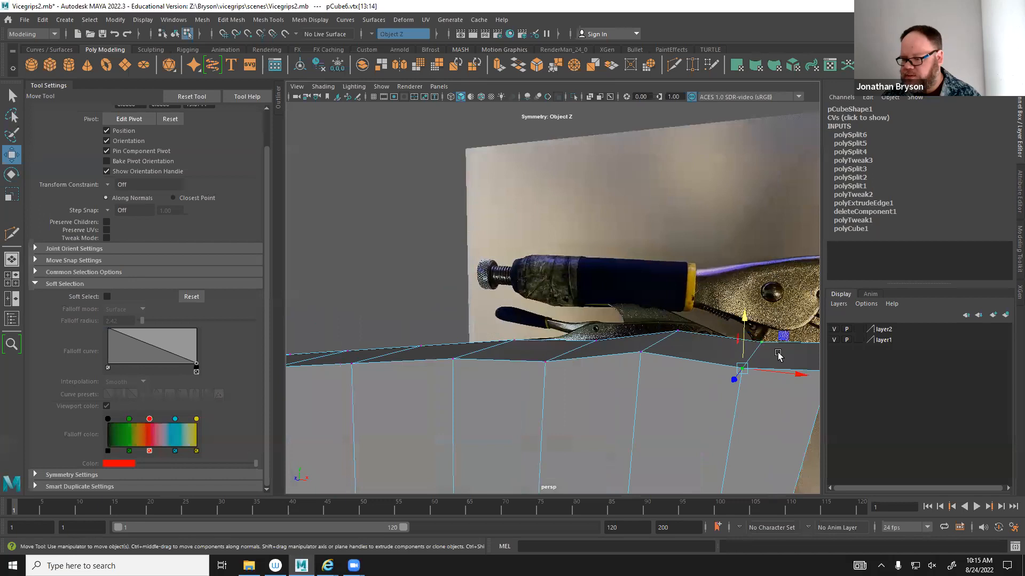
key("space")
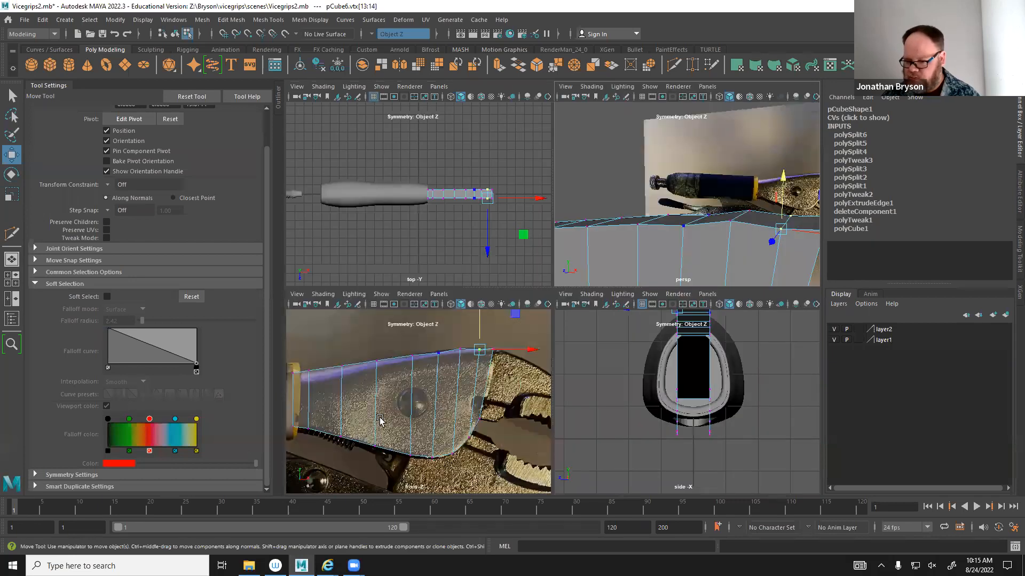
key("space")
scroll(487, 241, "up", 6)
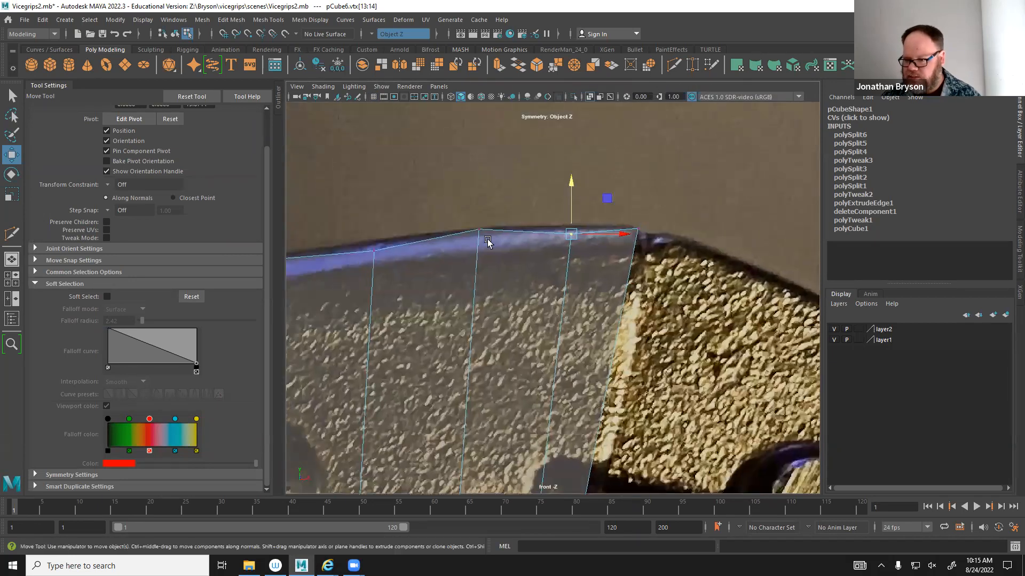
left_click(474, 229)
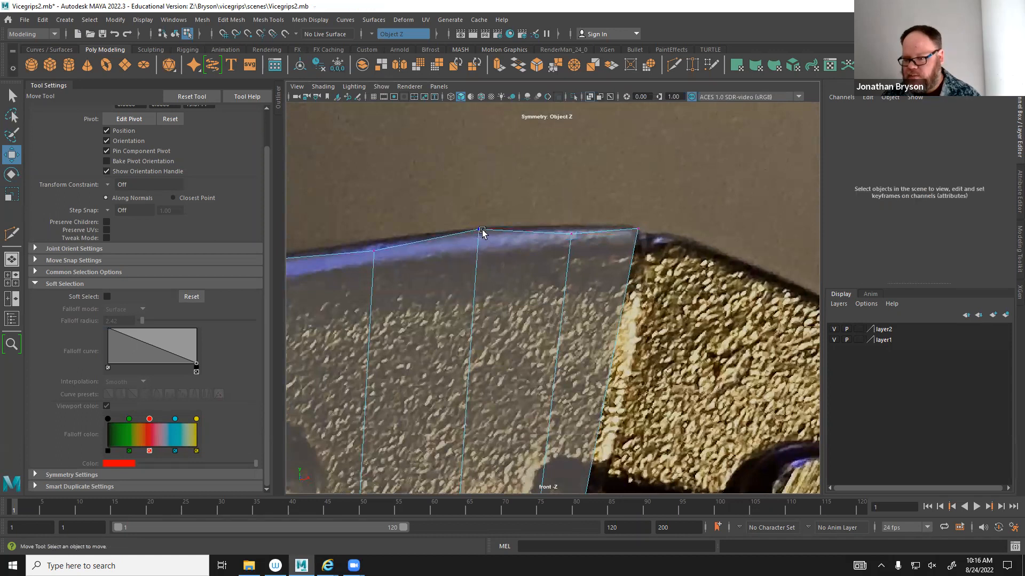
left_click_drag(481, 242, 469, 286)
key("ctrl+z")
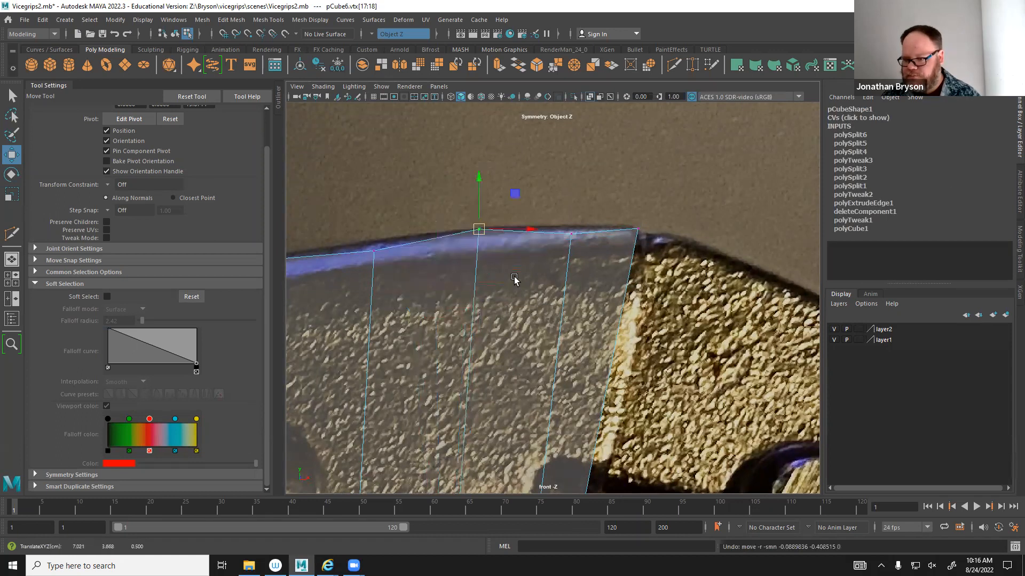
Raise the upper vertices between the large rivet and the front end to the purple upper edge.
left_click(566, 240)
left_click_drag(571, 233, 570, 227)
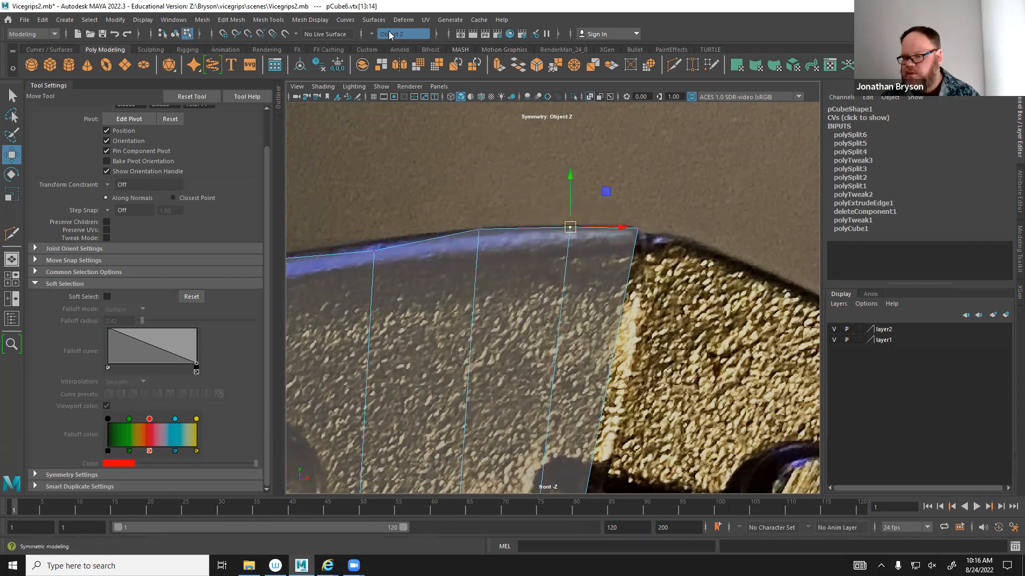
left_click_drag(604, 190, 607, 186)
middle_click_drag(565, 309, 641, 277, "alt")
left_click(450, 218)
middle_click_drag(488, 182, 567, 184, "alt")
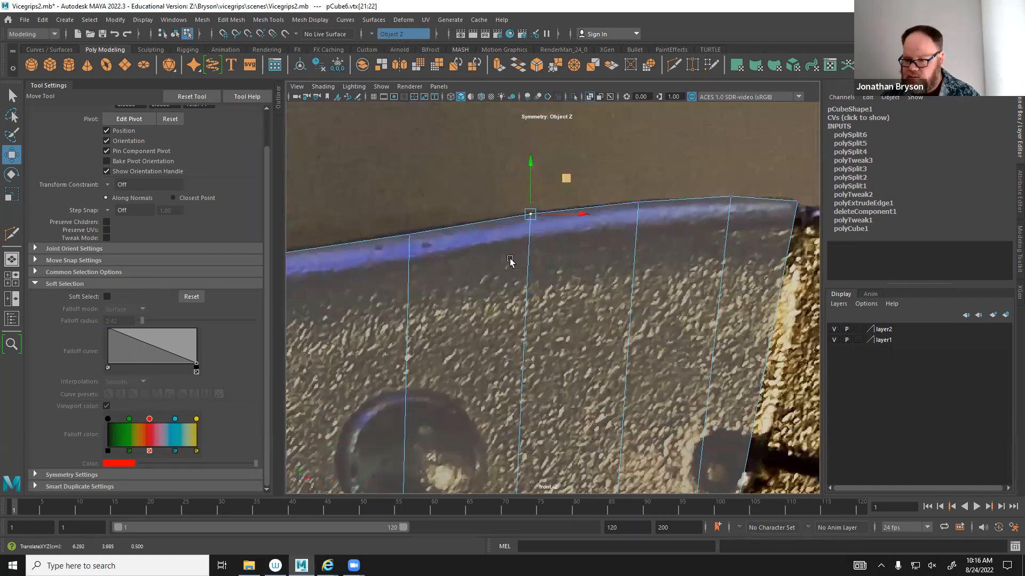
Fit the upper vertices from the large rivet back to the collar onto the purple upper edge.
middle_click_drag(513, 263, 609, 232, "alt")
left_click_drag(518, 166, 594, 258)
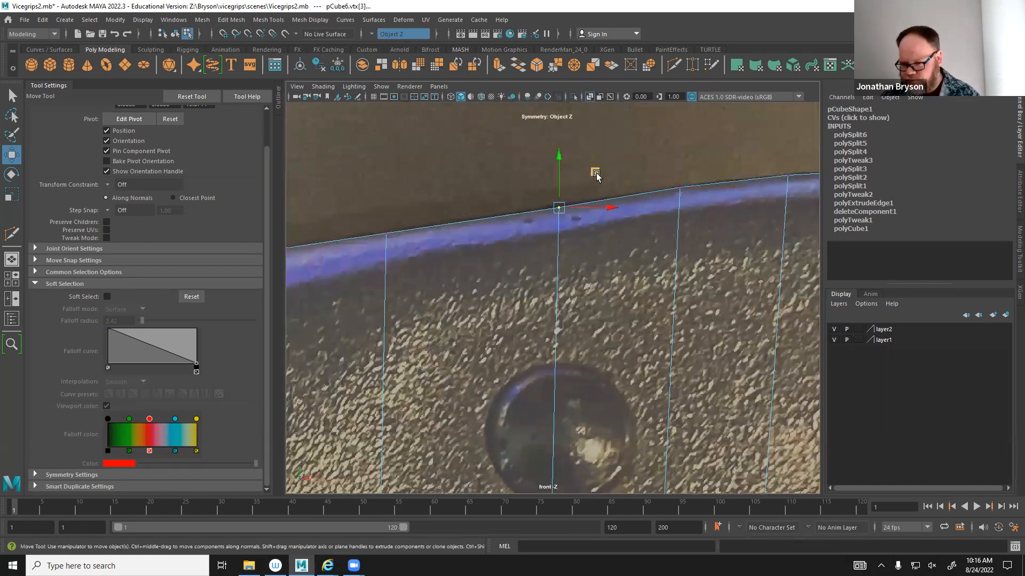
middle_click_drag(391, 278, 567, 267, "alt")
left_click_drag(533, 211, 591, 272)
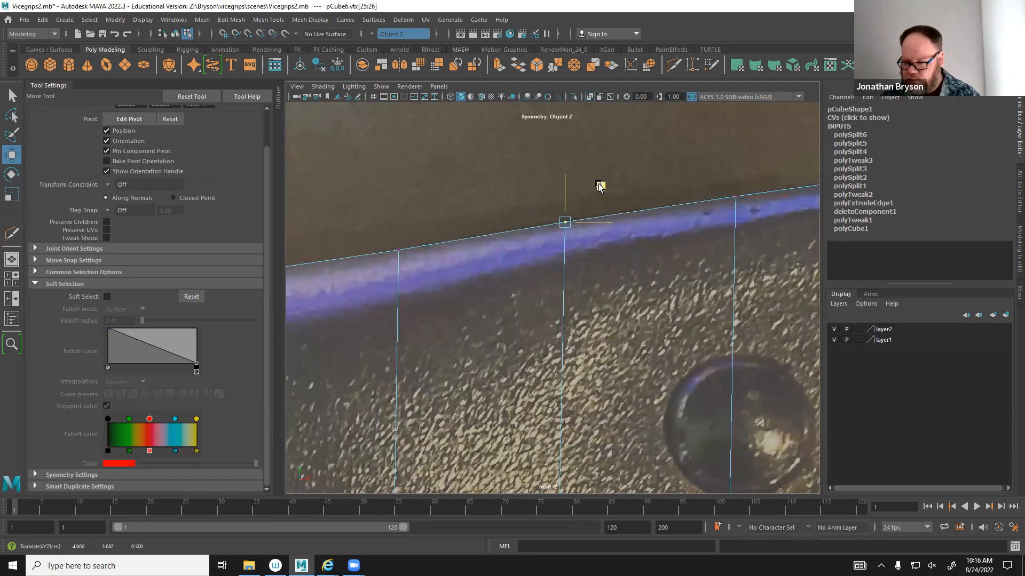
middle_click_drag(436, 262, 581, 244, "alt")
left_click_drag(512, 214, 550, 247)
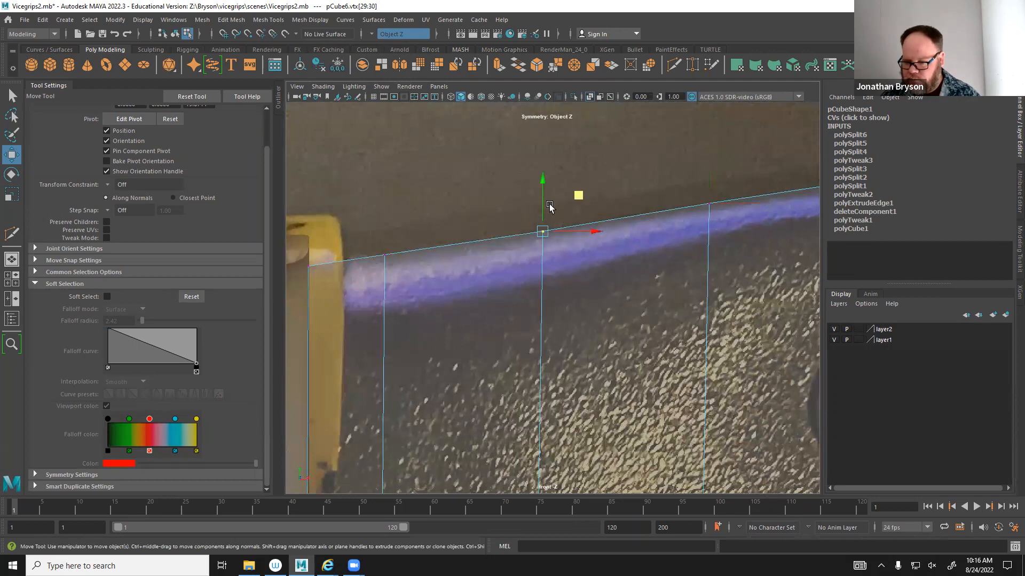
middle_click_drag(383, 277, 549, 256, "alt")
left_click_drag(530, 215, 577, 249)
left_click_drag(586, 199, 596, 203)
Move the upper and lower vertices of the block's rear end back past the yellow collar into the handle.
left_click_drag(469, 226, 499, 248)
left_click_drag(511, 207, 452, 207)
middle_click_drag(532, 352, 520, 181, "alt")
left_click_drag(404, 288, 497, 364)
left_click_drag(501, 284, 445, 295)
Bevel the edge loop just in front of the yellow collar with a fraction of 0.4 and 2 segments.
middle_click_drag(500, 303, 277, 333, "alt")
middle_click_drag(340, 271, 463, 352, "alt")
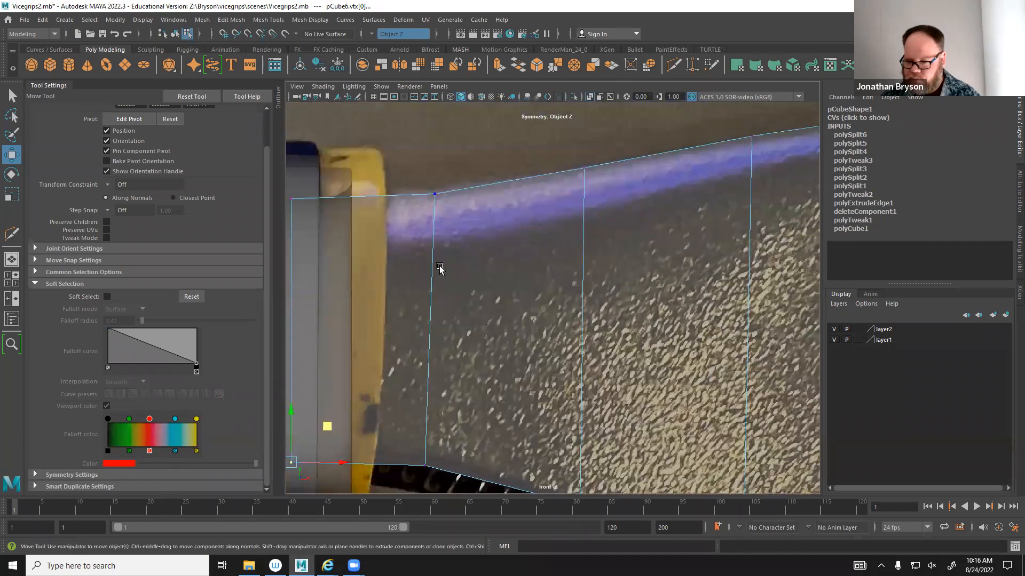
right_click_drag(440, 269, 435, 237)
double_click(435, 238)
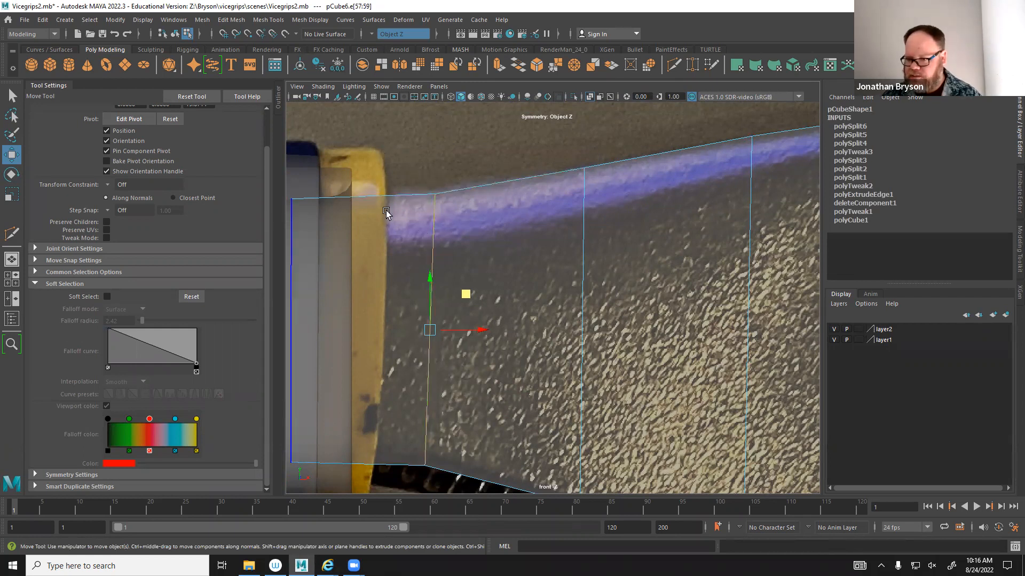
right_click_drag(435, 215, 478, 226, "shift")
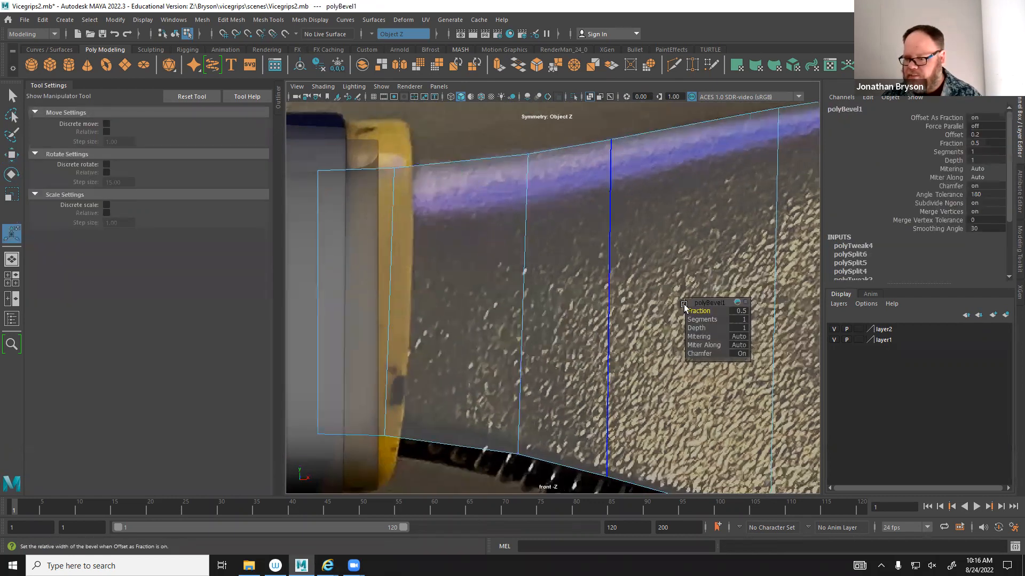
left_click_drag(706, 319, 702, 312)
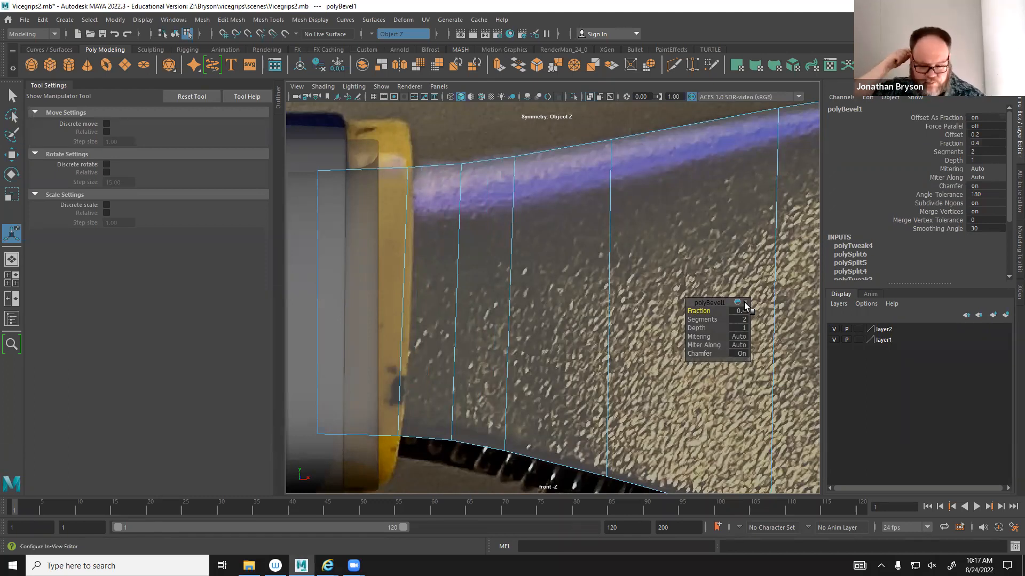
Examine the block's upper edge against the reference in the front view, and its overall shape in the perspective view.
middle_click_drag(732, 231, 491, 302, "alt")
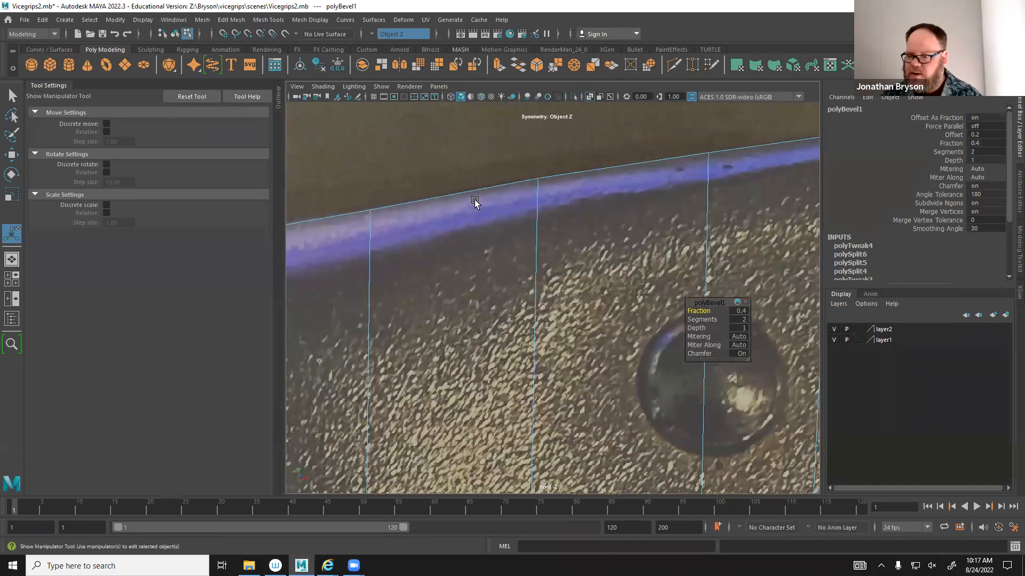
middle_click_drag(675, 179, 320, 227, "alt")
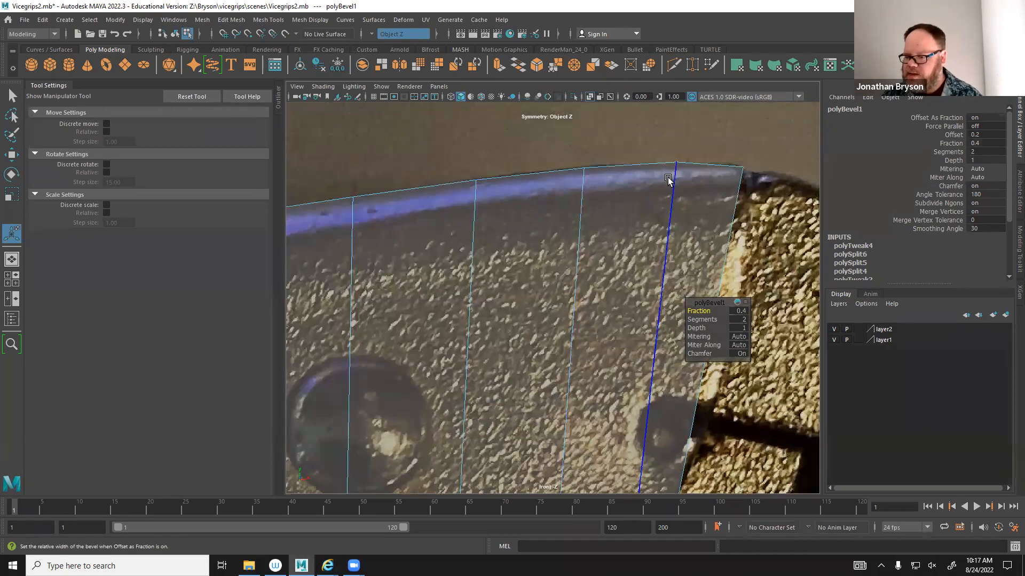
middle_click_drag(569, 326, 559, 273, "alt")
middle_click_drag(344, 241, 398, 250, "alt")
scroll(634, 253, "down", 6)
middle_click_drag(586, 288, 594, 249, "alt")
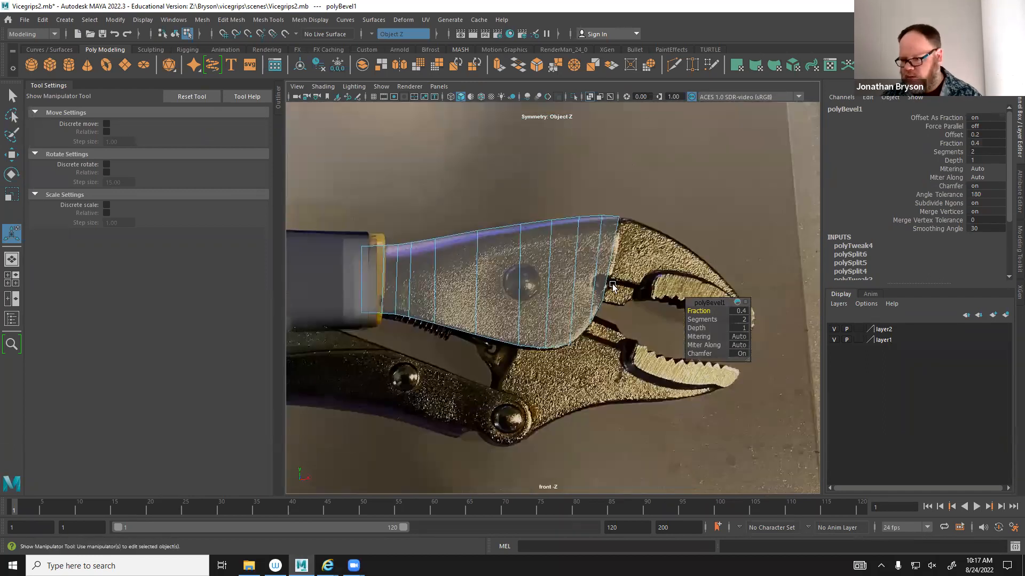
key("space")
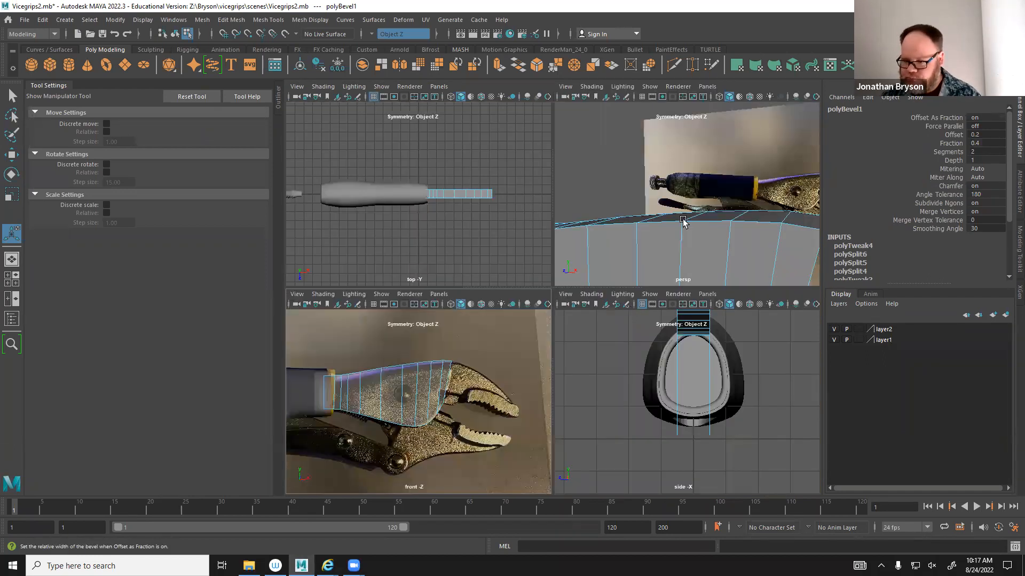
key("space")
scroll(601, 272, "up", 3)
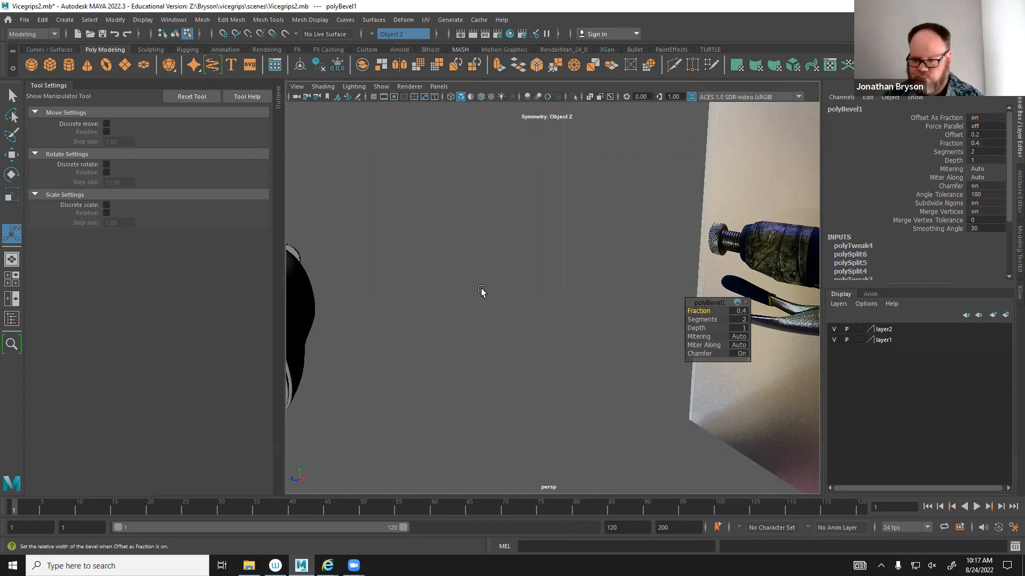
left_click_drag(466, 320, 437, 329, "alt")
Select the block's rearmost vertices in the top view and turn on soft selection with a falloff radius of 3.51.
right_click_drag(437, 329, 384, 261)
key("space")
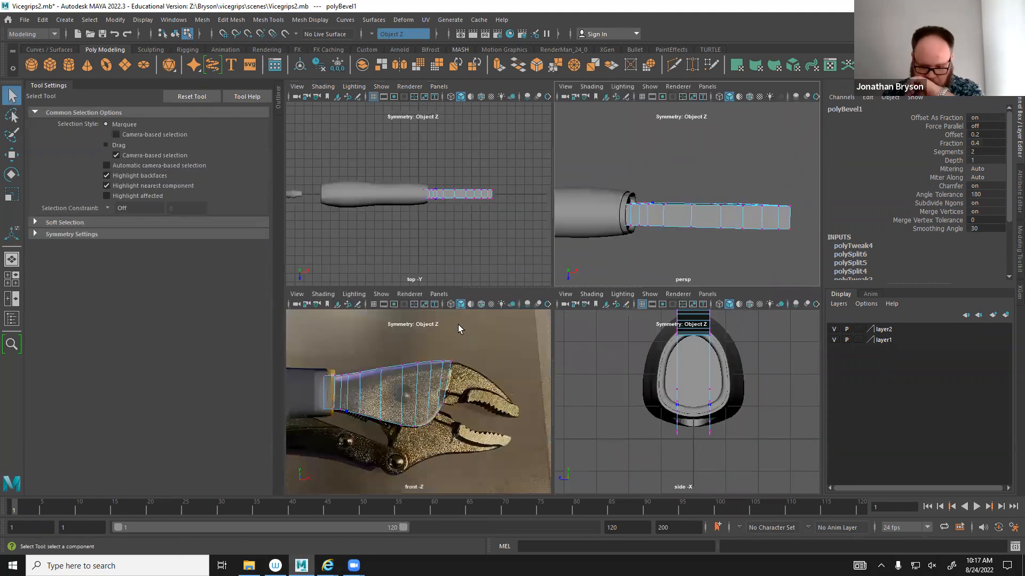
scroll(417, 207, "up", 5)
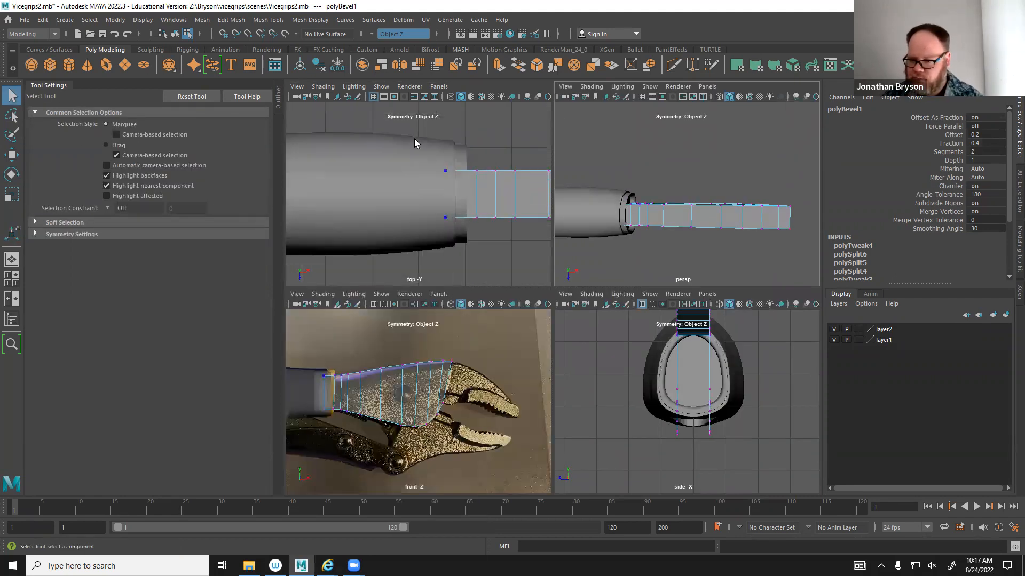
left_click_drag(425, 128, 459, 282)
middle_click_drag(453, 272, 436, 245, "alt")
key("b")
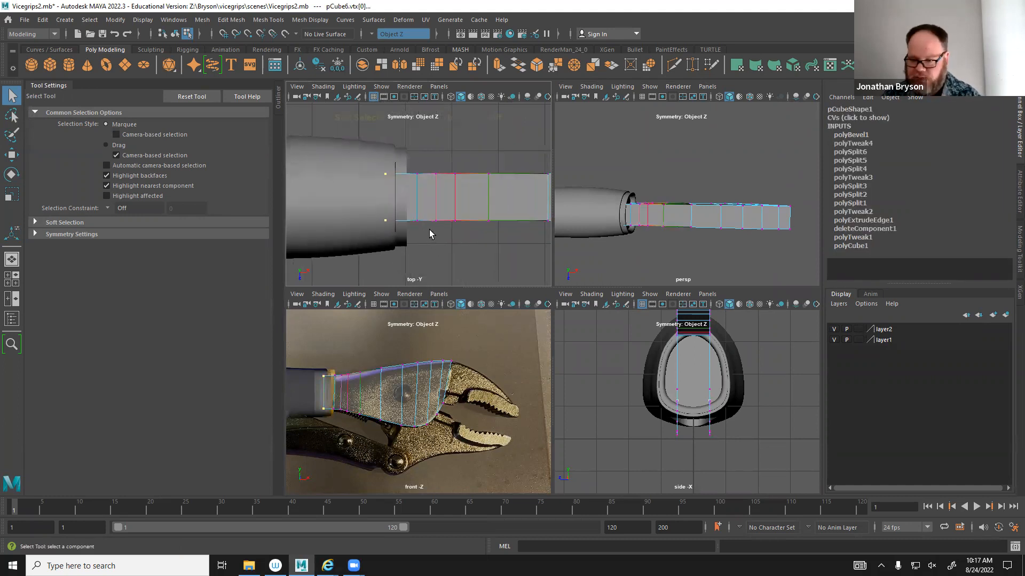
left_click_drag(434, 231, 468, 201)
left_click_drag(538, 161, 551, 227)
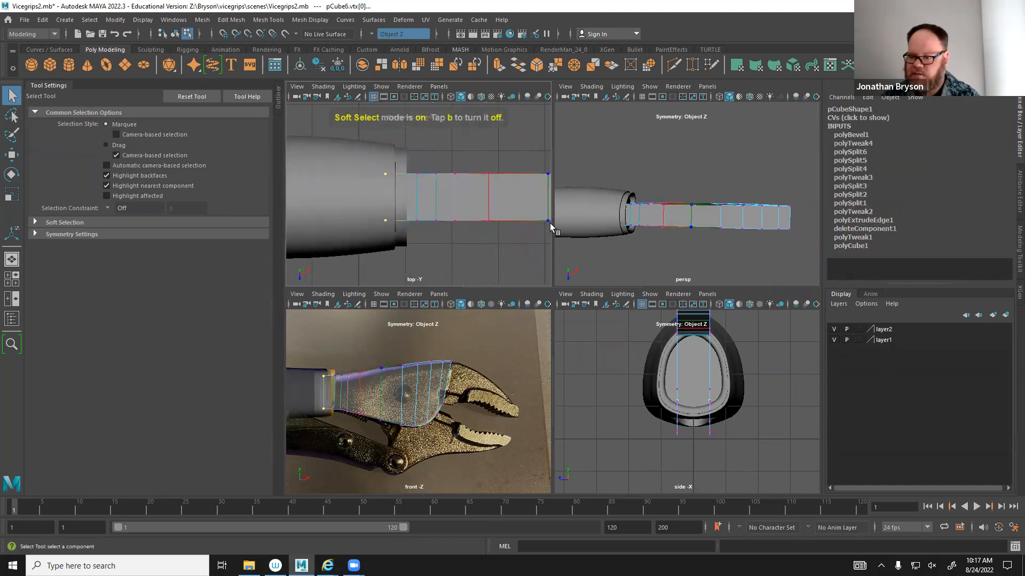
middle_click_drag(519, 229, 406, 235, "alt")
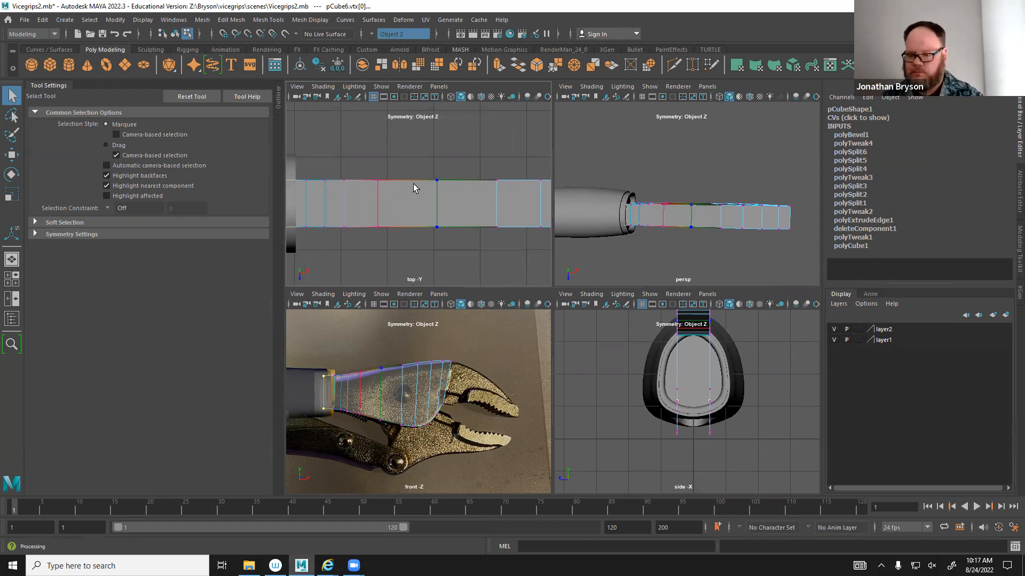
middle_click_drag(306, 214, 384, 200, "alt")
key("space")
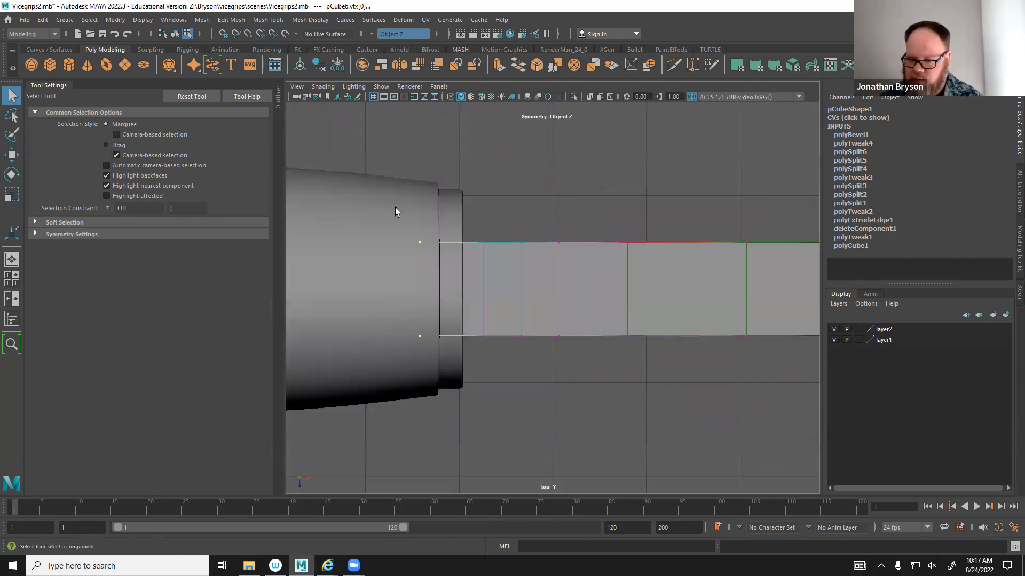
Turn on X-Ray shading in the top view and select the block's rear vertices in and around the handle's collar.
left_click_drag(447, 172, 491, 363)
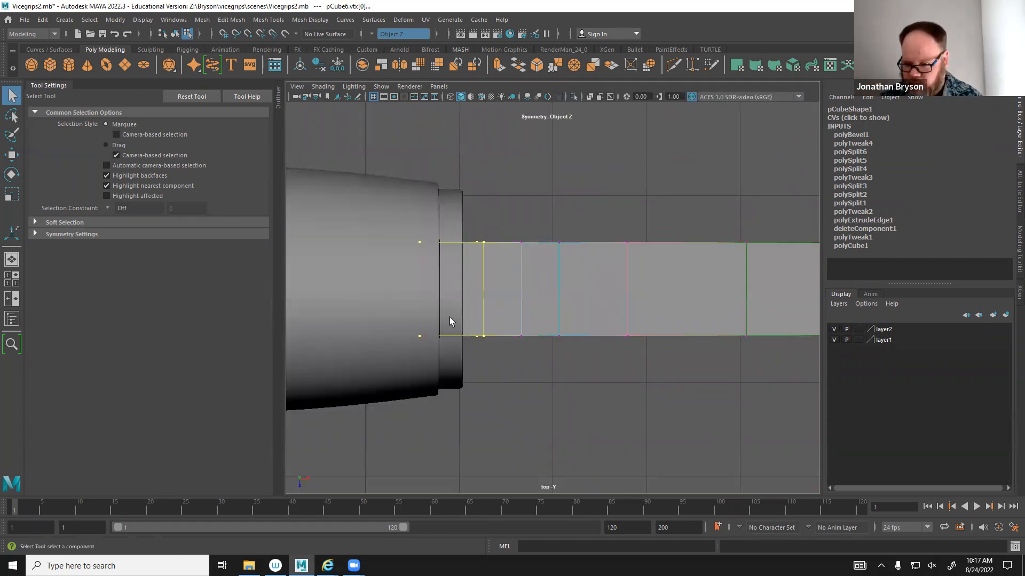
left_click(316, 86)
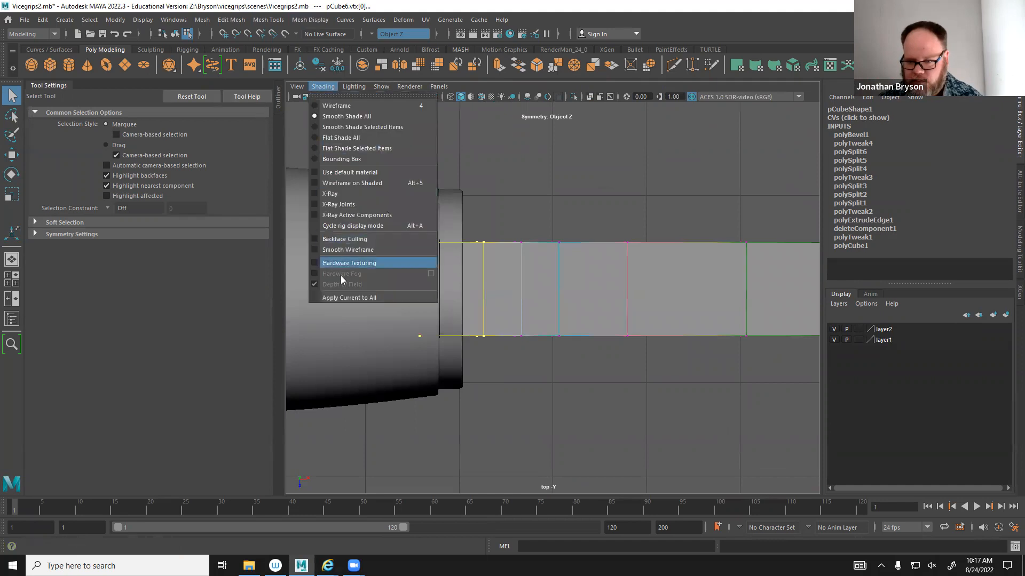
left_click(342, 193)
left_click_drag(372, 142, 500, 375)
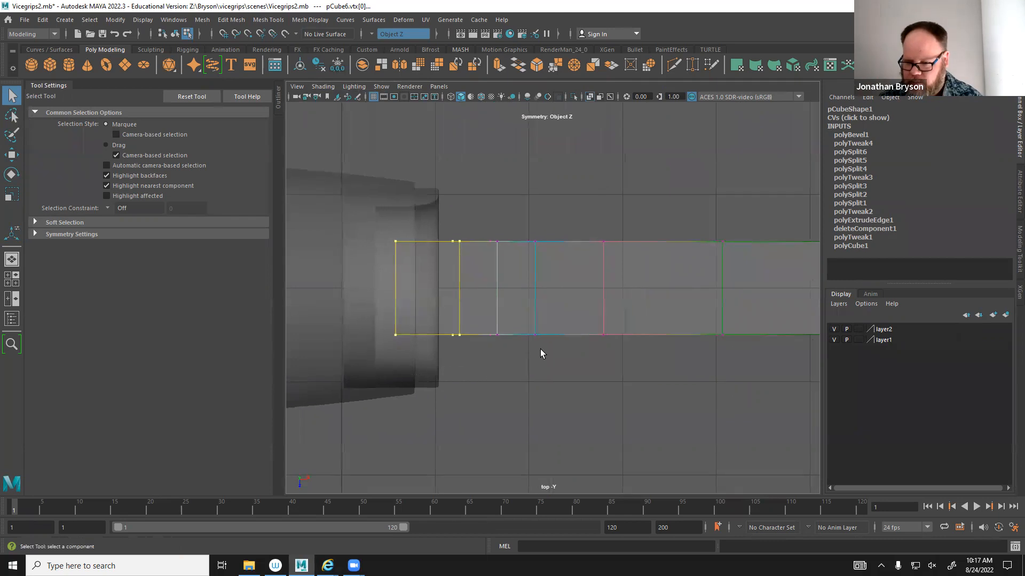
Move the rear vertices symmetrically outward in the top view so the block flares toward the handle's width.
key("space")
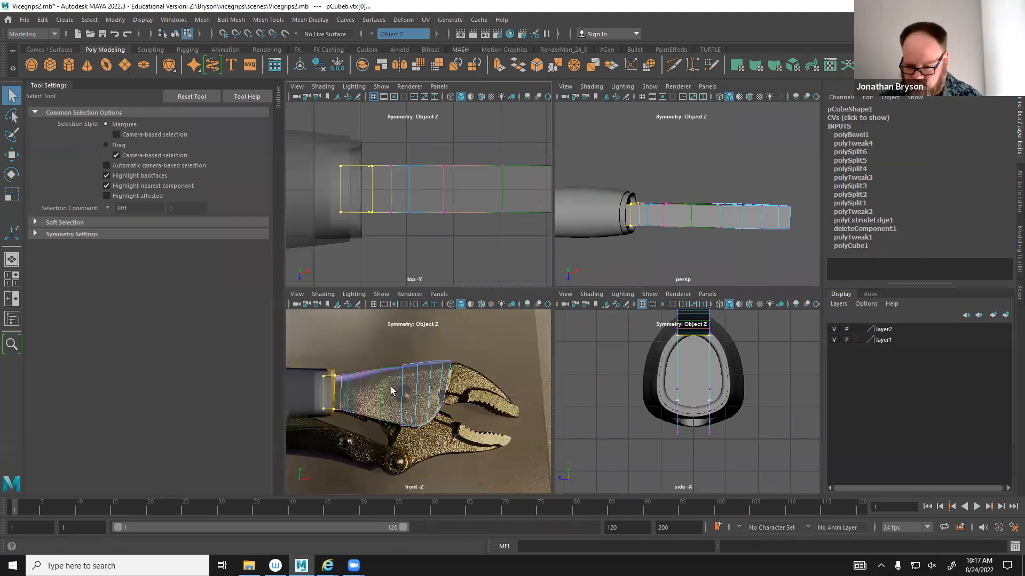
middle_click_drag(386, 226, 387, 237, "alt")
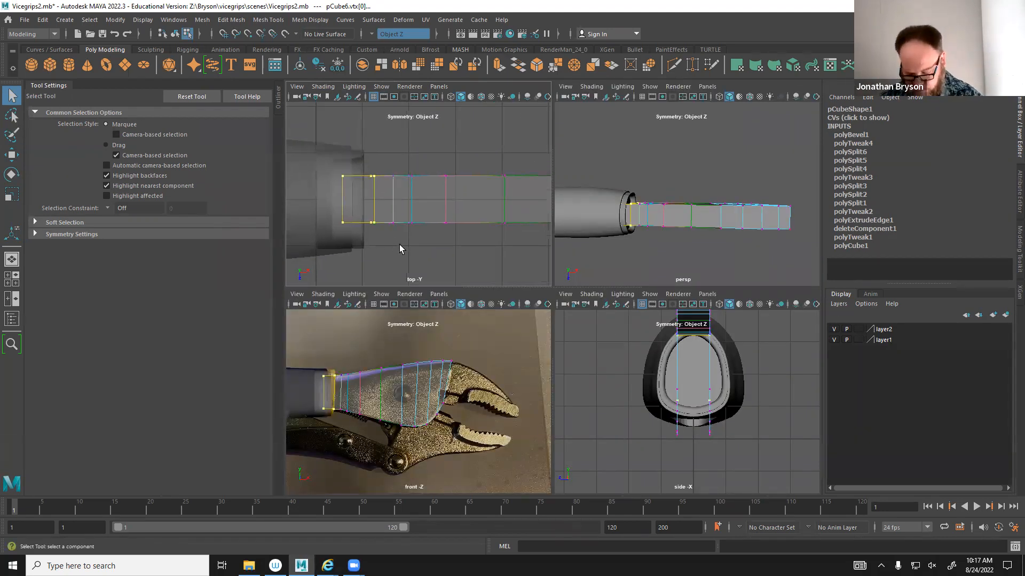
key("r")
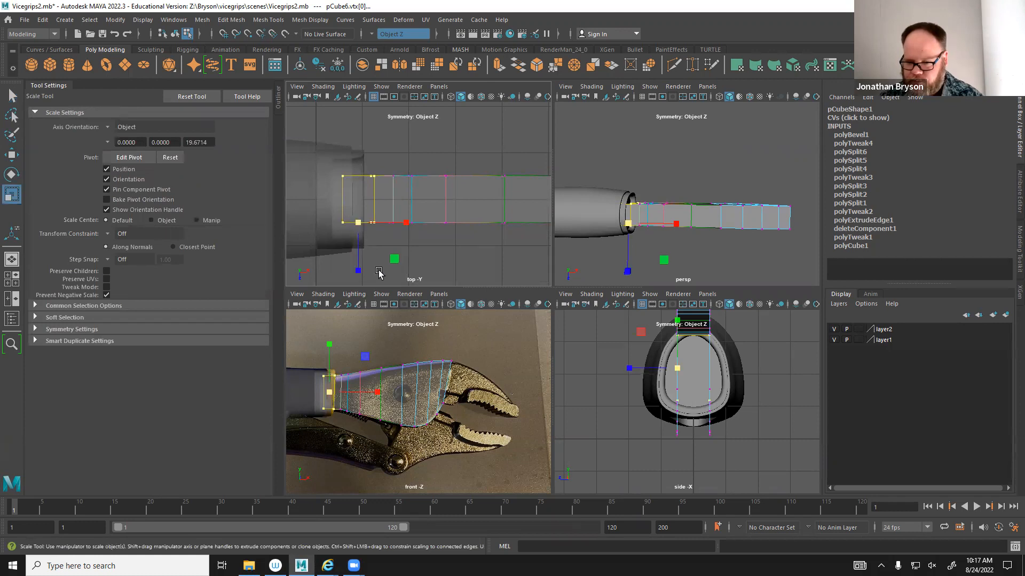
middle_click_drag(359, 274, 364, 243, "alt")
left_click(364, 243)
key("w")
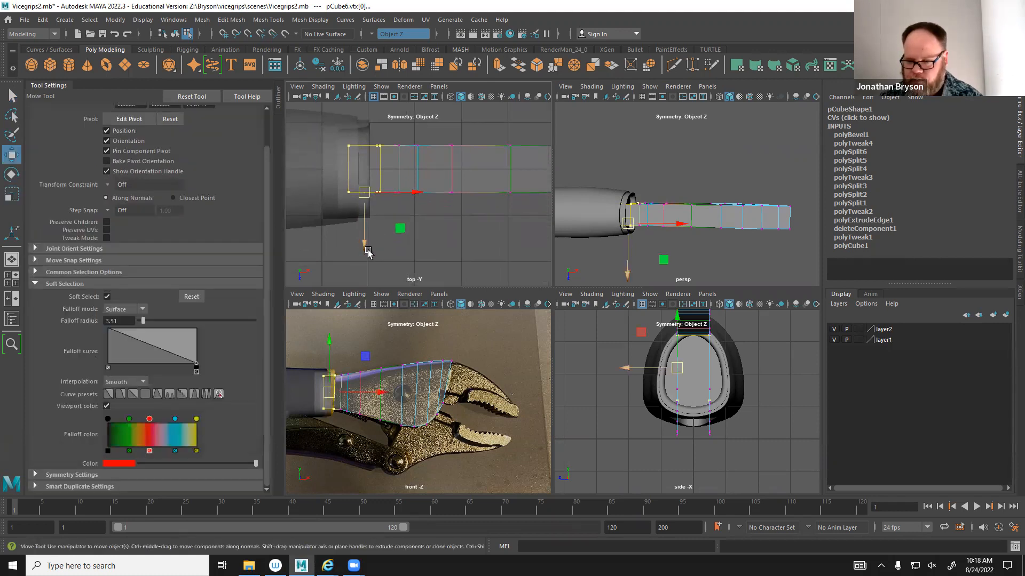
left_click_drag(362, 246, 363, 259)
middle_click_drag(441, 247, 346, 262, "alt")
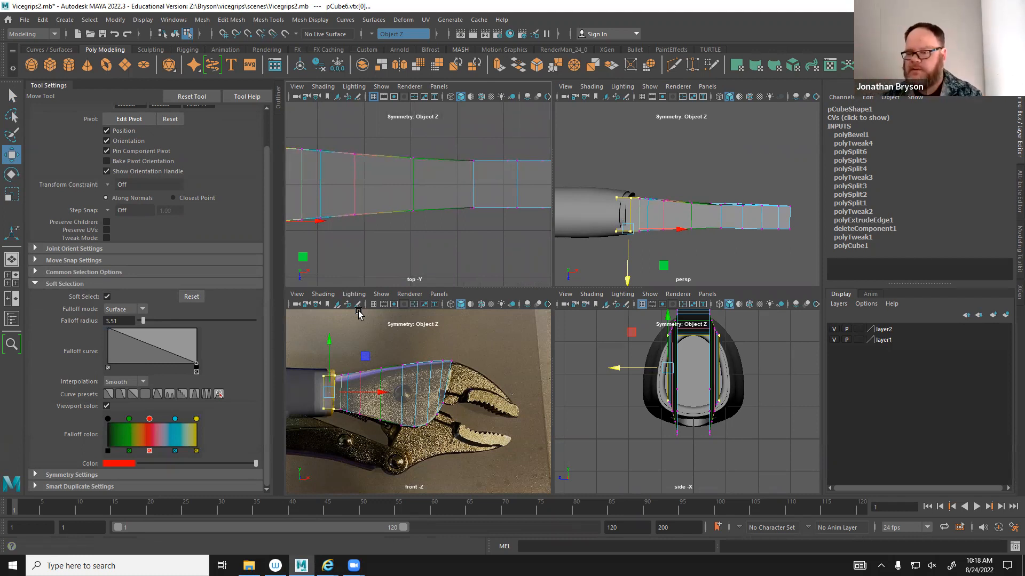
Turn off symmetry and insert a lengthwise edge loop down the middle of the block's top with Multi-Cut.
key("space")
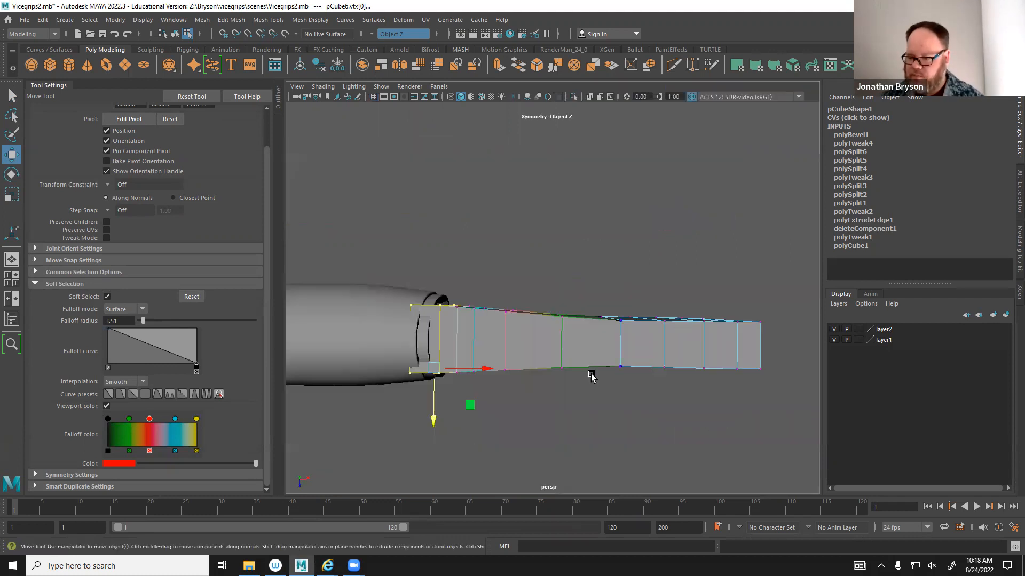
scroll(589, 331, "up", 5)
left_click_drag(587, 295, 559, 237, "alt")
right_click_drag(559, 239, 571, 241, "shift")
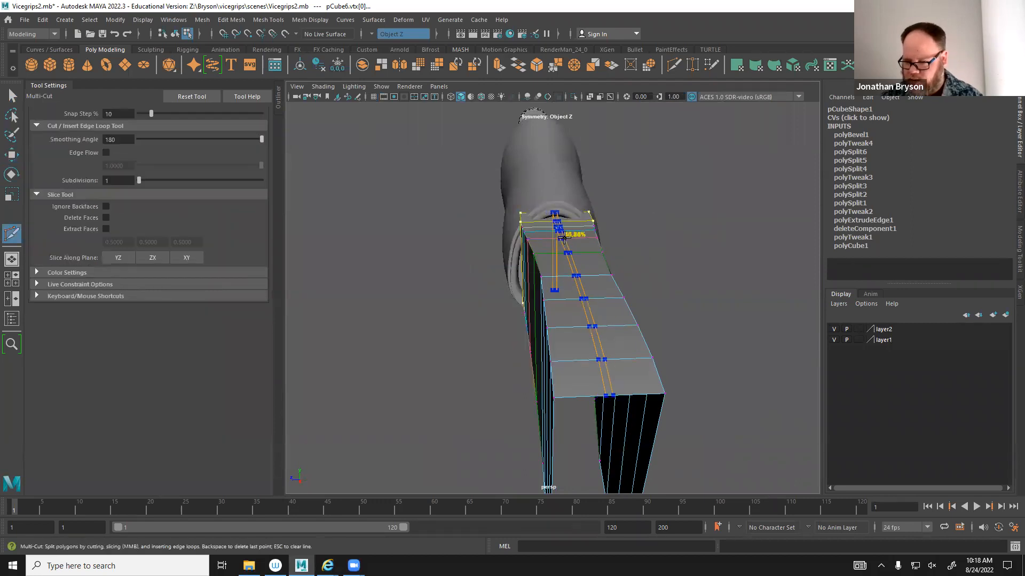
left_click(370, 32)
left_click(390, 39)
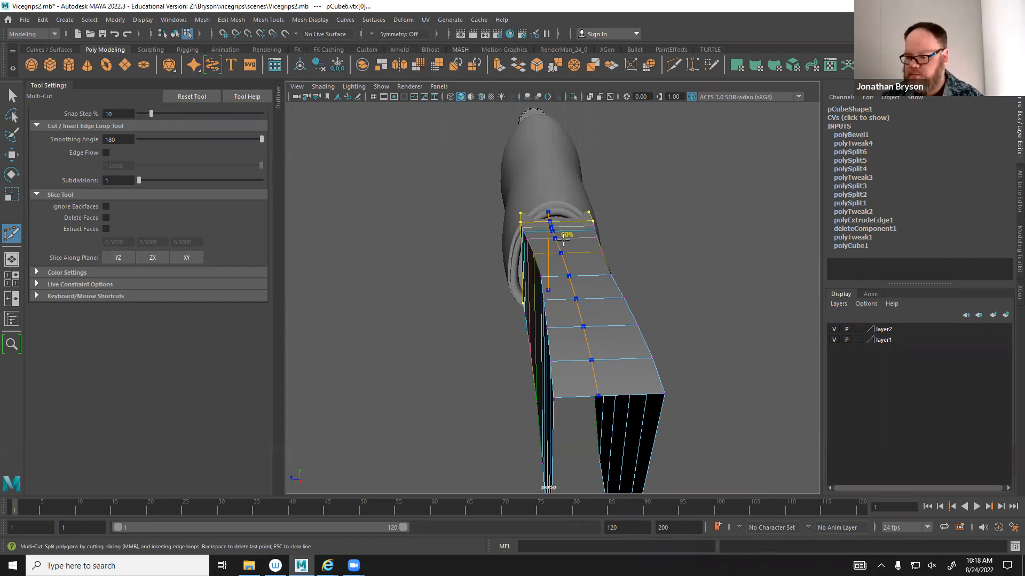
left_click(565, 239, "ctrl")
left_click_drag(424, 361, 483, 355, "alt")
middle_click_drag(483, 355, 469, 323, "alt")
left_click(491, 323)
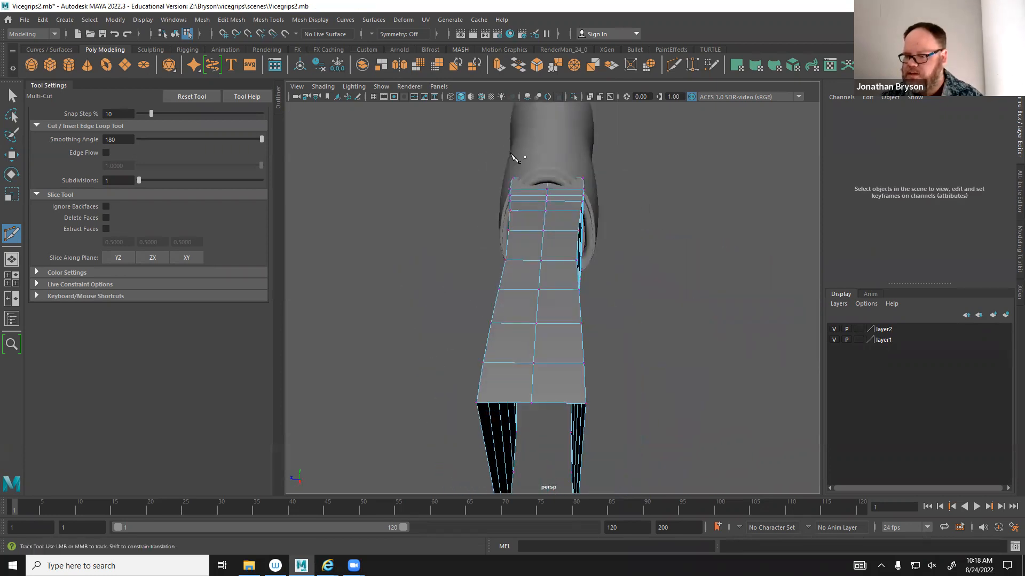
Set the symmetry back to Object Z and return to the Select tool.
left_click_drag(506, 309, 520, 357, "alt")
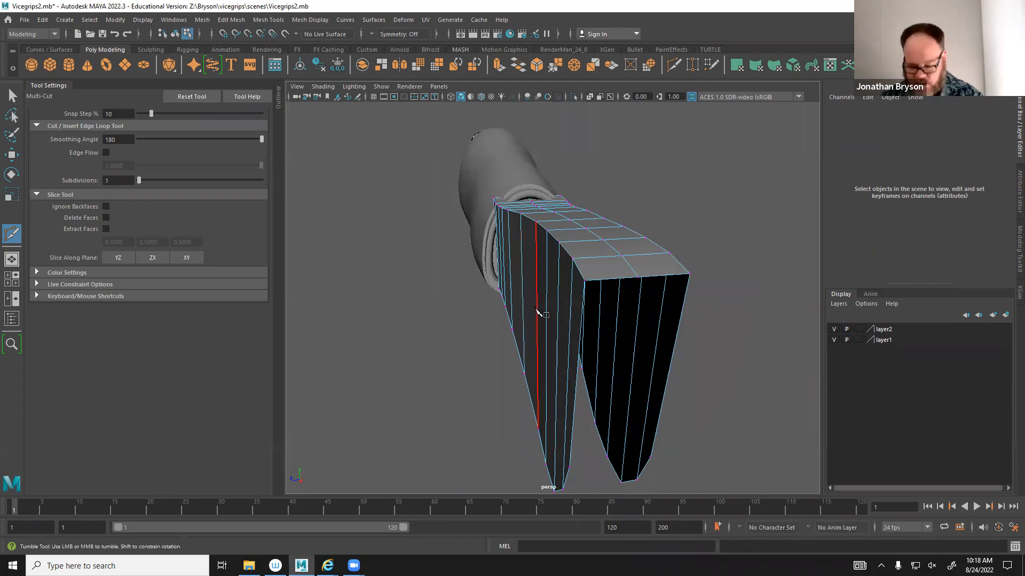
left_click(370, 35)
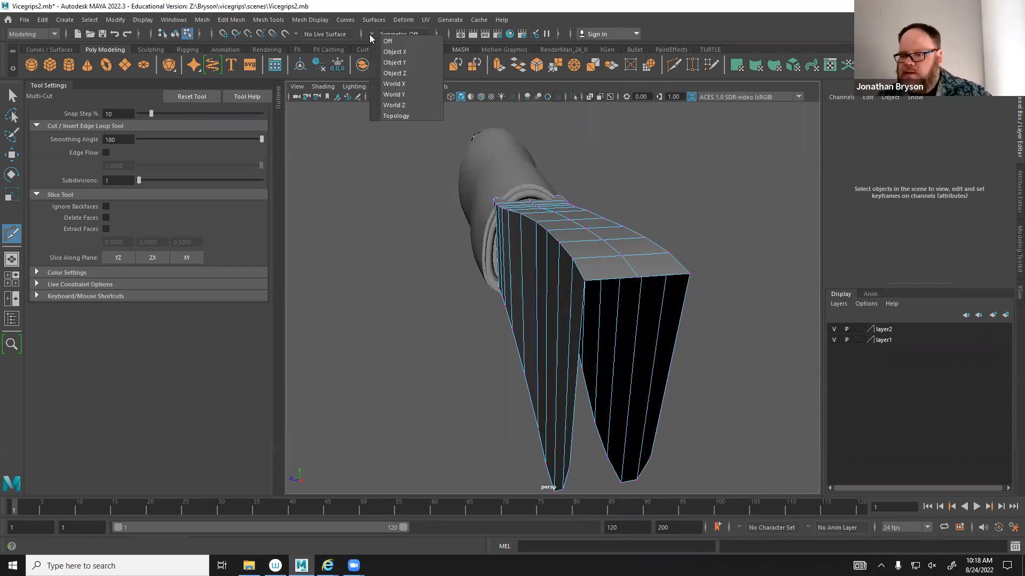
left_click(394, 74)
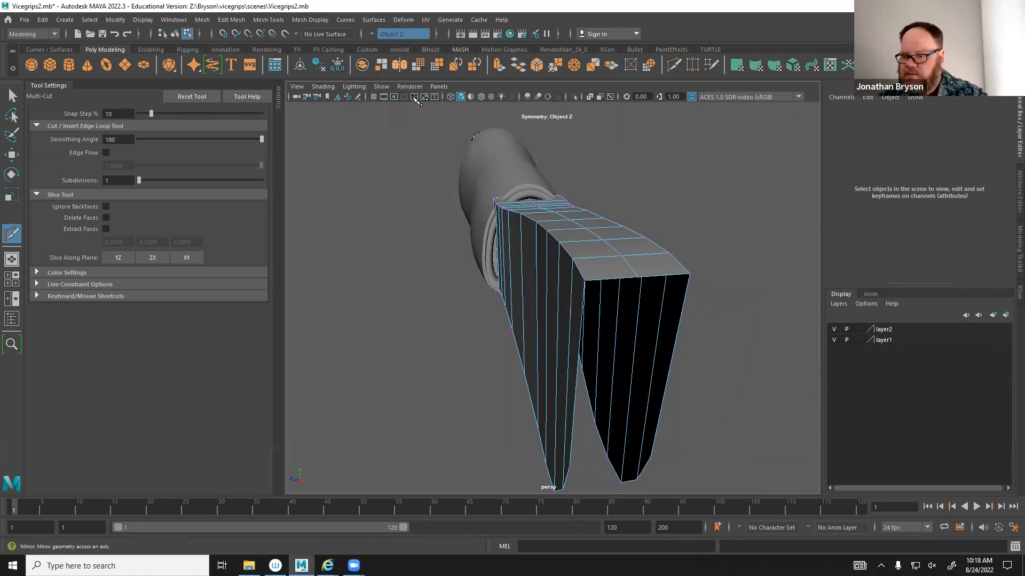
left_click(587, 211)
key("q")
left_click_drag(584, 283, 533, 270, "alt")
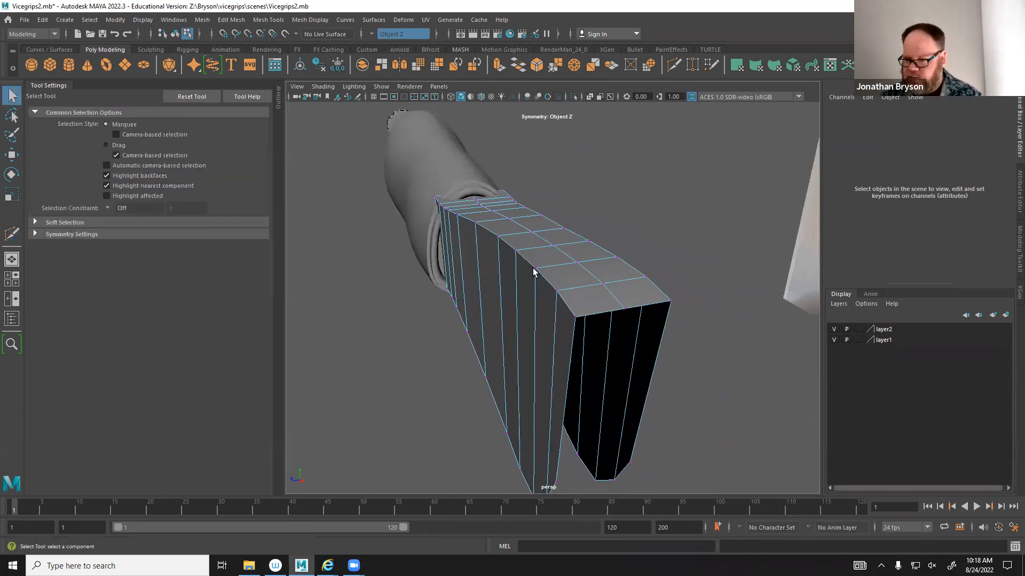
Bevel the long edges along both sides of the block's top with a fraction of 0.8 and 2 segments.
right_click_drag(518, 249, 517, 218)
left_click(504, 243)
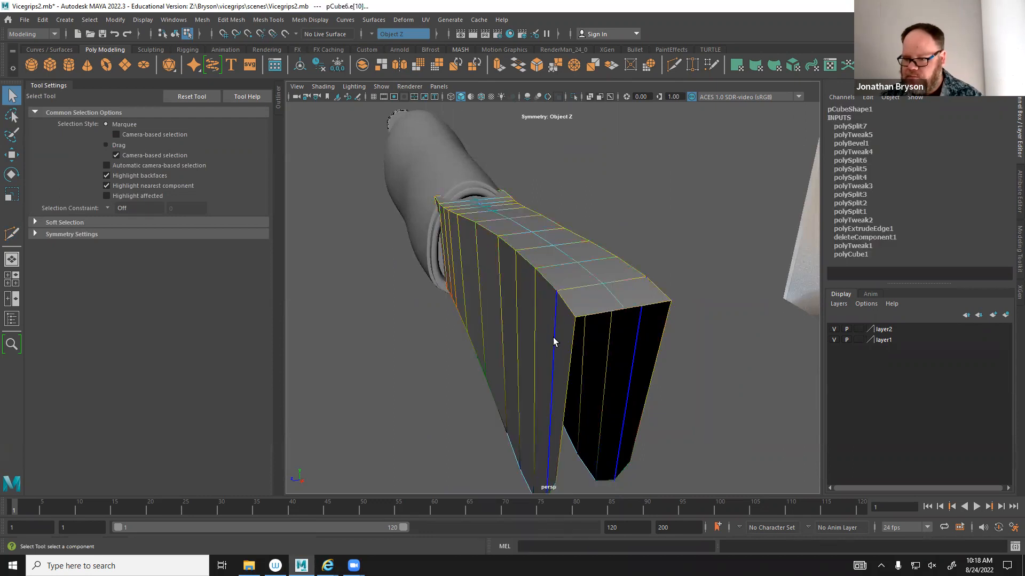
left_click(545, 285)
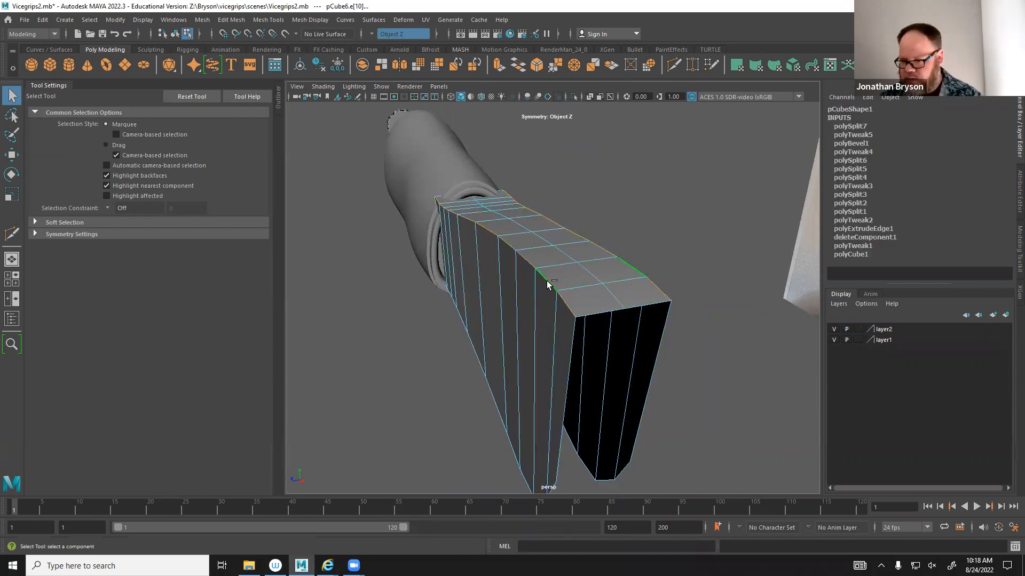
right_click_drag(547, 285, 584, 283, "shift")
left_click_drag(564, 368, 581, 331, "alt")
left_click_drag(698, 311, 705, 319)
left_click_drag(566, 320, 636, 302, "alt")
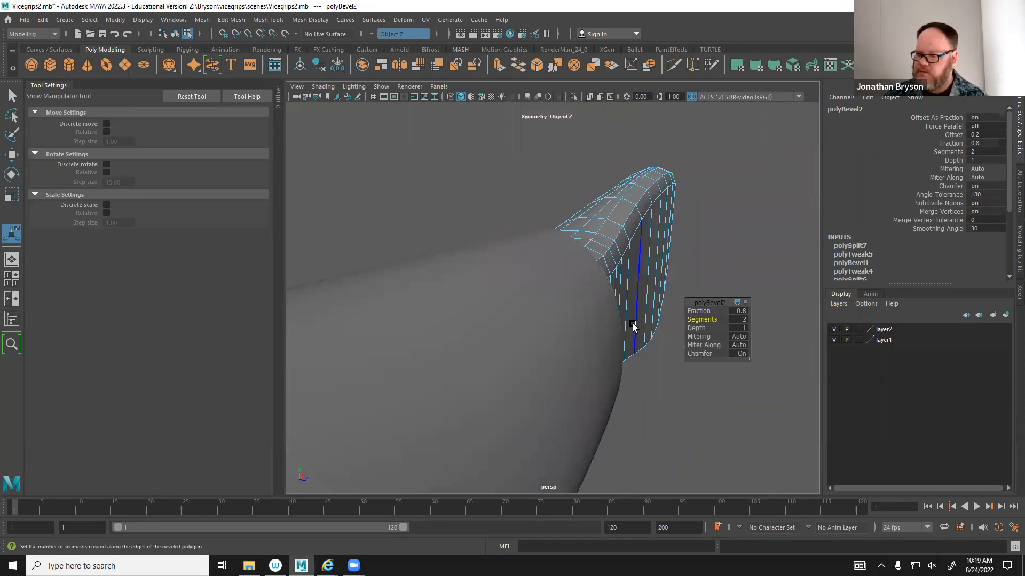
left_click_drag(633, 323, 534, 325, "alt")
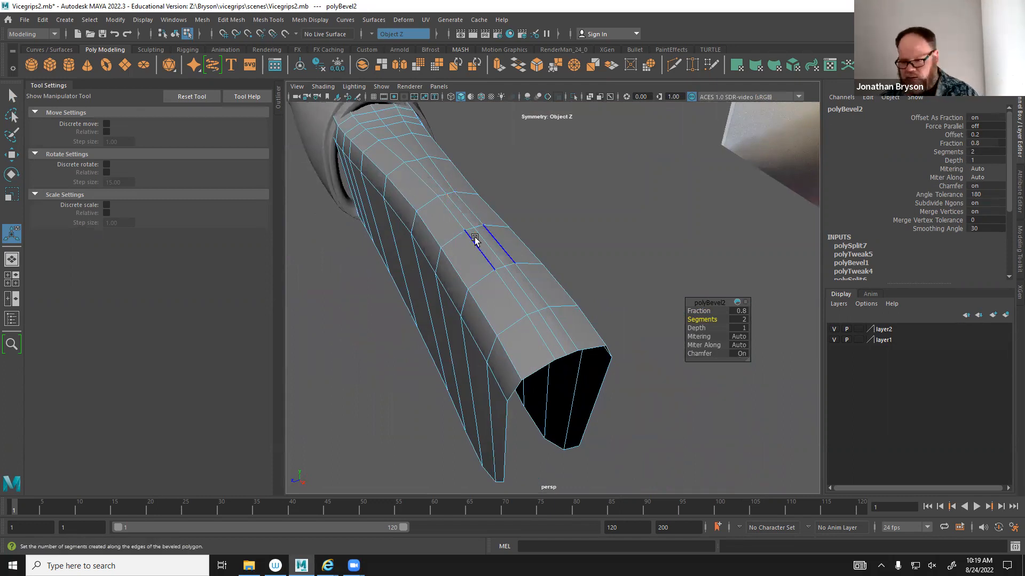
Preview the bevelled block smoothed, and move the inner top vertices at its open wide end symmetrically apart.
key("3")
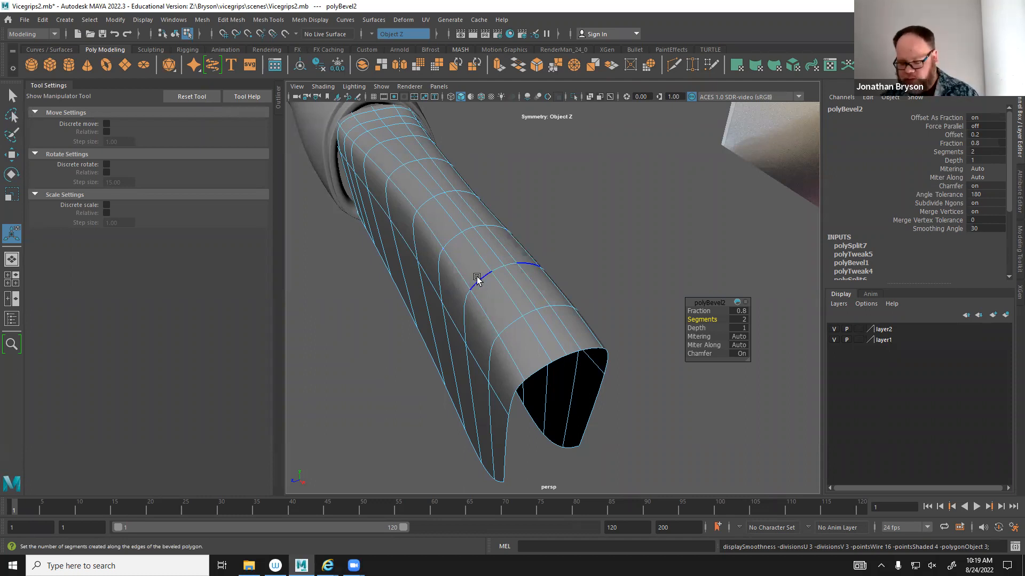
left_click_drag(483, 288, 478, 375, "alt")
right_click_drag(479, 375, 429, 272)
key("F11")
left_click(463, 370)
right_click_drag(459, 372, 398, 271)
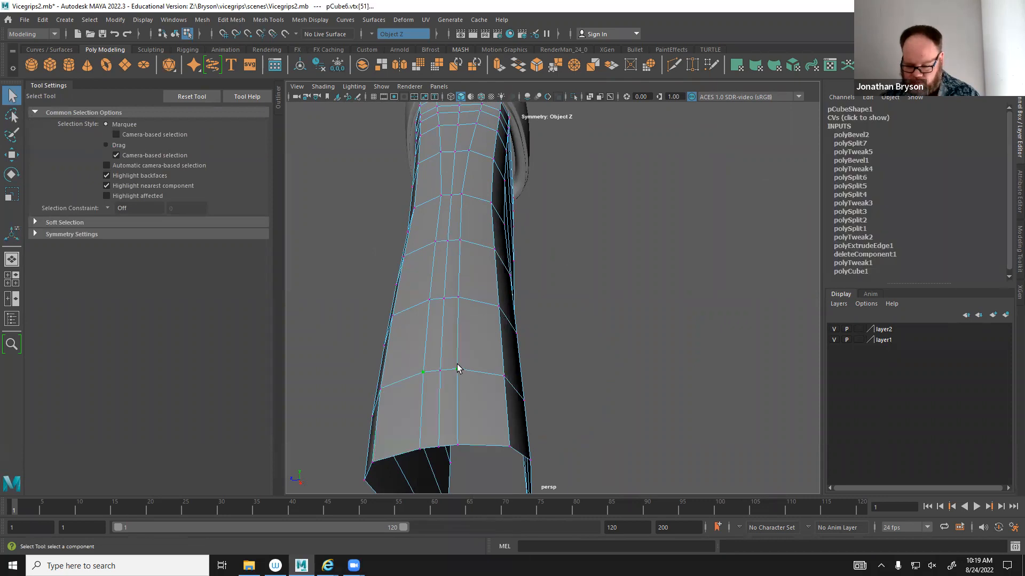
key("w")
left_click_drag(456, 367, 503, 405, "alt")
right_click_drag(504, 405, 542, 389, "alt")
left_click_drag(543, 389, 571, 398, "alt")
middle_click_drag(544, 173, 586, 187)
left_click(511, 242)
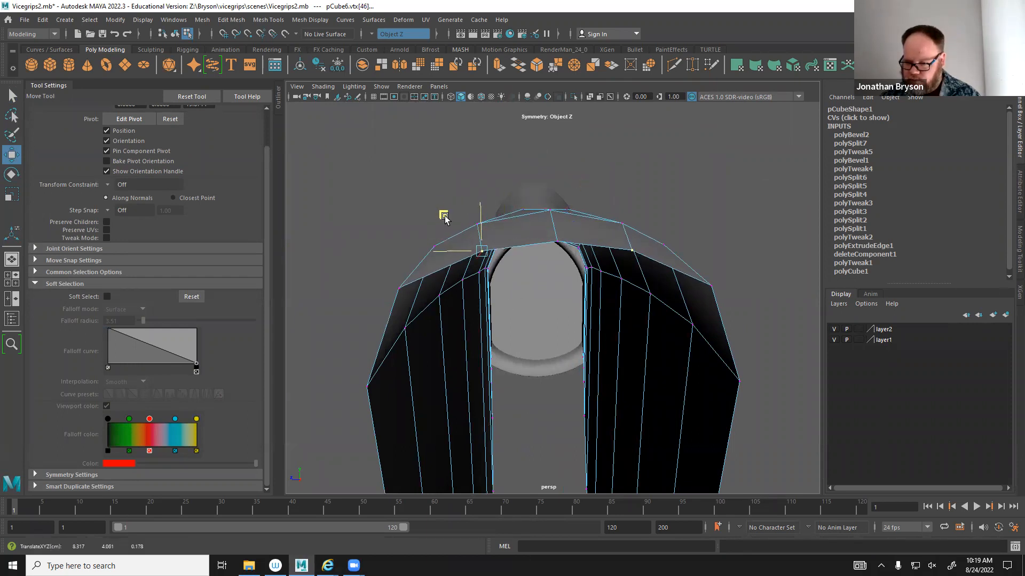
Spread the inner vertex pairs along the block's top symmetrically outward, working toward the narrow handle end.
left_click_drag(451, 240, 510, 286, "alt")
left_click(549, 265)
middle_click_drag(511, 236, 487, 229)
left_click(504, 216)
left_click_drag(501, 207, 537, 243)
left_click(530, 231)
left_click(537, 230)
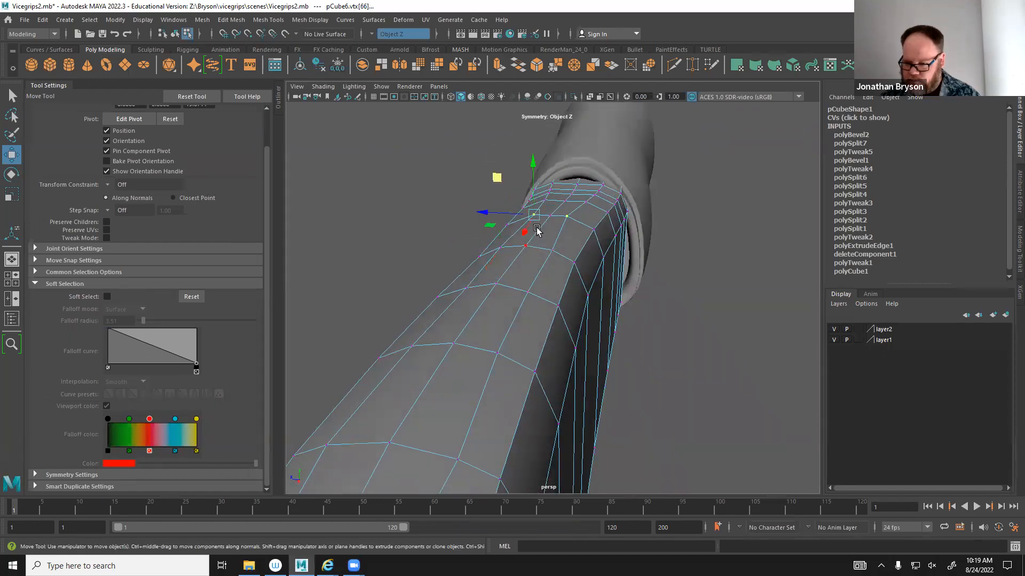
left_click_drag(502, 185, 495, 186)
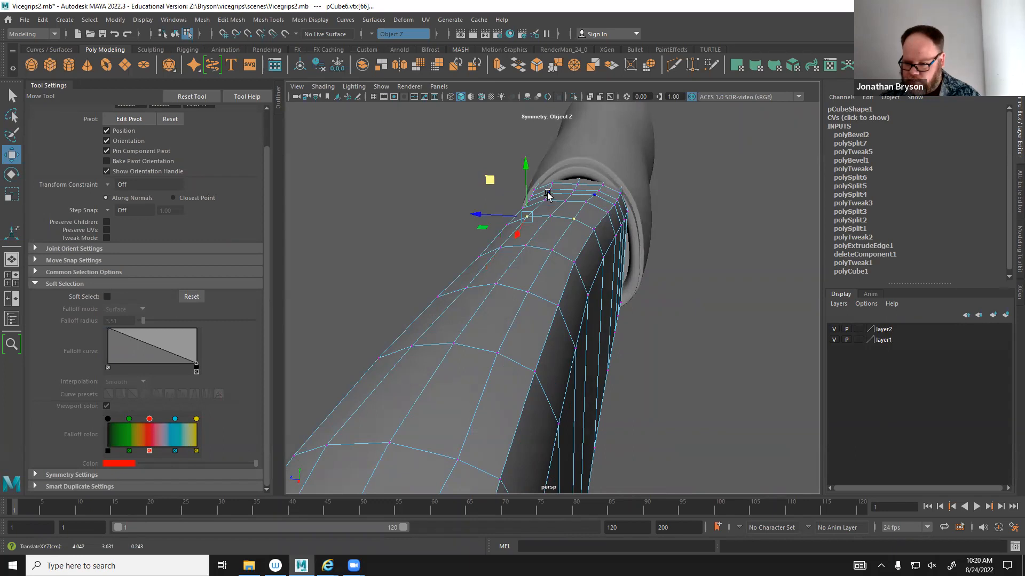
left_click(544, 200)
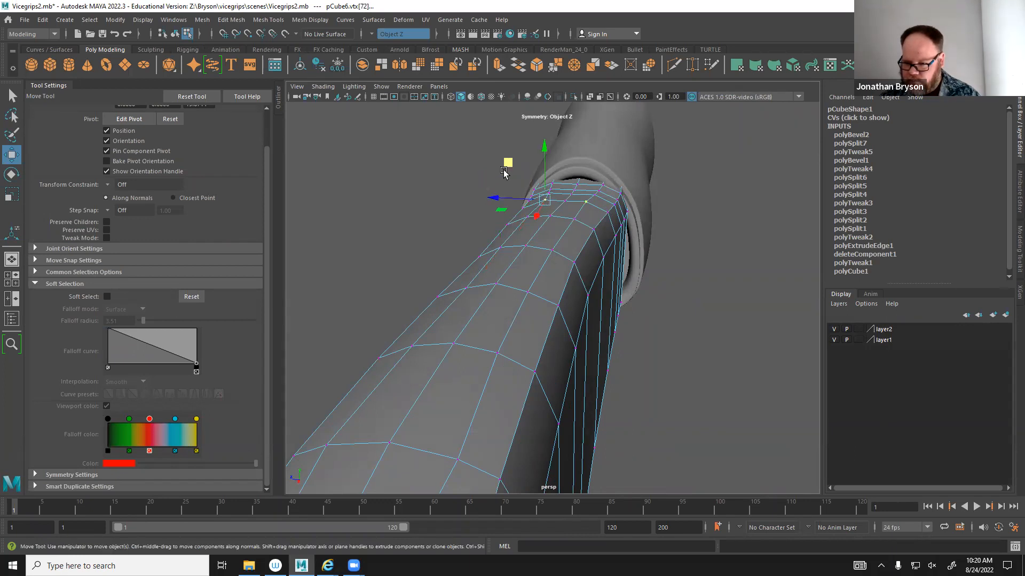
key("ctrl+z")
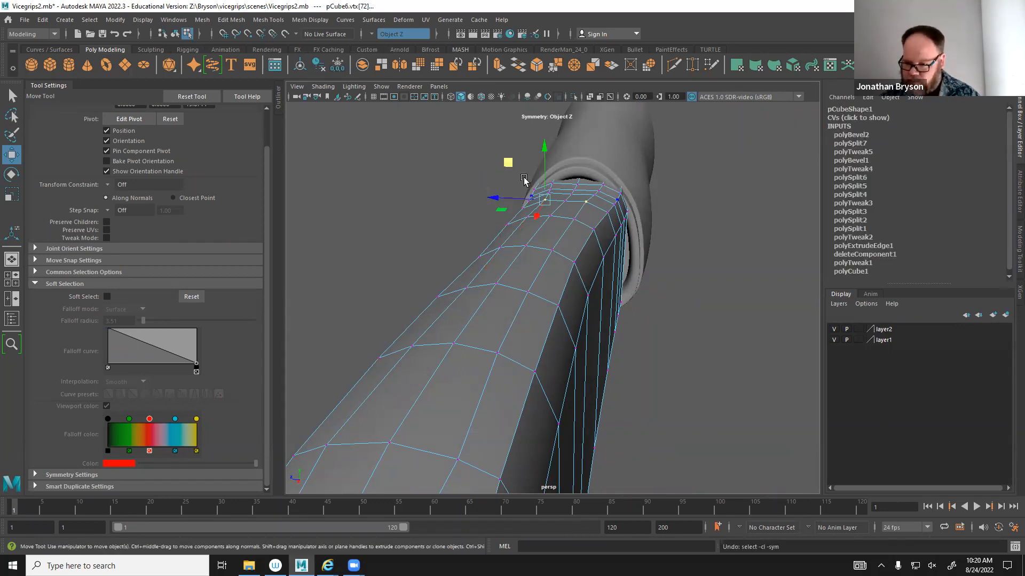
left_click_drag(503, 165, 570, 279, "alt")
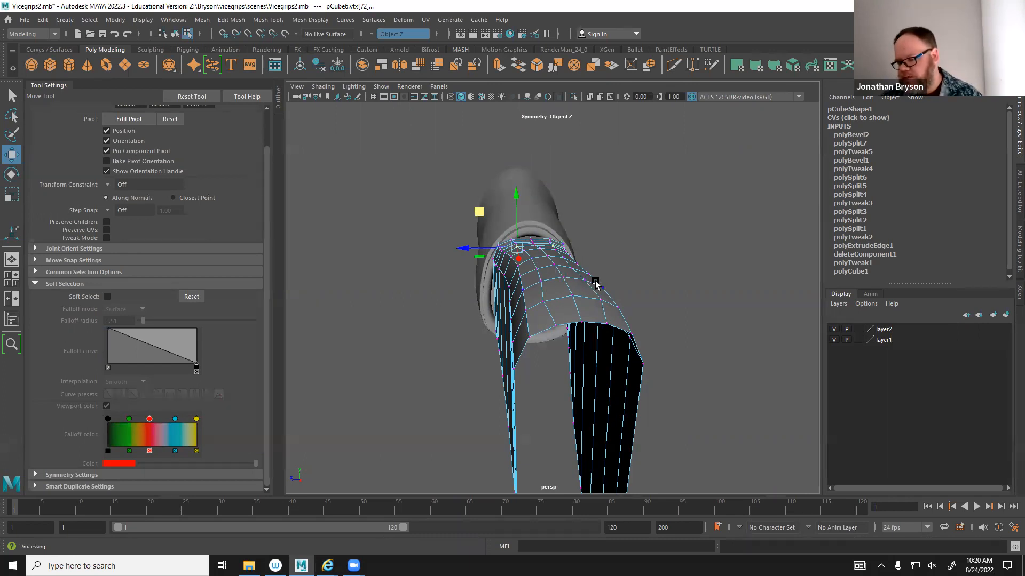
Try adjusting a vertex on the block's upper side near the handle collar with soft selection.
left_click_drag(374, 304, 490, 320, "alt")
middle_click_drag(374, 368, 511, 344, "alt")
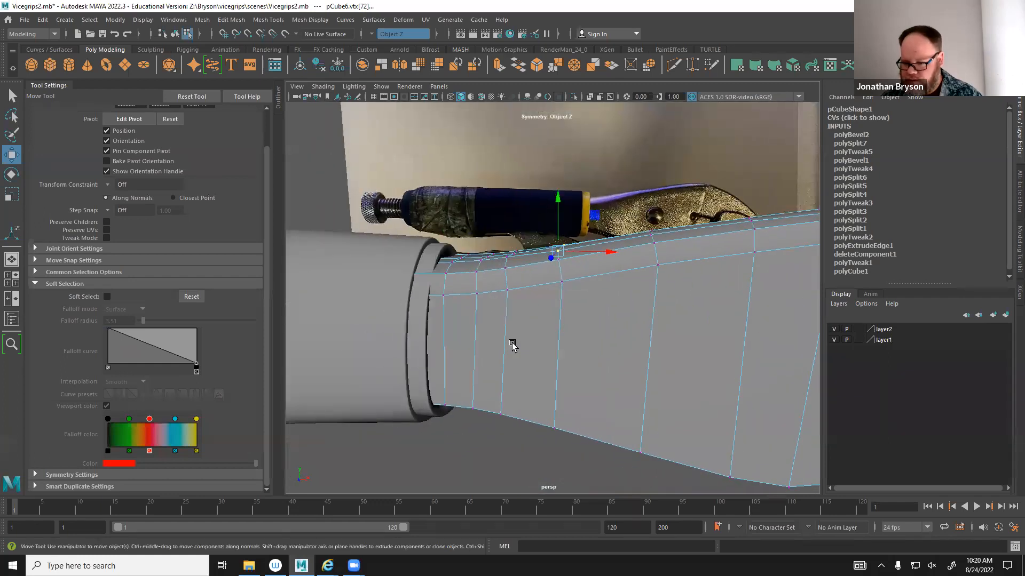
left_click_drag(481, 345, 549, 327, "alt")
left_click(492, 300)
key("b")
left_click_drag(482, 318, 536, 375, "alt")
key("ctrl+z")
key("b")
Move the upper side vertices beside the handle collar symmetrically, without soft selection, to round the block's narrow end.
left_click_drag(453, 300, 485, 344)
left_click(525, 349)
left_click_drag(486, 304, 527, 351)
left_click(553, 356)
left_click(502, 283)
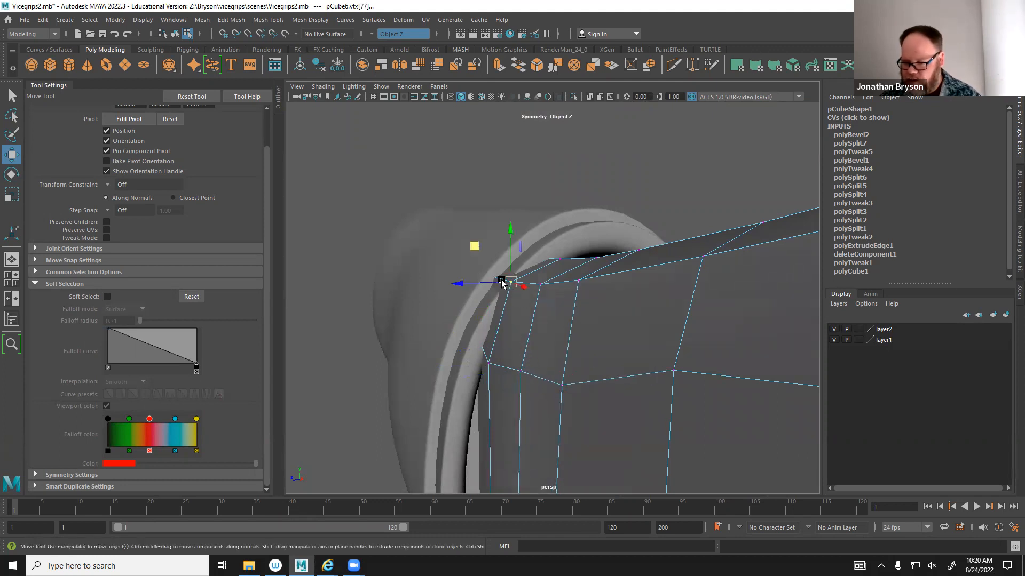
Return the block to object mode and activate the Smooth sculpting tool with its options.
left_click_drag(539, 325, 636, 342, "alt")
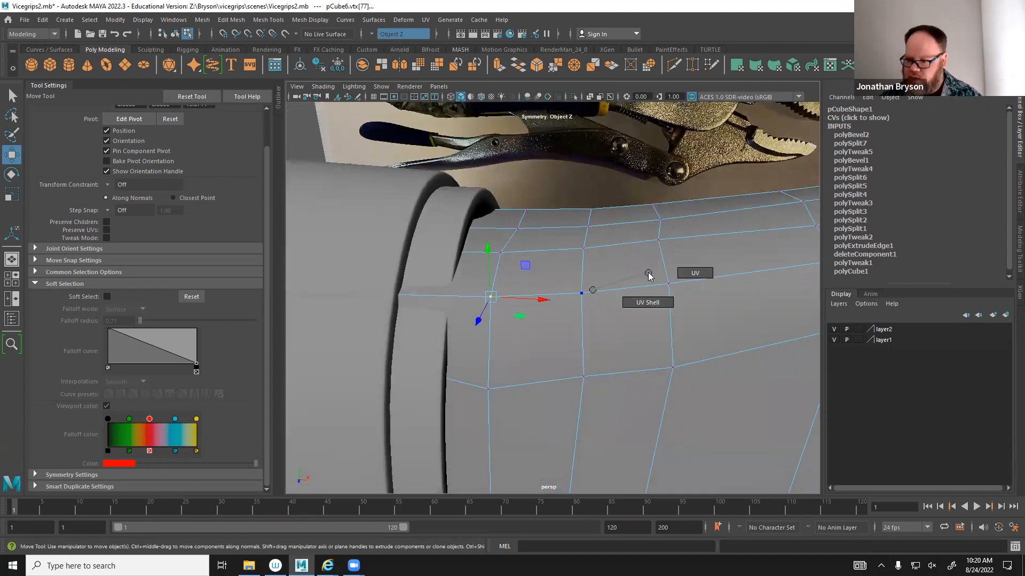
right_click_drag(588, 293, 589, 250)
left_click_drag(612, 345, 611, 324, "alt")
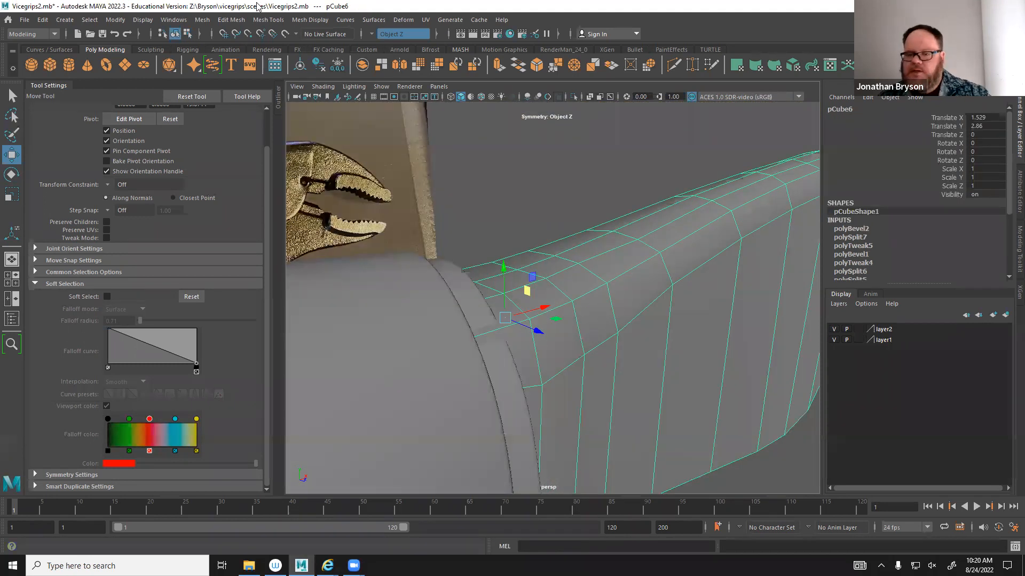
left_click(264, 21)
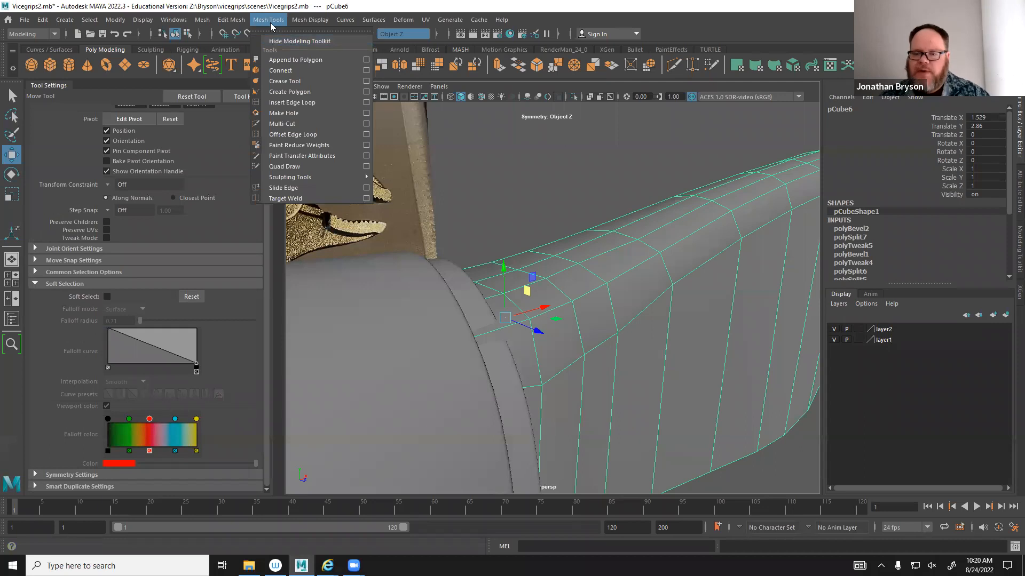
mouse_move(311, 184)
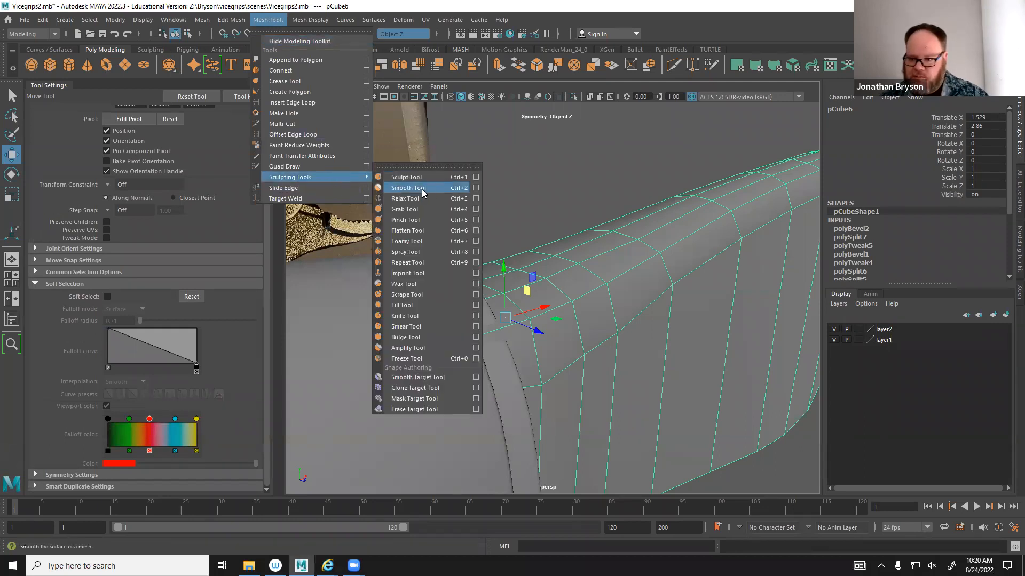
left_click(474, 189)
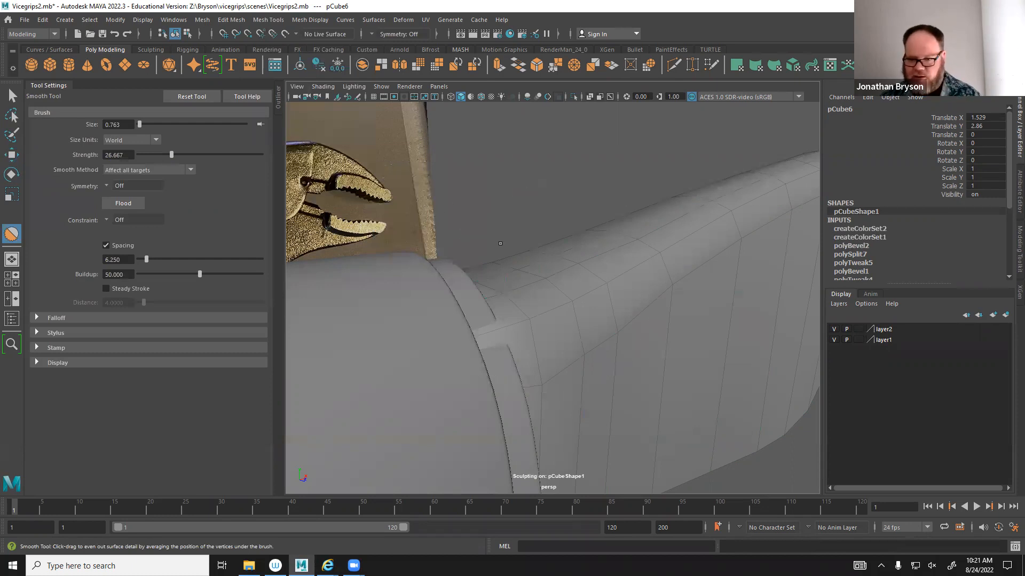
Set the Smooth brush's size to 0.5.
middle_click_drag(599, 268, 558, 251, "alt")
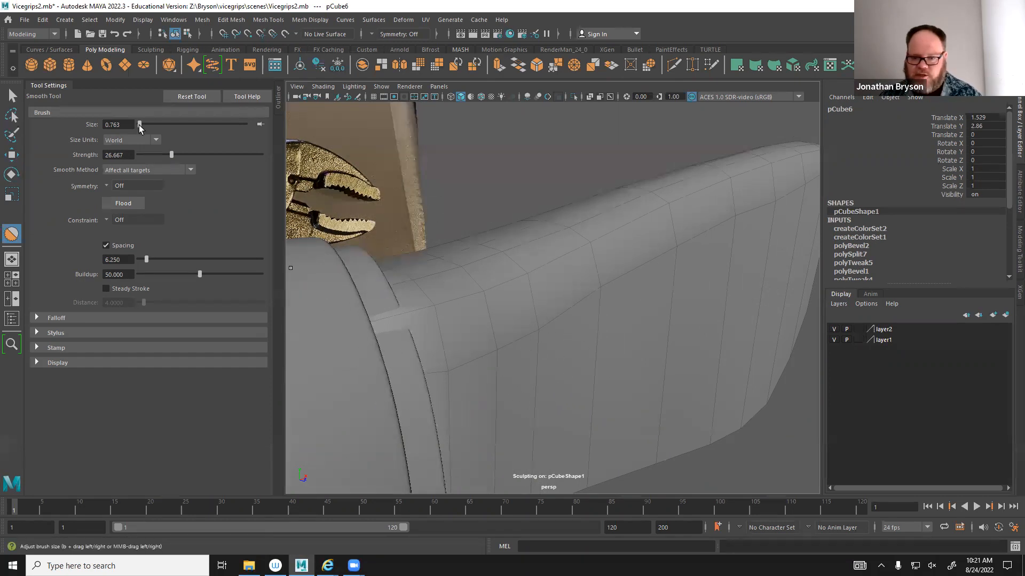
left_click_drag(145, 129, 149, 128)
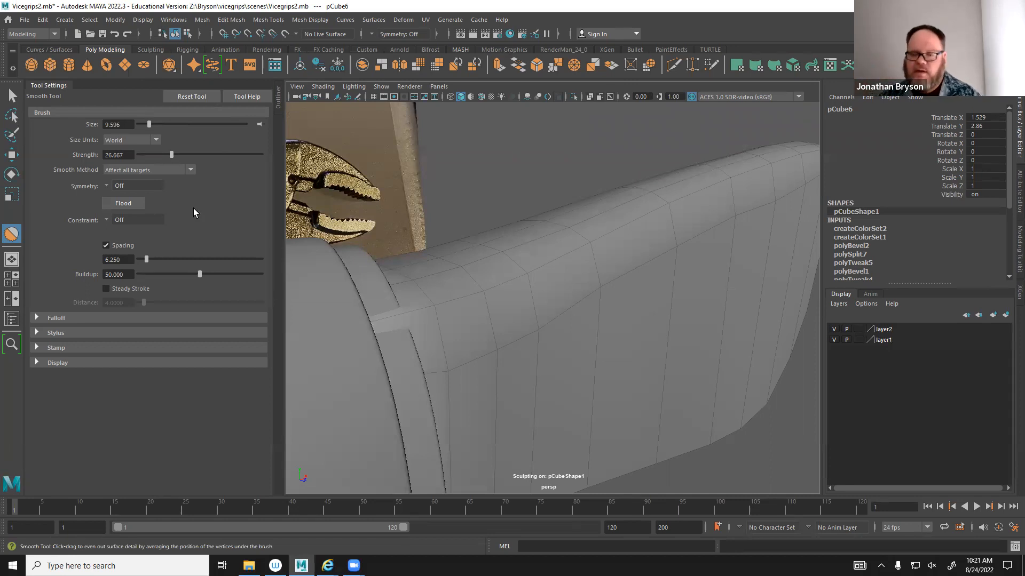
double_click(124, 124)
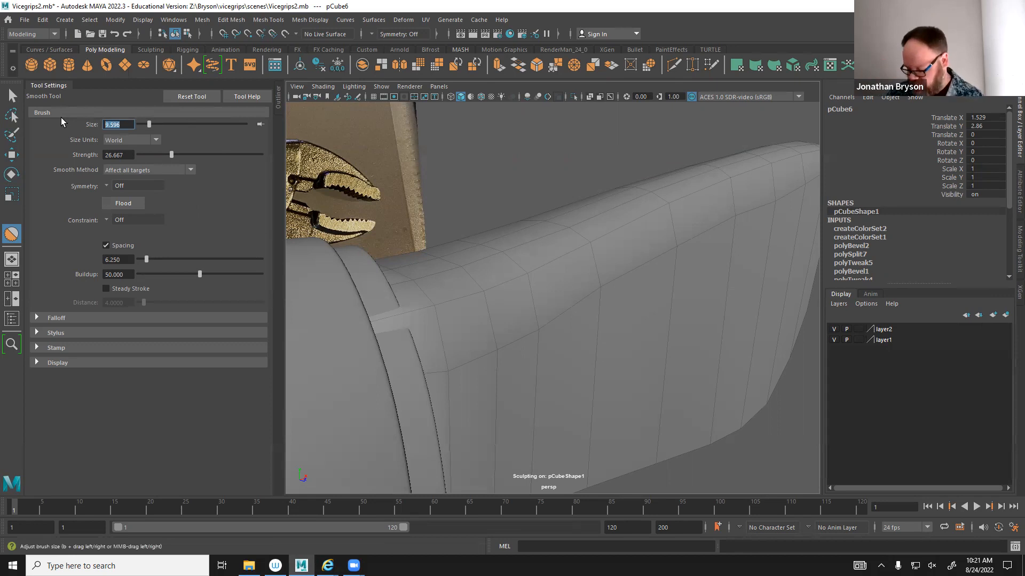
type("0.5")
key("Return")
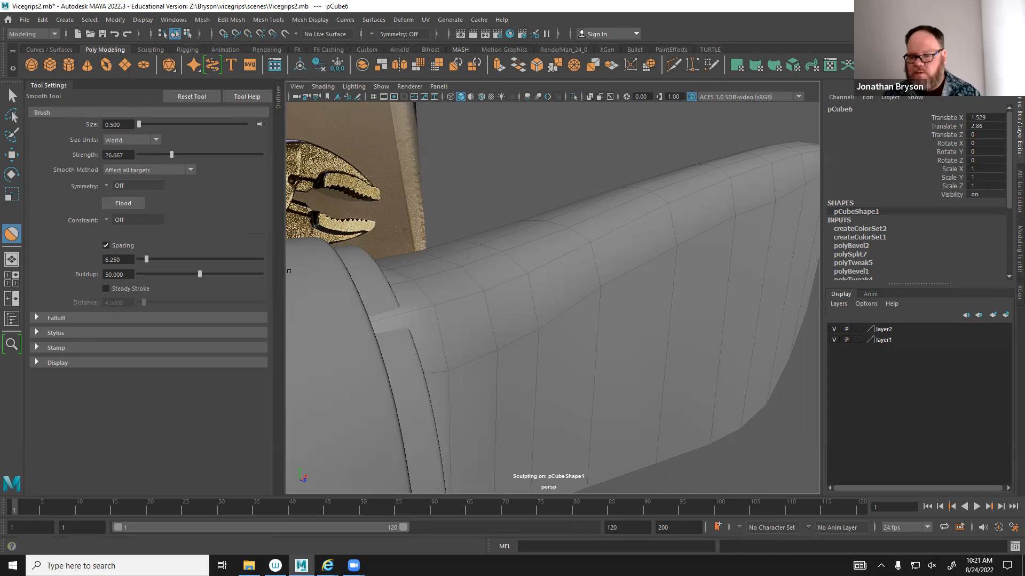
Undo the trial smoothing stroke and set the brush's symmetry to Object Z.
mouse_move(435, 320)
left_mouse_down("alt")
mouse_move(469, 310)
mouse_move(452, 295)
mouse_move(470, 309)
mouse_move(485, 352)
mouse_move(446, 263)
mouse_move(469, 297)
left_mouse_up("alt")
key("ctrl+z")
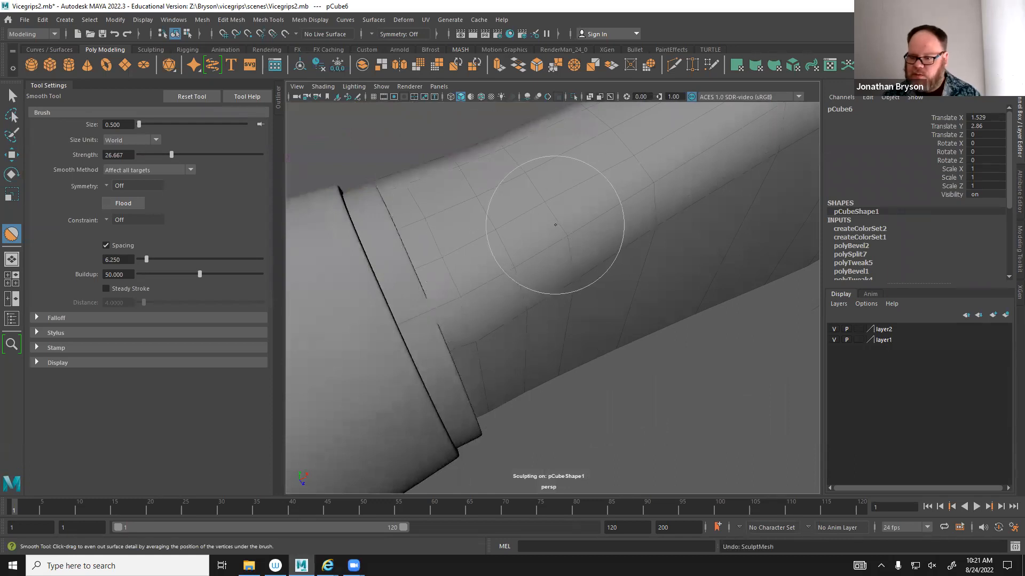
left_click(373, 34)
left_click(406, 73)
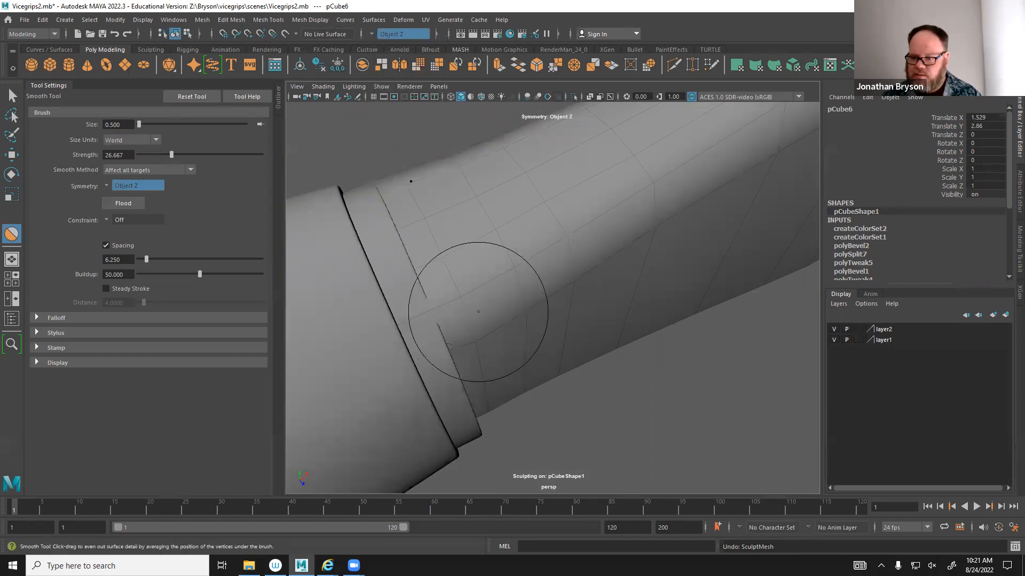
Smooth the block's top surface symmetrically with brush strokes, starting at the collar and checking the shape along its length.
mouse_move(490, 293)
left_mouse_down()
mouse_move(523, 229)
mouse_move(553, 218)
mouse_move(441, 256)
mouse_move(474, 308)
mouse_move(430, 271)
left_mouse_up()
mouse_move(422, 218)
left_mouse_down()
mouse_move(521, 228)
mouse_move(630, 183)
mouse_move(628, 274)
mouse_move(478, 298)
mouse_move(519, 271)
mouse_move(514, 240)
mouse_move(491, 247)
mouse_move(561, 229)
mouse_move(509, 229)
left_mouse_up()
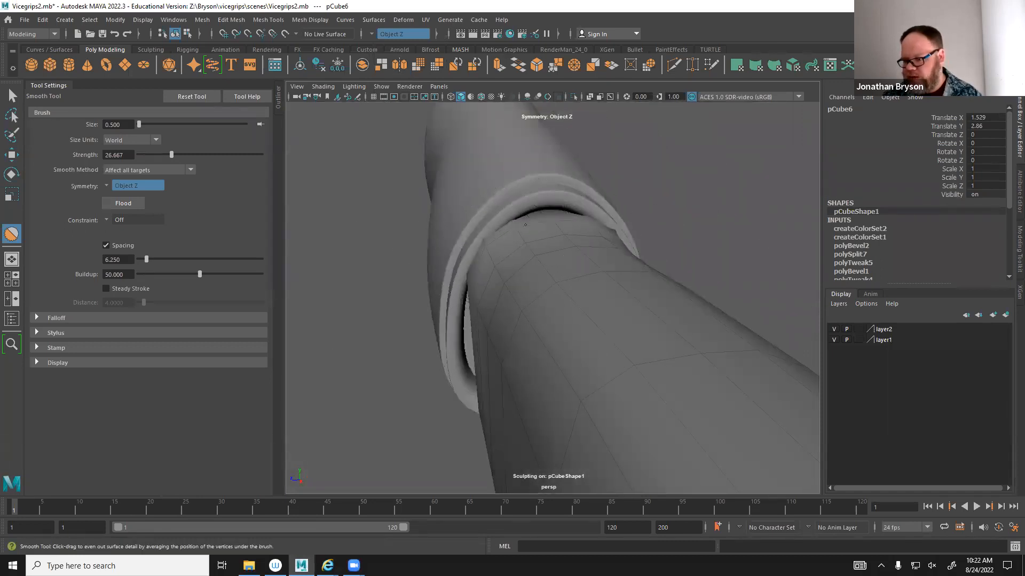
mouse_move(492, 263)
left_mouse_down()
mouse_move(491, 296)
mouse_move(521, 331)
mouse_move(502, 281)
mouse_move(606, 320)
mouse_move(604, 395)
mouse_move(561, 315)
left_mouse_up()
right_click_drag(567, 323, 533, 315, "alt")
mouse_move(534, 314)
left_mouse_down("alt")
mouse_move(614, 300)
mouse_move(439, 307)
mouse_move(385, 321)
left_mouse_up("alt")
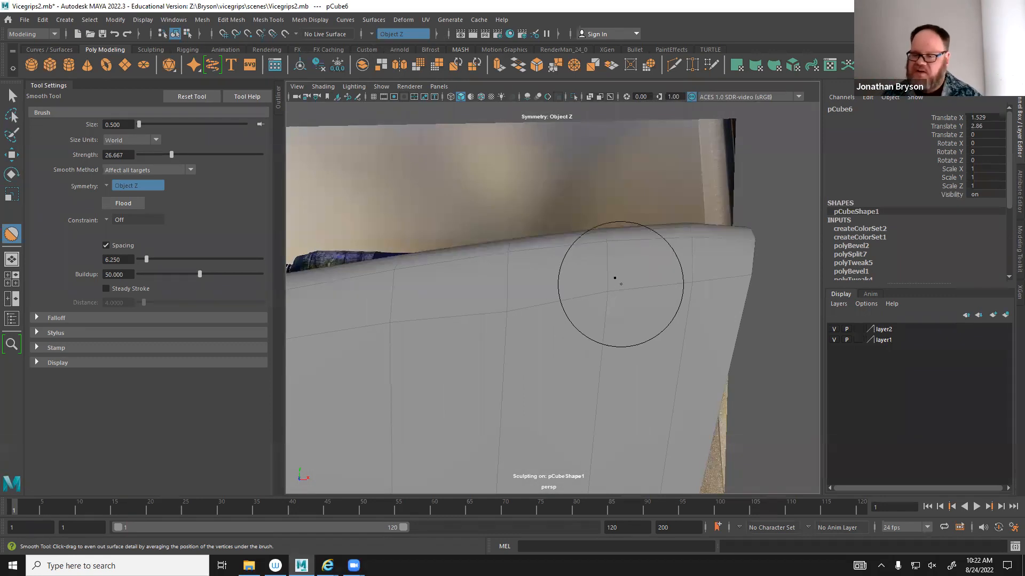
mouse_move(478, 343)
left_mouse_down("alt")
mouse_move(659, 295)
mouse_move(438, 333)
left_mouse_up("alt")
left_click_drag(532, 330, 423, 366, "alt")
mouse_move(472, 353)
middle_mouse_down("alt")
mouse_move(498, 336)
mouse_move(531, 360)
middle_mouse_up("alt")
right_click_drag(531, 361, 598, 361, "alt")
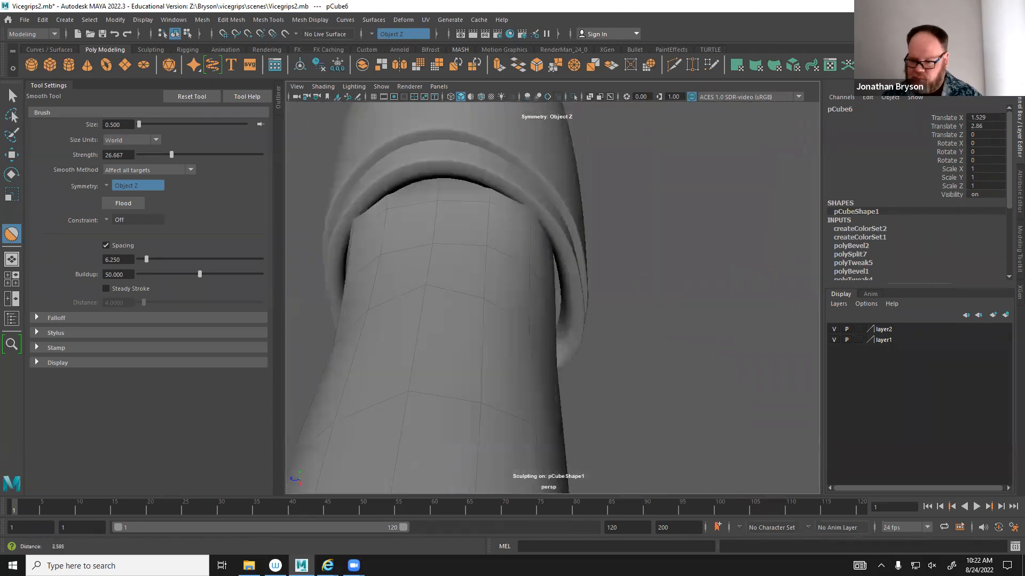
Smooth the block's narrow end around the handle collar with further brush strokes to even out its rounded top.
mouse_move(355, 218)
left_mouse_down()
mouse_move(392, 206)
mouse_move(430, 224)
left_mouse_up()
middle_click_drag(430, 224, 524, 280, "alt")
mouse_move(530, 293)
left_mouse_down("alt")
mouse_move(560, 430)
mouse_move(485, 284)
mouse_move(459, 336)
left_mouse_up("alt")
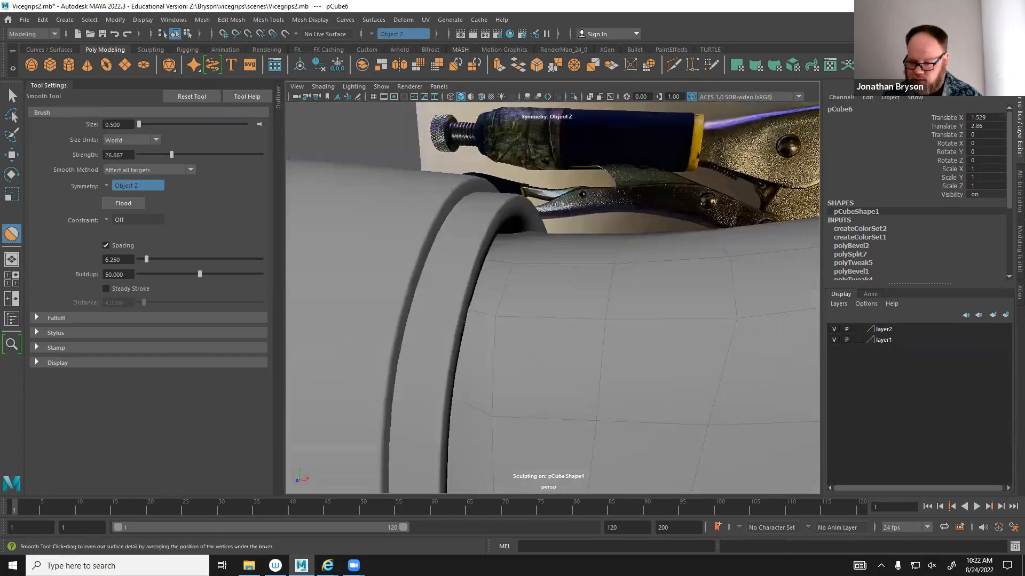
mouse_move(512, 316)
left_mouse_down("alt")
mouse_move(398, 320)
mouse_move(555, 297)
mouse_move(565, 284)
mouse_move(507, 259)
left_mouse_up("alt")
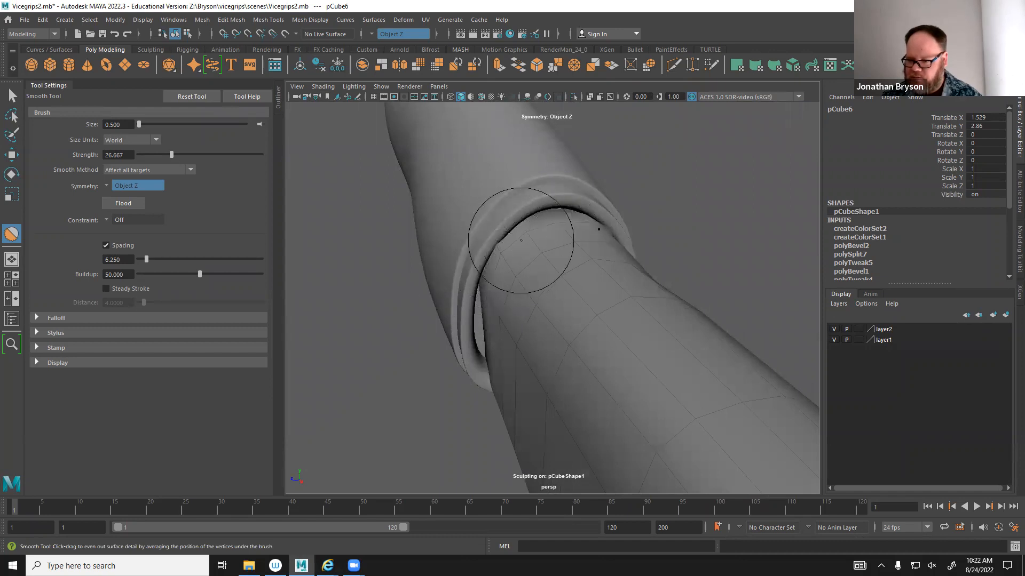
mouse_move(509, 261)
left_mouse_down()
mouse_move(490, 317)
mouse_move(482, 308)
left_mouse_up()
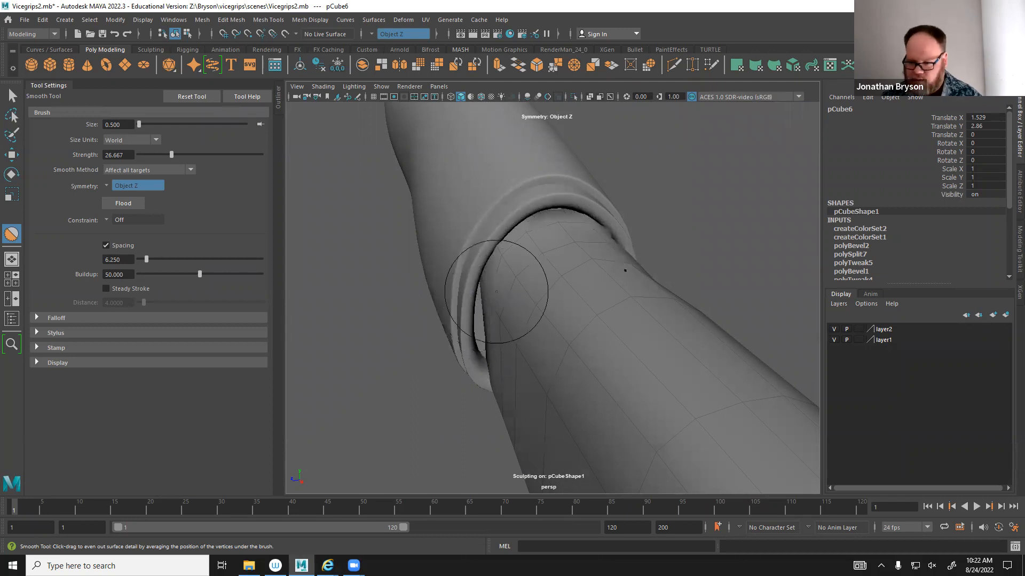
mouse_move(533, 247)
left_mouse_down()
mouse_move(498, 343)
mouse_move(557, 303)
mouse_move(565, 284)
left_mouse_up()
mouse_move(556, 325)
left_mouse_down("alt")
mouse_move(633, 304)
mouse_move(510, 318)
mouse_move(598, 321)
mouse_move(503, 299)
left_mouse_up("alt")
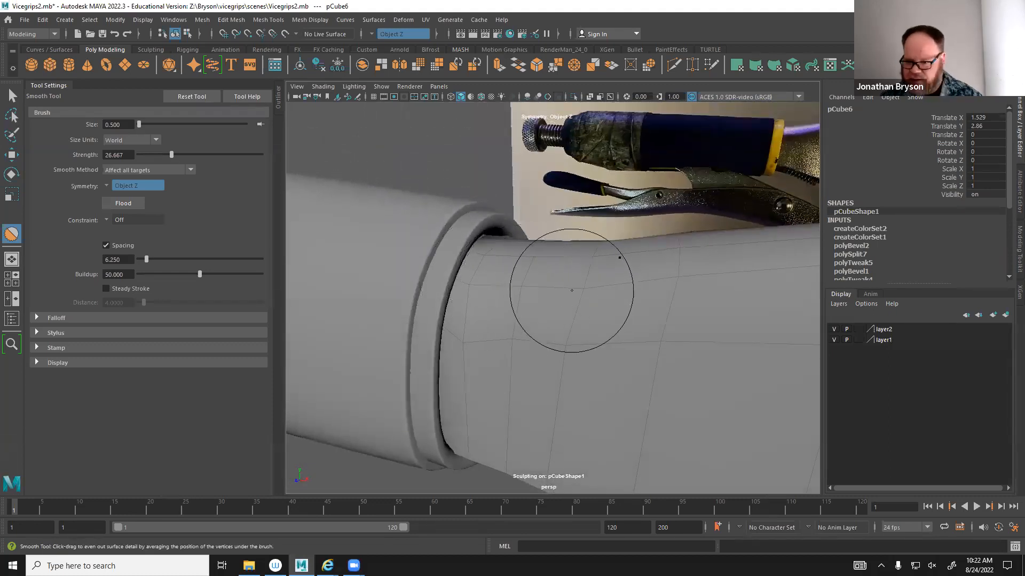
left_click_drag(628, 293, 564, 284, "alt")
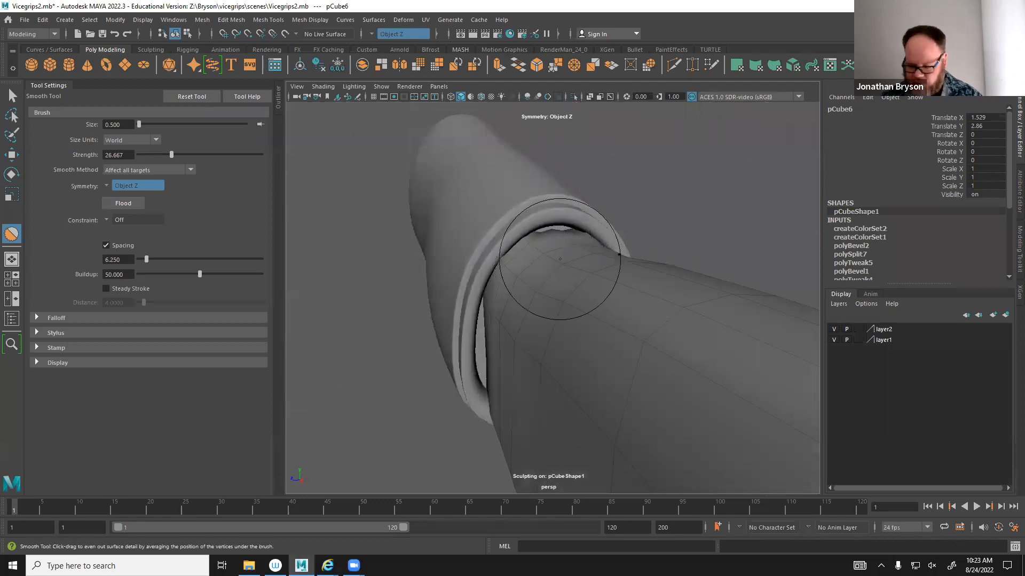
Leave the Smooth tool and raise the block above the handle to a Translate Y of about 4.667.
key("q")
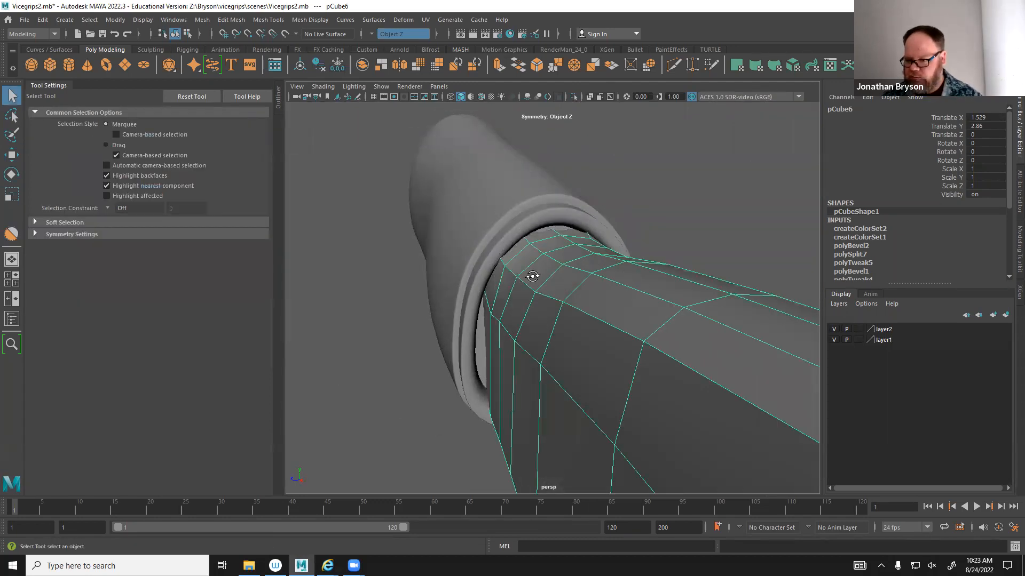
left_click_drag(532, 276, 573, 278, "alt")
right_click(597, 279)
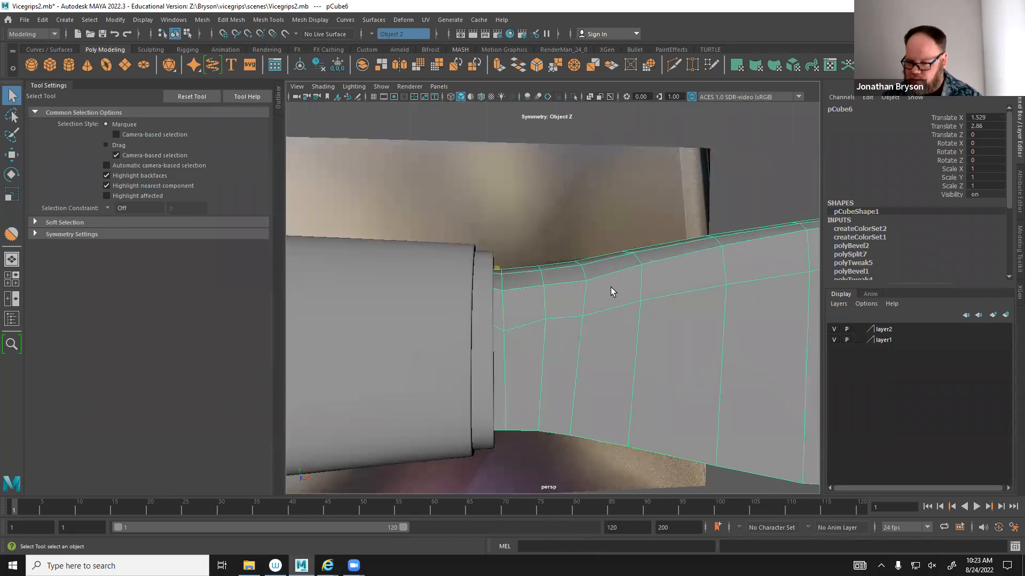
key("w")
left_click_drag(539, 243, 503, 245)
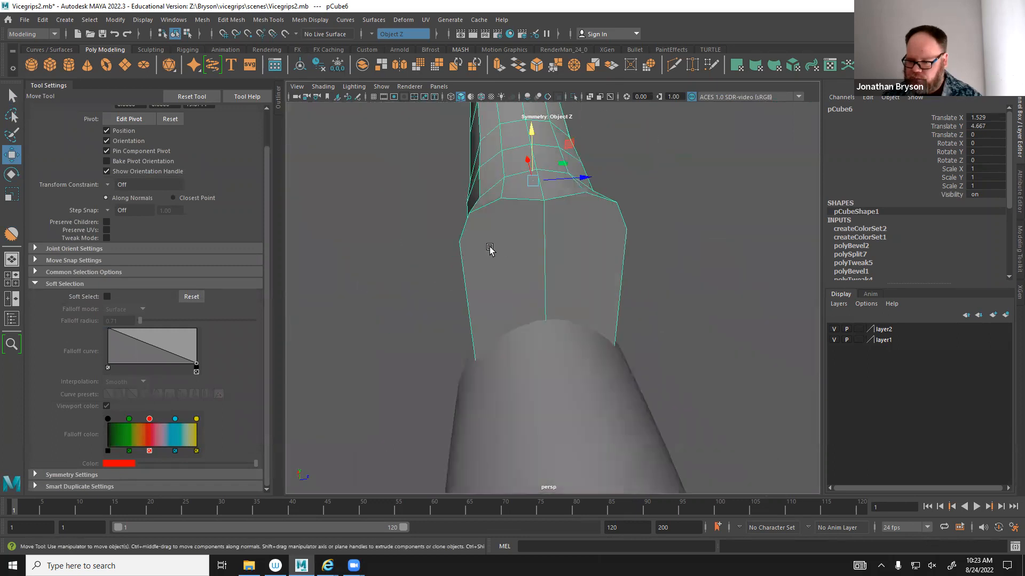
Delete the two faces that close the block's narrow end.
right_click_drag(487, 246, 485, 275)
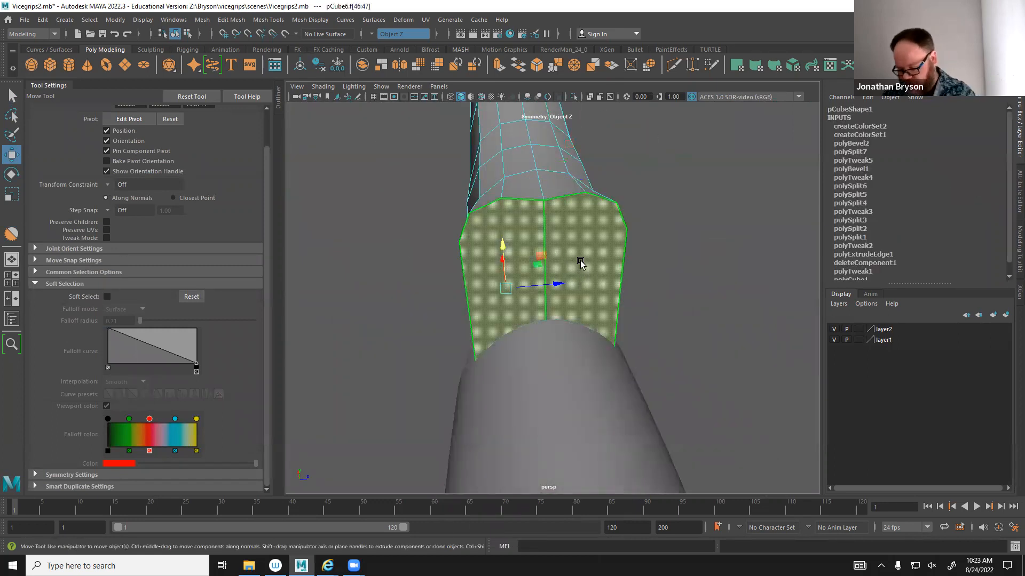
key("Delete")
left_click_drag(555, 291, 566, 321, "alt")
Lower the raised pair of vertices on the top edge of the opened narrow end symmetrically.
right_click_drag(573, 270, 512, 275)
left_click_drag(587, 317, 589, 320, "alt")
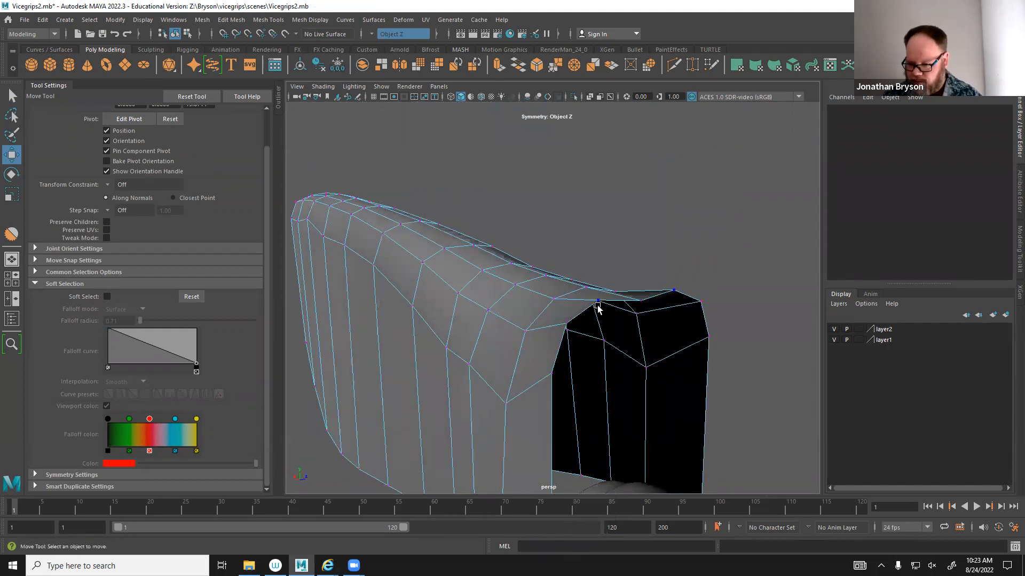
left_click(597, 304)
left_click_drag(606, 254, 597, 269)
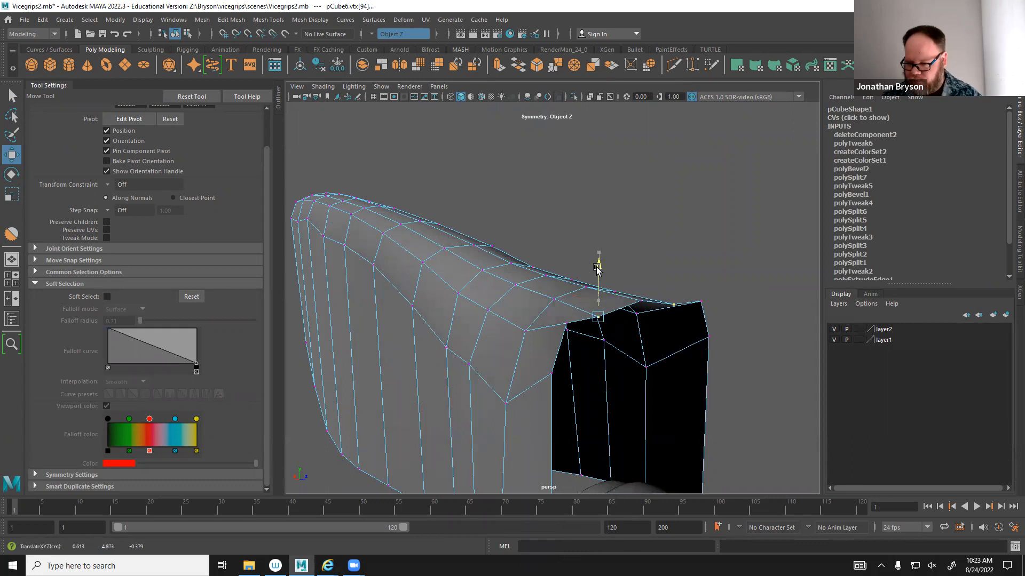
Lower the side vertices on the narrow end's open rim symmetrically to give the opening a rounder arch.
left_click(568, 324)
middle_click_drag(559, 379, 569, 356, "alt")
right_click_drag(568, 356, 663, 376, "alt")
left_click_drag(594, 247, 594, 289)
left_click(571, 413)
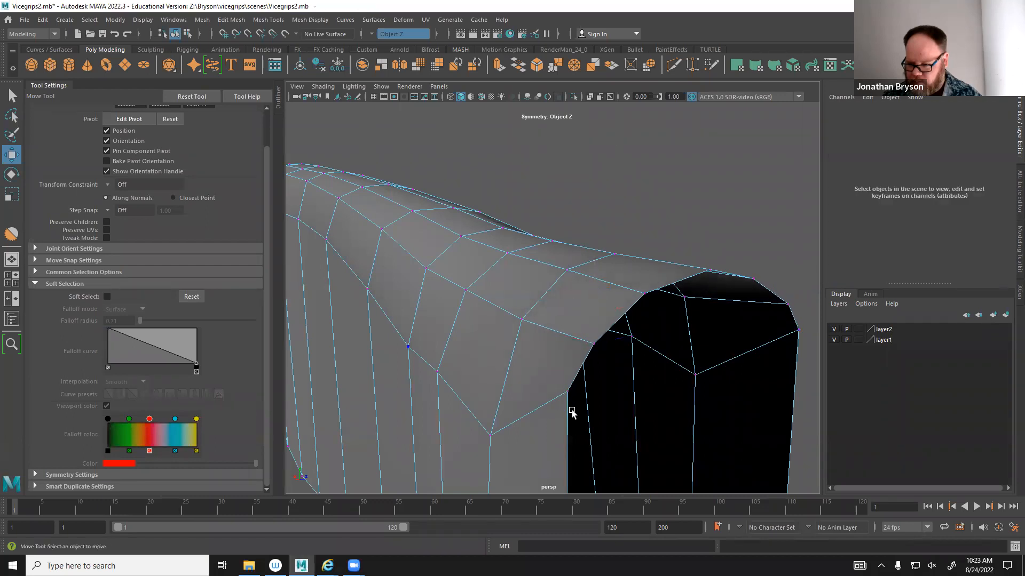
left_click(573, 395)
middle_click_drag(573, 396, 573, 263, "alt")
left_click_drag(567, 214, 595, 367)
left_click_drag(492, 374, 453, 328, "alt")
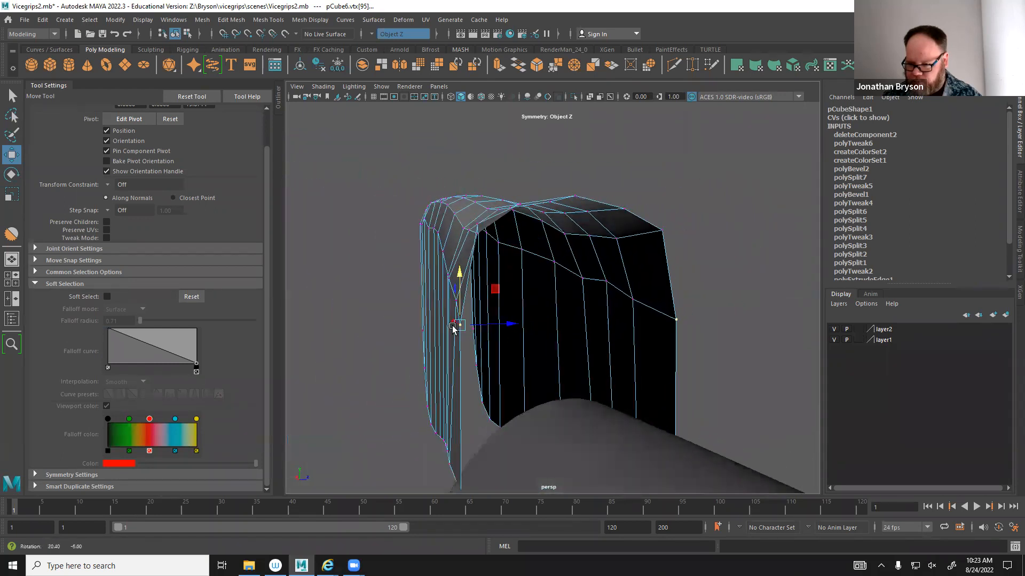
Adjust the vertices on the upper edge line along the block's side to even out its curve toward the wide end.
left_click_drag(469, 267, 502, 304, "alt")
left_click(551, 286)
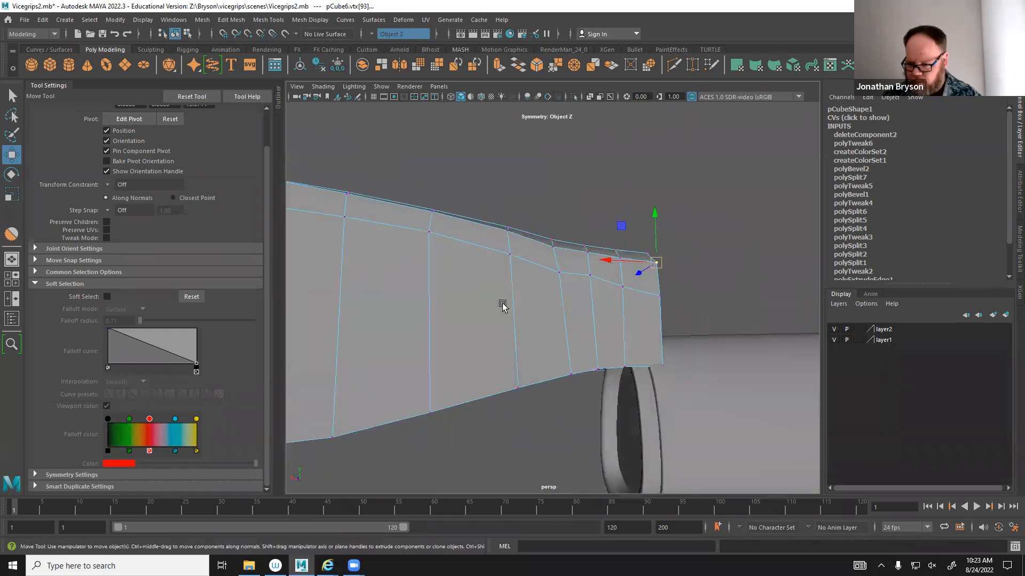
left_click_drag(603, 229, 587, 229)
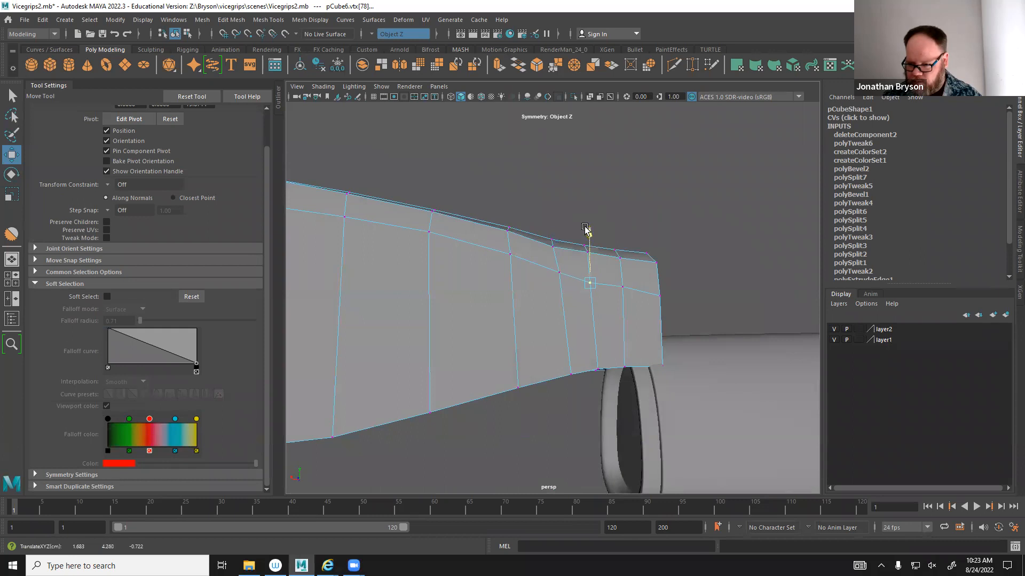
right_click_drag(580, 312, 405, 331, "alt")
mouse_move(427, 336)
left_mouse_down("alt")
mouse_move(489, 341)
mouse_move(427, 352)
left_mouse_up("alt")
middle_click_drag(427, 352, 582, 390, "alt")
right_click_drag(582, 389, 607, 310, "alt")
left_click_drag(597, 260, 593, 266)
left_click_drag(579, 355, 574, 301, "alt")
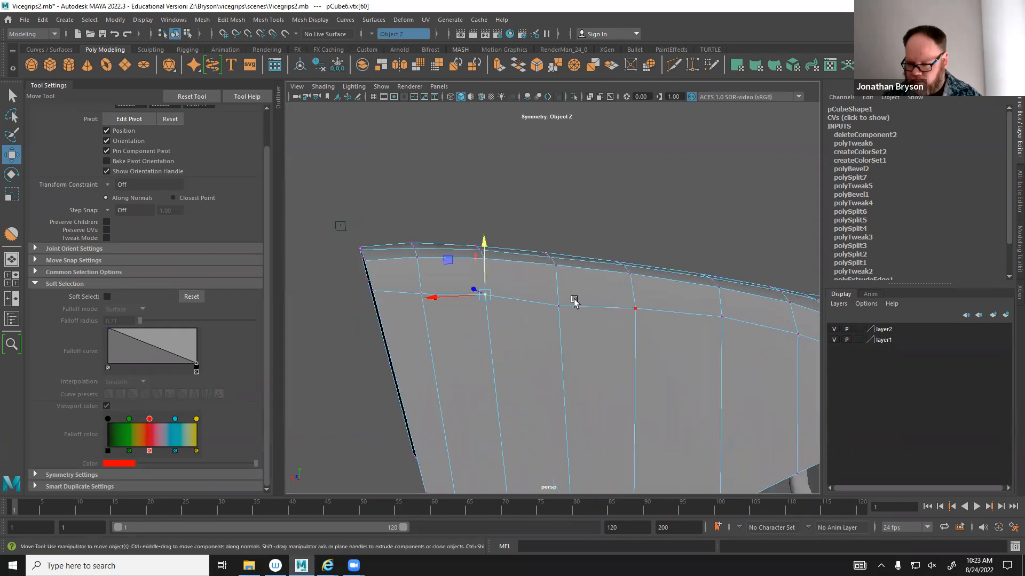
left_click(556, 303)
left_click(556, 251)
left_click_drag(514, 311, 480, 392, "alt")
middle_click_drag(688, 364, 612, 334, "alt")
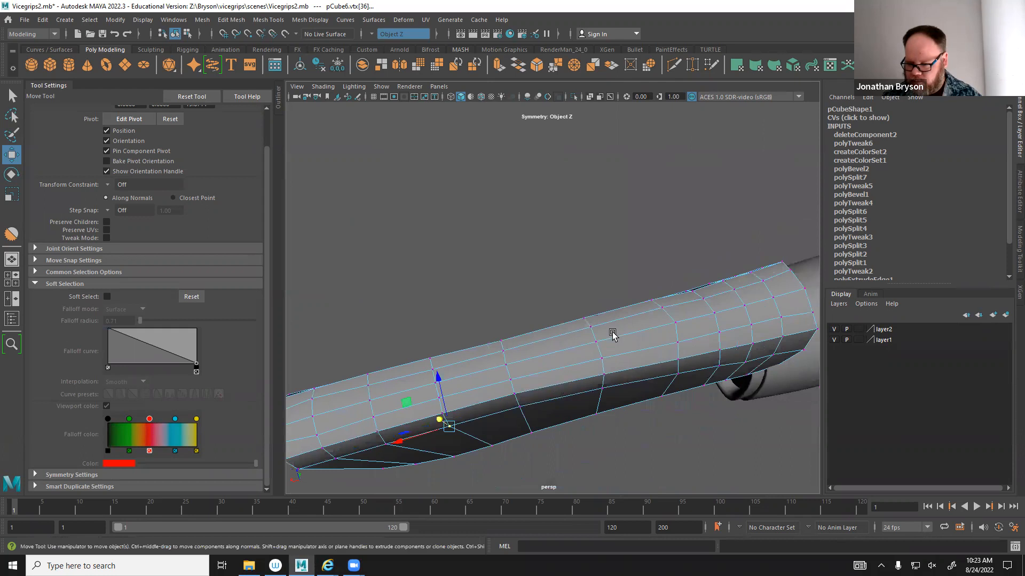
Return to object mode, lower the block to a Translate Y of about 2.969 and display it with smooth preview.
right_click_drag(613, 333, 636, 257)
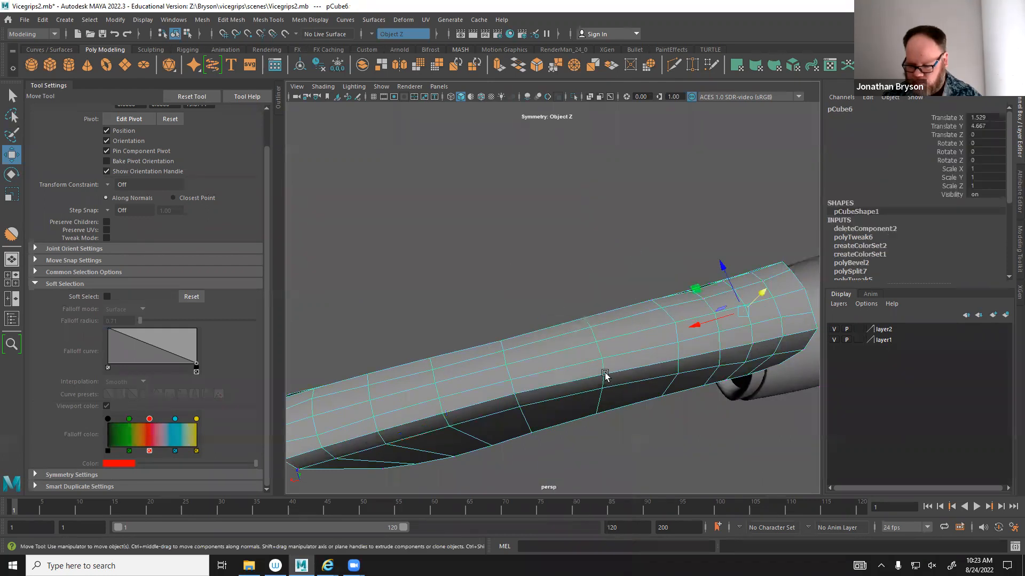
left_click_drag(606, 393, 462, 347, "alt")
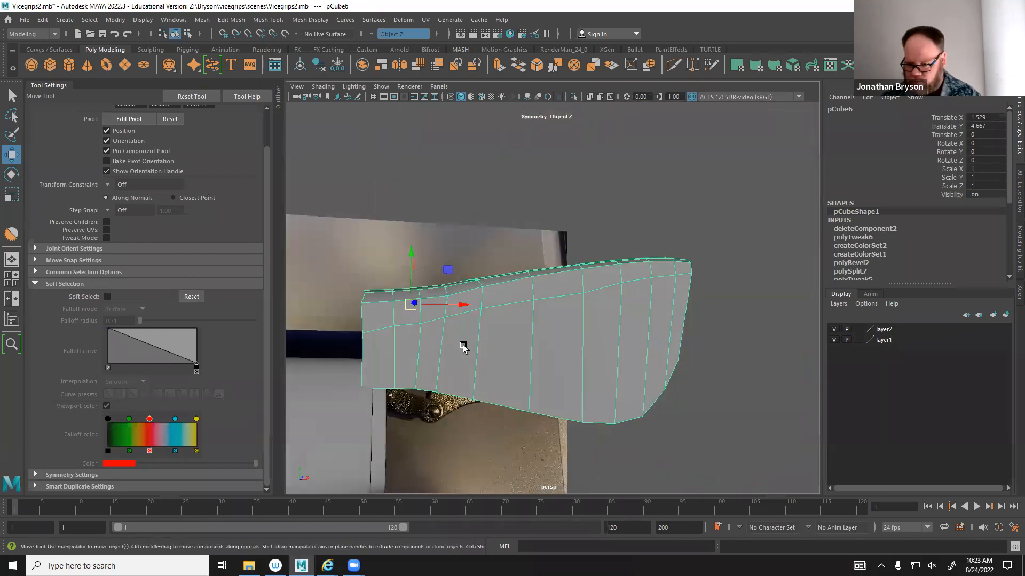
left_click_drag(414, 261, 469, 446)
key("3")
right_click_drag(469, 446, 470, 407, "alt")
left_click_drag(470, 408, 368, 450, "alt")
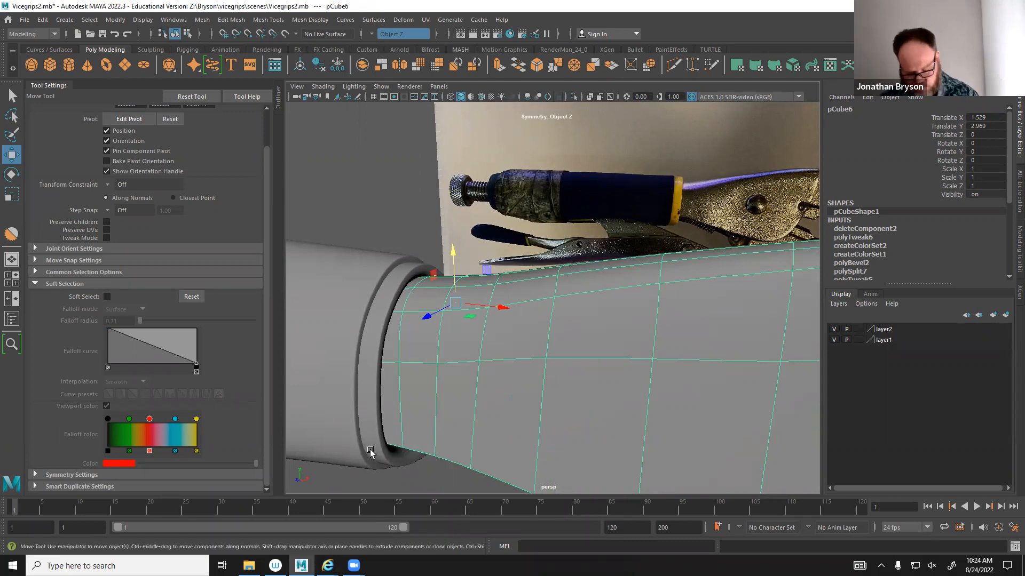
Enable soft selection with a falloff radius of 1.60 and pull the narrow end's side vertices outward symmetrically toward the handle collar.
left_click_drag(403, 457, 467, 315, "alt")
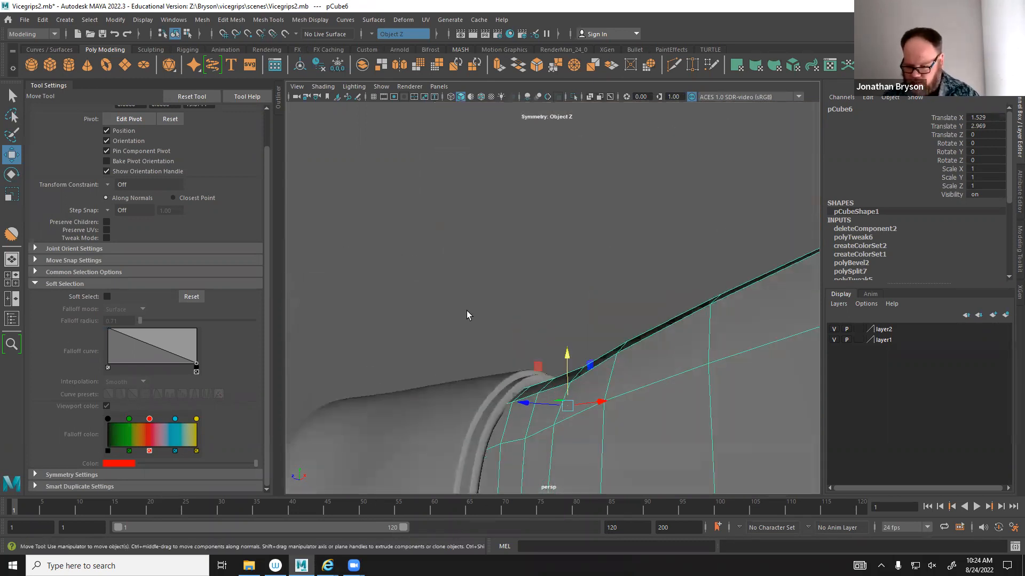
left_click_drag(535, 458, 460, 434, "alt")
right_click_drag(491, 271, 439, 271)
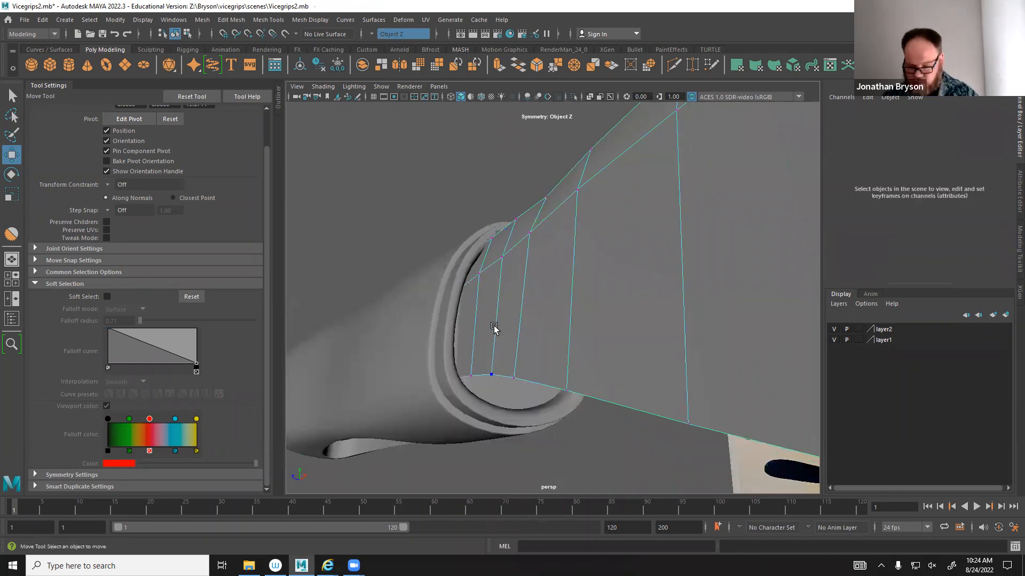
key("4")
left_click(449, 380)
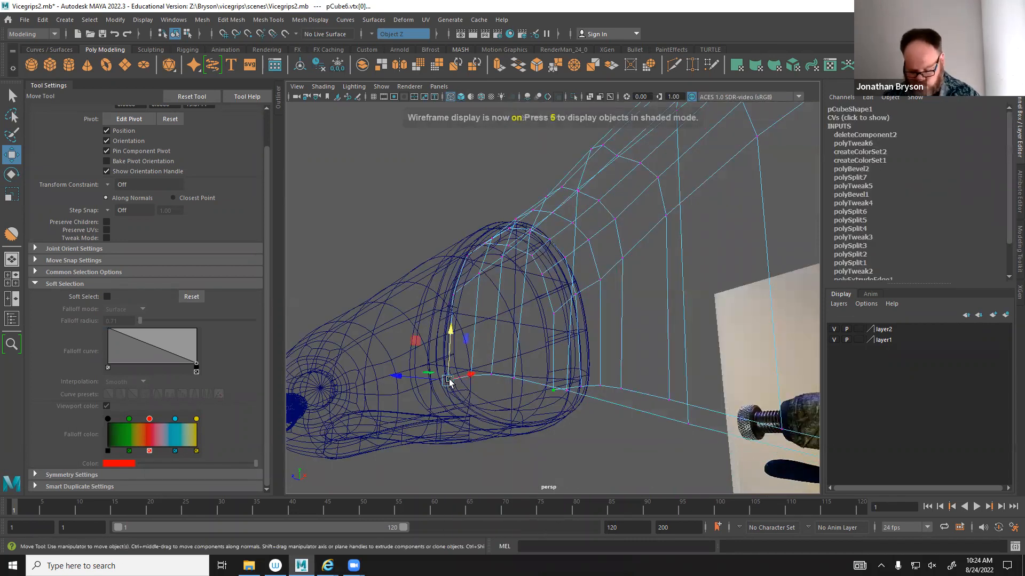
key("b")
mouse_move(449, 382)
left_mouse_down()
mouse_move(583, 385)
mouse_move(579, 375)
mouse_move(524, 379)
mouse_move(551, 408)
mouse_move(524, 436)
mouse_move(470, 425)
mouse_move(545, 343)
mouse_move(496, 343)
mouse_move(467, 311)
mouse_move(480, 332)
mouse_move(524, 341)
mouse_move(469, 358)
left_mouse_up()
key("5")
left_click(470, 316)
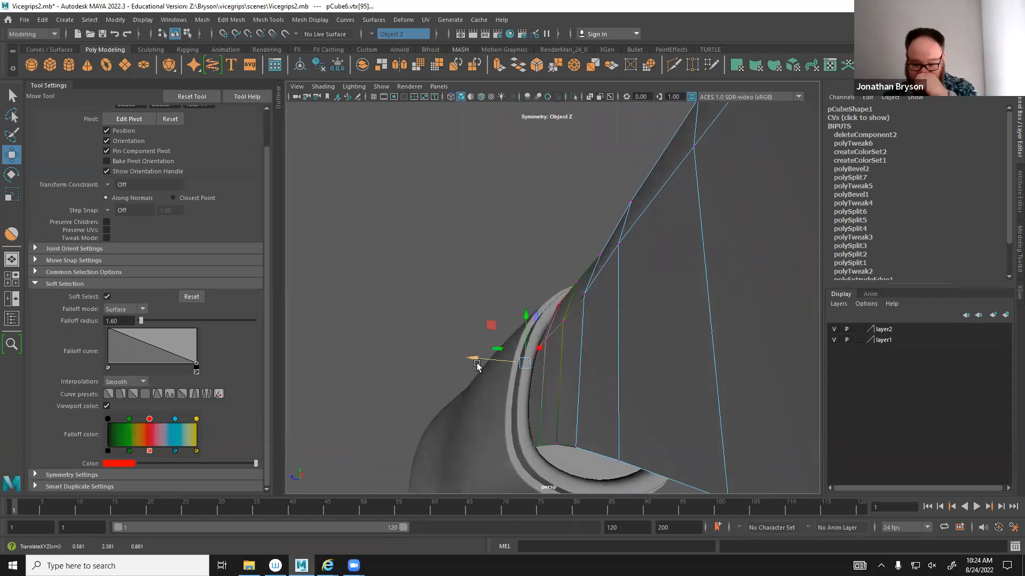
left_click_drag(577, 345, 751, 366, "alt")
left_click_drag(613, 227, 494, 373, "alt")
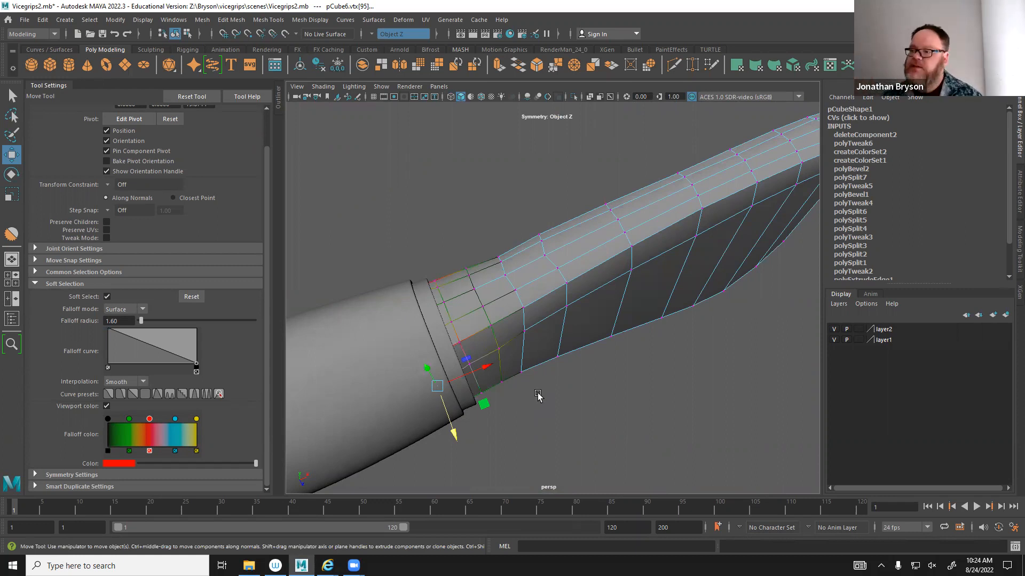
Leave vertex editing, deselect the block and show the reference's upper jaw in a full-size front view.
left_click_drag(683, 332, 425, 231, "alt")
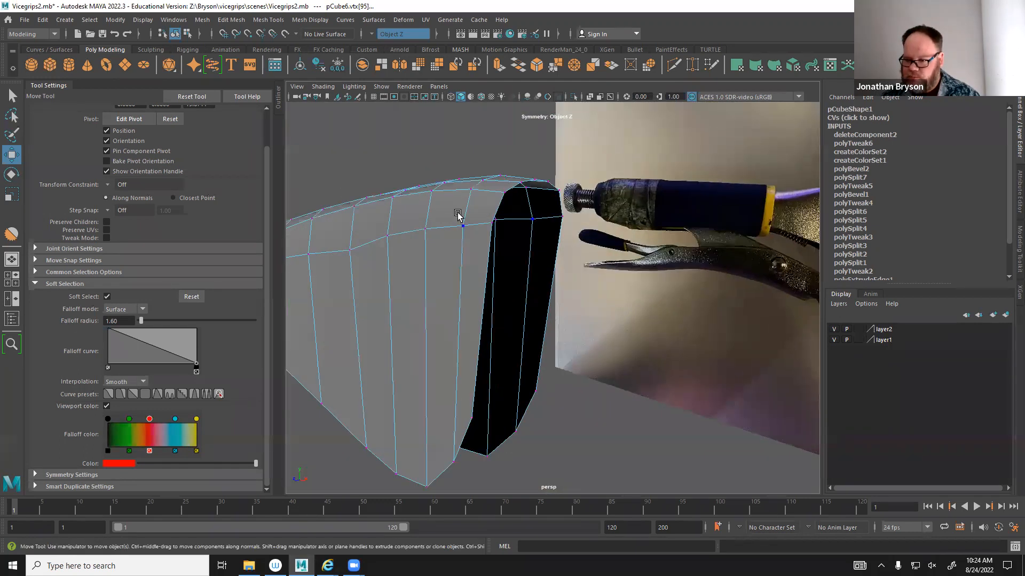
right_click_drag(458, 214, 512, 189)
right_click_drag(476, 125, 476, 128)
left_click_drag(469, 336, 514, 195, "alt")
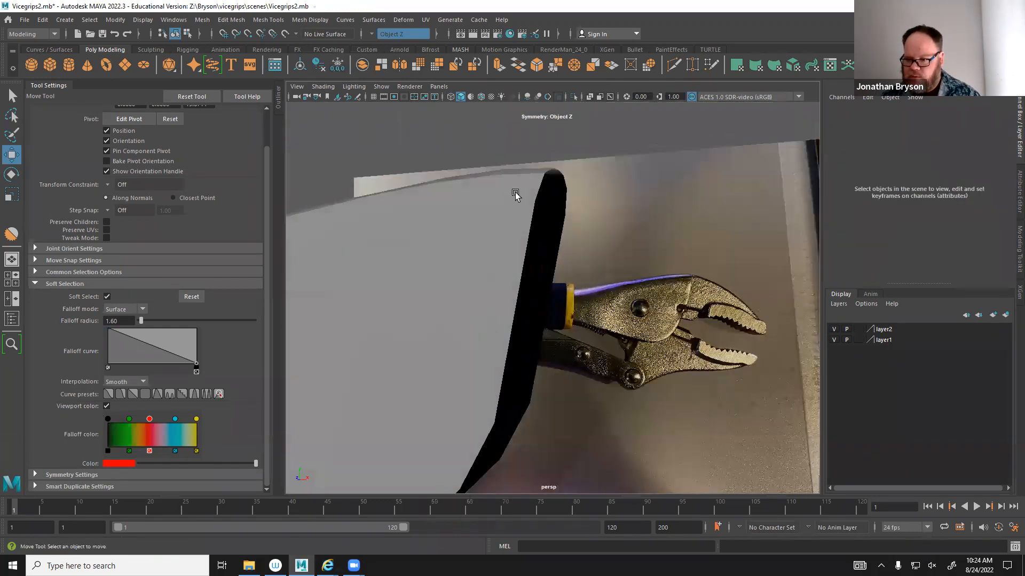
key("space")
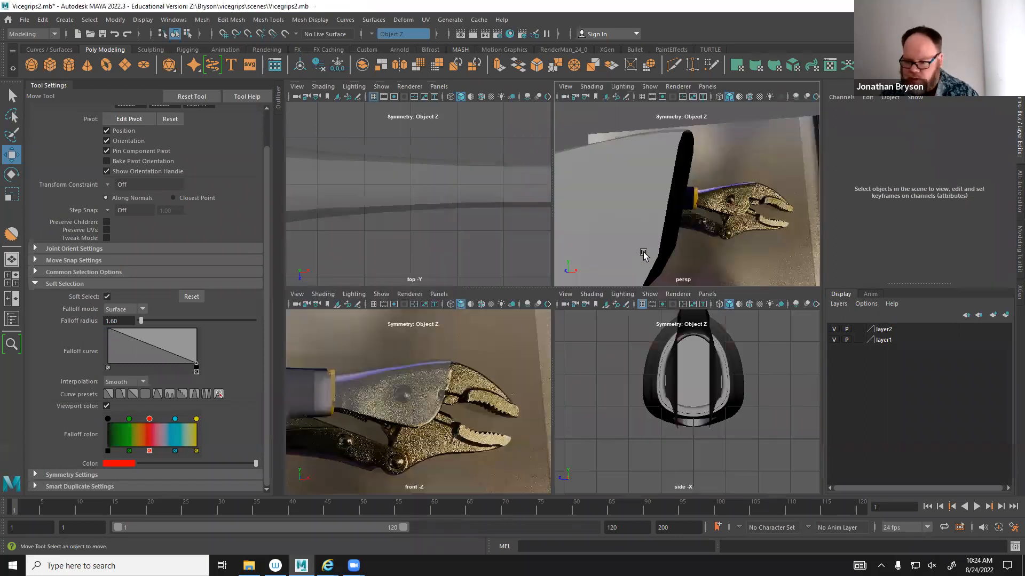
key("space")
middle_click_drag(623, 312, 475, 339, "alt")
scroll(585, 303, "up", 1)
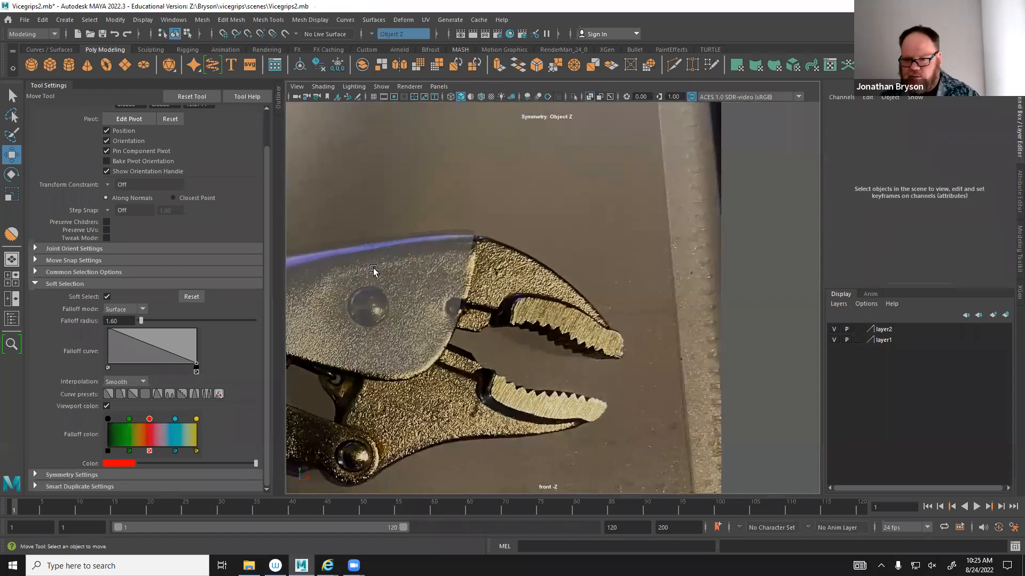
Create a polygon cube and place it over the base of the upper jaw at about X 8.716, Y 3.556.
left_click(455, 320)
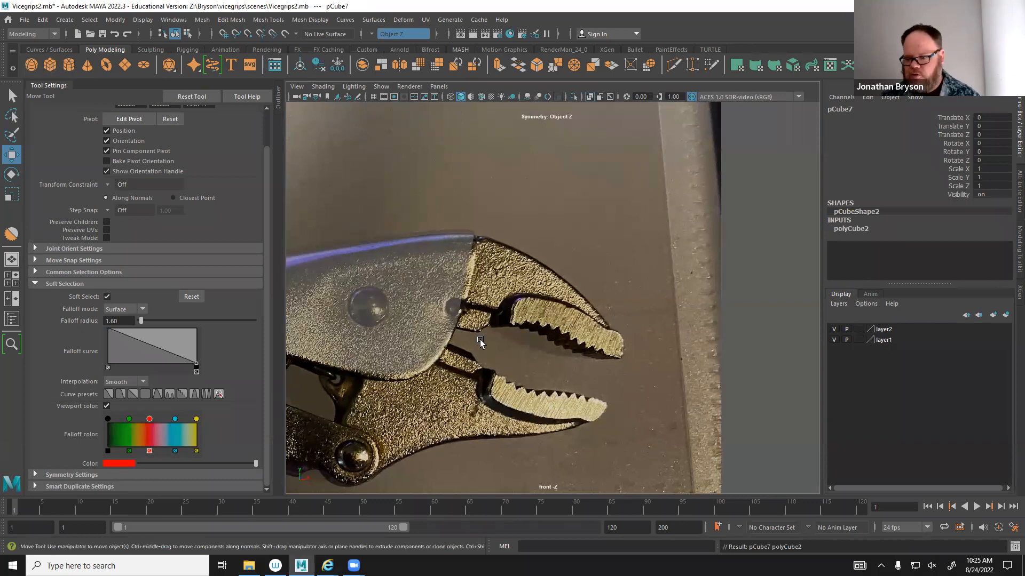
scroll(600, 336, "down", 6)
middle_click_drag(675, 292, 745, 213)
scroll(735, 366, "up", 5)
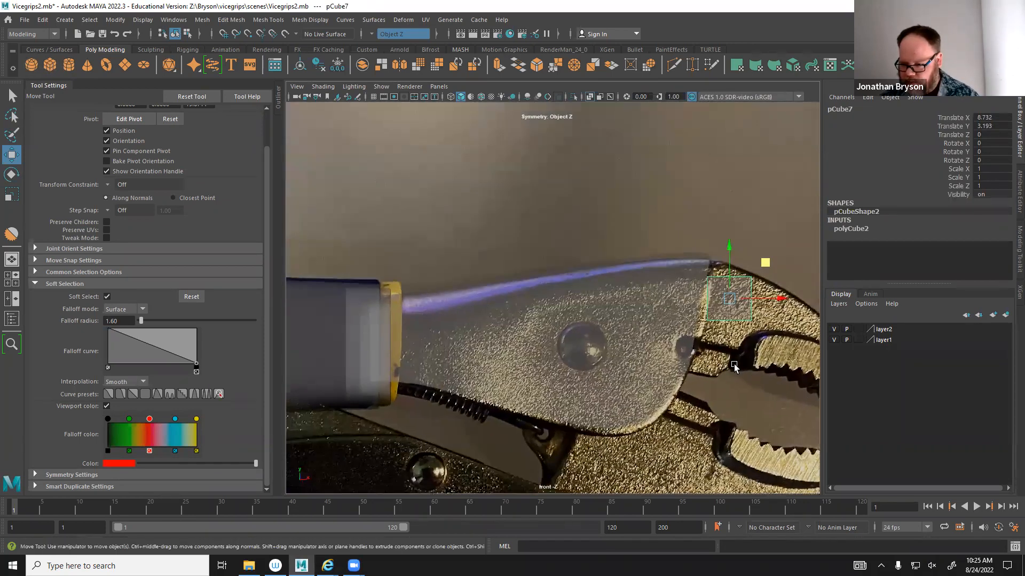
scroll(734, 366, "up", 5)
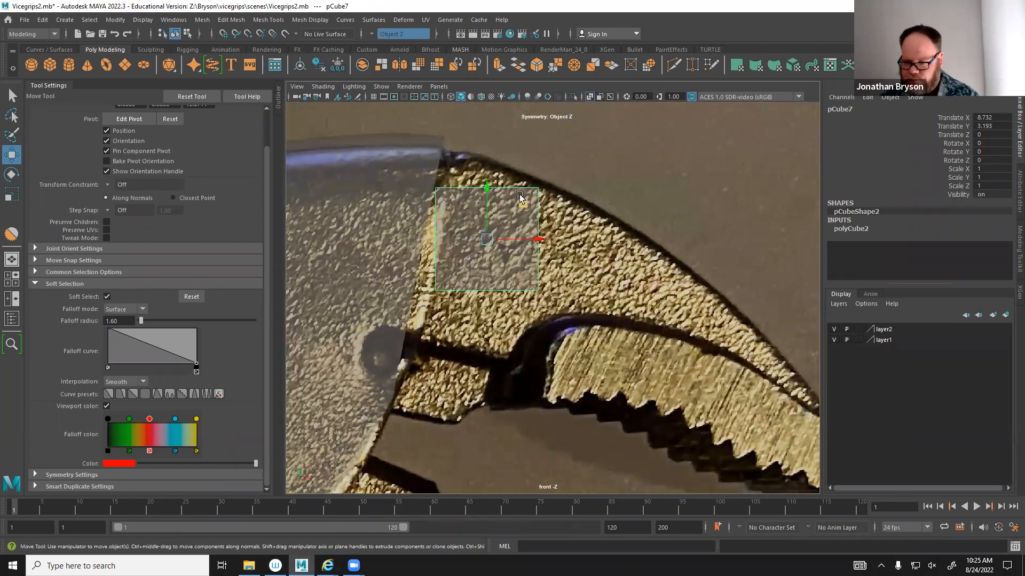
middle_click_drag(518, 203, 515, 166)
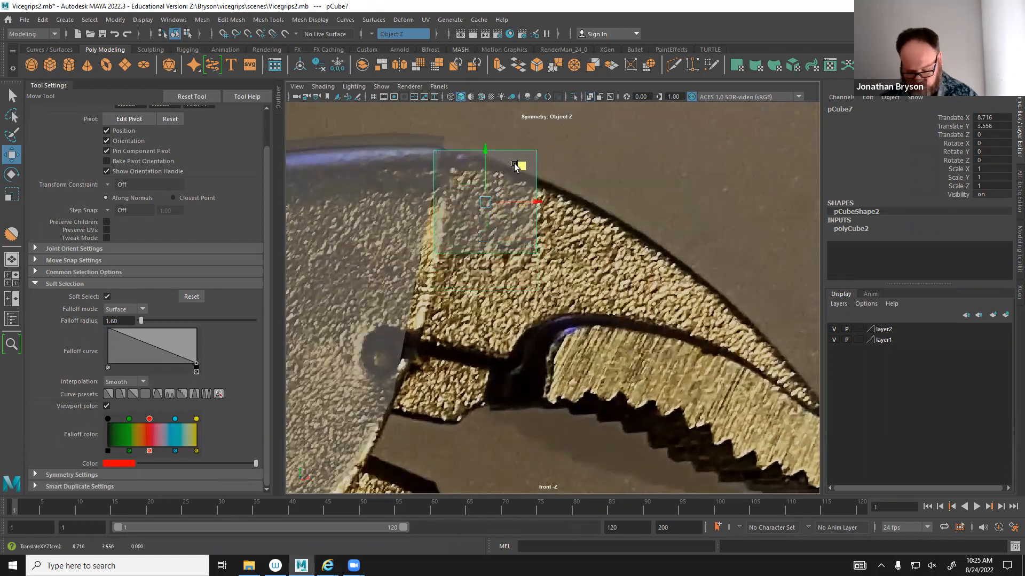
Turn off soft selection and move the cube's upper front vertices to the tip of the reference's upper jaw.
right_click(537, 154)
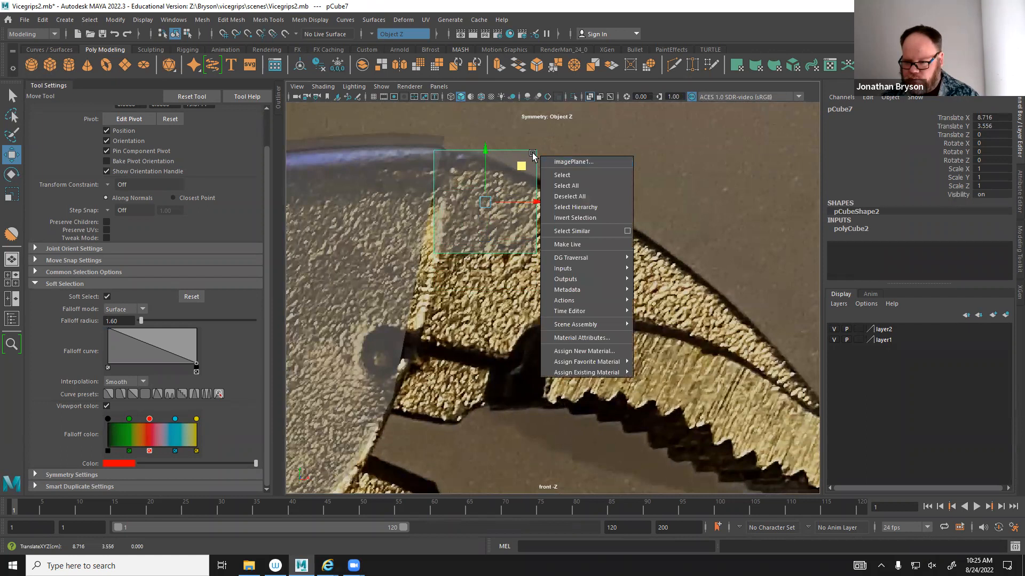
right_click_drag(533, 153, 490, 154)
left_click_drag(519, 134, 571, 180)
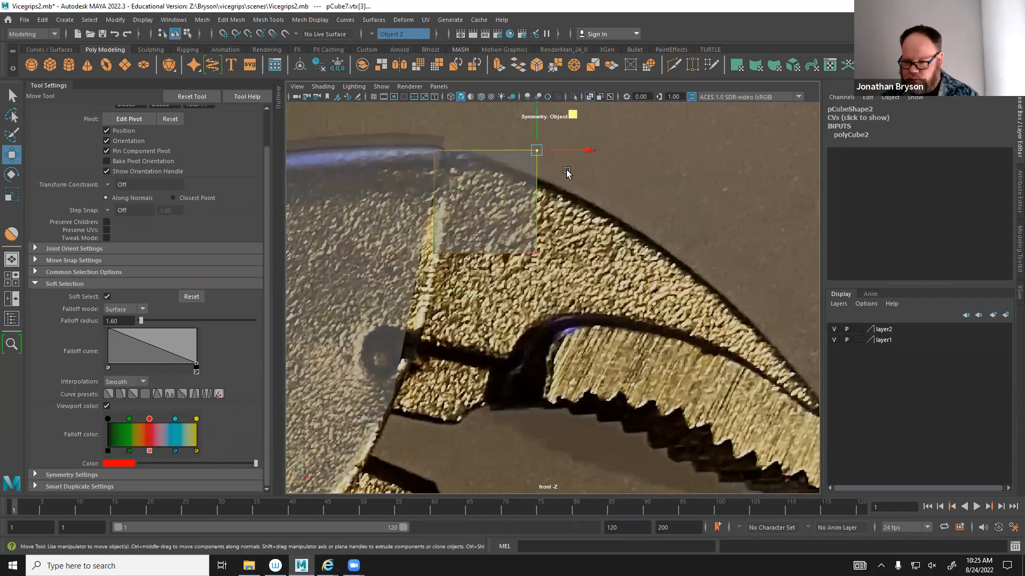
scroll(525, 201, "down", 3)
key("b")
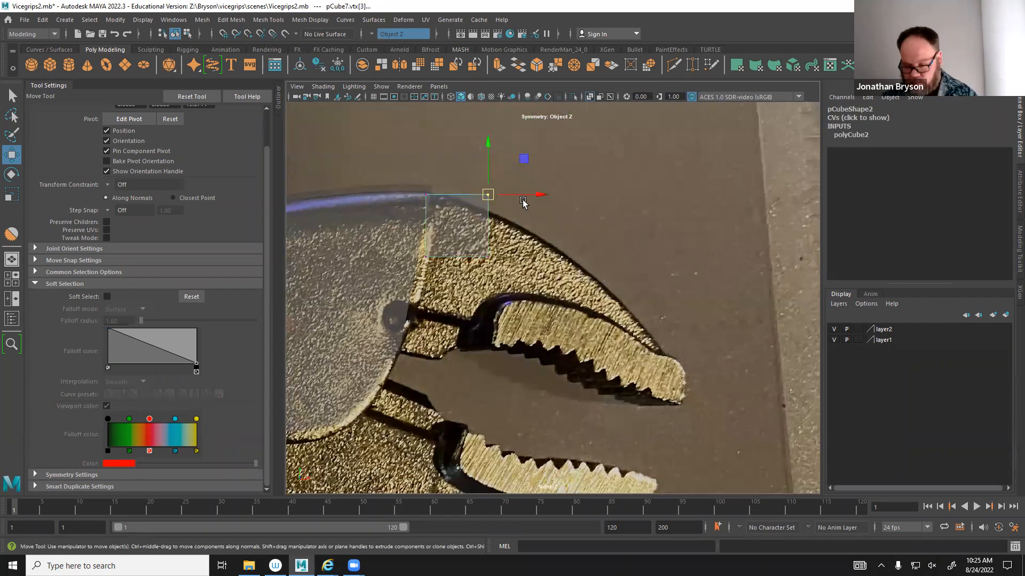
left_click_drag(491, 214, 666, 385)
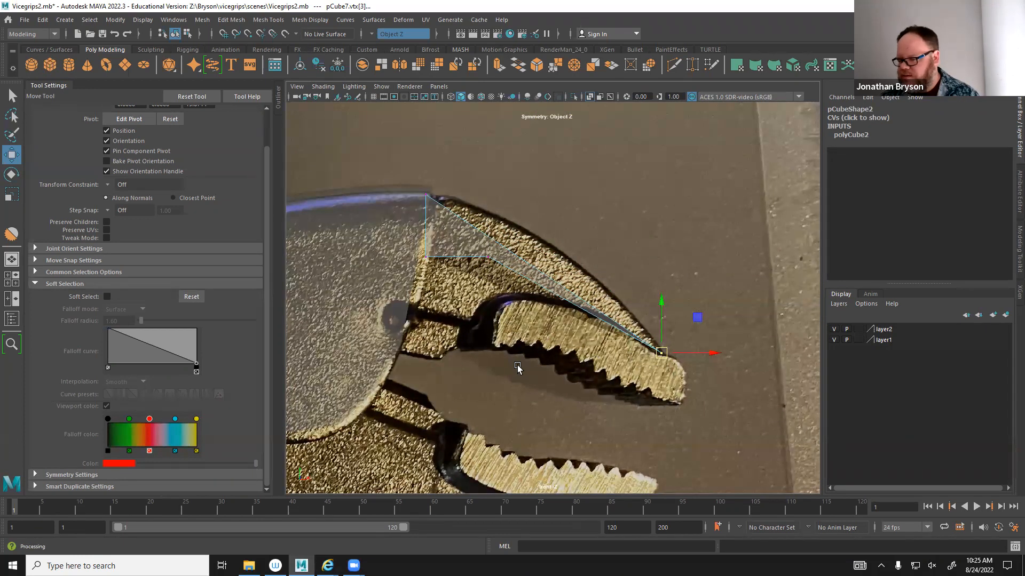
Stretch the cube's lower front vertices to the jaw tip and seat its upper front vertices on the jaw's outer curve.
scroll(472, 249, "up", 4)
left_click_drag(484, 243, 648, 332)
left_click(732, 372)
left_click_drag(715, 345, 742, 394)
right_click_drag(736, 372, 673, 271)
middle_click_drag(715, 364, 659, 324, "alt")
left_click_drag(660, 312, 689, 338)
Align the cube's rear upper and lower vertices with the front edge of the pliers' jaw body.
middle_click_drag(561, 255, 656, 306, "alt")
left_click_drag(404, 124, 433, 146)
left_click(425, 235)
mouse_move(425, 235)
left_mouse_down()
mouse_move(401, 313)
mouse_move(411, 250)
left_mouse_up()
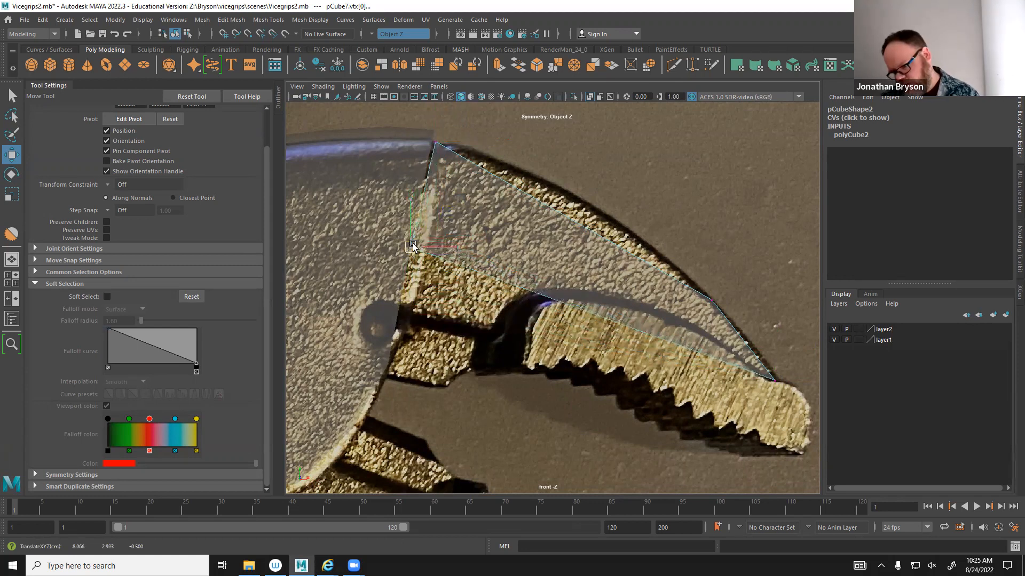
Shift the upper front vertices back along the jaw's outer curve and nudge the tip vertices into place.
left_click(687, 273)
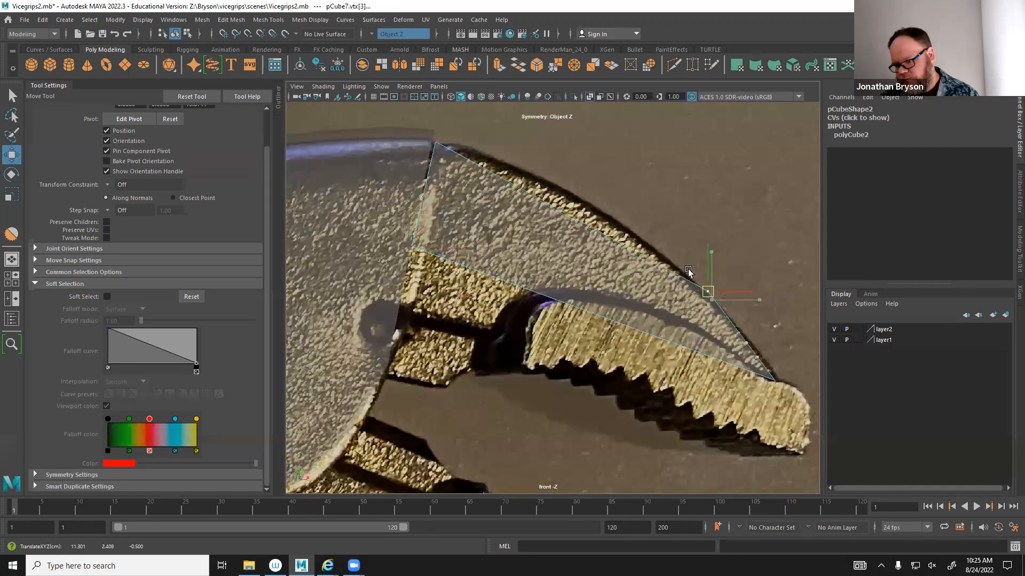
left_click_drag(703, 291, 633, 232)
left_click(775, 381)
mouse_move(775, 381)
left_mouse_down()
mouse_move(760, 355)
mouse_move(774, 377)
left_mouse_up()
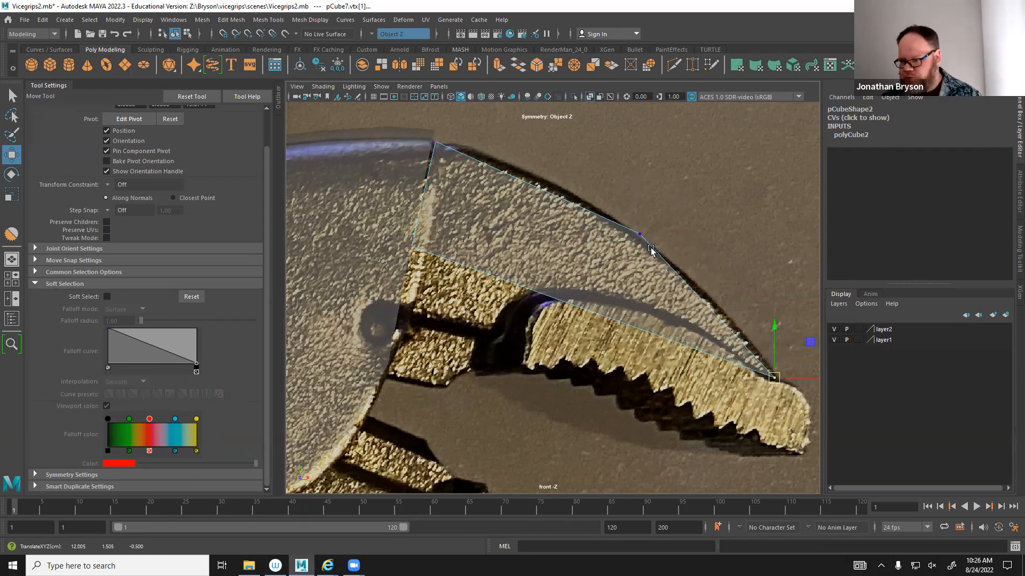
With Multi-Cut, insert a lengthwise edge loop through the jaw block's middle and a crosswise loop nearer its rear end.
right_click_drag(652, 250, 590, 249, "shift")
left_click(489, 275)
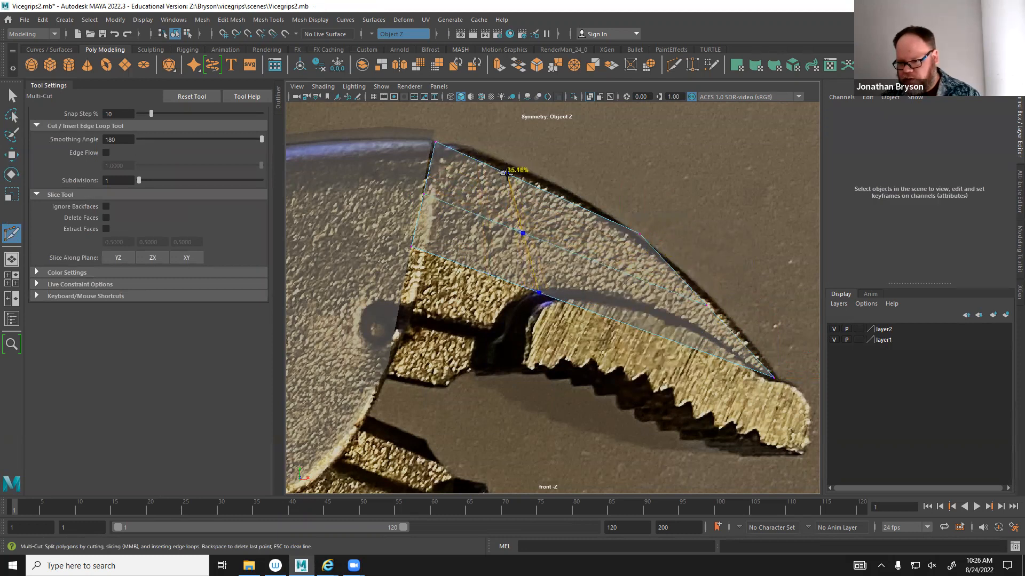
left_click(507, 172)
right_click(544, 296)
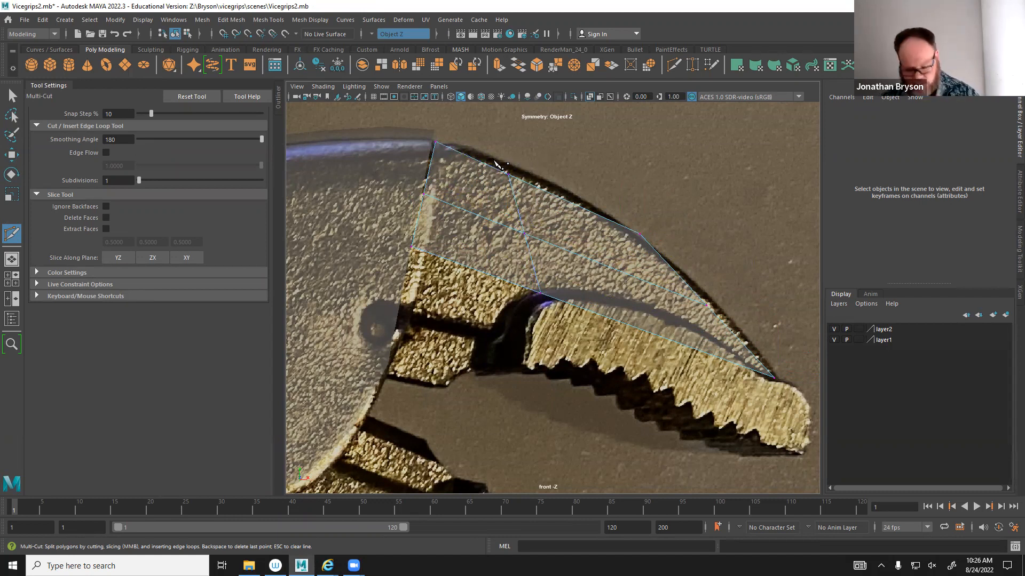
key("q")
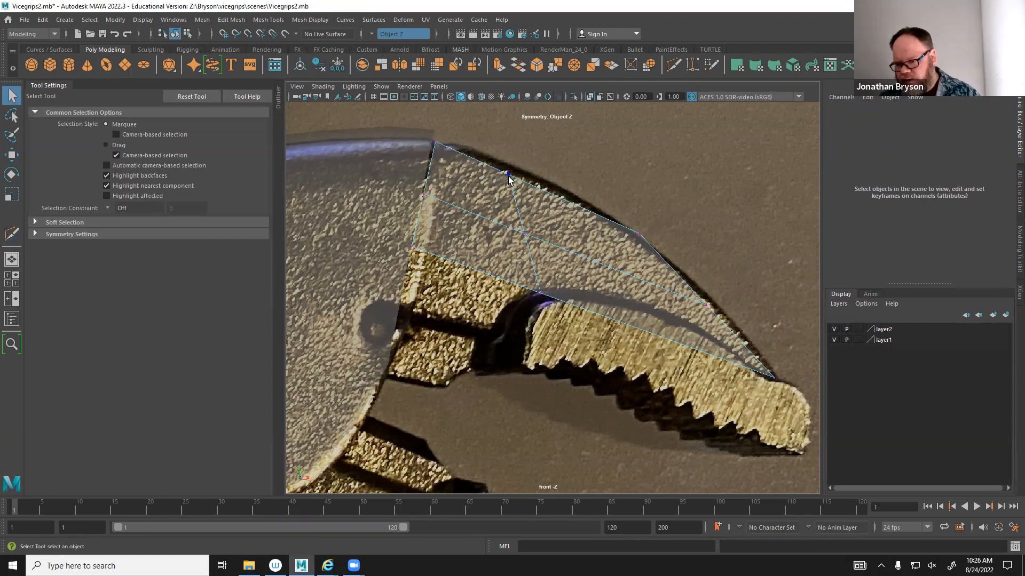
Move the crosswise loop's upper vertices out onto the jaw's outer curve.
right_click_drag(509, 179, 457, 178)
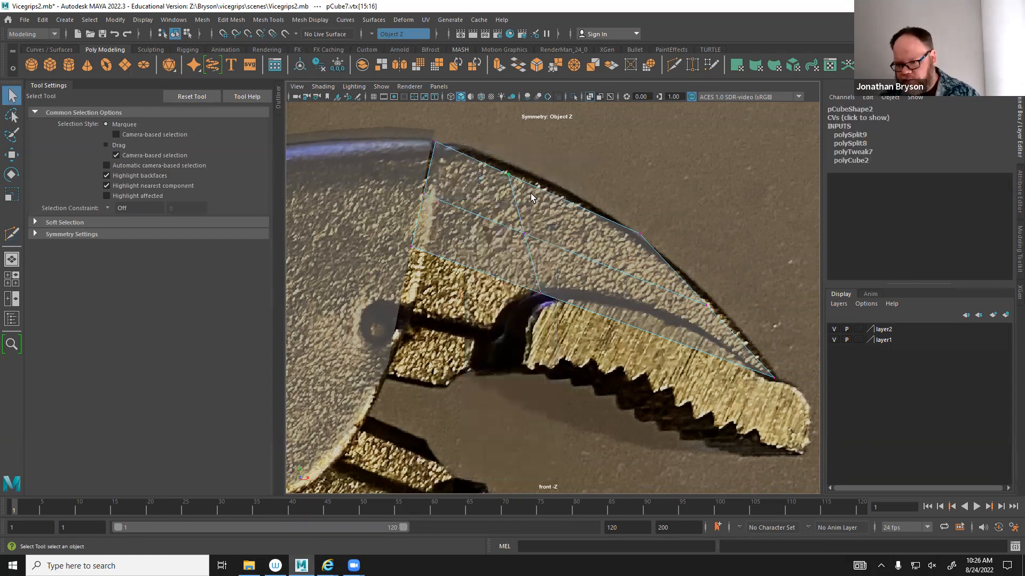
key("w")
left_click_drag(508, 174, 524, 172)
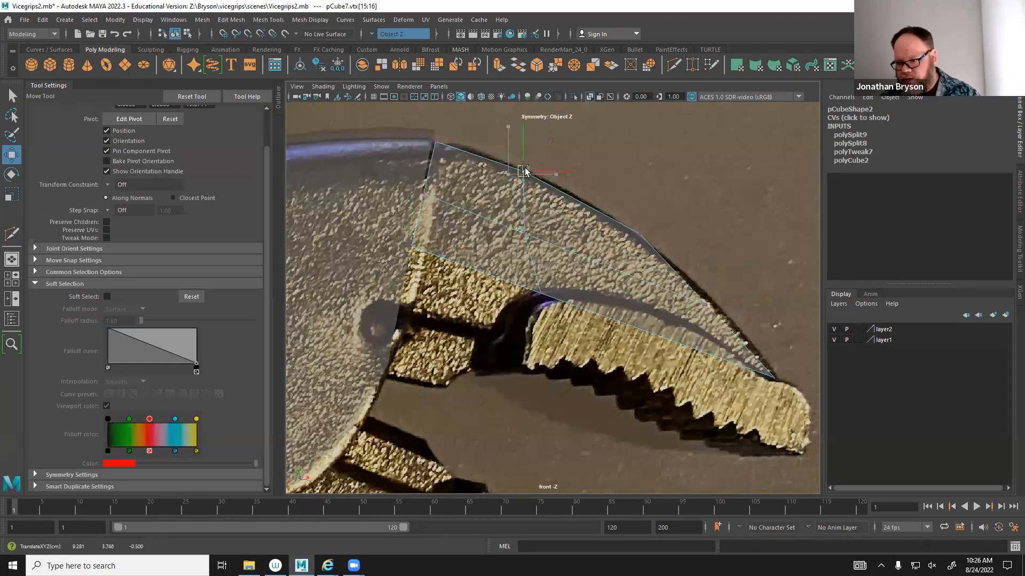
Nudge the lengthwise loop's front vertices onto the outer curve and move the crosswise loop's lower vertices to the rear of the serrated insert.
middle_click_drag(697, 279, 594, 241, "alt")
left_click_drag(566, 214, 621, 272)
left_click(672, 337)
left_click_drag(673, 335, 677, 336)
middle_click_drag(430, 221, 576, 245, "alt")
left_click_drag(542, 260, 567, 286)
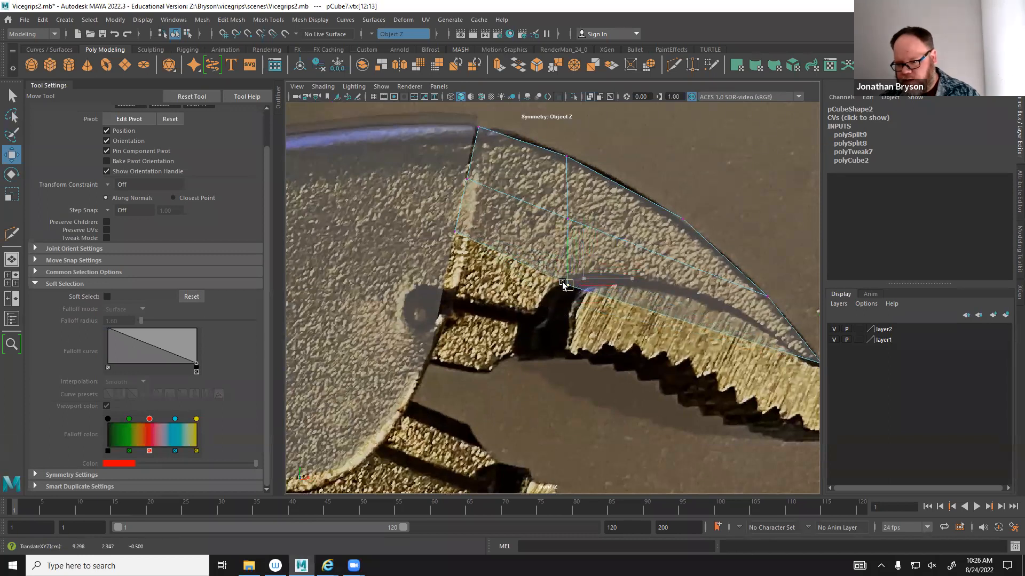
Nudge the jaw block's lower rear vertices onto the edge of the handle collar.
left_click_drag(436, 218, 478, 268)
left_click_drag(454, 233, 451, 242)
Extrude the jaw block's rear underside face, between collar and serrated insert, with a Local Translate Z of 0.546.
right_click_drag(505, 224, 515, 252)
left_click(505, 247)
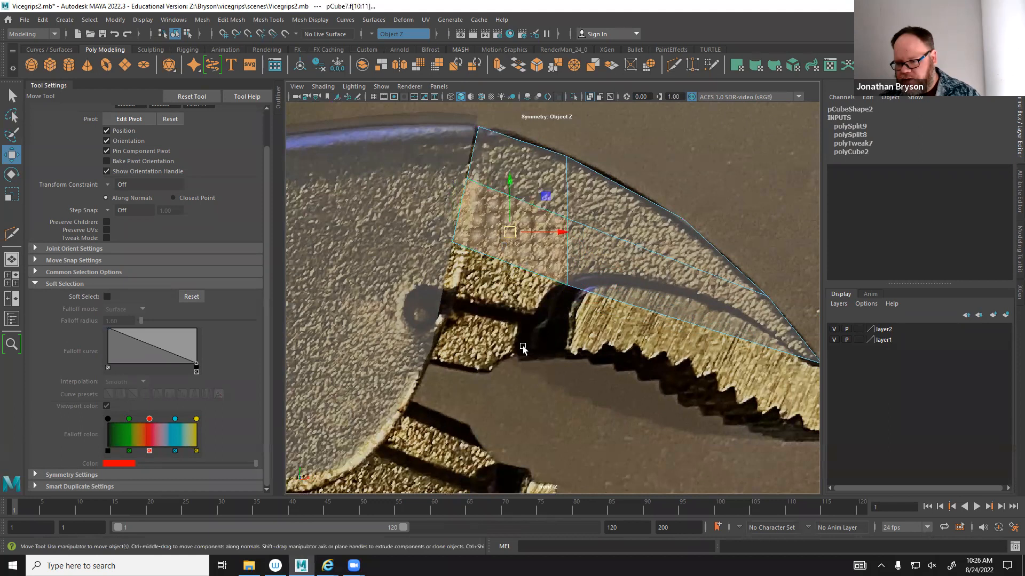
left_click_drag(455, 133, 583, 231, "ctrl")
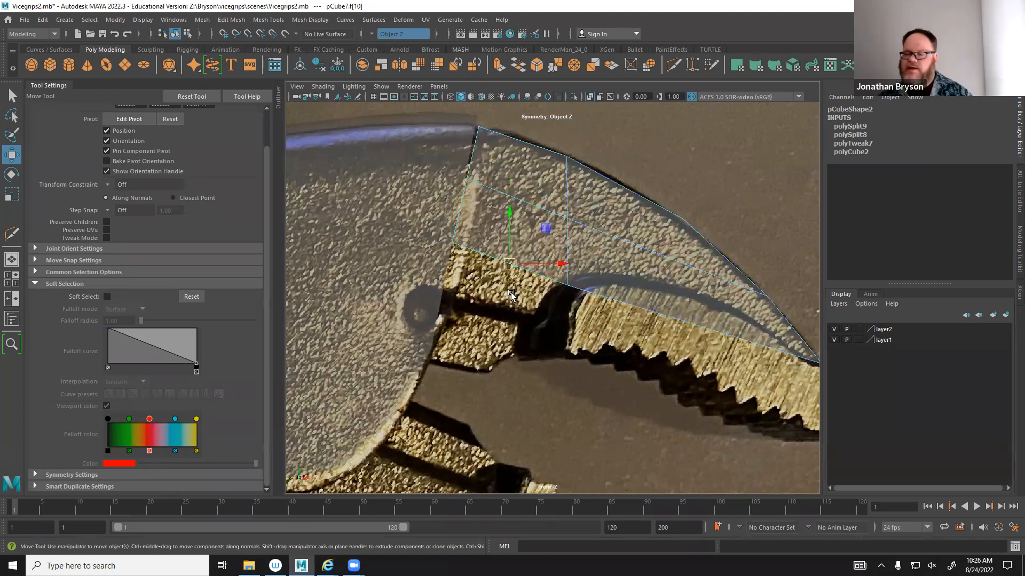
left_click_drag(503, 264, 506, 290)
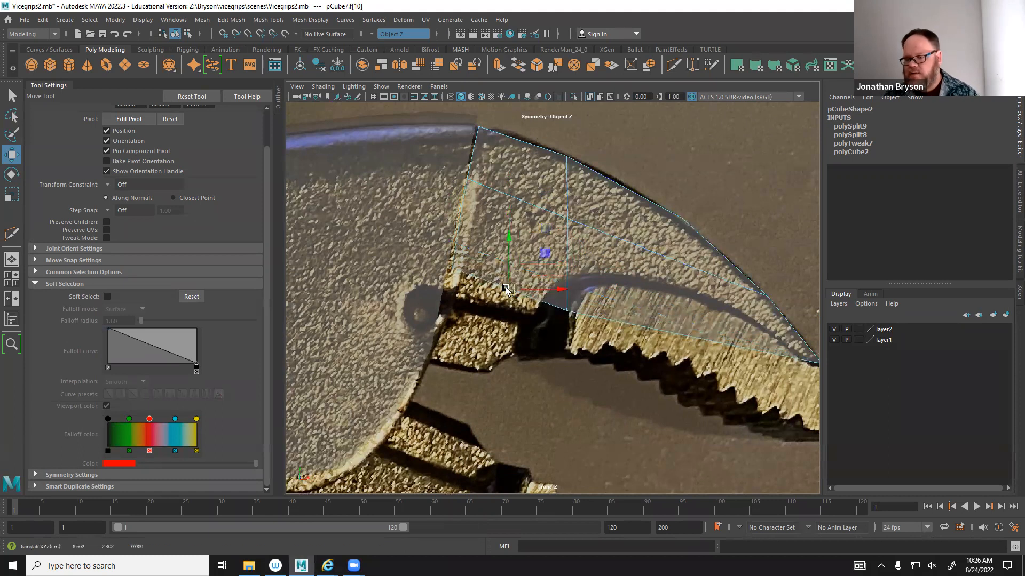
key("ctrl+z")
key("space")
key("space")
left_click_drag(607, 336, 569, 351, "alt")
key("ctrl+e")
key("space")
key("space")
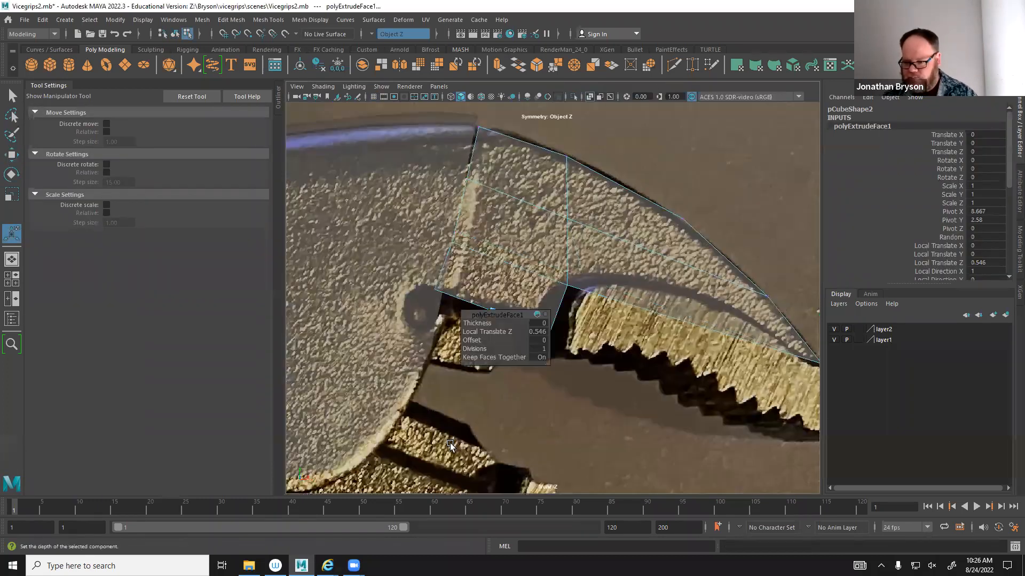
Scale the extruded underside face vertically to flatten its slope.
scroll(516, 227, "up", 5)
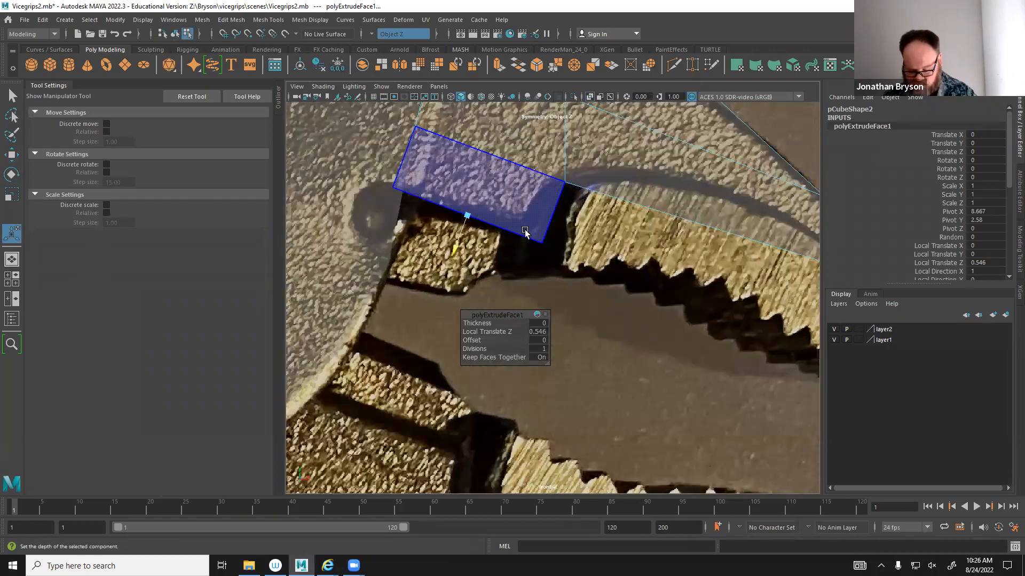
key("r")
left_click_drag(467, 167, 511, 182)
key("w")
With Multi-Cut, insert two crosswise edge loops through the jaw section above the serrated insert.
middle_click_drag(514, 247, 420, 286, "alt")
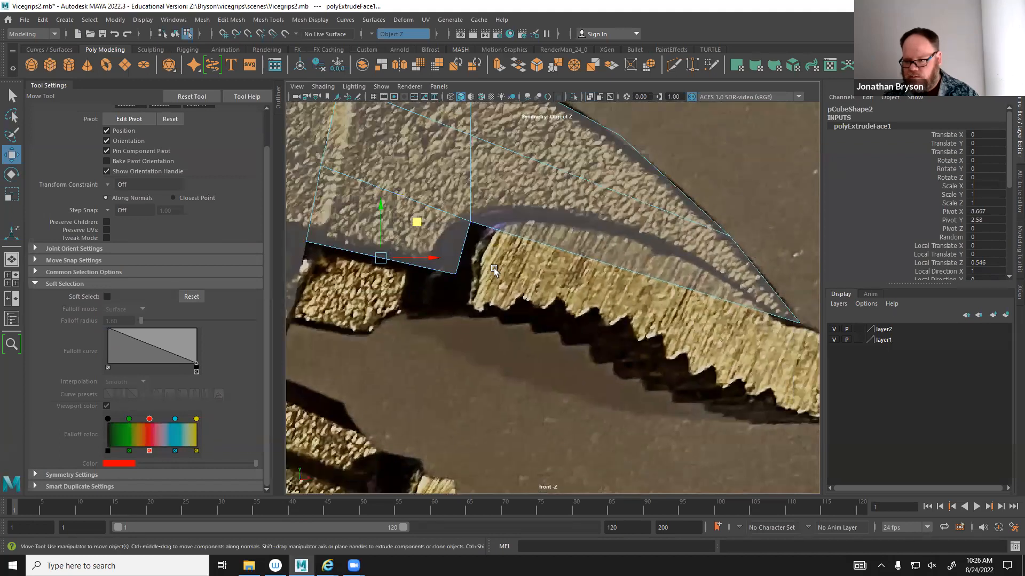
middle_click_drag(495, 271, 468, 320, "alt")
right_click_drag(495, 209, 433, 212, "shift")
left_click(506, 201, "ctrl")
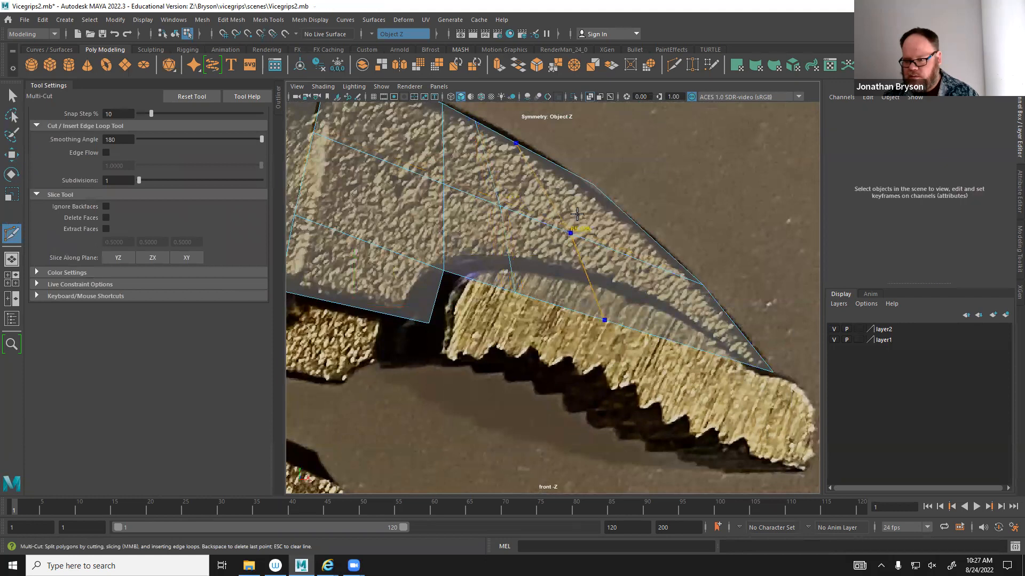
left_click(577, 214, "ctrl")
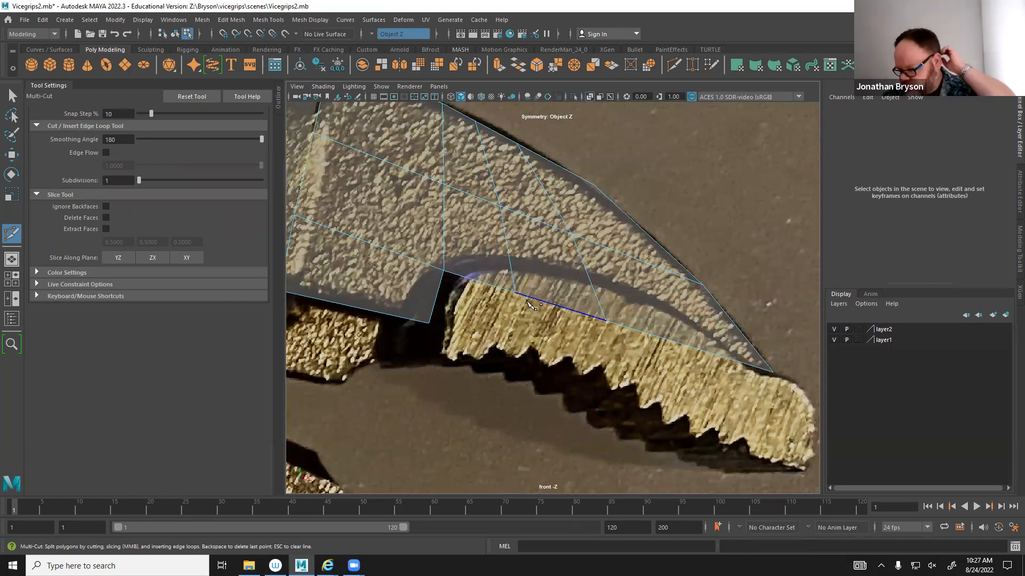
key("q")
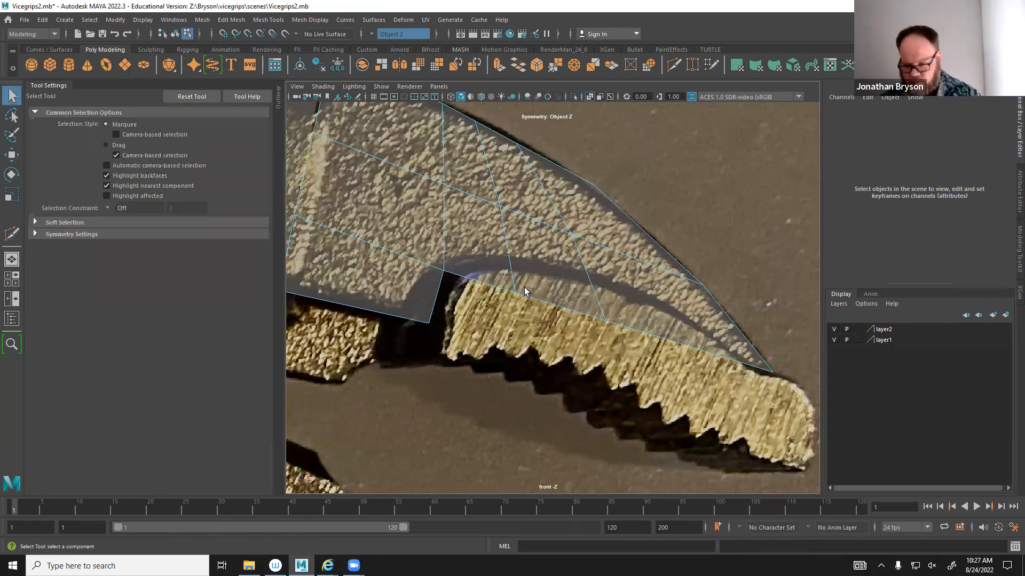
Move the lower vertices of the two new loops up onto the curved upper edge of the serrated insert.
right_click_drag(524, 291, 479, 270)
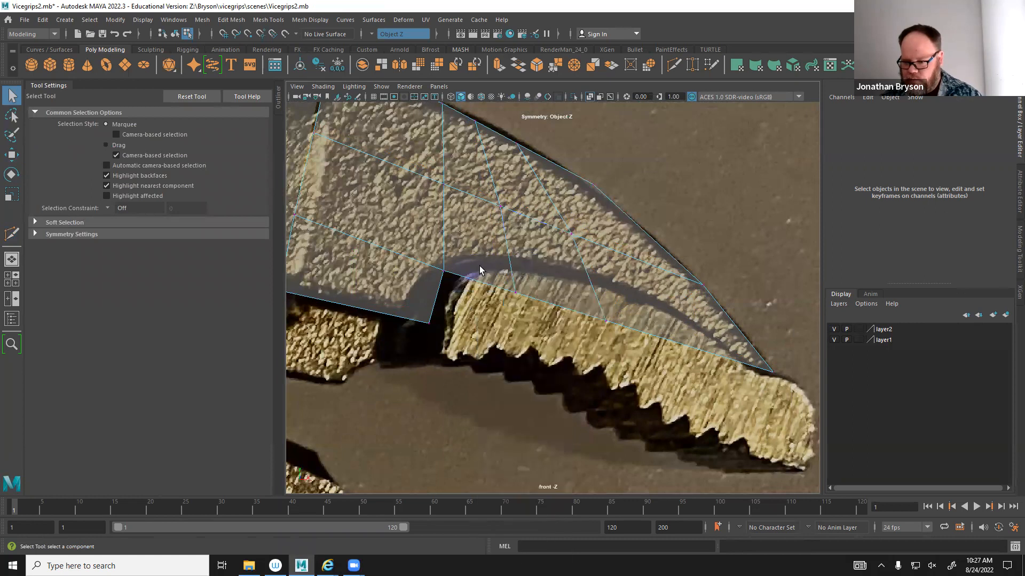
left_click(515, 293)
key("w")
left_click_drag(515, 293, 515, 267)
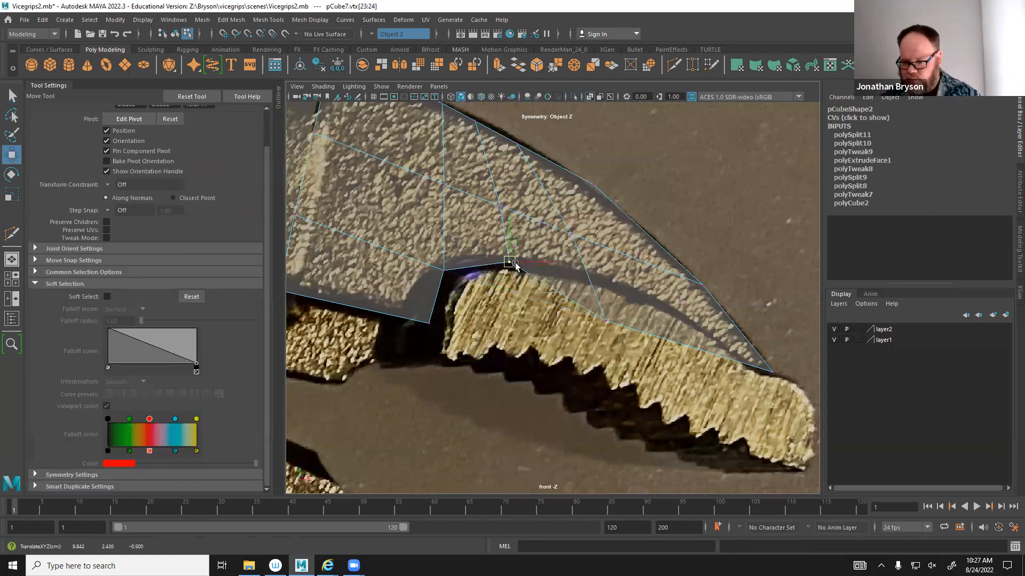
left_click(612, 288)
middle_click_drag(612, 288, 647, 359, "alt")
Slide the two loops' upper vertices forward along the jaw's outer curve and shift their middle vertices forward to match.
left_click(593, 228)
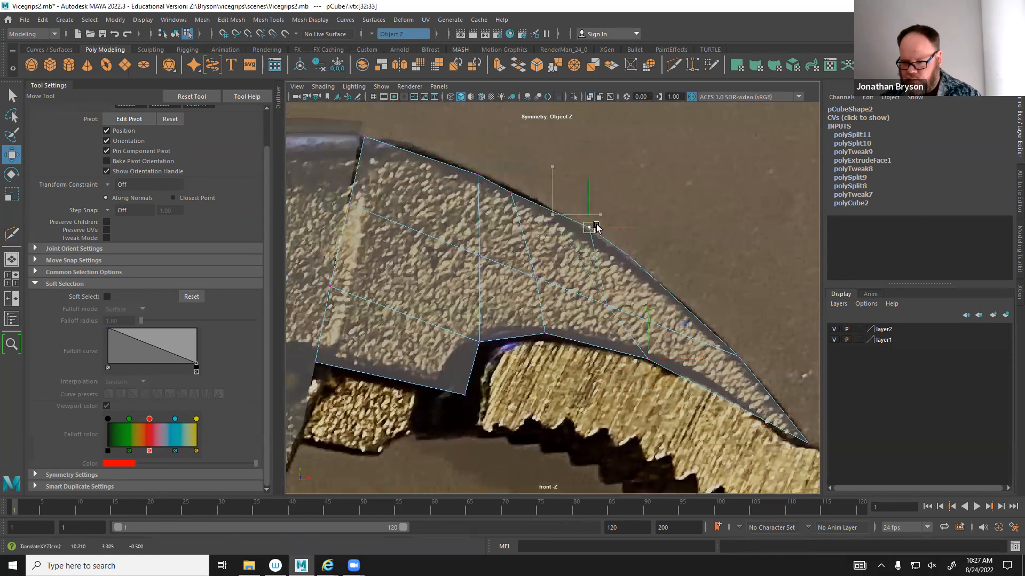
left_click(516, 197)
left_click_drag(519, 200, 542, 213)
left_click(531, 280)
left_click_drag(530, 279, 537, 278)
left_click(606, 305)
left_click_drag(607, 306, 618, 307)
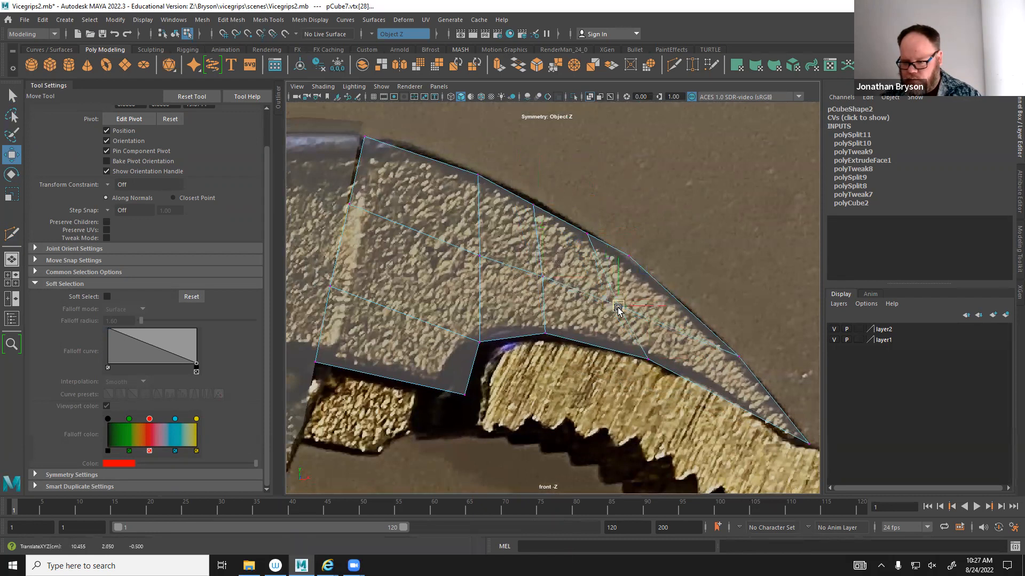
Refine the front outer-curve and tip vertices, and nudge the loops' lower vertices along the insert's upper edge.
middle_click_drag(660, 333, 568, 296, "alt")
left_click_drag(620, 266, 618, 291)
left_click_drag(521, 198, 574, 247)
left_click_drag(537, 219, 556, 233)
left_click(717, 407)
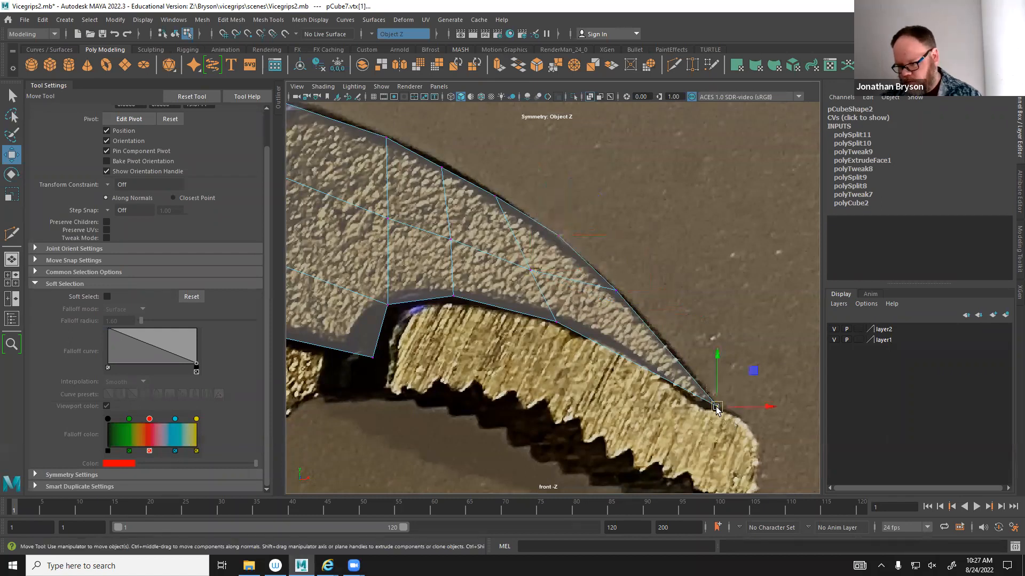
left_click_drag(548, 316, 557, 329)
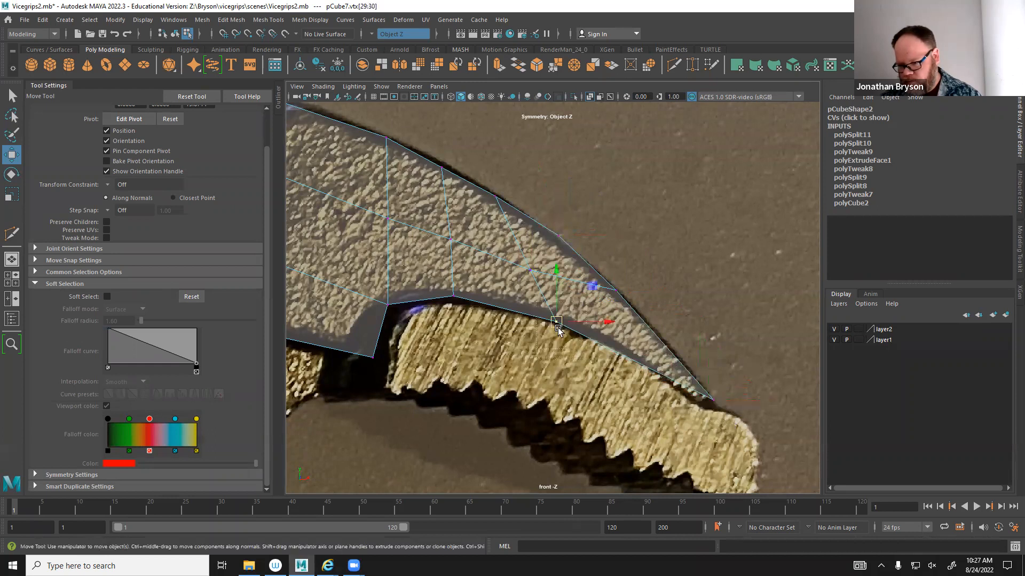
left_click(453, 297)
left_click_drag(453, 299, 461, 296)
Move the extruded rear block's lower front vertices backward and up so its front face slants toward the insert.
middle_click_drag(420, 336, 578, 300, "alt")
left_click(545, 272)
left_click_drag(546, 270, 502, 313)
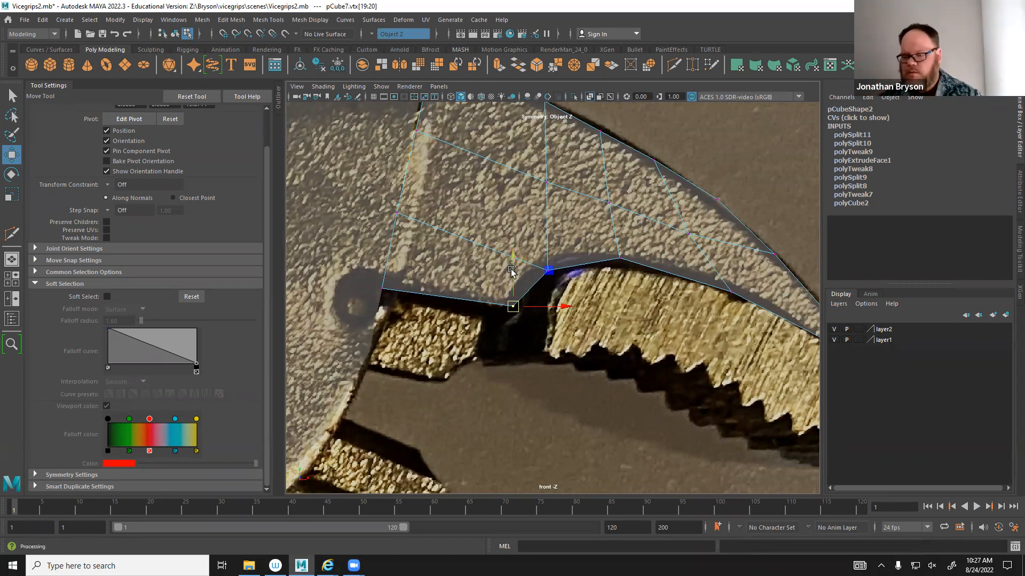
Narrow the whole jaw object in the perspective view by scaling it along Z to 0.528.
key("space")
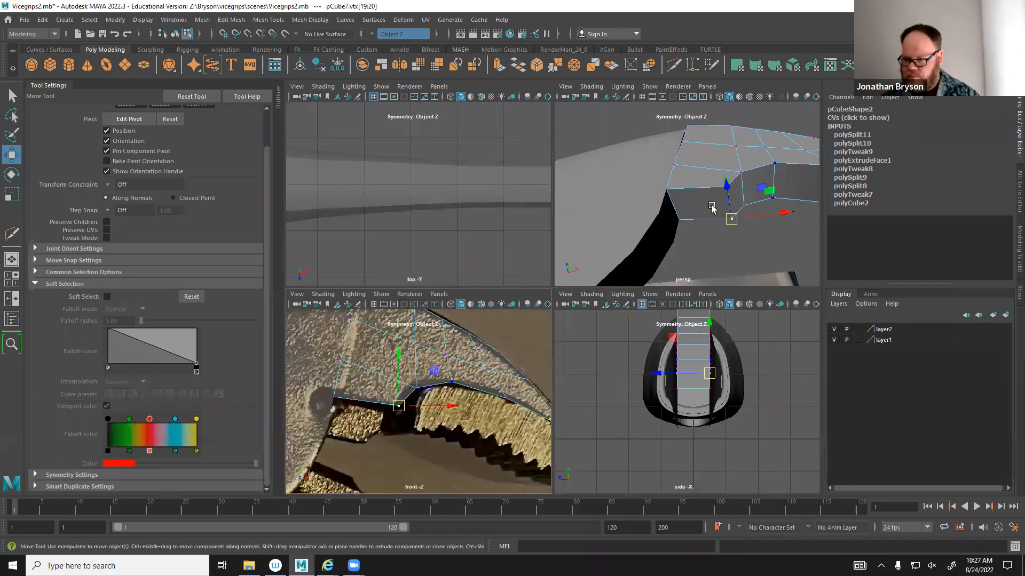
key("space")
left_click_drag(677, 247, 565, 185, "alt")
right_click_drag(568, 166, 608, 148)
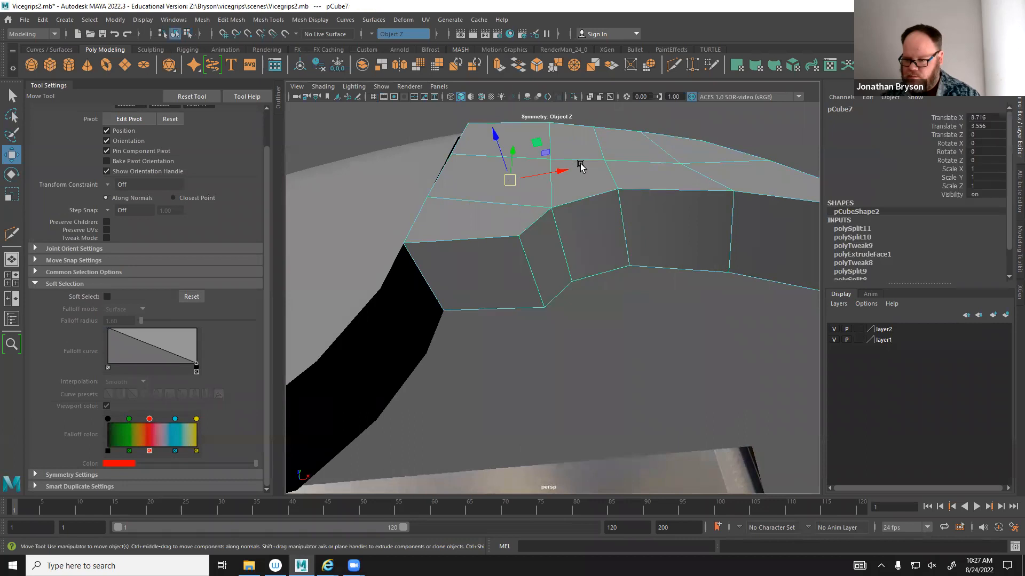
key("r")
mouse_move(492, 143)
left_mouse_down()
mouse_move(503, 167)
mouse_move(495, 155)
left_mouse_up()
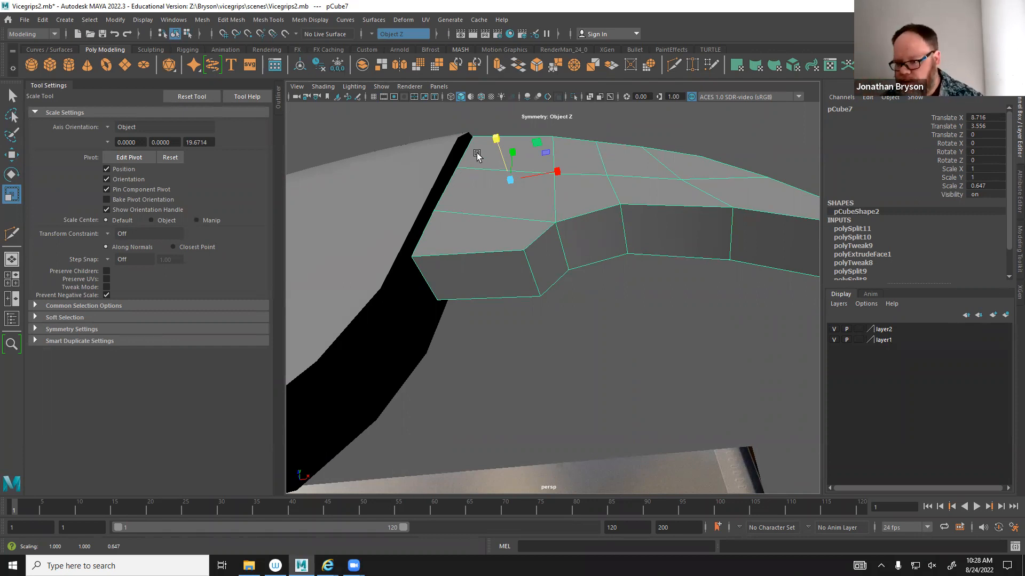
left_click_drag(488, 138, 495, 149)
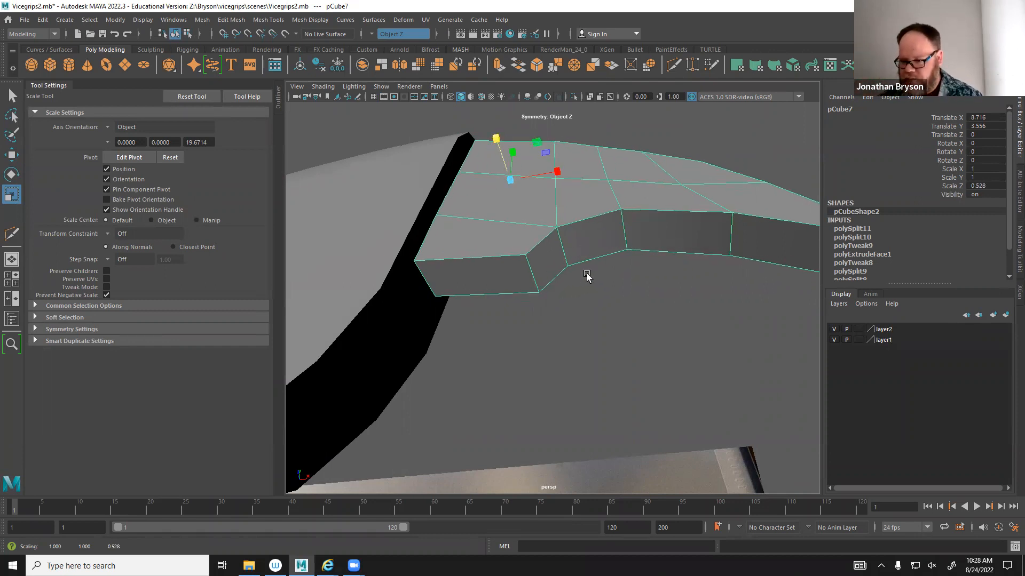
Extrude the four connected underside faces from the block's slanted front to the jaw tip, with a Local Translate Z of 0.602.
right_click_drag(581, 241, 583, 258)
left_click(542, 258)
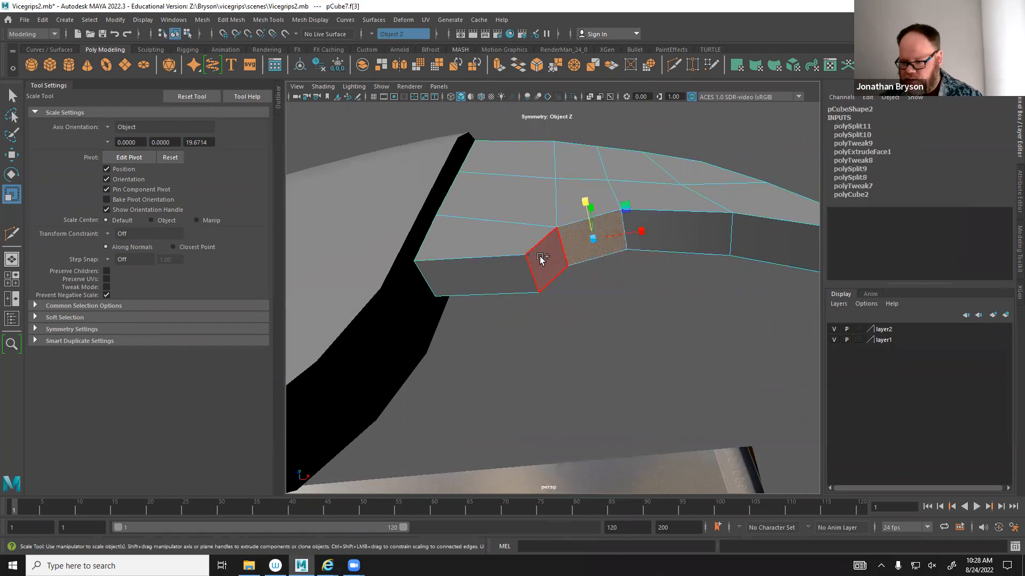
left_click(700, 230, "shift")
middle_click_drag(741, 267, 560, 261, "alt")
left_click(586, 239, "shift")
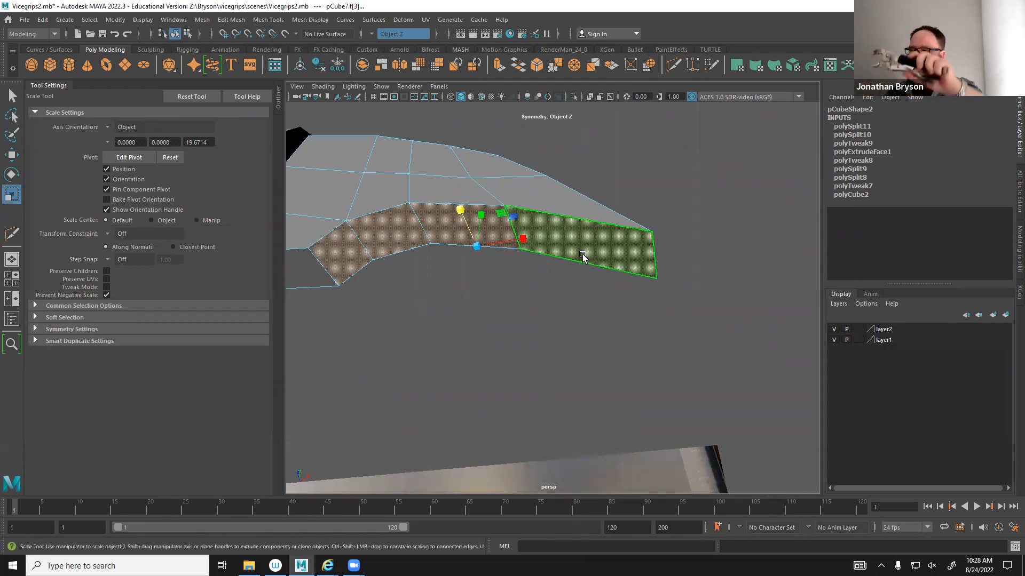
key("ctrl+e")
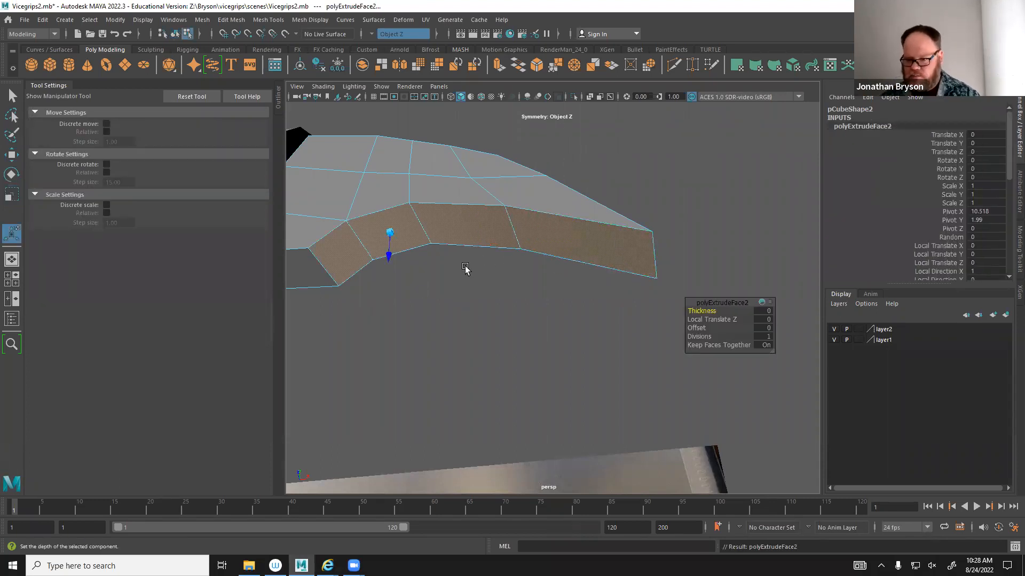
key("space")
key("space")
middle_click_drag(577, 319, 431, 257, "alt")
left_click_drag(443, 235, 445, 241)
left_click_drag(449, 259, 463, 304)
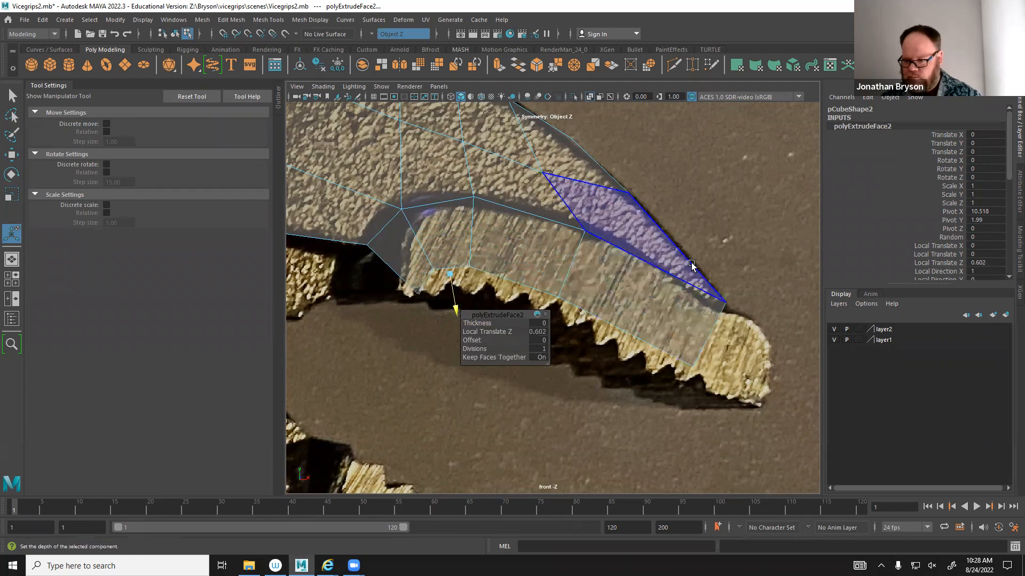
Extrude the tip face and side faces of the new insert section outward with a Local Translate Z of 0.346.
key("space")
key("space")
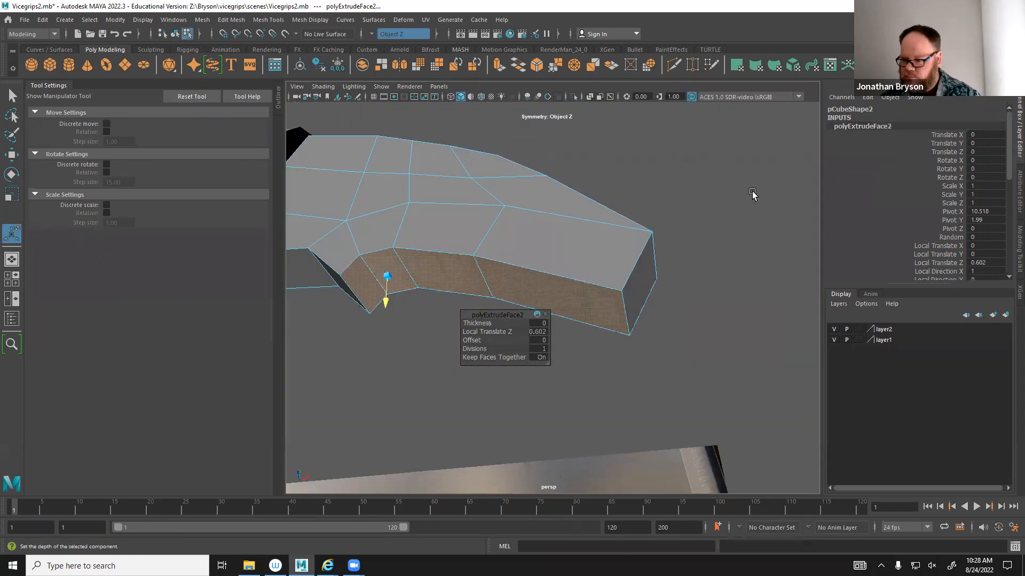
left_click(651, 287)
left_click(510, 254, "shift")
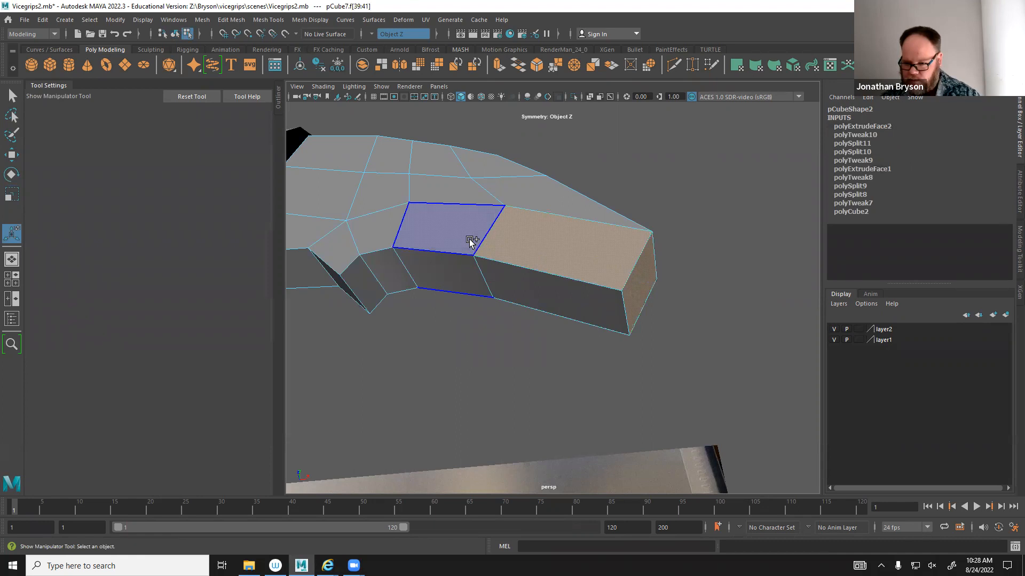
left_click(469, 239, "shift")
left_click(362, 236, "shift")
left_click(334, 248, "shift")
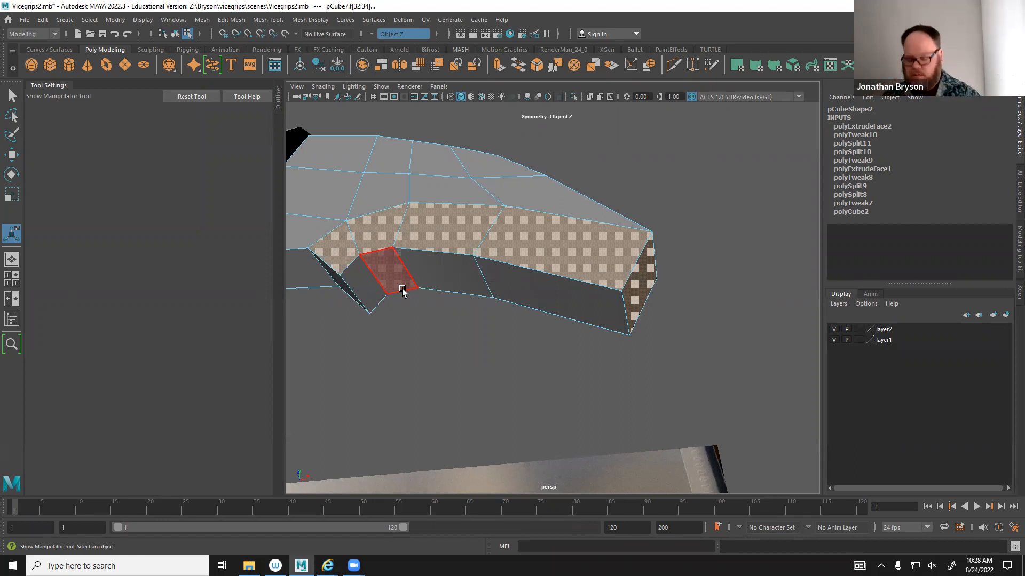
key("ctrl+e")
left_click_drag(415, 293, 428, 313)
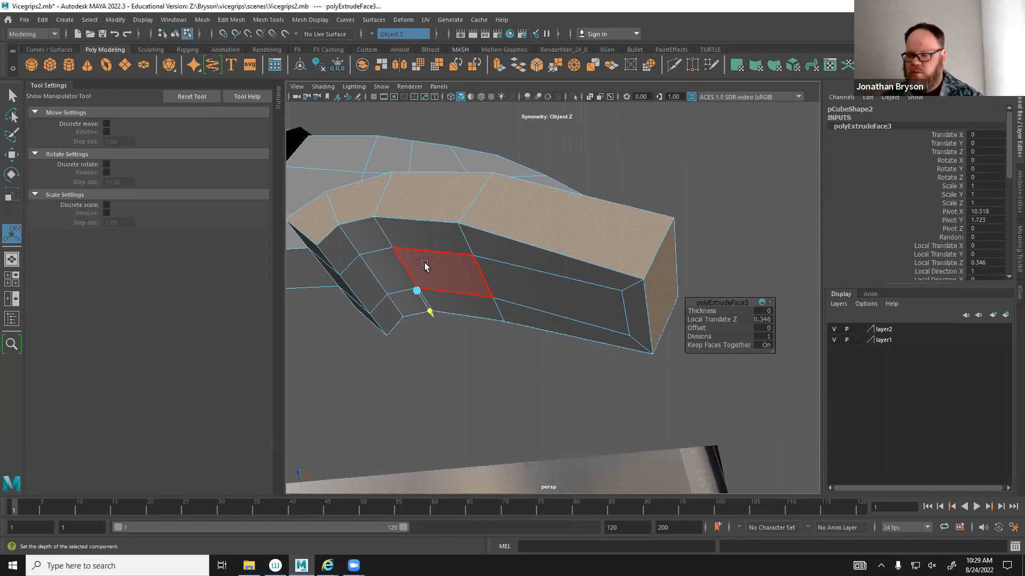
In the front view, move the insert's front end vertices out to the tip of the serrated insert in the reference.
left_click_drag(558, 238, 574, 330, "alt")
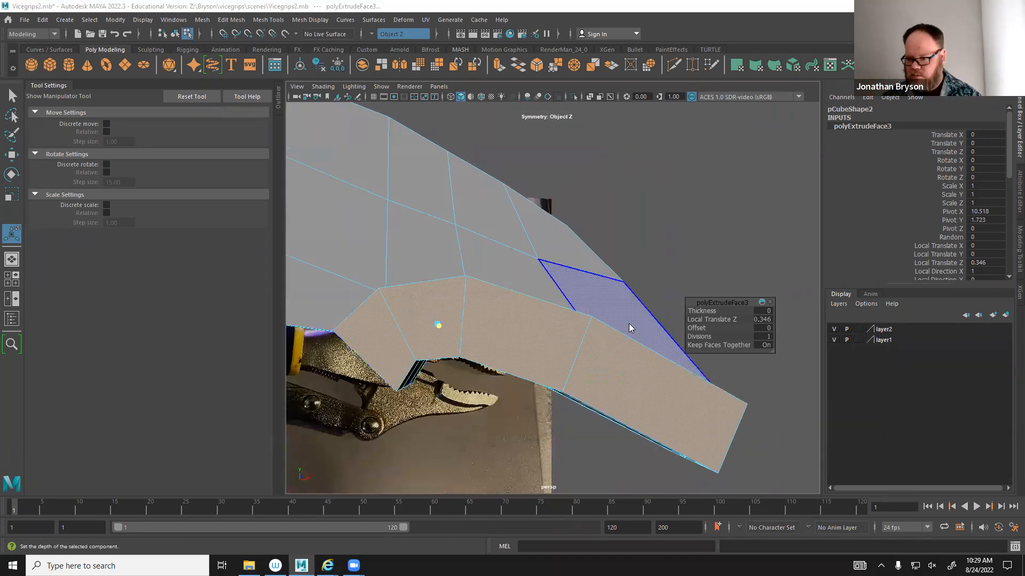
key("space")
key("space")
middle_click_drag(684, 325, 590, 267, "alt")
right_click_drag(590, 268, 544, 269)
left_click(591, 310)
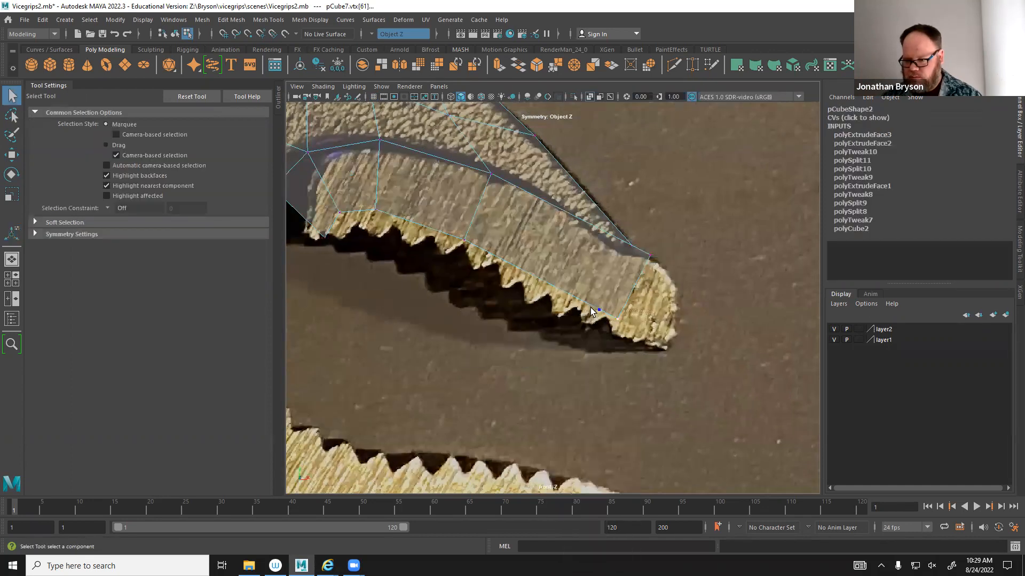
left_click_drag(669, 356, 630, 330)
key("w")
left_click_drag(684, 293, 659, 266)
Move the insert's lower vertices onto the serrated edge in the reference, working back toward its rear end.
middle_click_drag(466, 308, 535, 368, "alt")
left_click_drag(558, 366, 548, 323)
left_click_drag(483, 306, 455, 290)
middle_click_drag(418, 289, 496, 308, "alt")
left_click_drag(475, 277, 460, 315)
left_click_drag(405, 253, 441, 265)
Shift the vertices at the insert's upper rear corner and the rear block's lower front corner forward against the insert.
left_click_drag(420, 217, 465, 246)
left_click_drag(453, 232, 477, 220)
left_click_drag(427, 256, 451, 253)
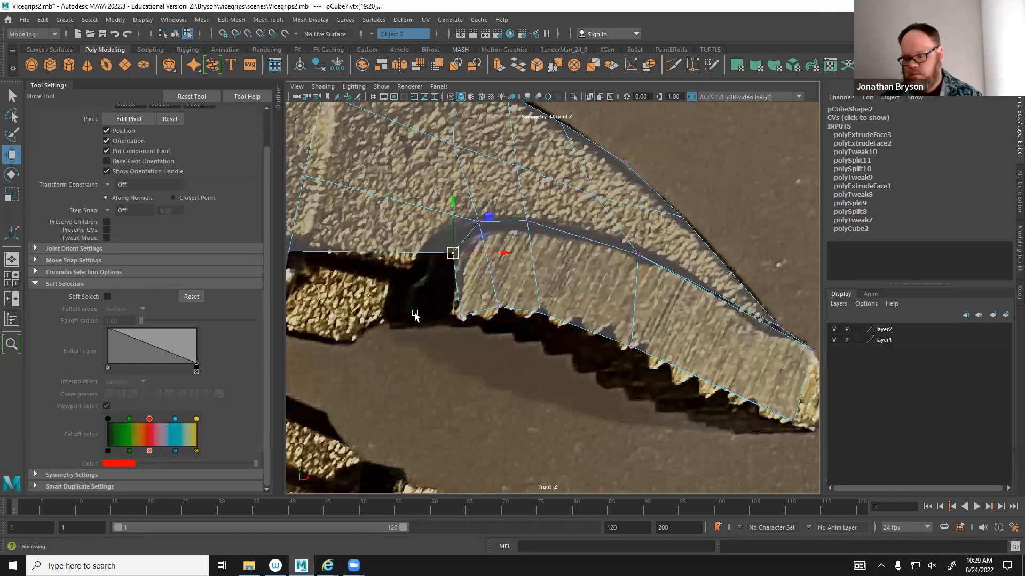
mouse_move(452, 252)
left_mouse_down()
mouse_move(456, 269)
mouse_move(452, 259)
left_mouse_up()
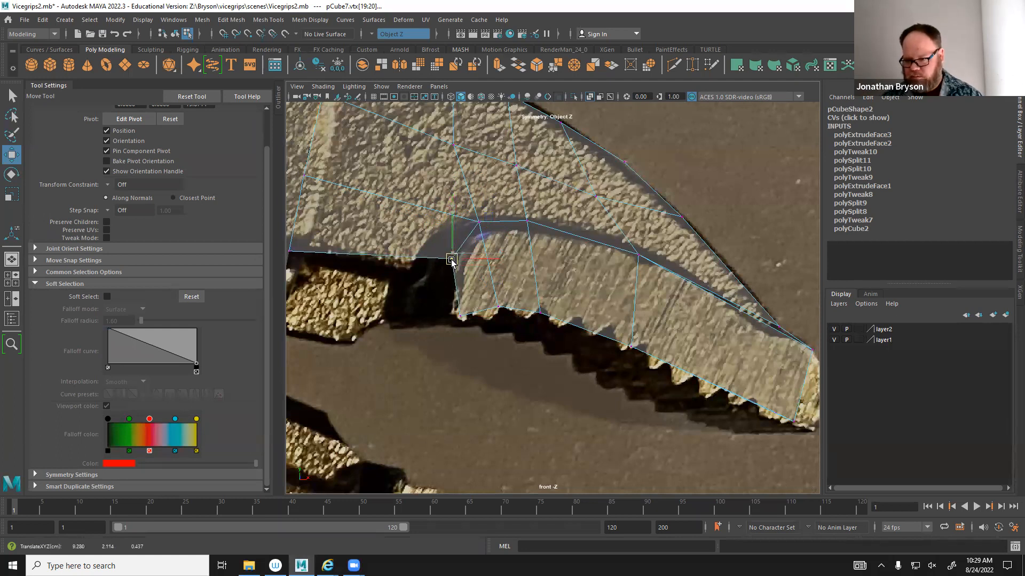
Nudge the vertices along the insert's upper edge down onto its curved outline in the reference.
left_click(477, 221)
left_click_drag(476, 221, 478, 230)
left_click_drag(514, 195, 536, 243)
key("ctrl+z")
left_click(528, 220)
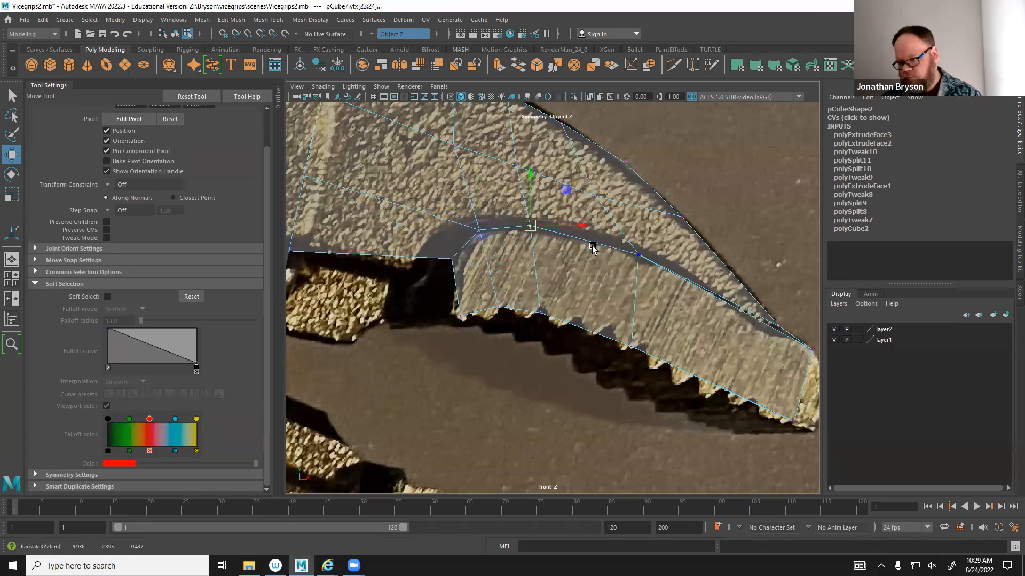
left_click(641, 258)
Adjust the jaw's tip vertices to sit on the insert's upper edge.
middle_click_drag(678, 316, 483, 276, "alt")
left_click_drag(638, 327, 581, 292)
left_click(585, 289)
key("space")
key("space")
left_click_drag(659, 283, 594, 242, "alt")
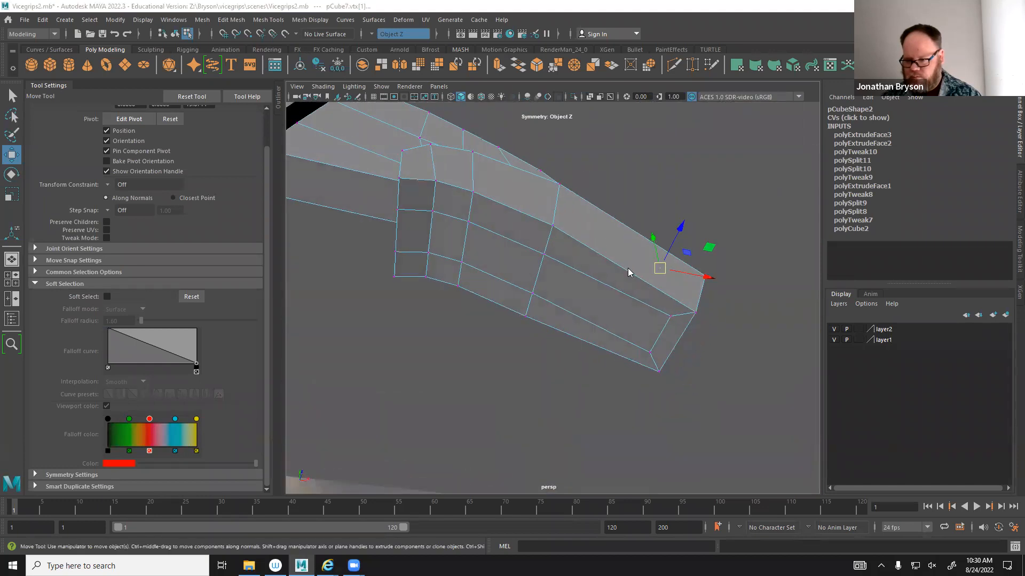
key("space")
key("space")
middle_click_drag(533, 368, 716, 314, "alt")
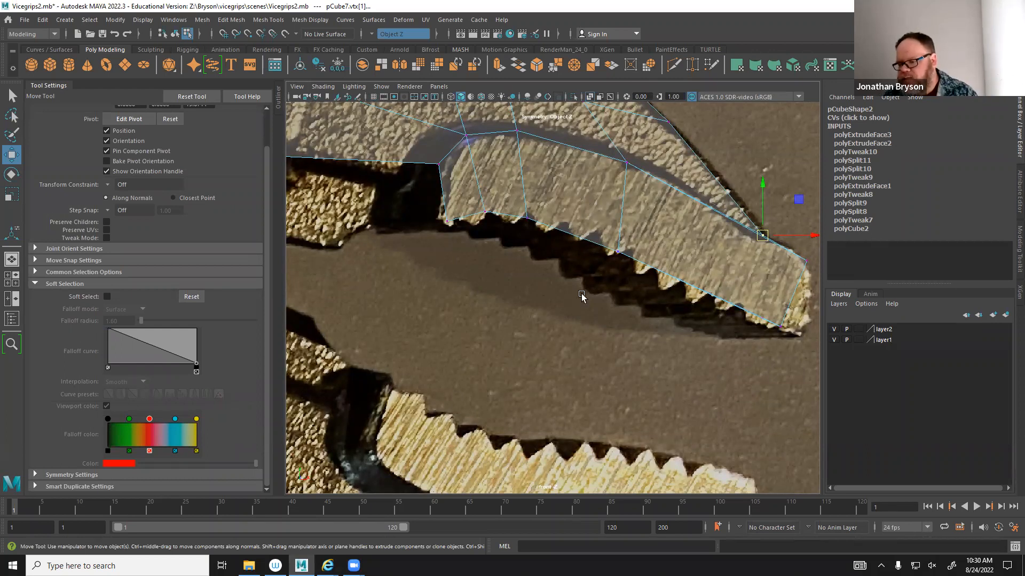
Raise the insert's lower vertices to the roots of the serrations in the reference and align its lower tip vertex with the tooth line.
middle_click_drag(431, 231, 549, 341, "alt")
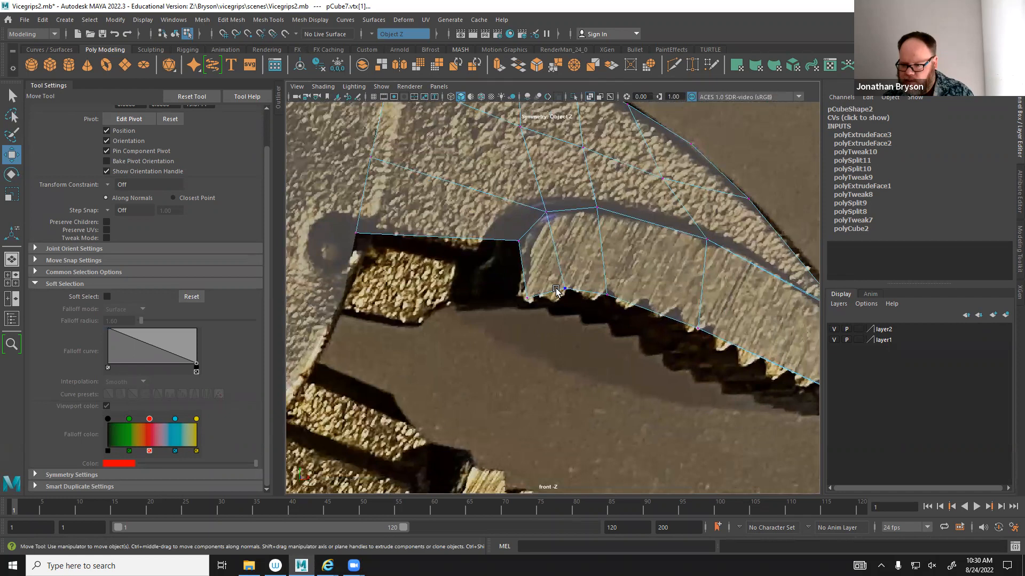
left_click_drag(576, 306, 568, 285)
left_click_drag(593, 247, 609, 285)
left_click_drag(710, 347, 697, 315)
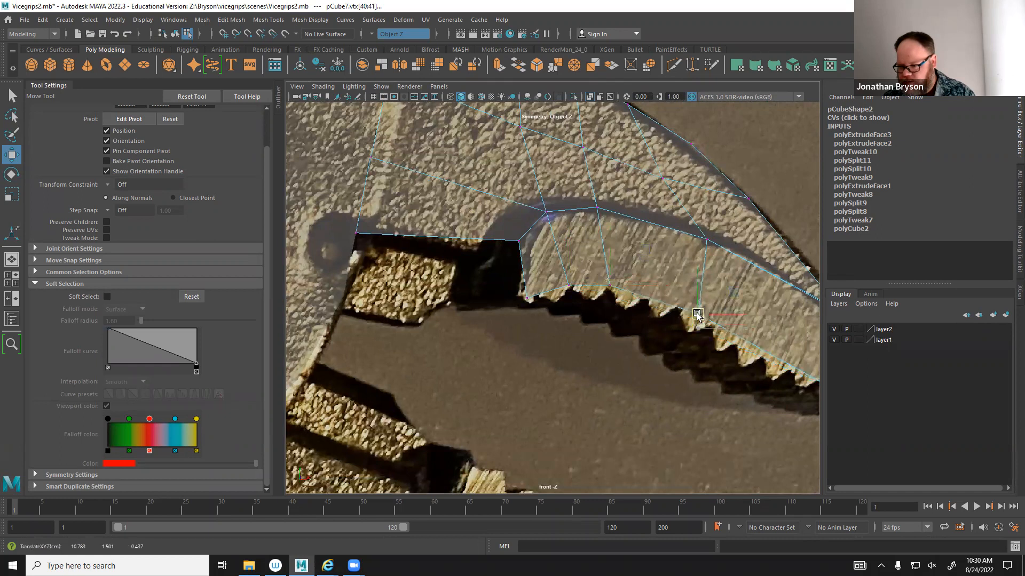
middle_click_drag(734, 353, 628, 326, "alt")
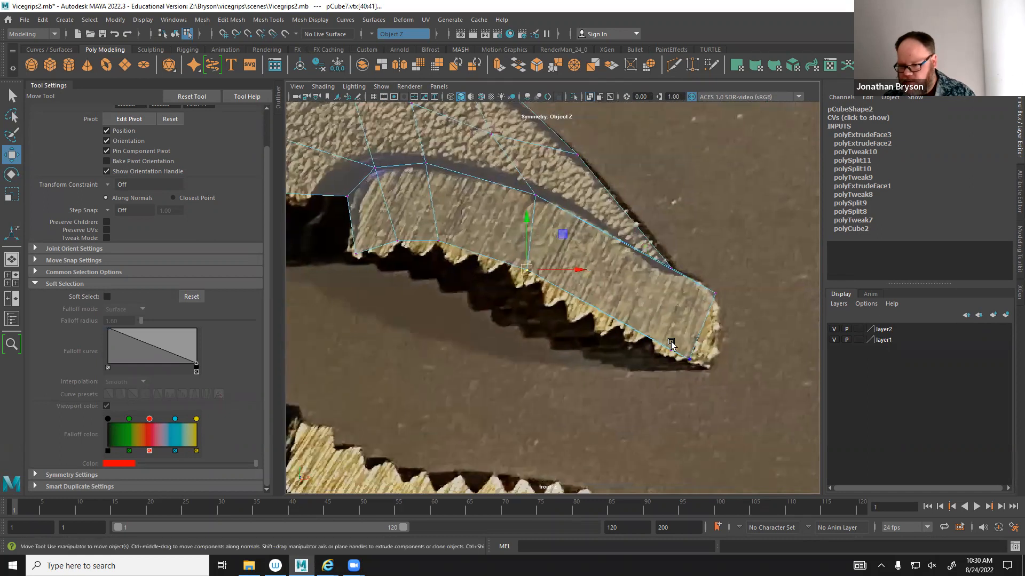
left_click_drag(671, 344, 693, 363)
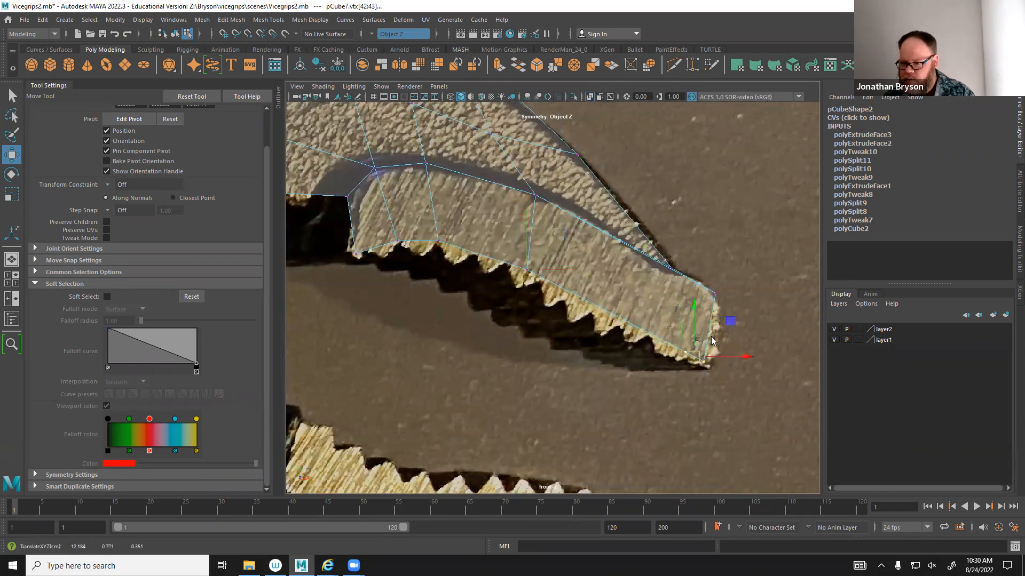
Examine in perspective how the insert meets the jaw and how the jaw's rear end joins the neighbouring body.
key("space")
key("space")
left_click_drag(711, 256, 553, 347, "alt")
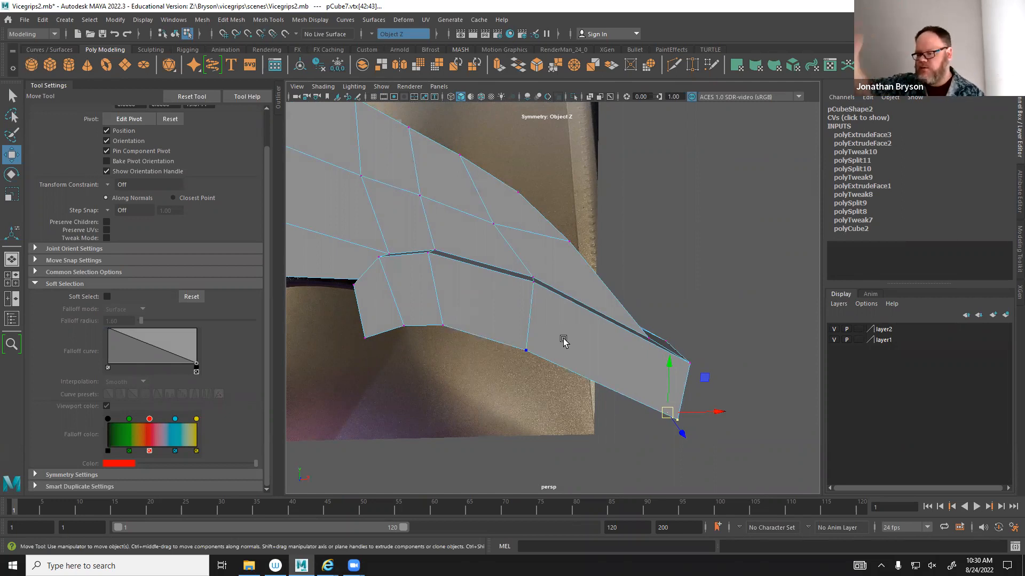
right_click_drag(577, 300, 515, 297, "shift")
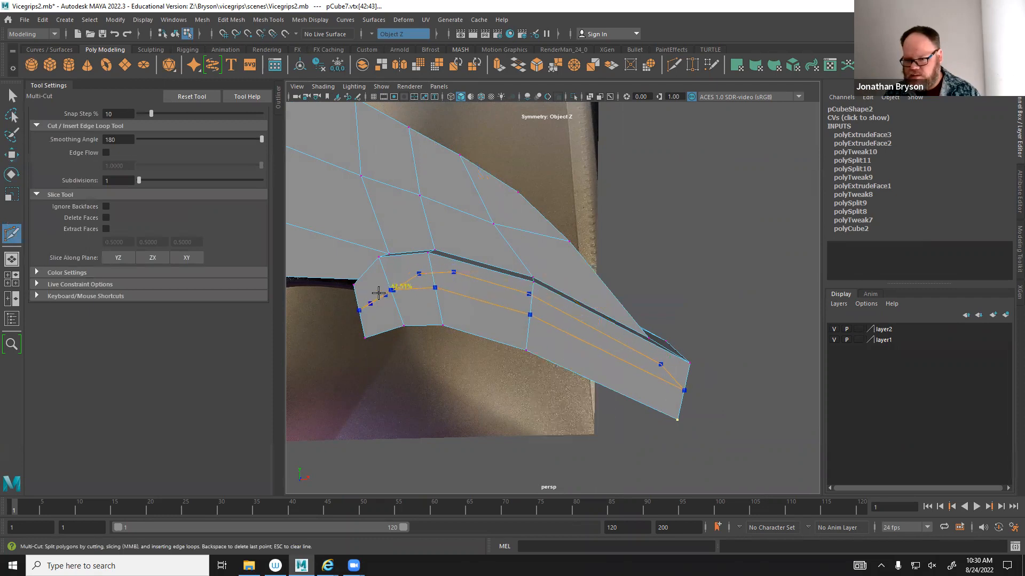
middle_click_drag(382, 289, 660, 302, "alt")
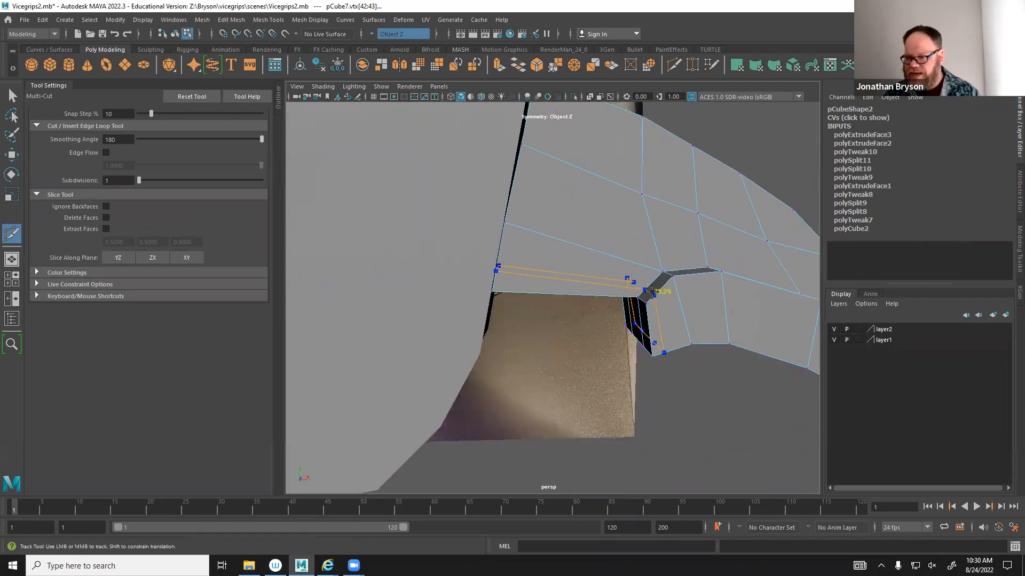
left_click_drag(584, 270, 550, 250, "alt")
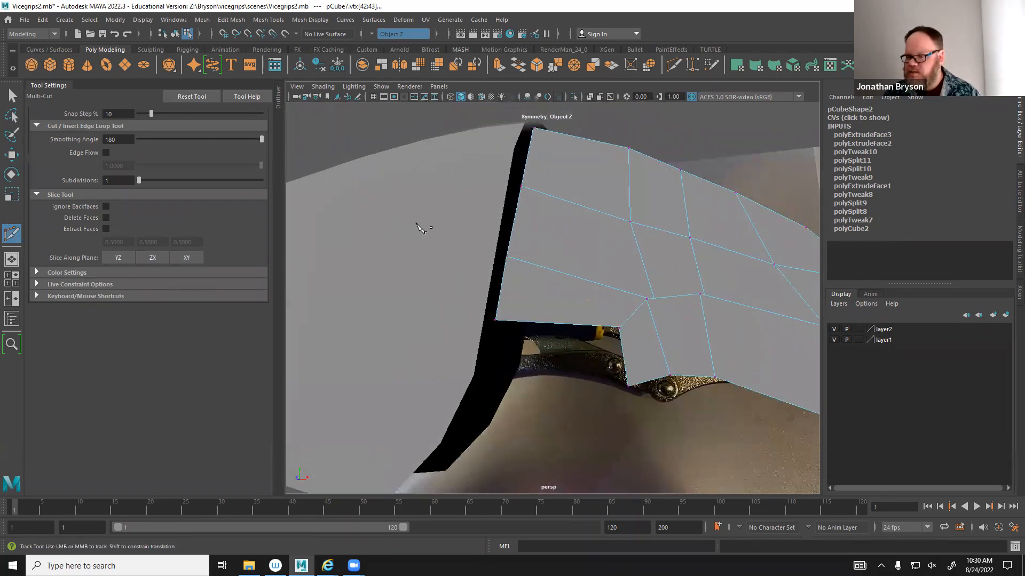
key("q")
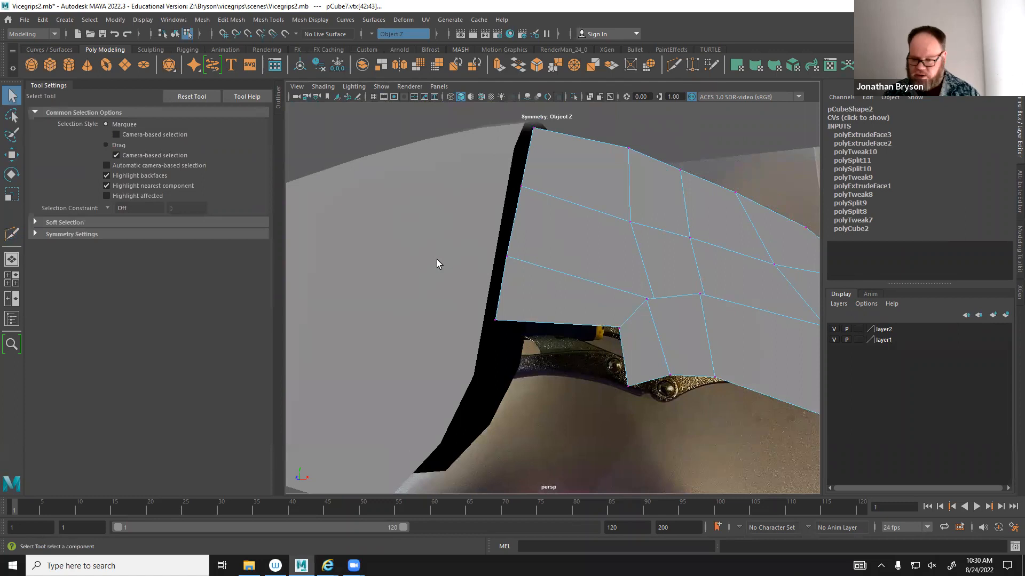
left_click(497, 307)
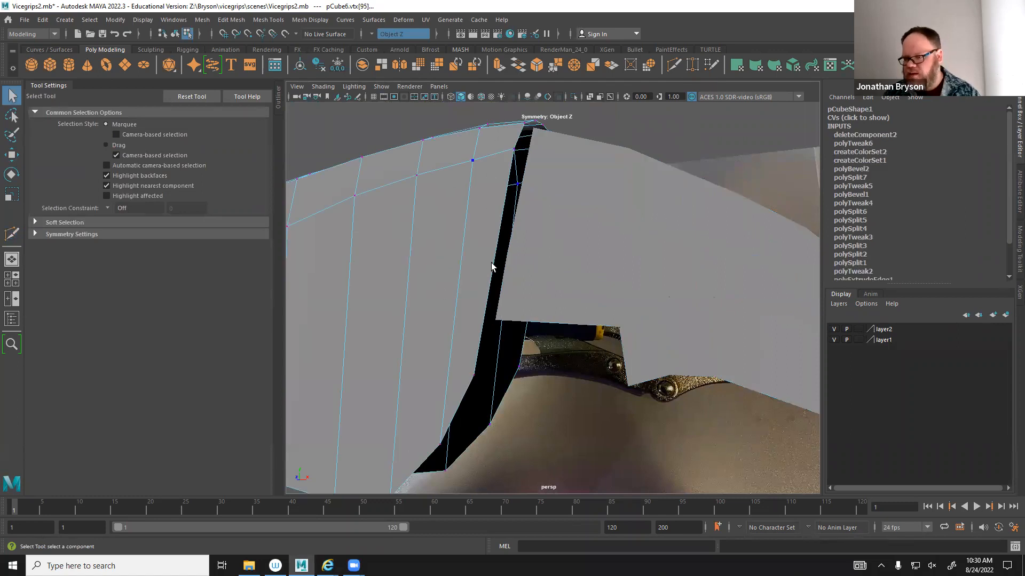
left_click_drag(526, 260, 600, 250, "alt")
left_click(634, 319)
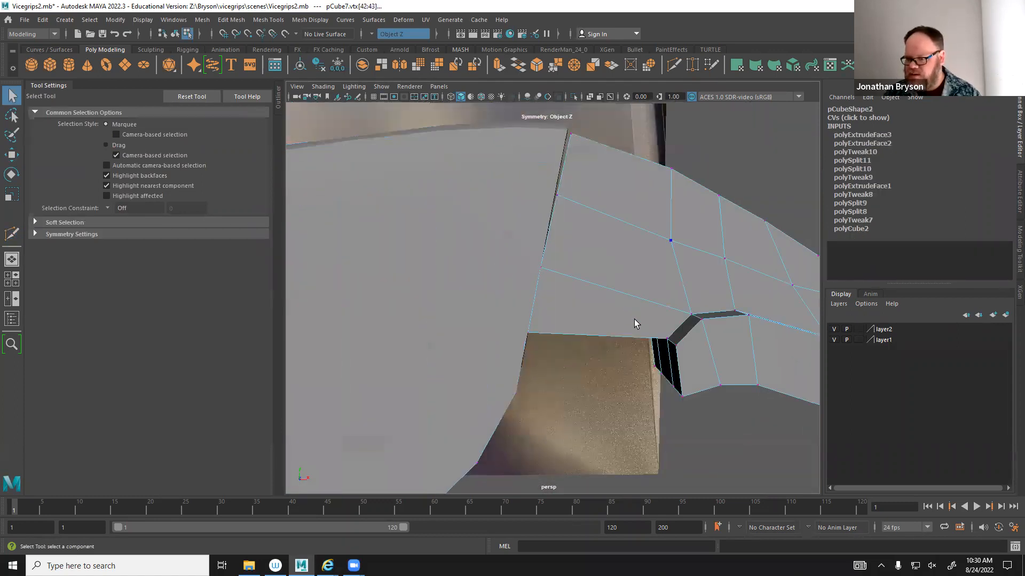
left_click_drag(634, 319, 621, 309, "alt")
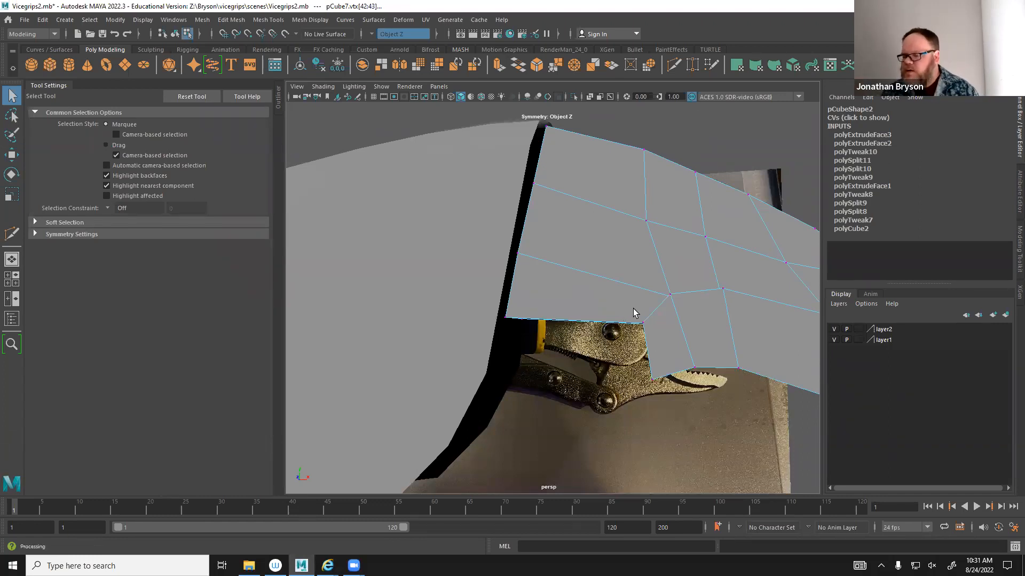
left_click_drag(609, 312, 630, 336, "alt")
middle_click_drag(654, 374, 623, 332, "alt")
right_click_drag(622, 332, 703, 348, "alt")
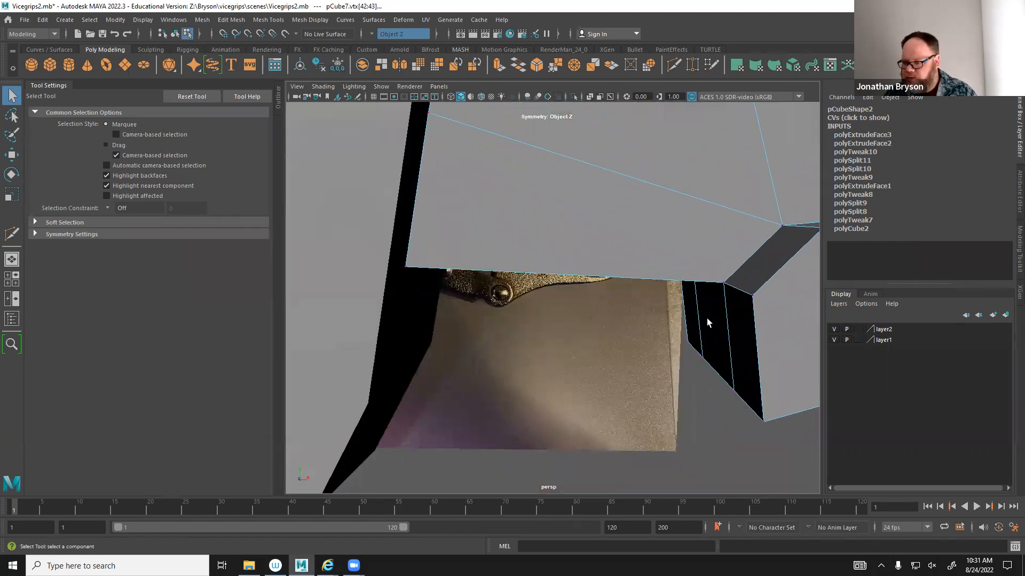
Multi-Cut a vertical edge line up the jaw's sides from the insert's rear corner at the underside to the top edge.
key("g")
left_click_drag(716, 288, 674, 214, "alt")
middle_click_drag(667, 234, 614, 307, "alt")
left_click(615, 277)
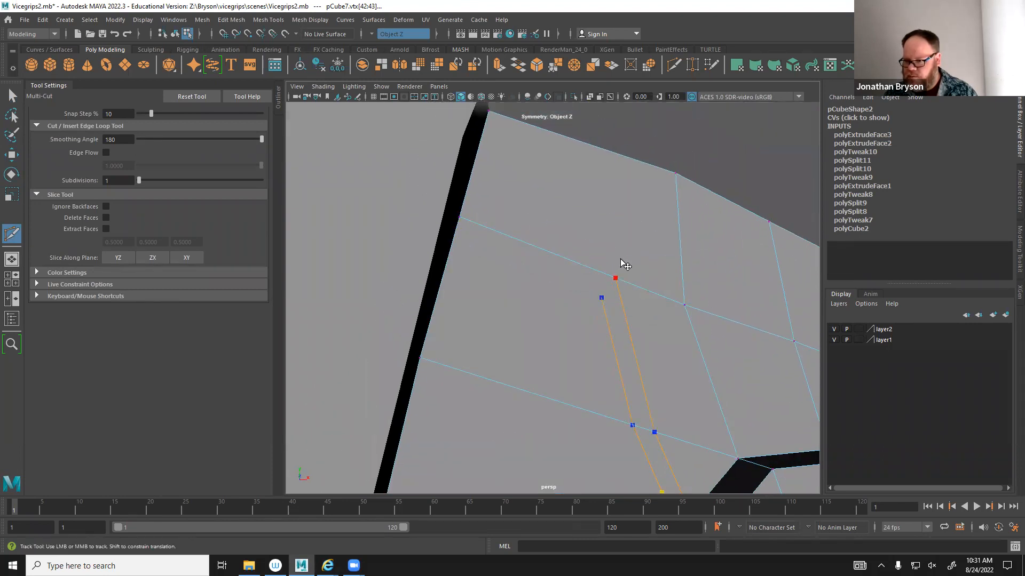
left_click_drag(620, 260, 616, 291, "alt")
left_click(606, 250)
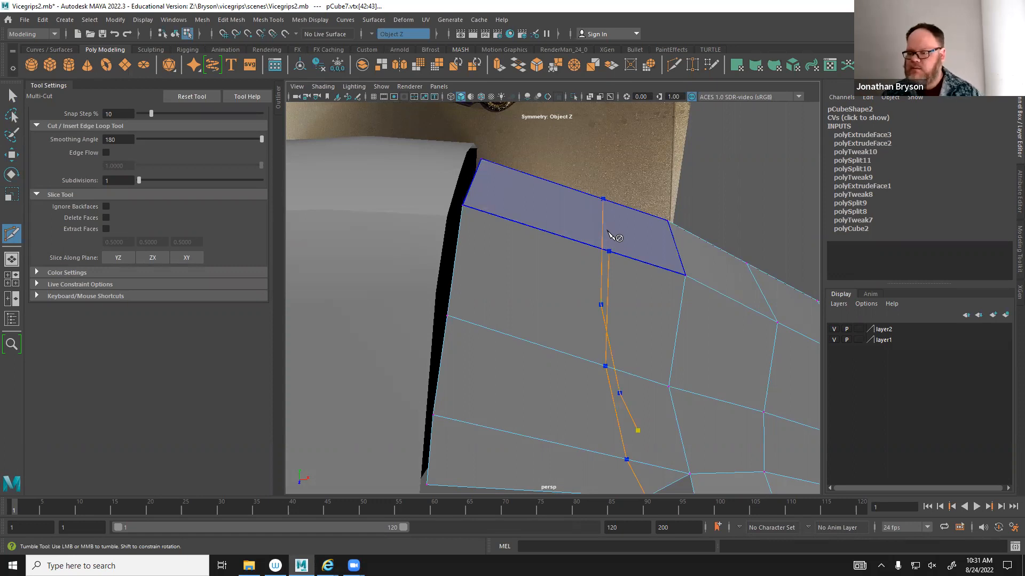
left_click_drag(616, 257, 535, 226, "alt")
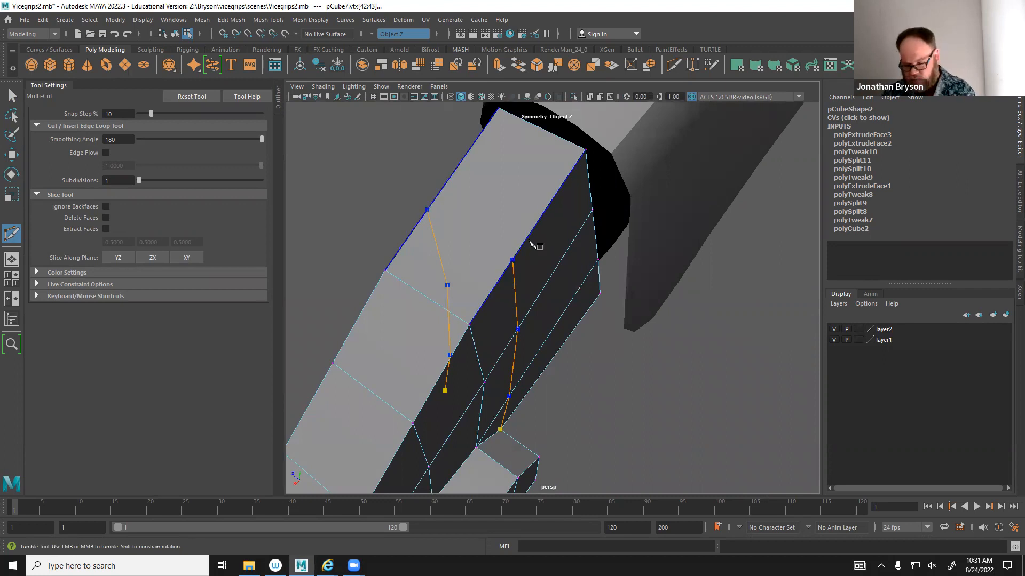
key("Return")
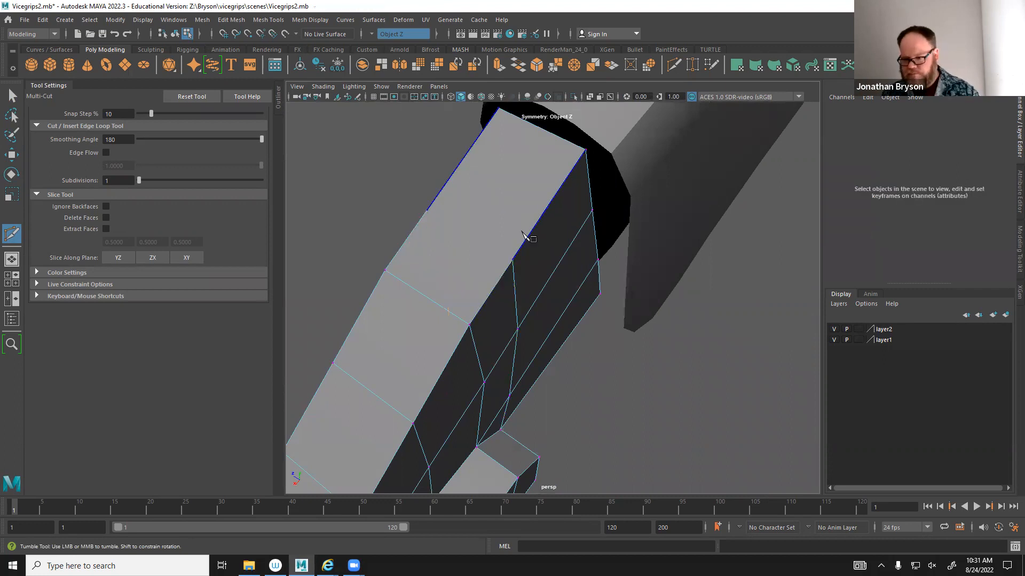
Turn symmetry off and cut an edge across the jaw's top face, joining the ends of the two side cuts.
left_click(374, 33)
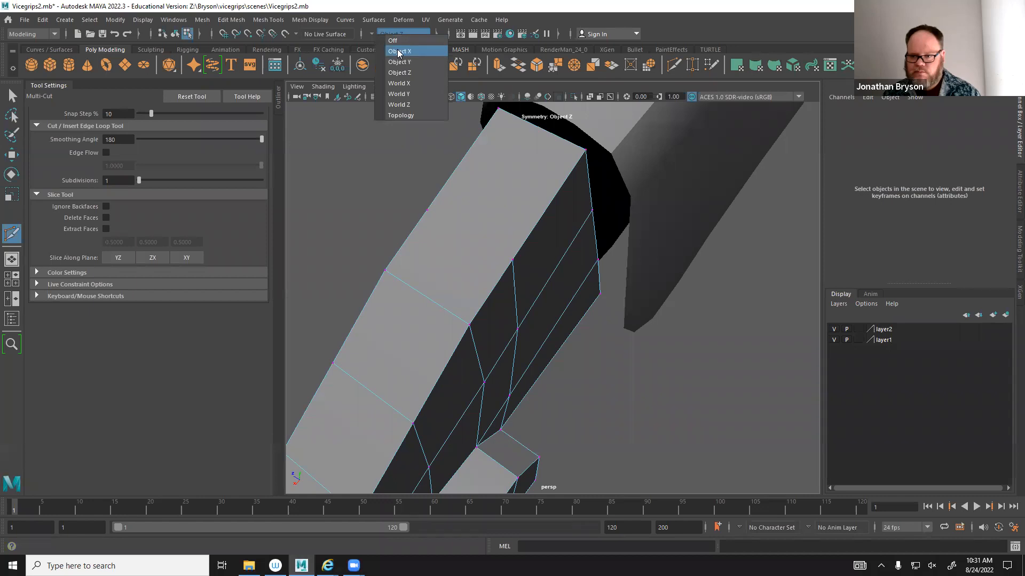
left_click(397, 42)
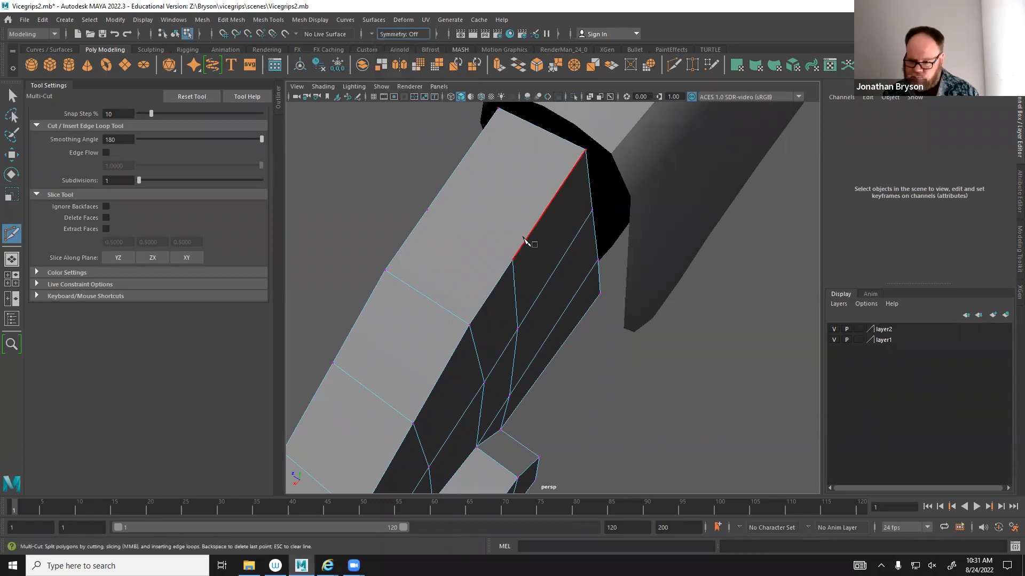
left_click_drag(490, 261, 500, 325, "alt")
left_click(543, 344)
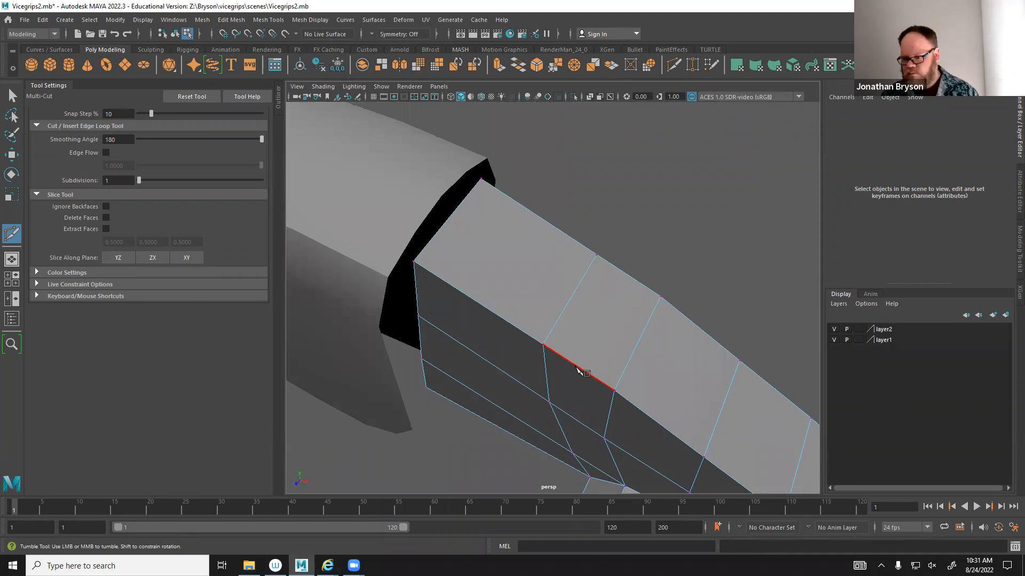
Delete the short edge on the jaw's side between the new vertical cut and the insert's upper rear corner.
left_click_drag(575, 367, 613, 308, "alt")
middle_click_drag(613, 308, 638, 335, "alt")
middle_click_drag(657, 390, 611, 374, "alt")
right_click_drag(610, 374, 580, 391, "alt")
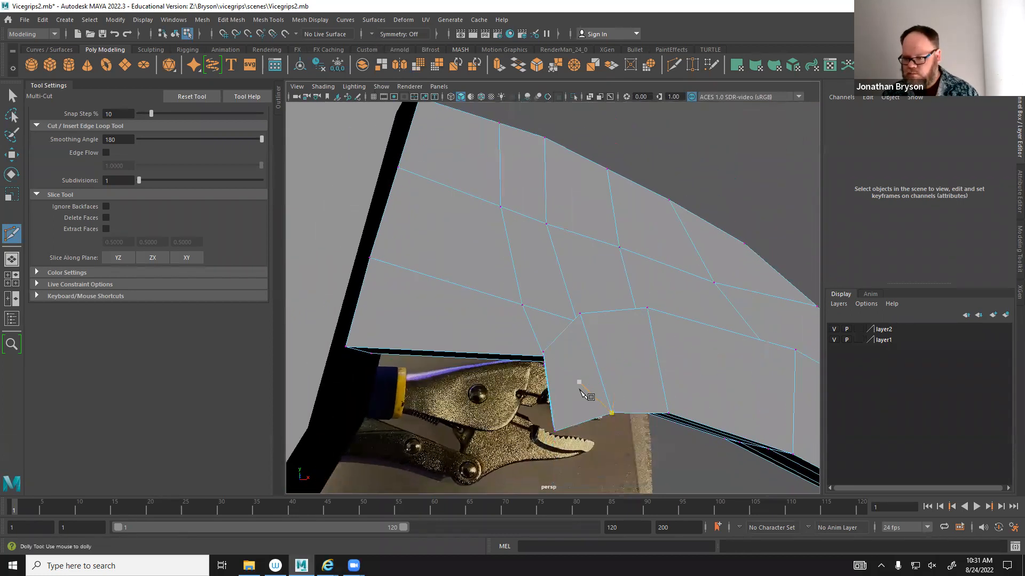
left_click_drag(541, 340, 598, 386, "alt")
right_click_drag(598, 386, 628, 380, "alt")
left_click_drag(629, 380, 626, 374, "alt")
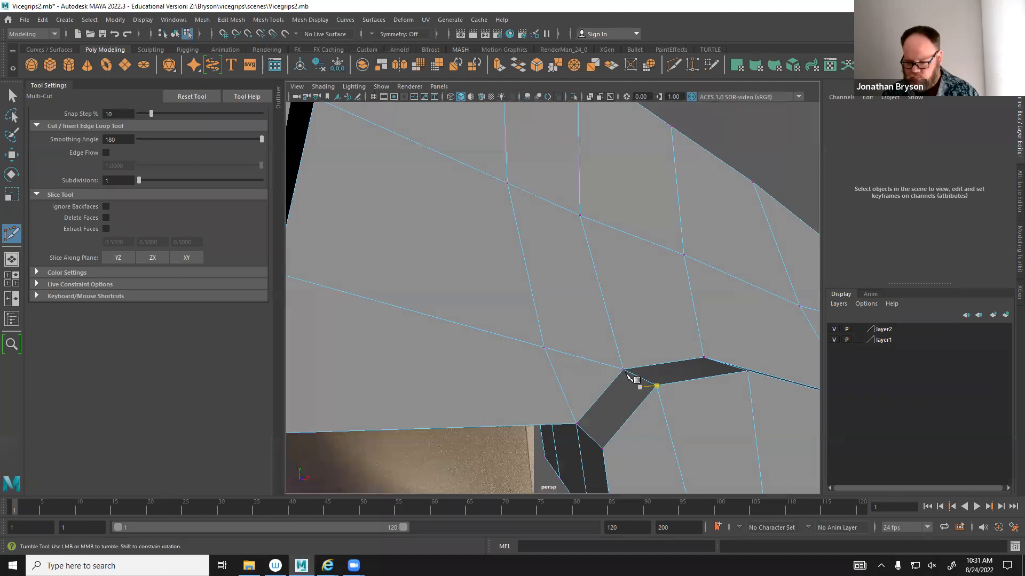
key("q")
right_click_drag(587, 272, 593, 244)
left_click(581, 358)
left_click_drag(601, 389, 590, 368, "alt")
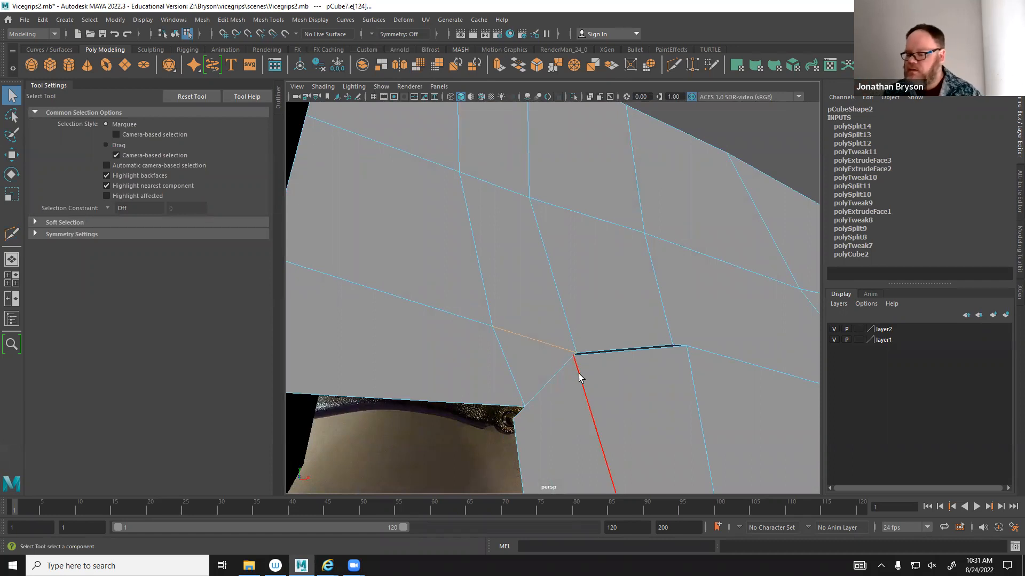
left_click_drag(580, 378, 592, 383, "alt")
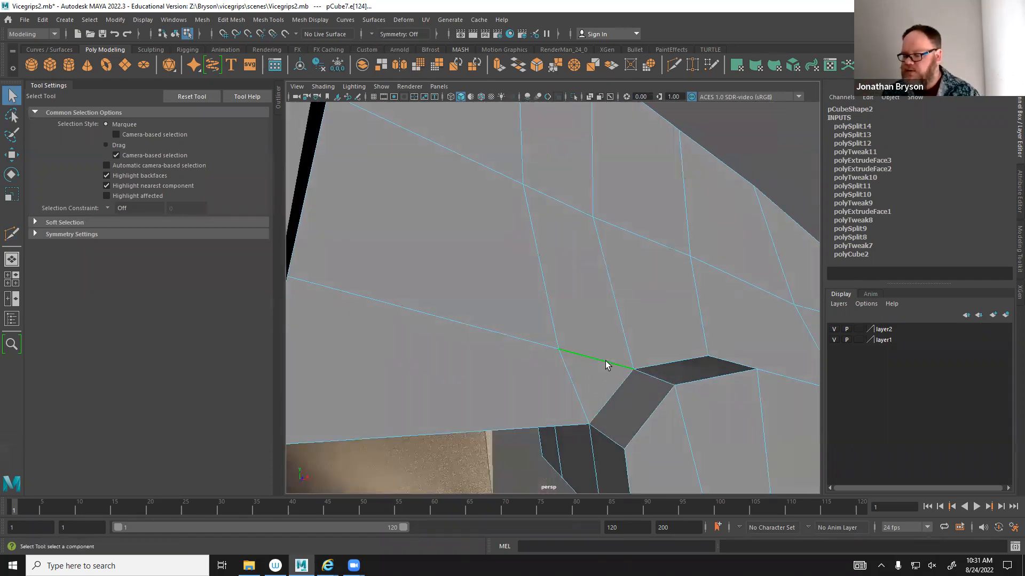
key("Delete")
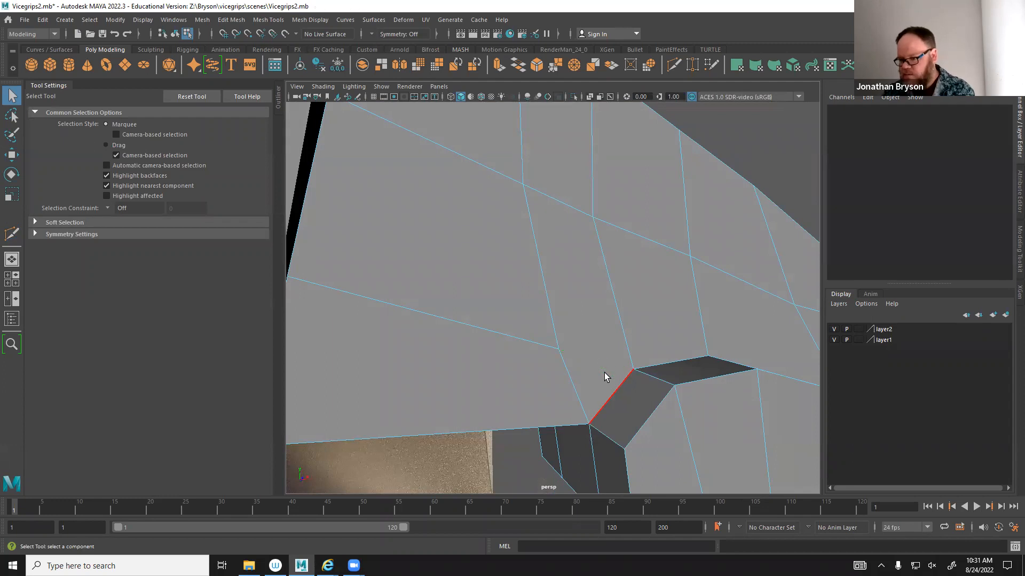
Set symmetry to Object Z and start a Multi-Cut from the loose vertex forward through the next two edges above the insert.
left_click_drag(574, 352, 648, 339, "alt")
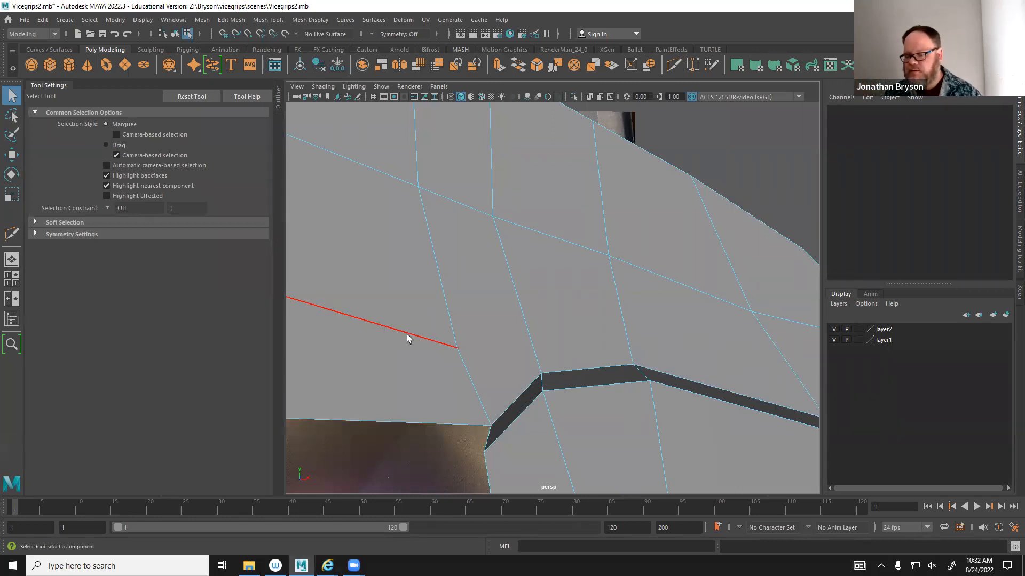
right_click_drag(449, 297, 392, 298, "shift")
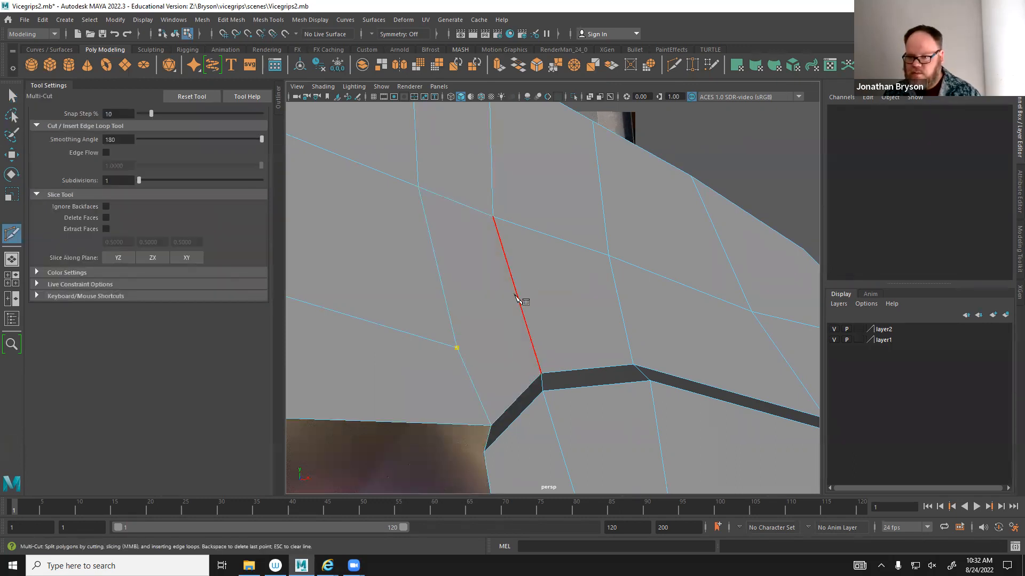
left_click(373, 31)
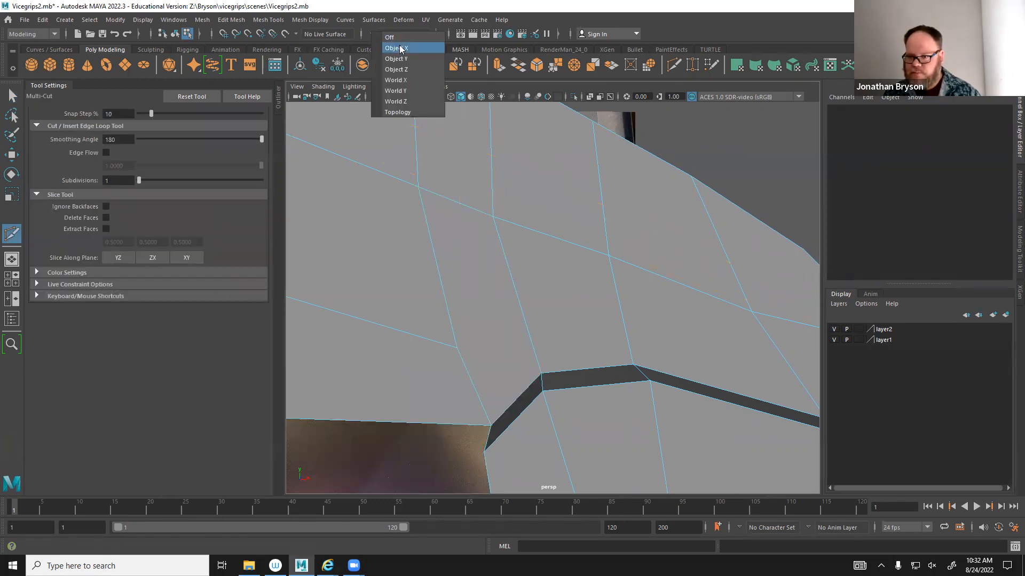
left_click(395, 48)
left_click(370, 31)
left_click(396, 69)
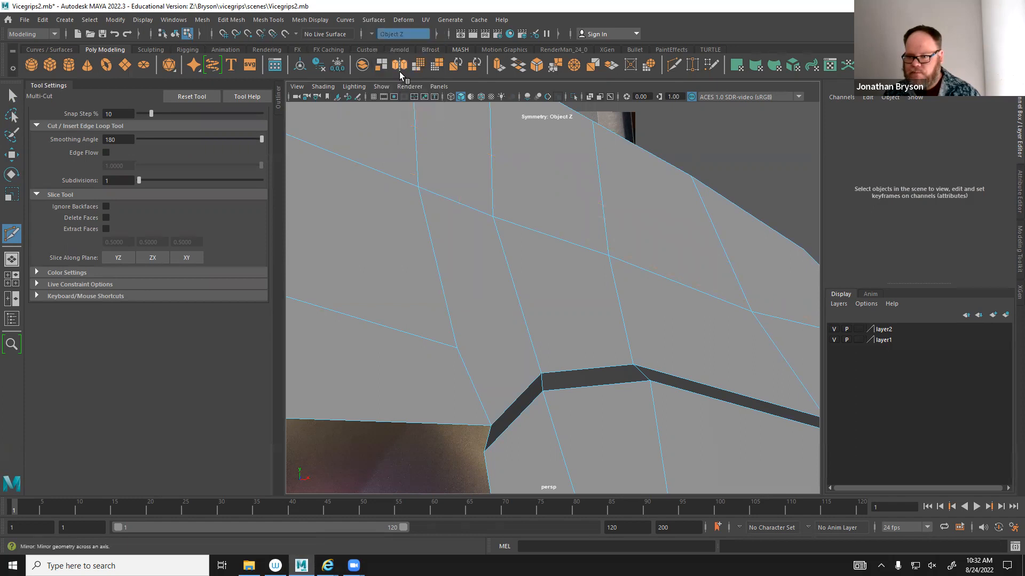
left_click(457, 347)
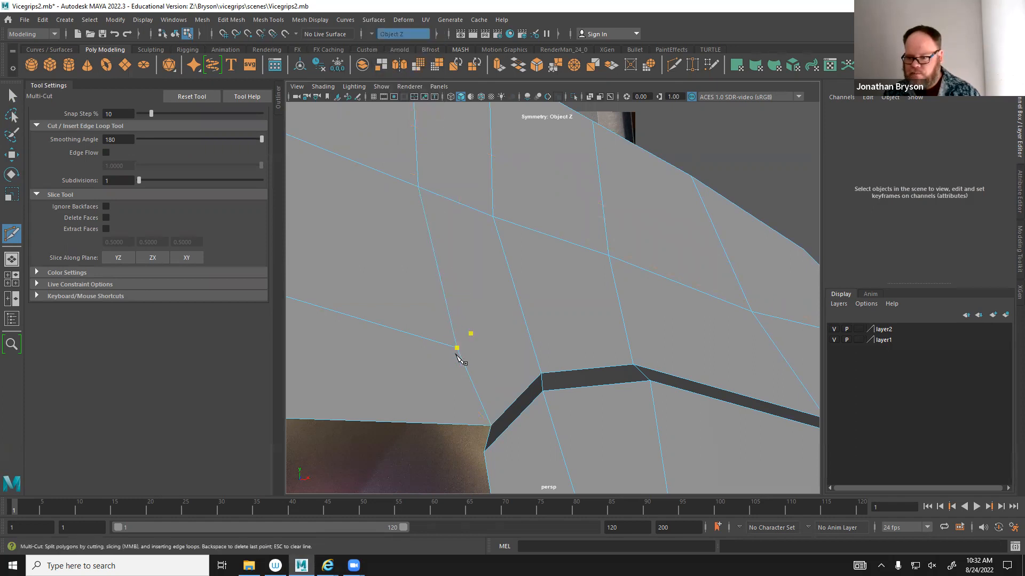
left_click(529, 335)
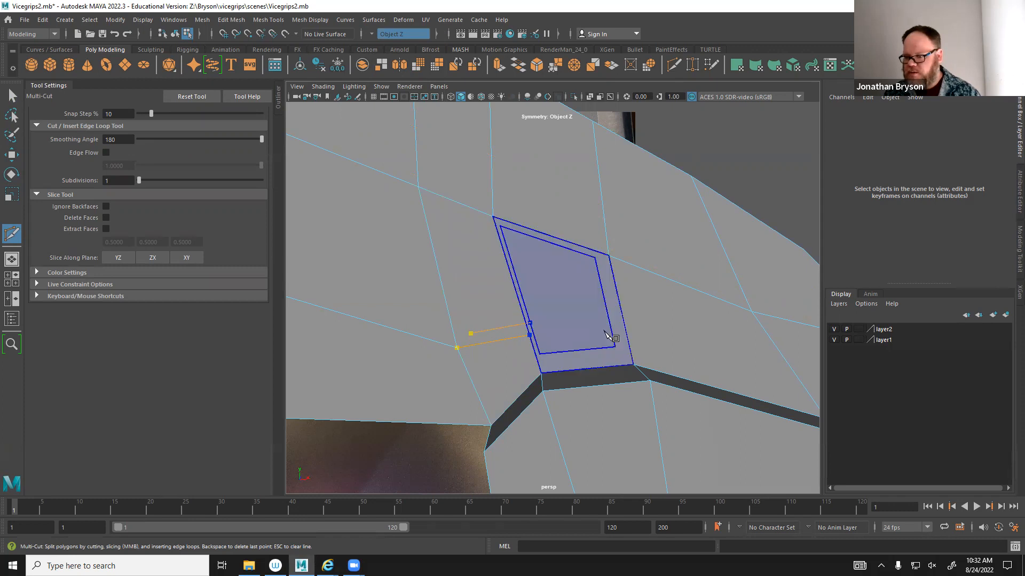
left_click_drag(628, 330, 628, 334)
Continue the mirrored Multi-Cut forward along both jaw sides above the insert to the top face's edges near the tip, and commit it.
middle_click_drag(730, 345, 551, 293, "alt")
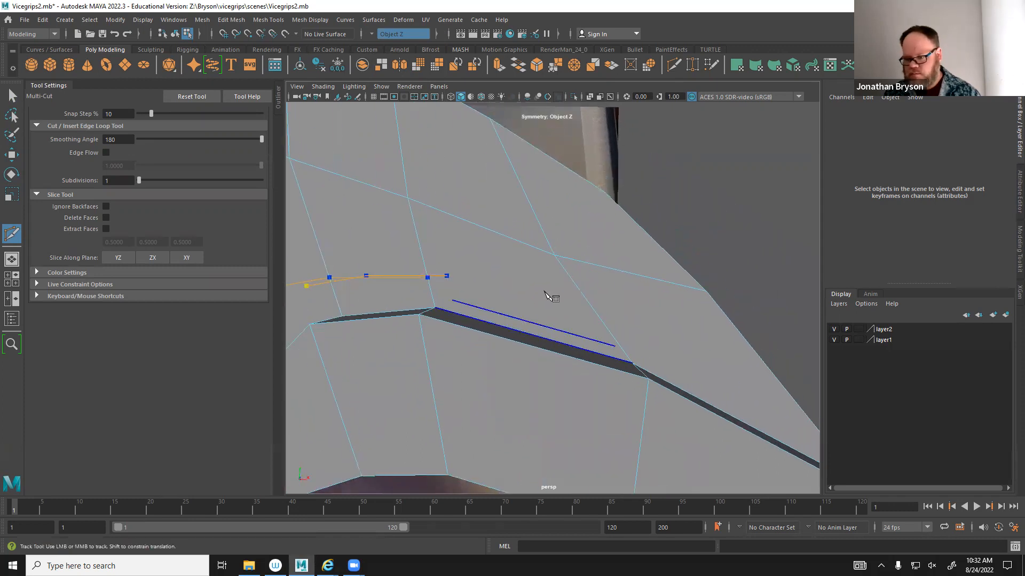
left_click_drag(581, 291, 632, 328)
middle_click_drag(647, 343, 497, 322, "alt")
left_click_drag(495, 320, 532, 329, "alt")
left_click_drag(593, 385, 426, 391)
middle_click_drag(426, 392, 436, 298, "alt")
left_click_drag(436, 299, 466, 305, "alt")
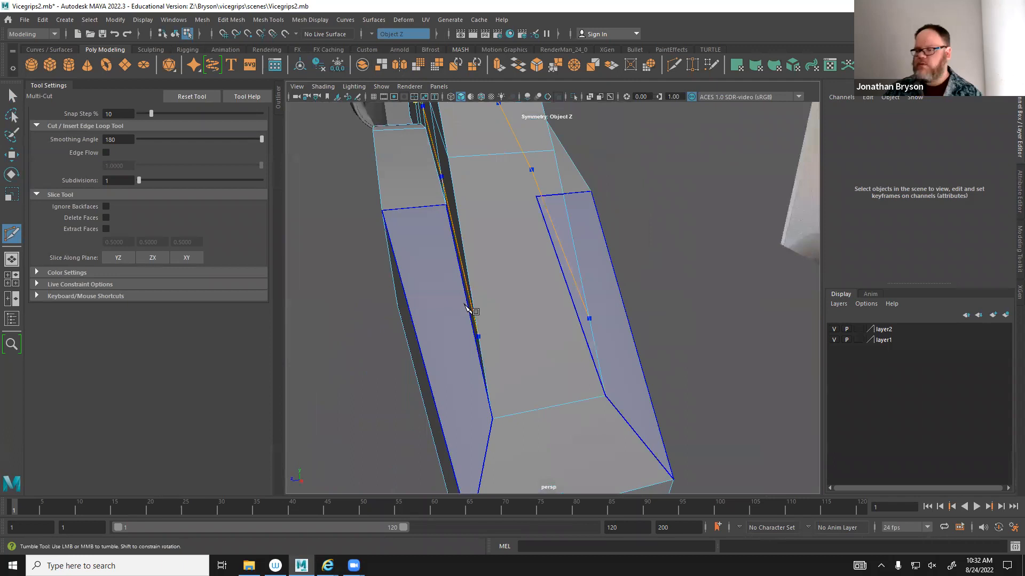
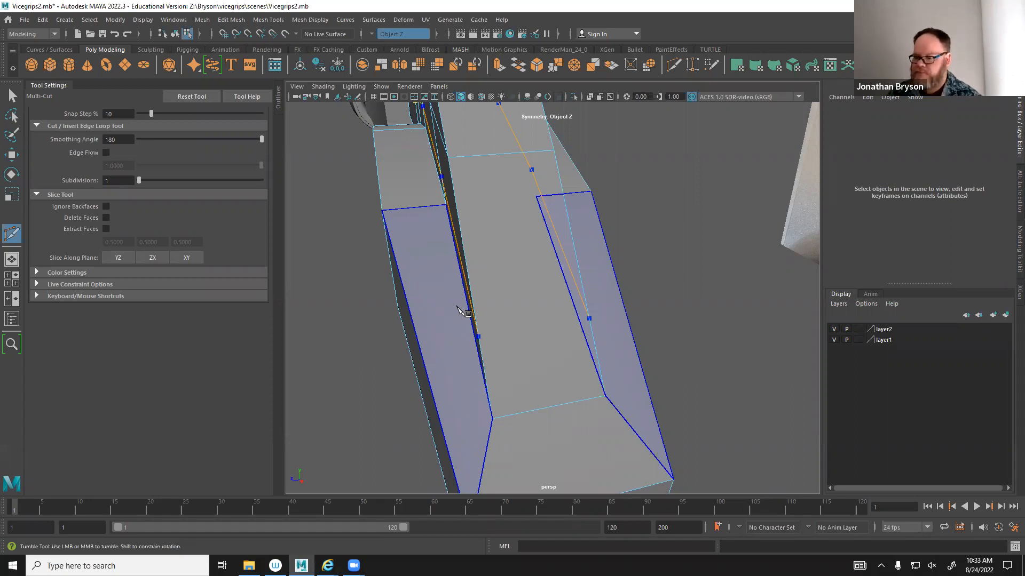
left_click_drag(478, 273, 564, 300, "alt")
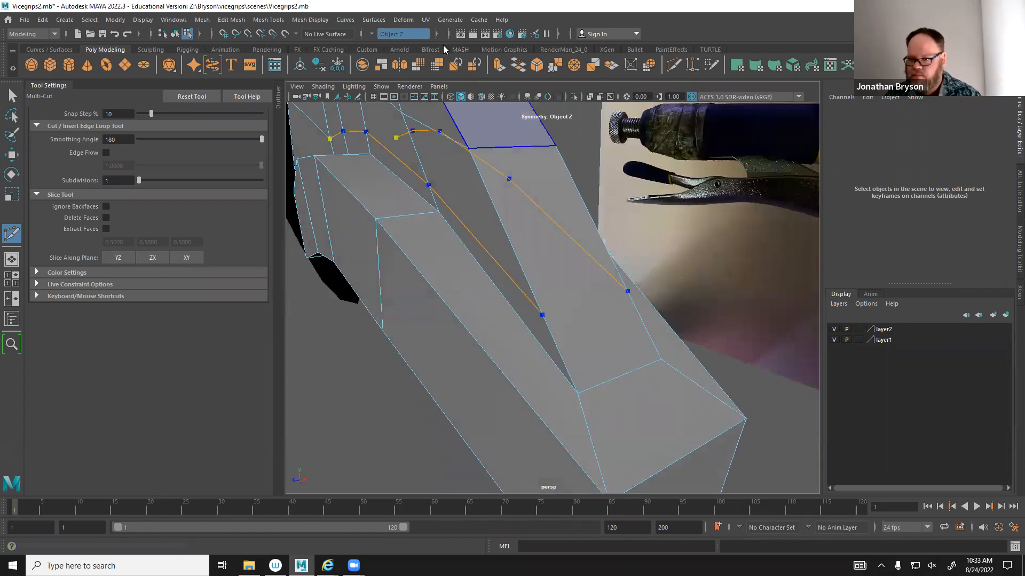
key("Return")
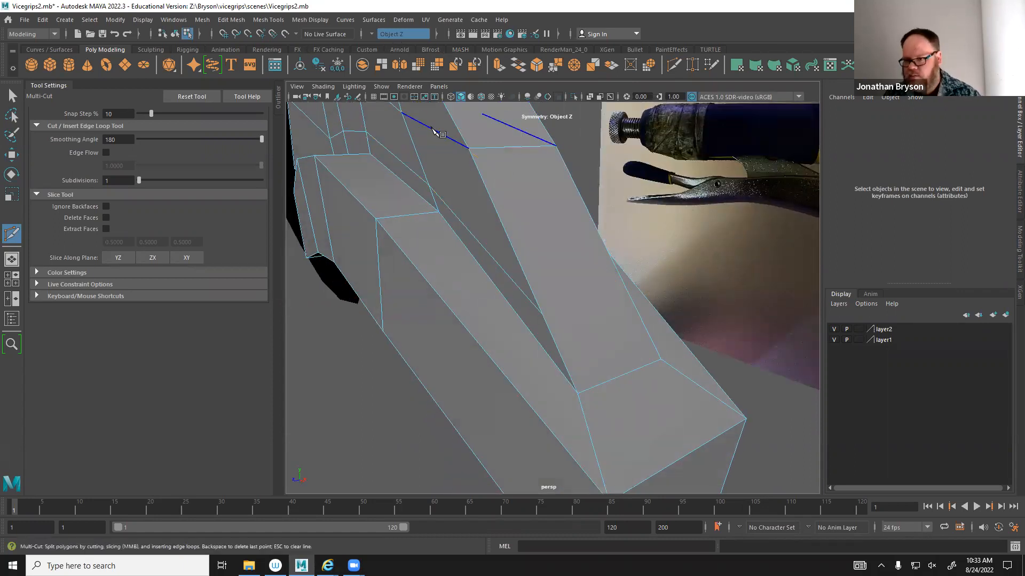
Turn symmetry off and cut an edge across the jaw's top face near the tip, joining the front ends of the two side cuts.
left_click(373, 33)
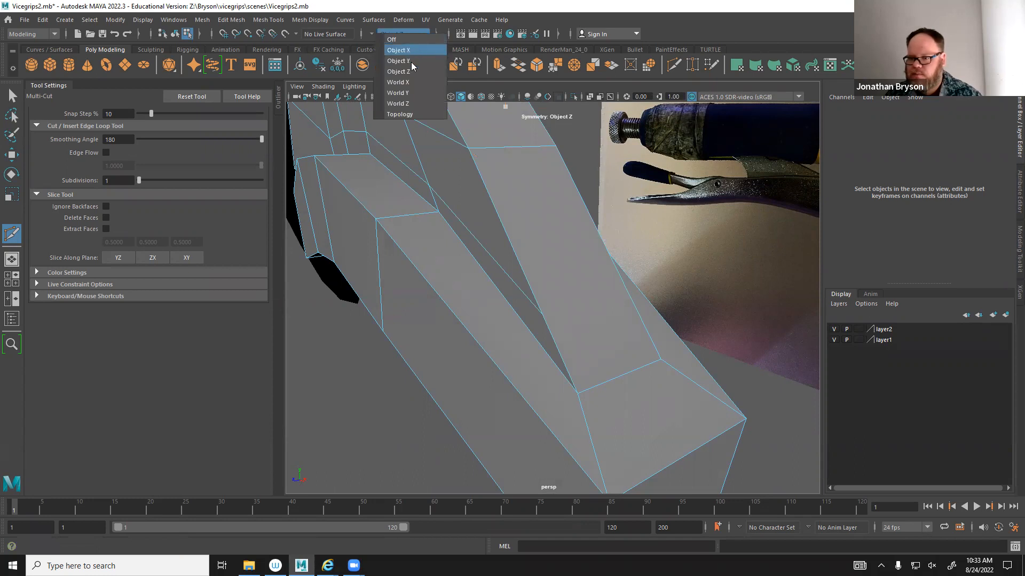
left_click(411, 68)
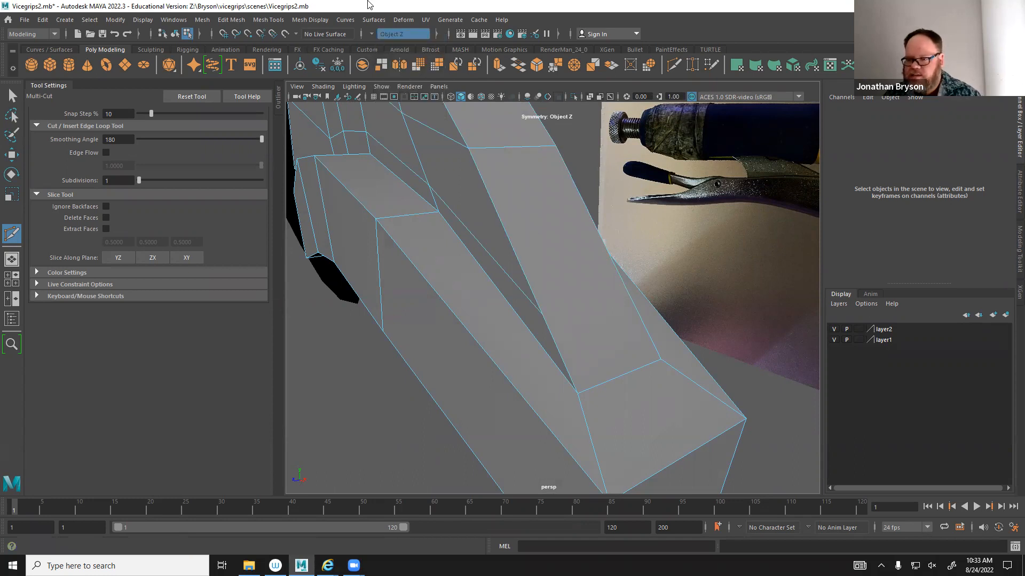
left_click(371, 34)
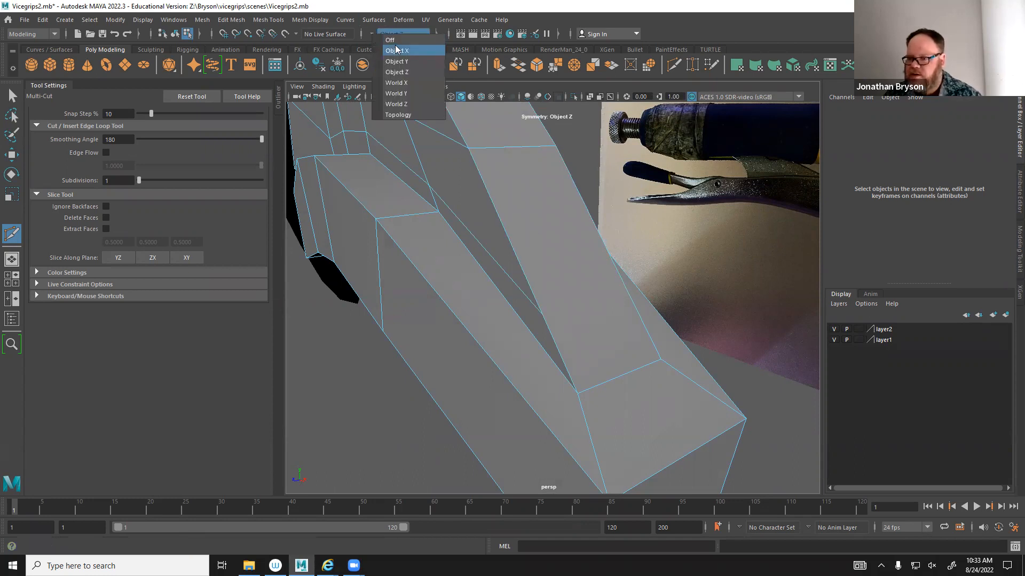
left_click(395, 47)
left_click(374, 34)
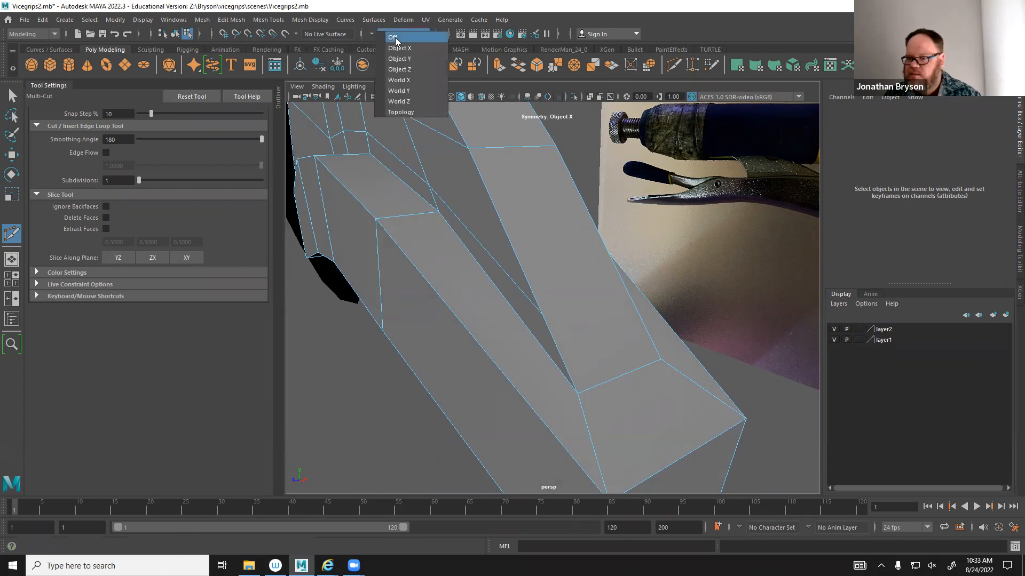
left_click(395, 41)
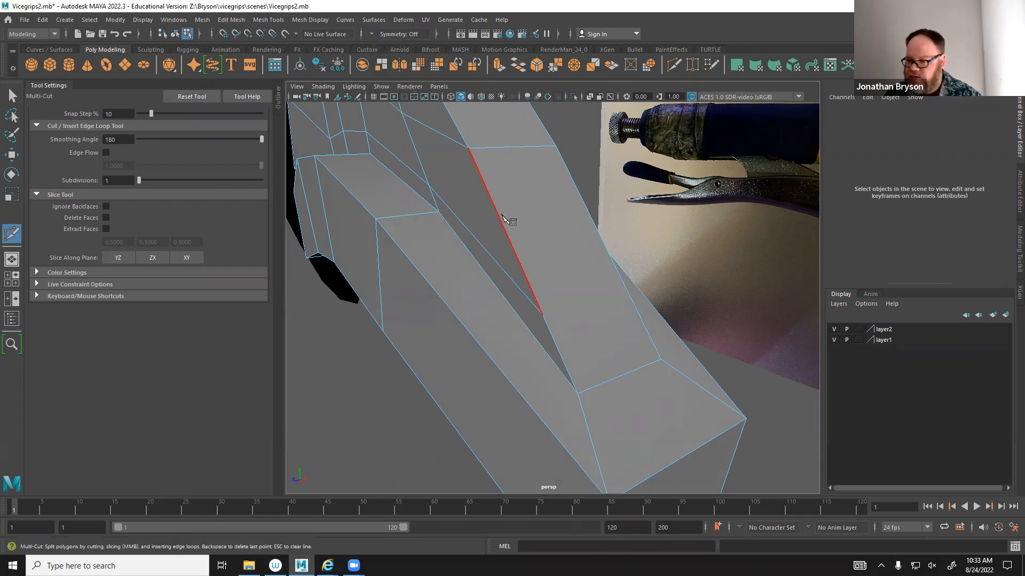
left_click_drag(587, 299, 486, 291, "alt")
key("Return")
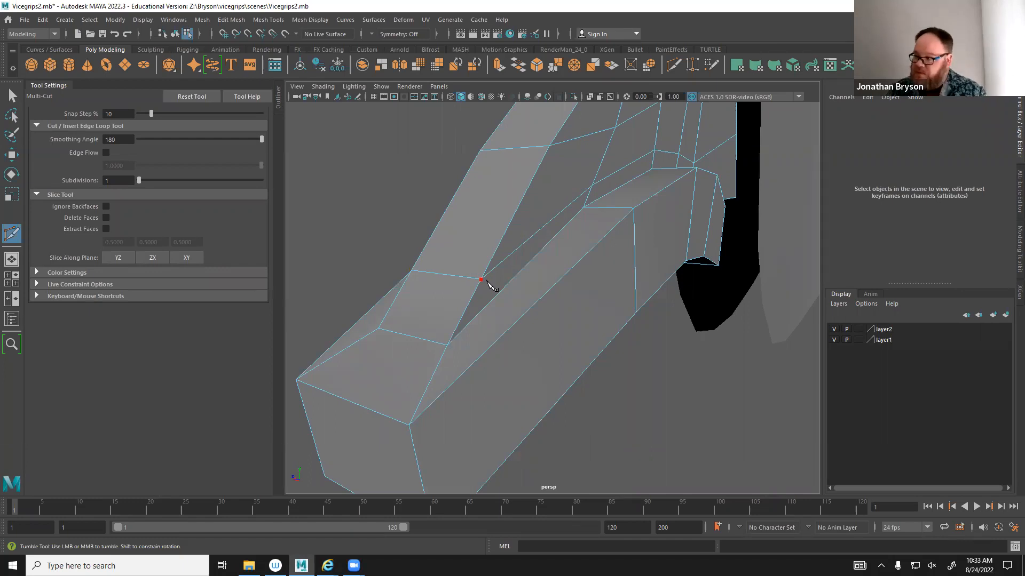
In the front view, insert a vertical edge loop just ahead of the insert's rear corner, lined up with the reference photo's first tooth.
left_click_drag(439, 253, 590, 252, "alt")
middle_click_drag(453, 162, 688, 283, "alt")
left_click_drag(689, 286, 644, 328, "alt")
middle_click_drag(644, 328, 590, 298, "alt")
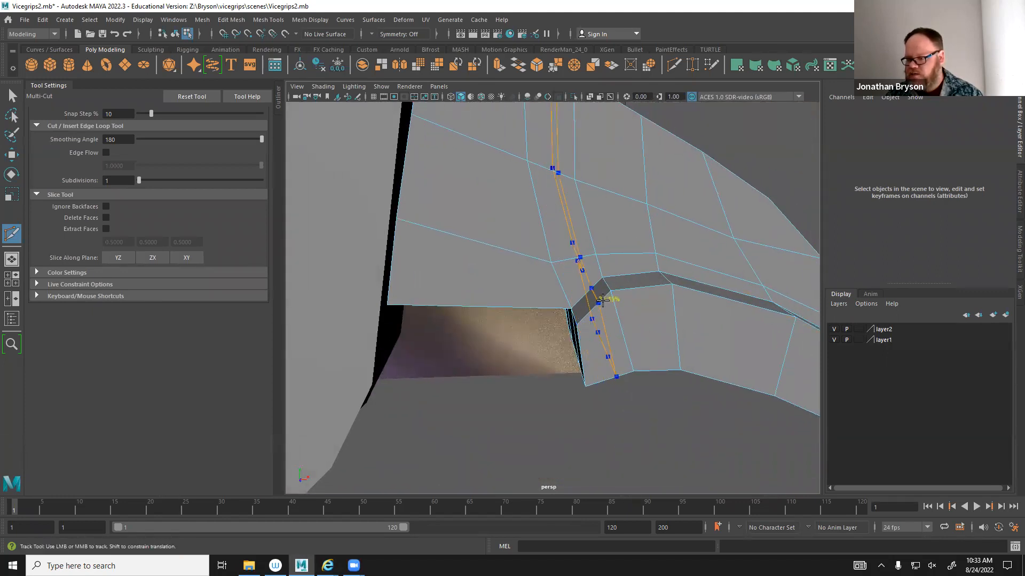
left_click_drag(645, 334, 602, 323, "alt")
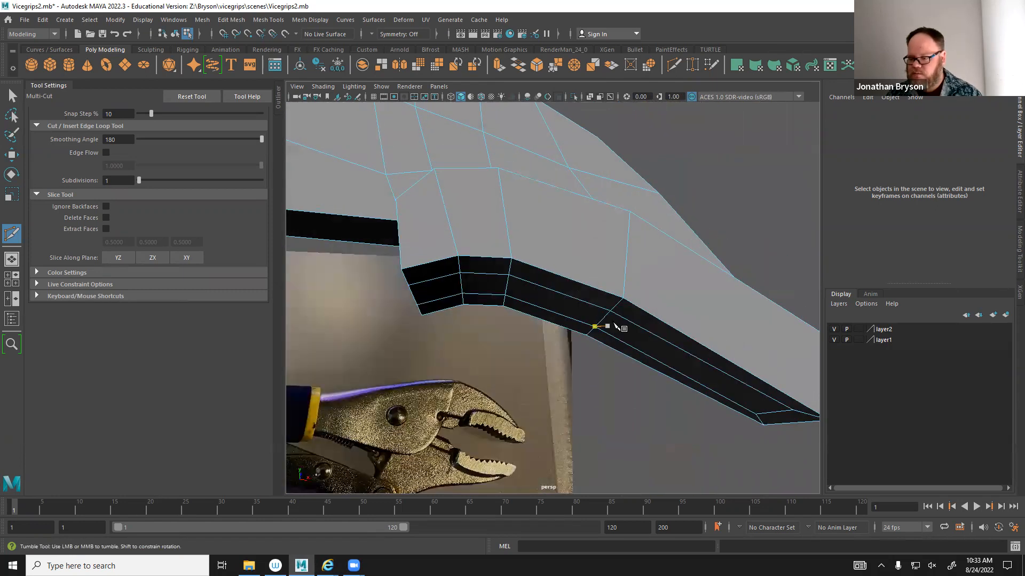
key("space")
key("space")
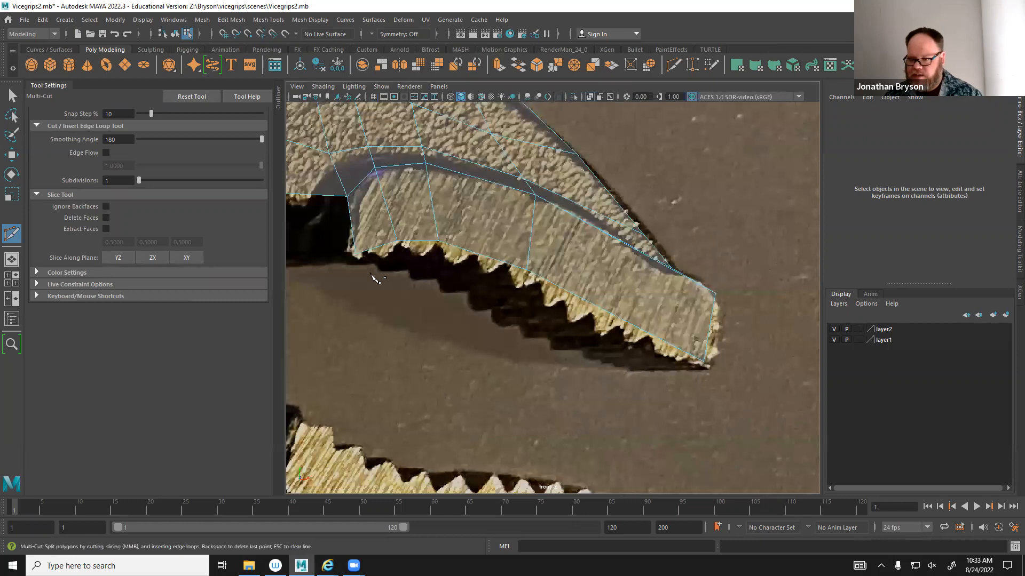
scroll(375, 275, "up", 2)
middle_click_drag(354, 267, 542, 327, "alt")
left_click(513, 295, "ctrl")
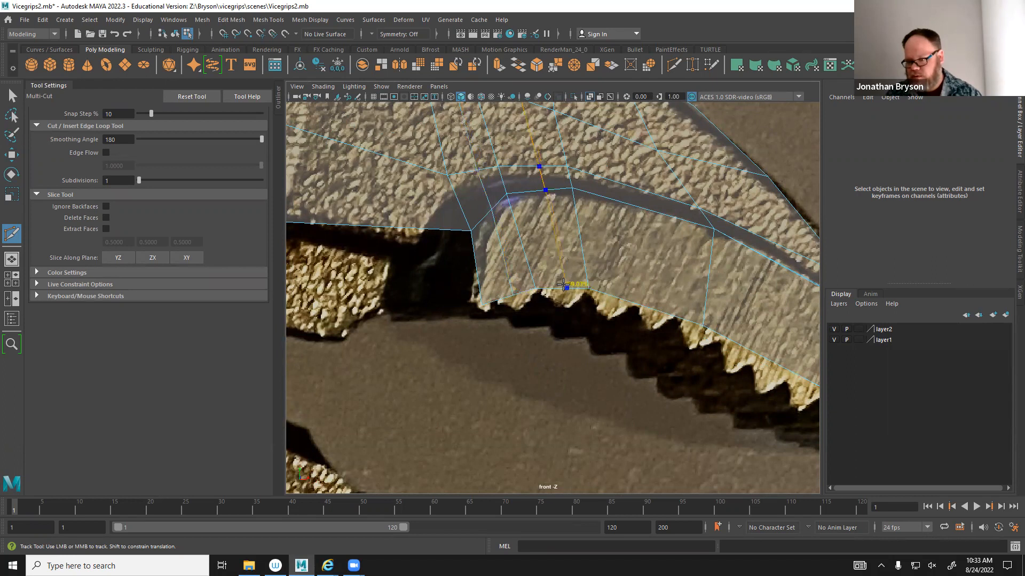
Insert vertical edge loops along the middle of the insert at the tooth tips and valleys in the reference photo.
left_click(609, 295, "ctrl")
left_click(661, 311, "ctrl")
left_click(635, 299, "ctrl")
left_click(681, 318, "ctrl")
middle_click_drag(703, 340, 561, 305, "alt")
left_click(559, 308, "ctrl")
left_click(577, 318, "ctrl")
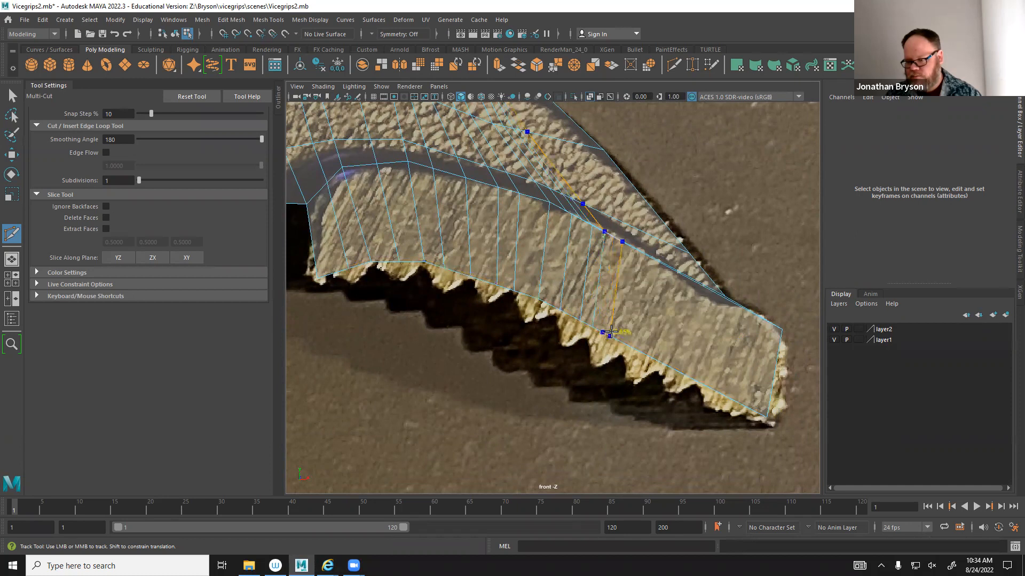
Insert the remaining vertical edge loops through the insert's front section up to the jaw tip, matching the photo's teeth.
left_click(611, 332, "ctrl")
left_click(622, 339, "ctrl")
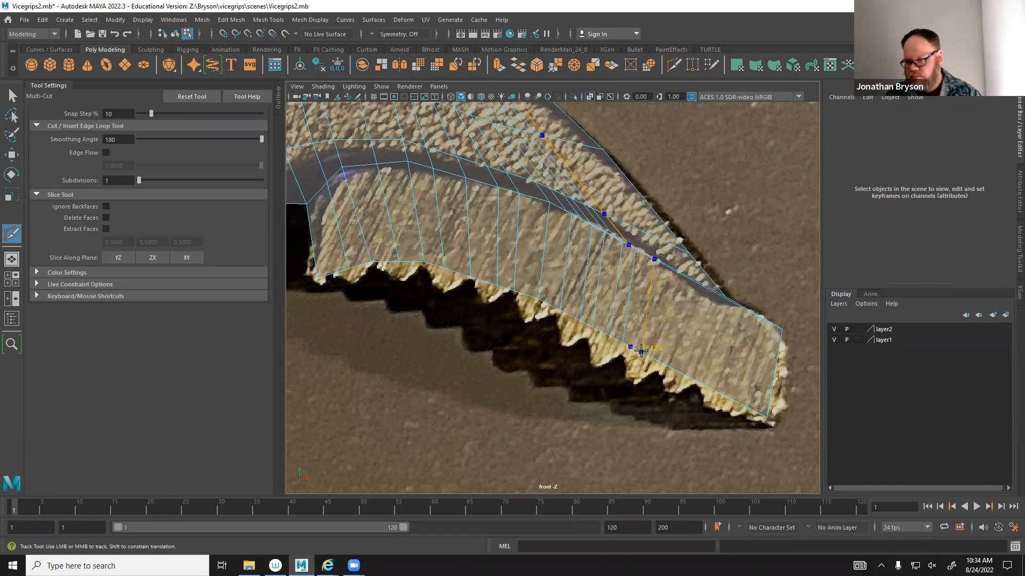
left_click(679, 371)
key("Return")
left_click(680, 372)
scroll(717, 375, "up", 8)
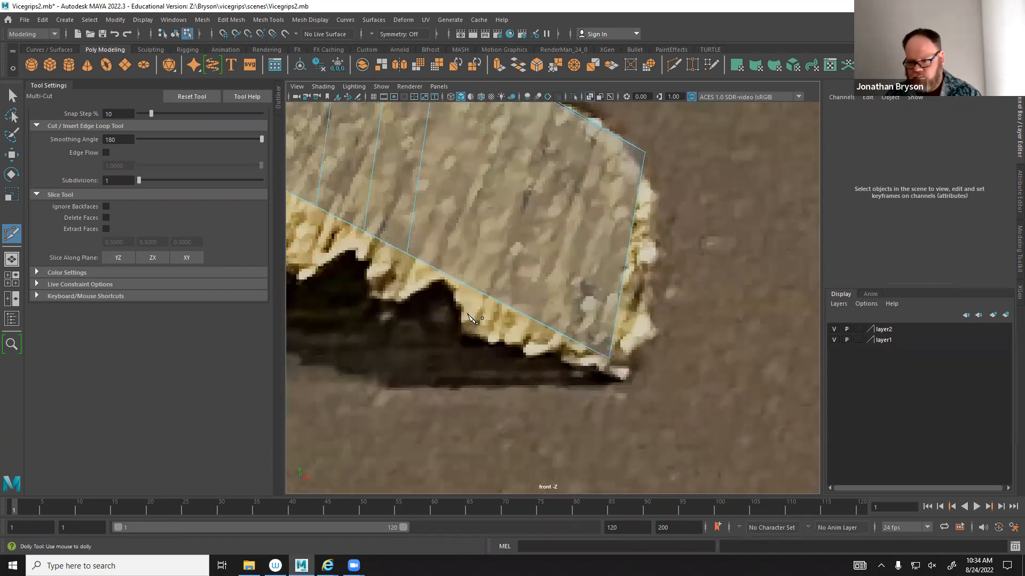
middle_click_drag(602, 347, 603, 348, "alt")
left_click(575, 305, "ctrl")
left_click(619, 327, "ctrl")
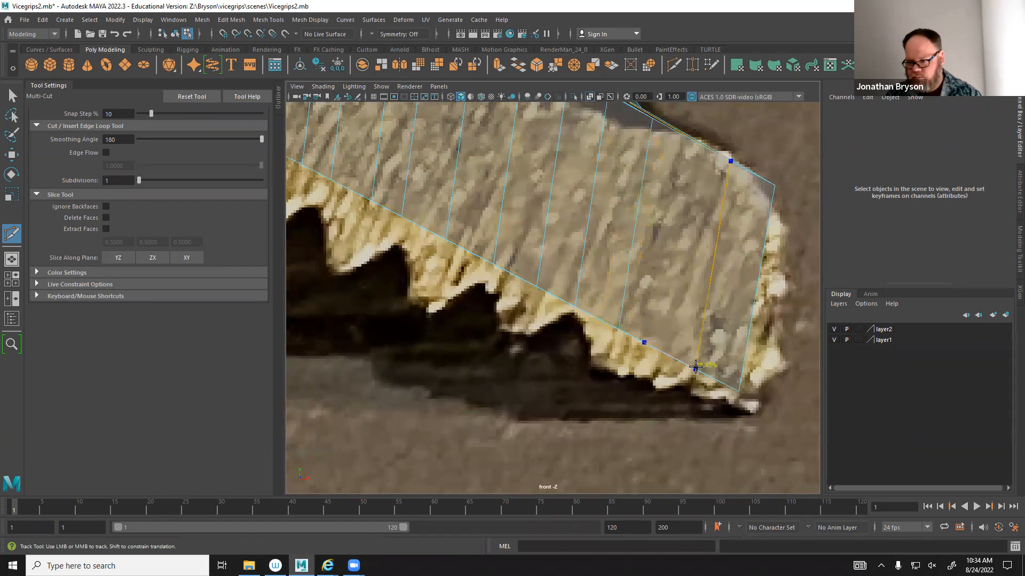
Examine the edge loop spacing along the insert against the photo, and check the jaw's sides and underside in perspective.
scroll(574, 338, "down", 8)
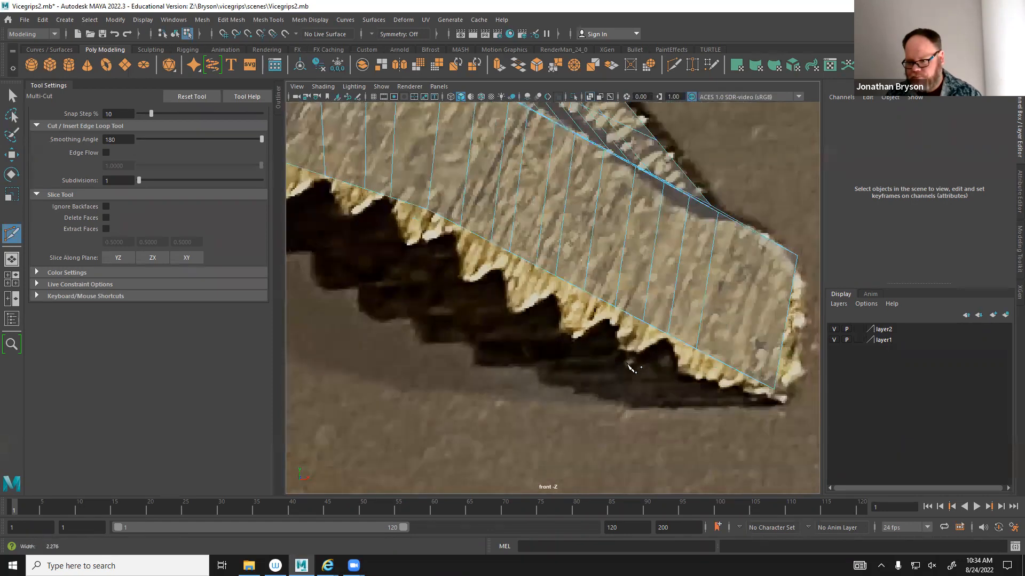
scroll(574, 359, "up", 10)
scroll(533, 352, "down", 3)
middle_click_drag(447, 298, 607, 340, "alt")
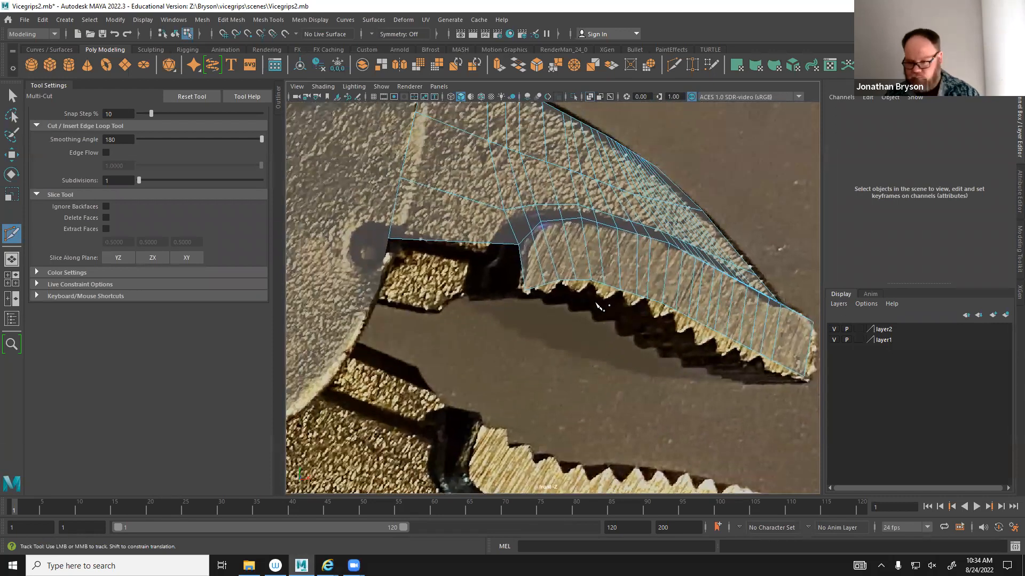
key("space")
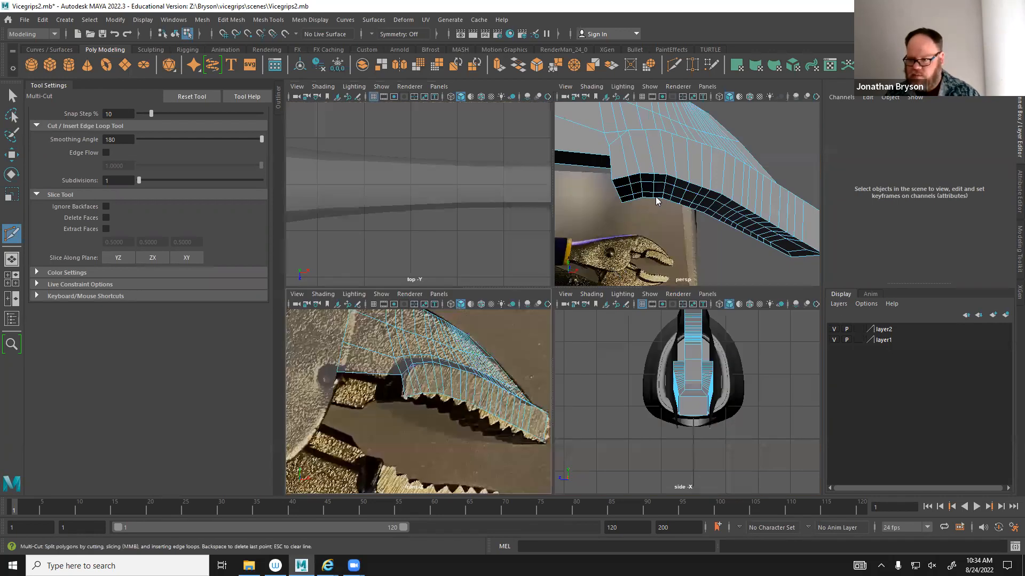
key("space")
left_click_drag(599, 202, 519, 241, "alt")
left_click_drag(655, 307, 603, 230, "alt")
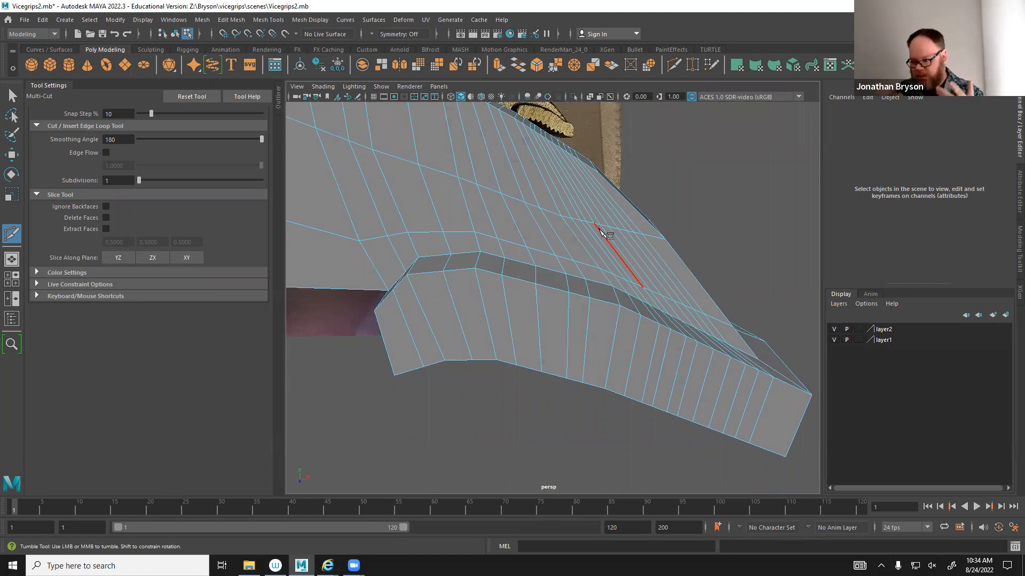
left_click_drag(557, 345, 496, 329, "alt")
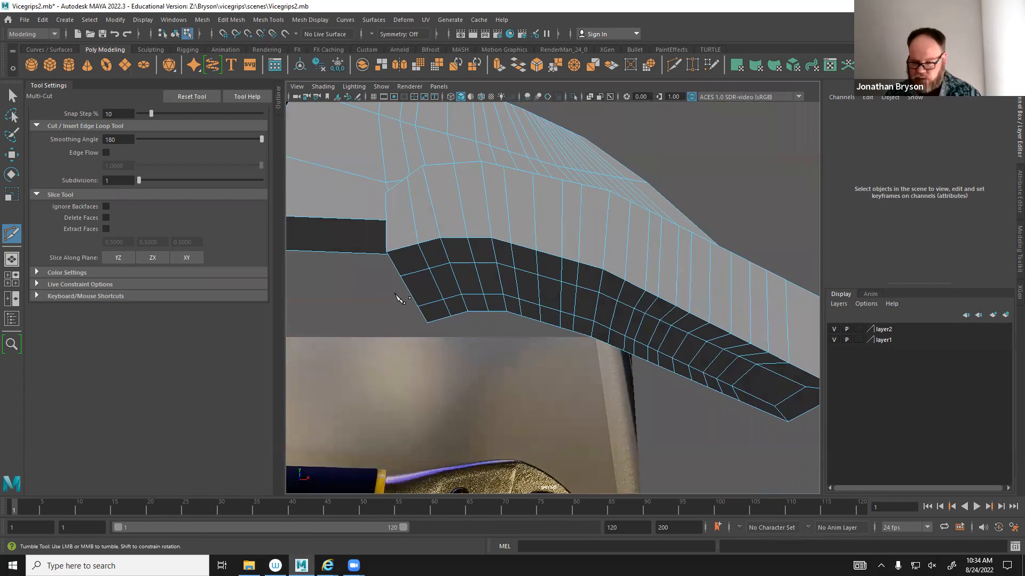
Select the underside edges of the first loop ahead of the insert's rear corner and move them down to the photo's tooth outline.
key("q")
right_click_drag(421, 258, 417, 231)
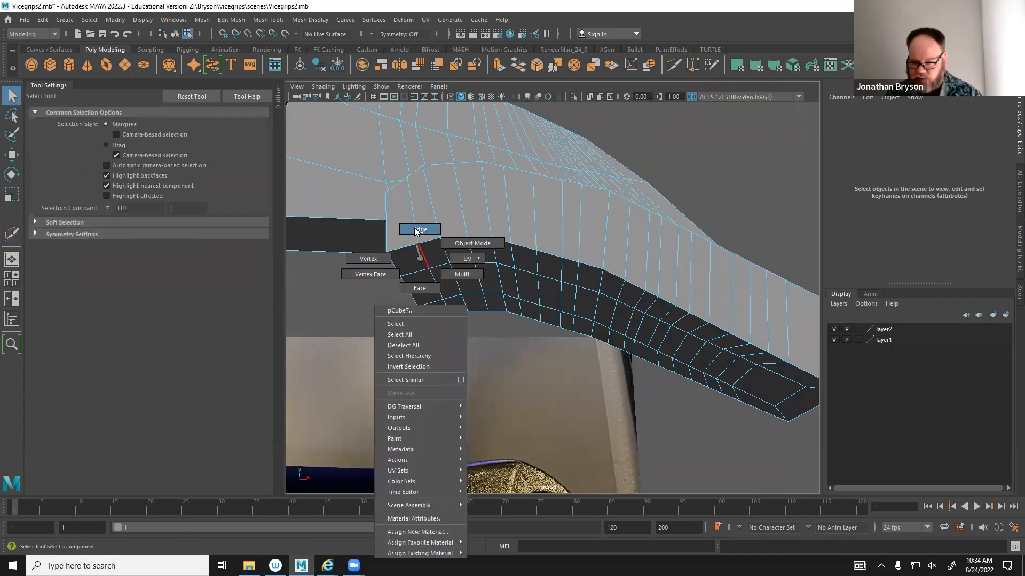
left_click(424, 259)
left_click(437, 292, "shift")
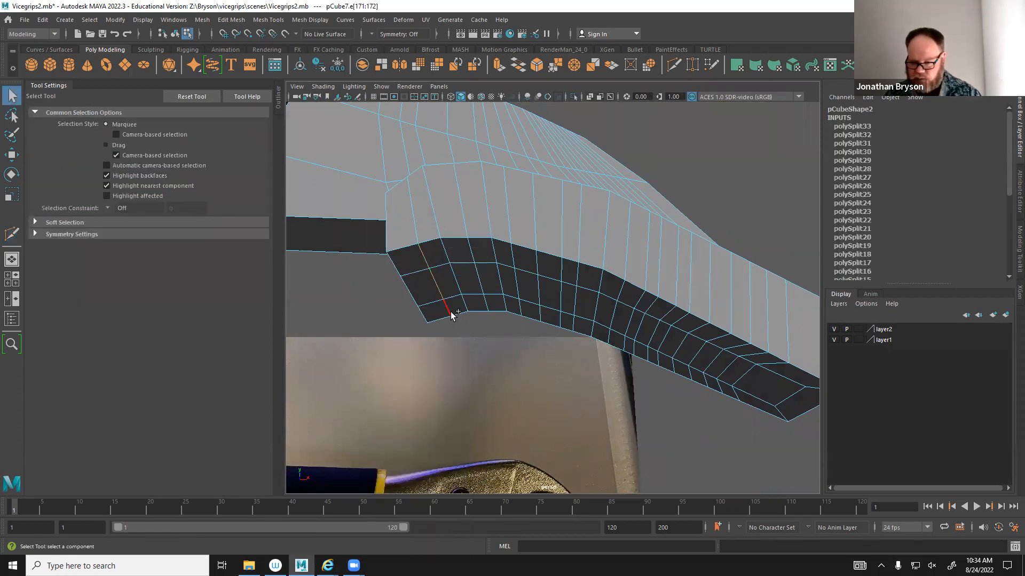
key("space")
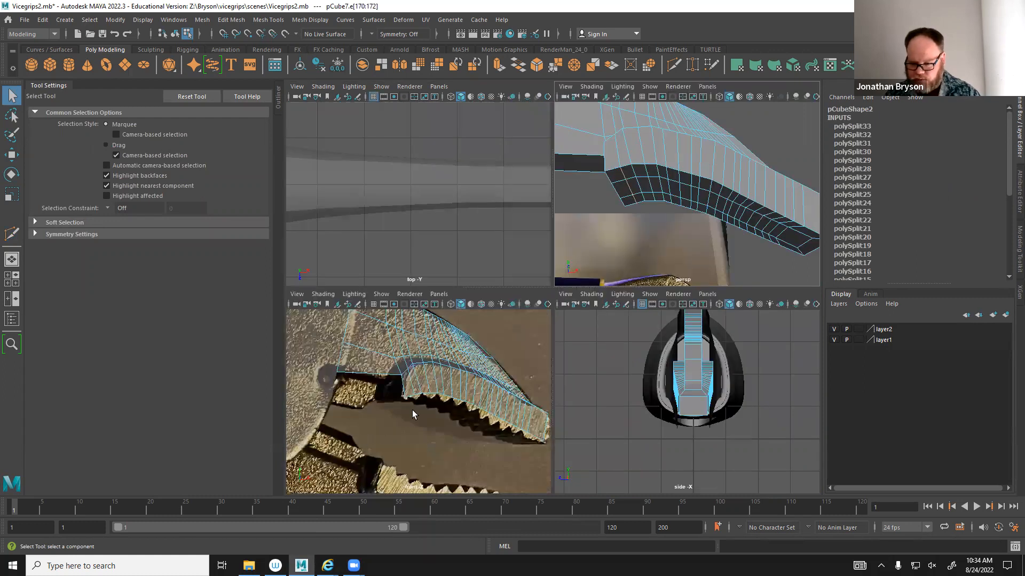
key("w")
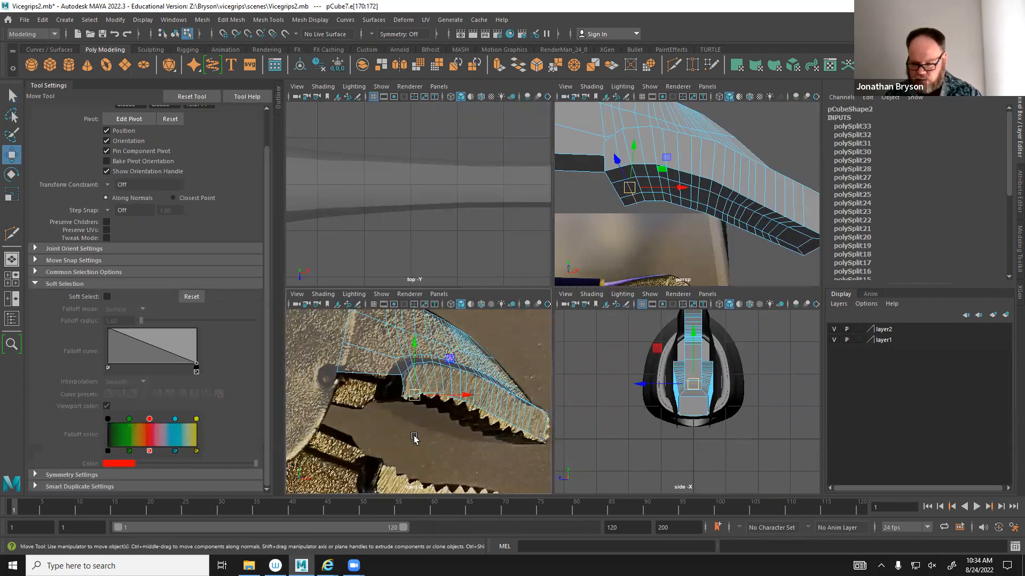
scroll(443, 424, "up", 3)
scroll(453, 422, "up", 5)
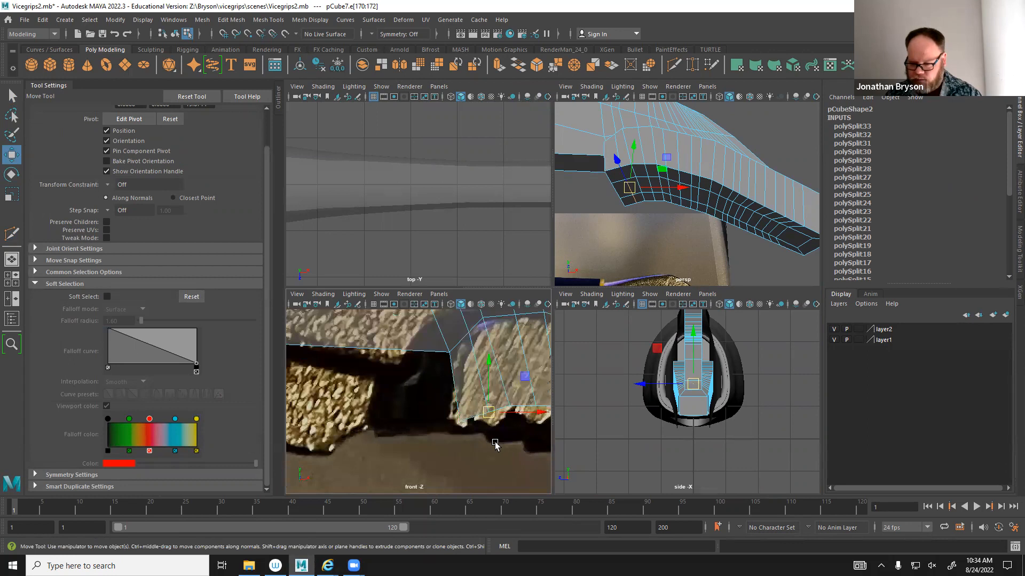
left_click_drag(413, 410, 419, 420)
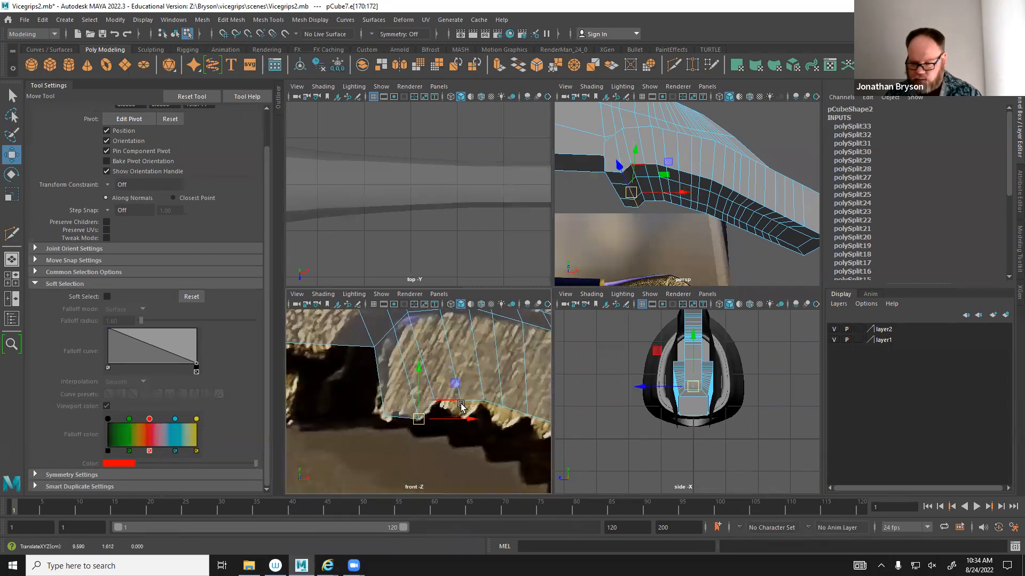
Select the underside edges two loops further forward and move them down to form the next tooth tip in the photo.
left_click(646, 171)
left_click(645, 170)
left_click(651, 185, "shift")
left_click(653, 197, "shift")
left_click(685, 201, "shift")
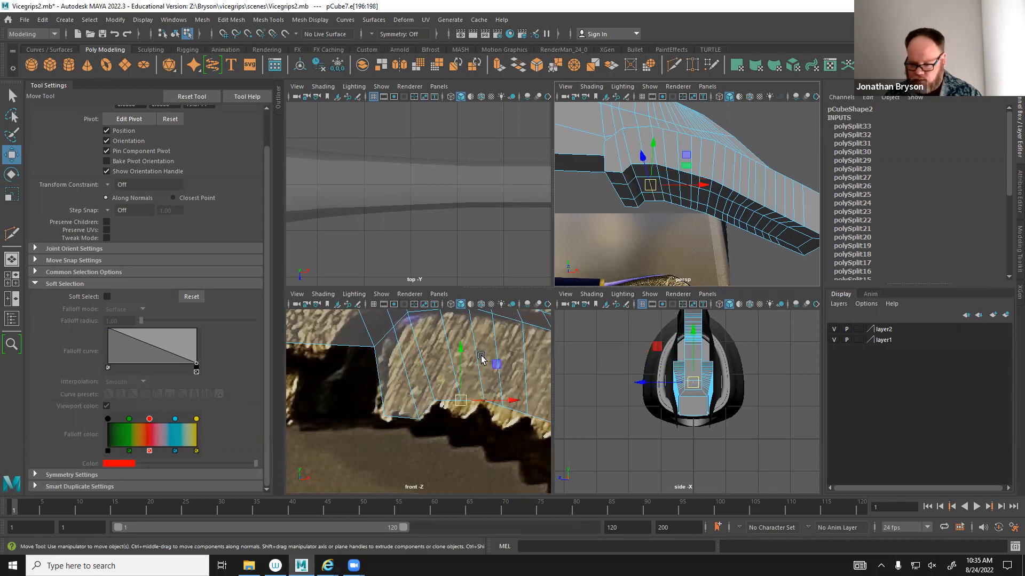
left_click_drag(459, 404, 462, 418)
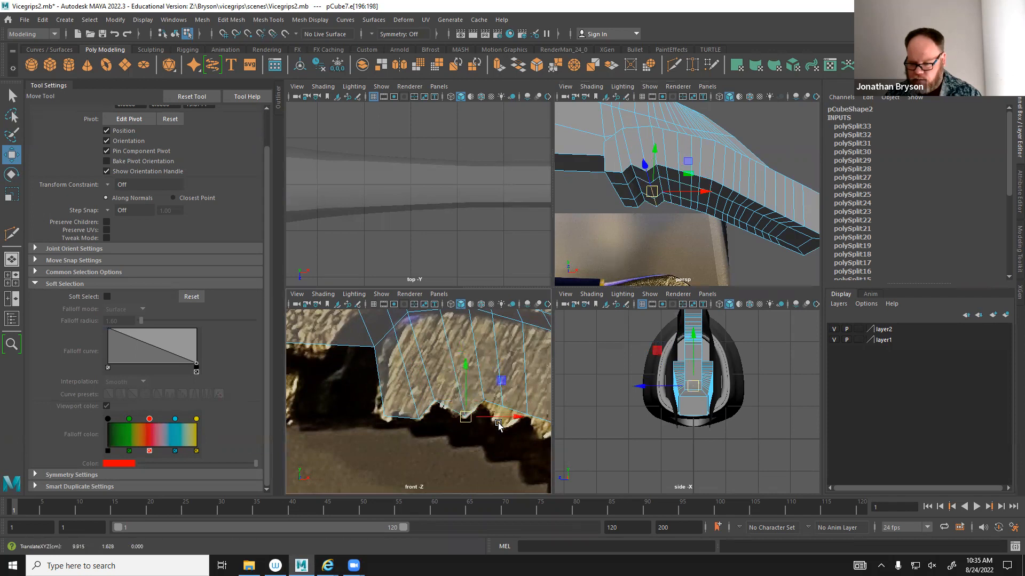
Select the underside edges at the following tooth of the insert and pull them down to its tip in the photo.
left_click(665, 172)
left_click(669, 190, "shift")
left_click(670, 201, "shift")
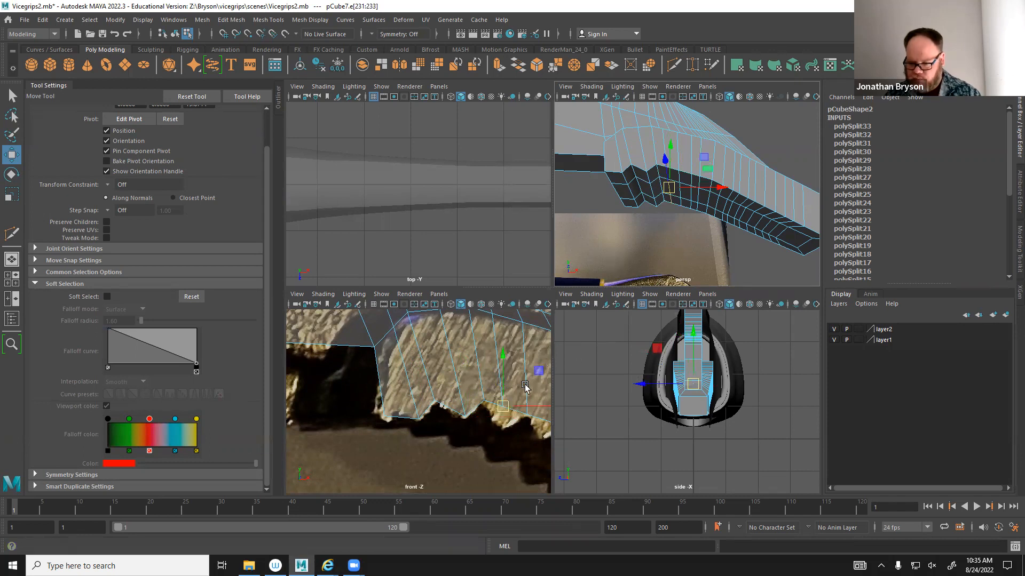
left_click_drag(503, 409, 503, 416)
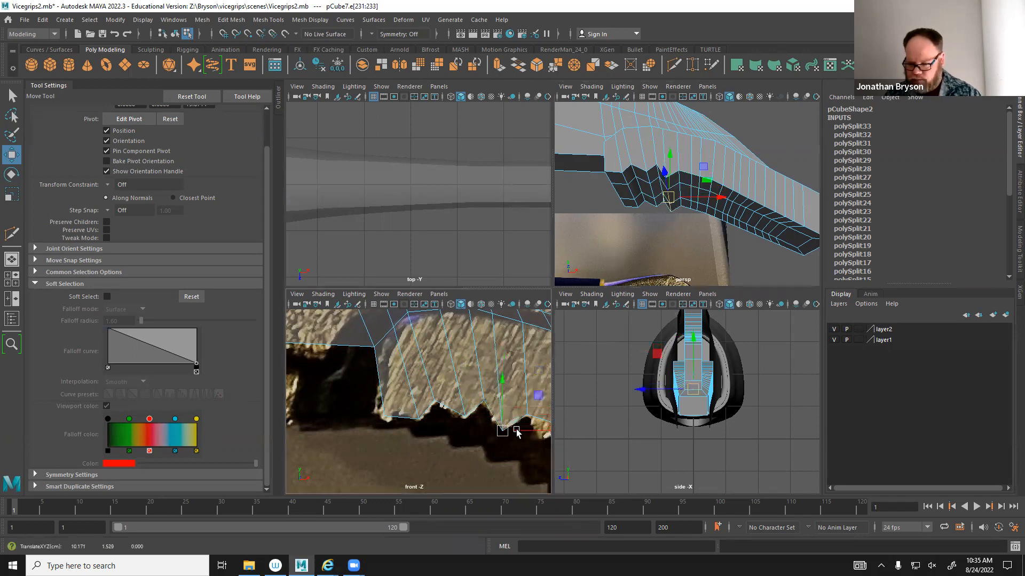
middle_click_drag(501, 430, 400, 404, "alt")
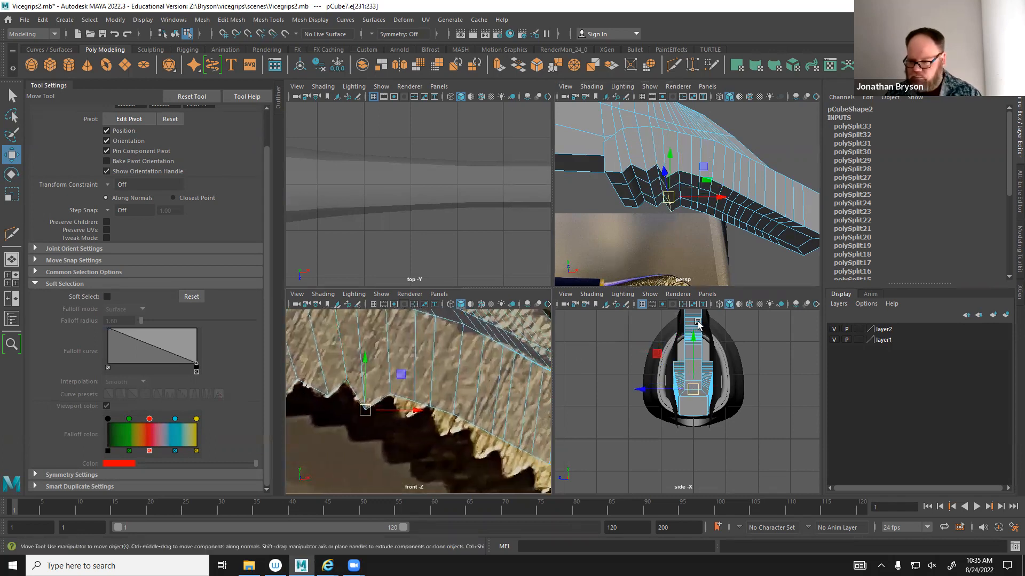
Select the underside edges two loops ahead of the last shaped tooth and move them down to the next tip in the photo.
left_click(690, 183)
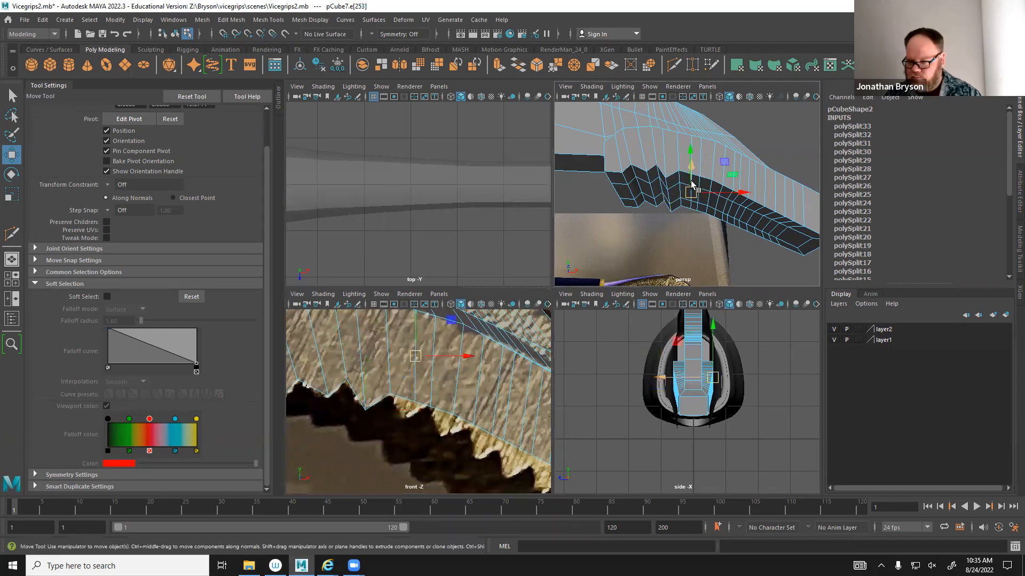
left_click_drag(702, 219, 664, 252, "alt")
middle_click_drag(663, 252, 686, 222, "alt")
right_click_drag(686, 222, 744, 247, "alt")
middle_click_drag(697, 248, 720, 240, "alt")
left_click_drag(719, 238, 712, 224, "alt")
right_click_drag(713, 224, 688, 219, "alt")
left_click(700, 190)
left_click(695, 226, "shift")
left_click(696, 235, "shift")
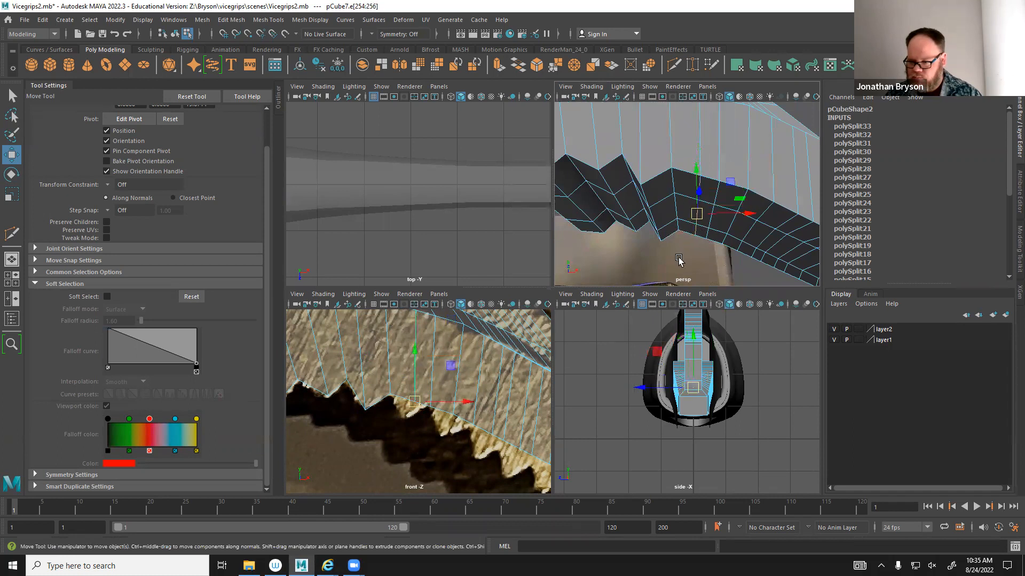
left_click_drag(409, 401, 403, 418)
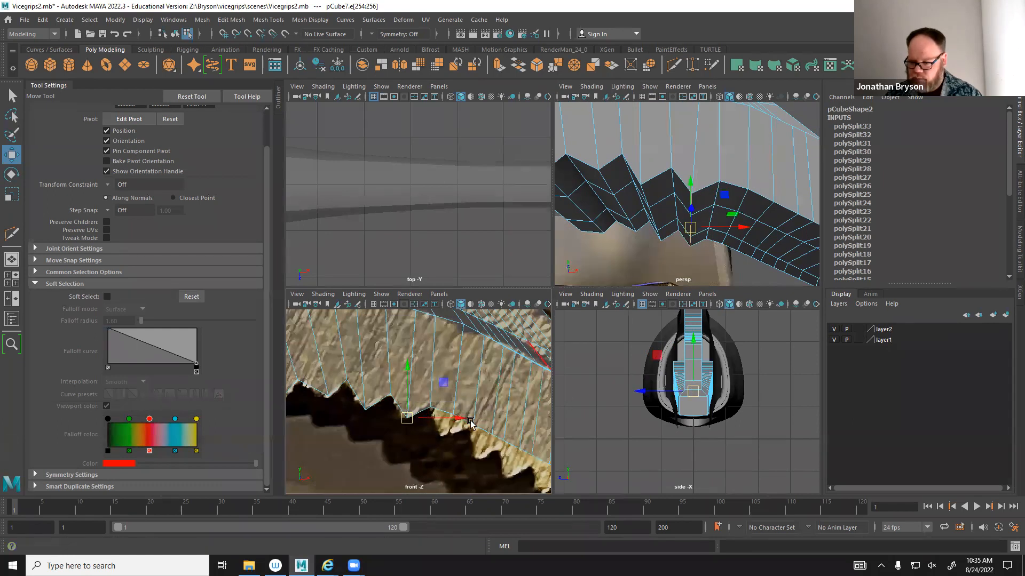
Switch to vertex selection and pull the insert's next underside vertex columns down to the photo's tooth tips.
right_click_drag(453, 406, 405, 272)
left_click_drag(452, 416, 451, 420)
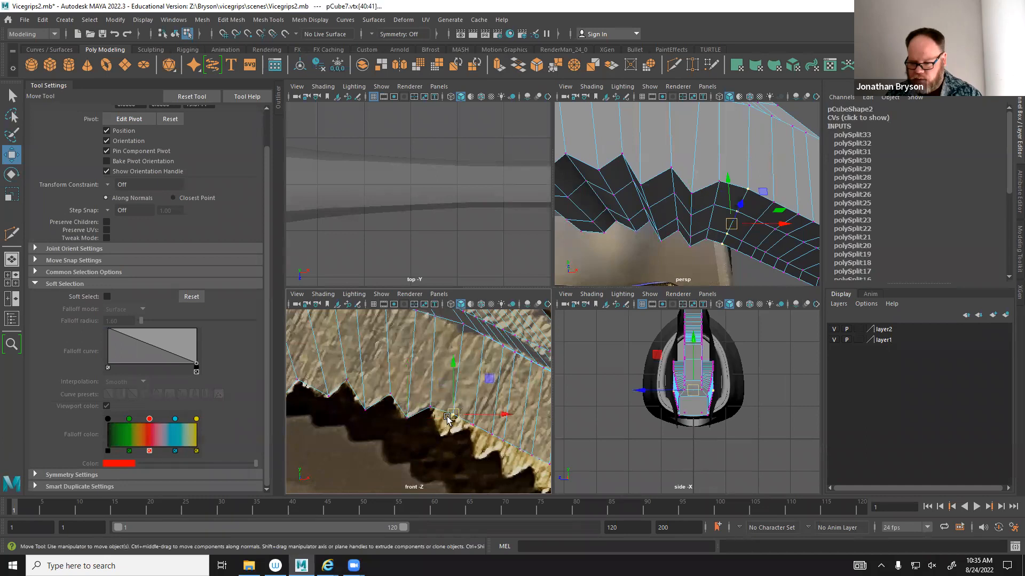
key("space")
middle_click_drag(493, 357, 310, 329, "alt")
left_click_drag(519, 337, 483, 385)
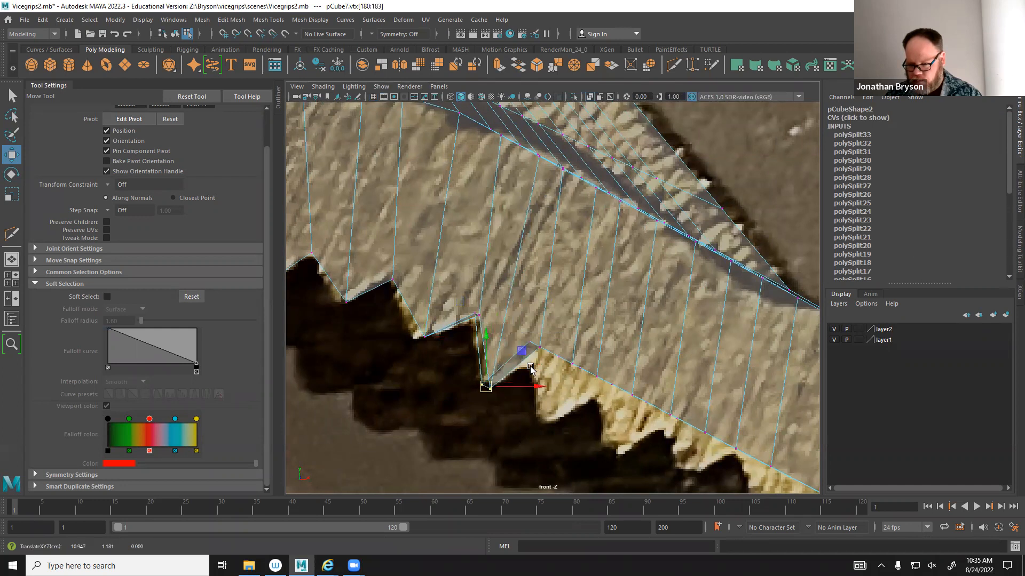
left_click_drag(564, 351, 542, 425)
key("space")
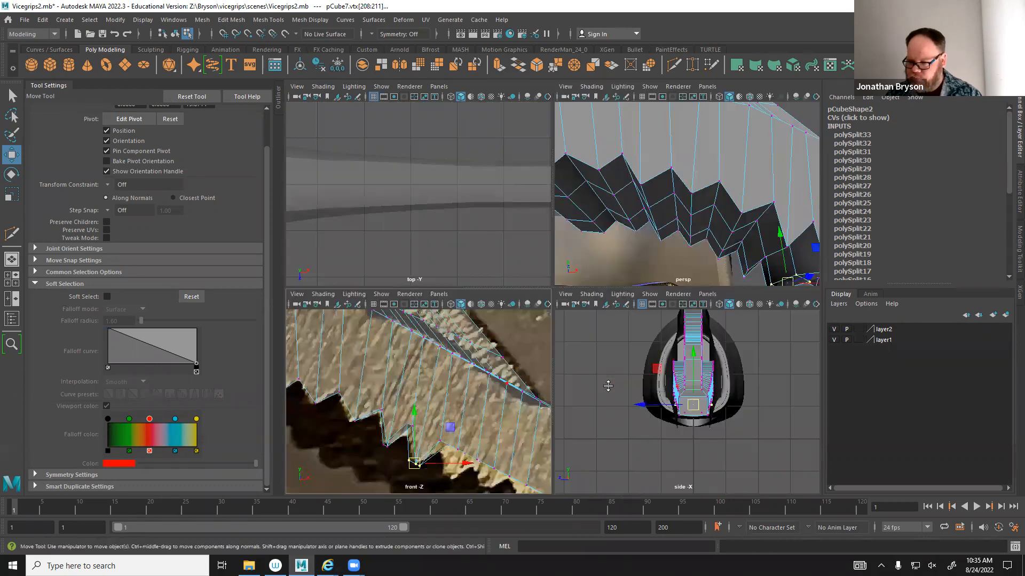
Select only the four underside vertices across the following tooth and move them down to its tip in the photo.
key("space")
scroll(721, 280, "up", 3)
left_click_drag(714, 281, 642, 278, "alt")
left_click(621, 134)
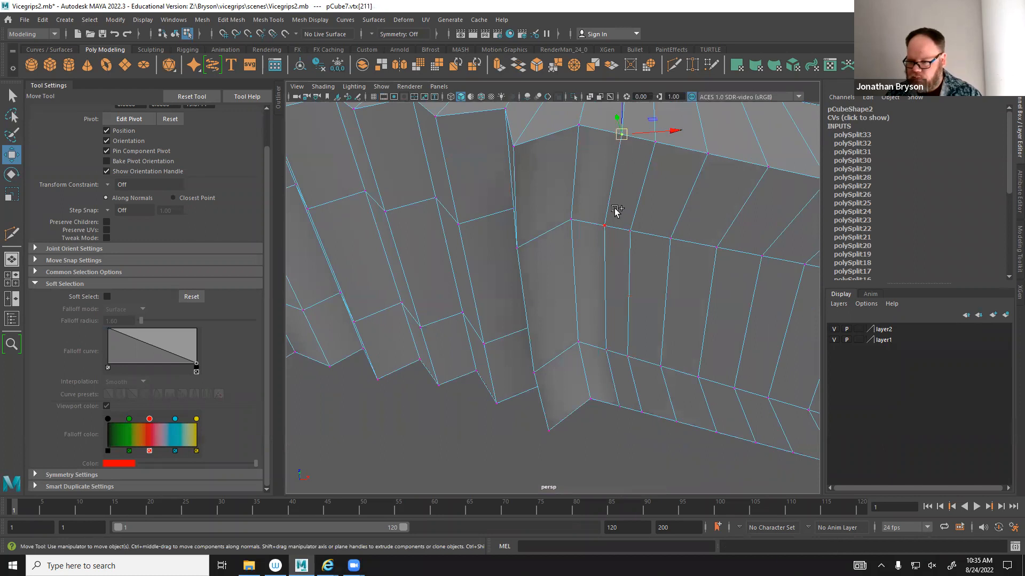
left_click_drag(605, 221, 608, 396, "shift")
left_click(616, 406, "shift")
key("space")
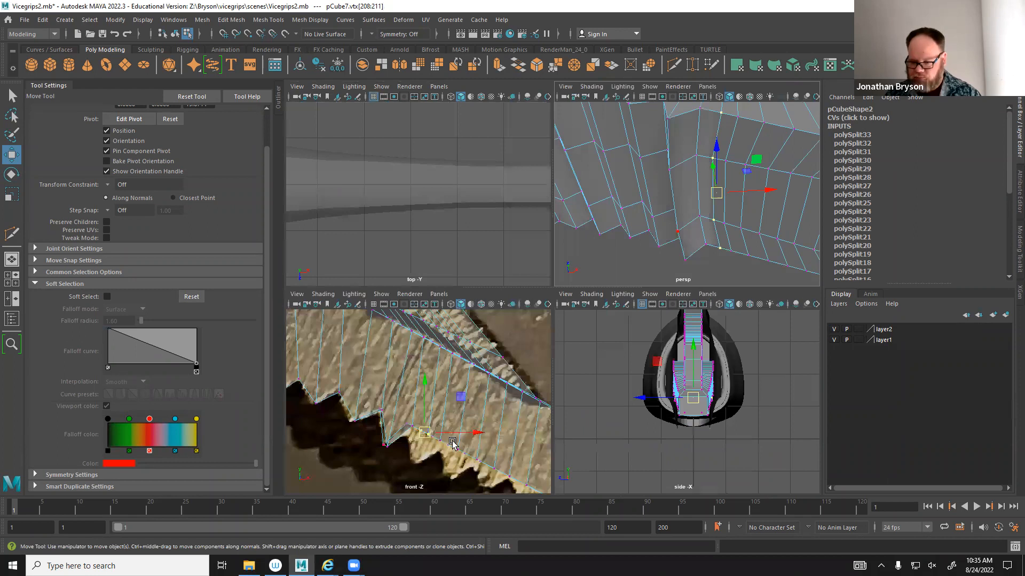
left_click_drag(442, 395, 401, 411)
Scale the underside vertex rows of the two newest tooth tips flat along the vertical axis.
key("r")
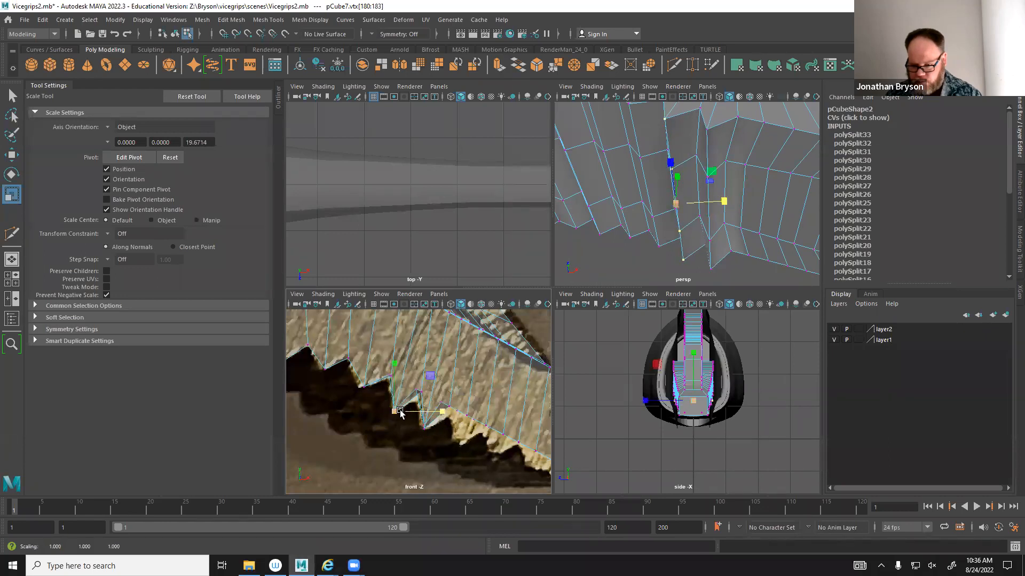
left_click_drag(395, 359, 394, 411)
left_click_drag(439, 436, 416, 417)
left_click_drag(424, 380, 423, 427)
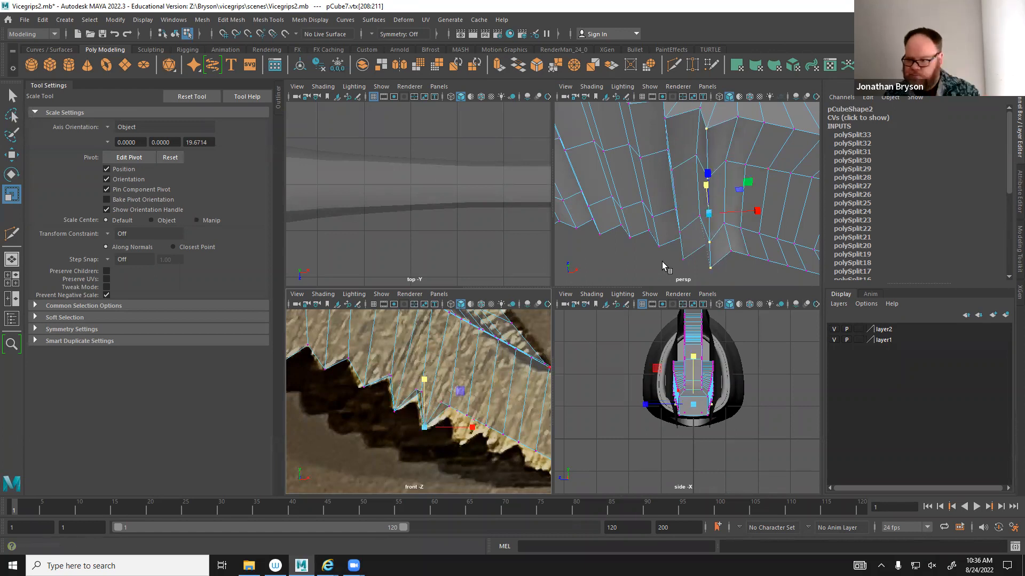
left_click_drag(742, 172, 661, 187, "alt")
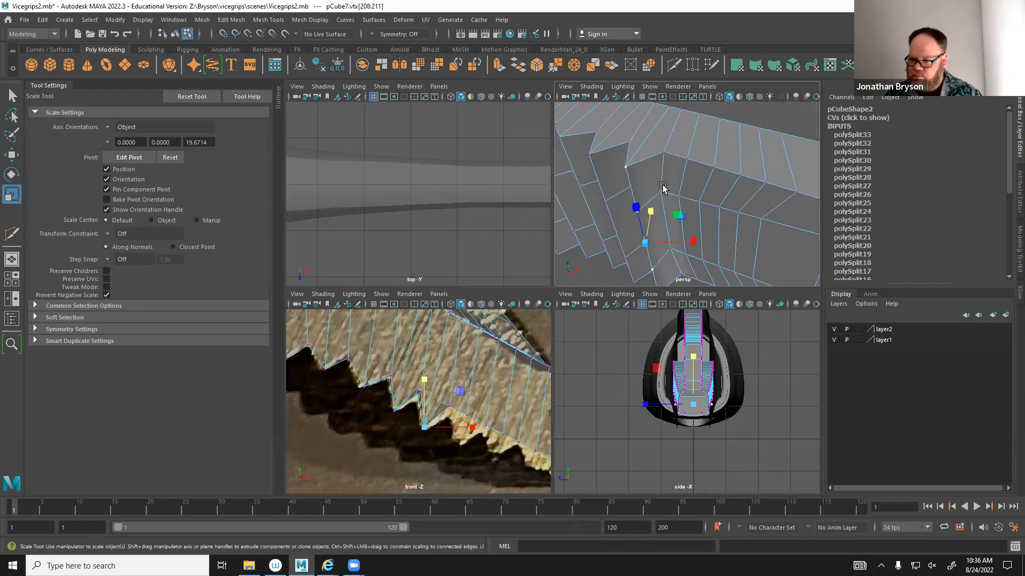
Switch back to edge selection and move the next tooth's underside edges down to the photo's outline.
right_click_drag(681, 173, 678, 143)
left_click(683, 182)
double_click(683, 225)
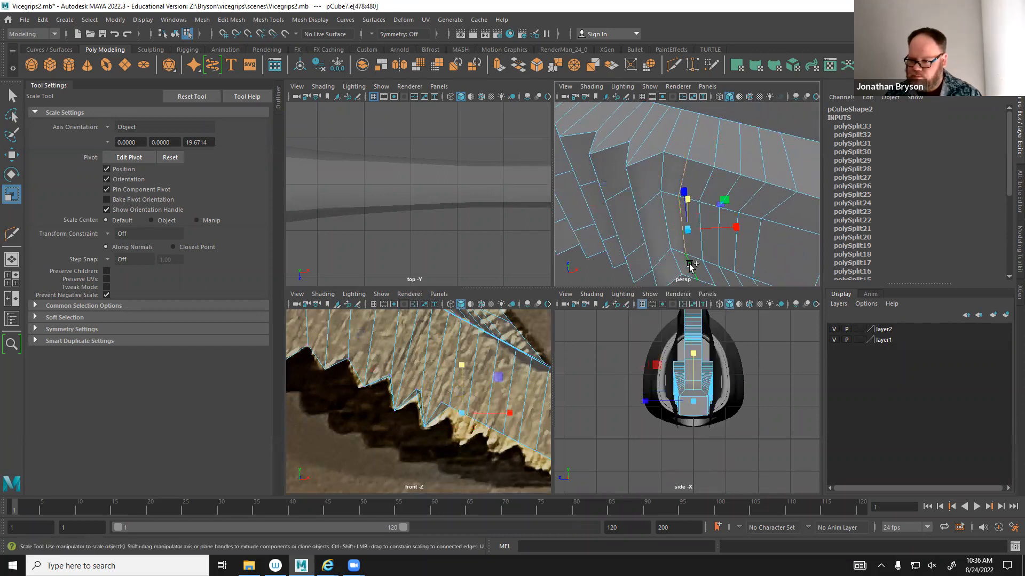
left_click(735, 231)
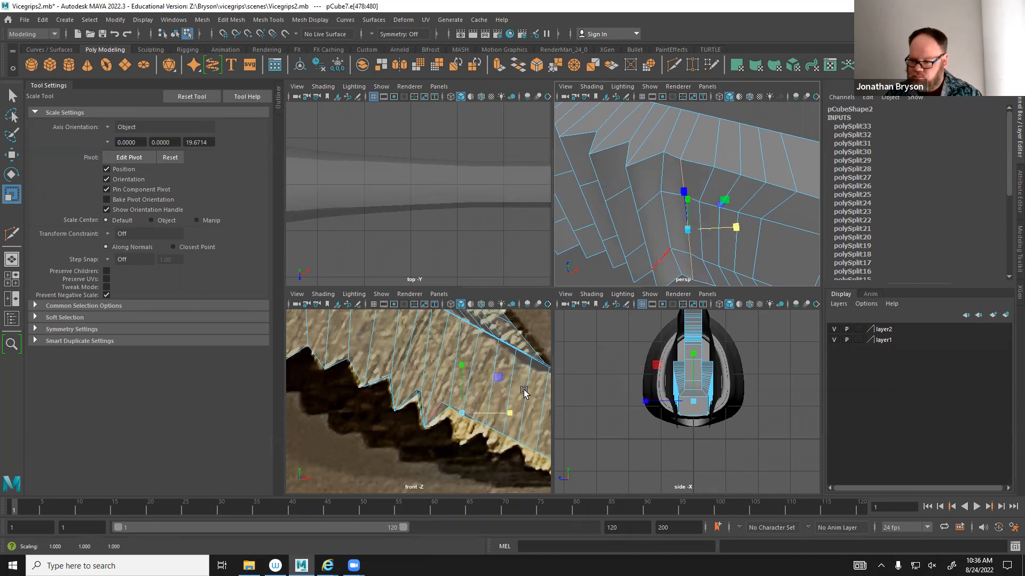
key("w")
middle_click_drag(492, 372, 495, 408)
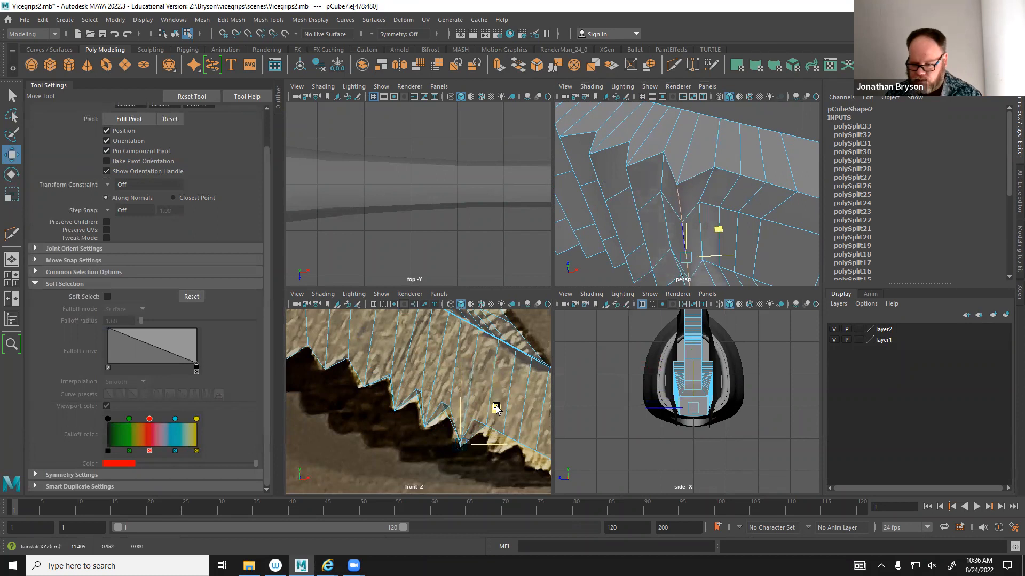
Select the underside edges of the tooth nearer the jaw's tip and pull them down to the photo's tooth point.
right_click(725, 201)
middle_click_drag(712, 201, 672, 212, "alt")
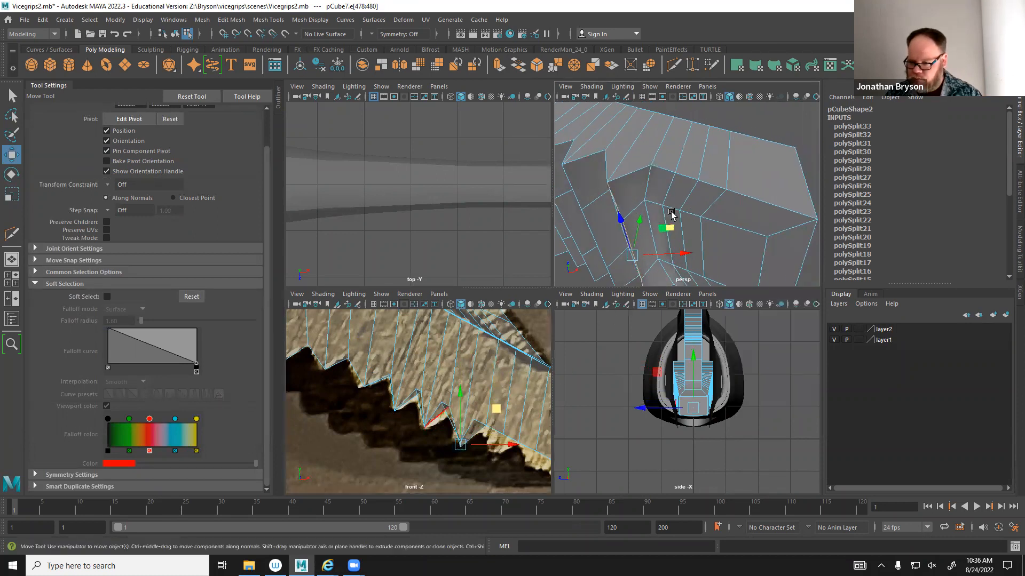
left_click(670, 192)
left_click(670, 258, "shift")
middle_click_drag(679, 275, 691, 200, "alt")
left_click(691, 215, "shift")
middle_click_drag(529, 396, 528, 419)
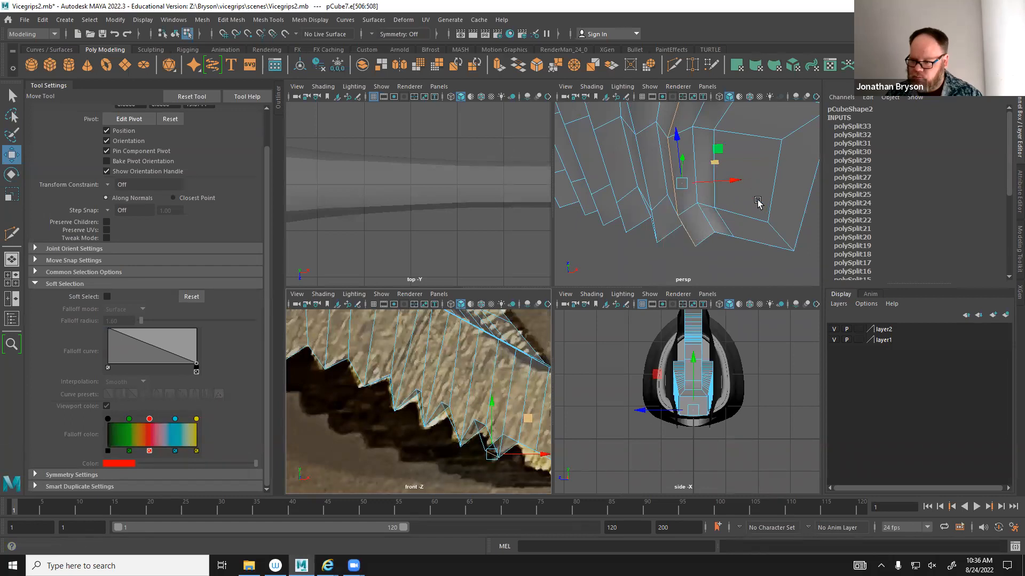
Select the underside edges of the frontmost loop and move them down to the last tooth by the jaw's tip.
middle_click_drag(713, 243, 654, 259, "alt")
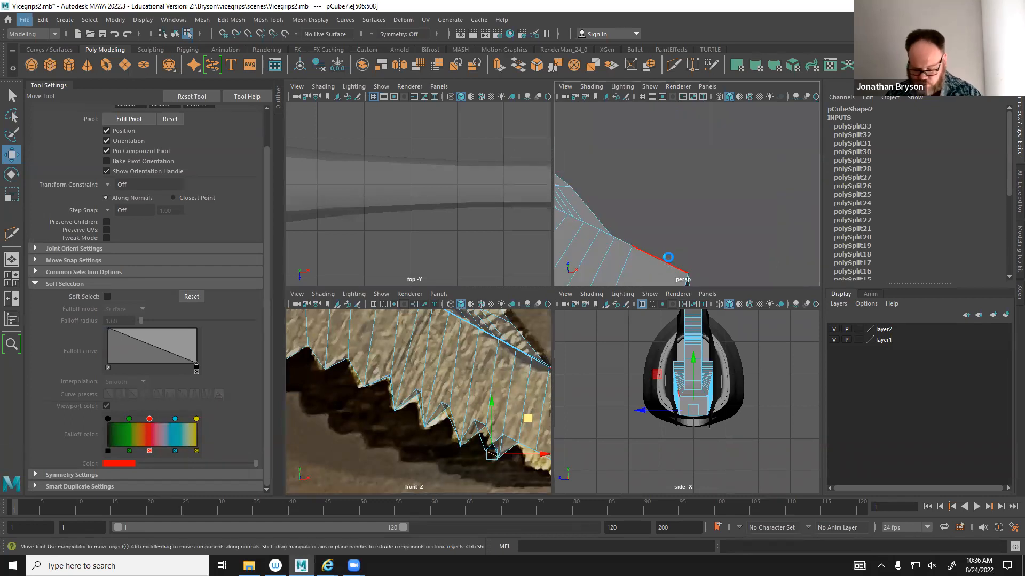
middle_click_drag(683, 226, 714, 160, "alt")
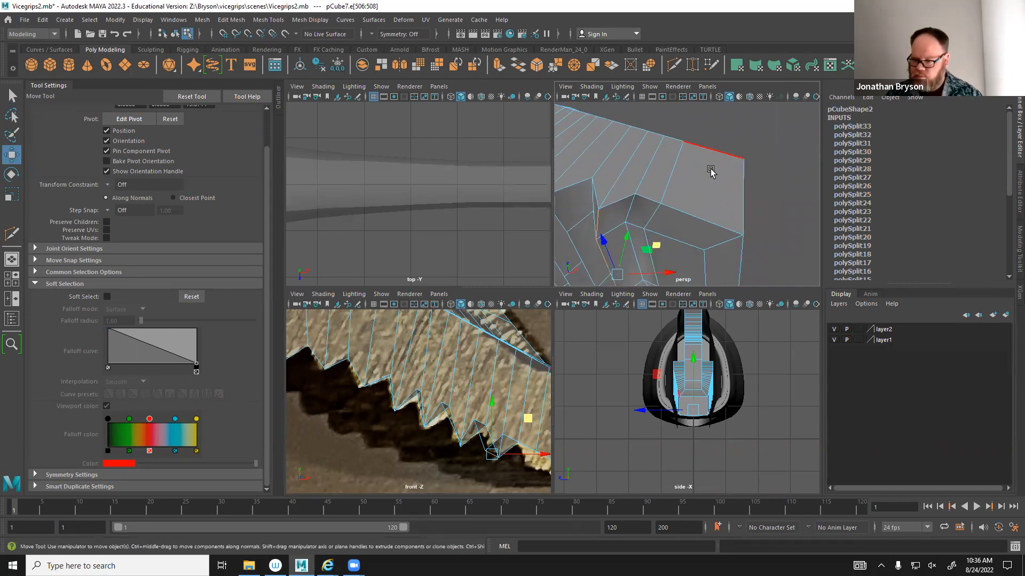
key("space")
left_click_drag(663, 283, 640, 243, "alt")
left_click(603, 239)
left_click(580, 380)
left_click(553, 411, "shift")
key("space")
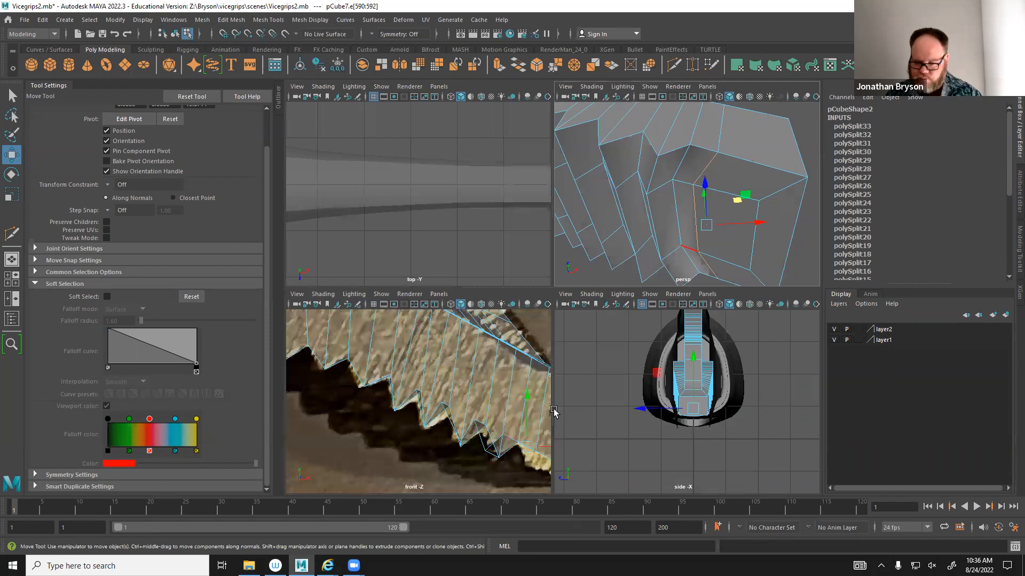
key("space")
middle_click_drag(514, 404, 350, 330, "alt")
left_click_drag(644, 283, 645, 320)
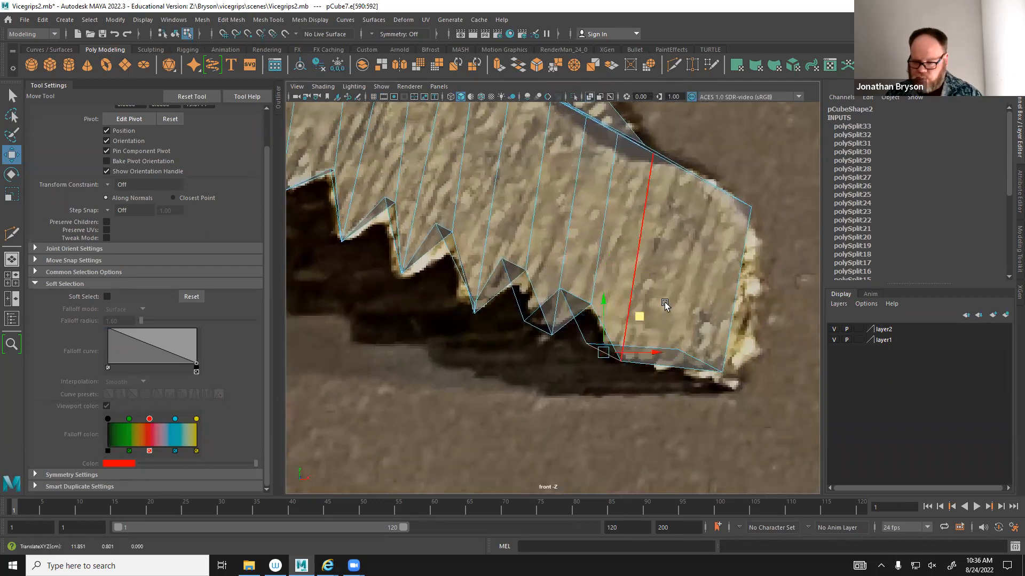
Examine the whole row of teeth in perspective, and preview the jaw smoothed before returning to the unsmoothed display.
key("space")
key("space")
right_click_drag(583, 241, 561, 235, "alt")
left_click_drag(560, 235, 545, 300, "alt")
left_click_drag(590, 271, 571, 244, "alt")
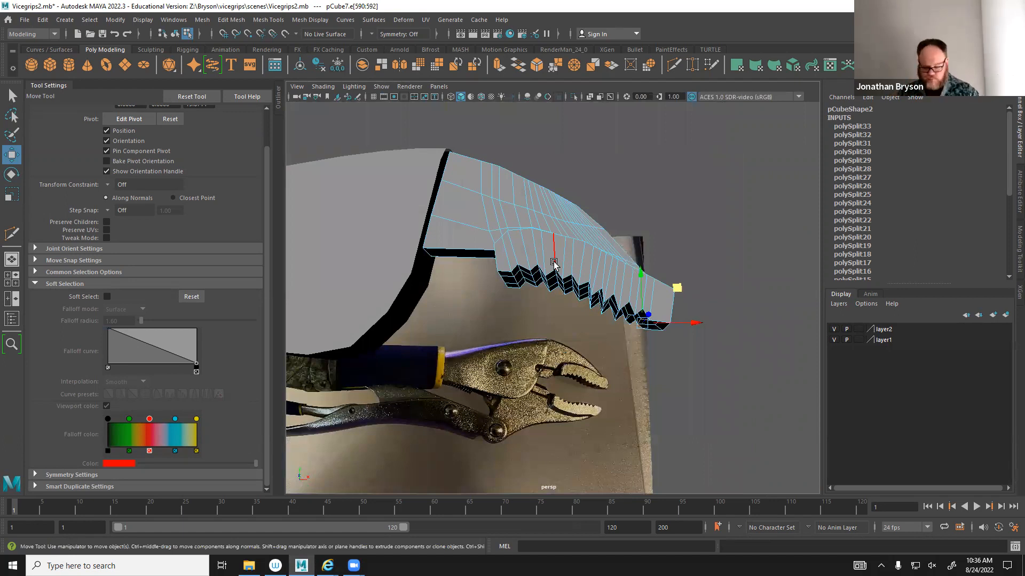
key("3")
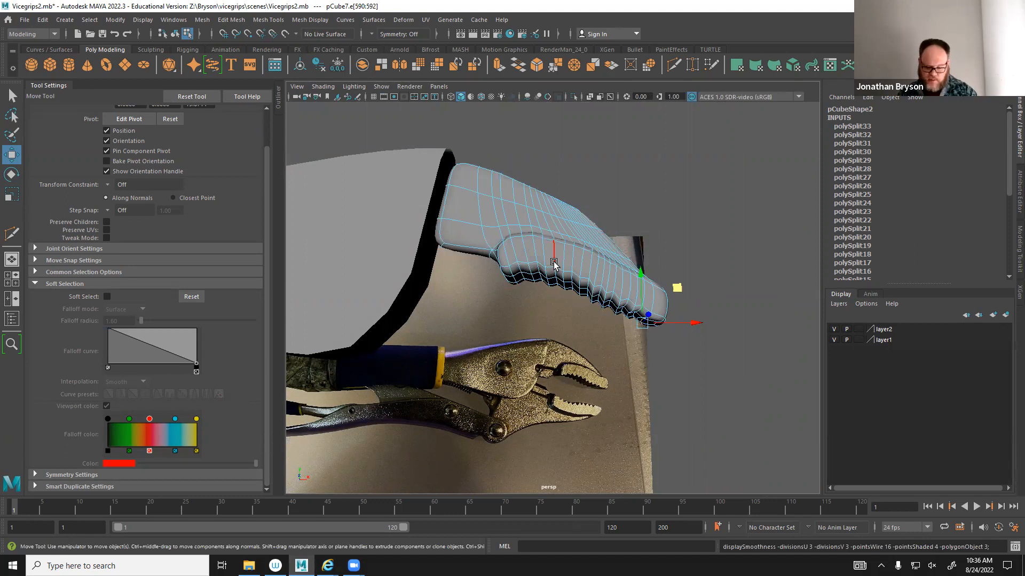
key("1")
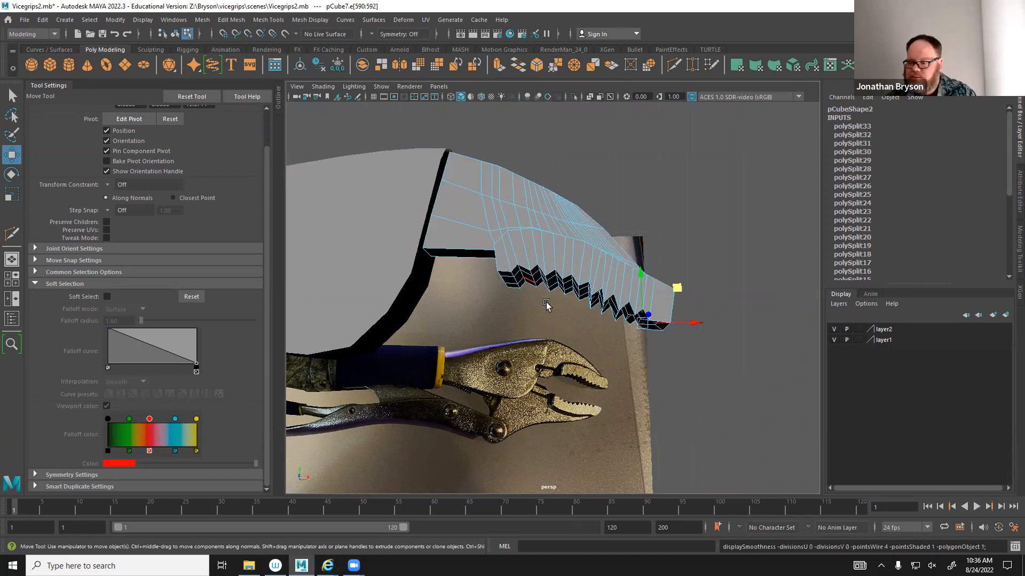
Turn on Object Z symmetry and move the inner underside vertices of a front tooth forward along X to straighten its ridge.
left_click_drag(598, 308, 640, 315, "alt")
right_click_drag(641, 315, 737, 363, "alt")
left_click_drag(736, 363, 694, 314, "alt")
middle_click_drag(694, 314, 614, 323, "alt")
right_click_drag(613, 323, 693, 352, "alt")
left_click_drag(693, 352, 623, 270, "alt")
right_click_drag(622, 270, 587, 271)
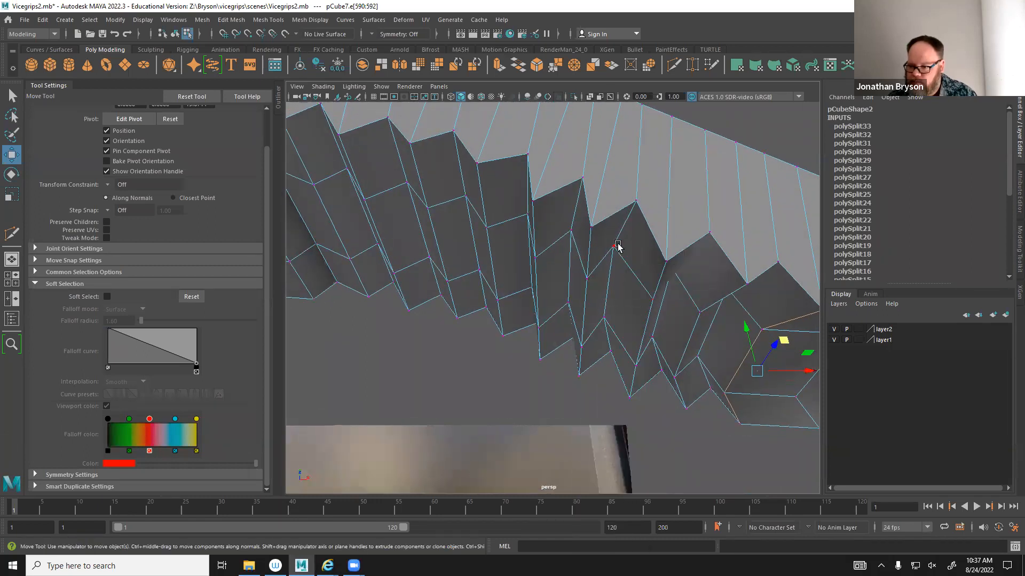
left_click(613, 246)
left_click_drag(663, 249, 677, 245)
key("ctrl+z")
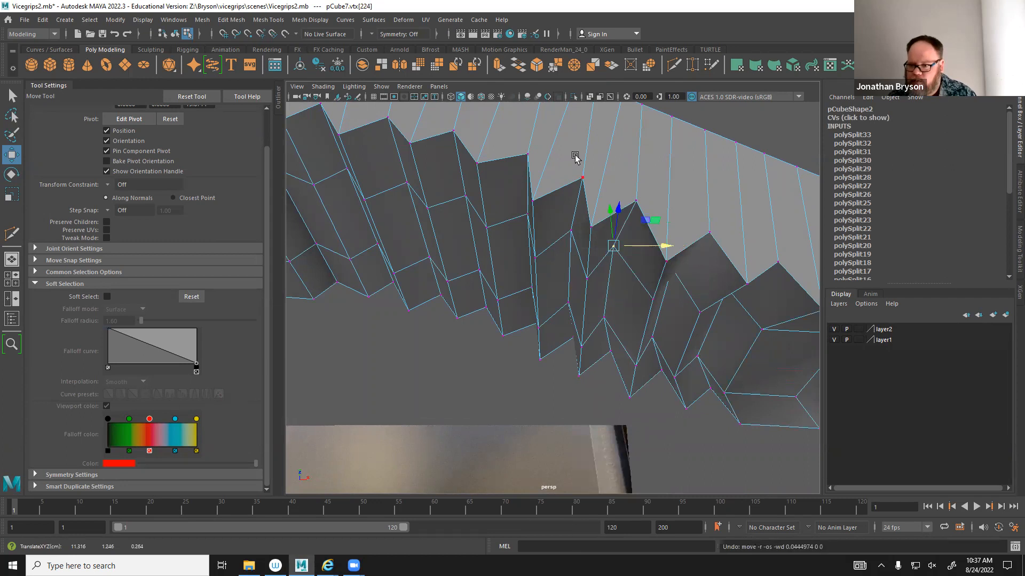
left_click(371, 31)
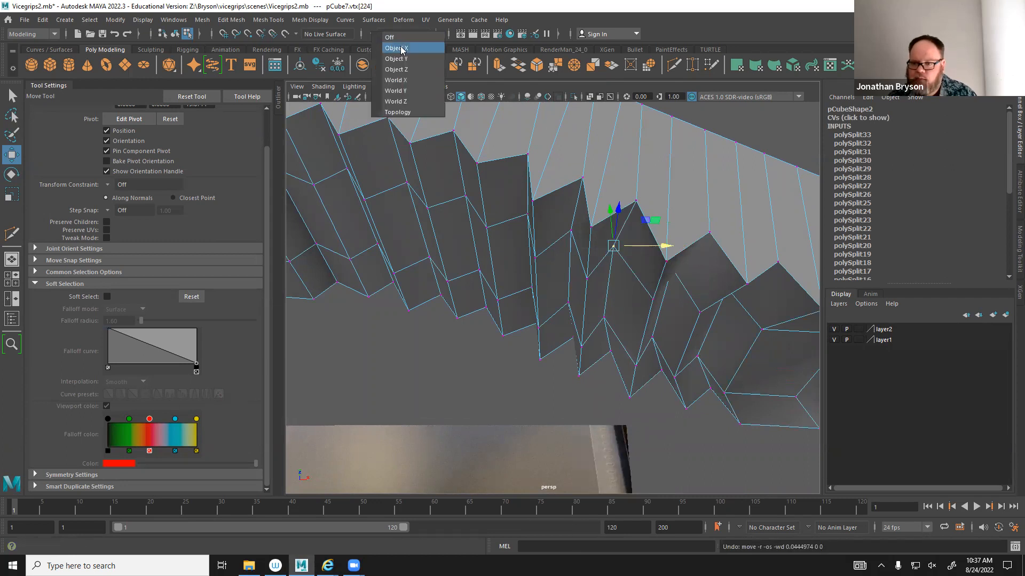
left_click(406, 70)
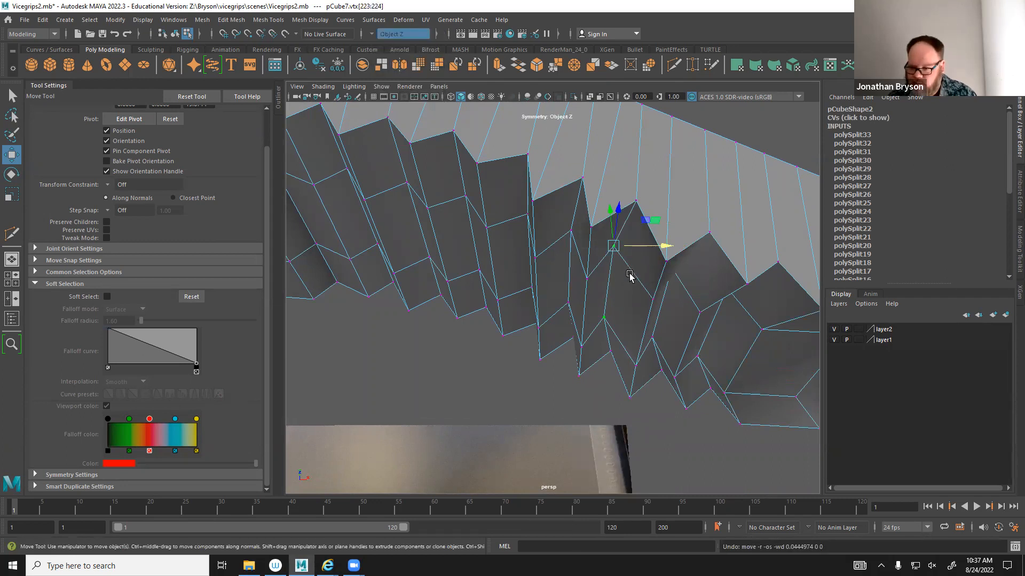
left_click_drag(662, 247, 677, 248)
Select the mirrored inner underside vertices of another tooth and slide them forward along X into line with its outer points.
left_click_drag(708, 316, 744, 235, "alt")
left_click(648, 226)
left_click(705, 226)
left_click(703, 247)
left_click(673, 245)
left_click(741, 248)
middle_click_drag(741, 249, 665, 246, "alt")
left_click_drag(661, 234, 685, 231)
Insert edge loops with Multi-Cut close to the teeth's side edges, and preview the jaw smoothed.
left_click_drag(599, 259, 511, 207, "alt")
mouse_move(529, 200)
right_mouse_down("shift")
mouse_move(466, 202)
mouse_move(519, 208)
right_mouse_up("shift")
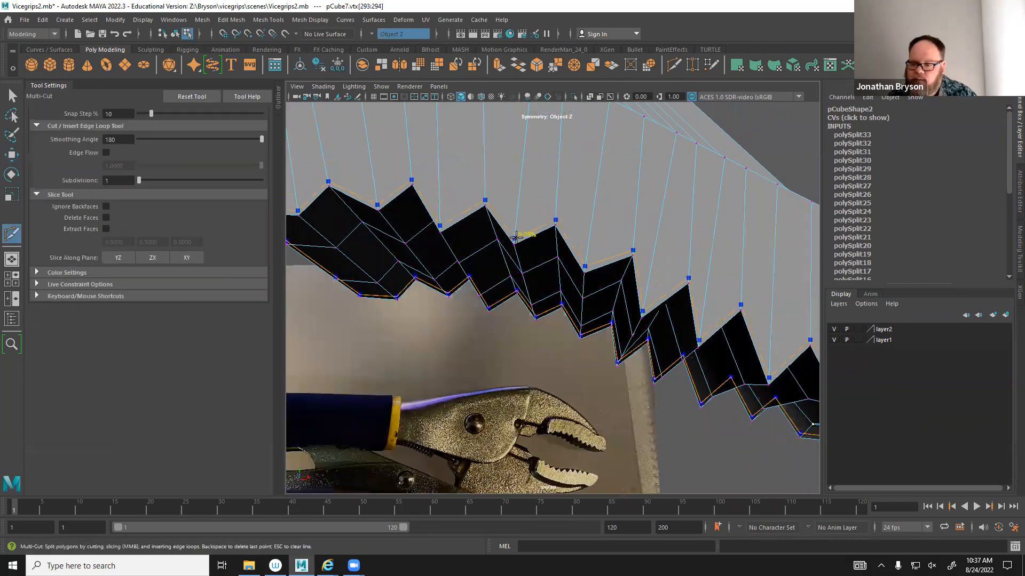
mouse_move(519, 233)
left_mouse_down("alt")
mouse_move(551, 245)
mouse_move(498, 231)
left_mouse_up("alt")
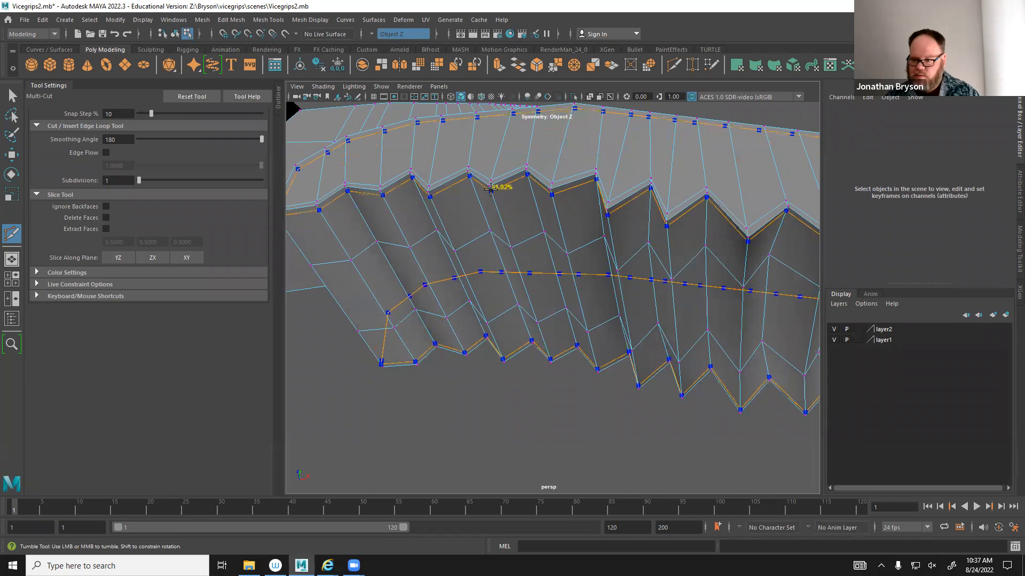
left_click_drag(499, 187, 511, 251, "alt")
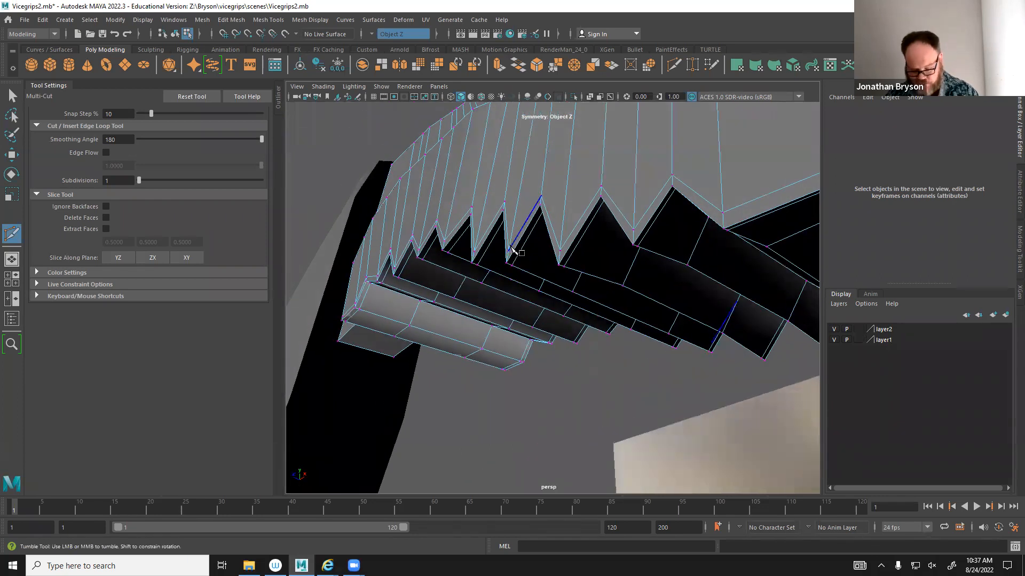
key("3")
left_click_drag(555, 278, 603, 286, "alt")
right_click_drag(603, 286, 560, 284, "alt")
left_click_drag(564, 289, 560, 268, "alt")
Select the three stacked faces on the jaw's rear end and delete them.
key("q")
left_click_drag(501, 293, 471, 269, "alt")
right_click_drag(473, 264, 474, 295)
left_click(474, 295)
key("f")
left_click_drag(480, 225, 556, 222, "alt")
left_click(547, 192, "shift")
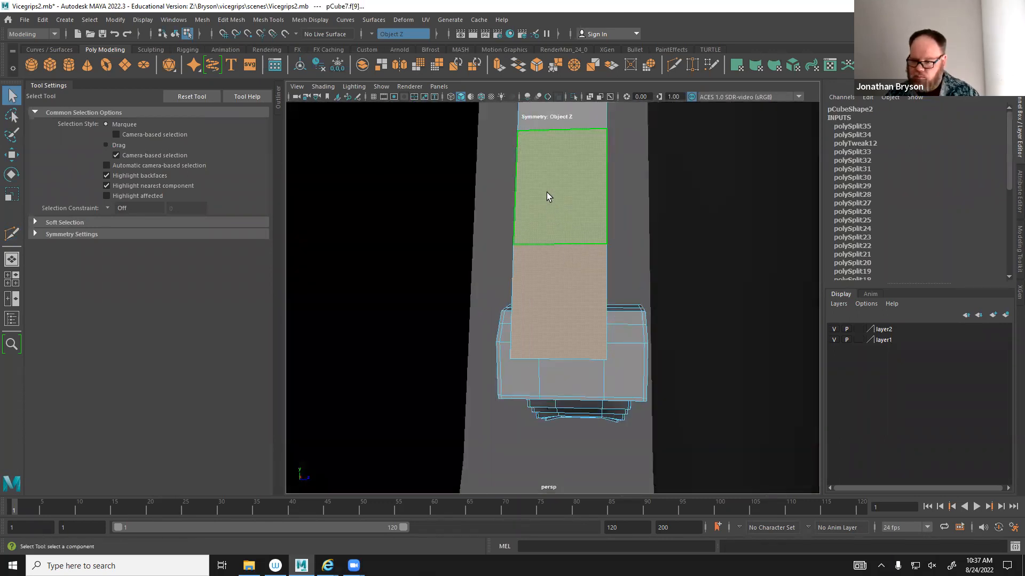
middle_click_drag(568, 129, 570, 220, "alt")
left_click(564, 168, "shift")
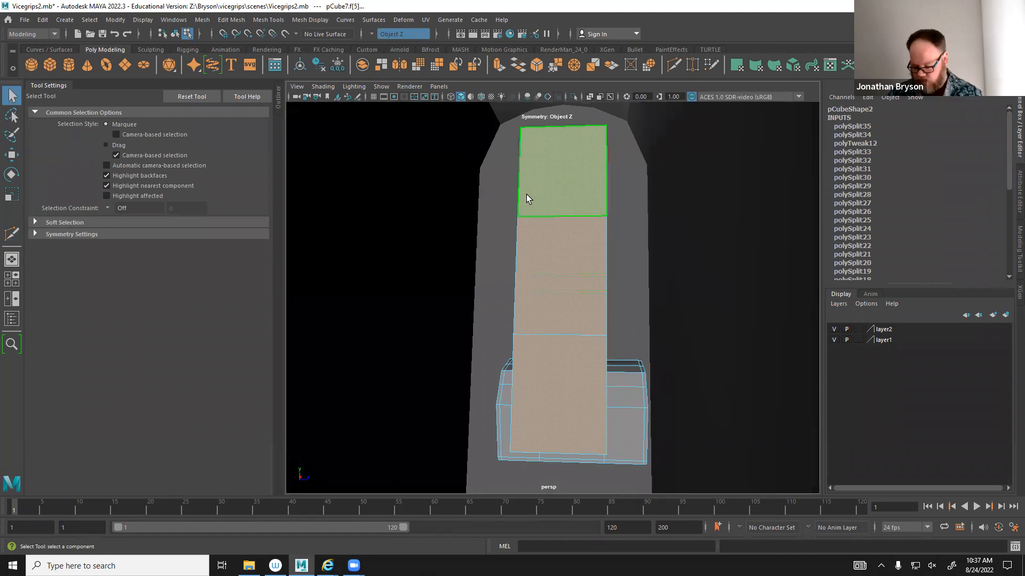
key("Delete")
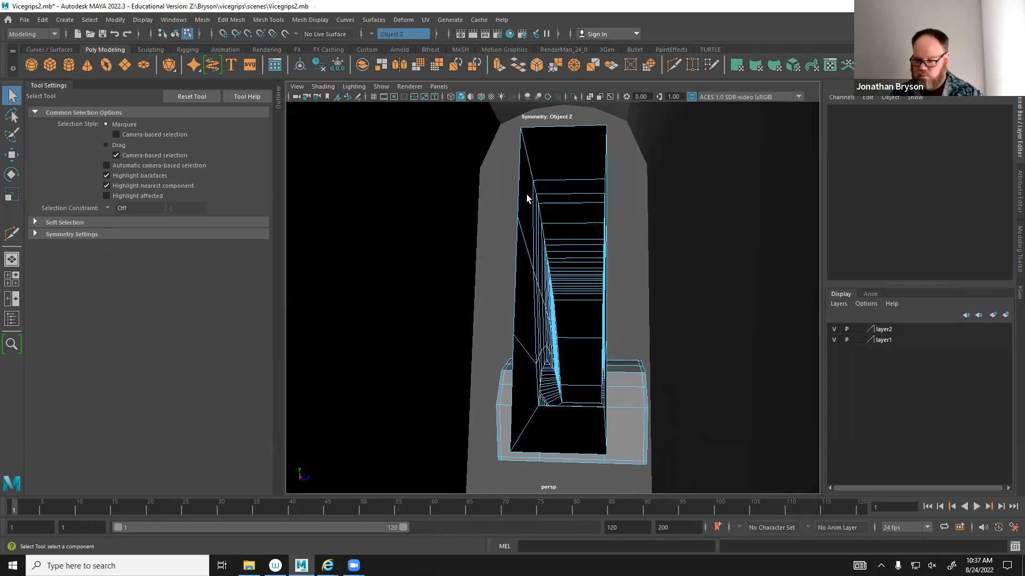
Insert a centered edge loop lengthwise through the jaw's front tip with Multi-Cut.
left_click_drag(720, 284, 554, 288, "alt")
middle_click_drag(555, 289, 543, 280, "alt")
left_click_drag(543, 281, 506, 345, "alt")
right_click_drag(556, 314, 560, 302)
left_click(559, 316)
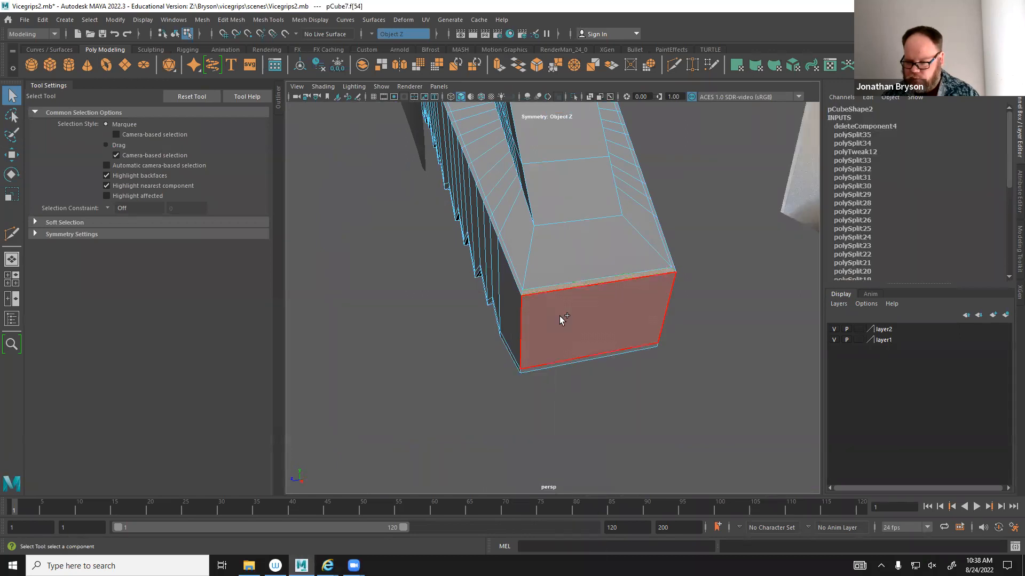
right_click_drag(580, 264, 516, 264, "shift")
left_click_drag(597, 273, 550, 304, "alt")
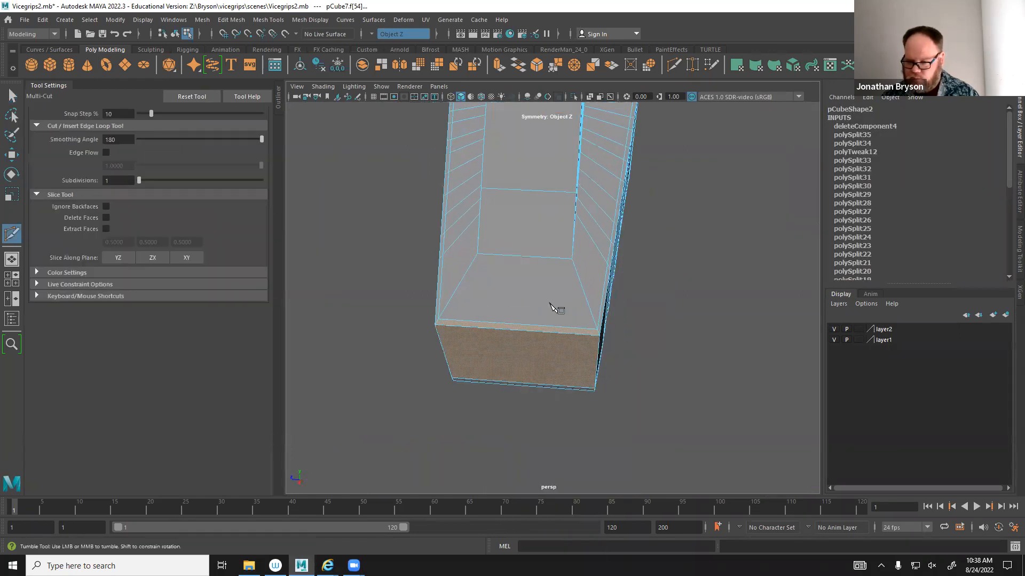
left_click(511, 326, "ctrl+shift")
left_click_drag(546, 405, 509, 330, "alt")
Select the mirrored side corner vertices at the jaw's front tip and move them back and inward to taper the tip around the center loop.
key("q")
right_click_drag(504, 275, 465, 270)
left_click_drag(530, 375, 494, 324)
left_click_drag(530, 355, 498, 385, "alt")
key("w")
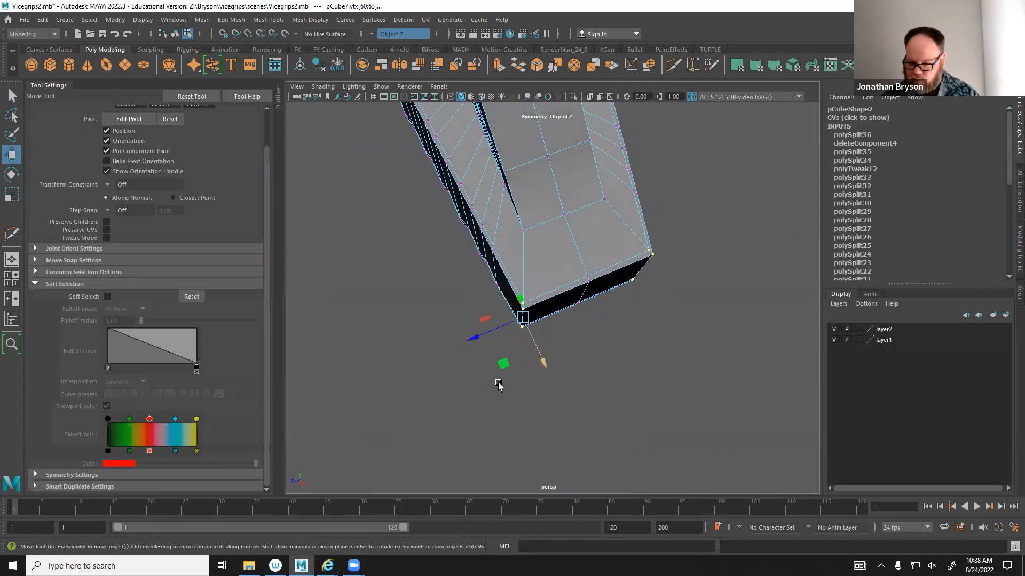
middle_click_drag(504, 366, 505, 352)
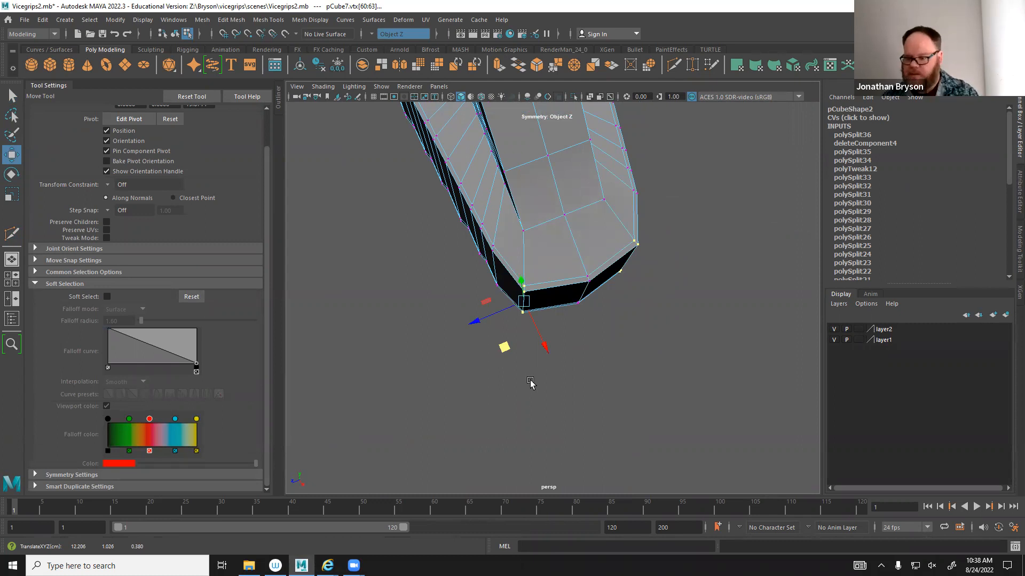
middle_click_drag(503, 350, 503, 354)
left_click_drag(503, 355, 586, 272, "alt")
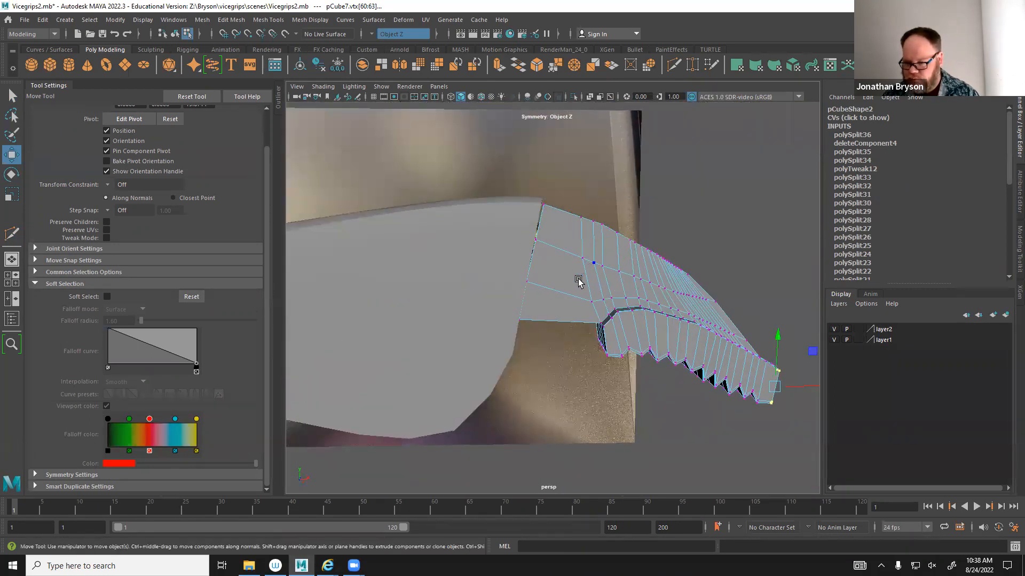
Return the jaw to object mode, deselect it, and examine its tapered tip and teeth against the handle.
key("alt+F9")
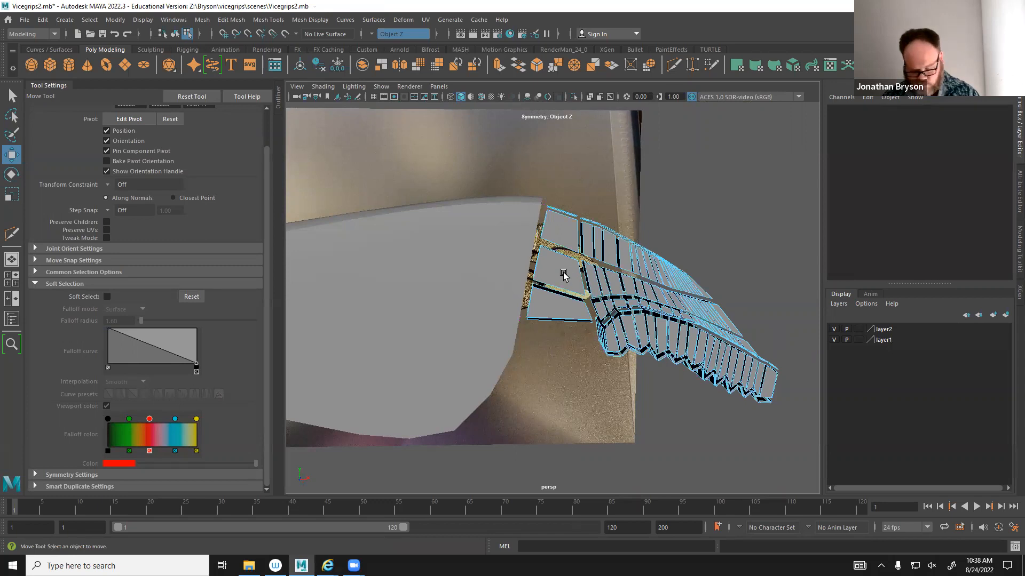
key("1")
right_click_drag(564, 275, 619, 256)
left_click(688, 259)
left_click_drag(689, 259, 607, 329, "alt")
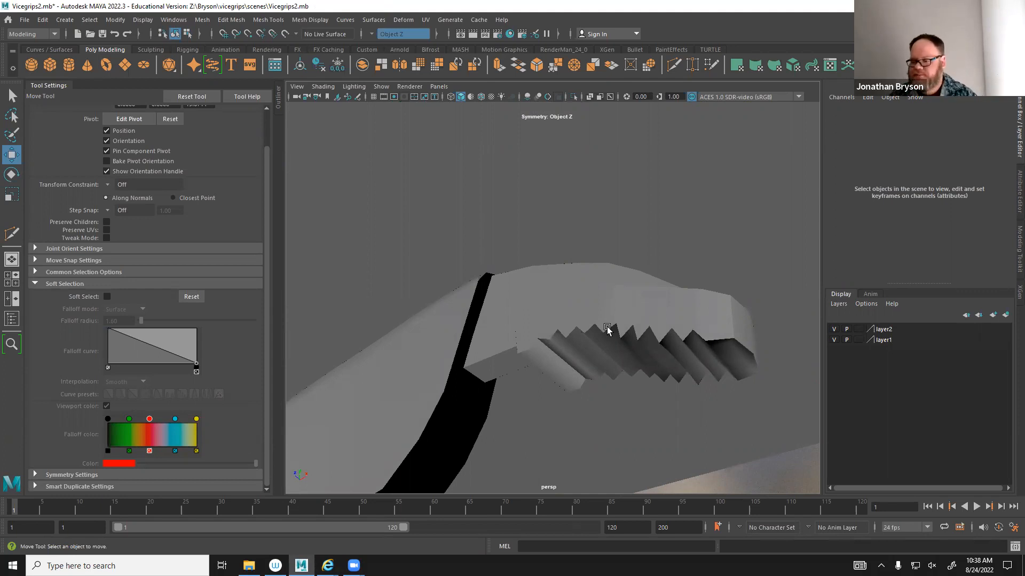
left_click_drag(610, 351, 659, 336, "alt")
Duplicate the upper jaw and move the copy straight down to about 0.842 in Y.
left_click(617, 340)
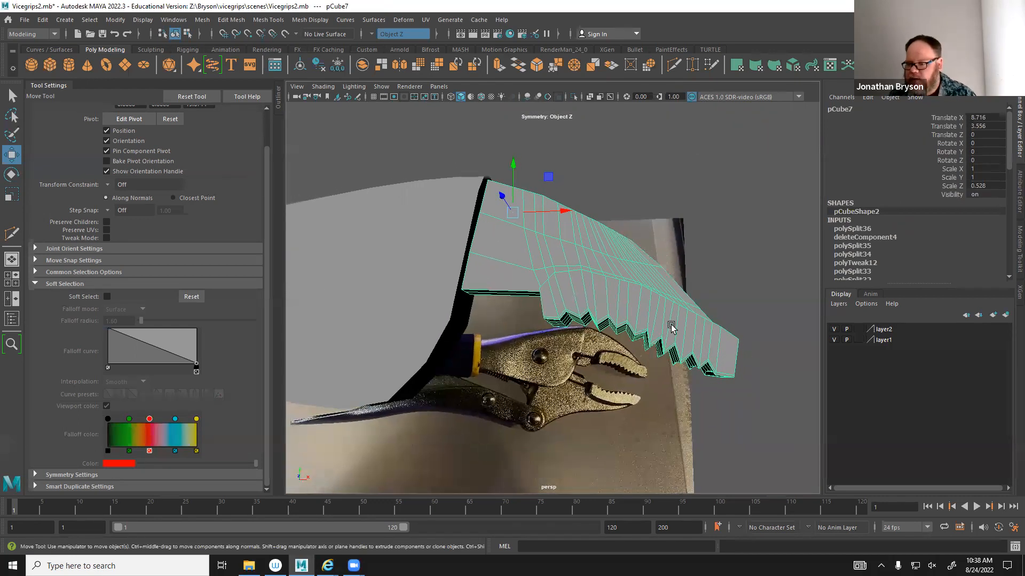
key("space")
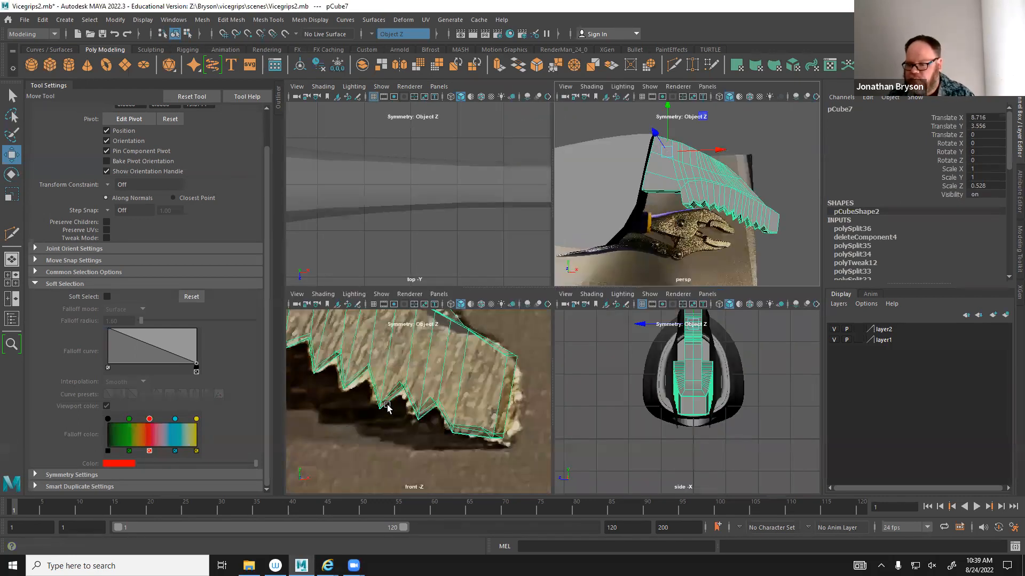
scroll(388, 408, "up", 3)
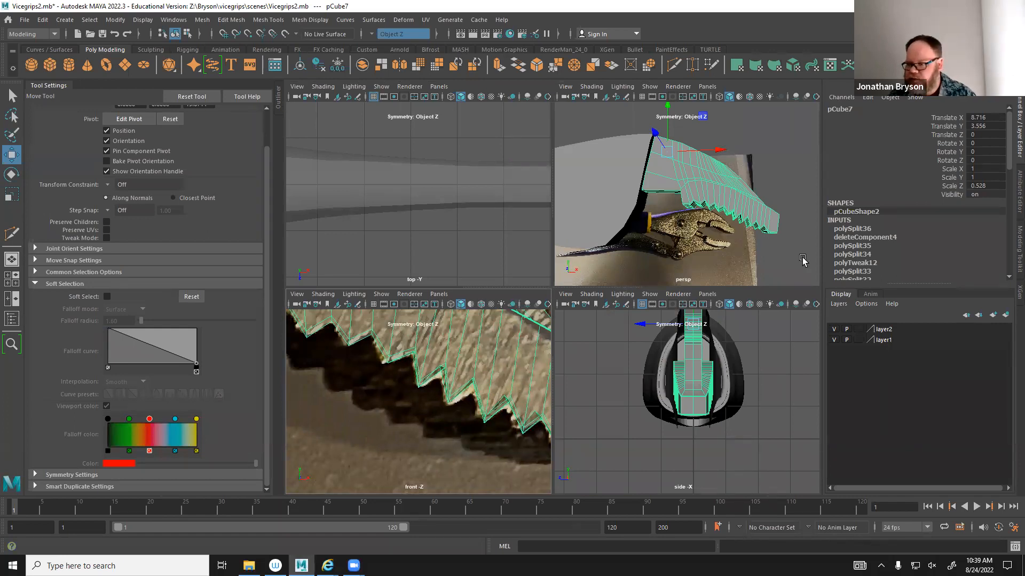
left_click_drag(691, 188, 690, 186, "alt")
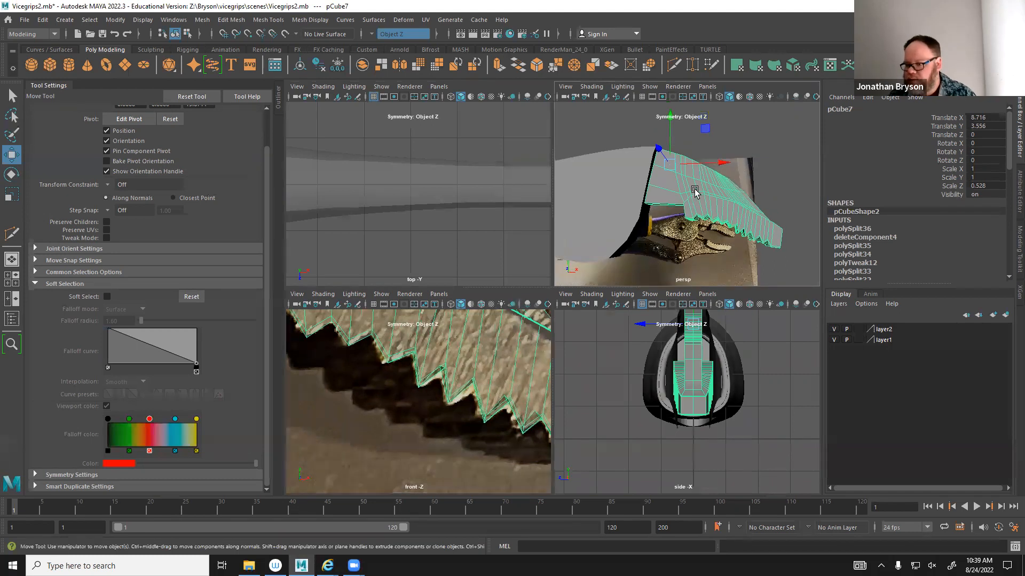
key("ctrl+d")
left_click_drag(668, 120, 658, 277)
Flip the duplicated jaw by setting Rotate X to 180, and tilt it about -33 degrees around Z.
key("e")
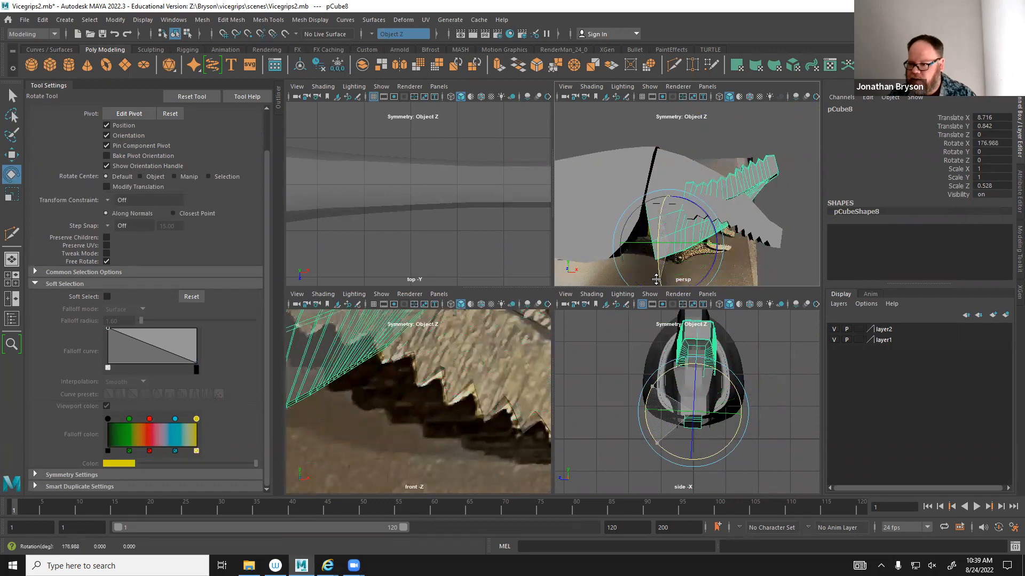
left_click(993, 144)
type("180")
key("Return")
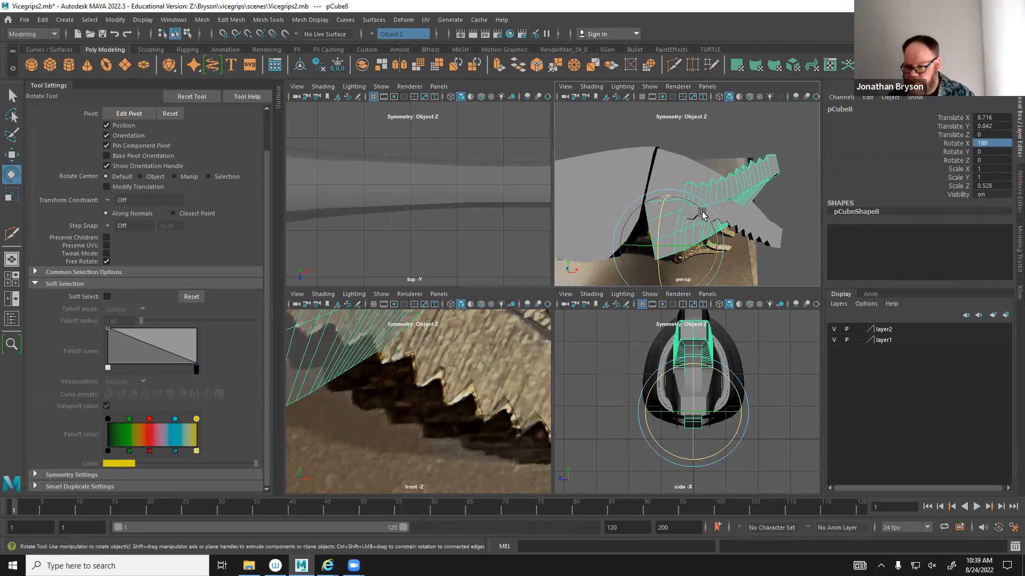
left_click_drag(699, 213, 714, 239)
Move the flipped jaw onto the lower jaw in the front view's reference image, at about X 7.412 and Y -0.954.
key("w")
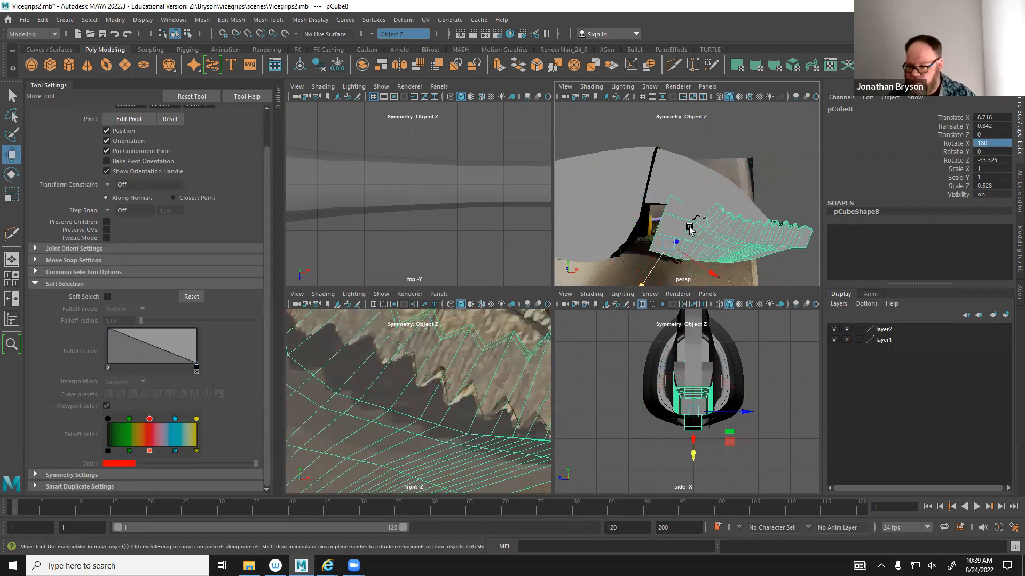
key("space")
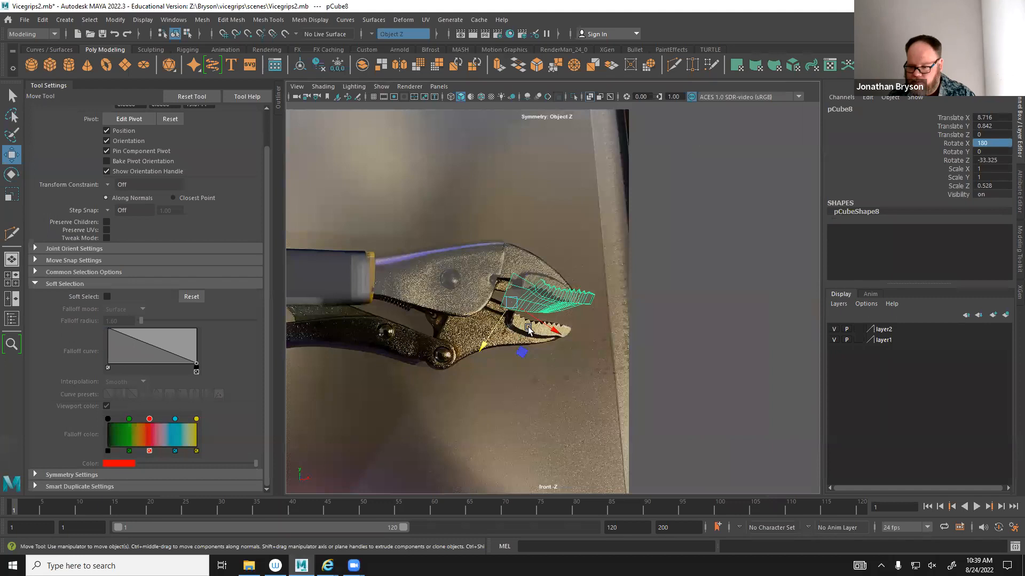
left_click_drag(517, 354, 495, 390)
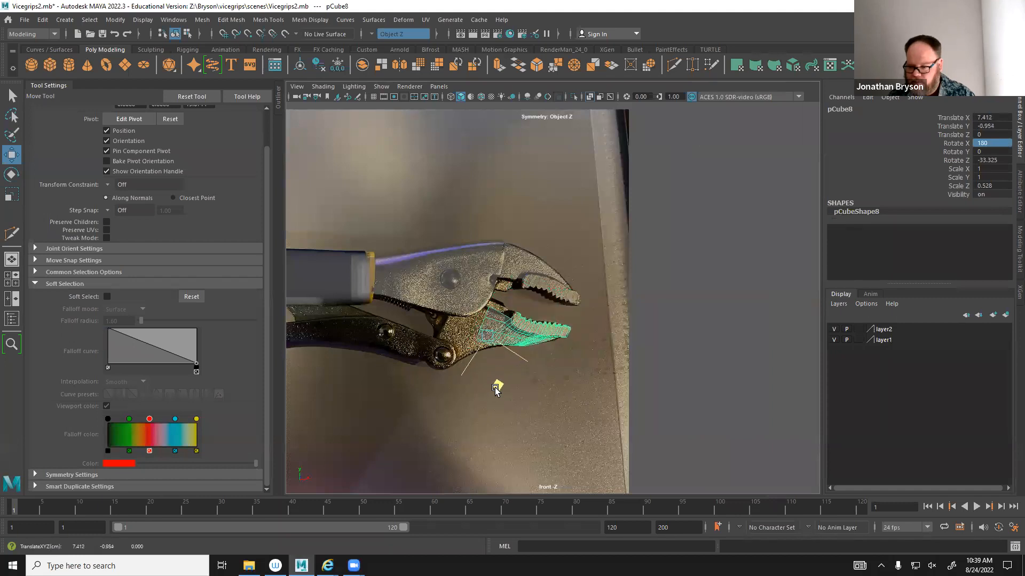
scroll(631, 435, "up", 5)
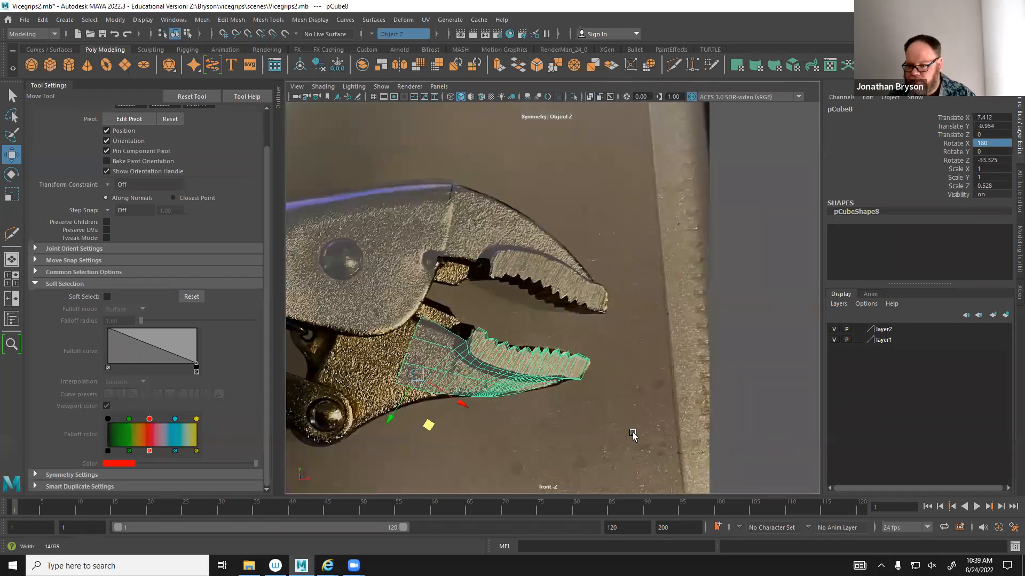
left_click_drag(534, 422, 662, 331, "alt")
key("space")
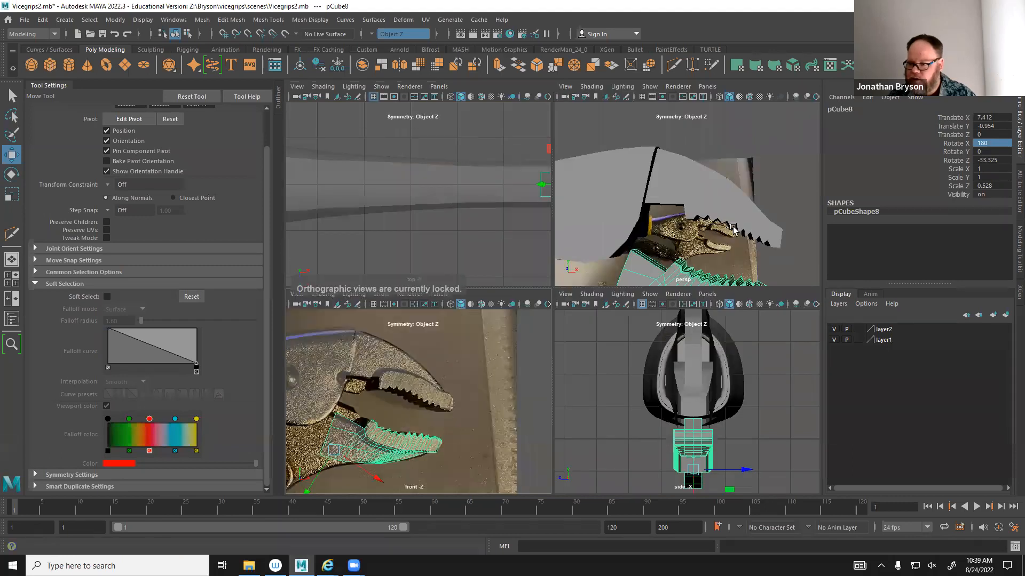
Check the lower jaw's placement beneath the upper jaw in the perspective view and save the scene.
key("space")
left_click_drag(741, 246, 702, 252, "alt")
right_click_drag(702, 252, 580, 336, "alt")
left_click_drag(581, 336, 616, 312, "alt")
key("ctrl+s")
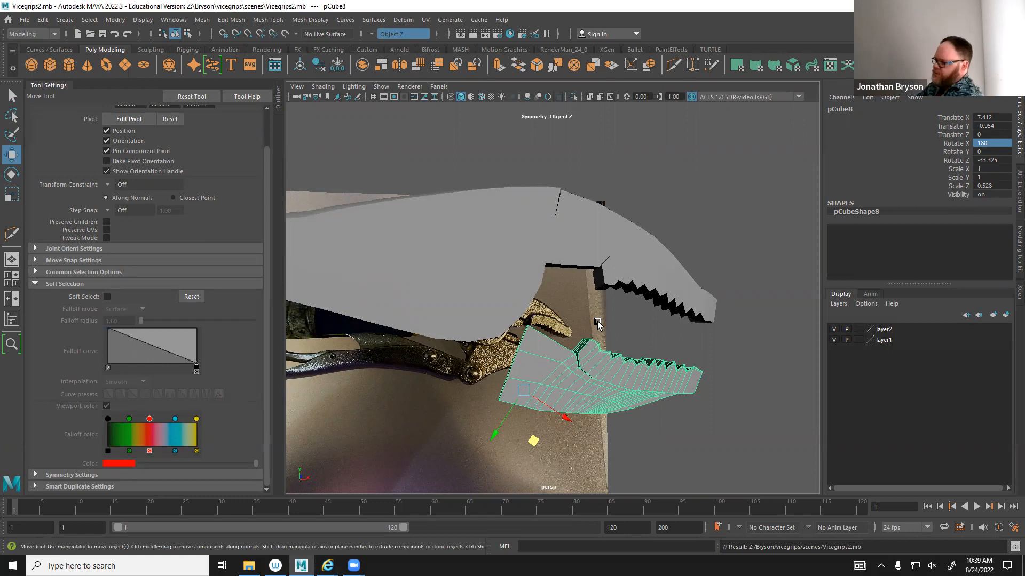
key("ctrl+s")
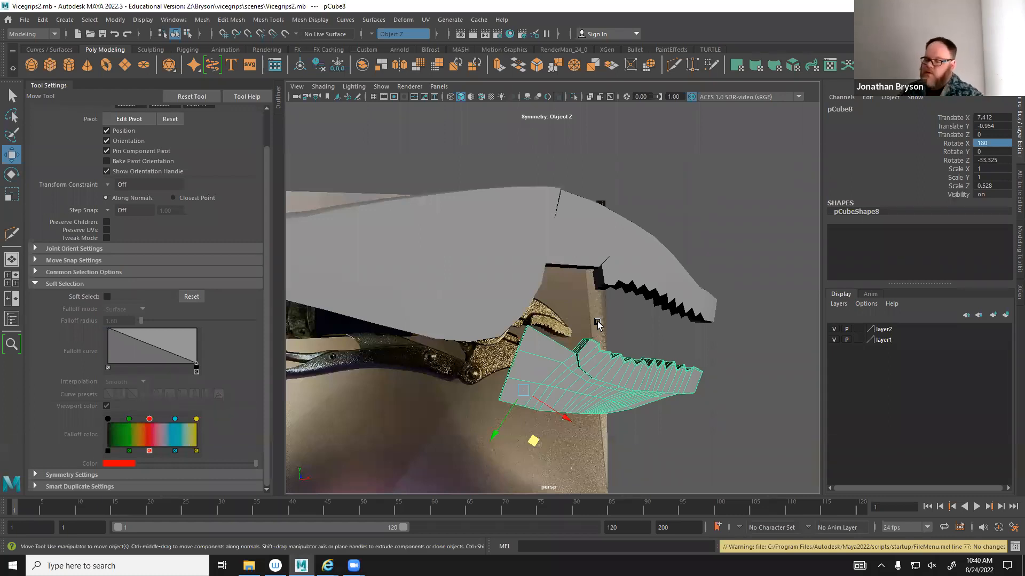
Activate Multi-Cut on the lower jaw, review the whole pliers model from several angles, and save the scene again.
right_click_drag(549, 363, 493, 279, "shift")
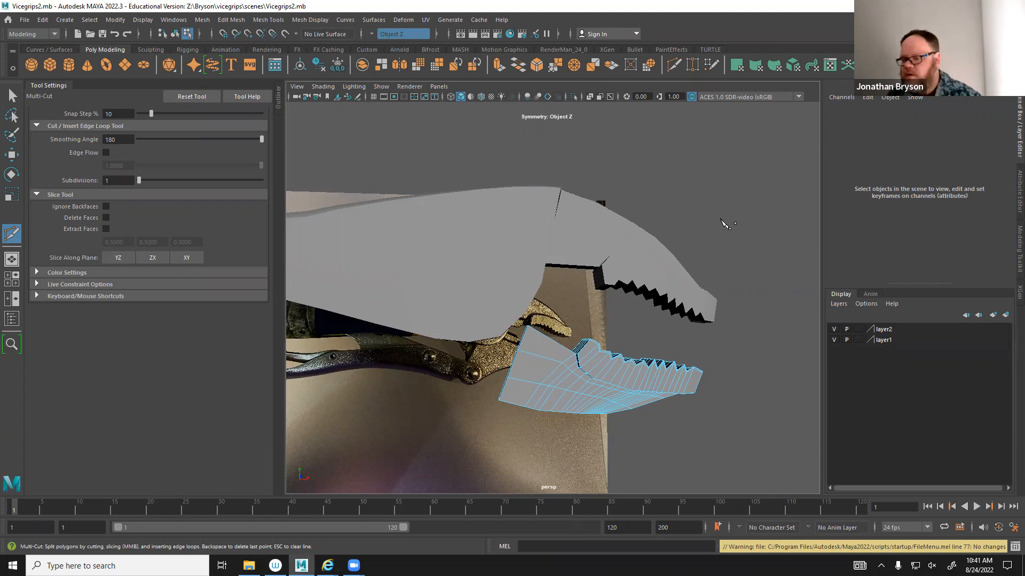
left_click_drag(658, 161, 535, 229, "alt")
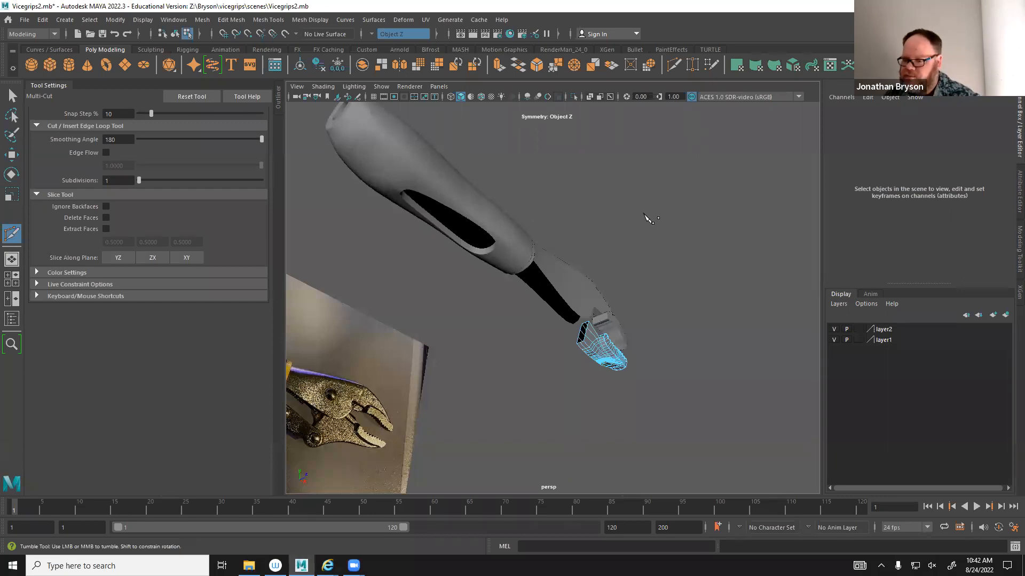
left_click_drag(647, 218, 622, 247, "alt")
key("ctrl+s")
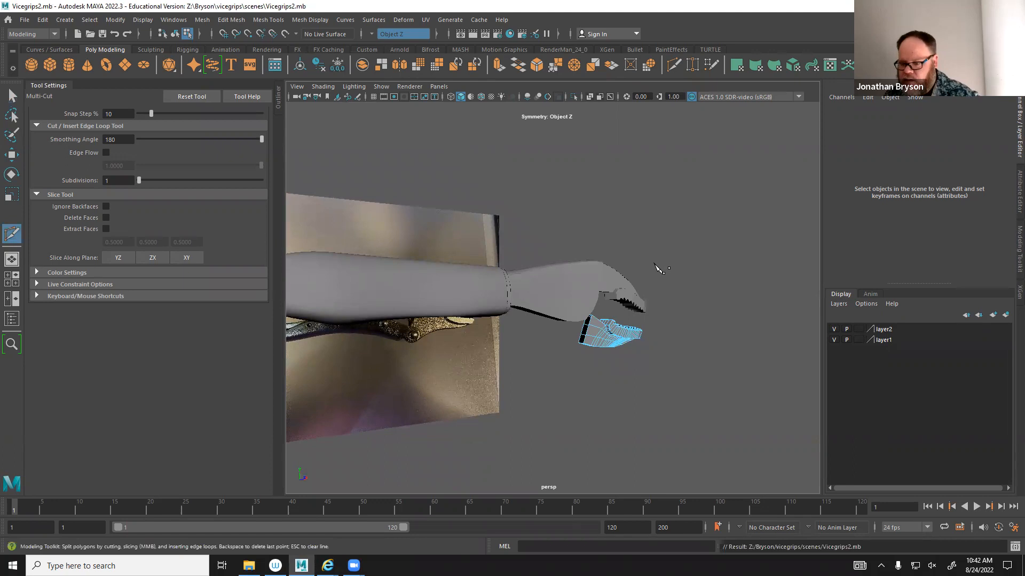